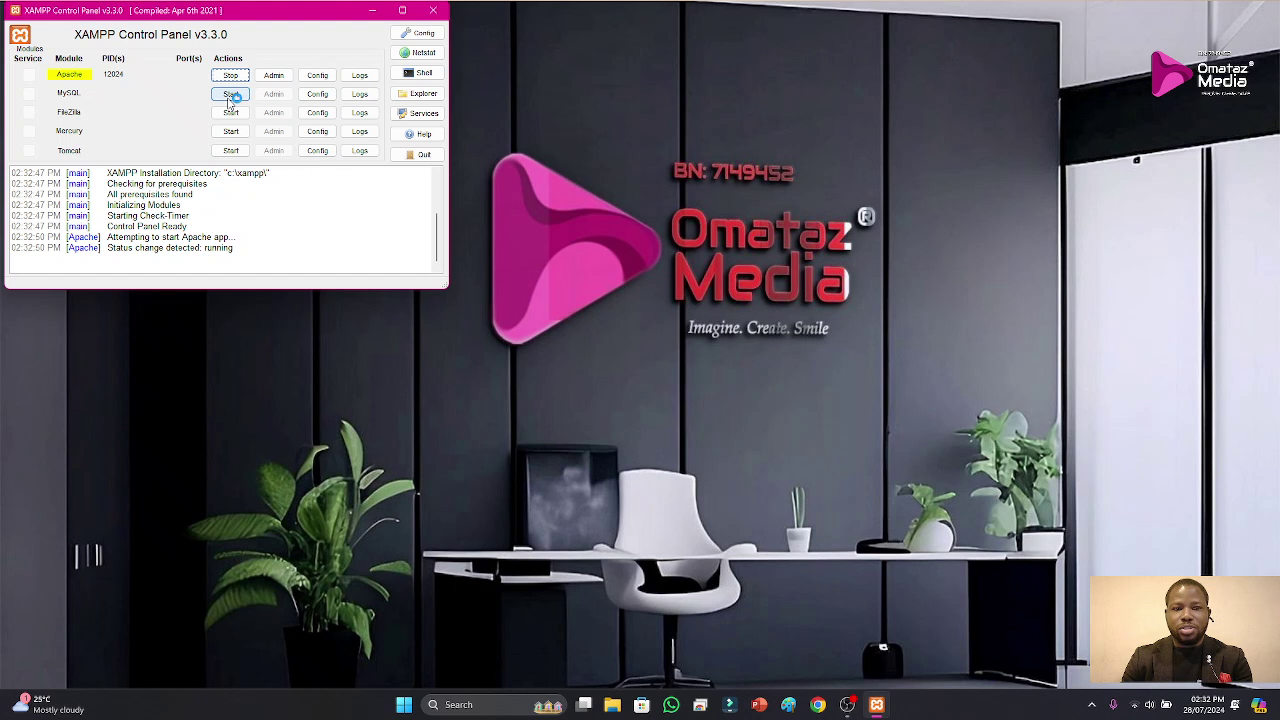
Step: Start the MySQL module in XAMPP and open Chrome with the Omataz Media profile
left_click(231, 96)
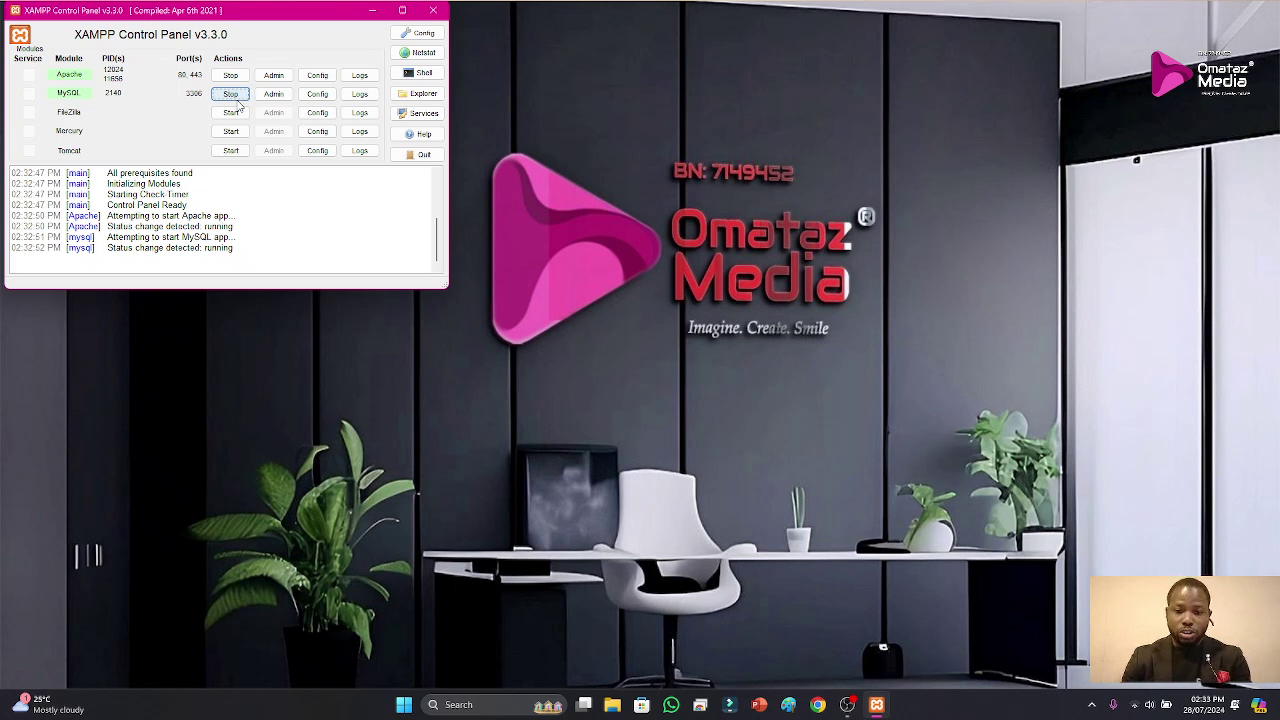
left_click(817, 705)
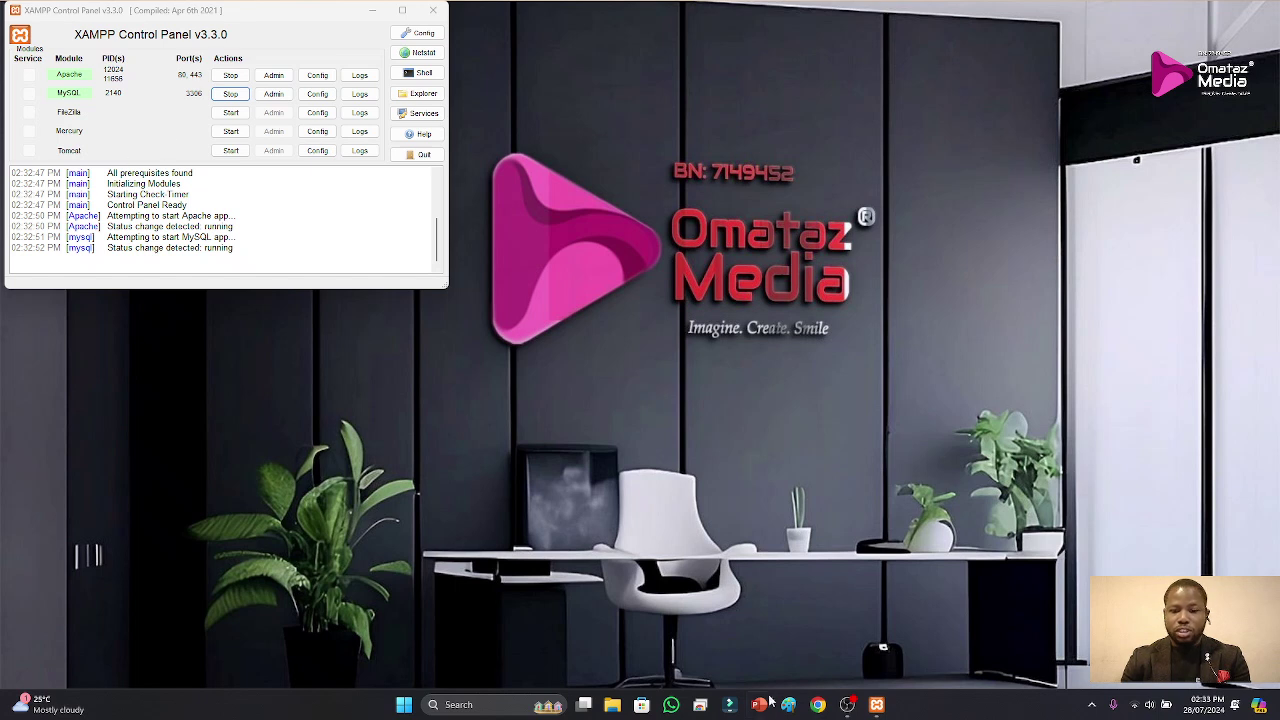
left_click(819, 707)
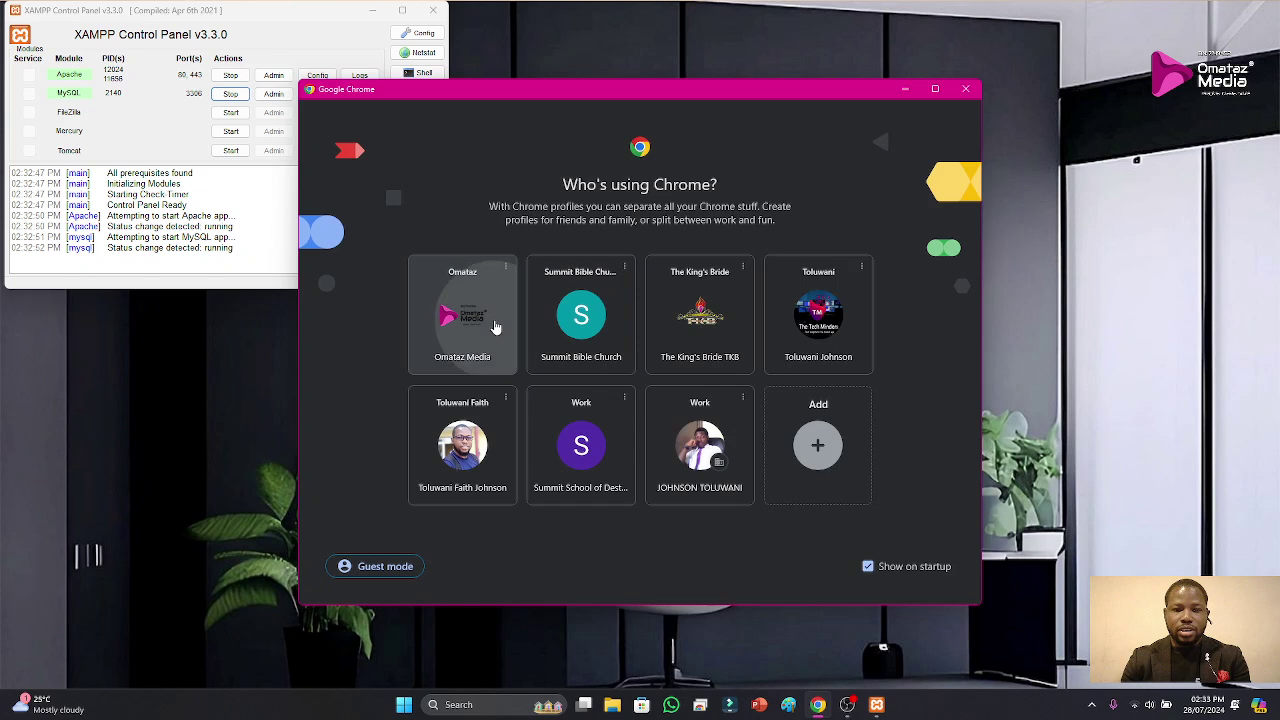
left_click(495, 327)
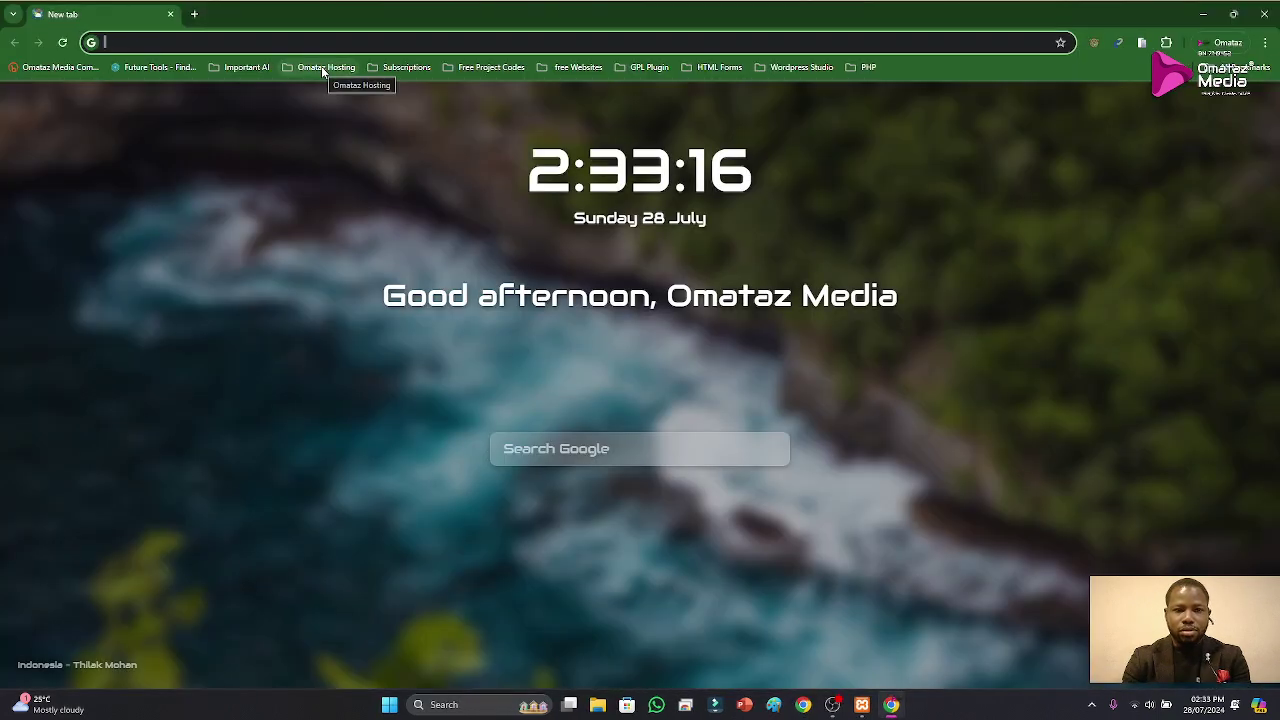
Step: Go to the local WordPress admin address localhost/netflix/wp-admin
type("local")
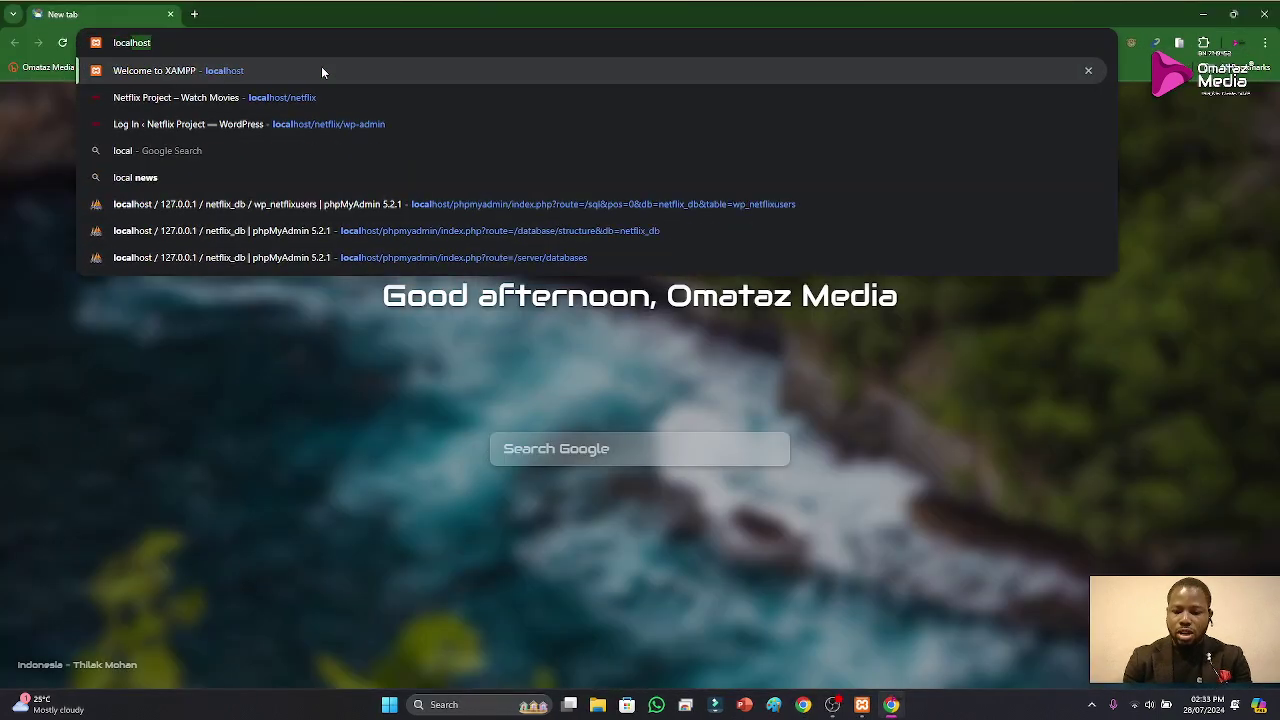
type("host/")
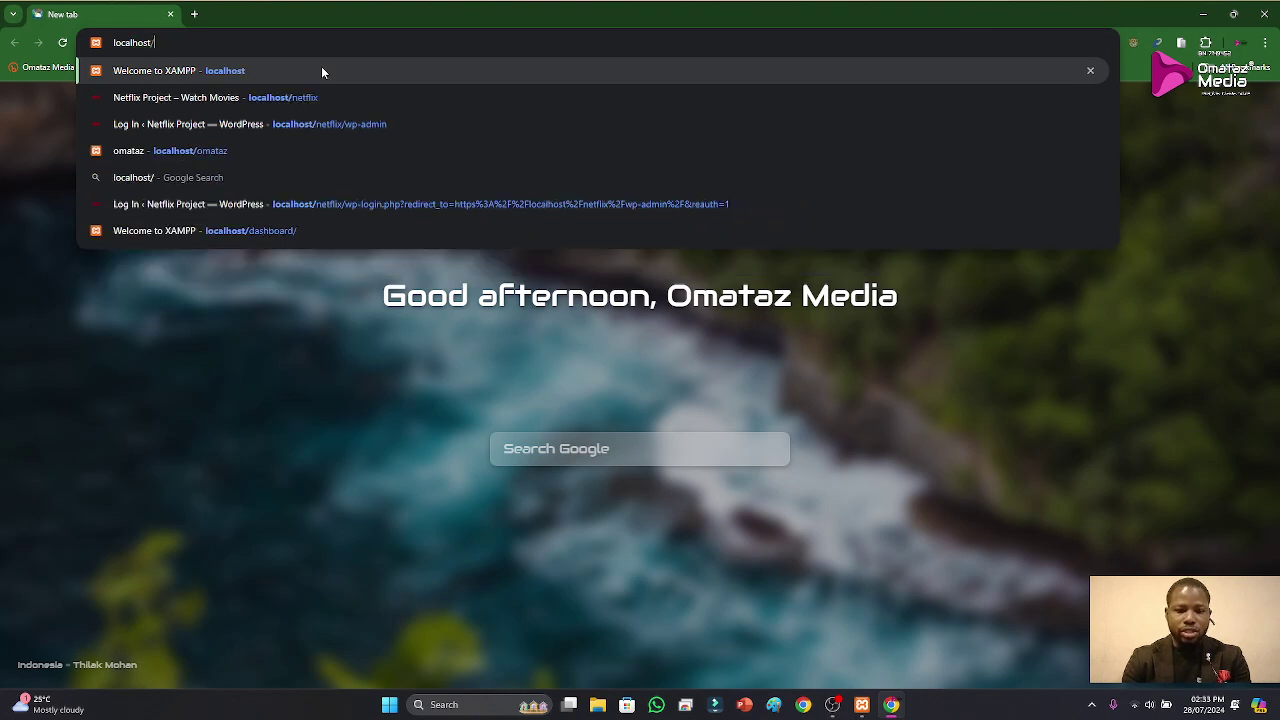
type("netflix")
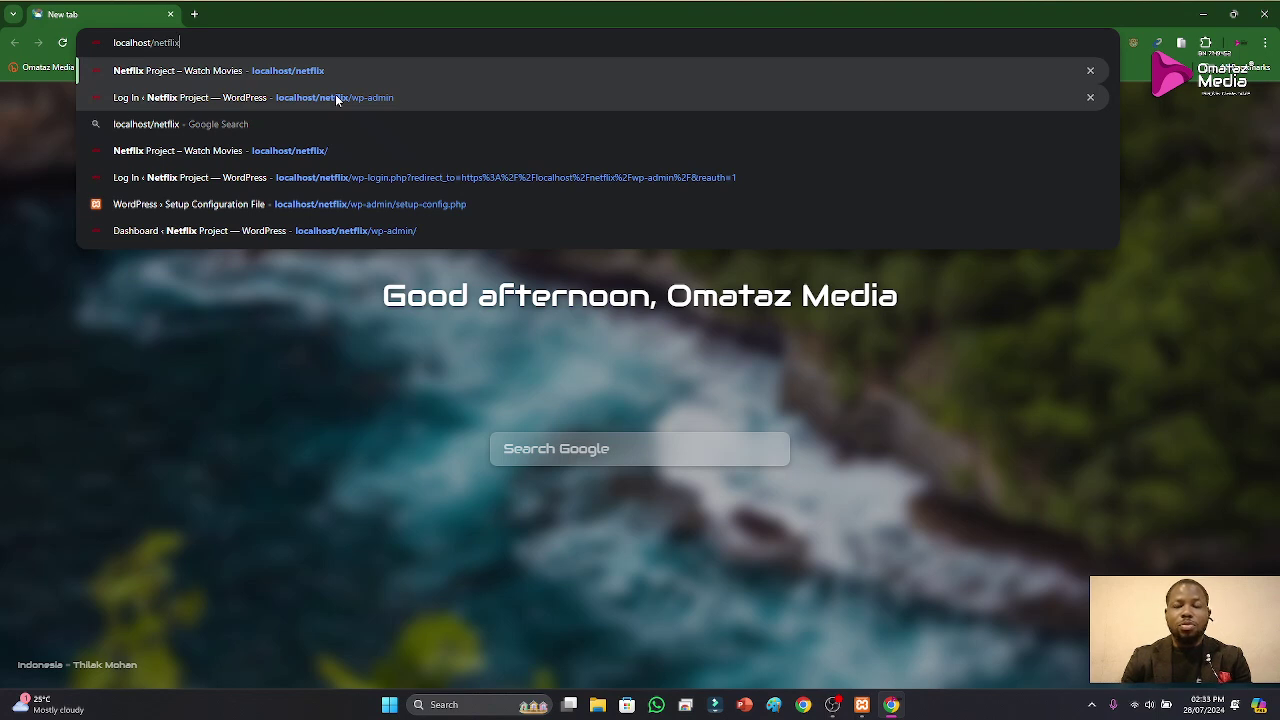
left_click(336, 97)
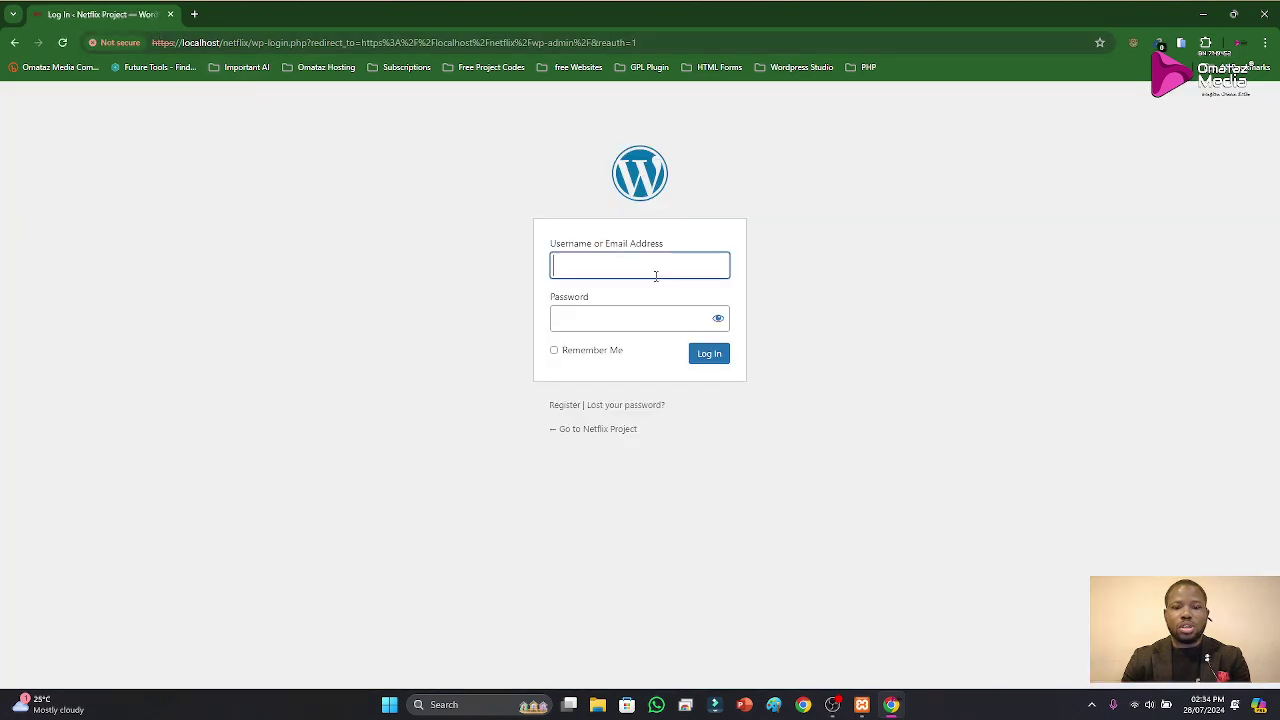
Step: Submit the WordPress login form with the username netflix and the account password
left_click(654, 271)
type("netflix")
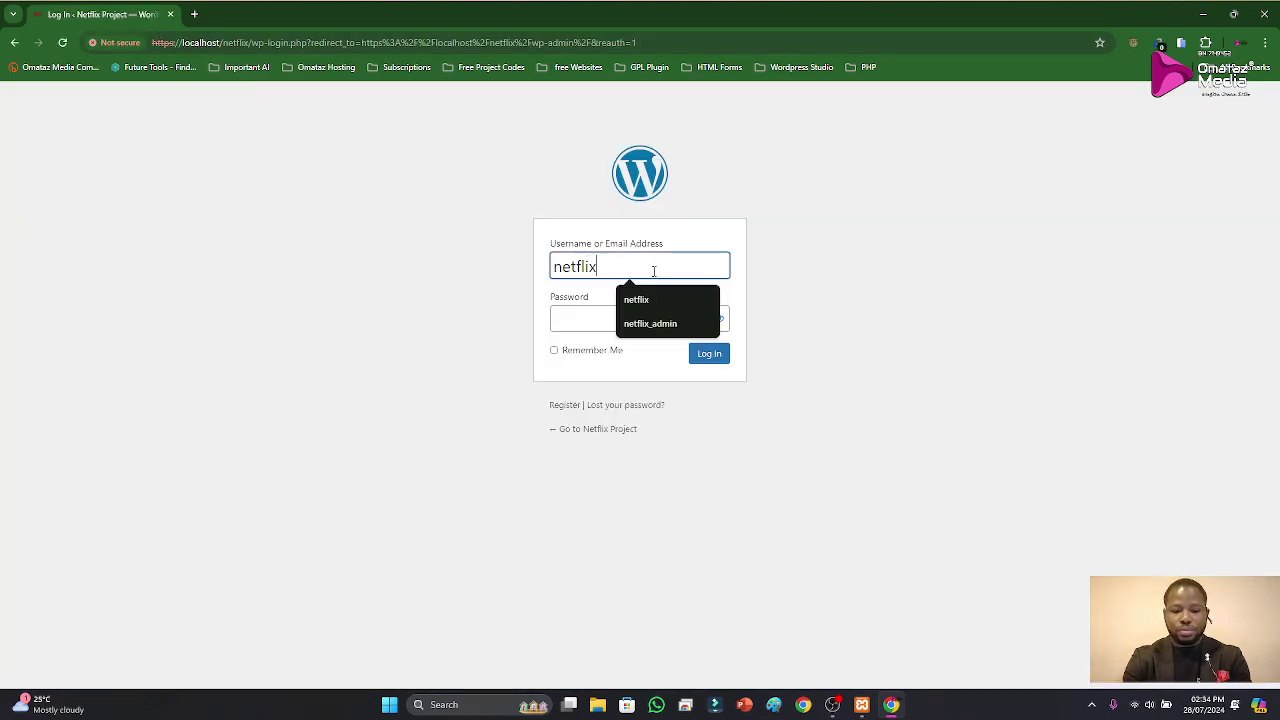
key("Tab")
type("•••••••••••••••")
key("Return")
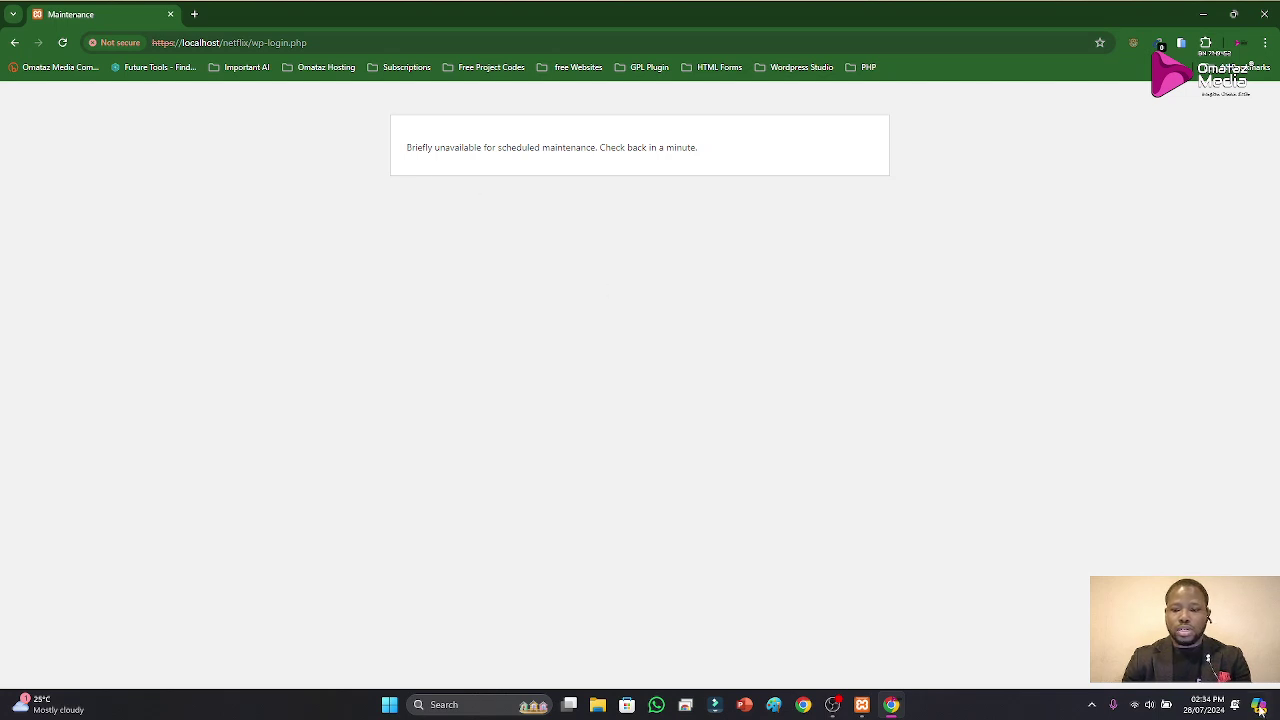
Step: Turn off the computer's Wi-Fi and reload the WordPress login page, resubmitting the form
left_click(1146, 706)
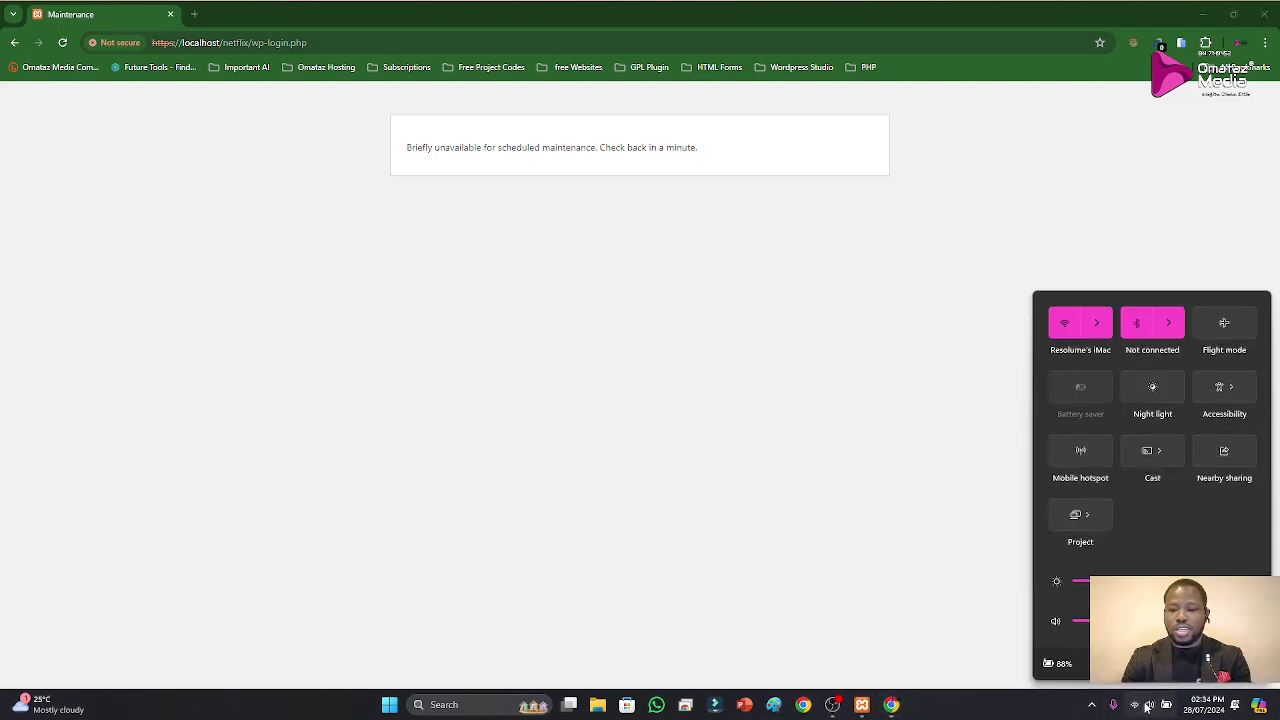
left_click(1100, 330)
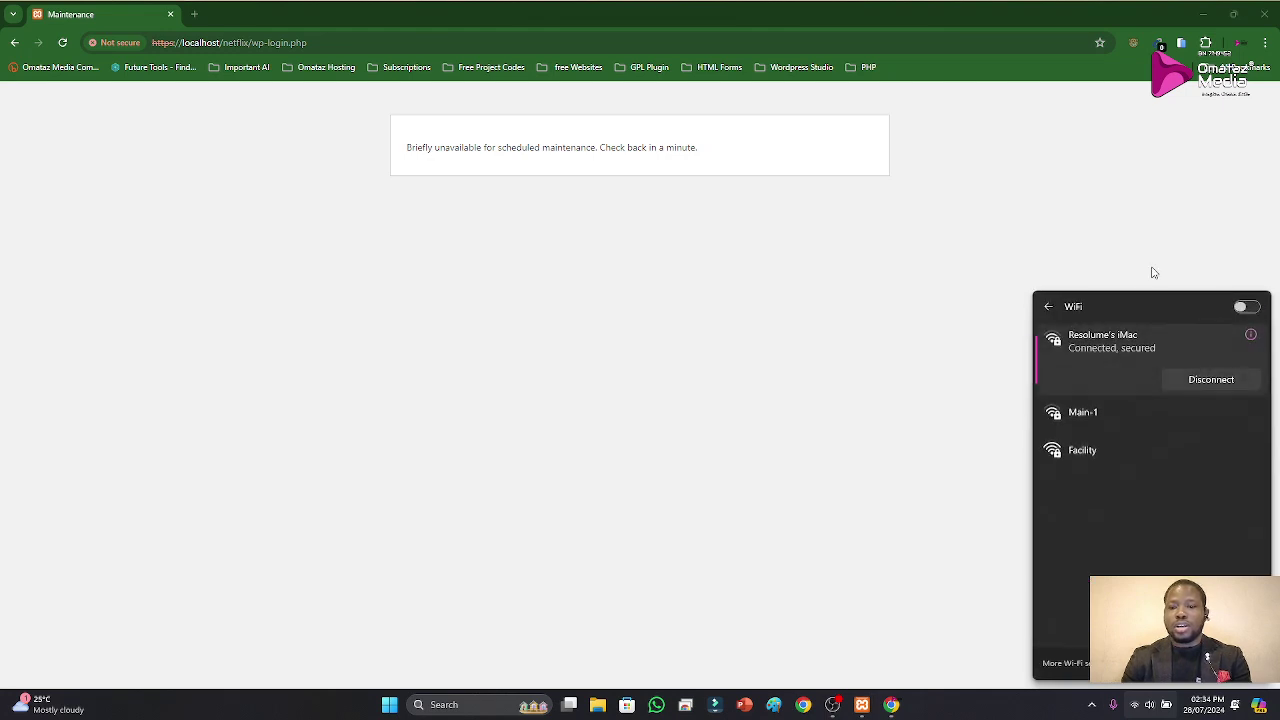
left_click(1130, 258)
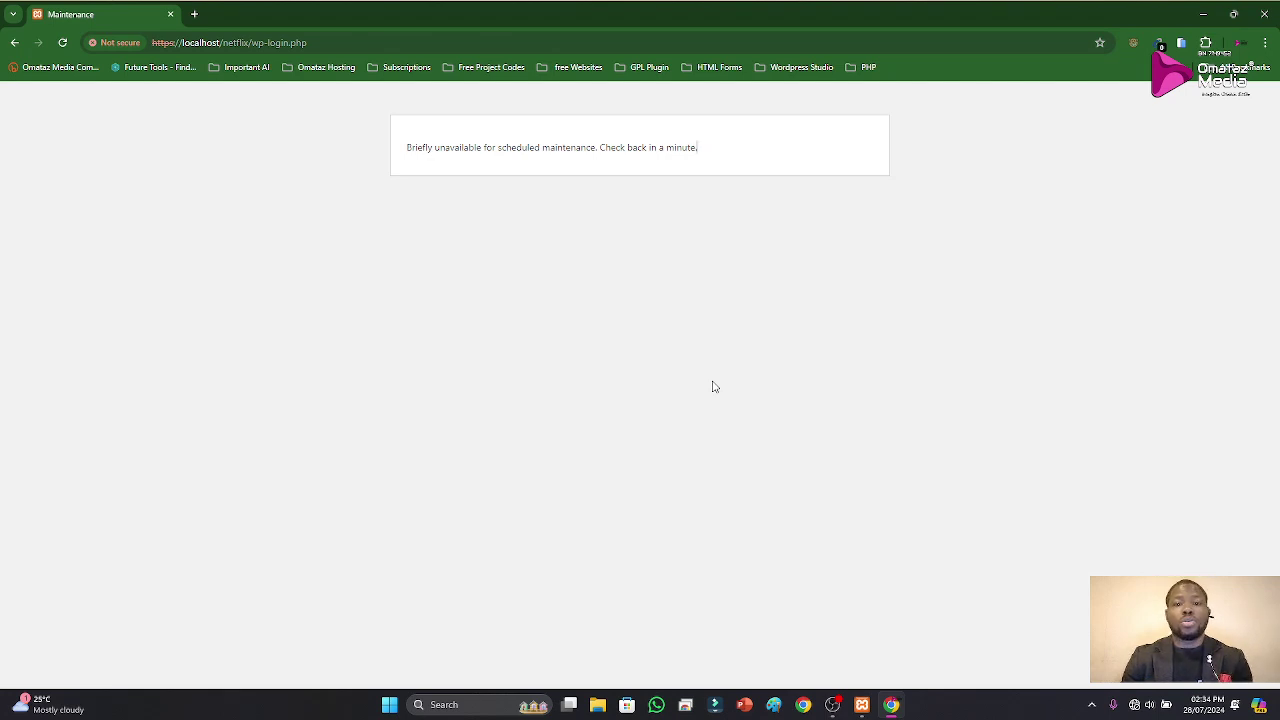
key("F5")
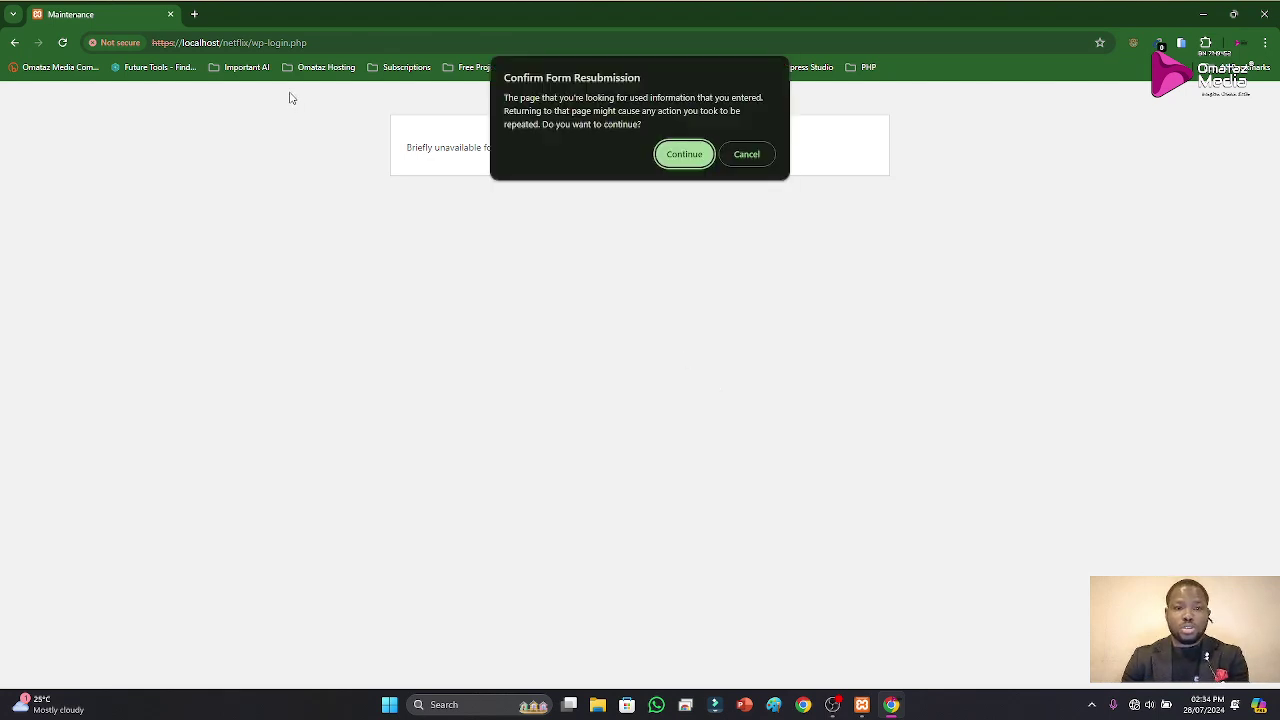
left_click(680, 158)
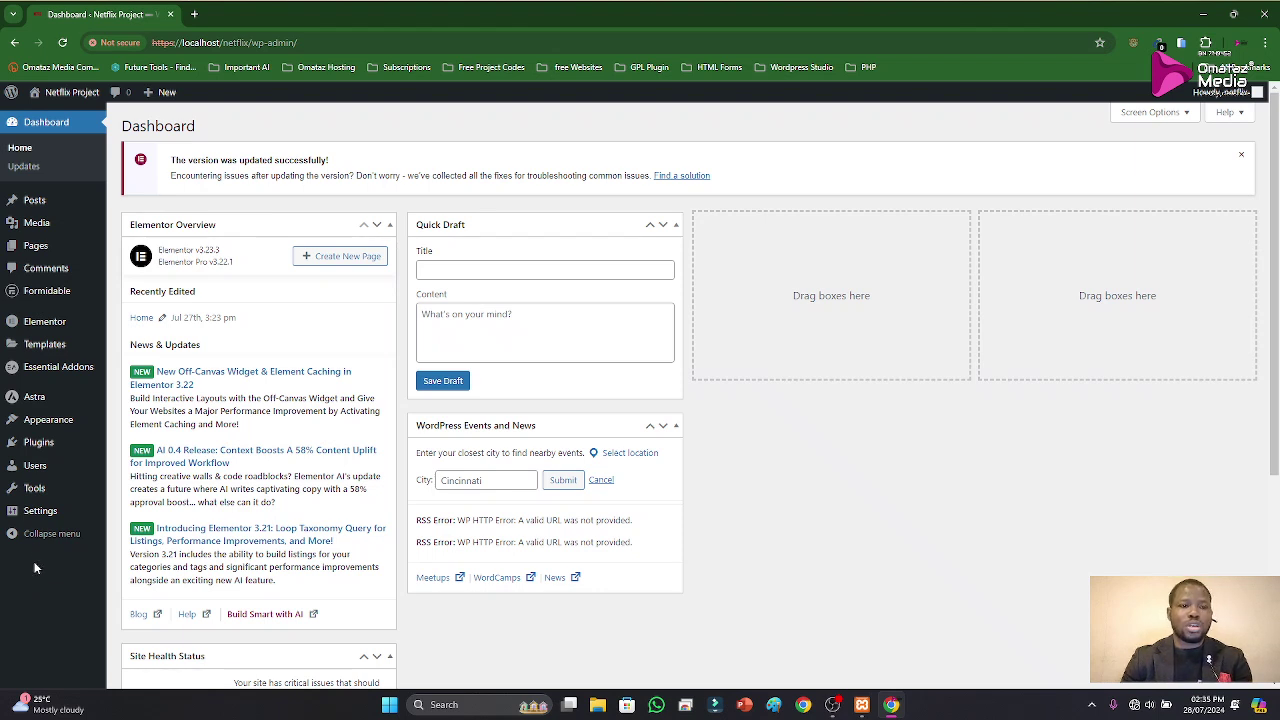
Step: Open the Home page from the Pages list for editing with Elementor in a new browser tab
mouse_move(44, 257)
left_click(149, 250)
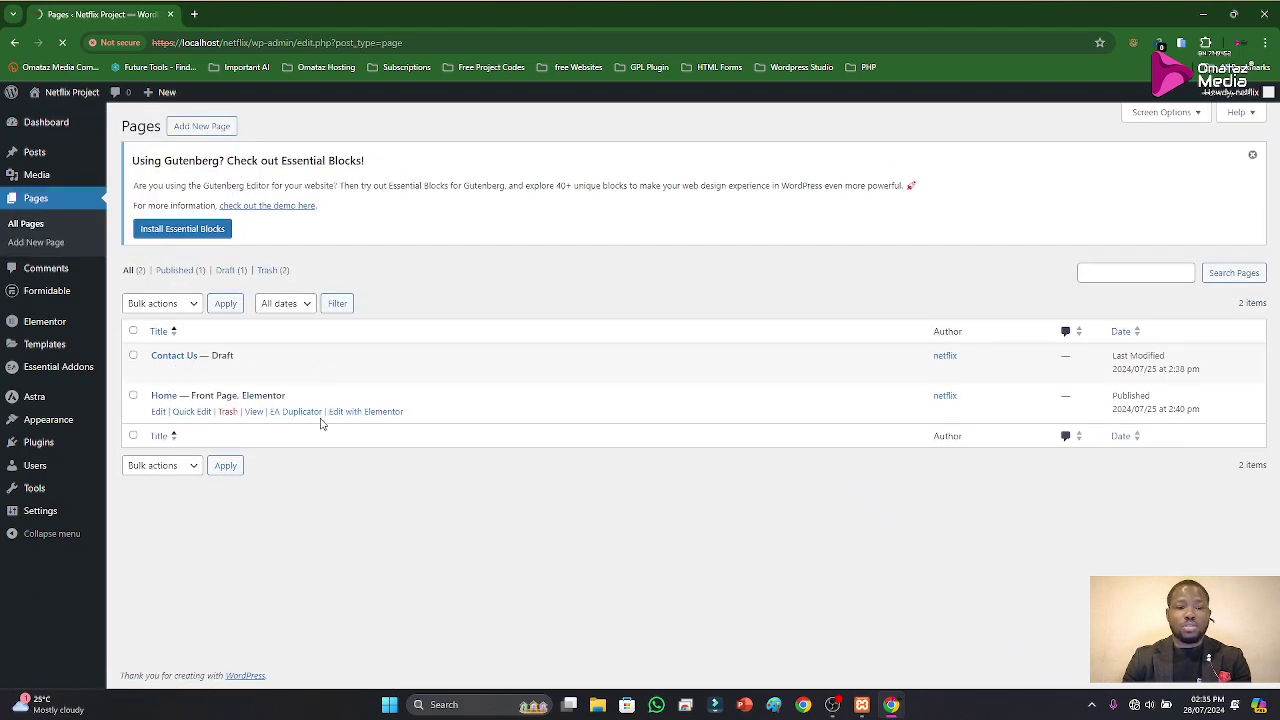
right_click(351, 421)
left_click(395, 421)
left_click(270, 13)
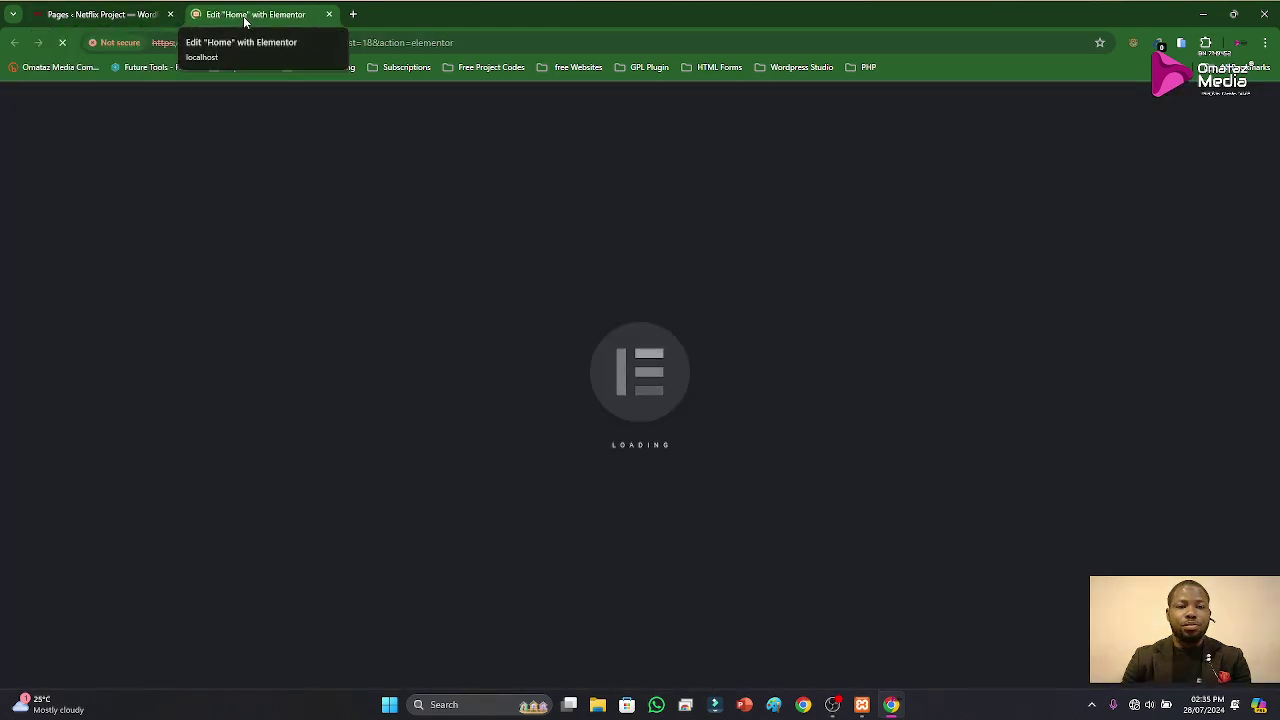
Step: Return to the WordPress Pages tab and go to the page for adding a new plugin
left_click(150, 14)
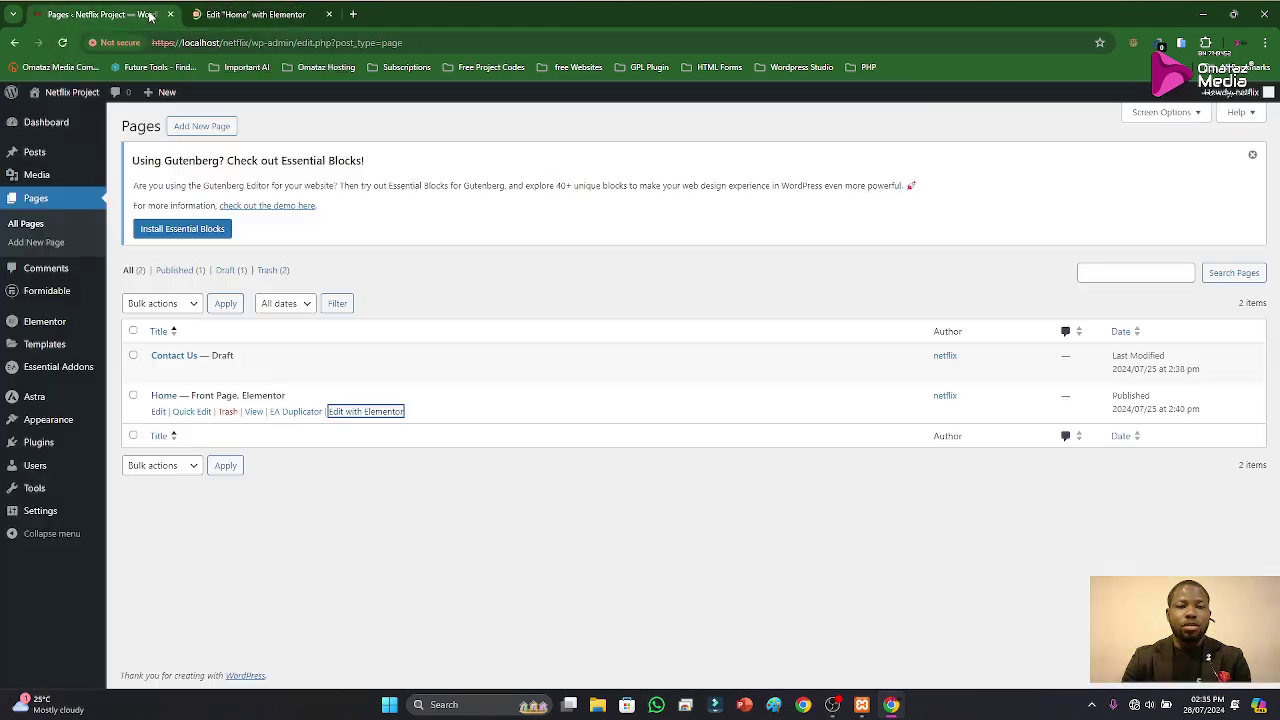
mouse_move(40, 450)
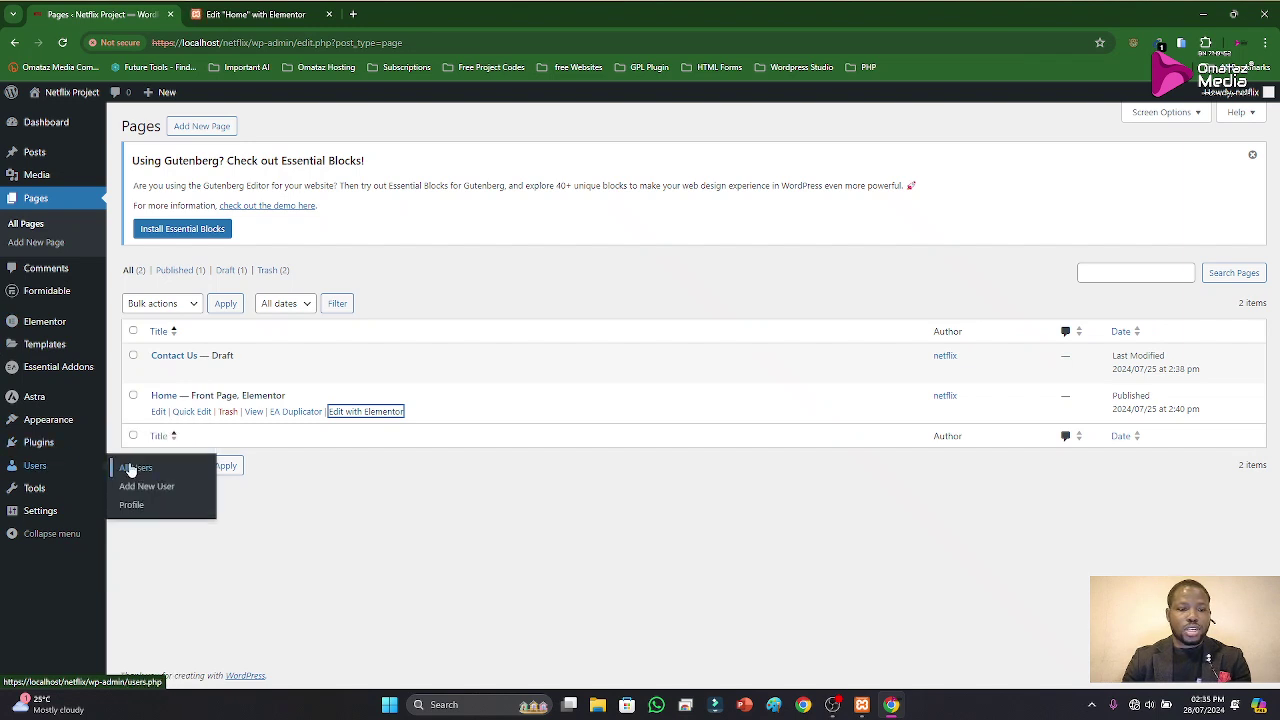
mouse_move(56, 426)
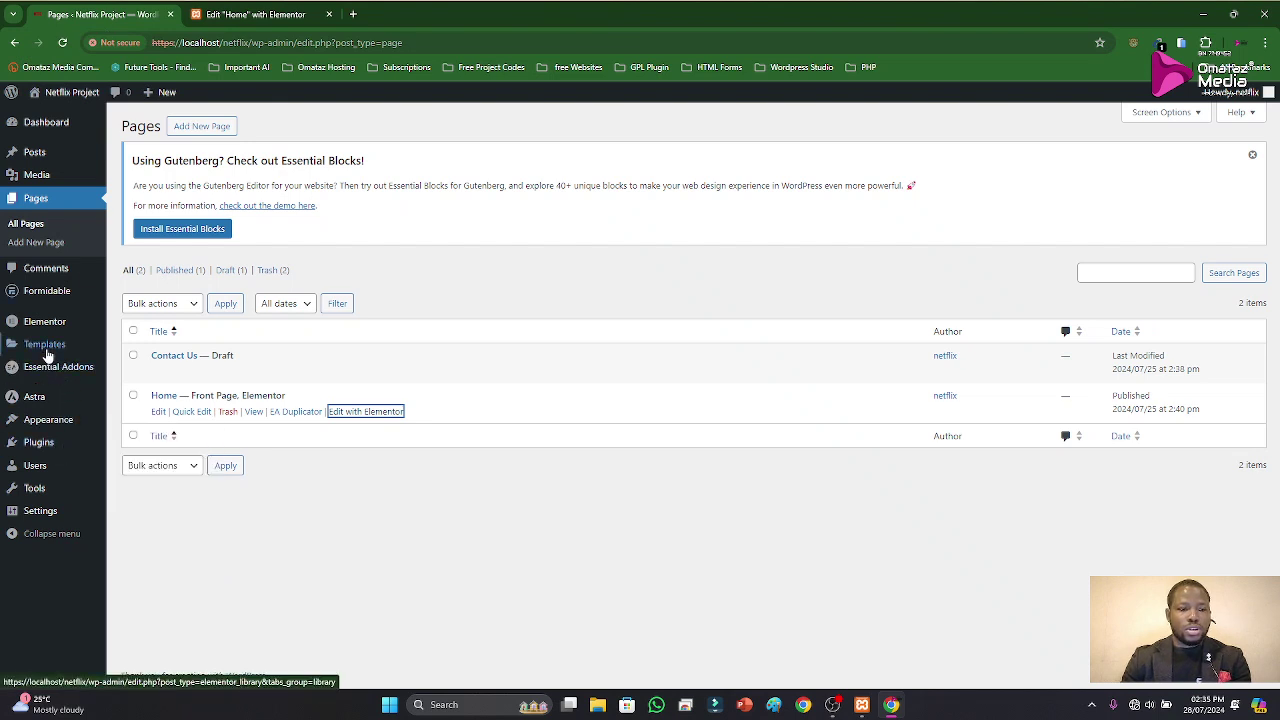
mouse_move(38, 334)
left_click(36, 446)
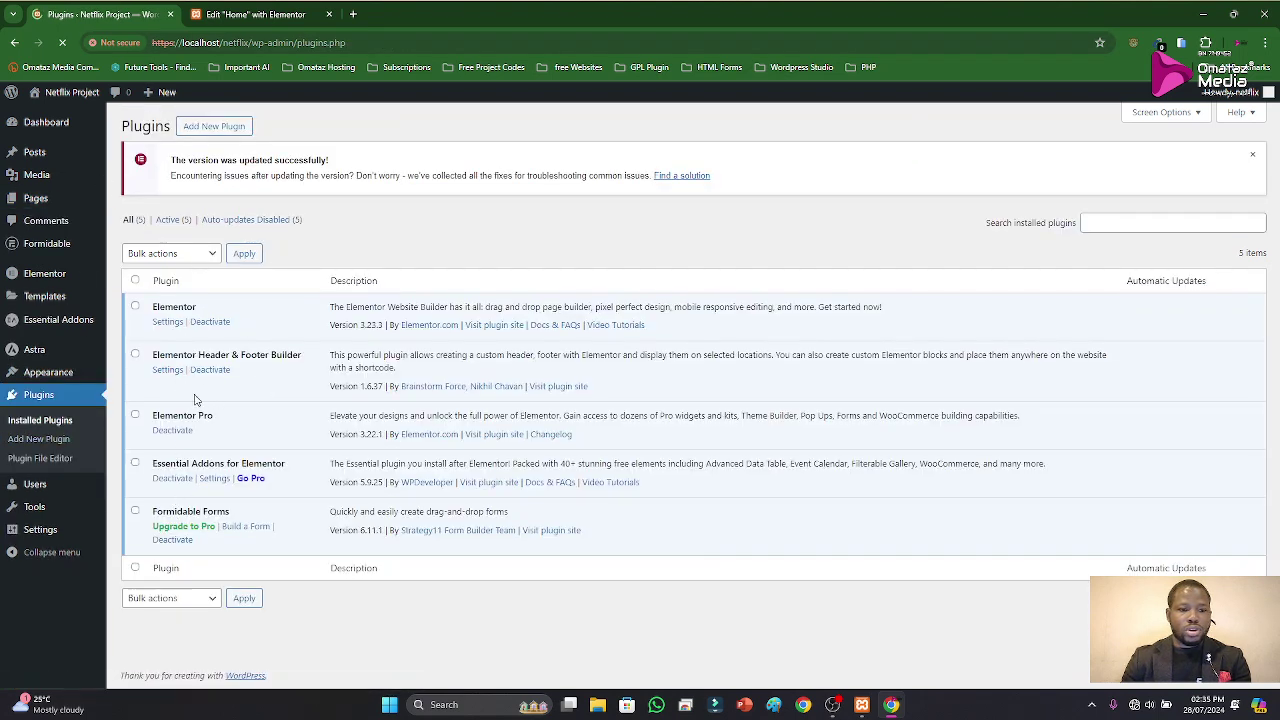
left_click(214, 135)
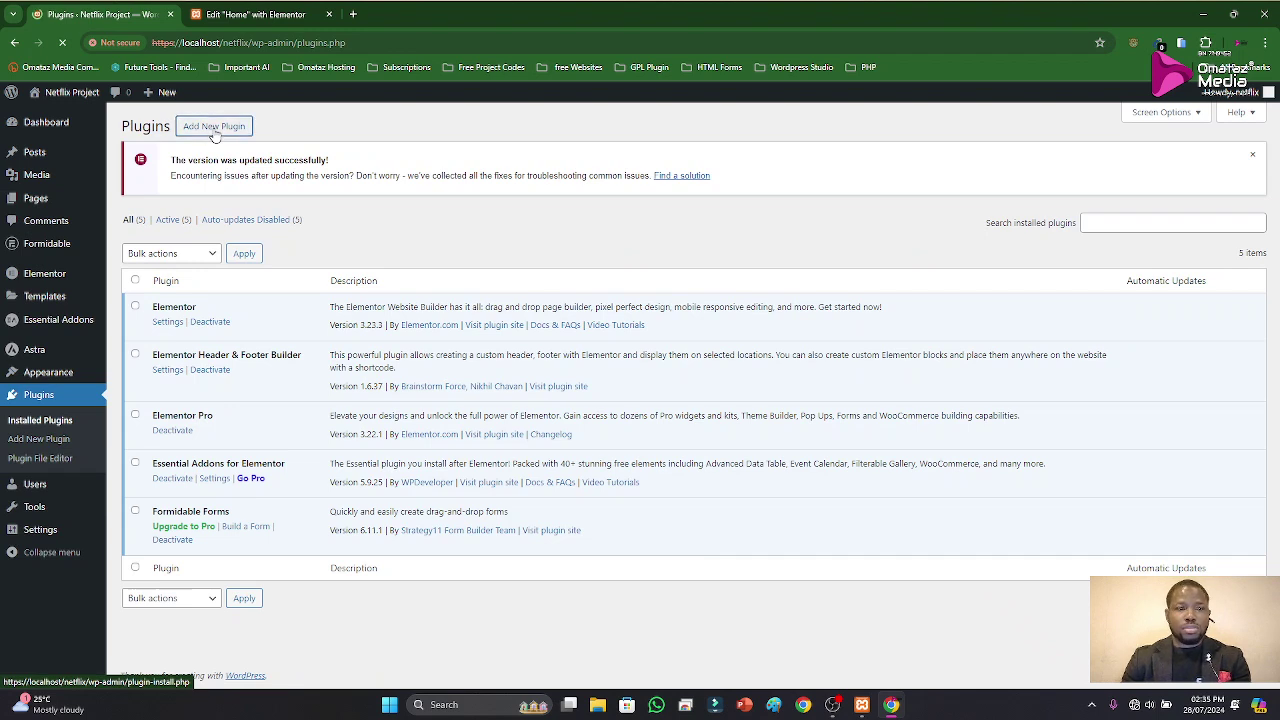
Step: Turn the computer's Wi-Fi on, connect to the network and reload the Add Plugins page
left_click(1134, 704)
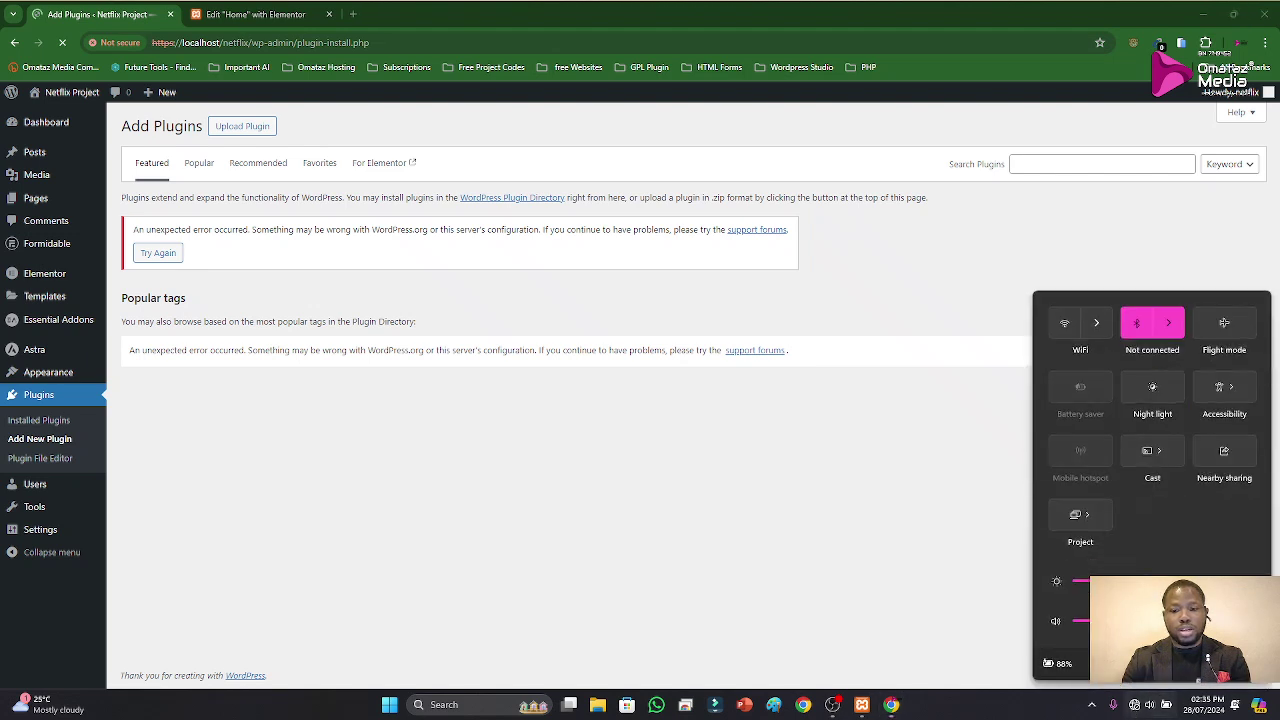
left_click(1094, 325)
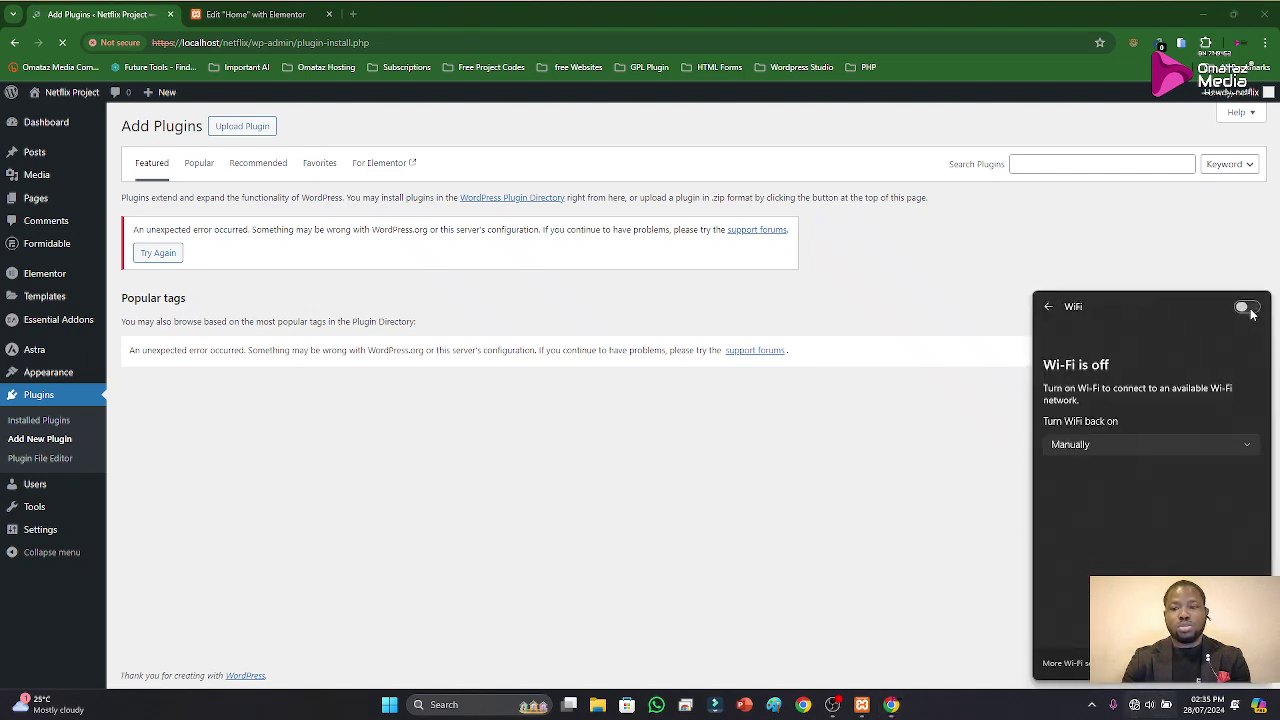
left_click(1251, 313)
left_click(1078, 340)
left_click(1209, 402)
left_click(869, 610)
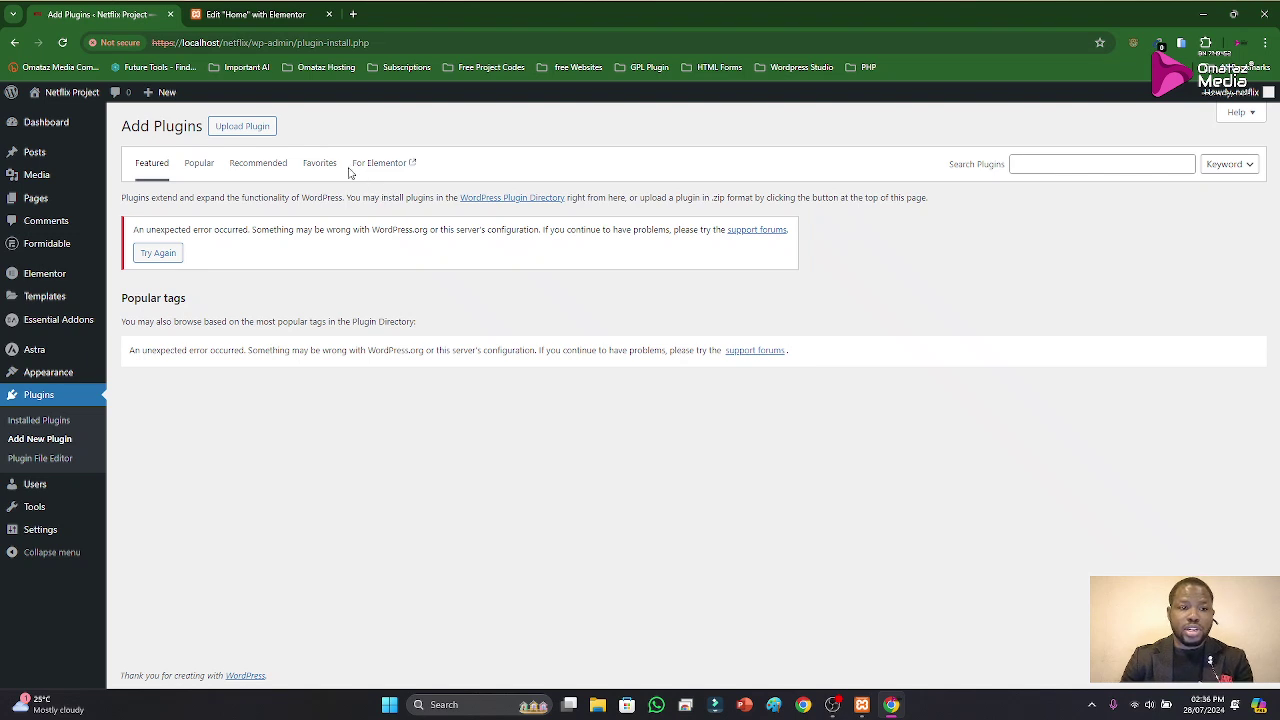
left_click(64, 45)
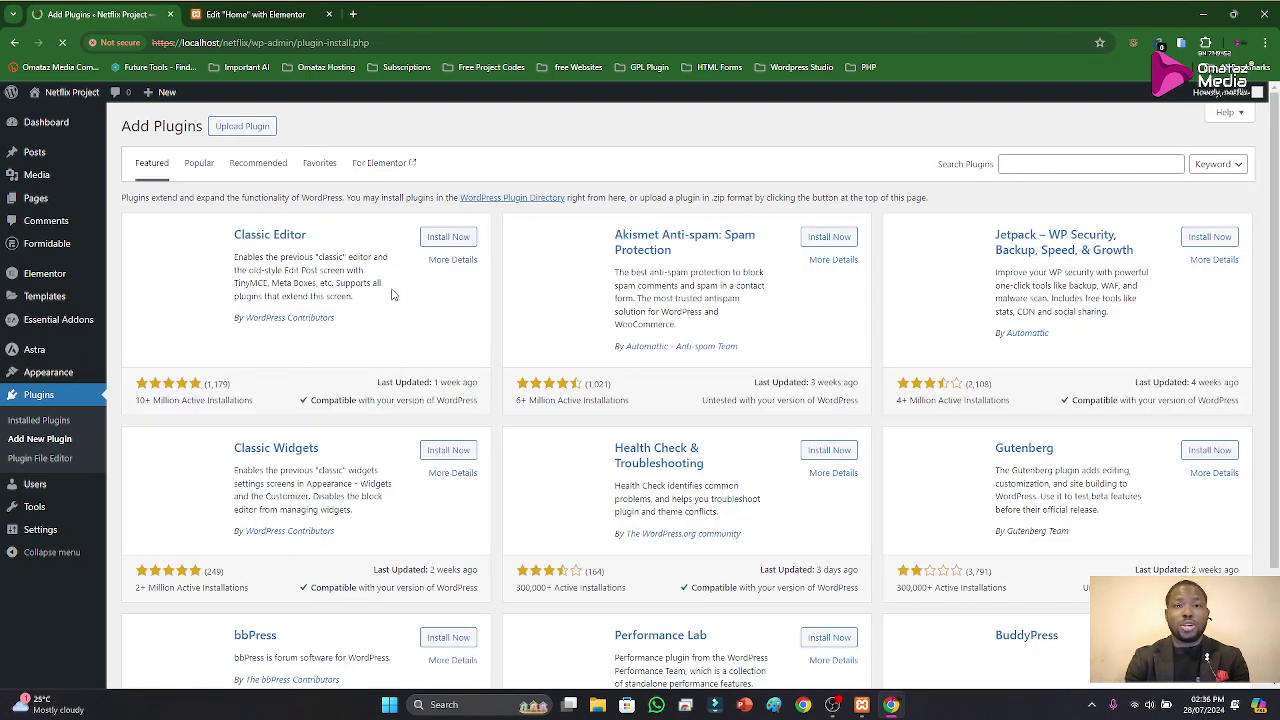
Step: Search the plugin directory for "asd", and correct the search term to "ads"
left_click(1046, 165)
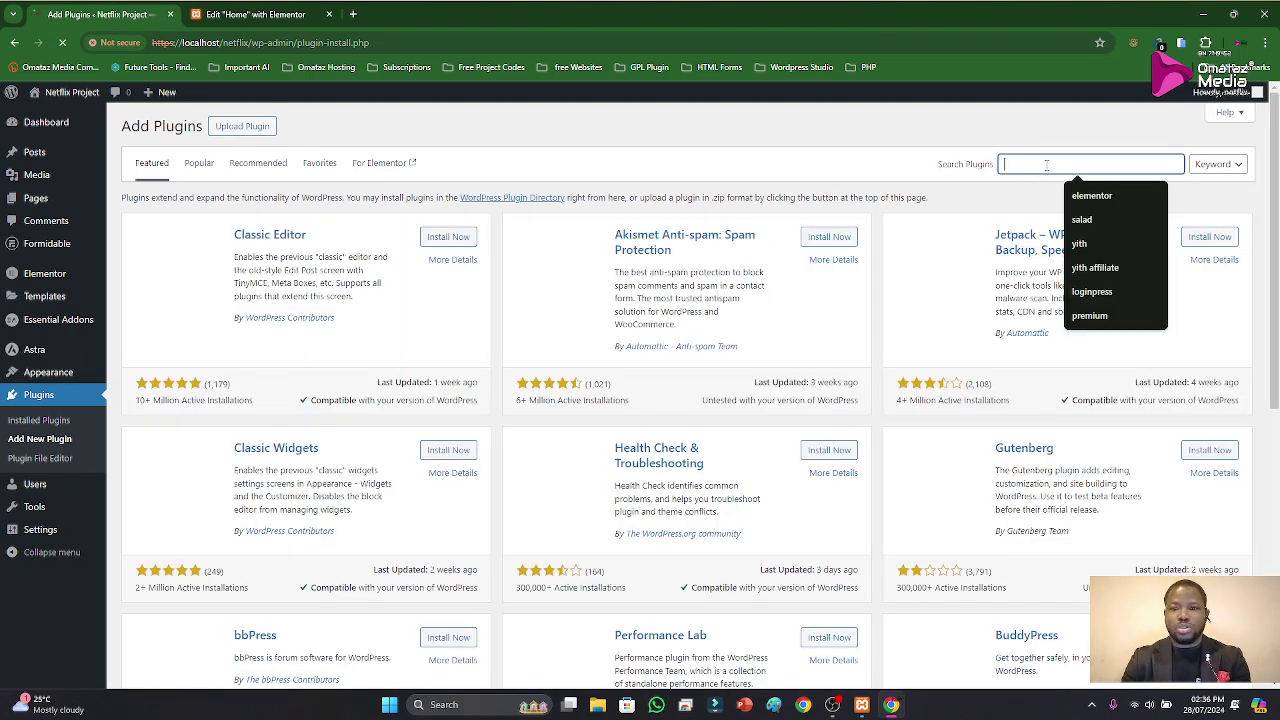
type("asd")
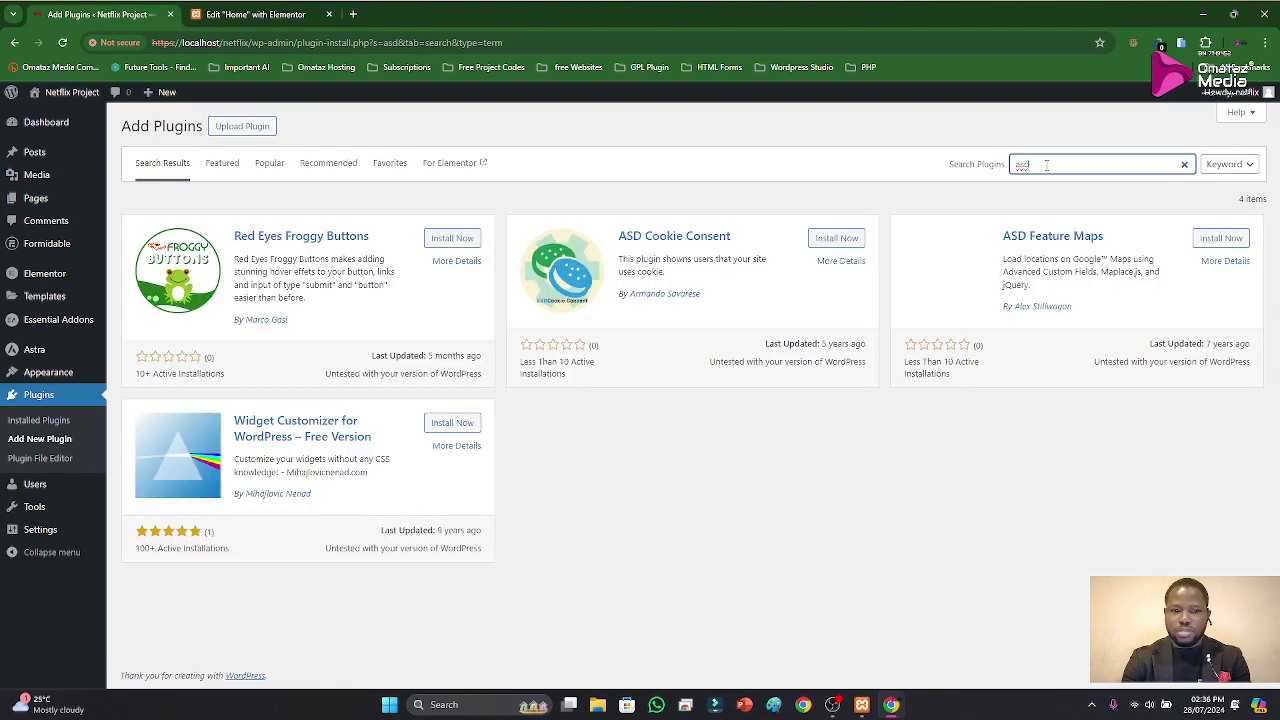
key("BackSpace")
key("BackSpace")
type("d")
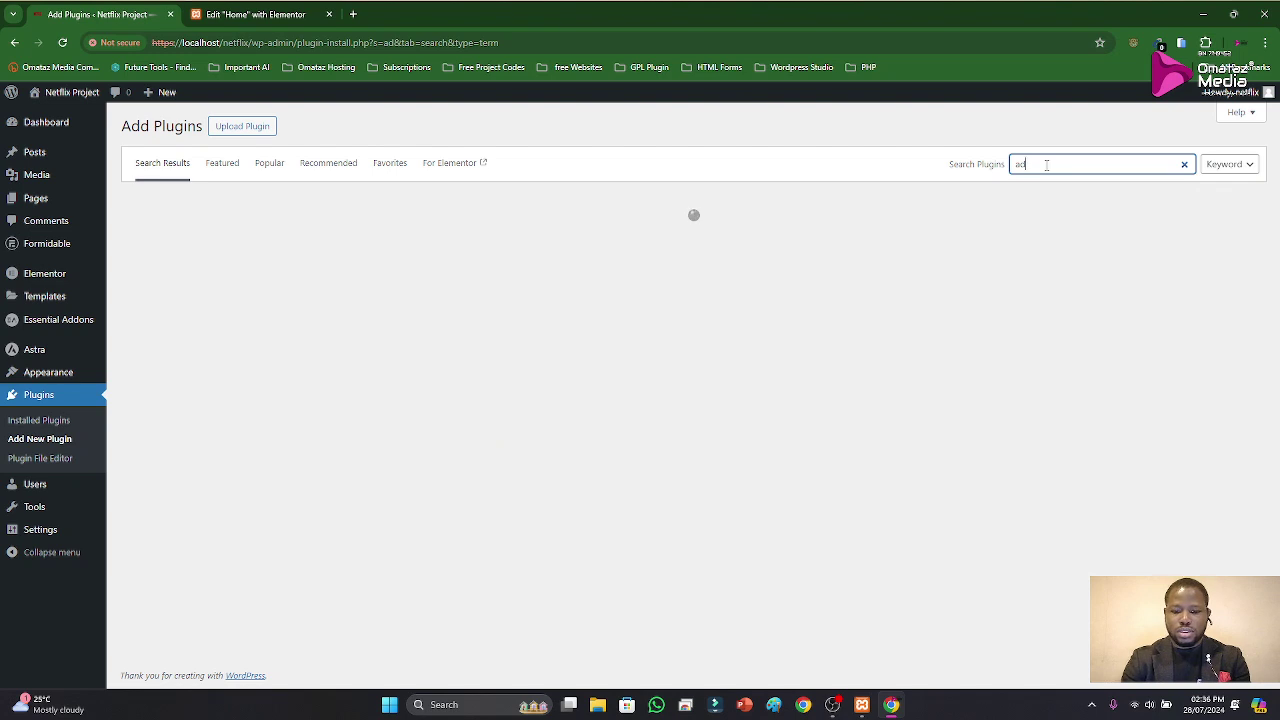
type("s")
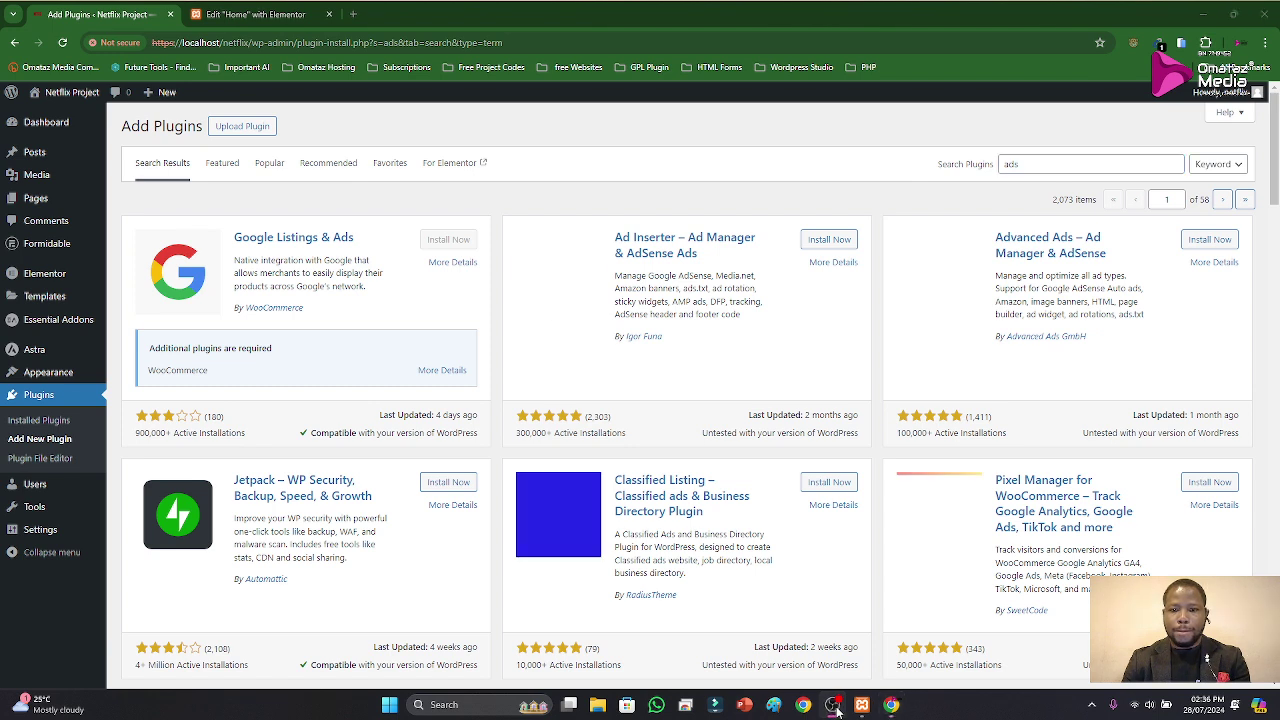
key("BackSpace")
key("ctrl+shift+p")
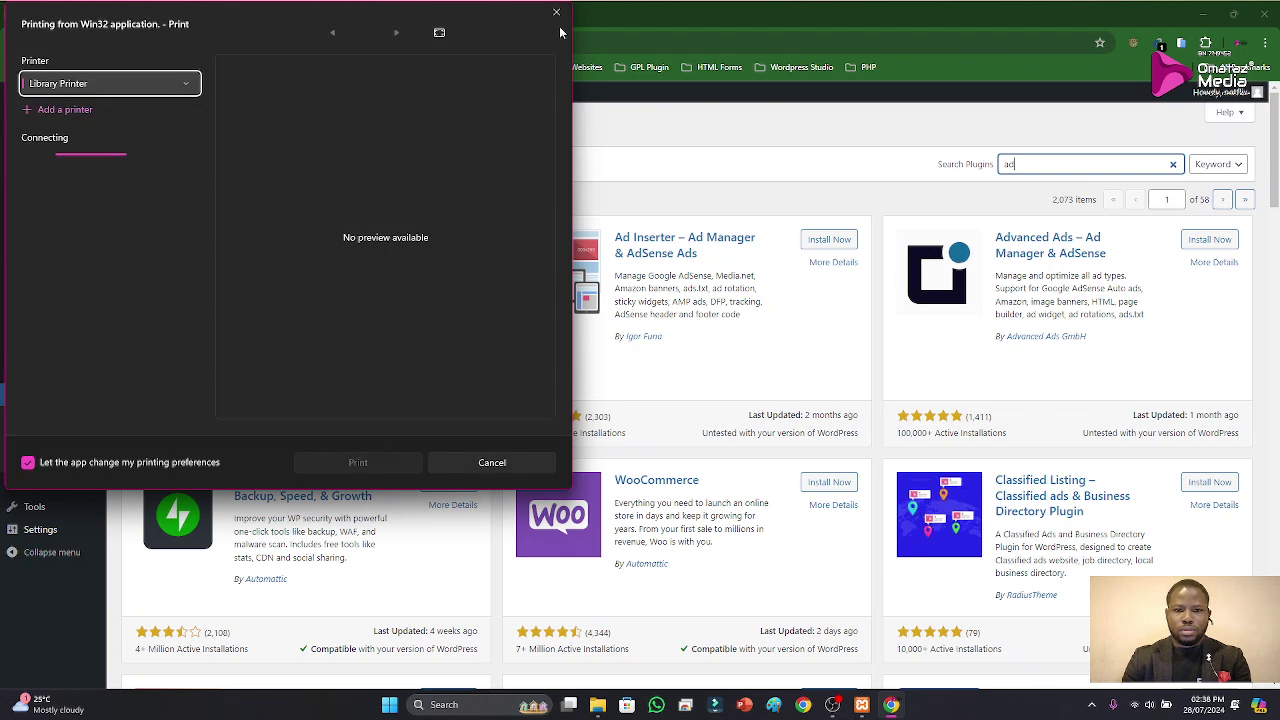
left_click(556, 12)
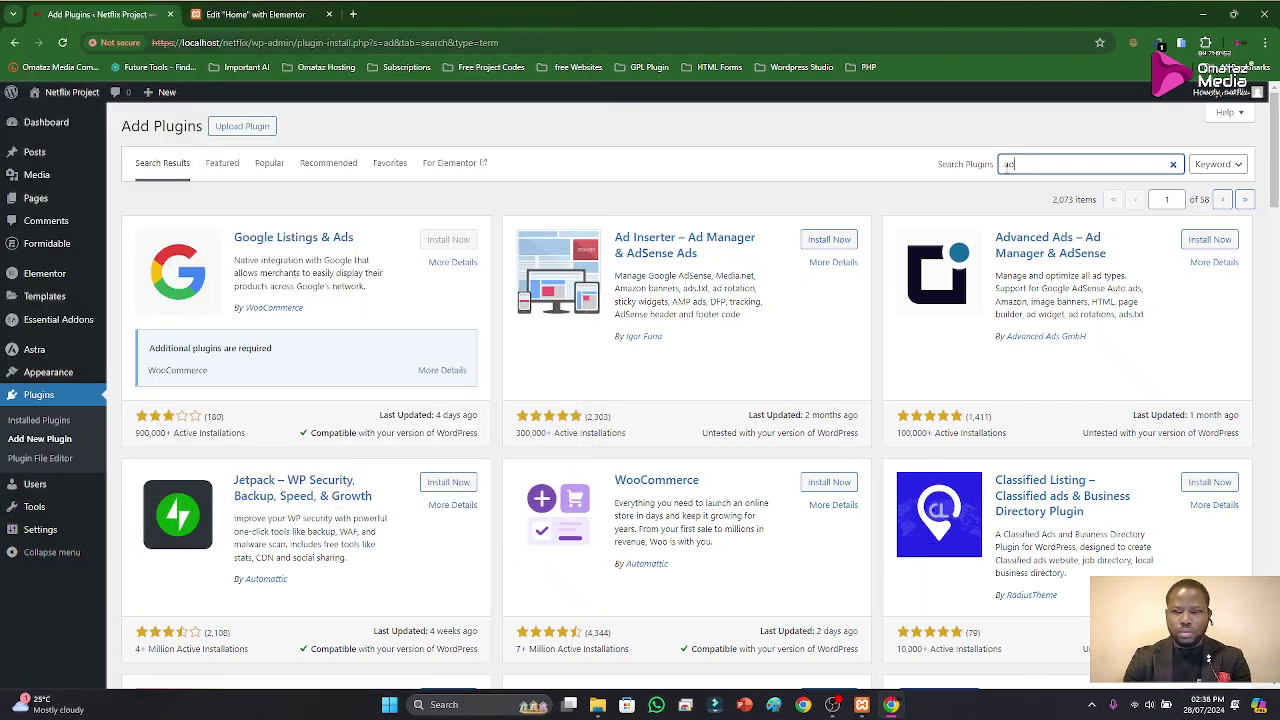
Step: Search the plugin directory for "ase"
left_click(1037, 161)
key("BackSpace")
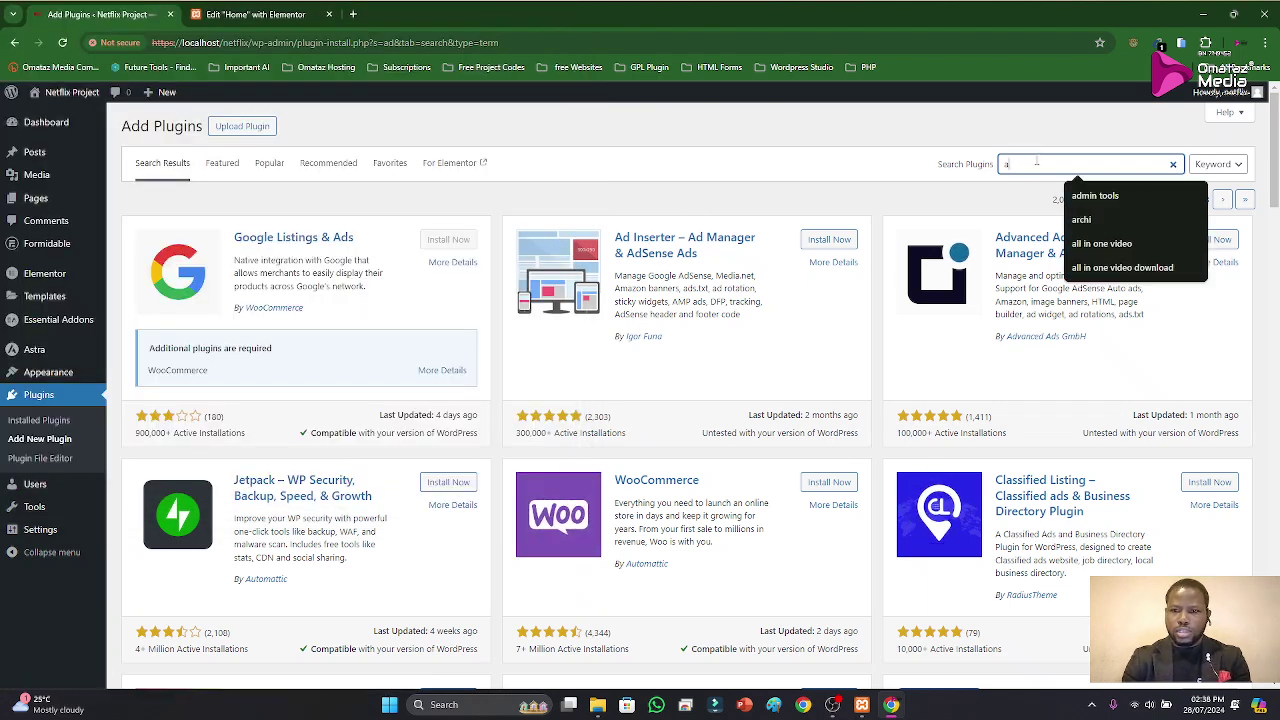
type("se")
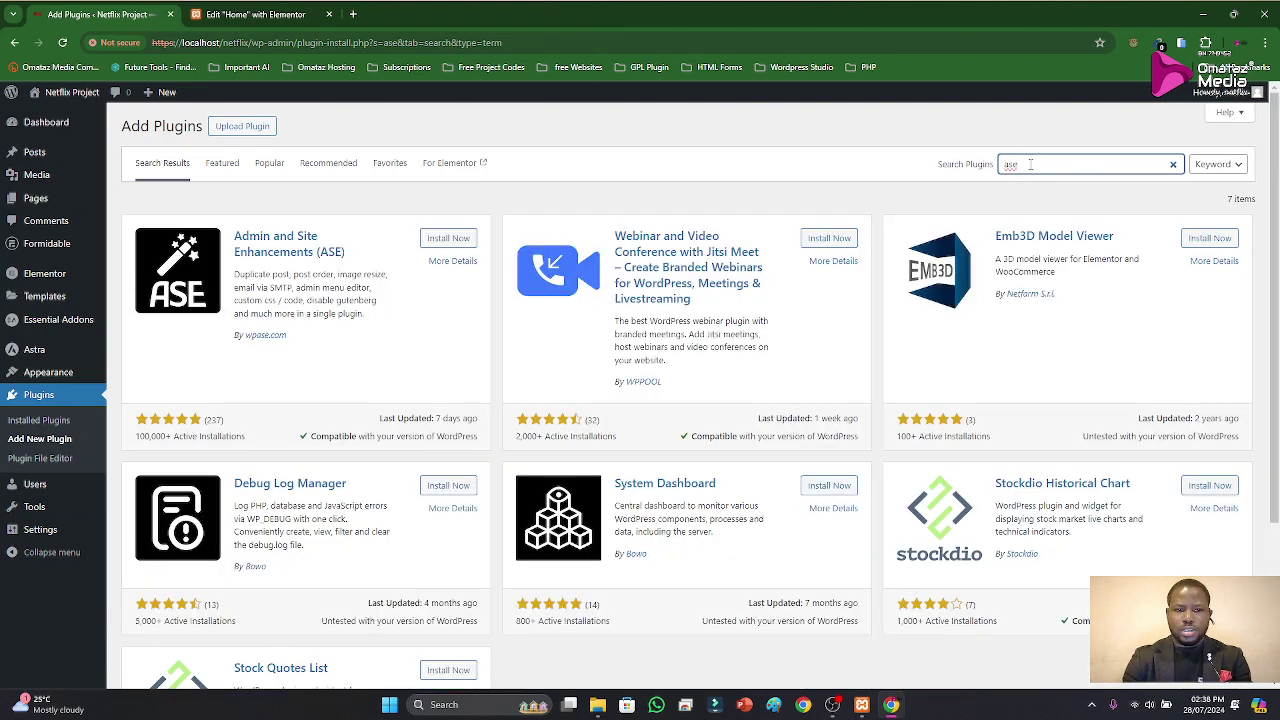
double_click(1030, 164)
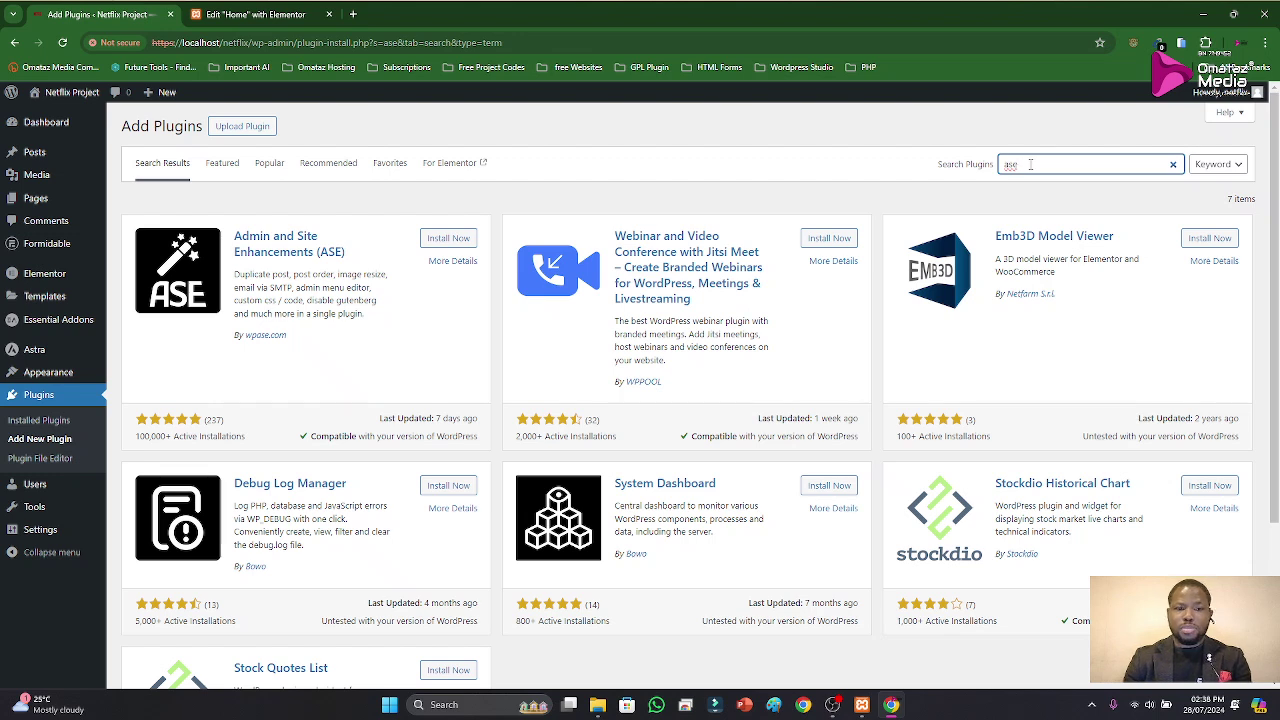
Step: Install the Admin and Site Enhancements (ASE) plugin from the search results
left_click(450, 243)
left_click(450, 240)
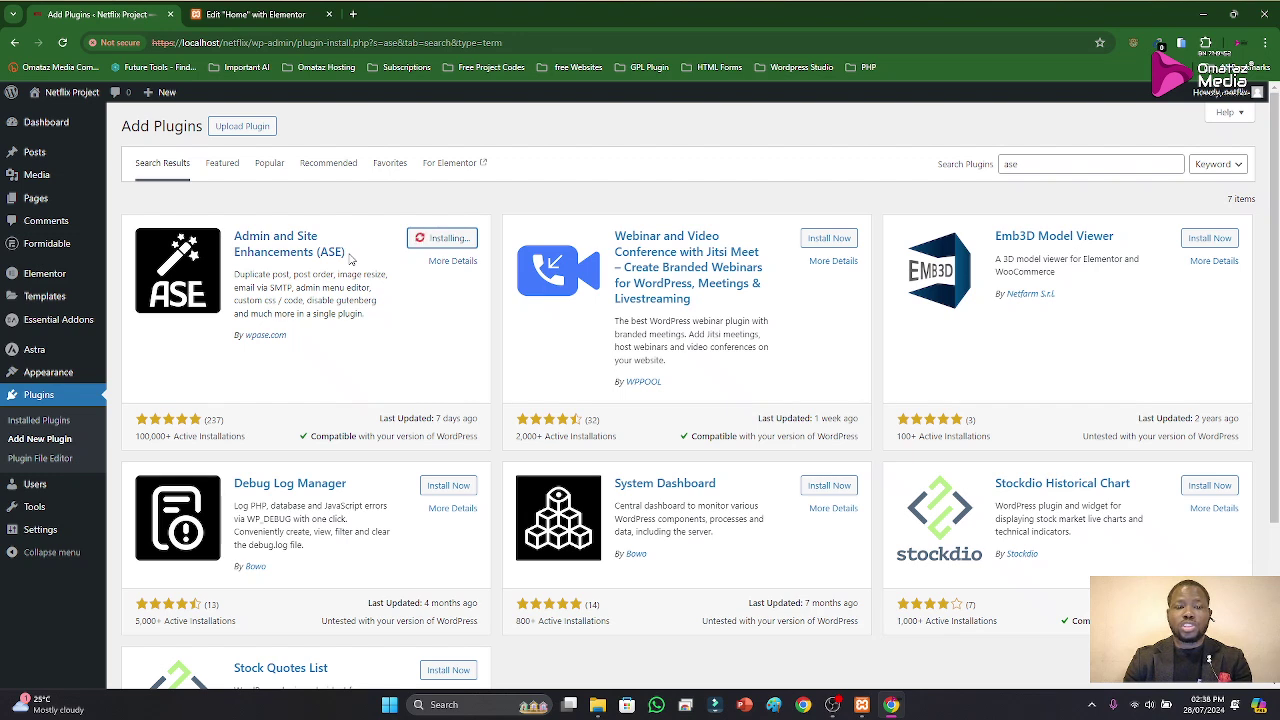
Step: Return to the Home page in Elementor and open the settings of the header's section with the Netflix logo
left_click(250, 14)
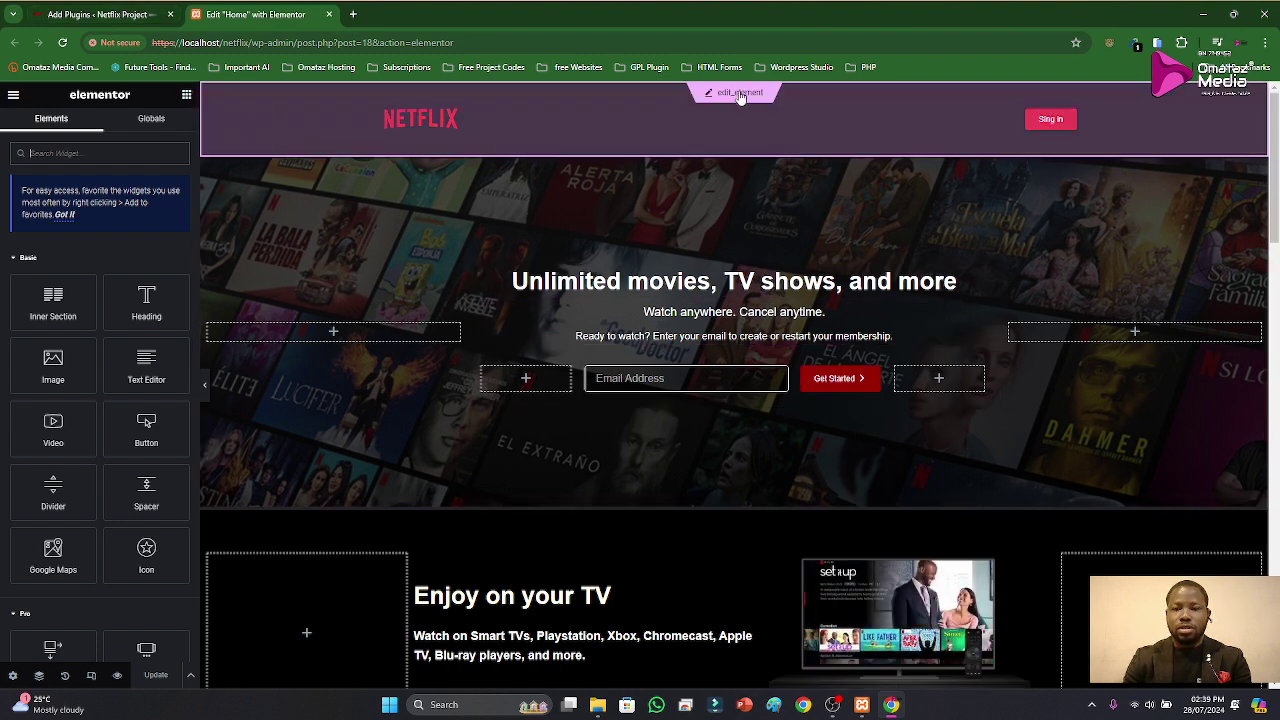
left_click(740, 94)
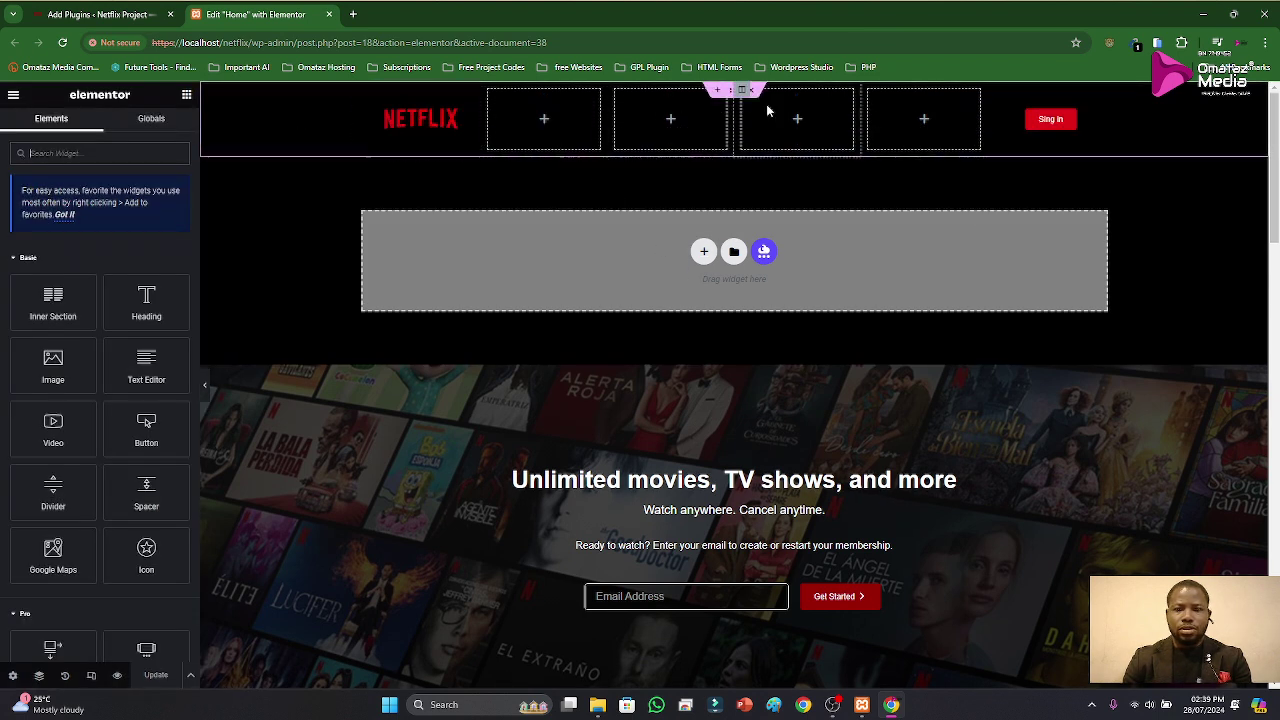
left_click(733, 91)
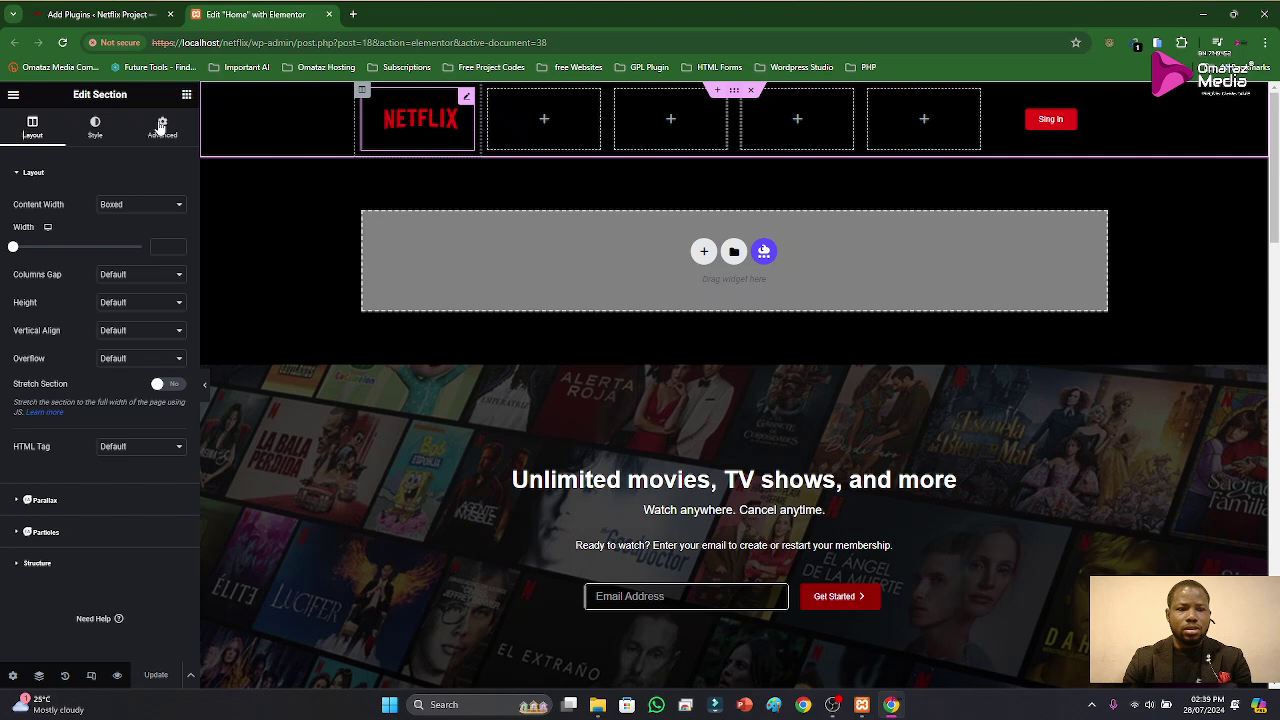
left_click(186, 94)
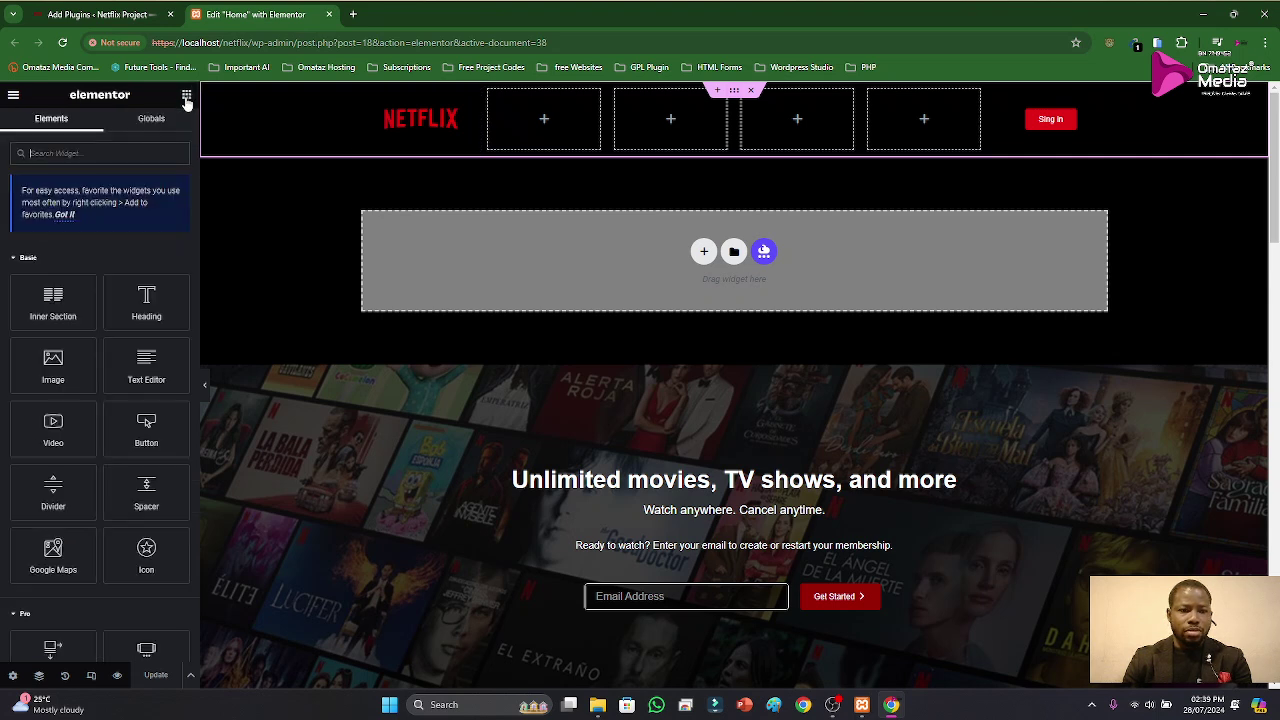
left_click(733, 91)
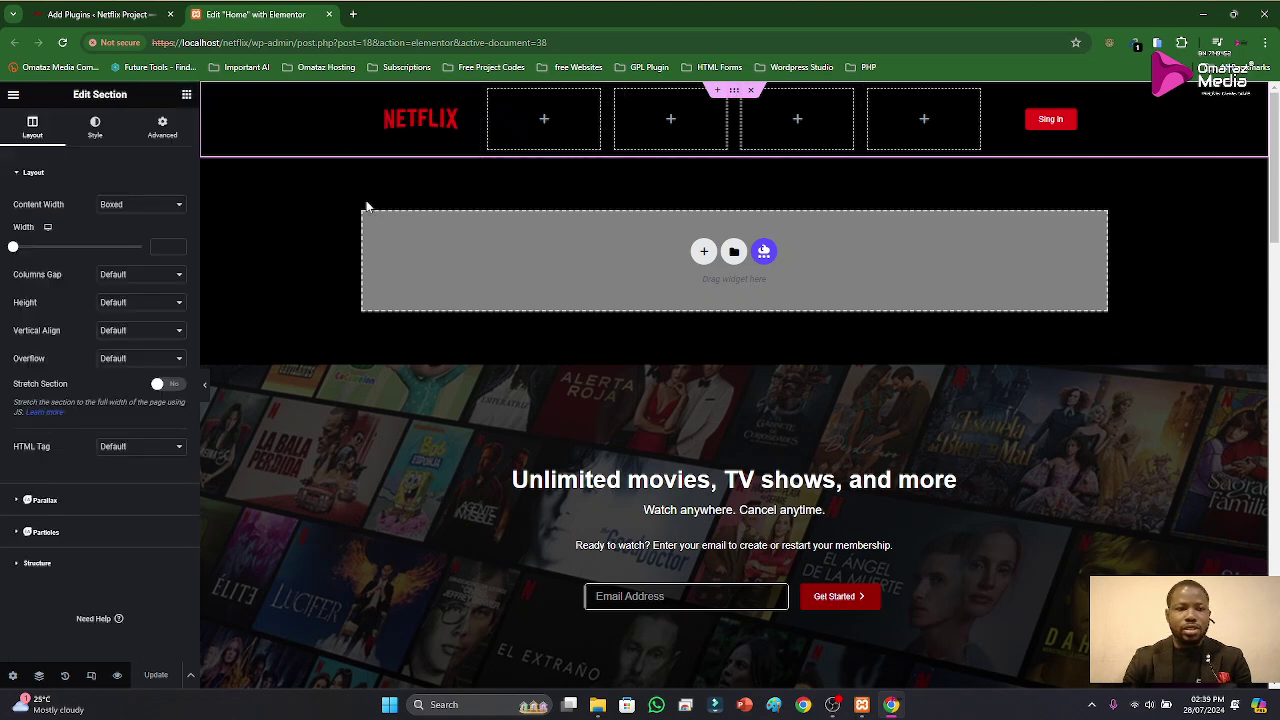
Step: Give the header section a classic background with the fully transparent colour #02010100 and save the header
left_click(98, 137)
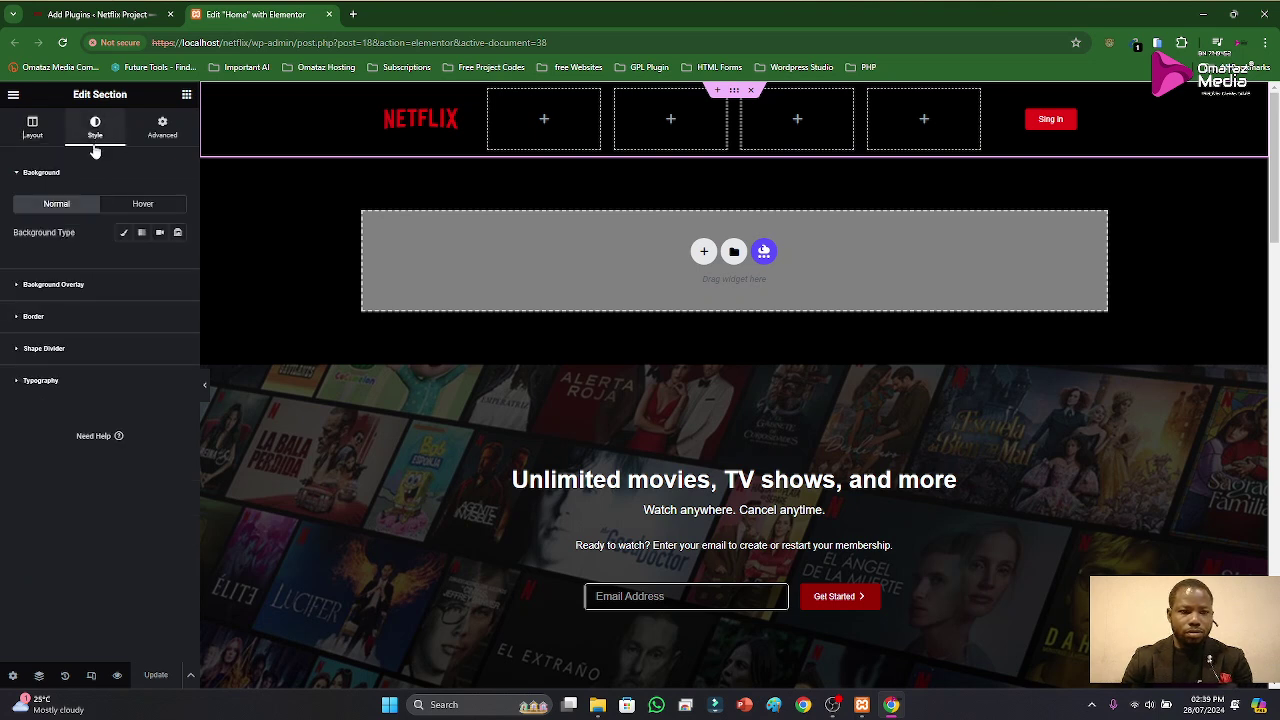
left_click(124, 237)
left_click(177, 260)
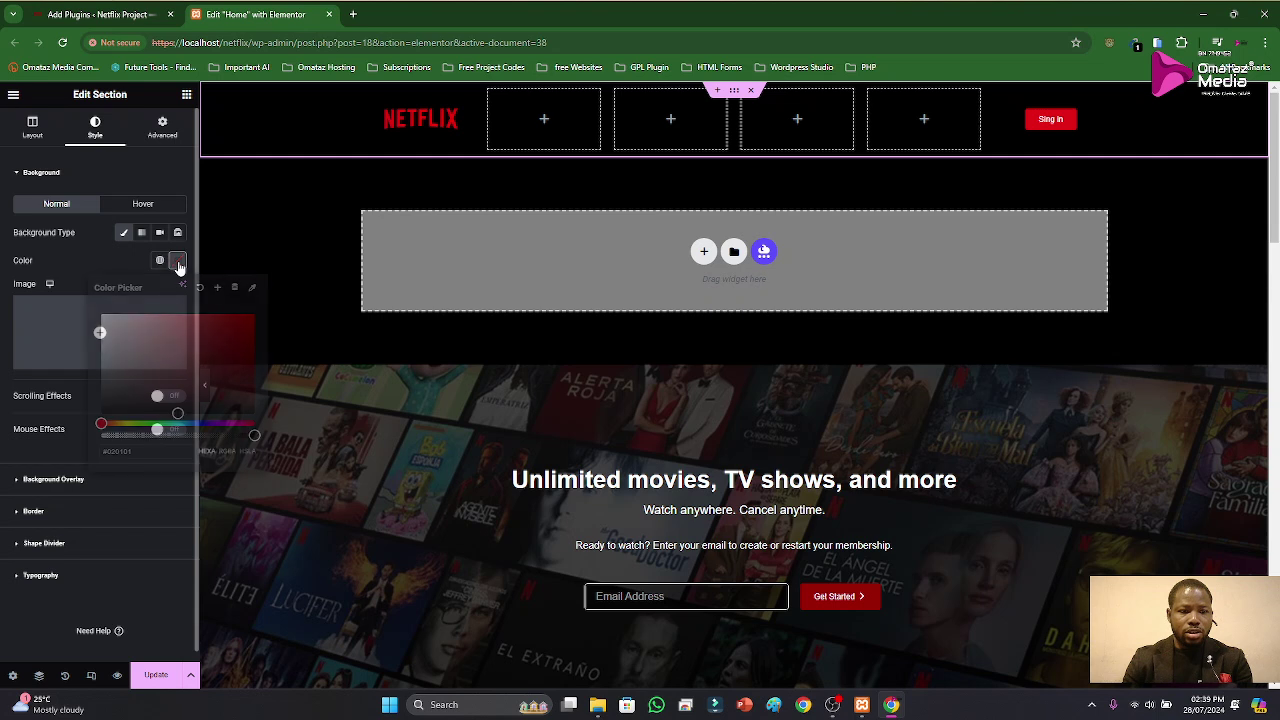
left_click_drag(253, 436, 101, 440)
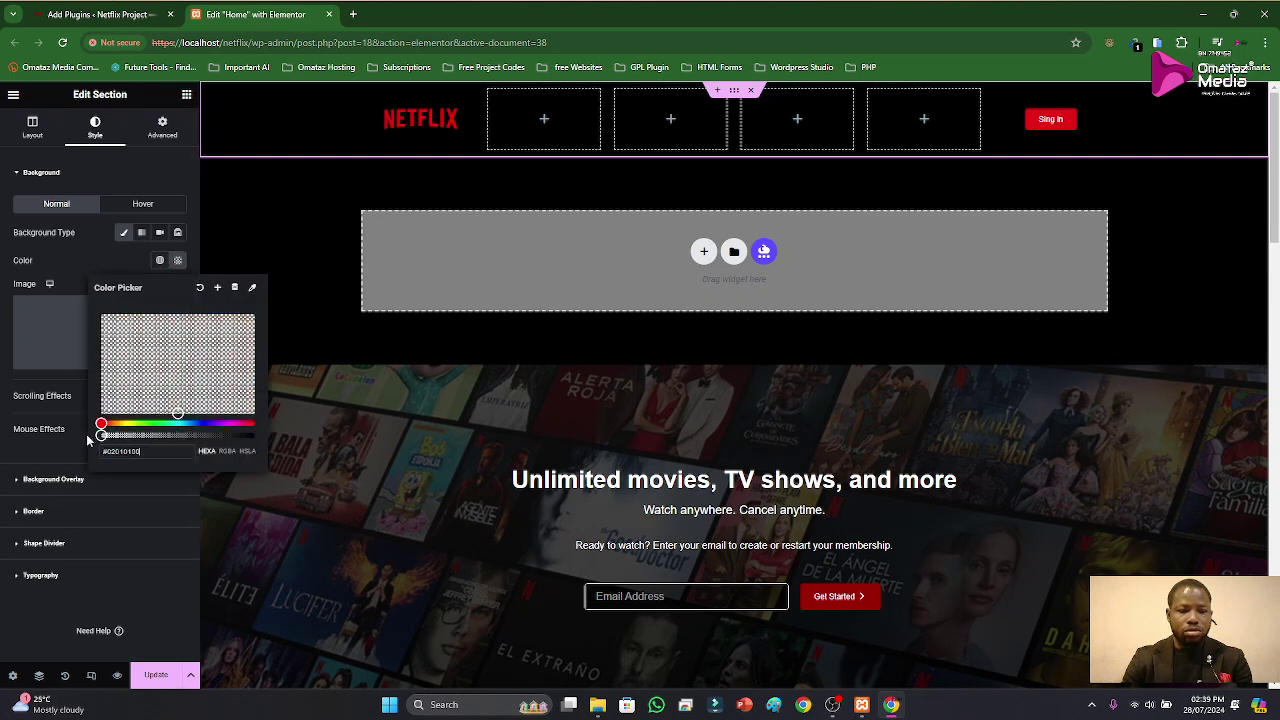
left_click(67, 263)
left_click(152, 675)
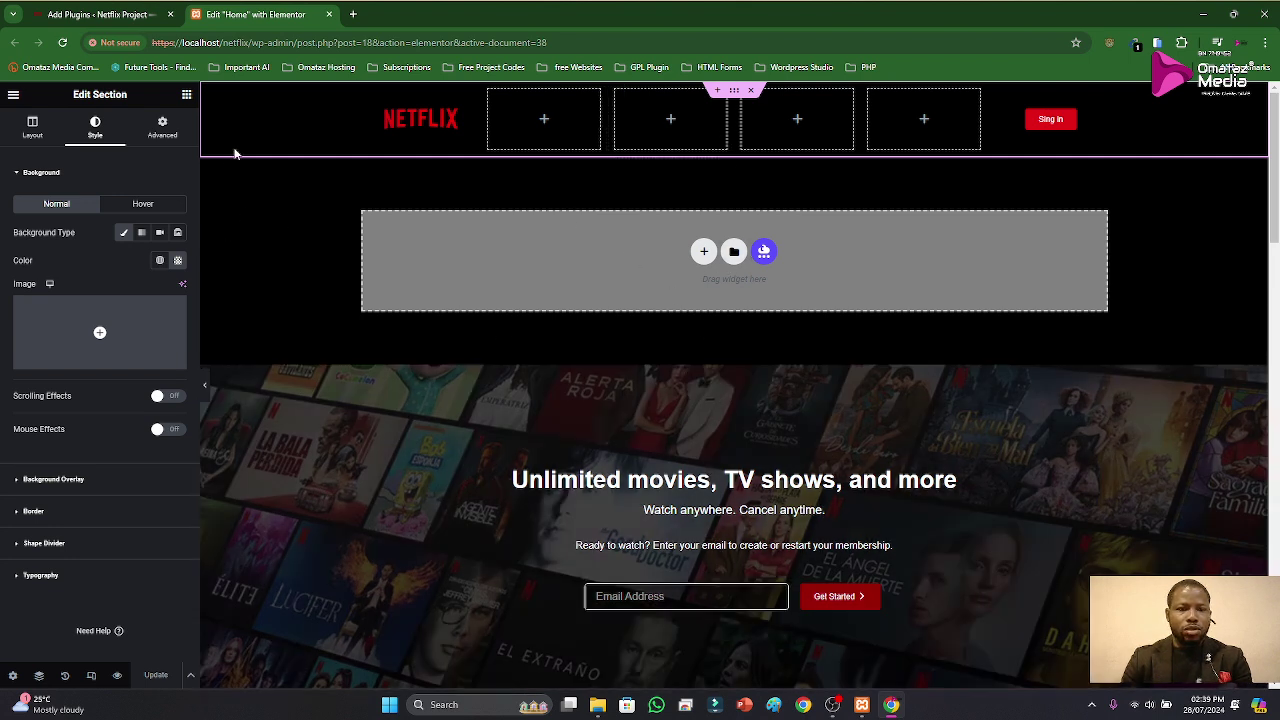
scroll(672, 309, "down", 1)
scroll(672, 309, "down", 2)
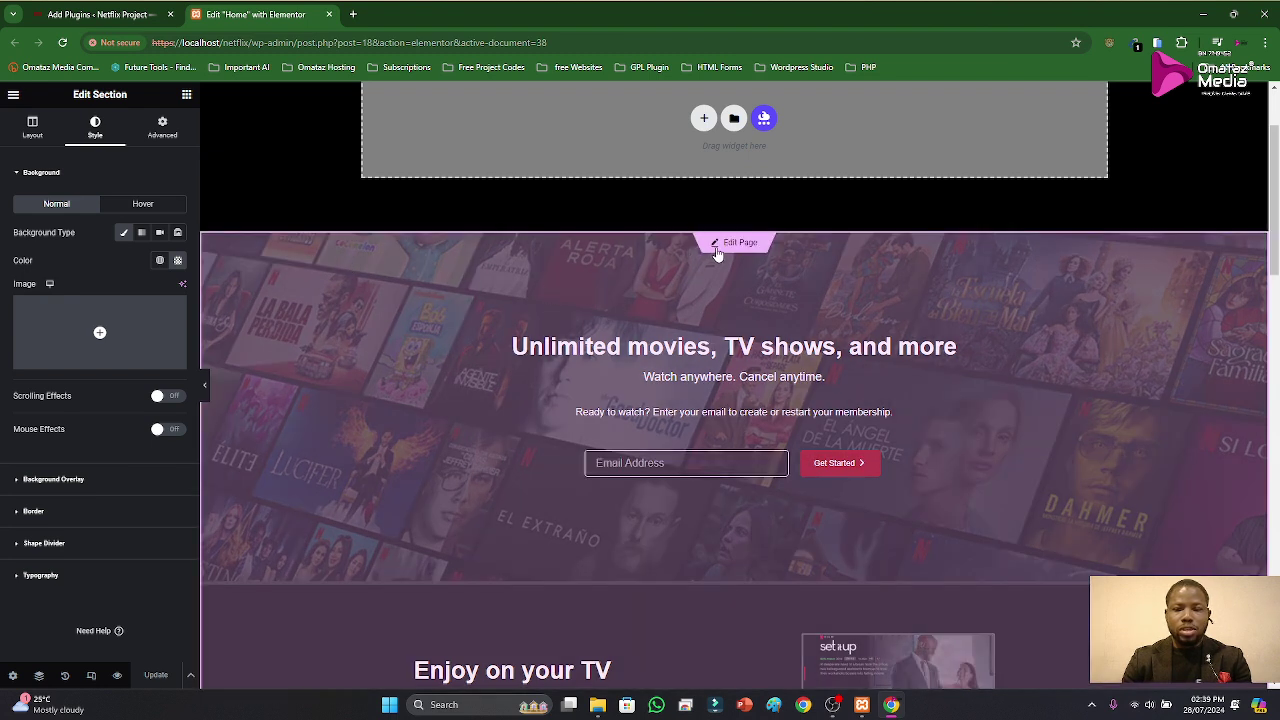
left_click(716, 245)
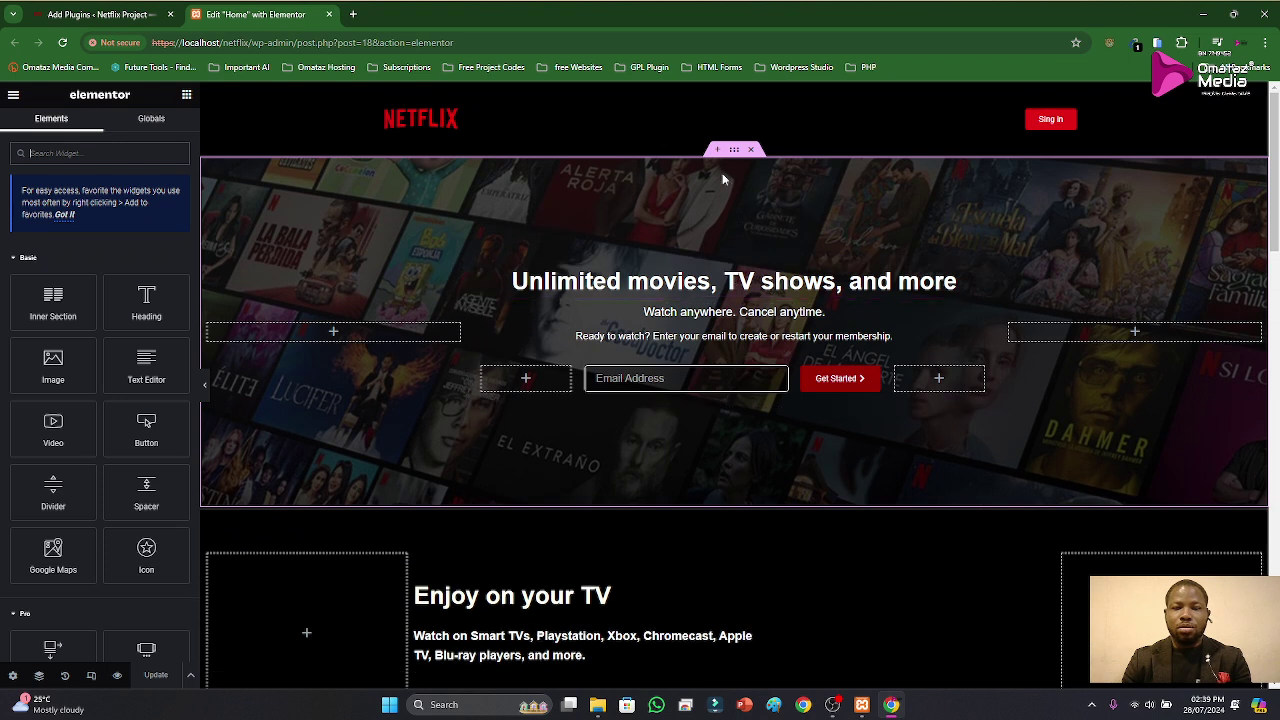
left_click(734, 150)
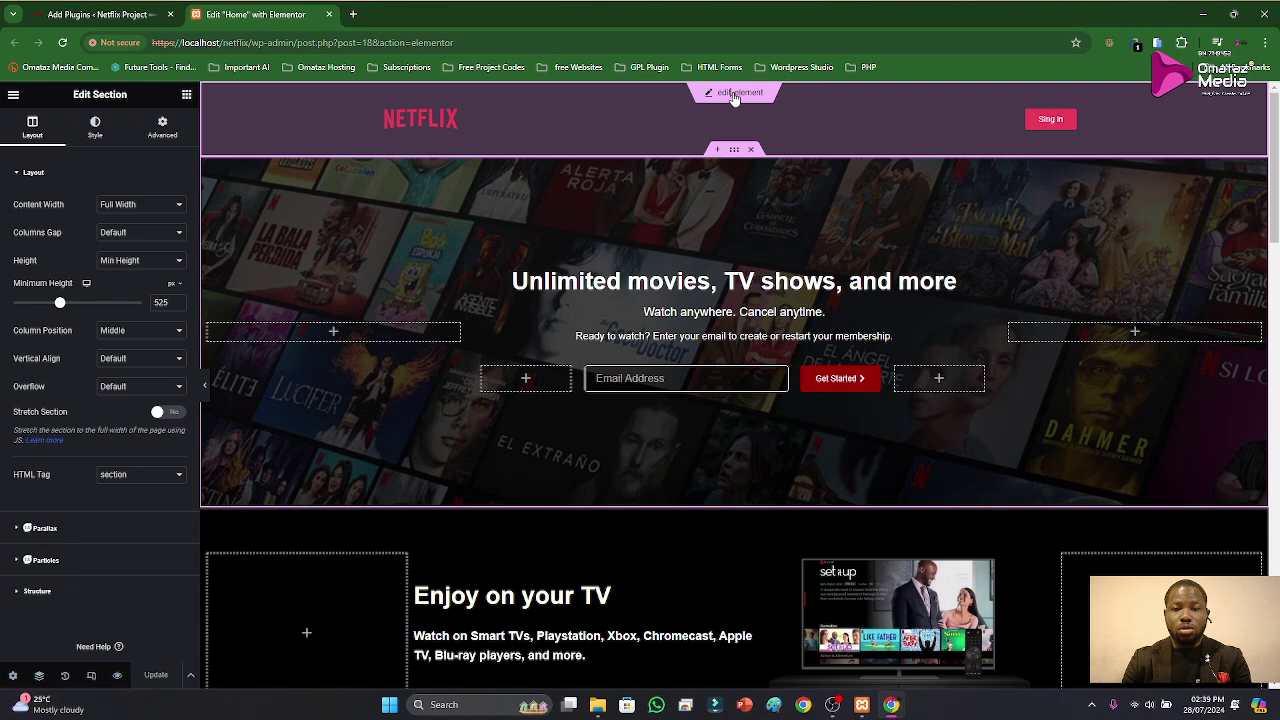
Step: Reopen the header for editing, set its section's Z-Index to 9999 and update it
left_click(734, 94)
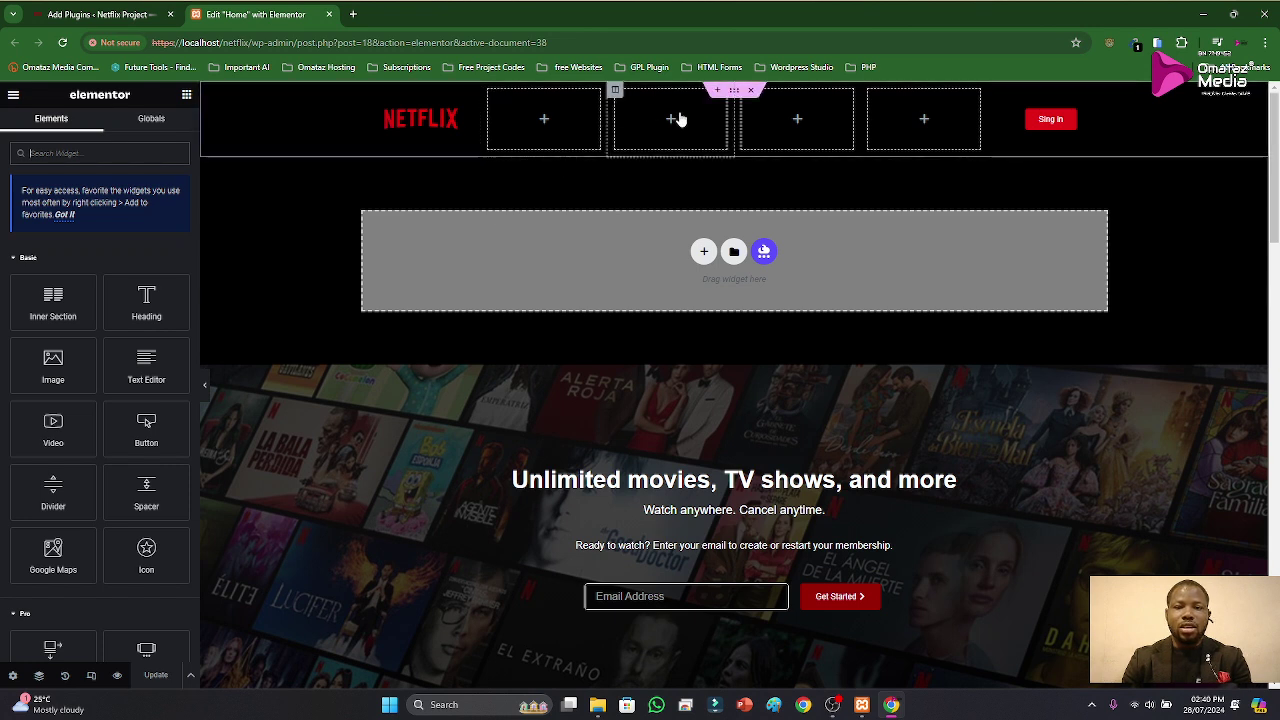
left_click(735, 91)
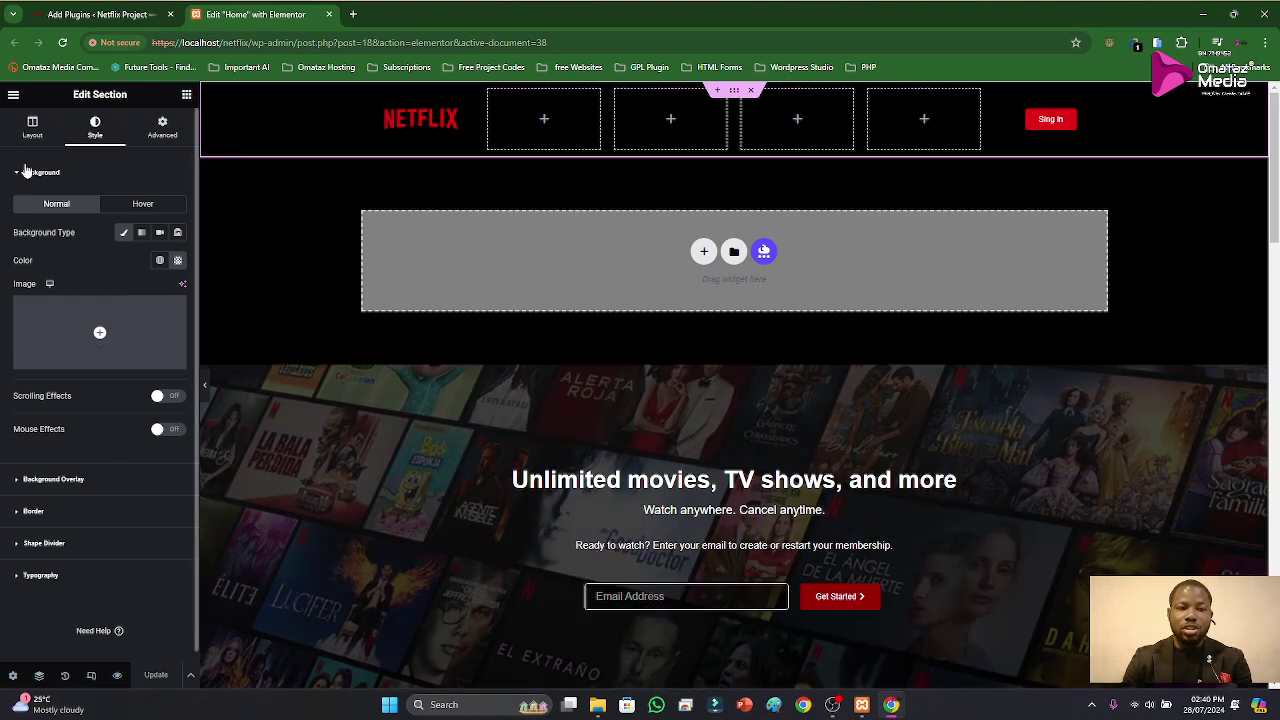
left_click(32, 127)
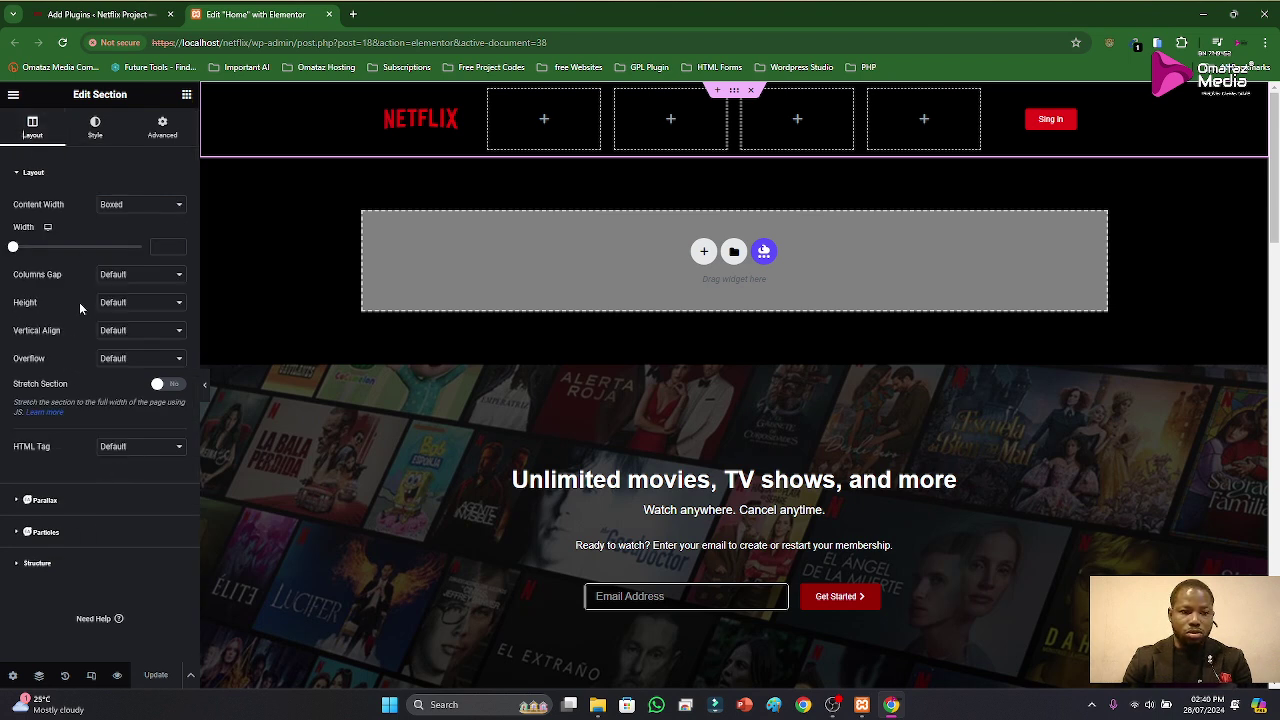
left_click(163, 140)
left_click(166, 312)
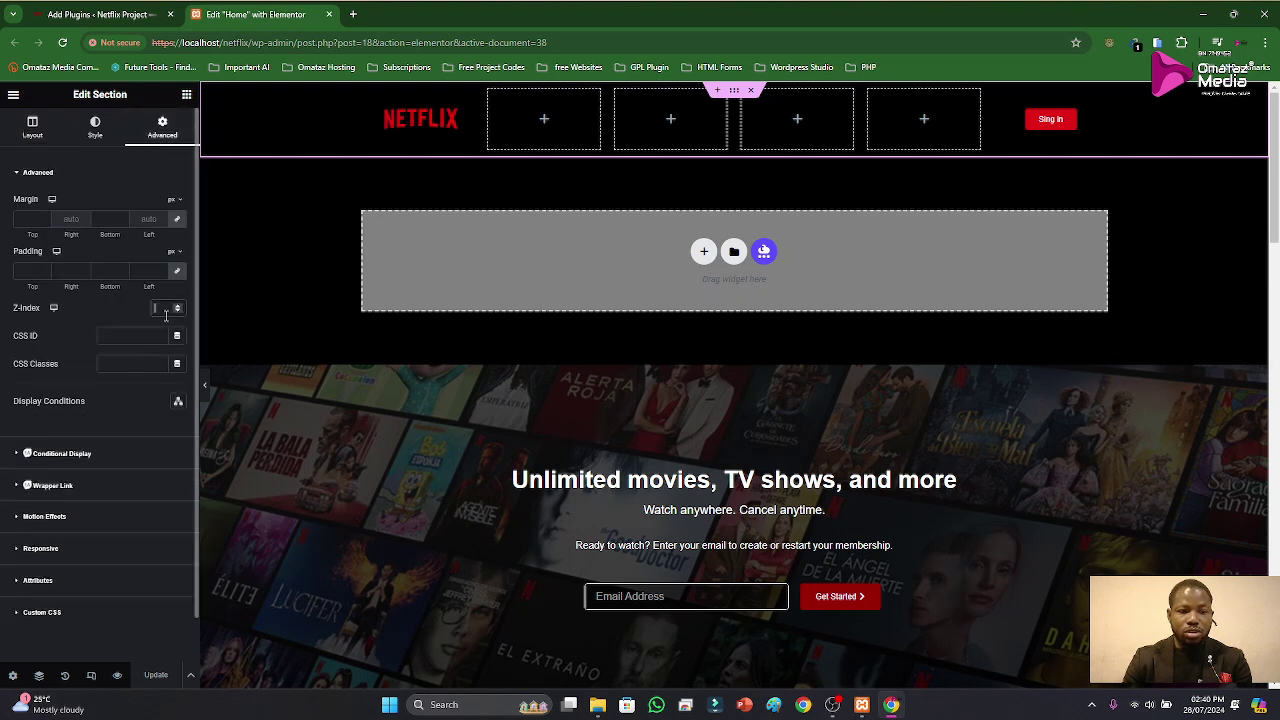
type("9999")
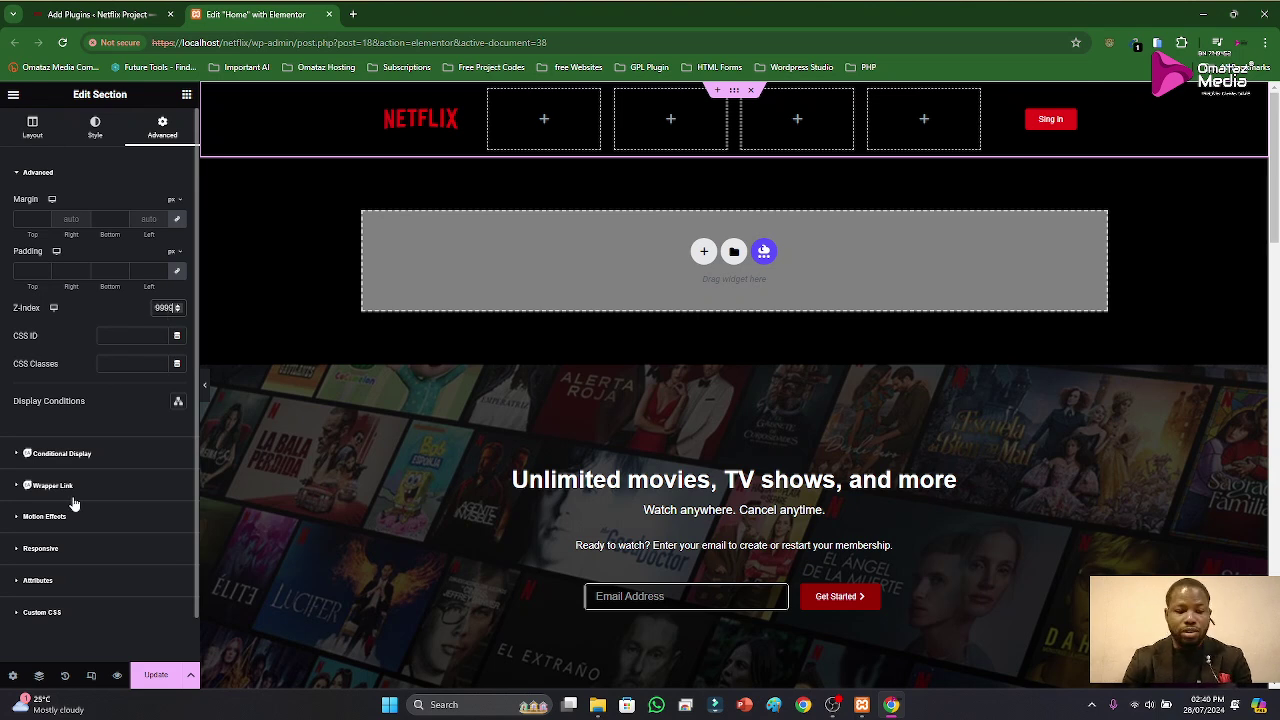
left_click(152, 677)
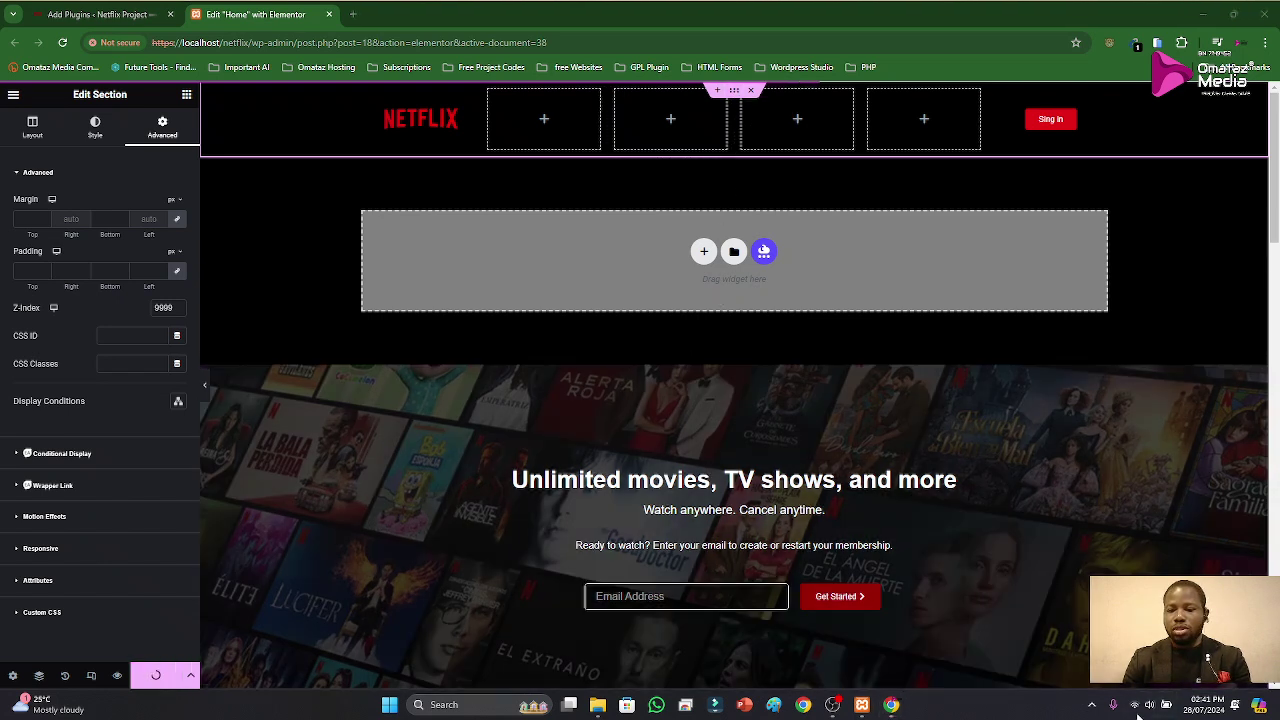
Step: Turn the computer's Wi-Fi off and return to the Elementor editor
left_click(1150, 704)
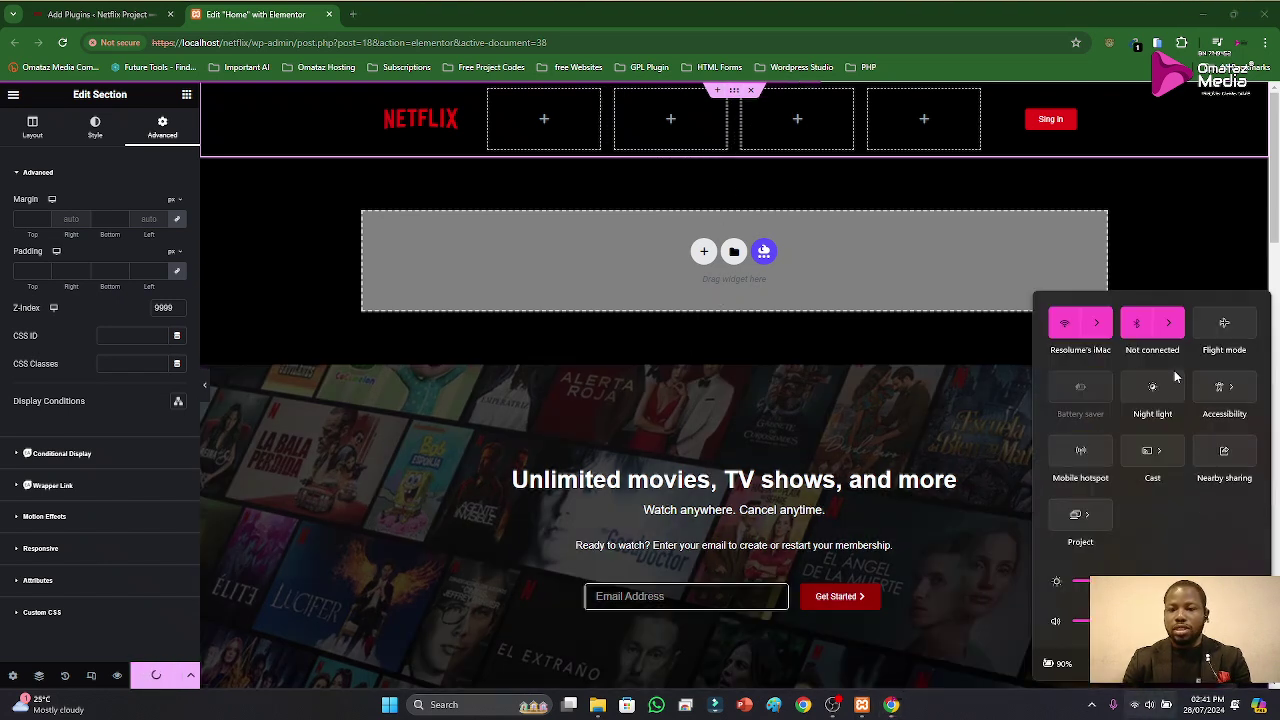
left_click(1064, 323)
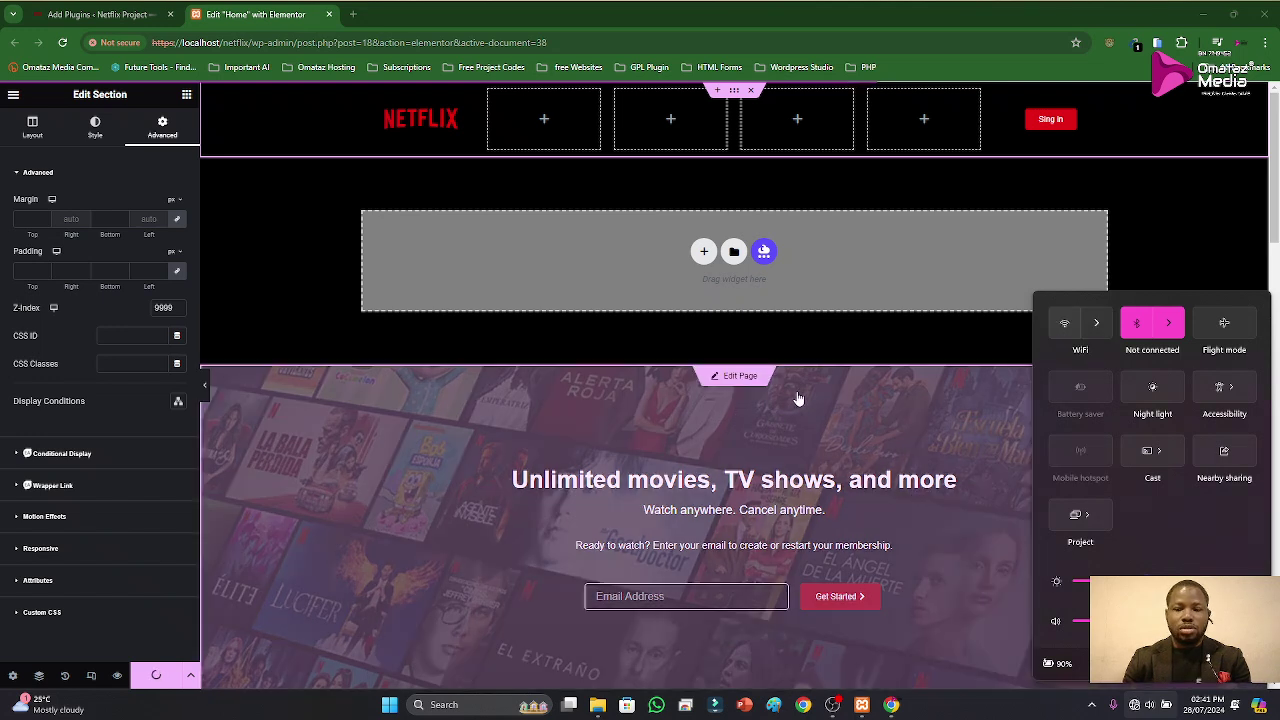
left_click(1177, 224)
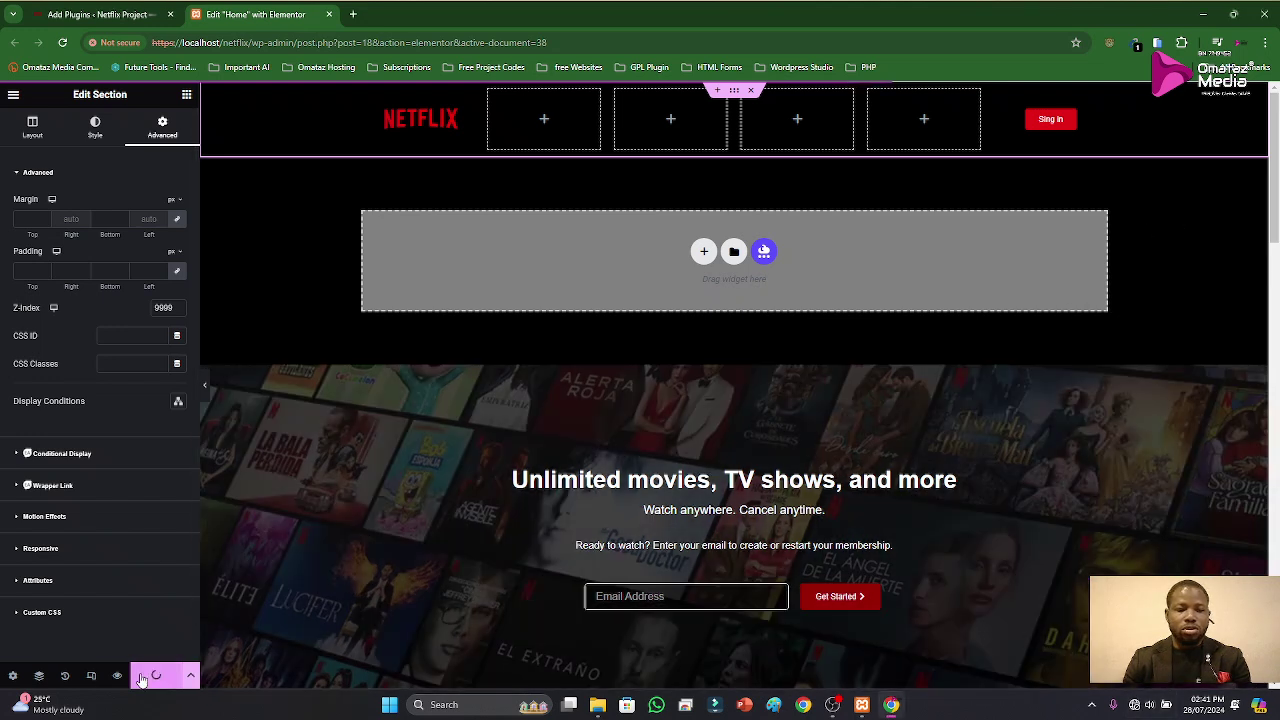
Step: Check the Apache and MySQL services in the XAMPP Control Panel, and save the header in Elementor again
left_click(862, 705)
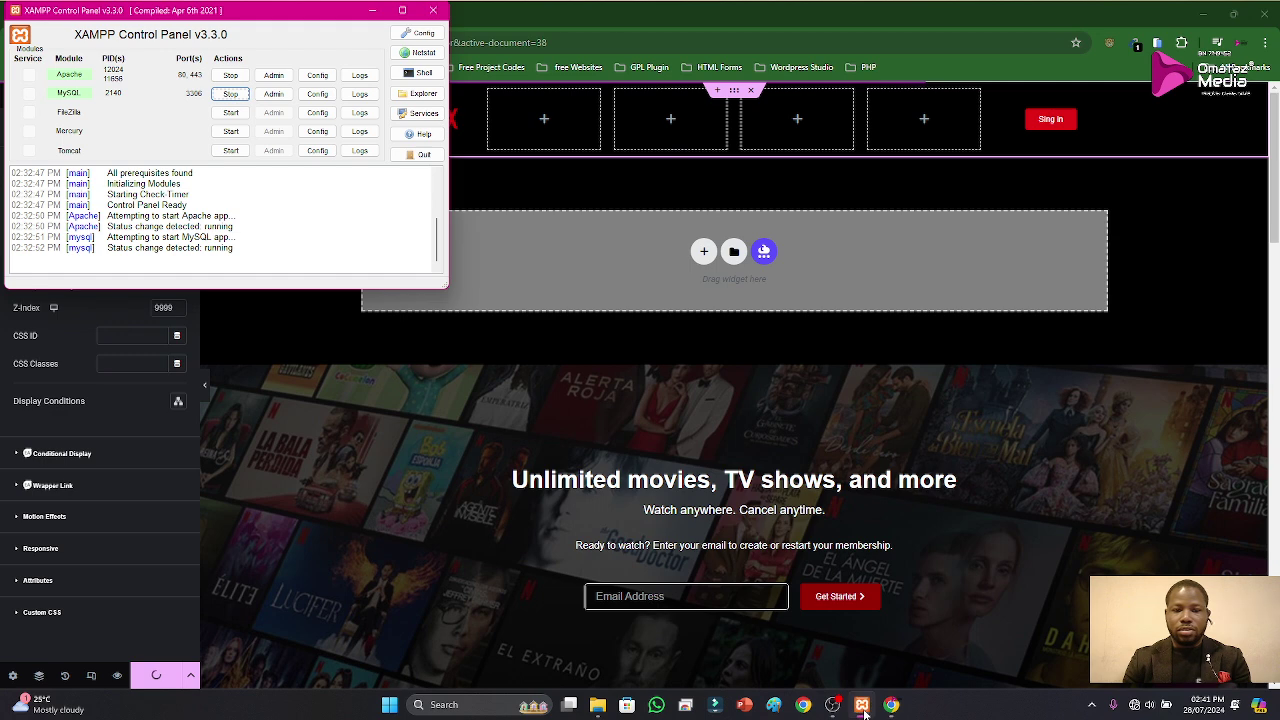
left_click(862, 705)
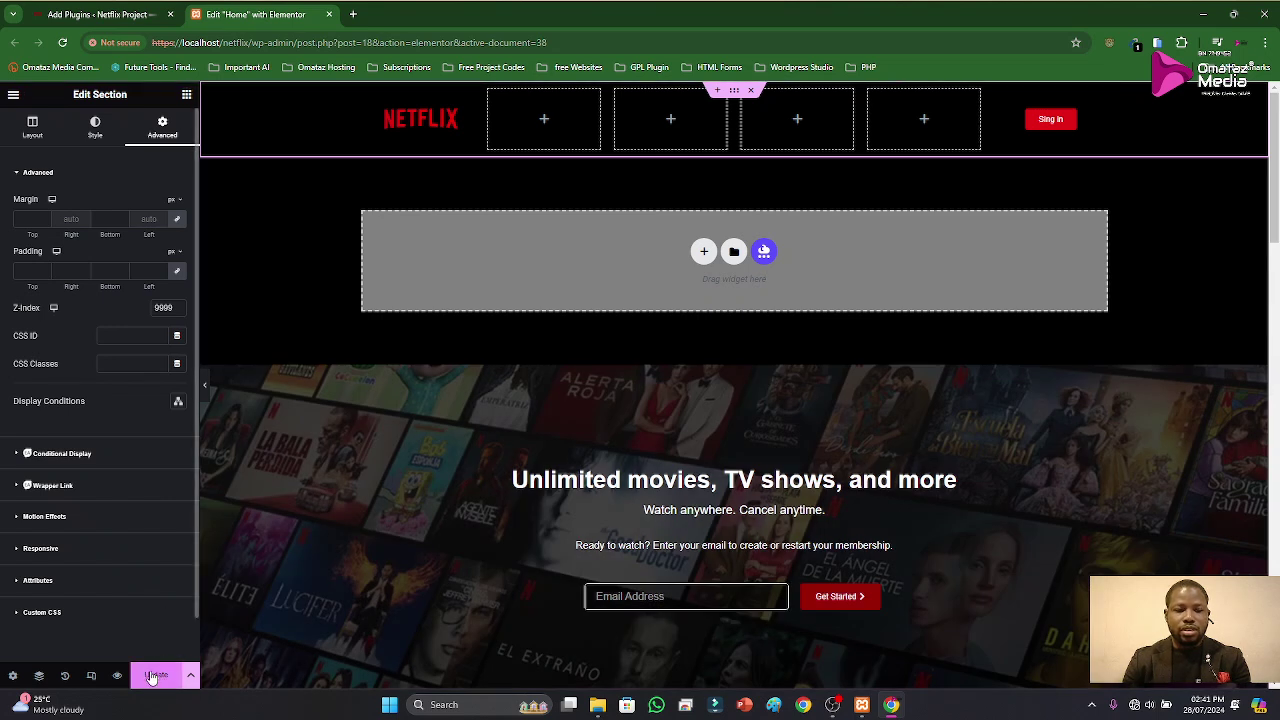
left_click(160, 677)
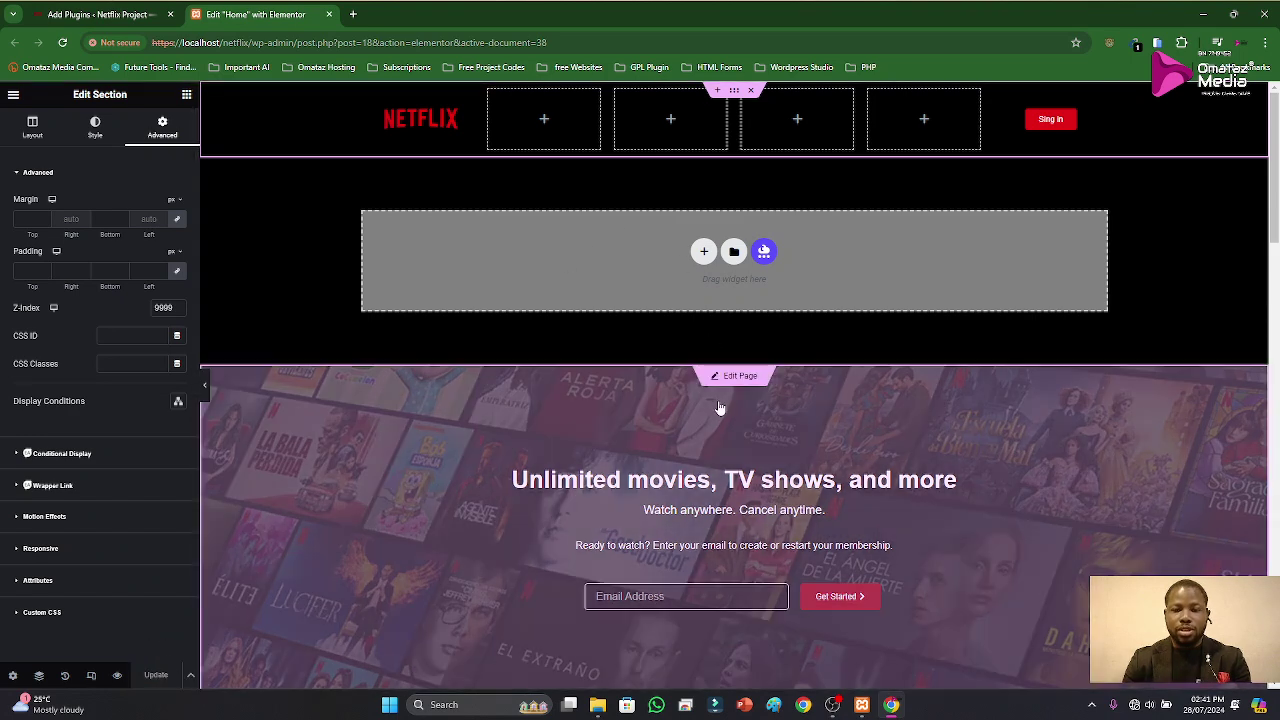
Step: Return to page editing, unlink the hero section's margins, set its top margin to -112 px and update the page
left_click(736, 377)
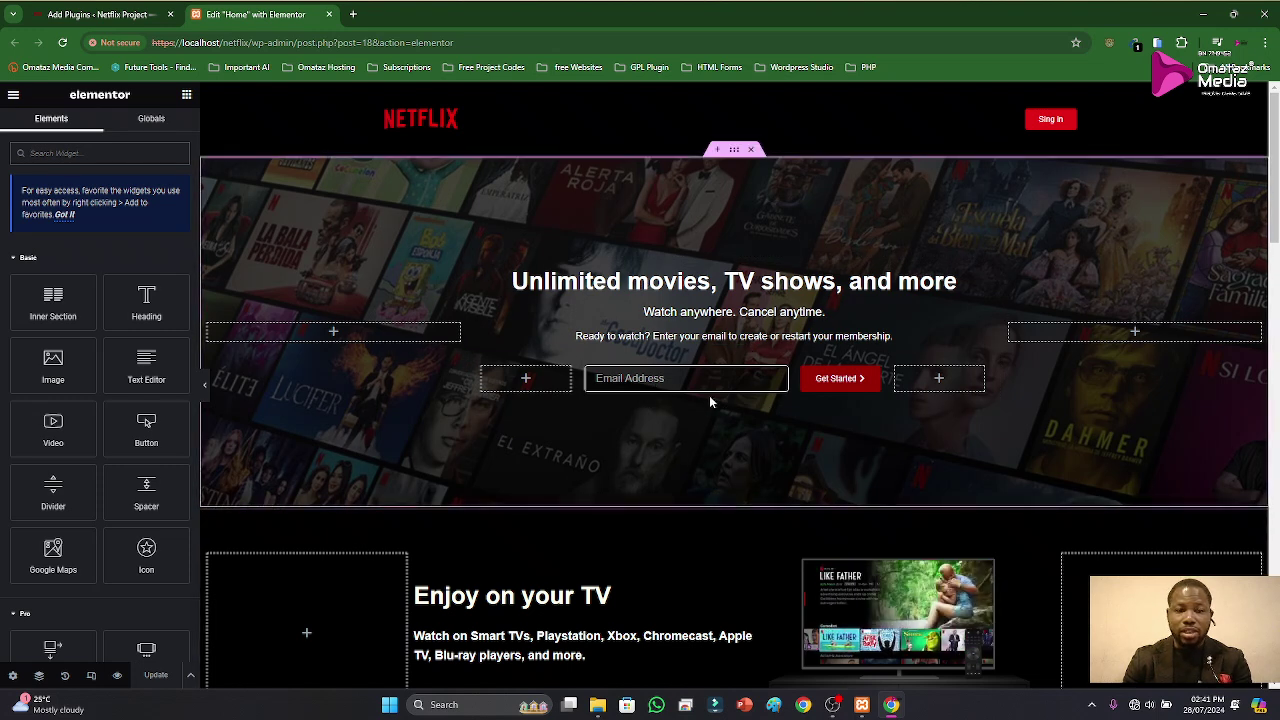
left_click(733, 152)
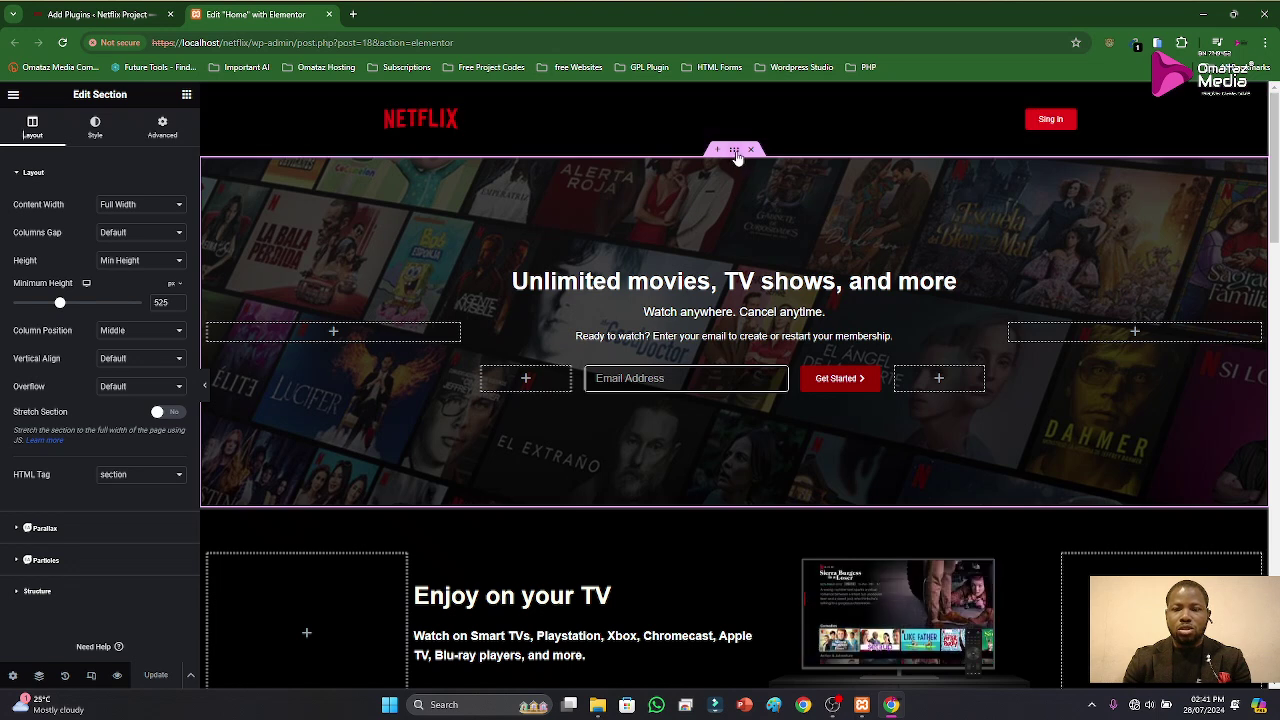
left_click(162, 127)
left_click(176, 218)
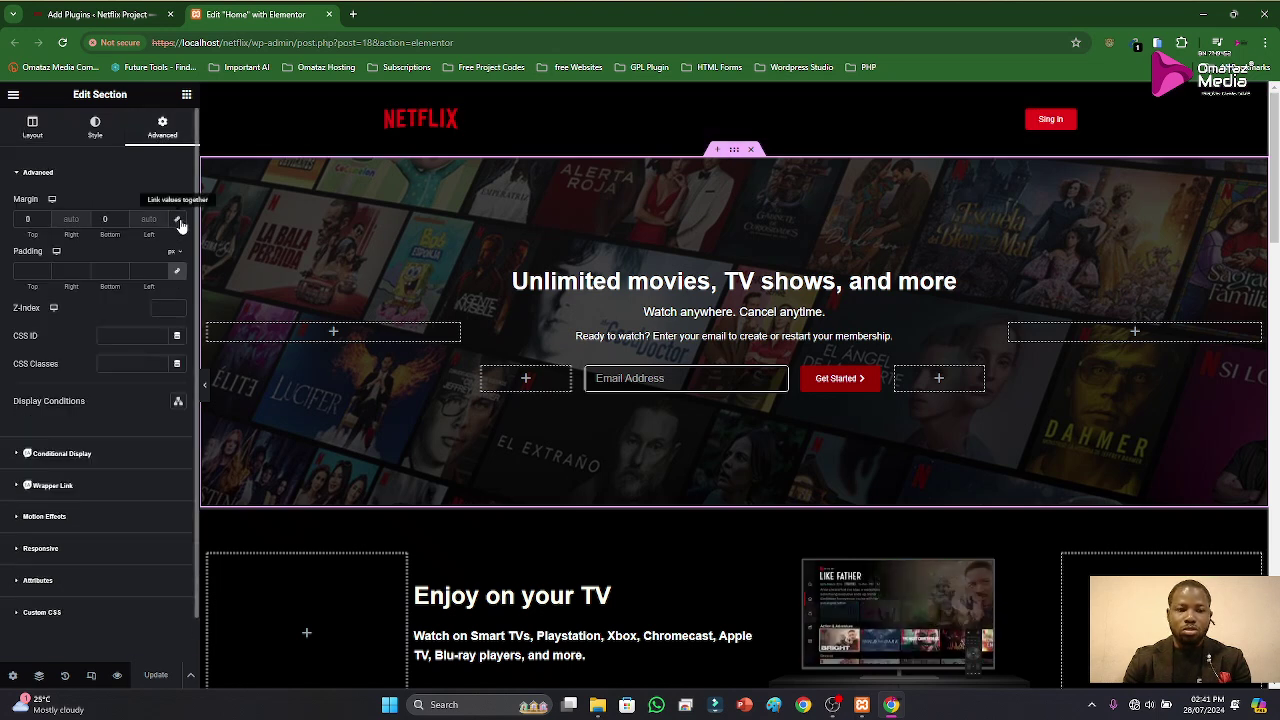
left_click(44, 223)
left_click(44, 224)
left_click(44, 224)
left_click(44, 224)
left_click(44, 224)
left_click(44, 224)
left_click(44, 224)
left_click(44, 224)
left_click(44, 224)
left_click(44, 224)
left_click(44, 224)
left_click(44, 224)
left_click(44, 224)
left_click(44, 224)
left_click(44, 224)
left_click(44, 224)
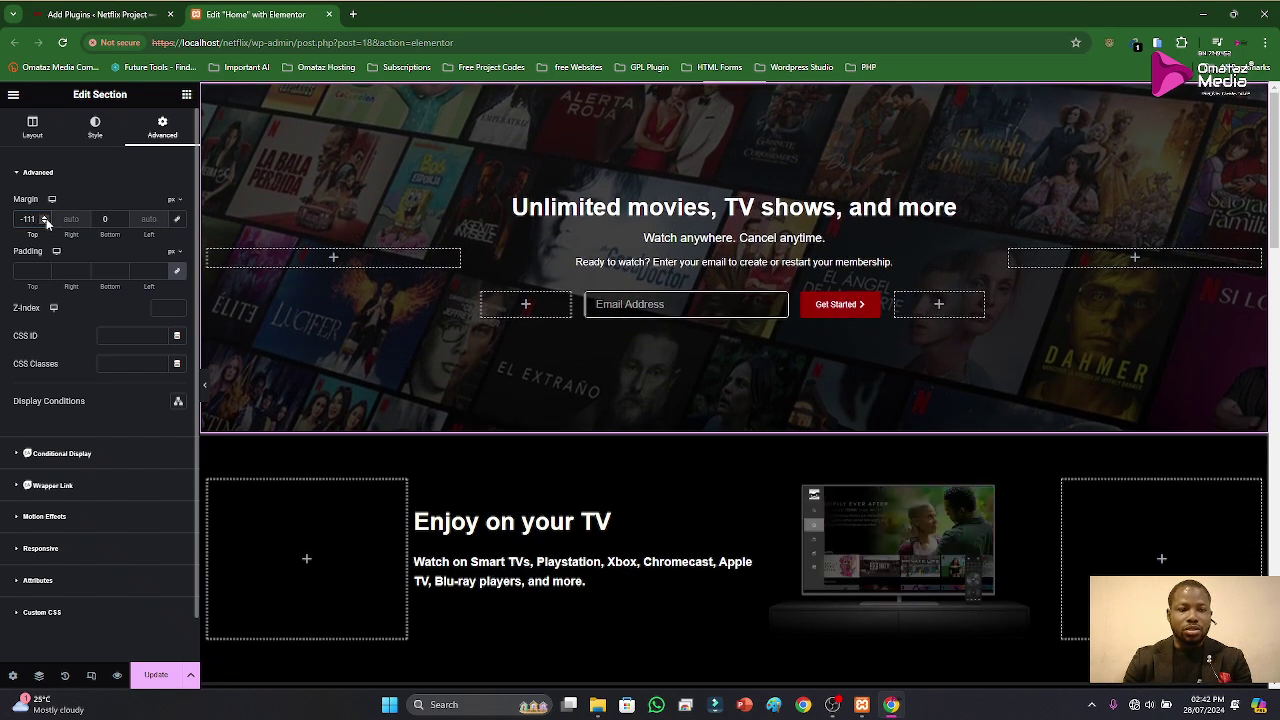
left_click(44, 216)
left_click(44, 225)
left_click(44, 225)
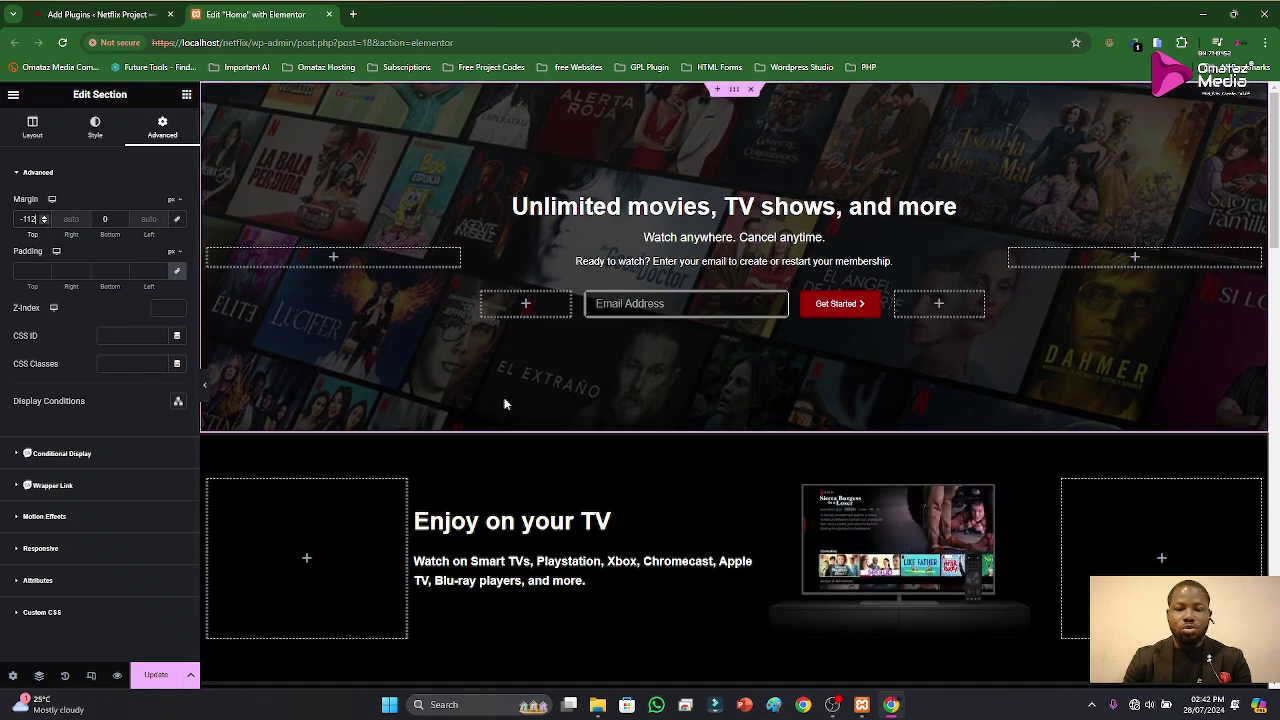
left_click(156, 680)
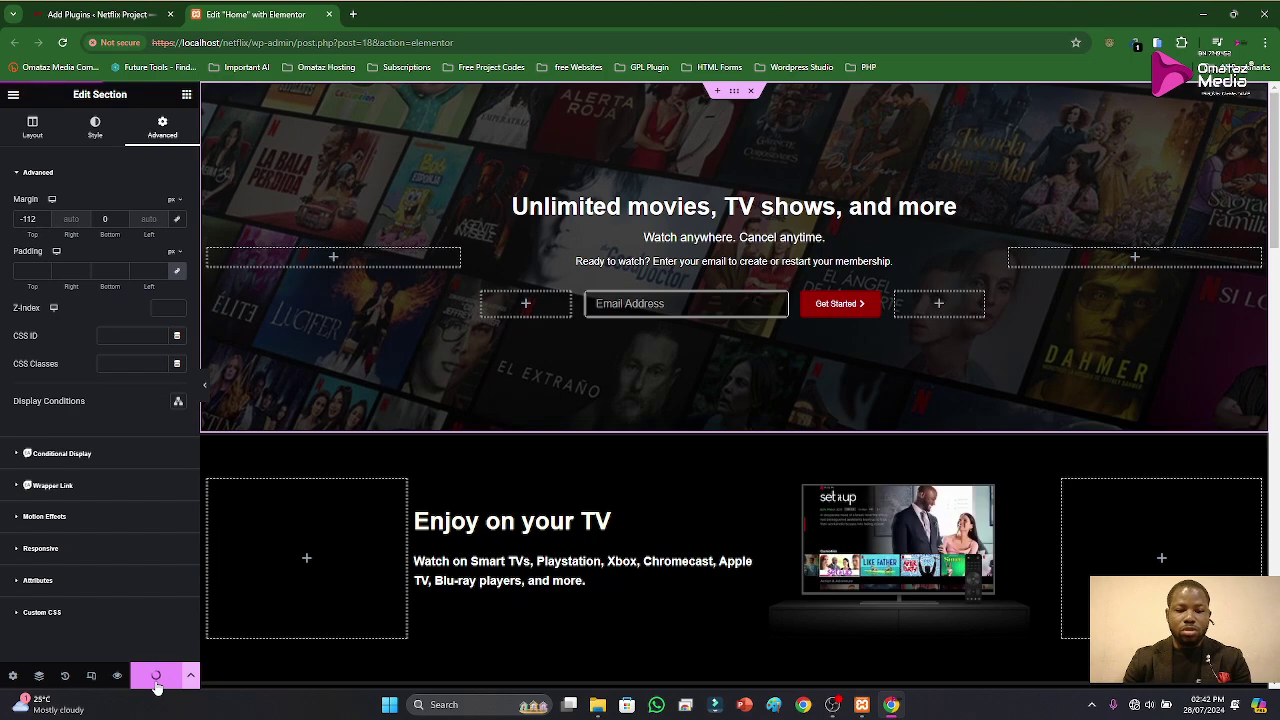
Step: Open the live site at localhost/netflix/ in a new browser tab to view the header over the hero
left_click(351, 14)
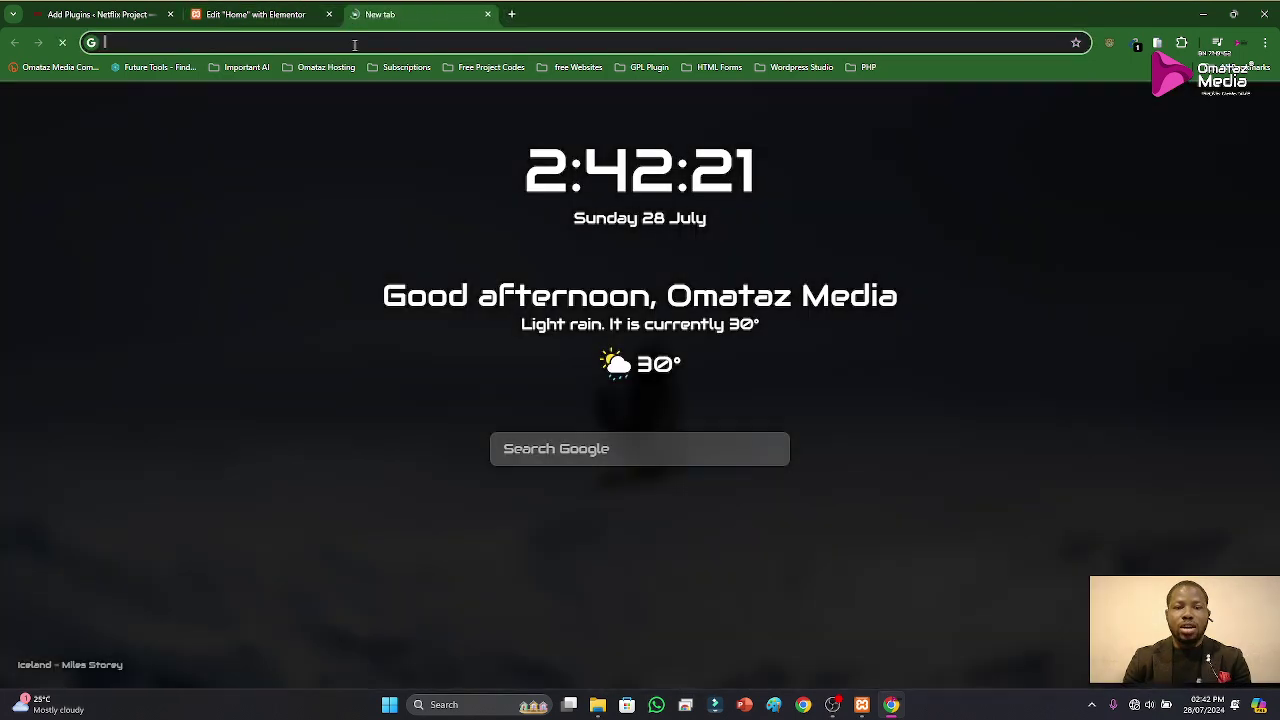
type("local")
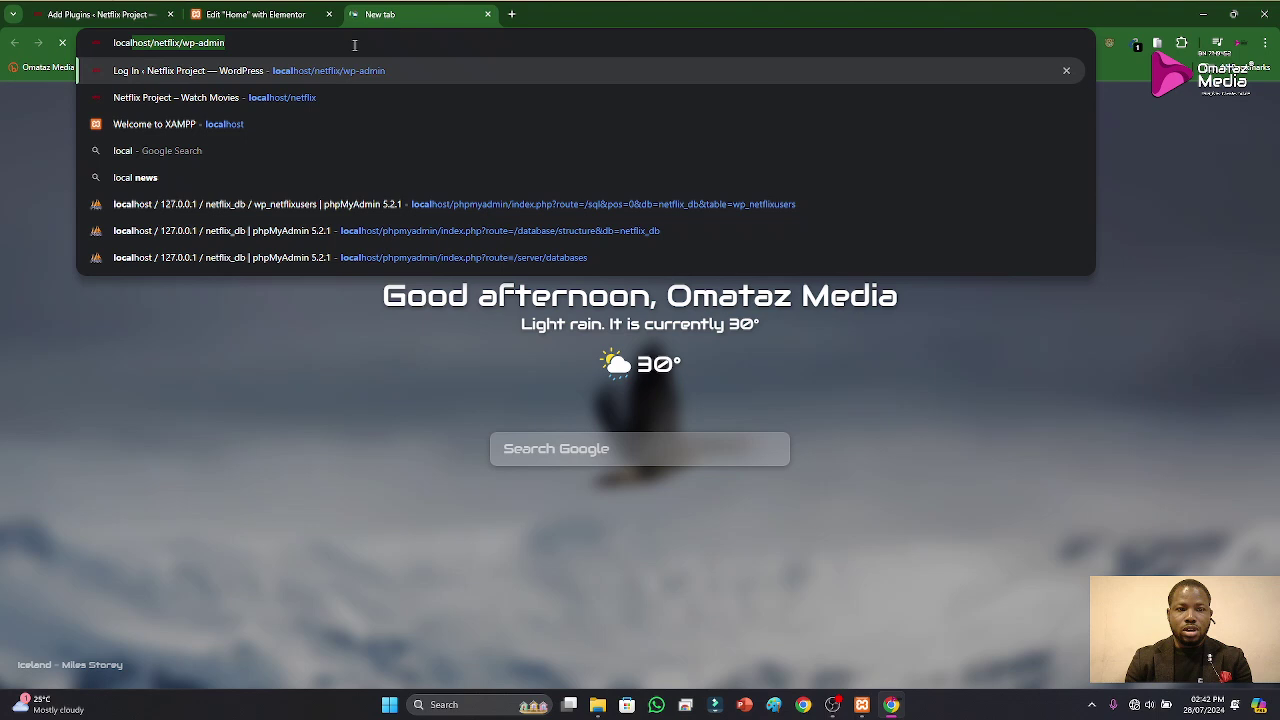
type("host/netflix/")
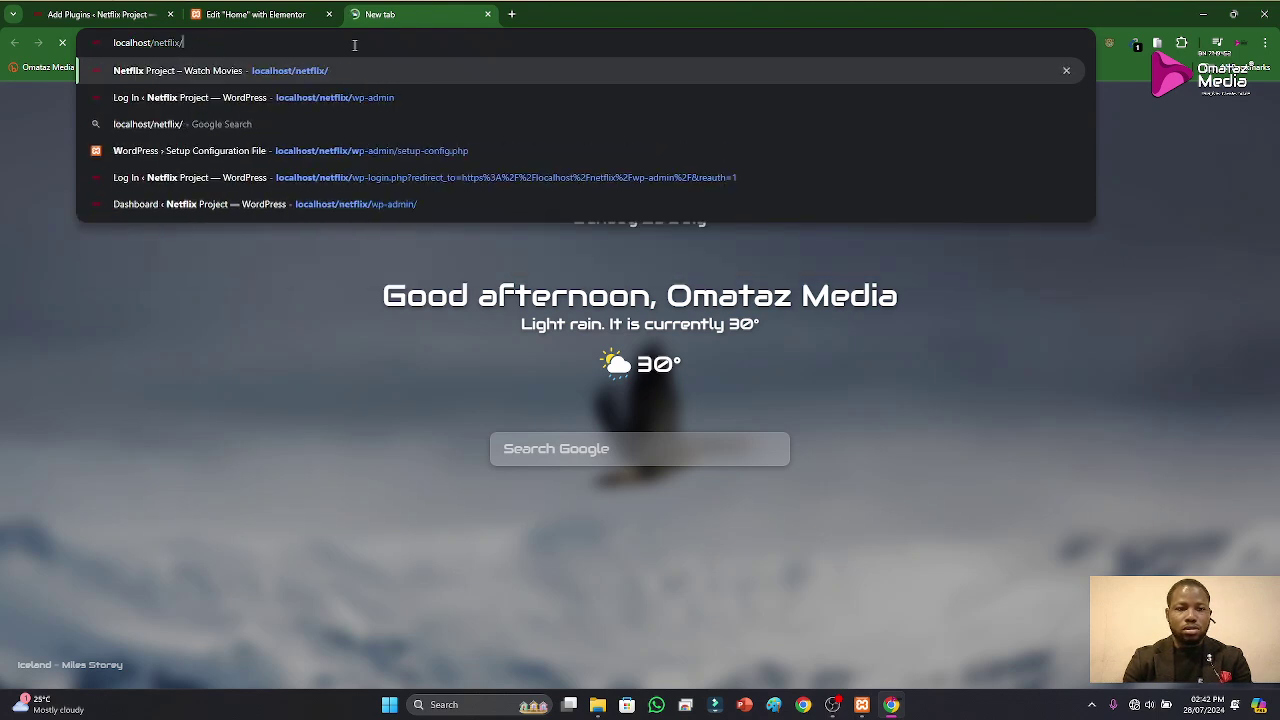
key("Return")
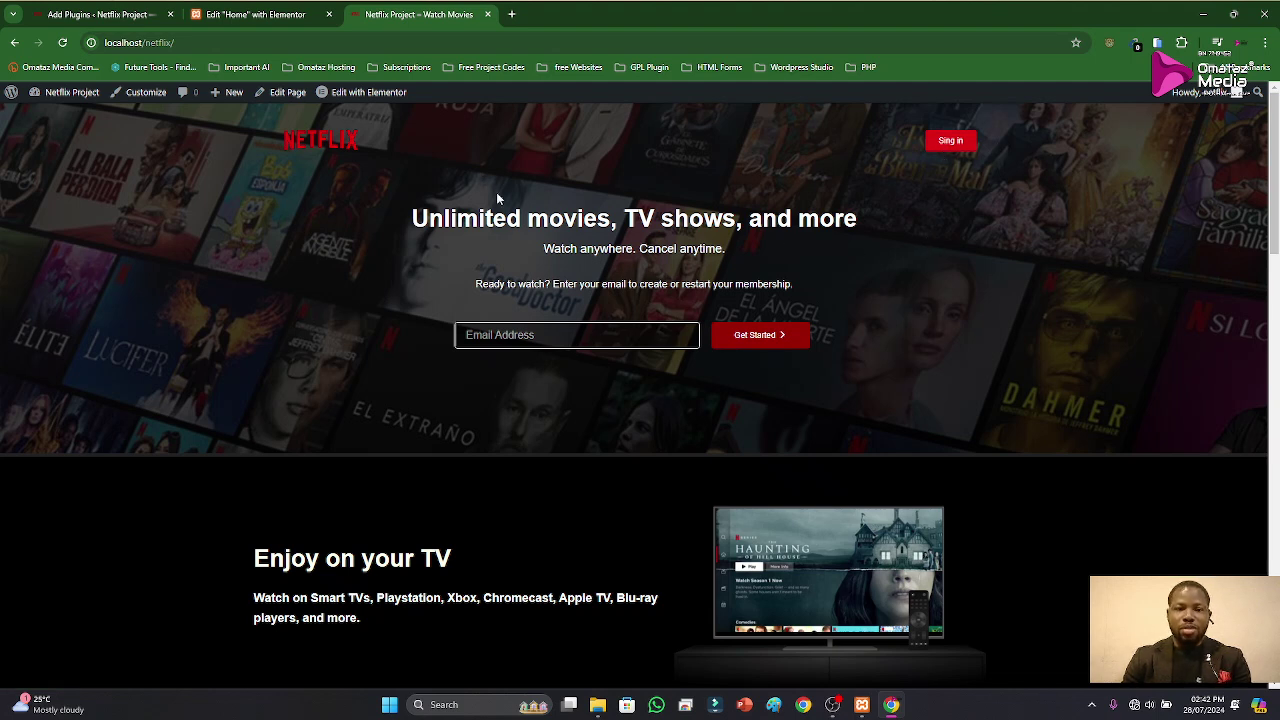
Step: Return to the Elementor editing of the Home page and open the Frequently Asked Questions accordion for editing
left_click(255, 14)
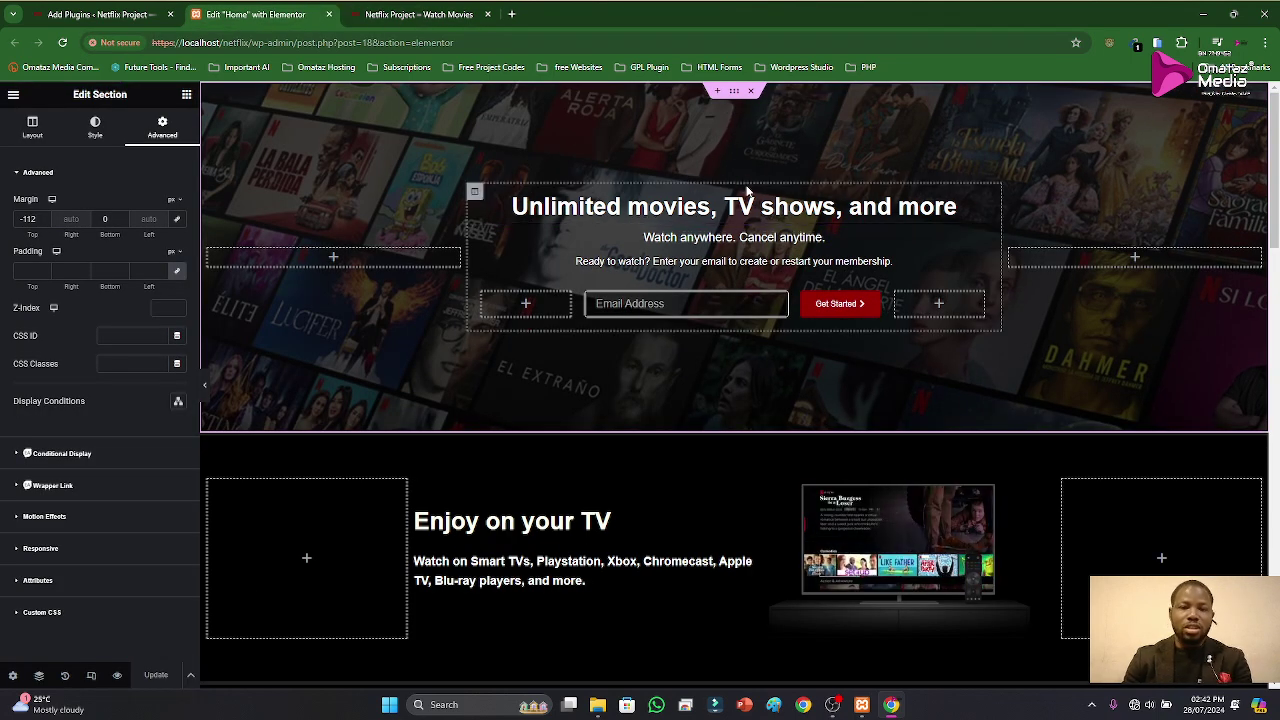
scroll(755, 340, "down", 5)
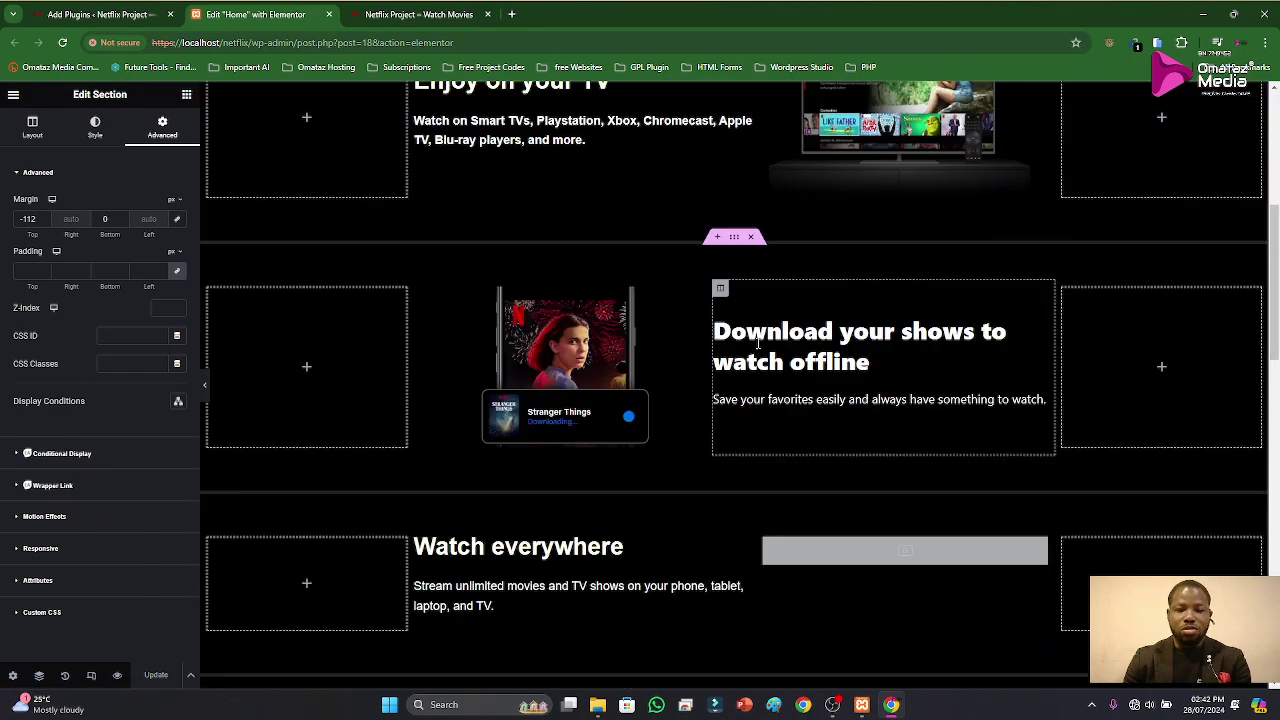
scroll(758, 344, "down", 15)
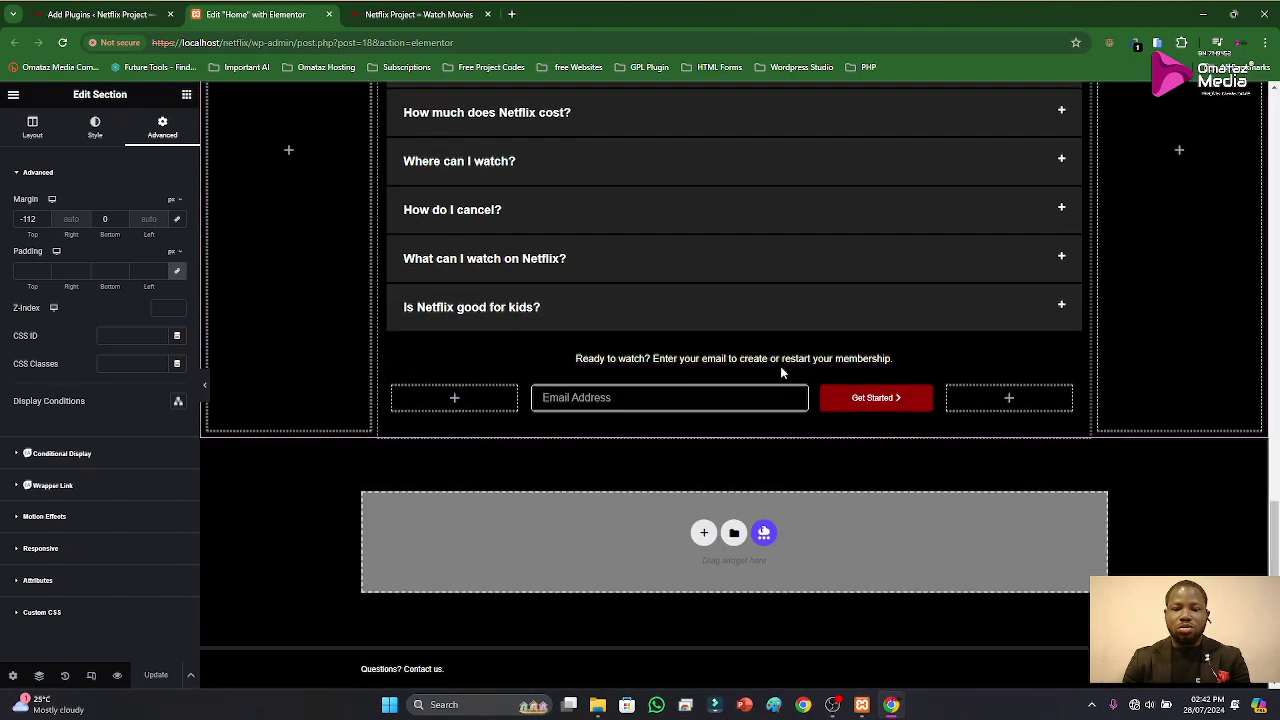
scroll(783, 378, "up", 3)
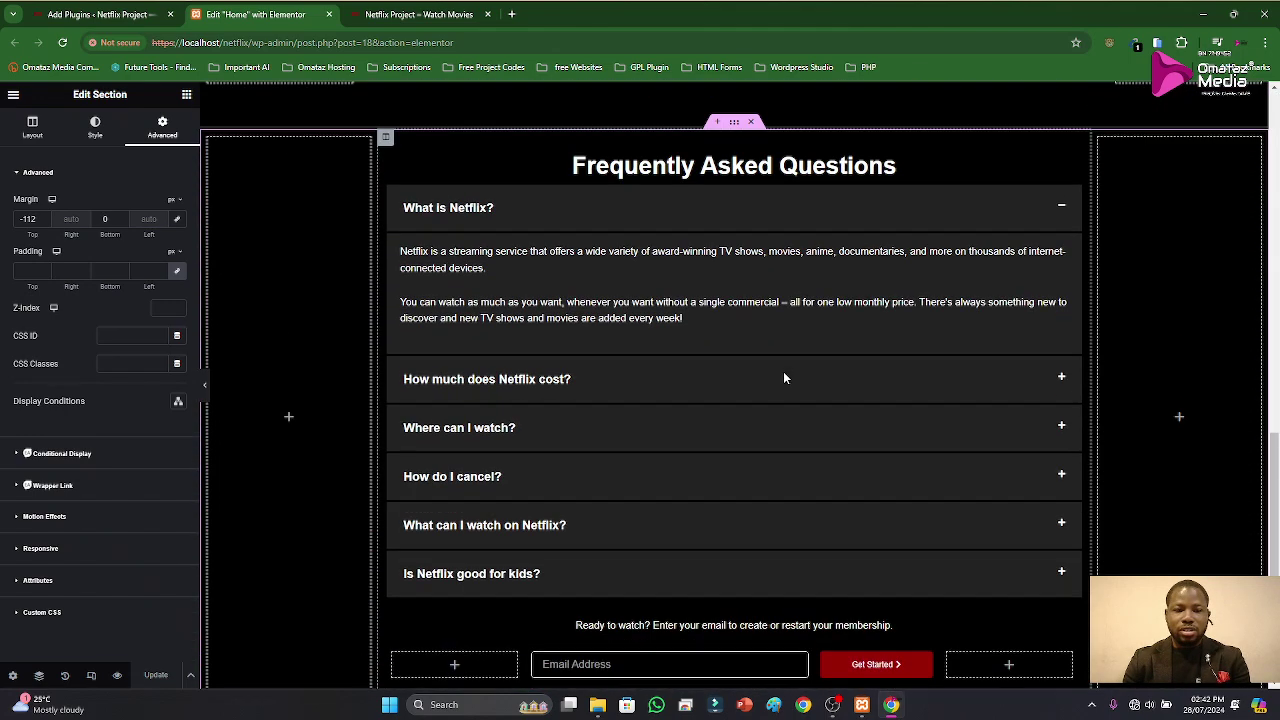
left_click(1070, 200)
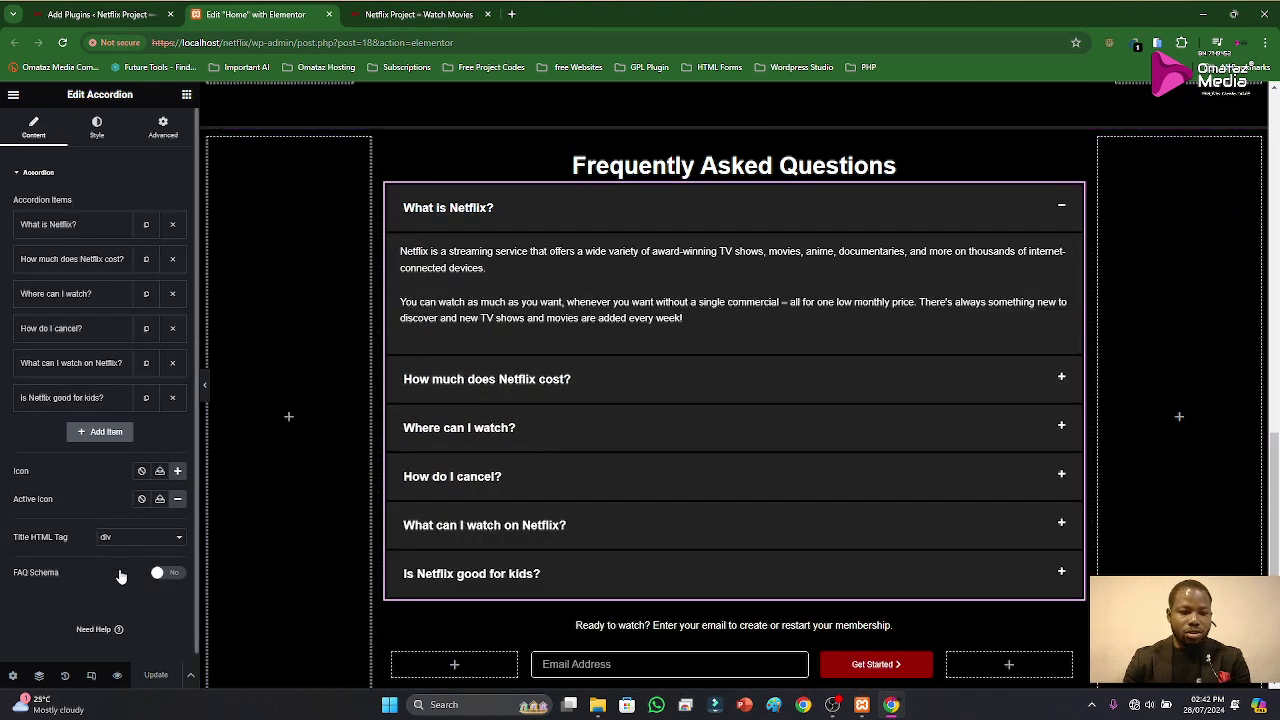
Step: Try the FAQ Schema option on the accordion and turn it back off
left_click(165, 573)
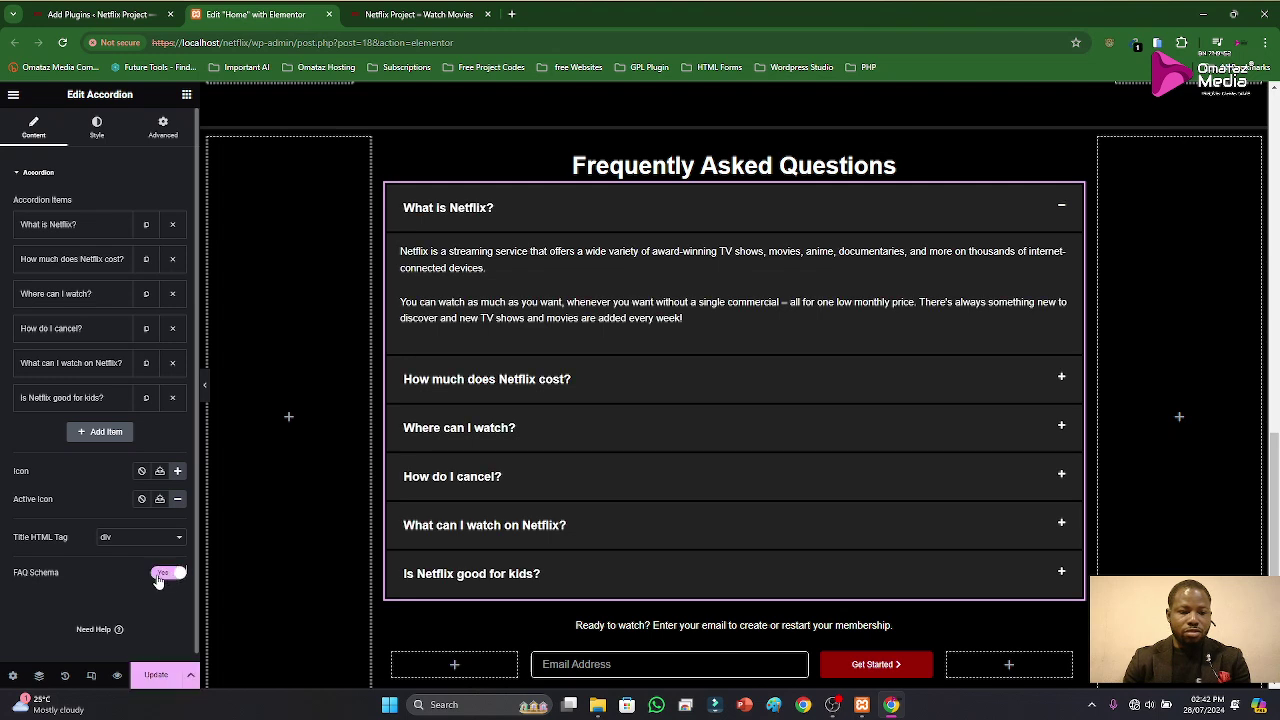
scroll(132, 537, "down", 1)
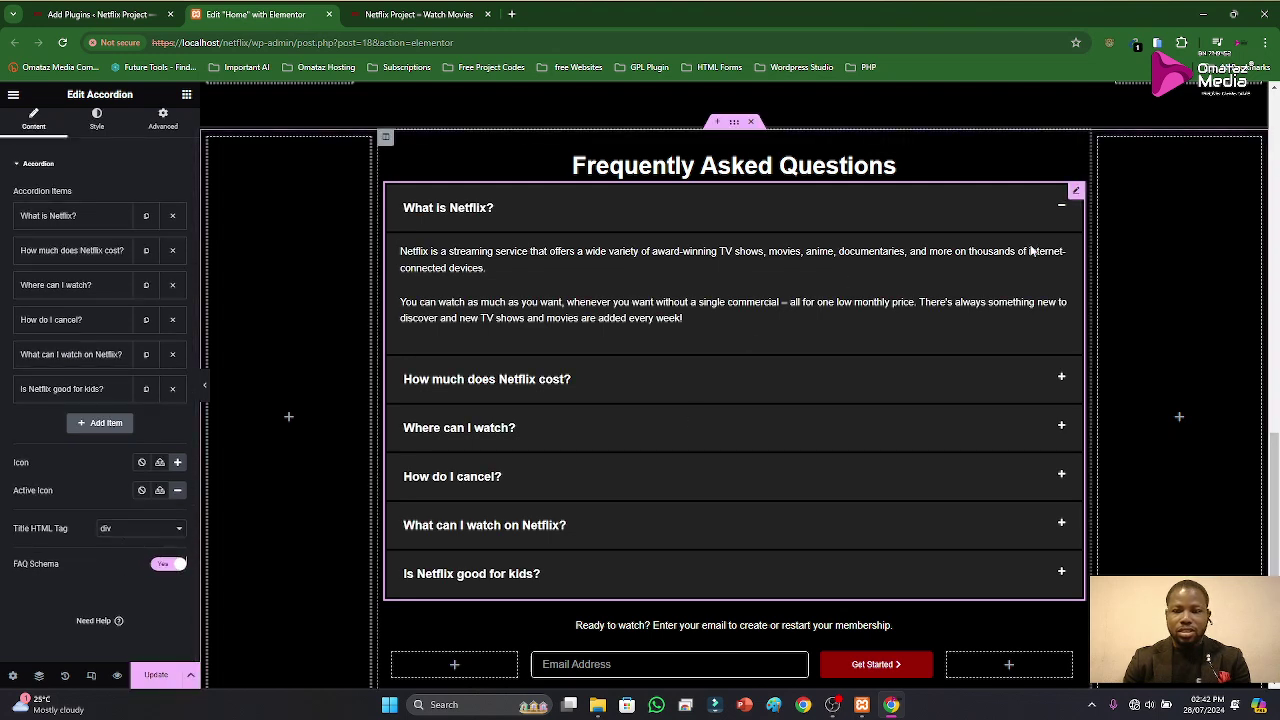
left_click(1063, 208)
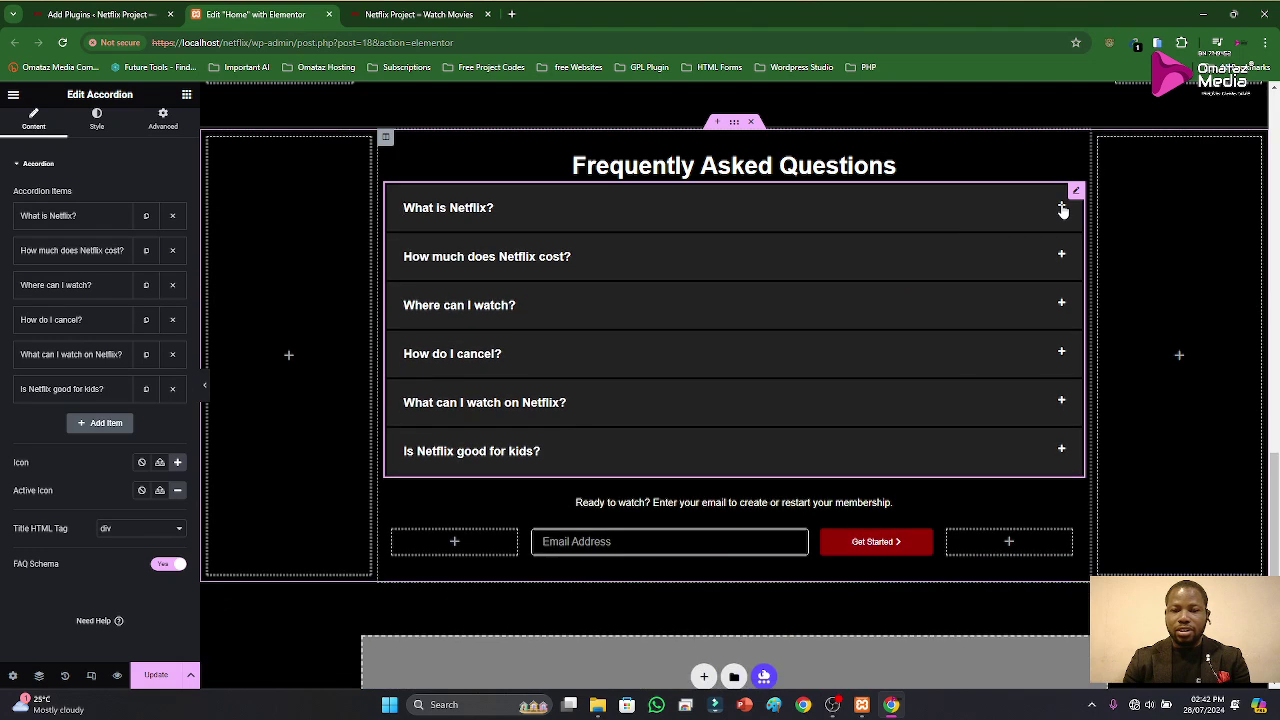
left_click(167, 567)
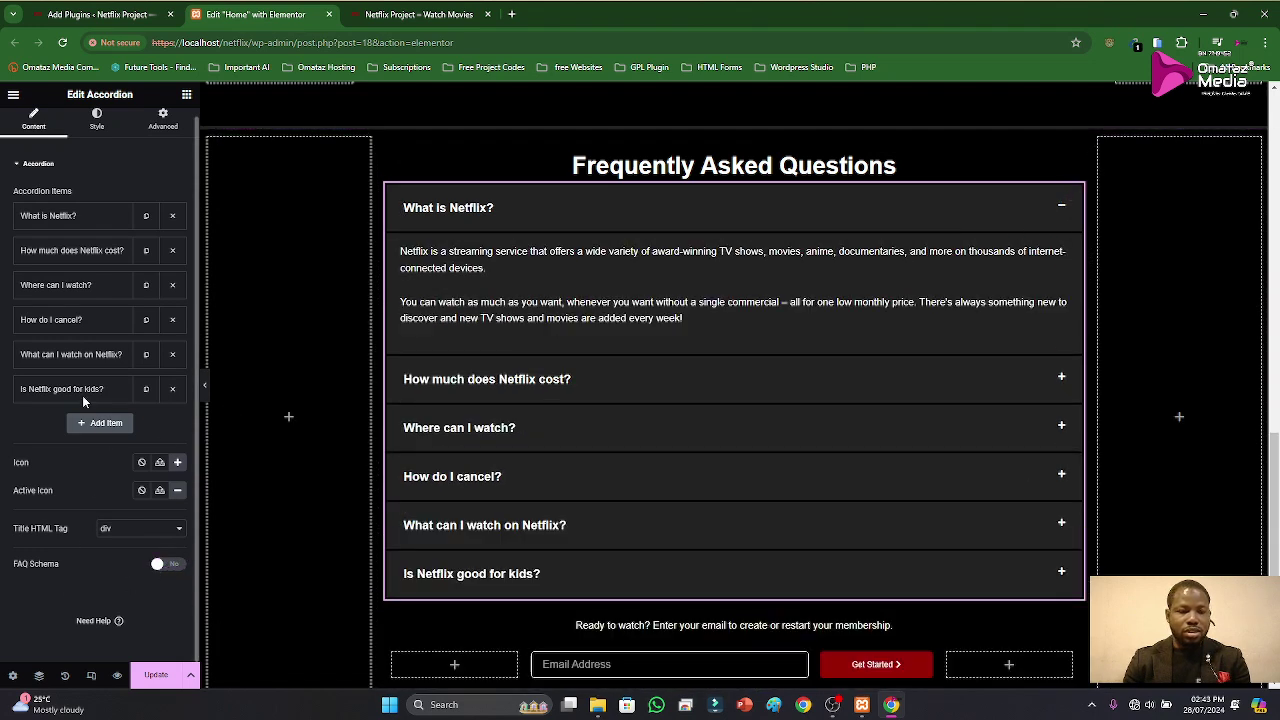
Step: Set the accordion's title HTML tag to H1
scroll(84, 330, "up", 1)
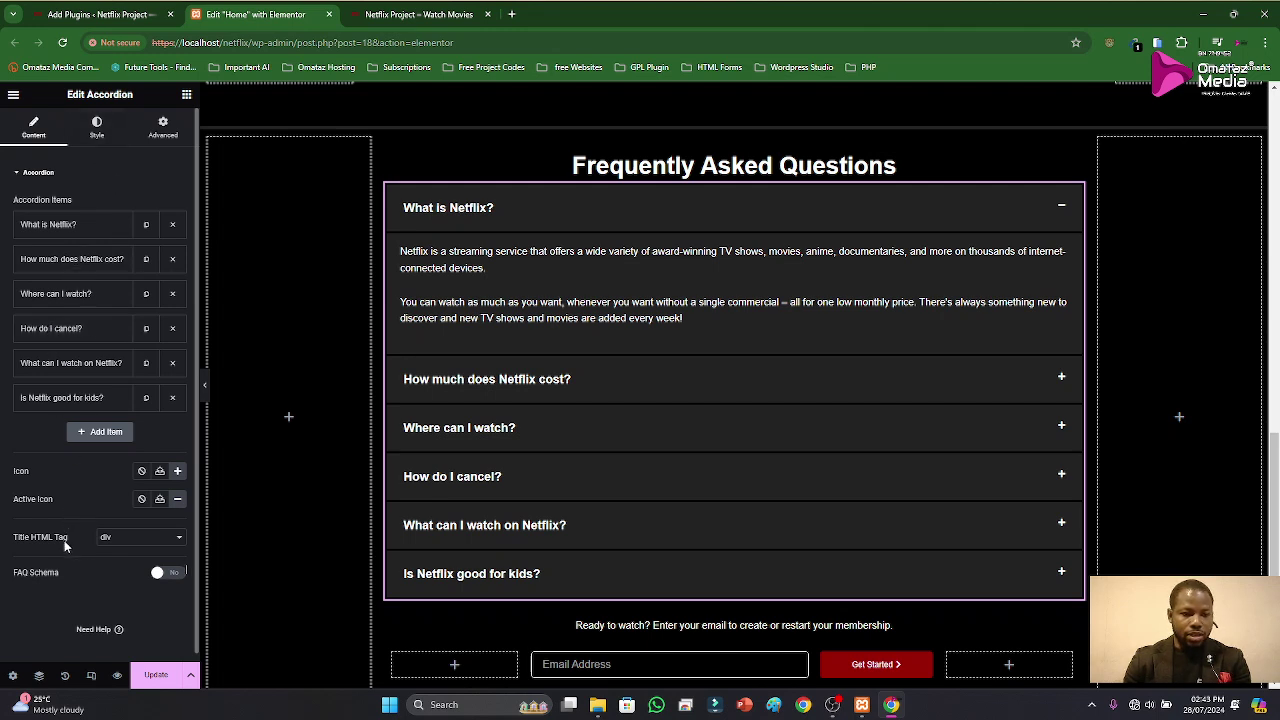
left_click(139, 546)
left_click(128, 540)
left_click(135, 543)
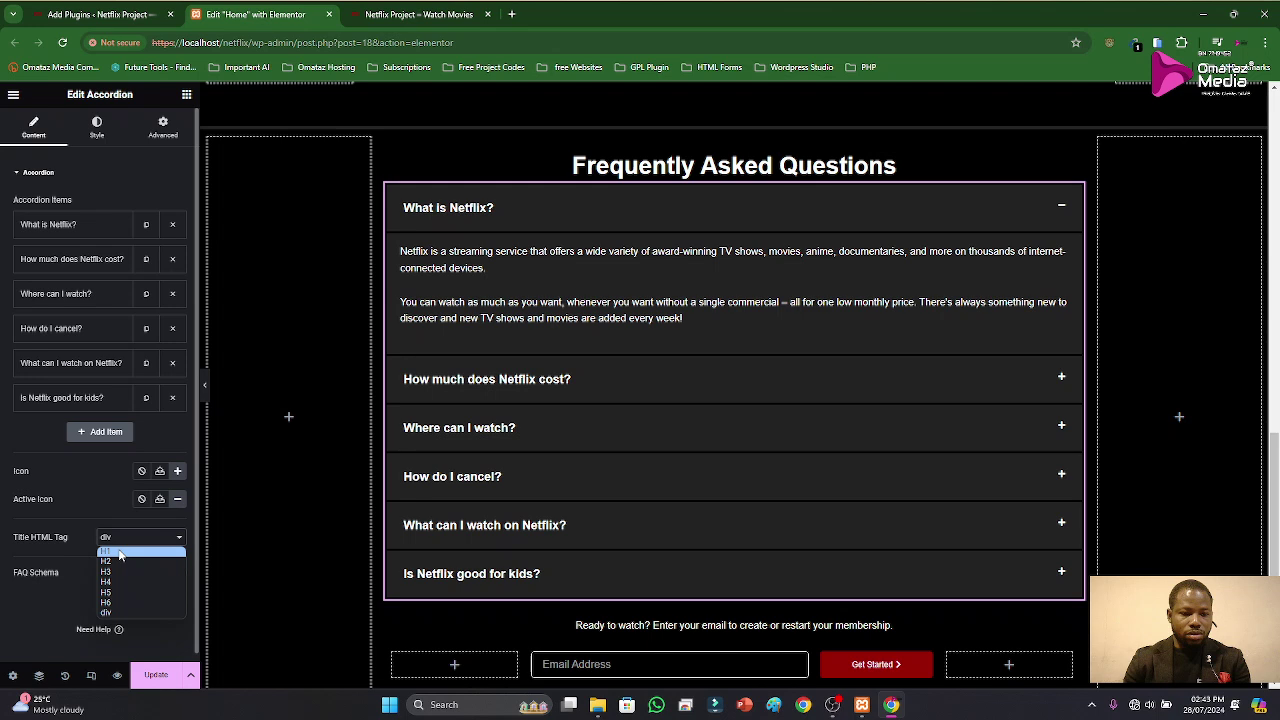
left_click(120, 549)
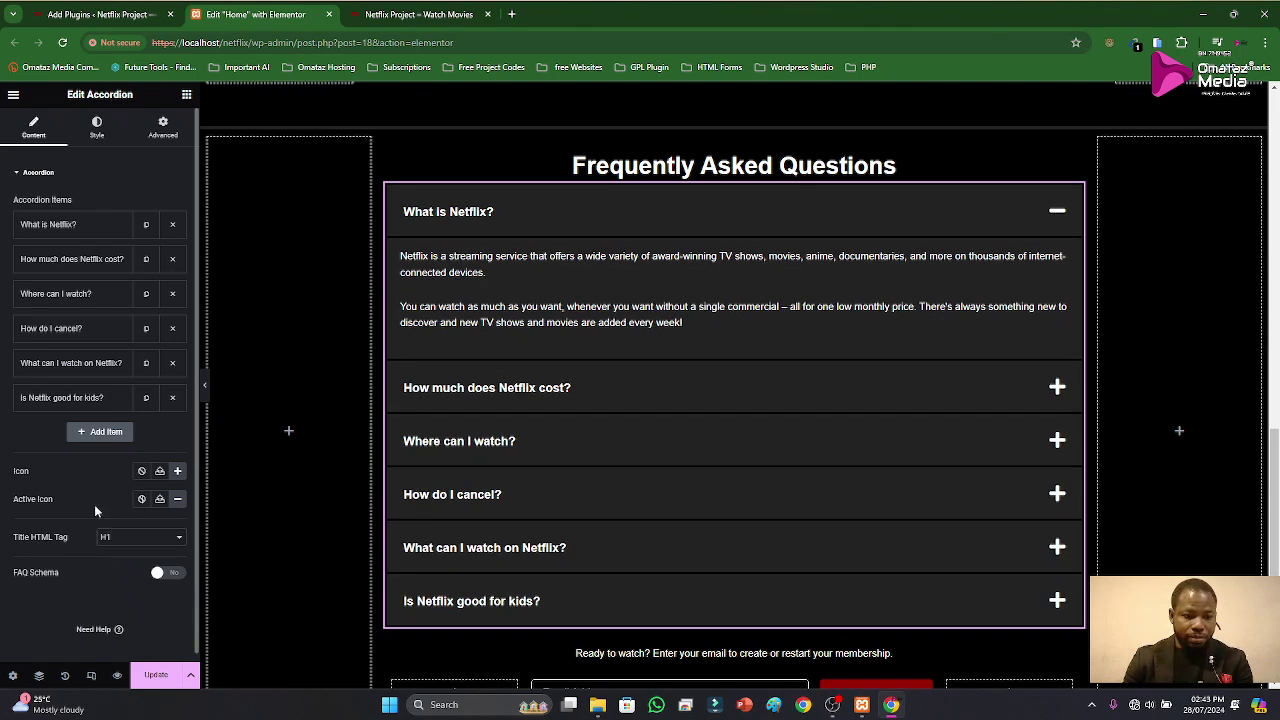
left_click(40, 173)
left_click(149, 133)
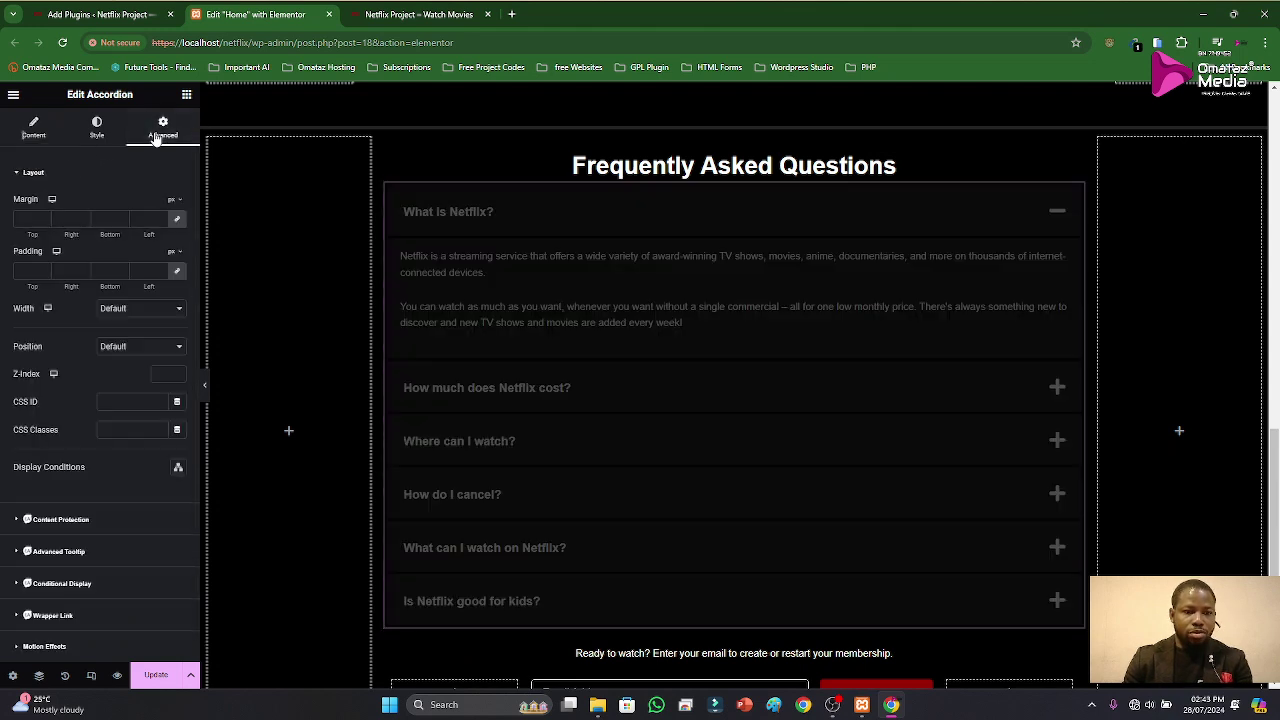
scroll(100, 465, "down", 3)
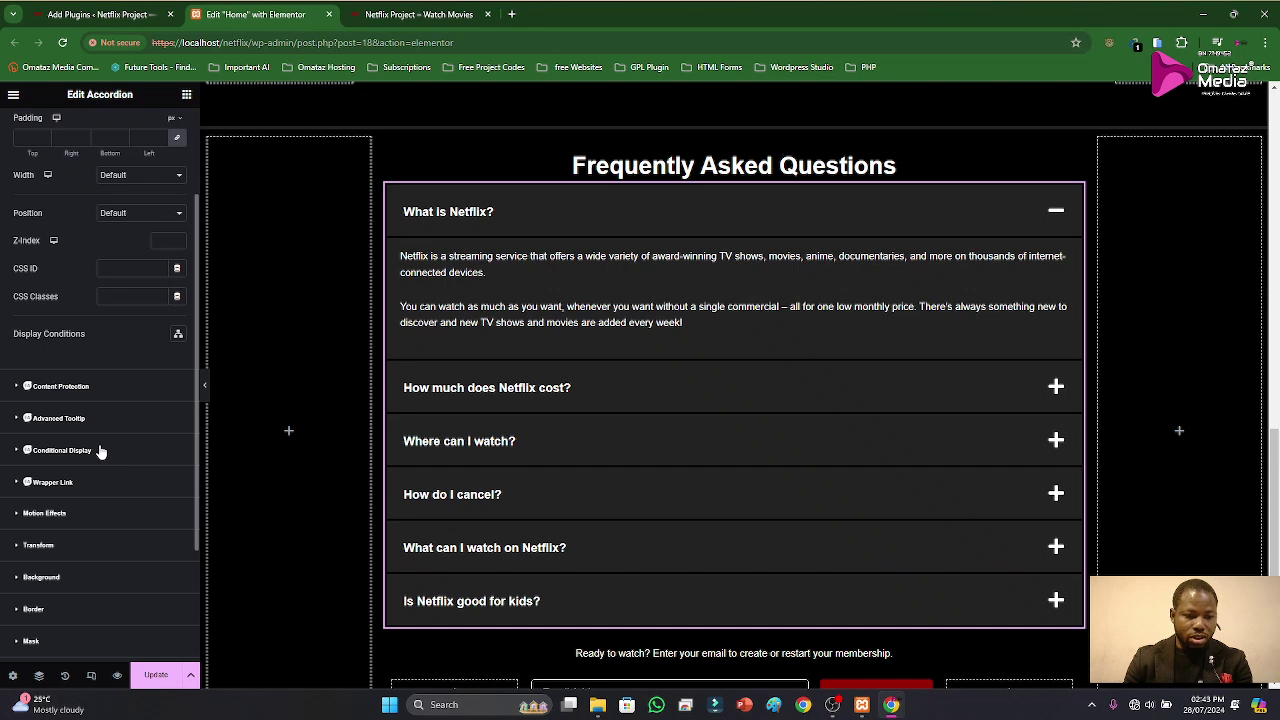
scroll(100, 452, "down", 3)
scroll(100, 450, "up", 6)
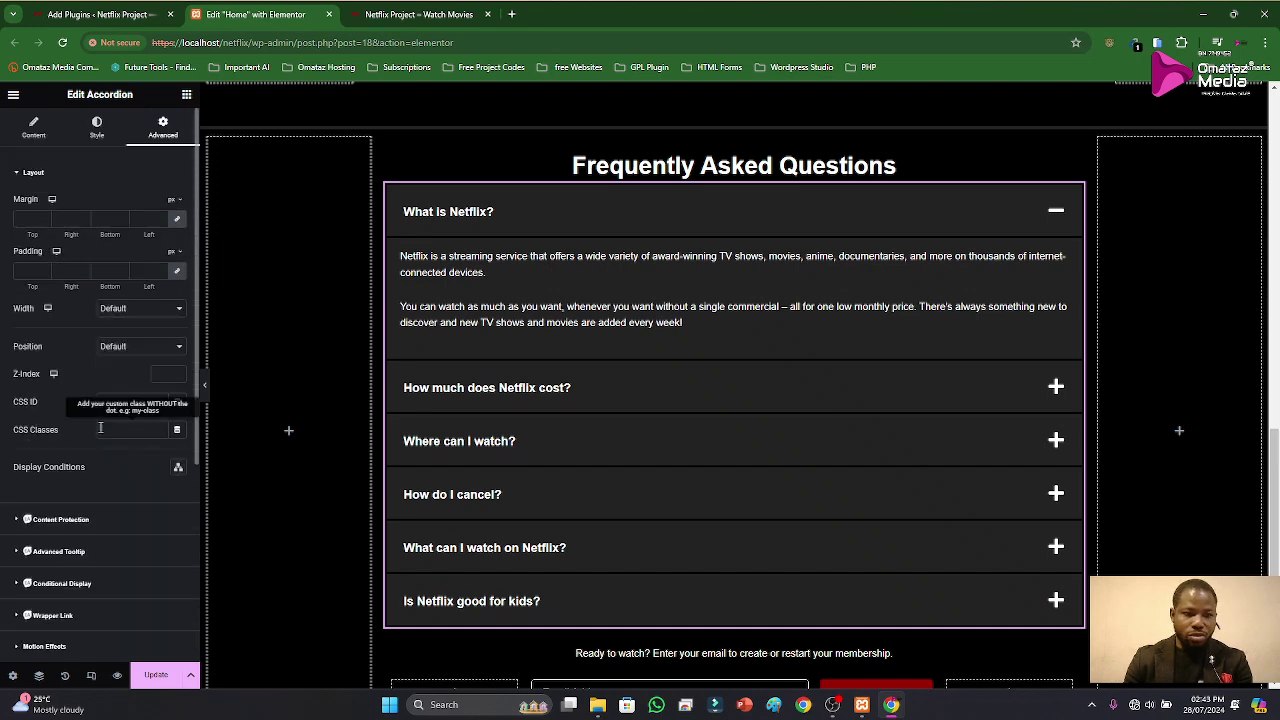
left_click(30, 174)
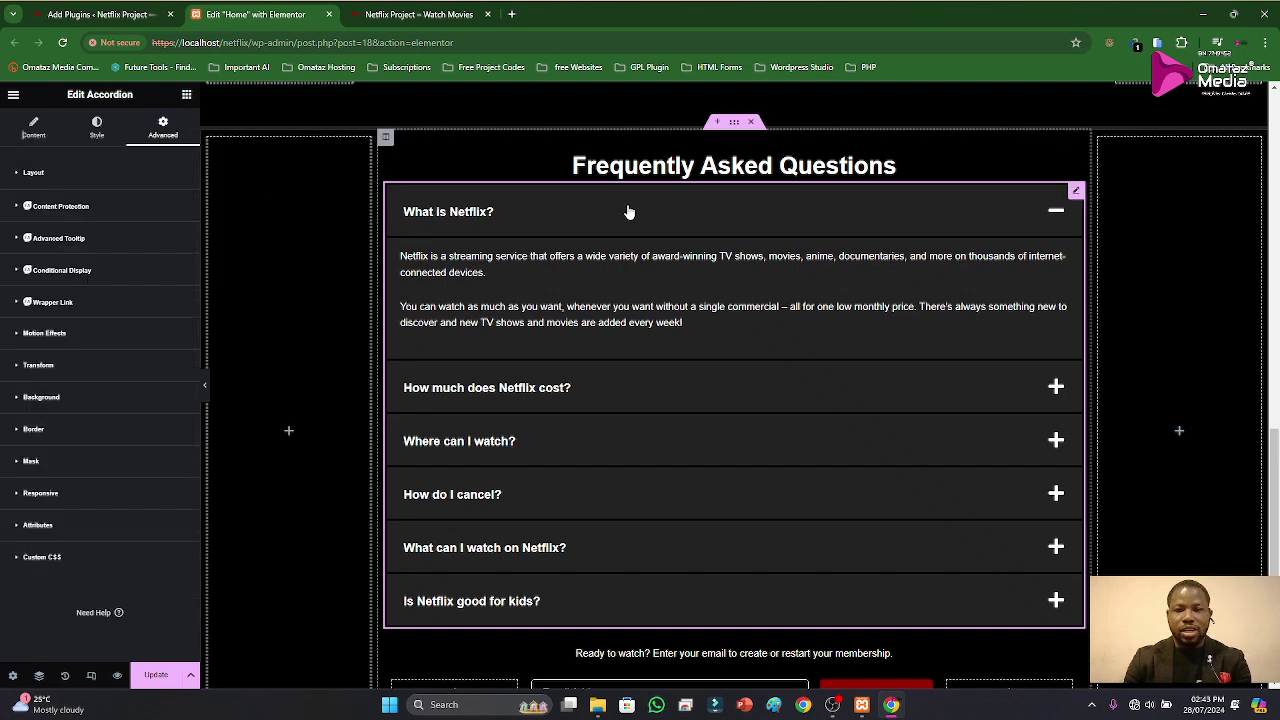
Step: Update the Home page to save the accordion change
scroll(685, 305, "up", 5)
scroll(685, 305, "up", 8)
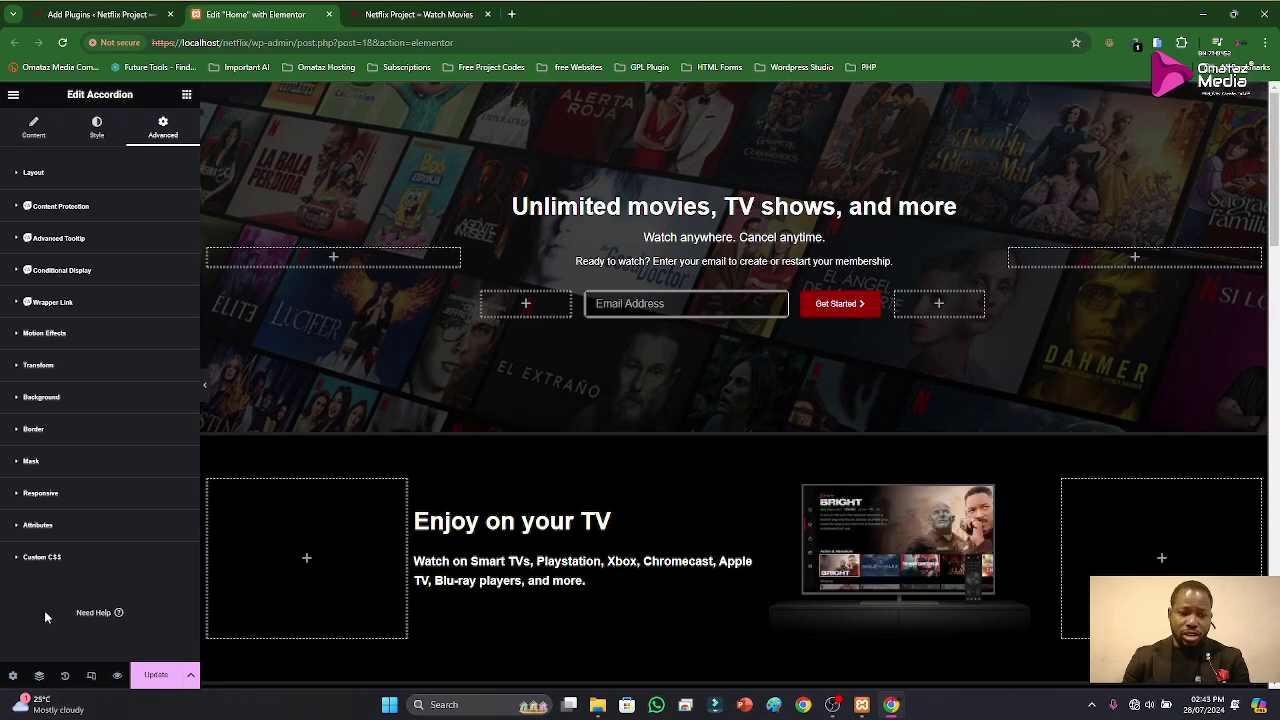
left_click(153, 680)
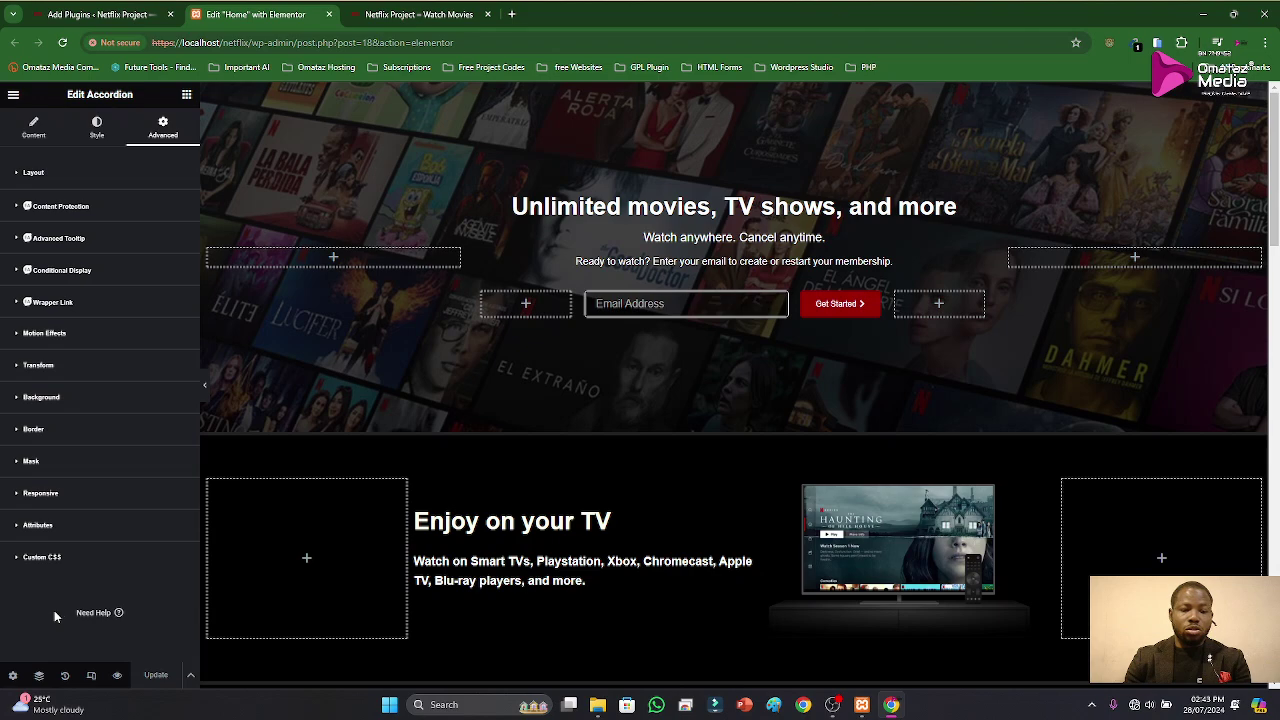
Step: Review the page down to the footer and preview it at tablet size in responsive mode, examining its layout and section backgrounds
scroll(844, 381, "down", 1)
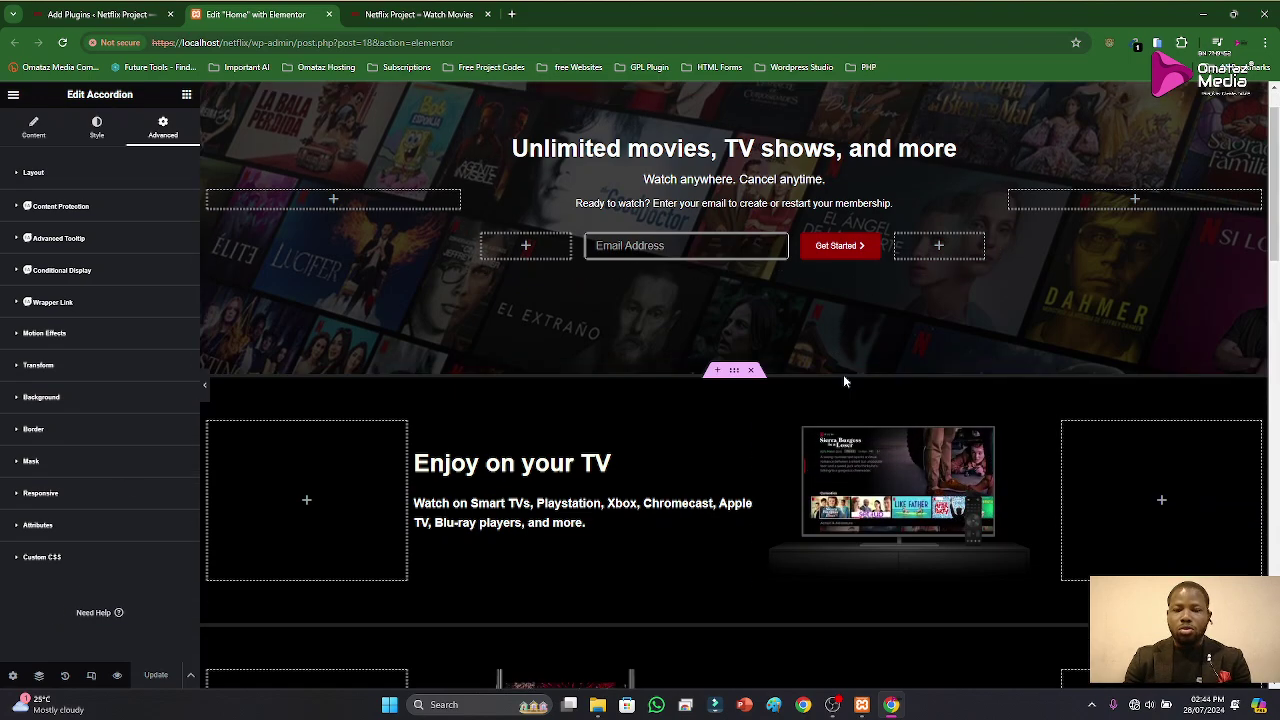
scroll(840, 380, "down", 15)
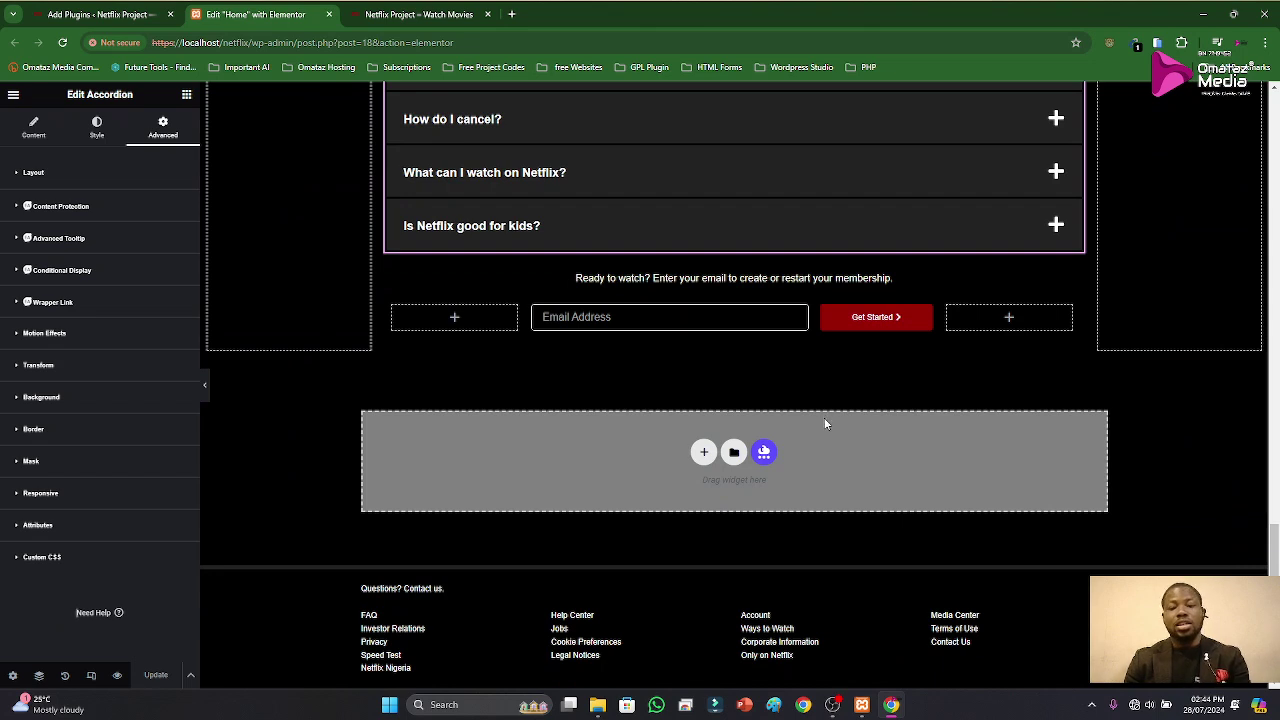
scroll(410, 432, "up", 6)
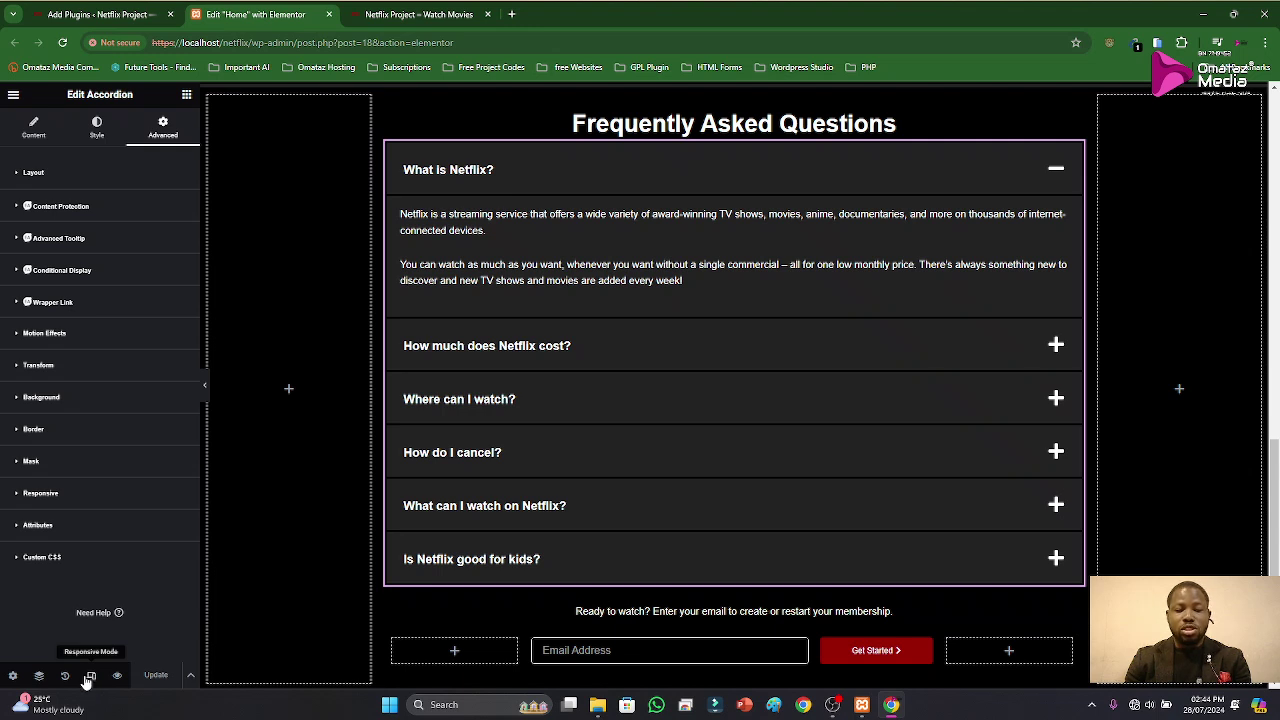
left_click(89, 679)
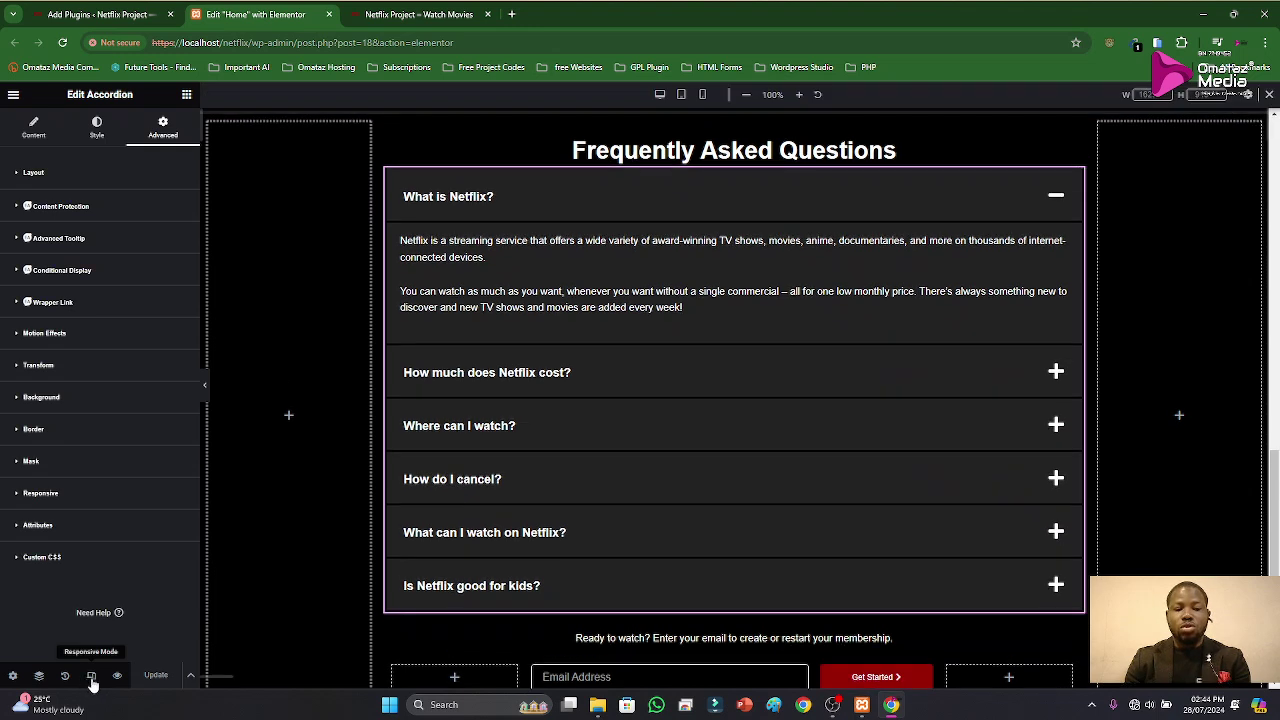
left_click(682, 95)
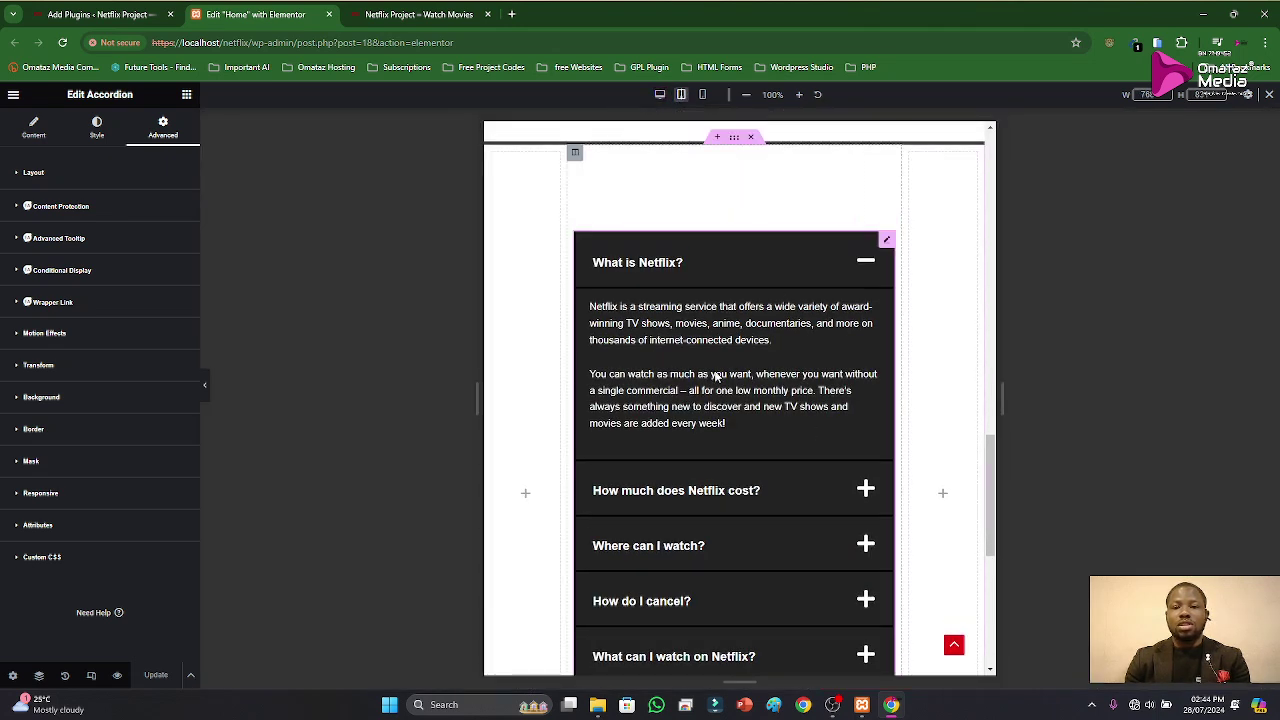
scroll(715, 385, "up", 8)
scroll(714, 352, "up", 2)
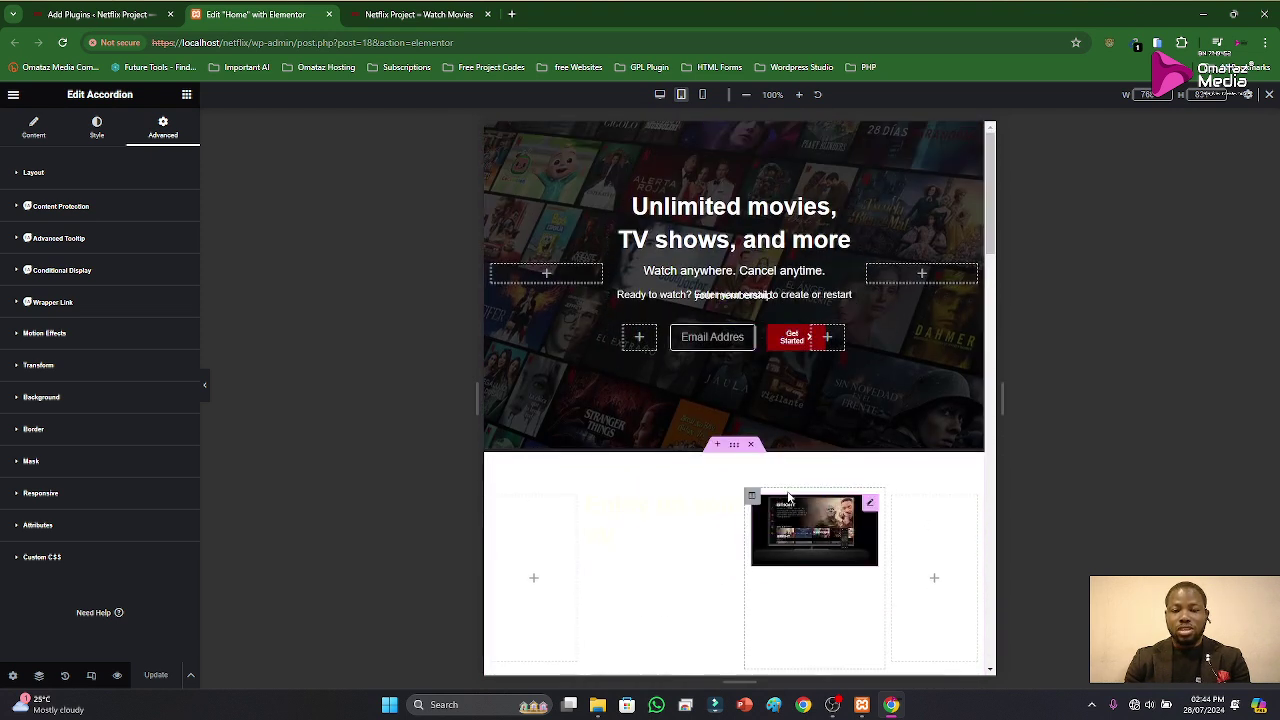
scroll(731, 451, "down", 3)
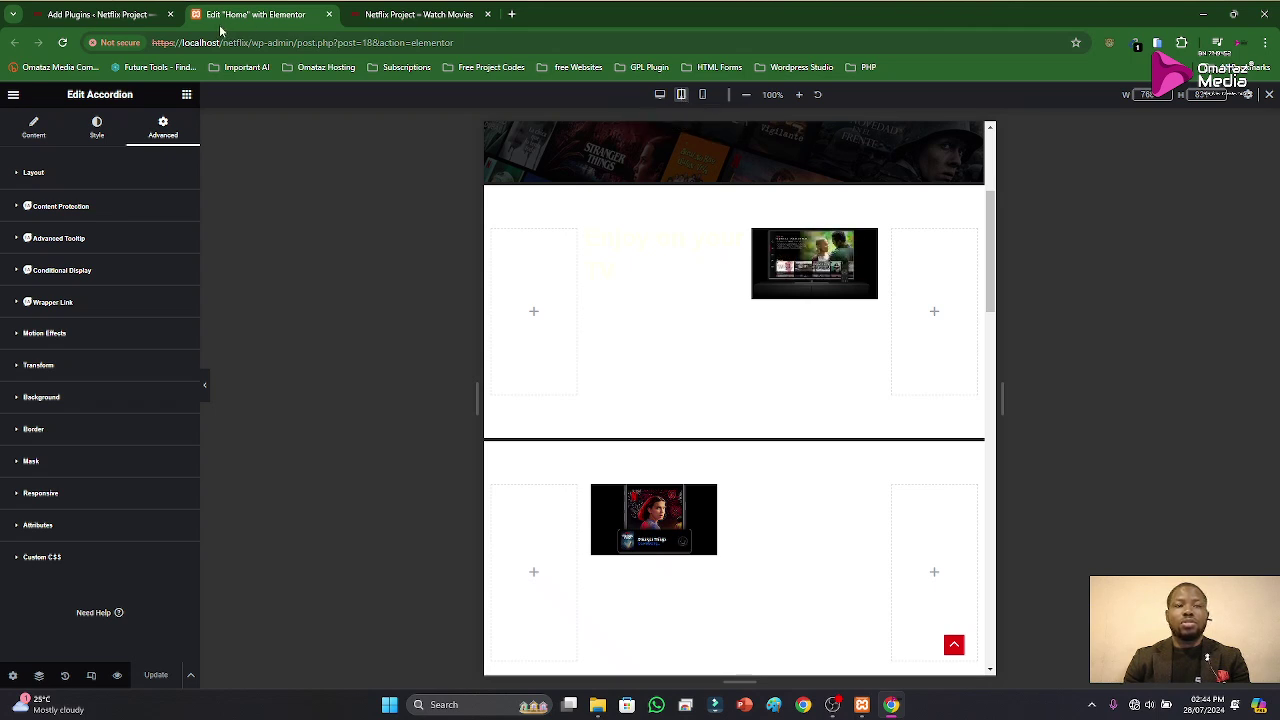
Step: Return to the Add Plugins page and activate the Admin and Site Enhancements (ASE) plugin
left_click(110, 14)
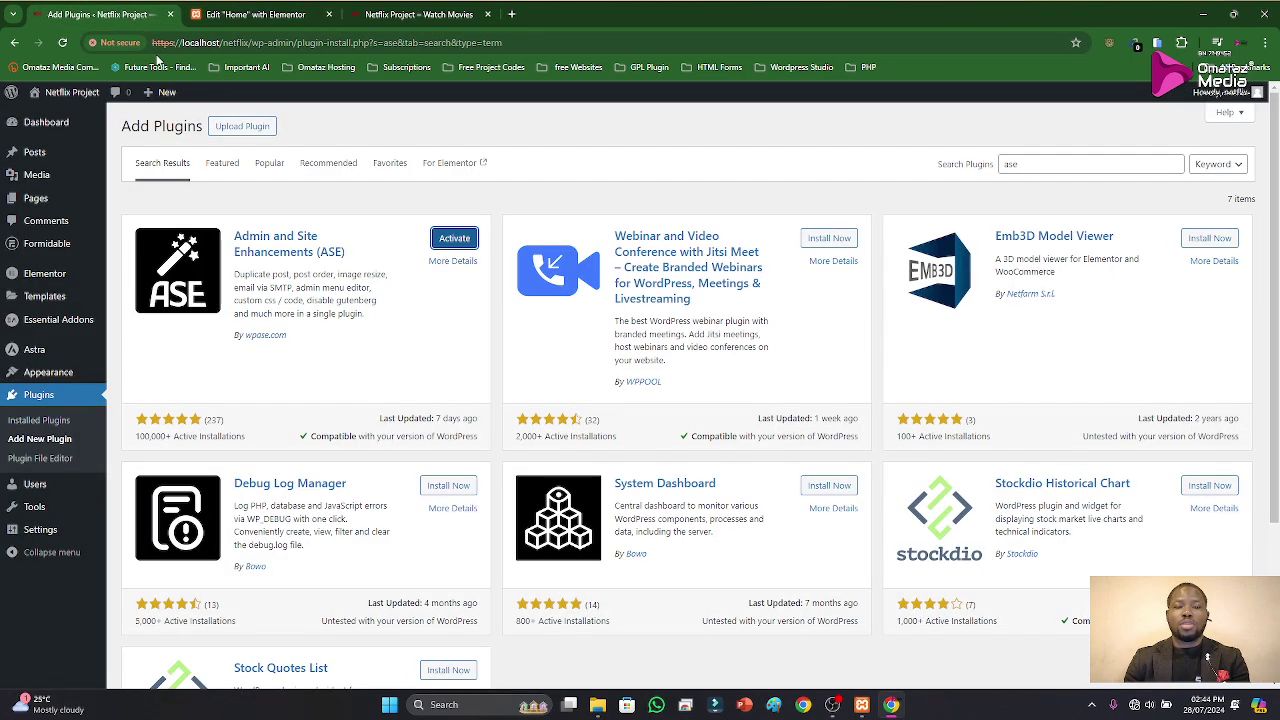
left_click(454, 246)
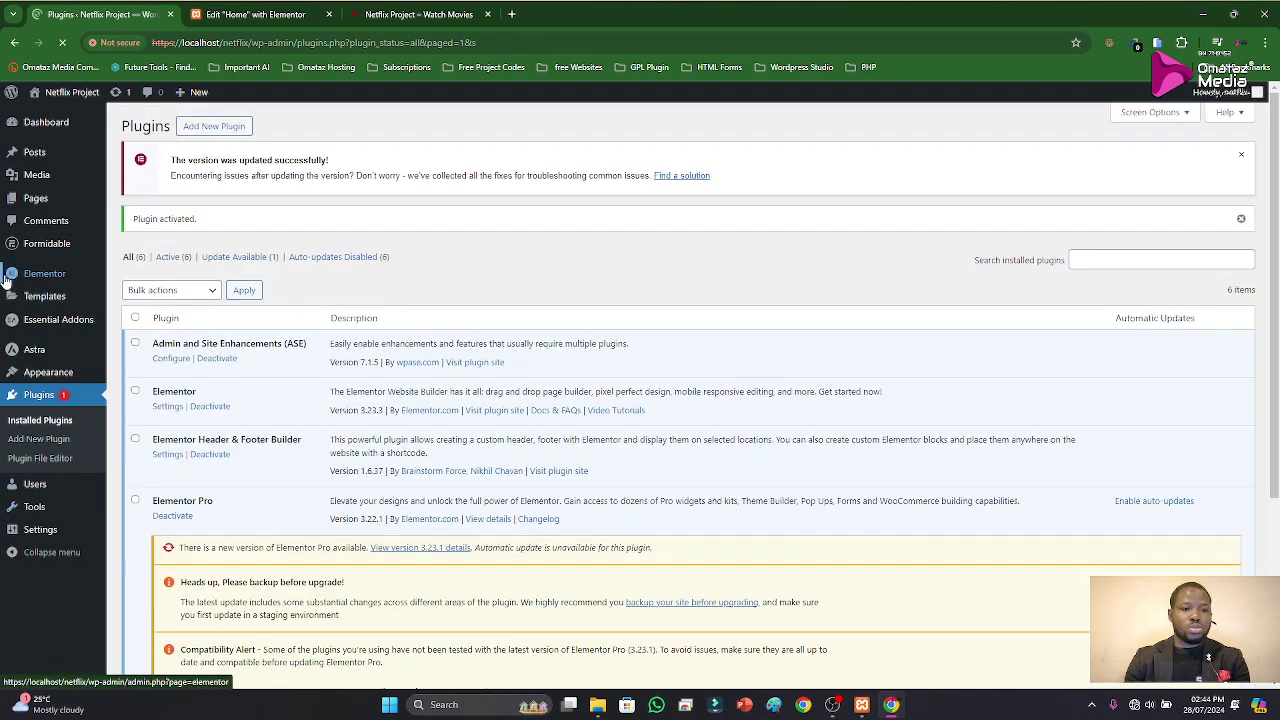
Step: Open the Astra theme Customizer and bring up the global Colors settings with the theme and surface colors
mouse_move(43, 378)
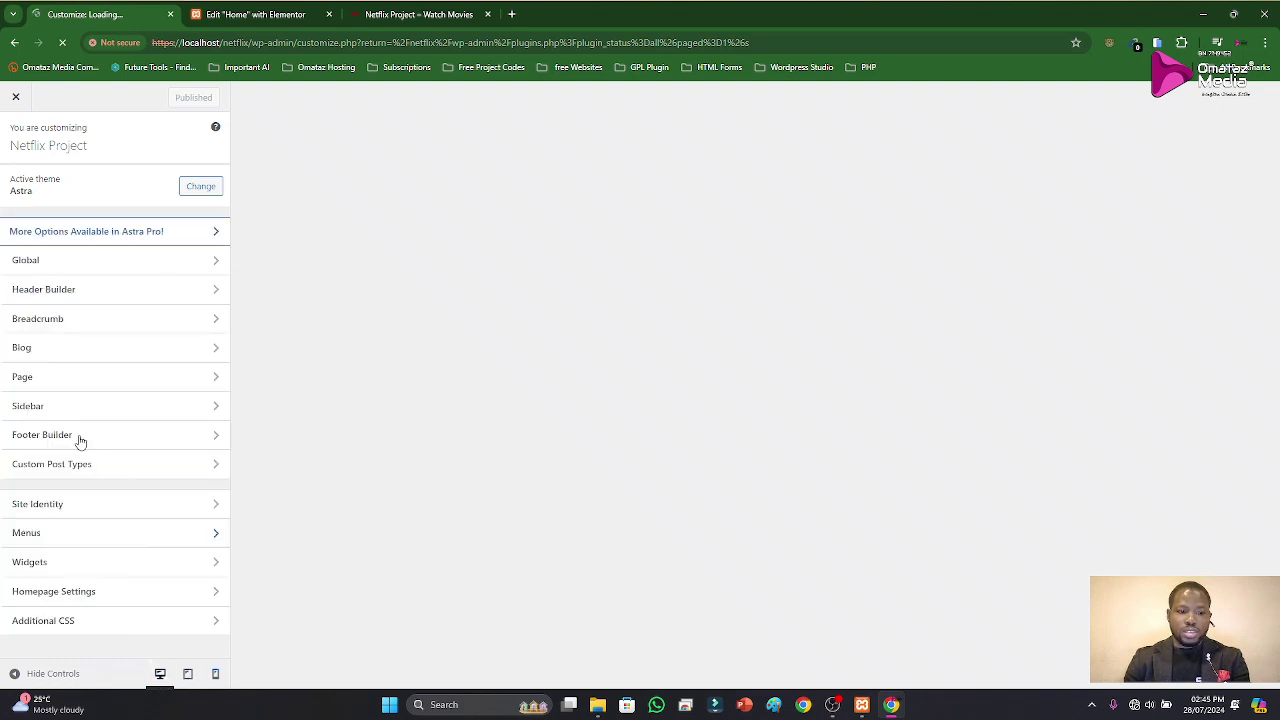
left_click(57, 383)
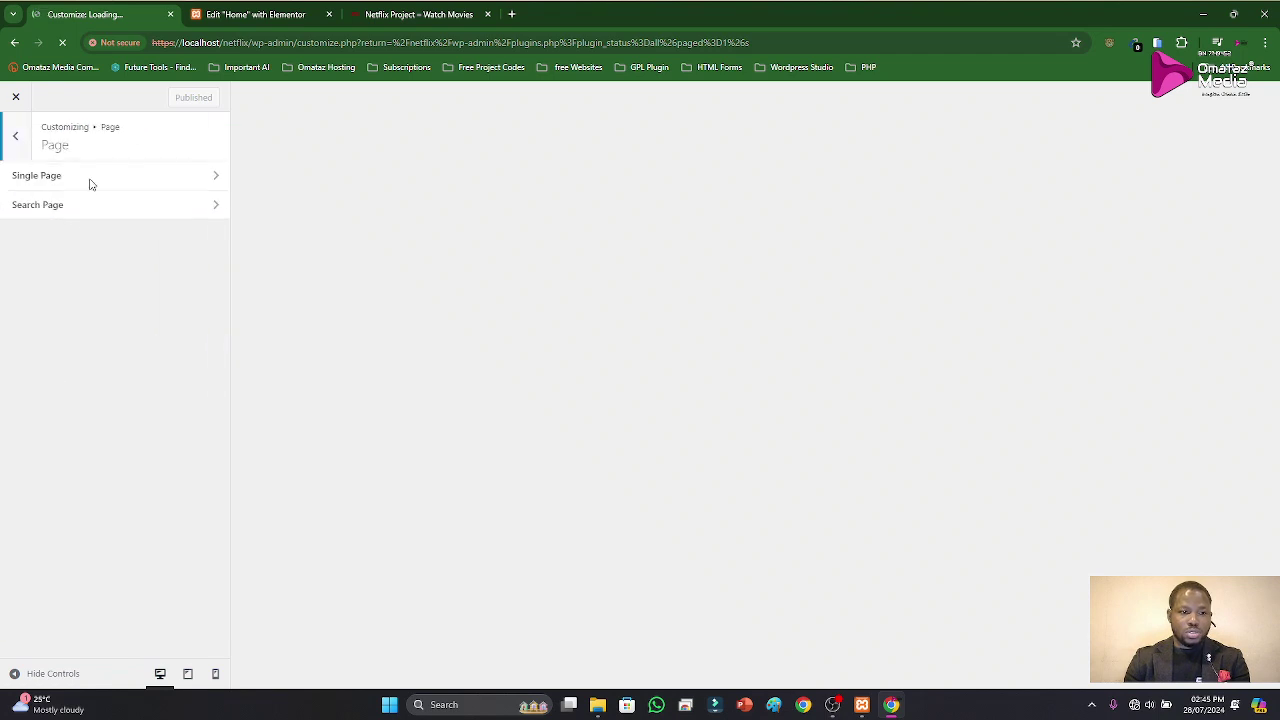
left_click(17, 136)
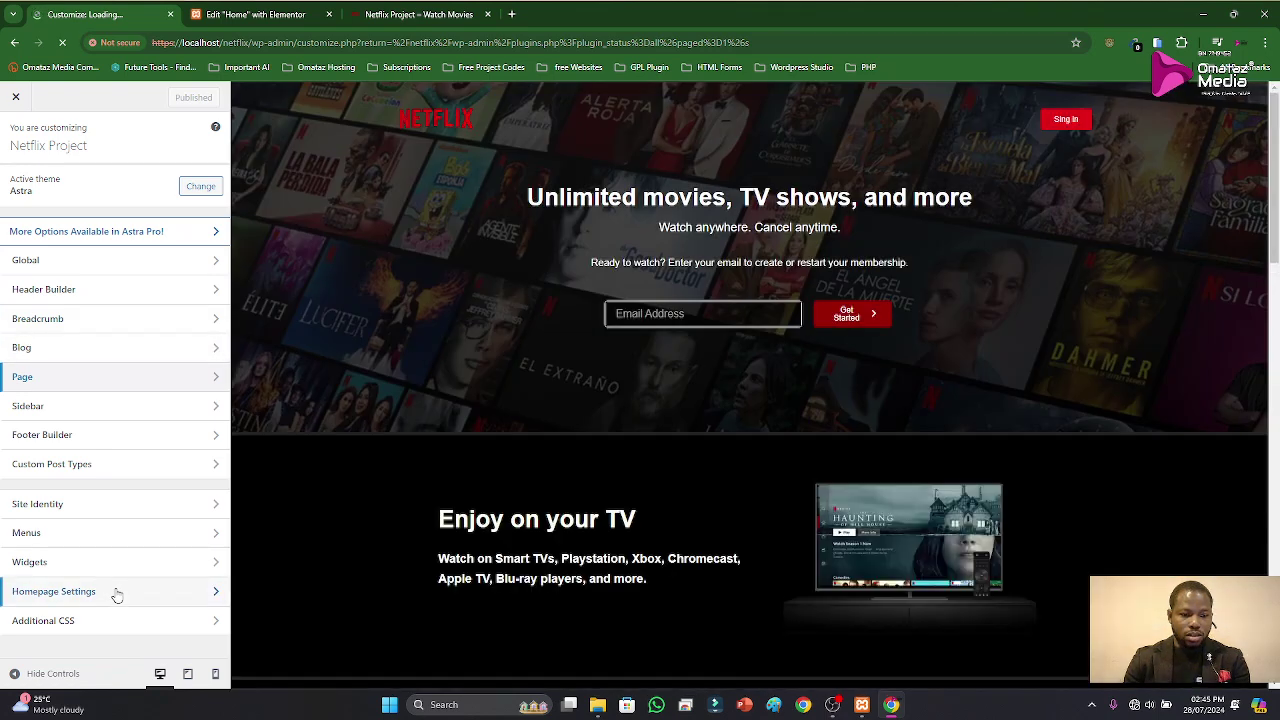
left_click(105, 264)
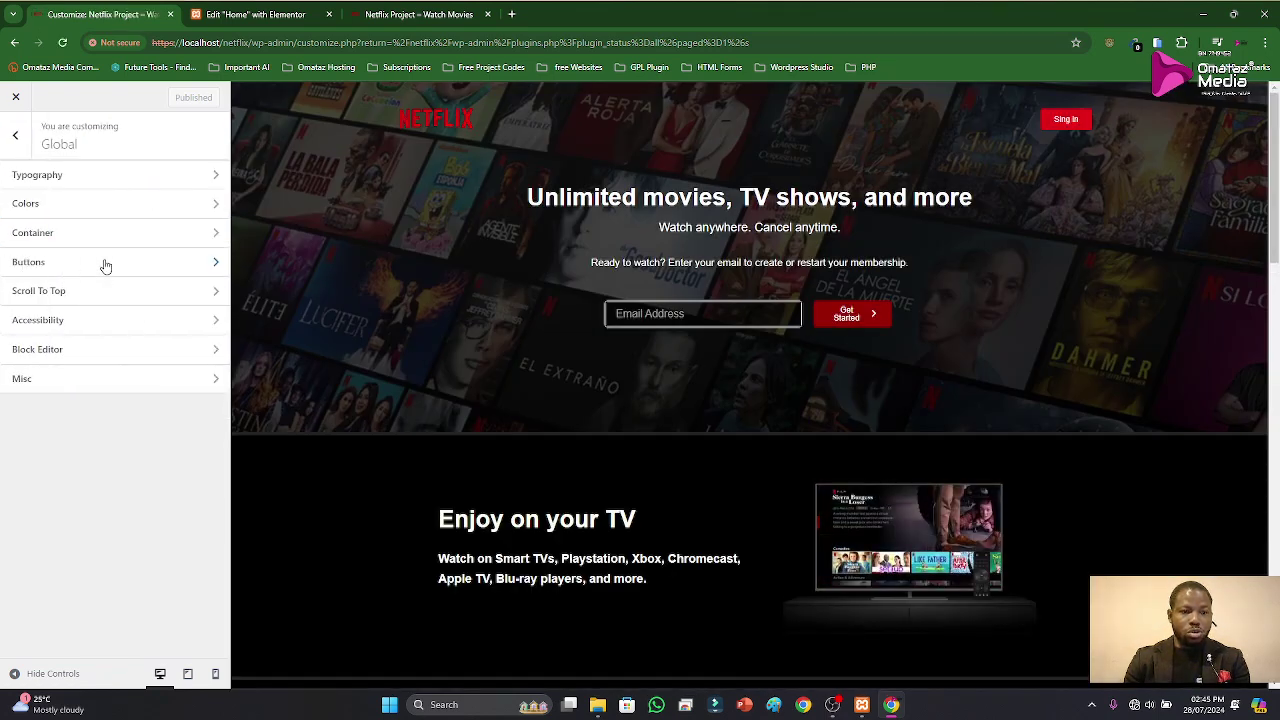
left_click(135, 213)
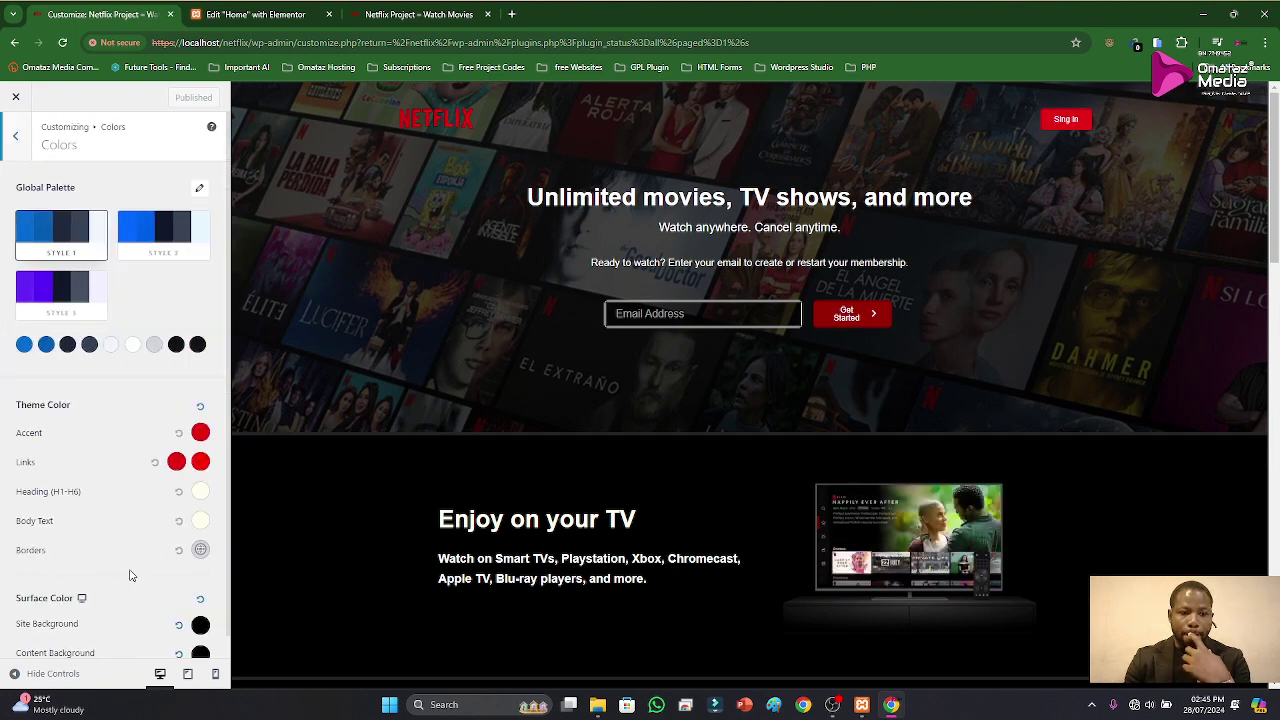
scroll(113, 523, "down", 1)
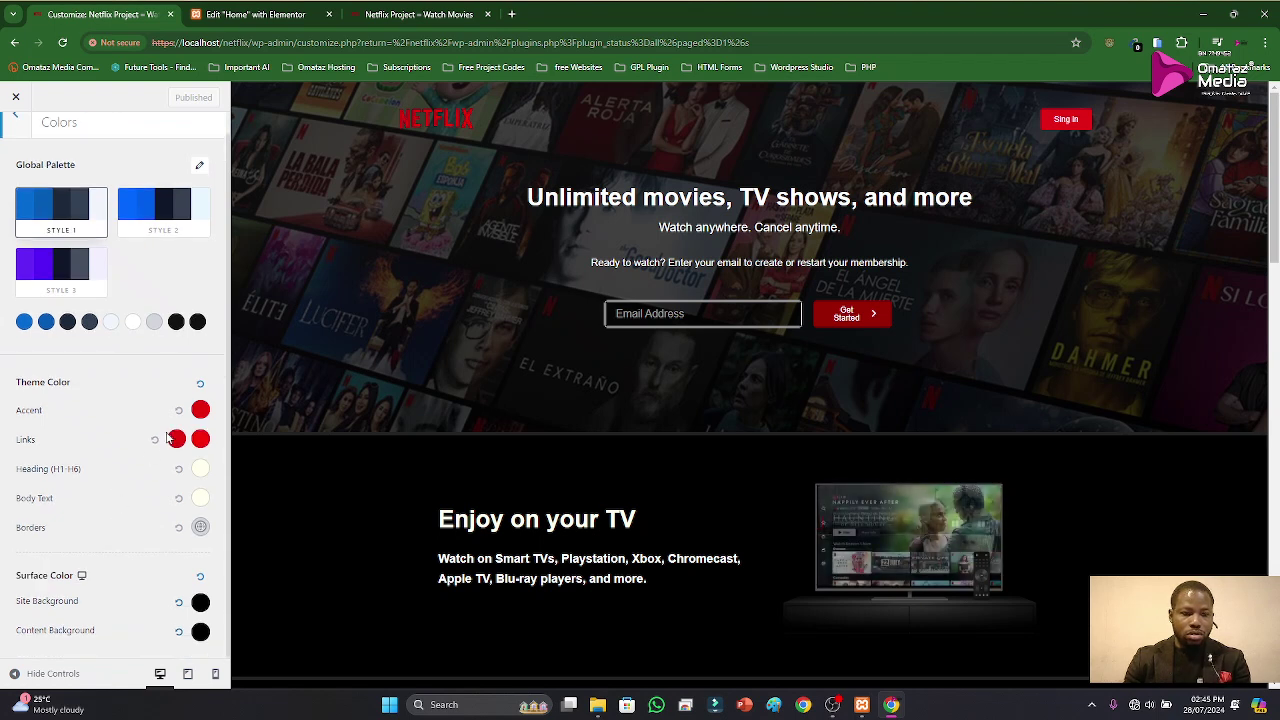
Step: Switch the Customizer to the tablet preview and examine the hero and the section backgrounds below it
left_click(186, 678)
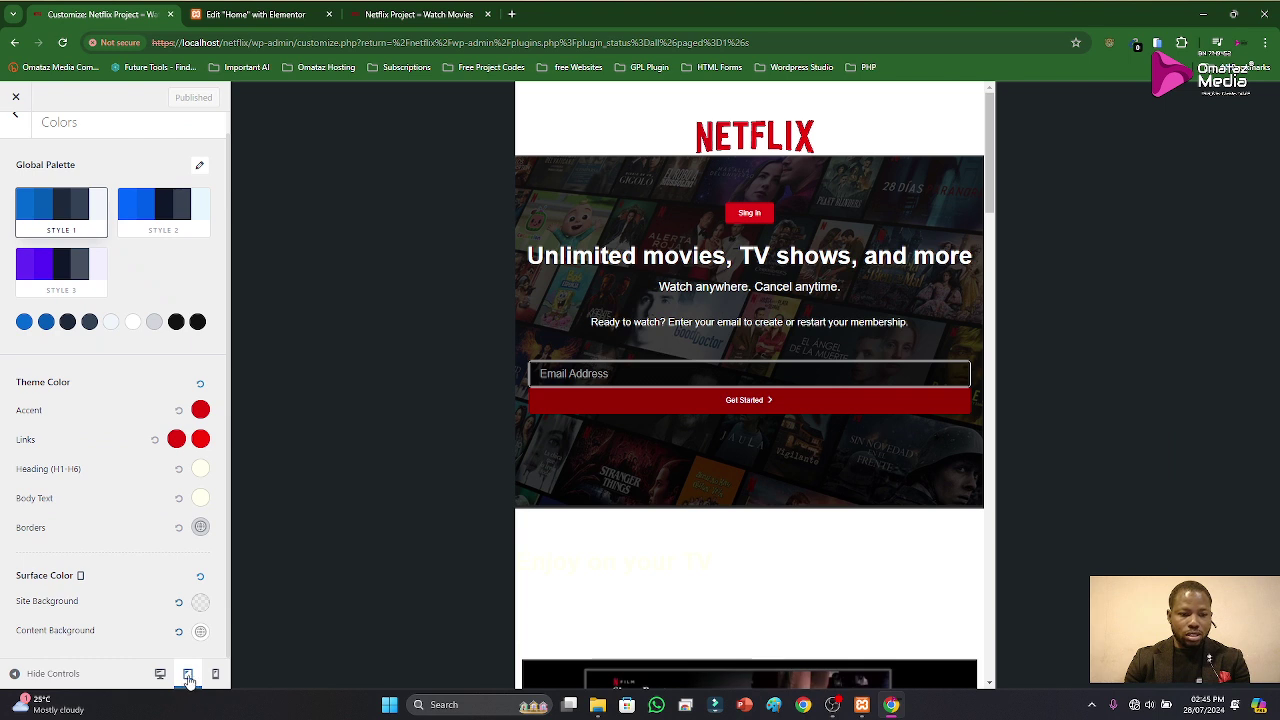
scroll(771, 529, "down", 3)
scroll(814, 514, "up", 3)
scroll(813, 525, "down", 1)
scroll(818, 530, "down", 5)
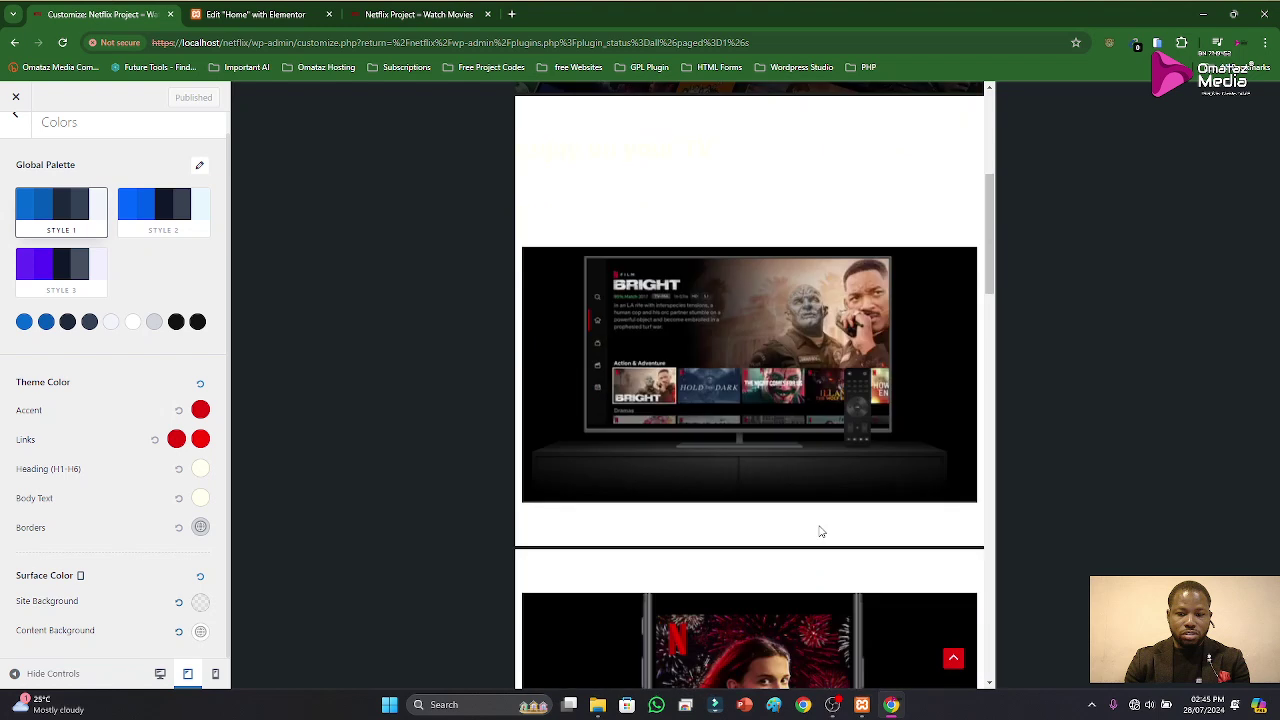
Step: Set the tablet Site Background surface color to the dark navy palette color 1E293B
scroll(587, 540, "up", 3)
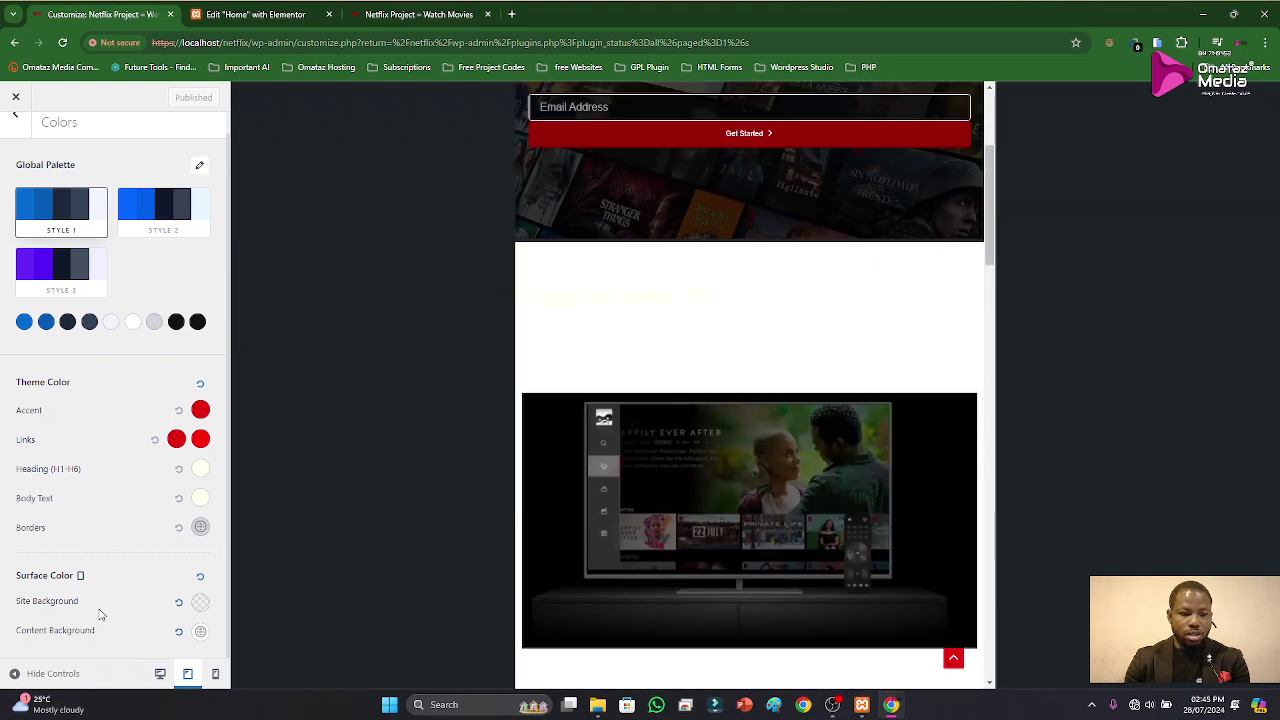
left_click(200, 604)
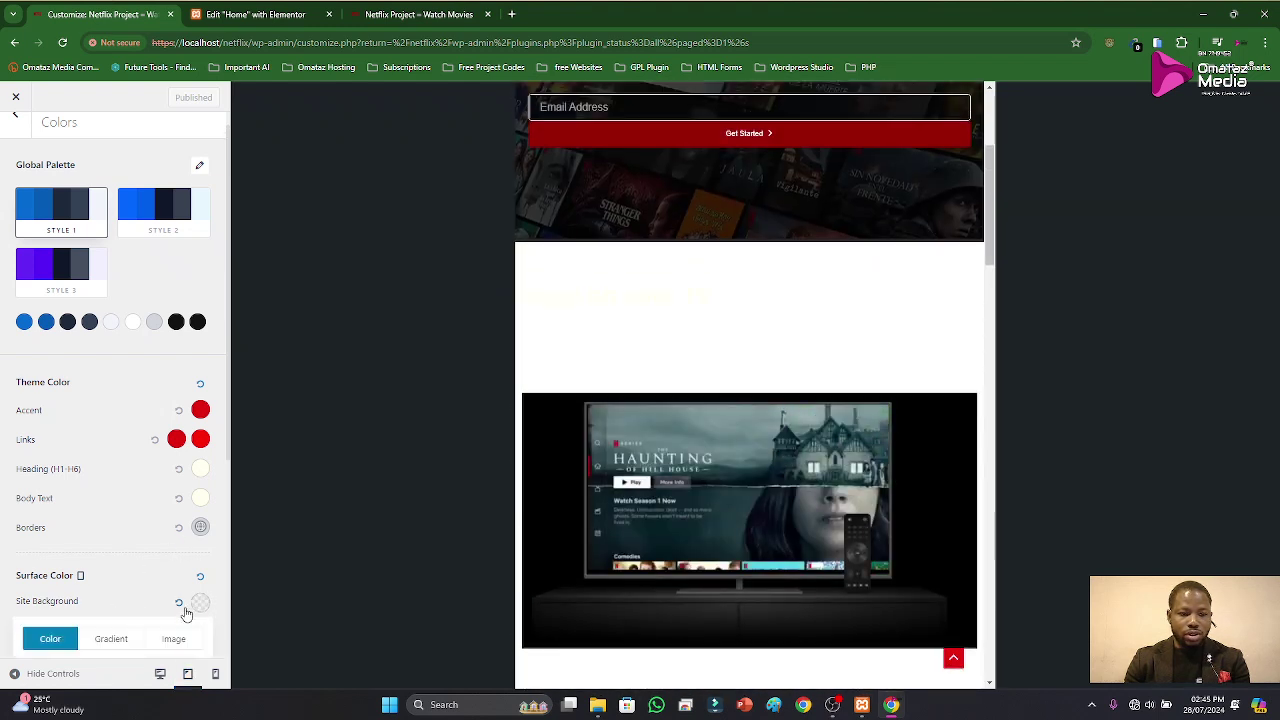
scroll(106, 628, "down", 3)
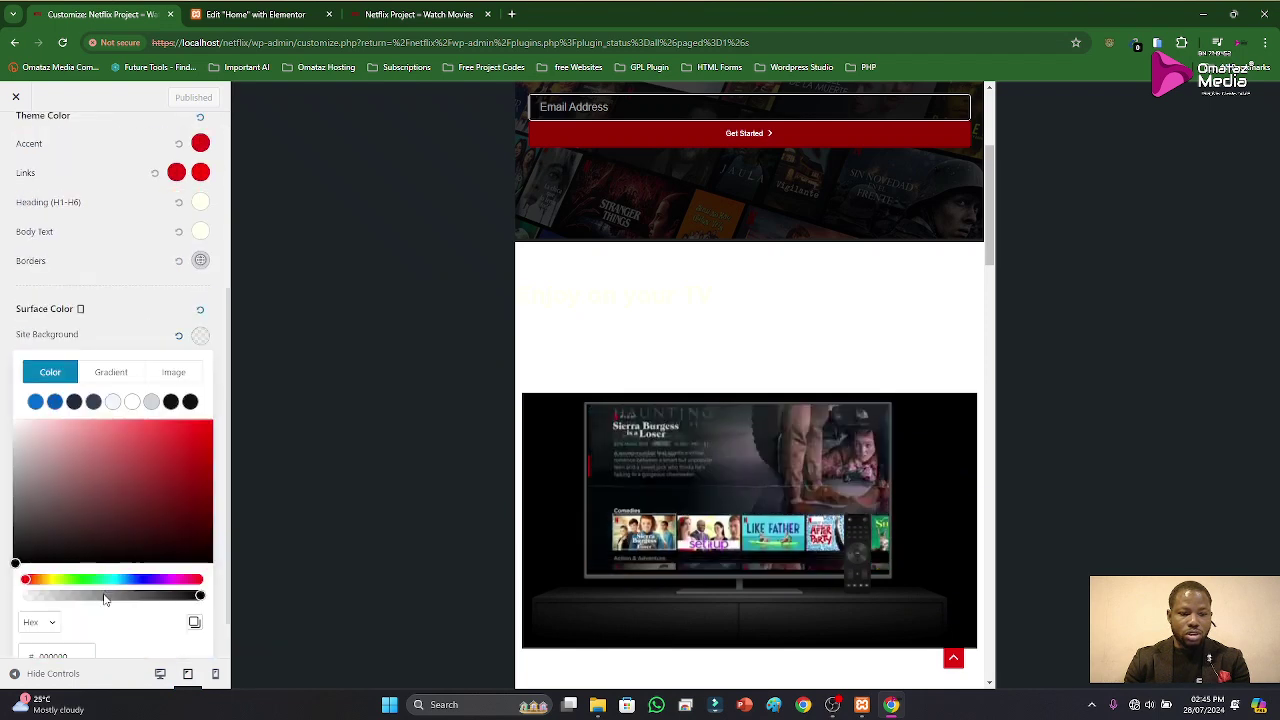
left_click(73, 401)
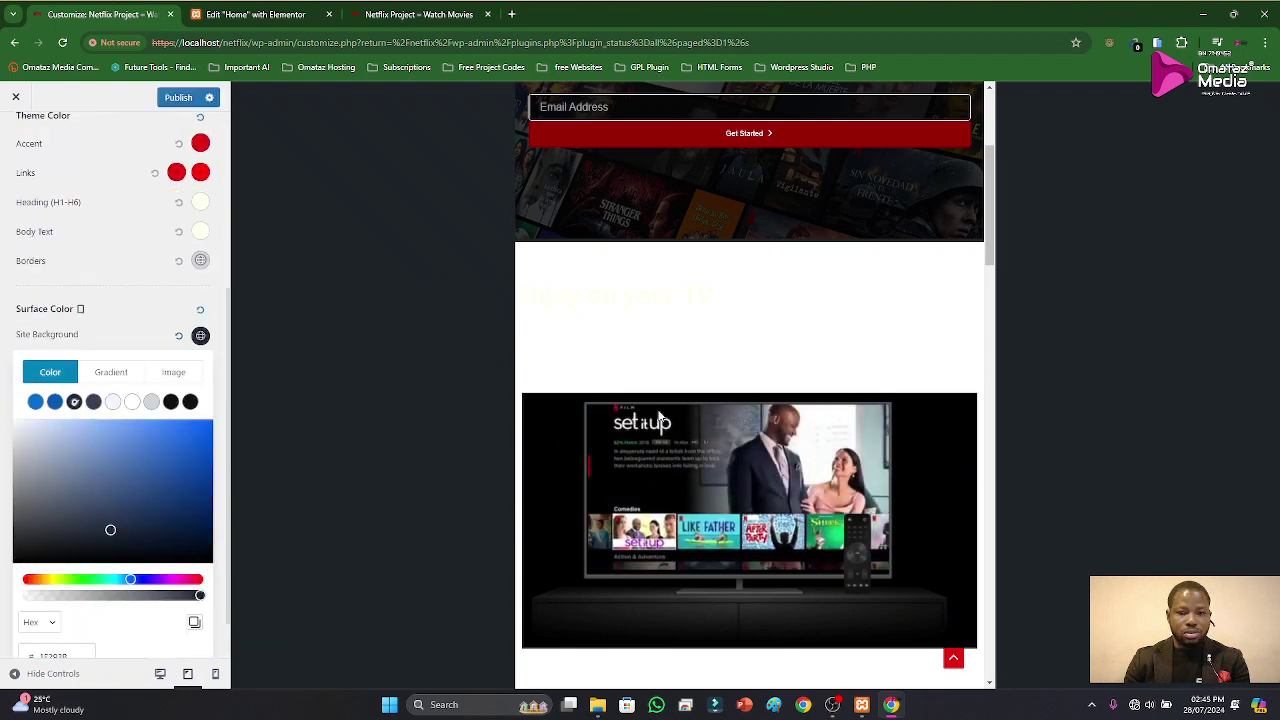
left_click(138, 345)
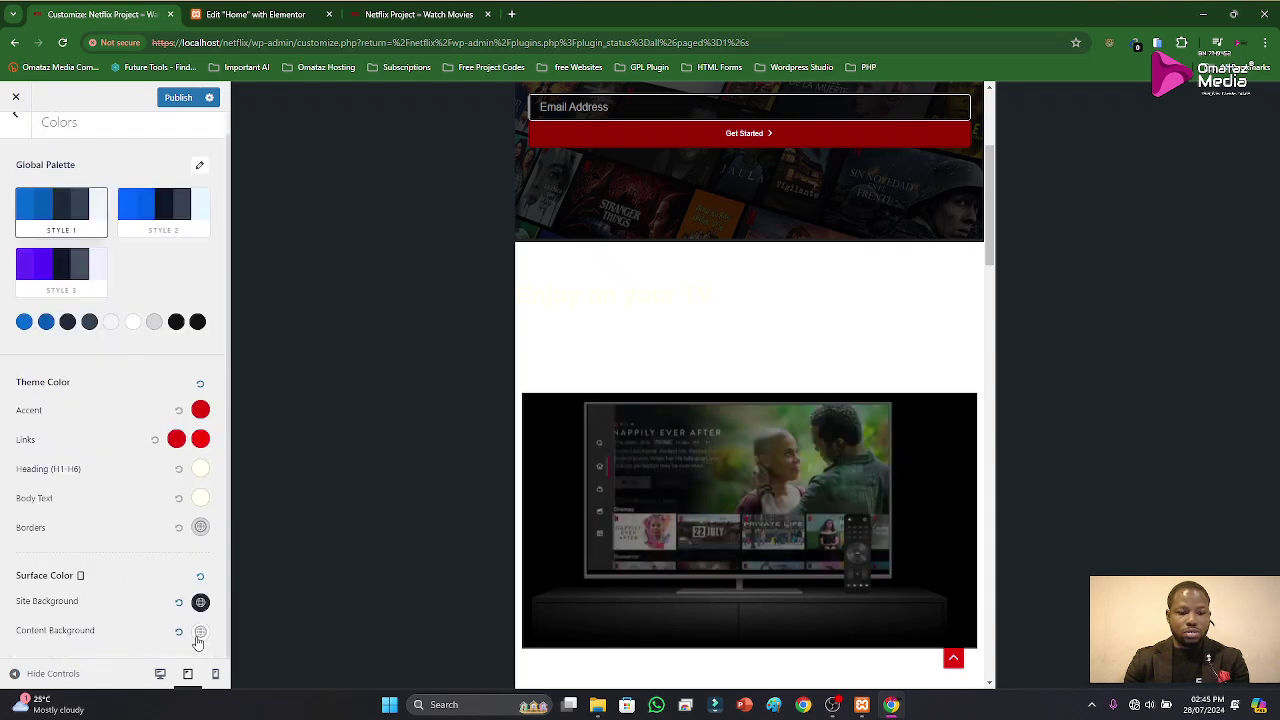
Step: Set the tablet Content Background to the near-black palette color 111111 and publish the changes
left_click(95, 655)
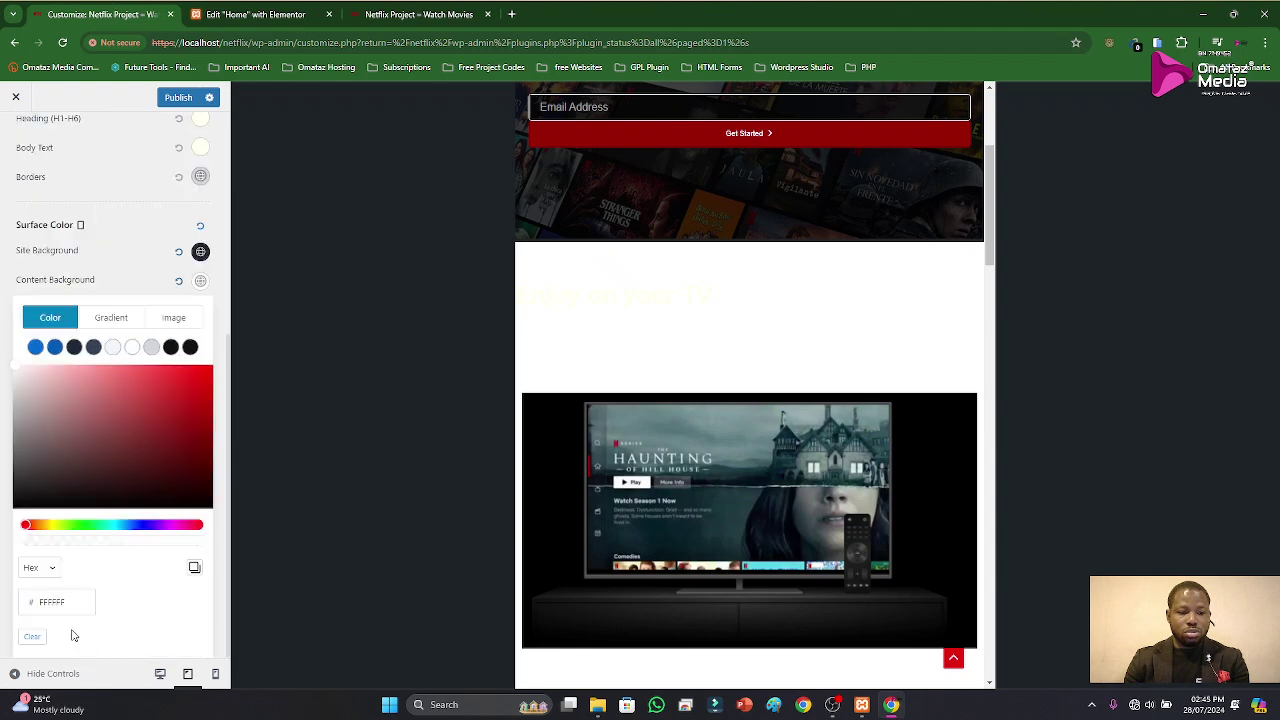
left_click(74, 347)
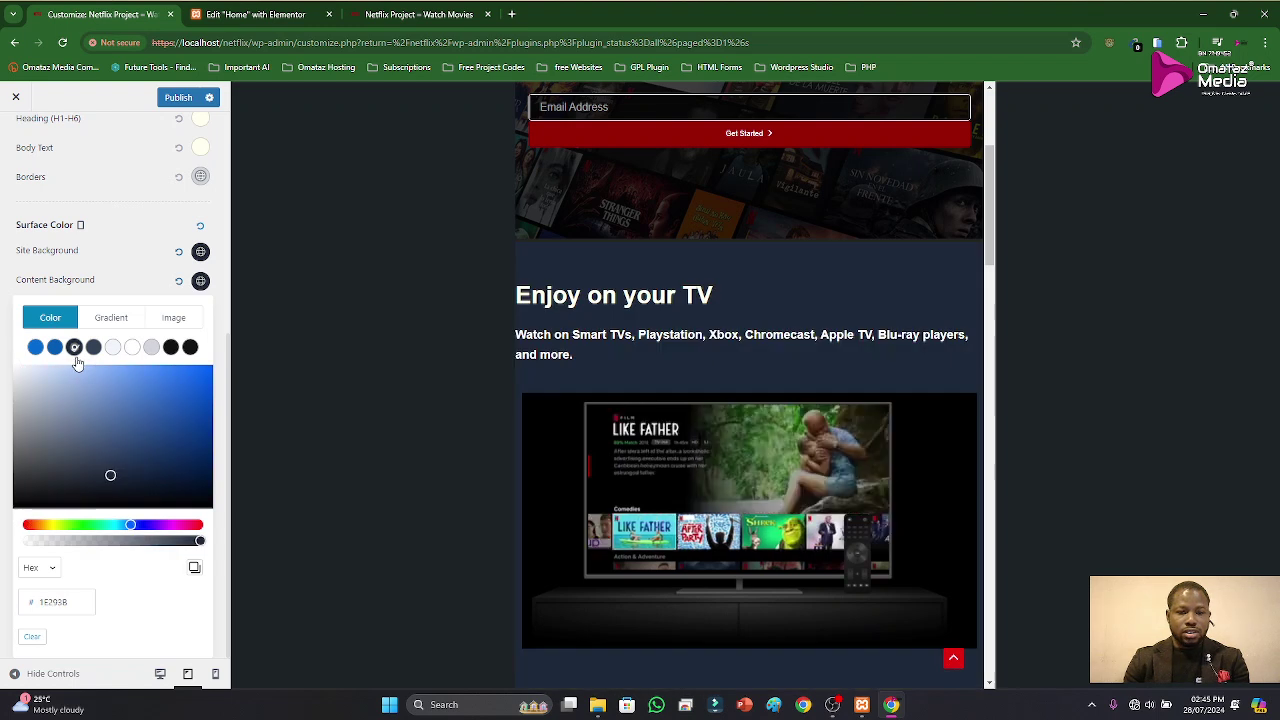
left_click(171, 347)
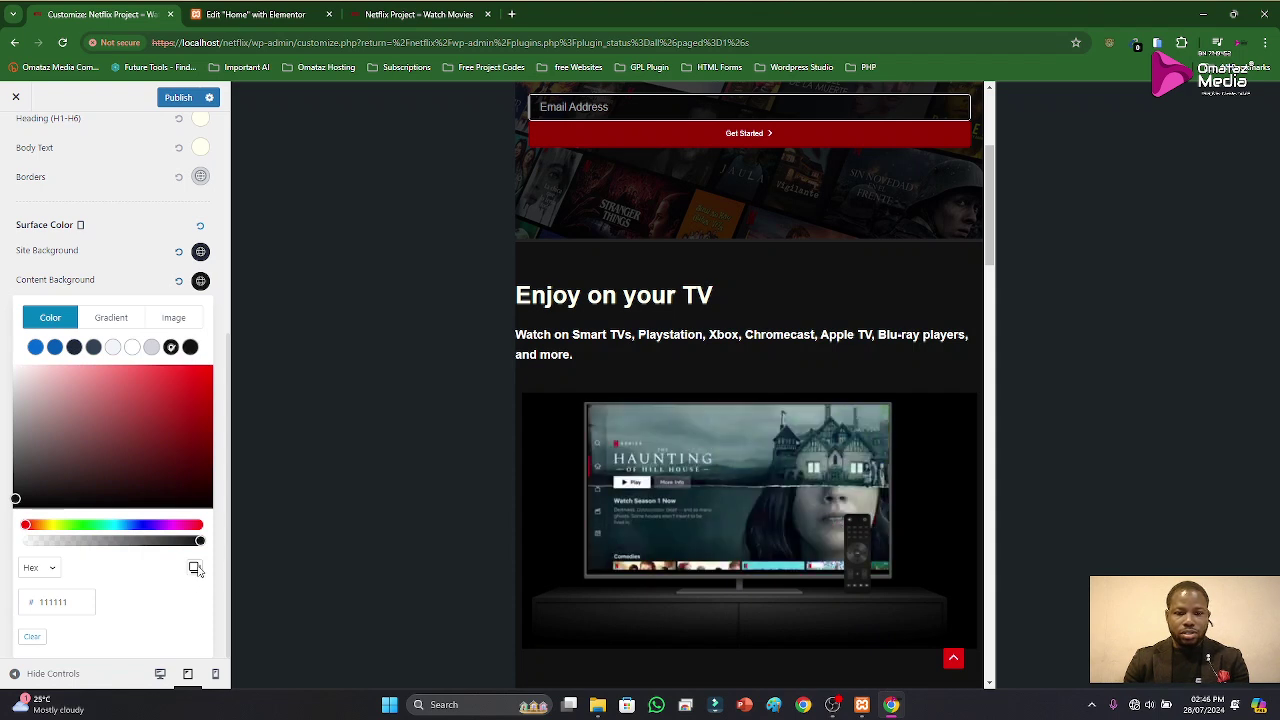
scroll(112, 480, "up", 5)
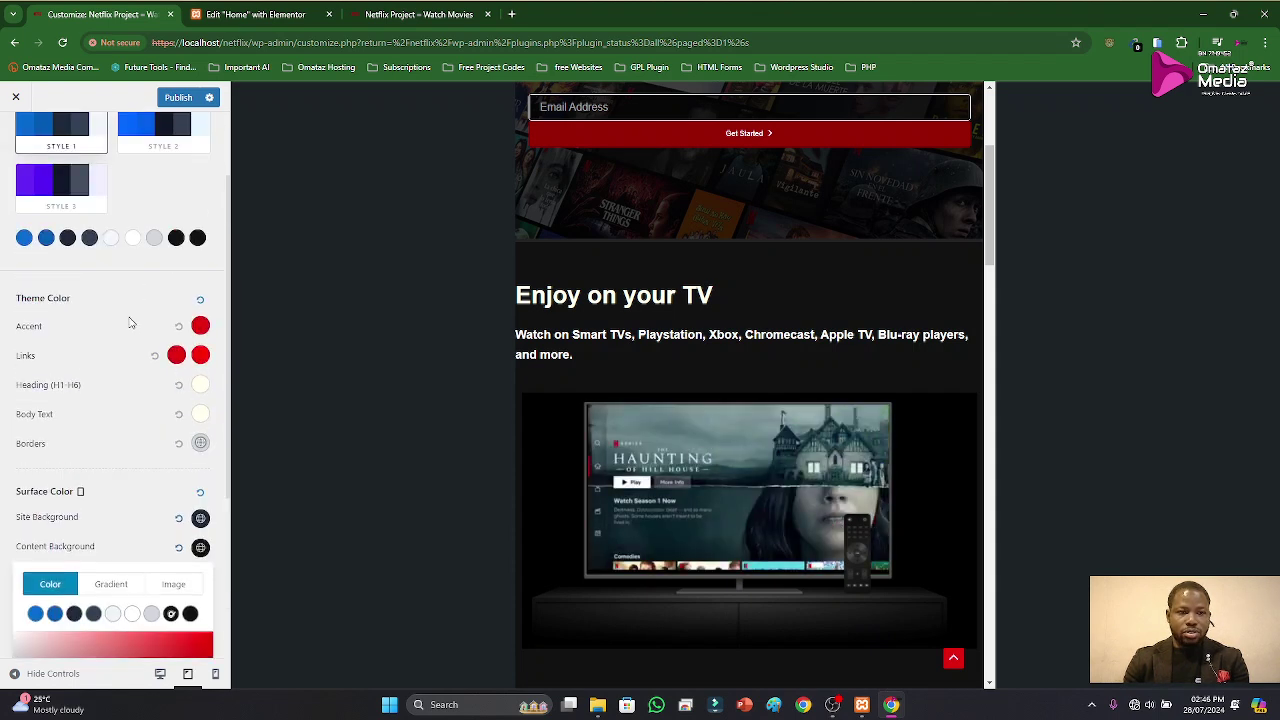
left_click(145, 290)
left_click(174, 98)
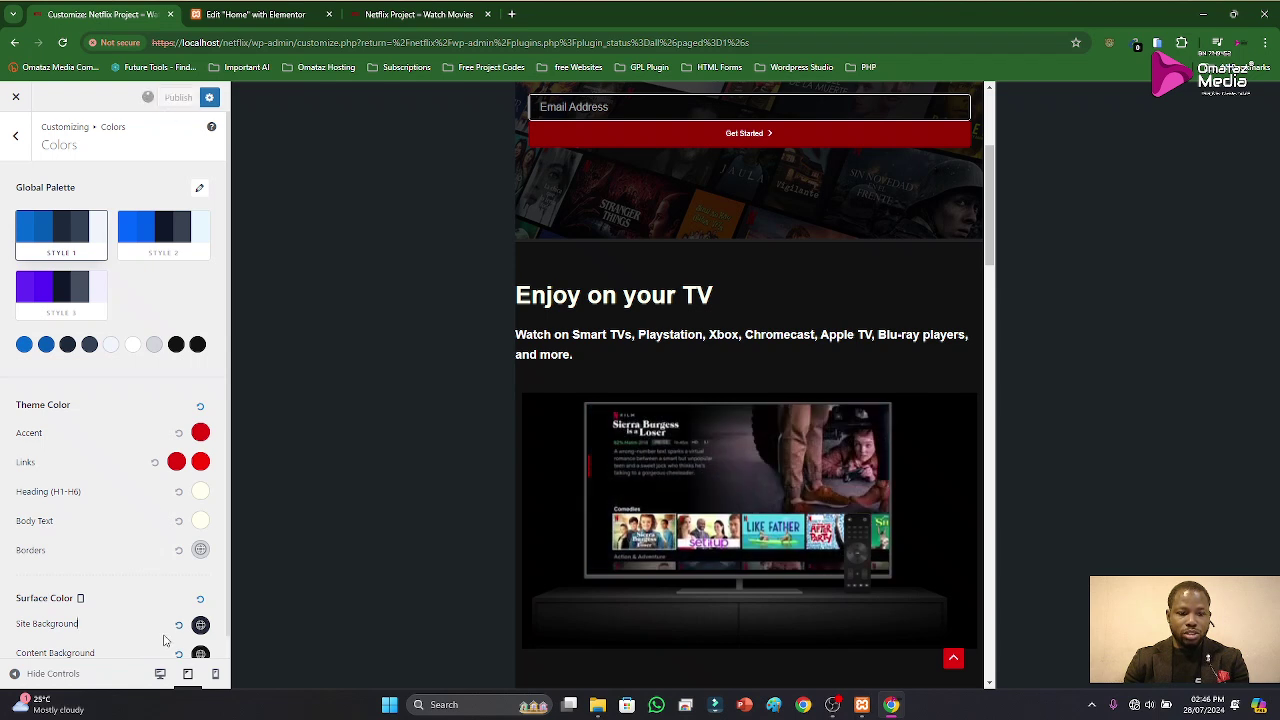
Step: Switch the Customizer to the mobile preview and set its Site Background to the palette color 111111
left_click(214, 676)
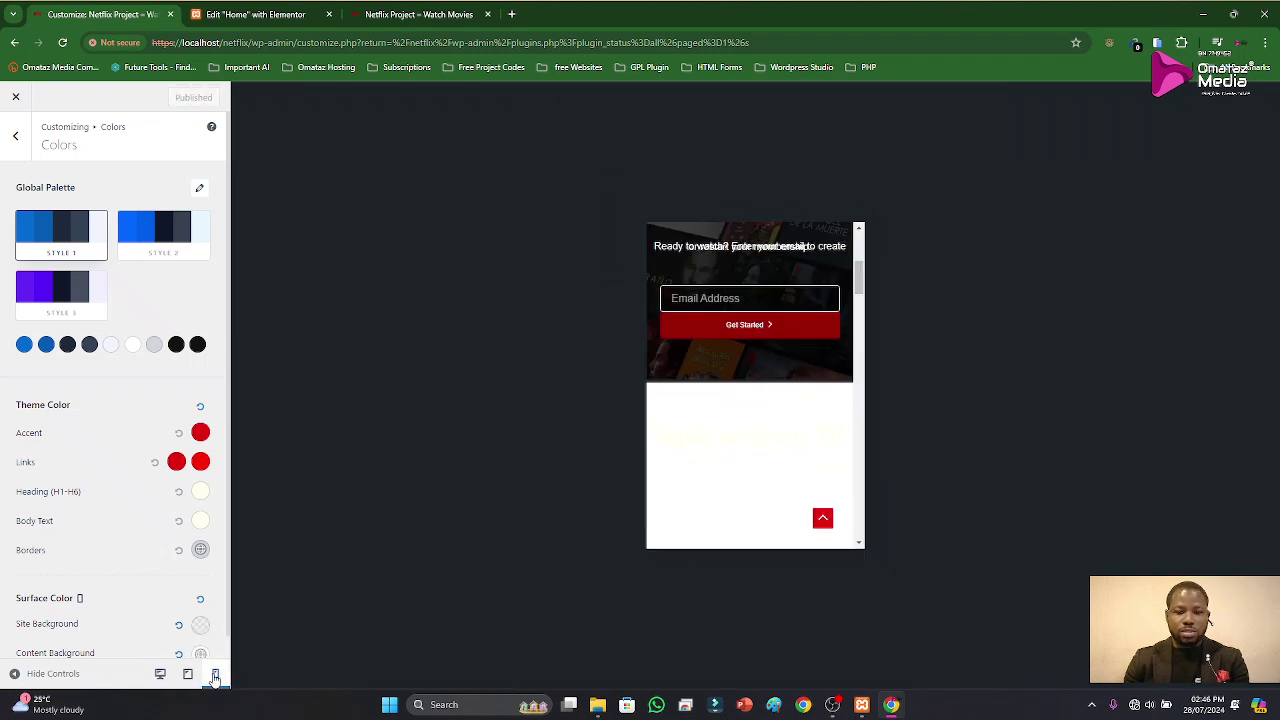
scroll(141, 566, "down", 1)
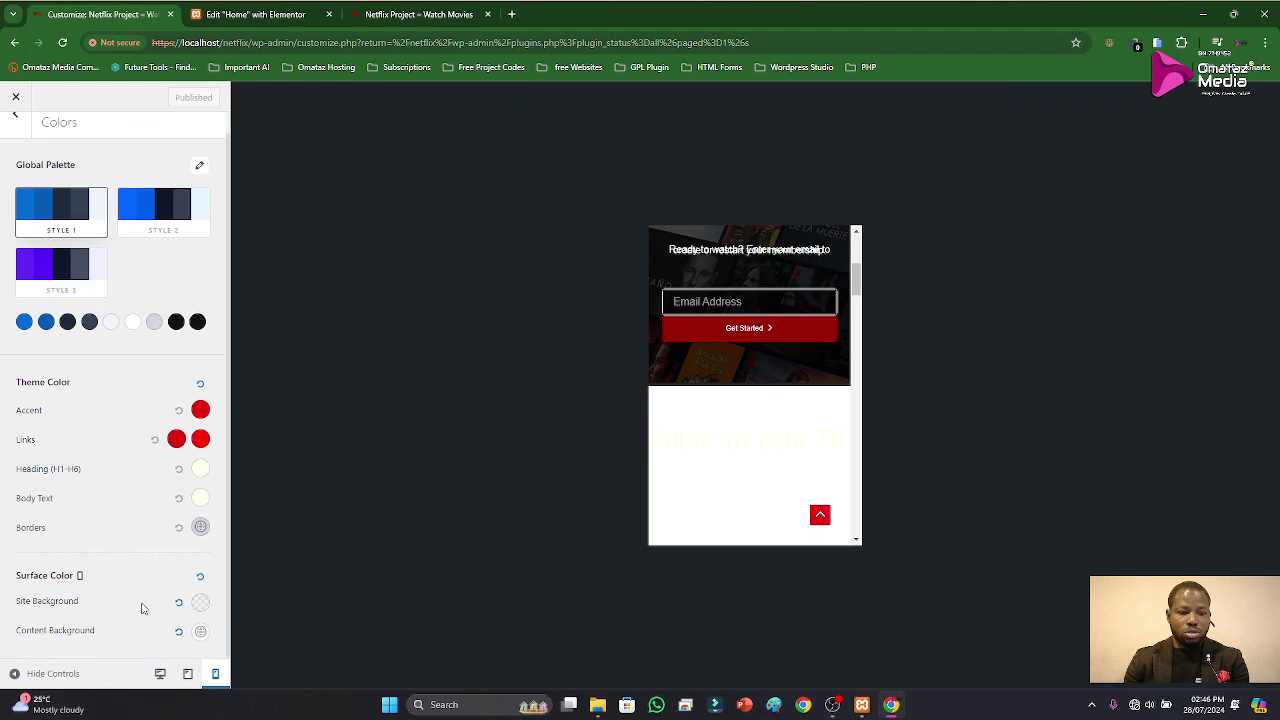
left_click(201, 604)
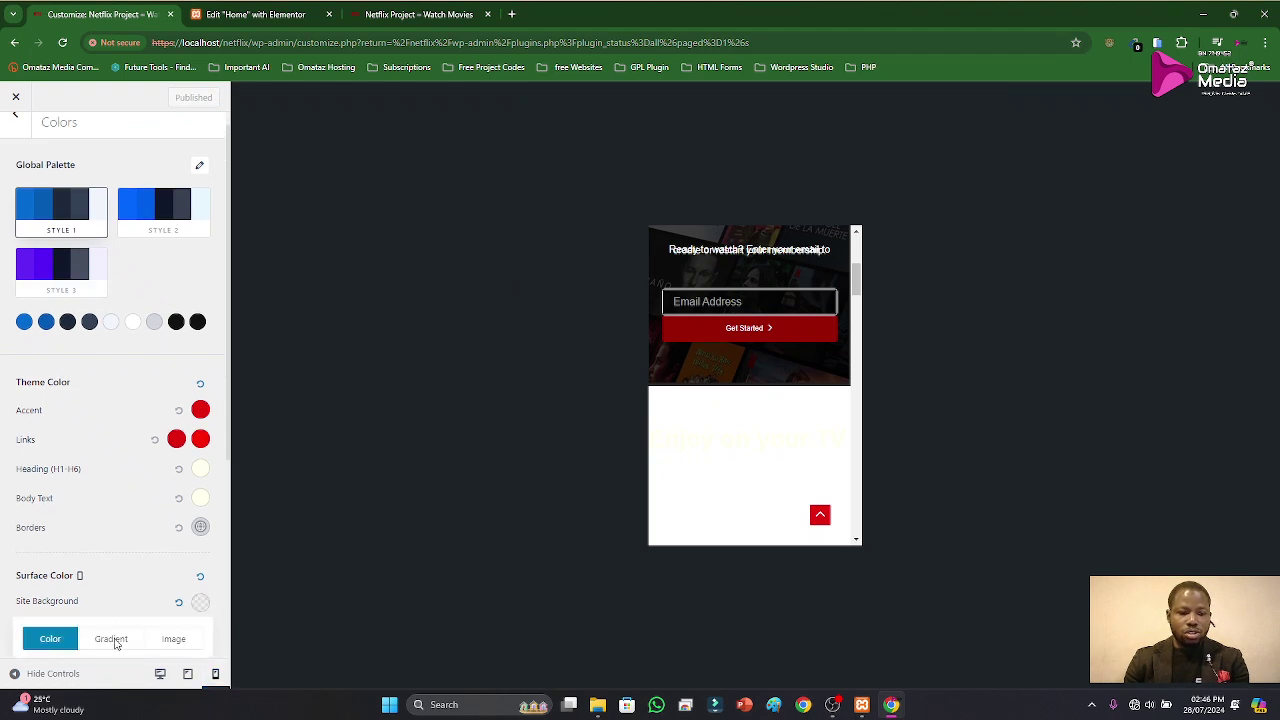
scroll(136, 552, "down", 3)
left_click(171, 347)
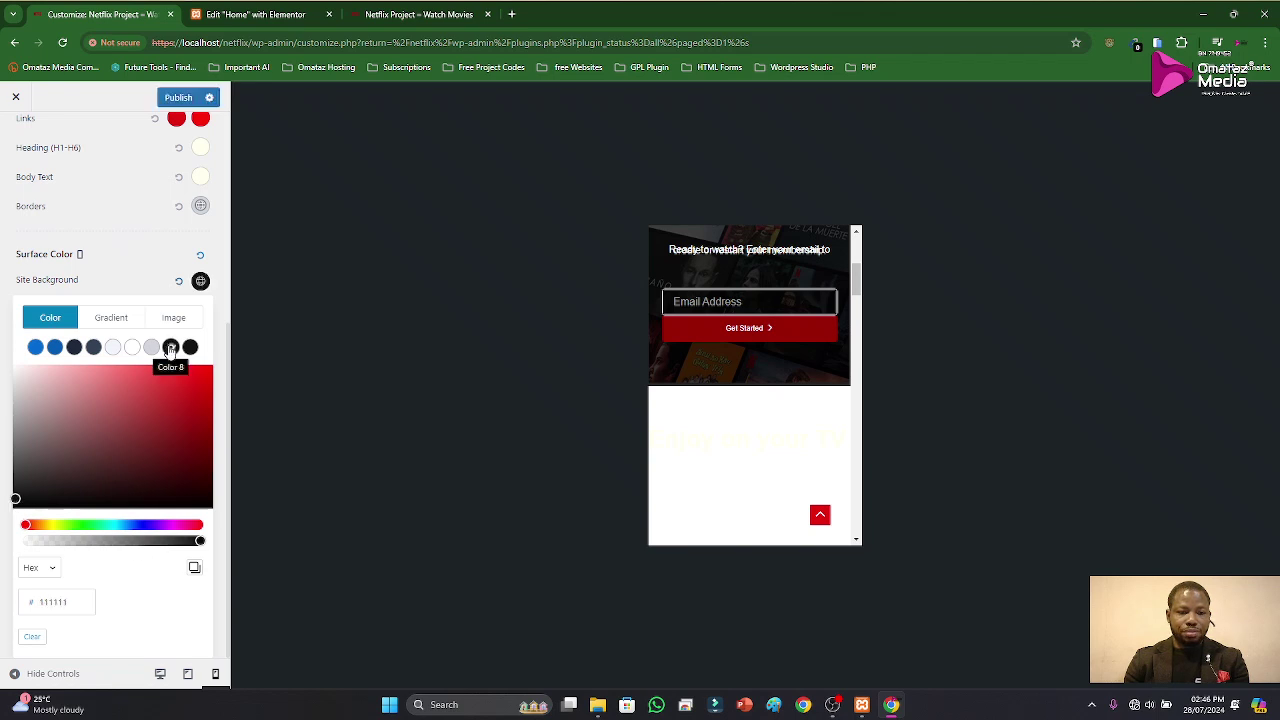
left_click(141, 294)
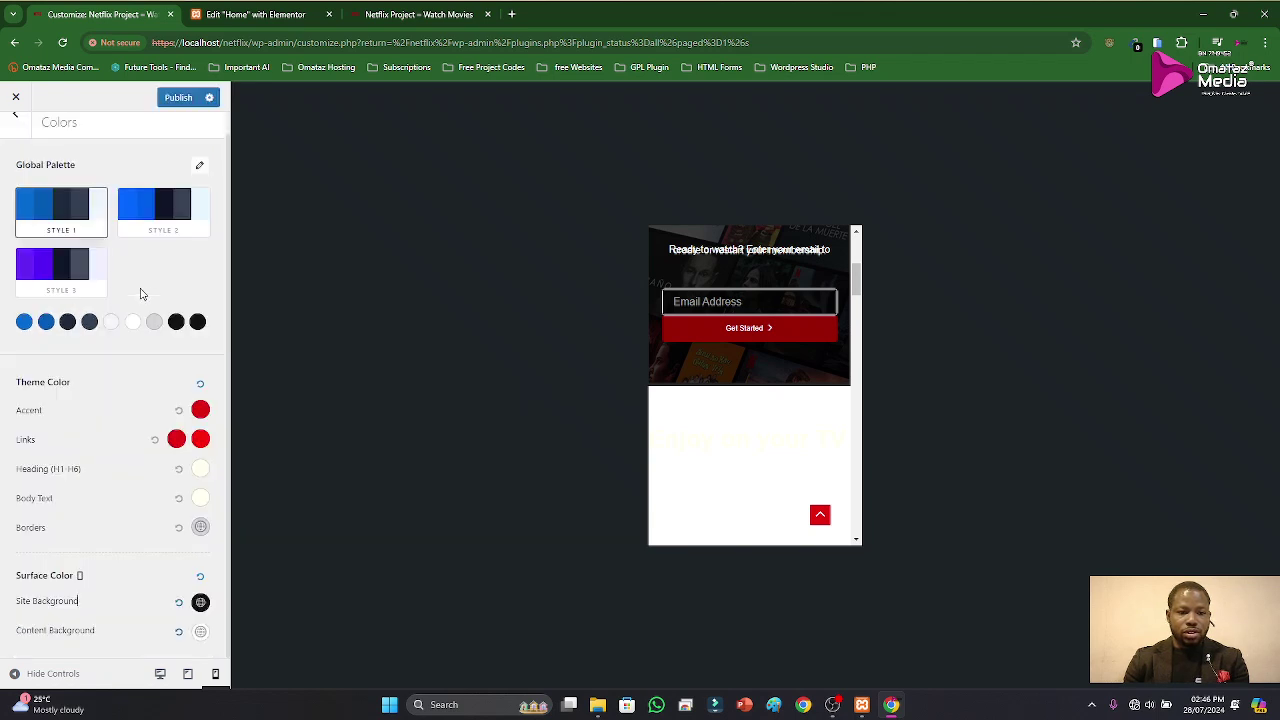
Step: Set the mobile Content Background to the palette color 111111 and publish the changes
left_click(199, 634)
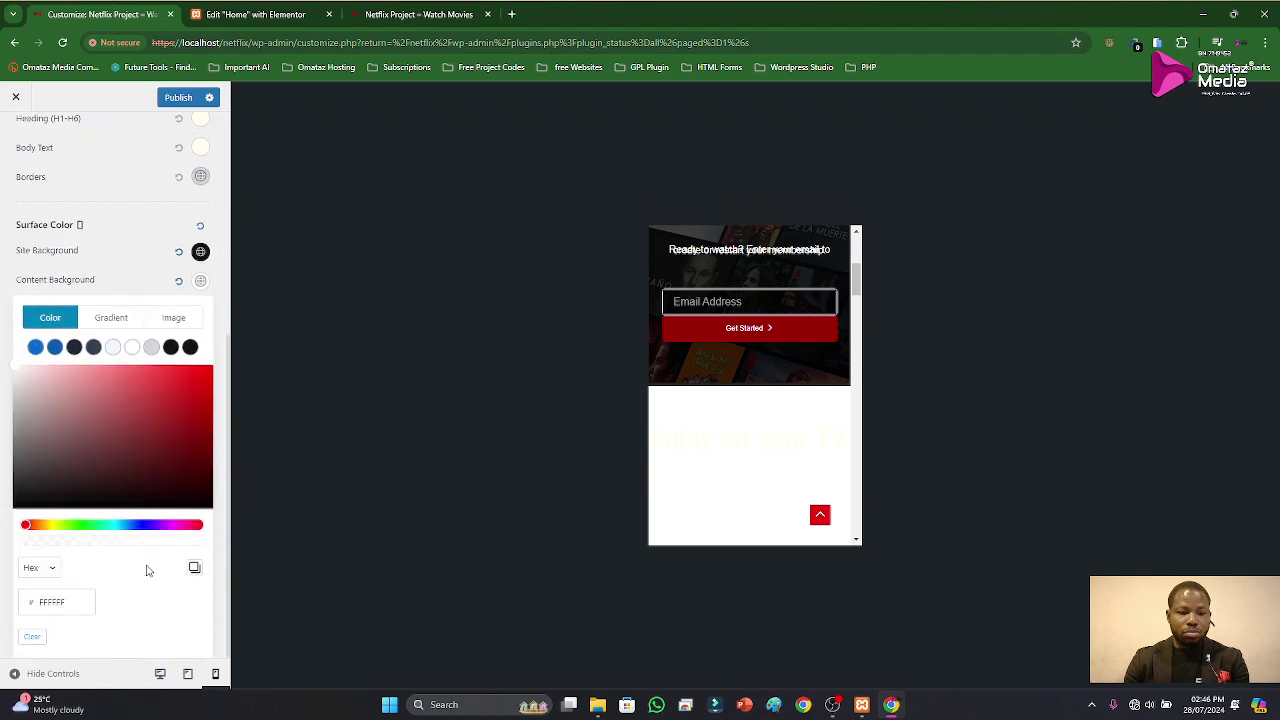
left_click(170, 347)
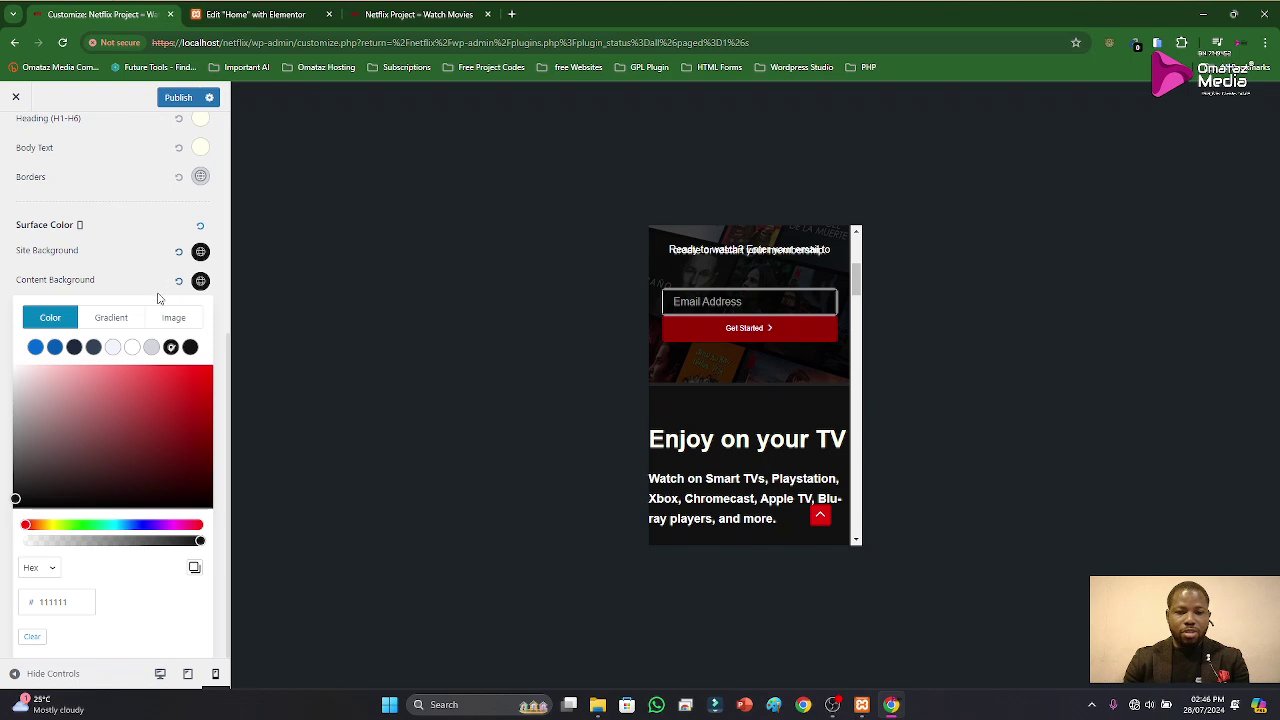
left_click(176, 98)
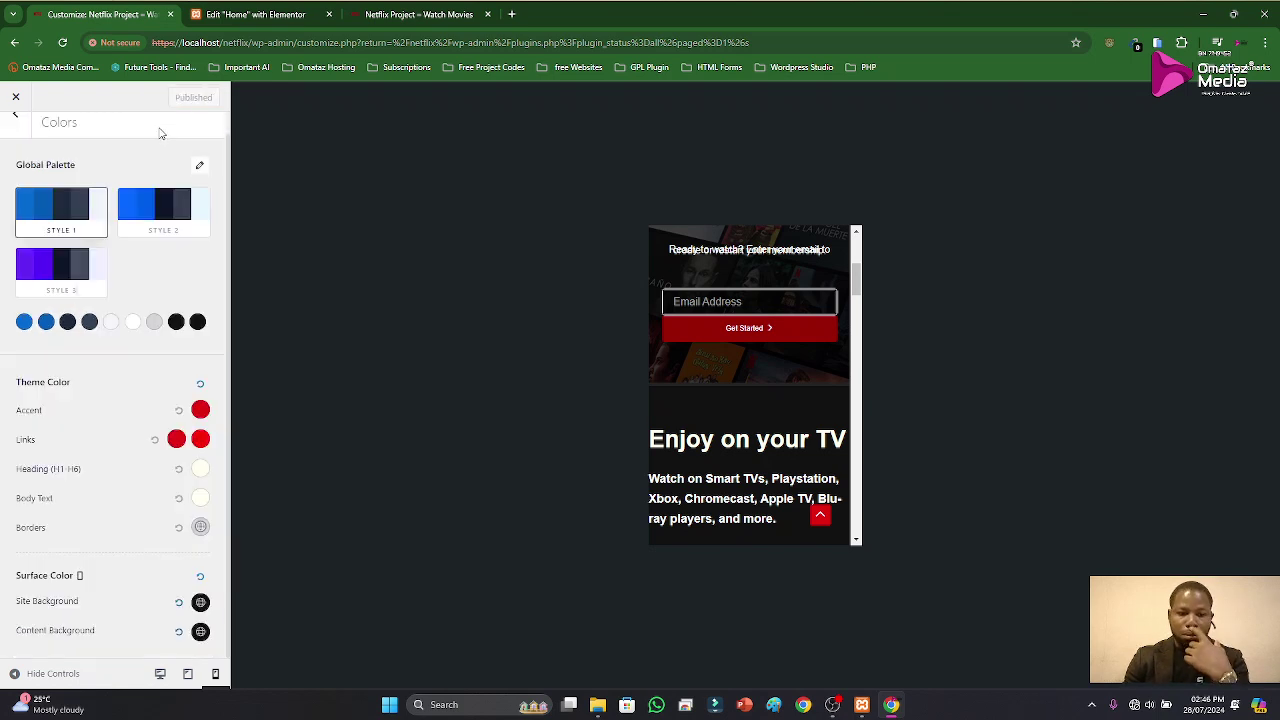
scroll(110, 580, "up", 1)
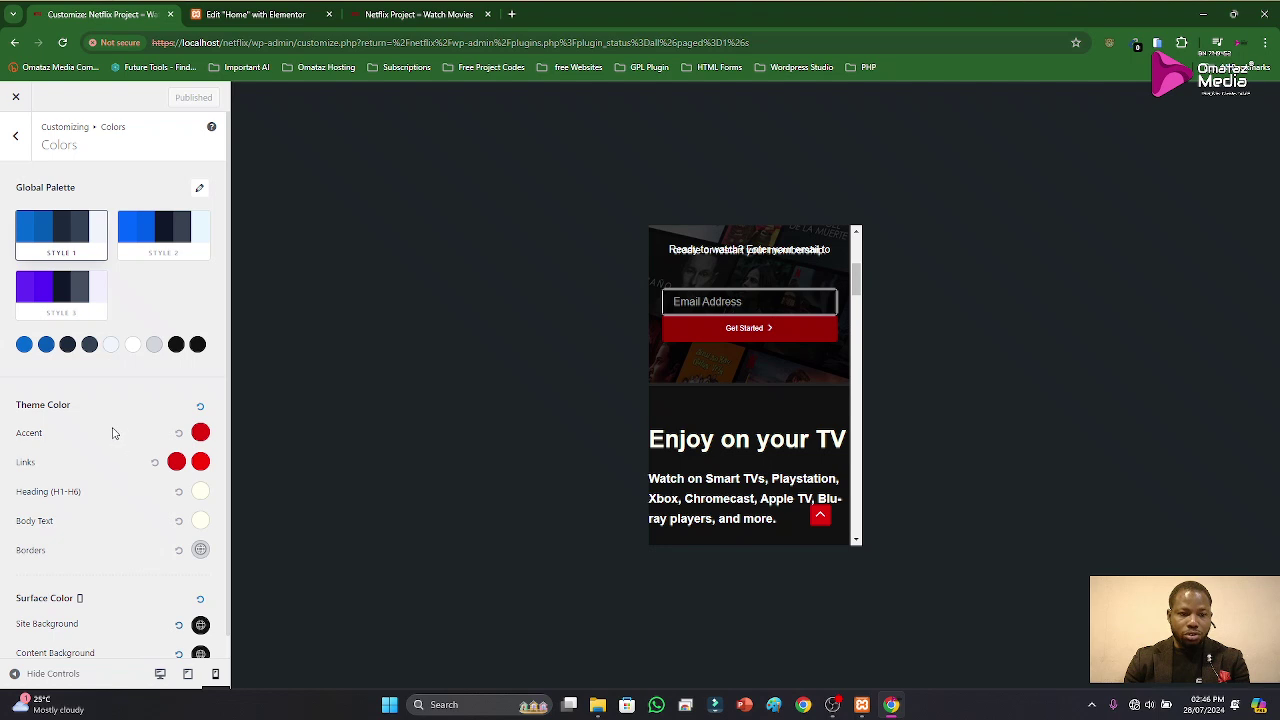
Step: Reload the Elementor editor of the Home page
left_click(393, 14)
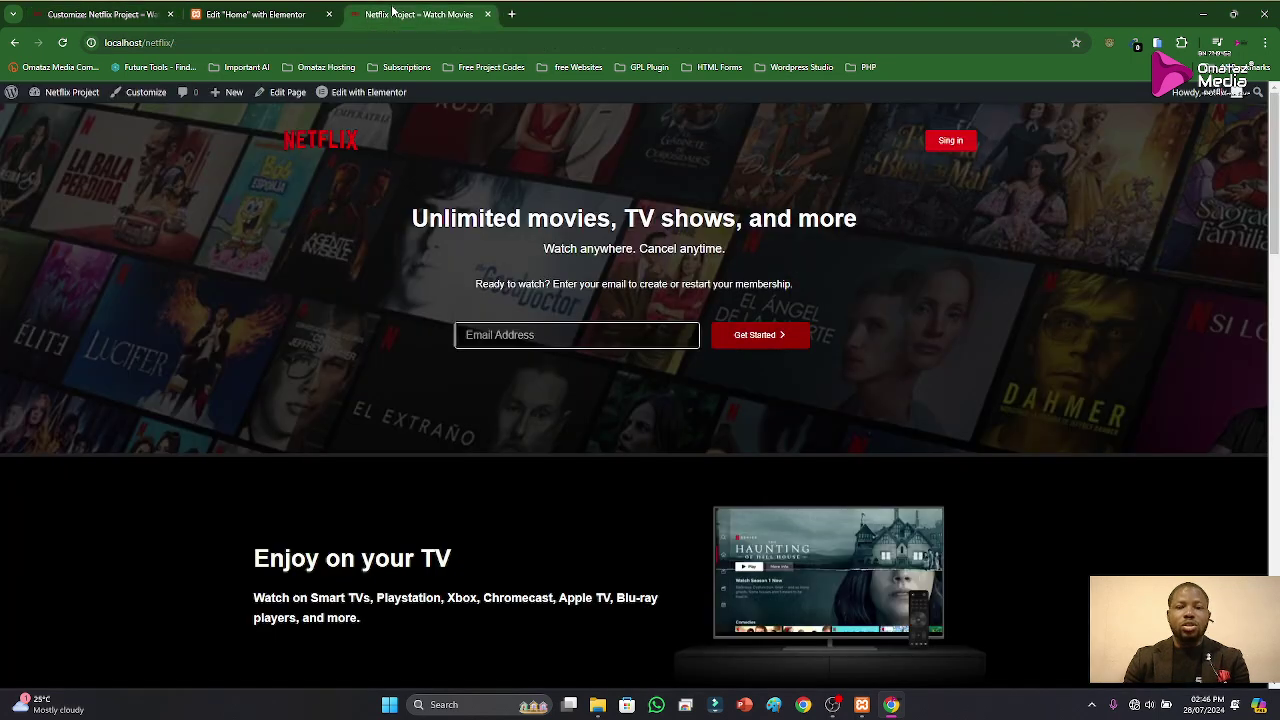
right_click(393, 12)
left_click(276, 16)
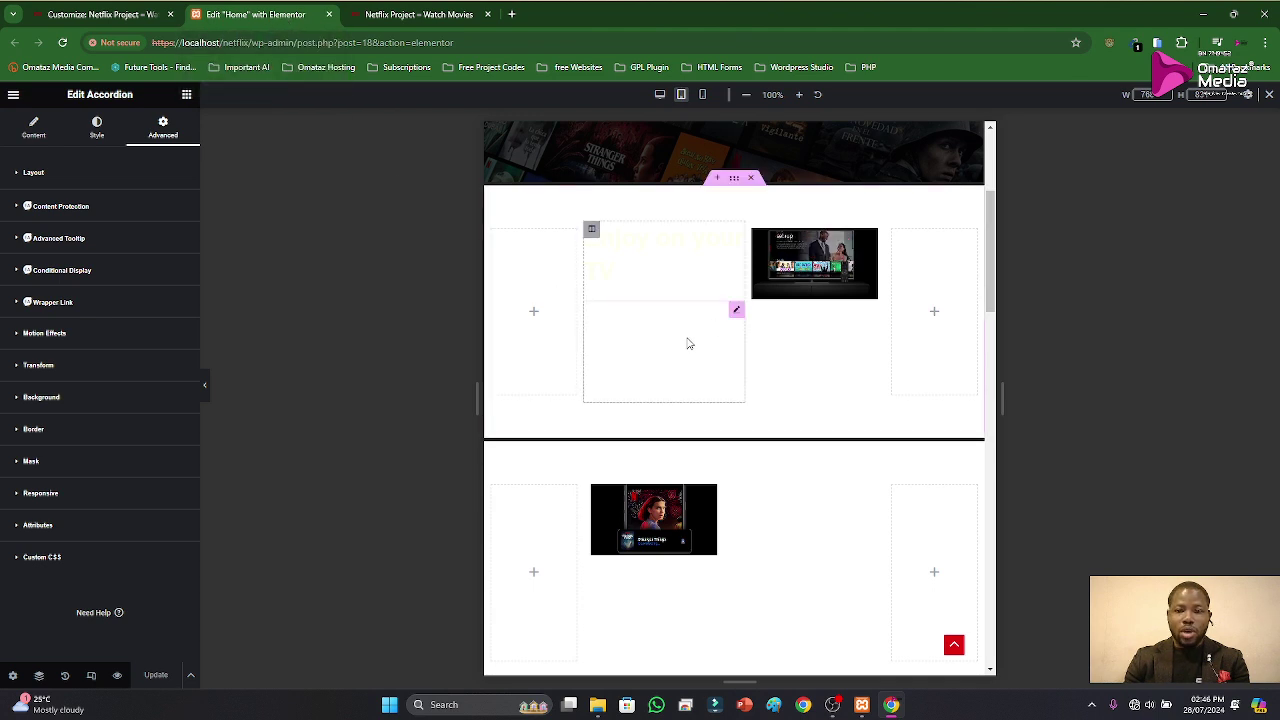
right_click(293, 16)
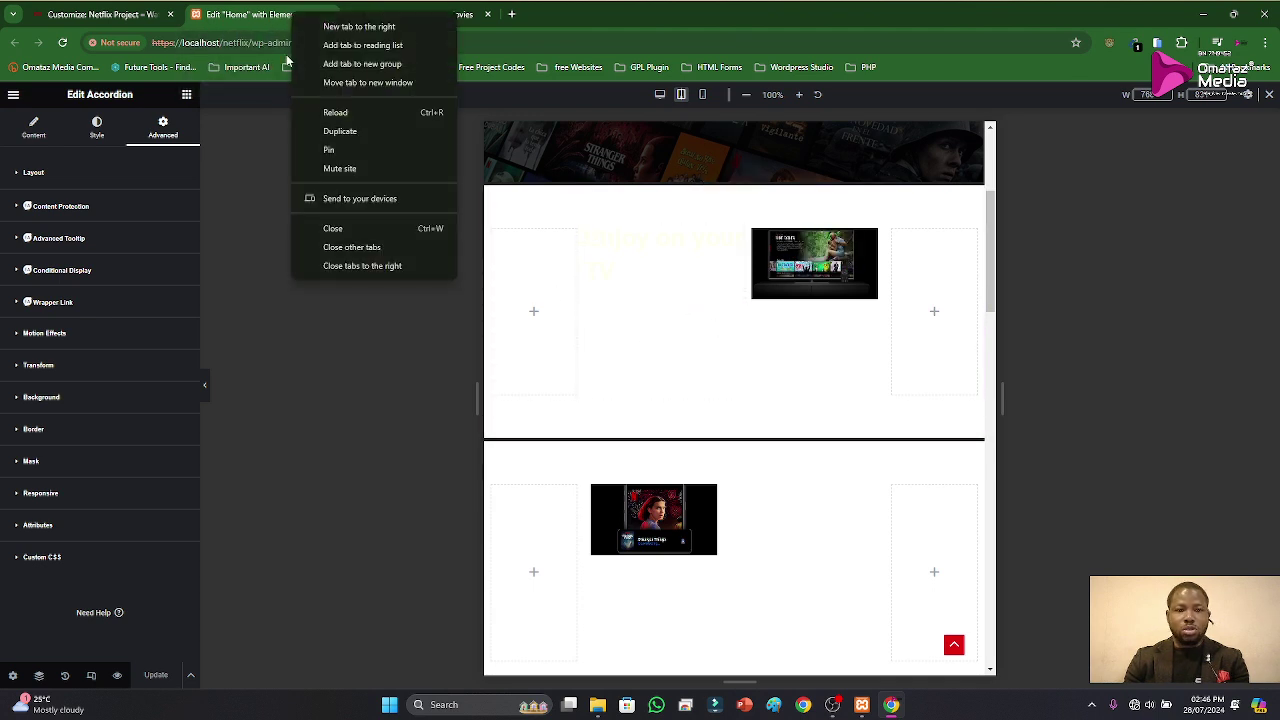
left_click(318, 109)
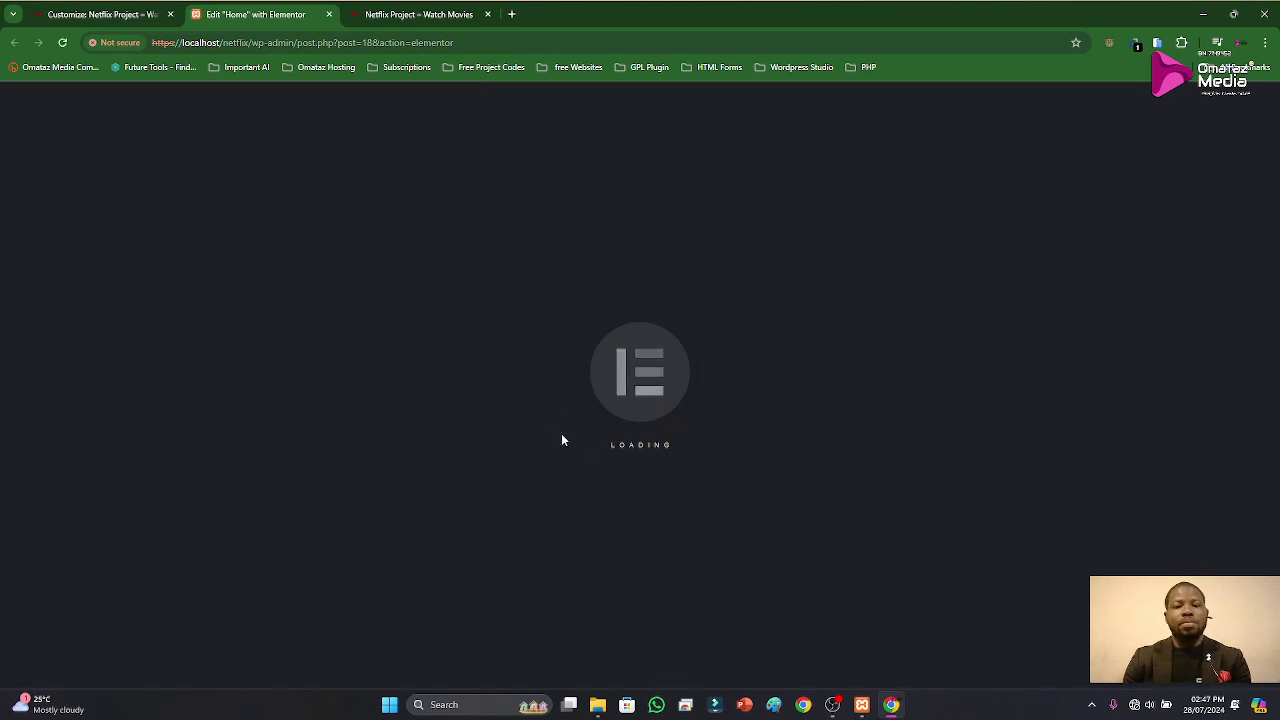
Step: Review the live homepage's hero and the Enjoy on your TV section
left_click(414, 19)
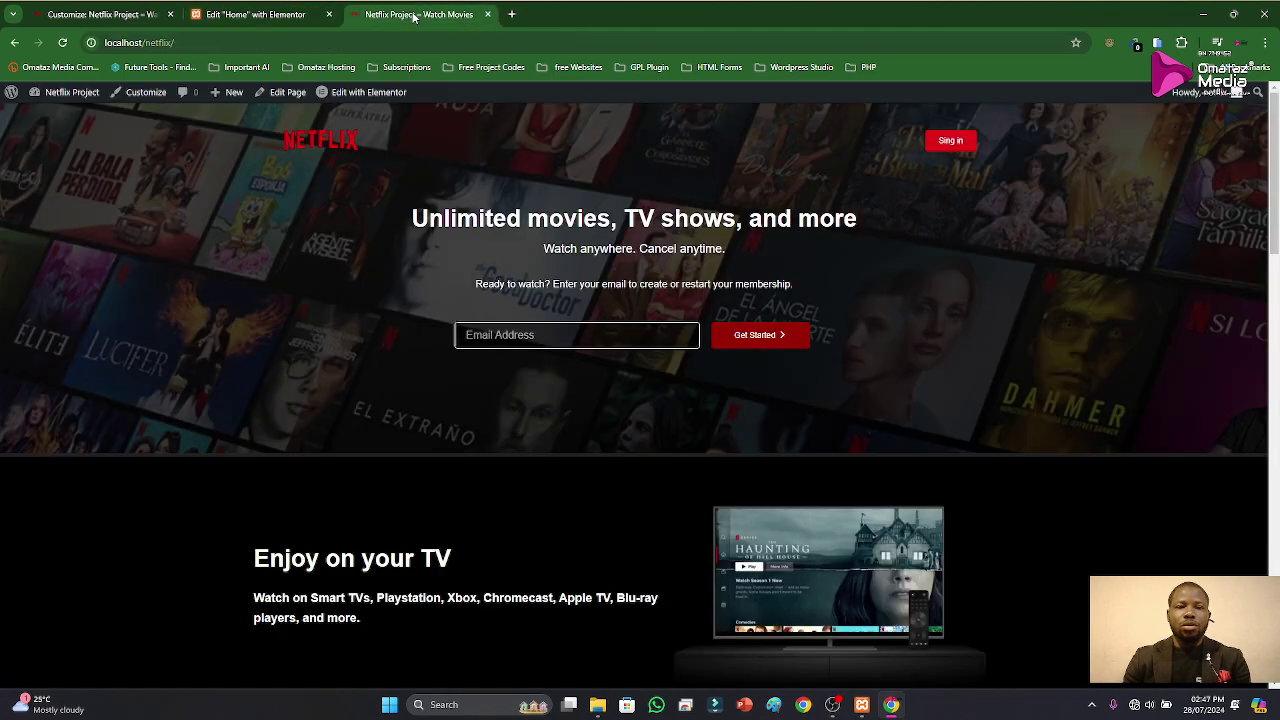
left_click(275, 20)
left_click(400, 20)
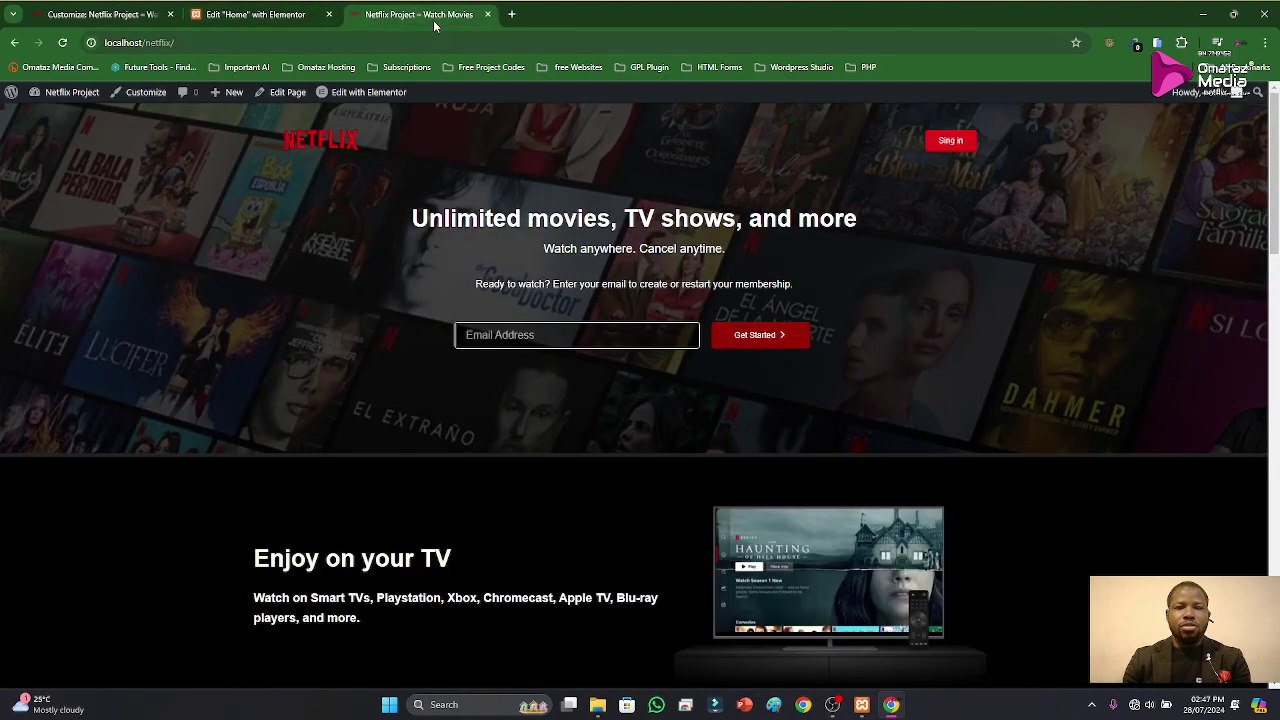
scroll(694, 385, "down", 3)
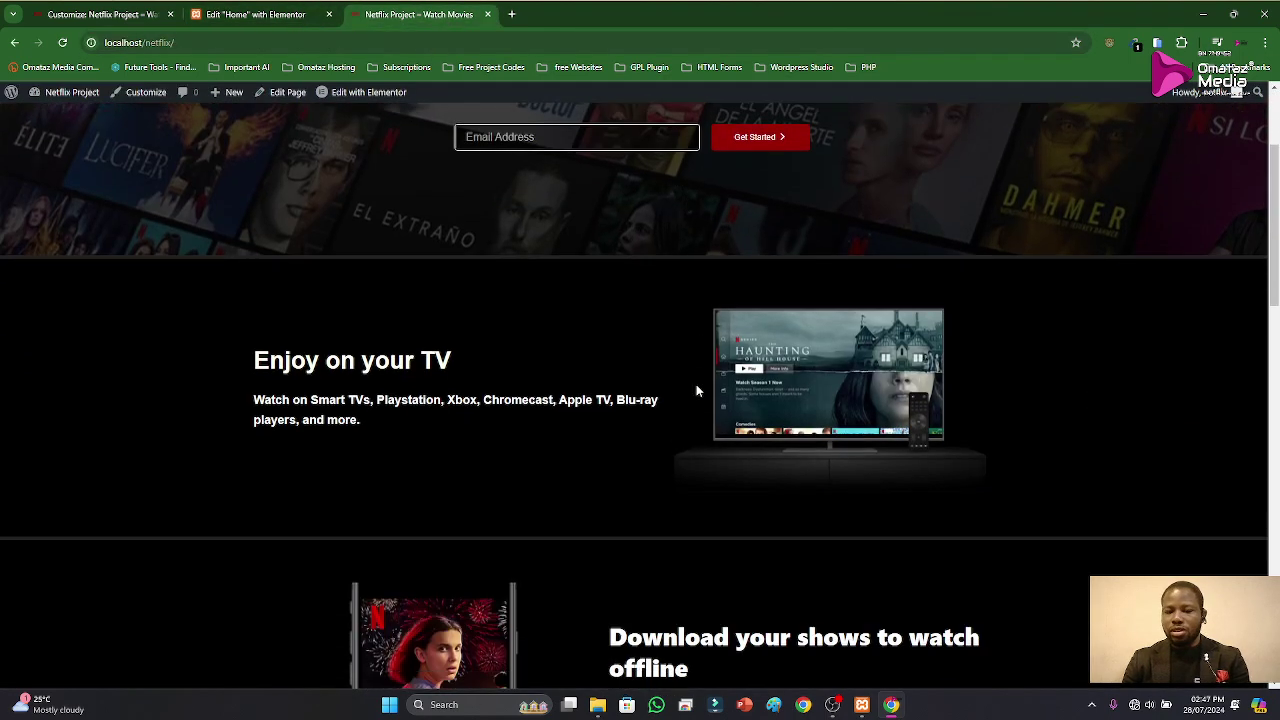
scroll(692, 378, "up", 2)
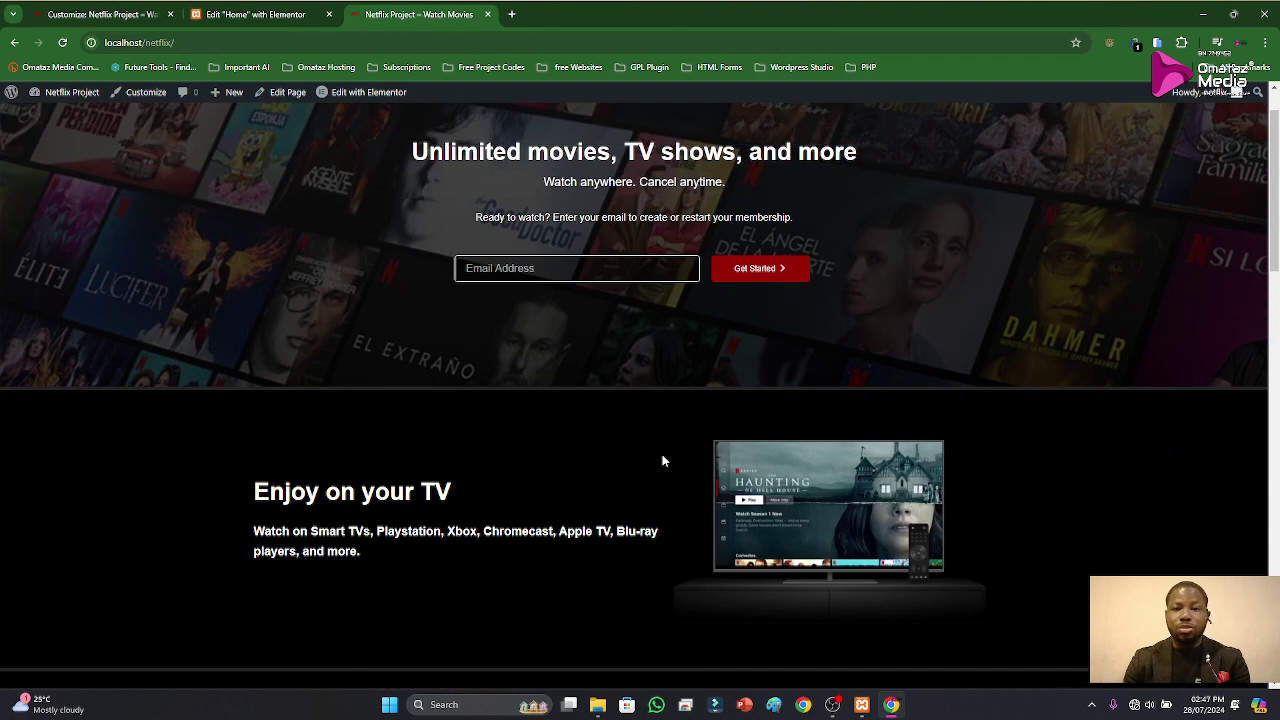
Step: Request netflix.com in a new browser tab and turn on the computer's Wi-Fi
left_click(511, 14)
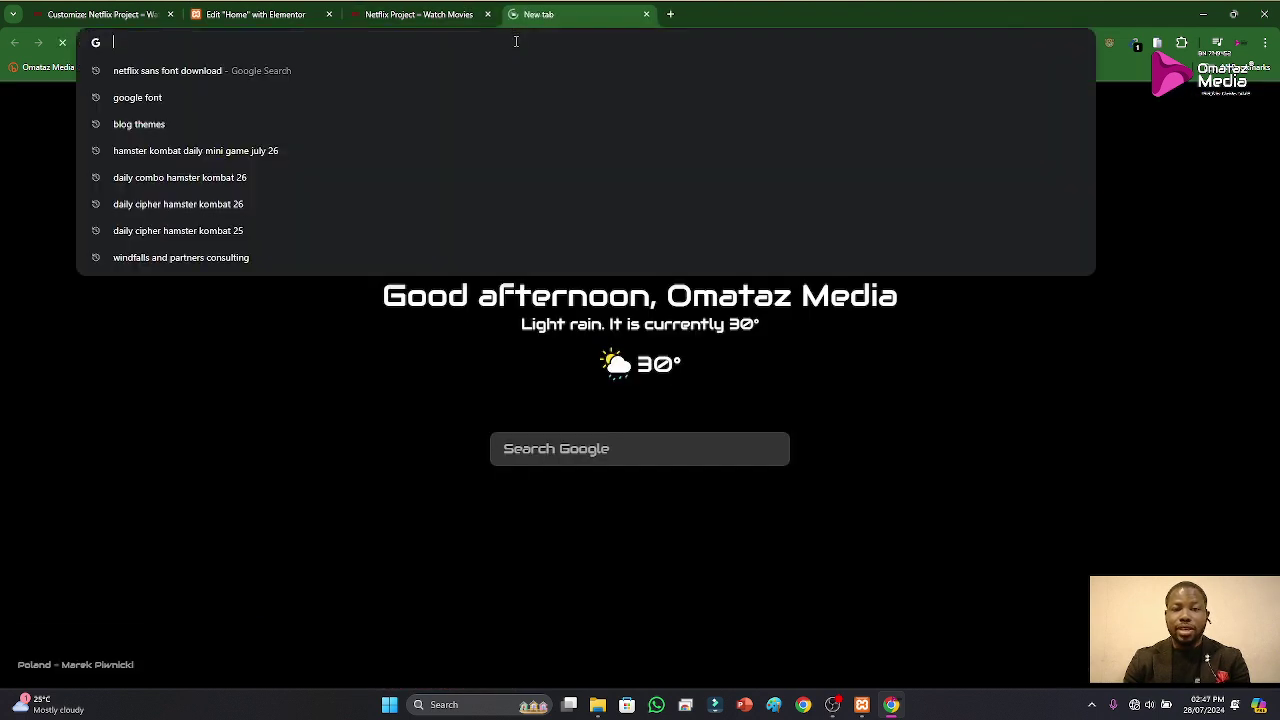
type("netf")
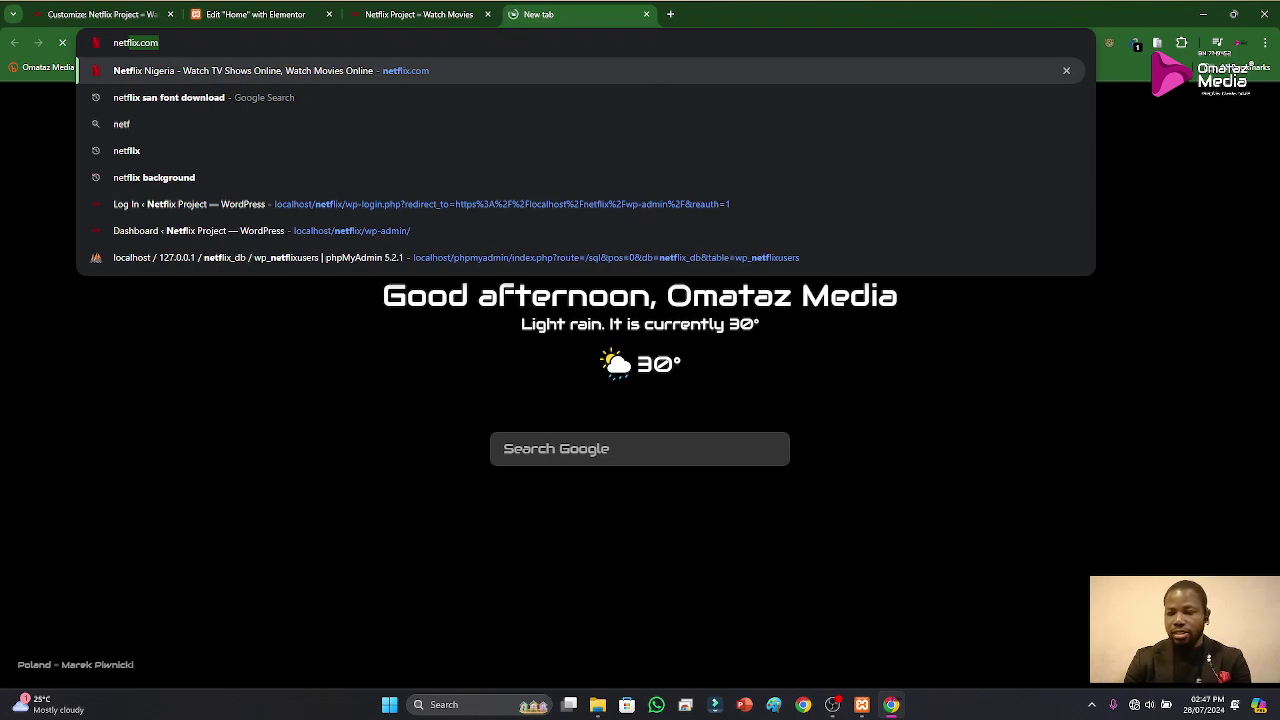
left_click(1131, 712)
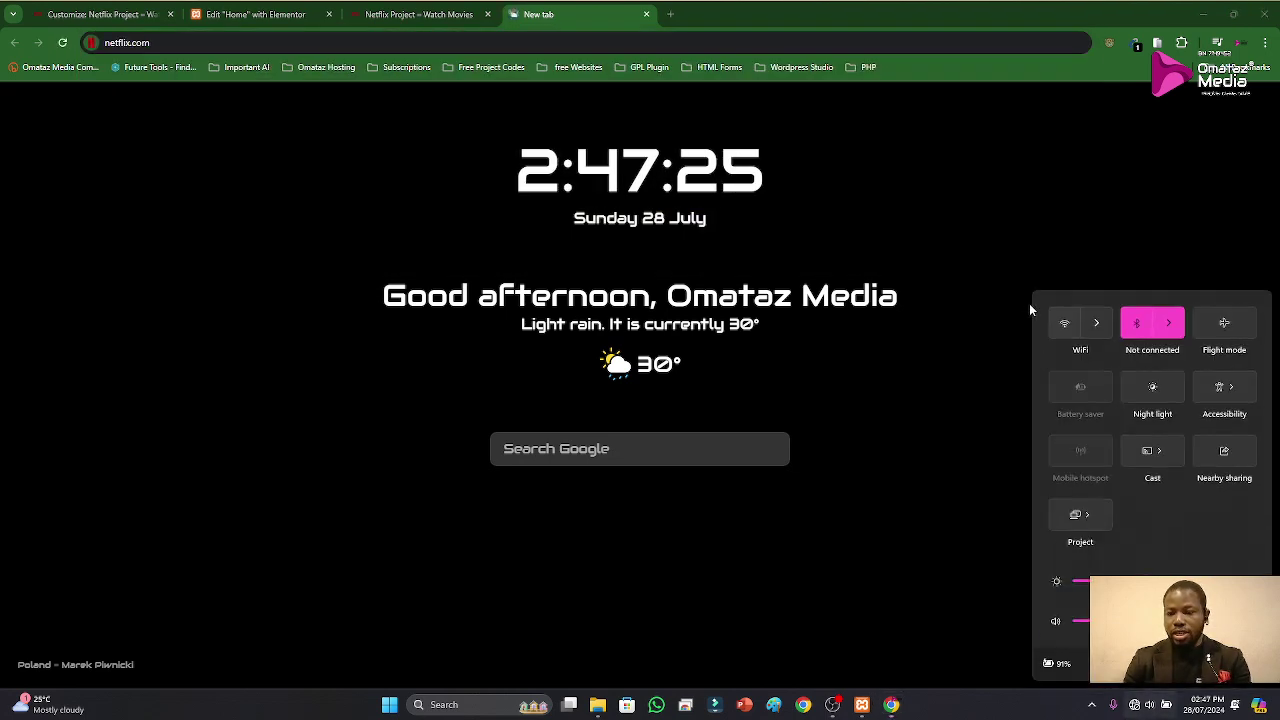
left_click(1064, 322)
left_click(936, 186)
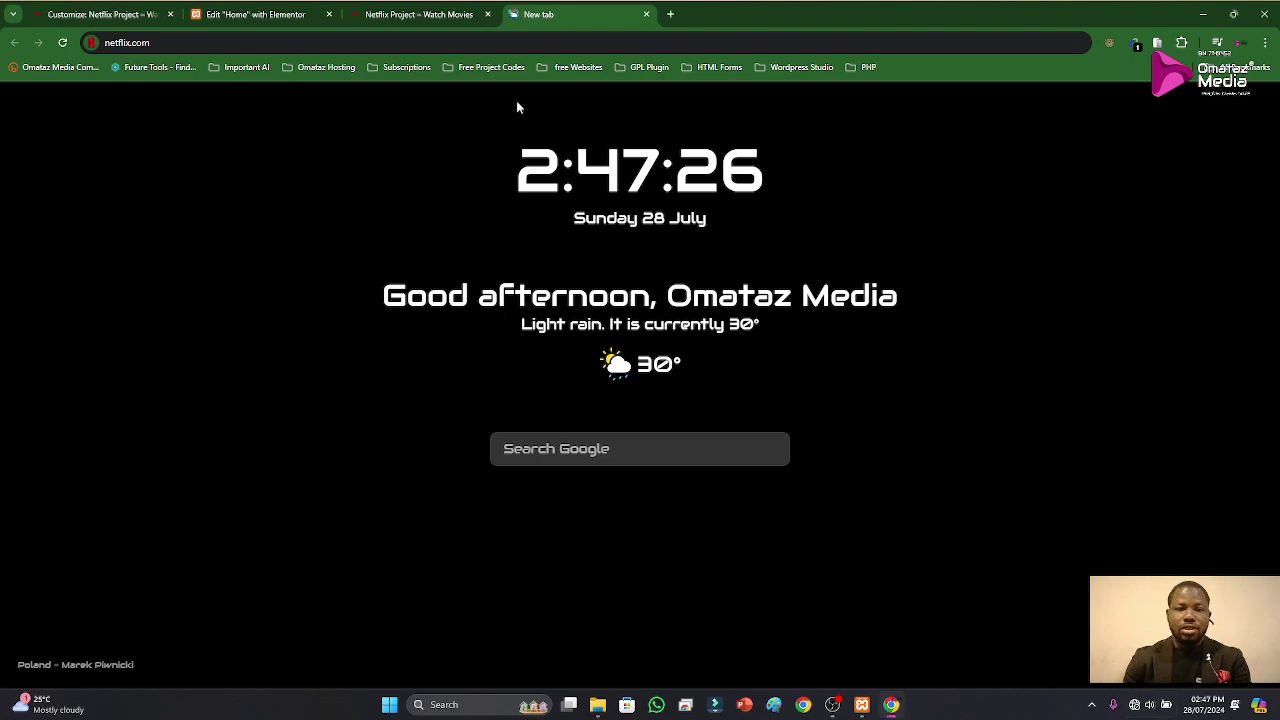
left_click(420, 40)
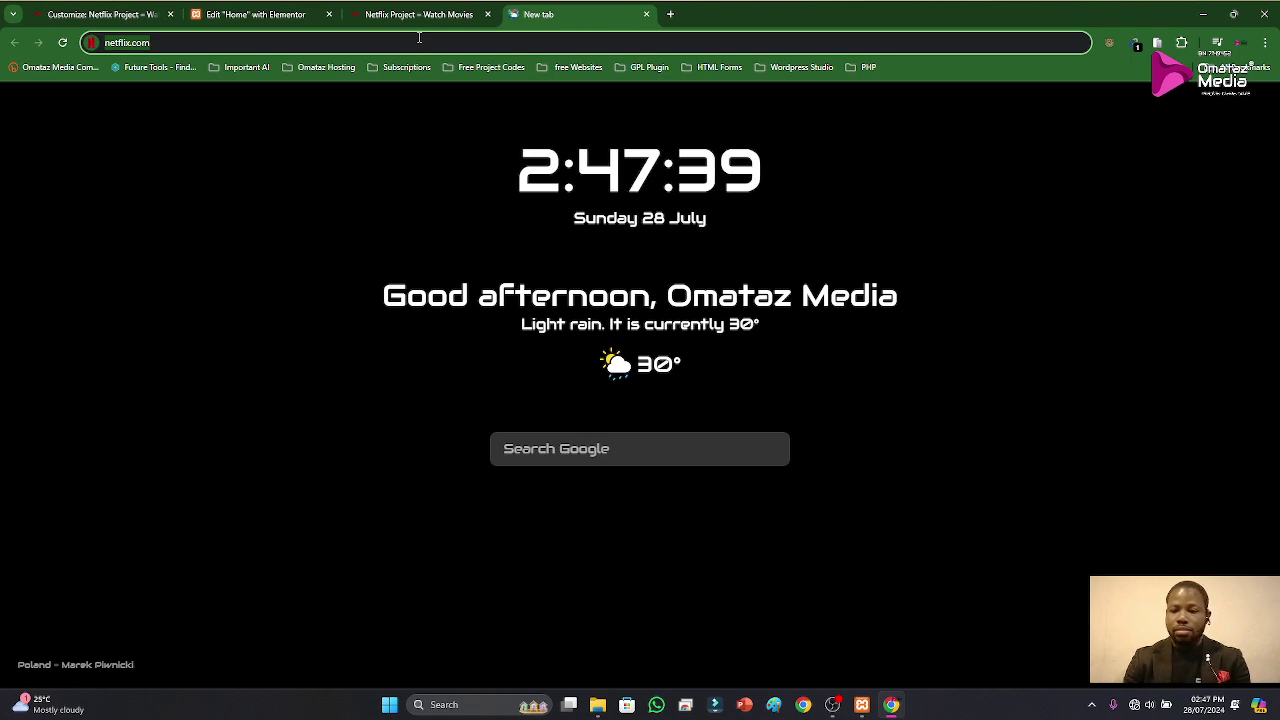
Step: Connect the computer to an available Wi-Fi network and return to the live Netflix Project homepage
left_click(1140, 705)
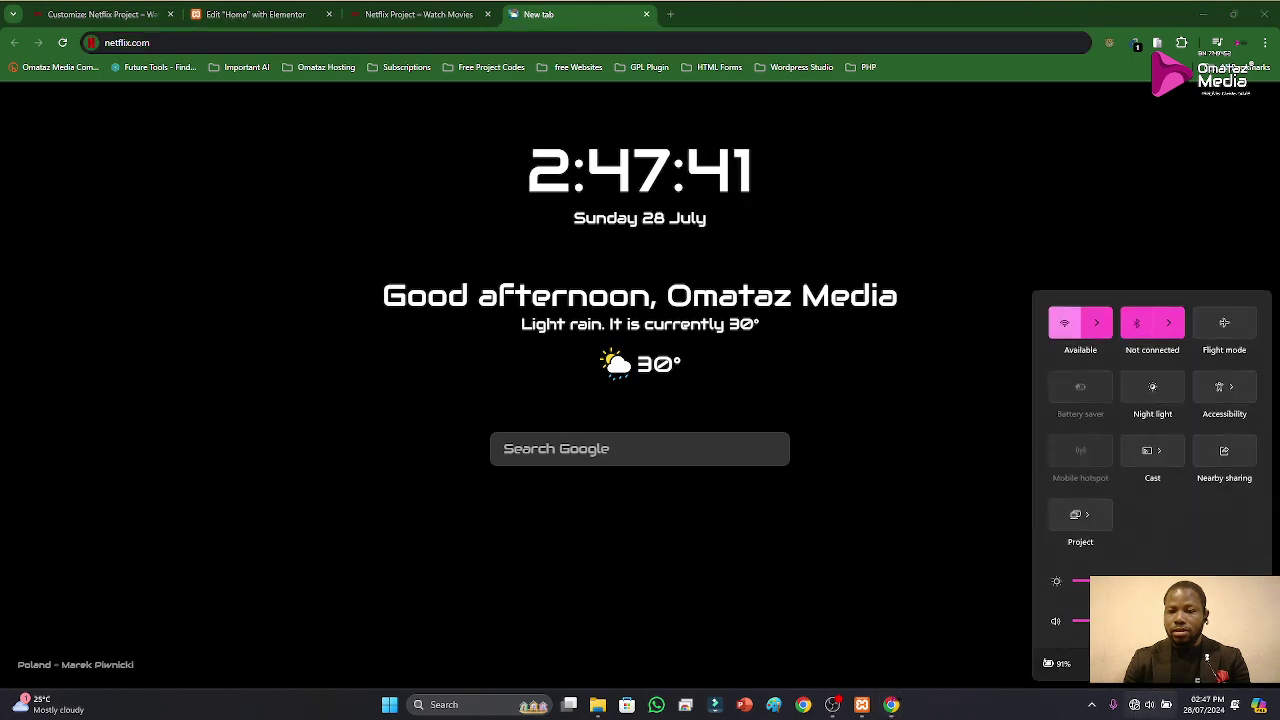
left_click(1096, 323)
left_click(1100, 341)
left_click(1205, 401)
left_click(937, 369)
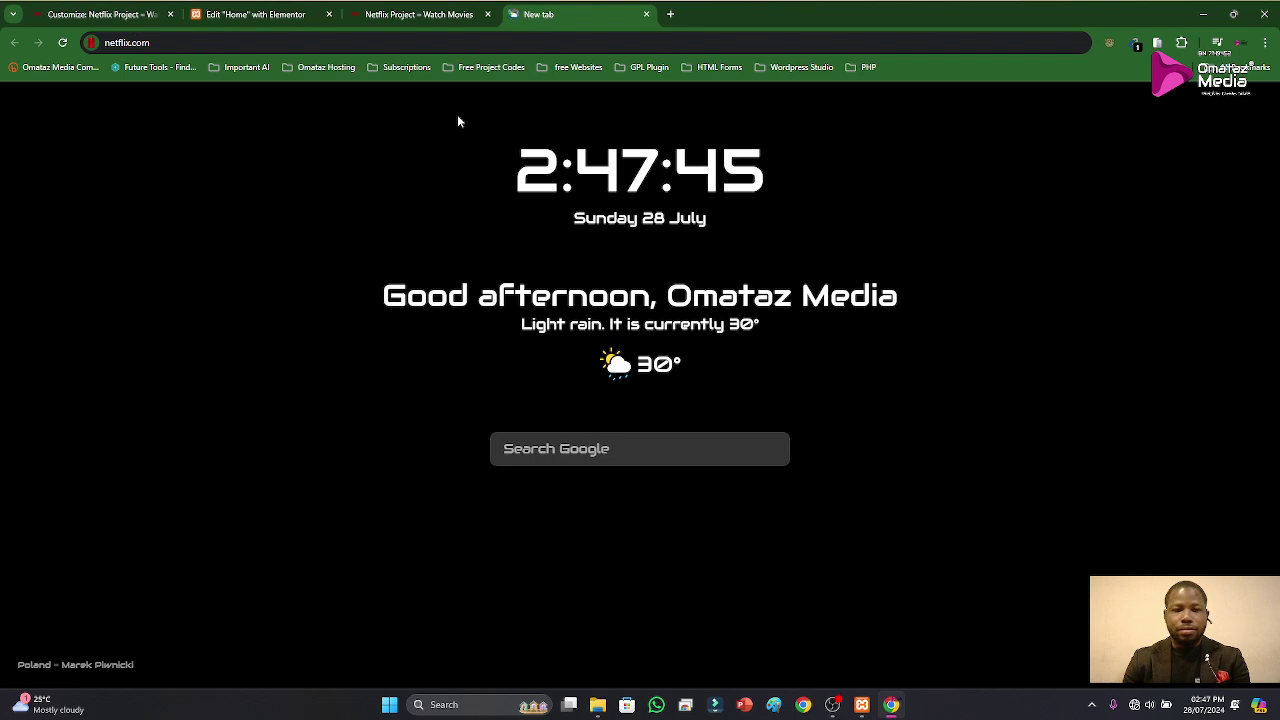
left_click(417, 14)
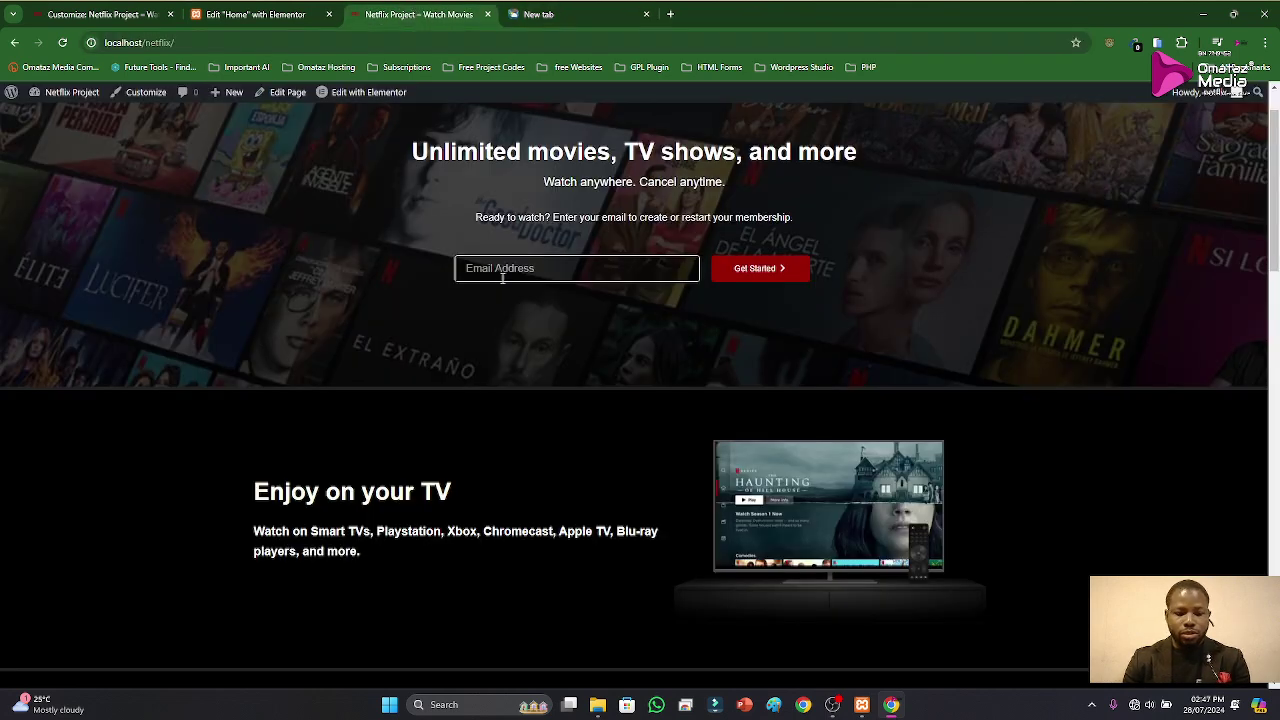
Step: Inspect the live homepage's elements with the developer tools, from the hero down to the Create profiles for kids section
key("ctrl+shift+c")
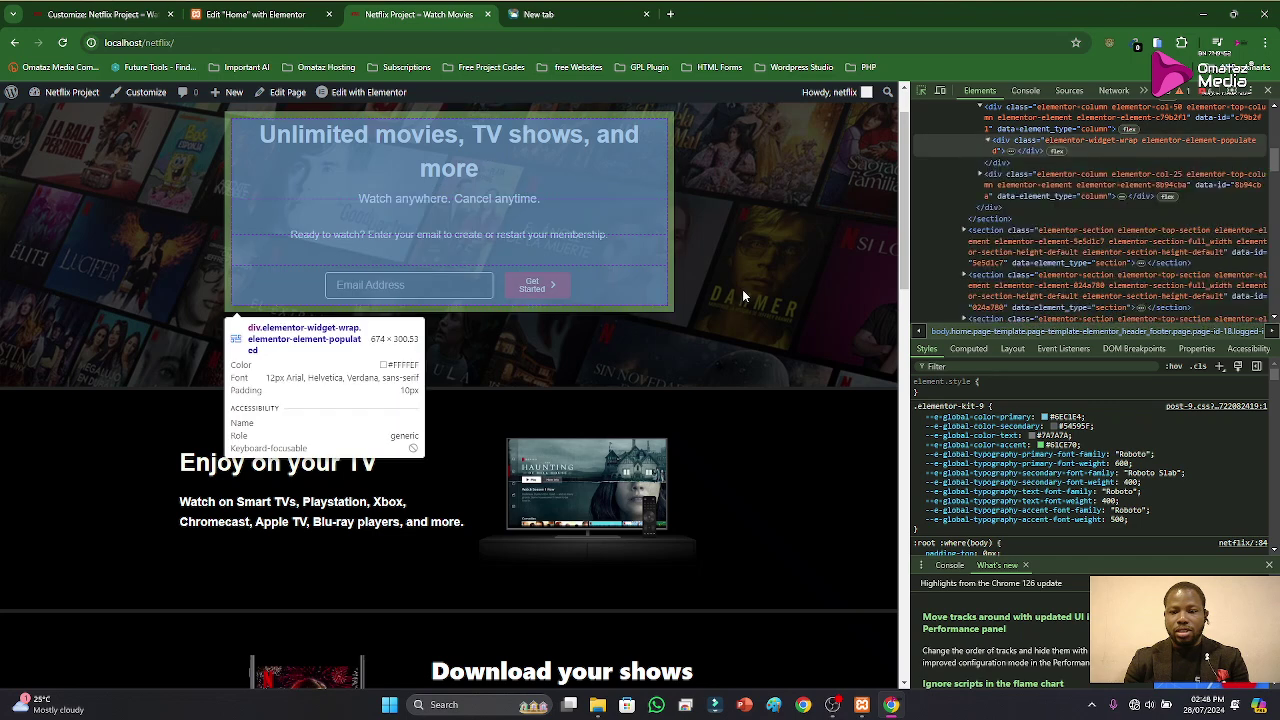
scroll(1040, 450, "down", 5)
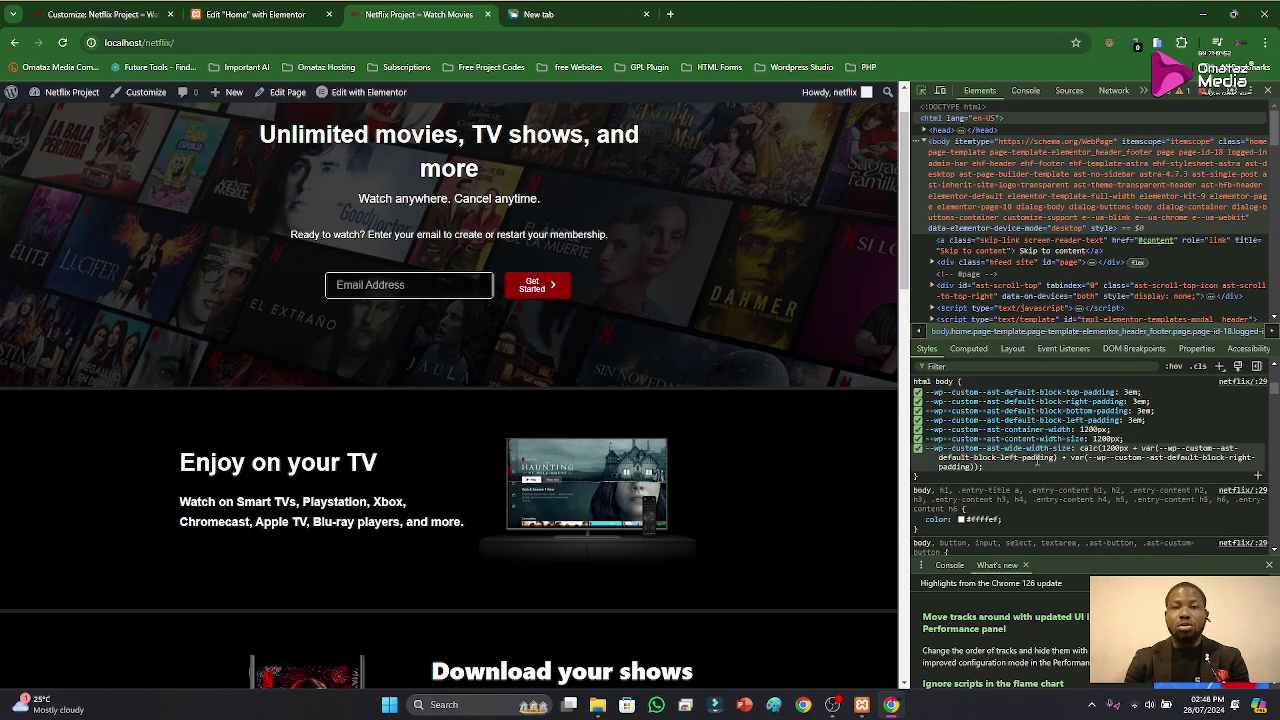
scroll(1034, 459, "down", 4)
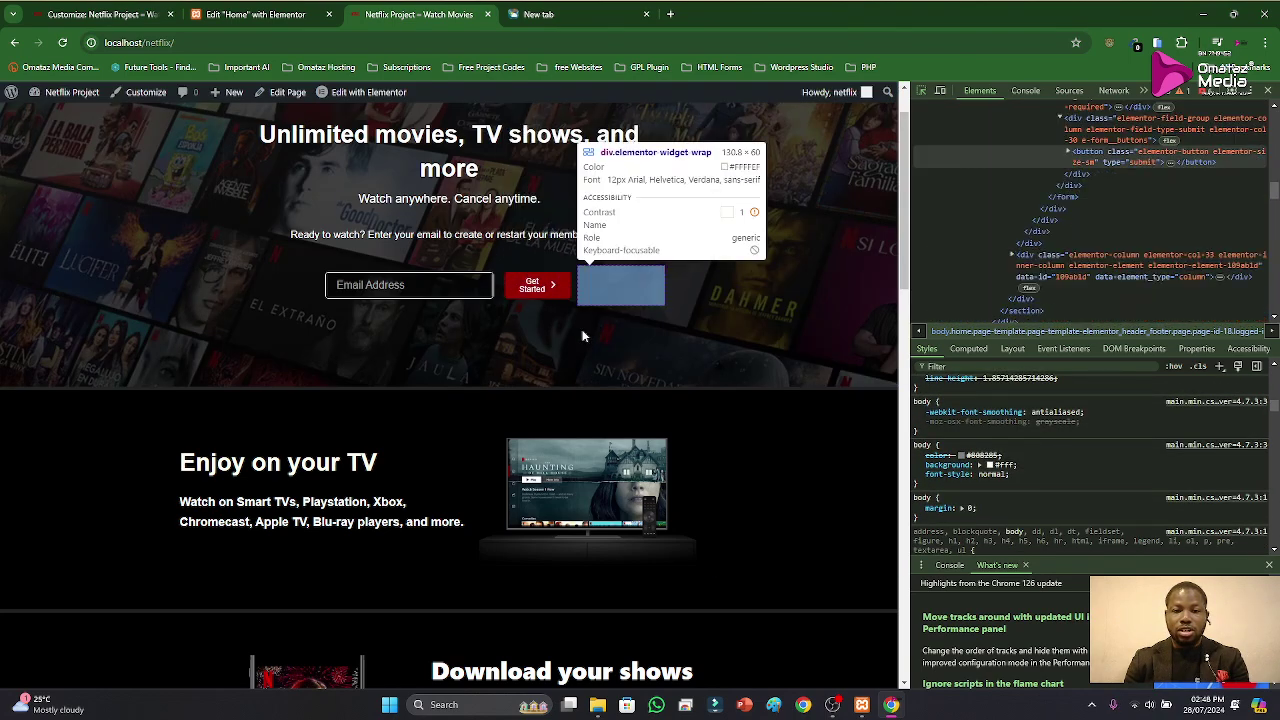
scroll(480, 400, "down", 3)
scroll(423, 457, "down", 5)
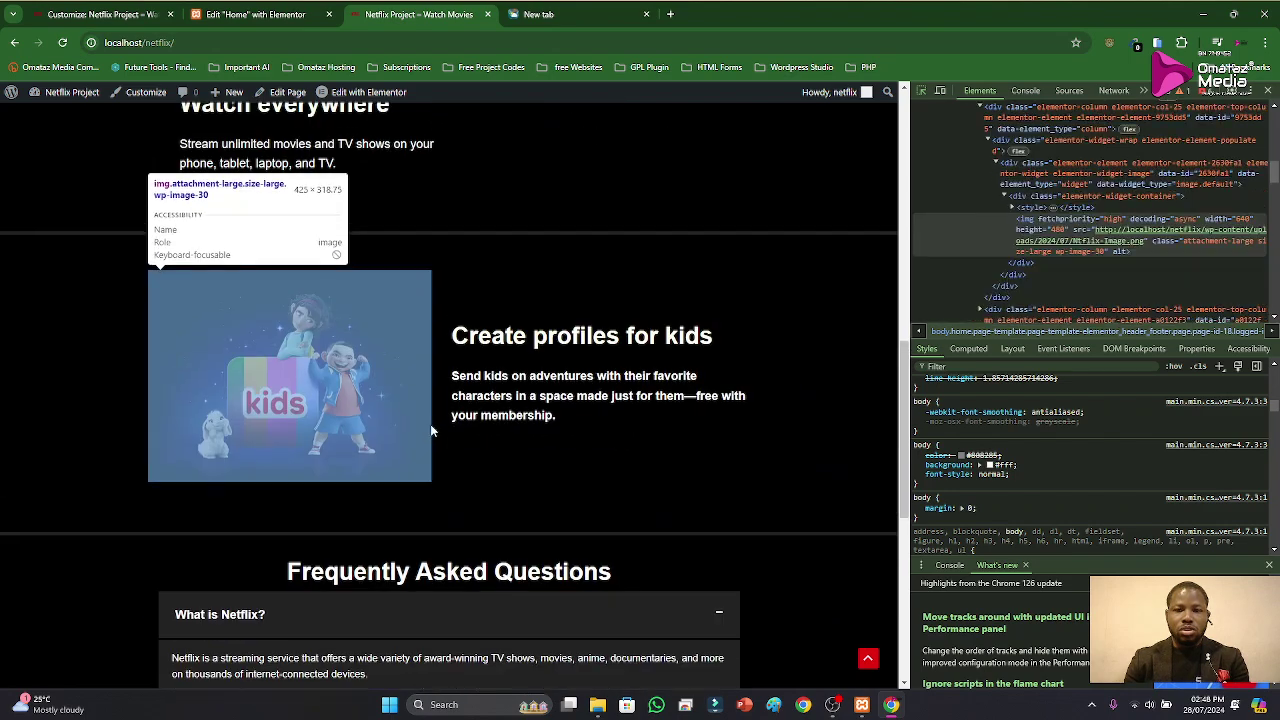
scroll(351, 429, "up", 8)
Step: Emulate a 400 px wide responsive mobile screen and review the live homepage from the hero to the Frequently Asked Questions
left_click(922, 90)
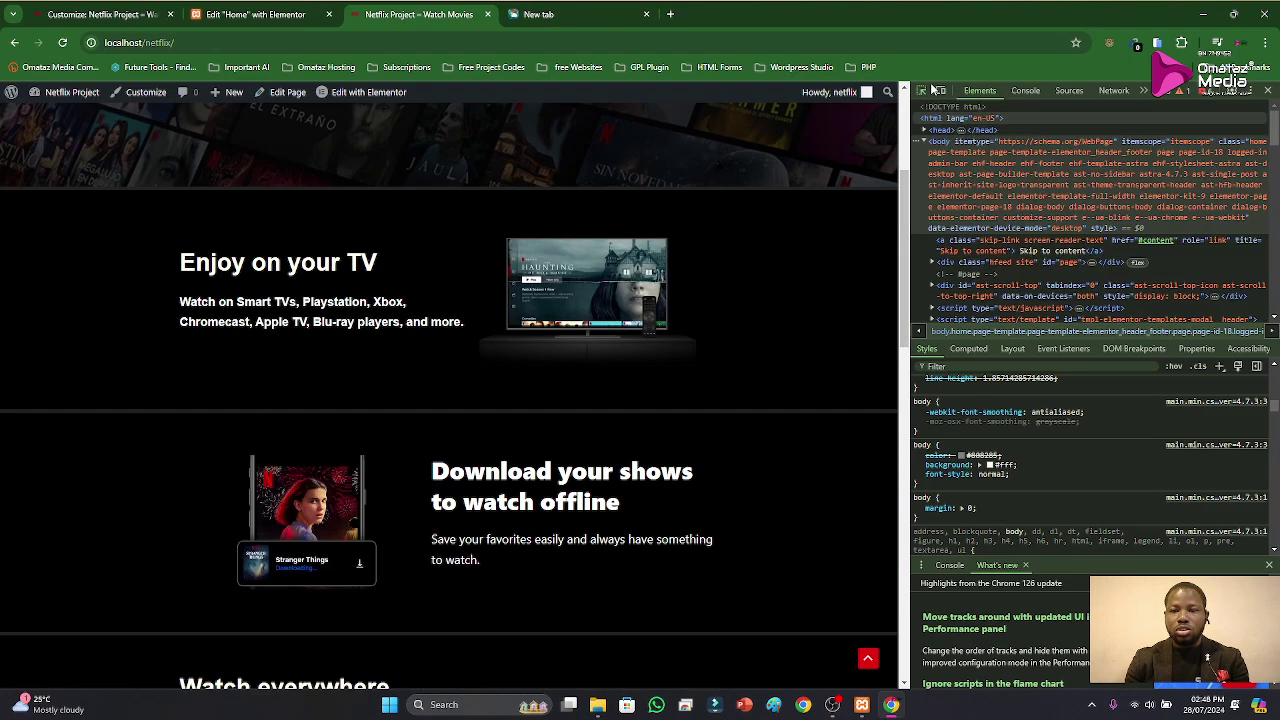
left_click(941, 90)
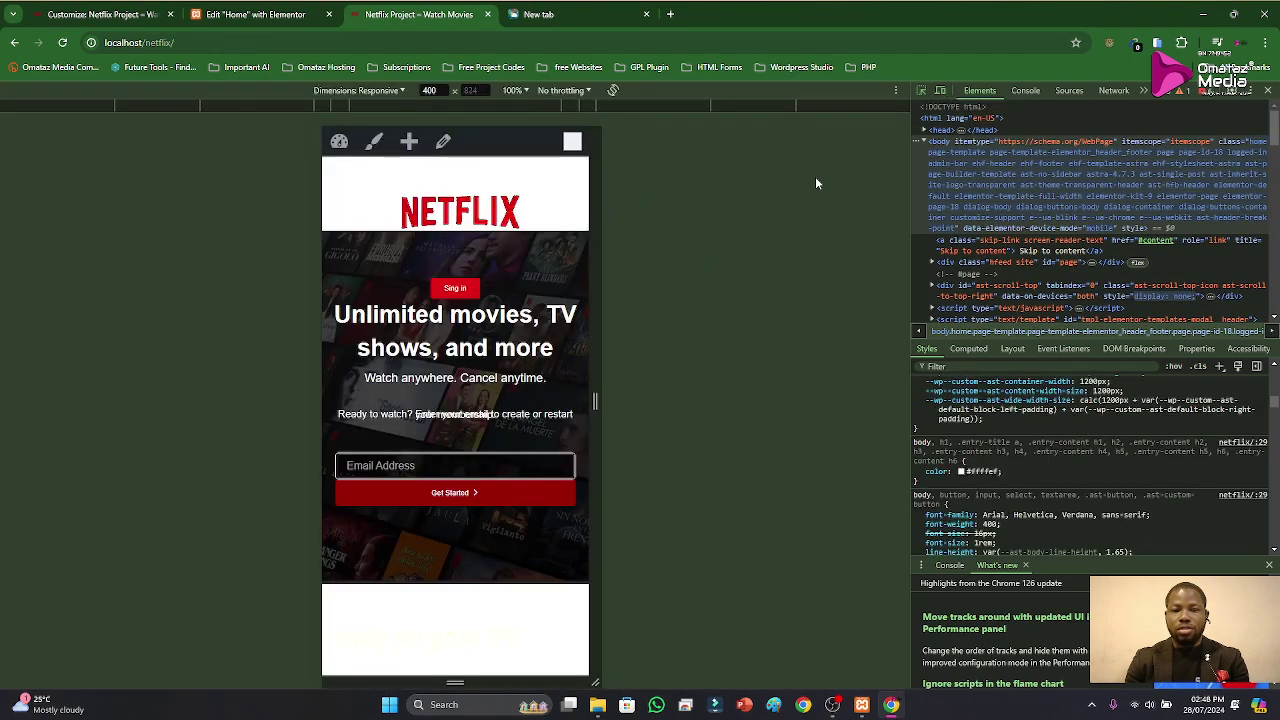
scroll(438, 357, "down", 3)
scroll(446, 352, "up", 3)
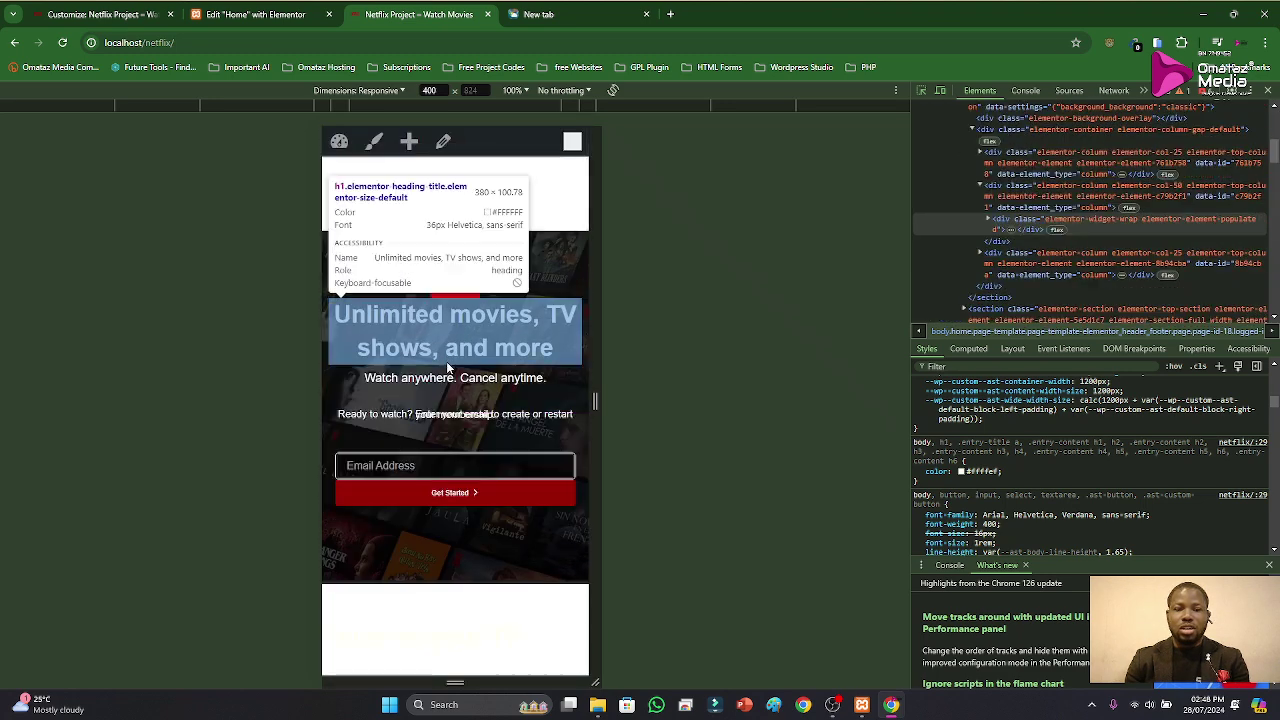
scroll(520, 430, "down", 10)
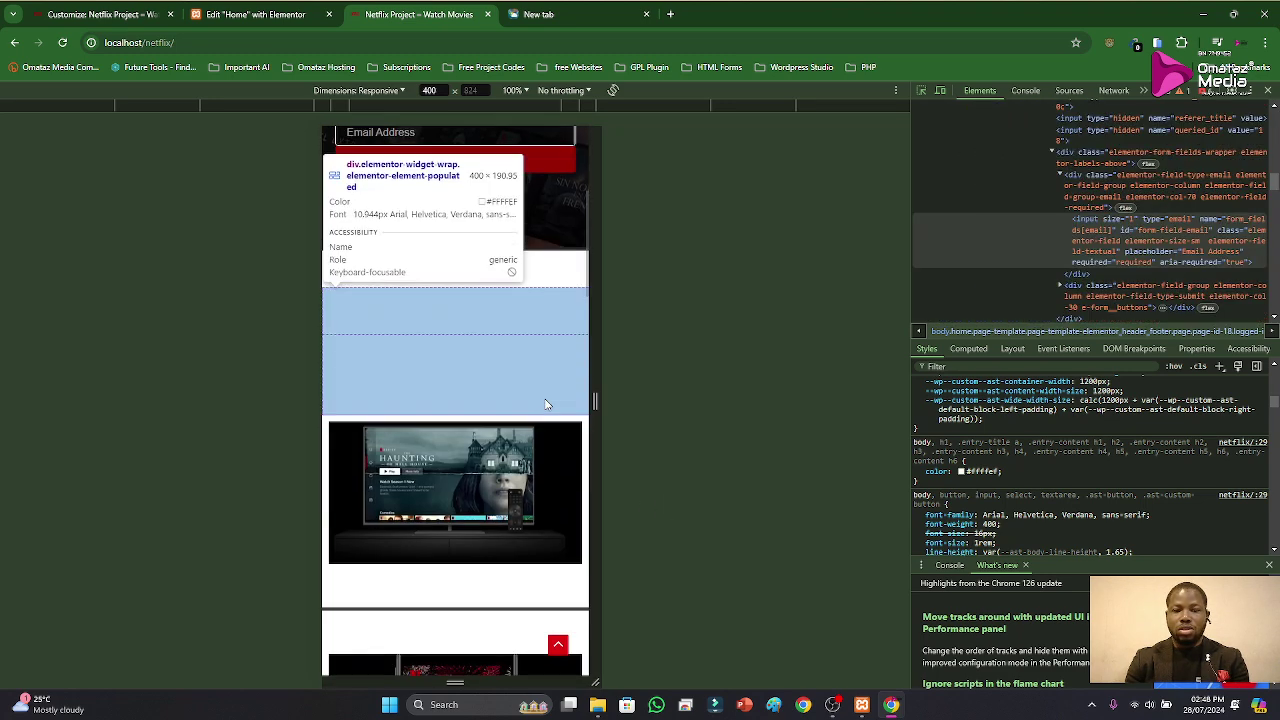
scroll(505, 423, "down", 10)
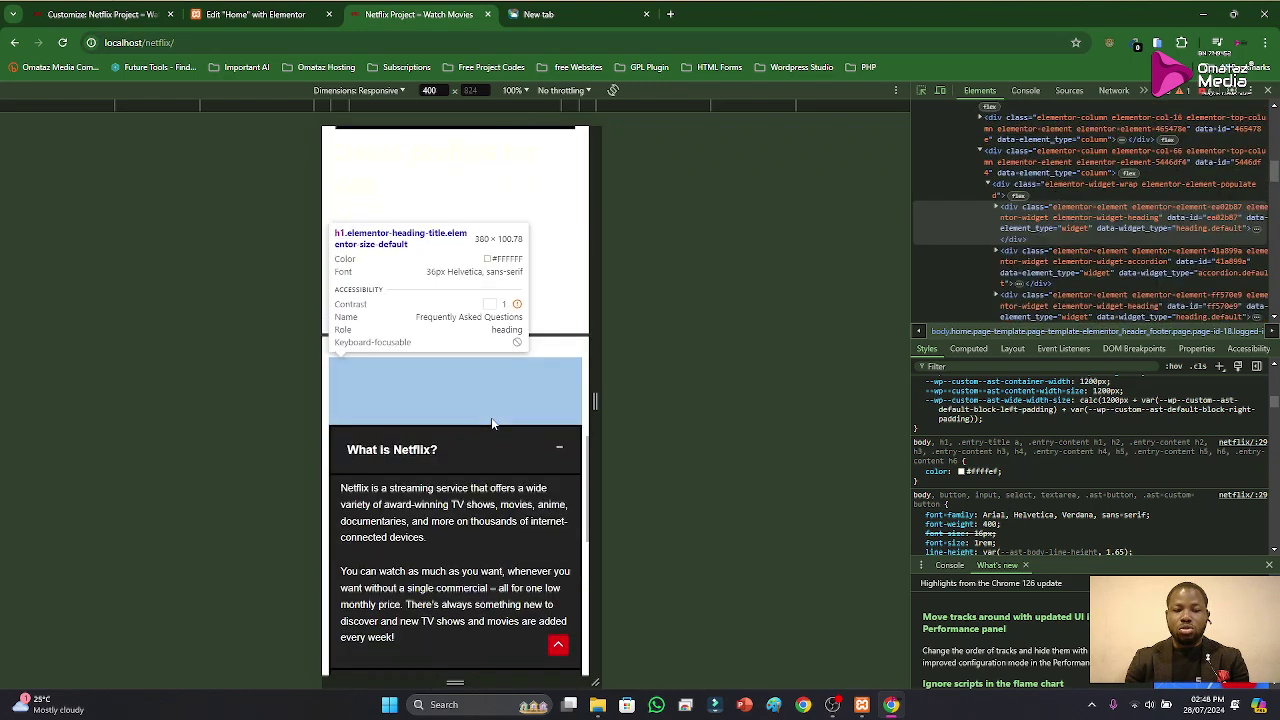
Step: Check the site's tablet preview in the Customizer's Colors settings and return to the live homepage
left_click(119, 15)
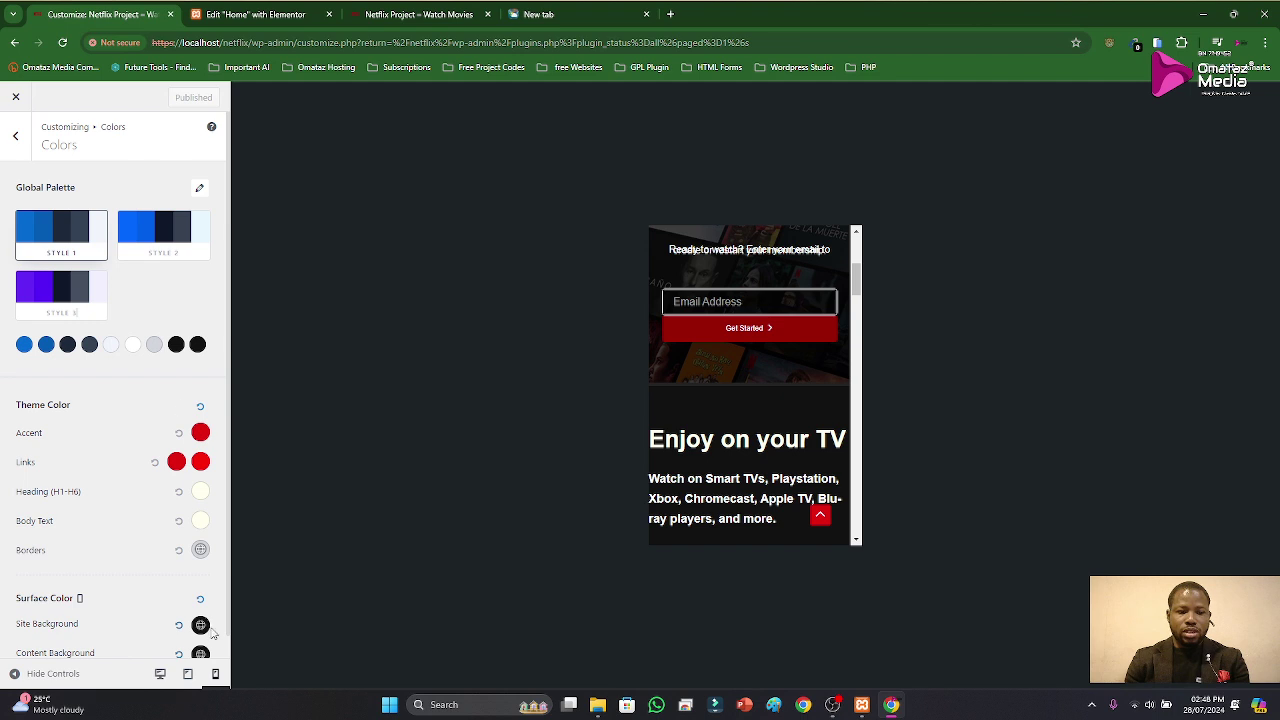
left_click(188, 676)
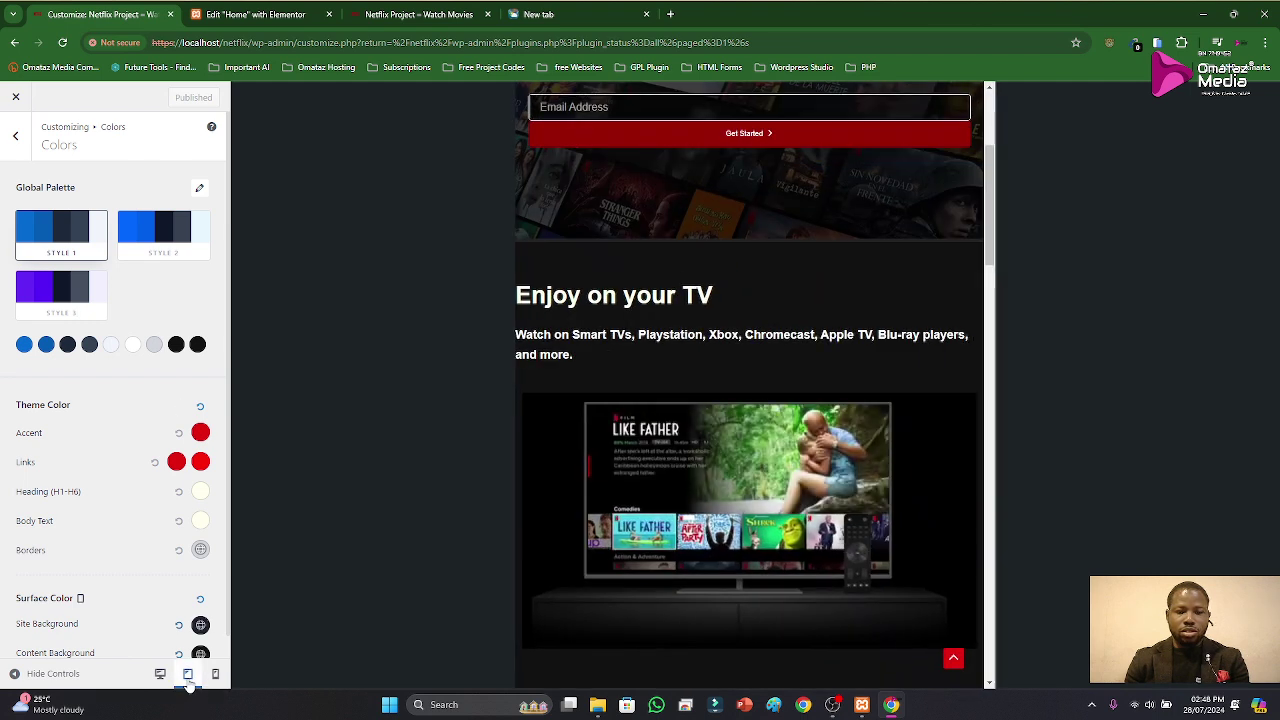
left_click(430, 14)
Step: Load netflix.com in the waiting browser tab
left_click(549, 14)
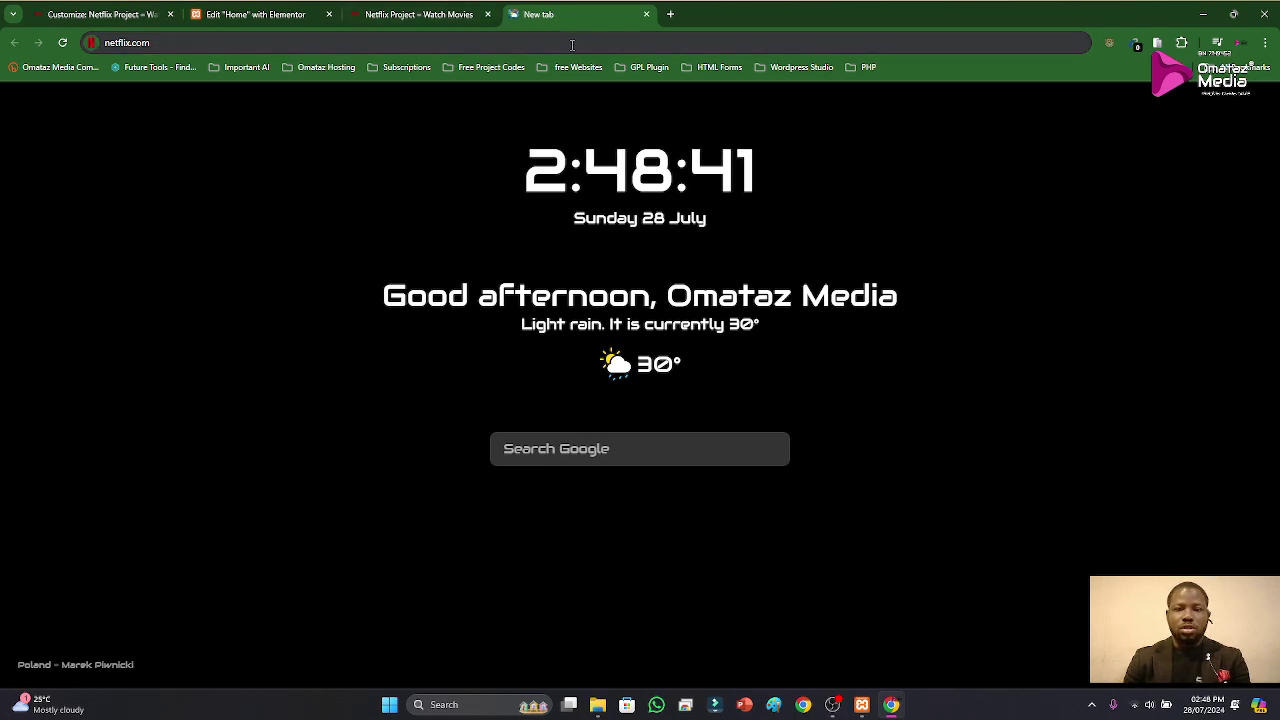
left_click(572, 44)
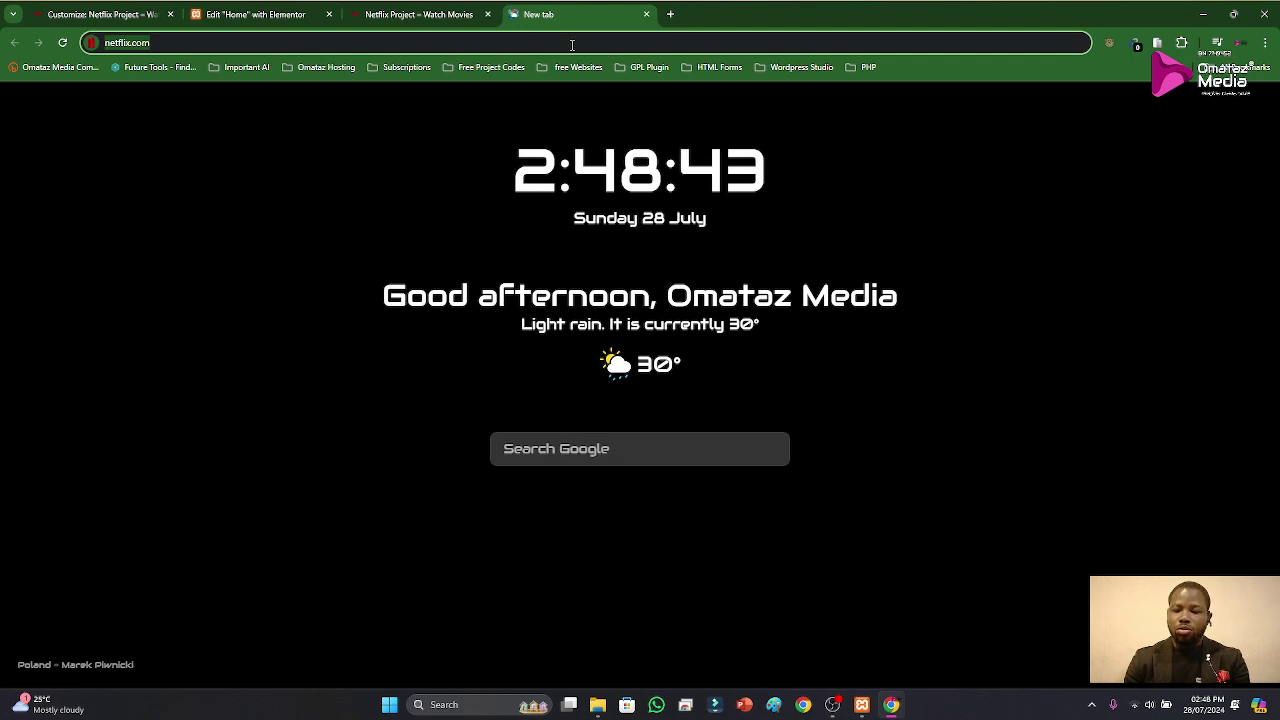
key("Return")
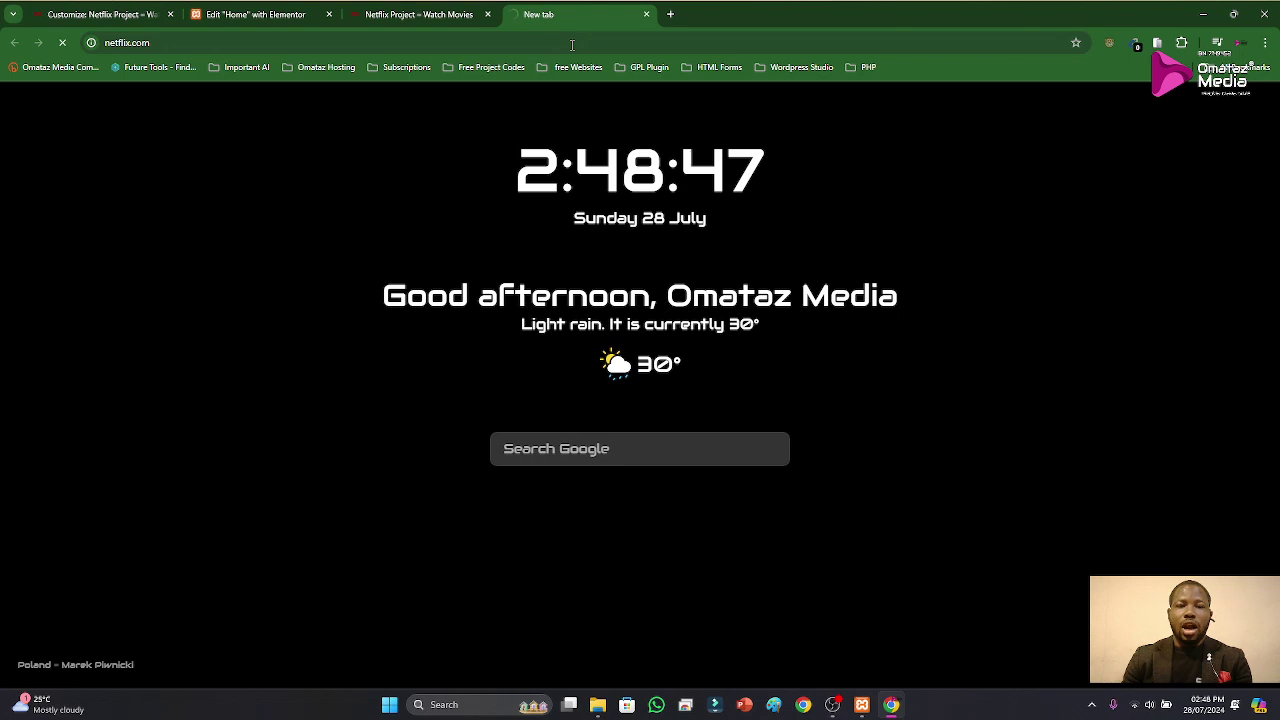
Step: Preview the live homepage on emulated iPhone 12 Pro and Samsung Galaxy S8+ screens
left_click(428, 14)
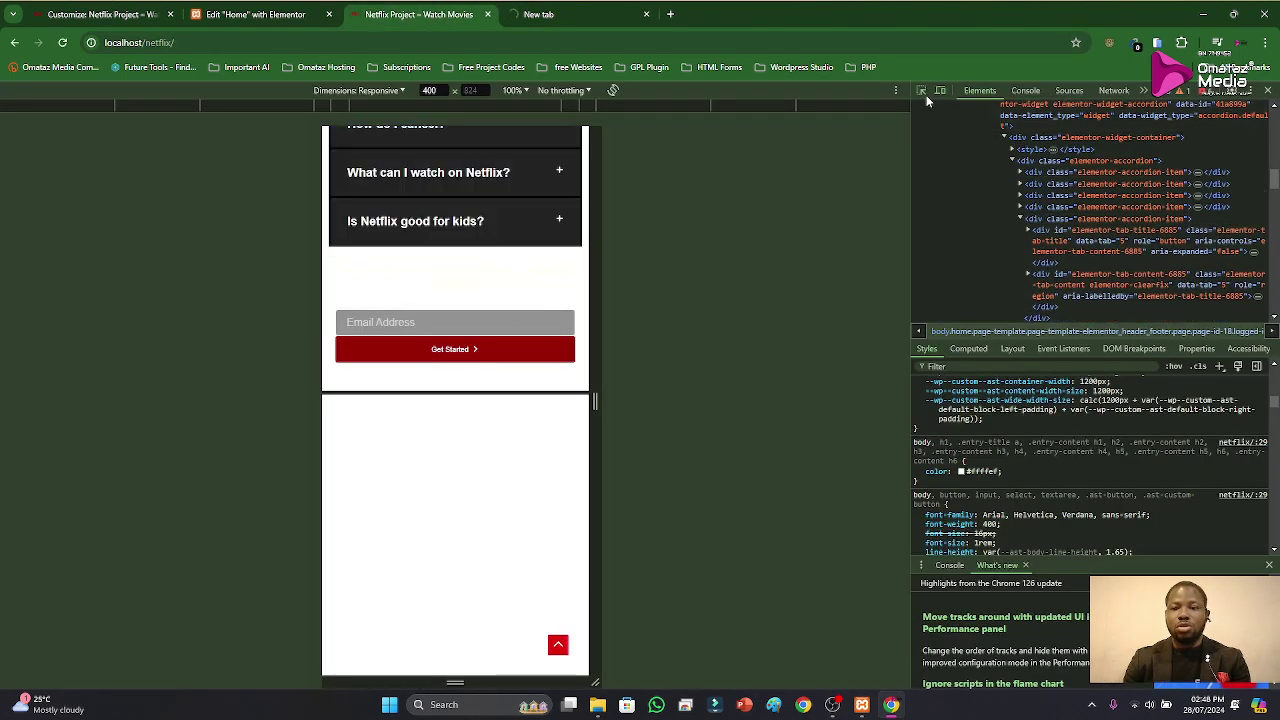
left_click(940, 92)
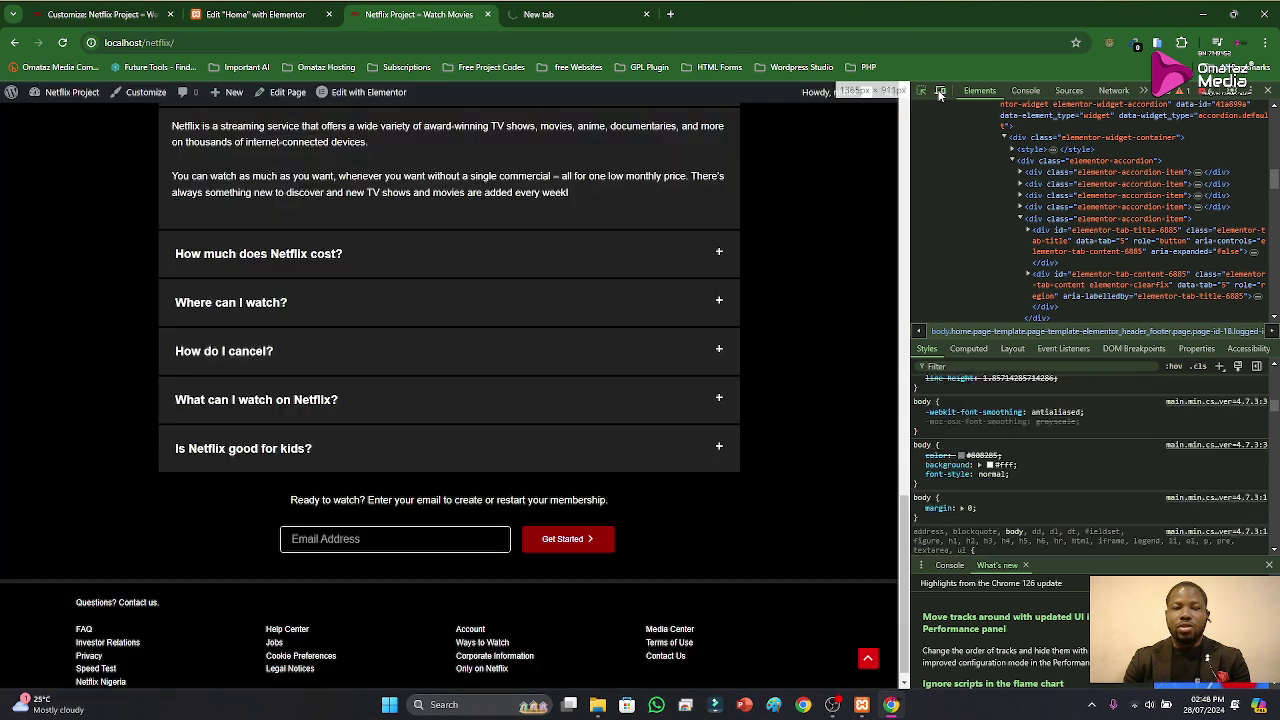
left_click(940, 92)
left_click(921, 90)
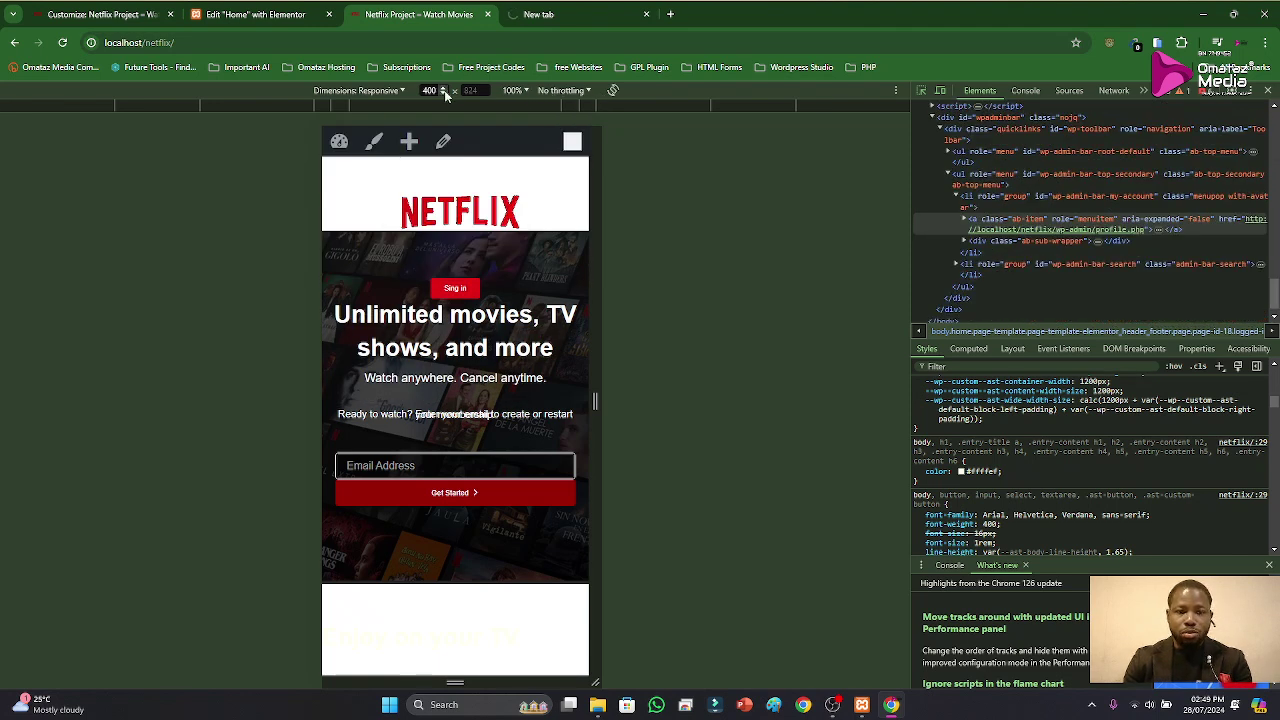
left_click(403, 91)
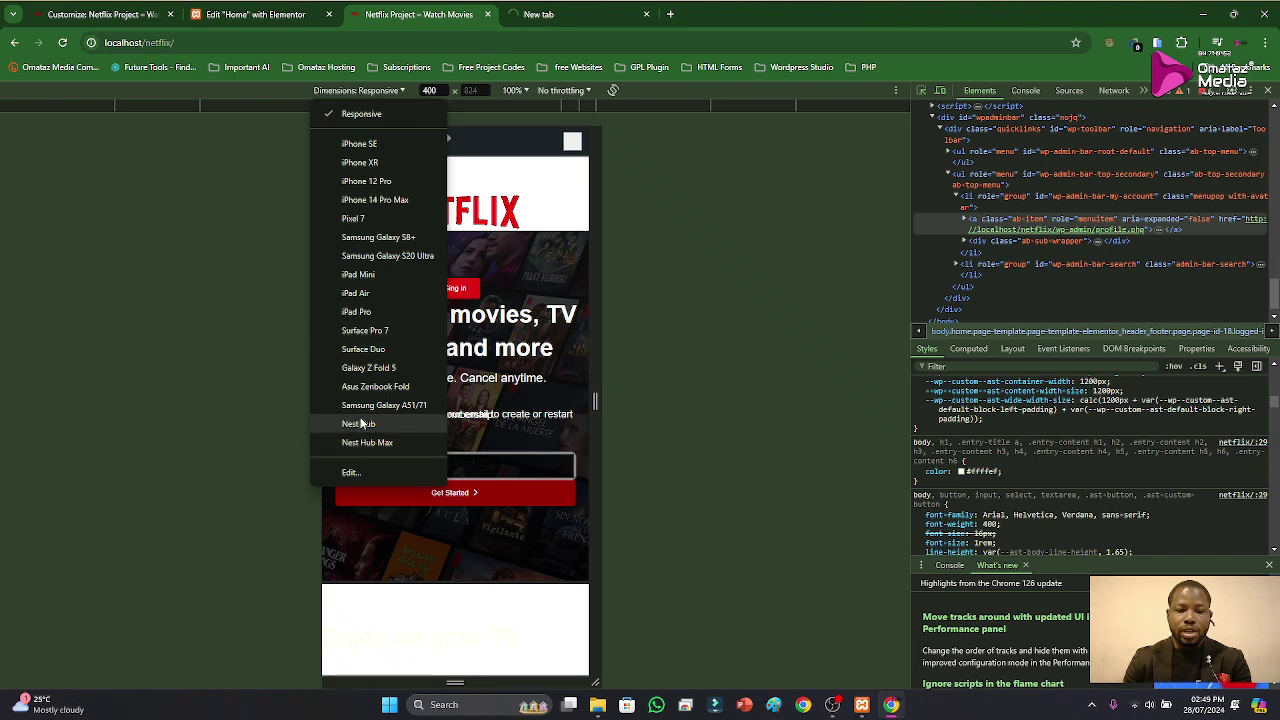
left_click(358, 189)
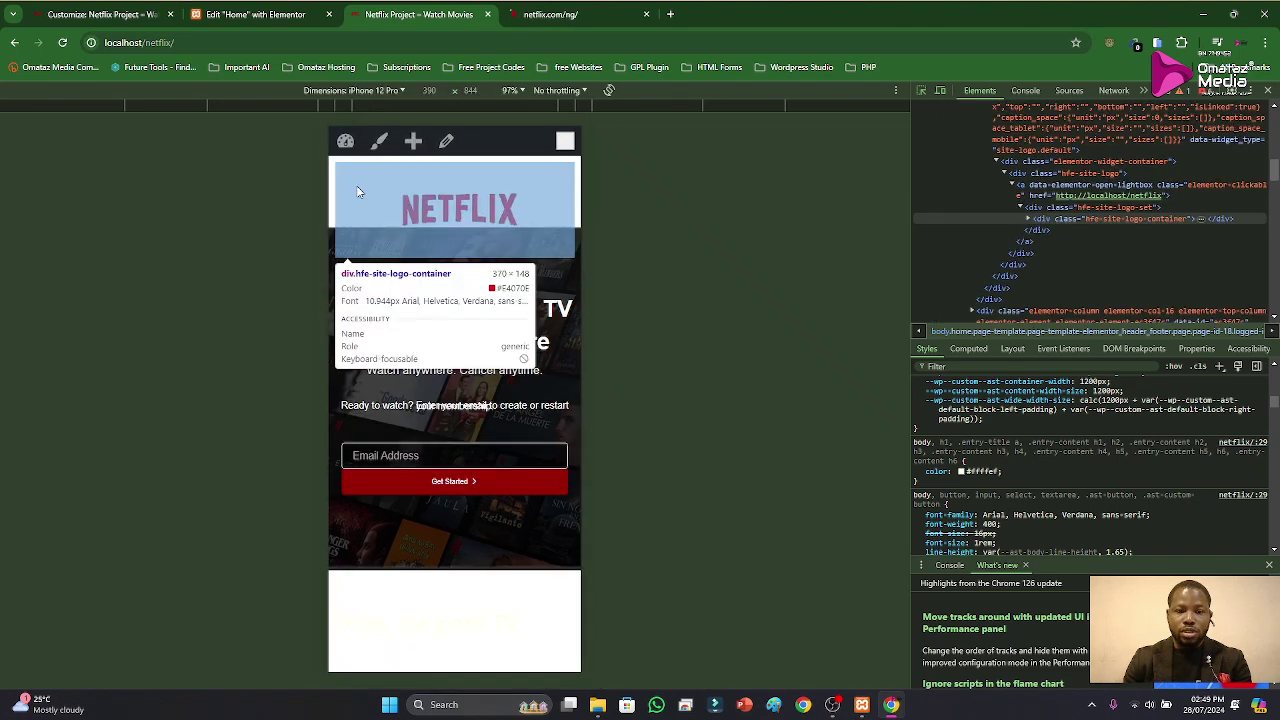
left_click(396, 90)
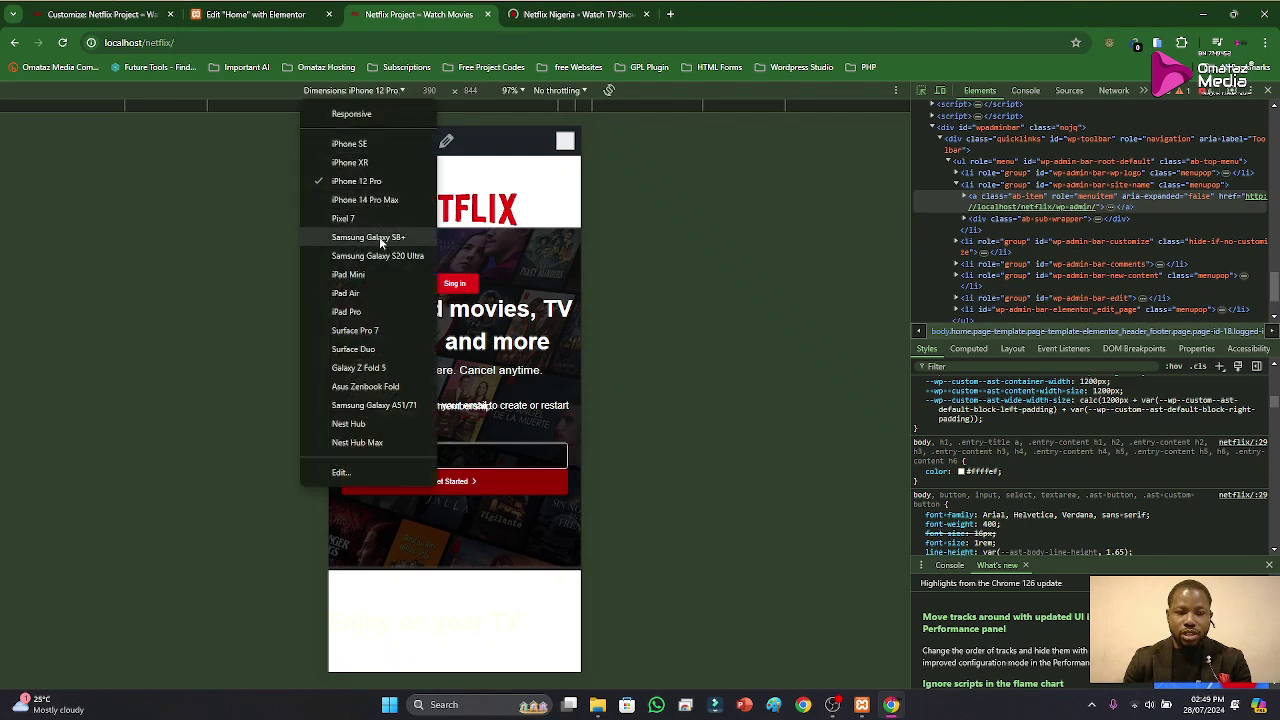
left_click(379, 236)
Step: Preview the live homepage on an emulated Nest Hub screen and review it down to the footer
left_click(382, 92)
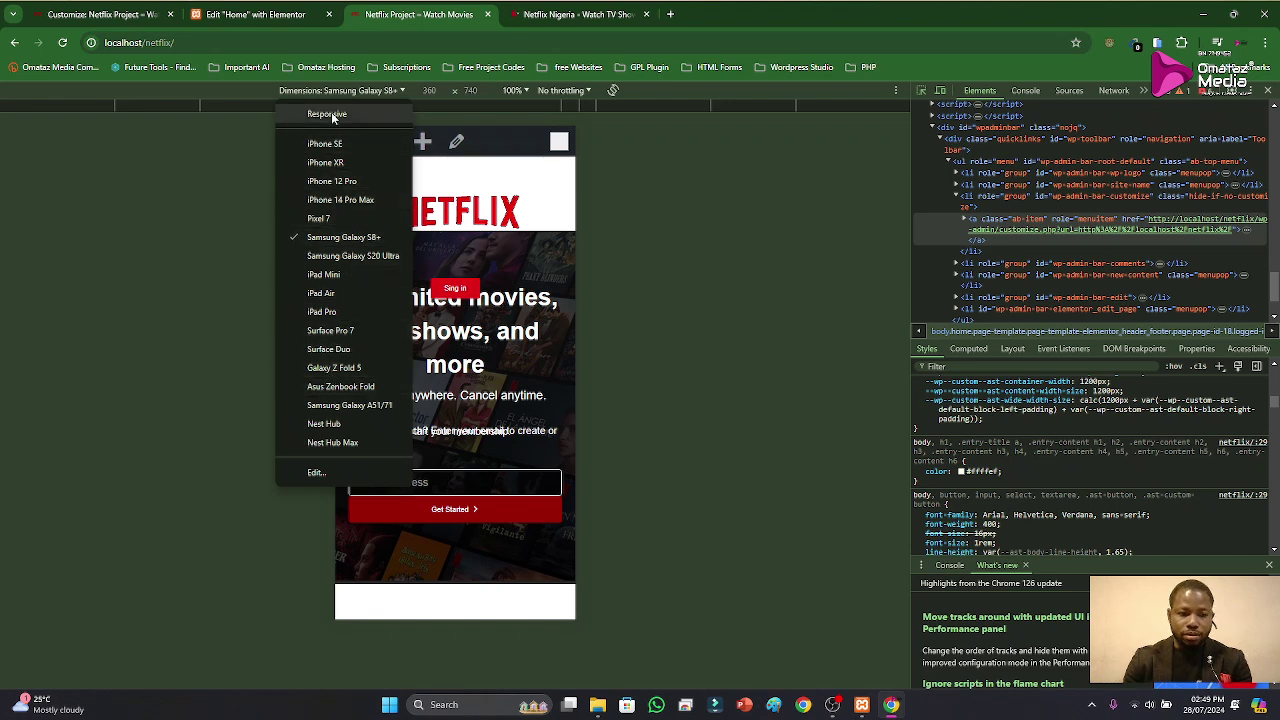
left_click(333, 424)
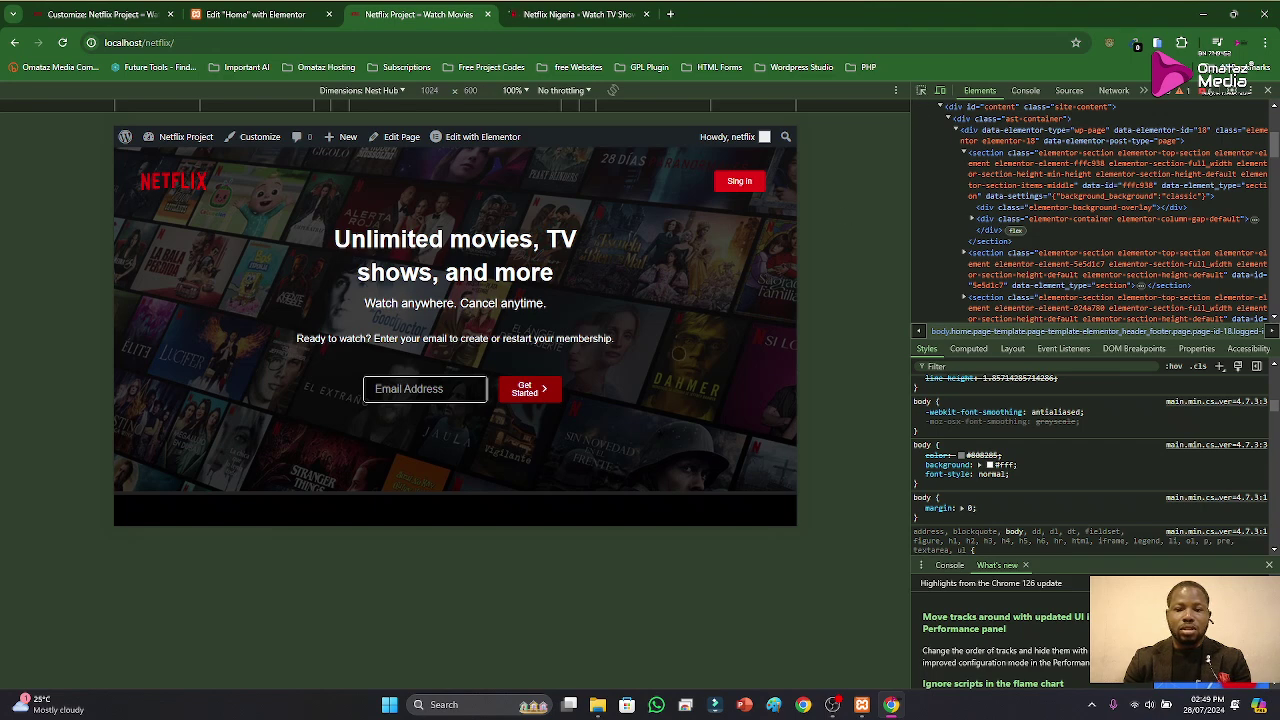
scroll(679, 354, "down", 10)
scroll(639, 316, "down", 10)
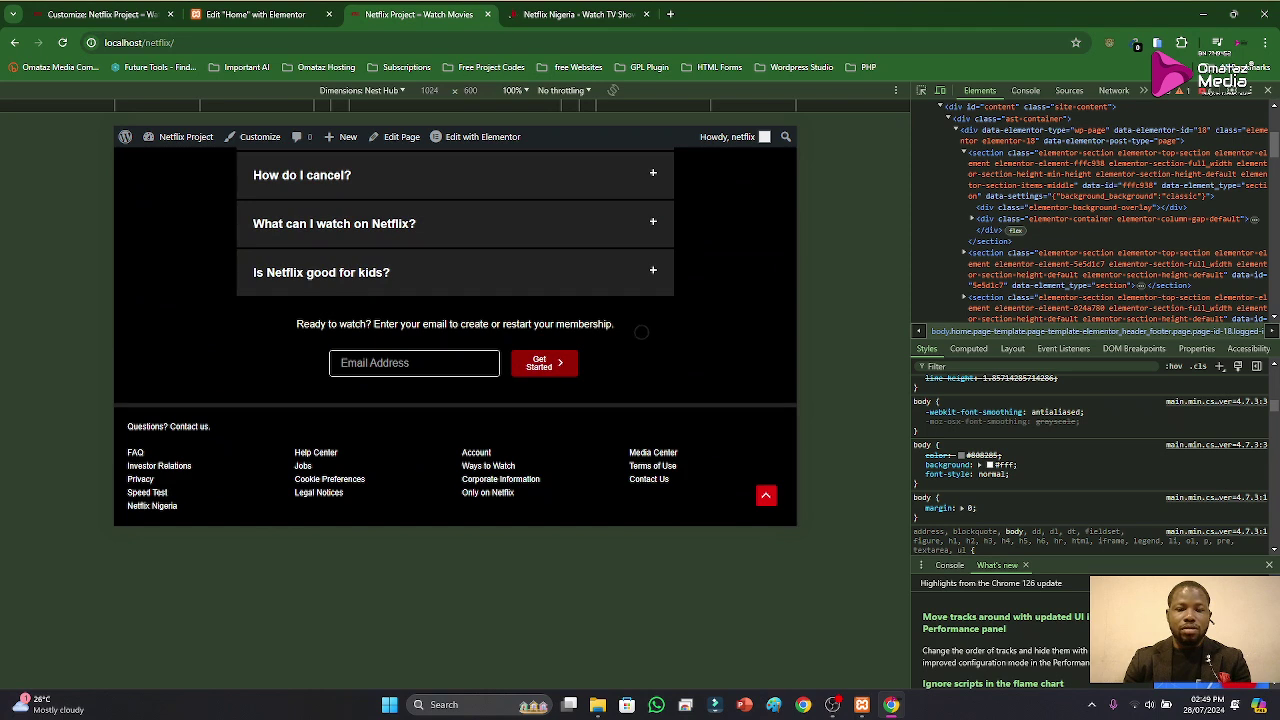
scroll(538, 399, "up", 3)
scroll(541, 372, "up", 15)
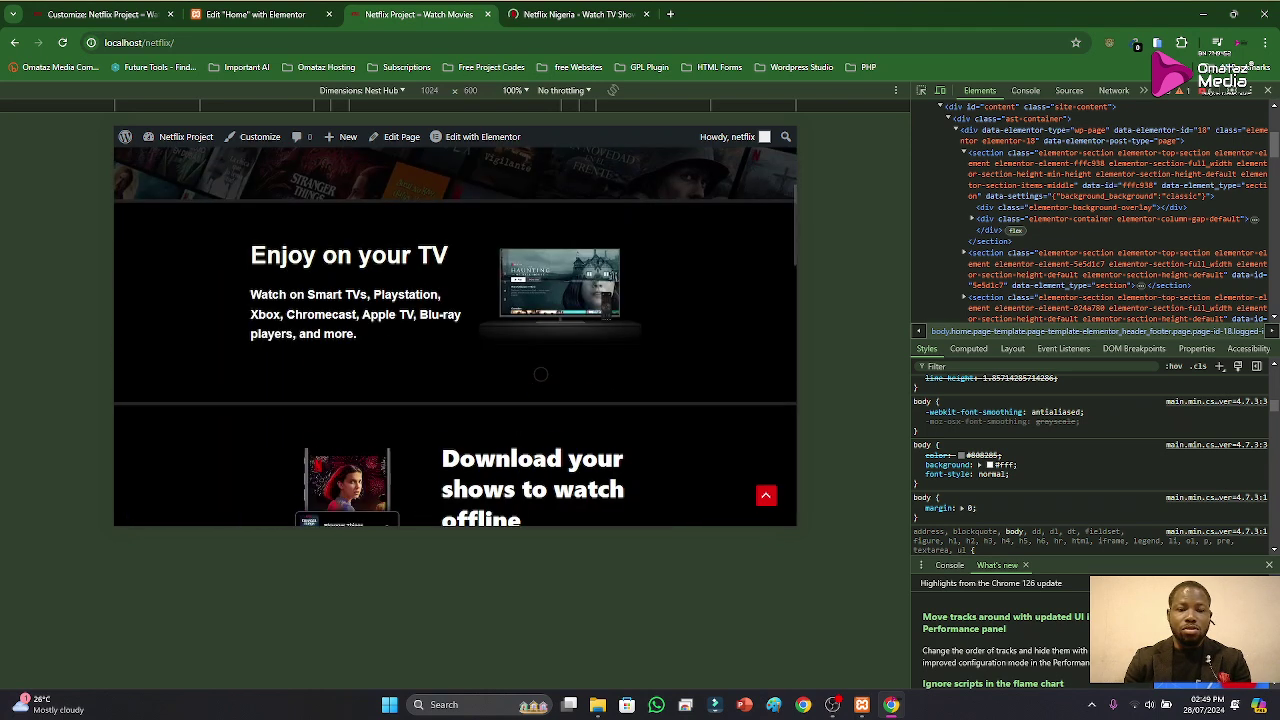
Step: Inspect the netflix.com hero with the developer tools on the emulated Nest Hub screen
left_click(560, 14)
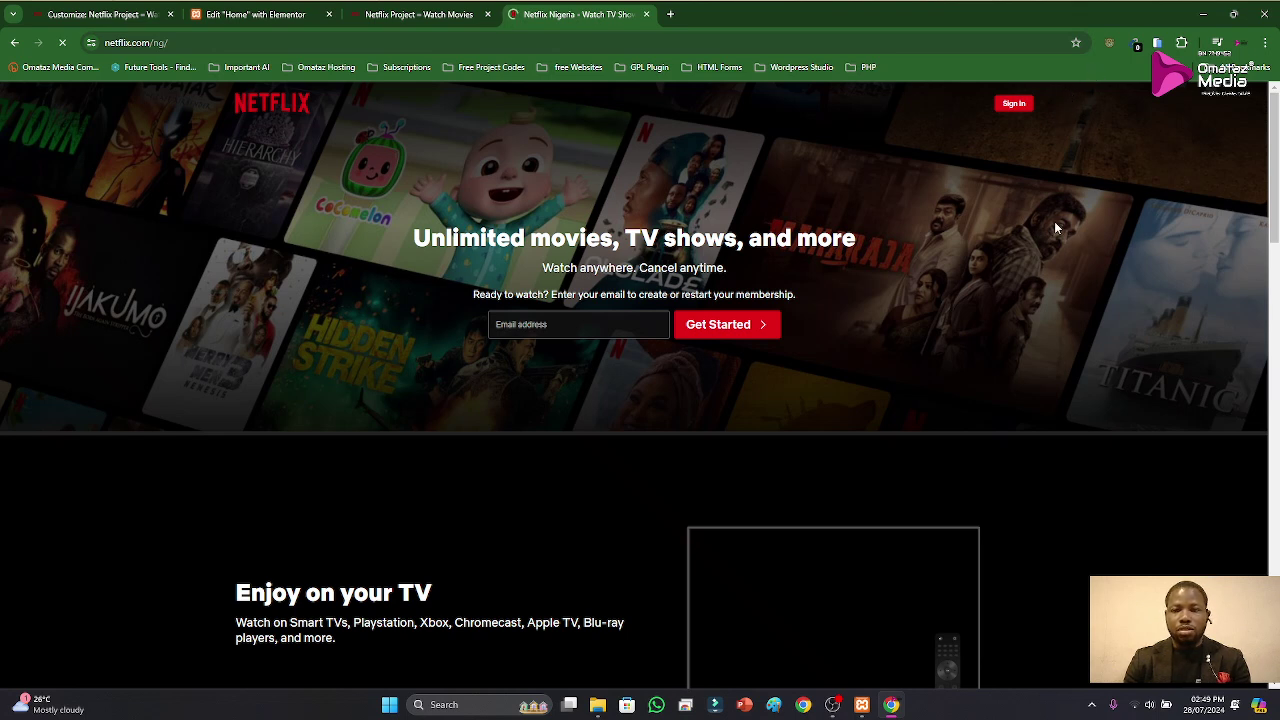
right_click(1049, 258)
left_click(847, 585)
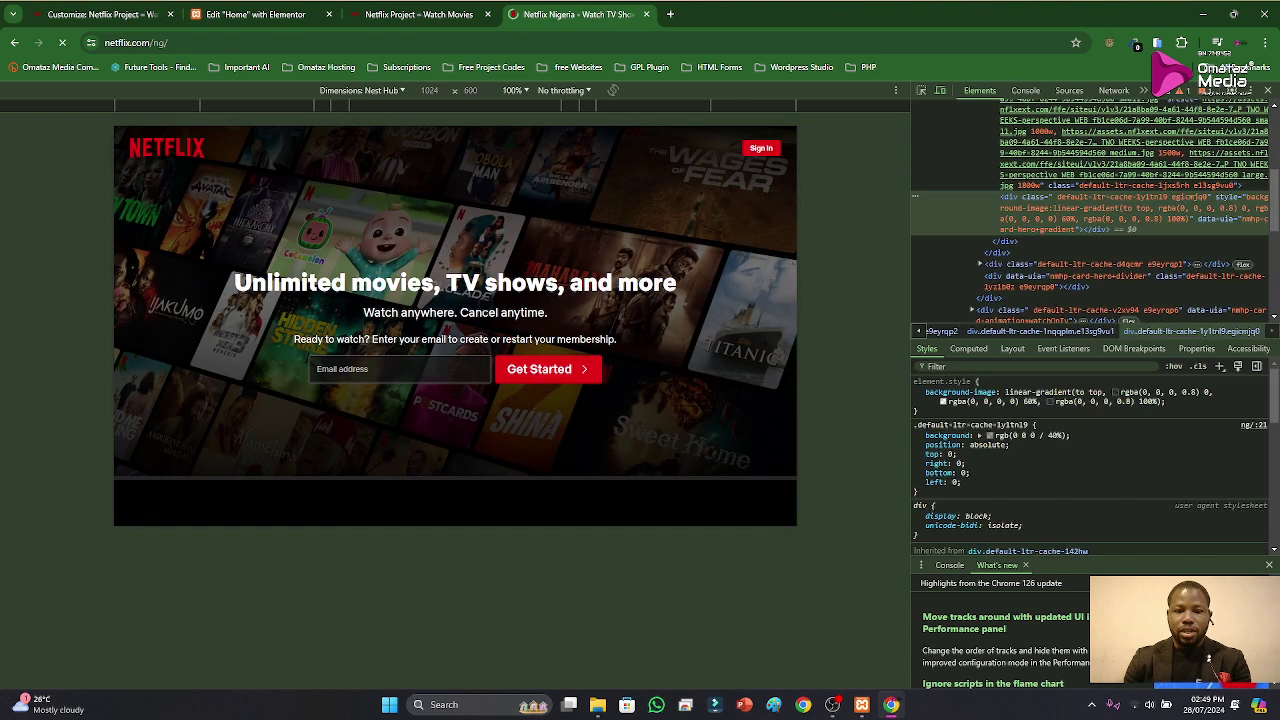
Step: Compare the Netflix Project hero's heading, email field and Get Started button with netflix.com's at Nest Hub size
left_click(430, 12)
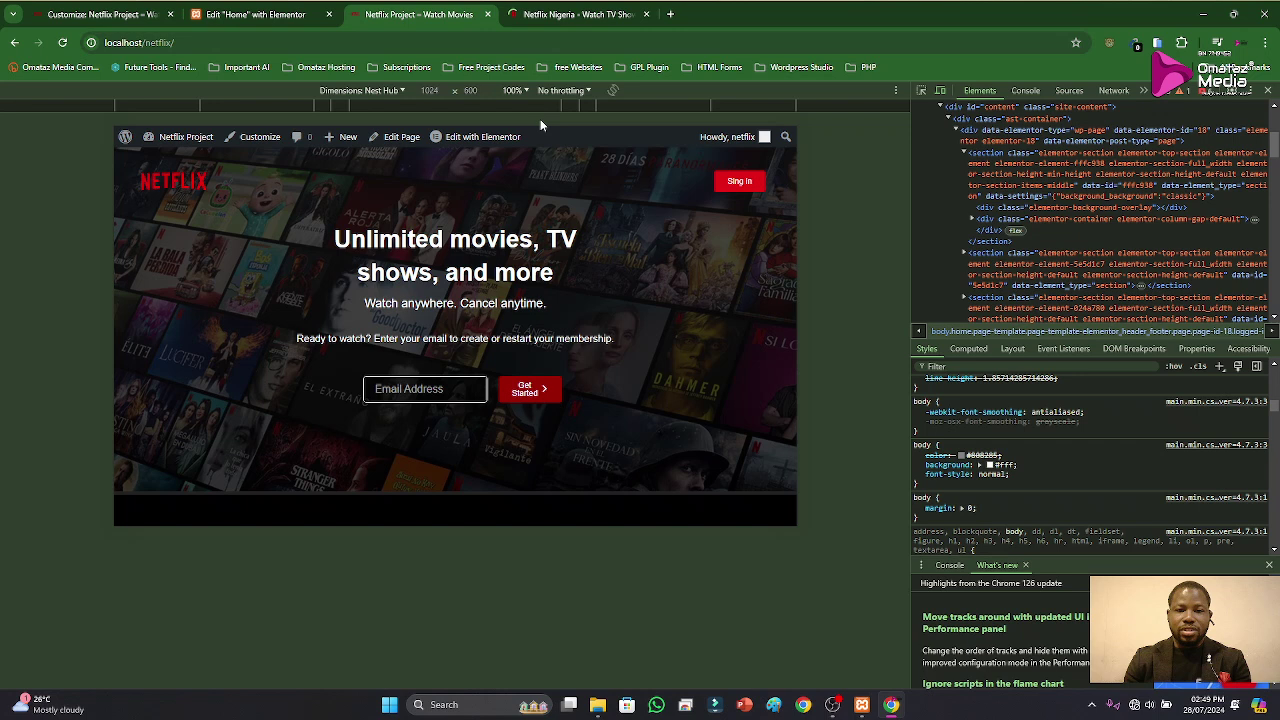
left_click(573, 18)
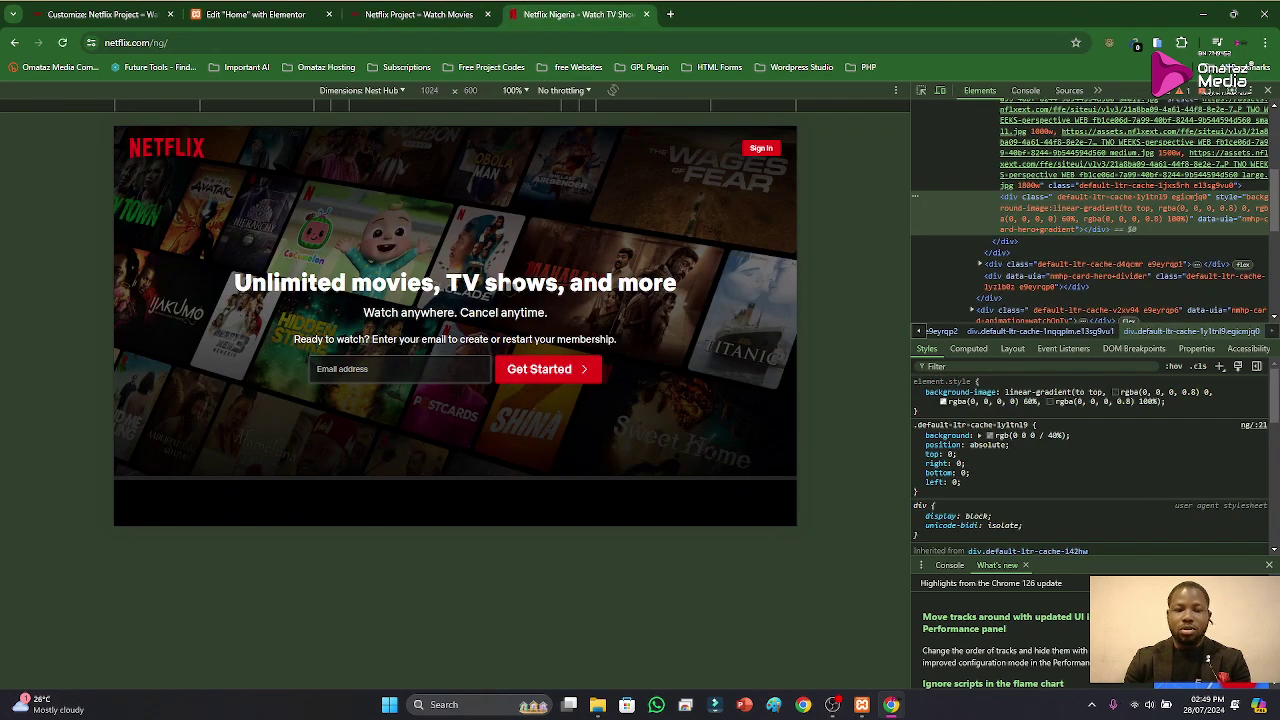
left_click(437, 16)
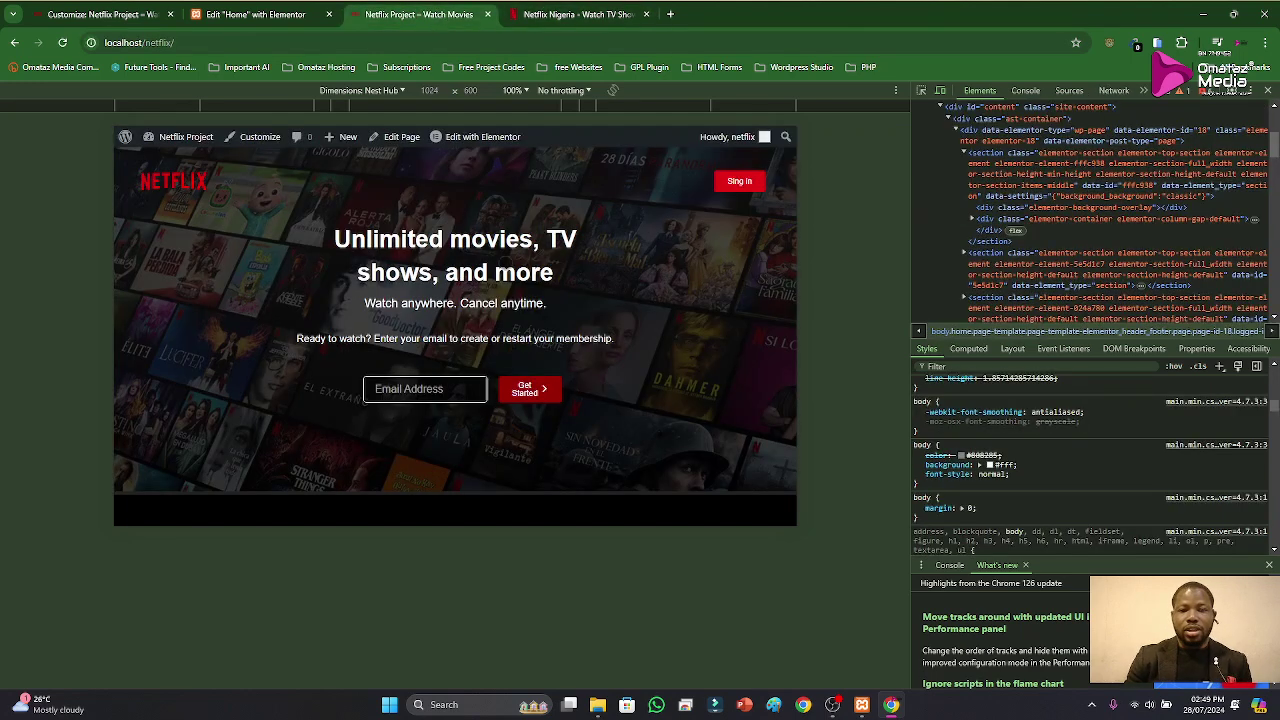
left_click(569, 16)
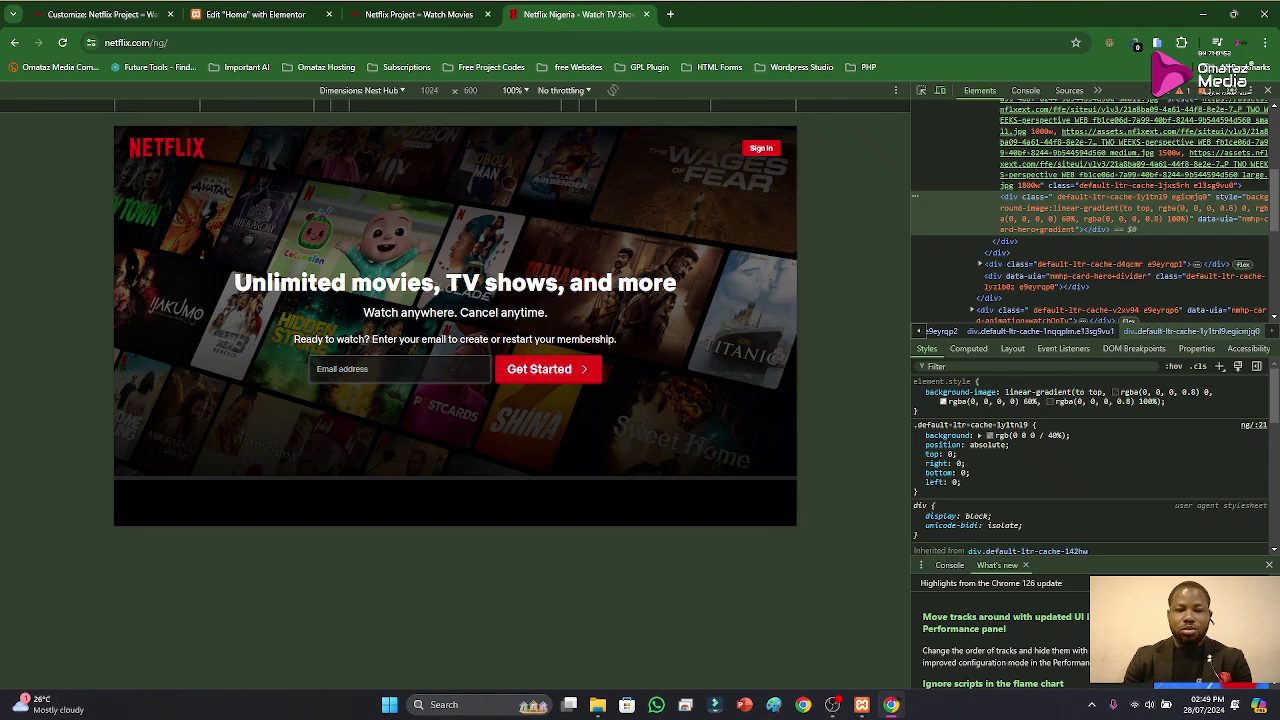
left_click(425, 15)
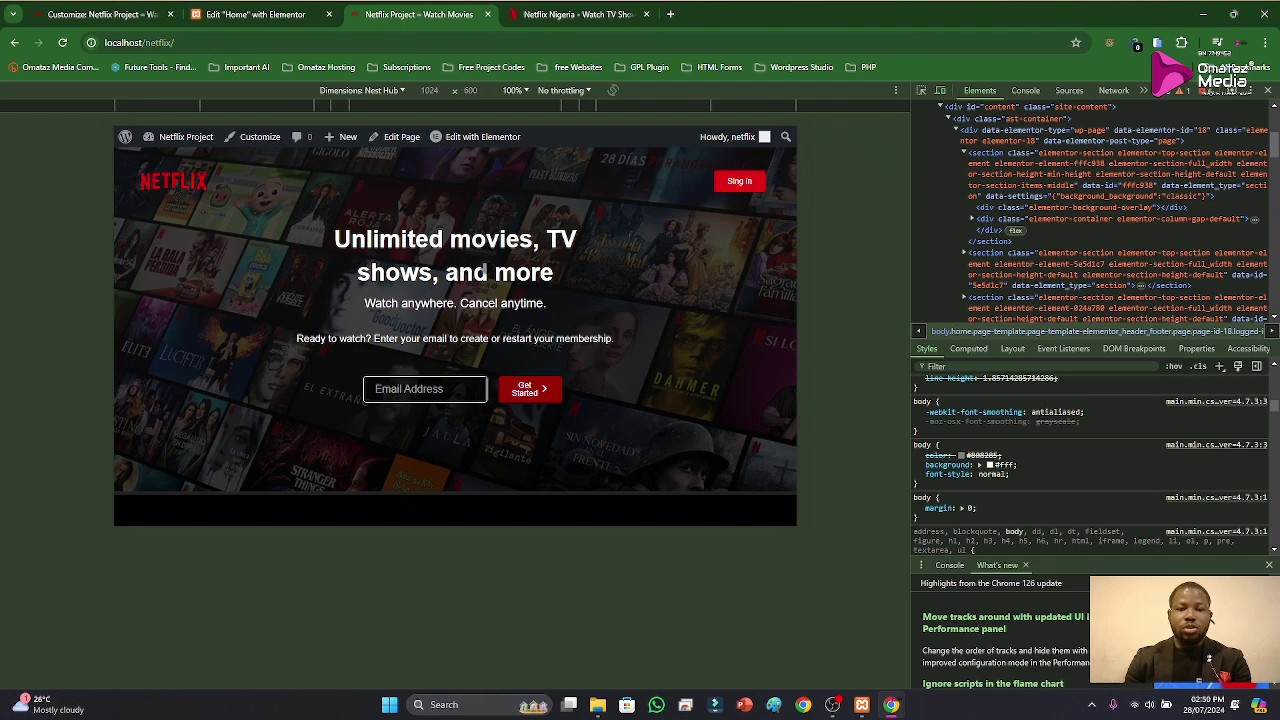
Step: In the Elementor editor's tablet view, set the column width of the hero's two empty outer columns to 10%
left_click(295, 15)
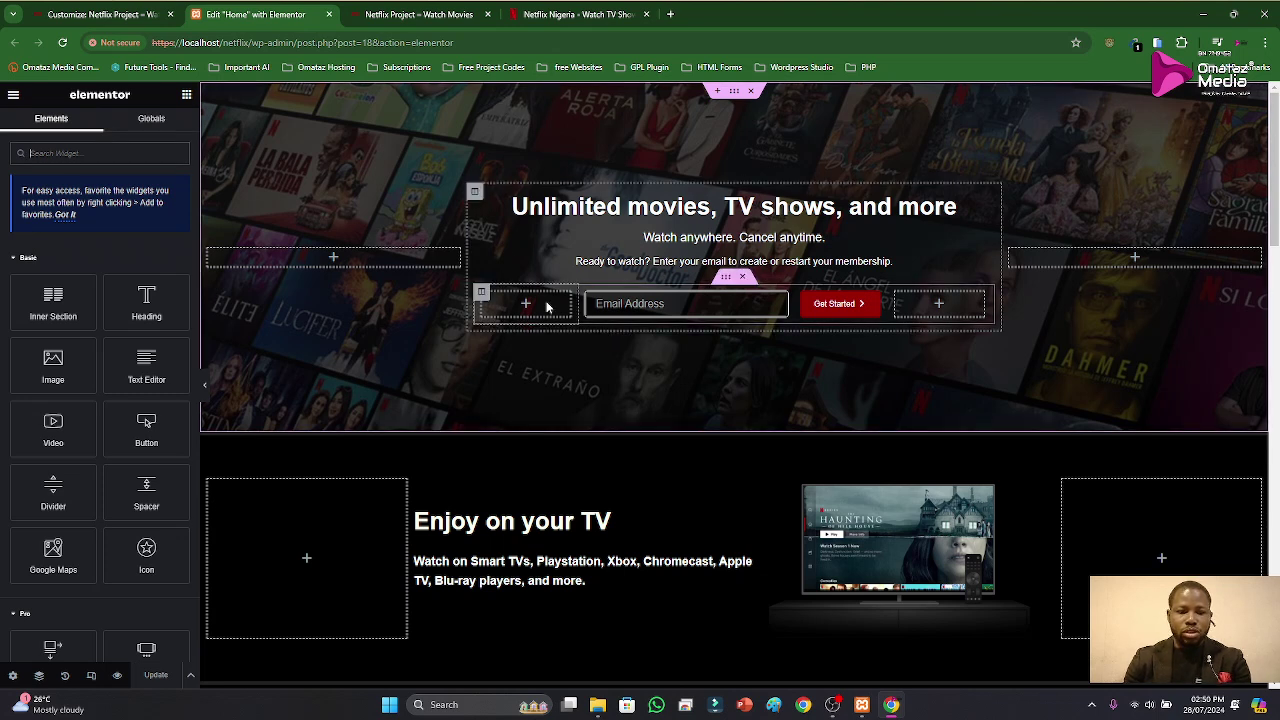
left_click(91, 675)
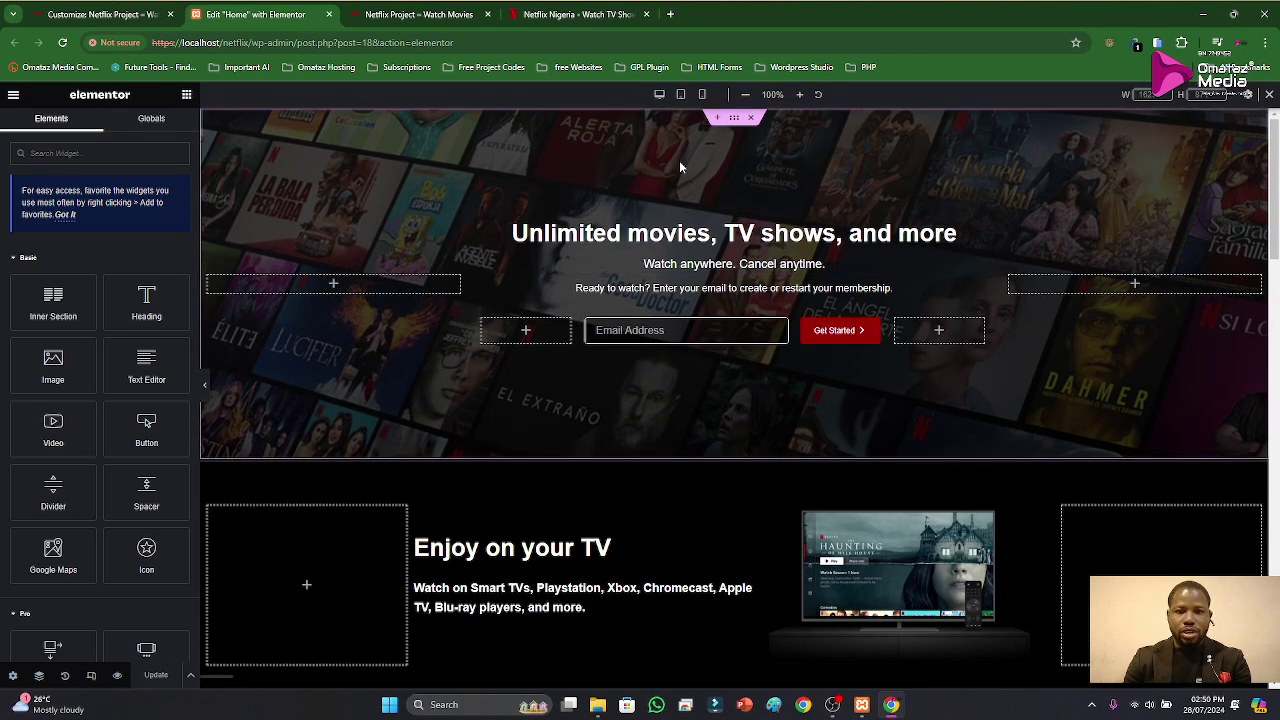
left_click(680, 94)
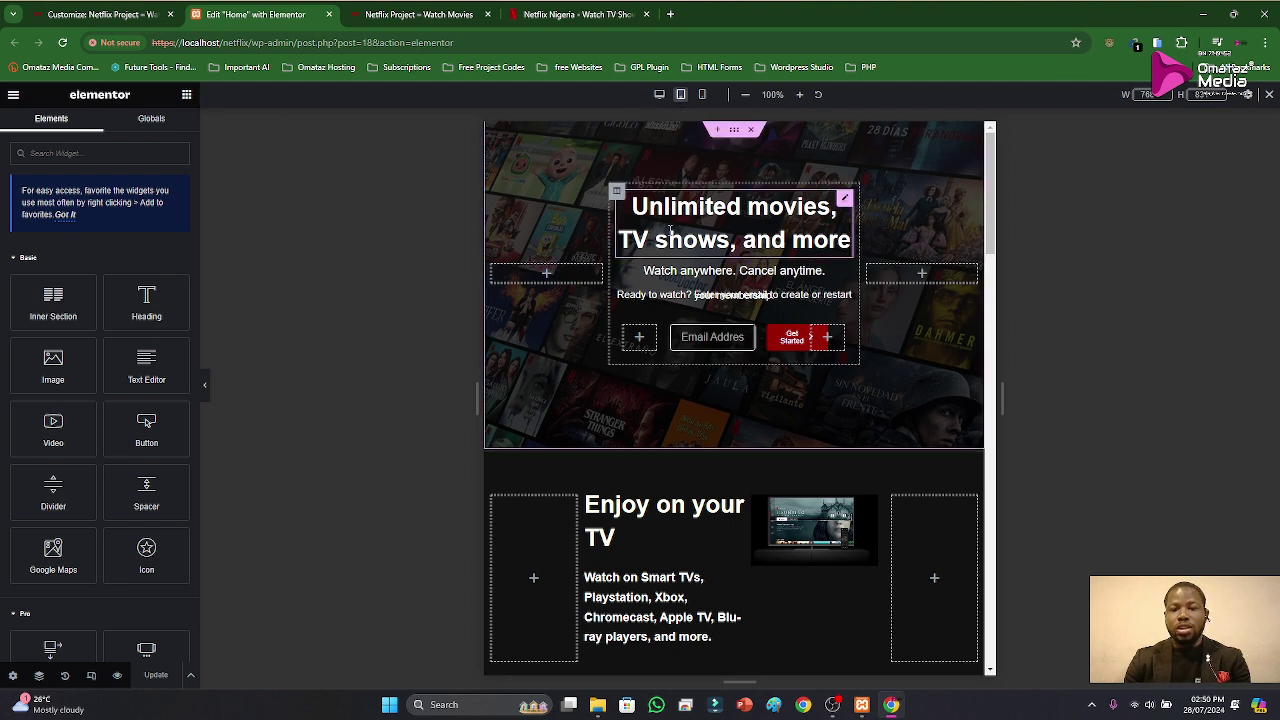
left_click(491, 265)
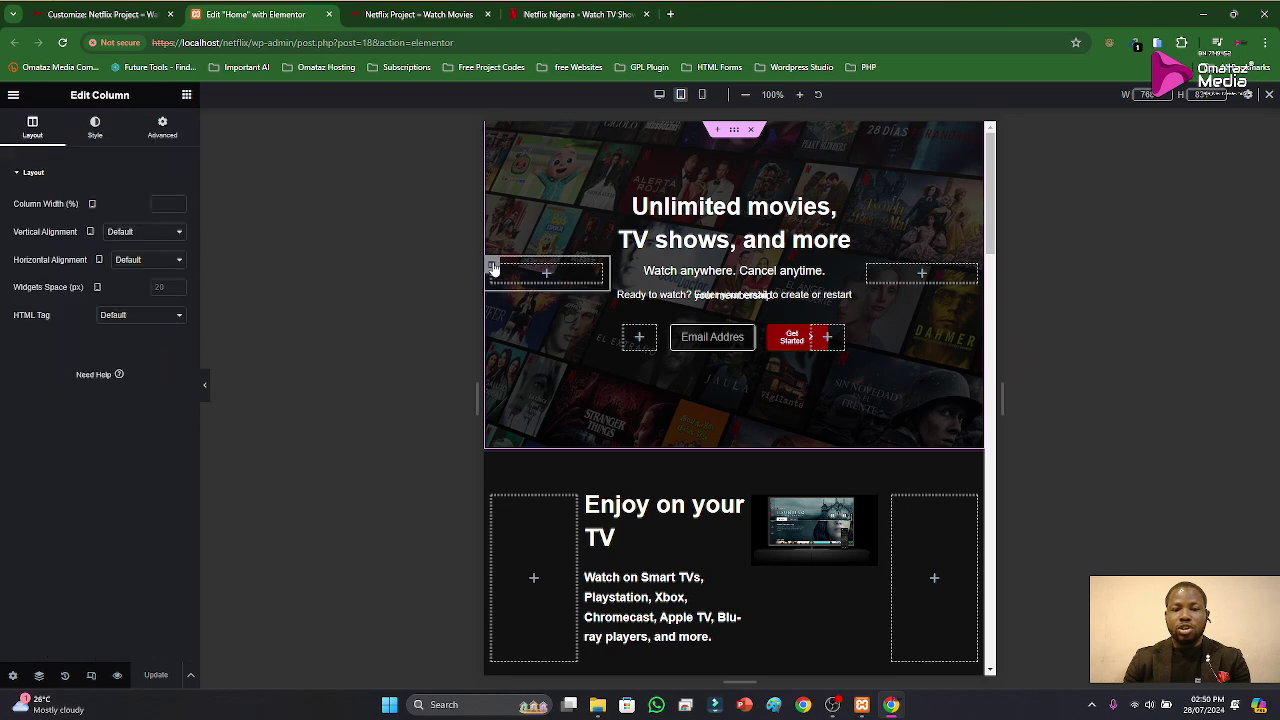
type("10")
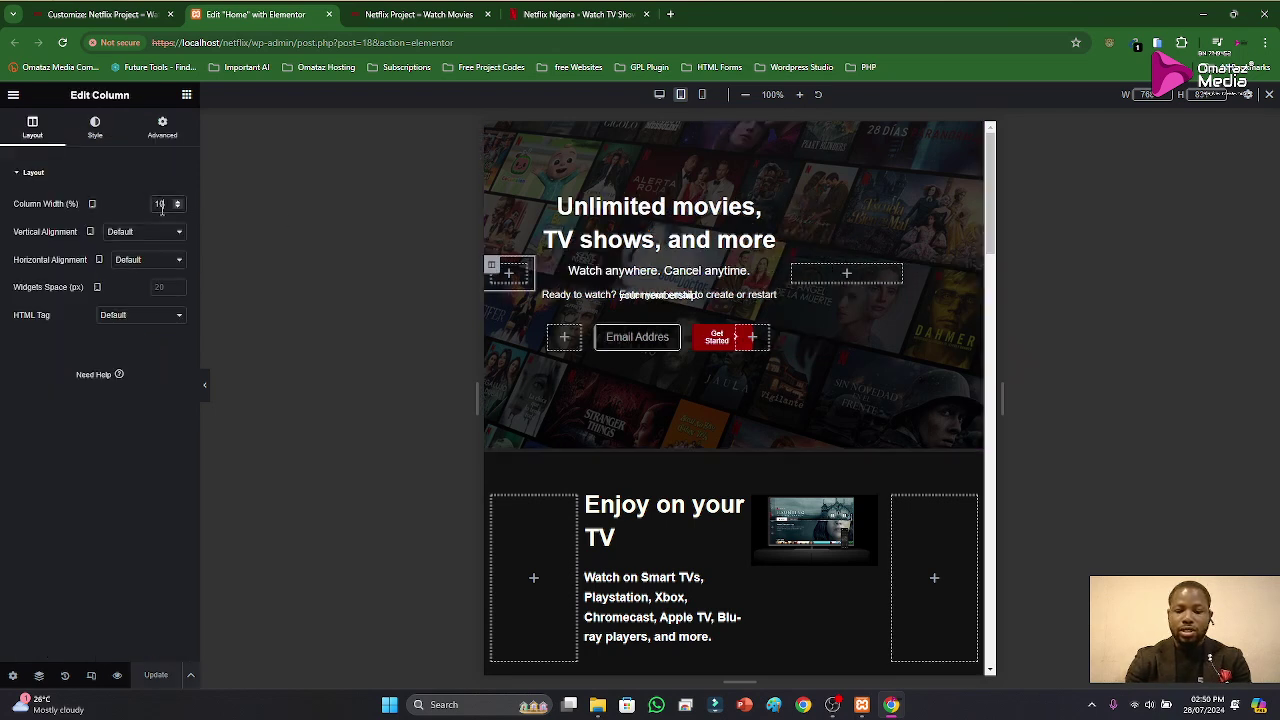
left_click(792, 267)
left_click(168, 204)
type("10")
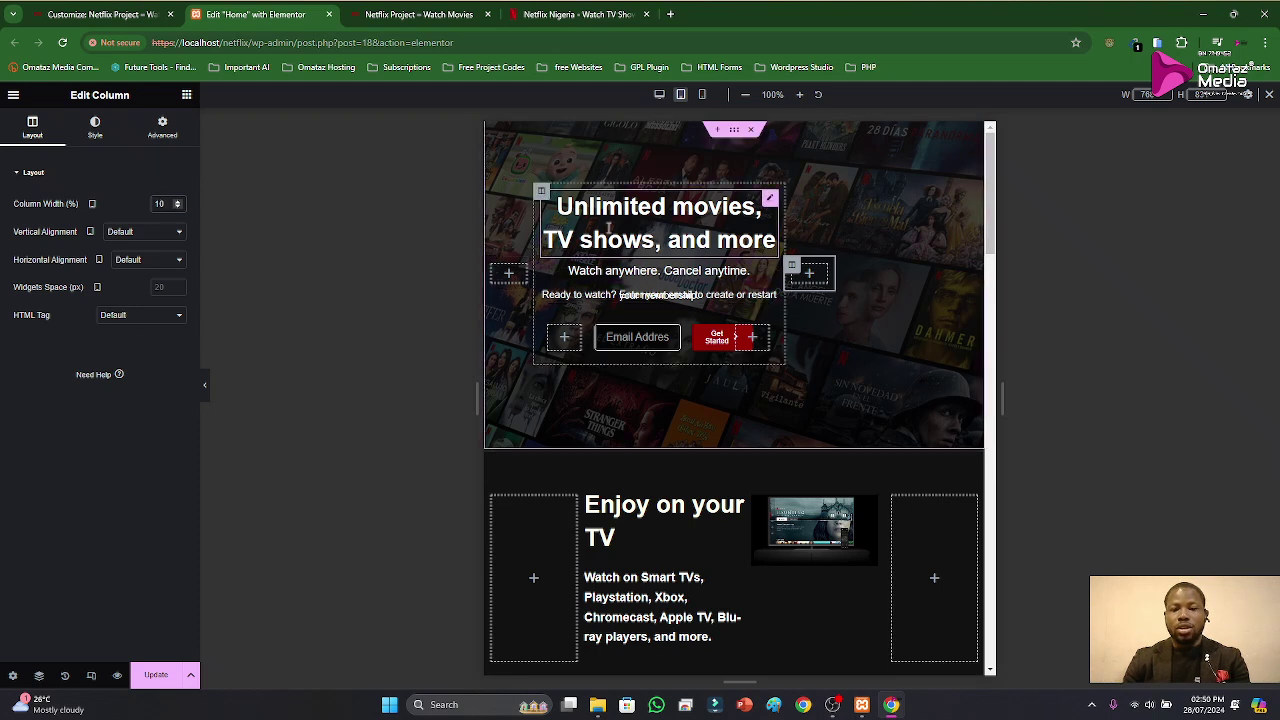
Step: Set the hero's middle text column to 100% width for tablet
left_click(541, 192)
left_click(164, 205)
type("10")
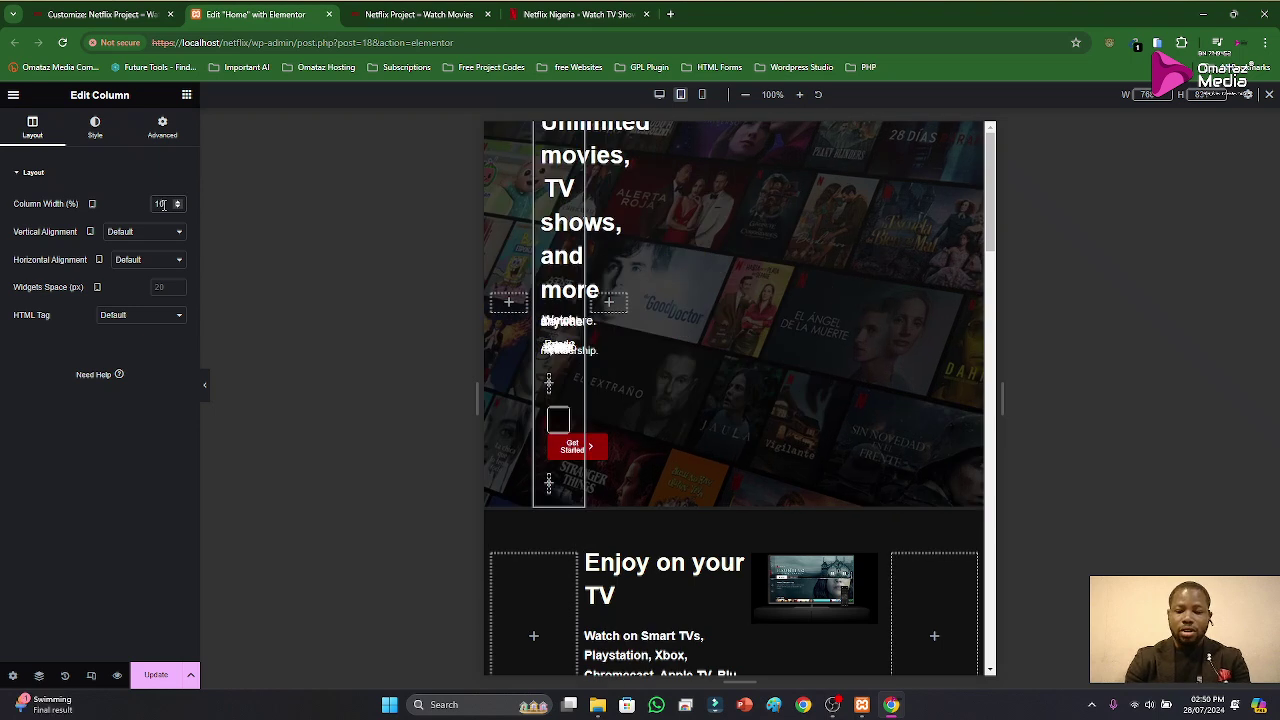
type("0")
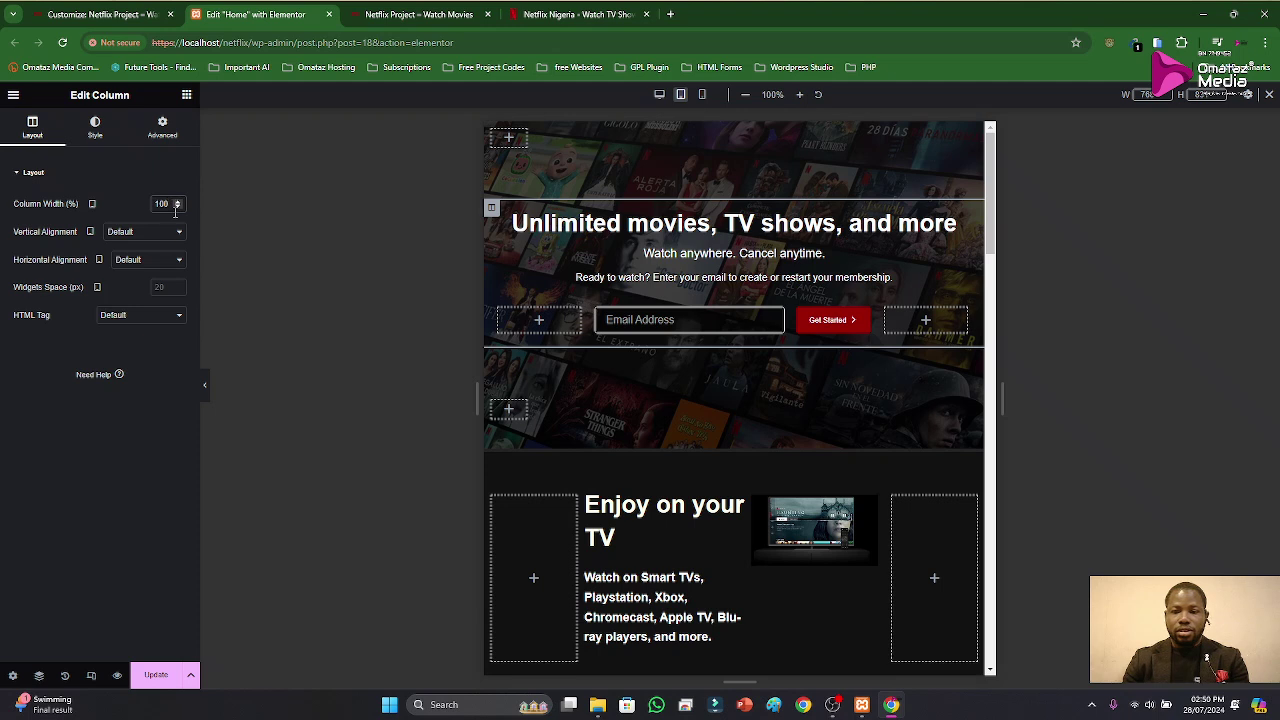
Step: Compare the hero with netflix.com and set its middle text column to 80% width for tablet
left_click(551, 14)
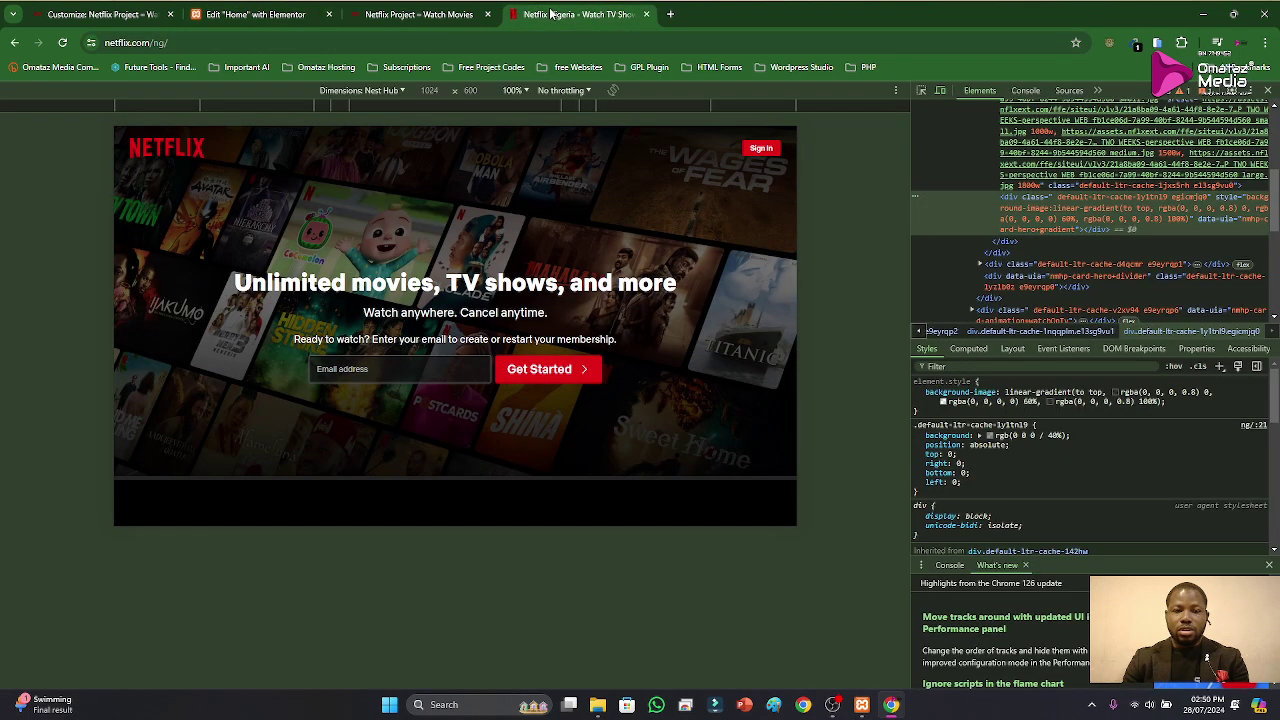
left_click(413, 16)
left_click(265, 16)
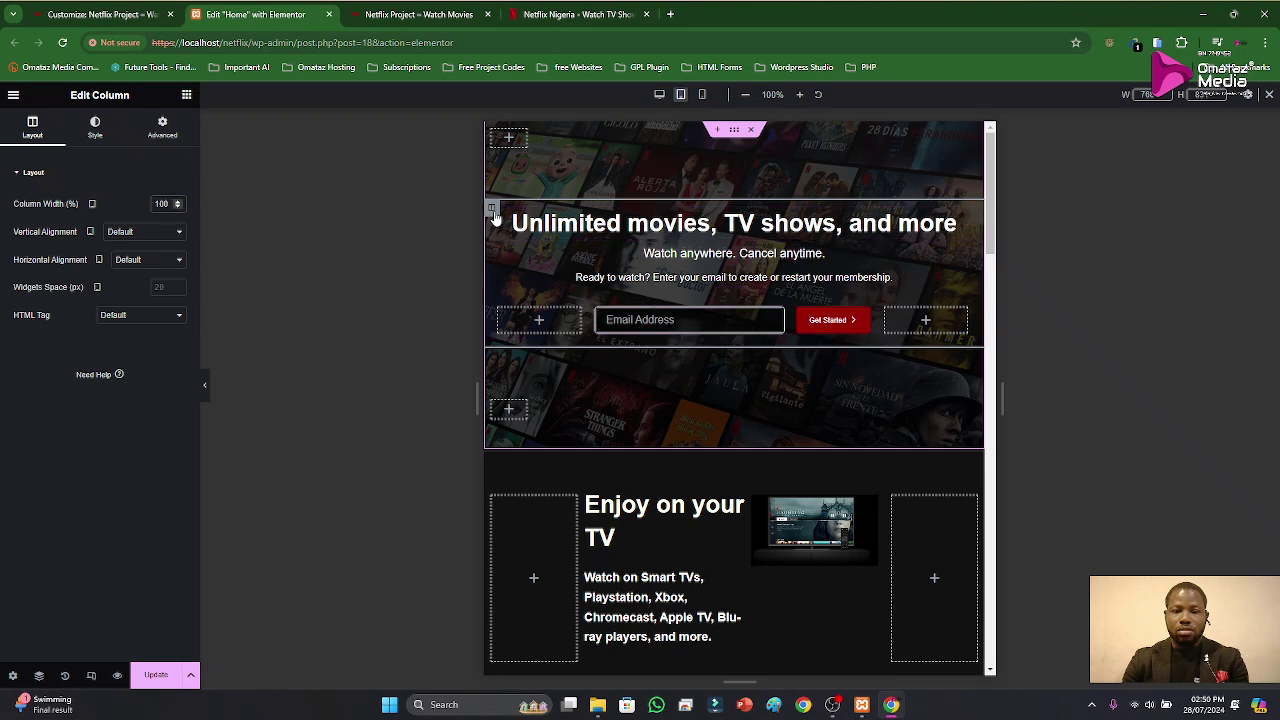
left_click_drag(165, 203, 152, 204)
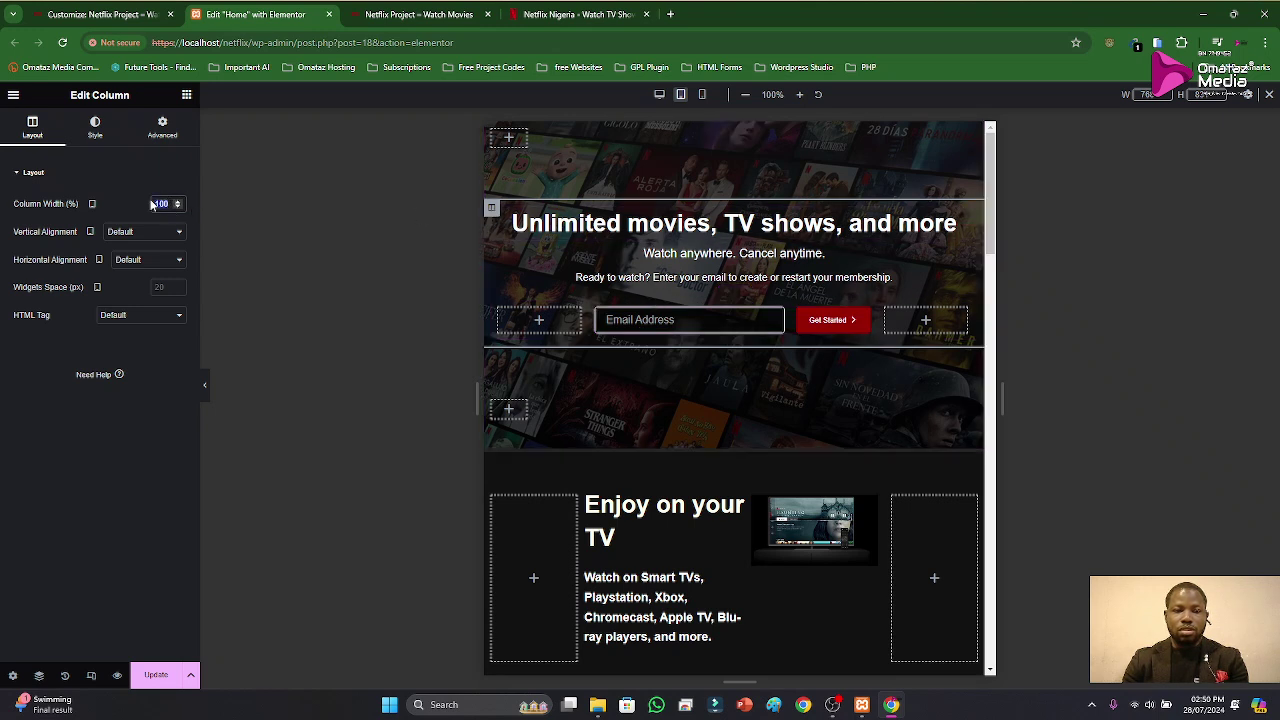
type("80")
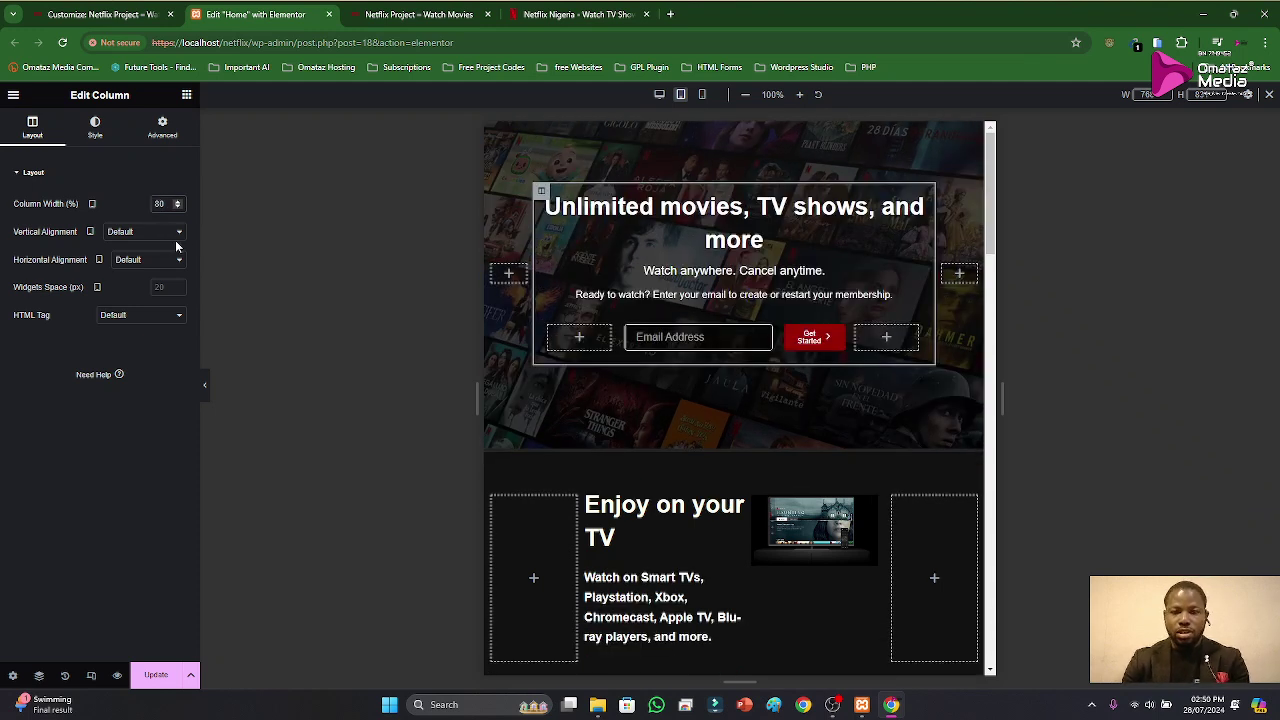
Step: Compare the hero layout with netflix.com and inspect its main heading's font size using the developer tools
left_click(560, 14)
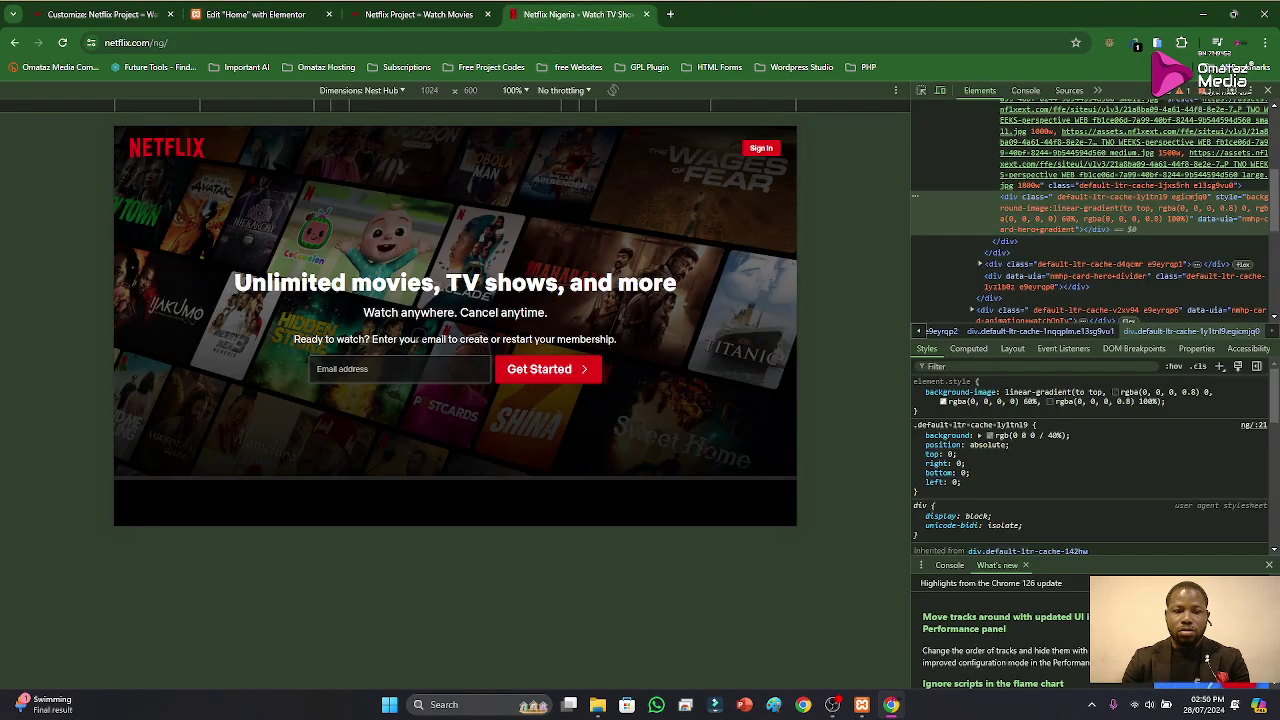
left_click(254, 20)
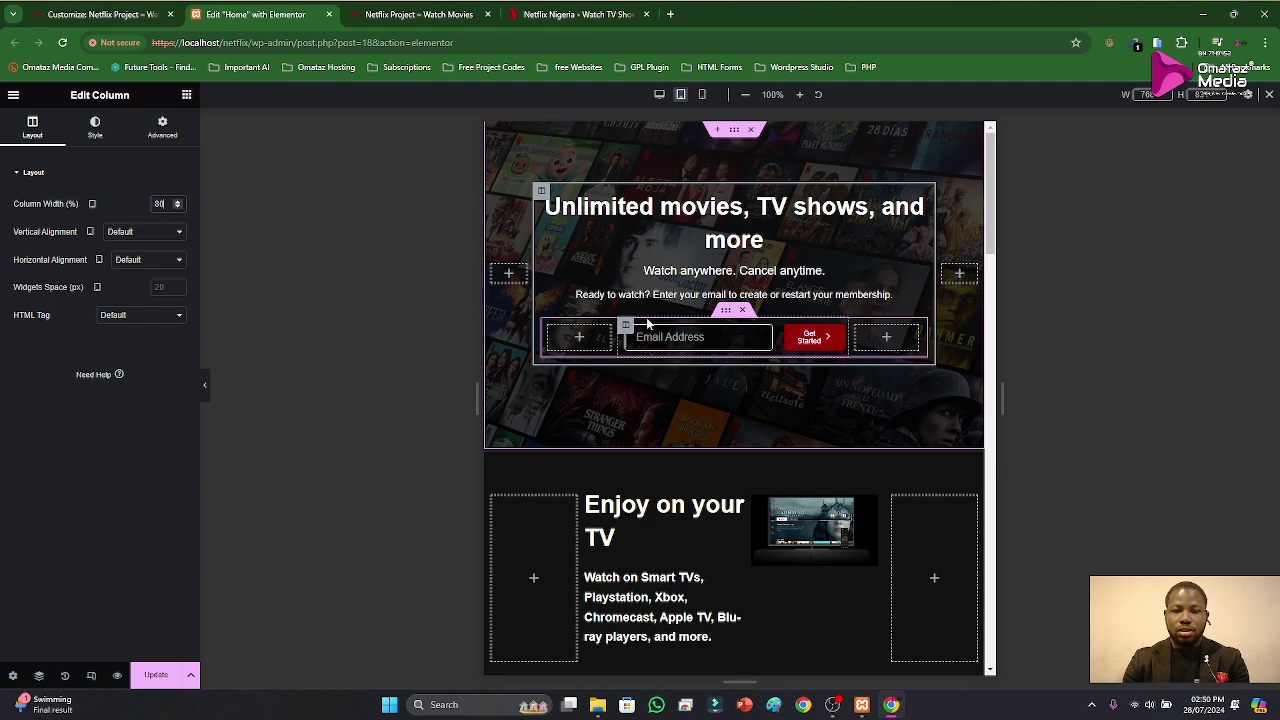
left_click(577, 16)
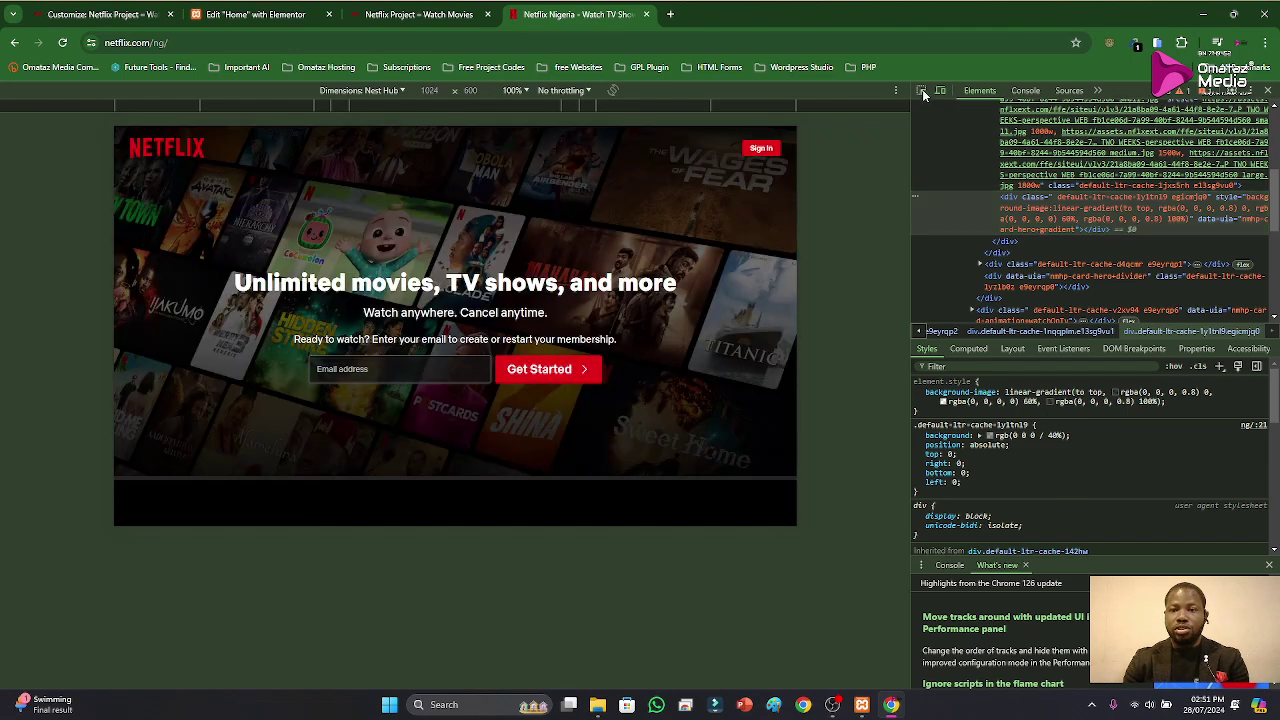
left_click(921, 89)
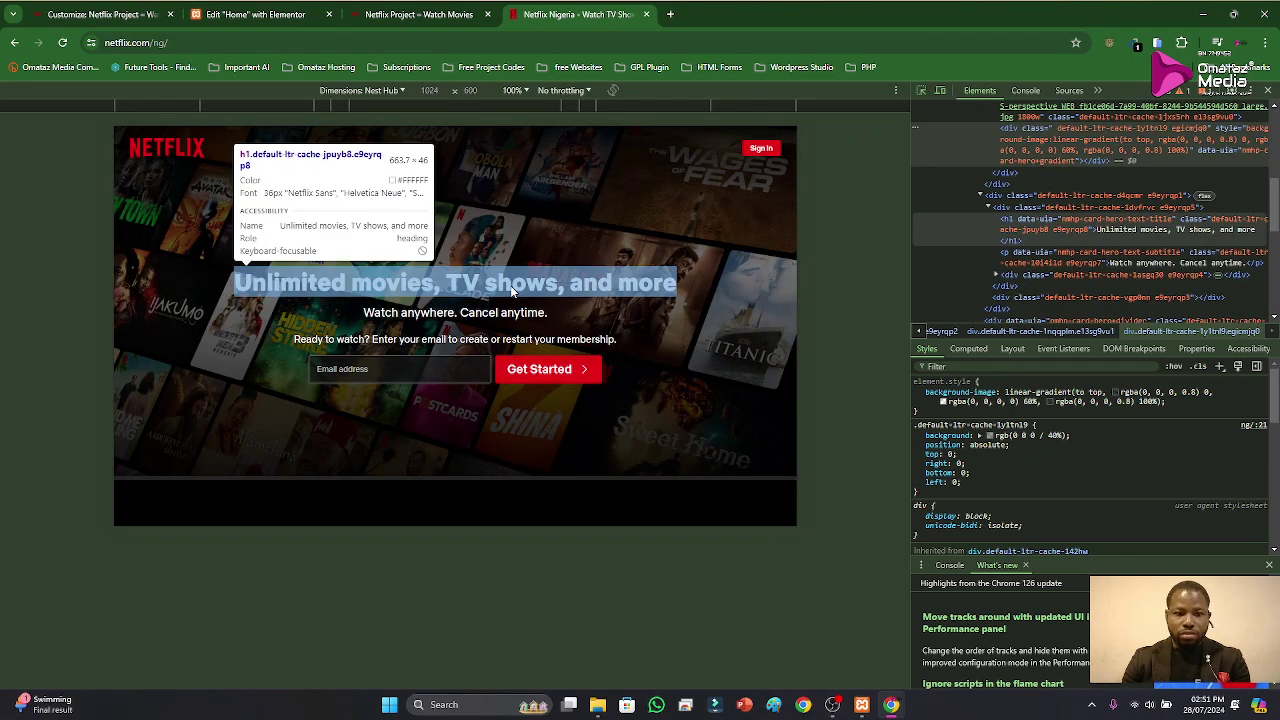
left_click(420, 14)
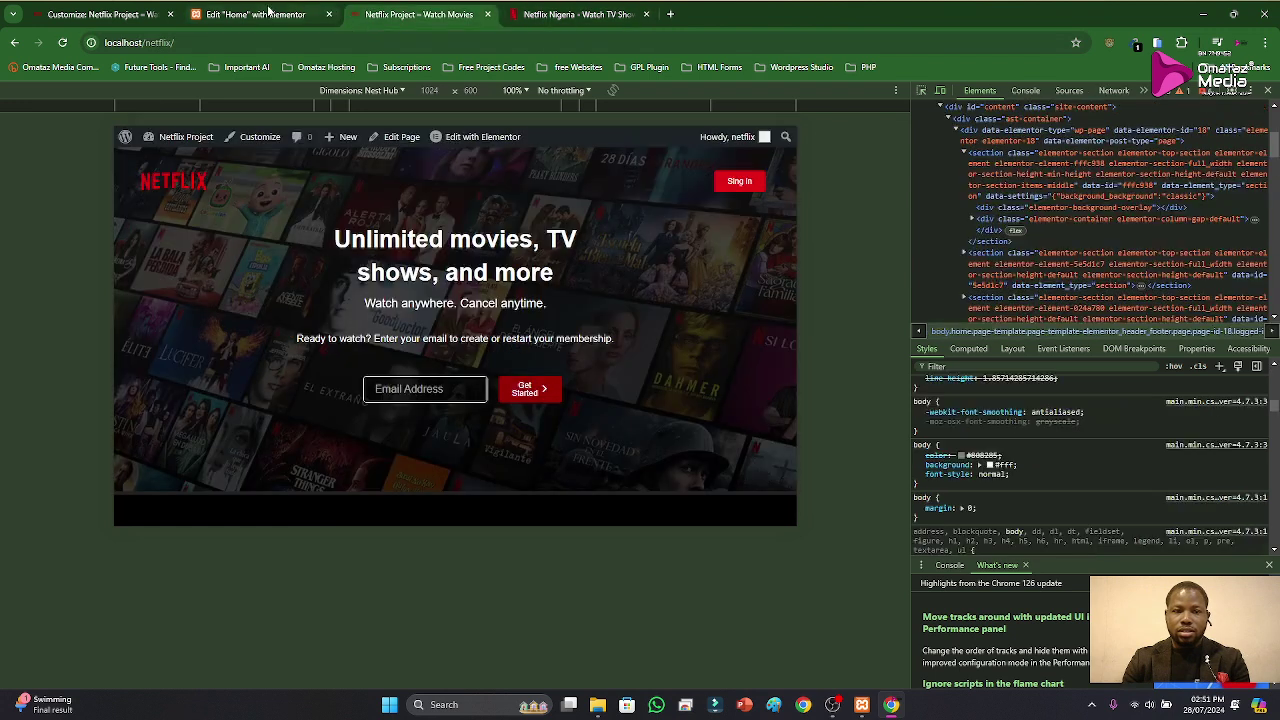
Step: Check the tablet typography settings of the hero heading in the Elementor editor
left_click(265, 14)
left_click(654, 206)
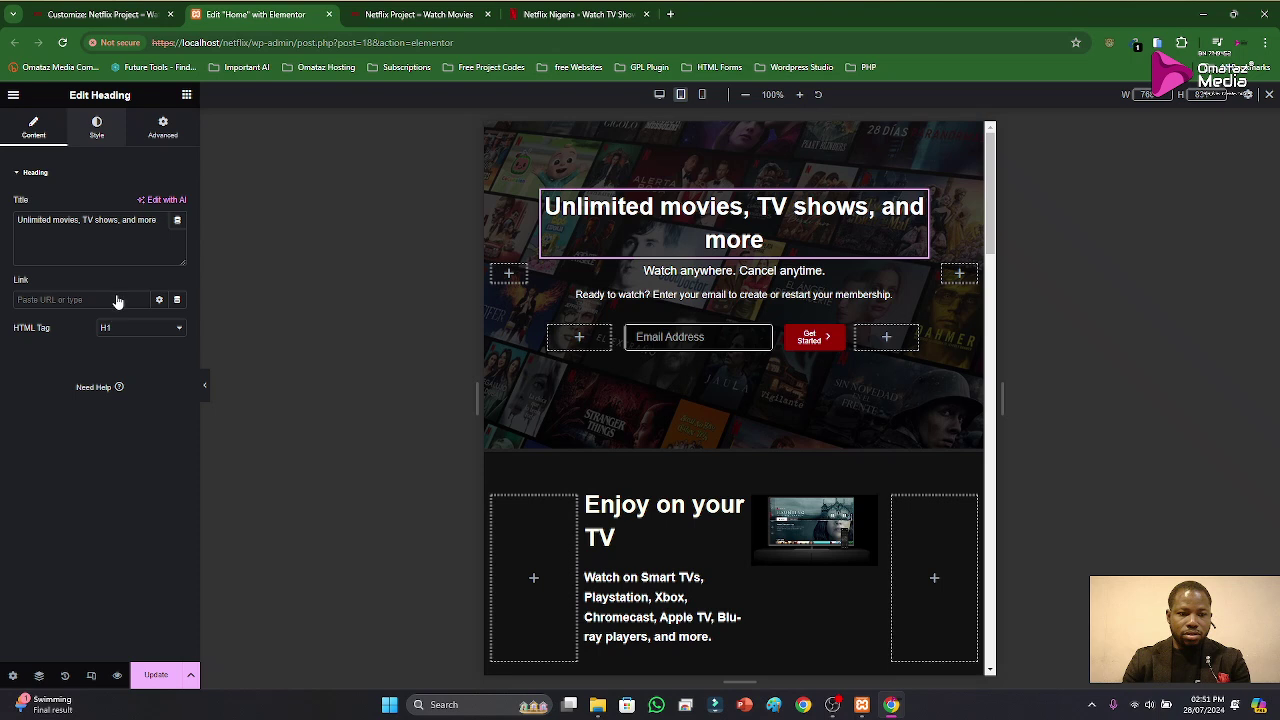
left_click(97, 128)
left_click(178, 262)
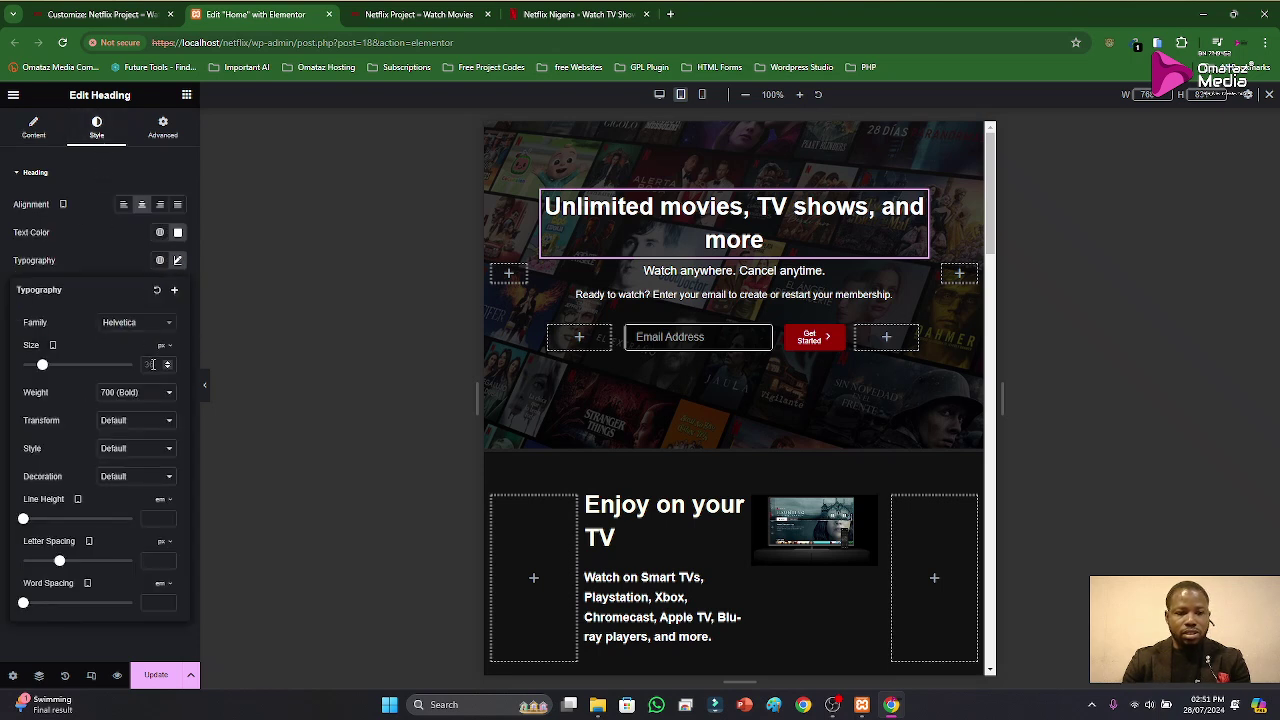
left_click(98, 248)
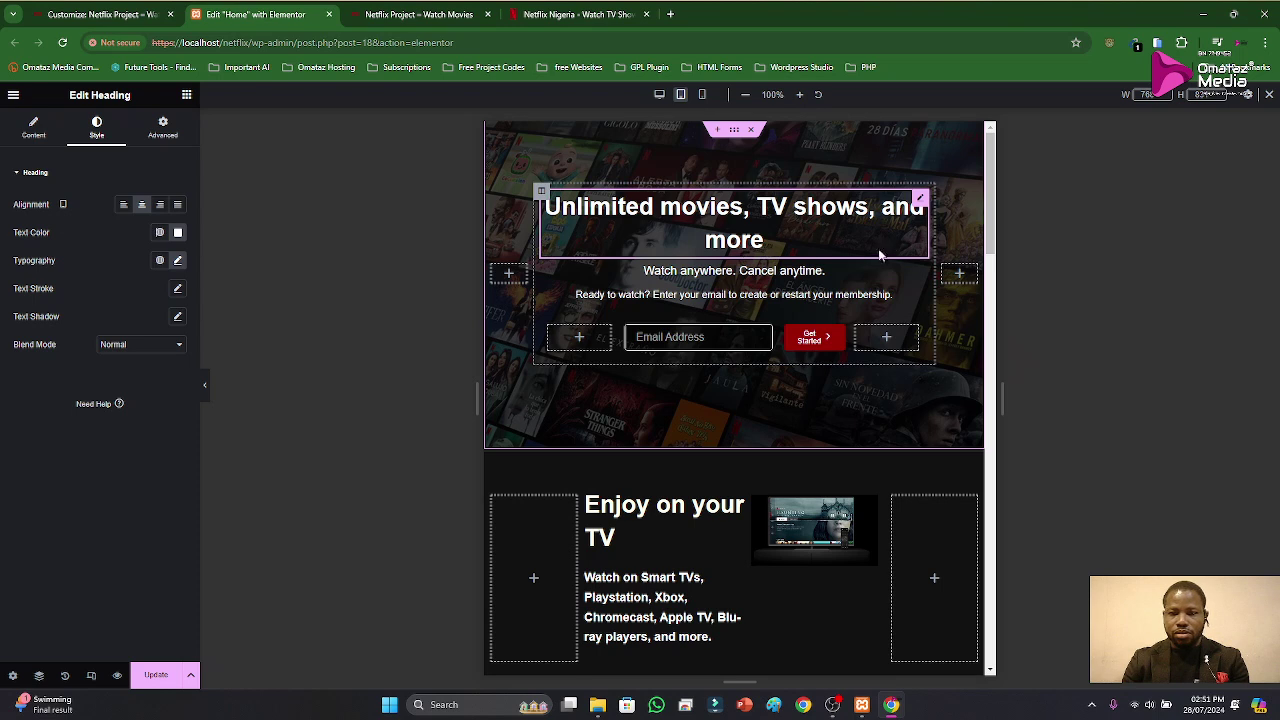
Step: Set the hero's middle text column to 70% width and its empty left column to 15% for tablet
left_click(942, 265)
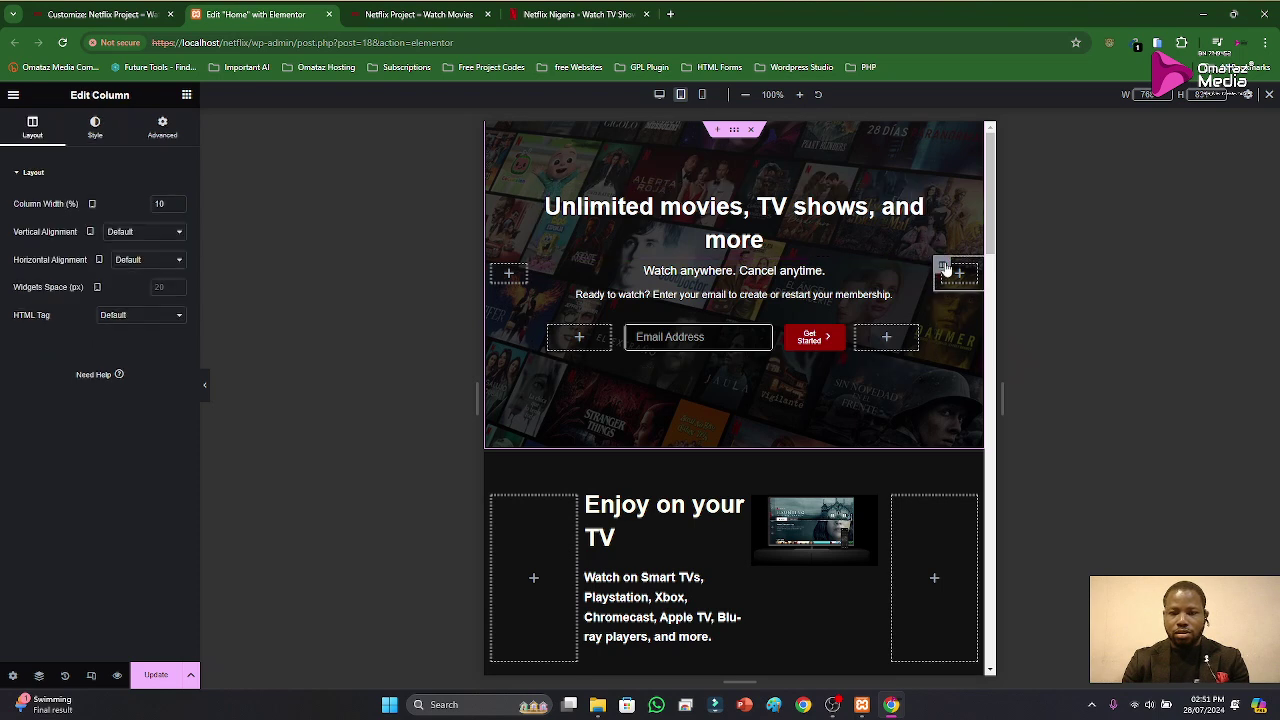
left_click(500, 274)
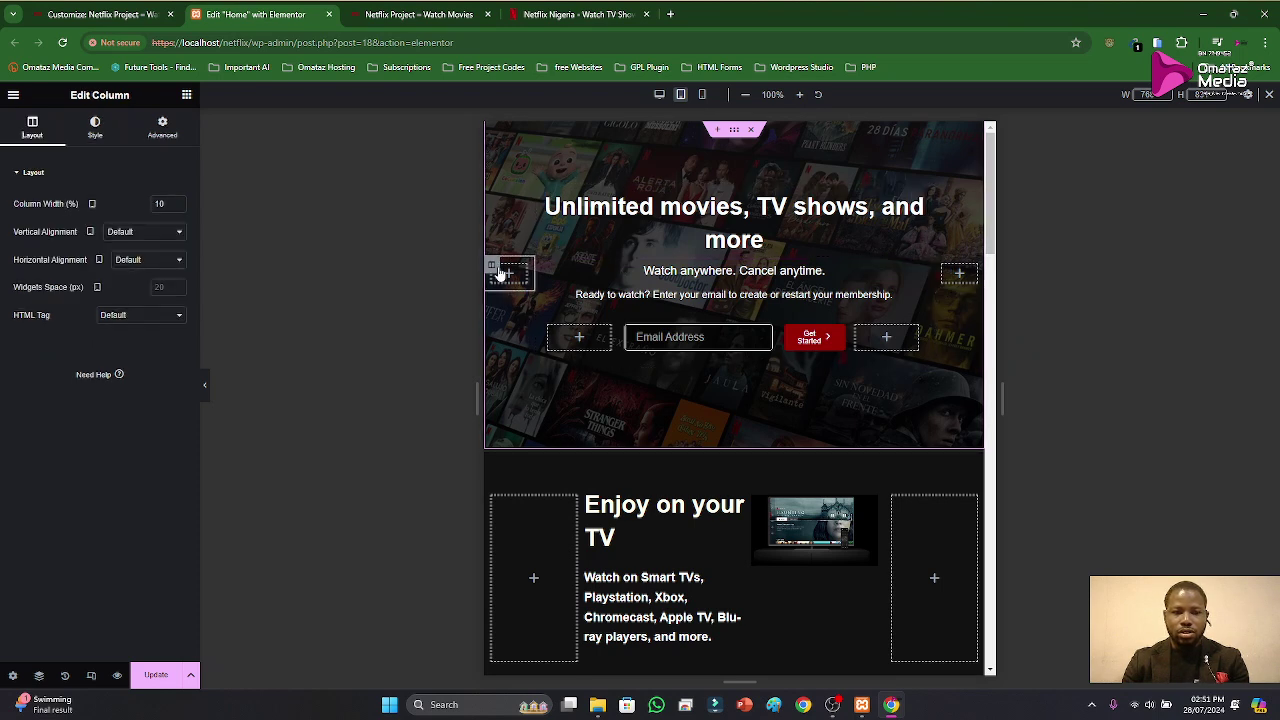
left_click(542, 194)
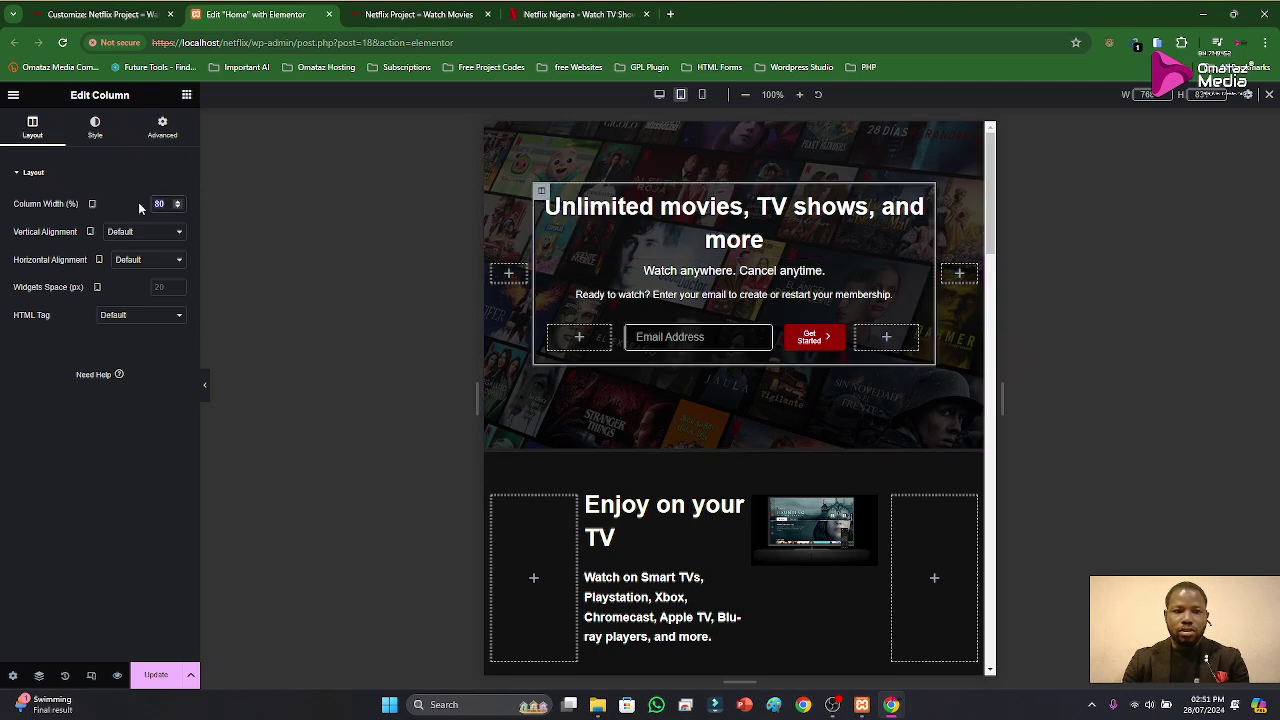
type("70")
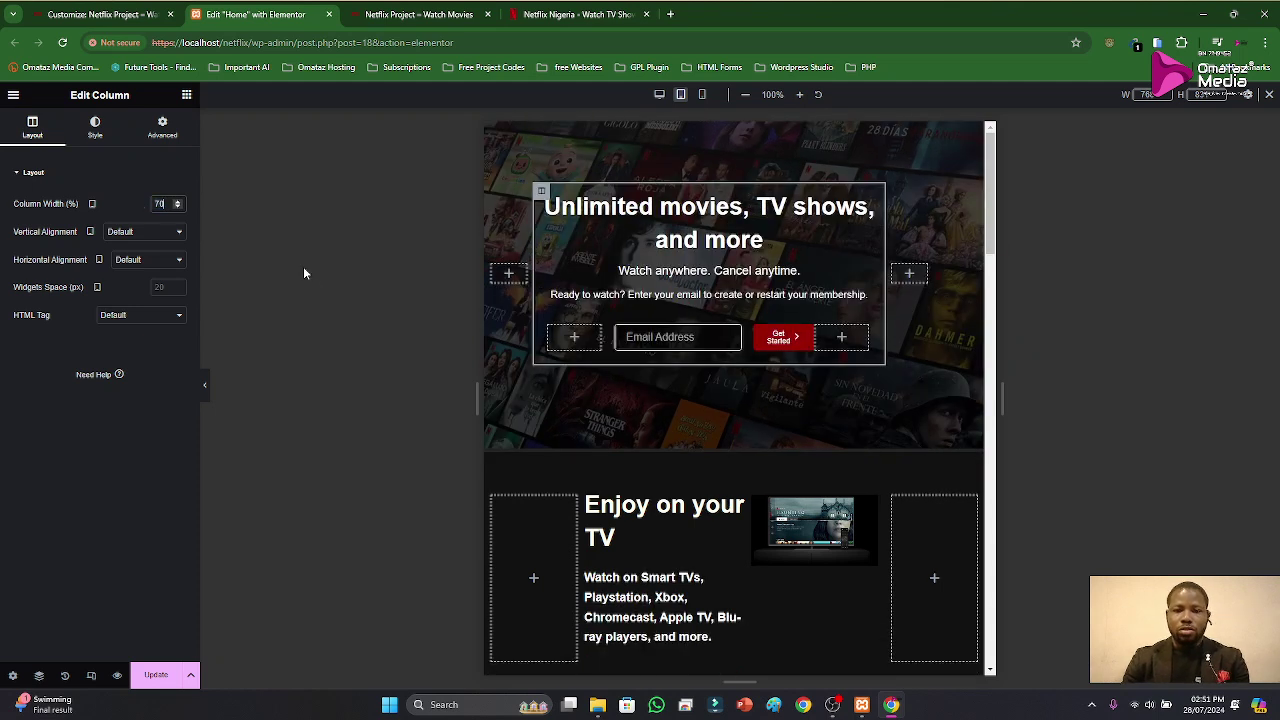
left_click(491, 266)
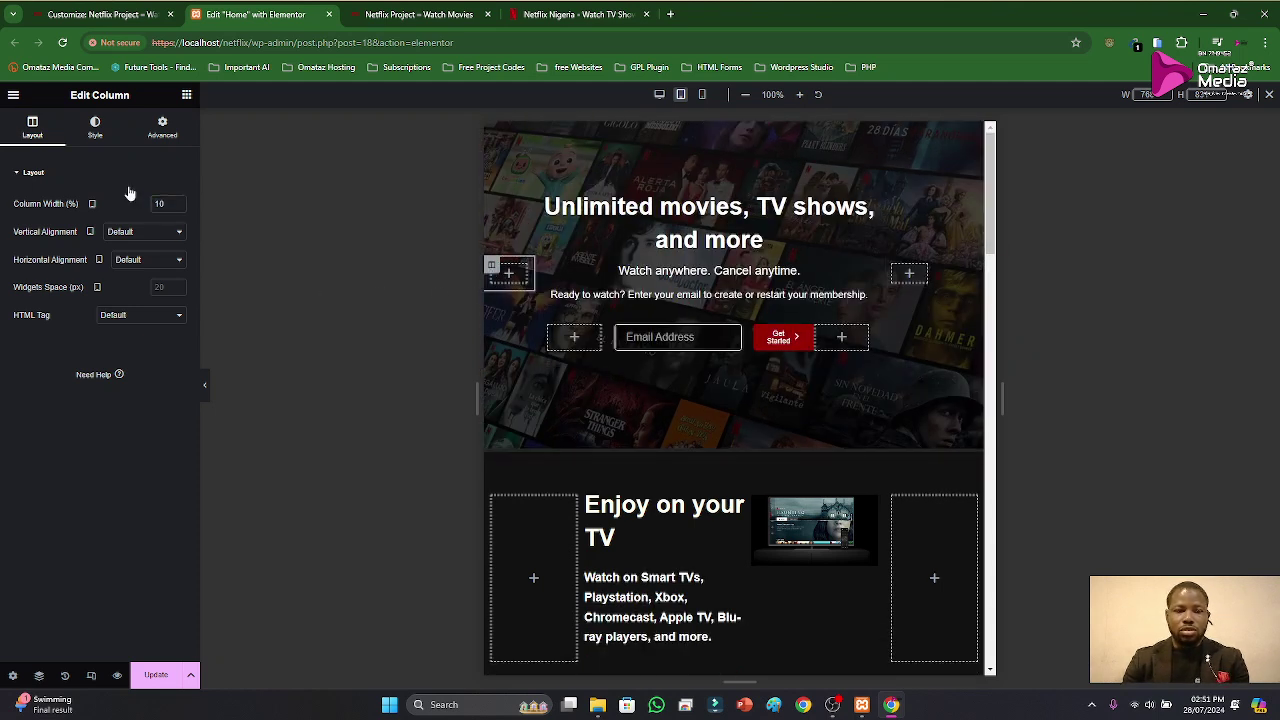
left_click(170, 203)
key("BackSpace")
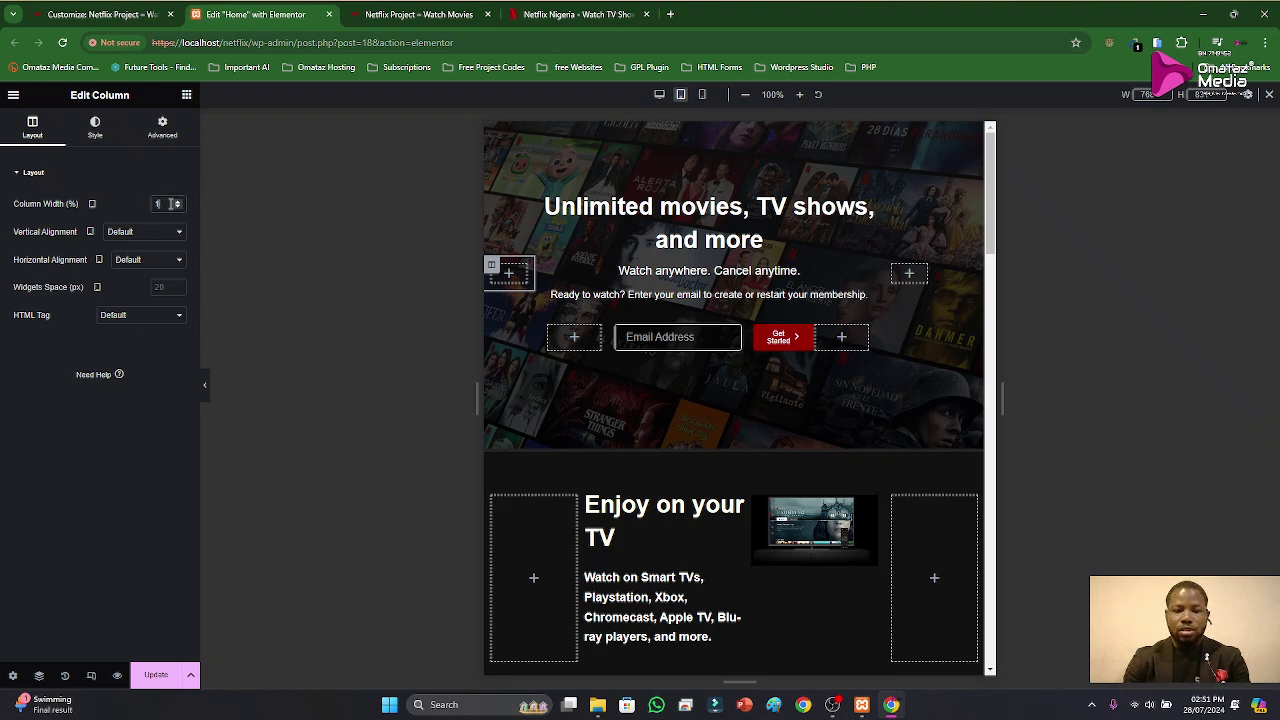
type("5")
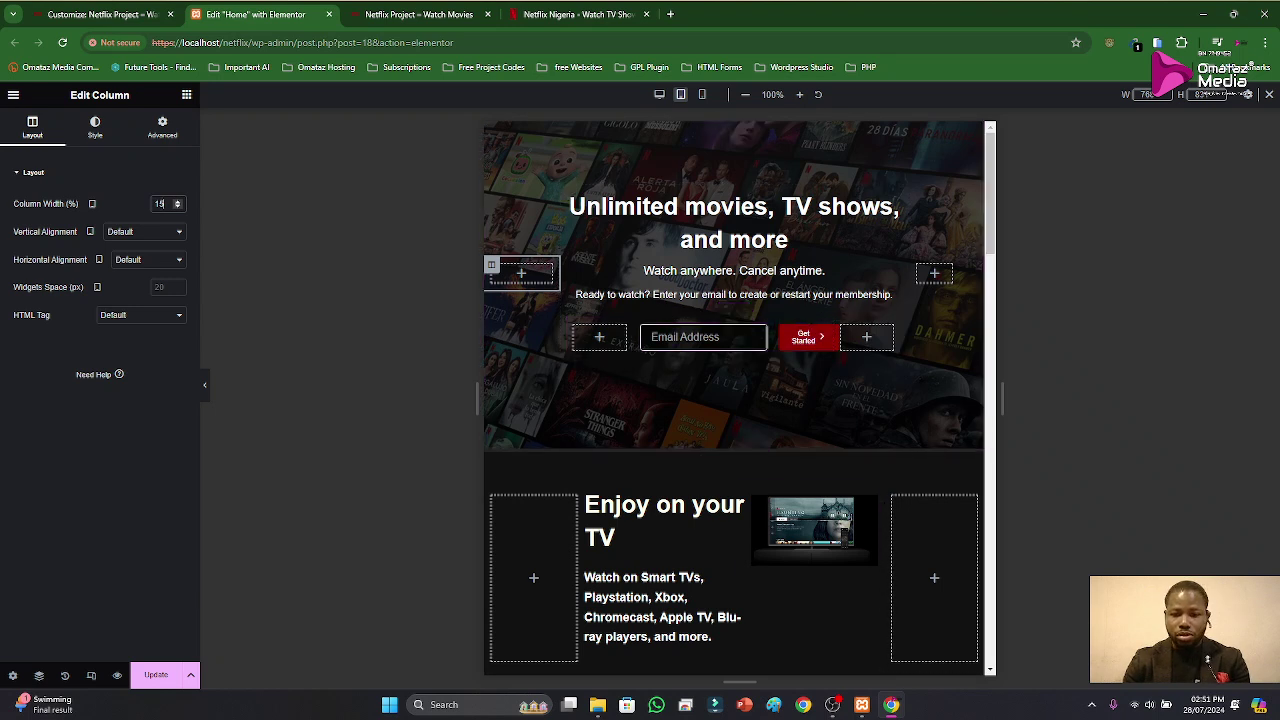
left_click(838, 705)
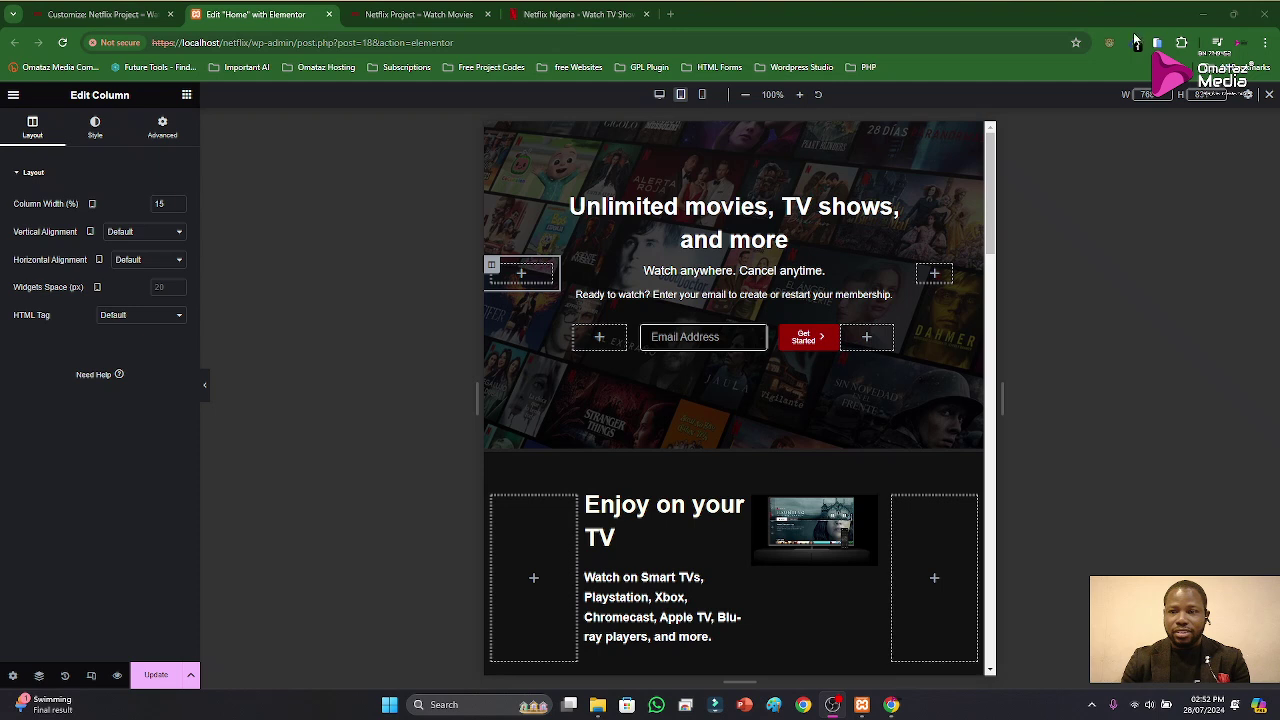
left_click(1073, 53)
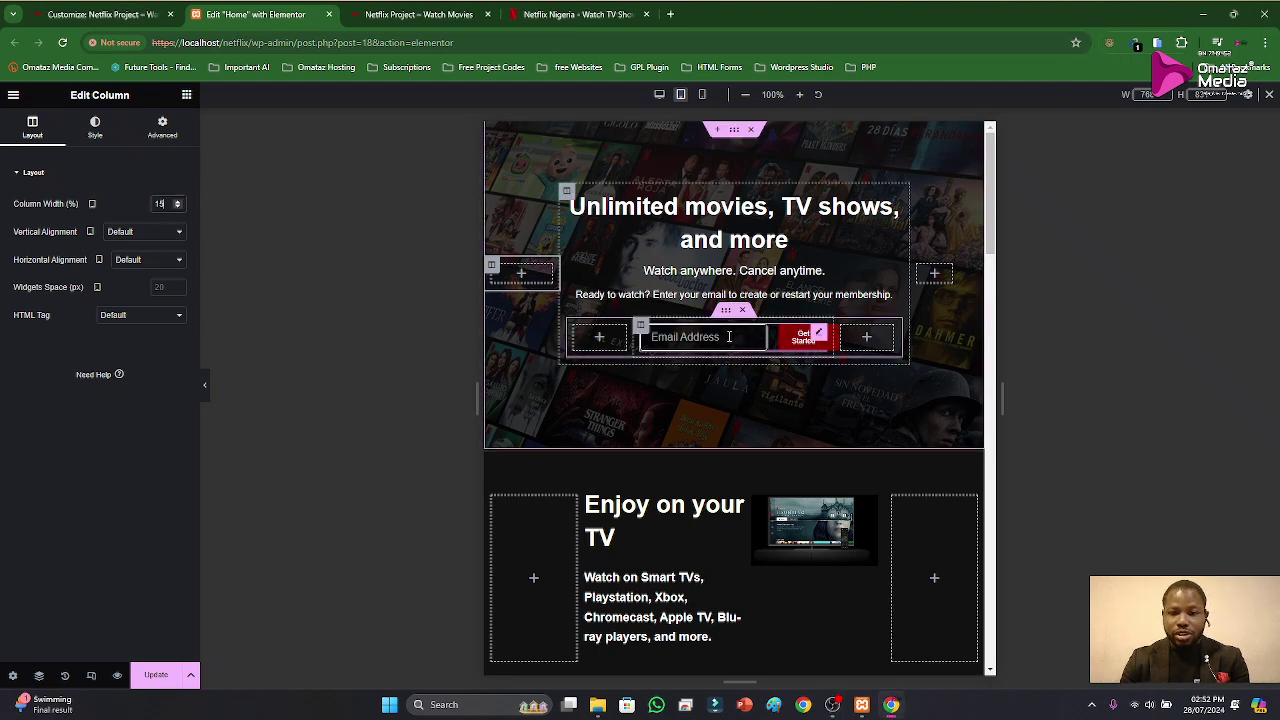
Step: Set the two empty columns on either side of the hero's email form to 15% width for tablet
left_click(577, 331)
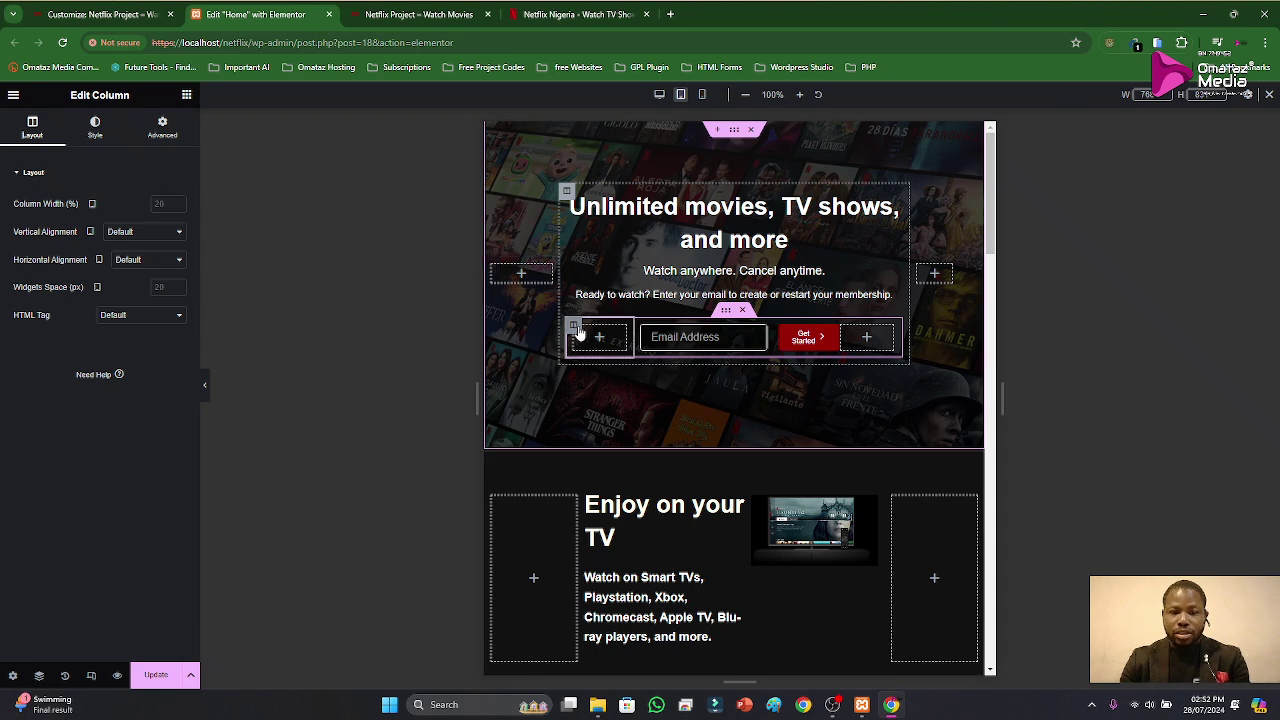
left_click(164, 203)
type("15")
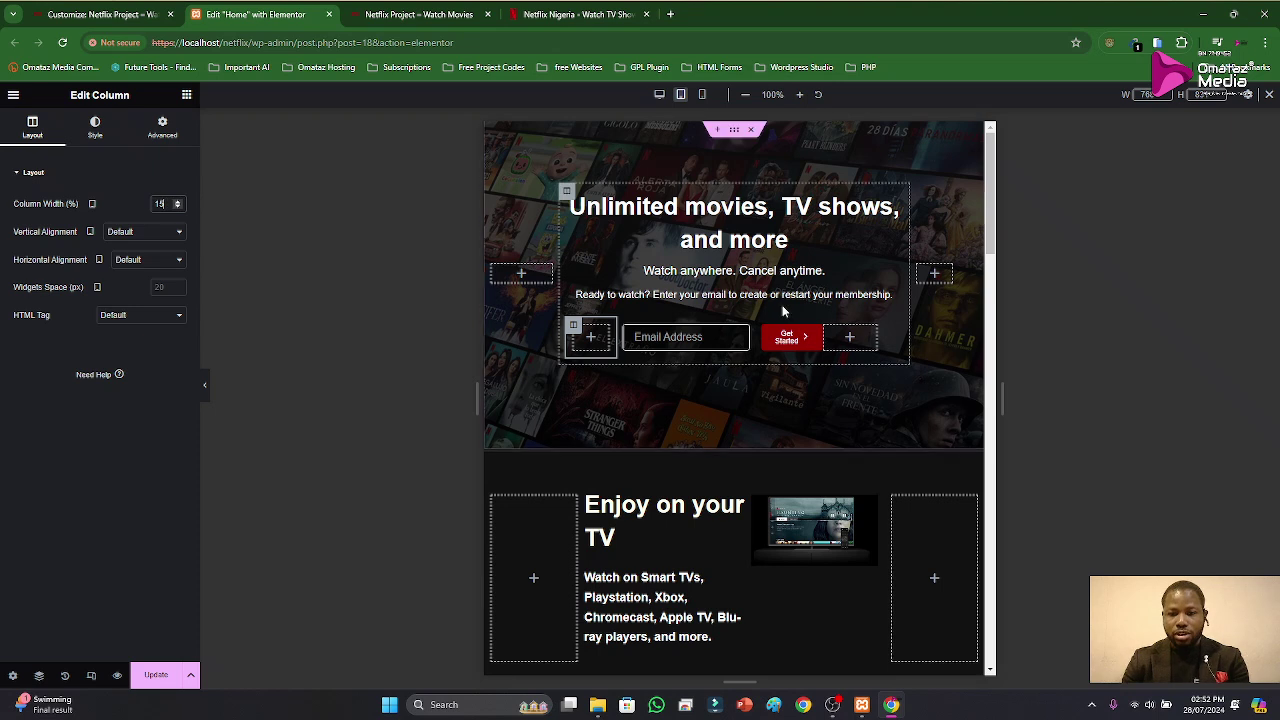
left_click(824, 328)
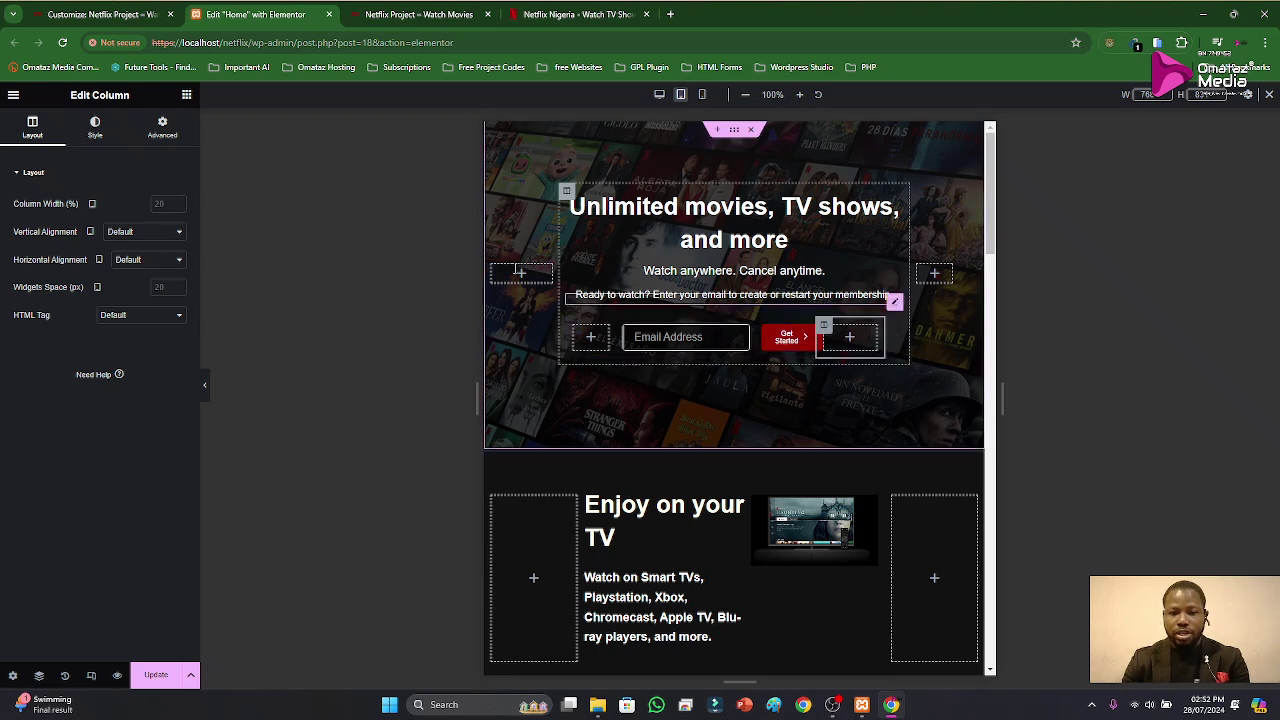
left_click(170, 203)
type("15")
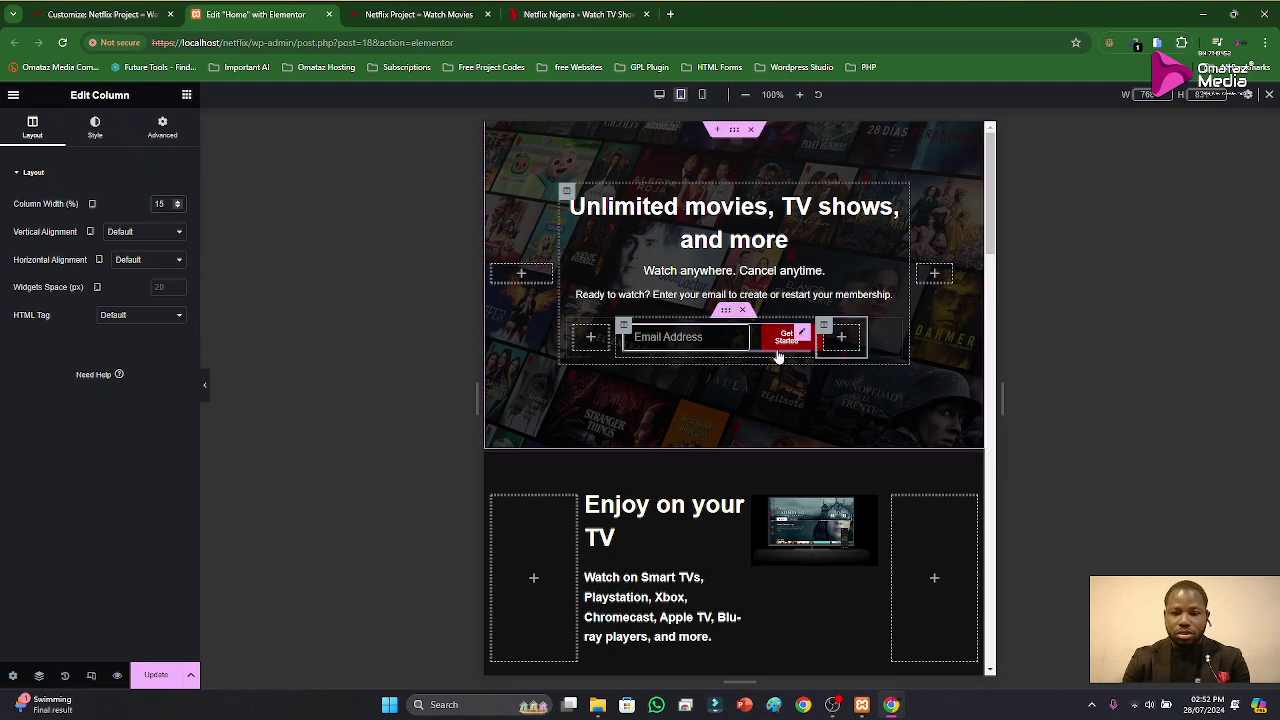
Step: Set the column holding the email field and Get Started button to 70% width for tablet
left_click(616, 356)
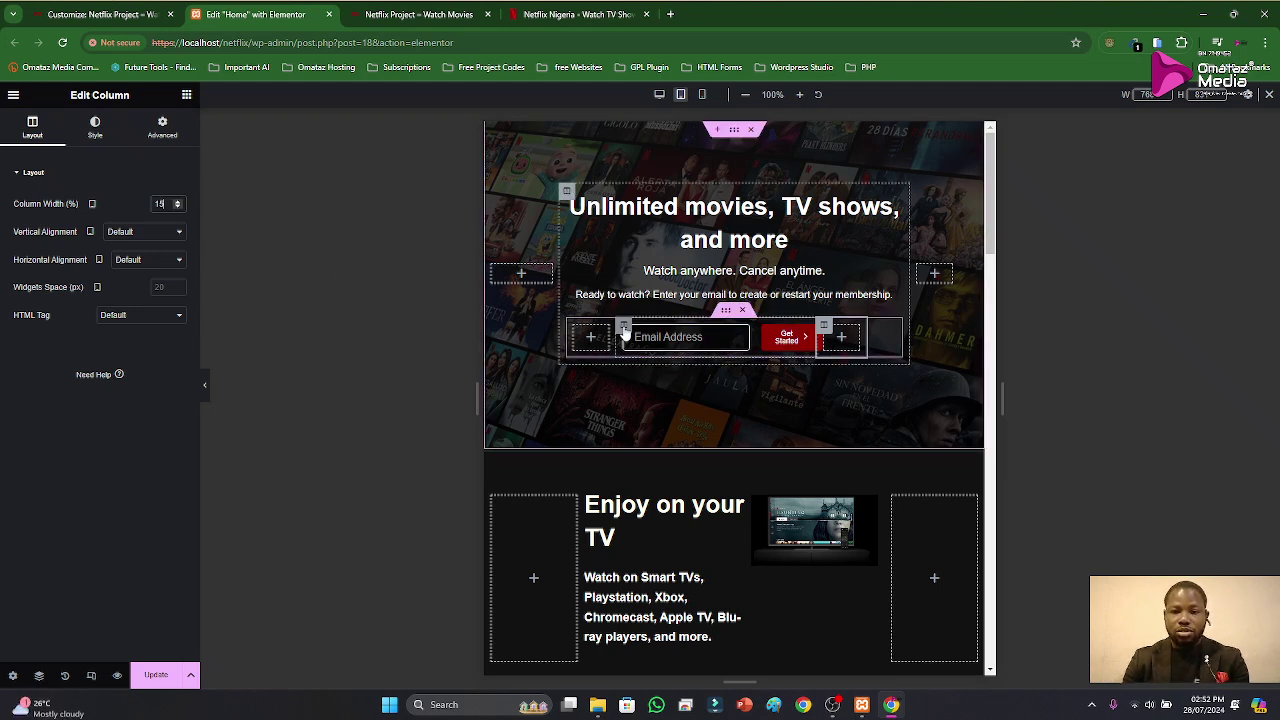
left_click(158, 210)
type("70")
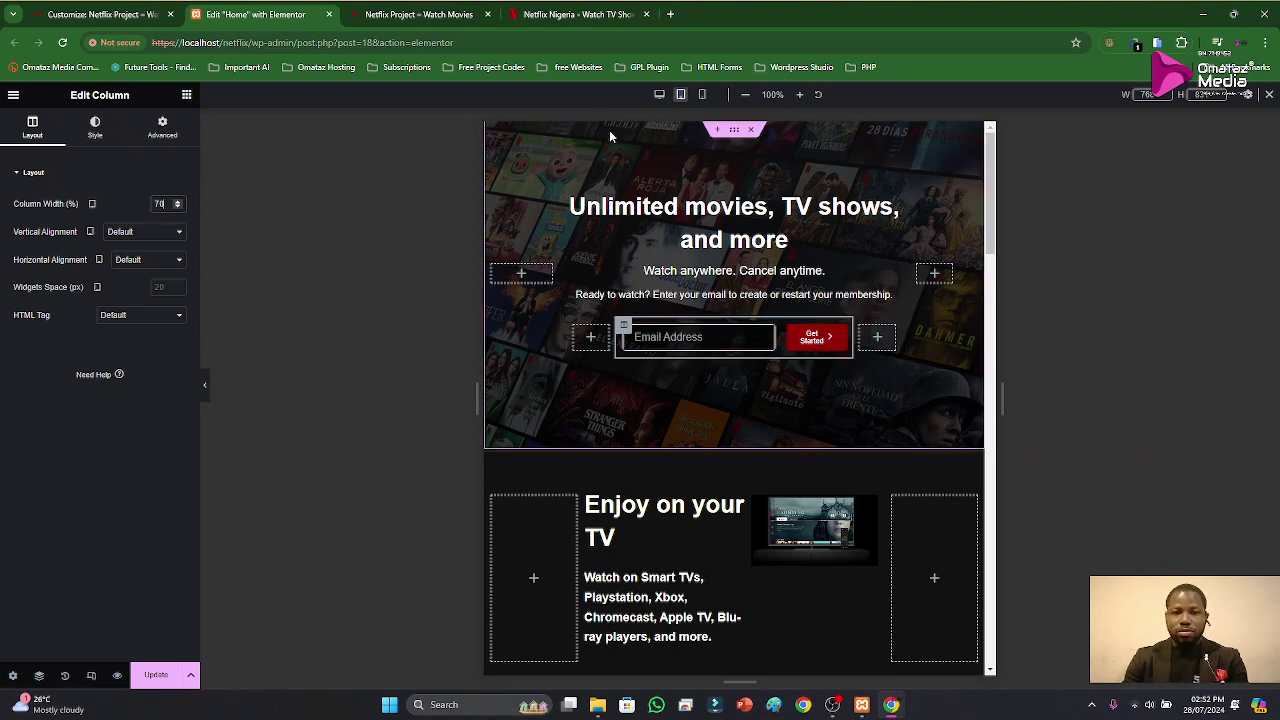
Step: Compare with Netflix's hero, then set the empty columns on both sides of the email form to 10% width for tablet
left_click(576, 18)
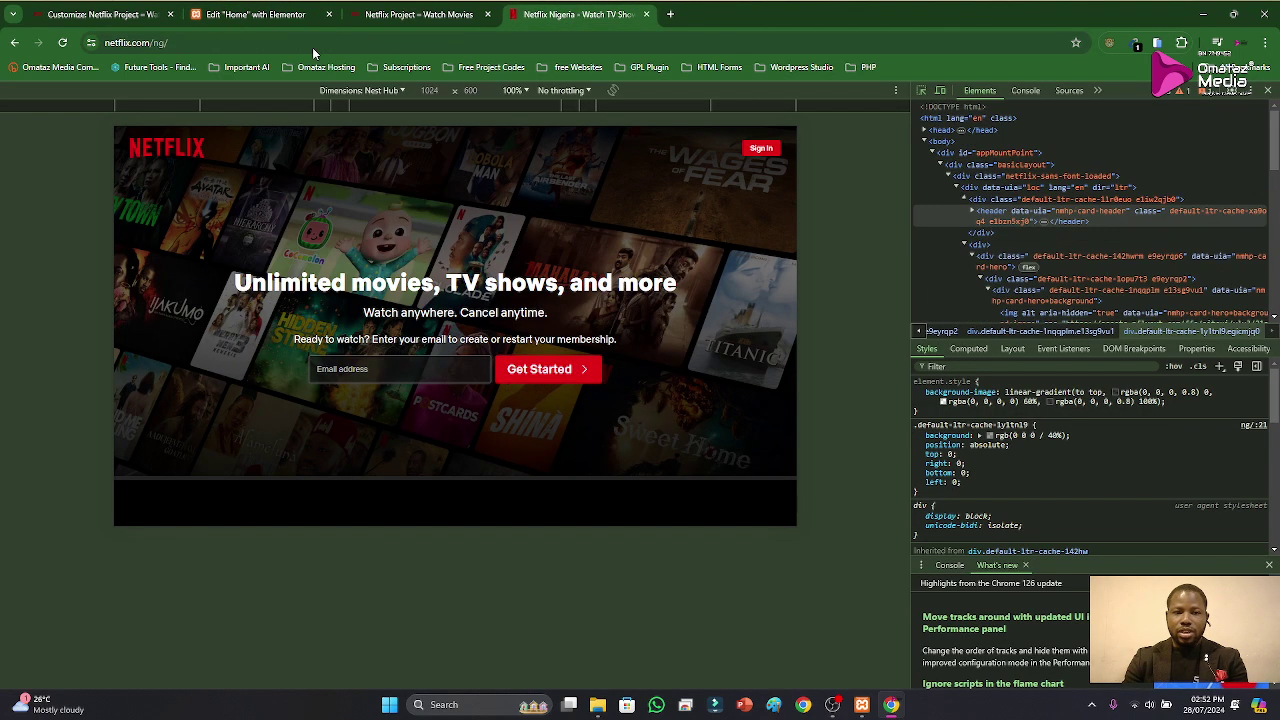
left_click(278, 16)
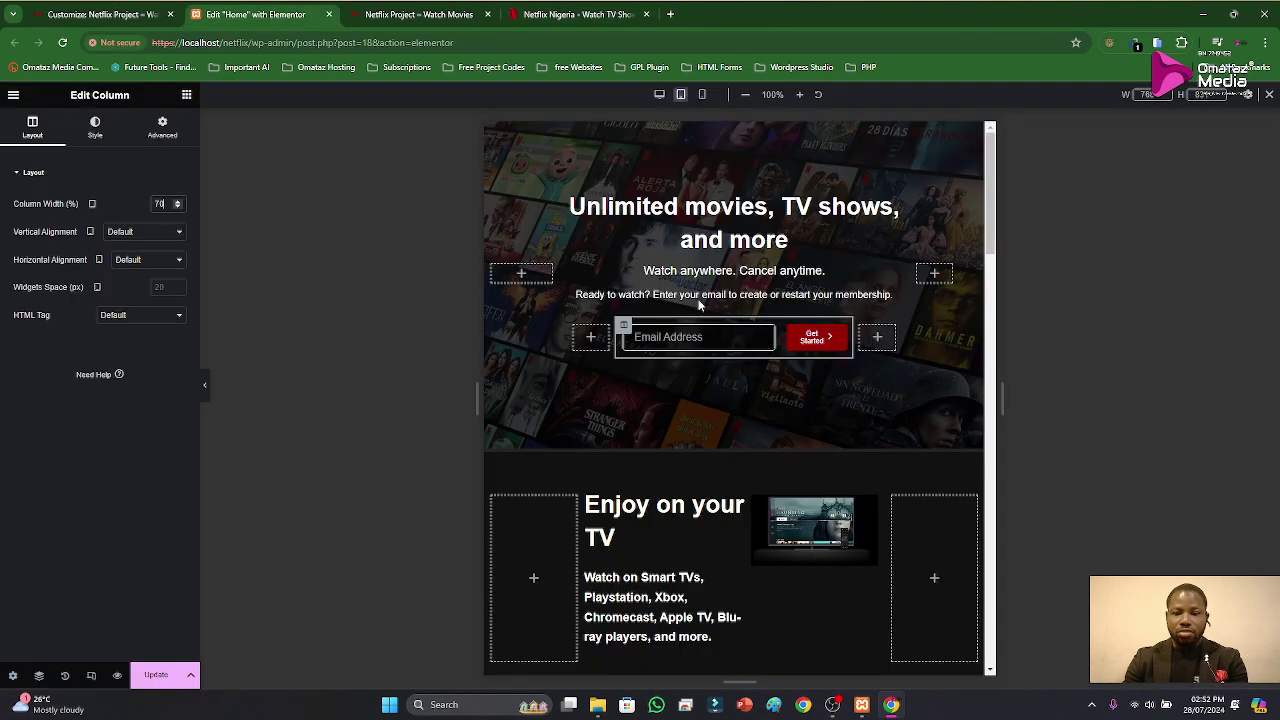
left_click(866, 336)
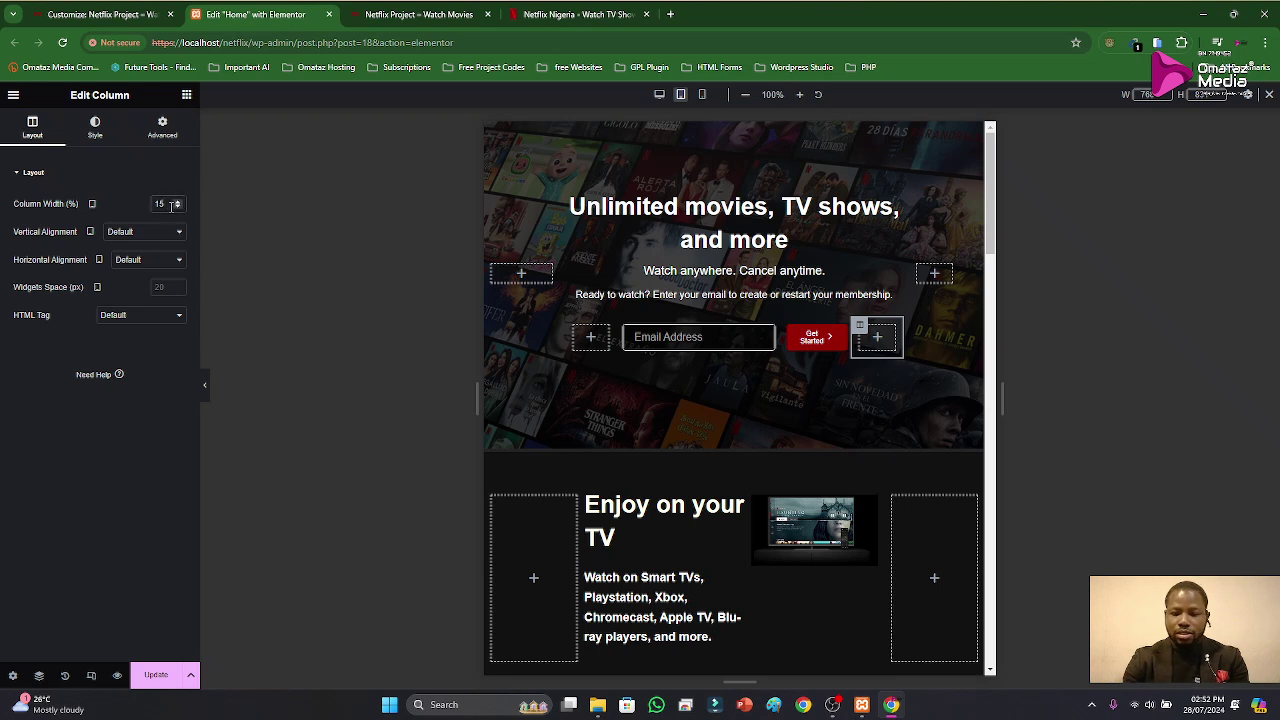
type("0")
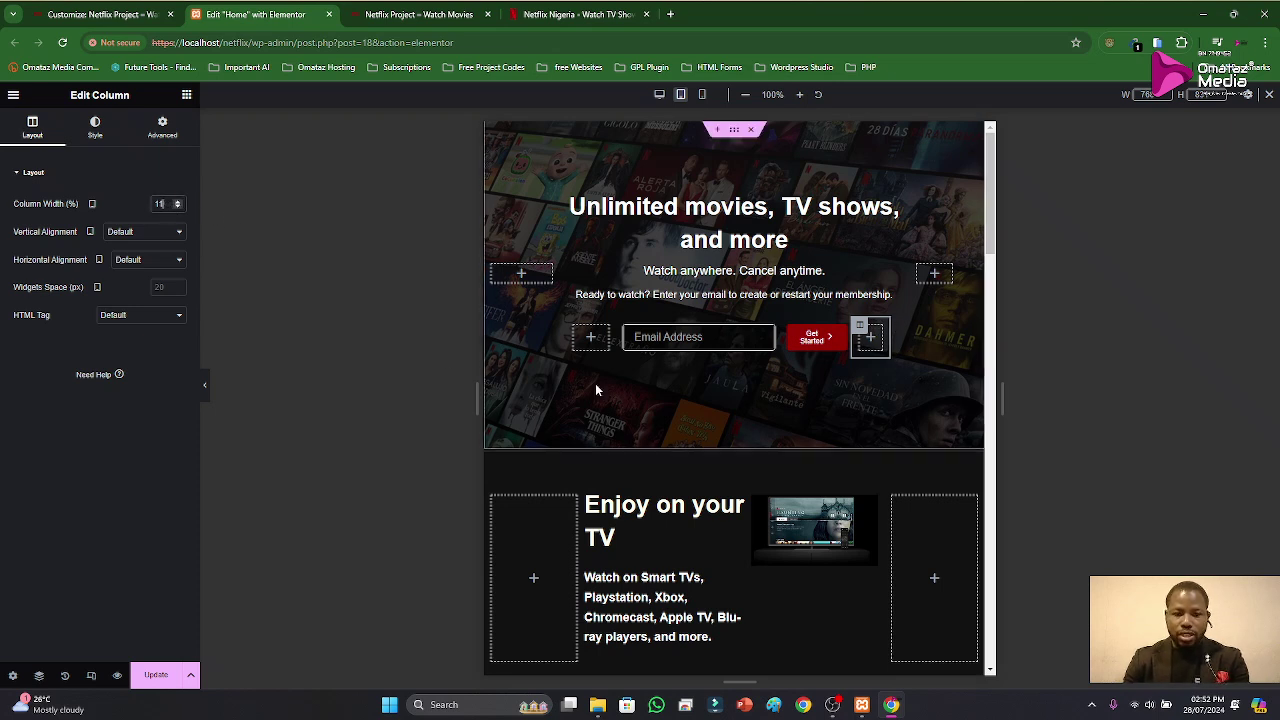
left_click(585, 336)
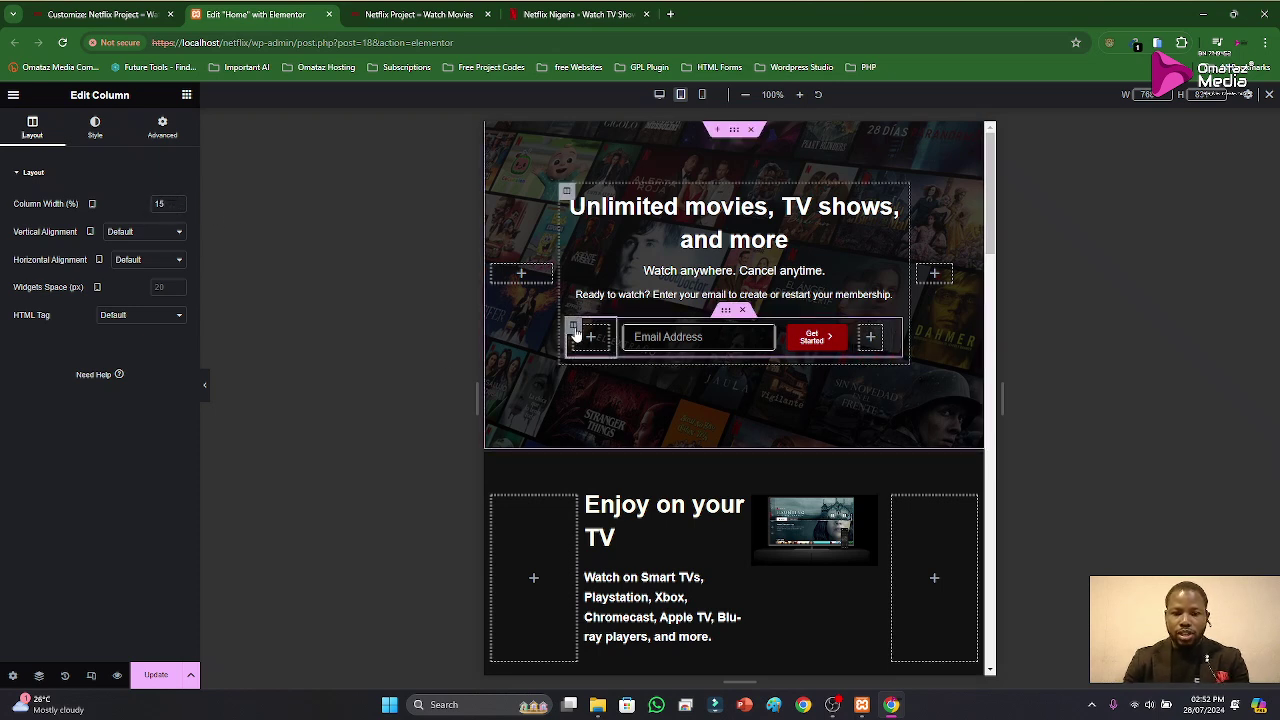
left_click(166, 200)
type("10")
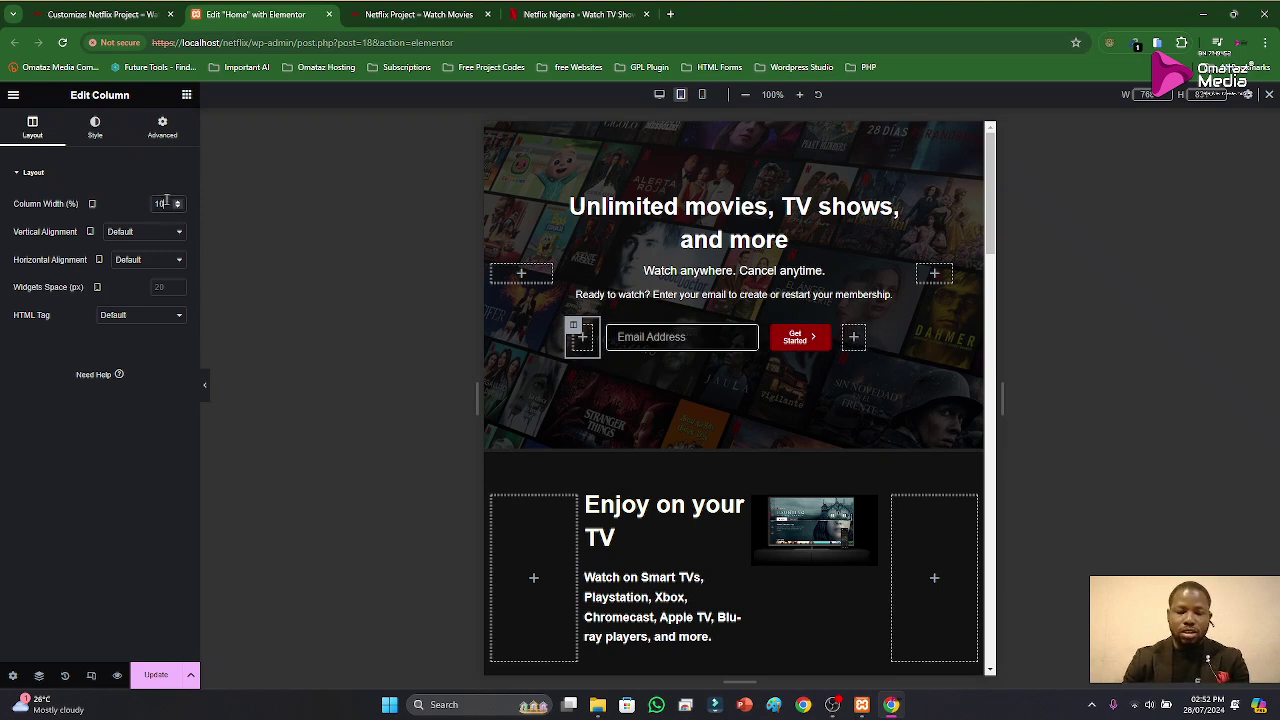
Step: Set the column holding the email form to 80% width for tablet
left_click(607, 326)
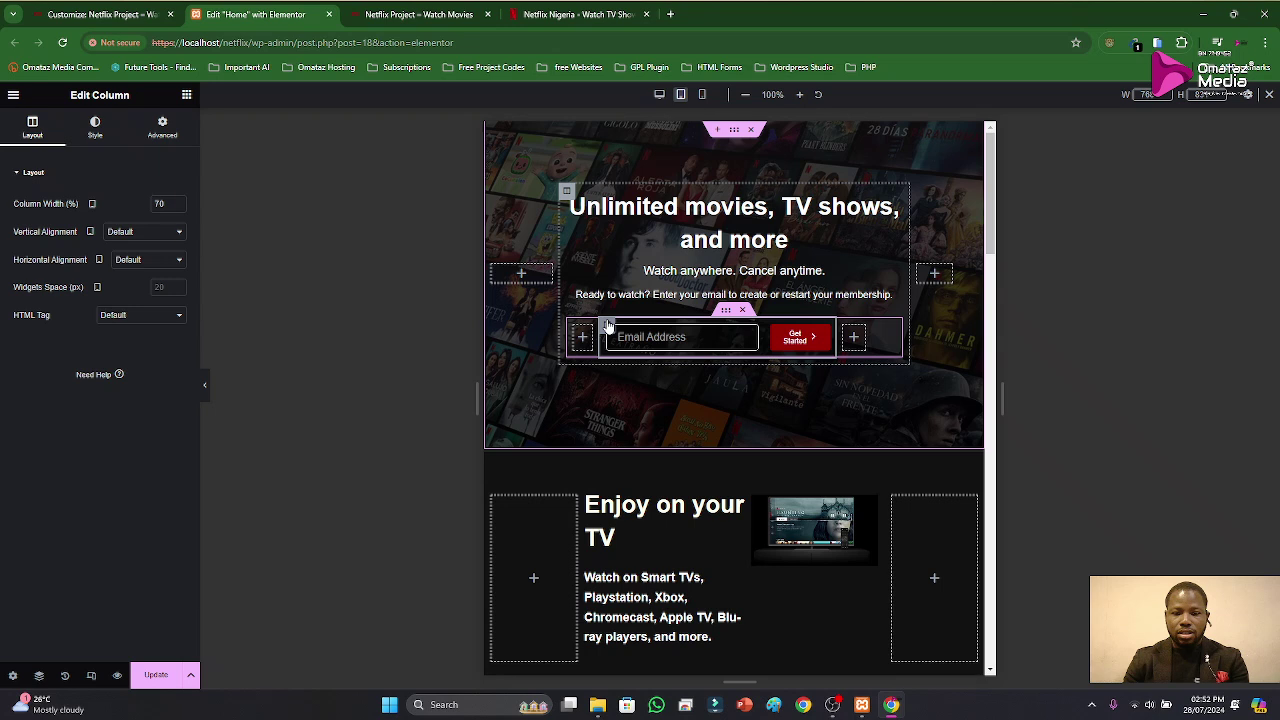
left_click_drag(166, 204, 142, 207)
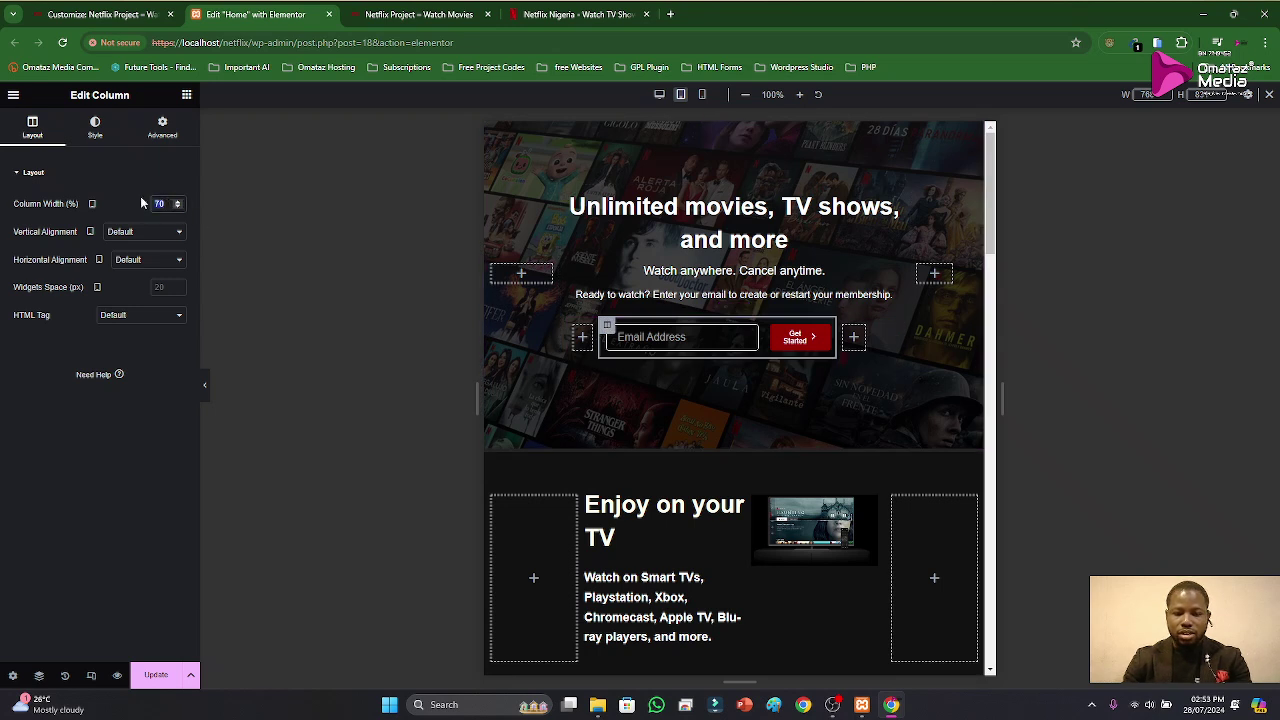
type("80")
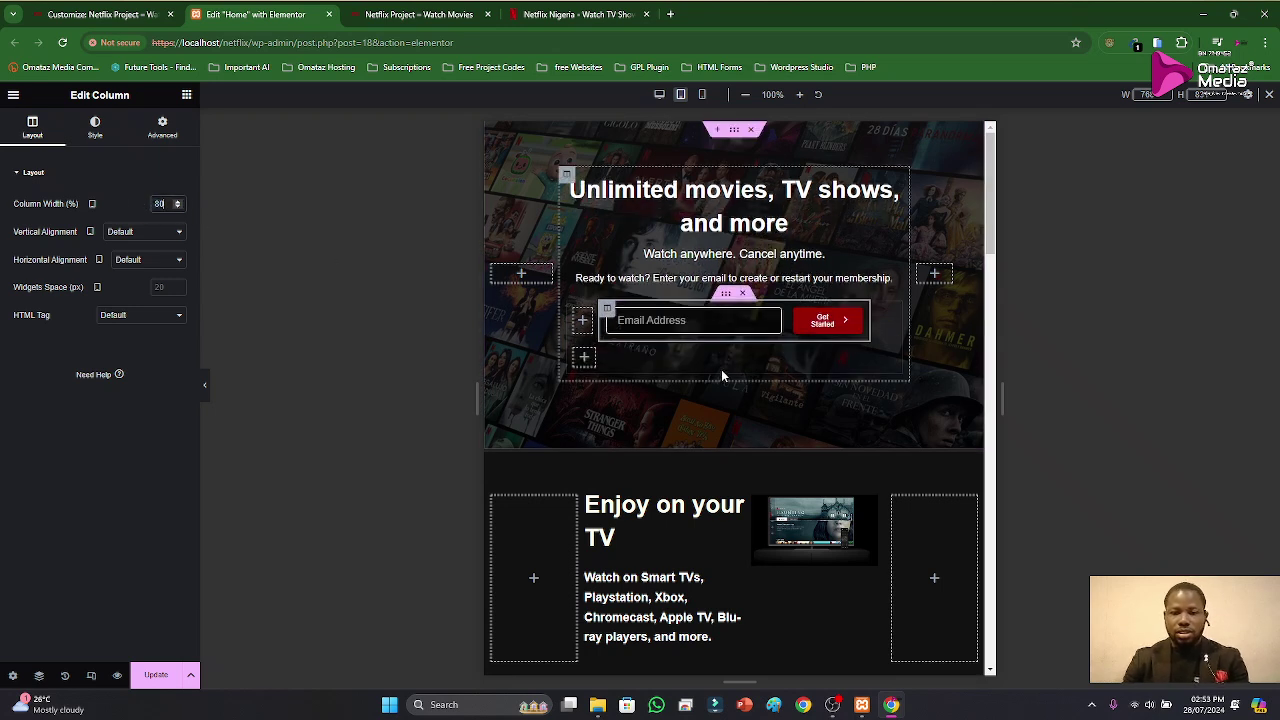
left_click(853, 318)
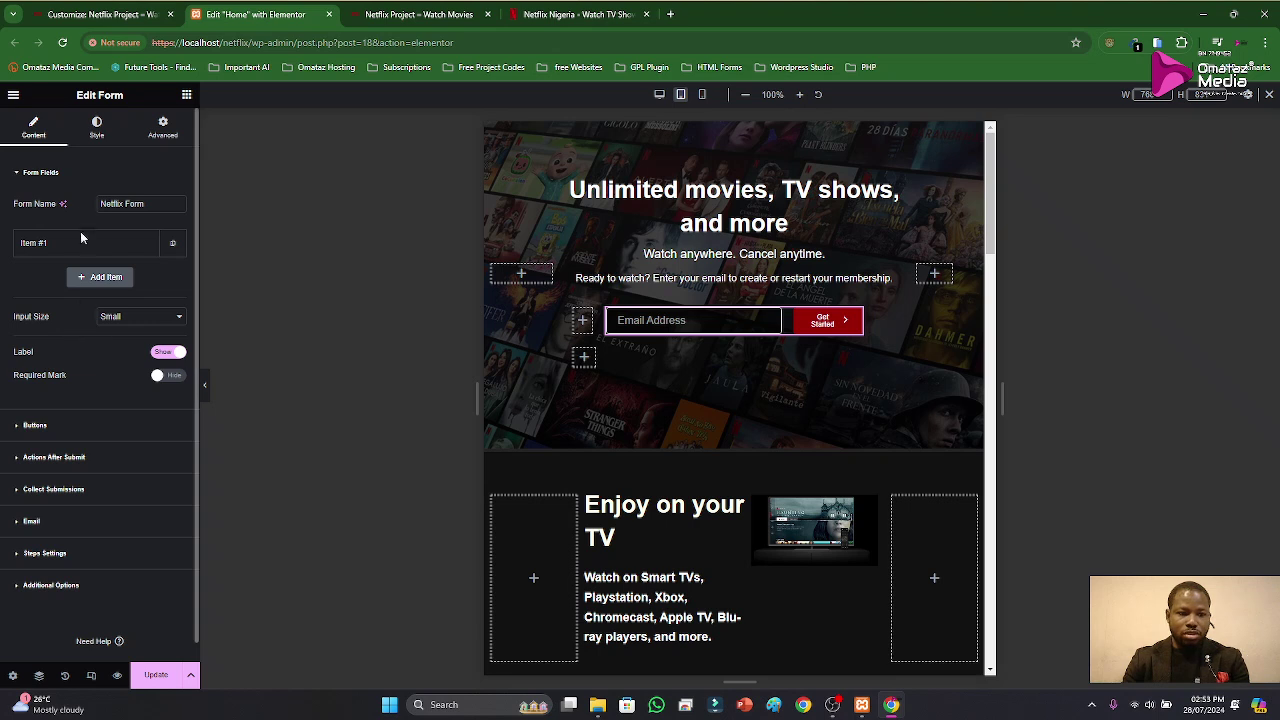
left_click(45, 246)
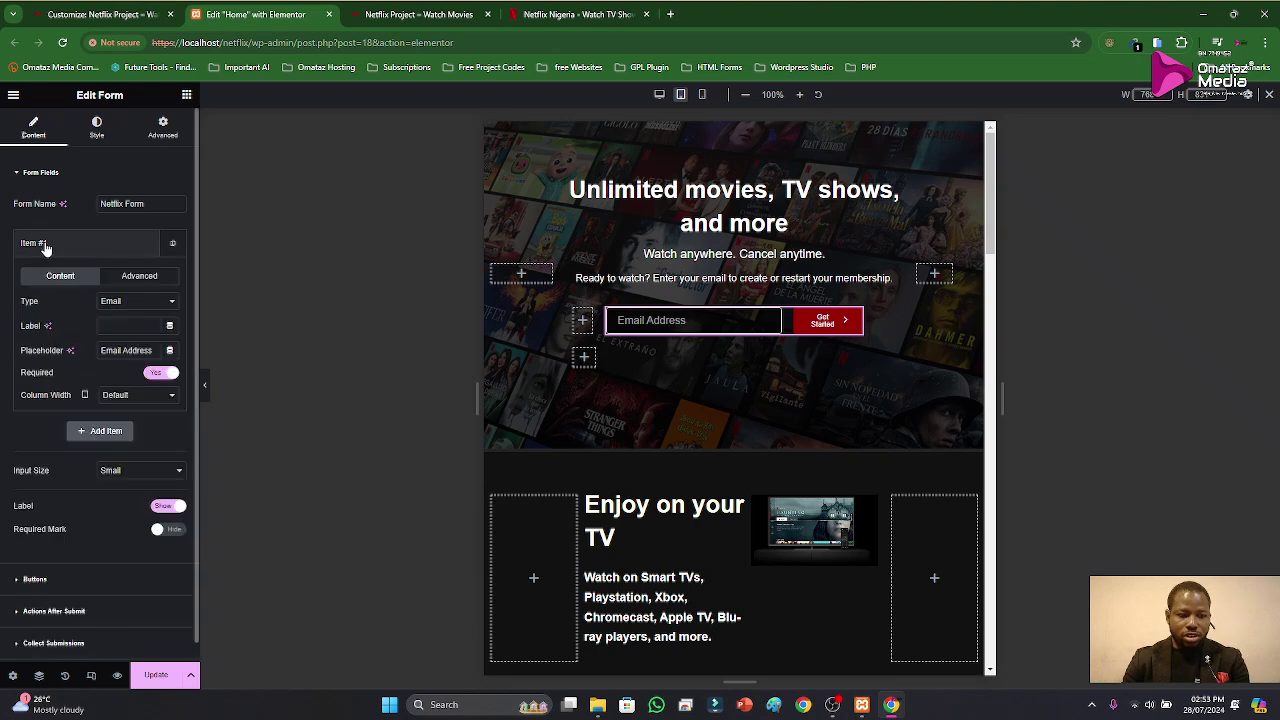
left_click(127, 397)
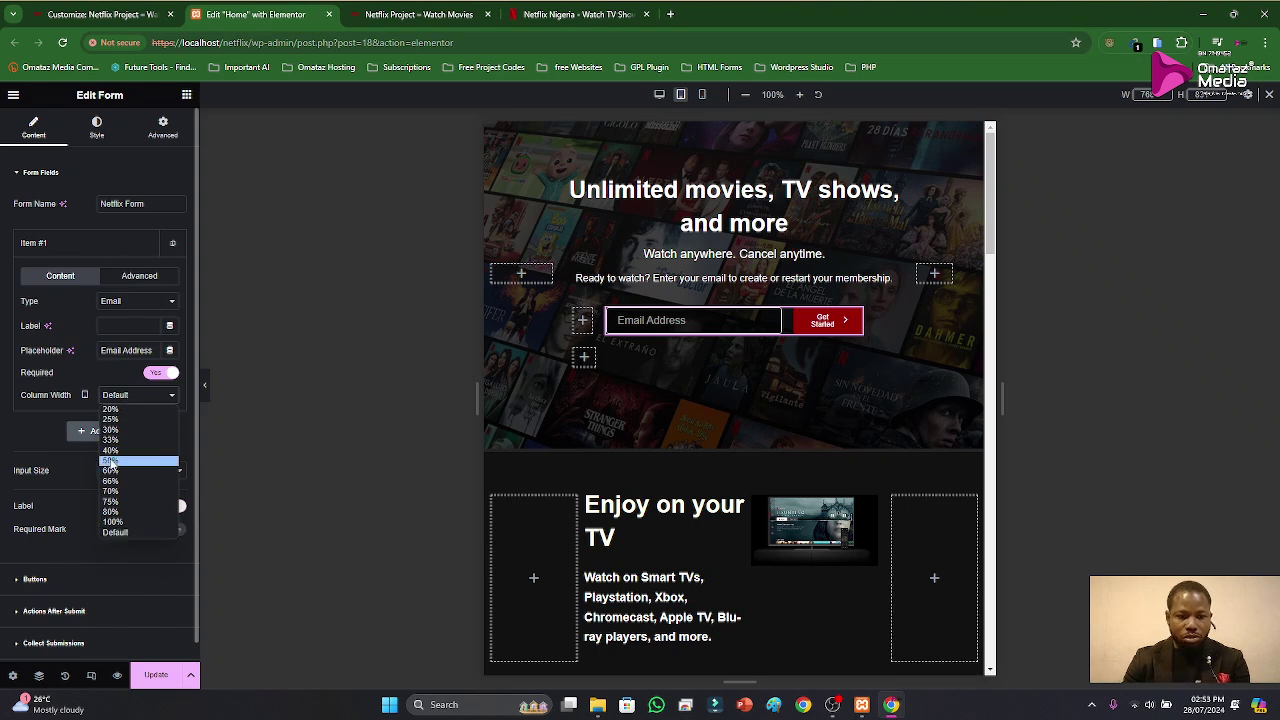
left_click(112, 461)
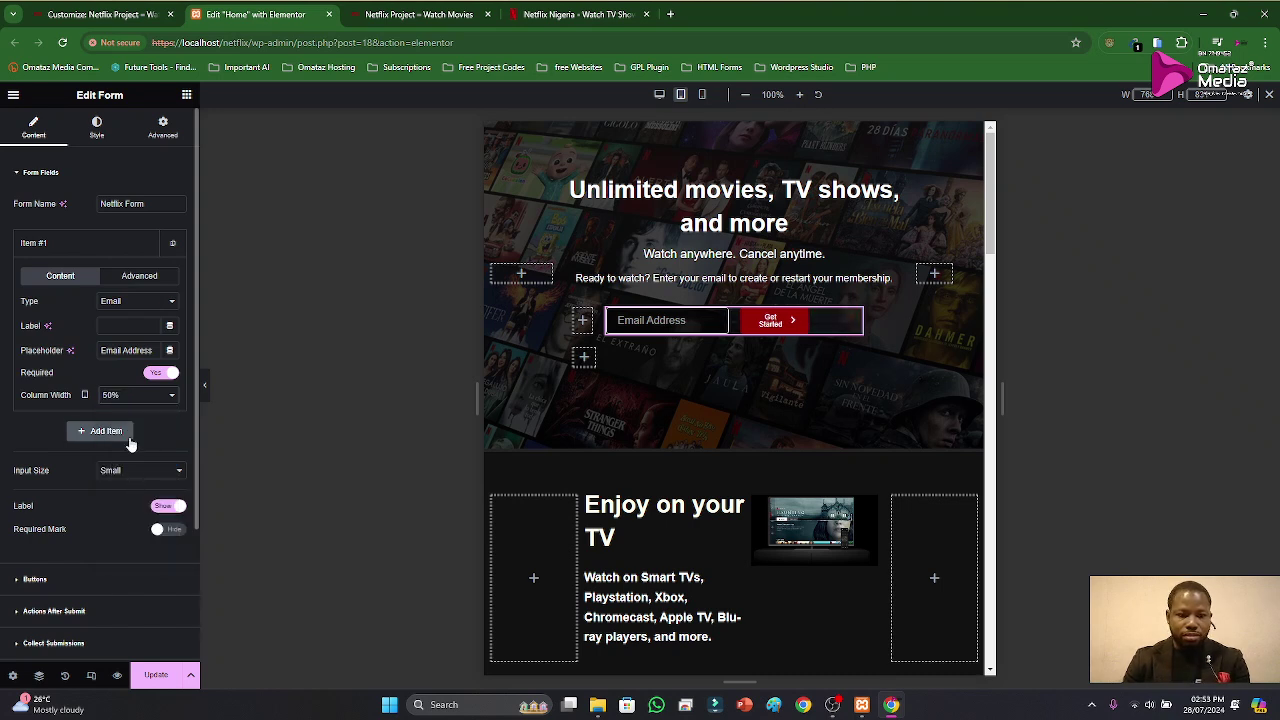
left_click(145, 396)
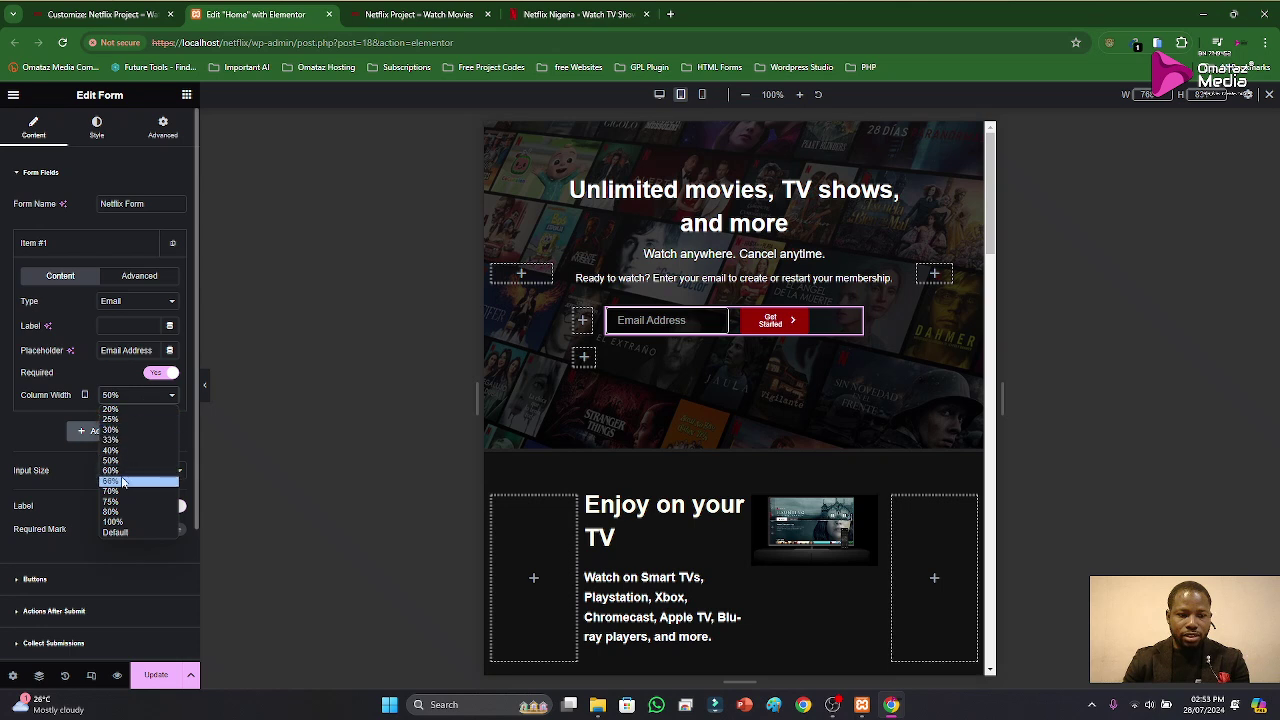
left_click(130, 474)
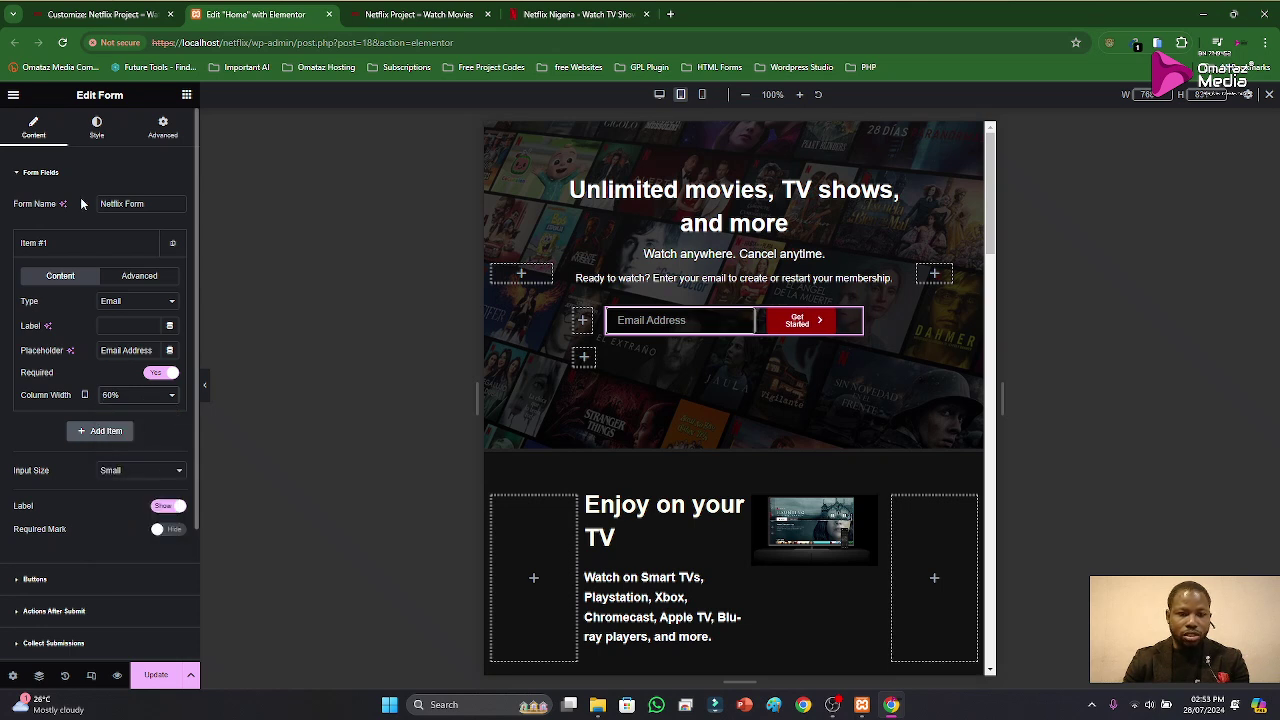
left_click(74, 240)
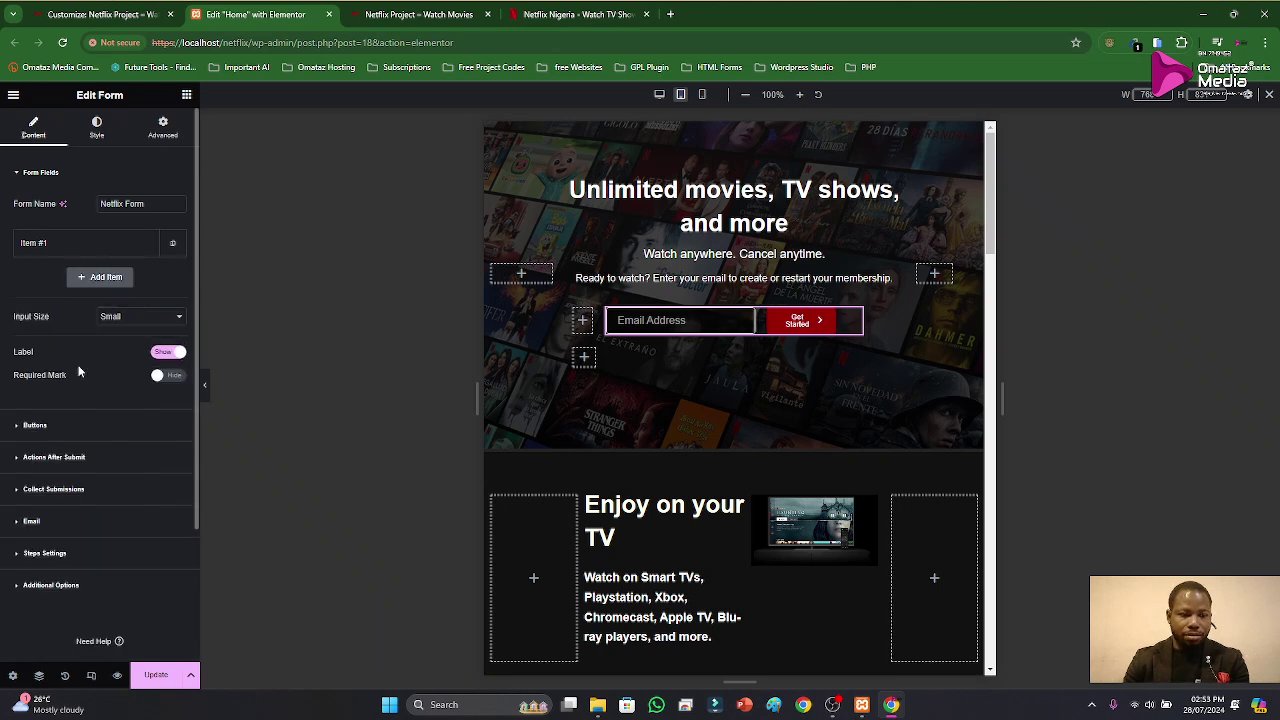
Step: Set the form's Get Started button to 40% column width for tablet
left_click(58, 433)
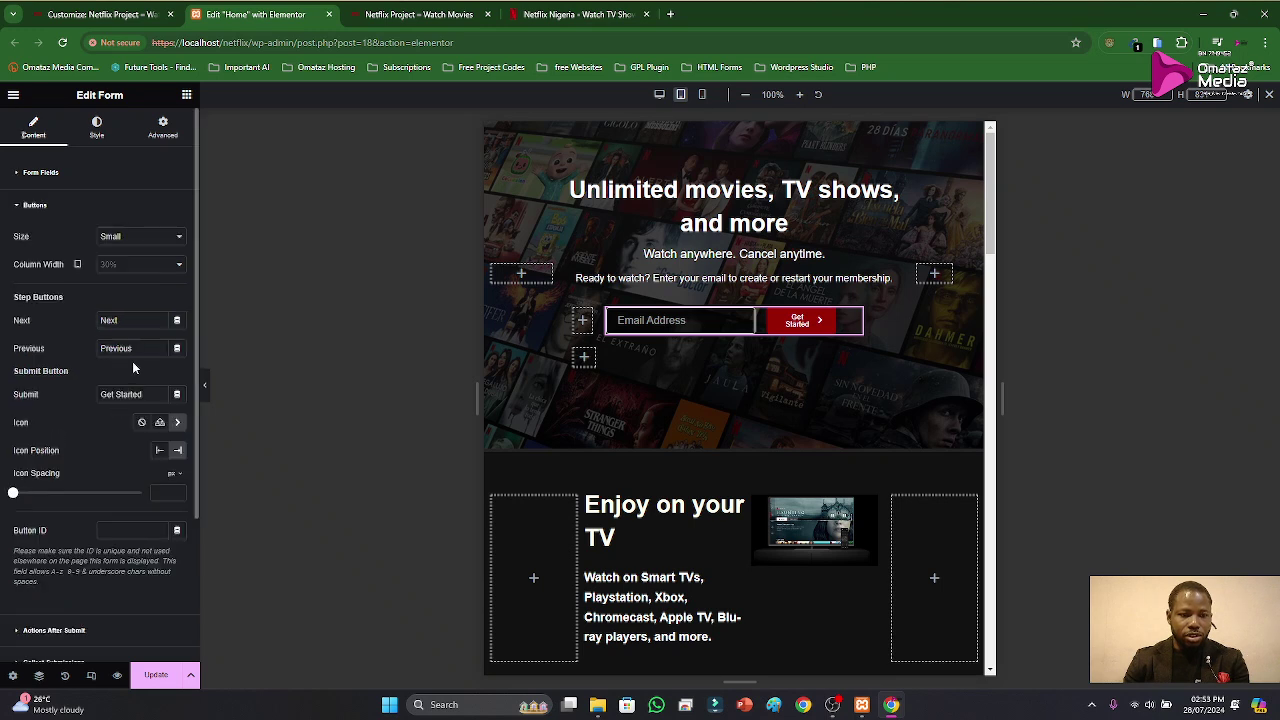
left_click(129, 266)
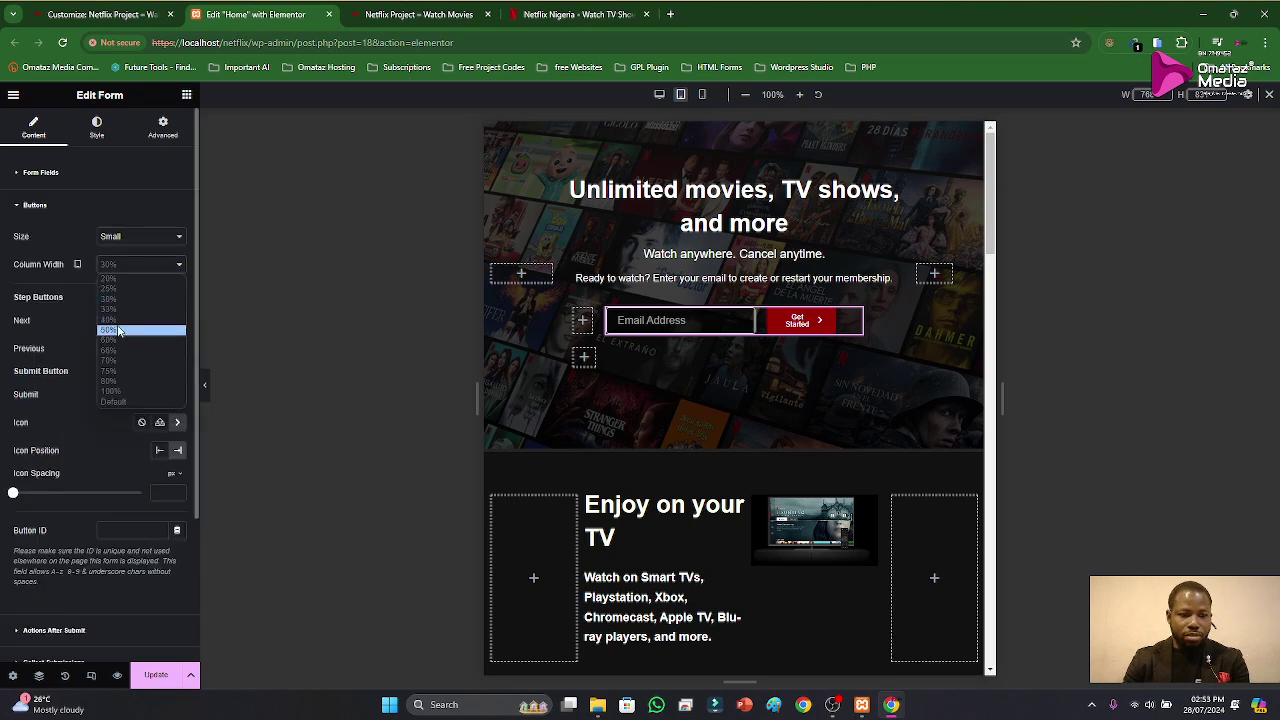
left_click(118, 322)
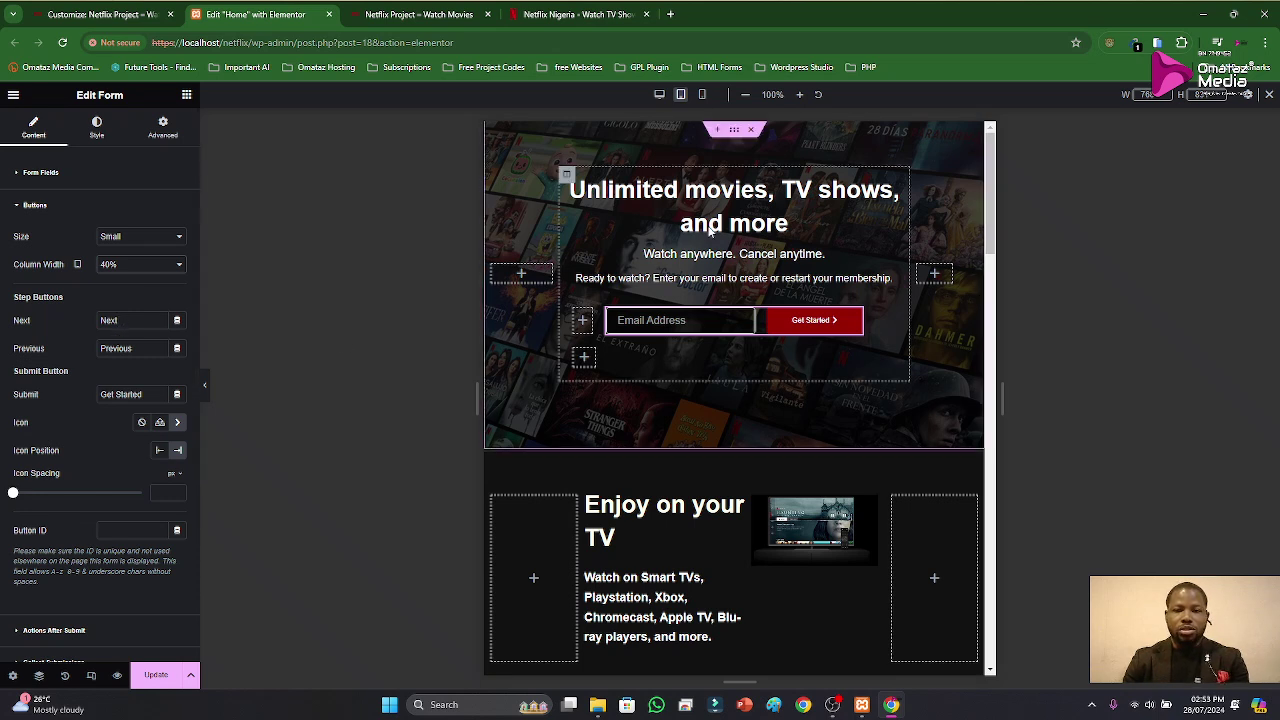
Step: Set the outer empty columns on both sides of the hero text to 5% width for tablet
left_click(908, 237)
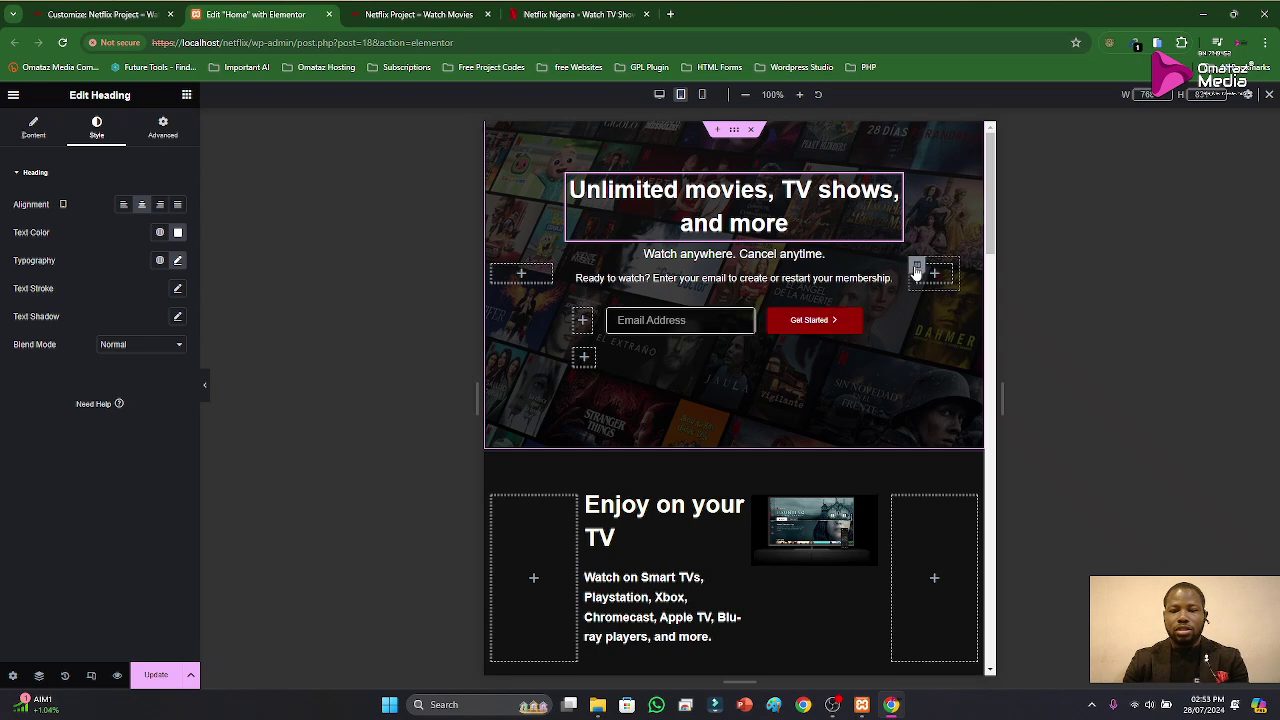
left_click(916, 266)
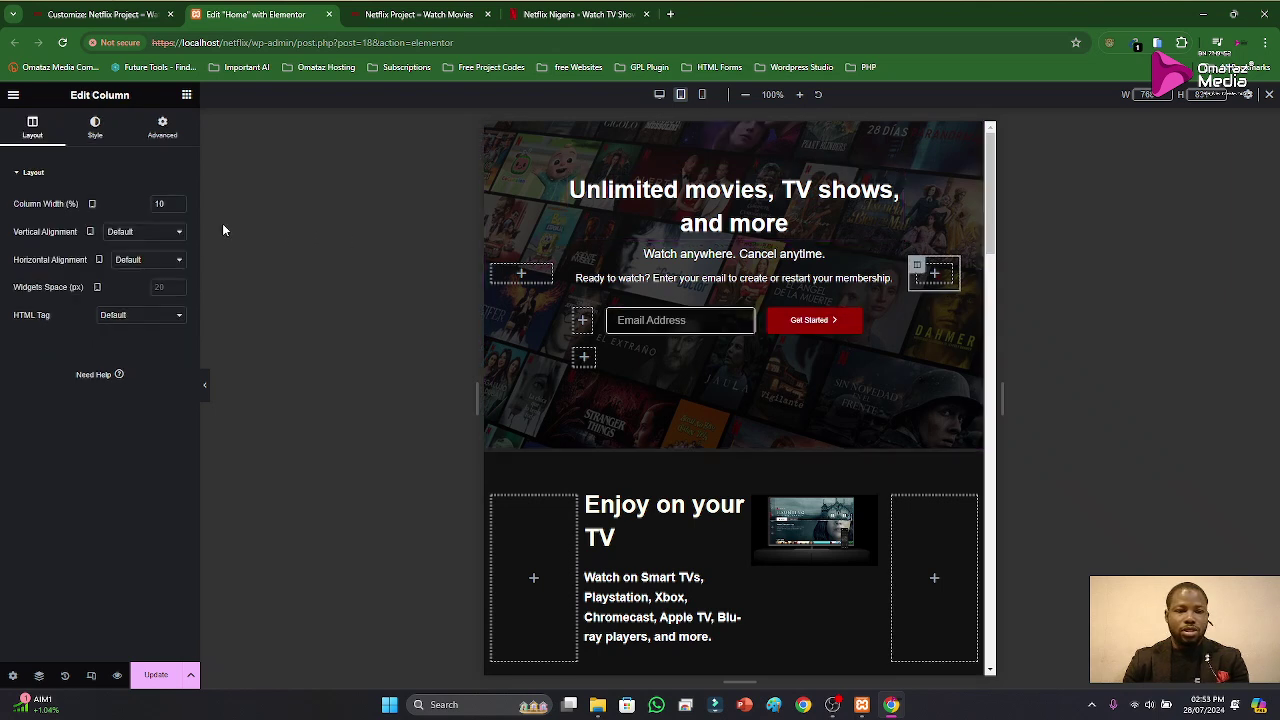
key("BackSpace")
key("BackSpace")
type("5")
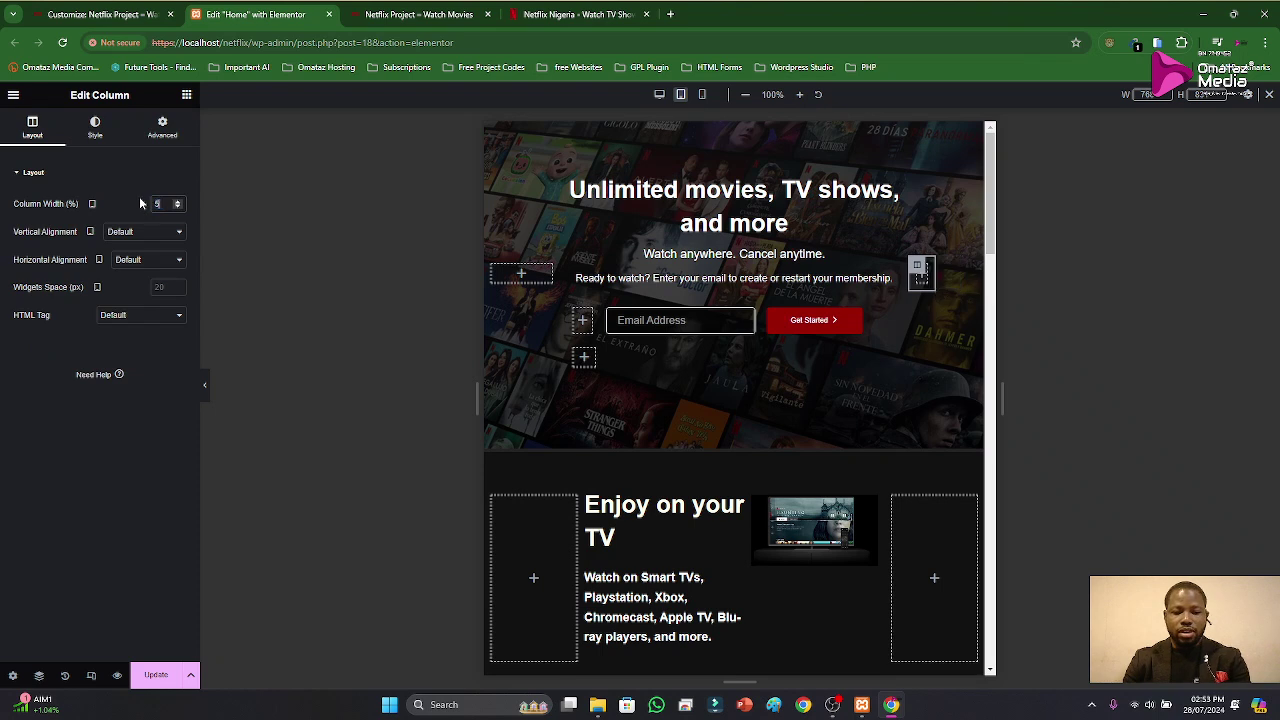
double_click(166, 203)
type("15")
left_click_drag(160, 204, 145, 208)
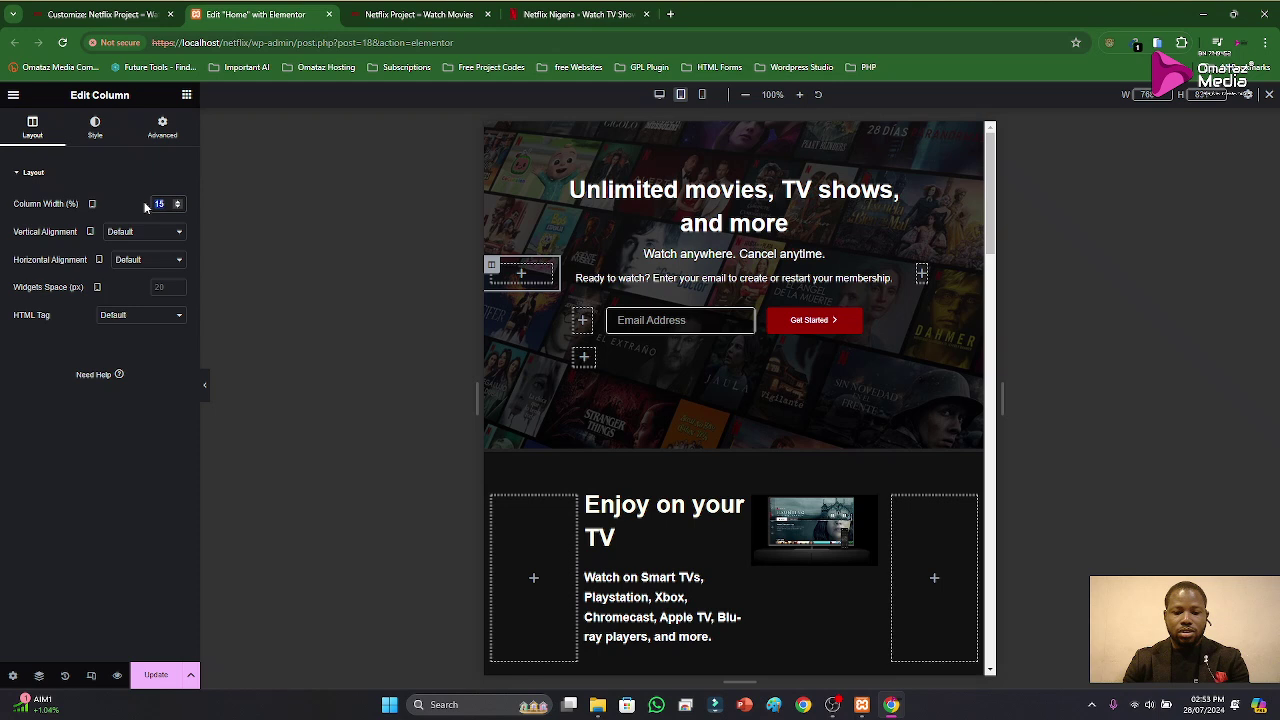
type("5")
Step: Try a 90% tablet width for the hero's middle text column, then undo that change
left_click(512, 185)
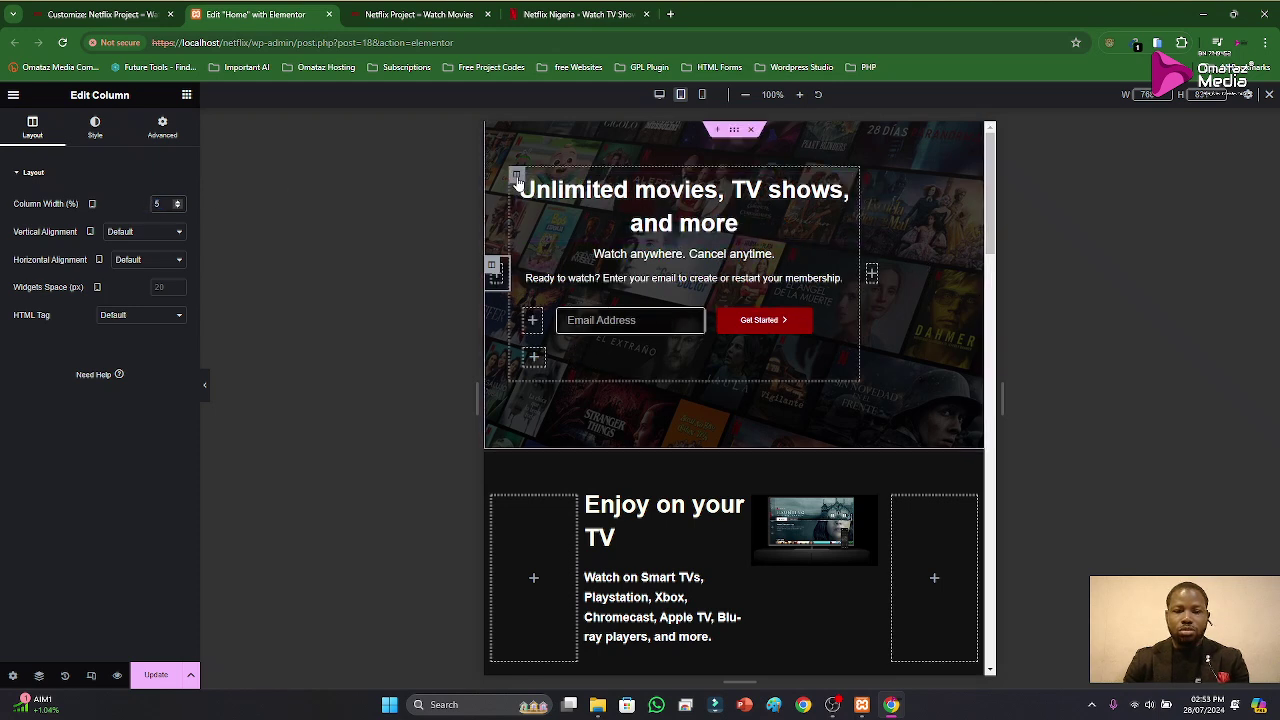
left_click_drag(173, 204, 142, 206)
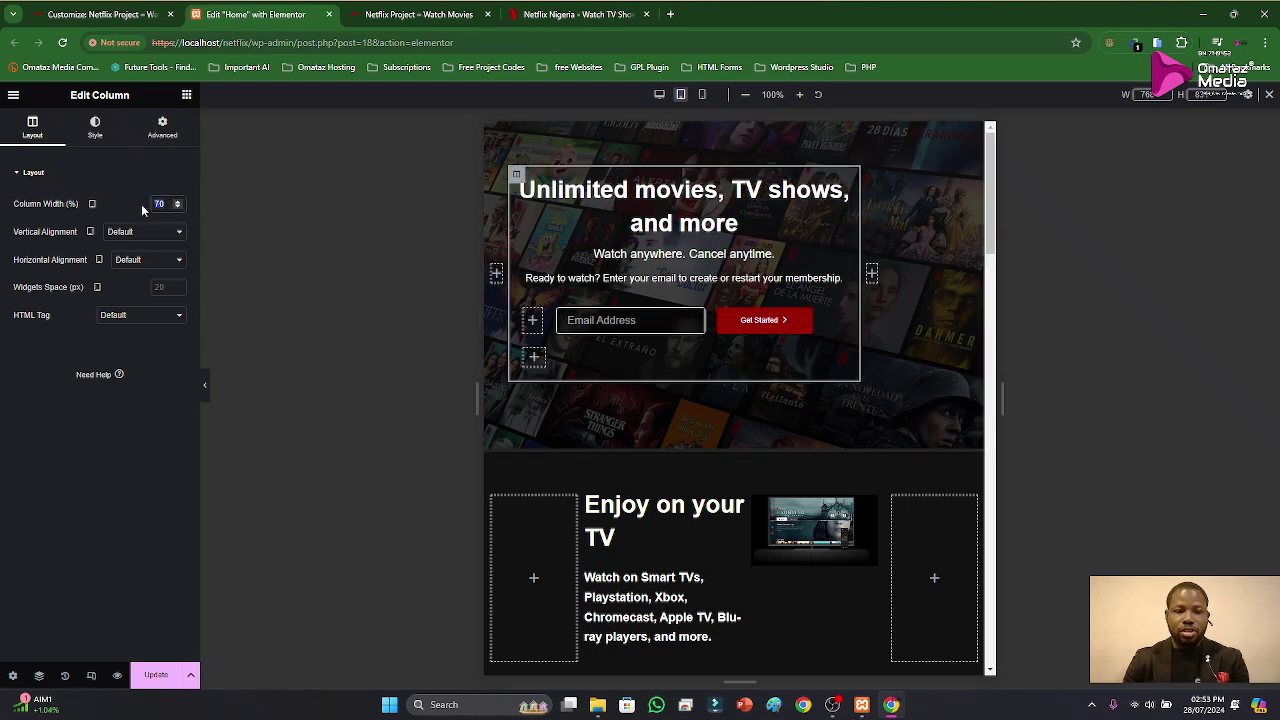
type("90")
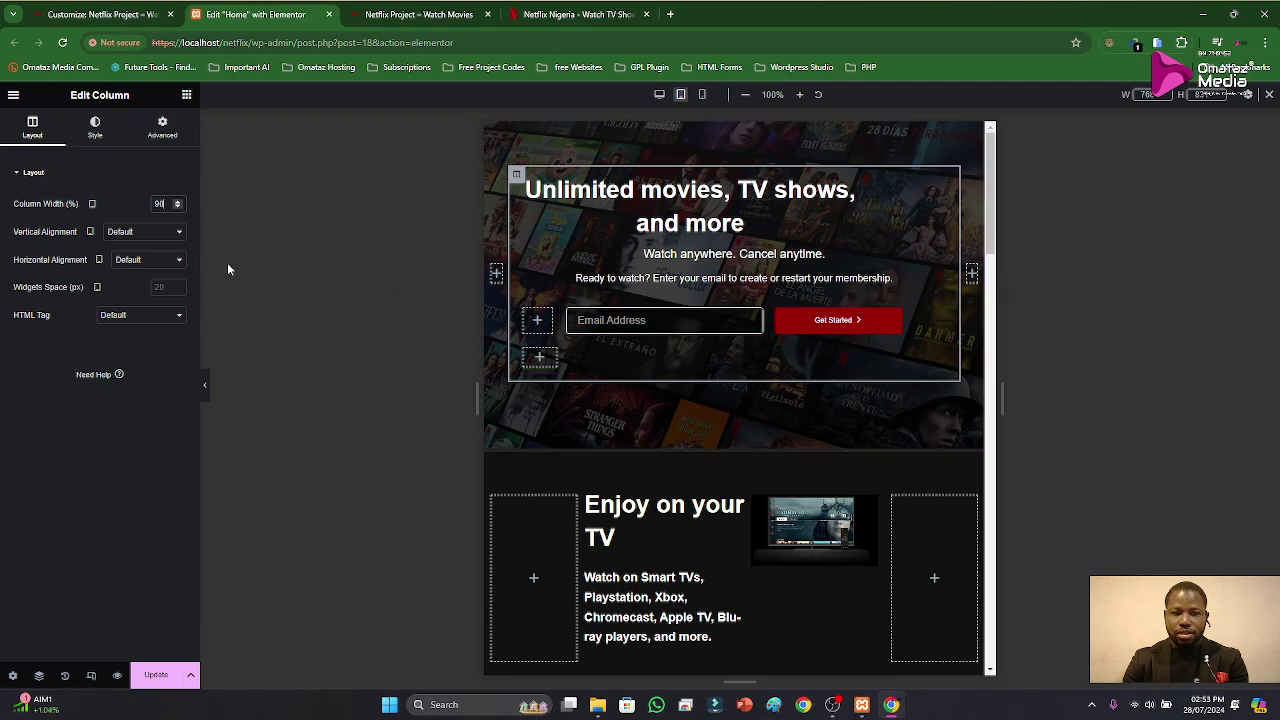
key("ctrl+z")
key("ctrl+z")
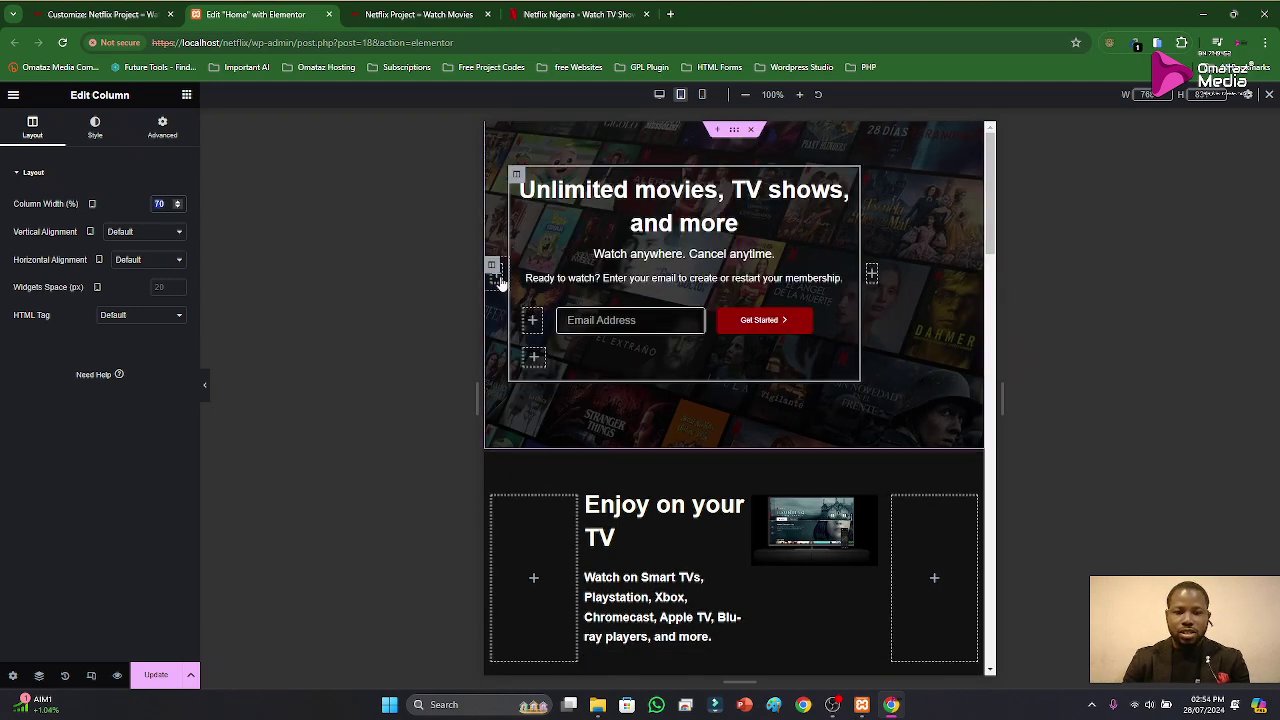
Step: Set the outer empty columns on both sides of the hero text to 15% width for tablet and update the page
type("5")
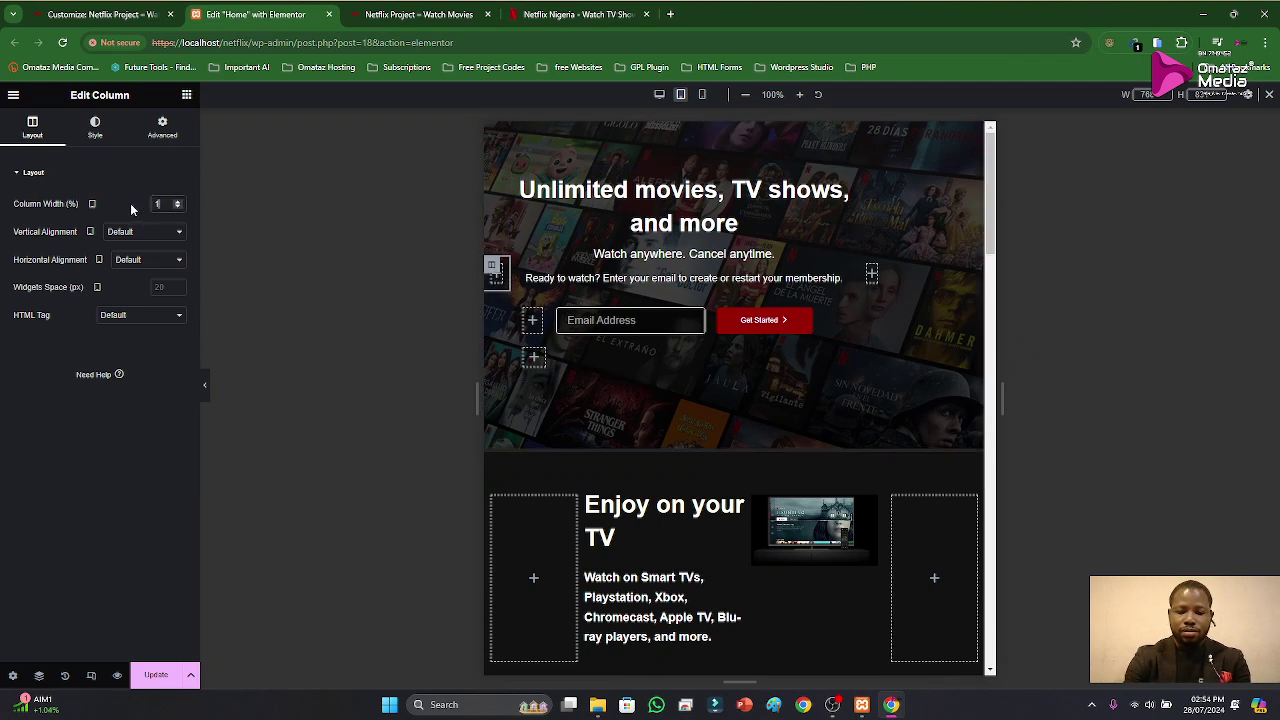
type("5")
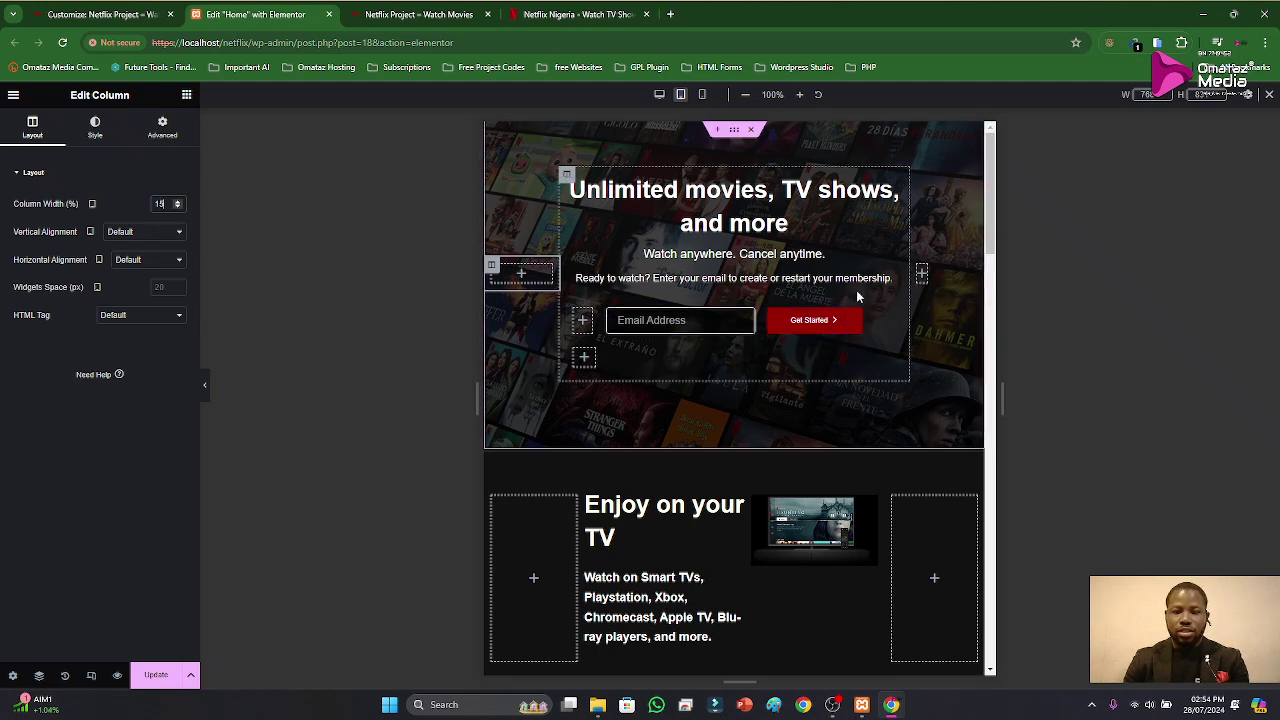
left_click(920, 277)
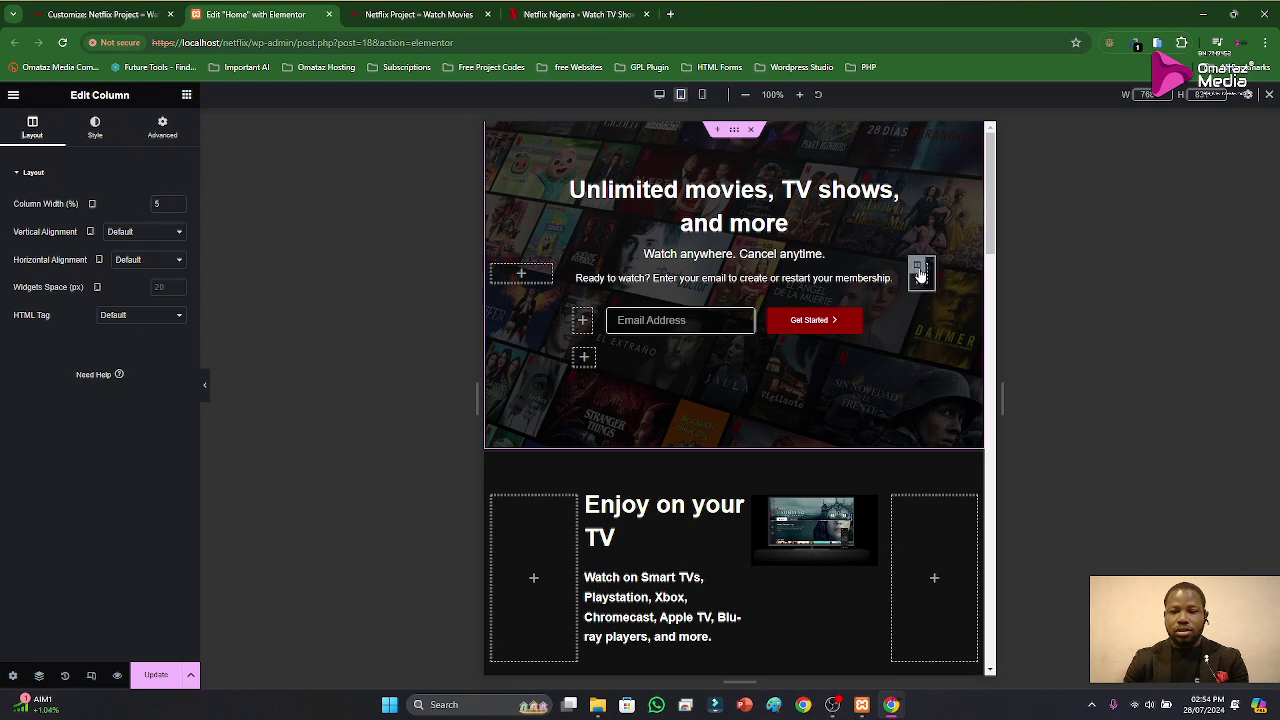
left_click(154, 206)
type("1")
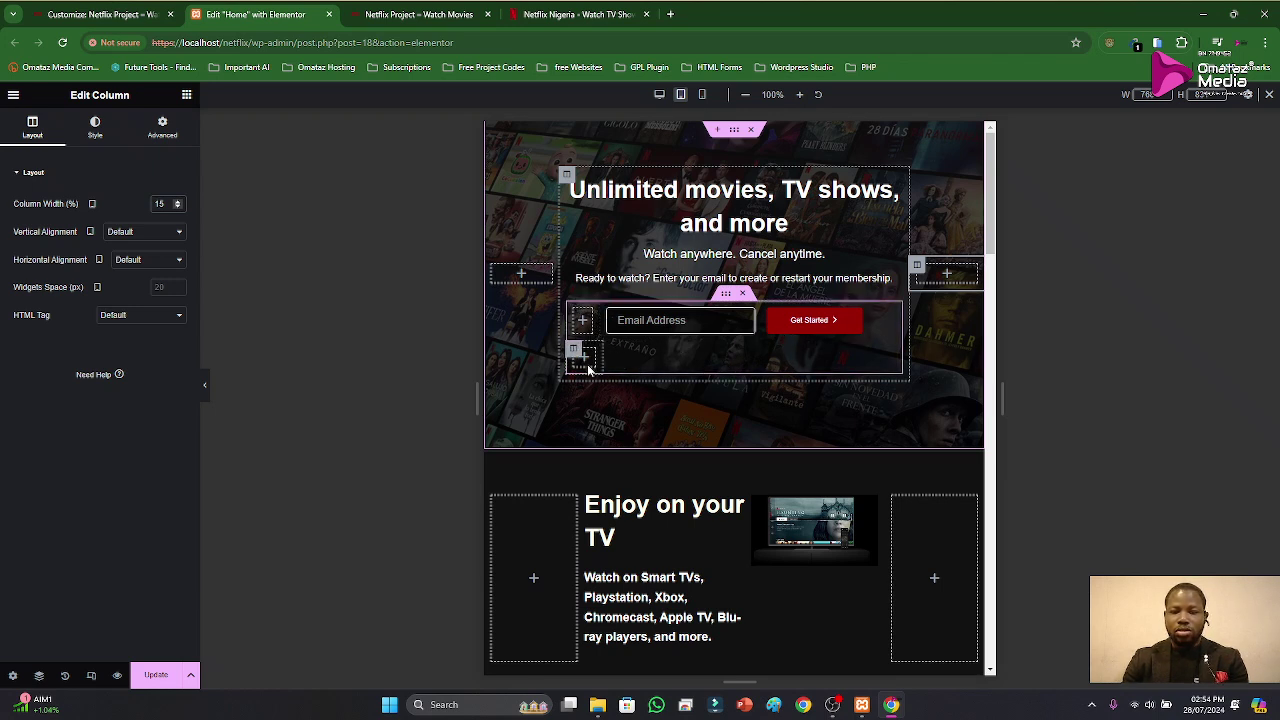
left_click(160, 675)
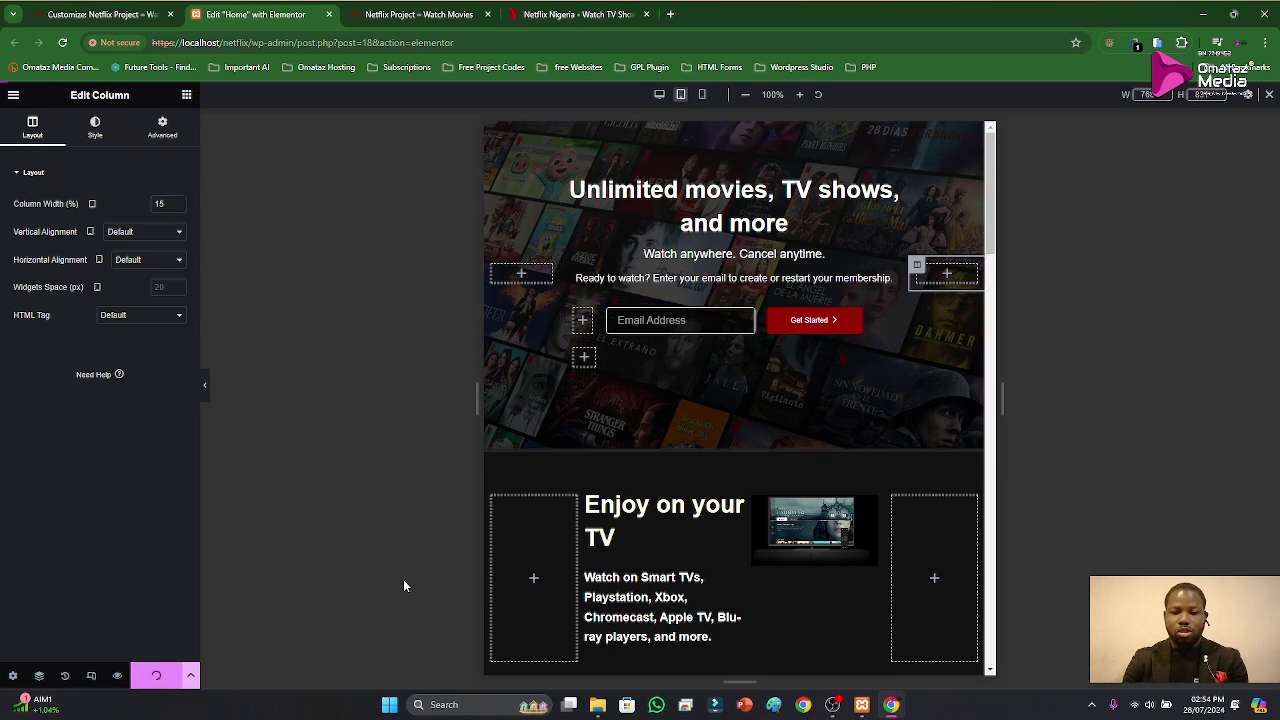
Step: Compare the homepage's feature sections below the hero with the "Enjoy on your TV" section on netflix.com
scroll(736, 457, "down", 6)
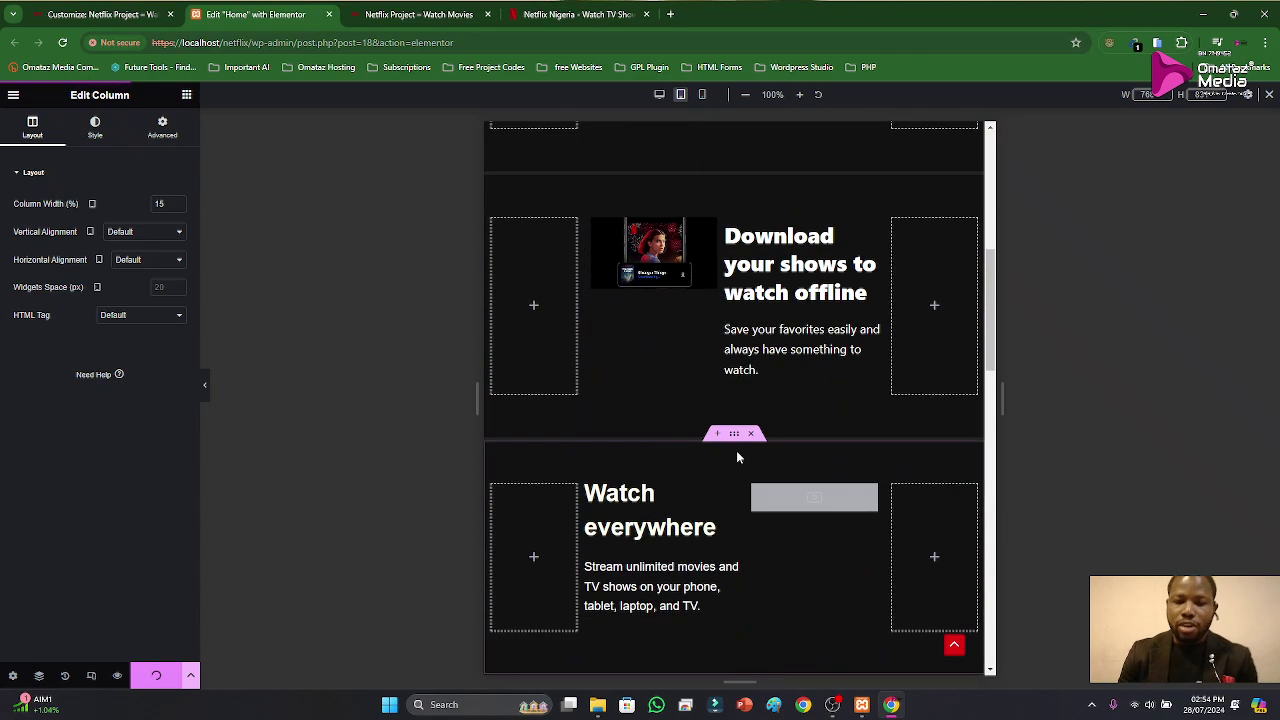
scroll(736, 450, "down", 3)
left_click(578, 14)
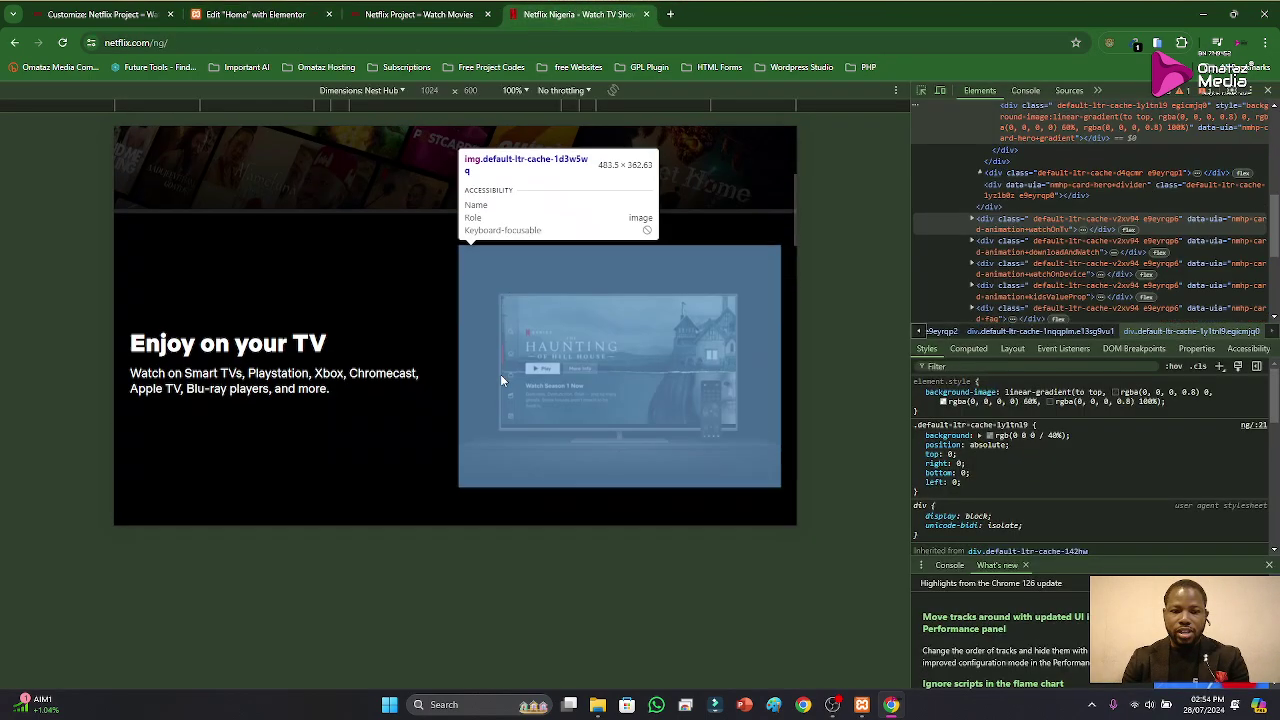
scroll(496, 376, "down", 2)
scroll(300, 365, "up", 1)
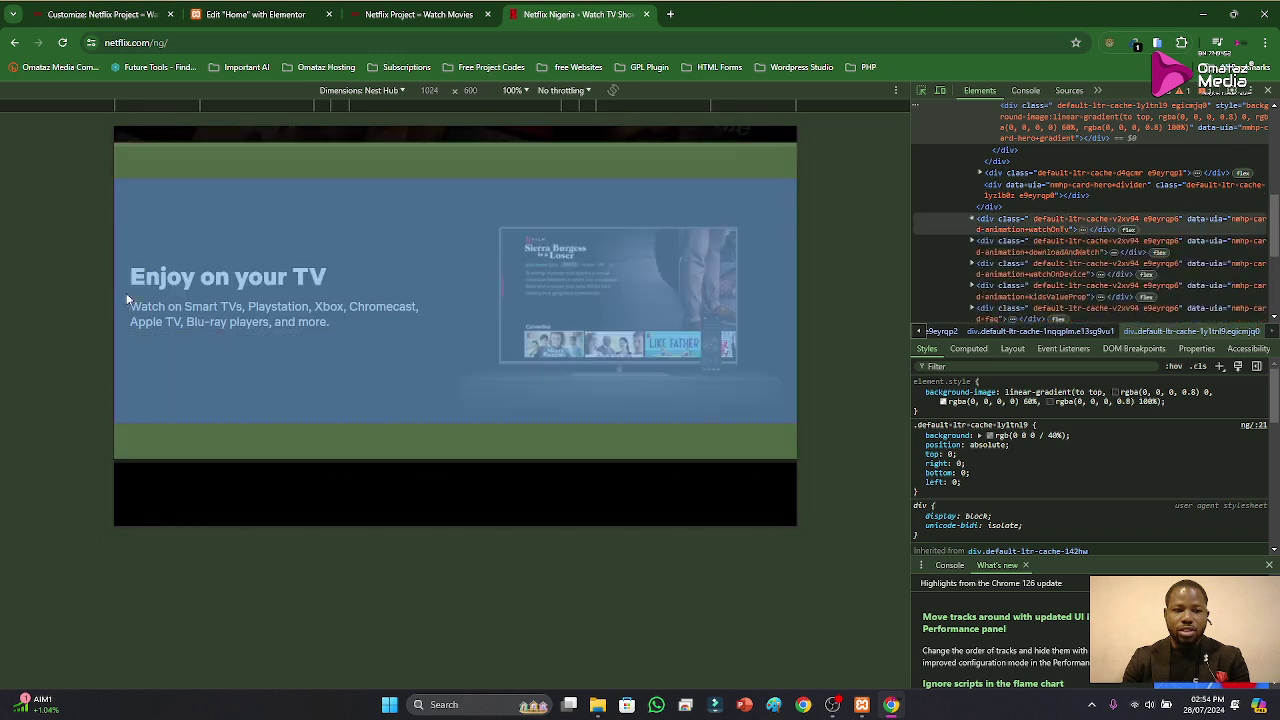
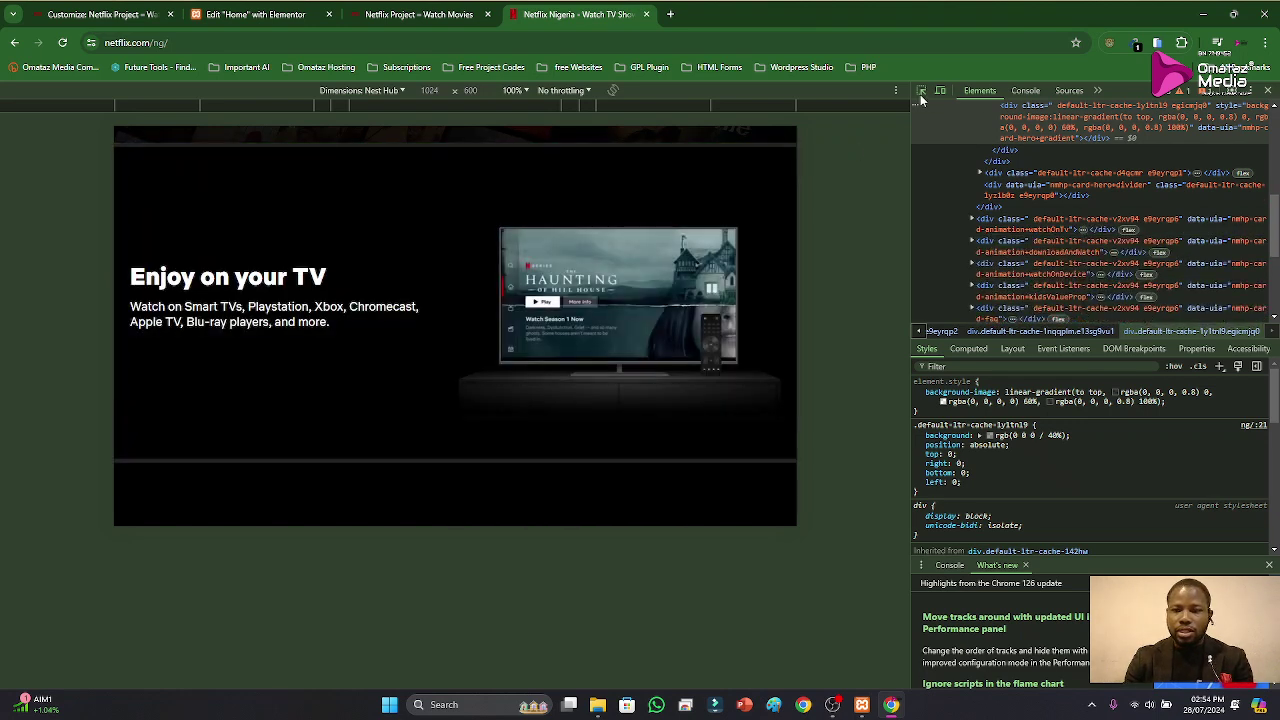
Step: In the Elementor editor, set the outer empty columns on both sides of the "Watch everywhere" section to 5% width for tablet
left_click(920, 92)
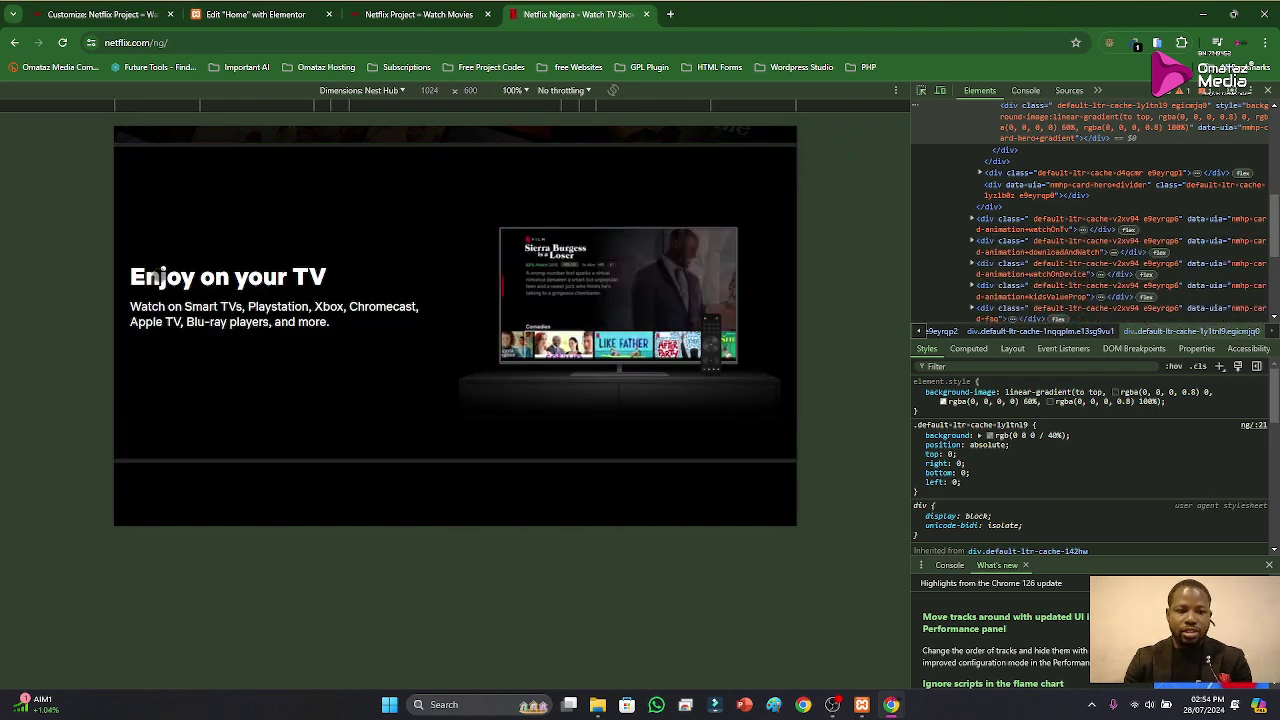
left_click(223, 16)
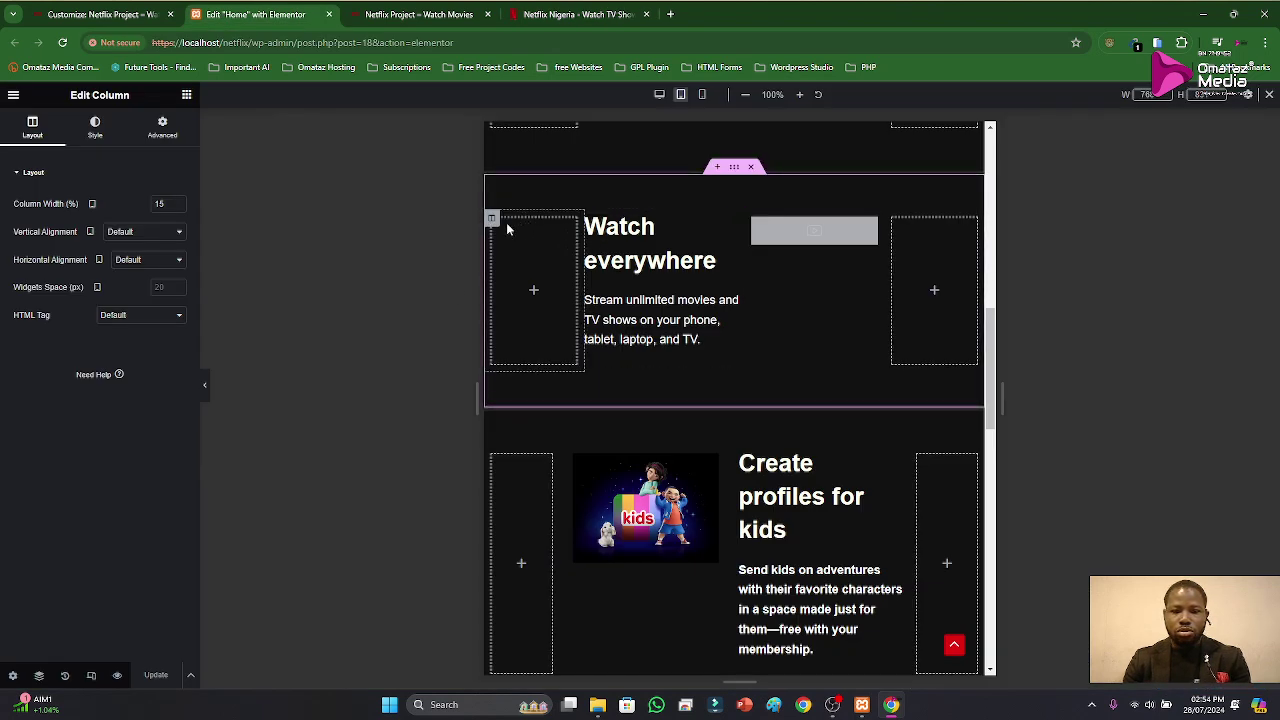
left_click(491, 218)
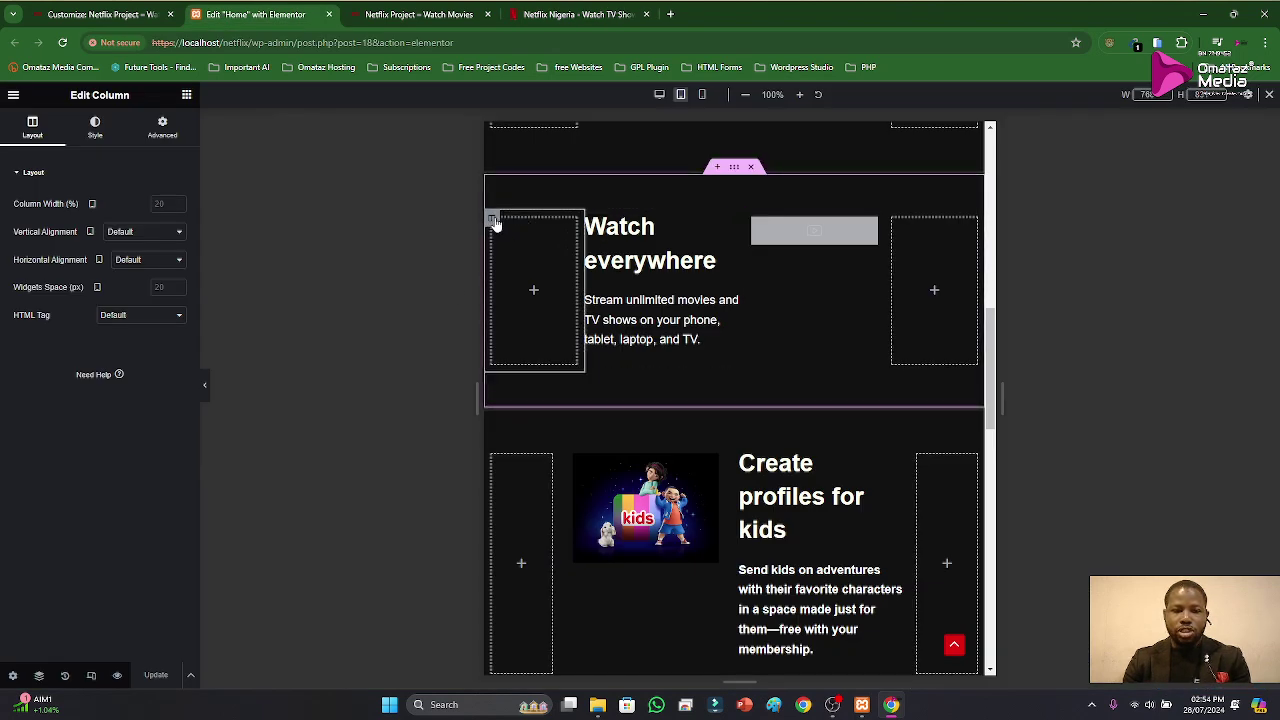
left_click(162, 204)
type("10")
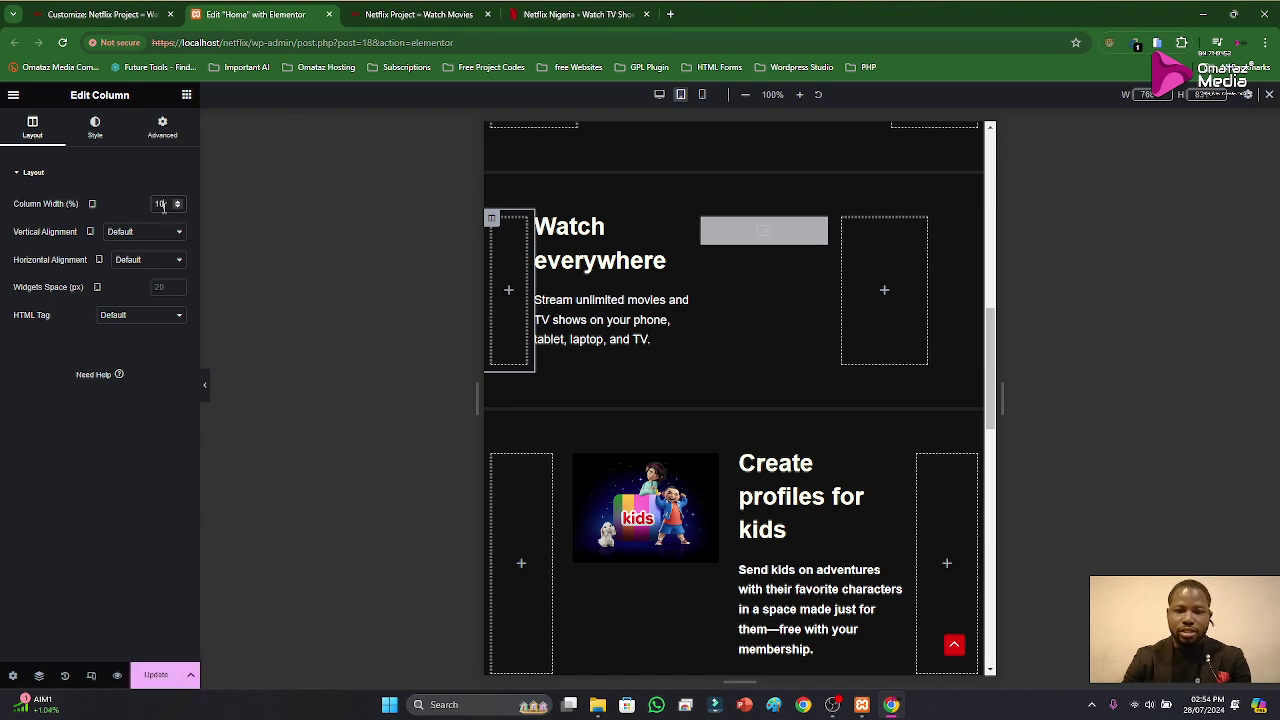
key("BackSpace")
type("5")
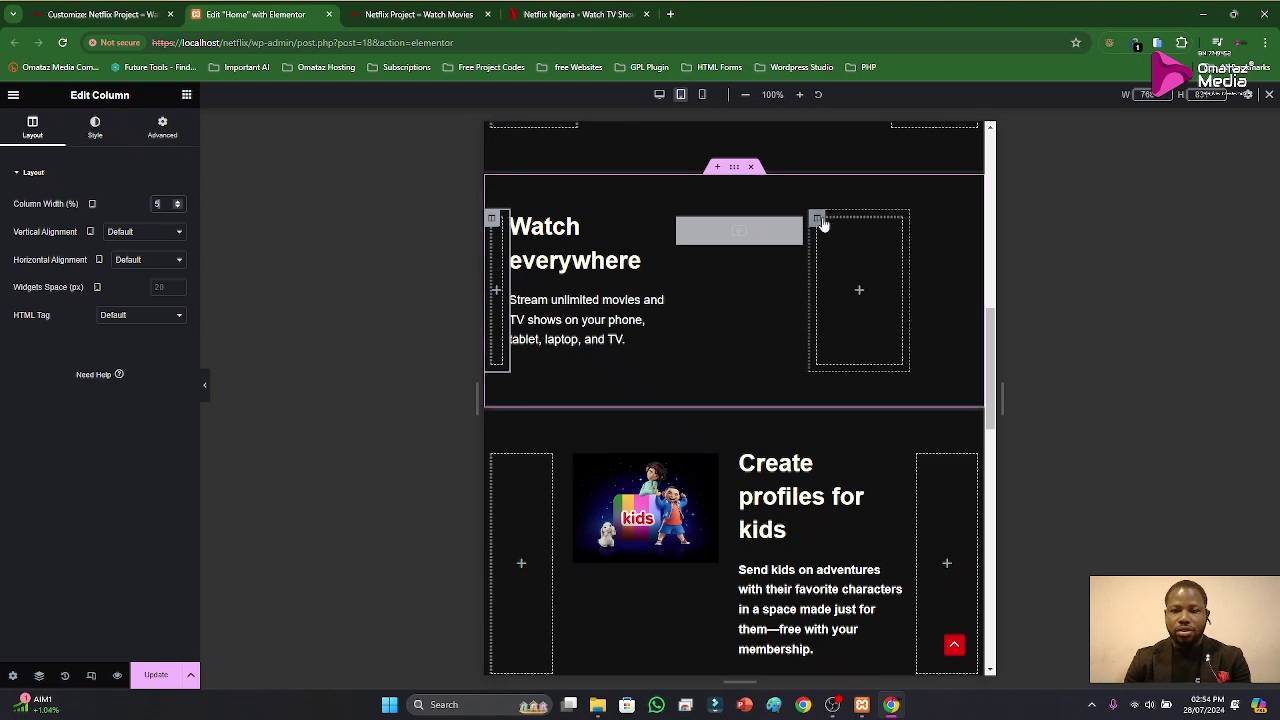
left_click(818, 222)
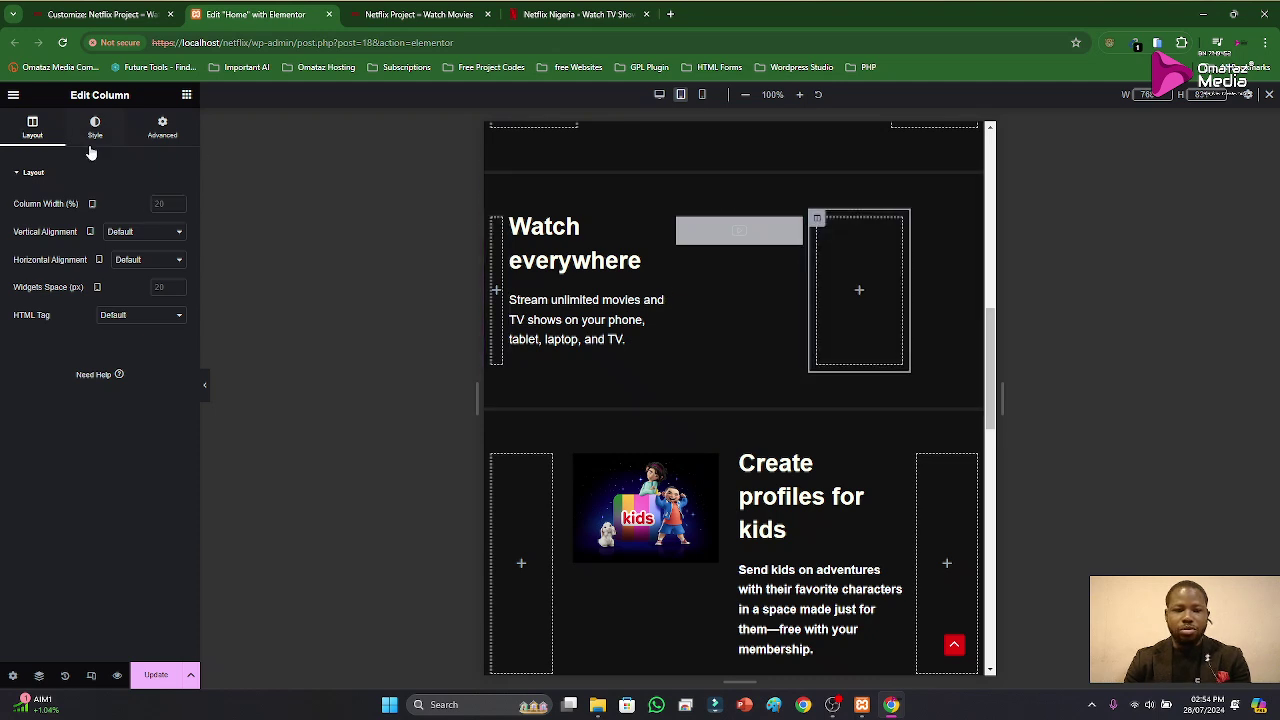
left_click(165, 208)
type("5")
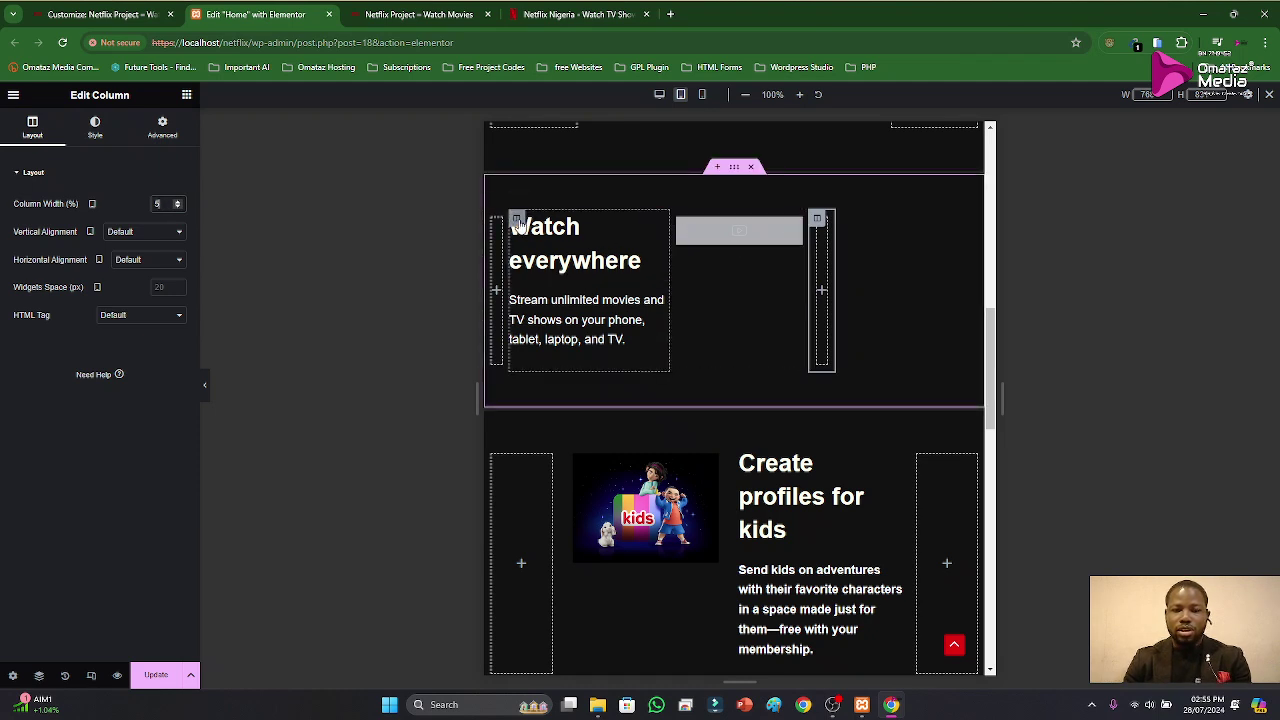
Step: Set the text column and the video column of the "Watch everywhere" section to 45% tablet width each
left_click(516, 220)
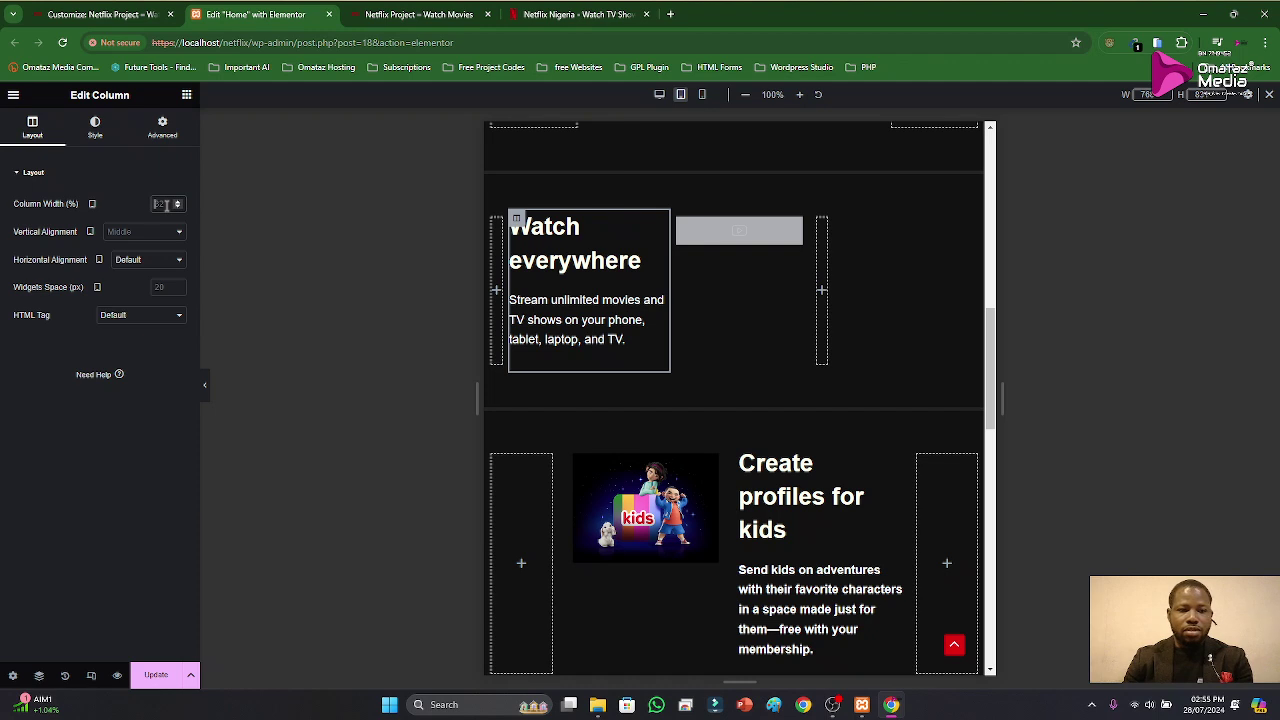
type("45")
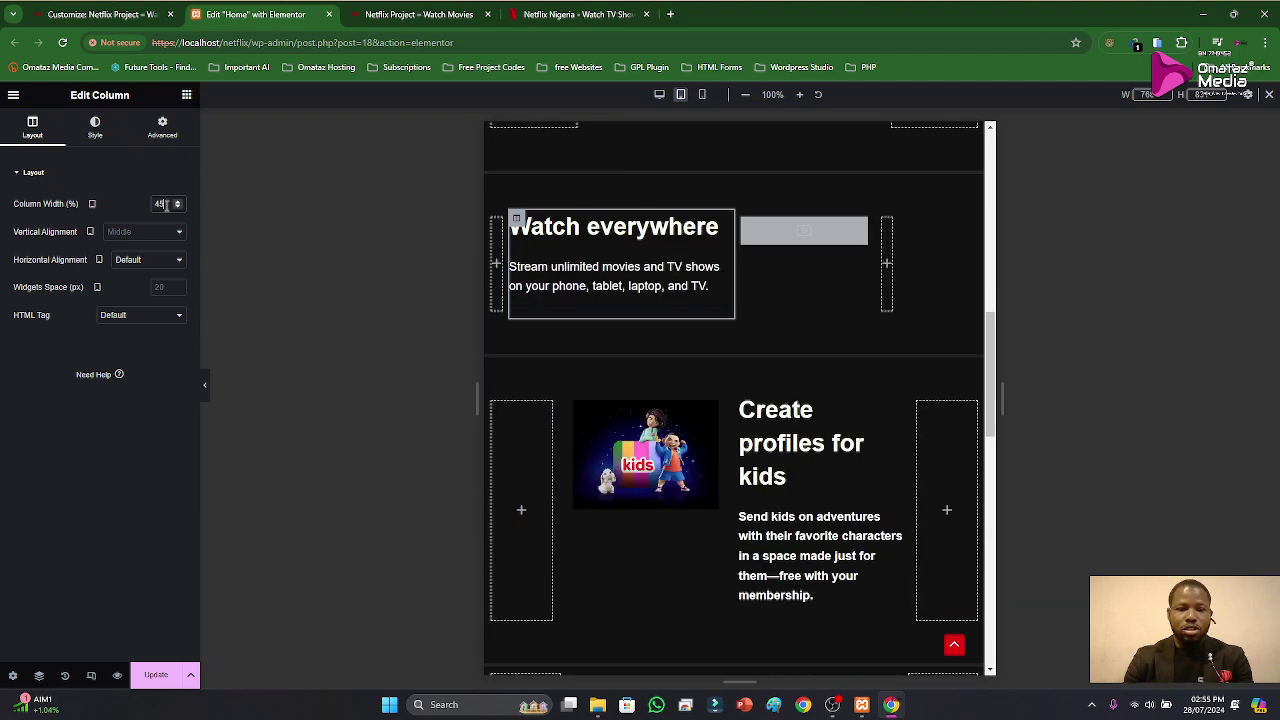
left_click(745, 222)
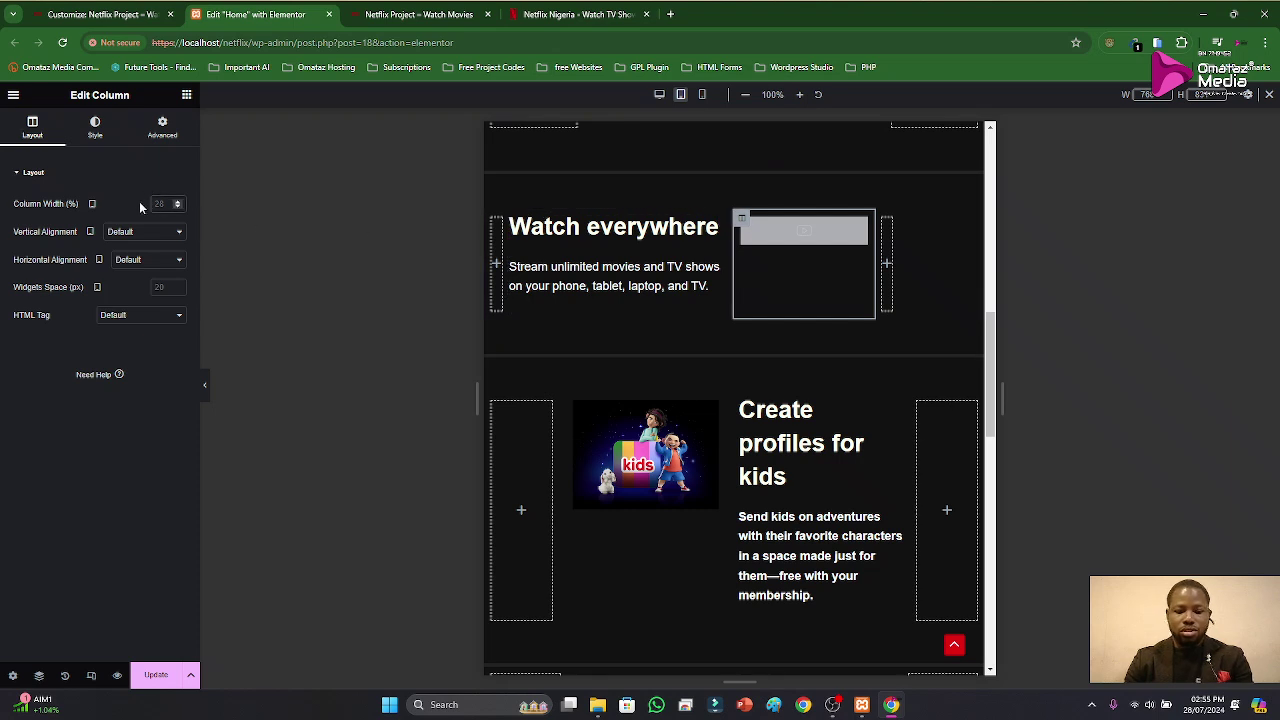
type("45")
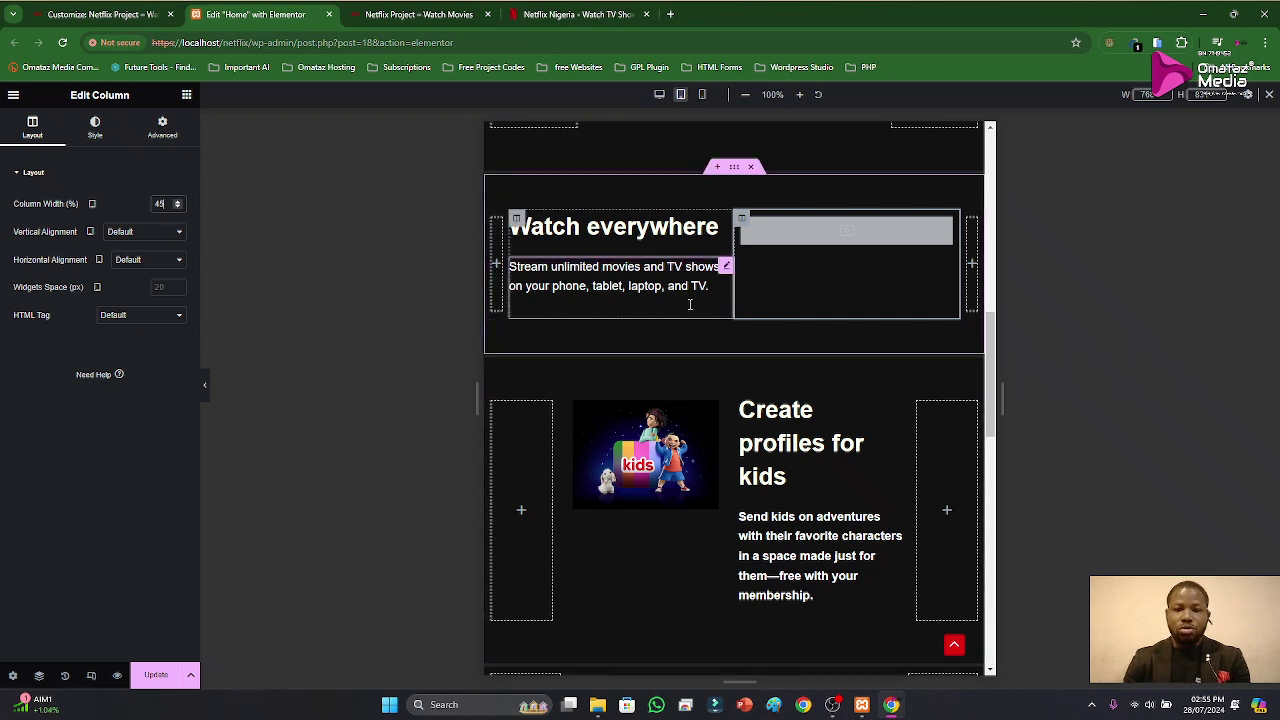
Step: Set the outer empty columns on both sides of the "Create profiles for kids" section to 5% width for tablet
left_click(491, 401)
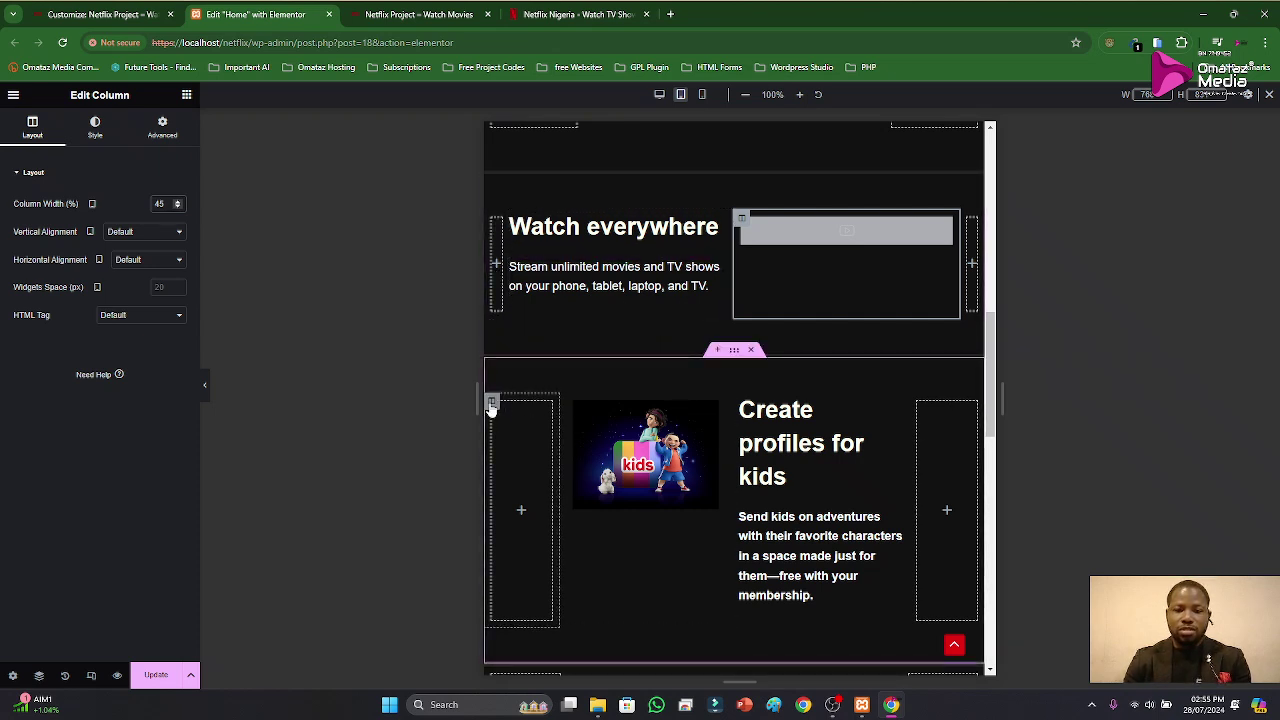
left_click(160, 205)
key("BackSpace")
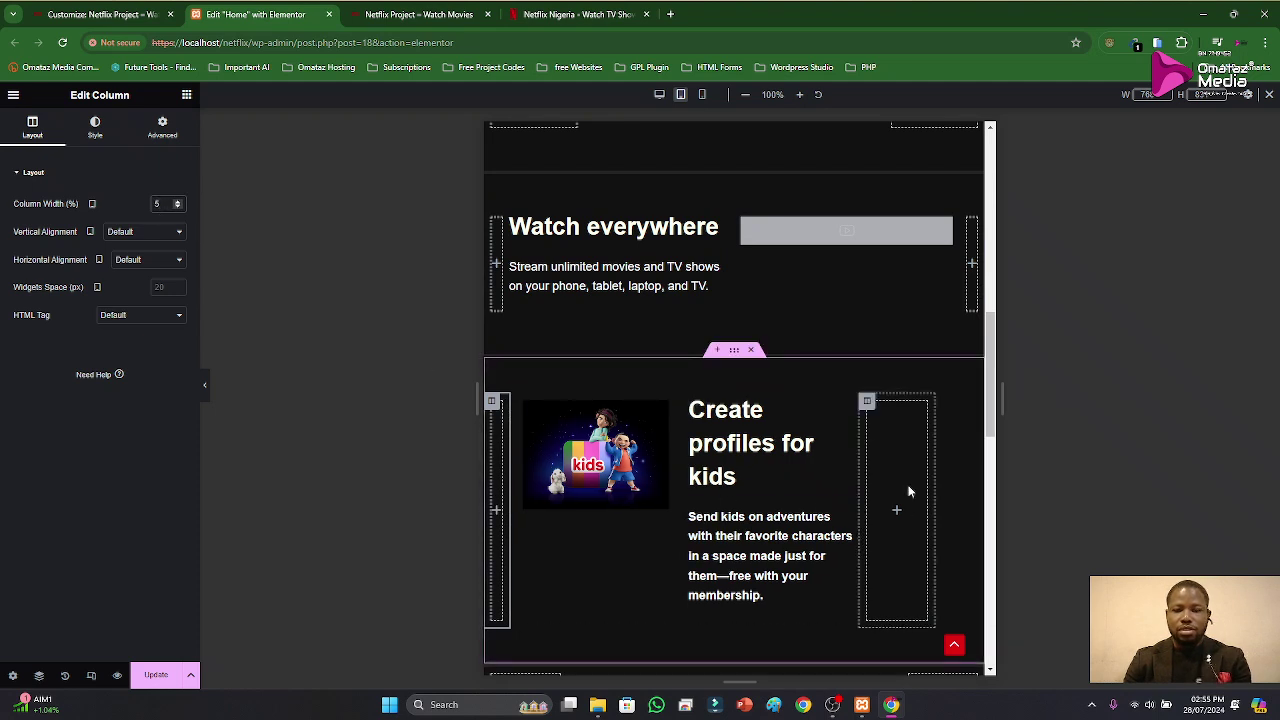
left_click(872, 414)
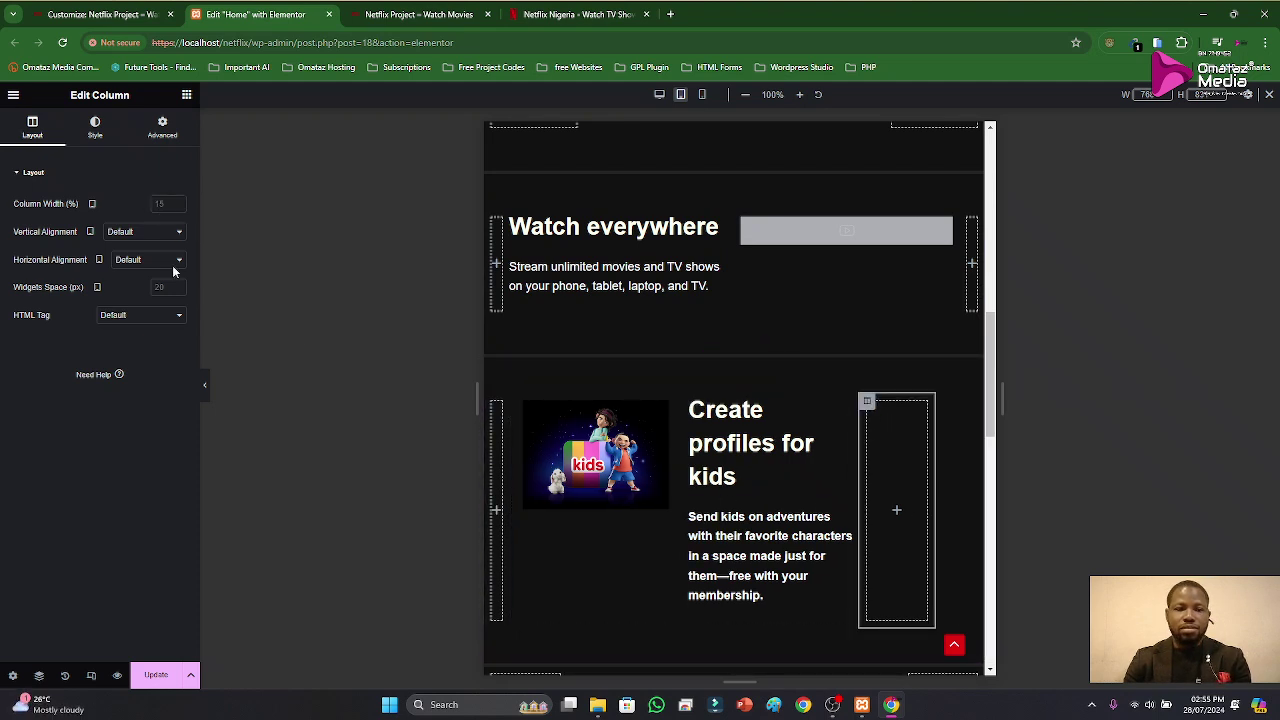
left_click(166, 205)
type("5")
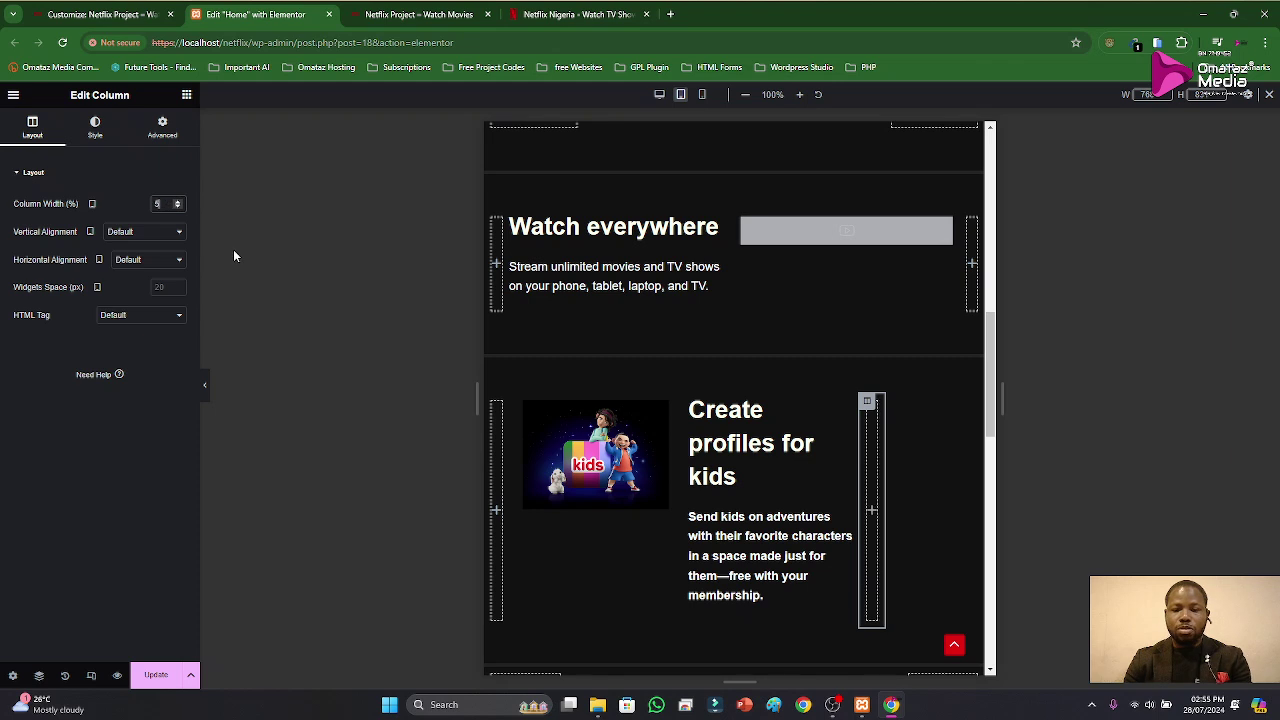
Step: Set the image column and the text column of the "Create profiles for kids" section to 45% tablet width each
left_click(518, 403)
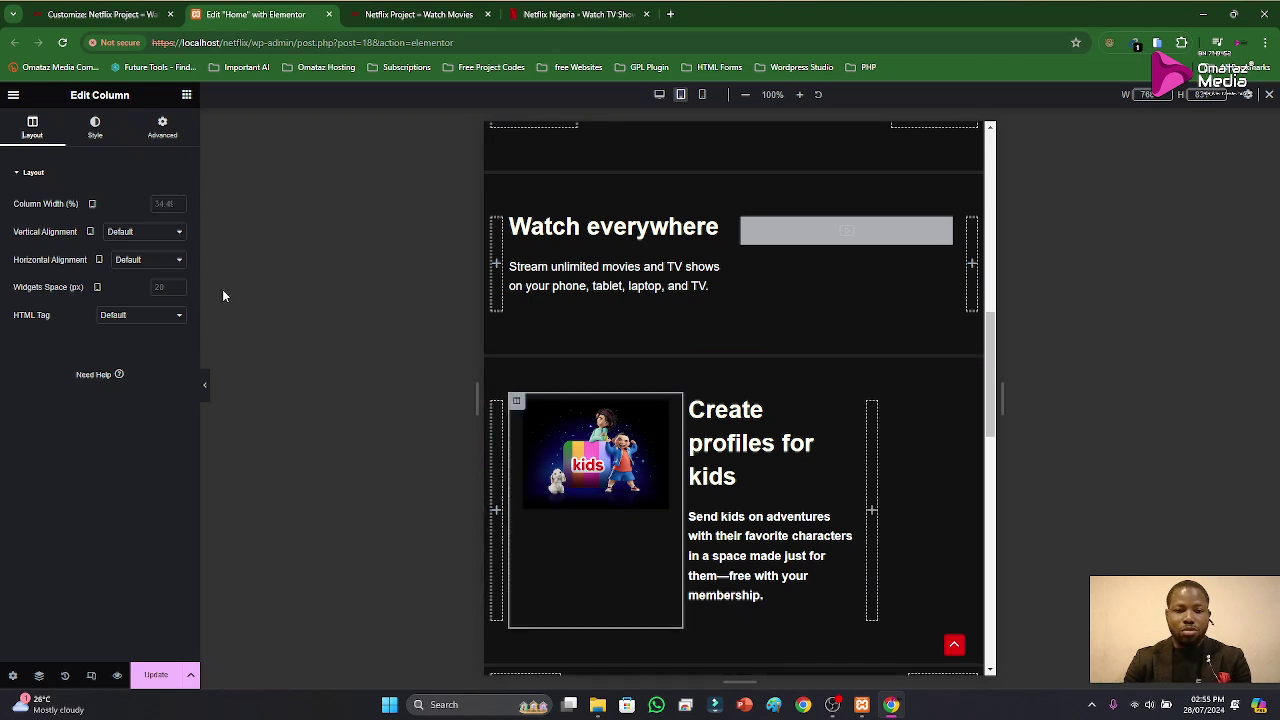
left_click(160, 204)
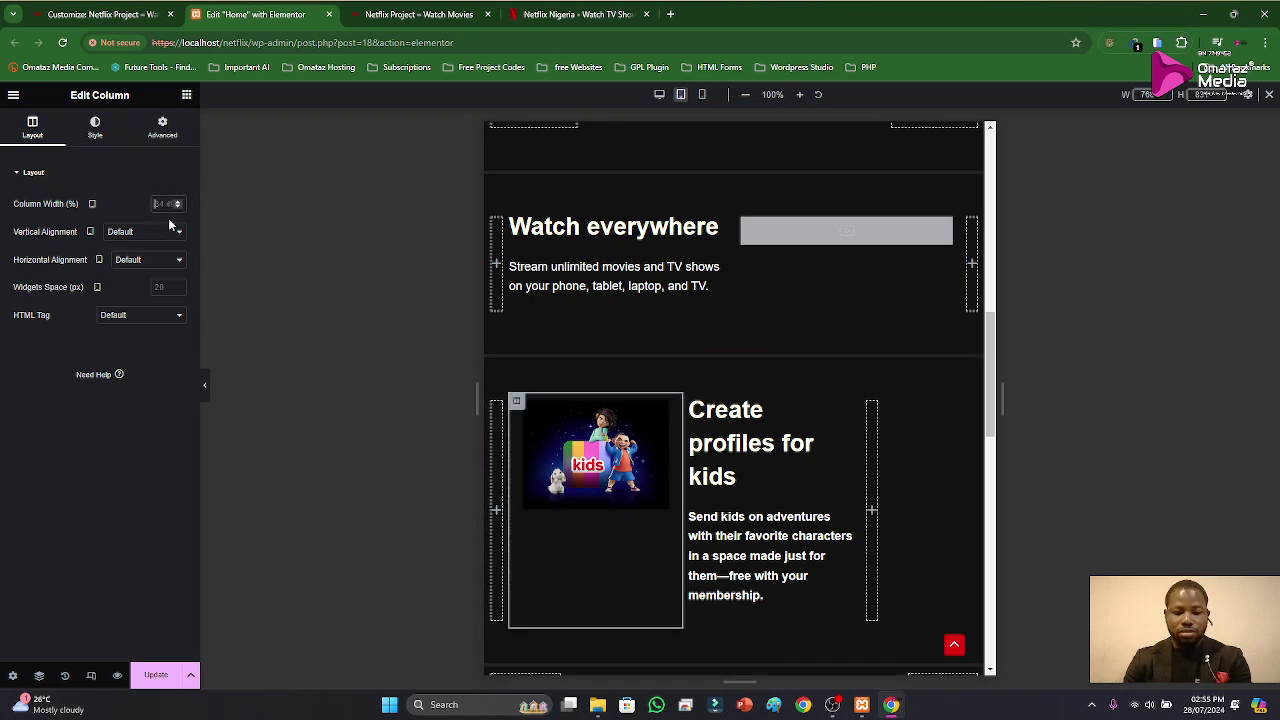
type("45")
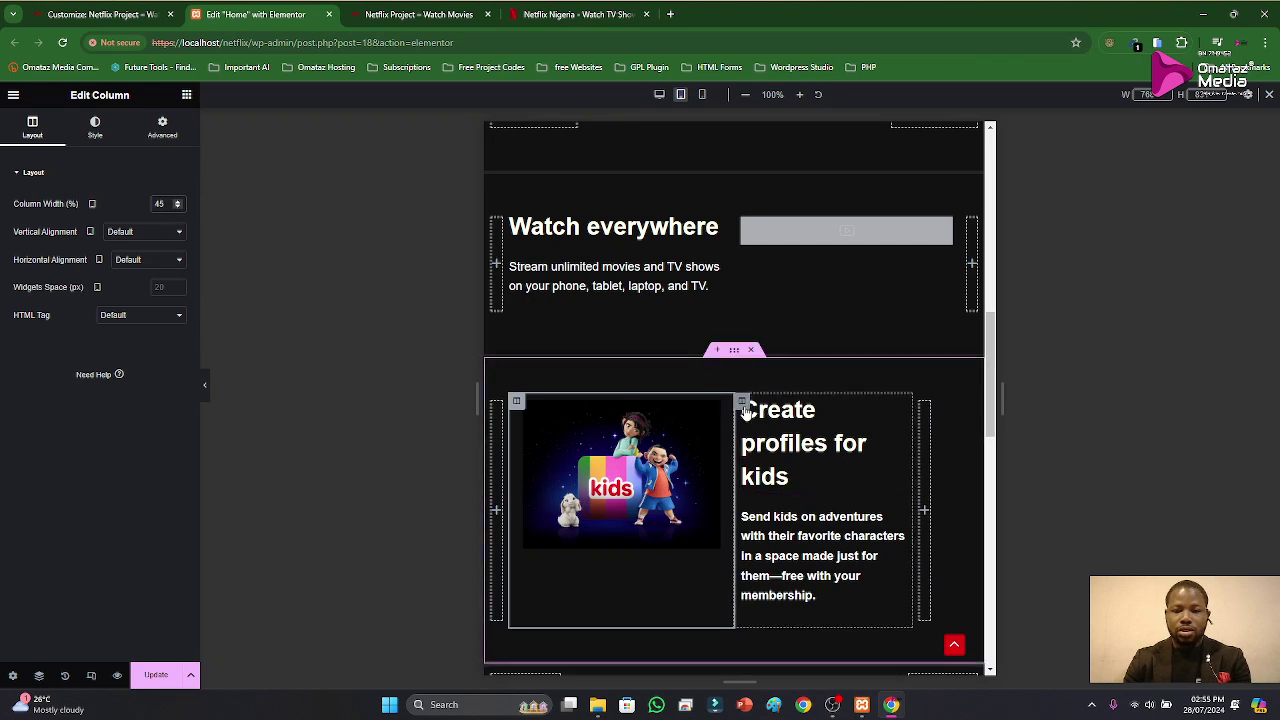
left_click(741, 401)
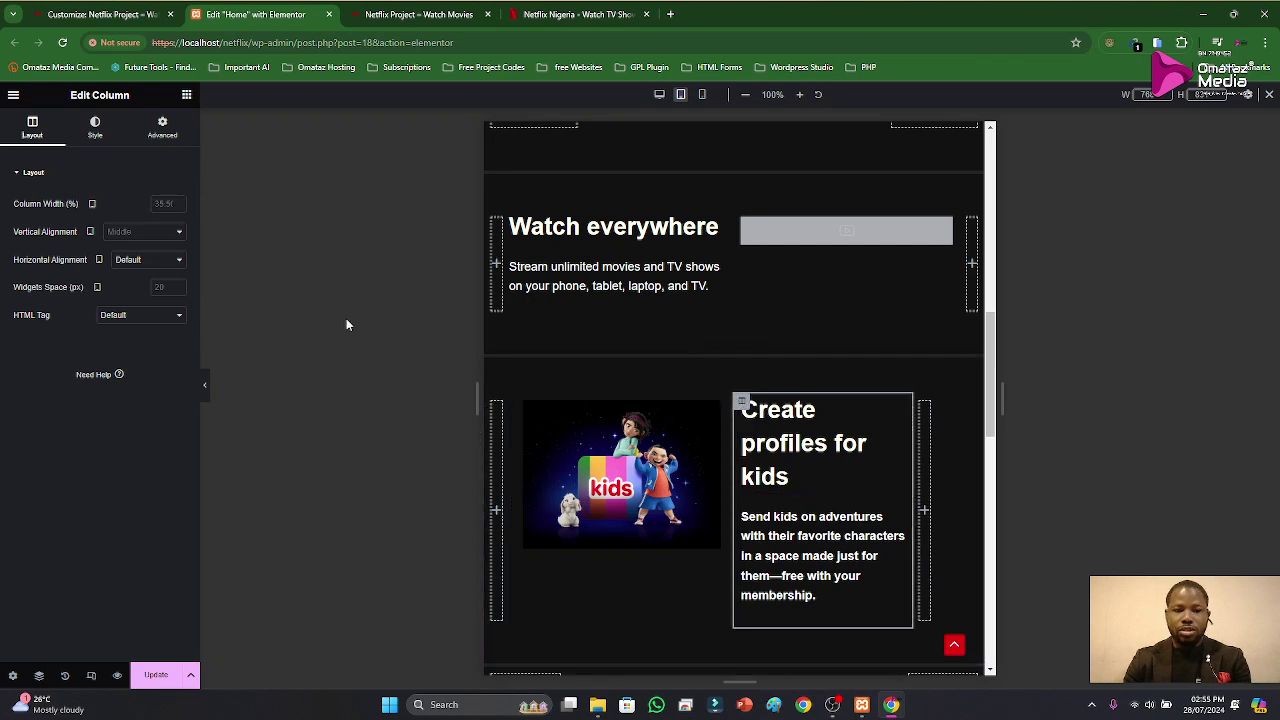
left_click(170, 205)
type("45")
Step: Compare the homepage's "Frequently Asked Questions" section with the same section on netflix.com
scroll(795, 445, "down", 2)
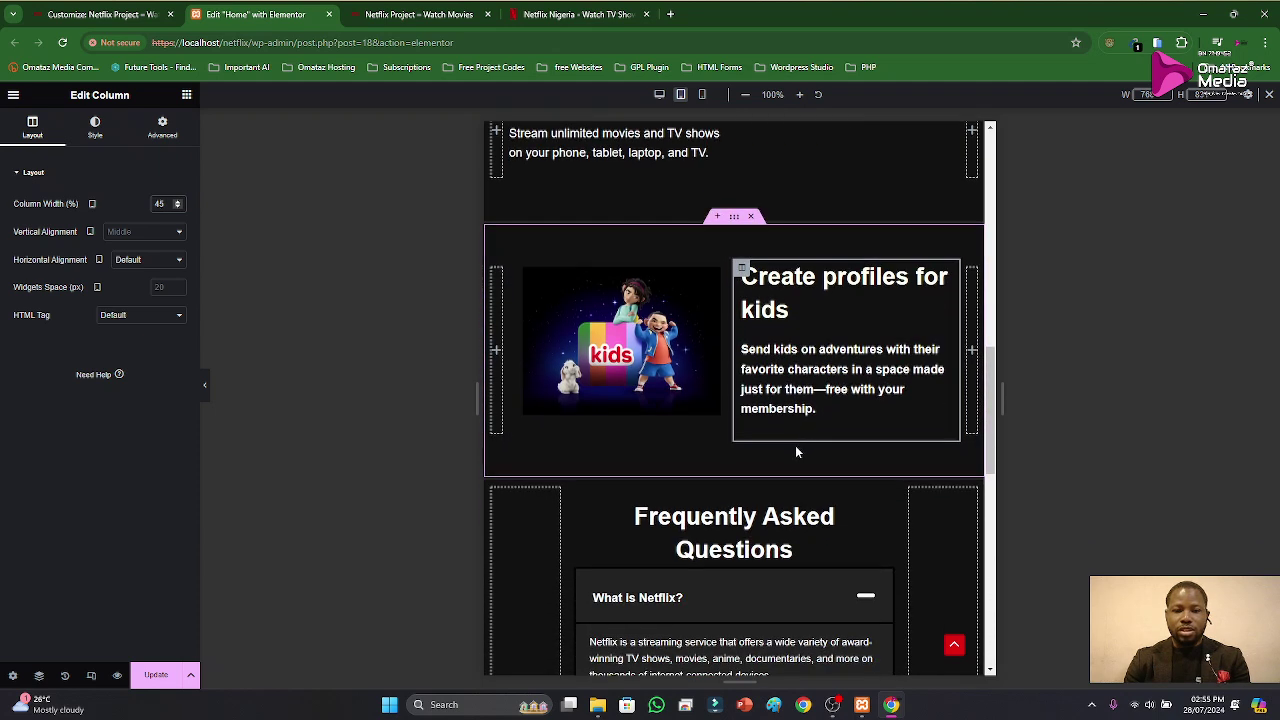
scroll(795, 445, "down", 2)
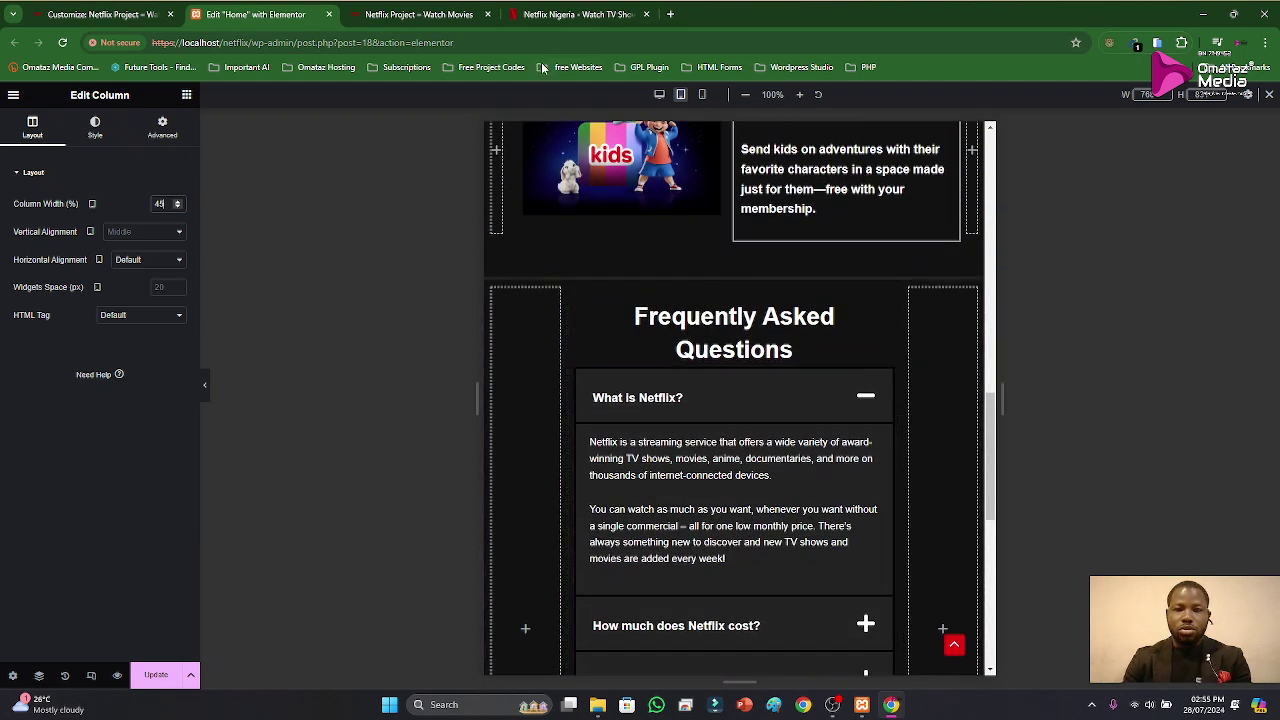
left_click(575, 14)
scroll(539, 264, "down", 10)
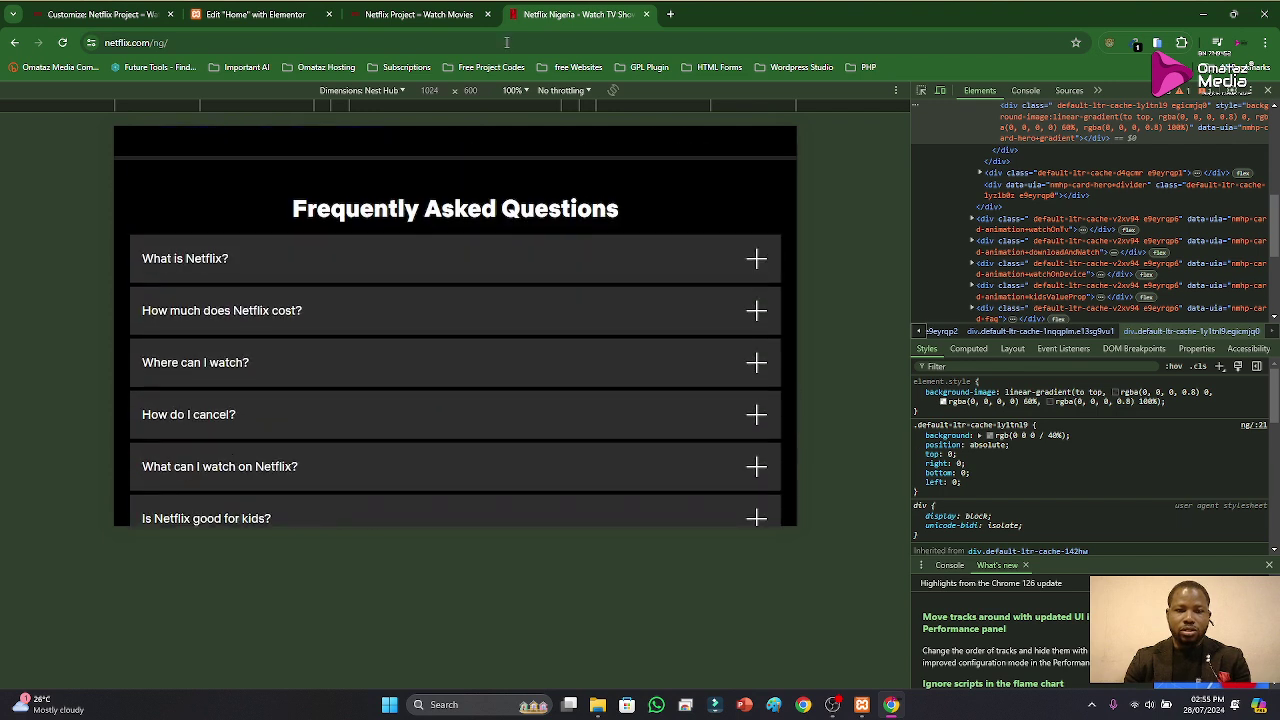
left_click(420, 14)
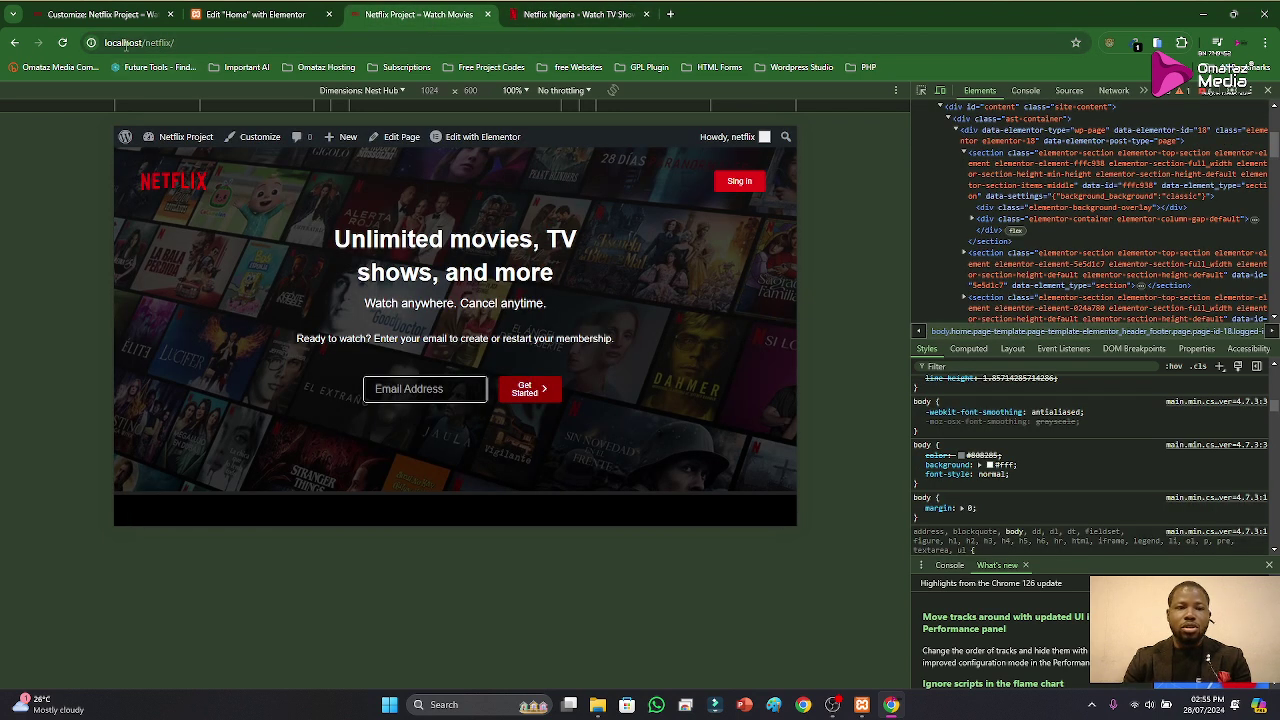
left_click(250, 14)
scroll(623, 468, "down", 1)
scroll(560, 420, "up", 2)
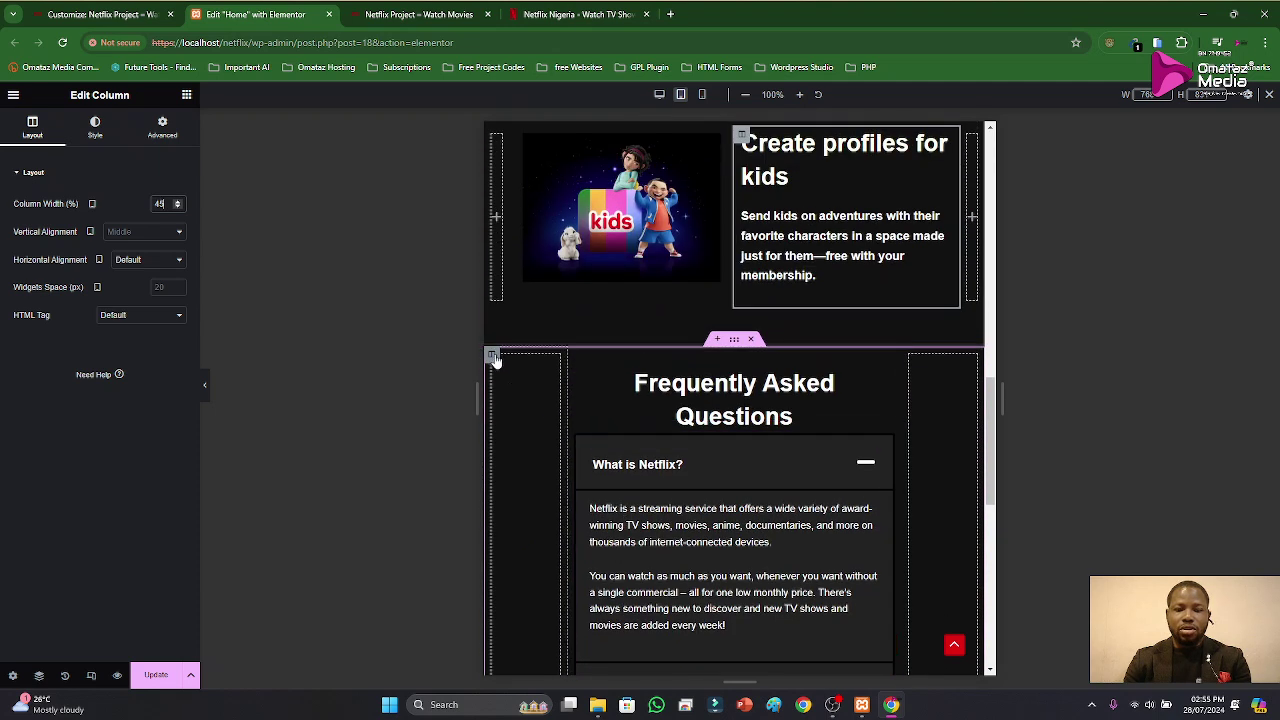
Step: Set the outer empty columns on both sides of the "Frequently Asked Questions" section to 5% width for tablet
left_click(506, 354)
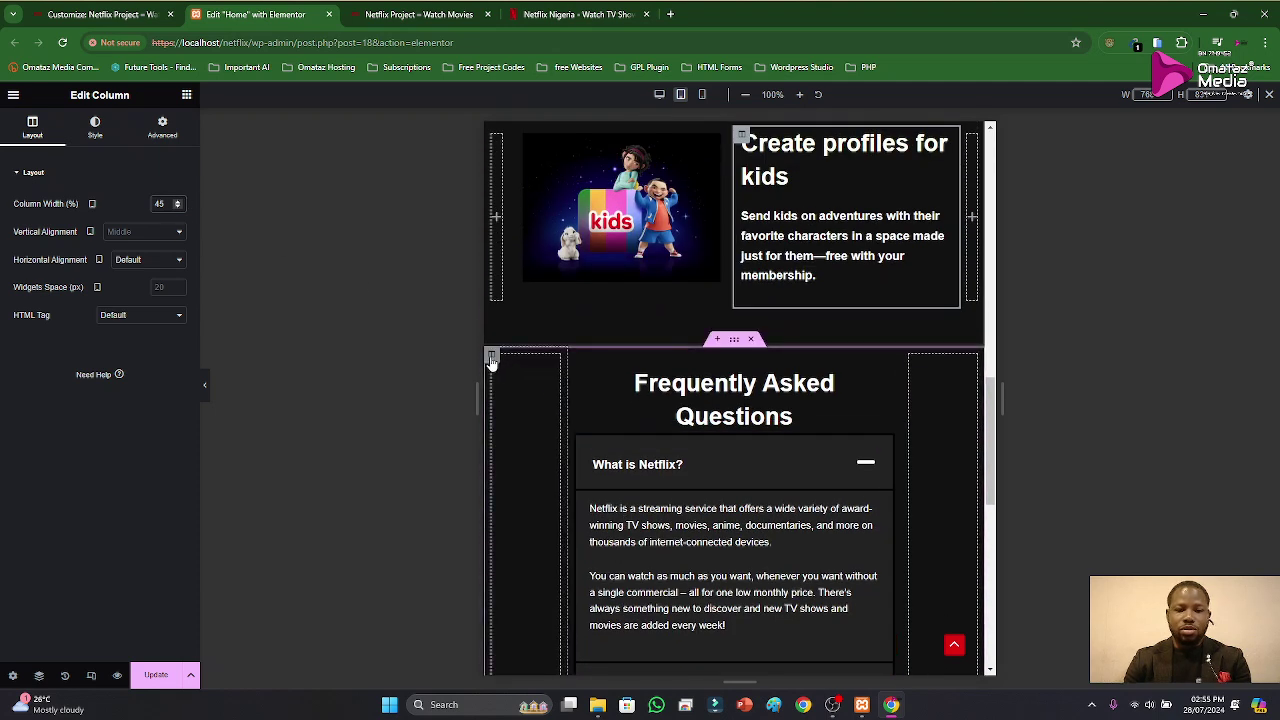
left_click(157, 203)
type("5")
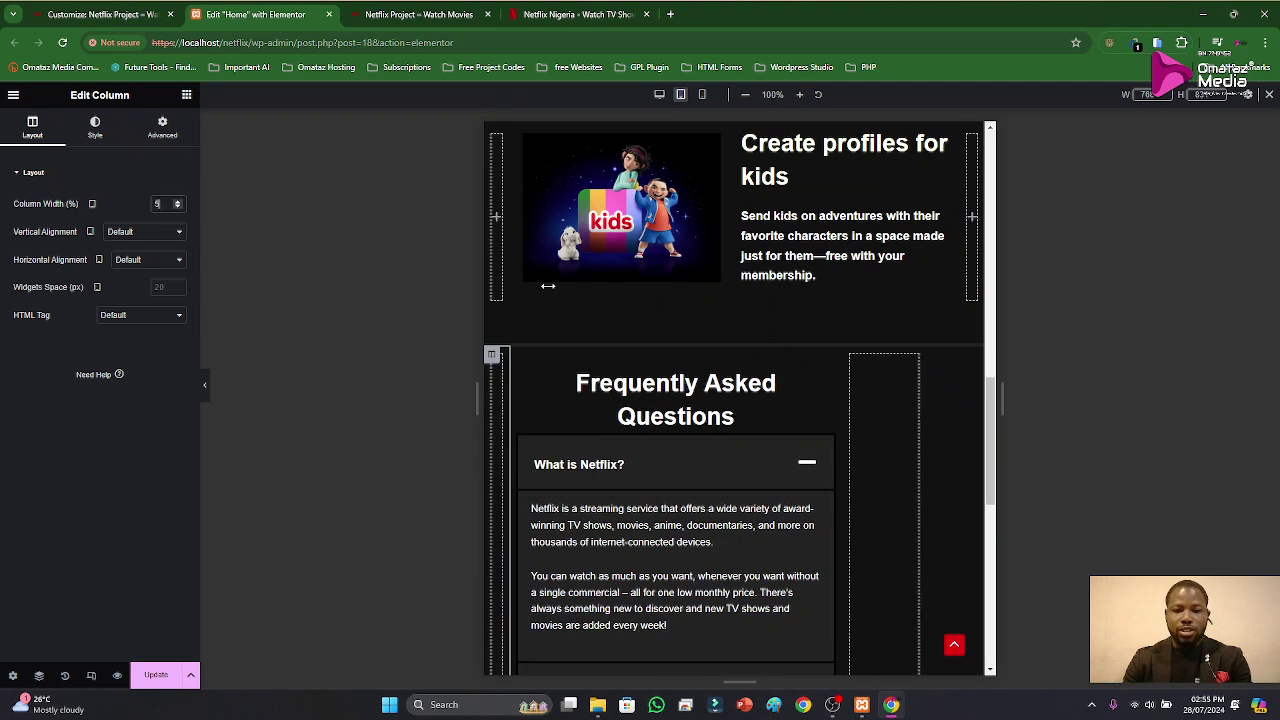
left_click(853, 367)
left_click(170, 203)
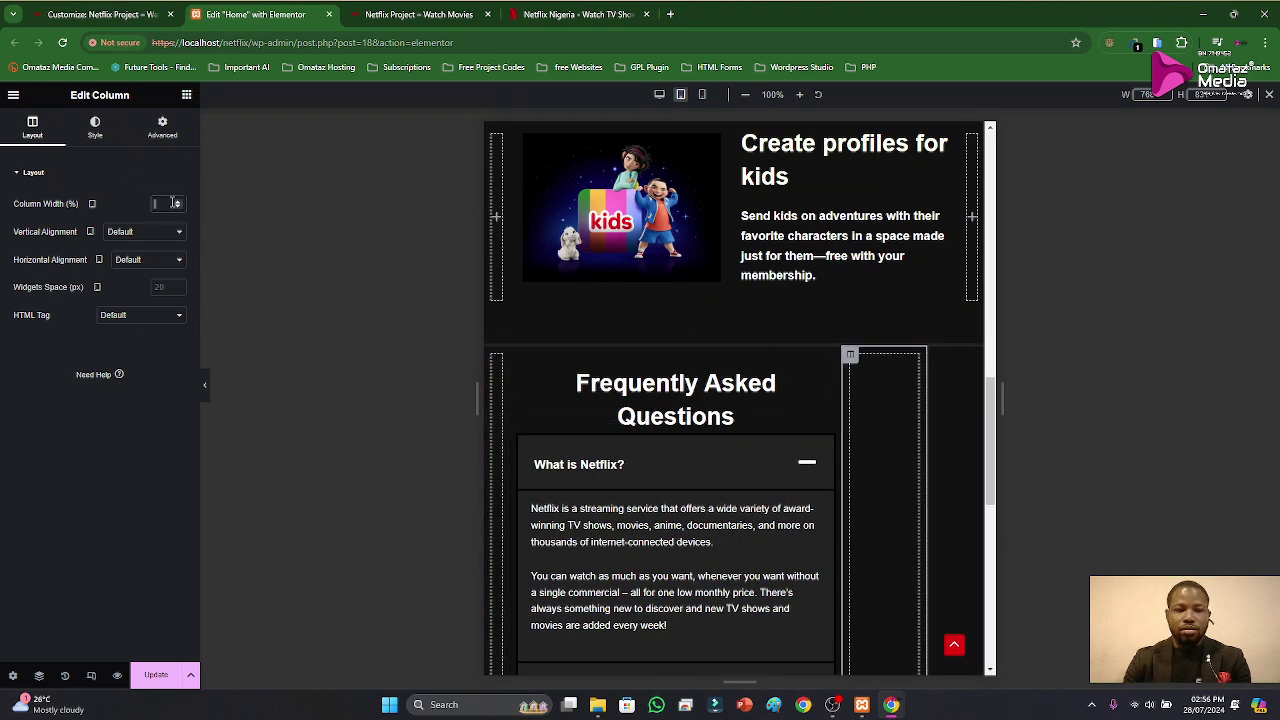
type("5")
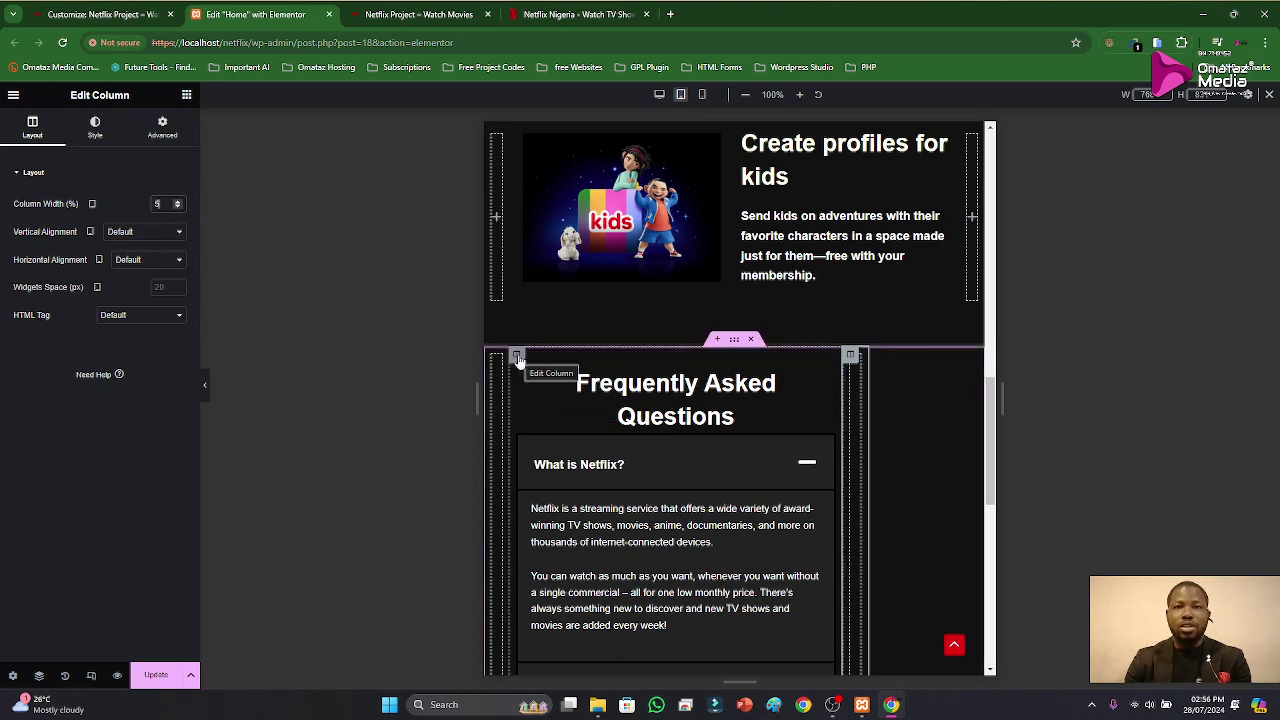
Step: Set the middle column holding the "Frequently Asked Questions" heading and accordion to 90% tablet width
left_click(517, 357)
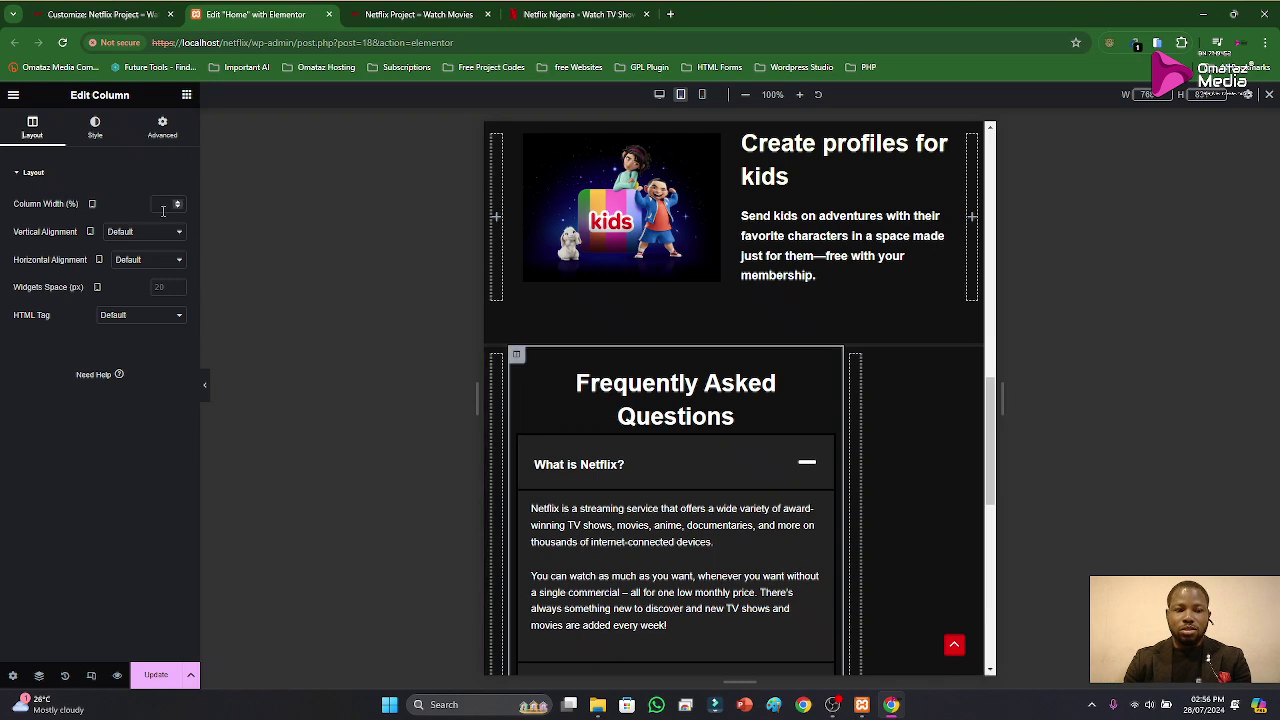
type("90")
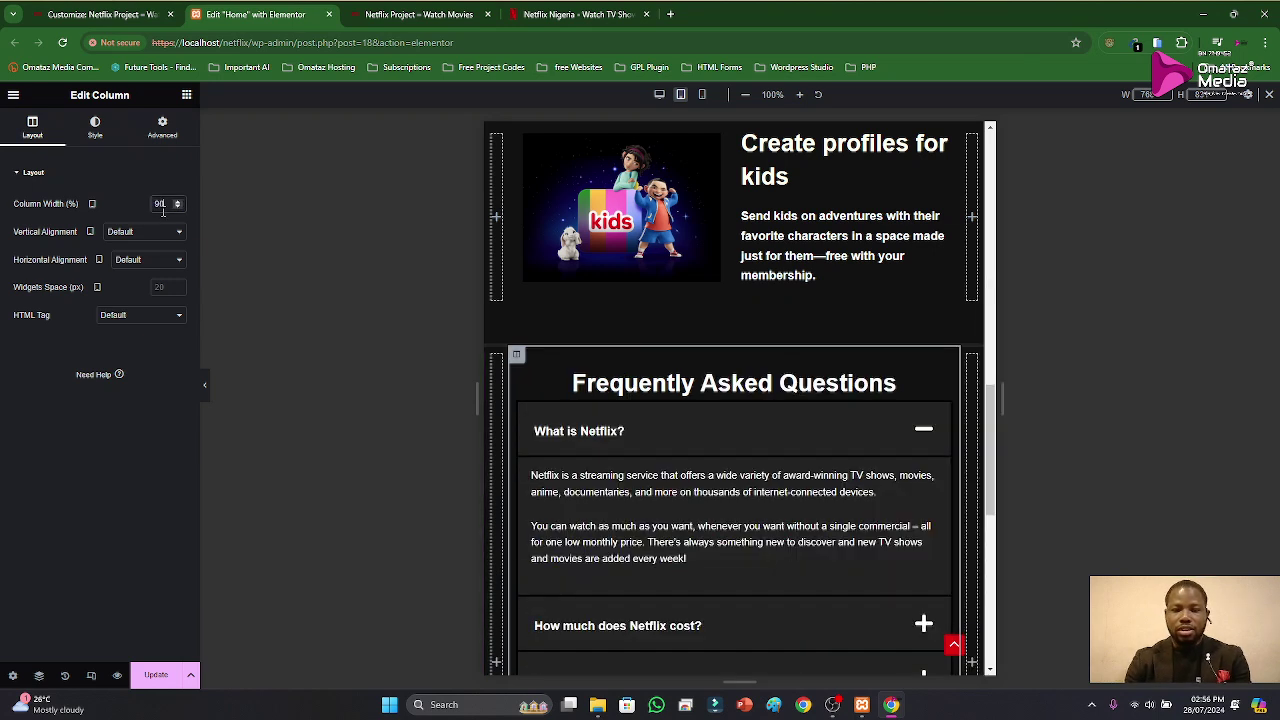
scroll(700, 490, "down", 5)
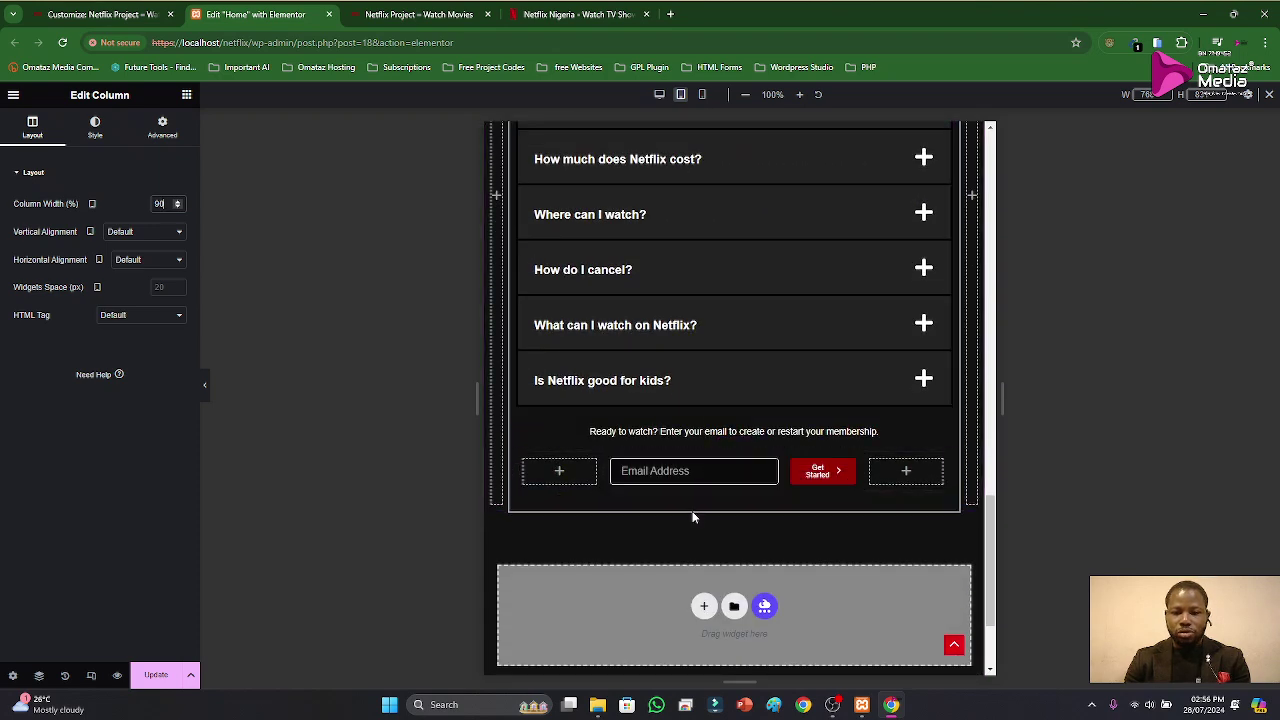
Step: Set the outer empty columns on both sides of the "Download your shows to watch offline" section to 5% width for tablet
scroll(710, 490, "up", 10)
scroll(720, 460, "up", 4)
left_click(491, 353)
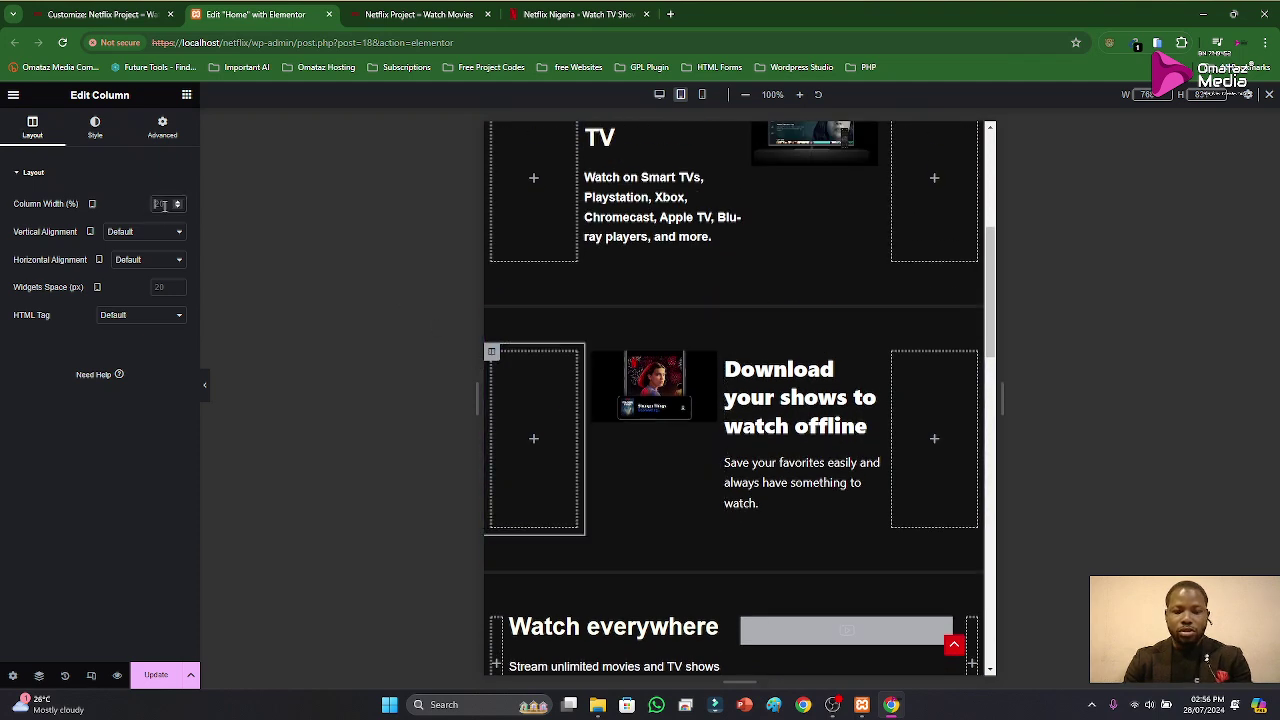
left_click(820, 355)
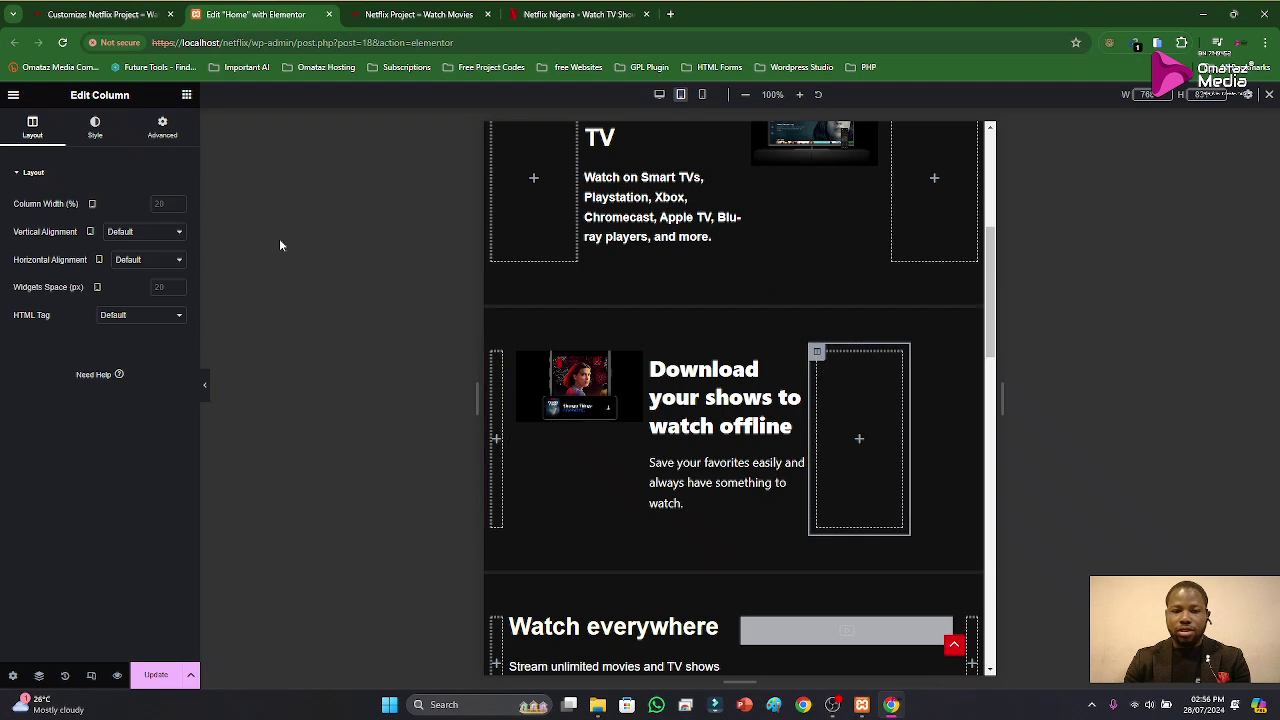
left_click(162, 203)
type("5")
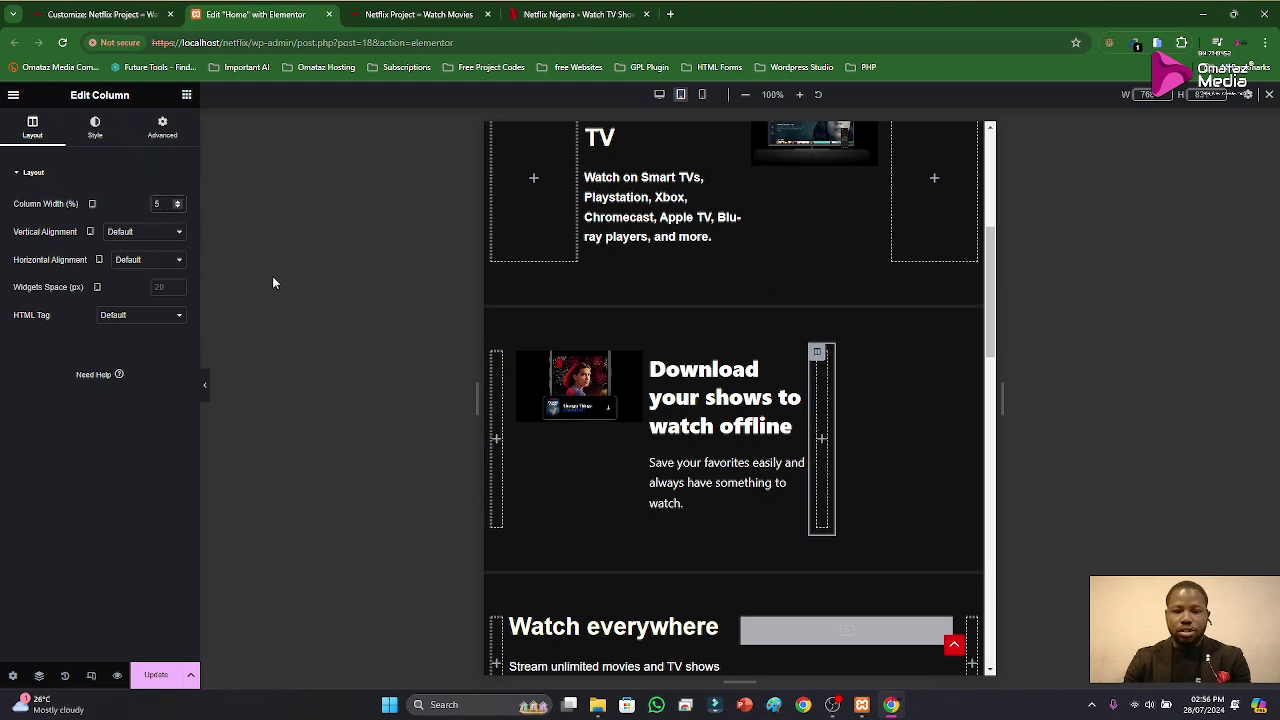
Step: Set the image and text columns of the "Download your shows to watch offline" section to 45% tablet width each
left_click(516, 352)
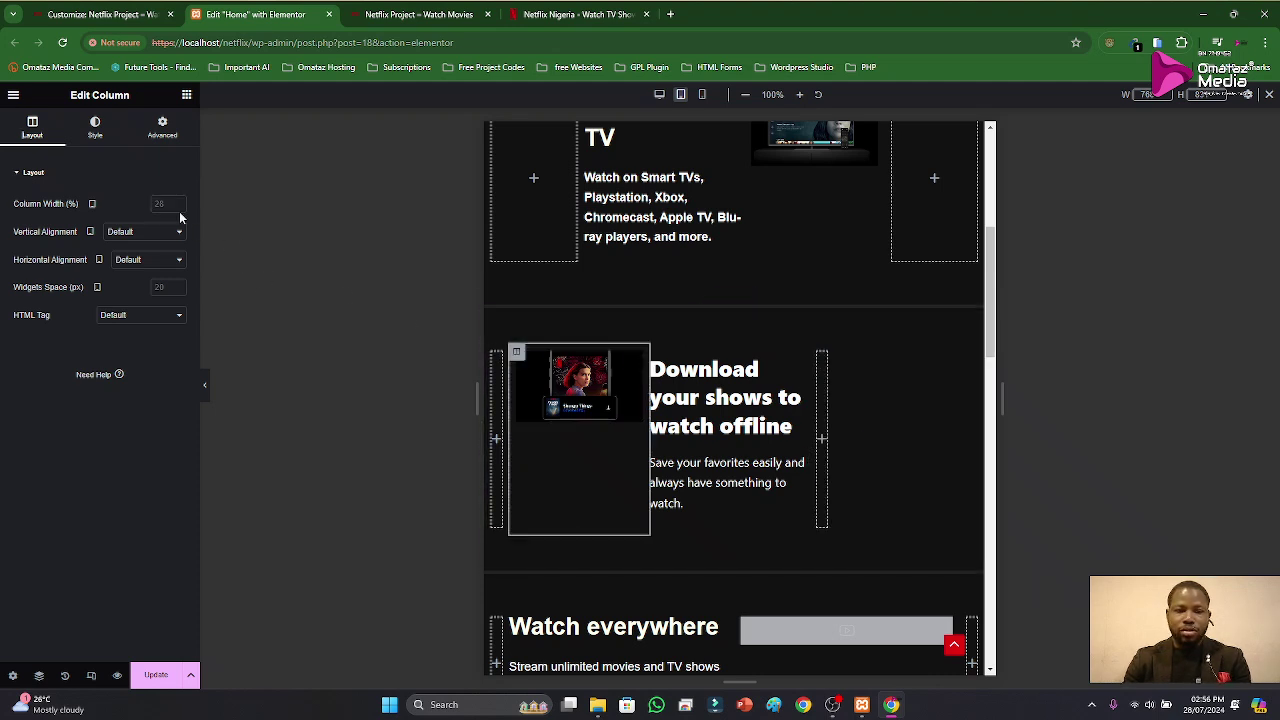
left_click(741, 353)
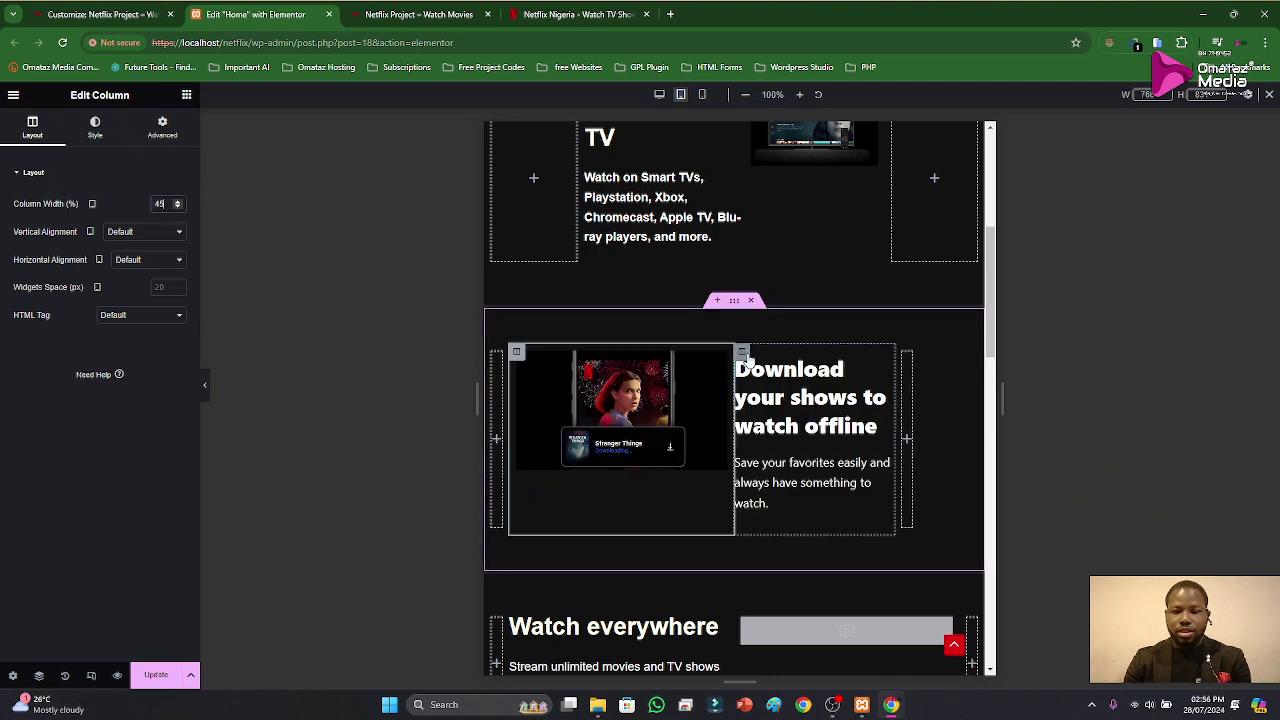
left_click(160, 205)
type("45")
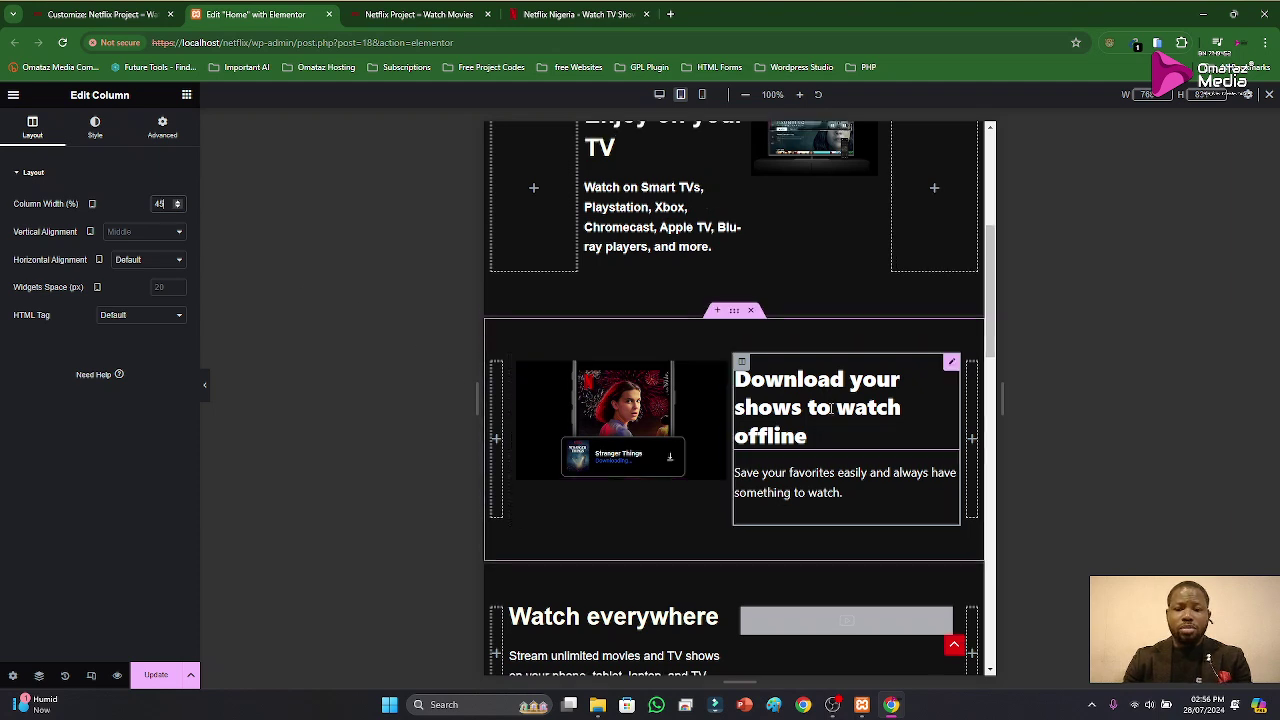
Step: Set the outer empty columns on both sides of the "Enjoy on your TV" section to 5% tablet width
scroll(745, 360, "up", 3)
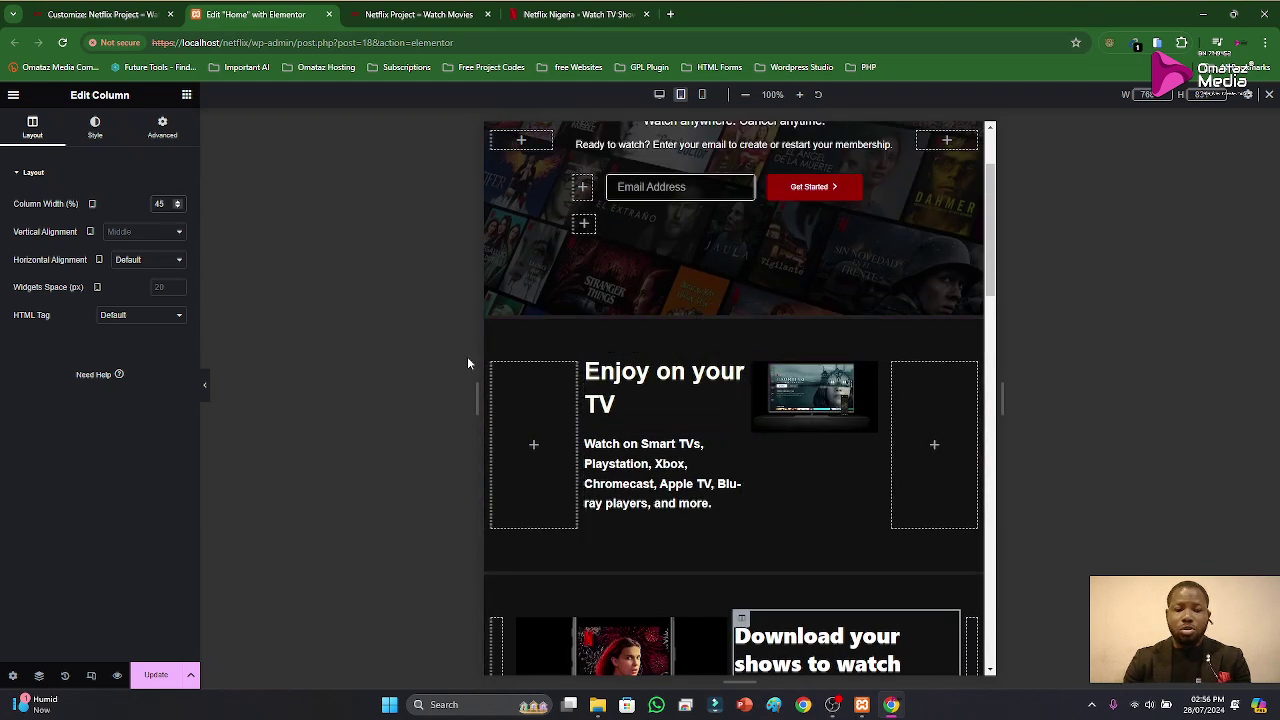
left_click(501, 368)
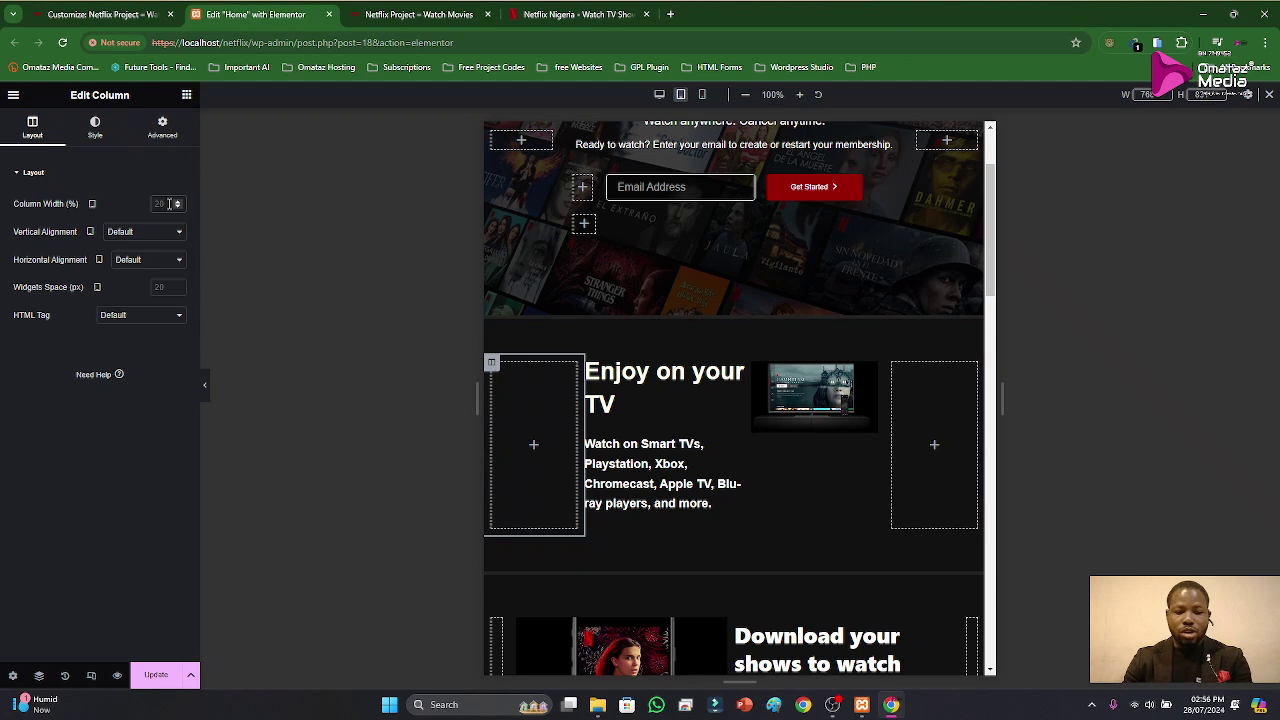
left_click(817, 366)
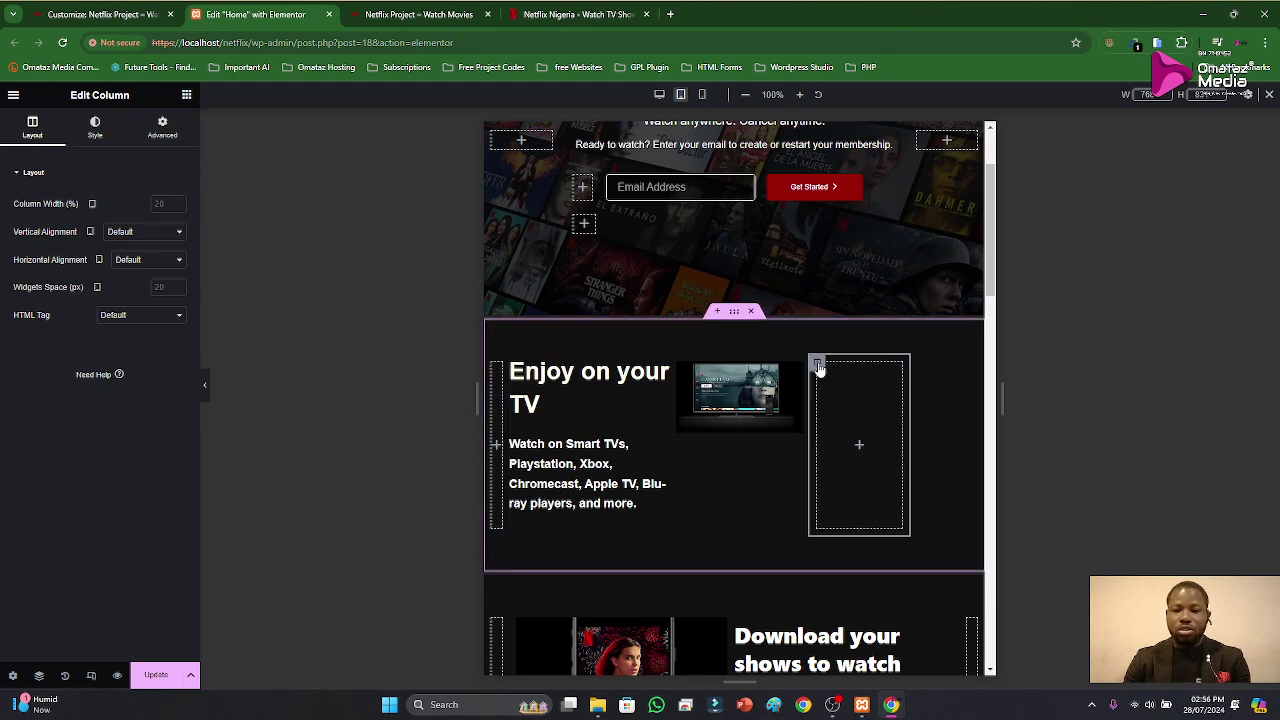
left_click(168, 206)
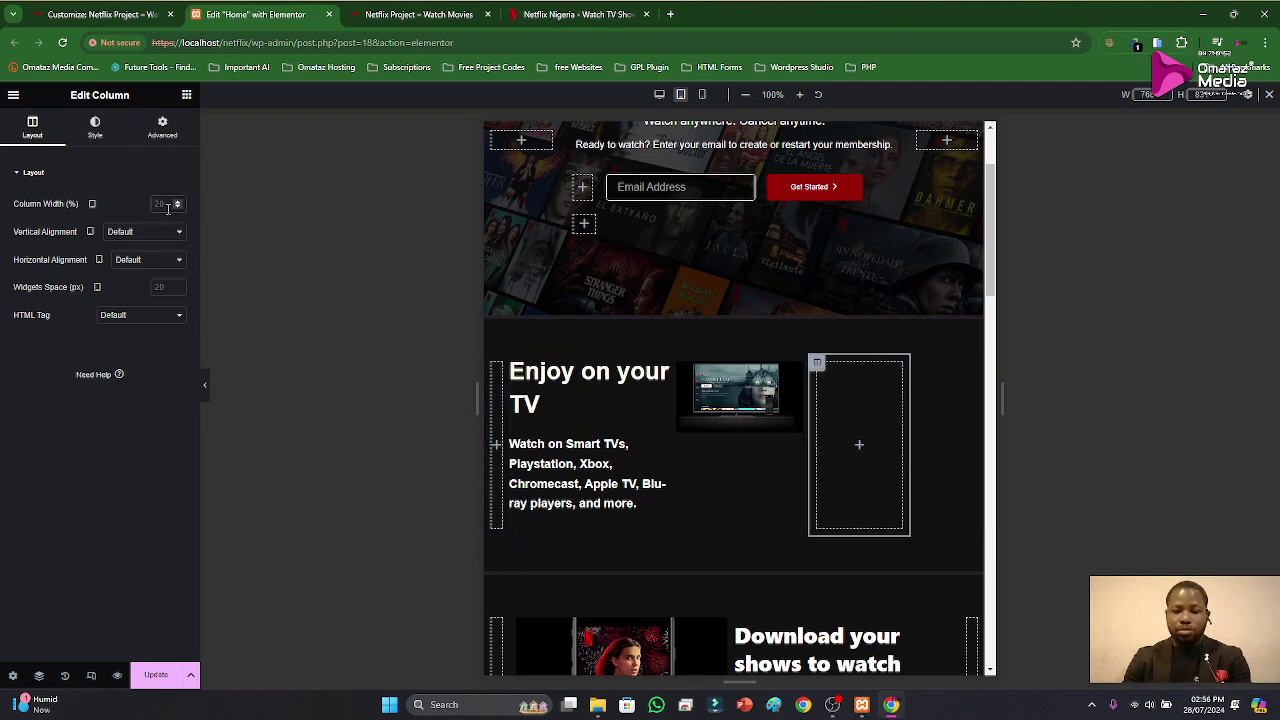
type("5")
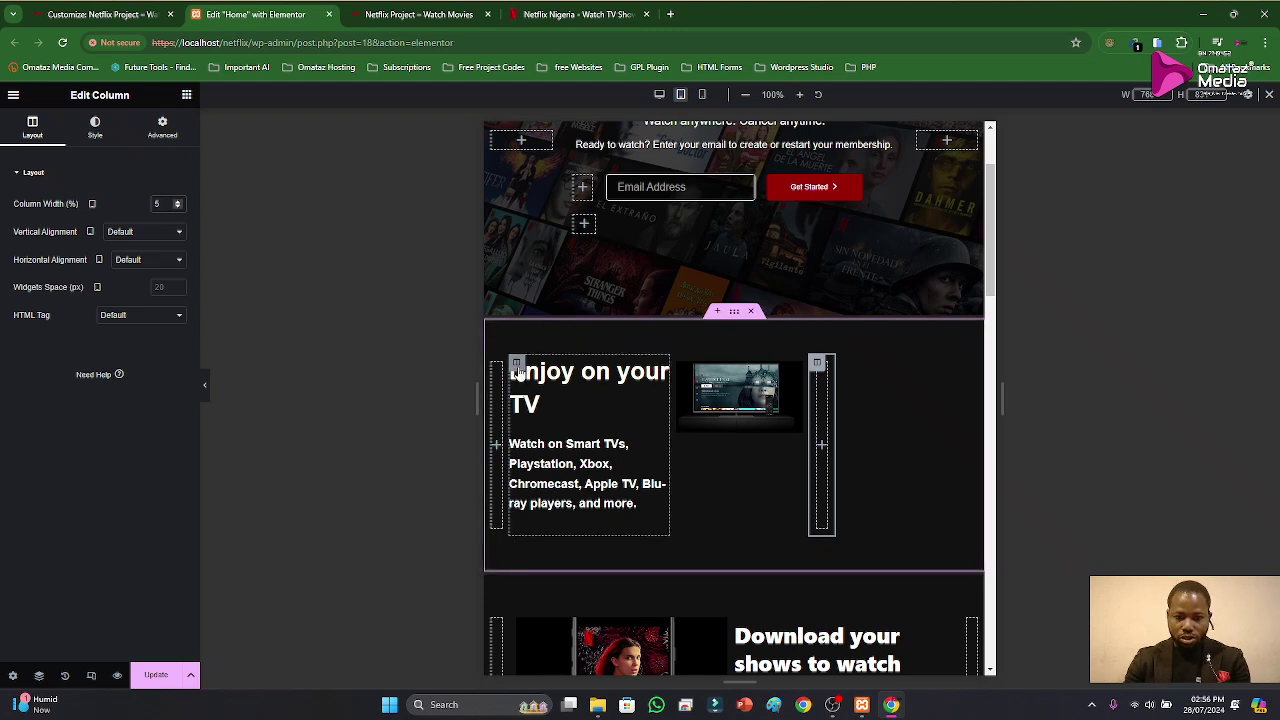
Step: Set the text and TV image columns of the "Enjoy on your TV" section to 45% tablet width each
left_click(517, 366)
left_click(160, 204)
type("45")
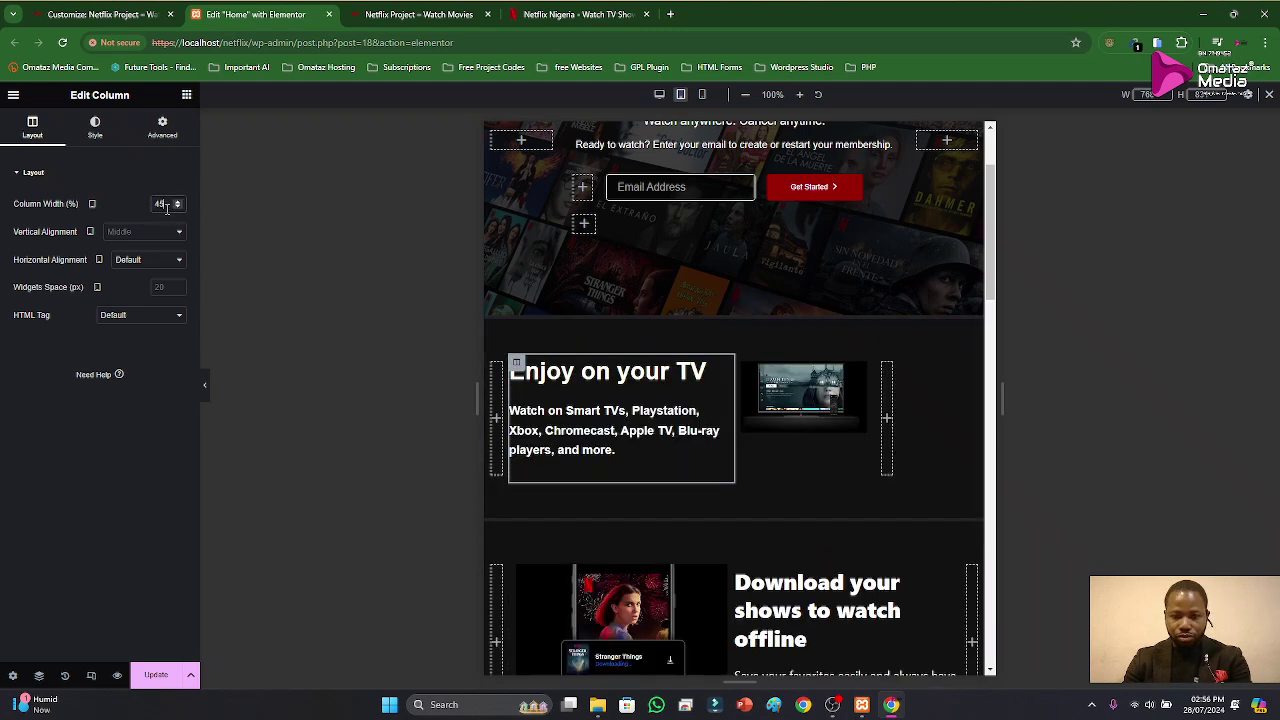
left_click(742, 367)
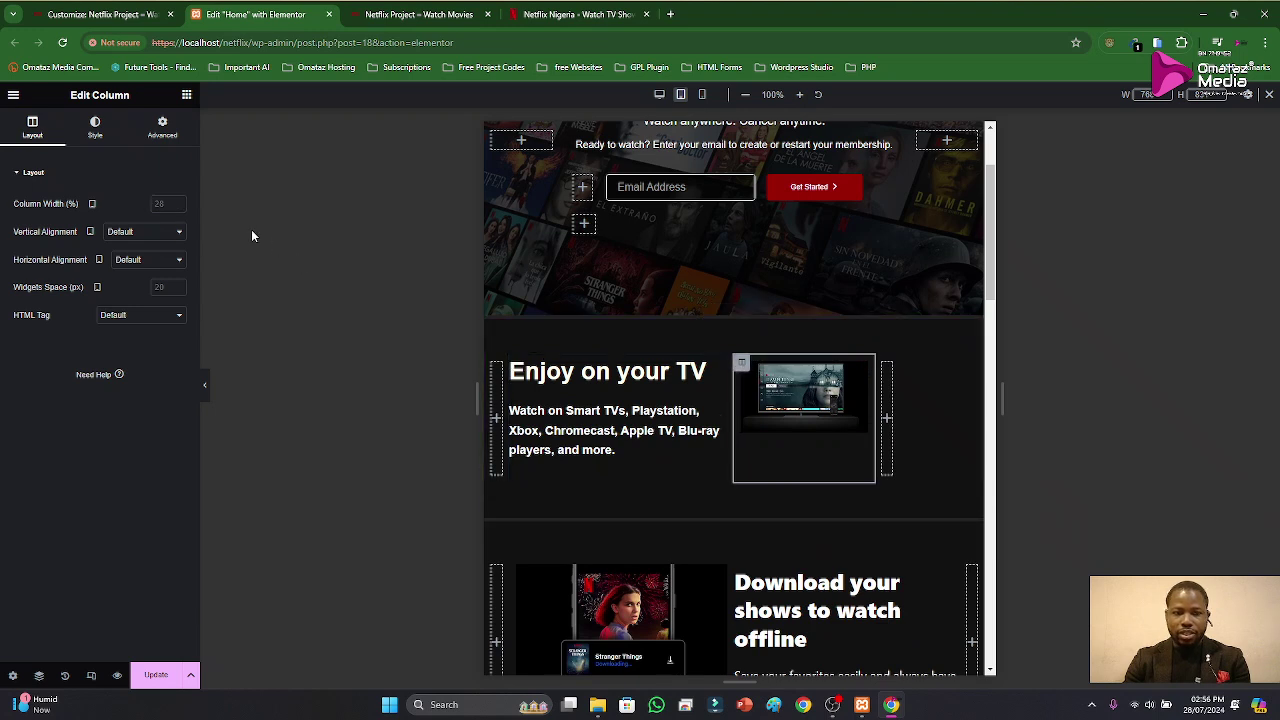
left_click(159, 204)
type("45")
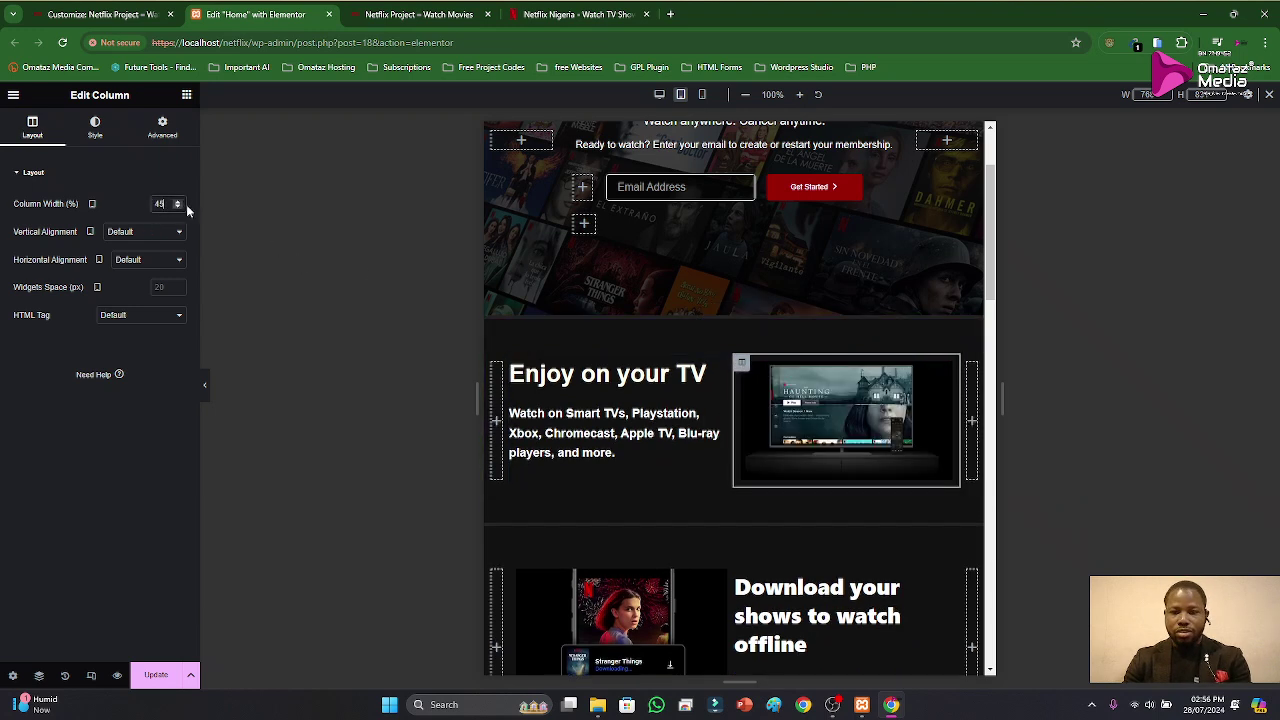
Step: Review the tablet layout down to the footer, save the page, and switch the editor to the mobile preview
scroll(850, 495, "up", 2)
scroll(857, 502, "down", 8)
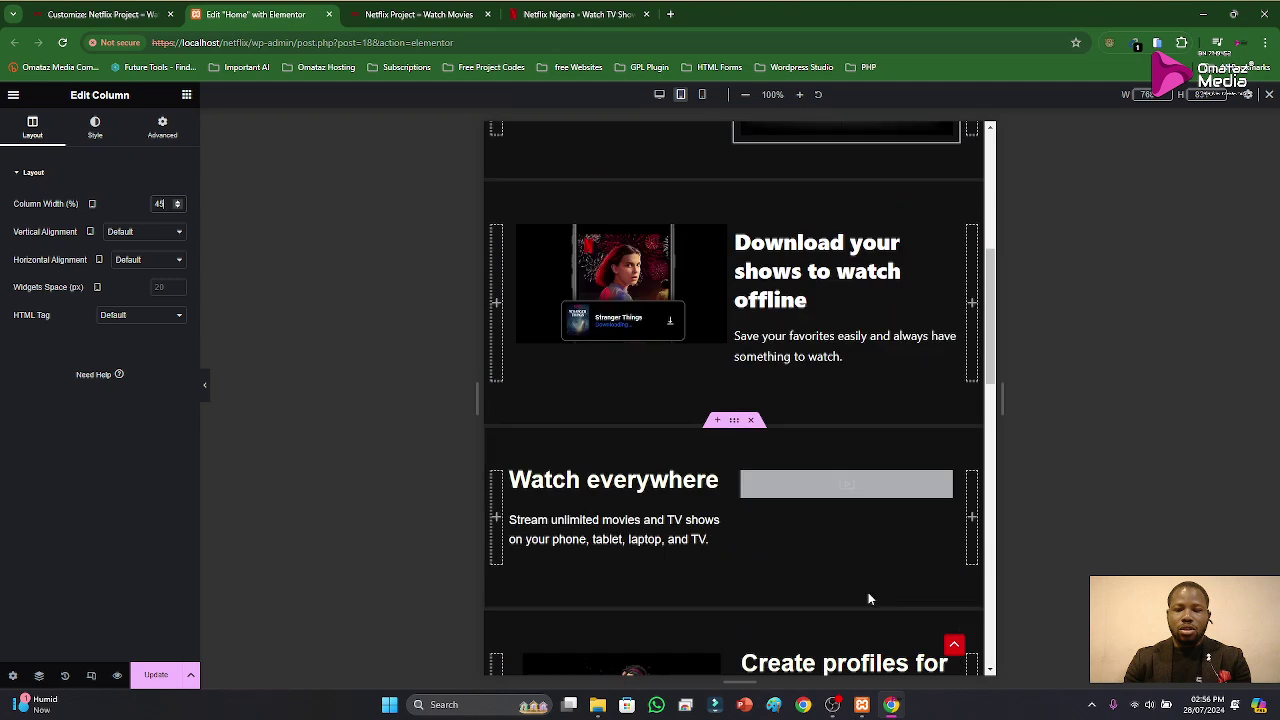
scroll(866, 395, "down", 3)
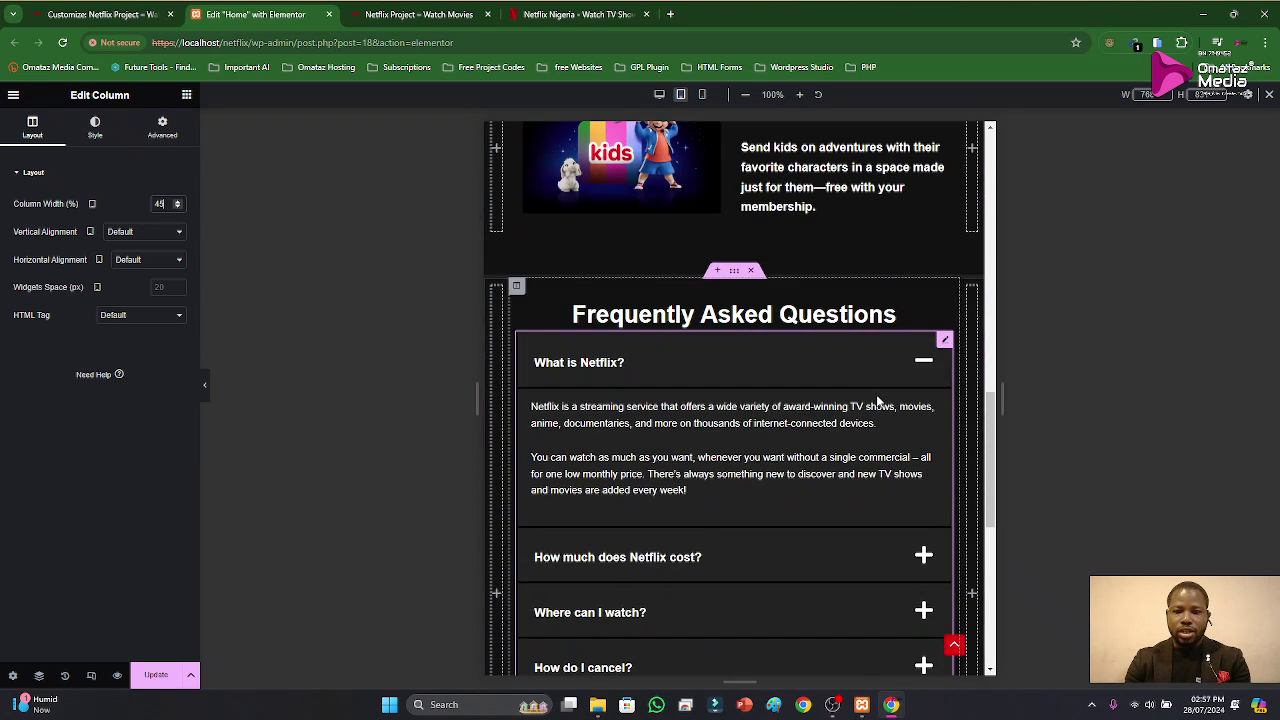
scroll(865, 414, "down", 5)
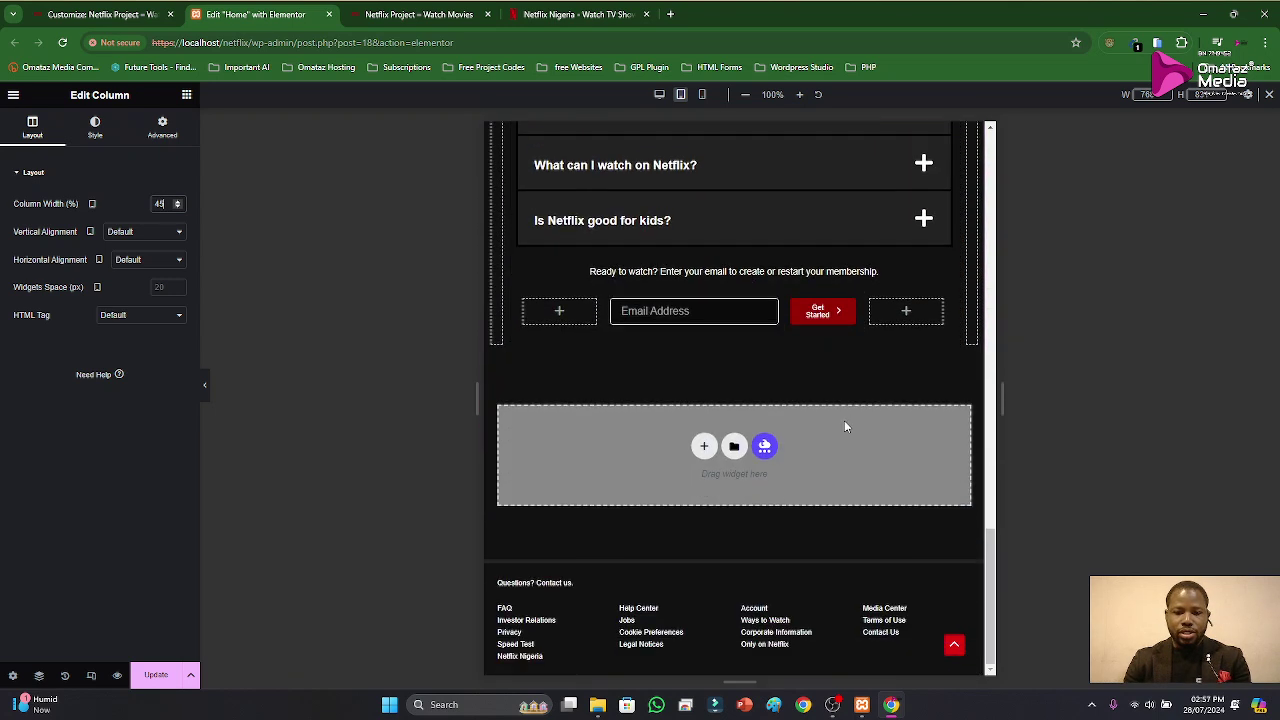
left_click(155, 677)
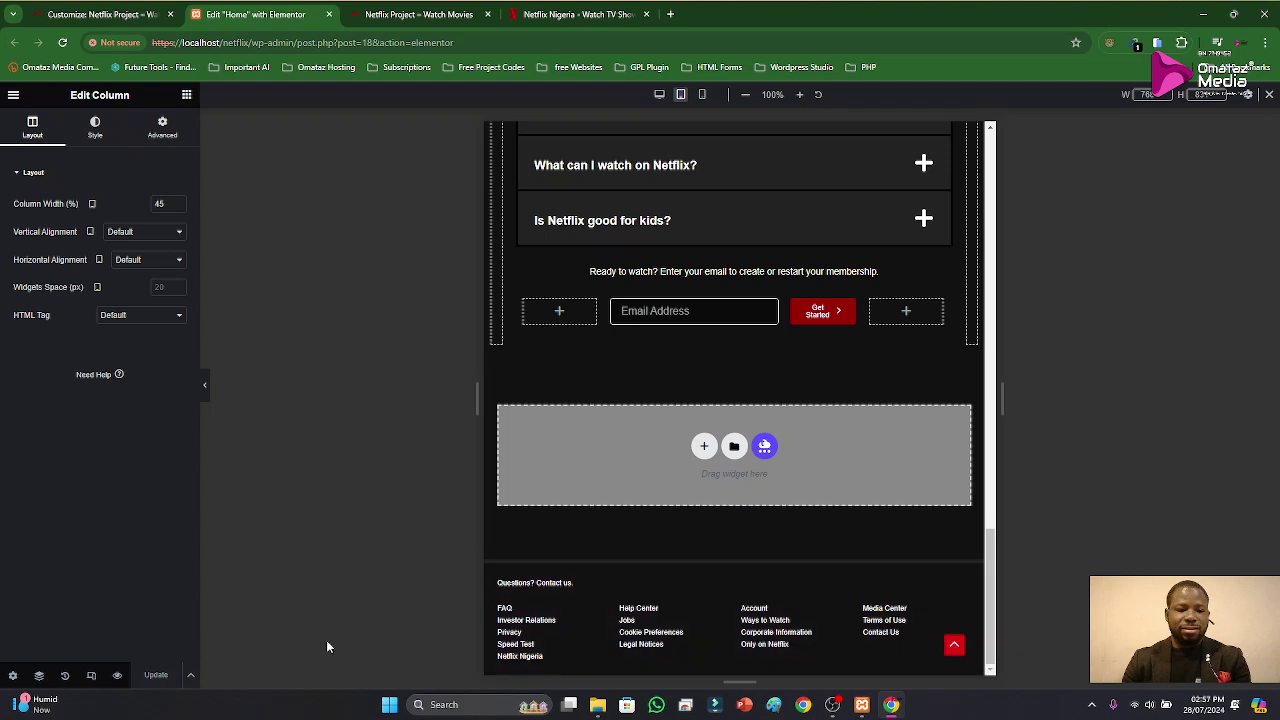
left_click(703, 95)
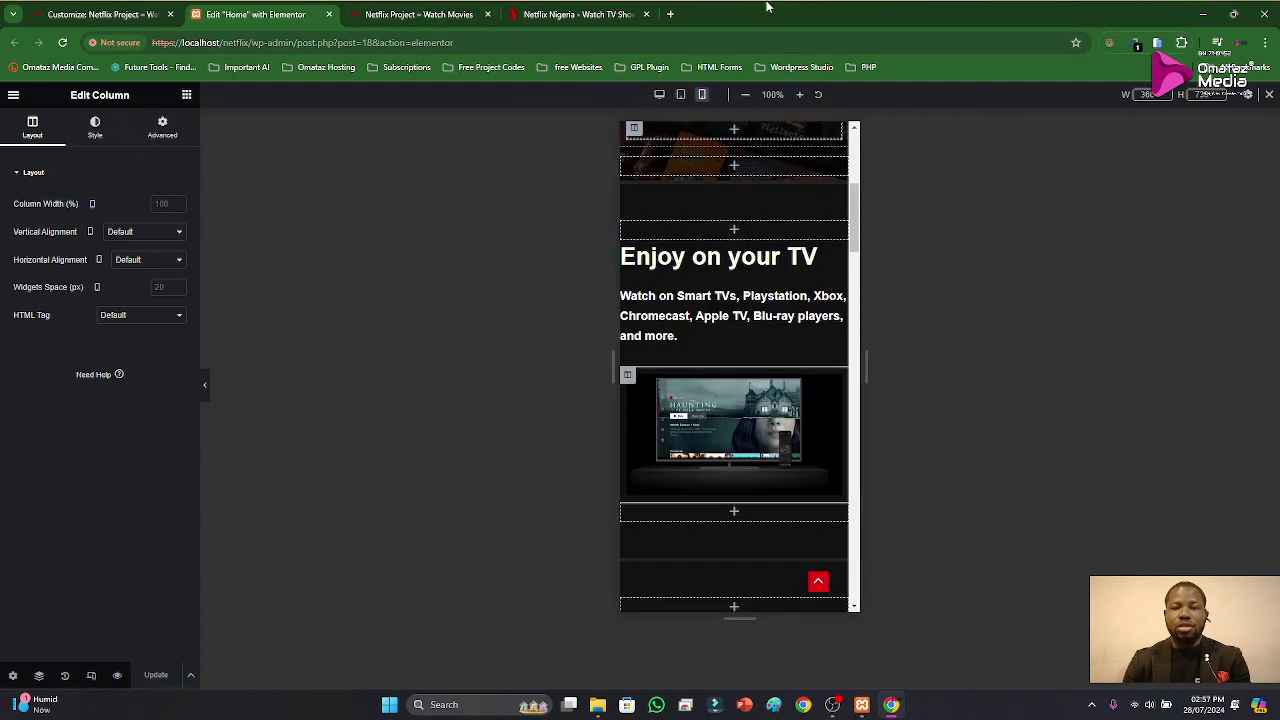
Step: Switch netflix.com's device preview to Samsung Galaxy S20 Ultra and examine its mobile hero and feature layout
left_click(590, 16)
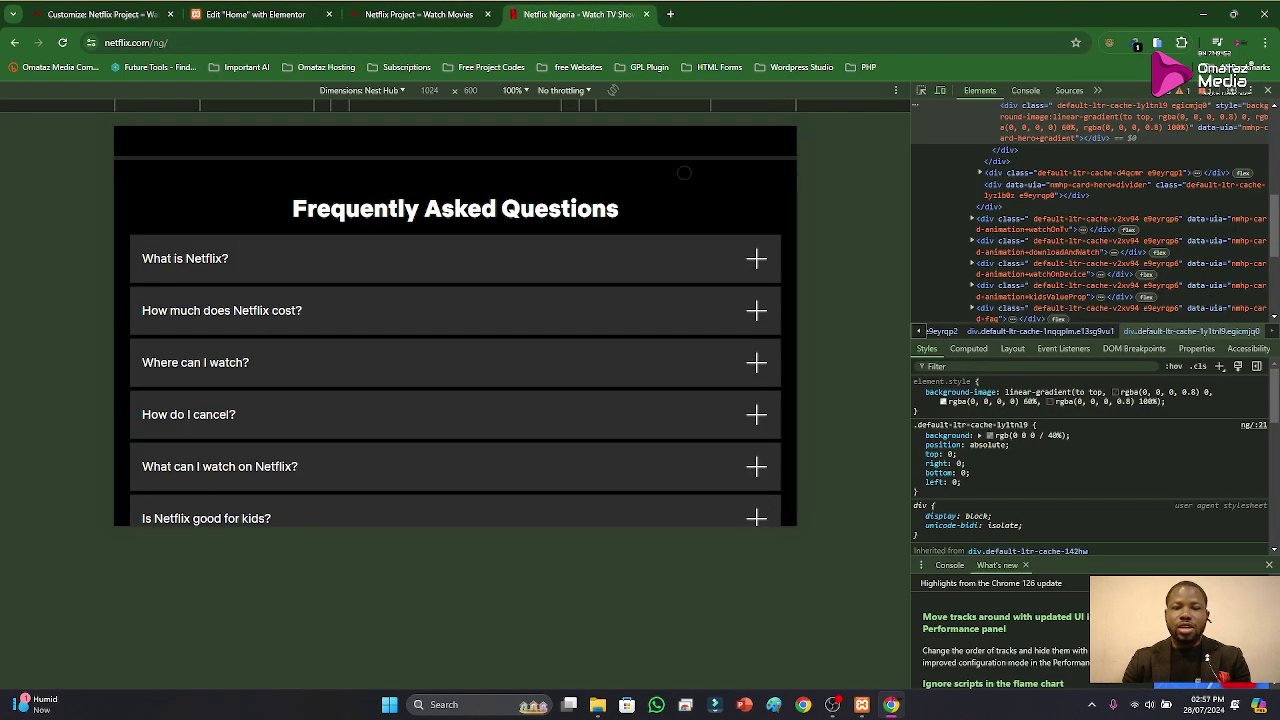
left_click(401, 91)
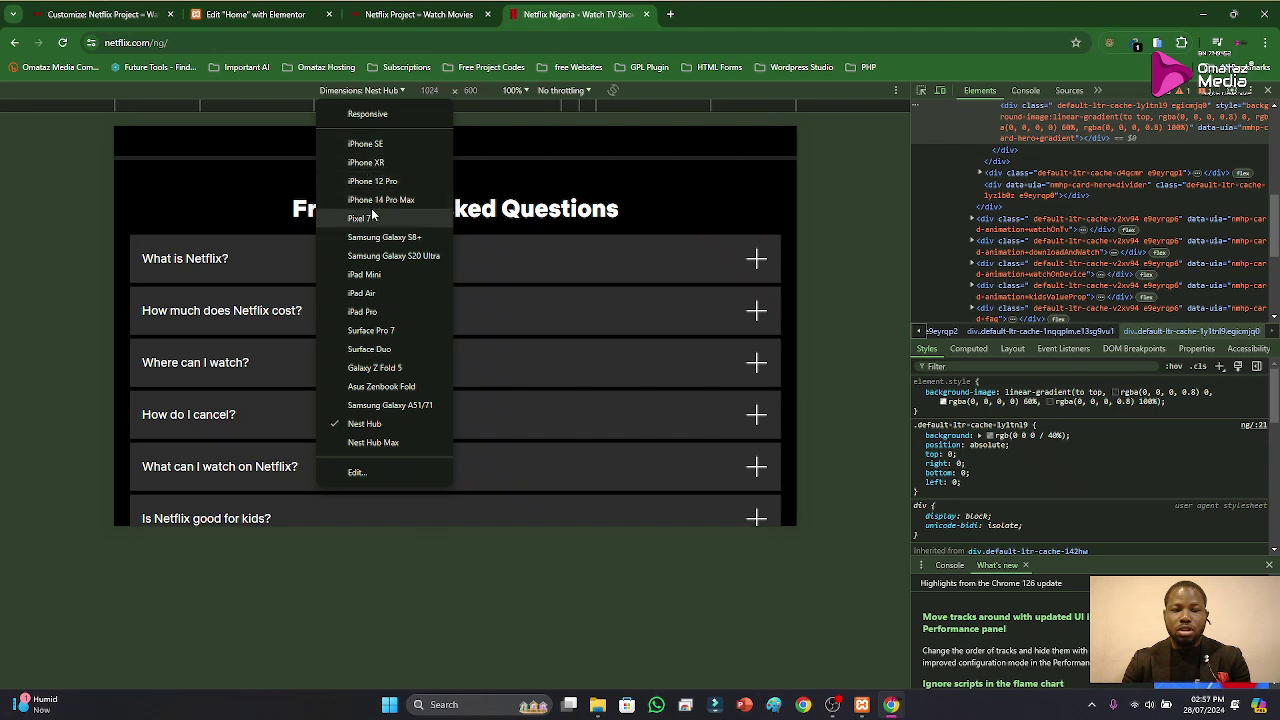
left_click(388, 258)
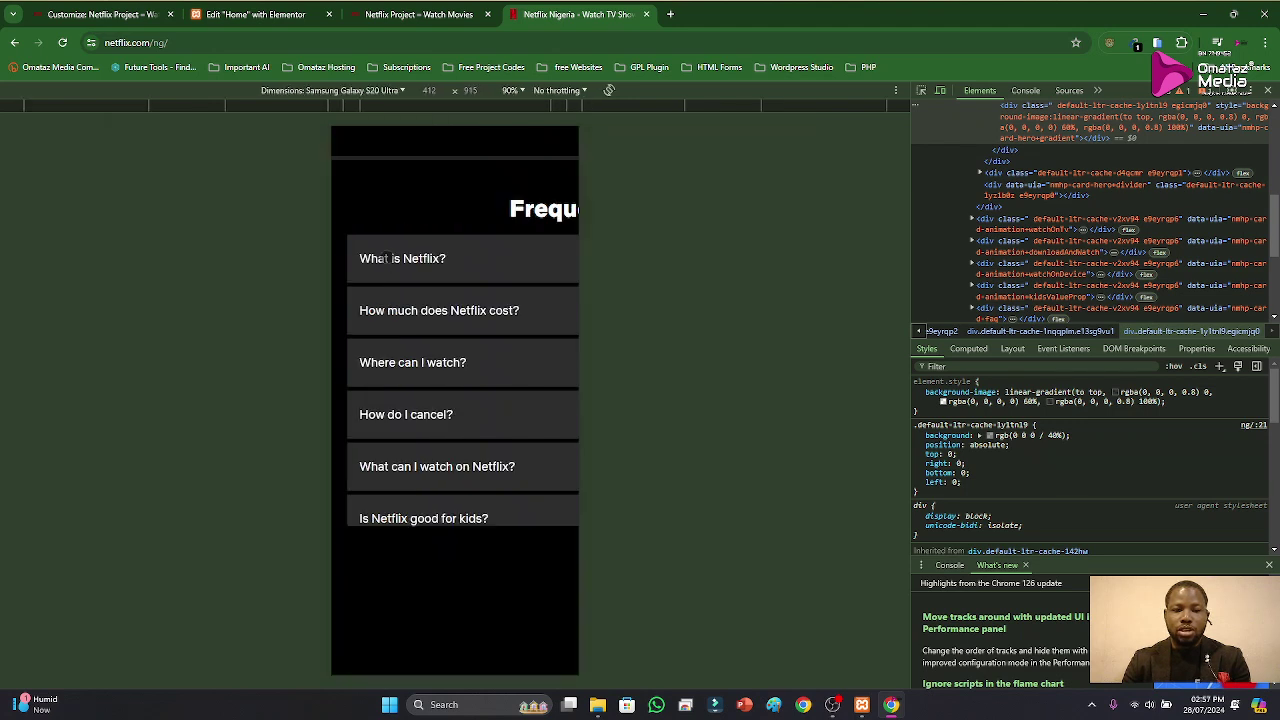
scroll(455, 345, "up", 3)
scroll(465, 337, "up", 10)
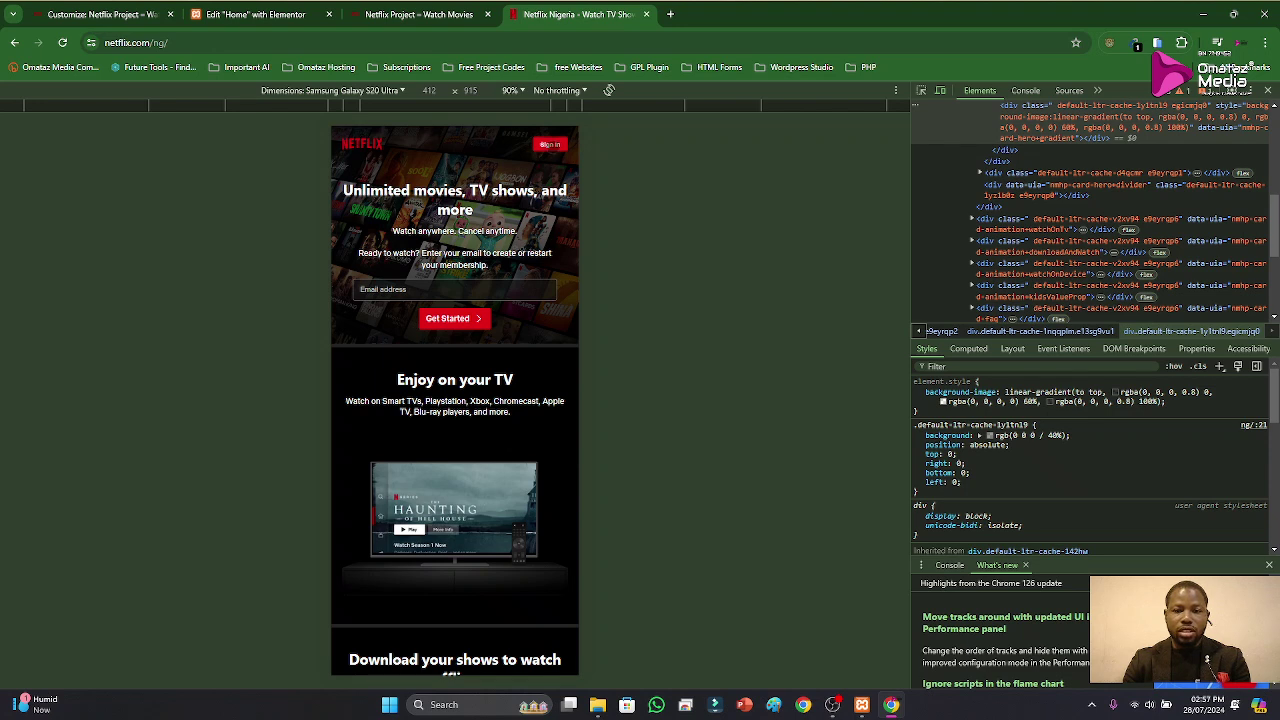
left_click(445, 15)
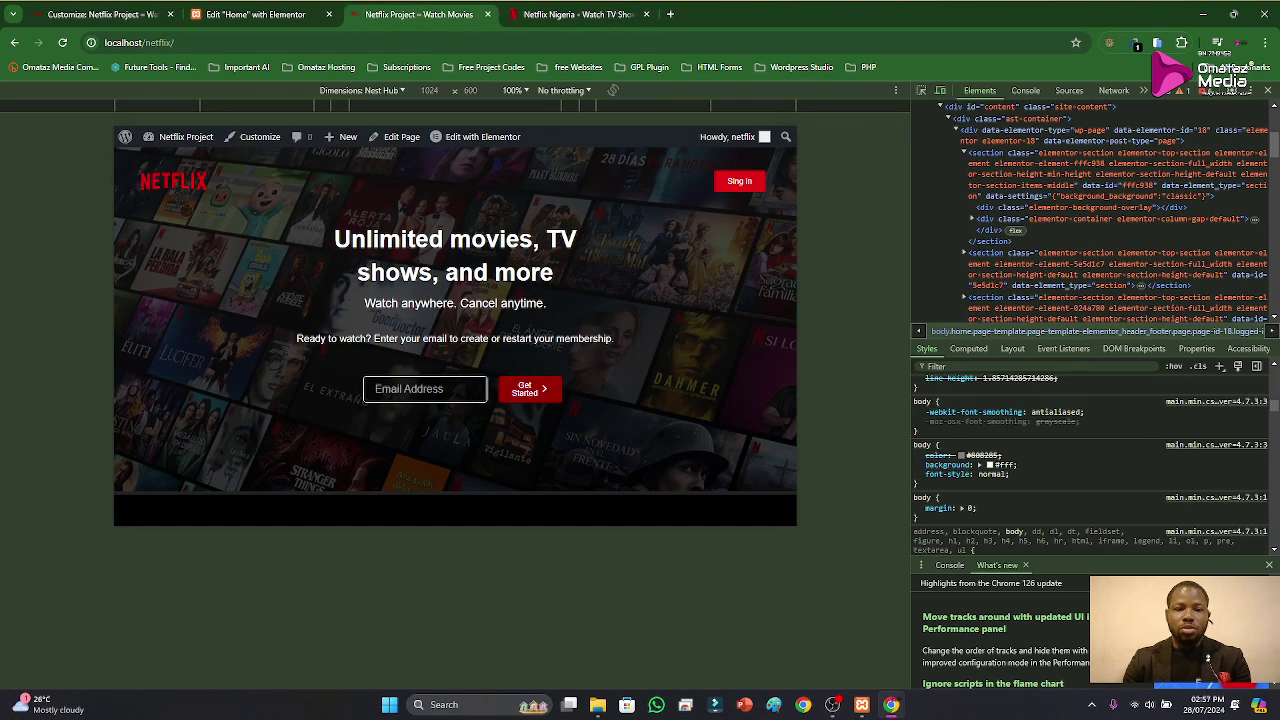
left_click(398, 91)
left_click(398, 91)
left_click(398, 91)
Step: Return to the Elementor editor, open the header for editing, and set the Netflix logo's column to 50% mobile width
left_click(265, 15)
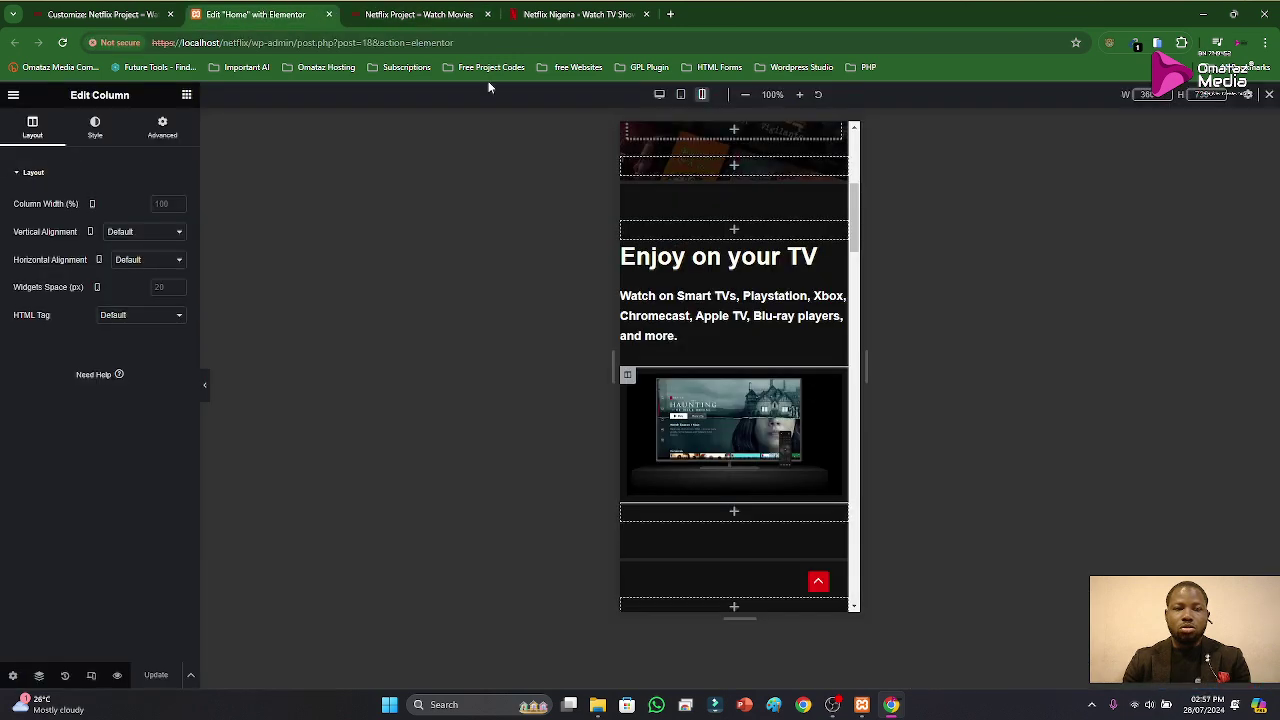
scroll(740, 250, "up", 6)
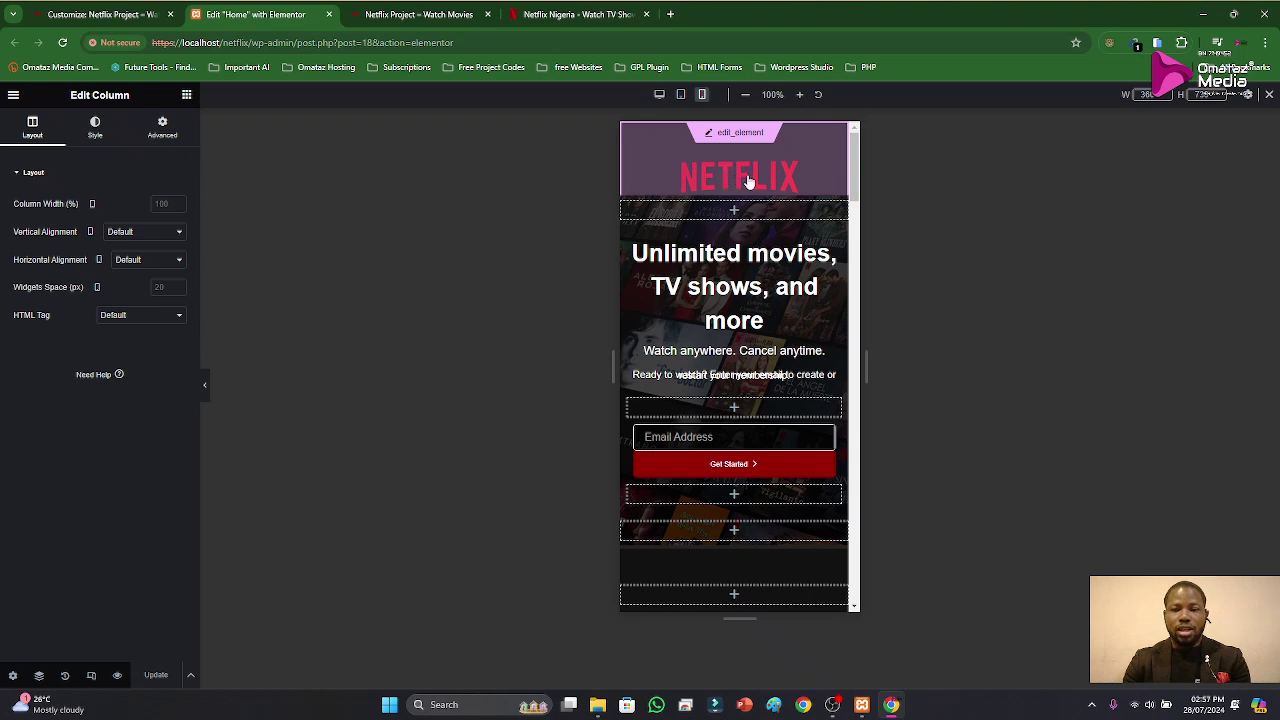
left_click(733, 137)
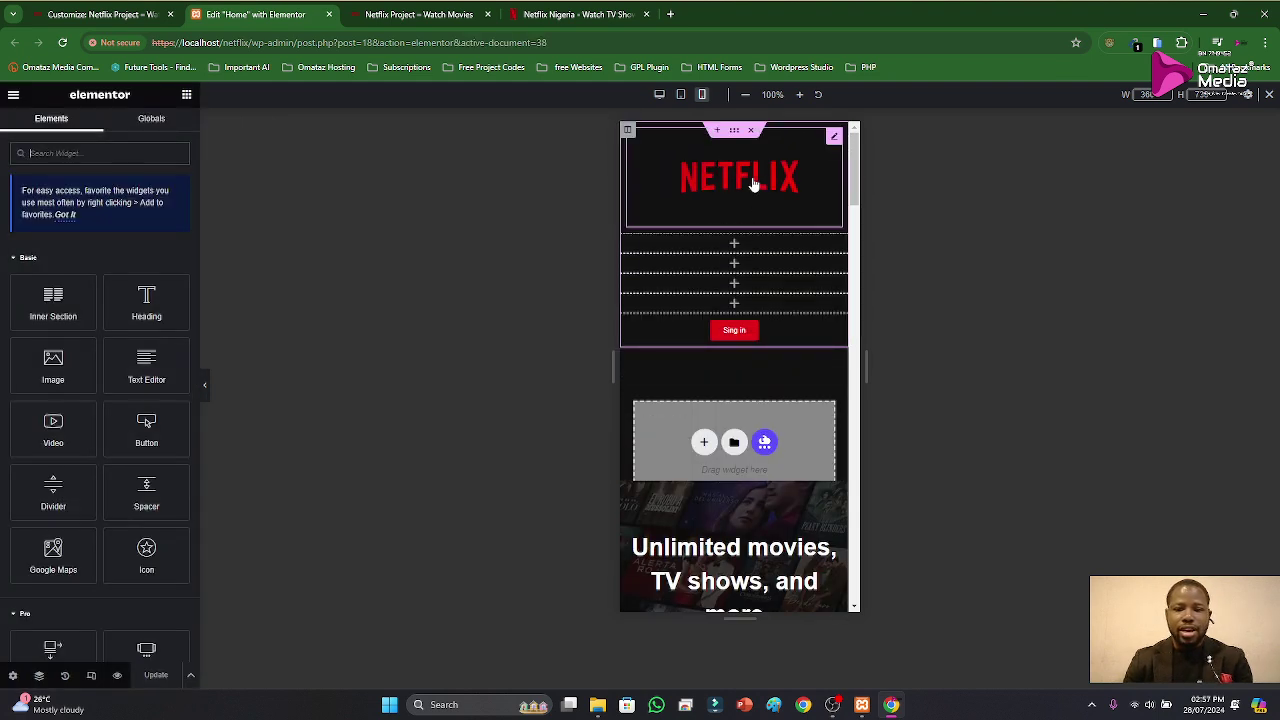
left_click(628, 133)
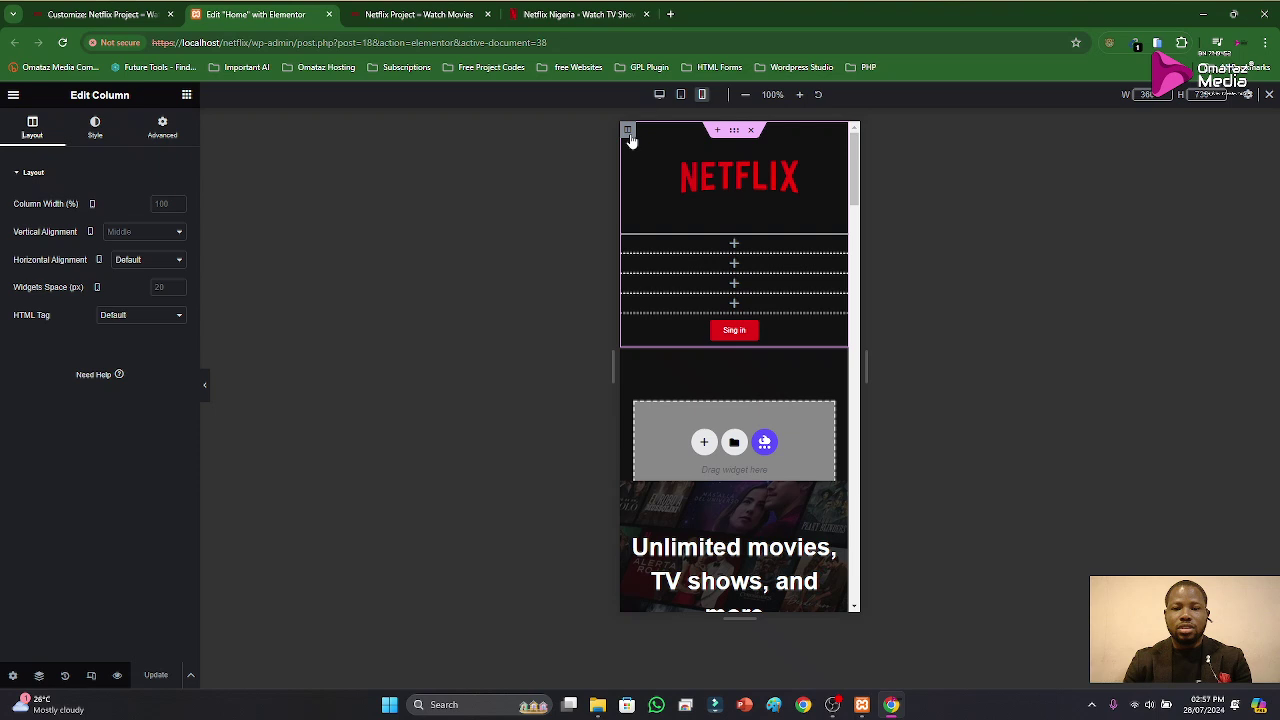
left_click(163, 203)
type("50")
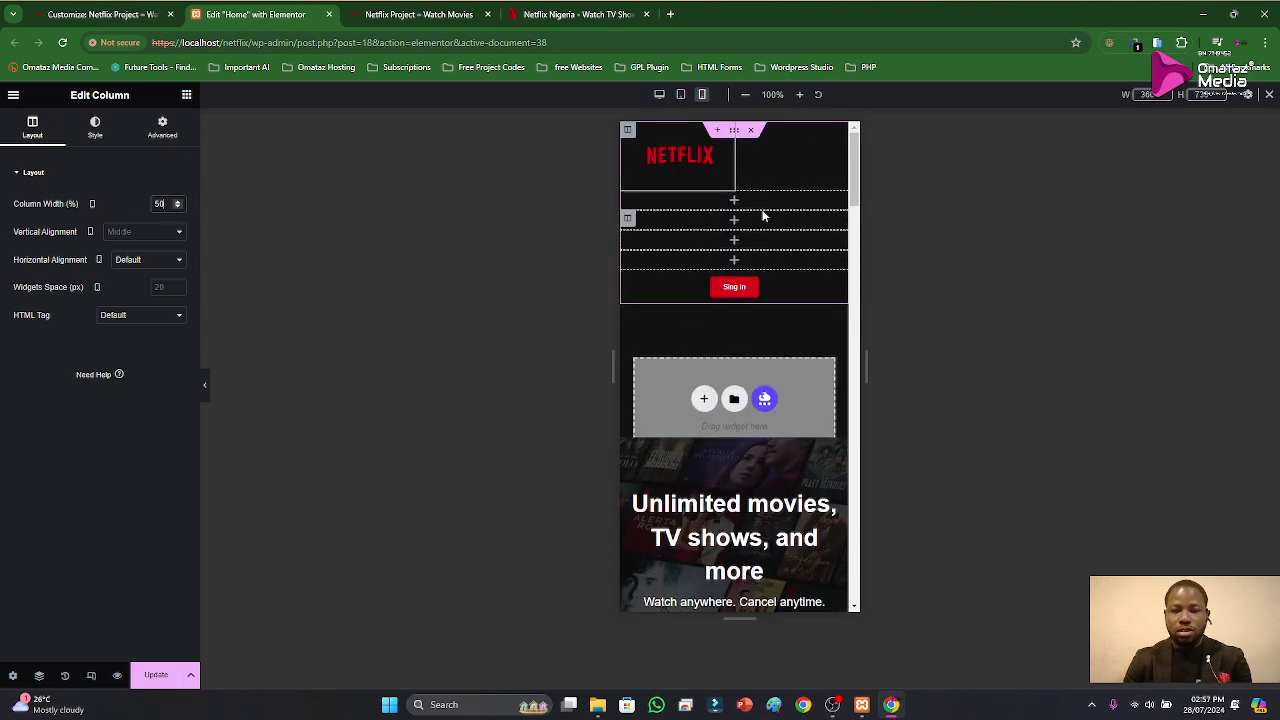
Step: Set the "Sing in" button's header column to 50% mobile width and save the header
key("BackSpace")
key("BackSpace")
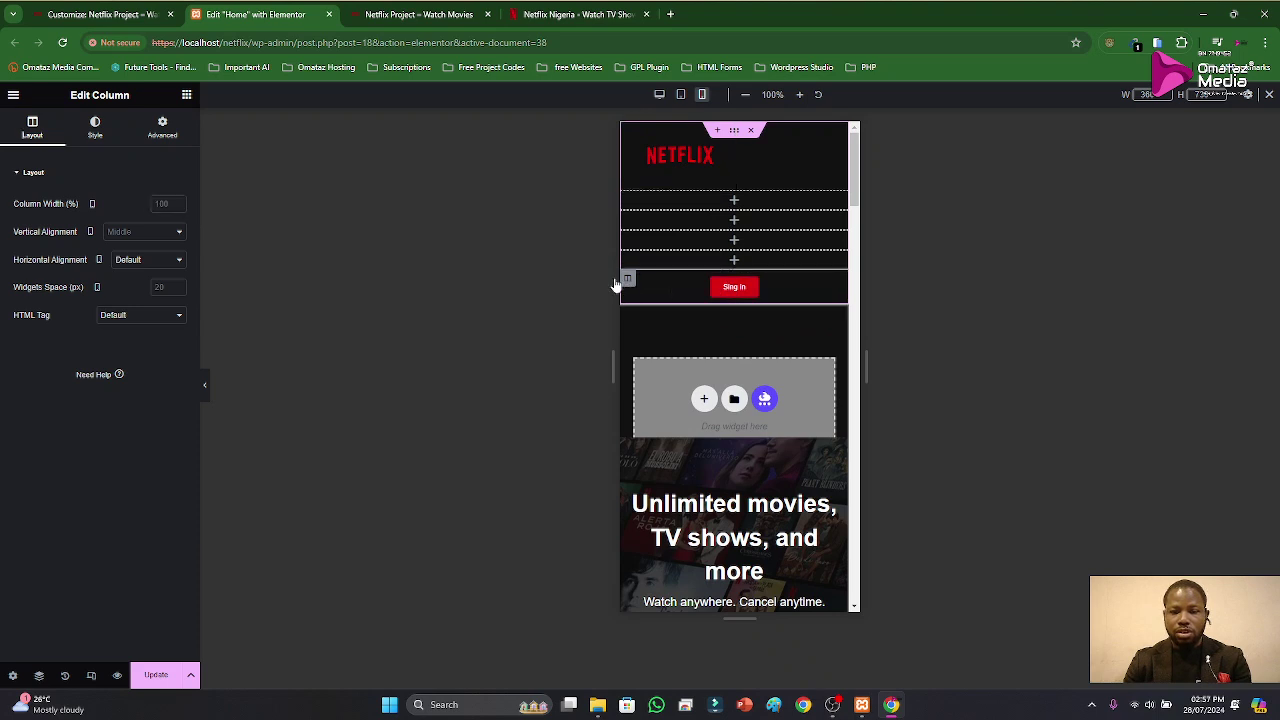
type("2")
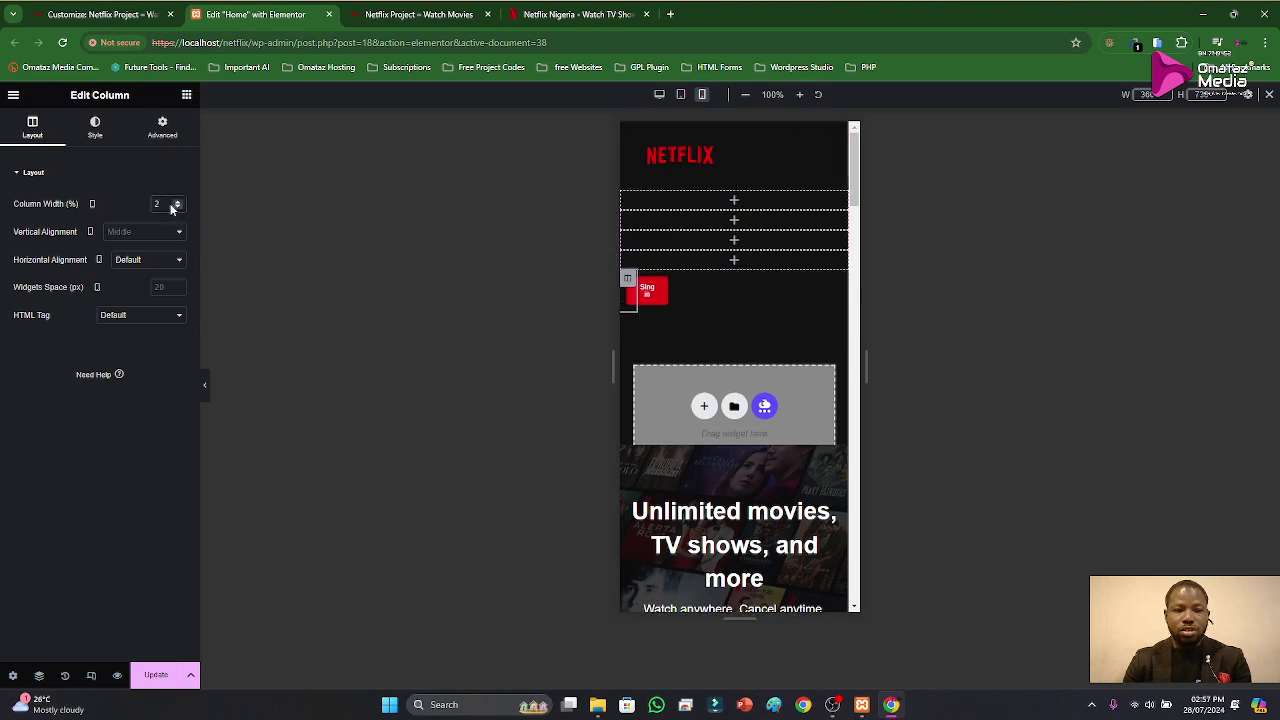
type("5")
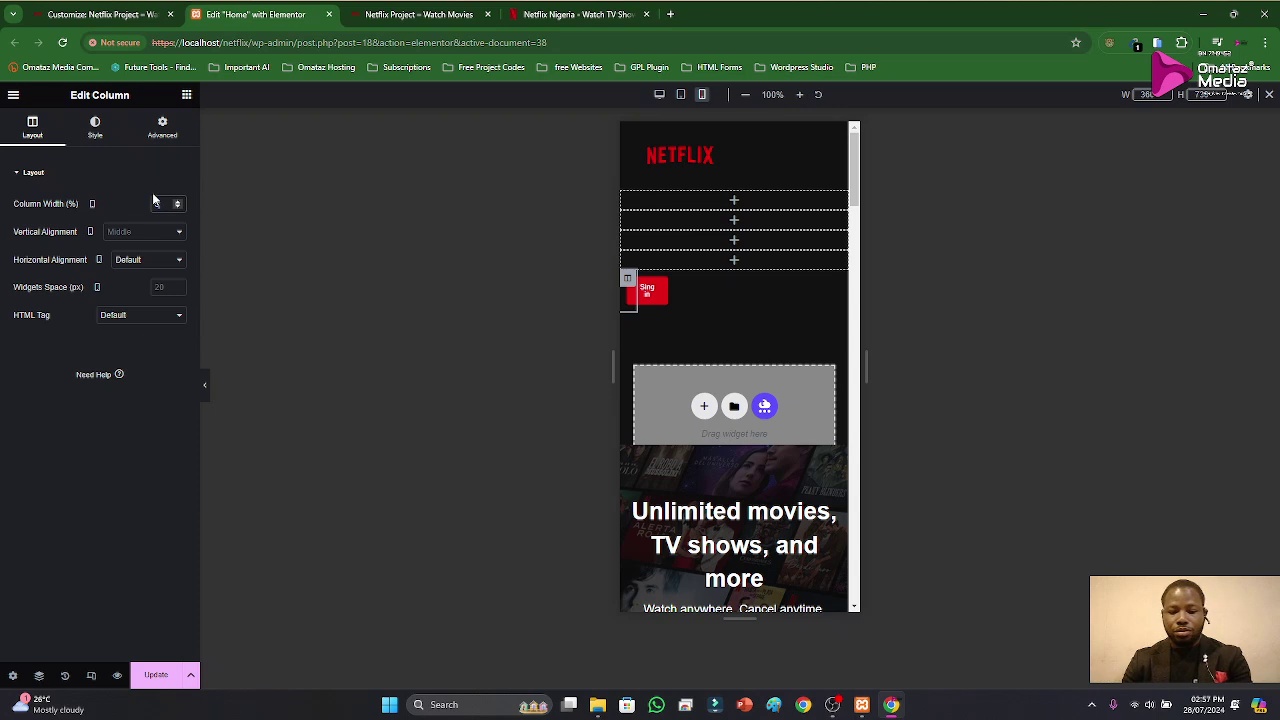
type("0")
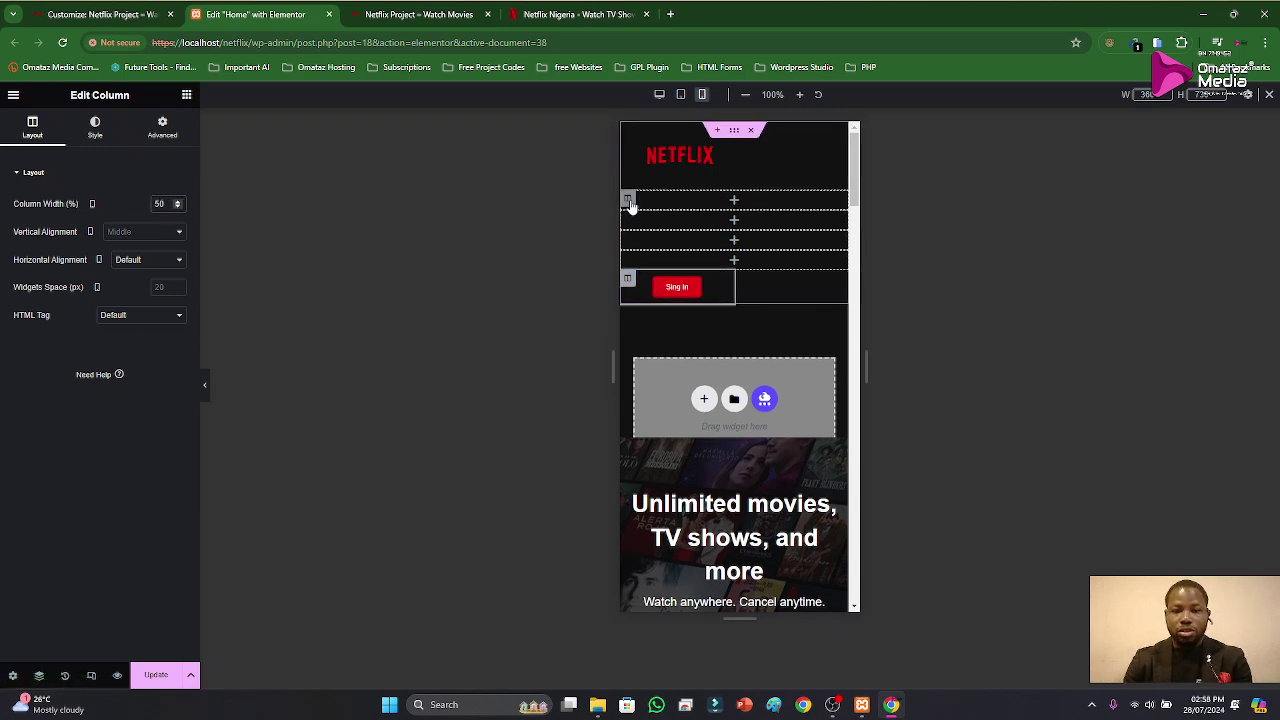
left_click(628, 201)
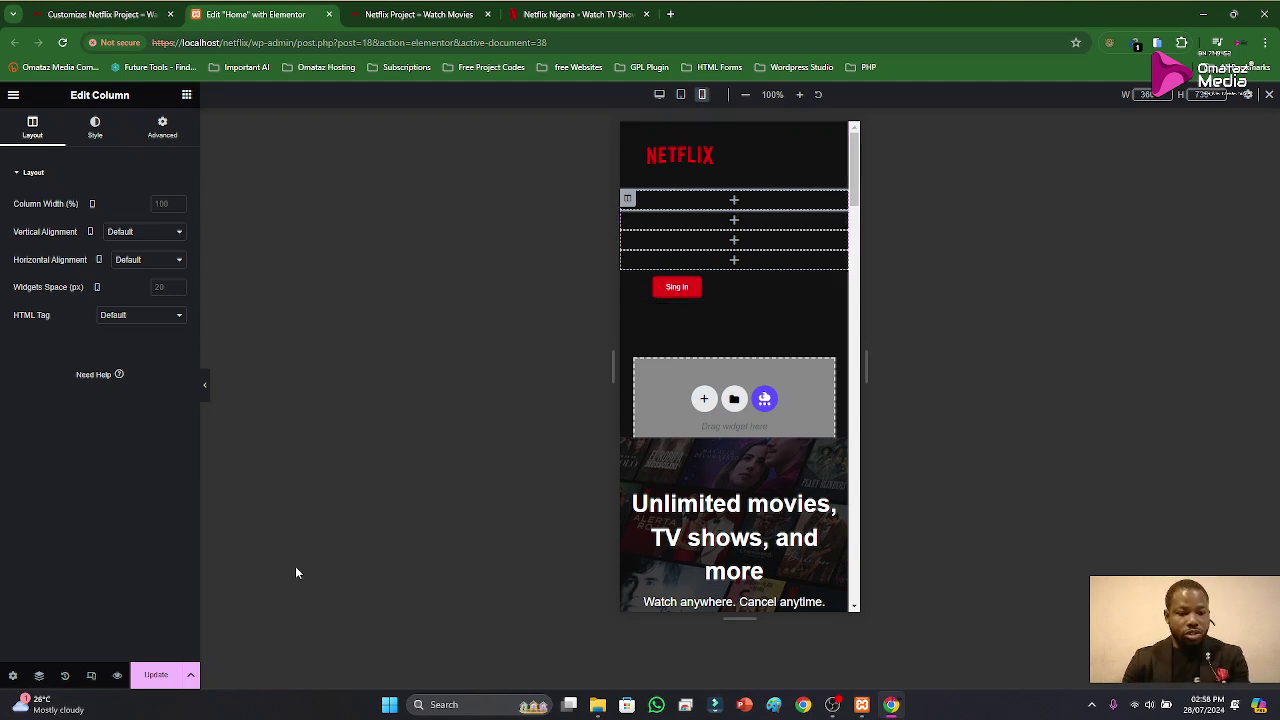
left_click(155, 675)
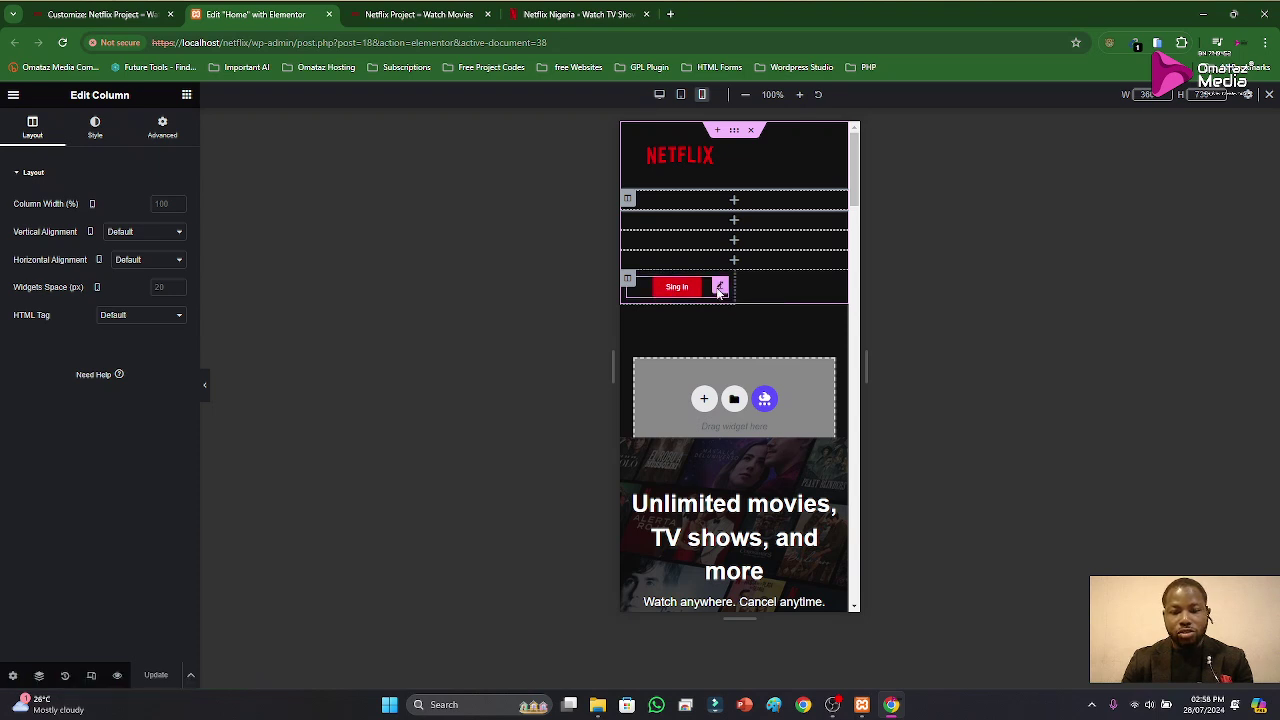
Step: Copy the header's "Sing in" button and paste it into the first empty column below the logo
right_click(719, 291)
left_click(748, 356)
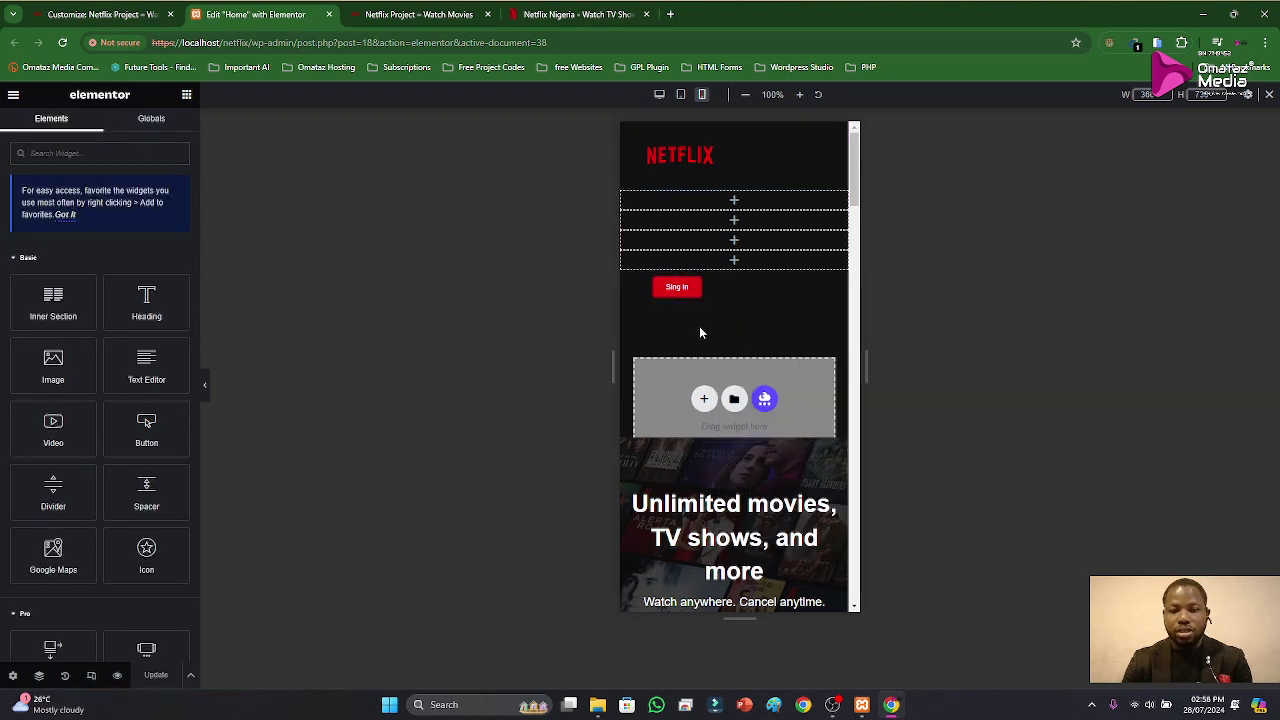
right_click(695, 207)
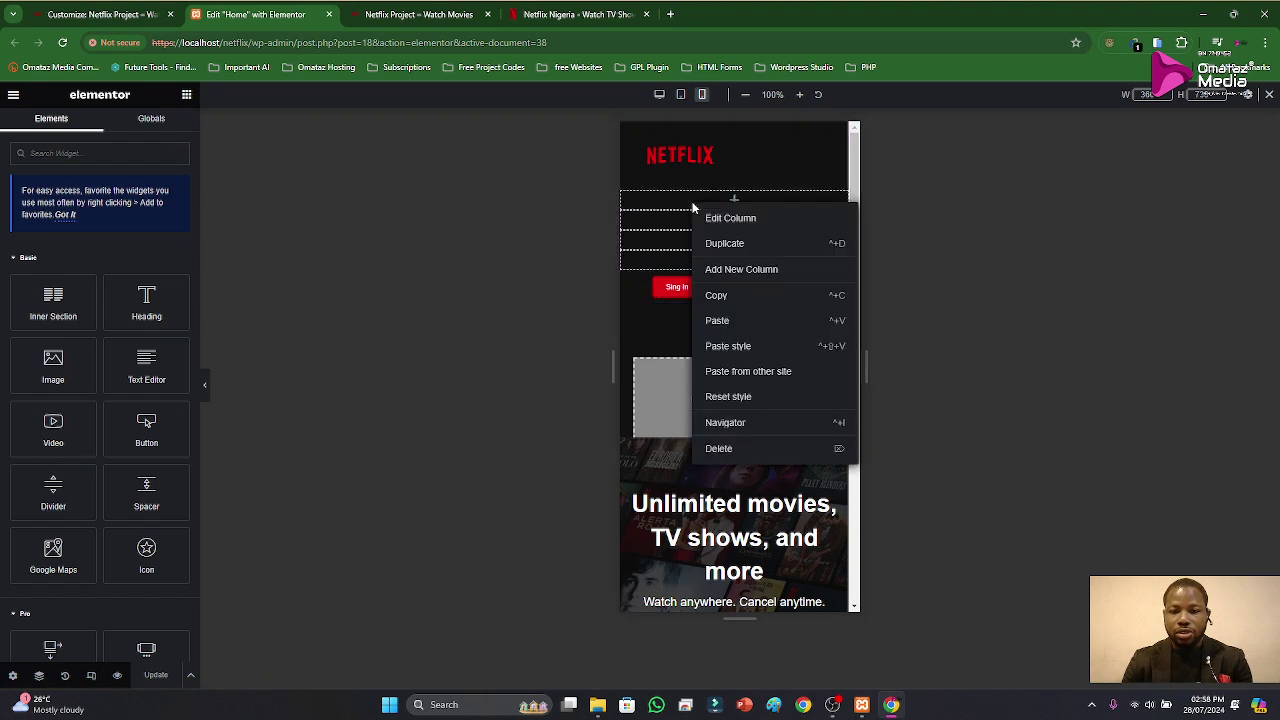
left_click(718, 320)
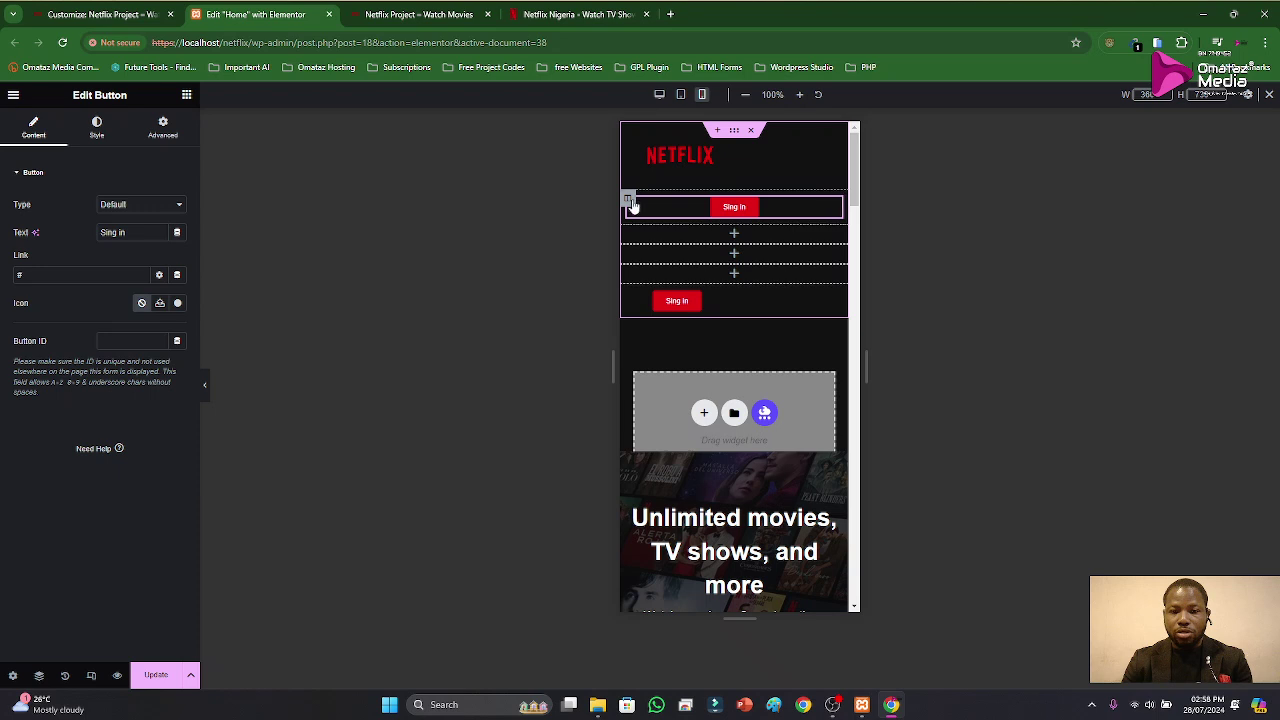
Step: Set the pasted "Sing in" button's column to 50% mobile width with Middle vertical alignment
left_click(630, 202)
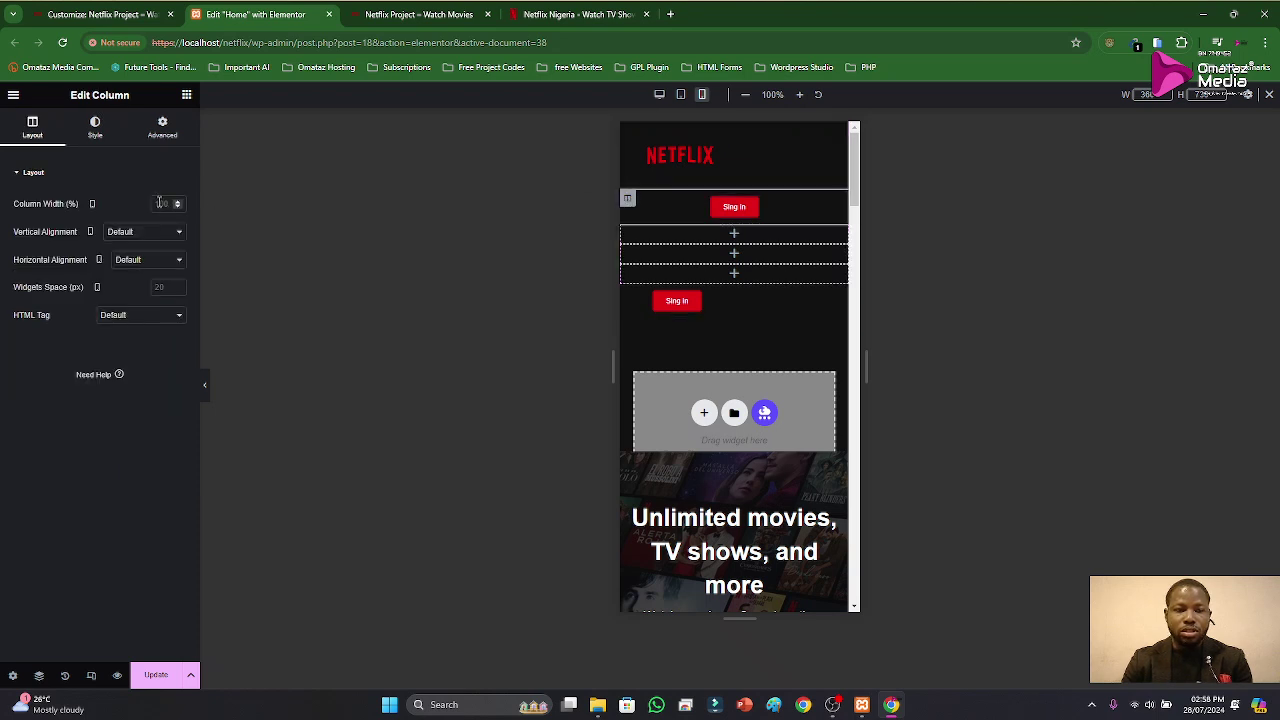
type("50")
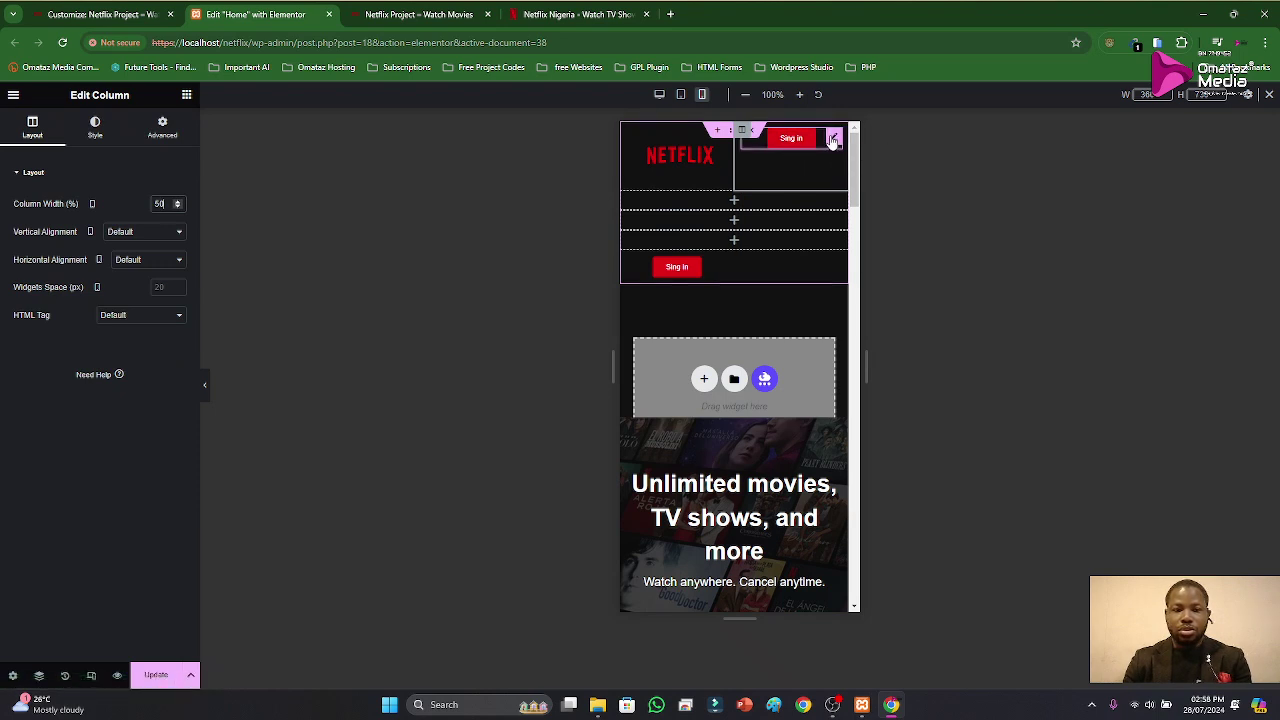
left_click(90, 128)
left_click(33, 130)
left_click(172, 233)
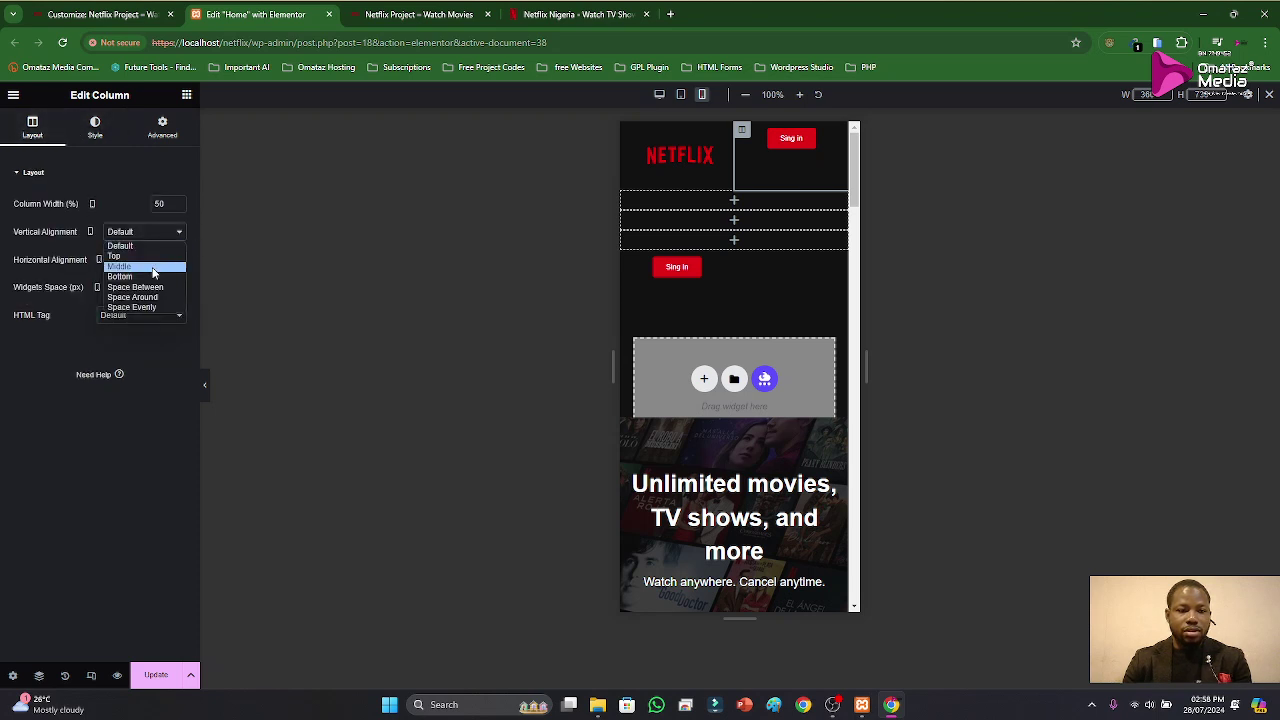
left_click(142, 266)
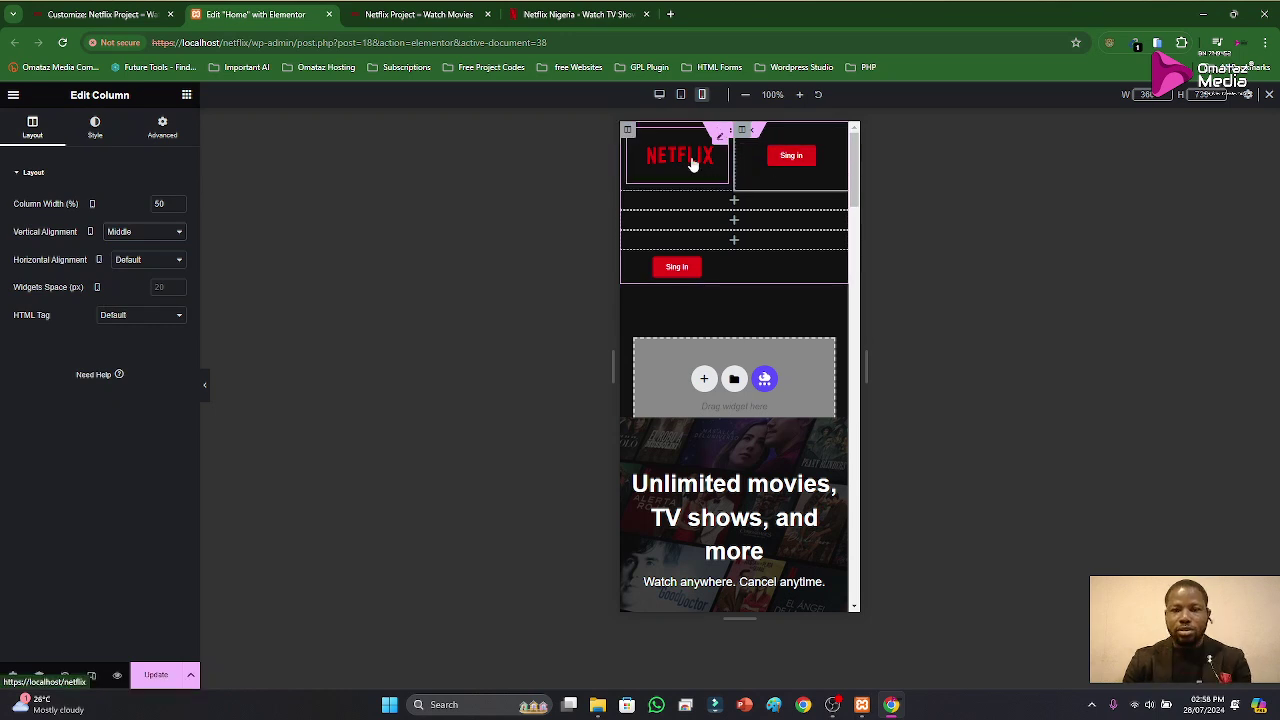
Step: Examine netflix.com's mobile header for the logo size and sign-in button placement, and return to the Elementor editor
left_click(570, 16)
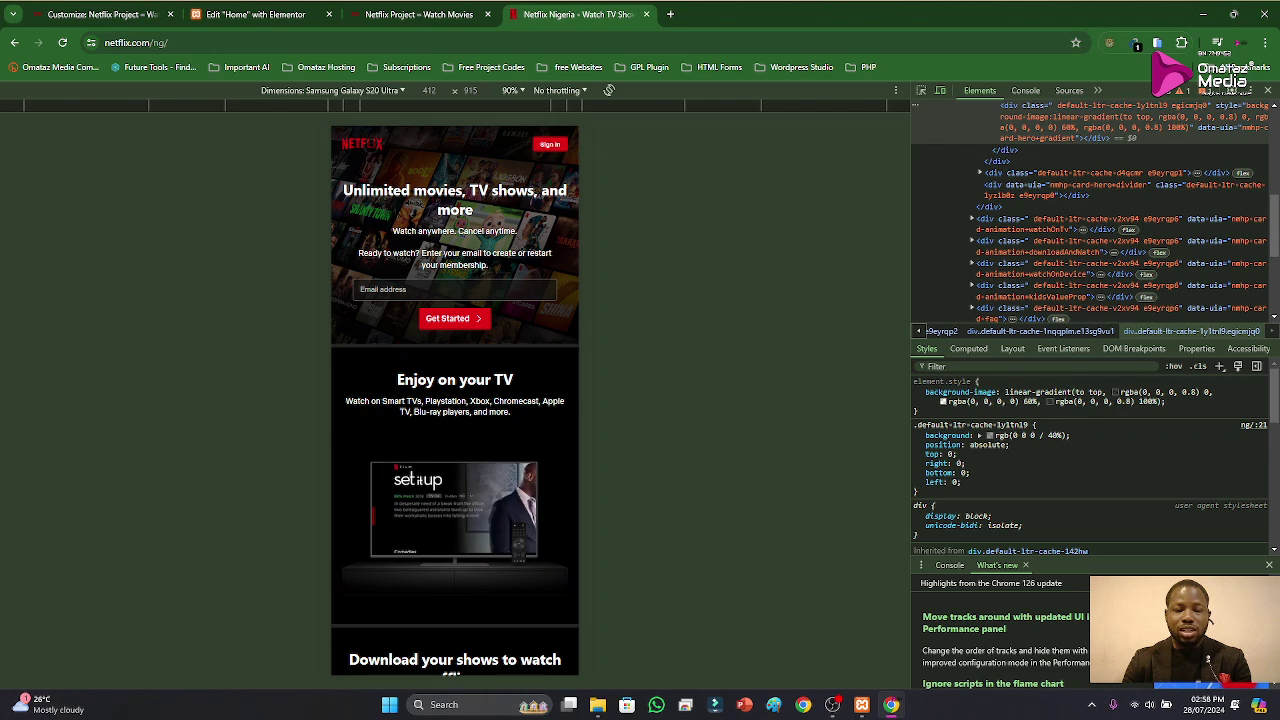
left_click(446, 16)
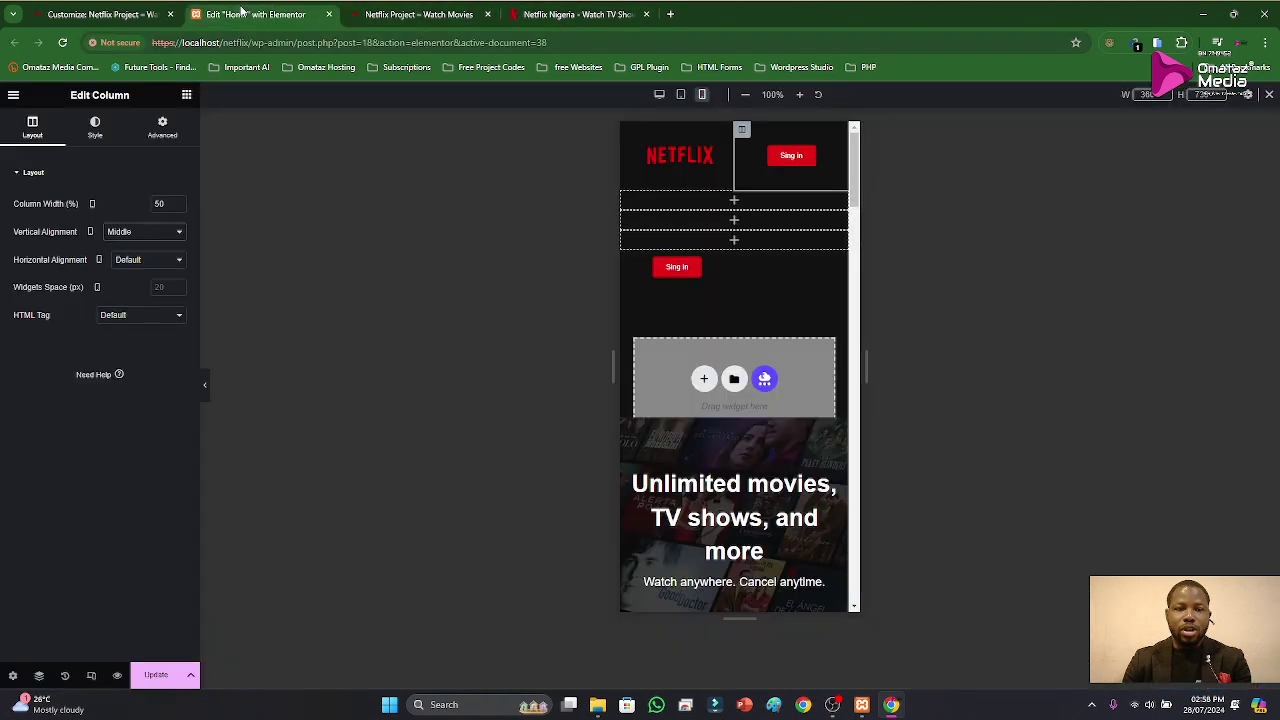
left_click(282, 13)
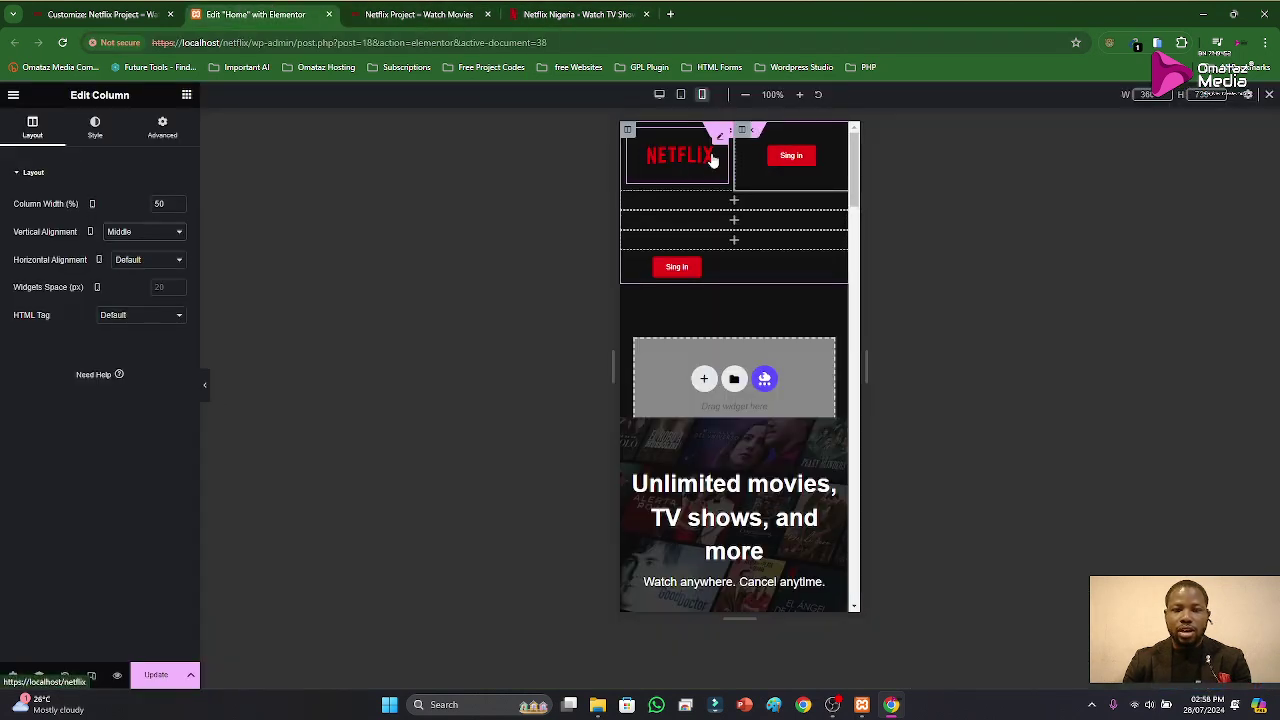
Step: Set the Netflix header logo's mobile width to 55%
left_click(685, 156)
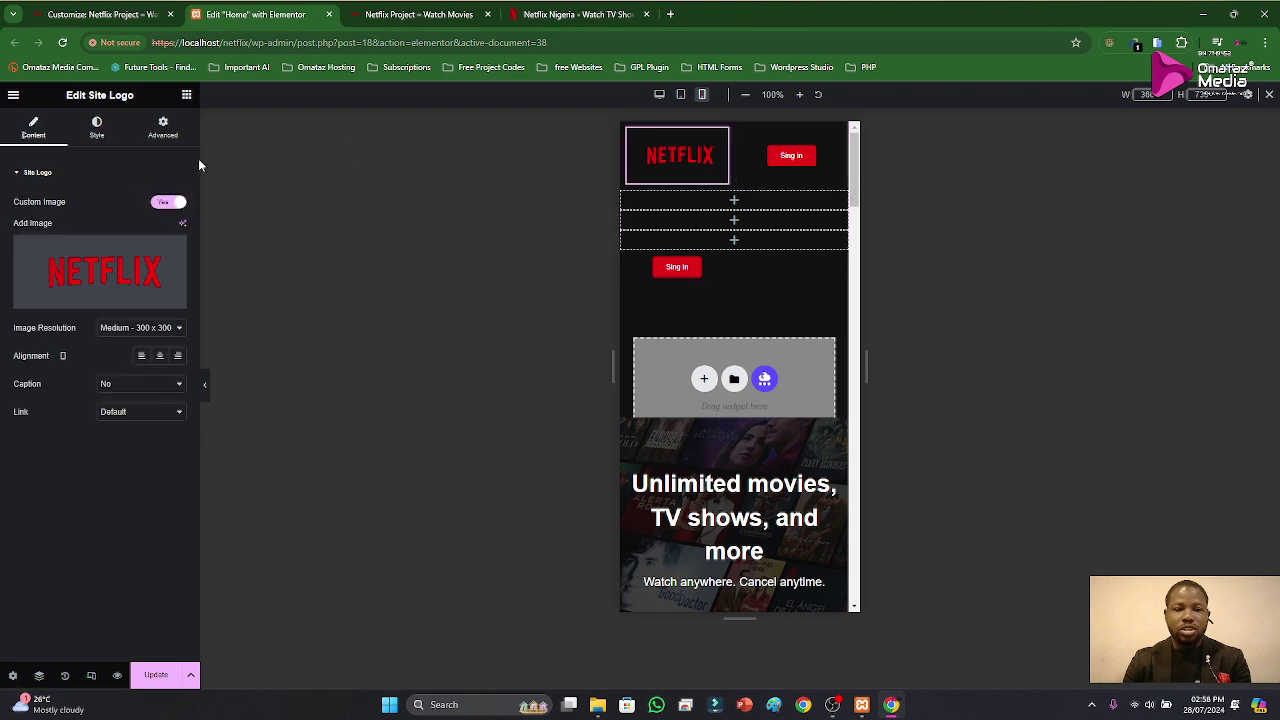
left_click(102, 133)
left_click_drag(12, 221, 80, 224)
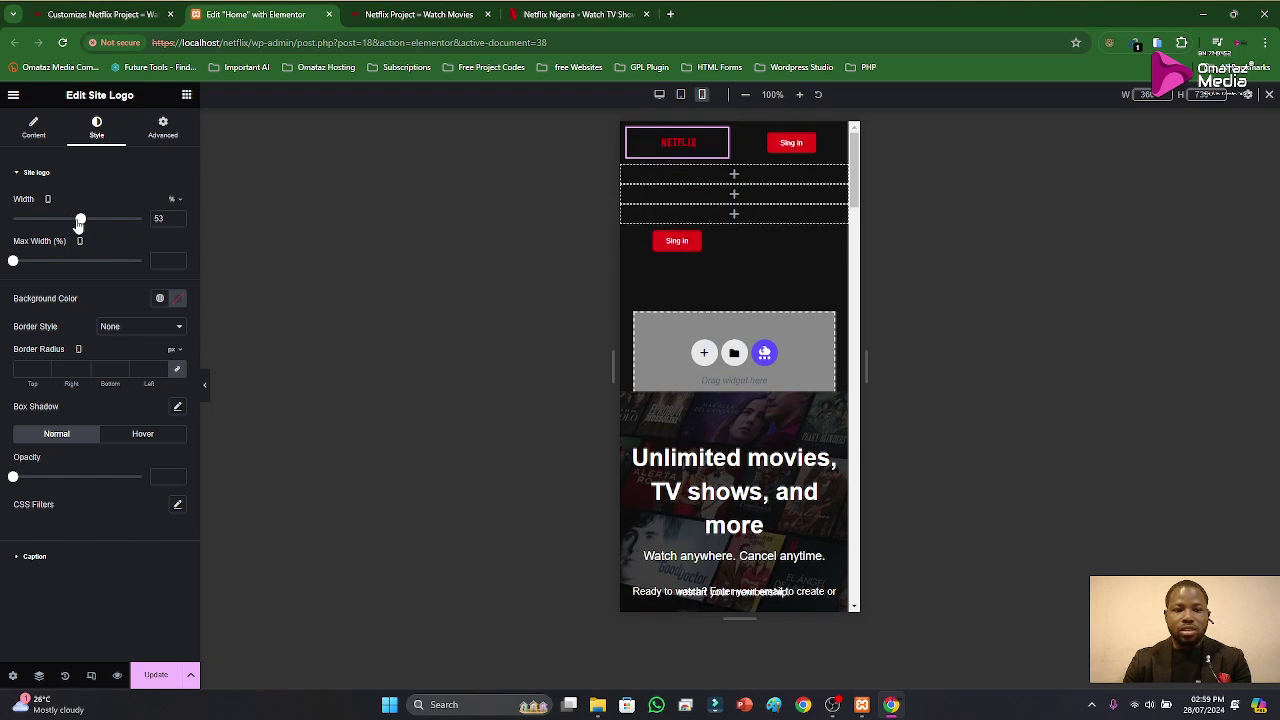
scroll(166, 220, "up", 2)
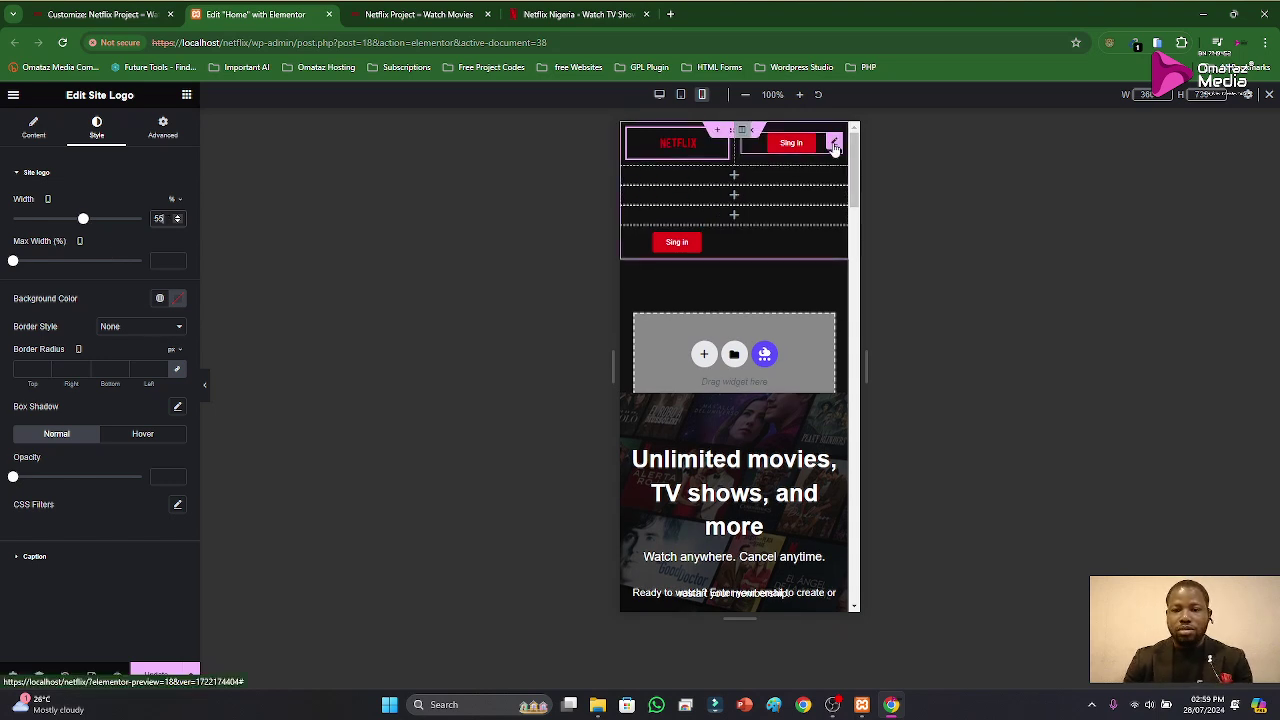
Step: Unlink the margins of the "Sing in" button beside the logo and set its mobile left margin to 50 px
left_click(833, 143)
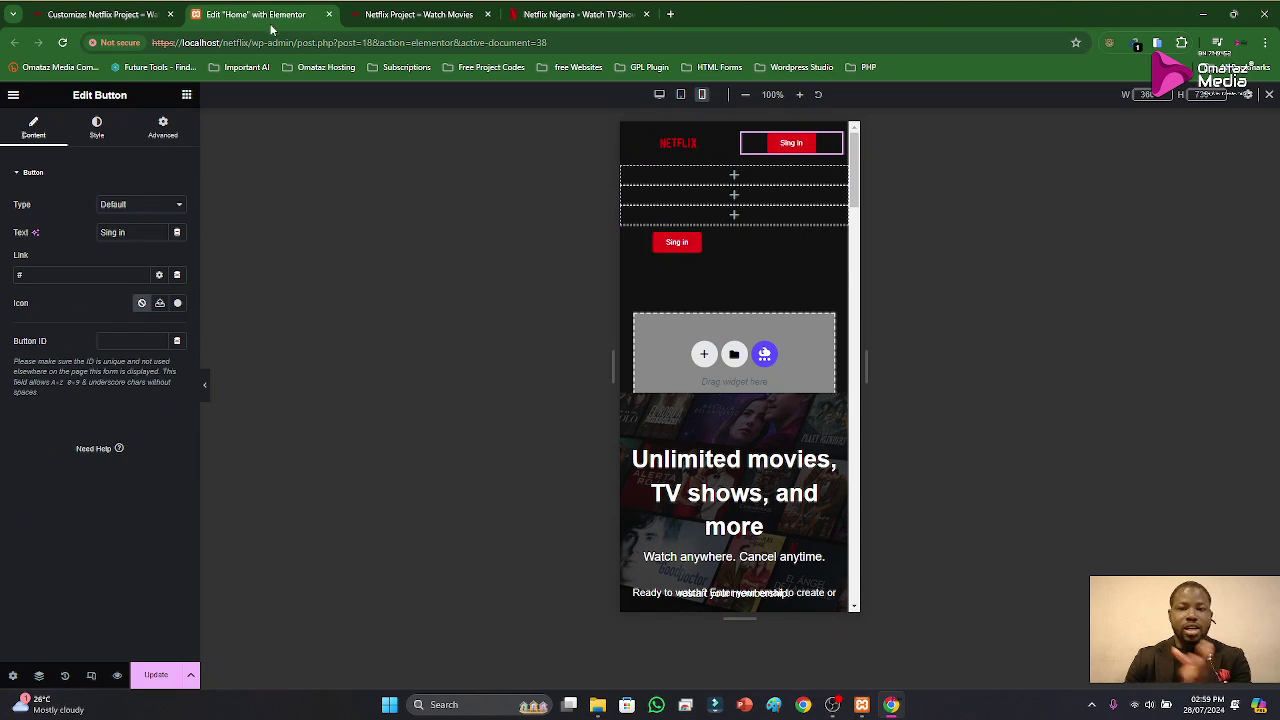
left_click(164, 130)
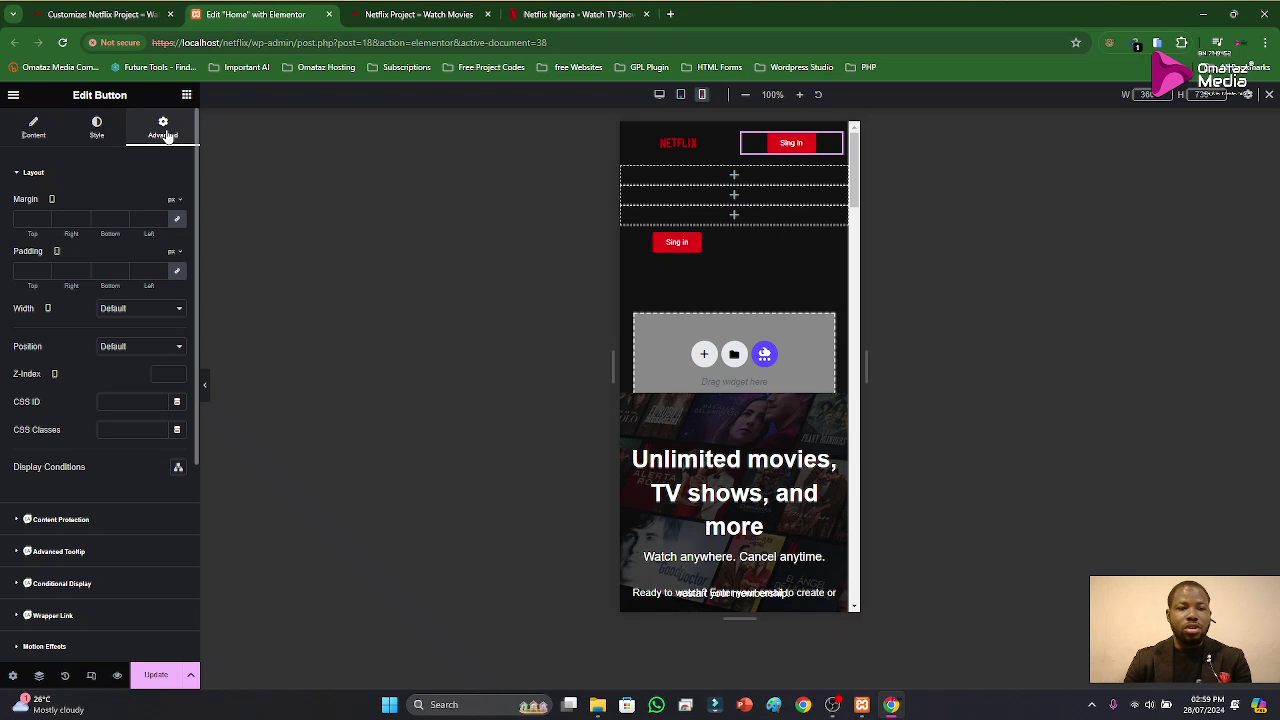
left_click(180, 220)
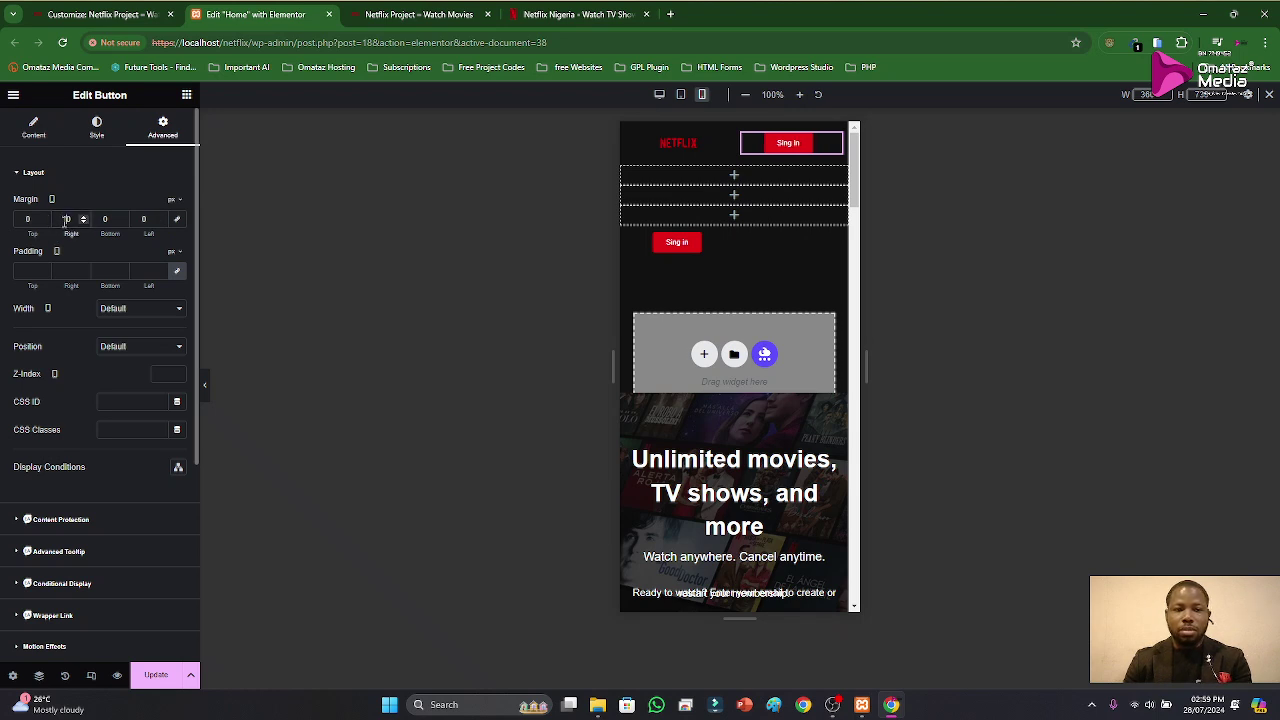
left_click(138, 220)
type("1")
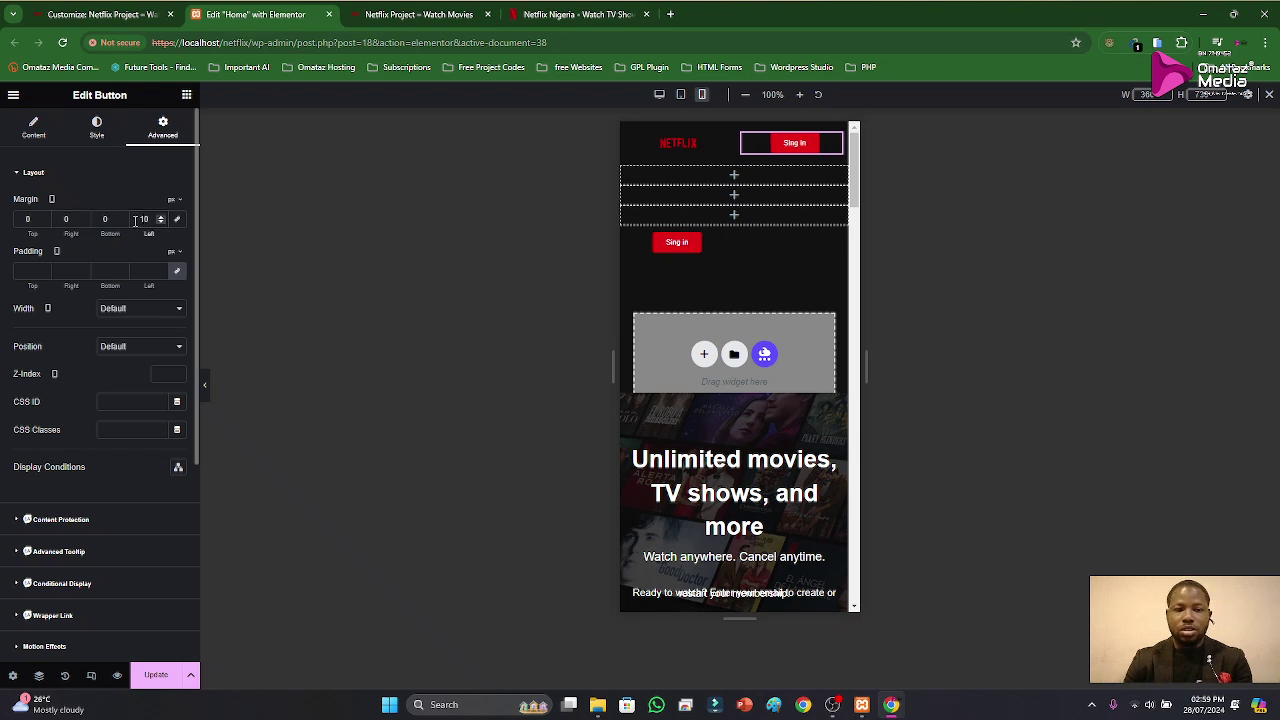
key("BackSpace")
type("2")
key("BackSpace")
type("3")
key("BackSpace")
type("4")
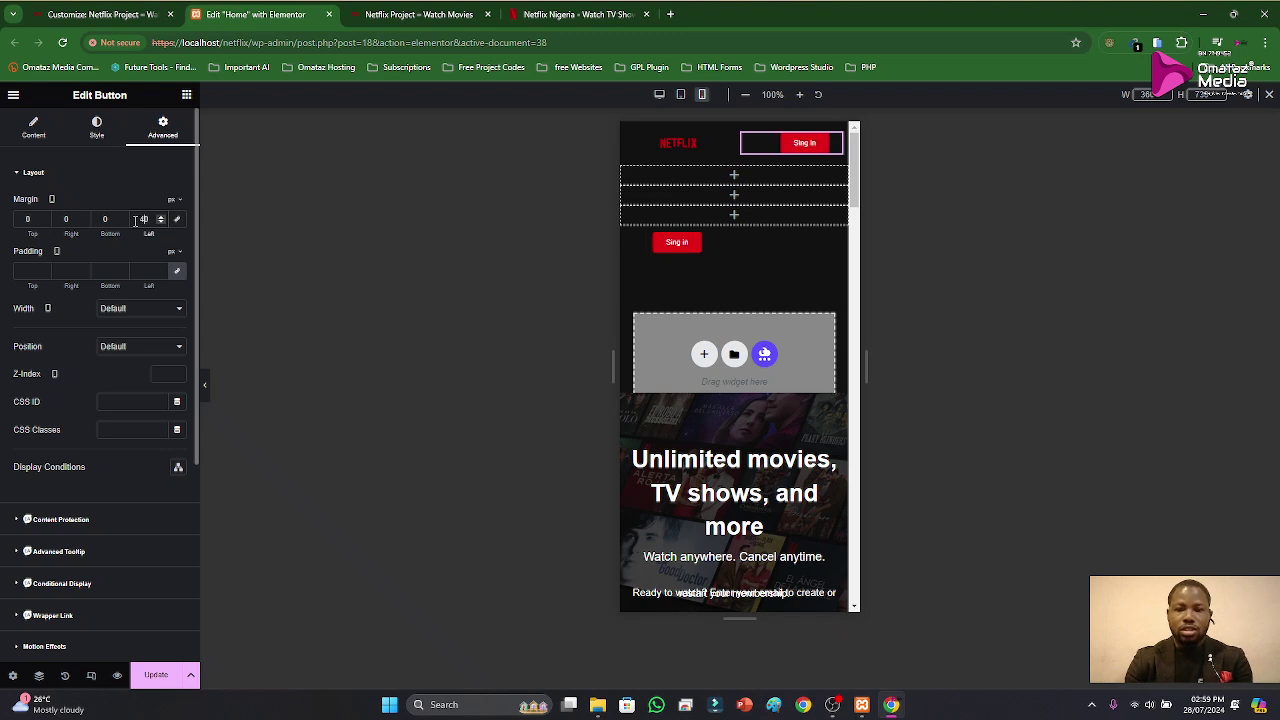
key("BackSpace")
type("5")
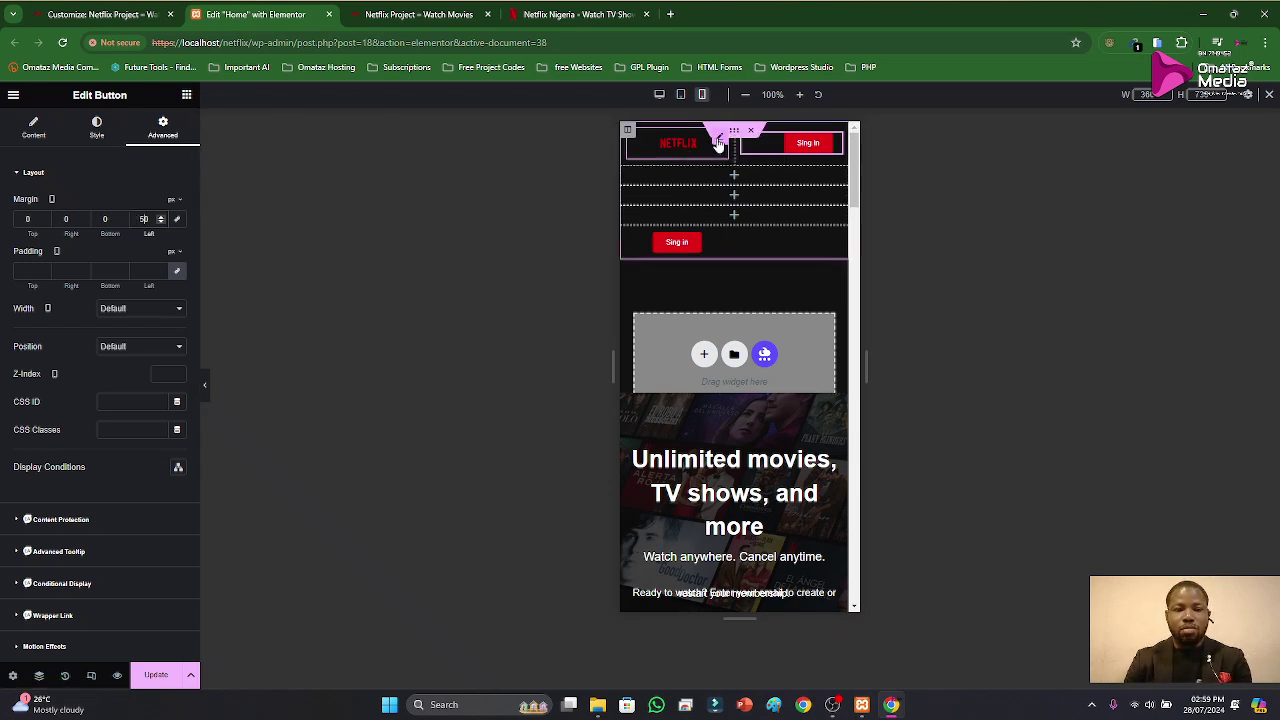
Step: Unlink the Netflix logo's margins and set its mobile right margin to 50 px
left_click(715, 147)
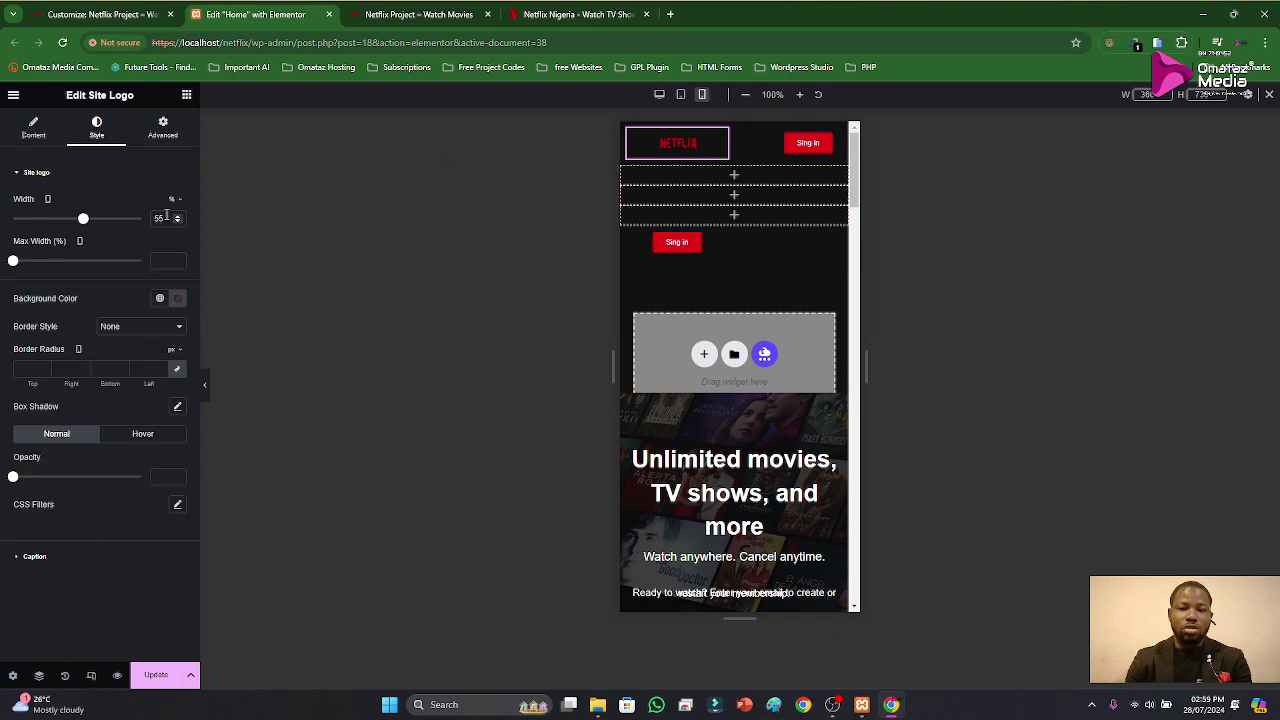
left_click(176, 140)
left_click(177, 221)
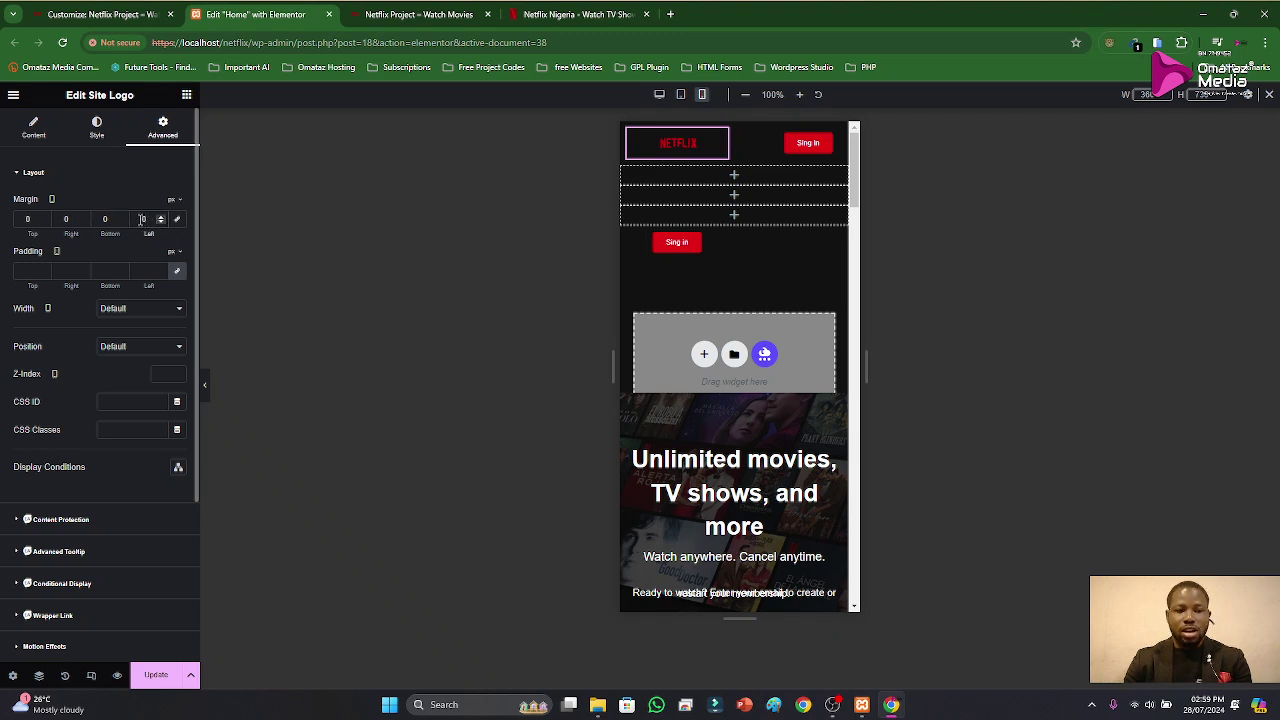
left_click(66, 219)
type("50")
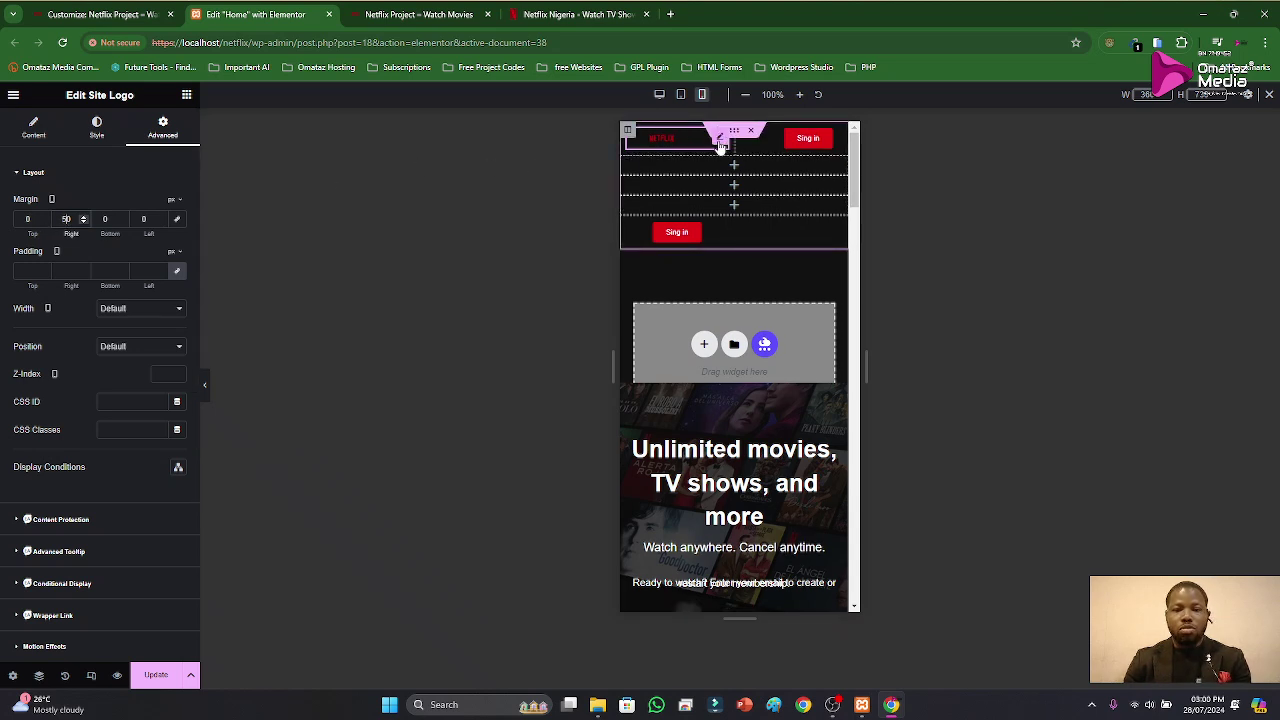
Step: Set the Netflix logo's mobile width to 100% and save the header
left_click(105, 128)
left_click_drag(84, 220, 143, 222)
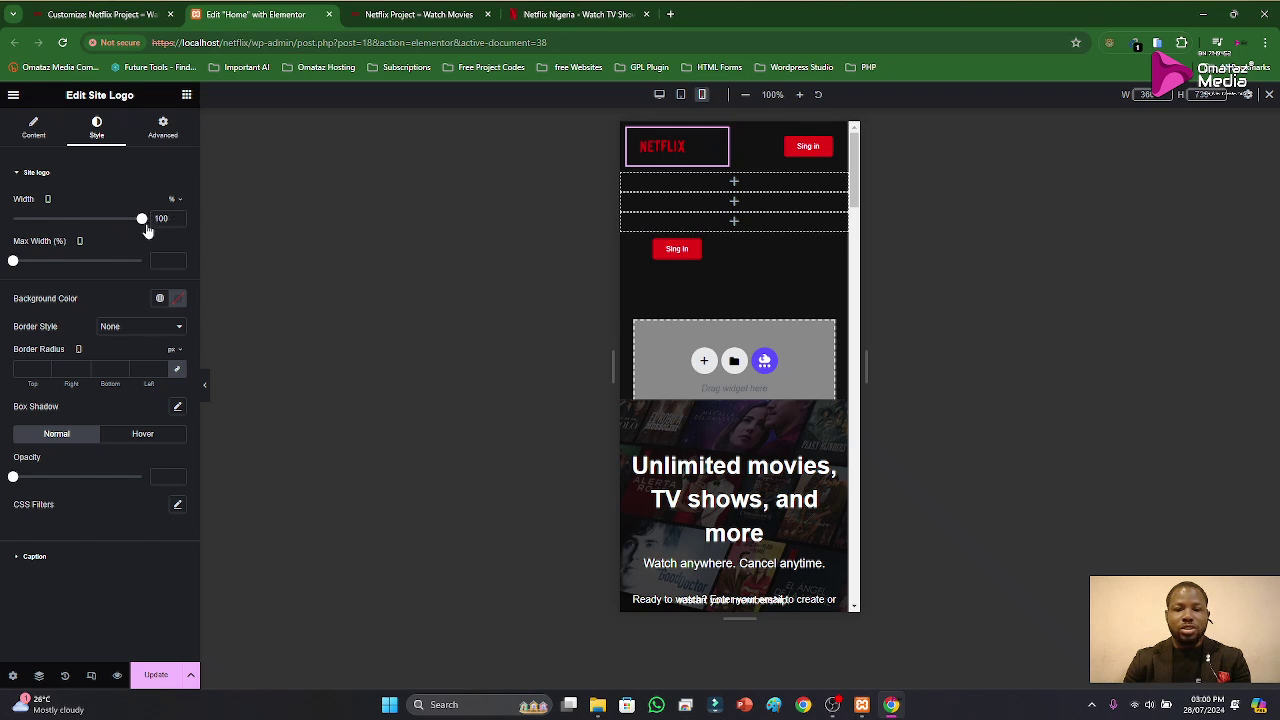
left_click(160, 676)
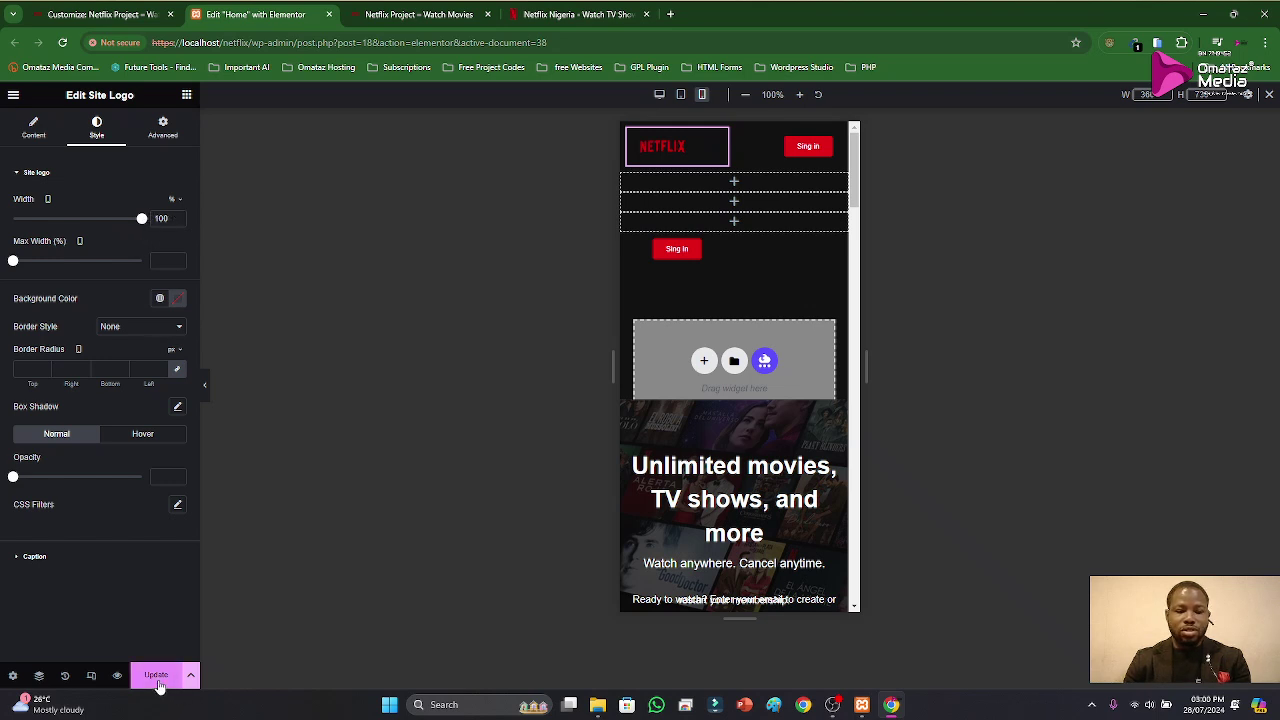
scroll(737, 453, "down", 2)
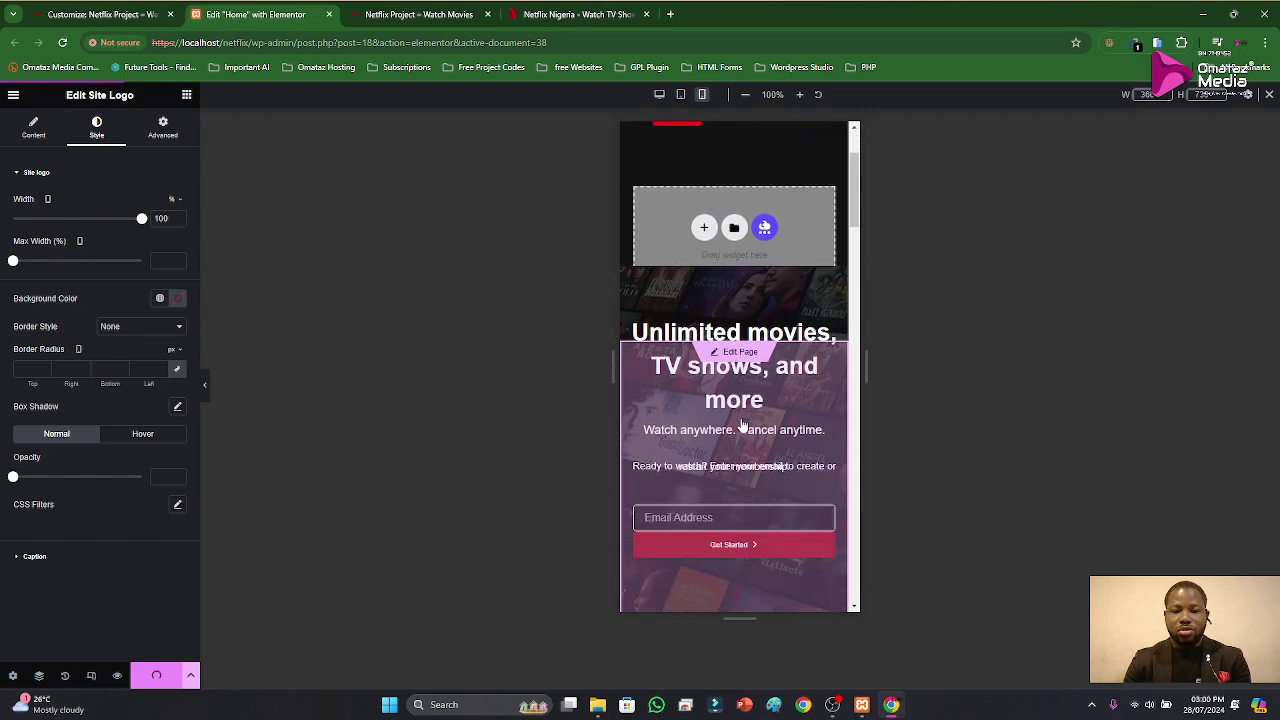
scroll(739, 310, "up", 2)
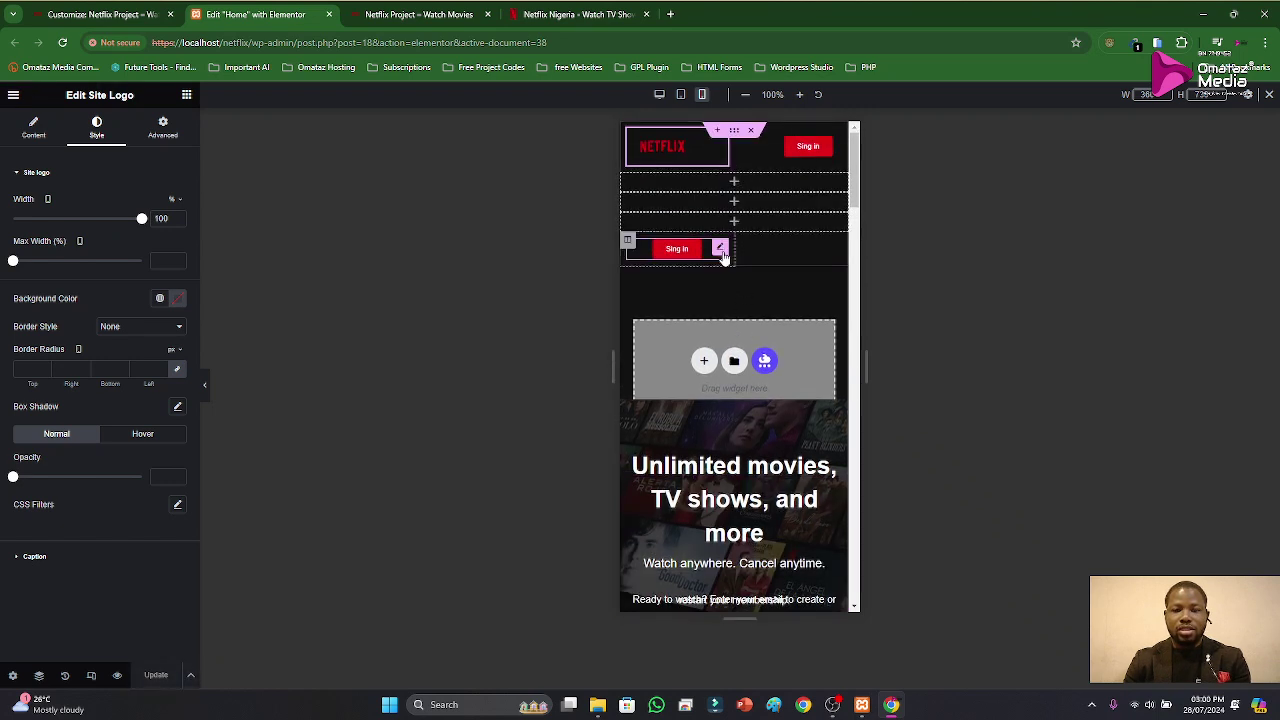
Step: Hide the original "Sing in" button's column, the last one in the header, on mobile portrait
right_click(628, 245)
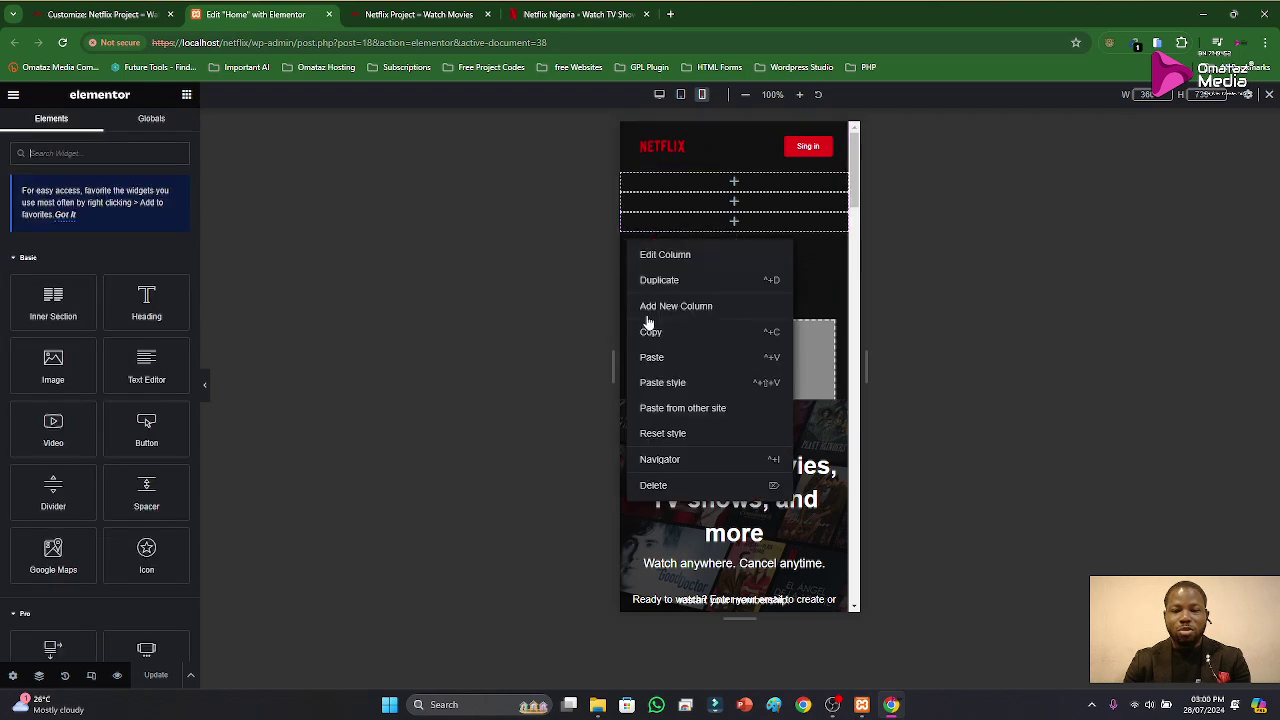
left_click(818, 253)
left_click(626, 243)
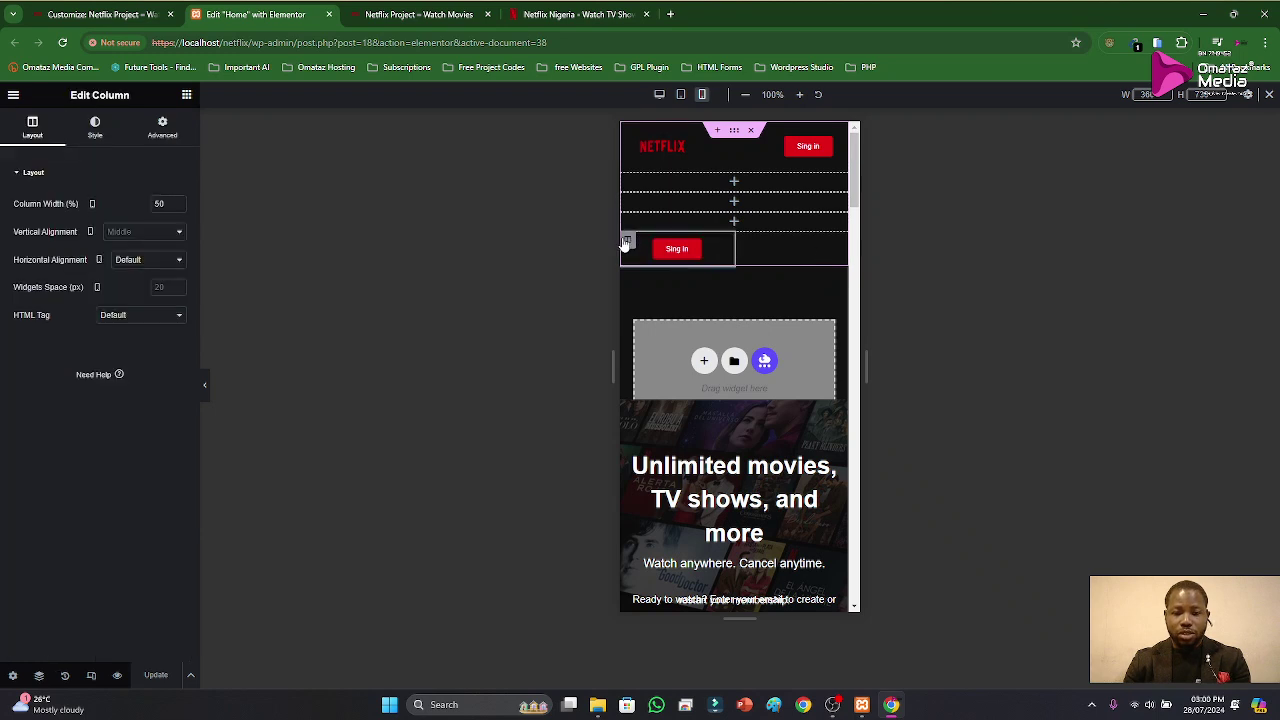
left_click(163, 127)
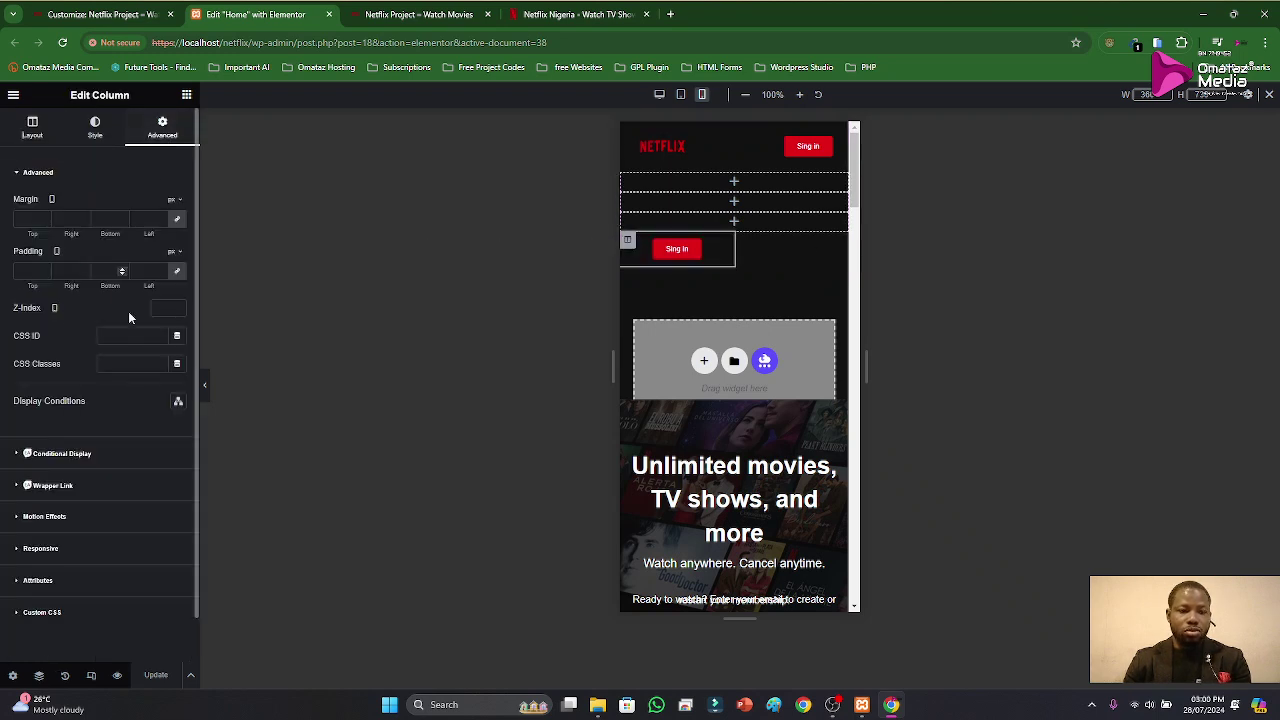
left_click(42, 549)
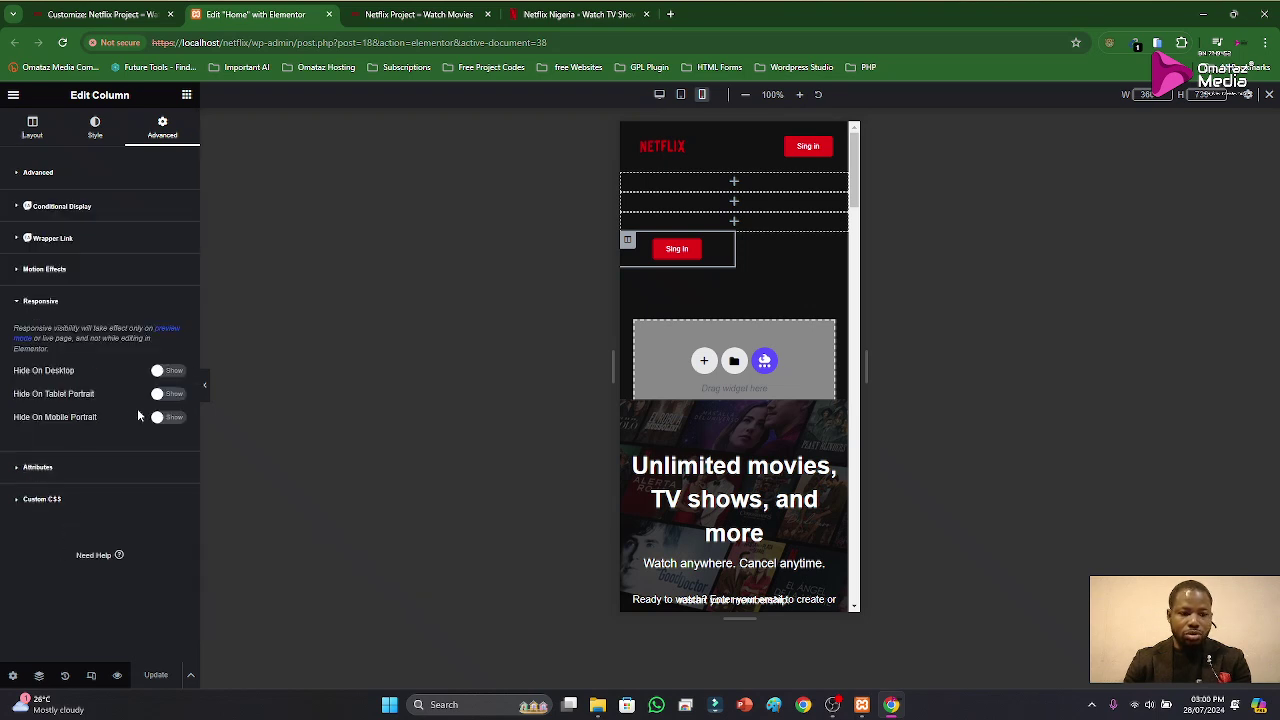
left_click(170, 417)
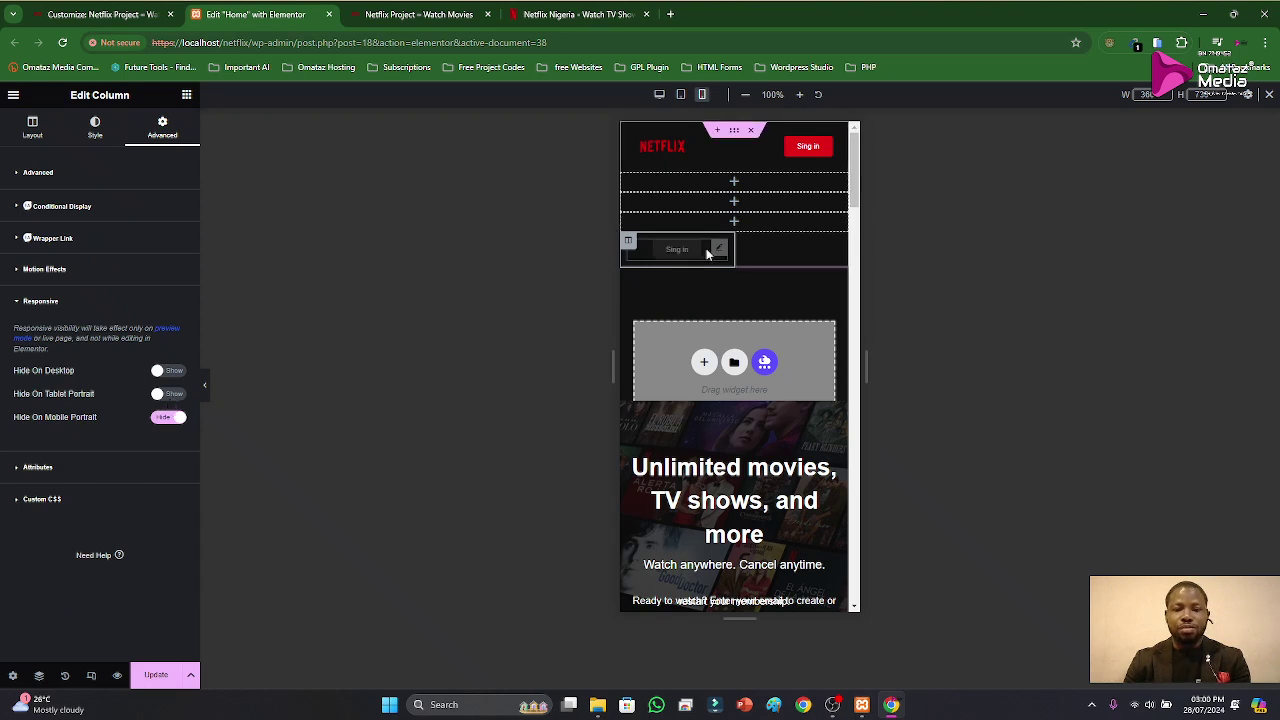
Step: Hide the empty header column directly above the original "Sing in" button on mobile portrait
left_click(627, 221)
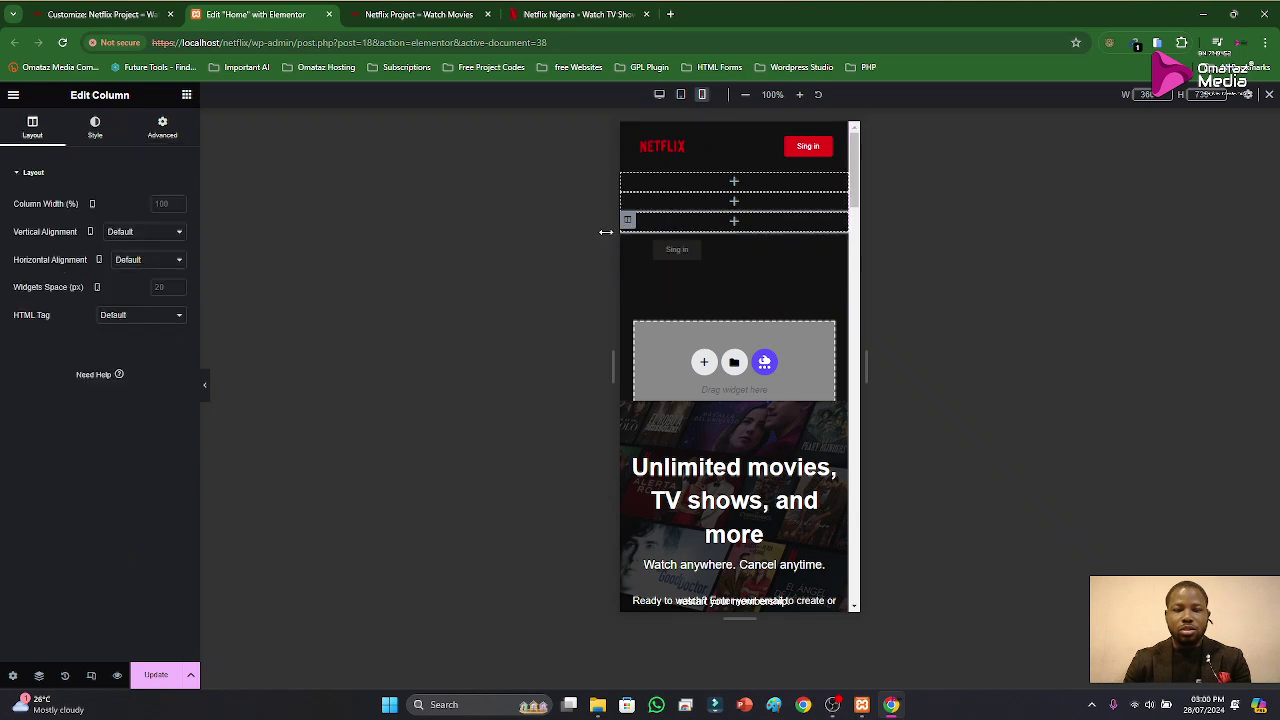
left_click(158, 130)
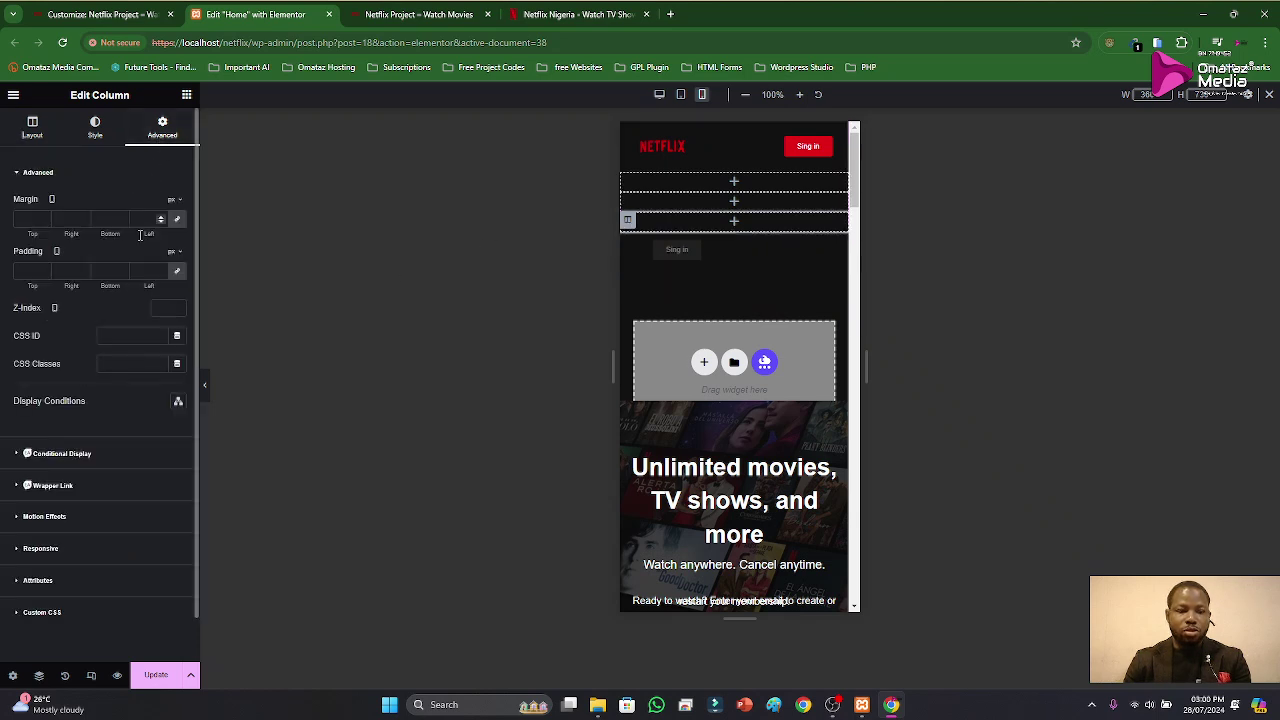
left_click(42, 550)
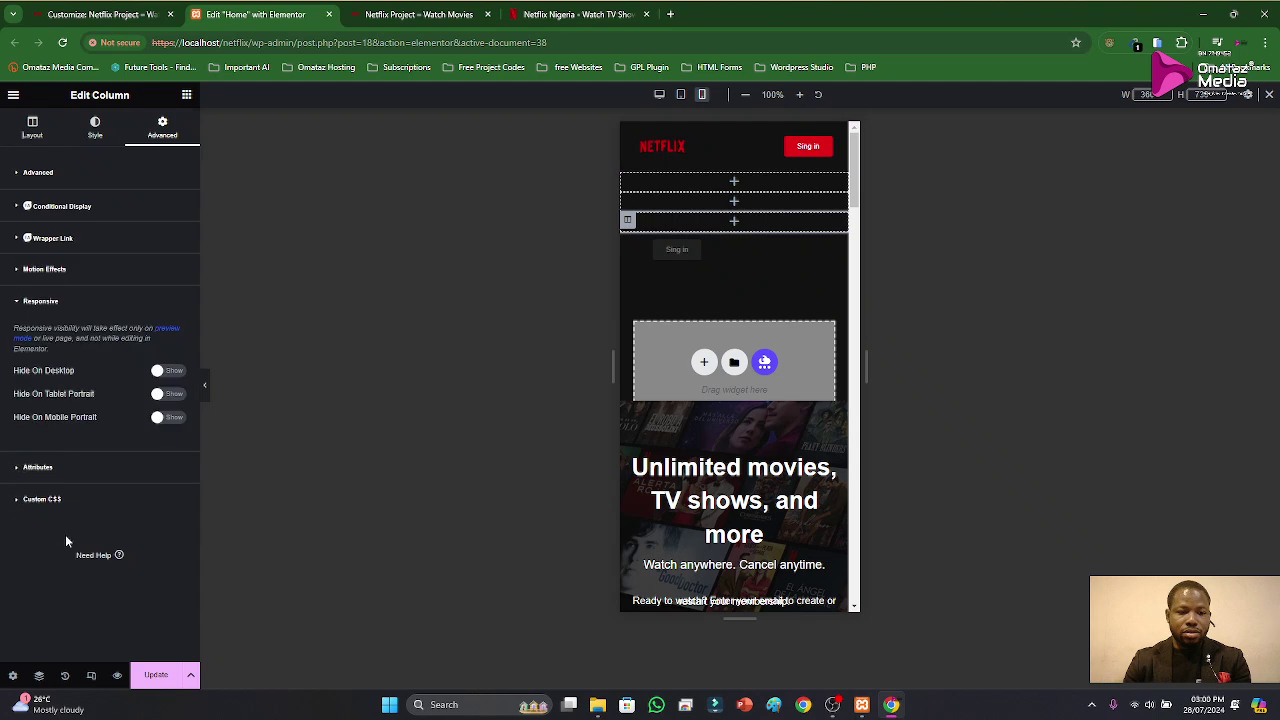
left_click(174, 418)
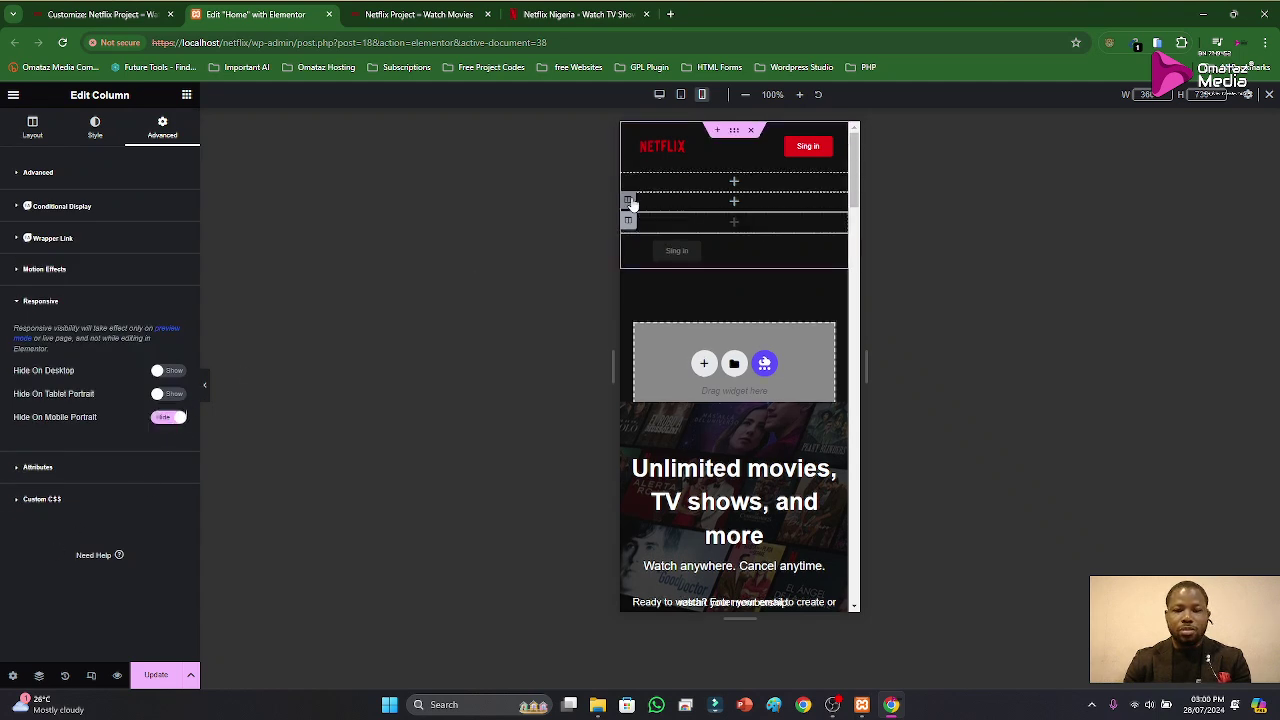
Step: Hide the middle one of the three empty header columns on mobile portrait
left_click(628, 200)
left_click(162, 128)
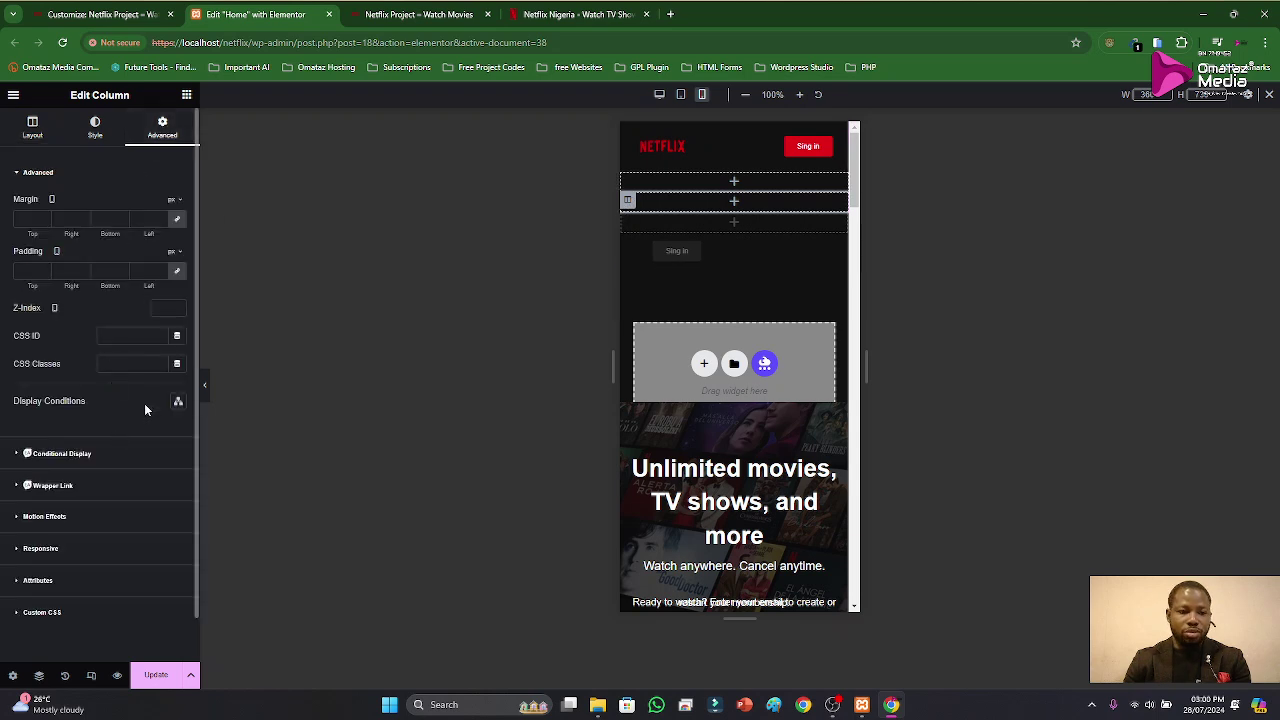
left_click(48, 552)
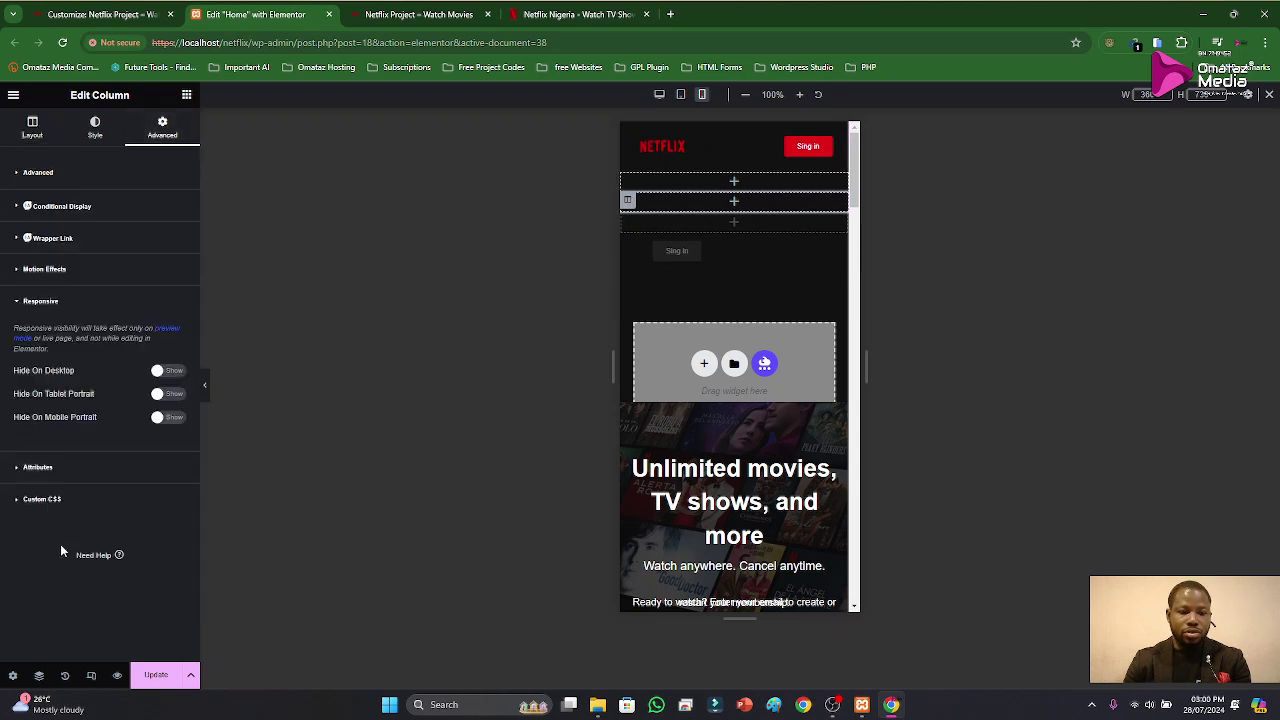
left_click(162, 416)
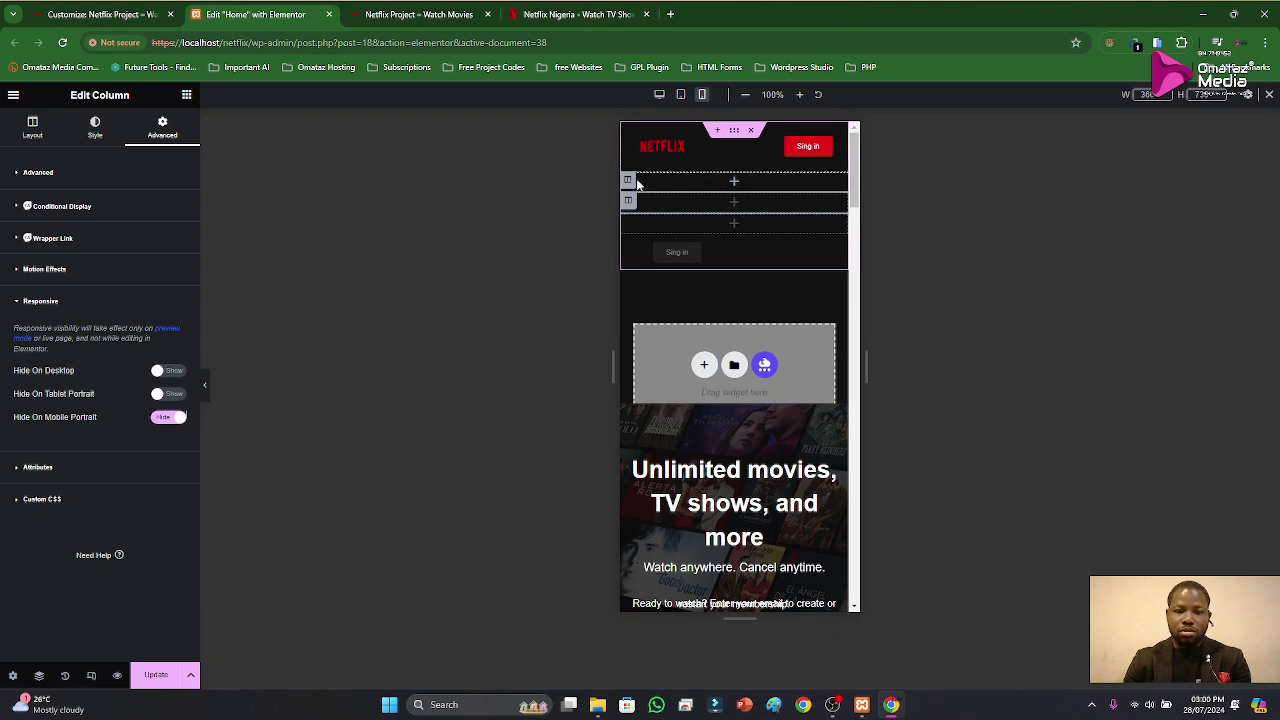
Step: Hide the first empty header column, directly below the Netflix logo, on mobile portrait and save the page
left_click(628, 180)
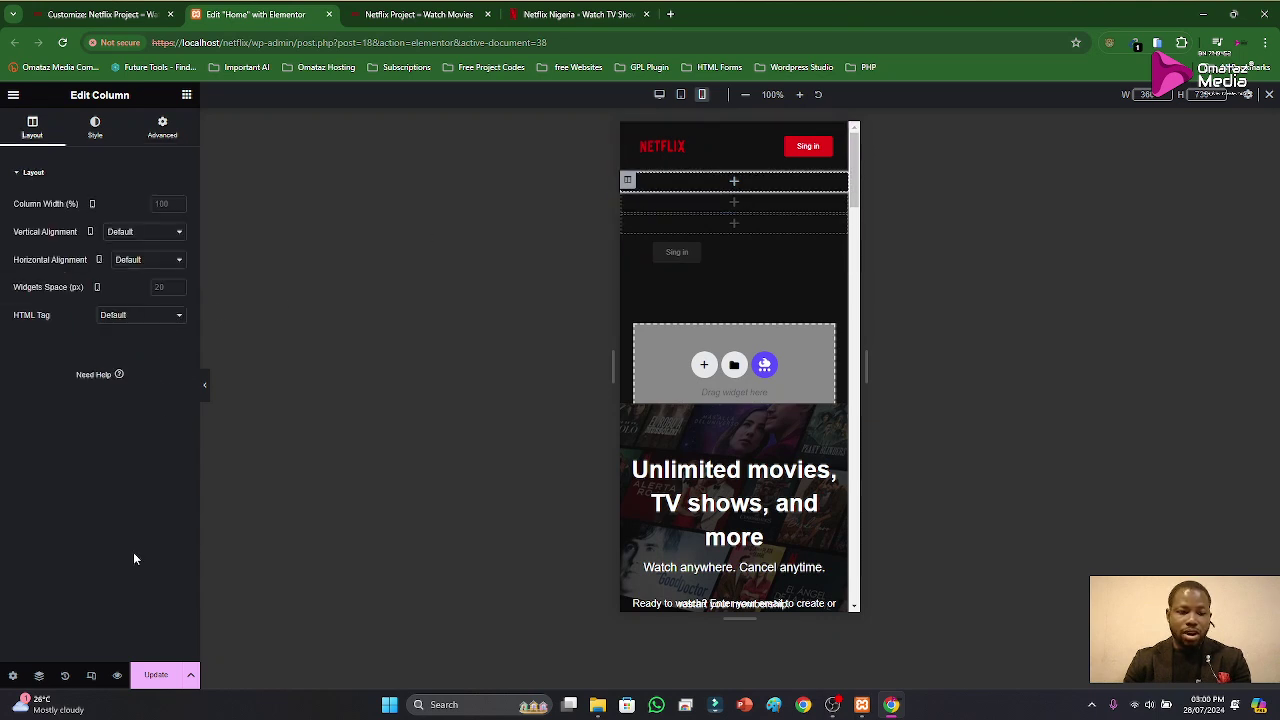
left_click(155, 126)
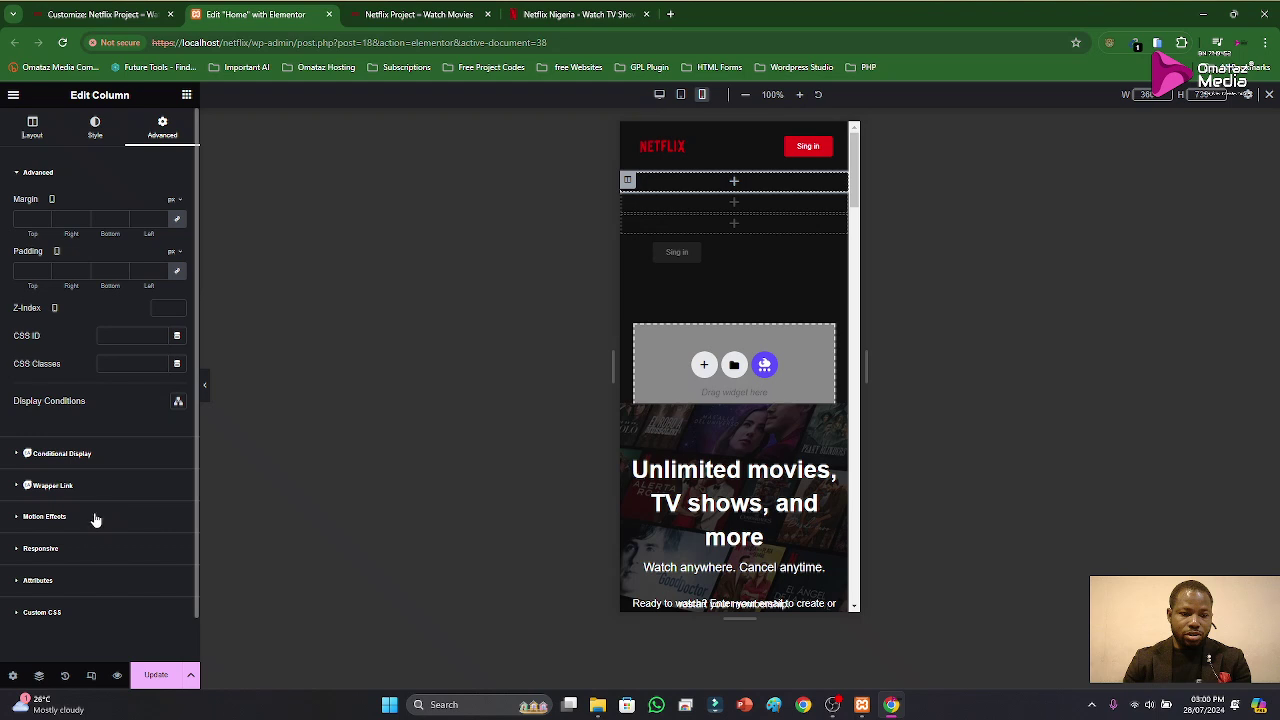
left_click(60, 542)
left_click(166, 417)
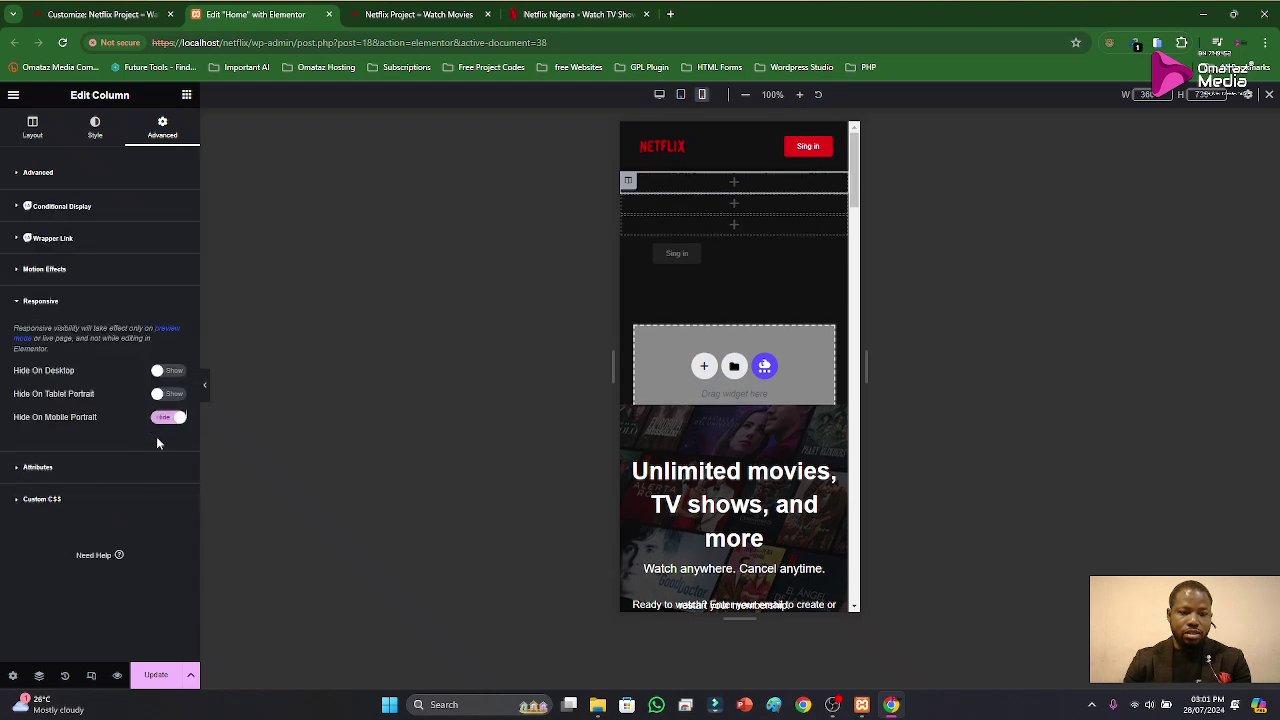
left_click(160, 668)
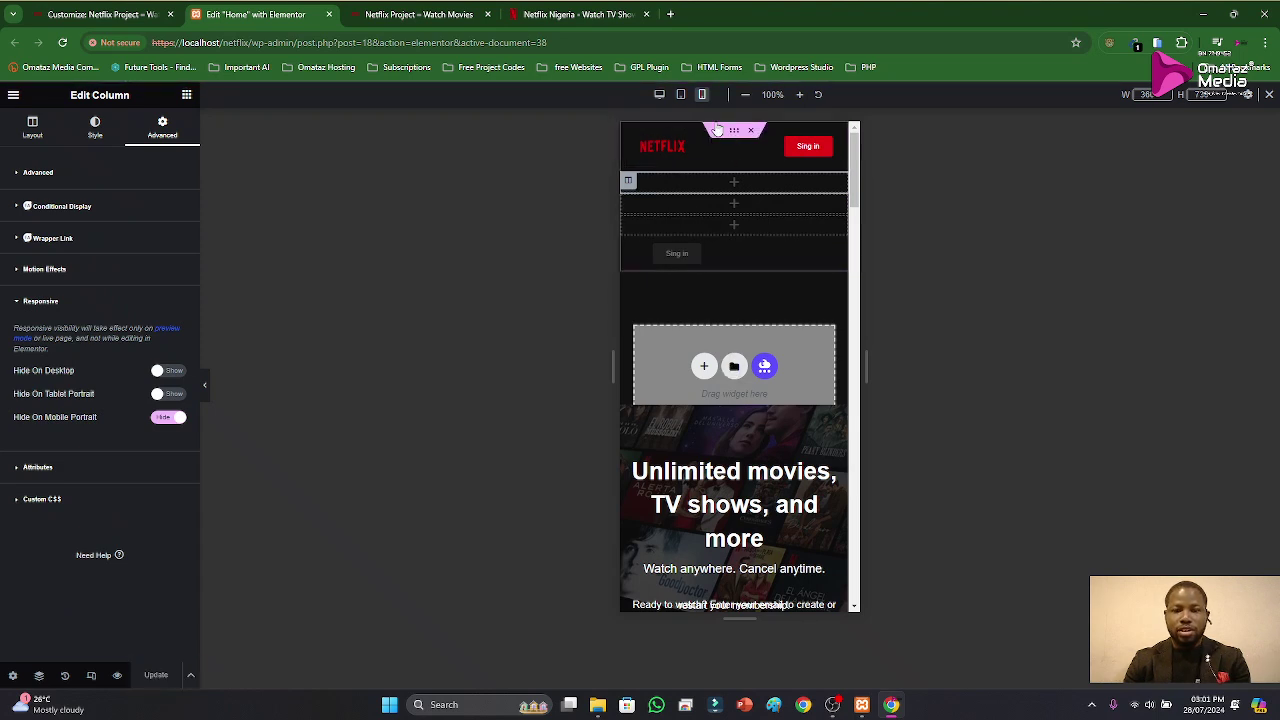
Step: Hide the "Sing in" button's column beside the Netflix logo on tablet portrait, and check the header in mobile and desktop views
left_click(680, 95)
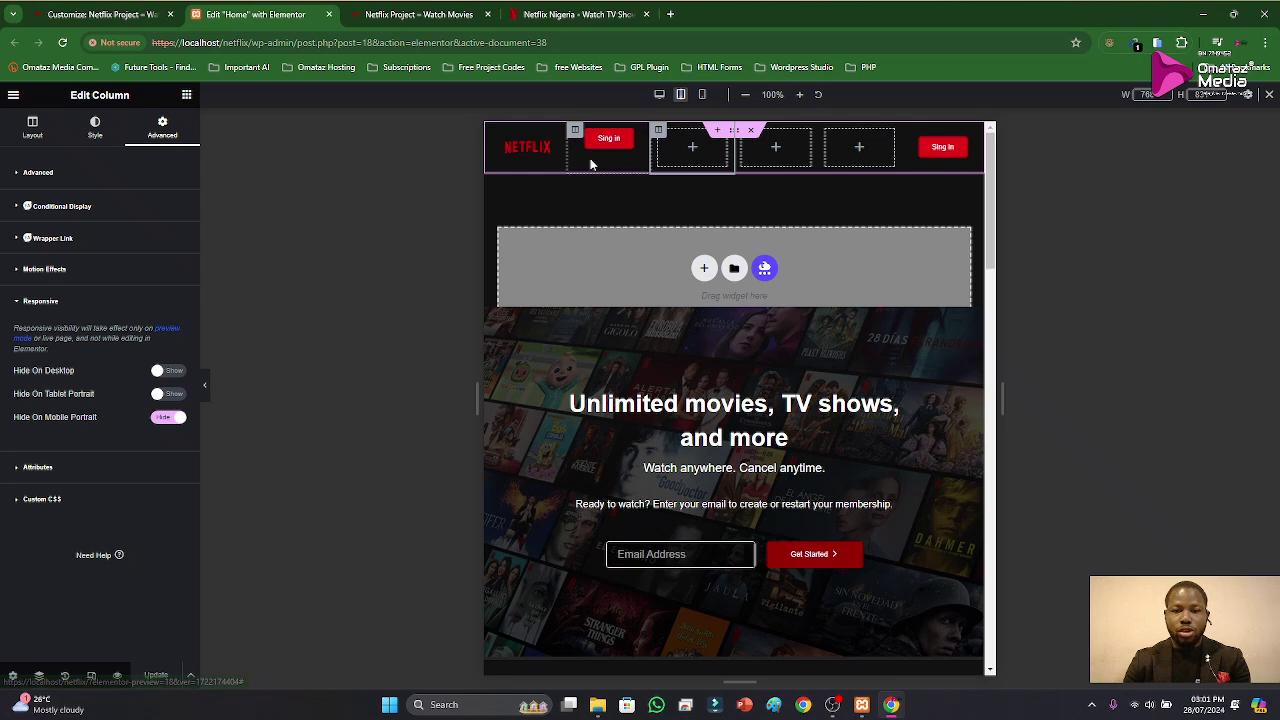
left_click(576, 134)
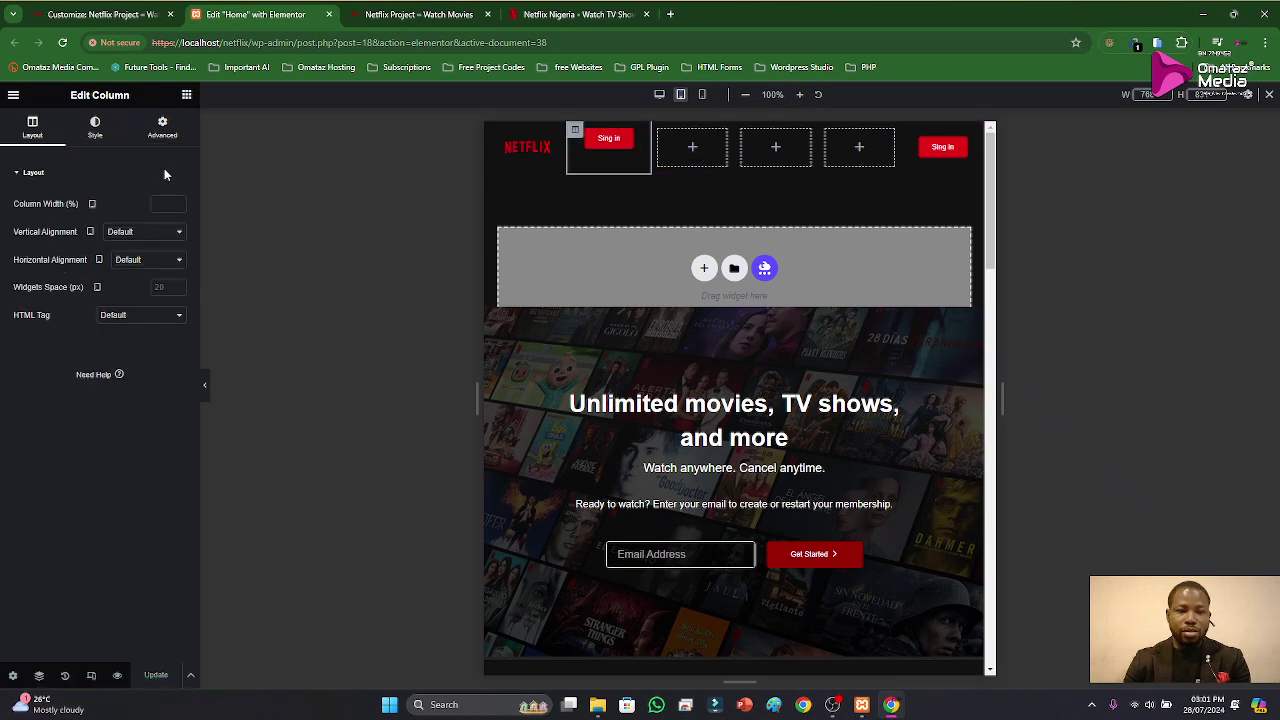
left_click(162, 127)
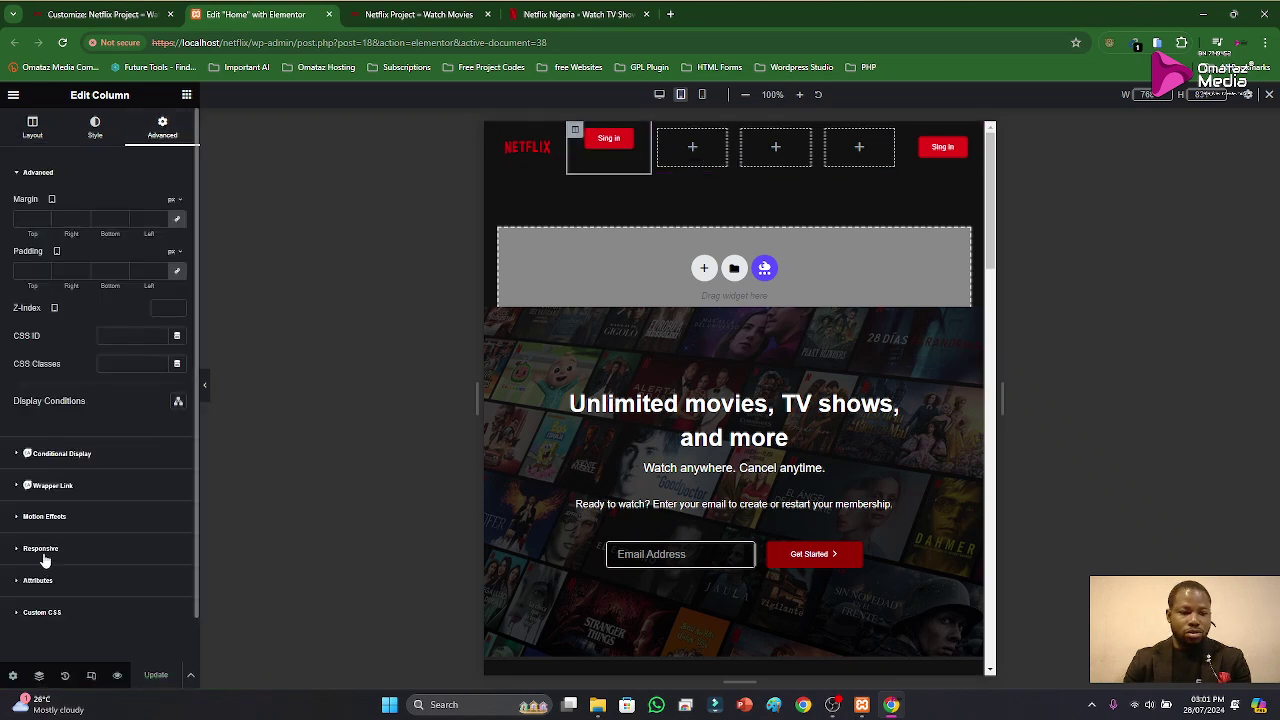
left_click(44, 552)
left_click(172, 394)
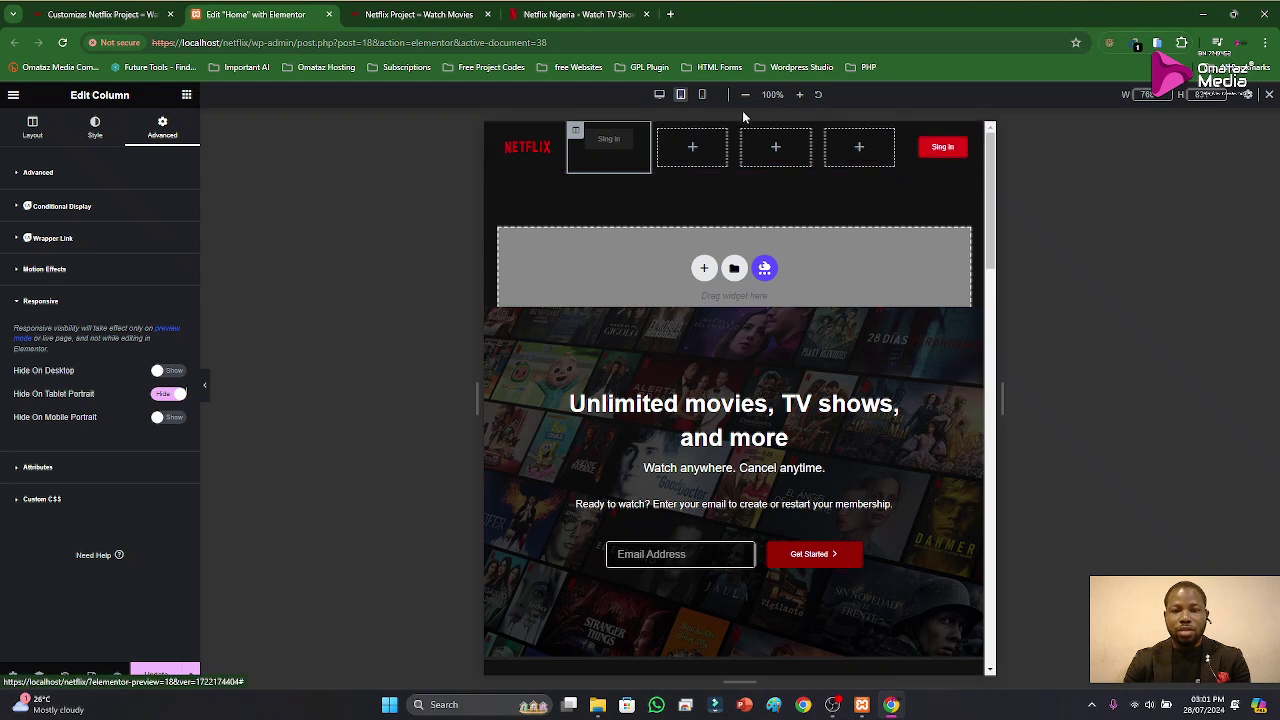
left_click(704, 97)
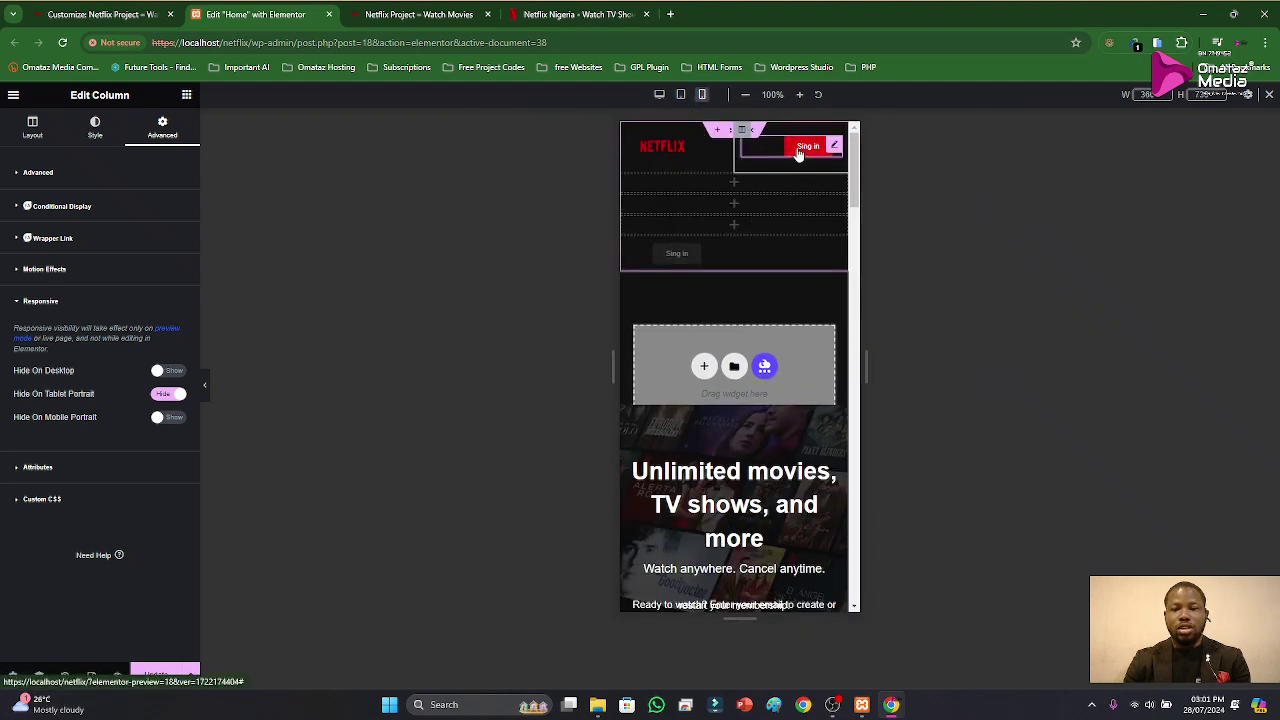
left_click(659, 96)
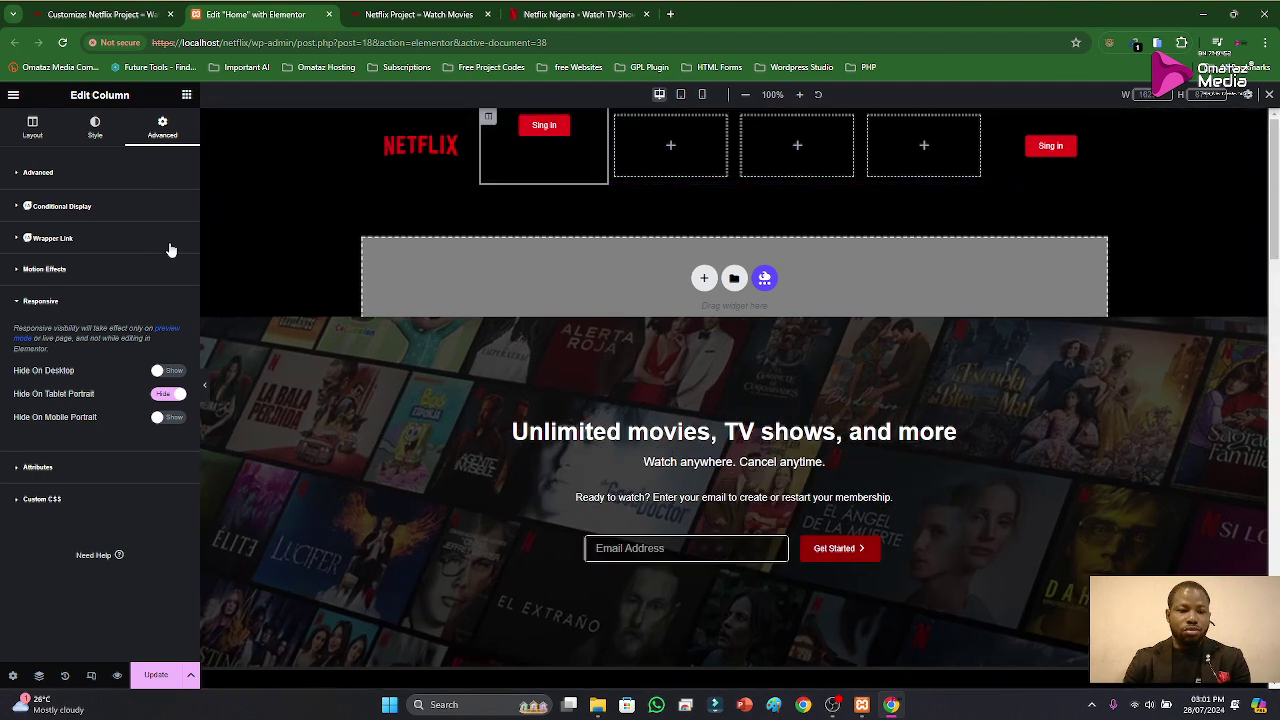
Step: Hide the header's second column, containing the duplicate Sing in button, on desktop and save the page
left_click(172, 371)
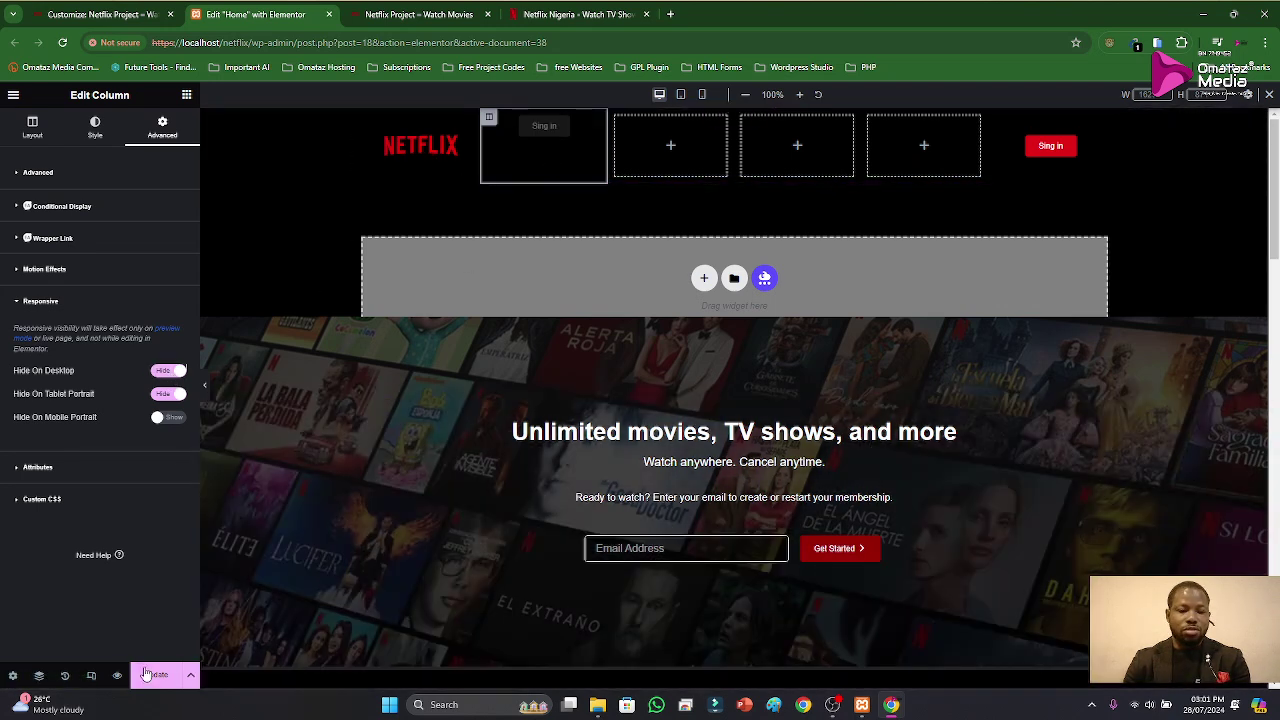
left_click(156, 675)
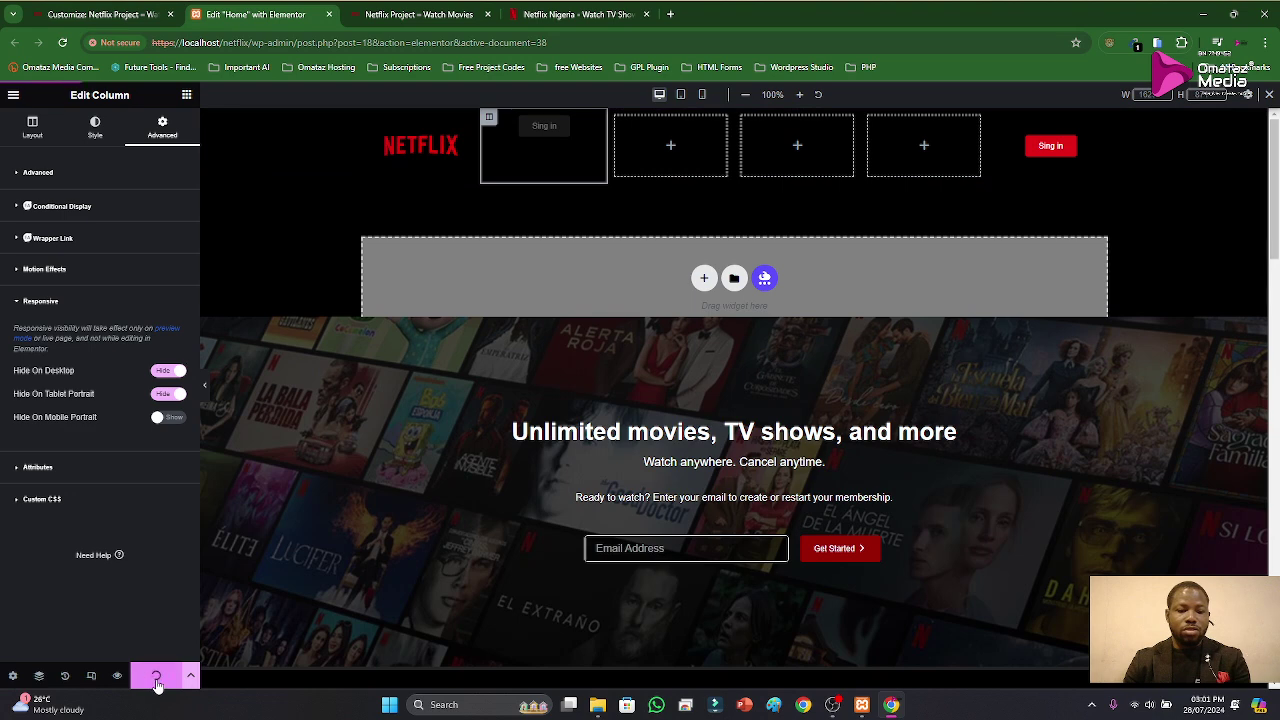
Step: Reload the localhost site preview and compare its header with the Netflix Nigeria reference page
left_click(560, 15)
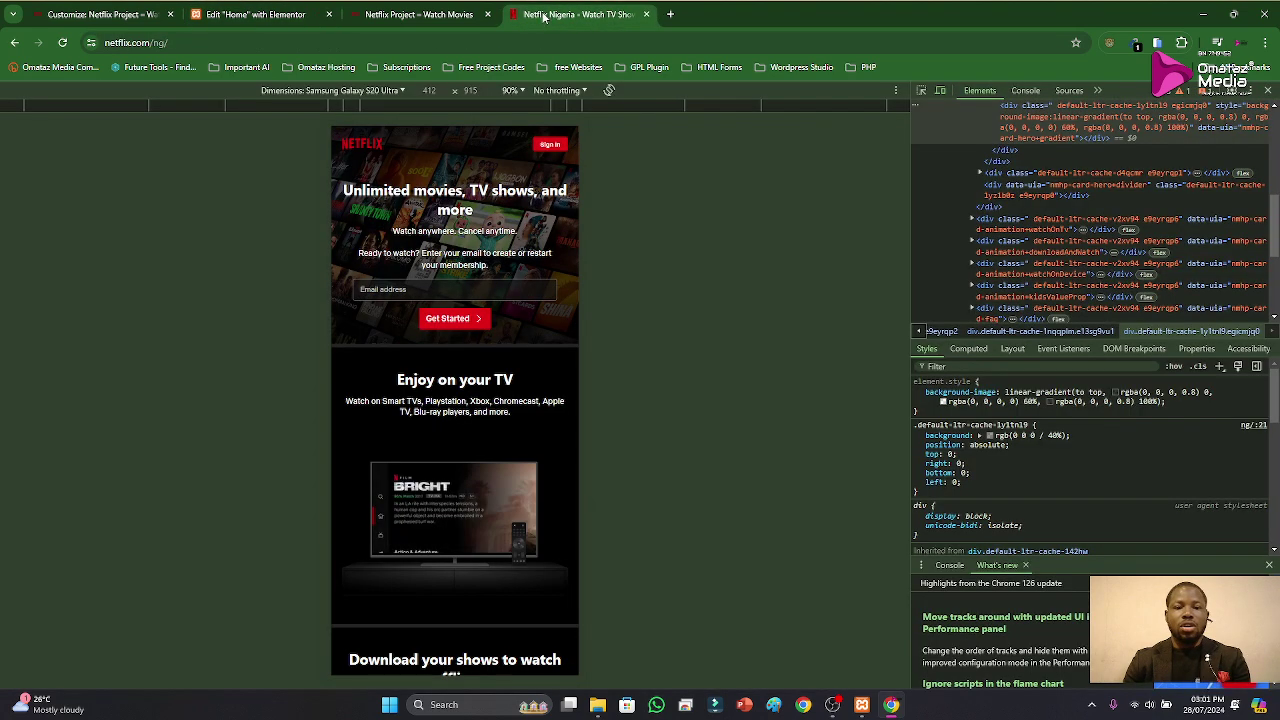
left_click(420, 14)
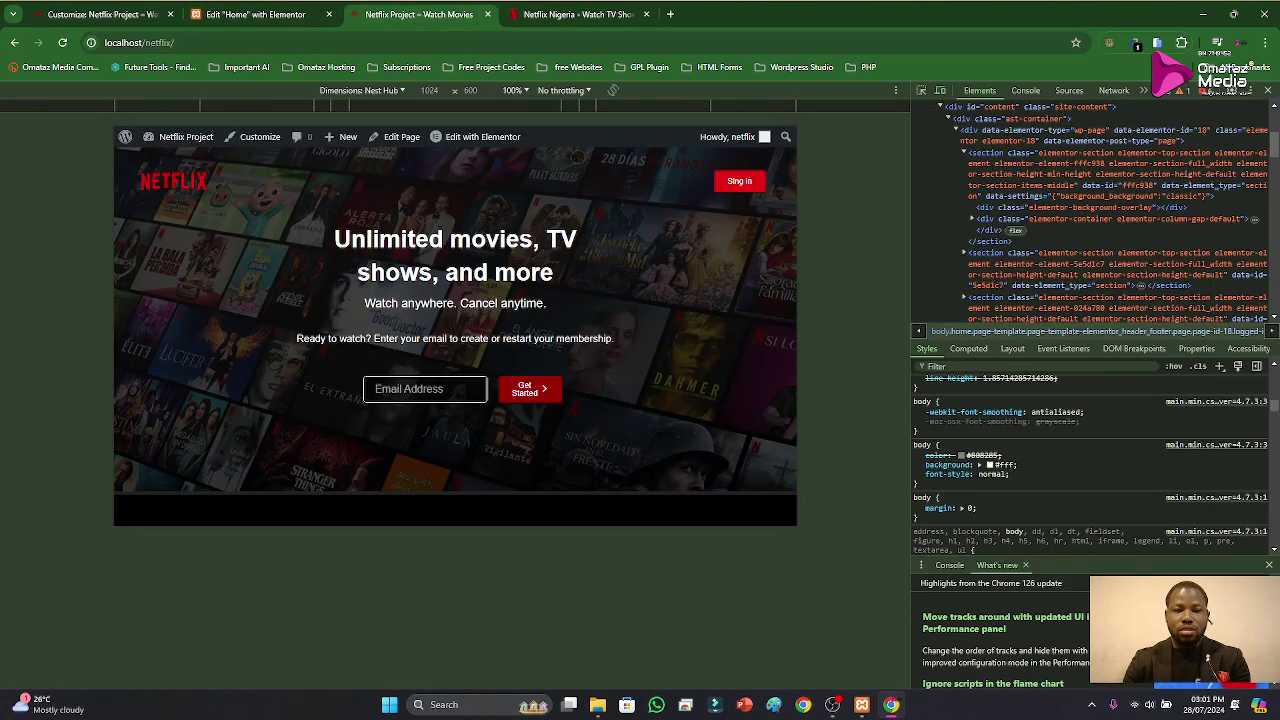
left_click(62, 42)
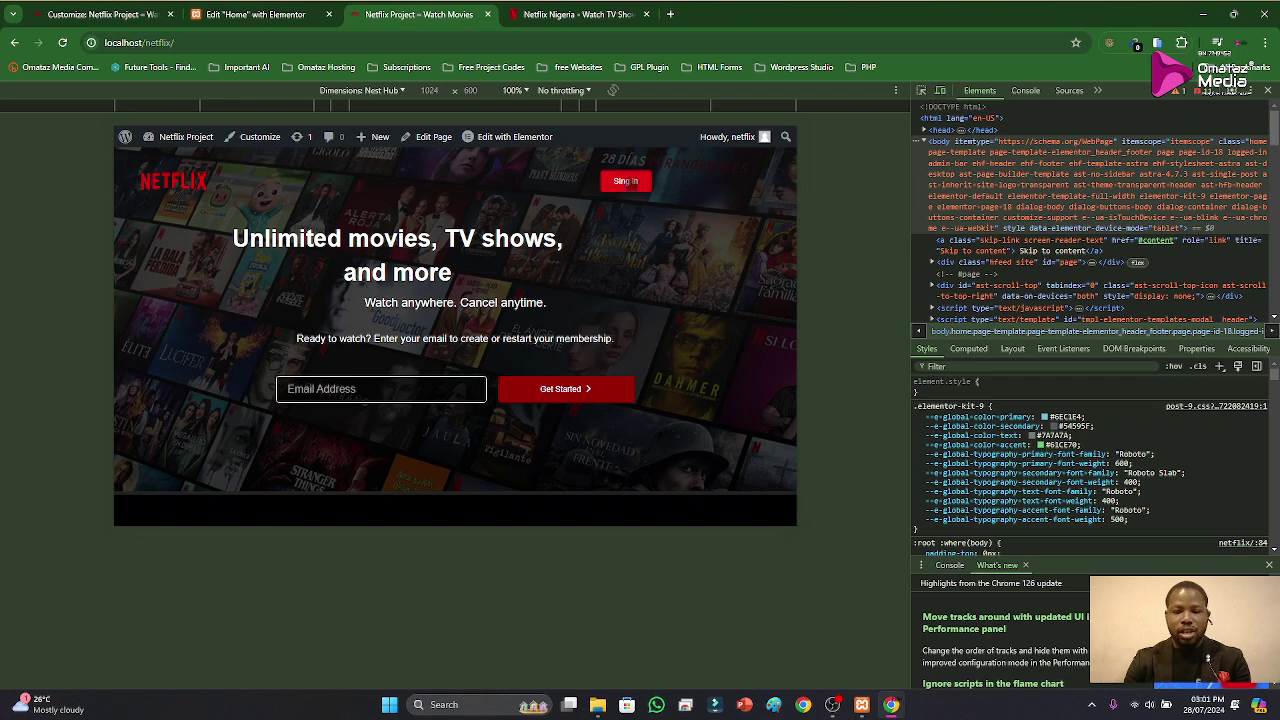
left_click(254, 24)
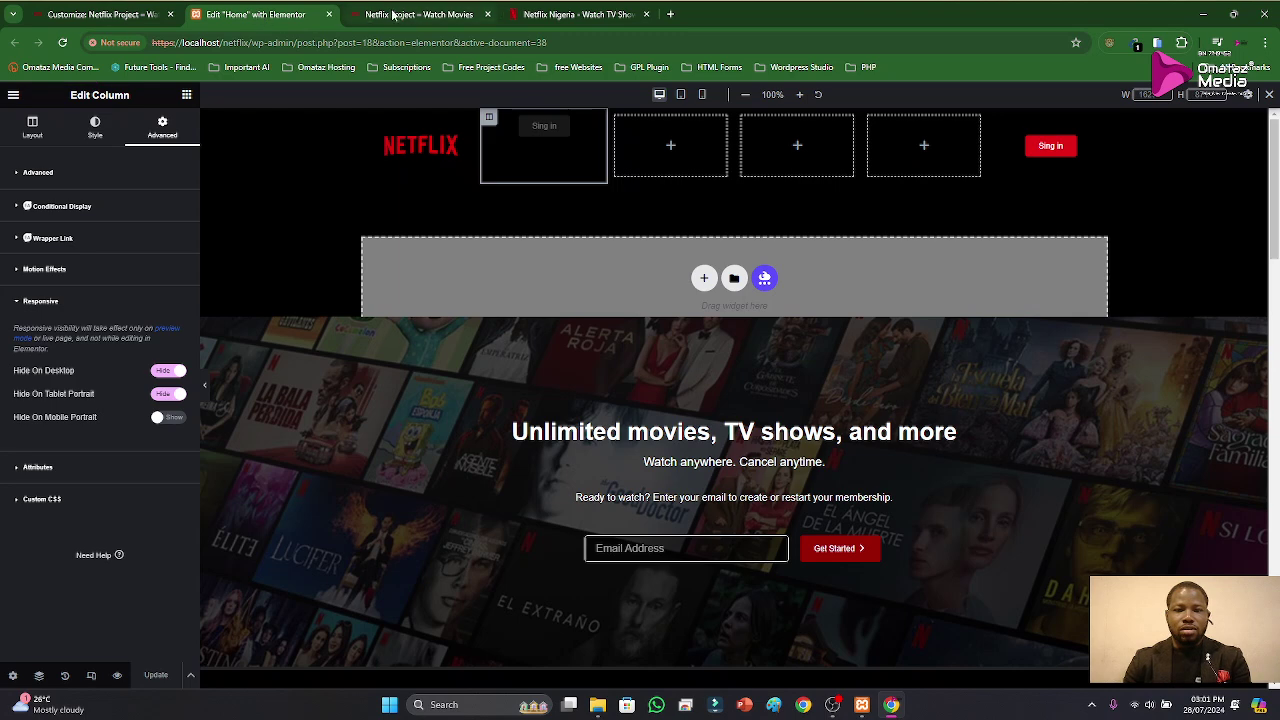
left_click(575, 14)
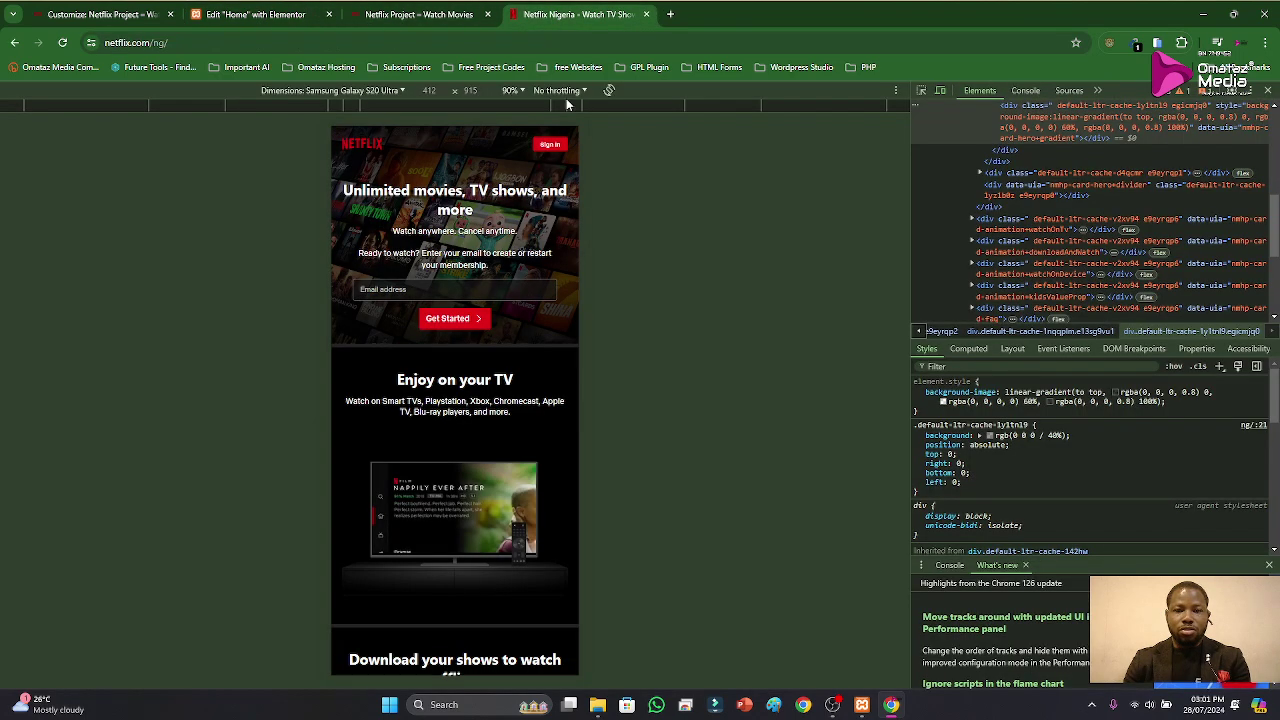
left_click(419, 14)
left_click(262, 18)
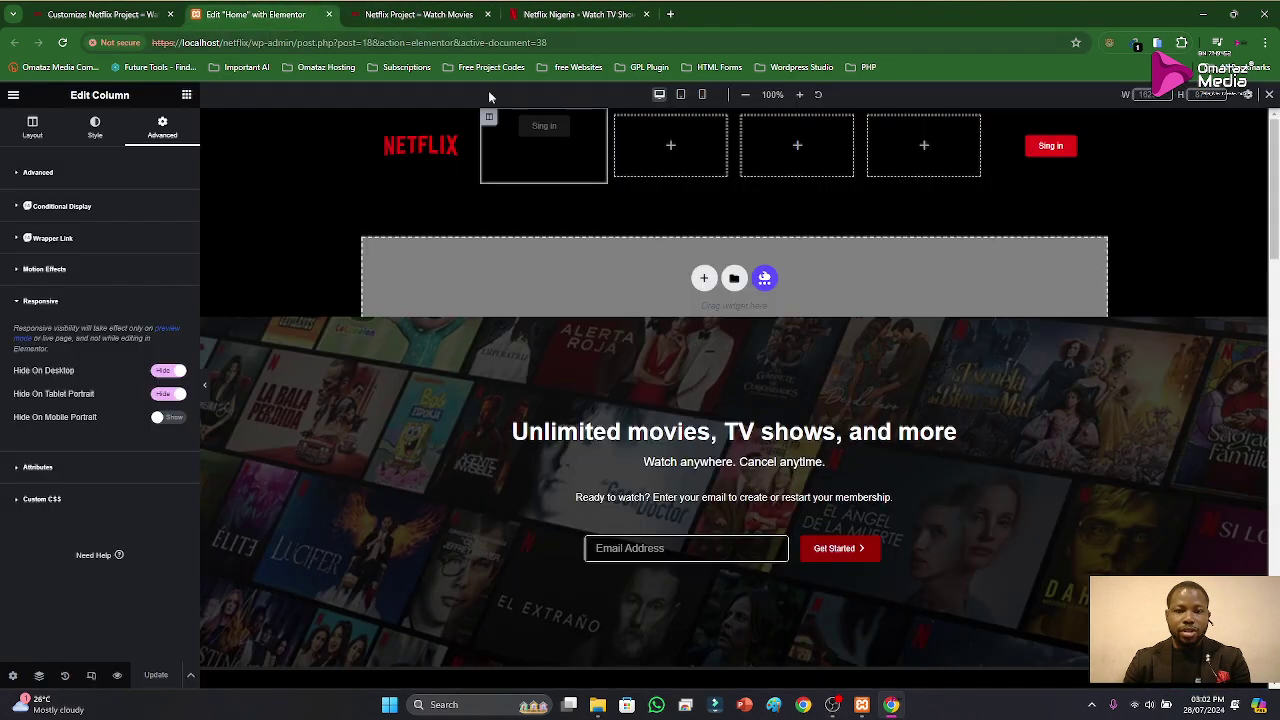
Step: Show the page in tablet portrait view in the editor and set the localhost preview's device size to iPad Pro
left_click(679, 95)
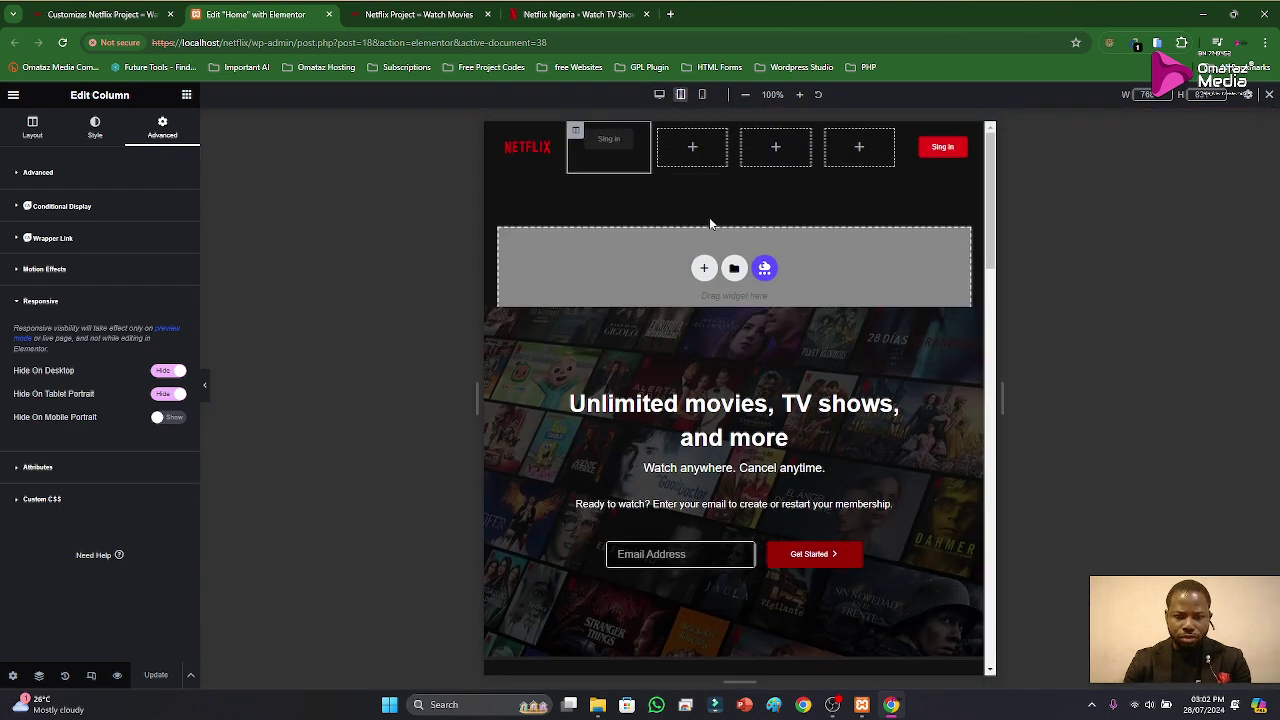
left_click(909, 132)
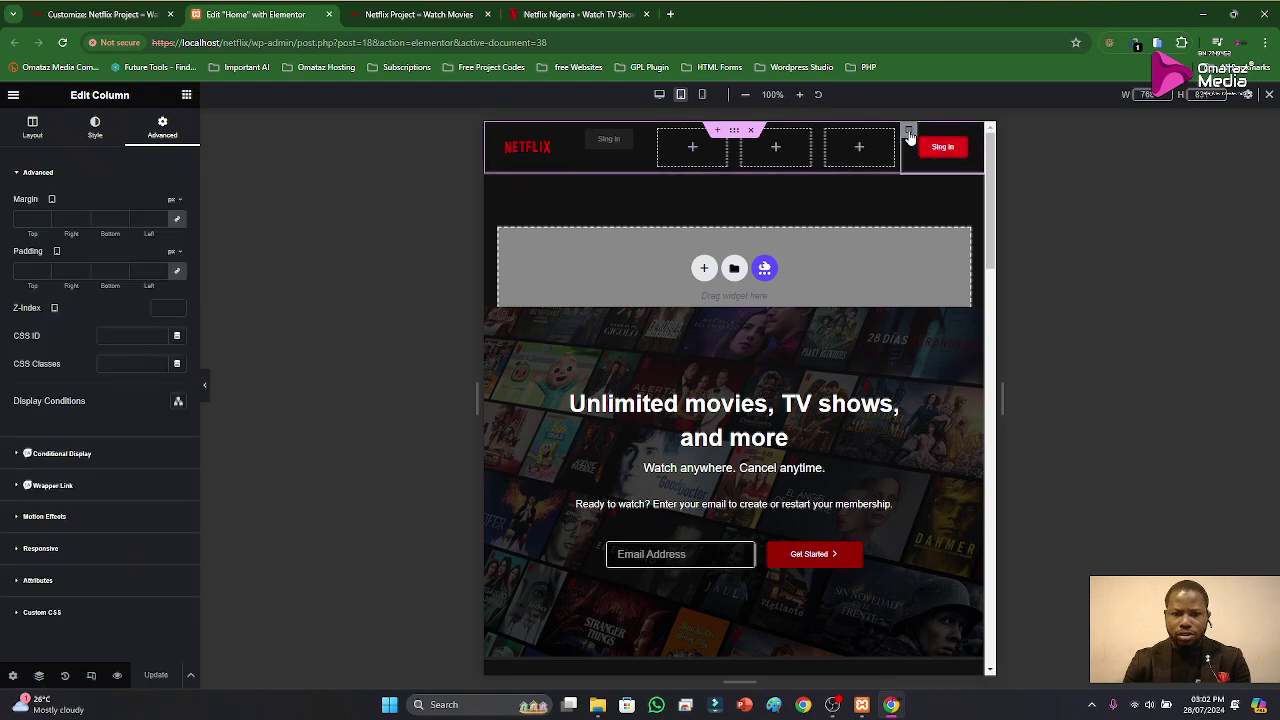
left_click(556, 16)
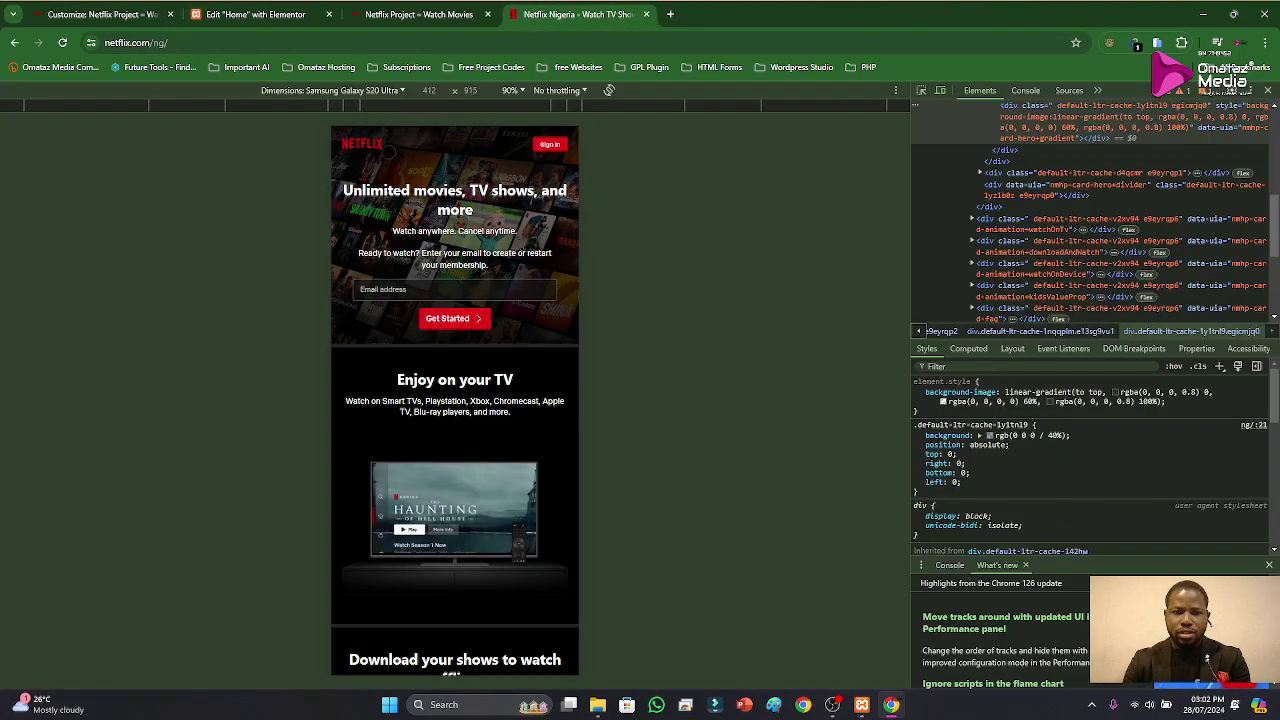
left_click(418, 18)
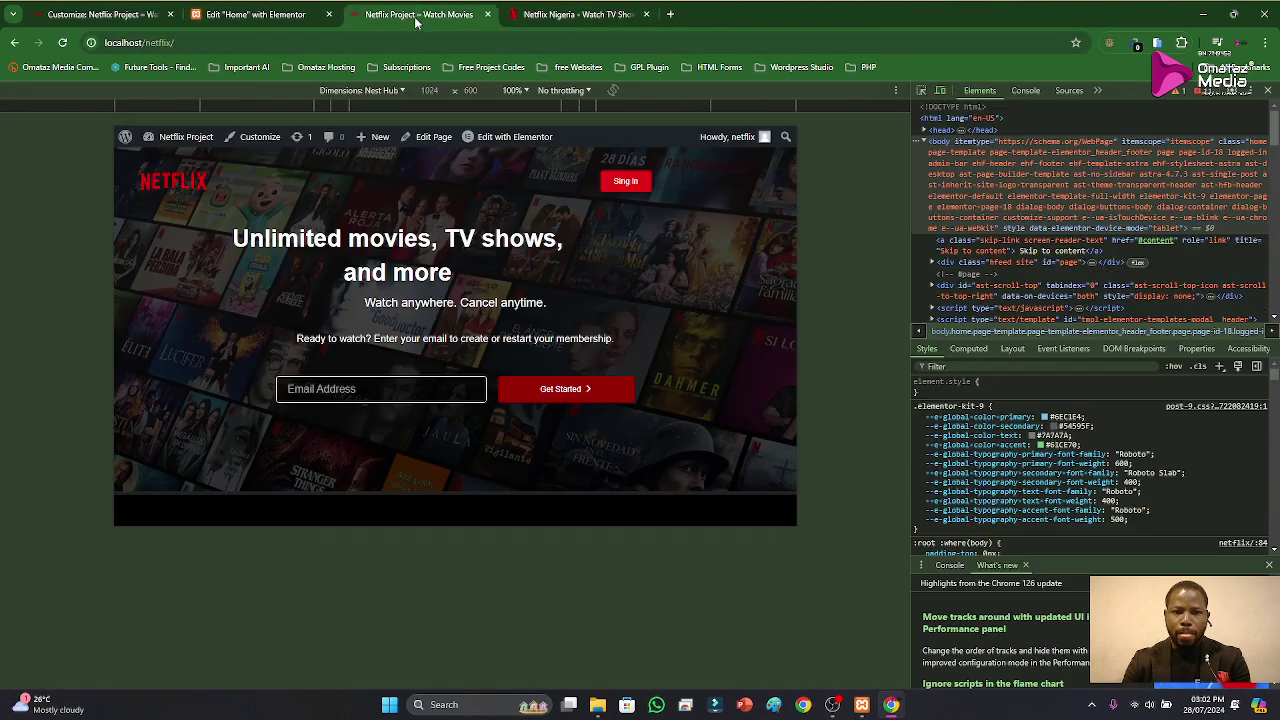
left_click(400, 91)
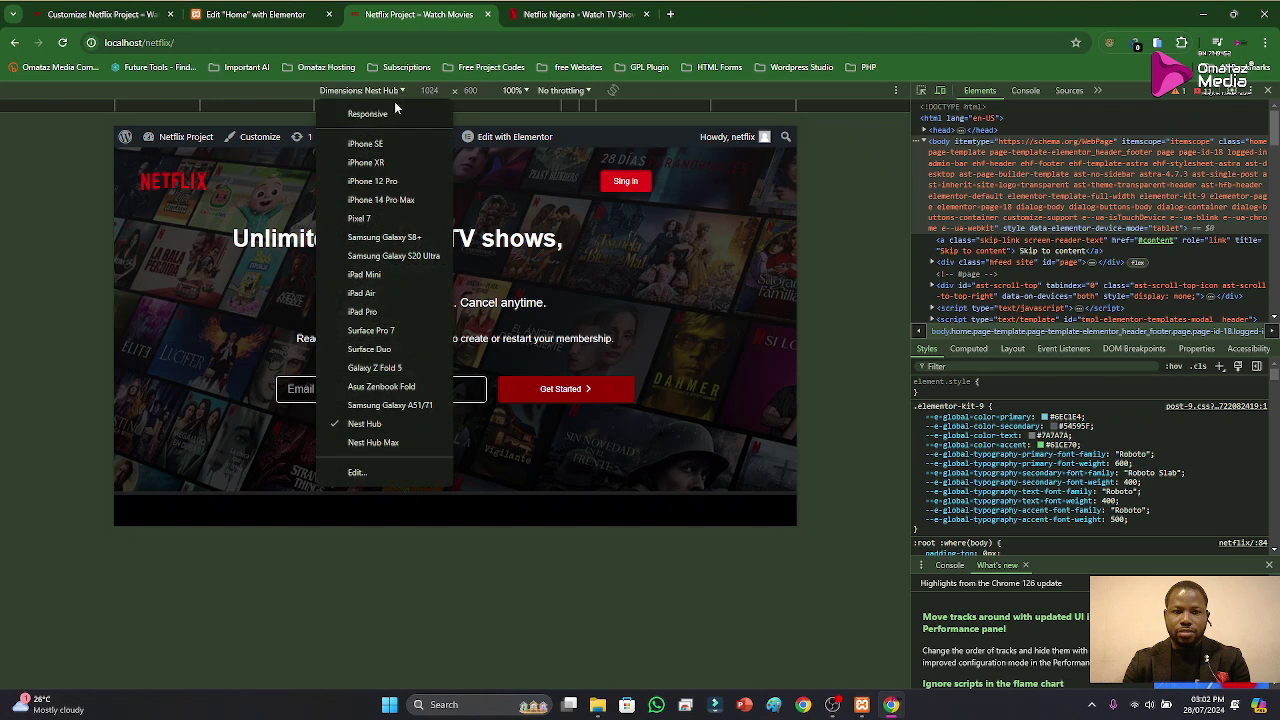
left_click(372, 309)
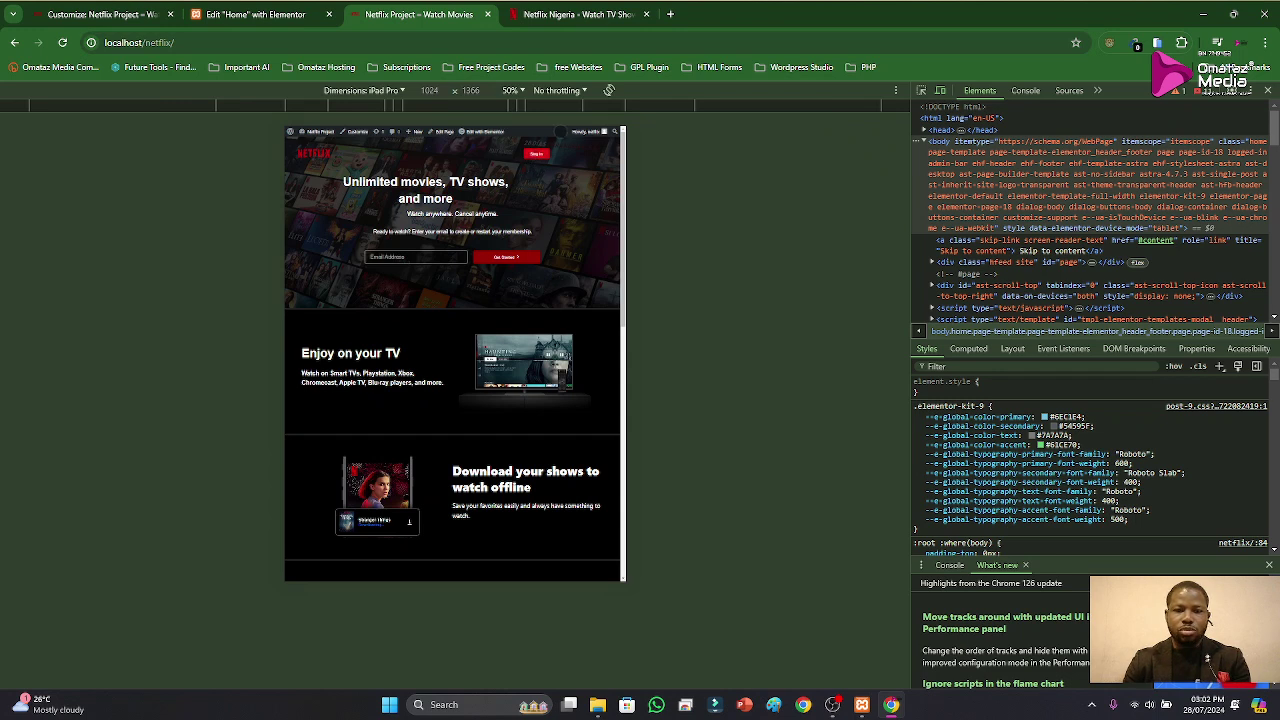
Step: Set the Netflix logo column's width to 50% for tablet portrait in the Elementor editor
left_click(280, 15)
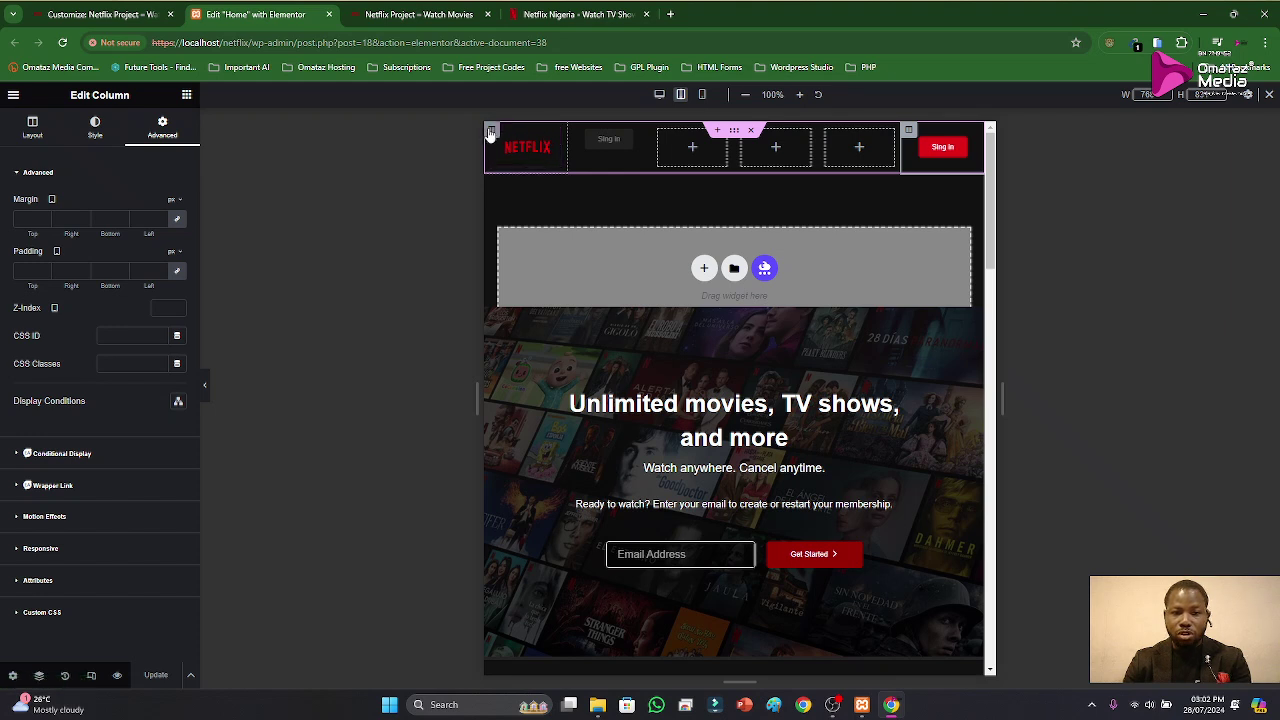
left_click(491, 133)
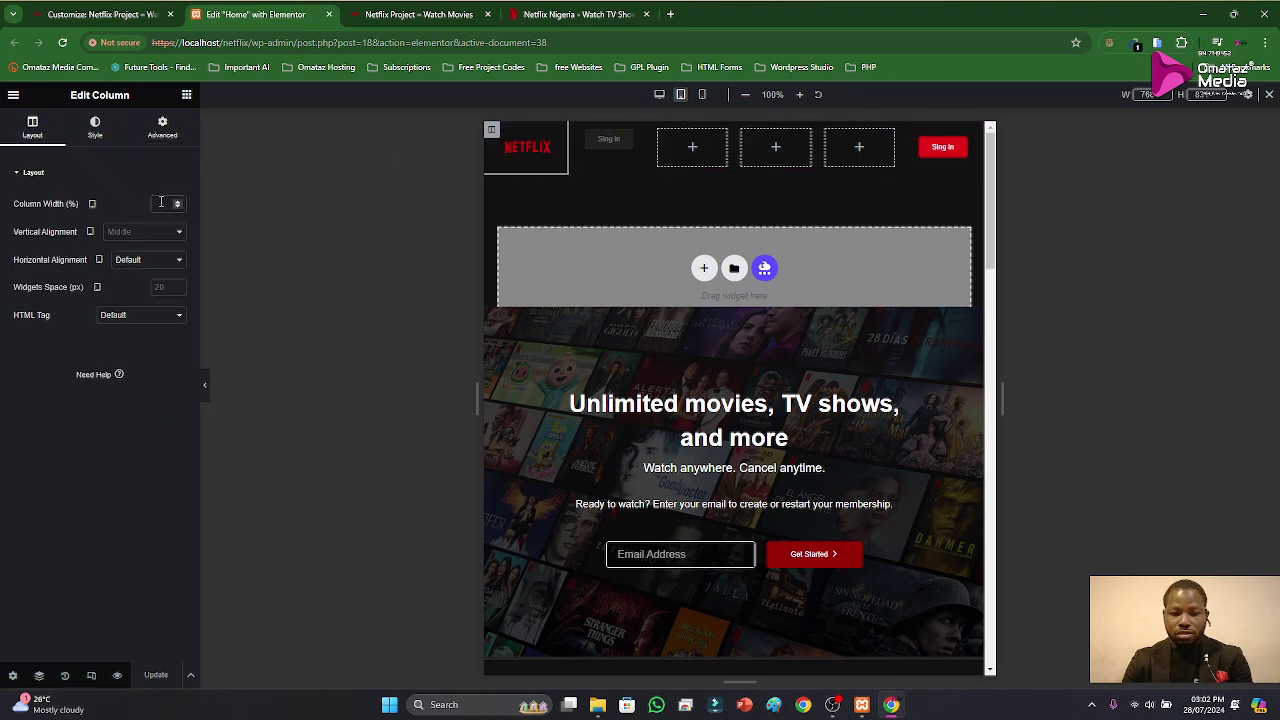
left_click(161, 202)
type("50")
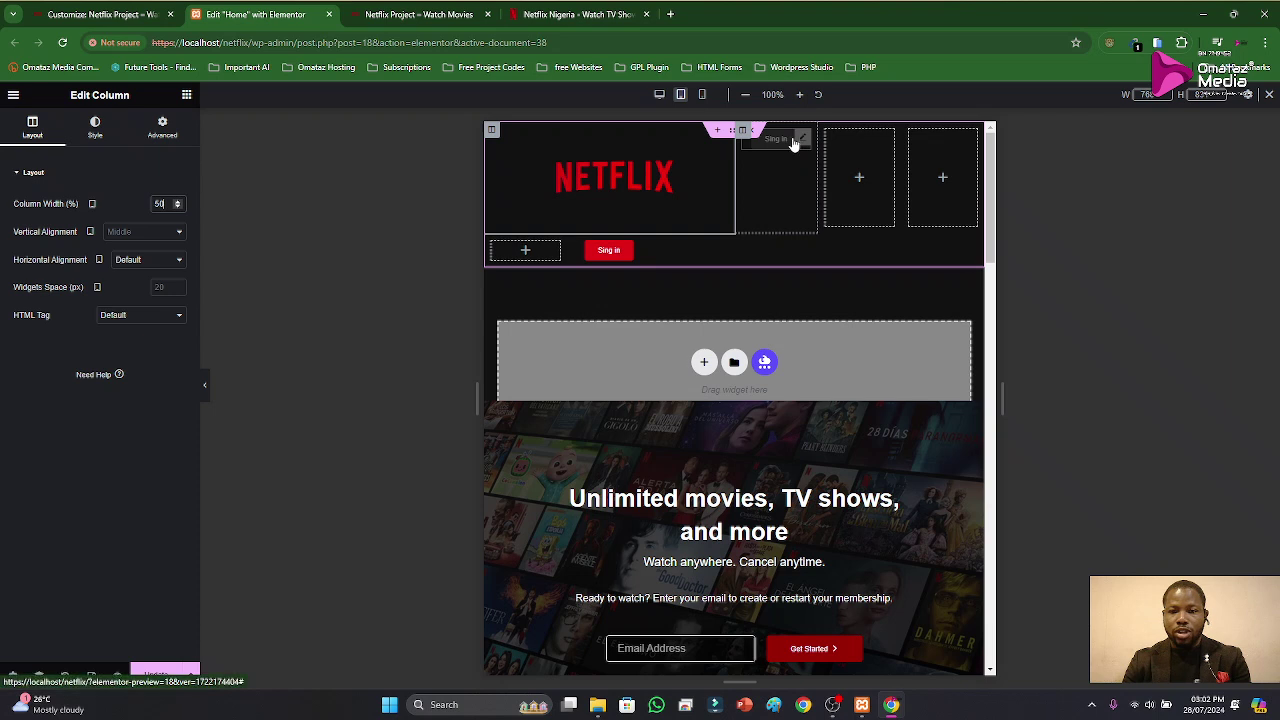
Step: Set the header's second column, next to the logo, to a width of 50% for tablet portrait
left_click(743, 134)
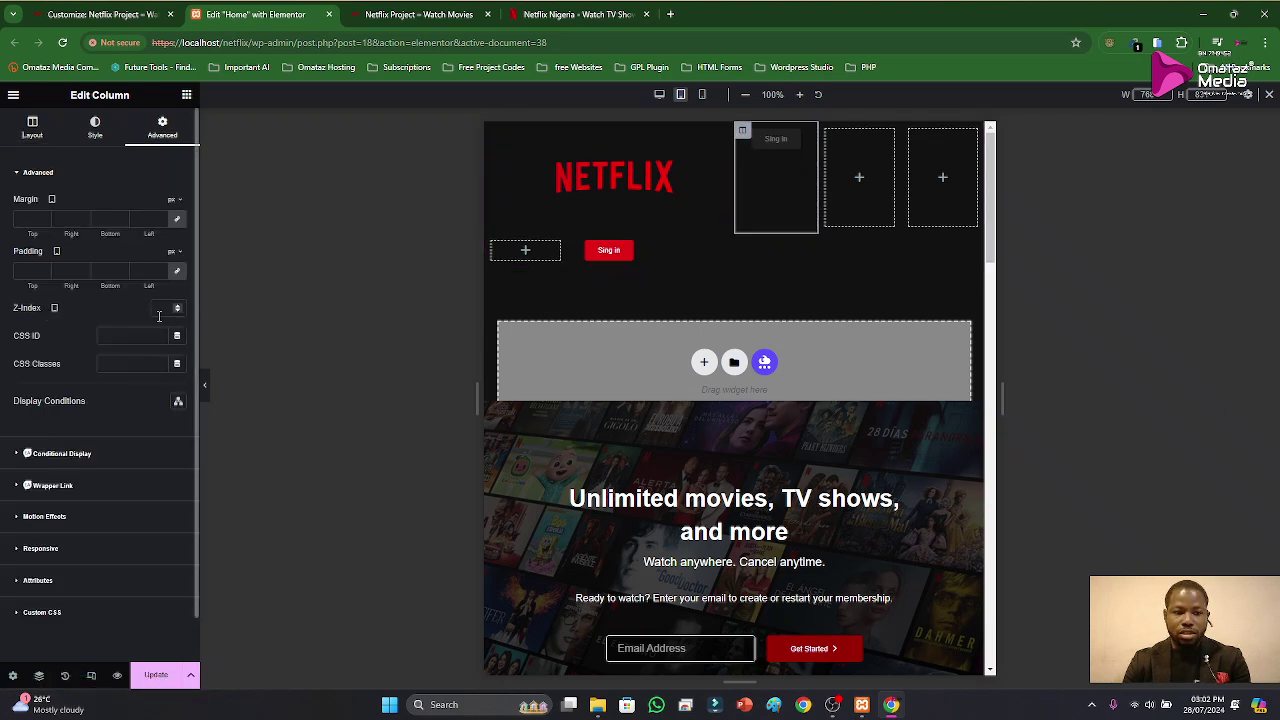
left_click(40, 128)
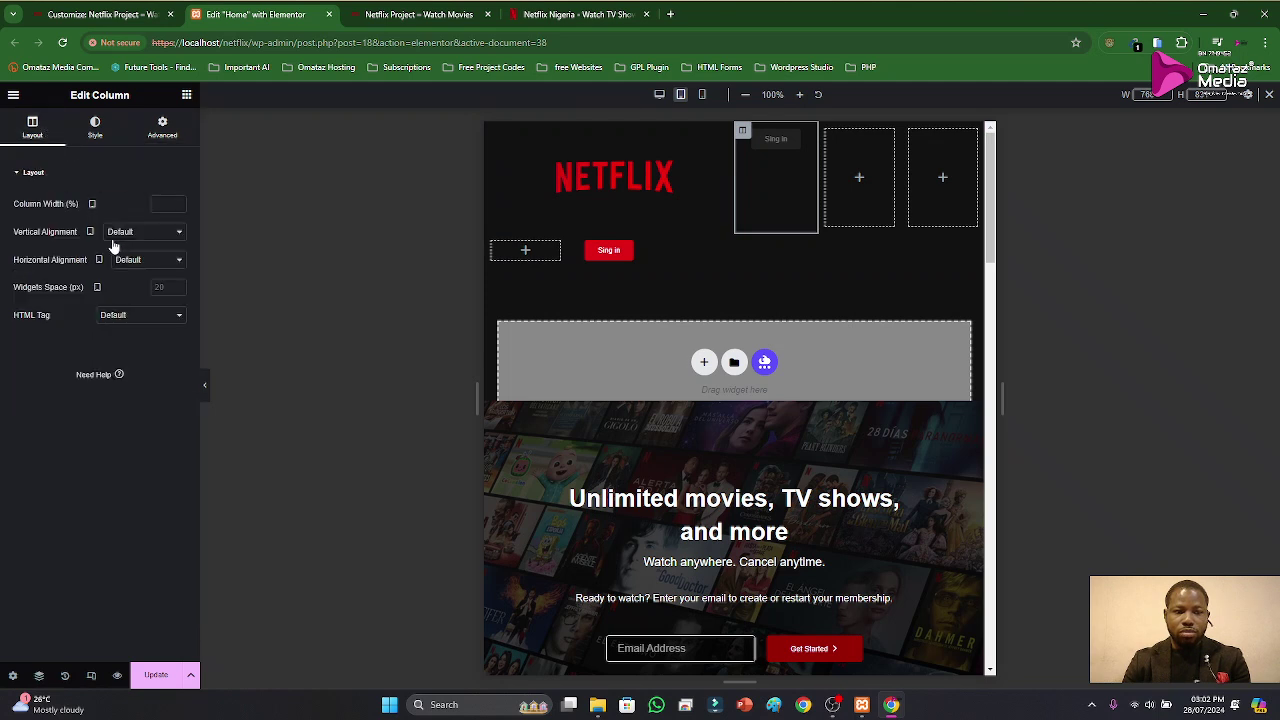
left_click(166, 204)
type("50")
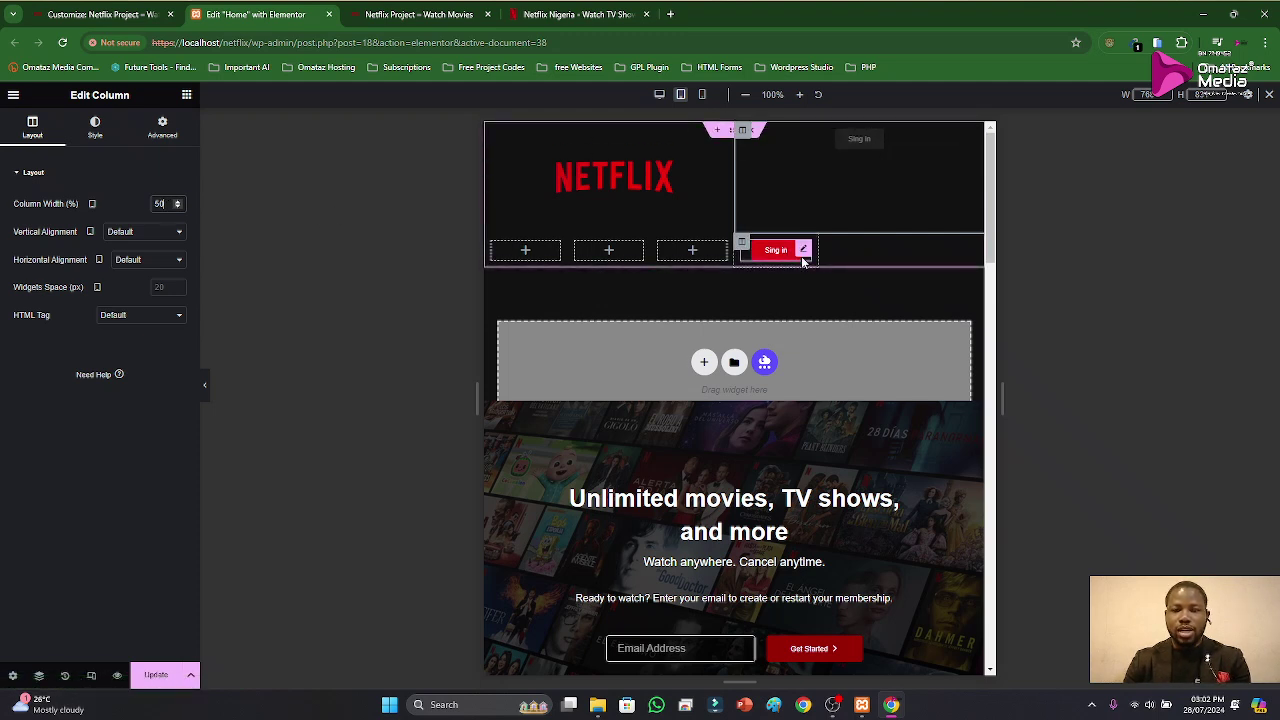
Step: Hide the last header column, containing the original Sing in button, on tablet portrait
left_click(658, 96)
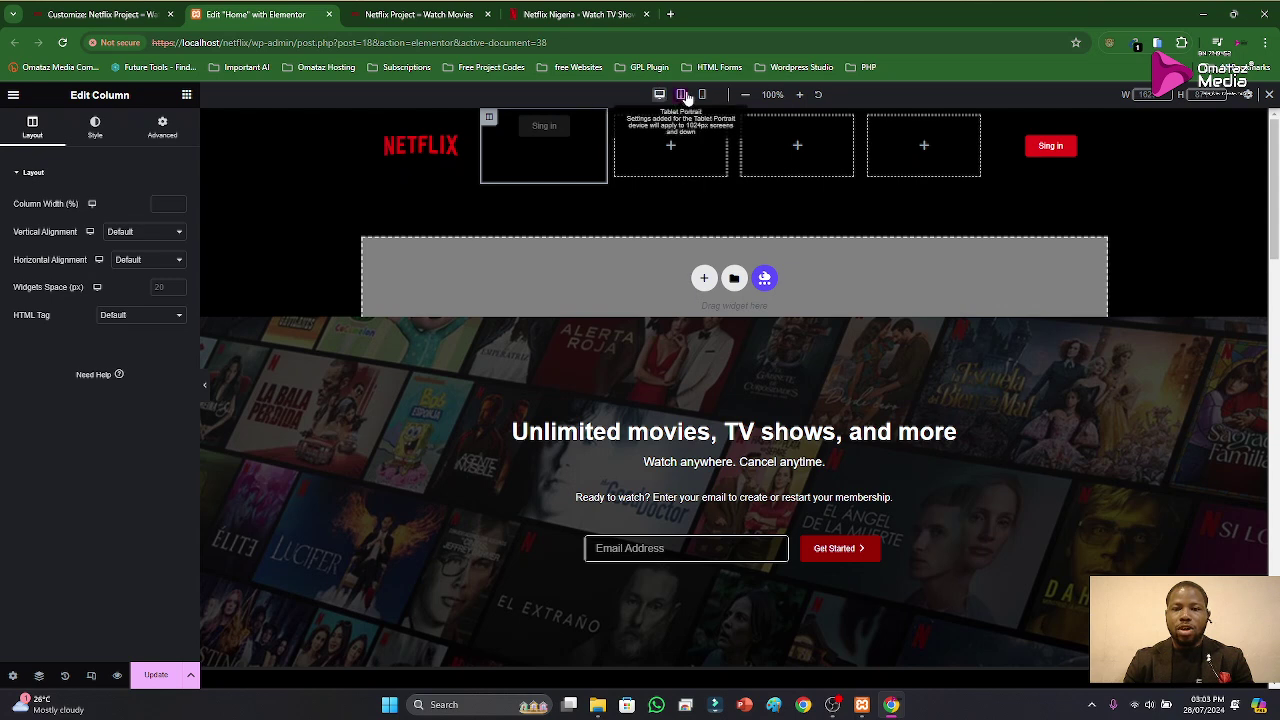
left_click(681, 95)
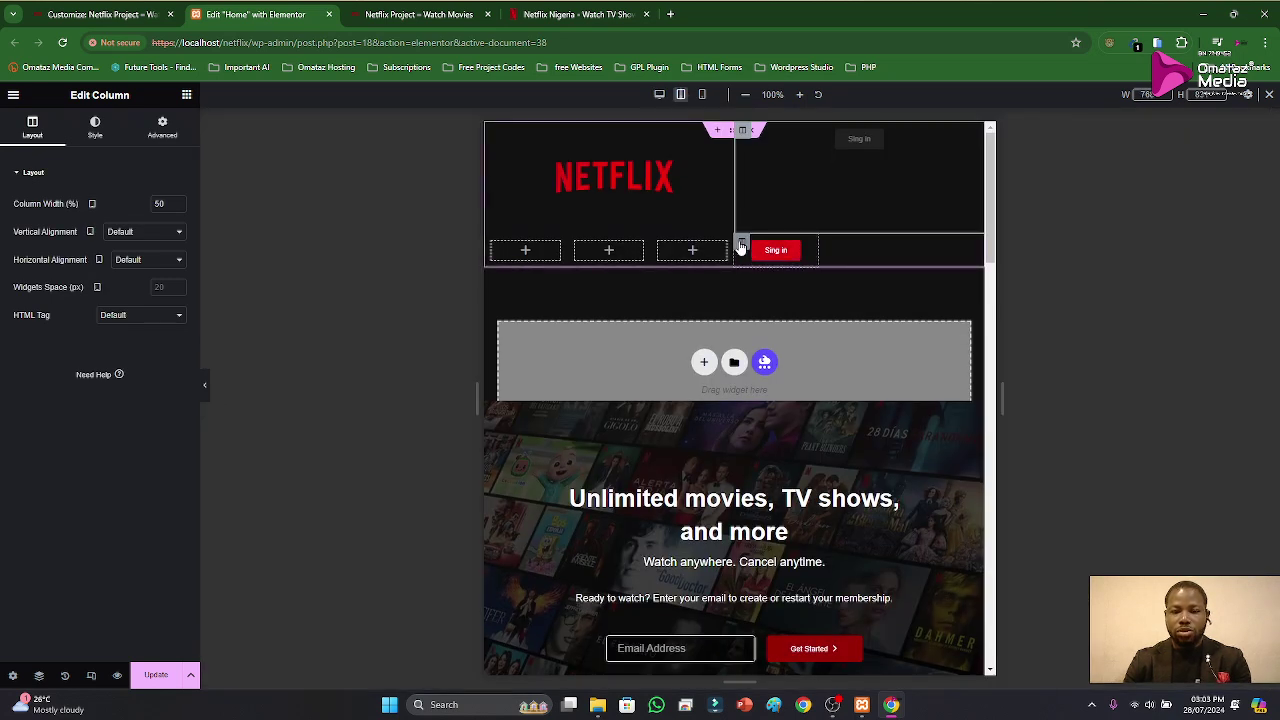
left_click(740, 242)
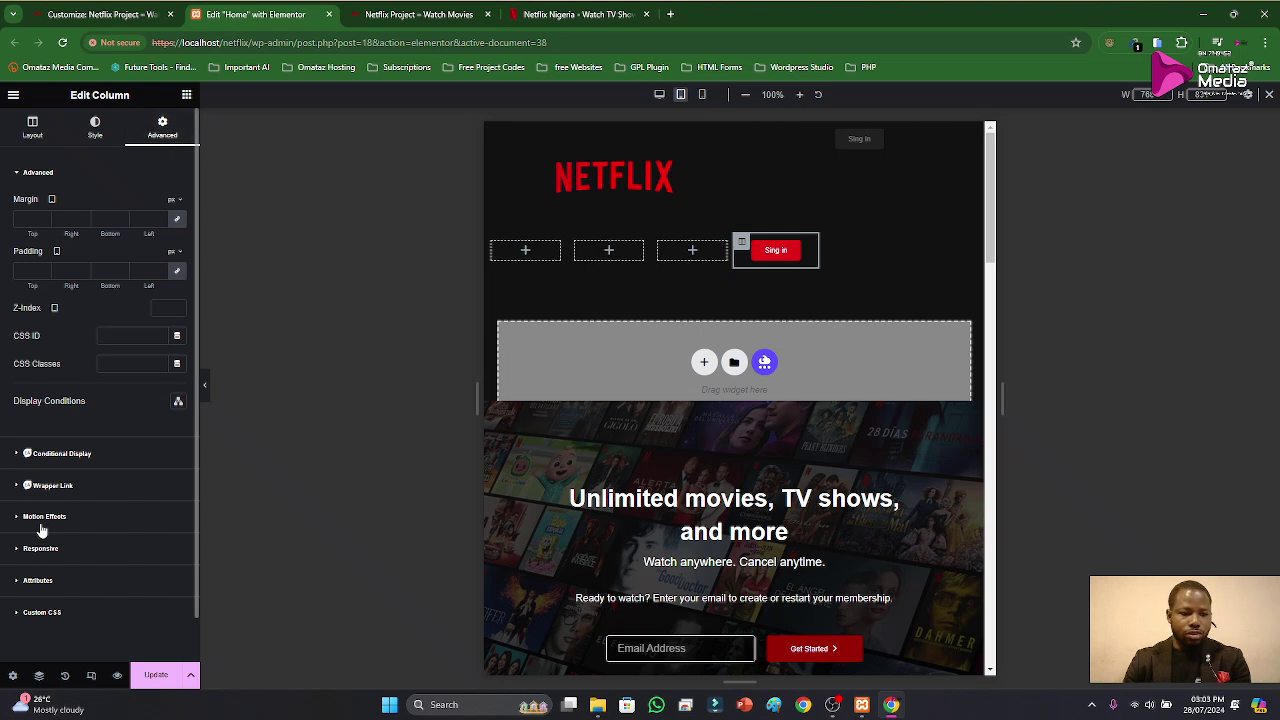
left_click(45, 553)
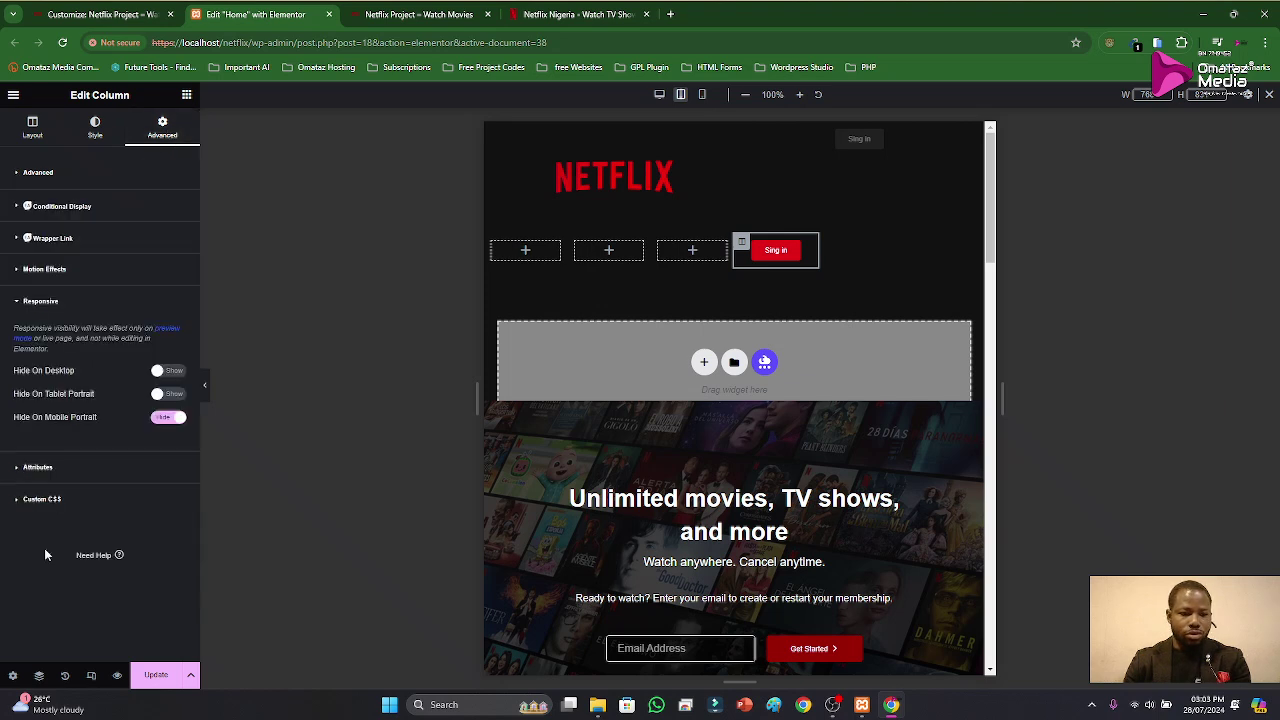
left_click(170, 394)
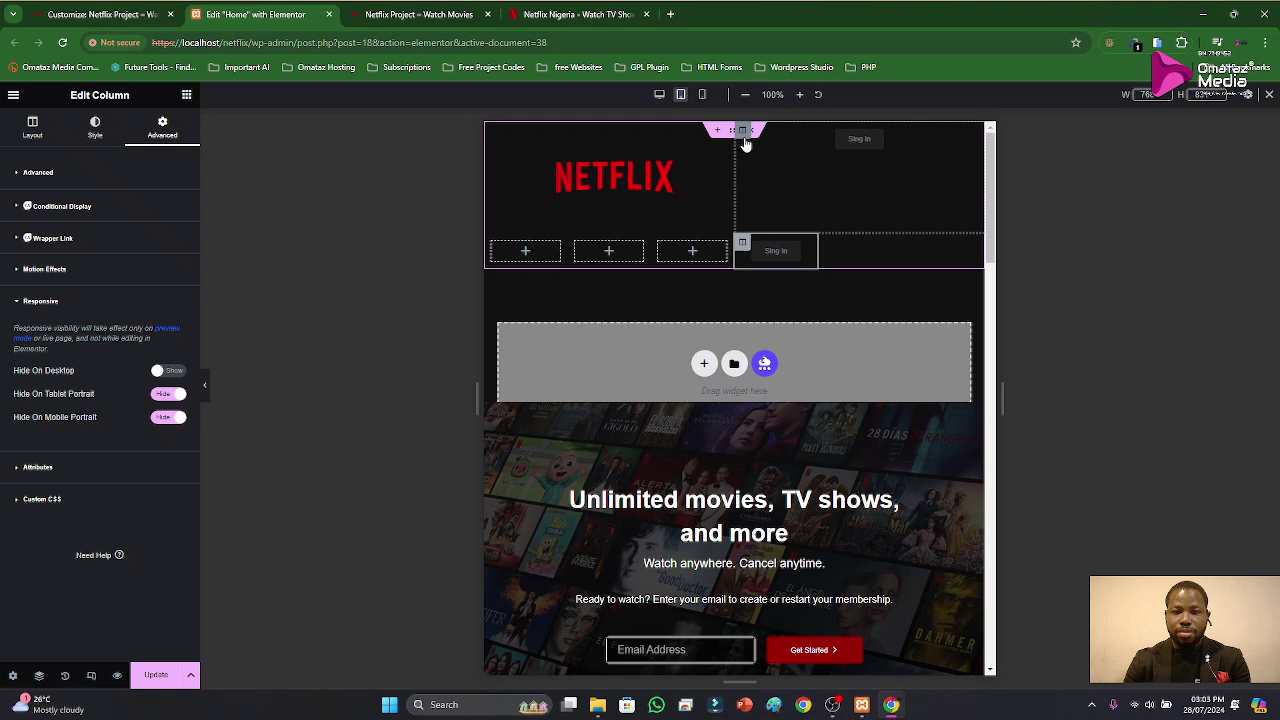
Step: Make the second header column beside the logo visible on tablet portrait
left_click(745, 148)
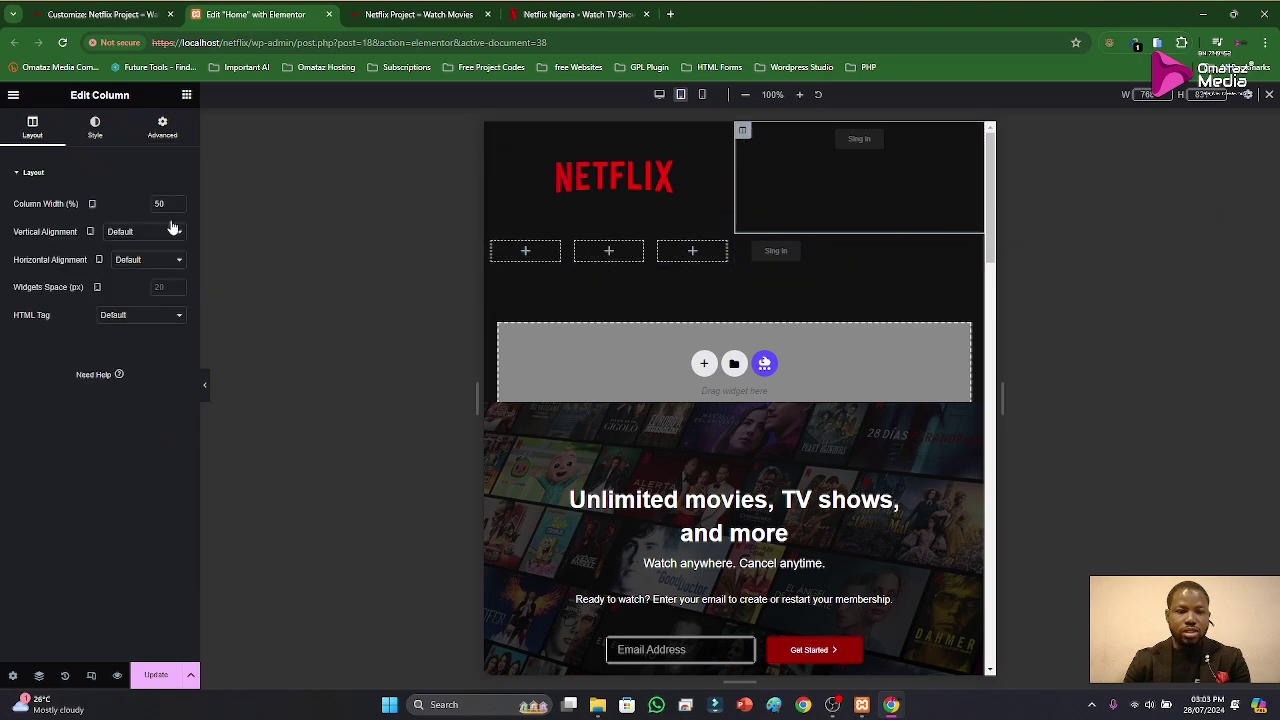
left_click(162, 126)
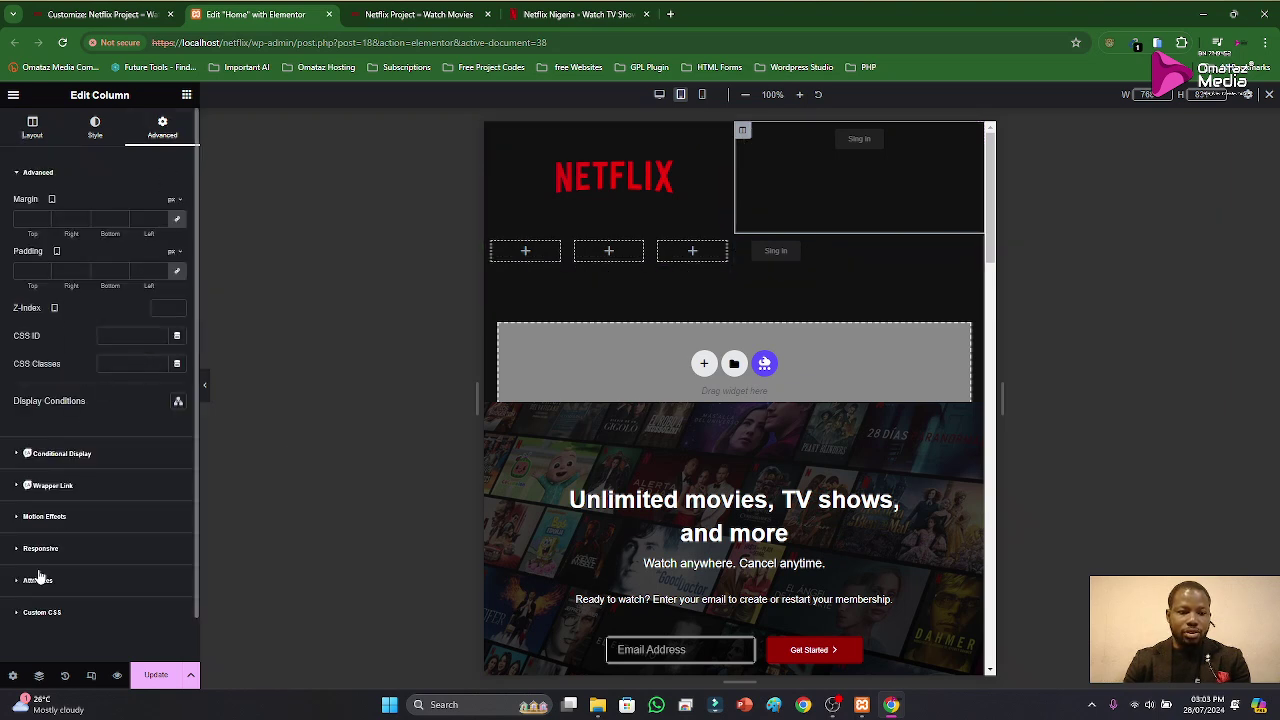
left_click(44, 552)
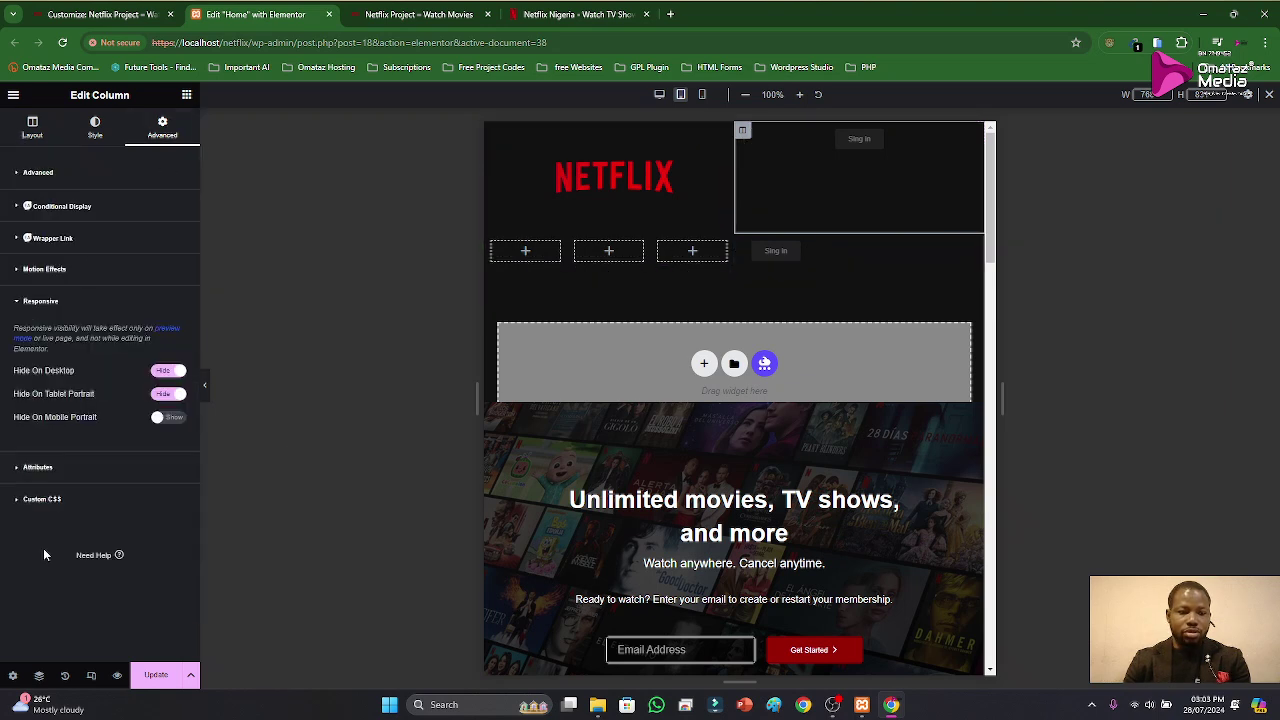
left_click(170, 394)
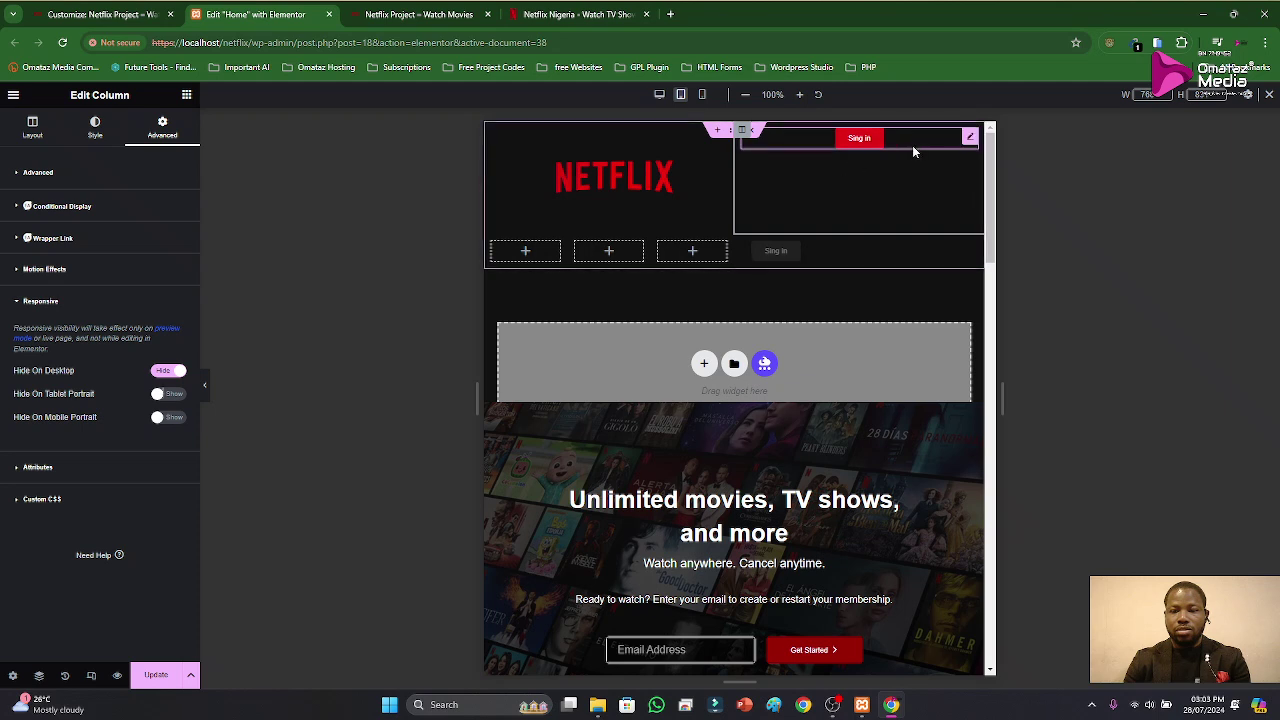
Step: Try the Stretch position on the second column's Sing in button for tablet portrait and set it back to centered
left_click(968, 140)
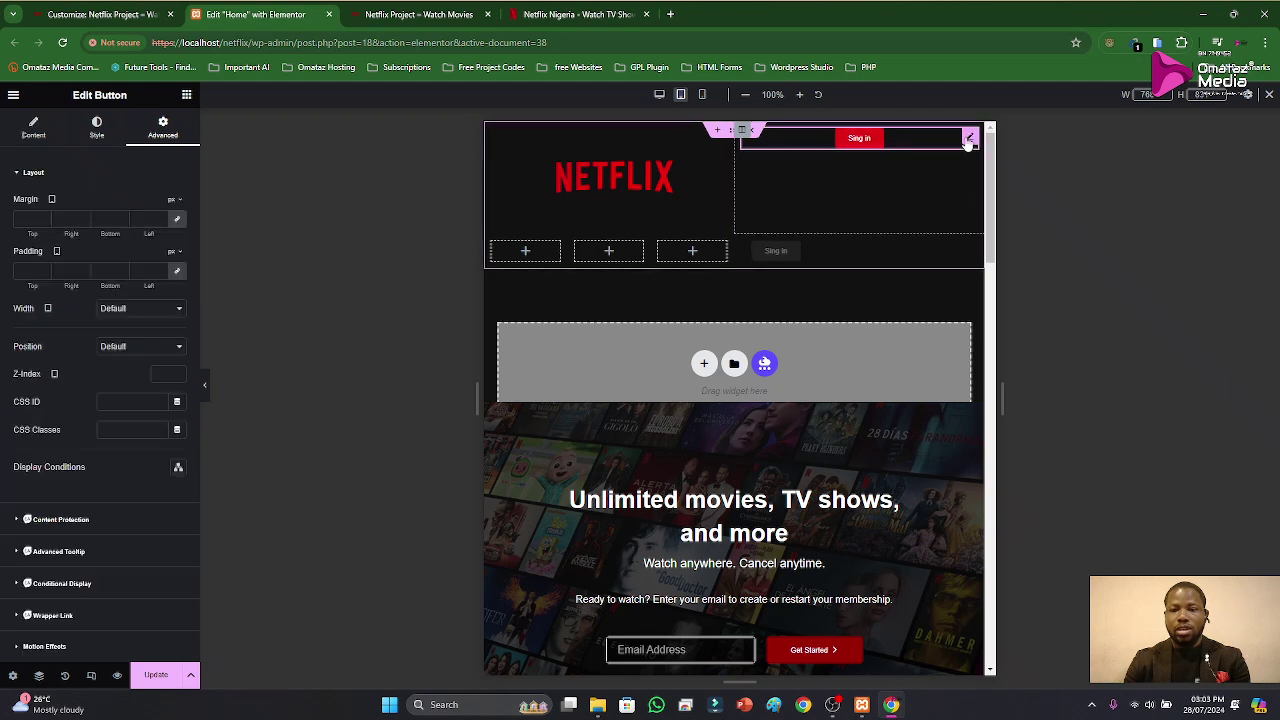
left_click(97, 130)
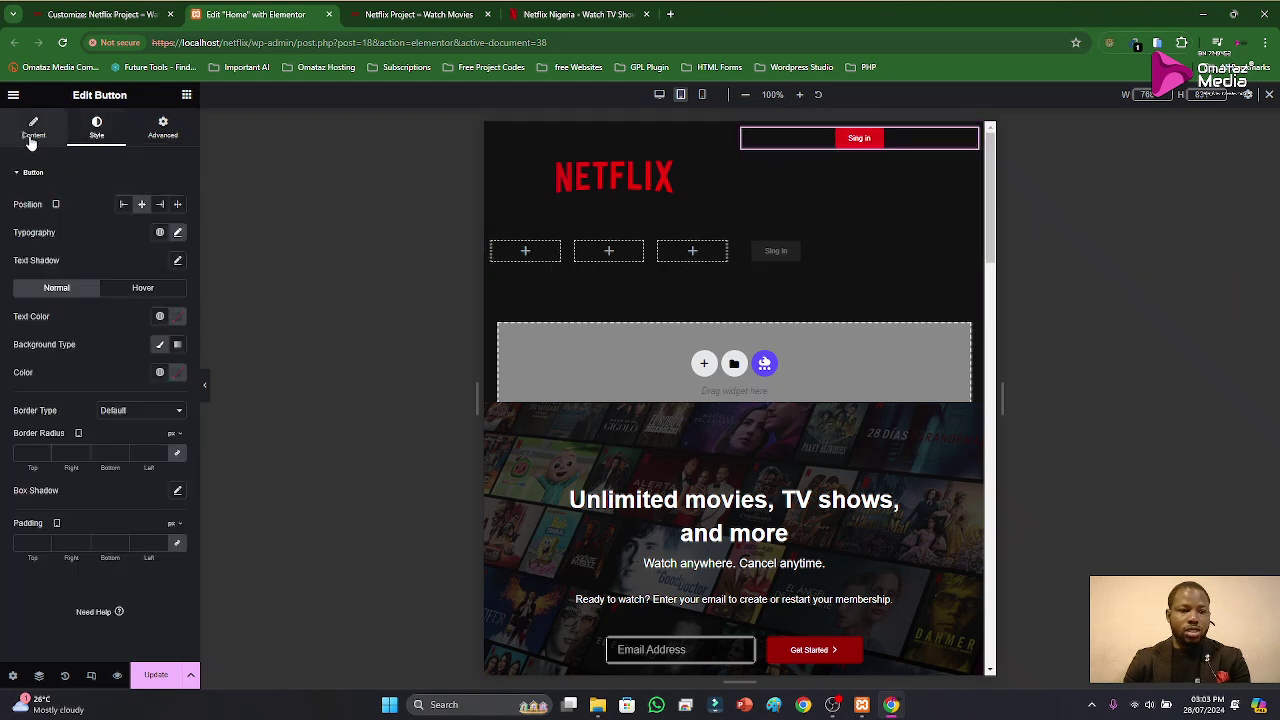
left_click(32, 135)
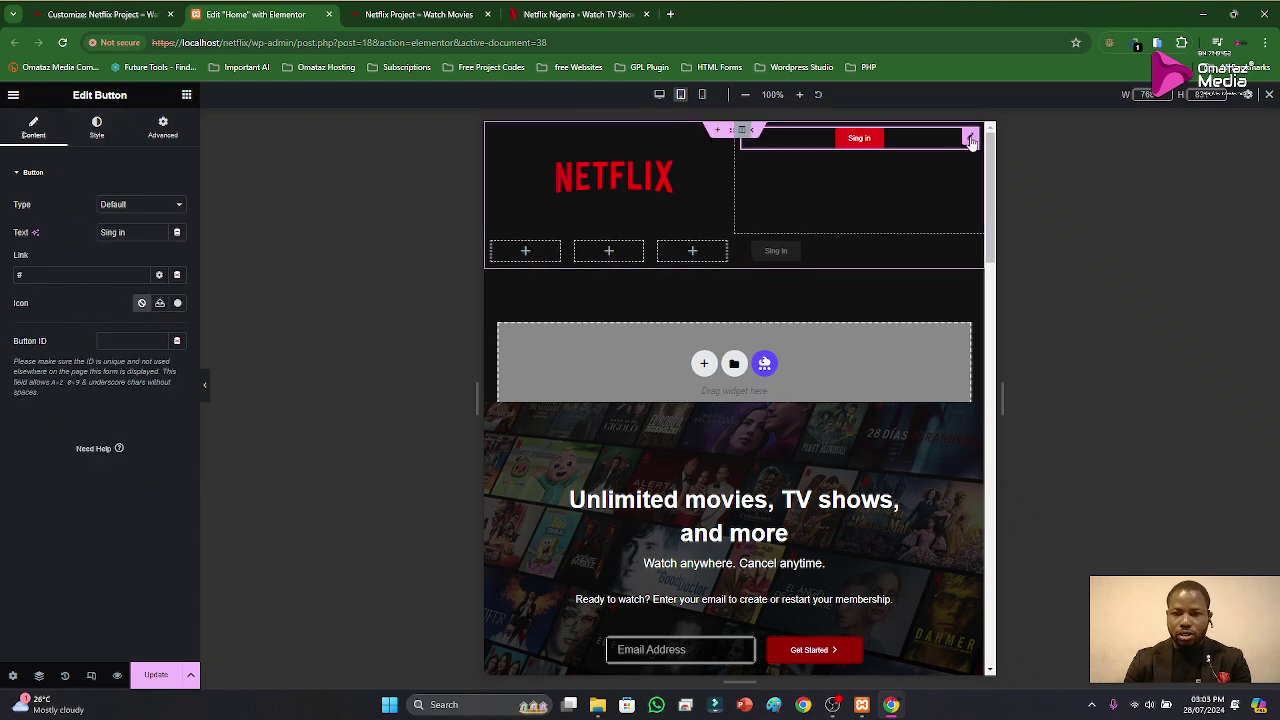
left_click(99, 130)
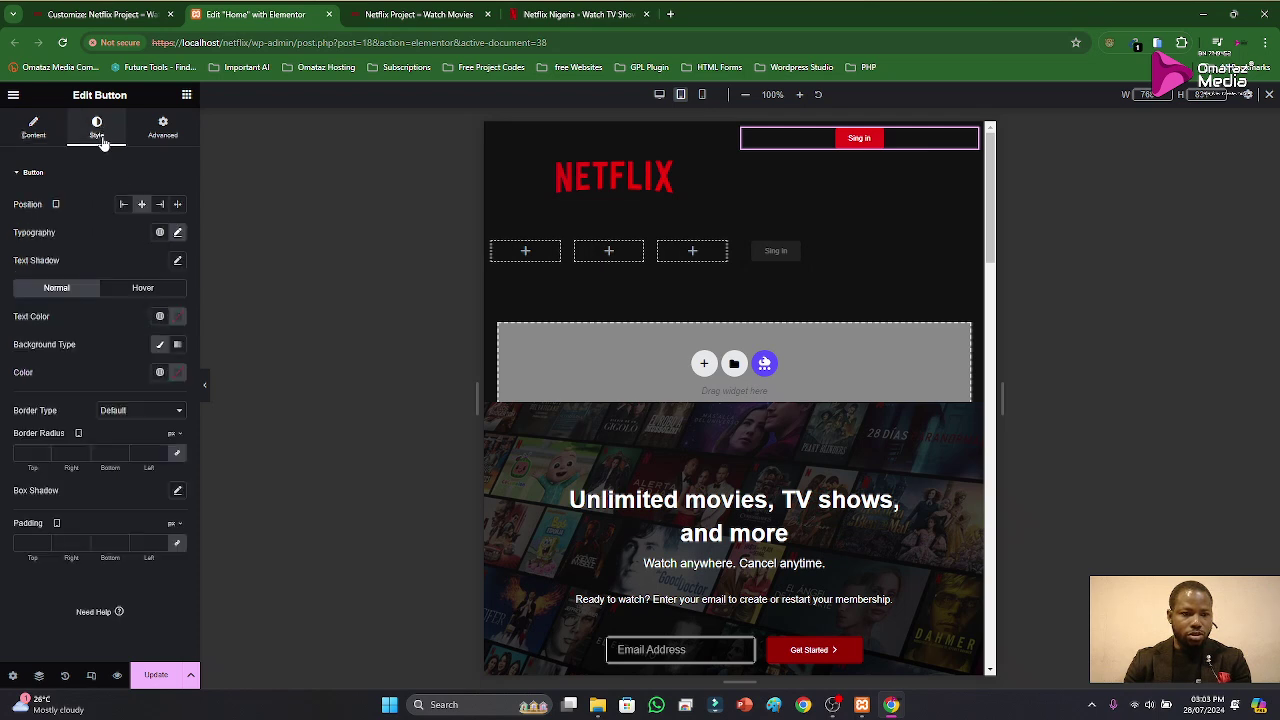
left_click(178, 205)
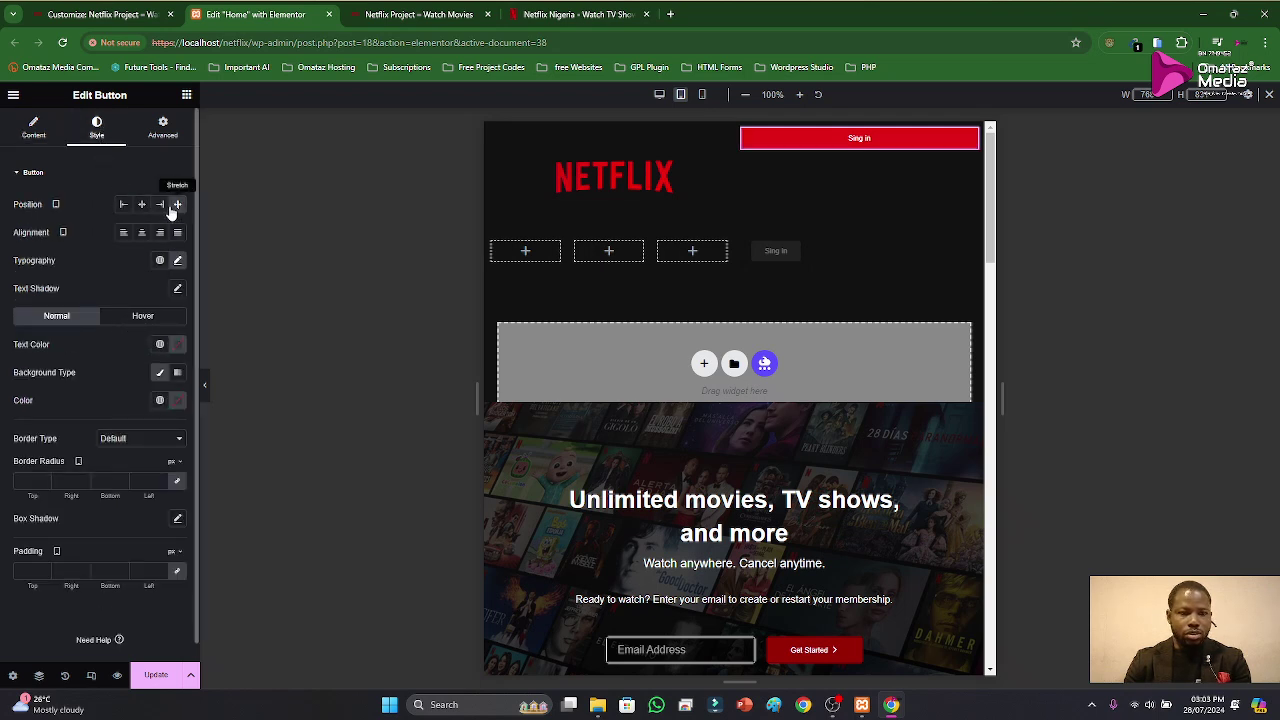
left_click(142, 205)
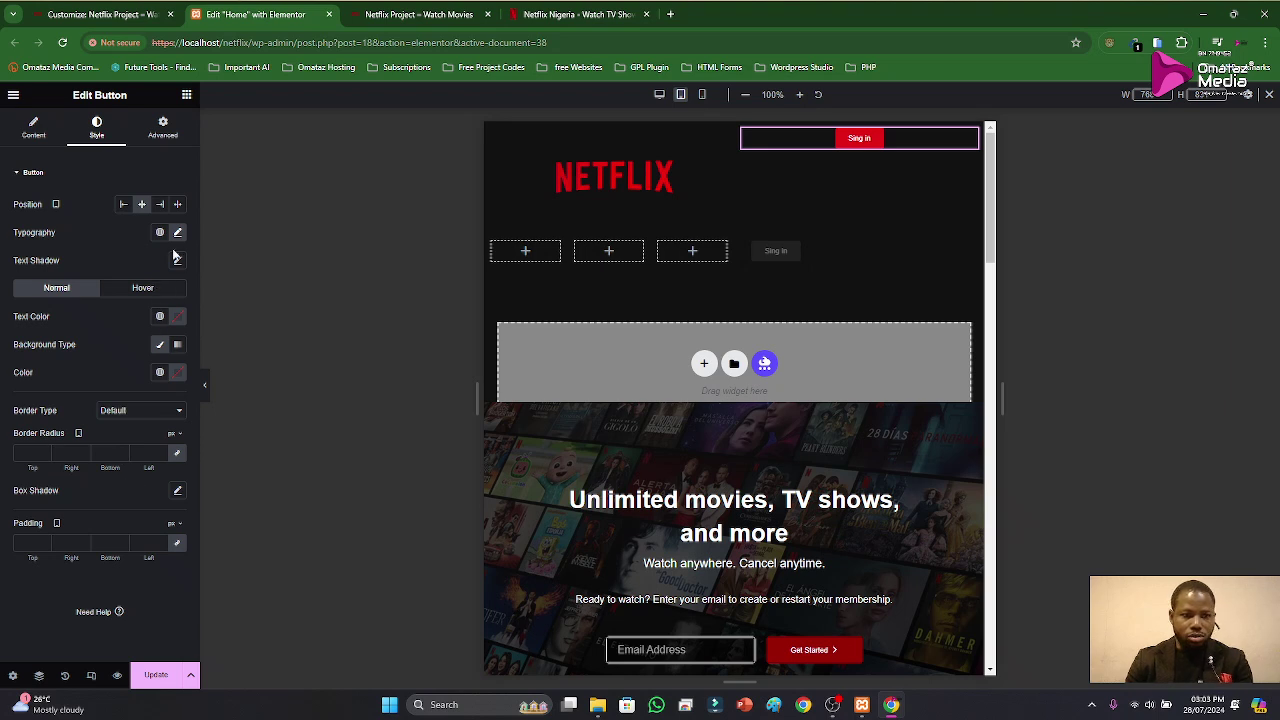
Step: Set the vertical alignment of the second header column, containing the Sing in button, to Middle for tablet portrait
left_click(26, 172)
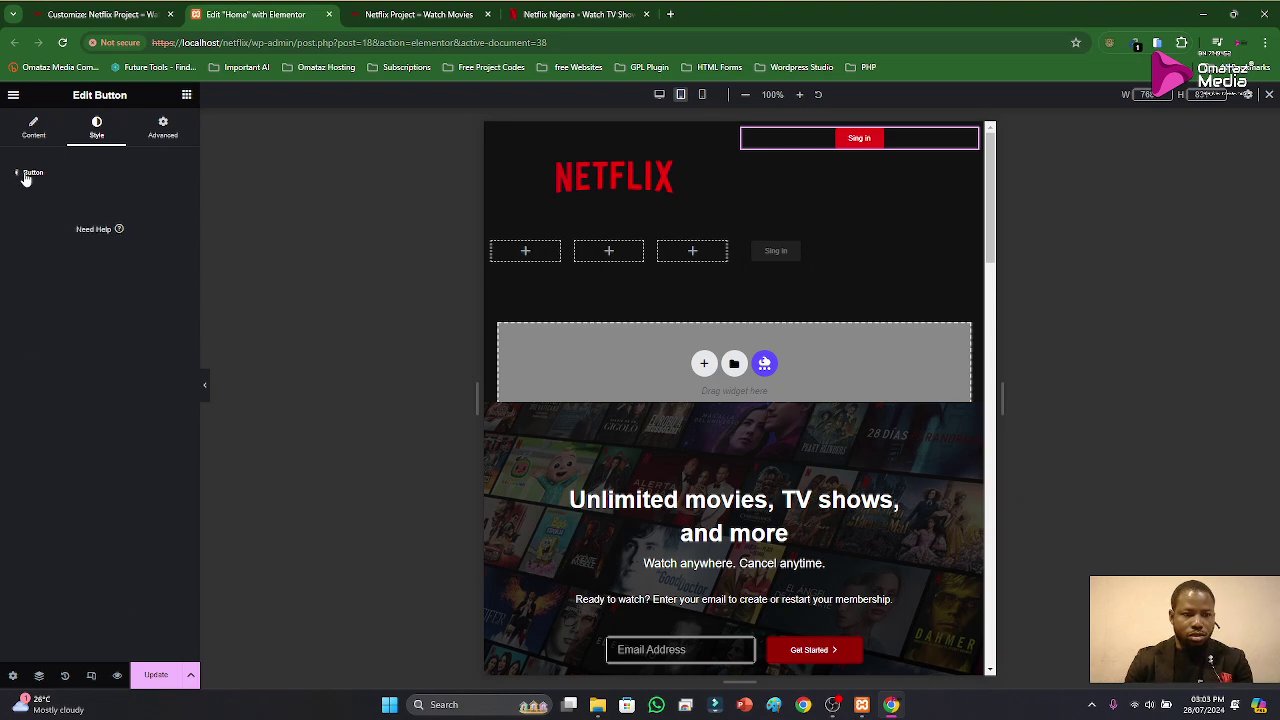
left_click(34, 130)
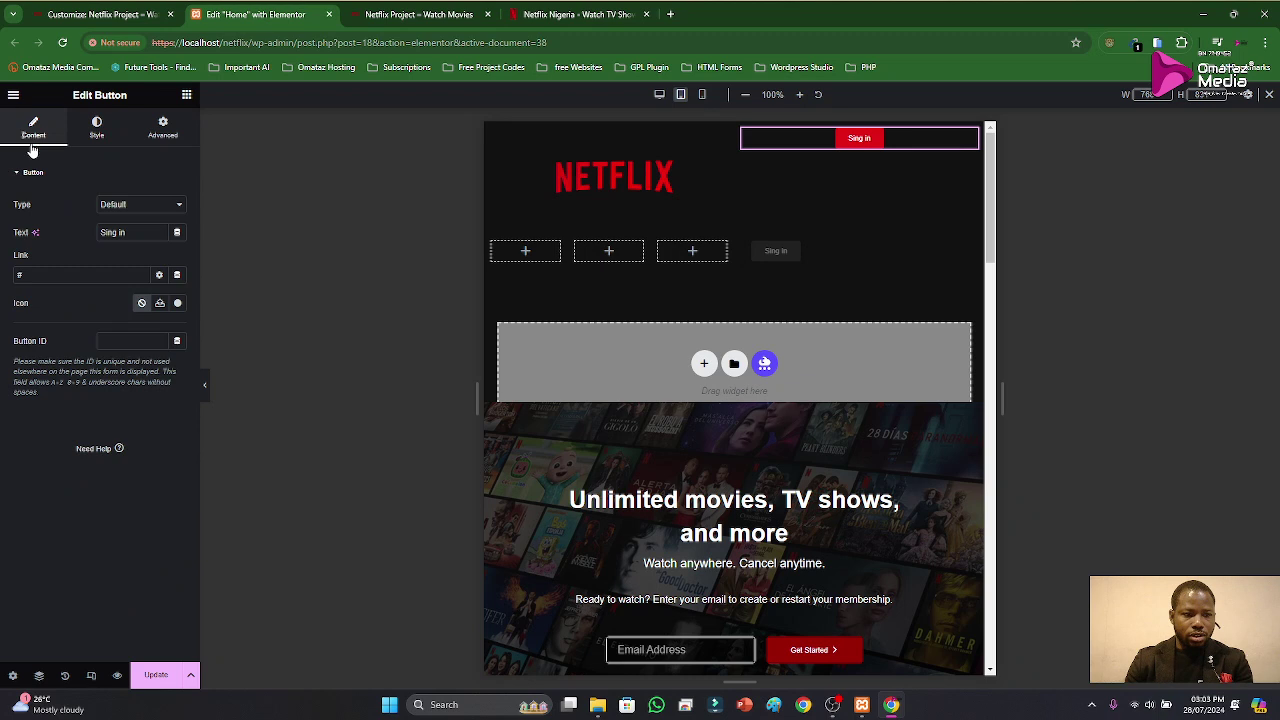
left_click(742, 132)
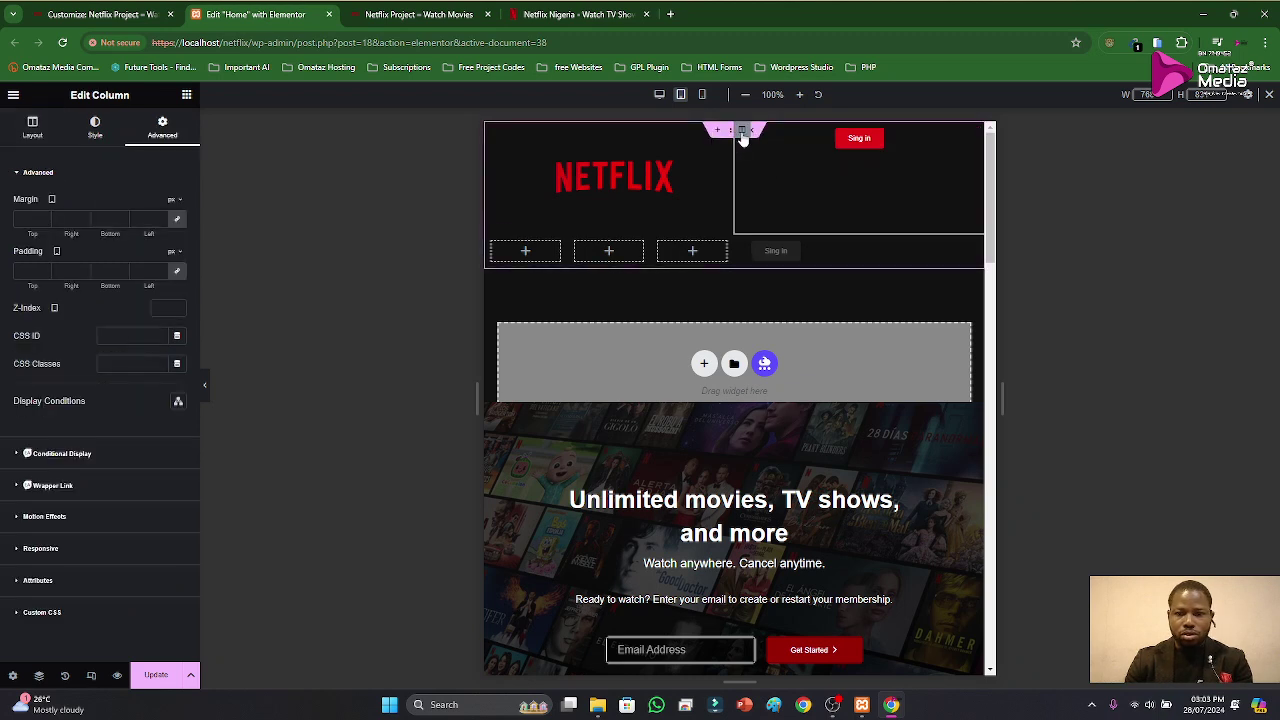
left_click(31, 143)
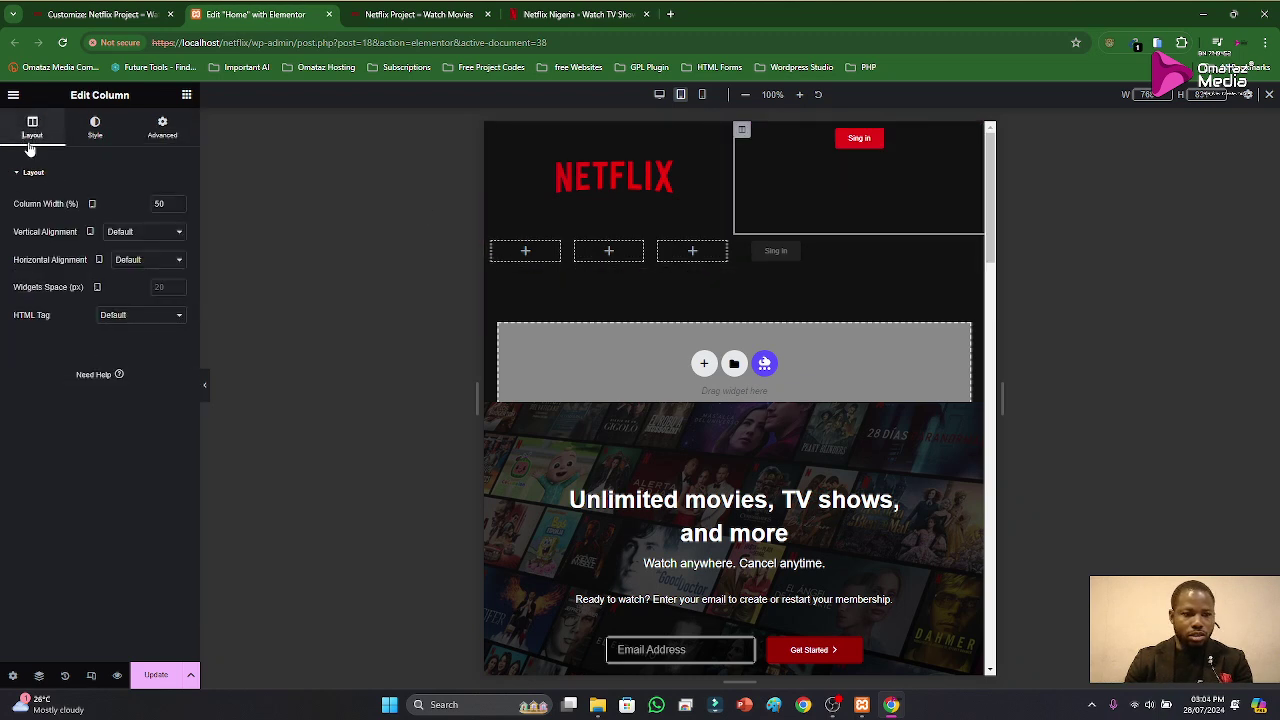
left_click(137, 232)
left_click(140, 273)
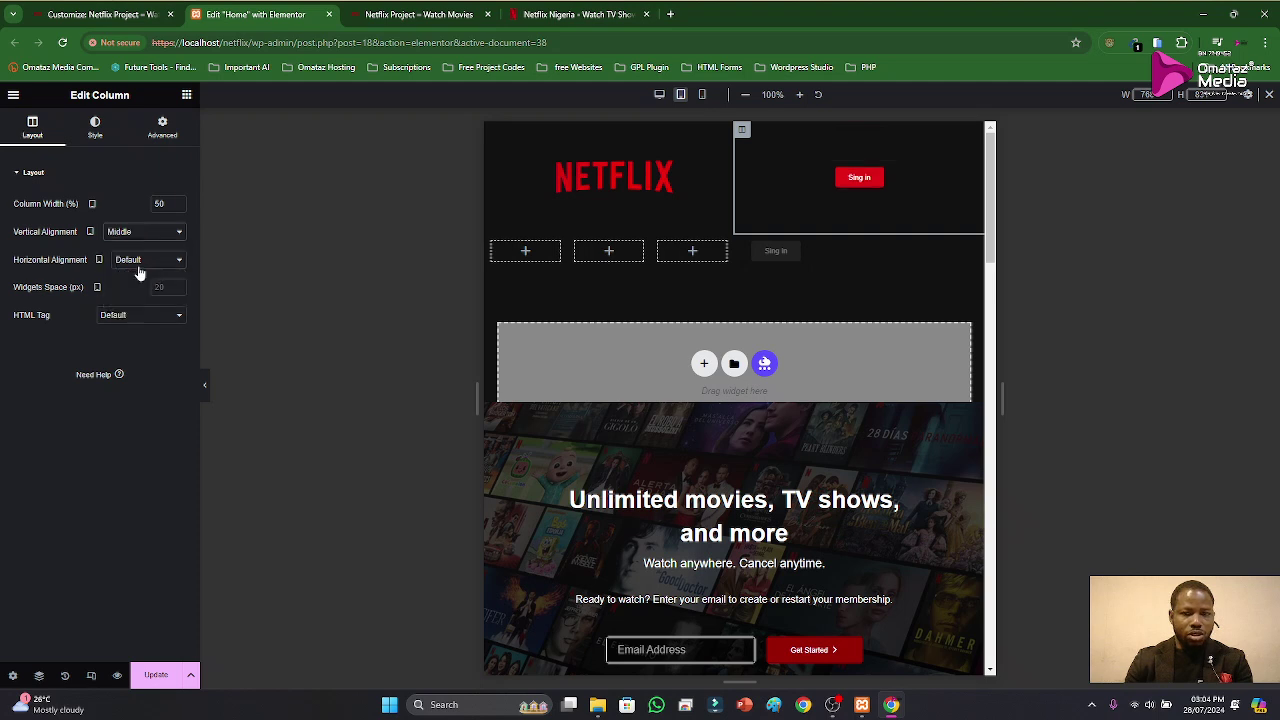
Step: Set the Netflix site logo's width to 35% for tablet portrait
mouse_move(714, 134)
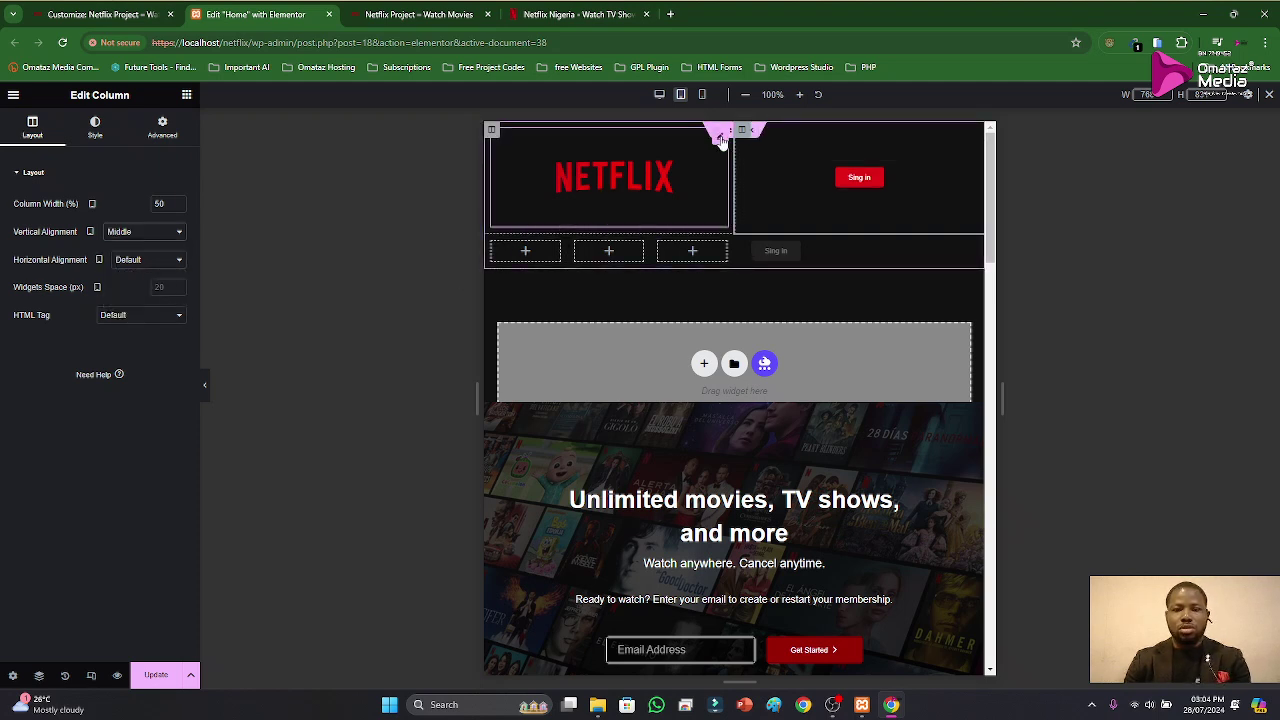
left_click(713, 146)
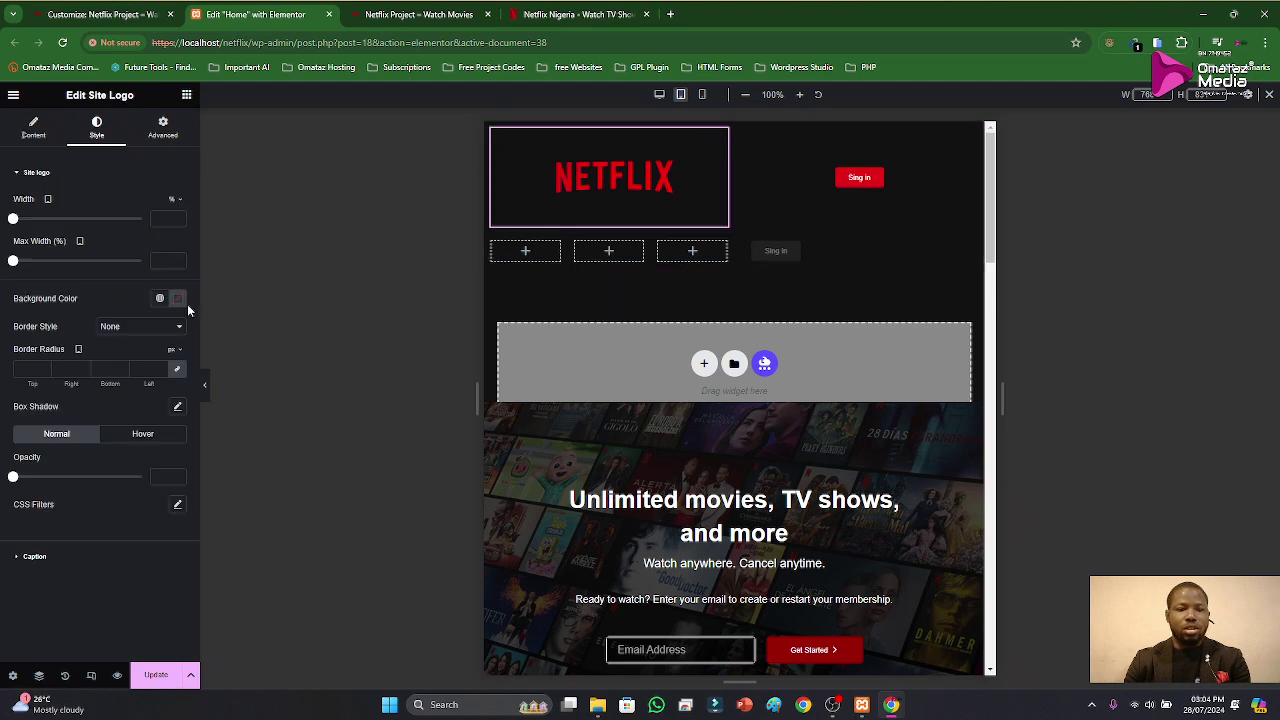
left_click_drag(13, 220, 54, 229)
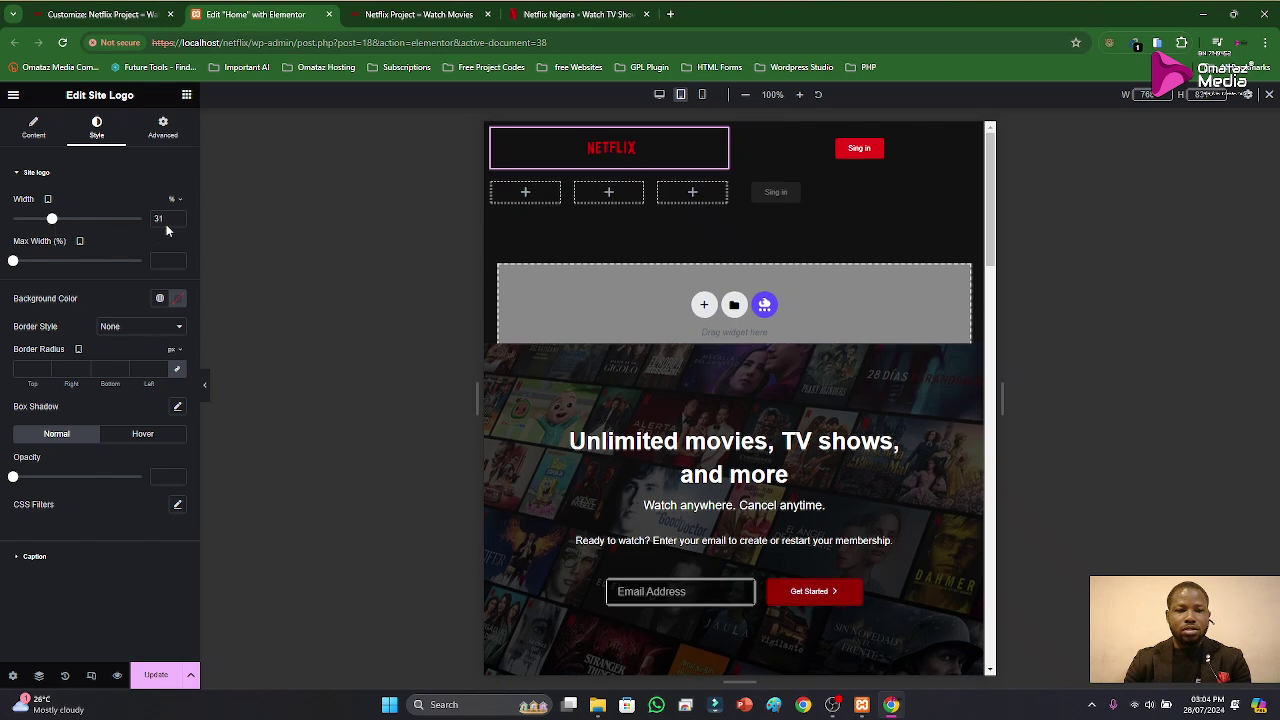
scroll(163, 218, "up", 4)
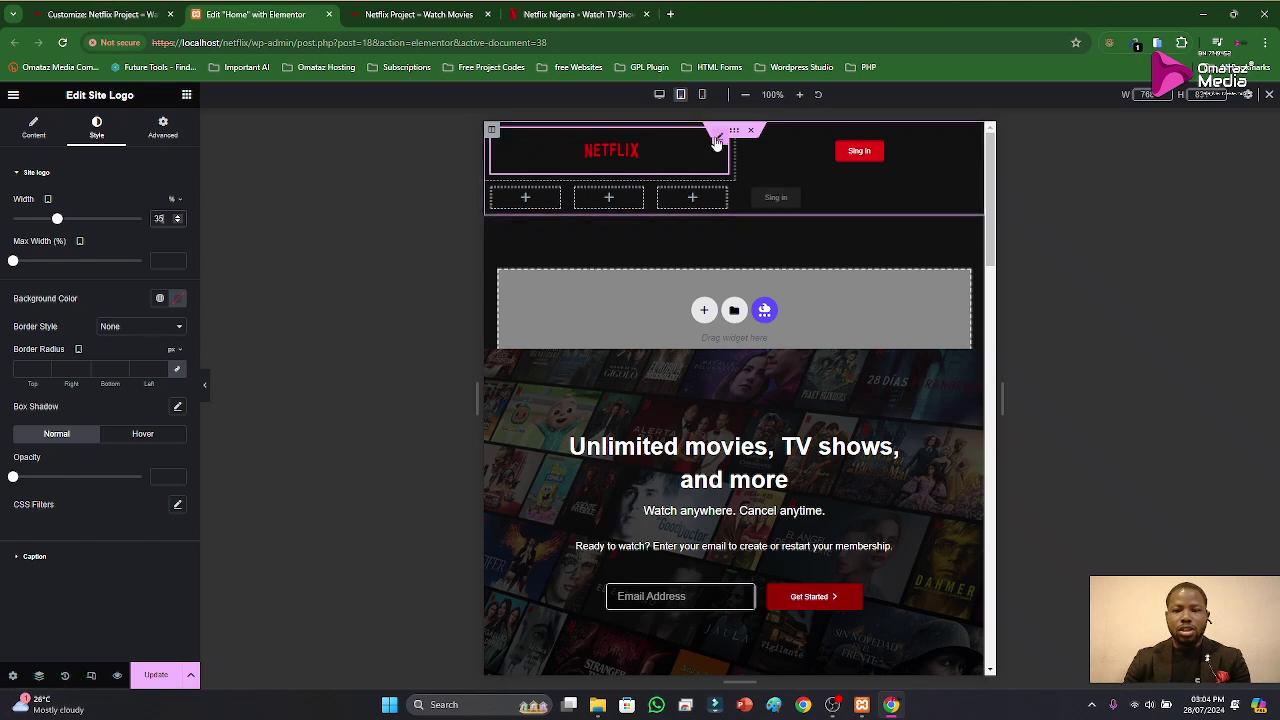
Step: Unlink the site logo's margin values and set its right margin to 150 px for tablet portrait
left_click(163, 127)
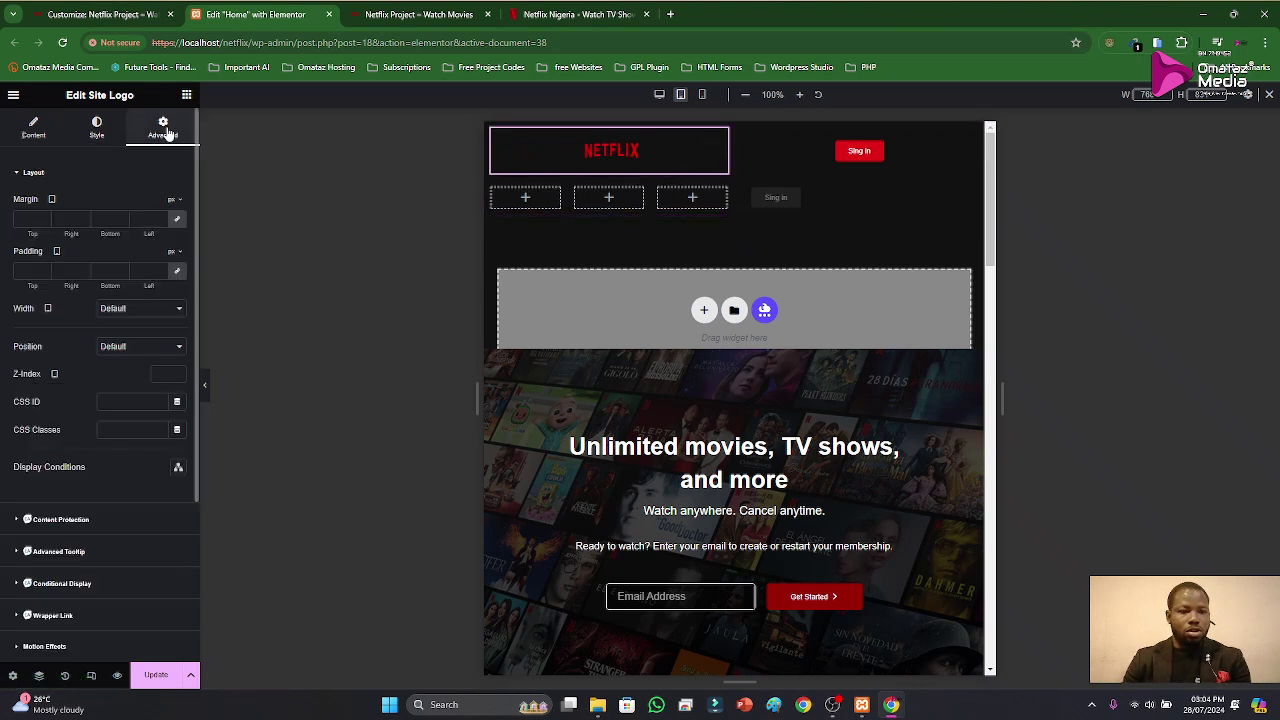
left_click(177, 219)
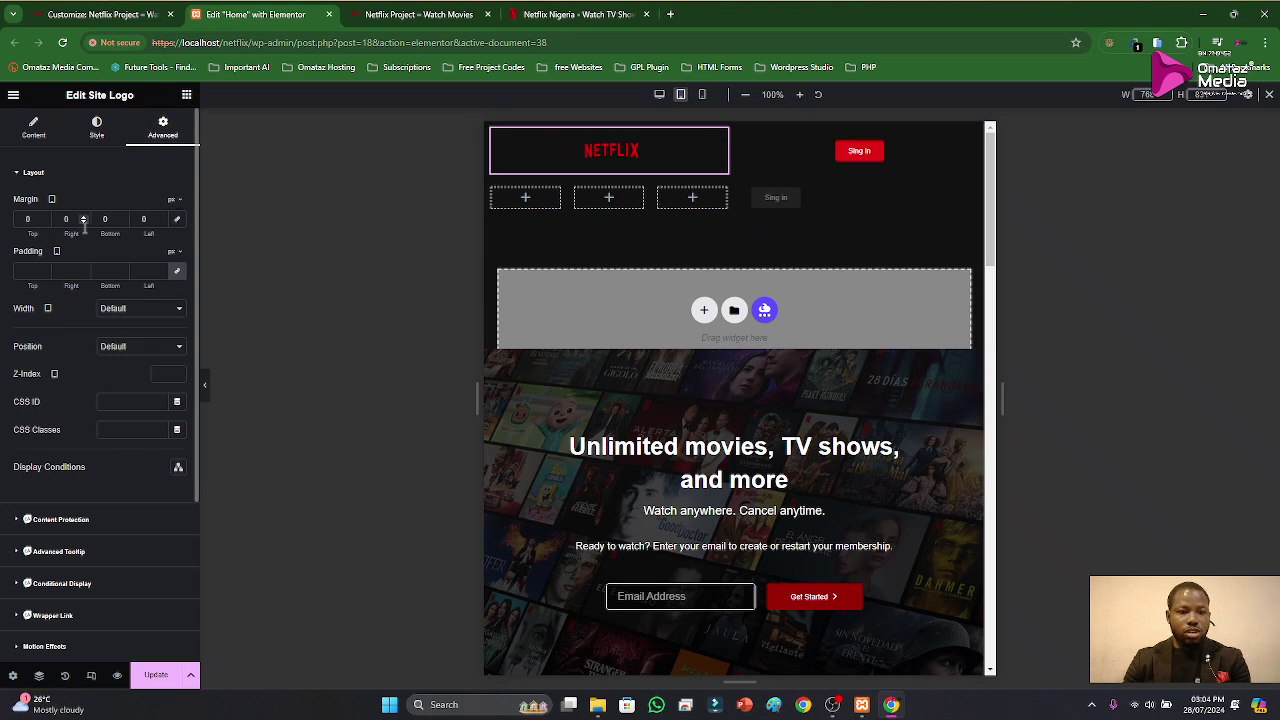
type("30")
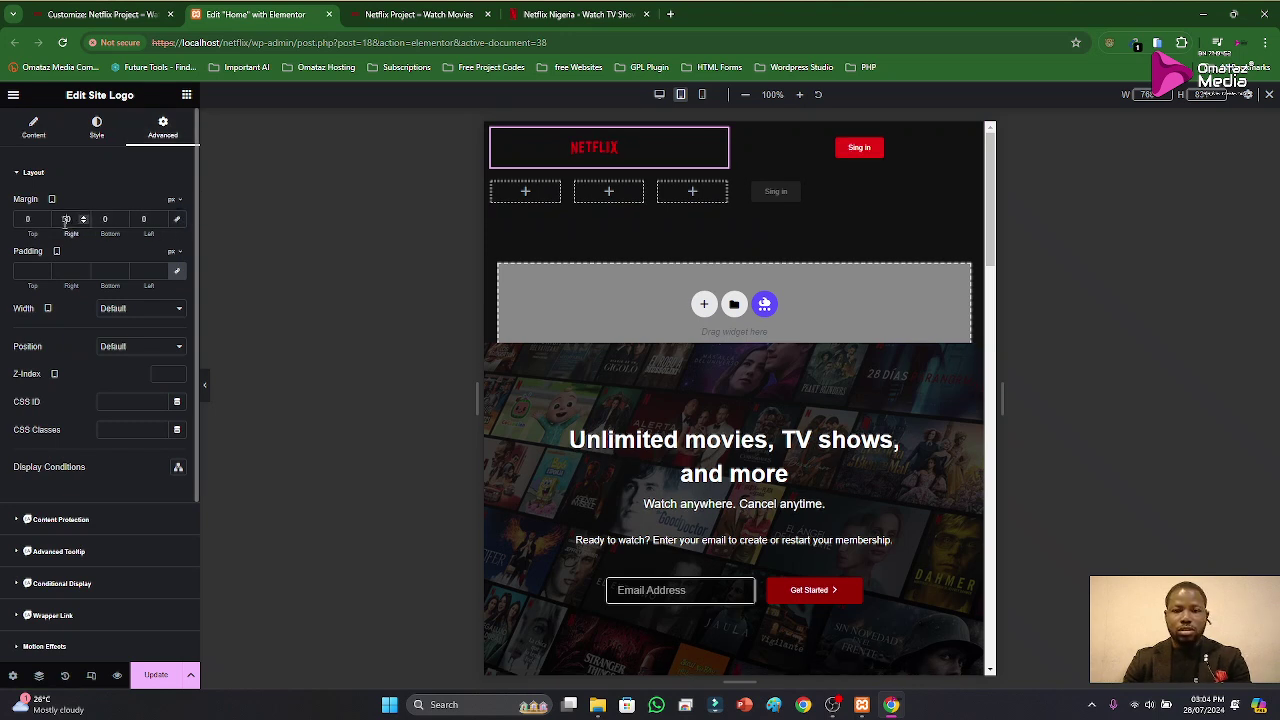
key("BackSpace")
key("BackSpace")
type("80")
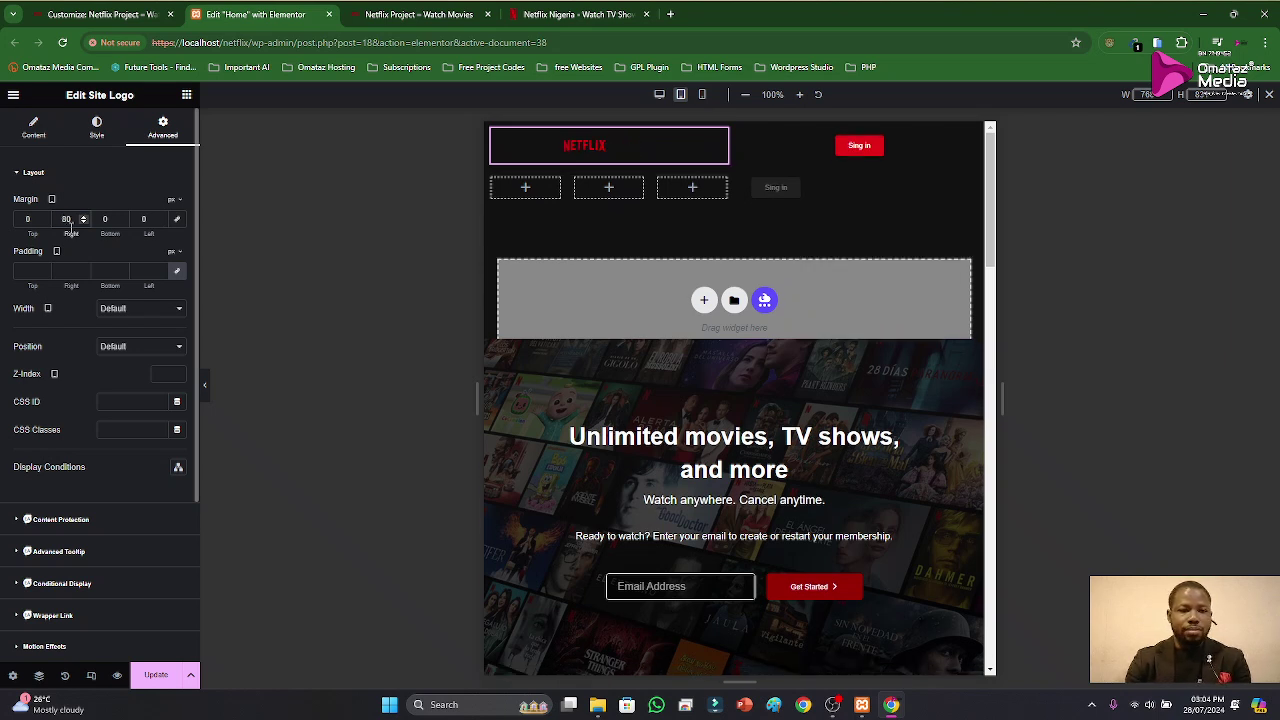
key("BackSpace")
key("BackSpace")
type("0")
type("8")
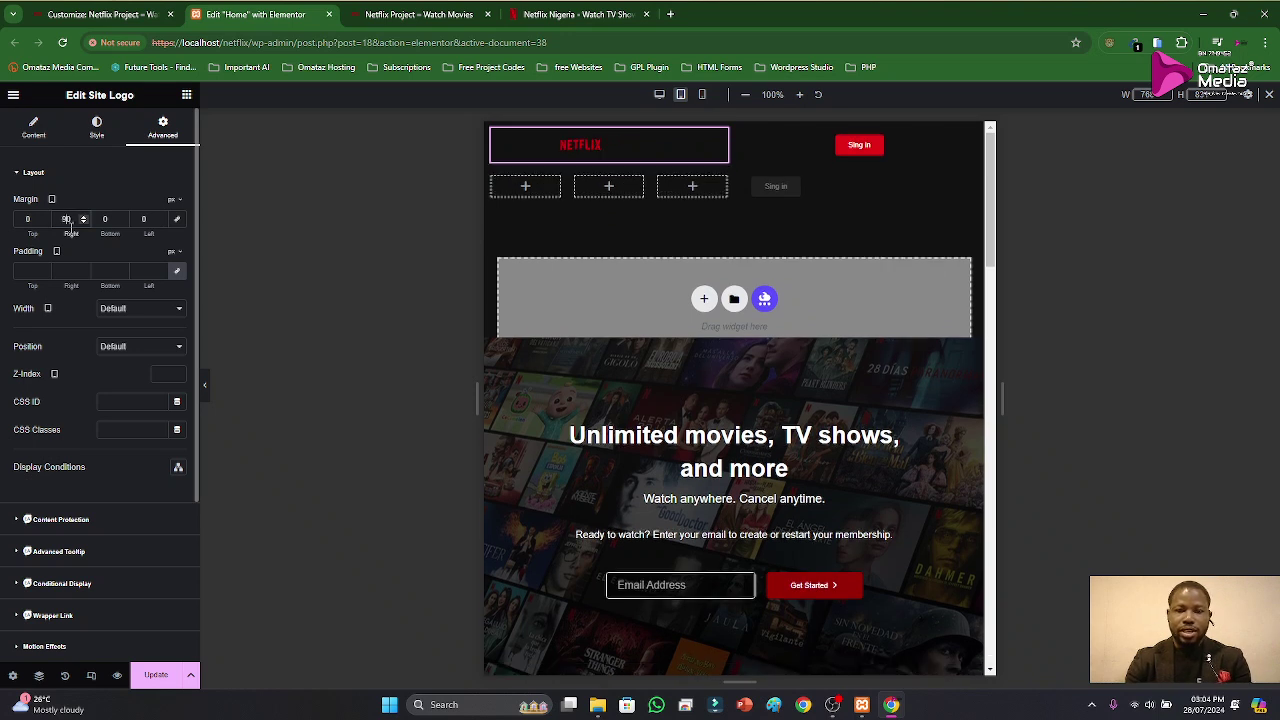
key("BackSpace")
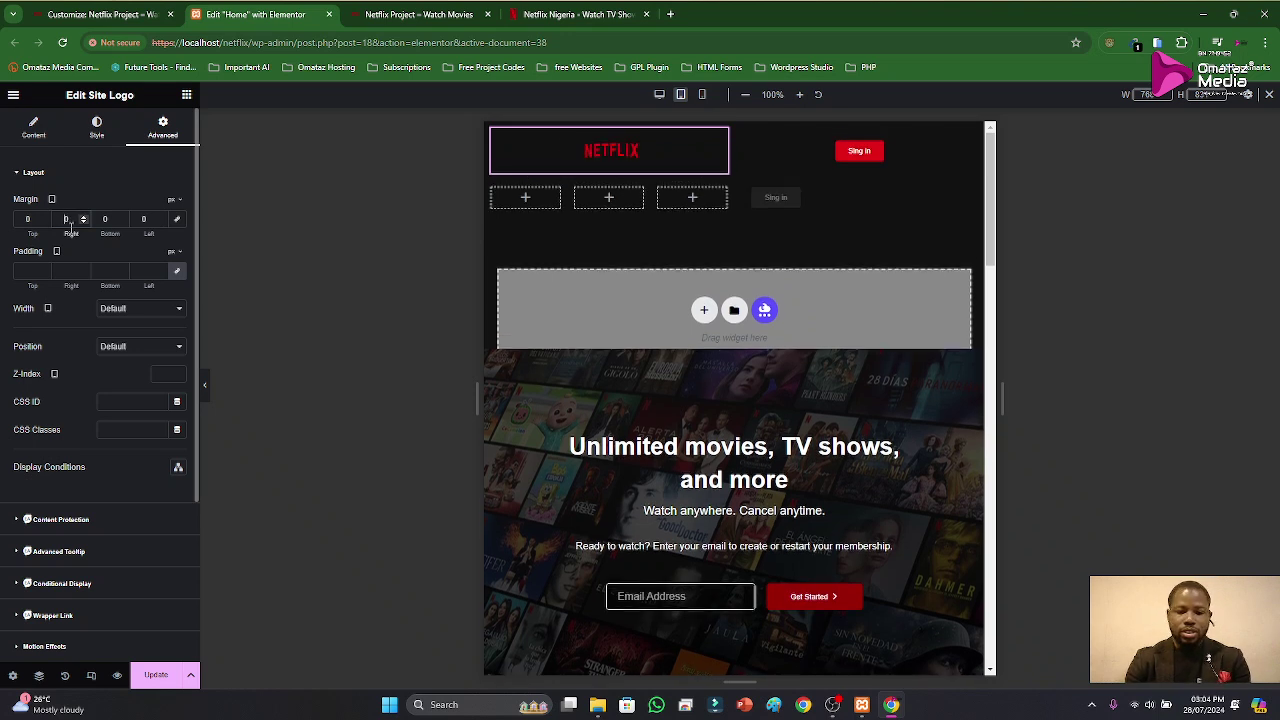
type("100")
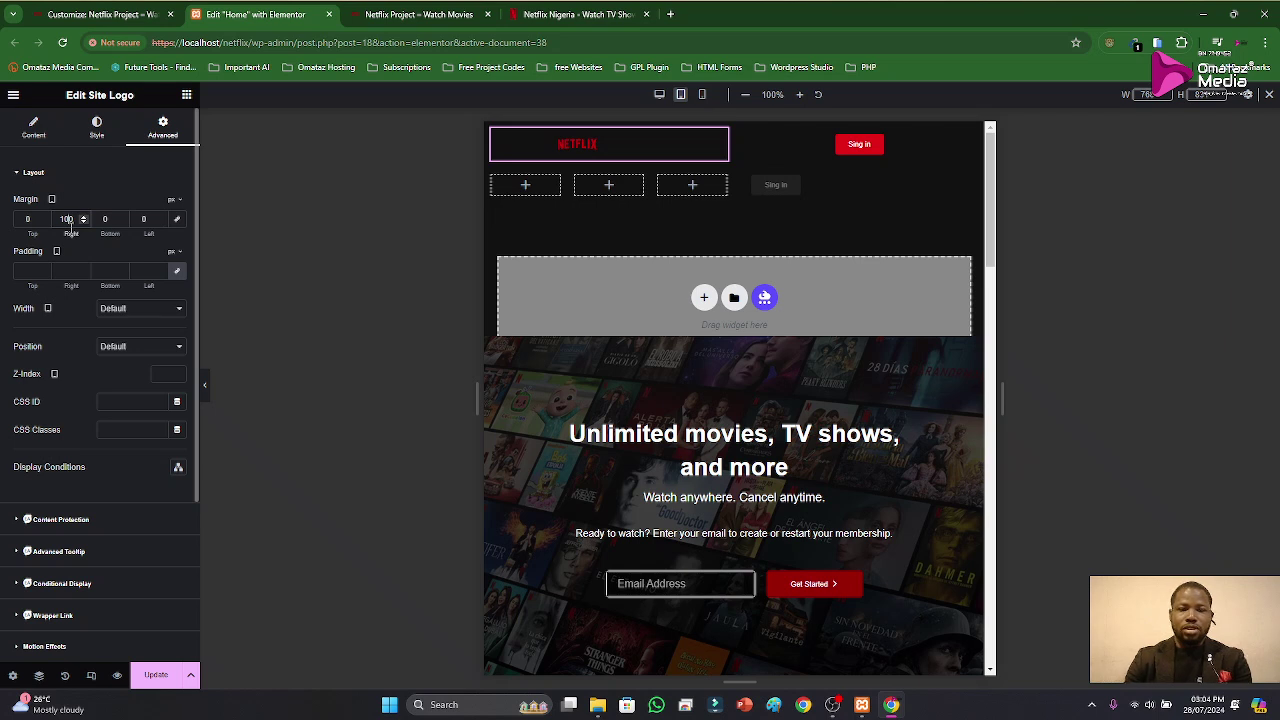
key("BackSpace")
type("2")
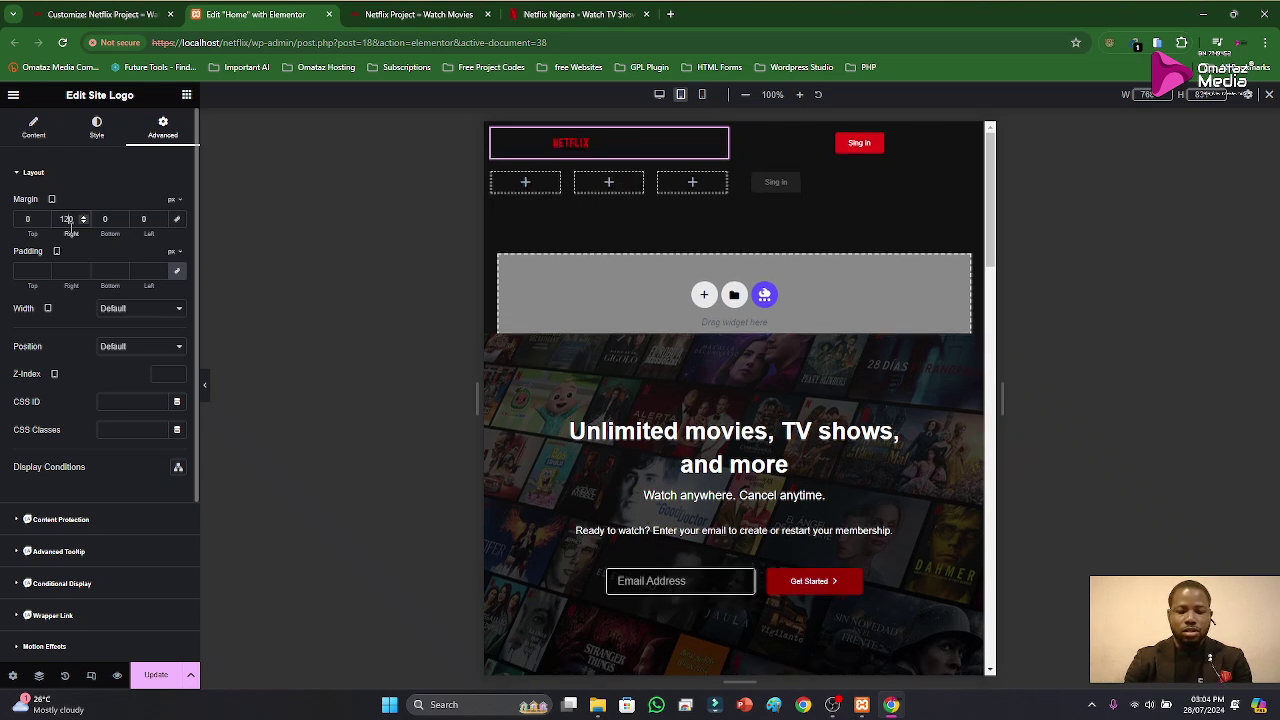
scroll(70, 221, "up", 3)
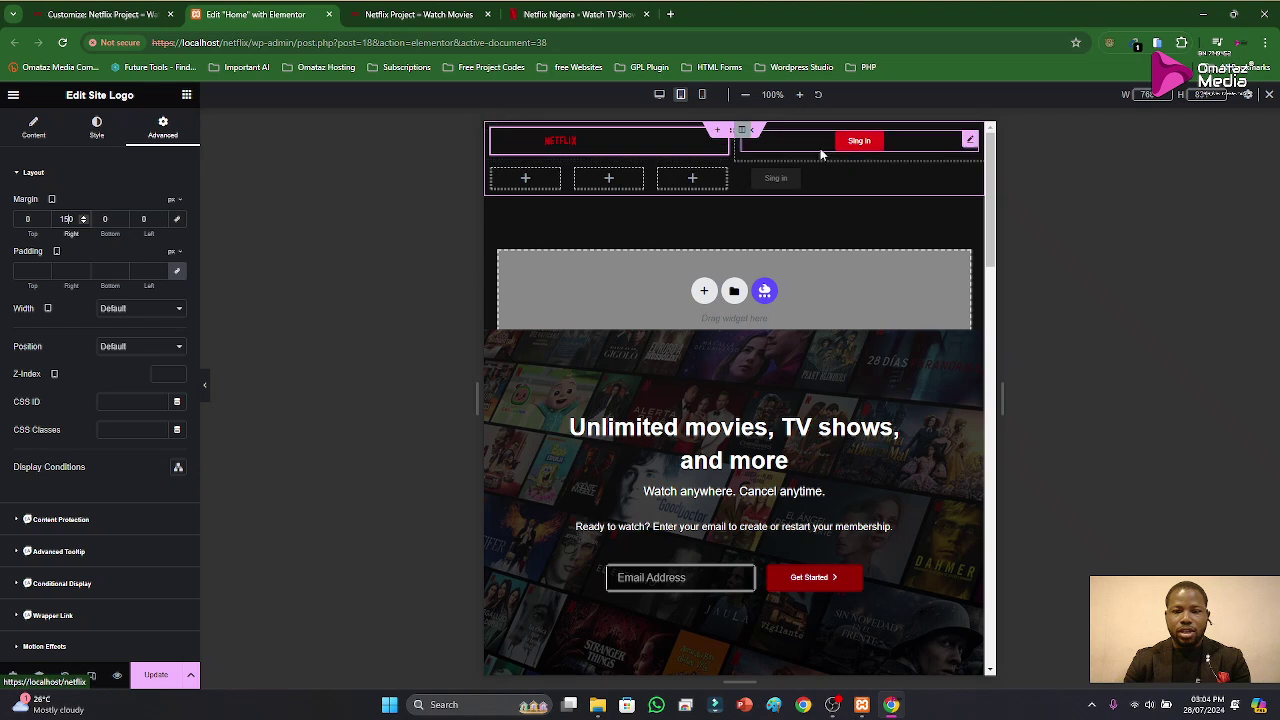
Step: Unlink the margin values of the second column's Sing in button and set its left margin to 150 px for tablet portrait
left_click(968, 141)
left_click(163, 127)
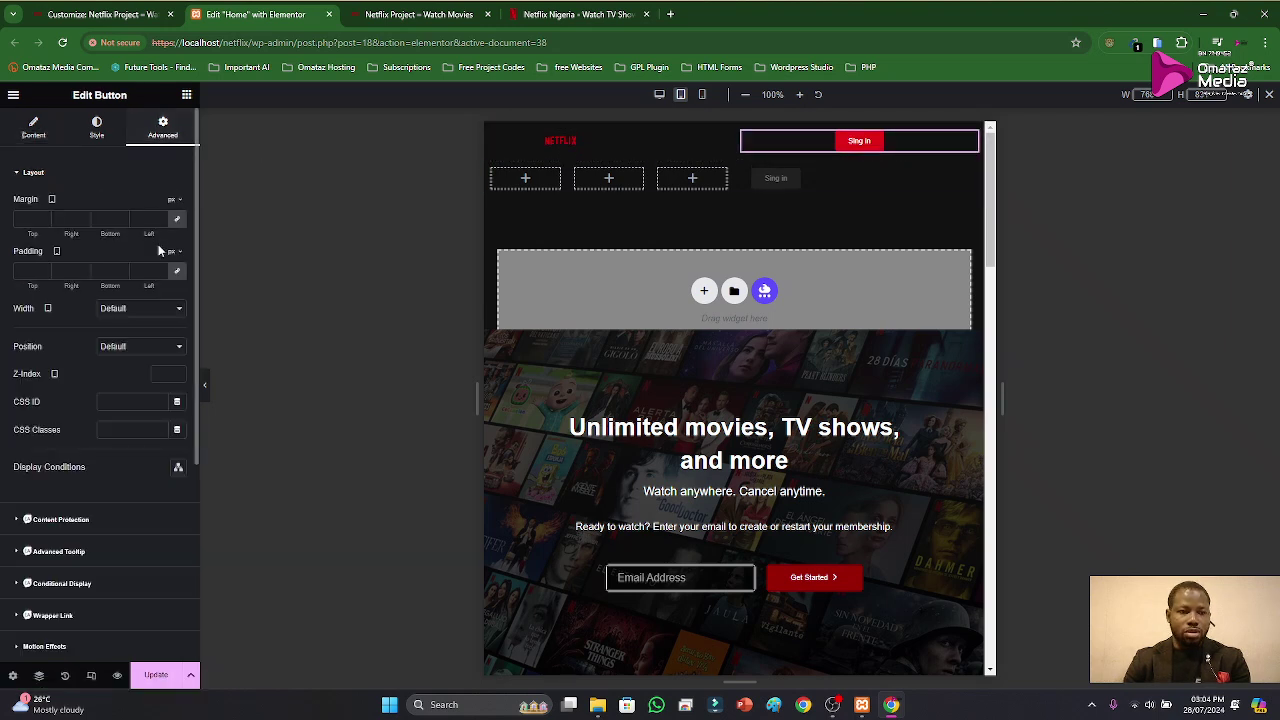
left_click(177, 219)
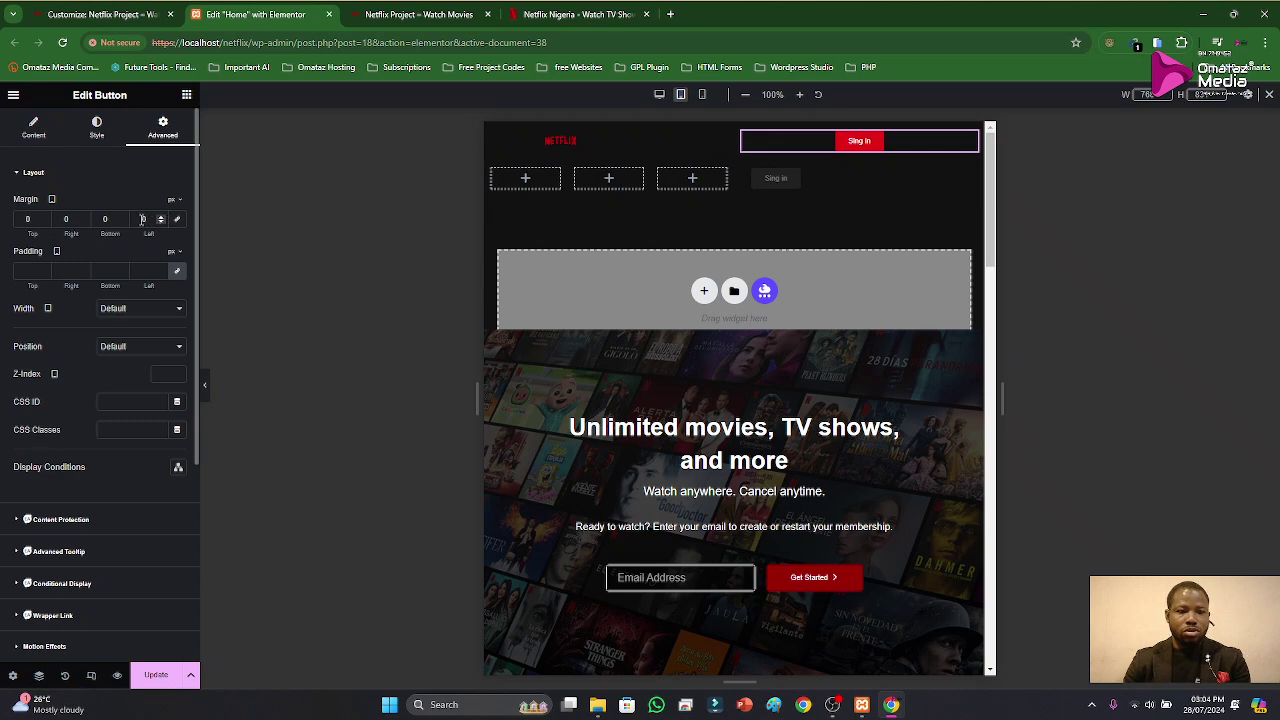
left_click(143, 219)
type("50")
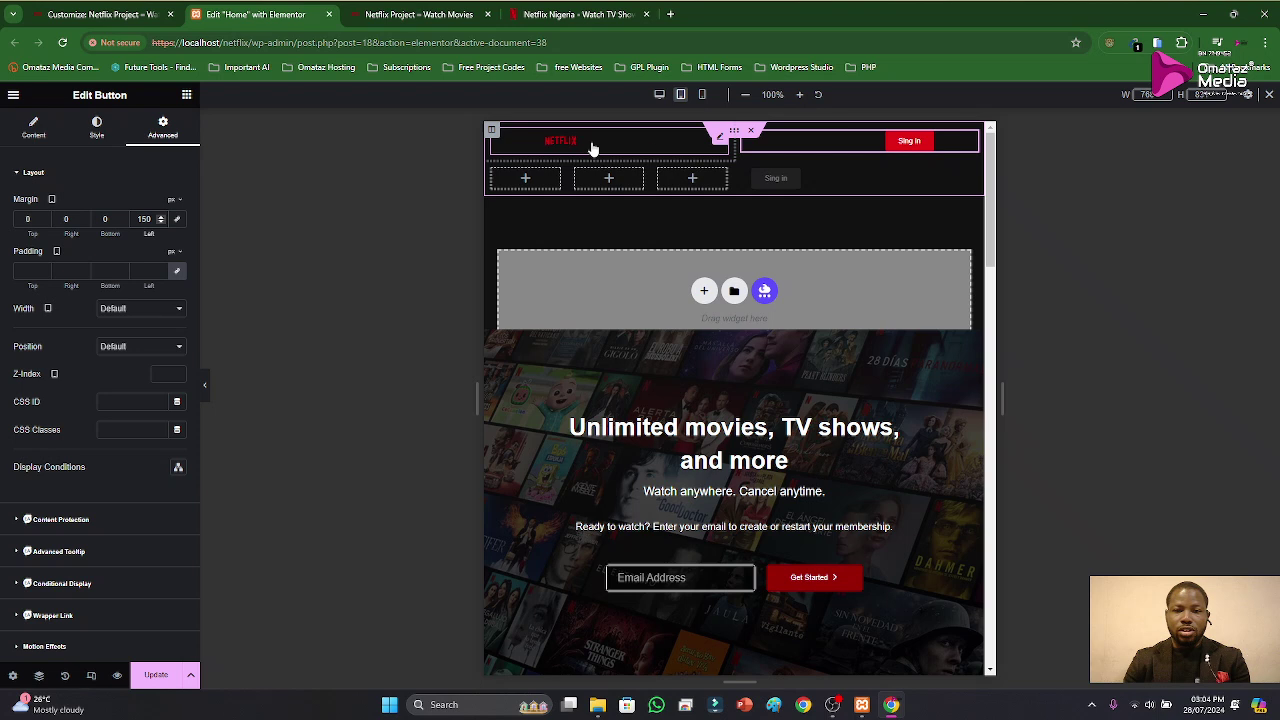
Step: Set the site logo's width to 50% and its right margin to 200 px for tablet portrait
left_click(718, 148)
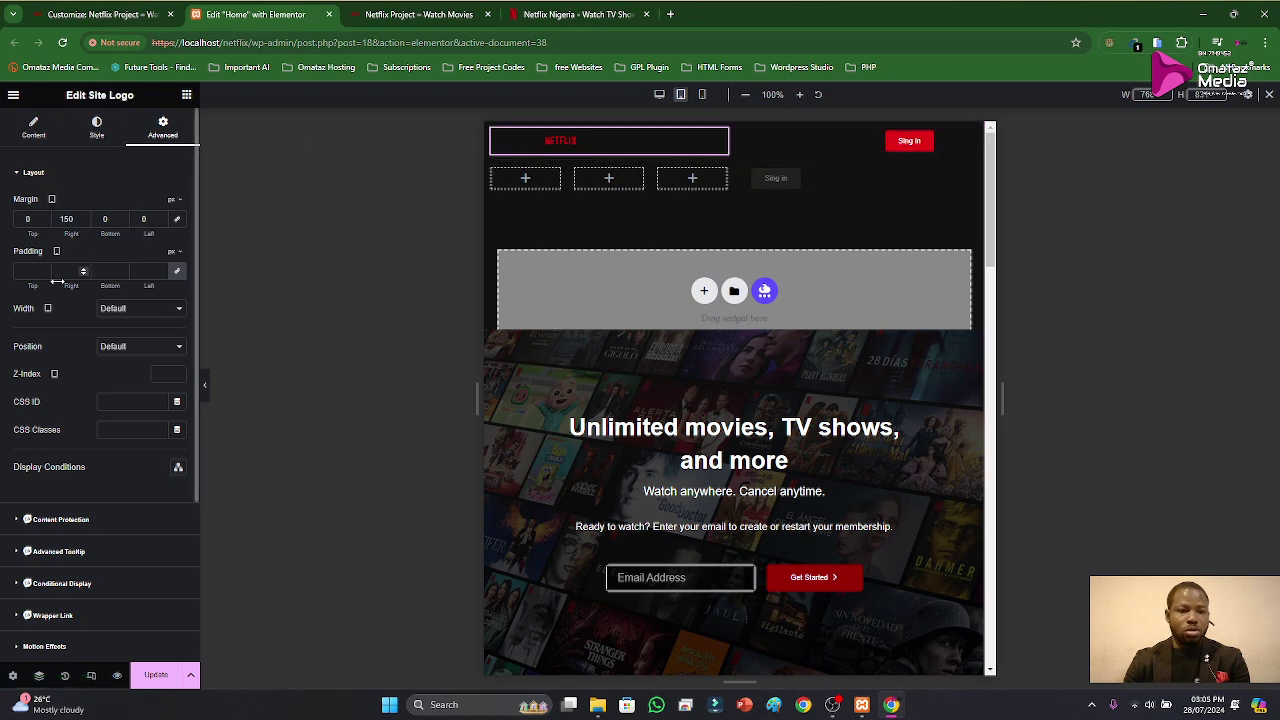
left_click(96, 128)
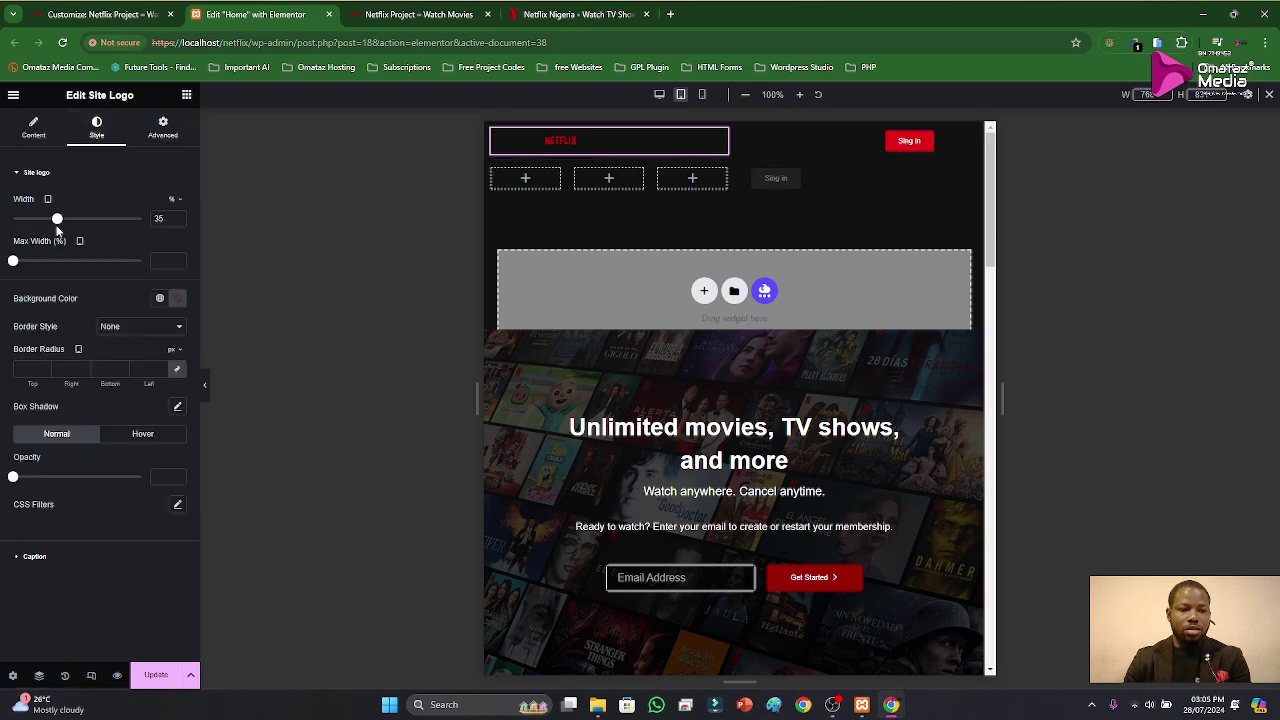
left_click_drag(58, 222, 79, 229)
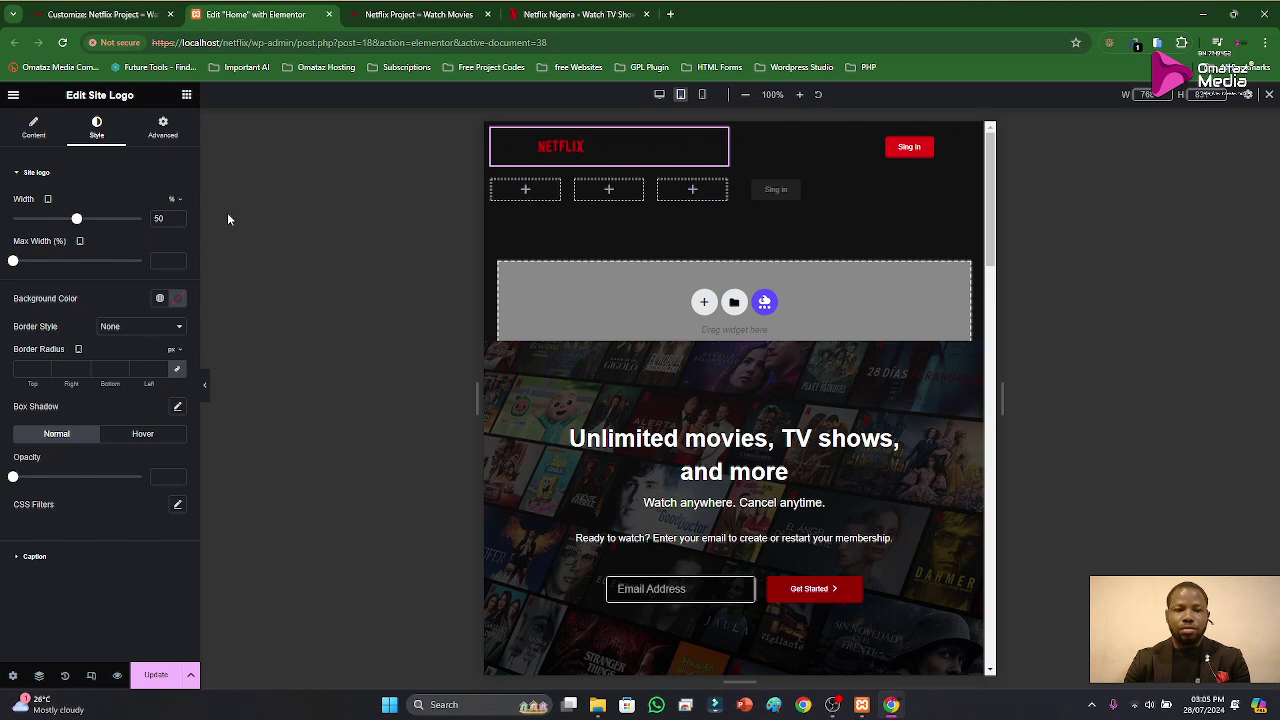
left_click(163, 128)
double_click(66, 218)
type("200")
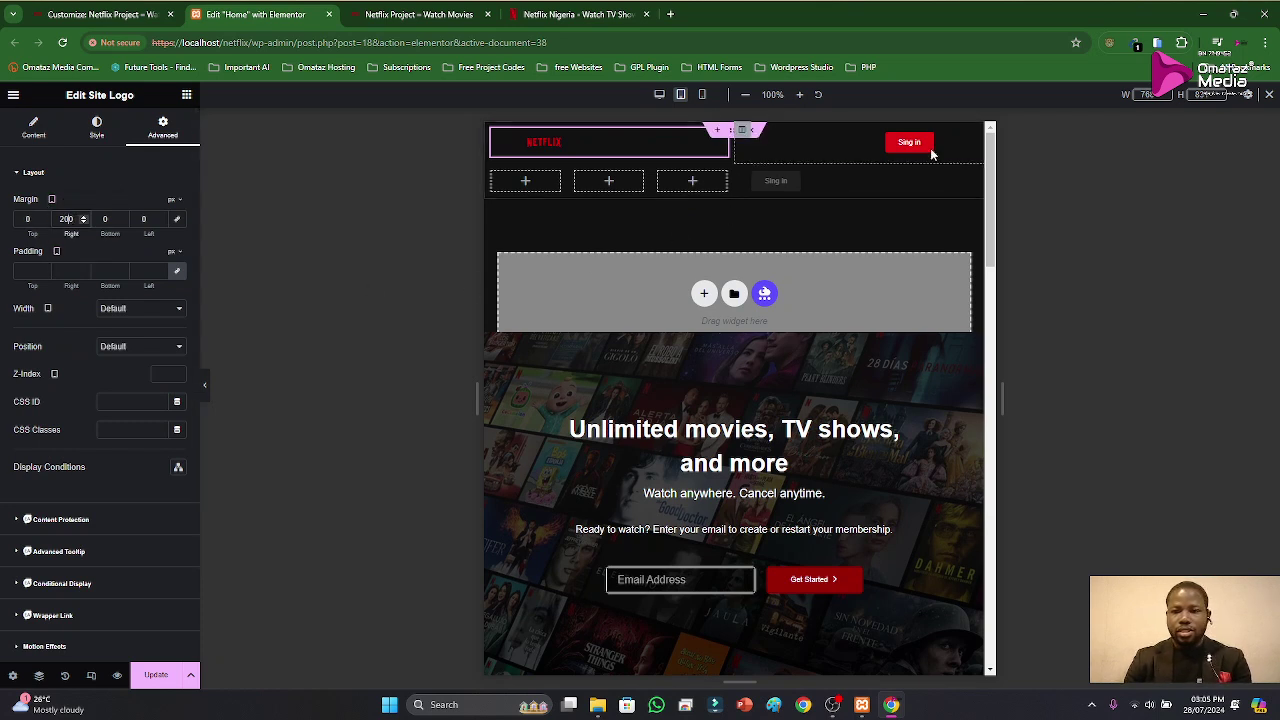
Step: Set the second column's Sing in button left margin to 200 px for tablet portrait and update the page
left_click(970, 142)
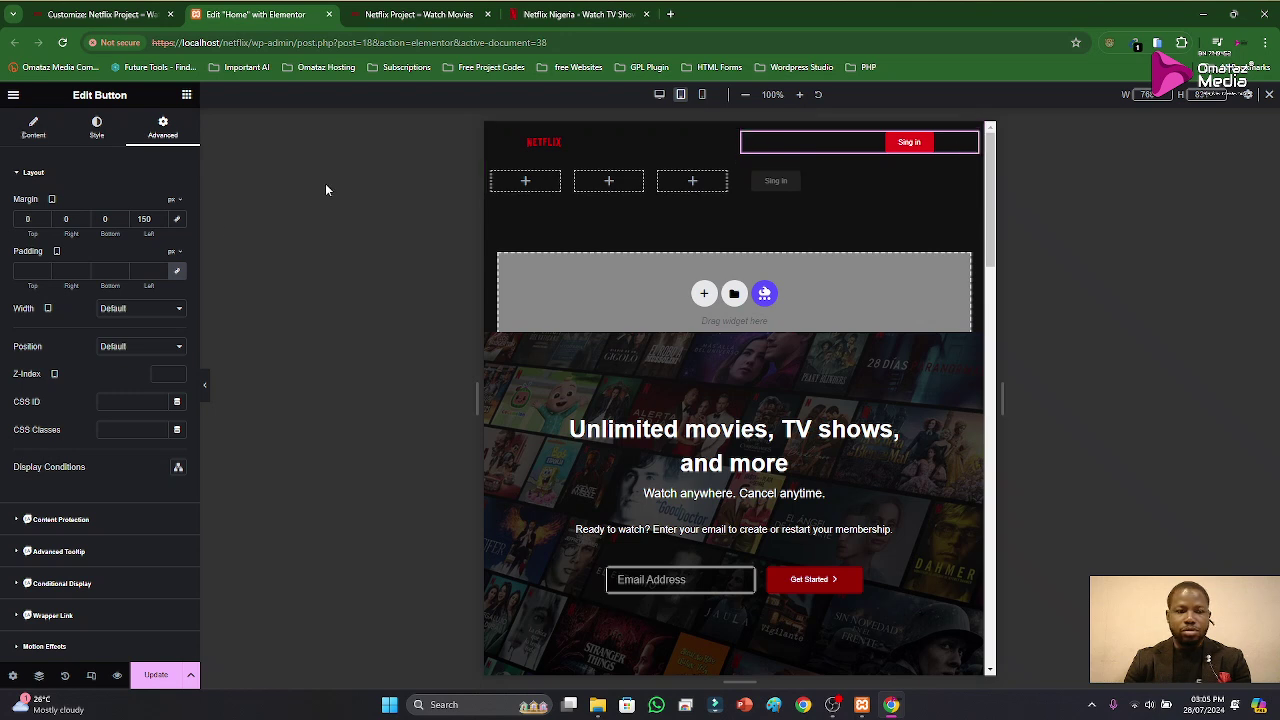
type("200")
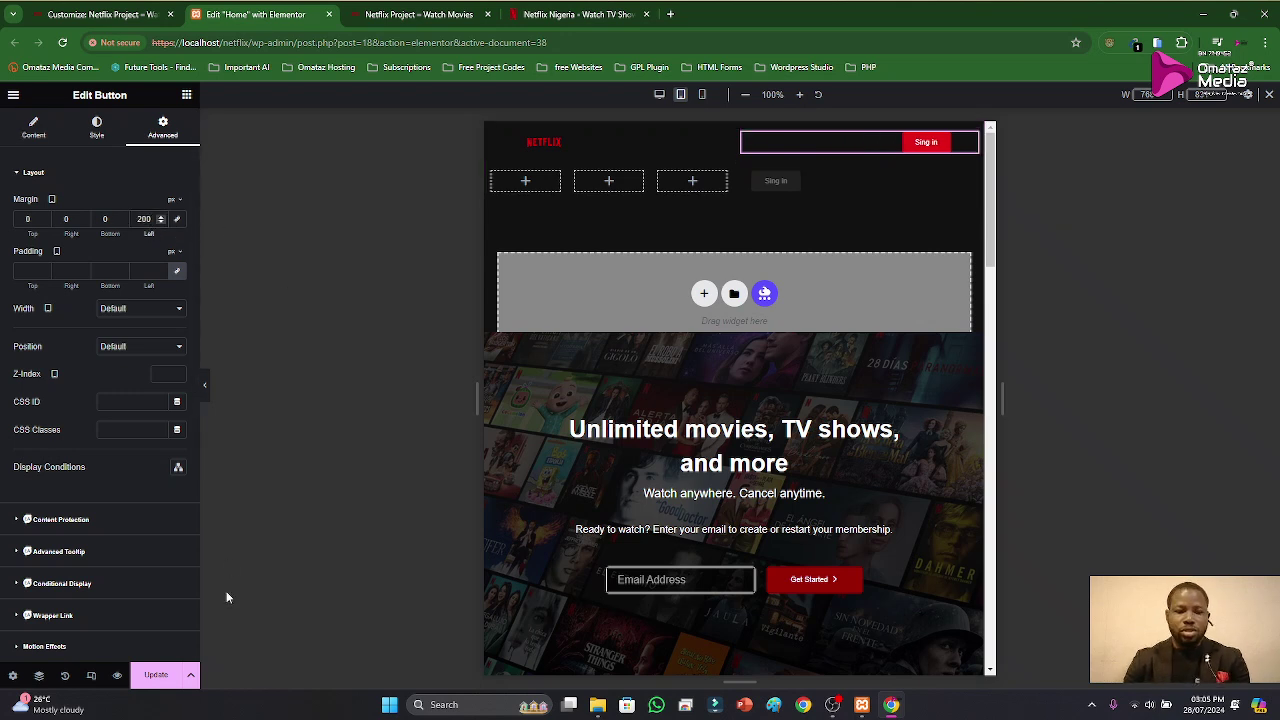
left_click(153, 677)
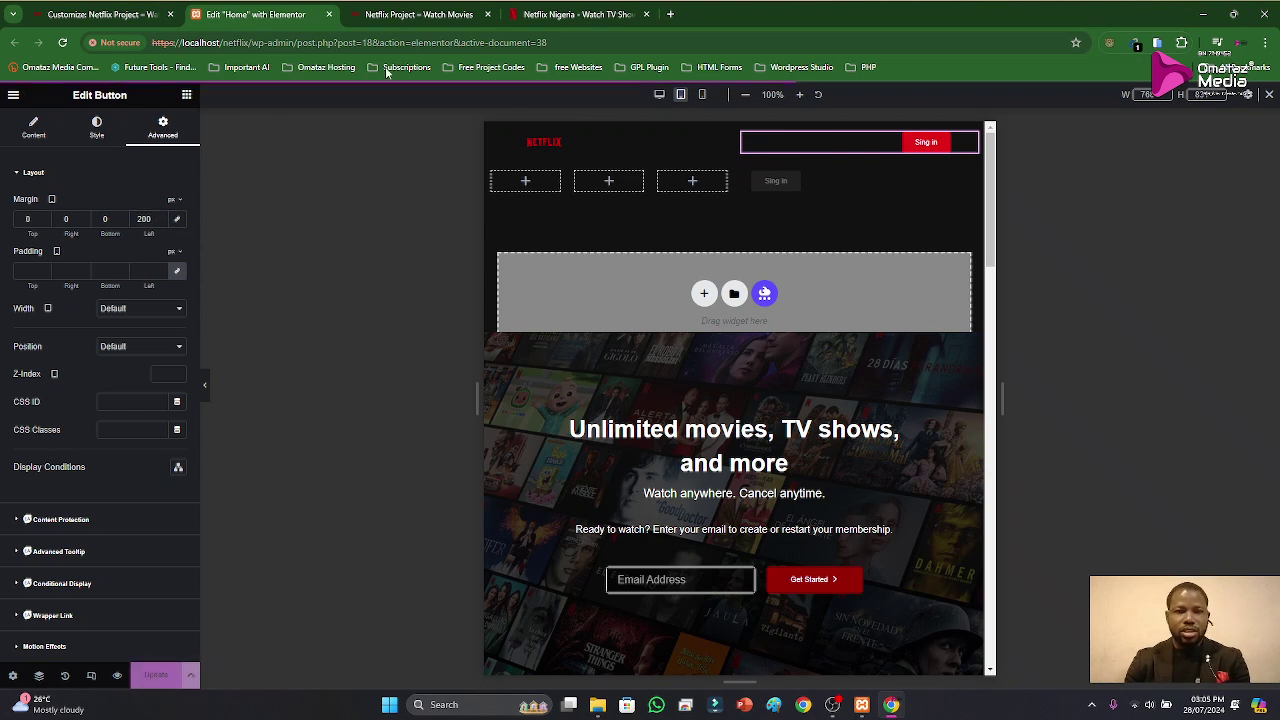
Step: Reload the live site, examine its header in the Asus Zenbook Fold and Surface Duo device previews, and return to the Elementor editor
left_click(411, 14)
left_click(63, 43)
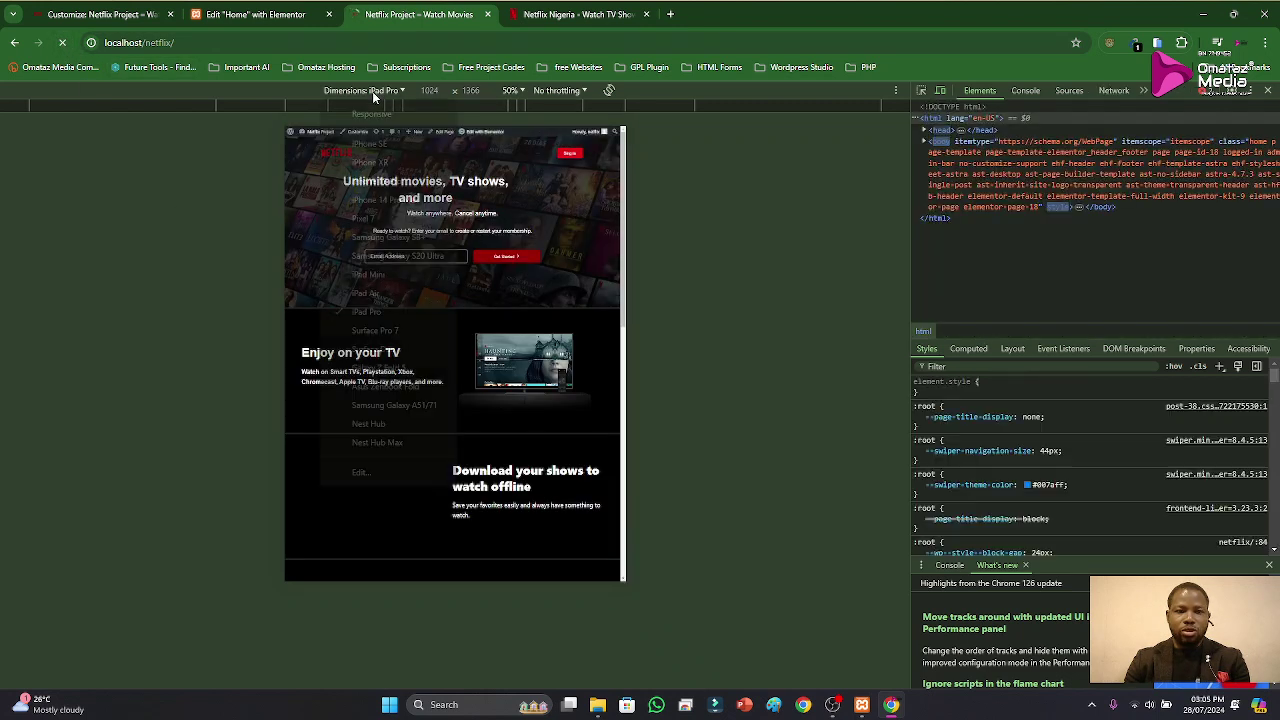
left_click(372, 91)
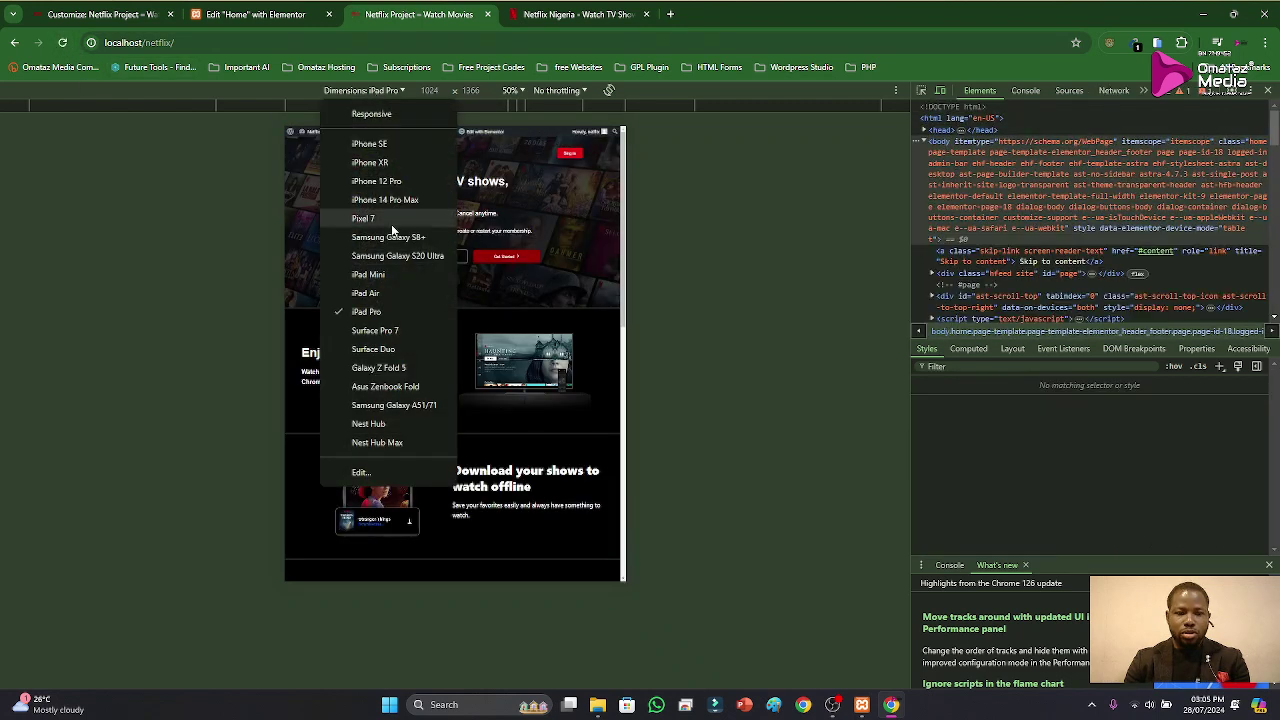
left_click(398, 387)
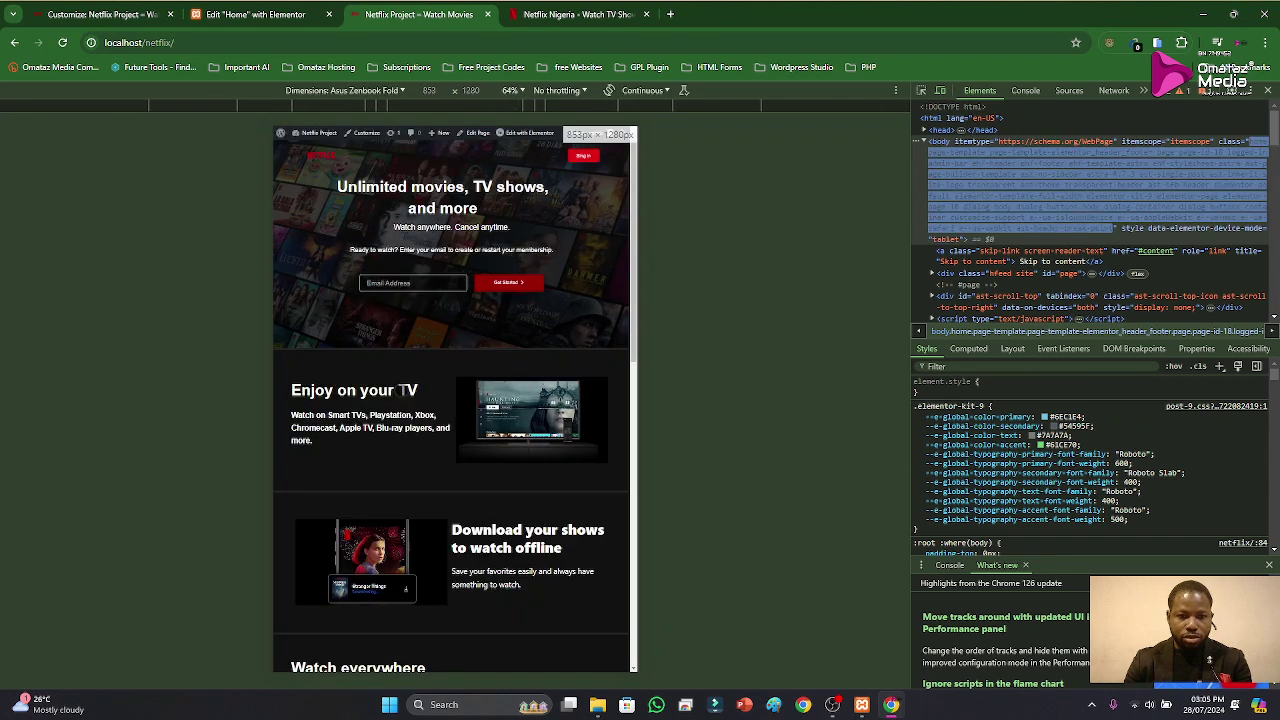
left_click(372, 90)
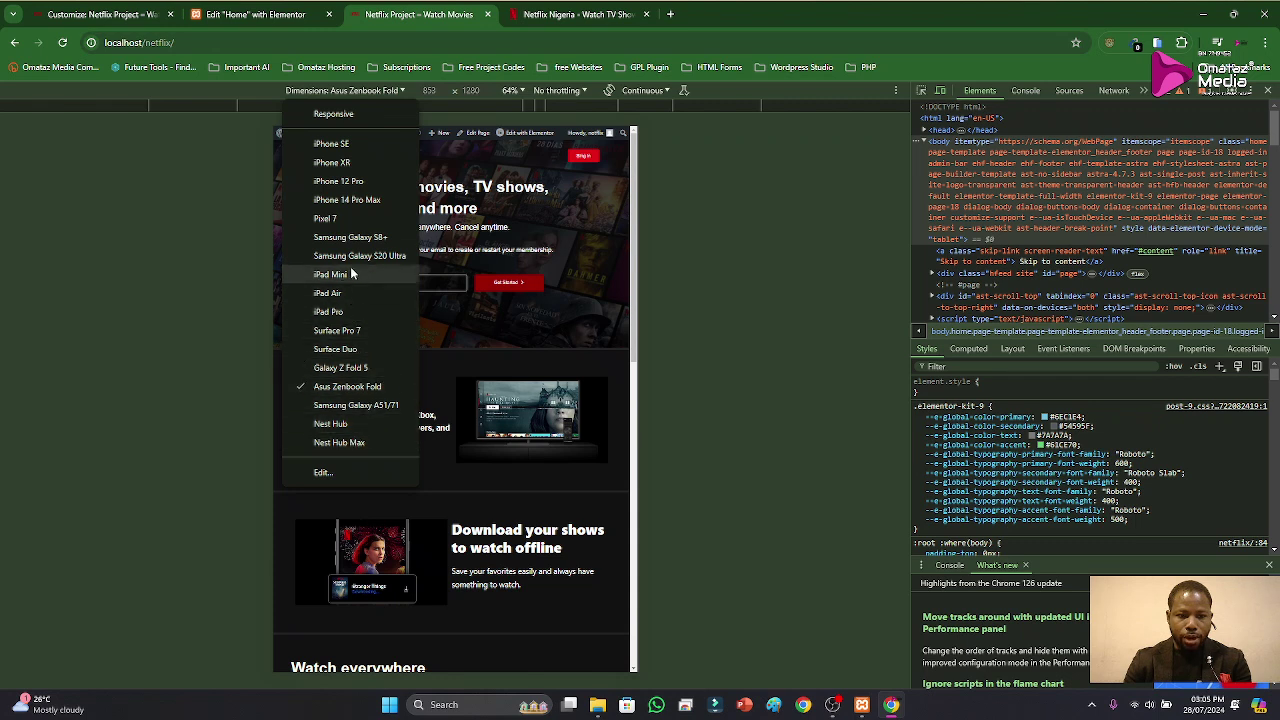
left_click(335, 349)
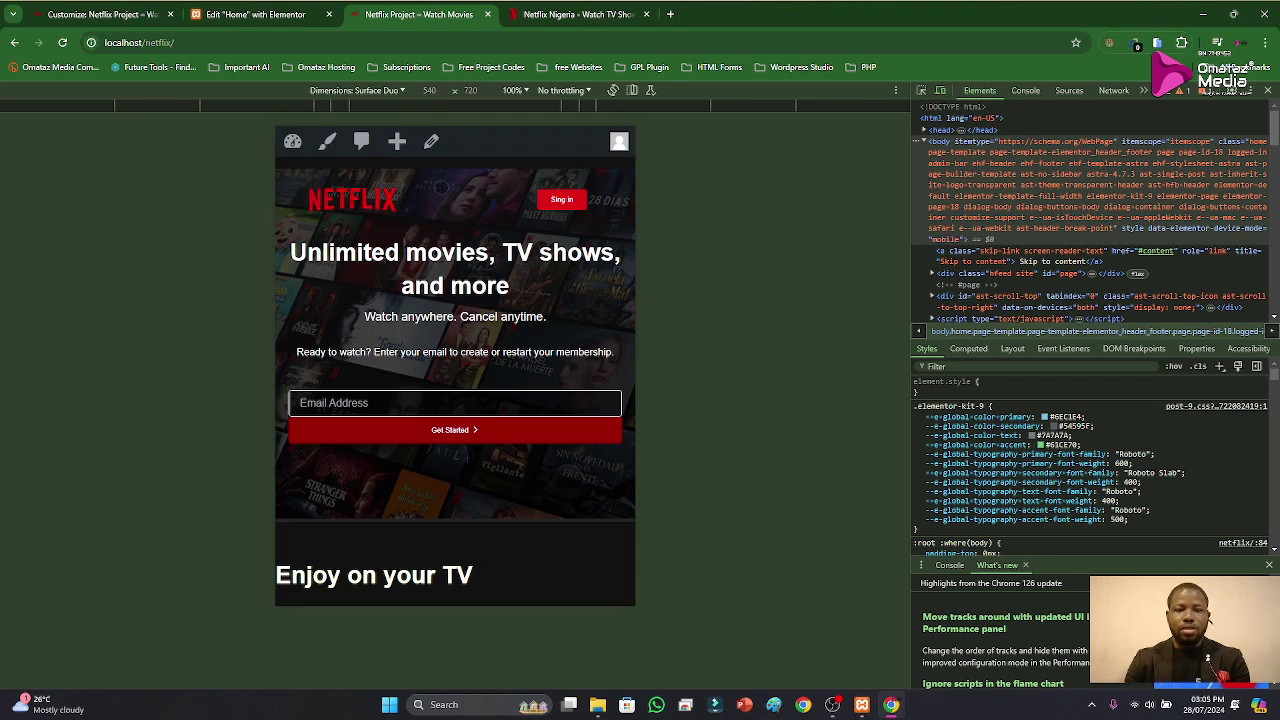
scroll(455, 365, "down", 4)
scroll(455, 365, "up", 4)
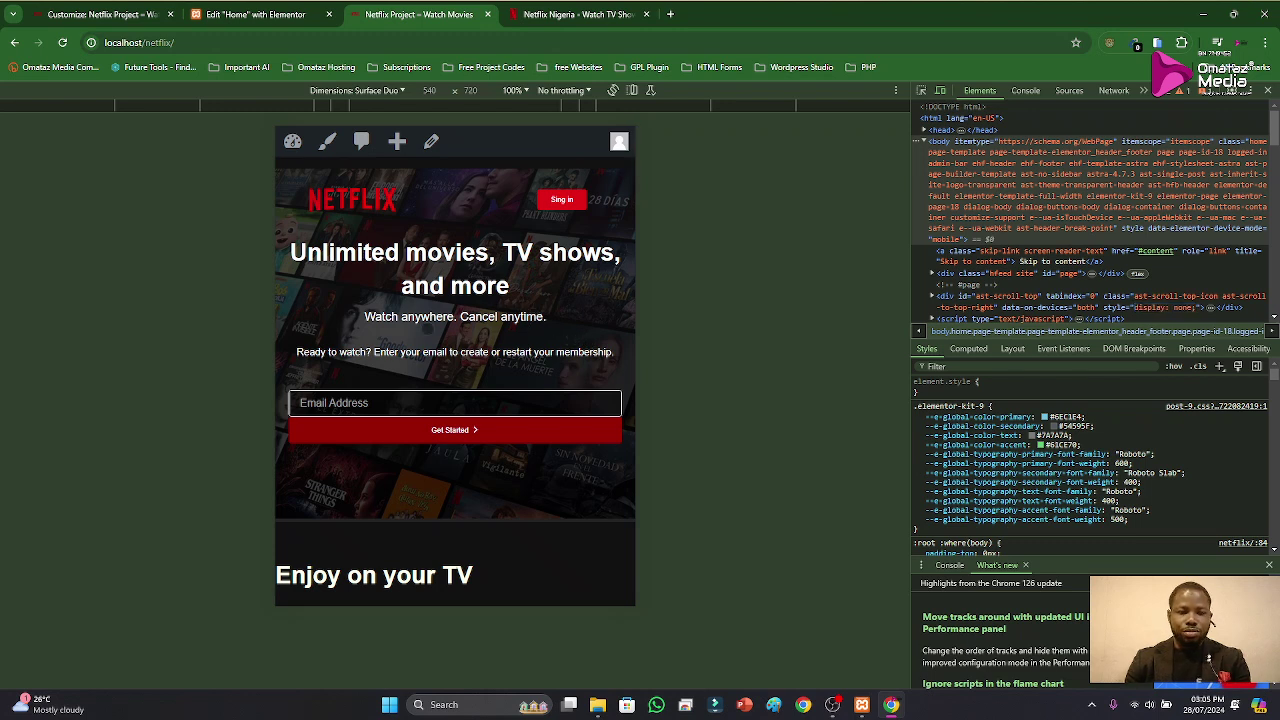
left_click(255, 16)
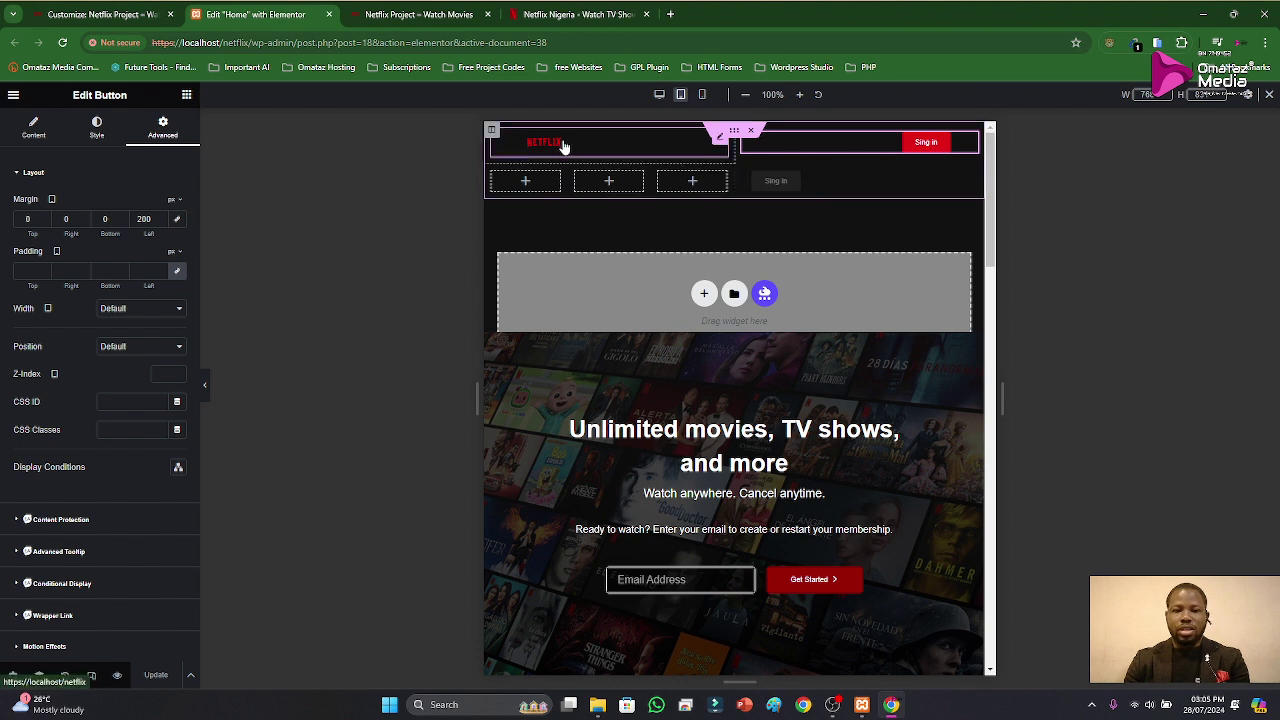
Step: Set the site logo's width to 70% for tablet portrait and update the page
left_click(720, 143)
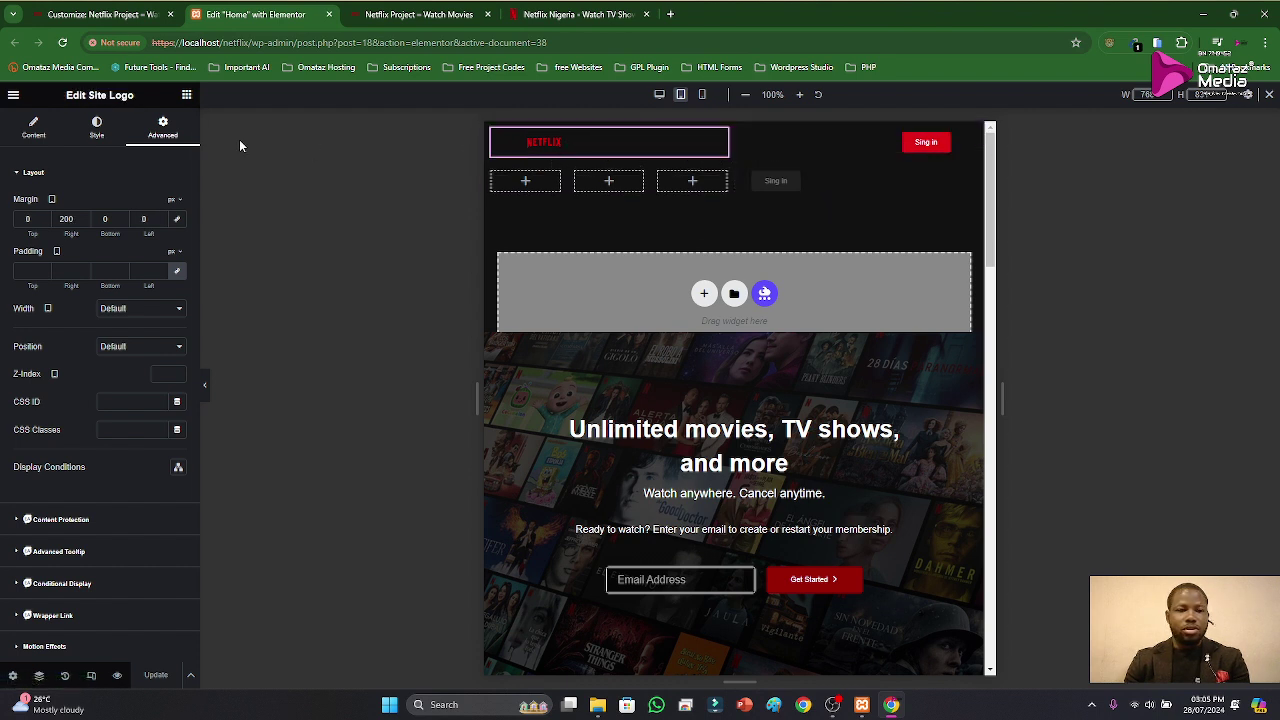
left_click(97, 127)
left_click_drag(78, 220, 106, 218)
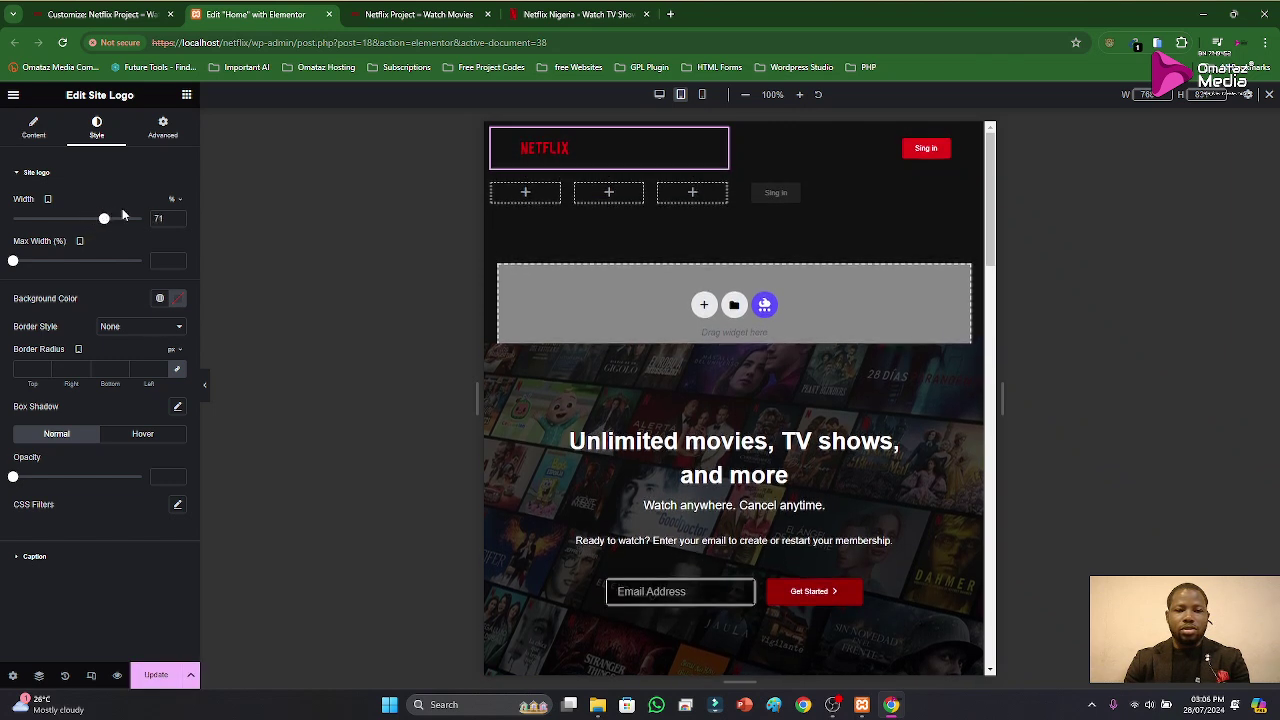
left_click(177, 223)
left_click(166, 680)
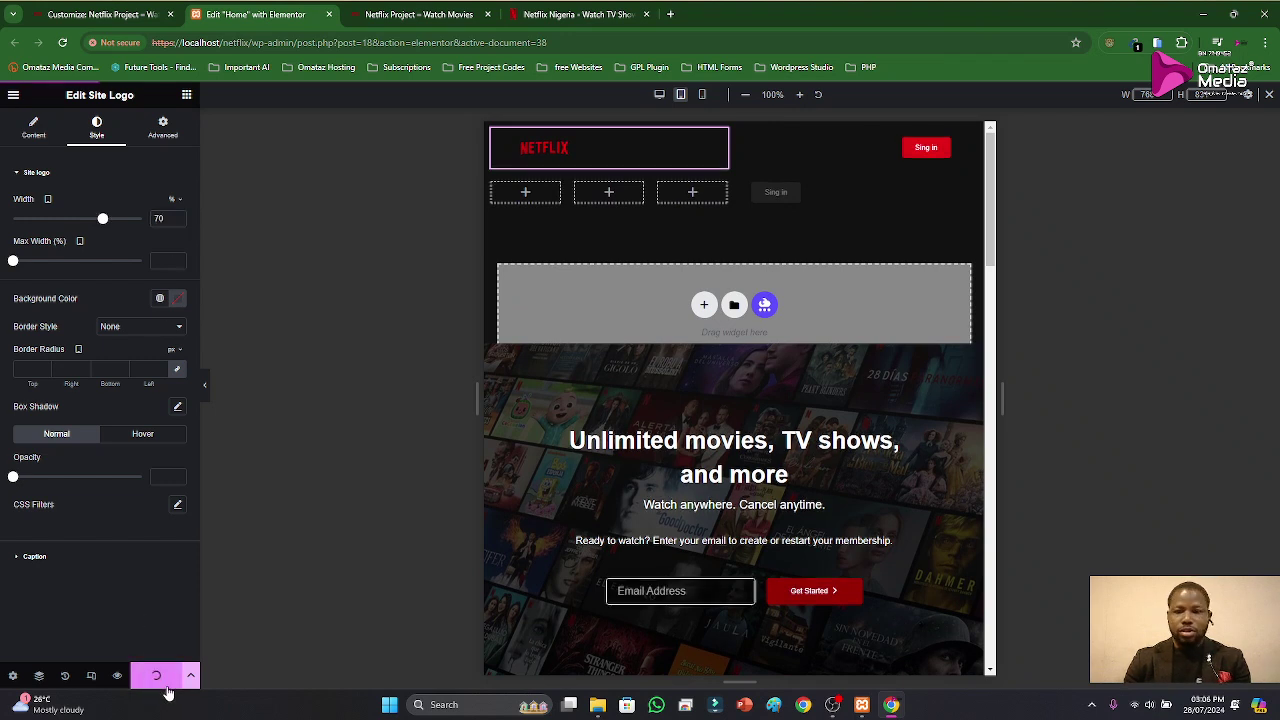
Step: Switch the responsive preview to mobile portrait and set the site logo's right margin to 90 px
left_click(703, 94)
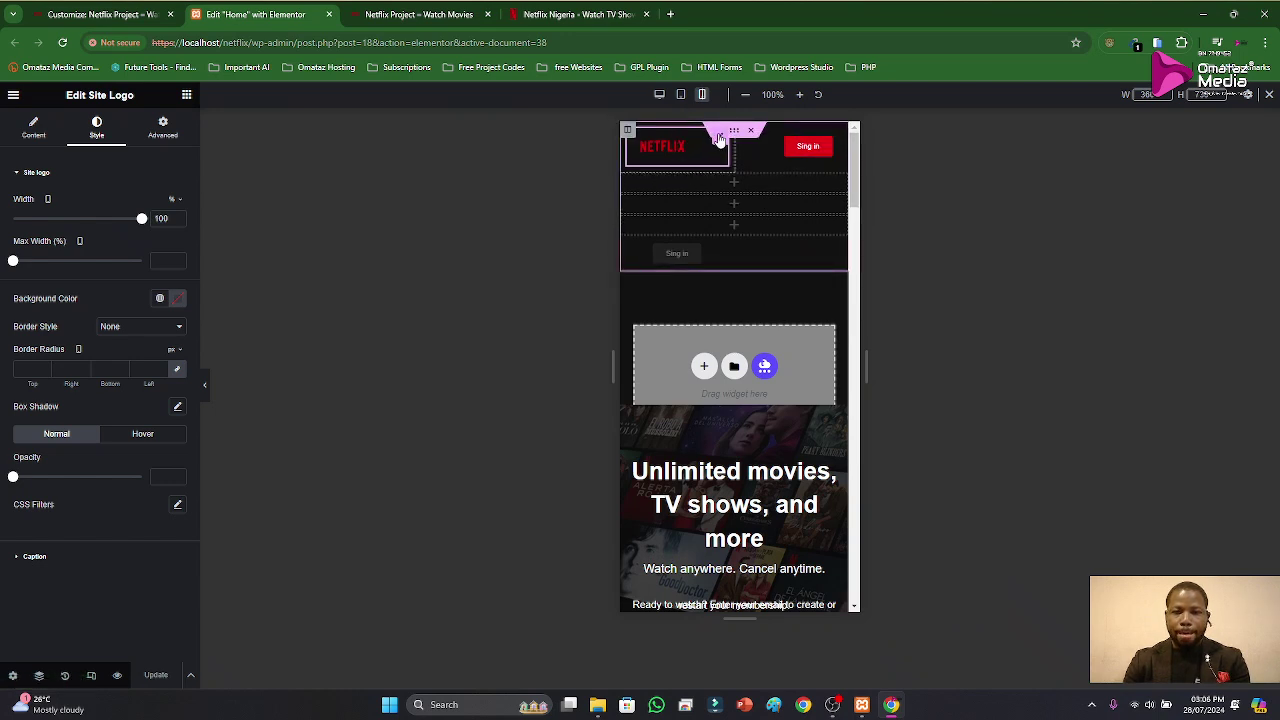
left_click(163, 127)
left_click_drag(72, 219, 55, 218)
type("50")
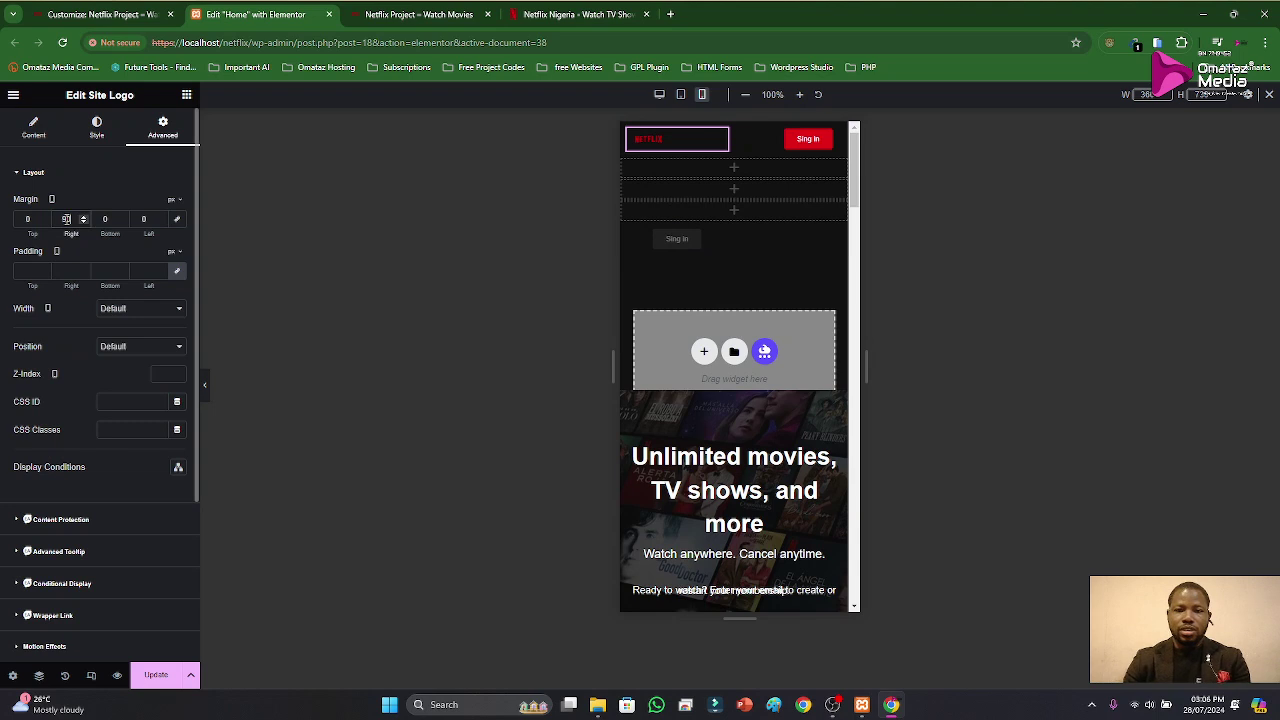
Step: Set the second column's Sing in button left margin to 70 px for mobile portrait, after trying 90 and 80 px
left_click(818, 146)
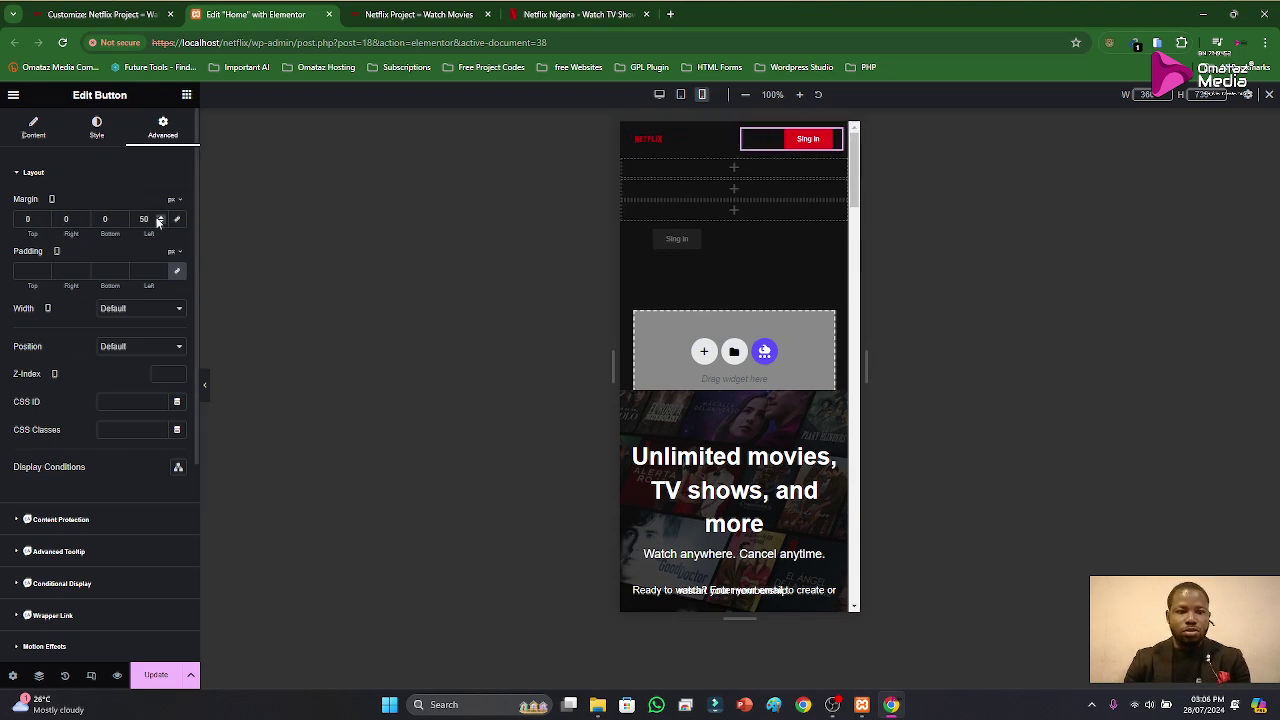
left_click_drag(152, 219, 127, 224)
type("90")
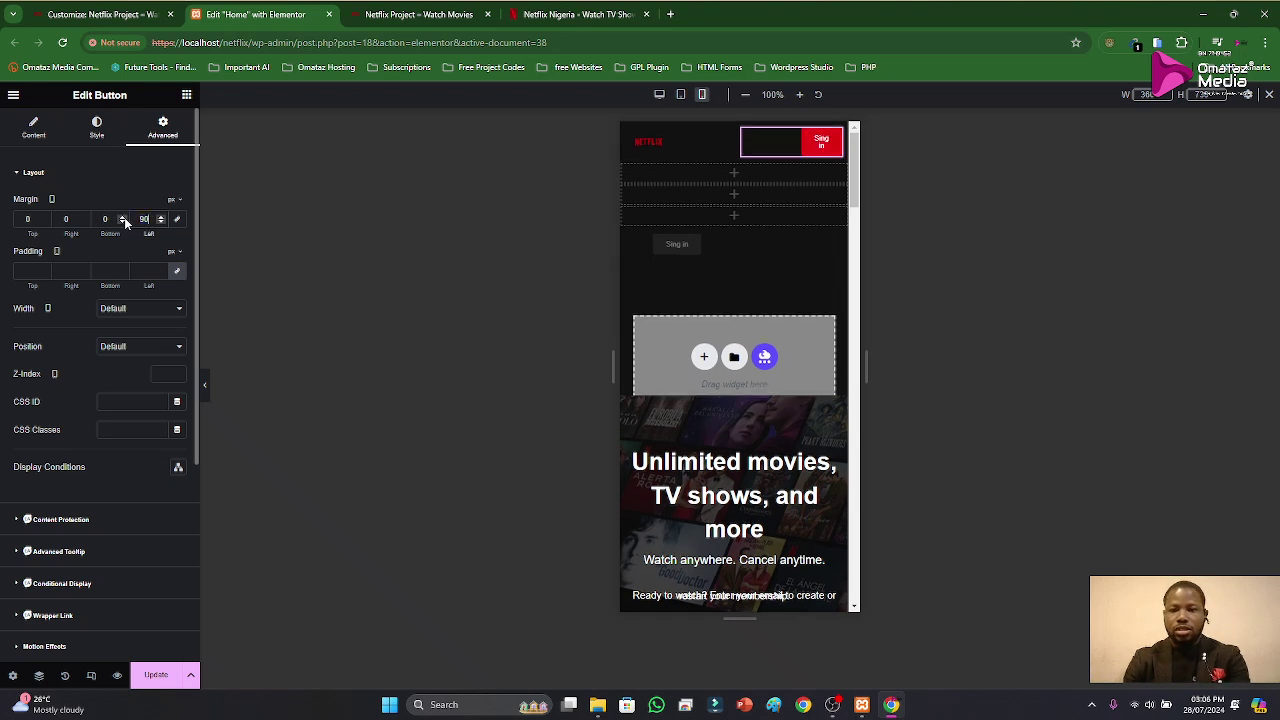
type("80")
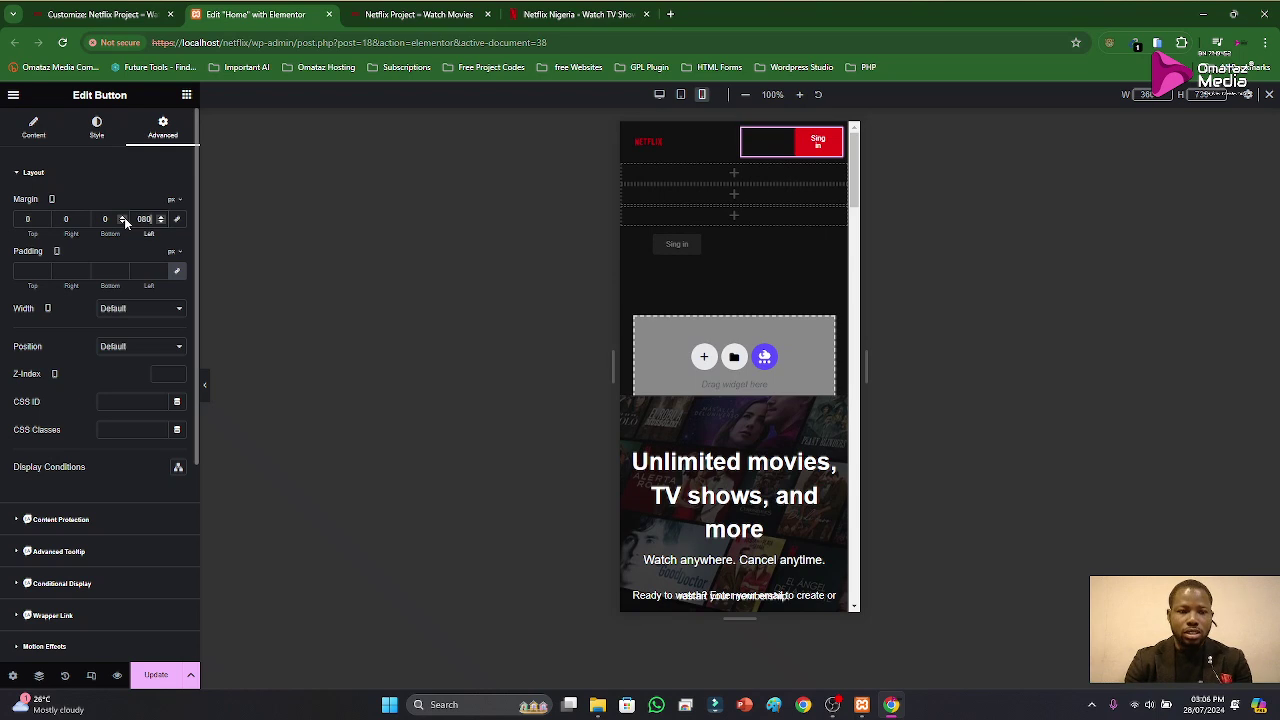
key("BackSpace")
key("BackSpace")
key("BackSpace")
key("BackSpace")
type("0")
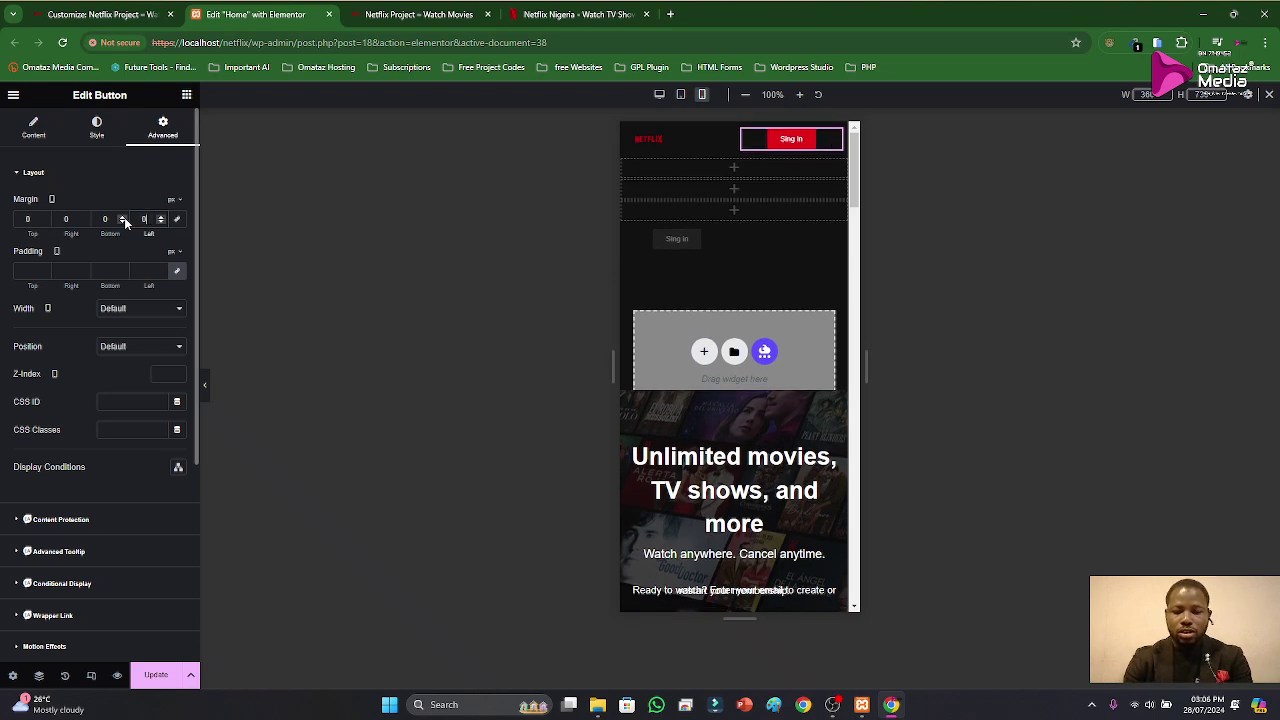
type("70")
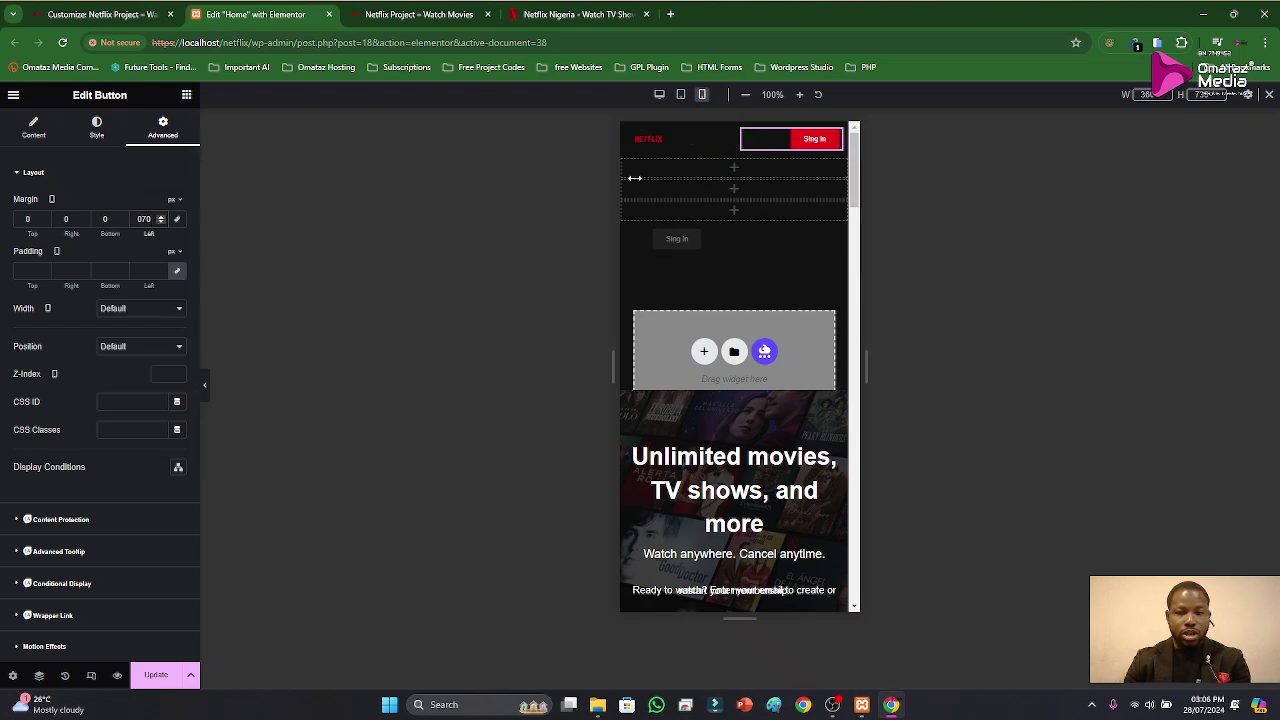
Step: Set the site logo's right margin to 70 px for mobile portrait and update the page
left_click(722, 141)
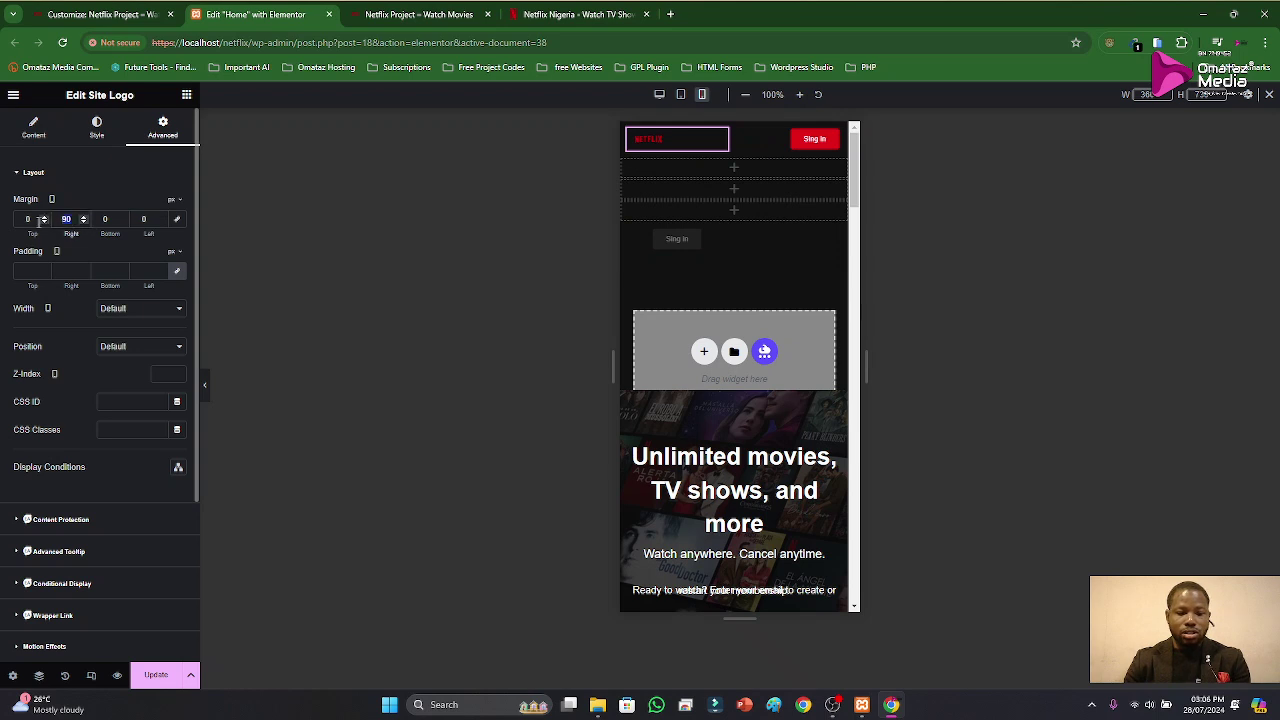
type("70")
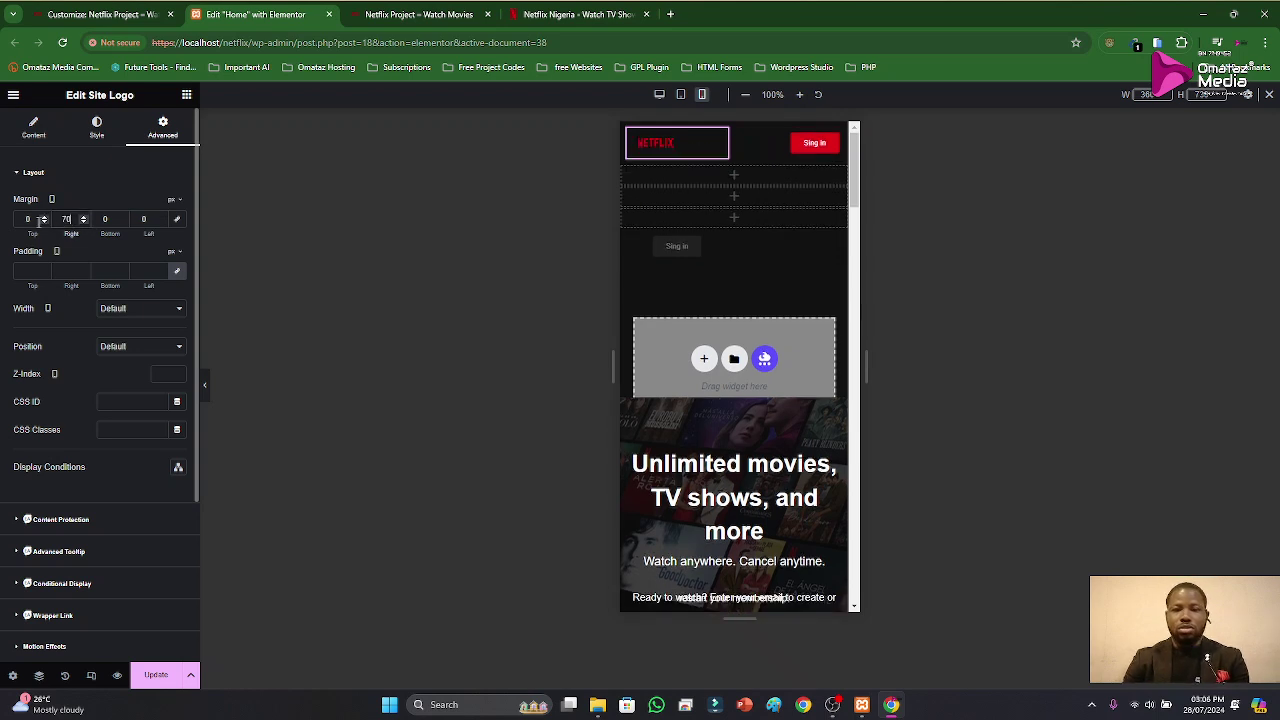
left_click(155, 676)
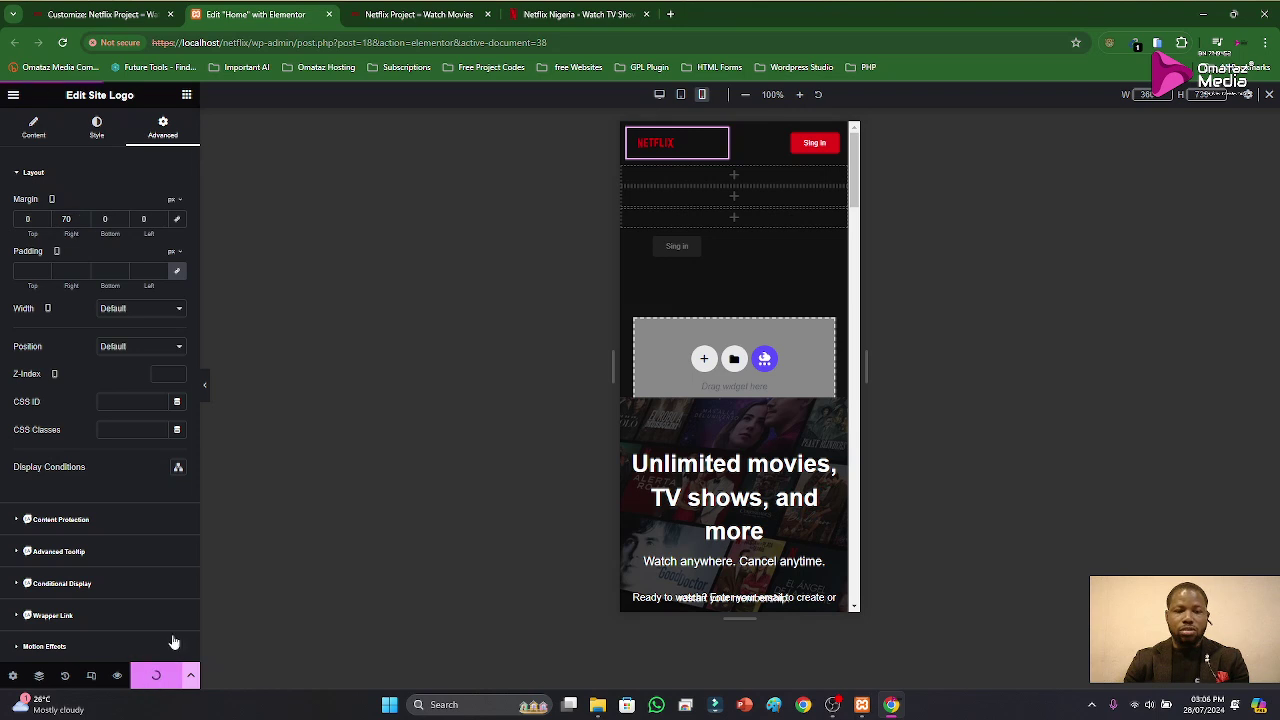
Step: Reload the live site, examine its header in the iPhone 12 Pro preview, and compare it with the original Netflix Nigeria page
left_click(415, 14)
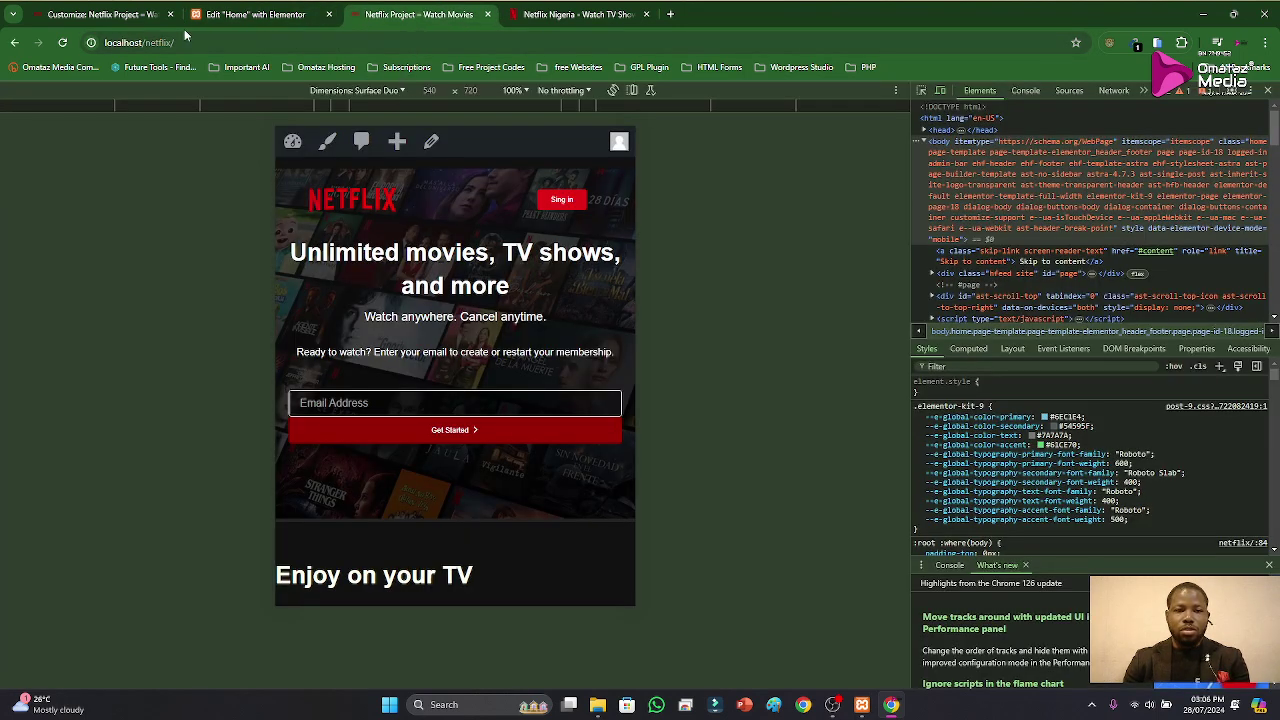
left_click(60, 45)
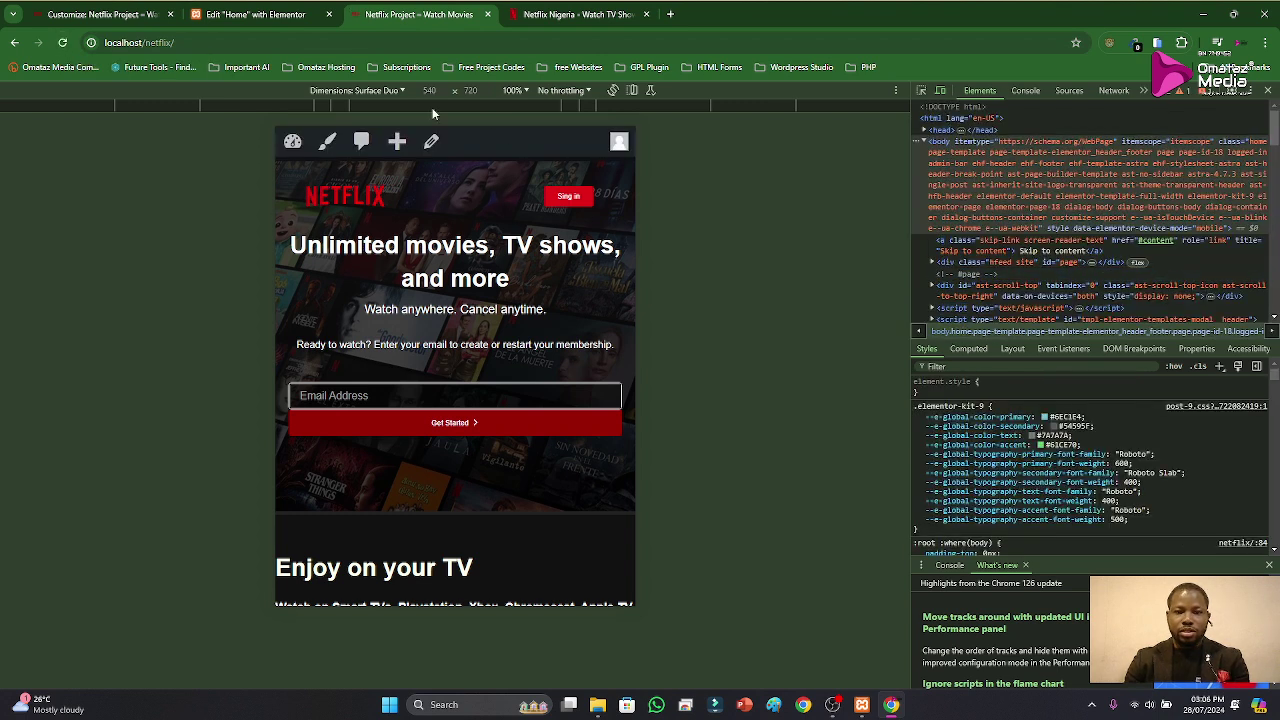
left_click(403, 90)
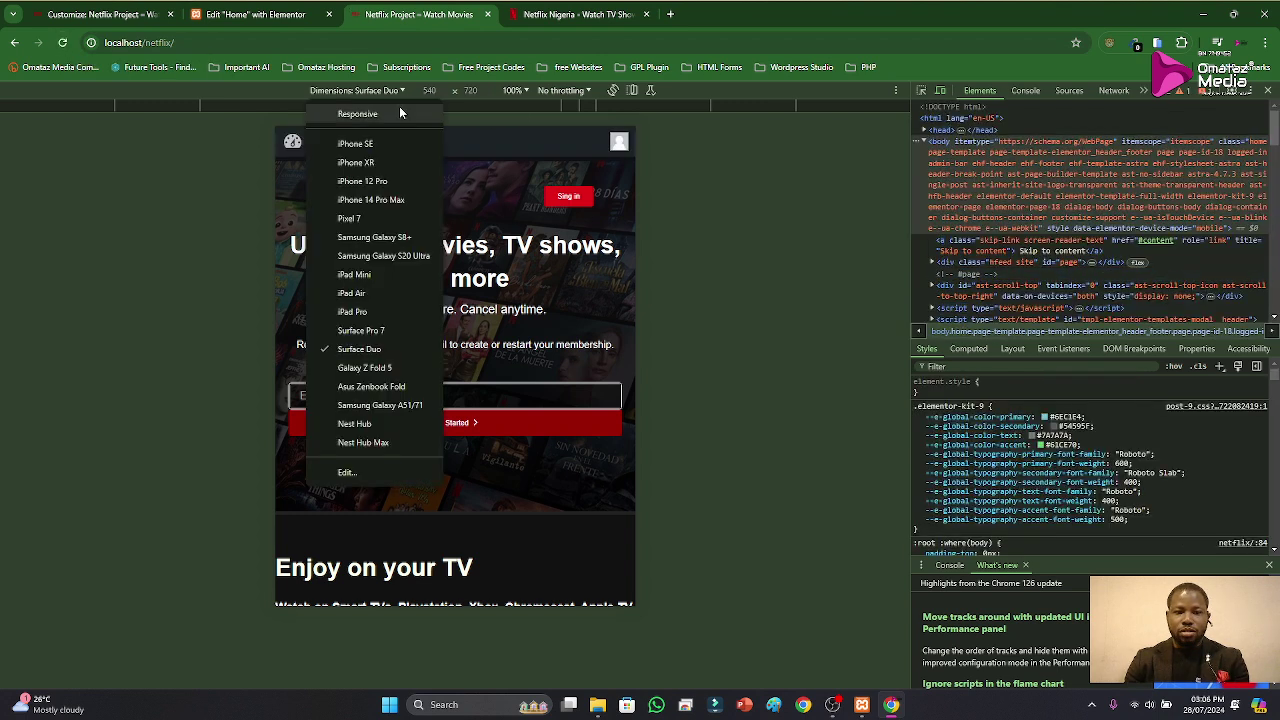
left_click(368, 181)
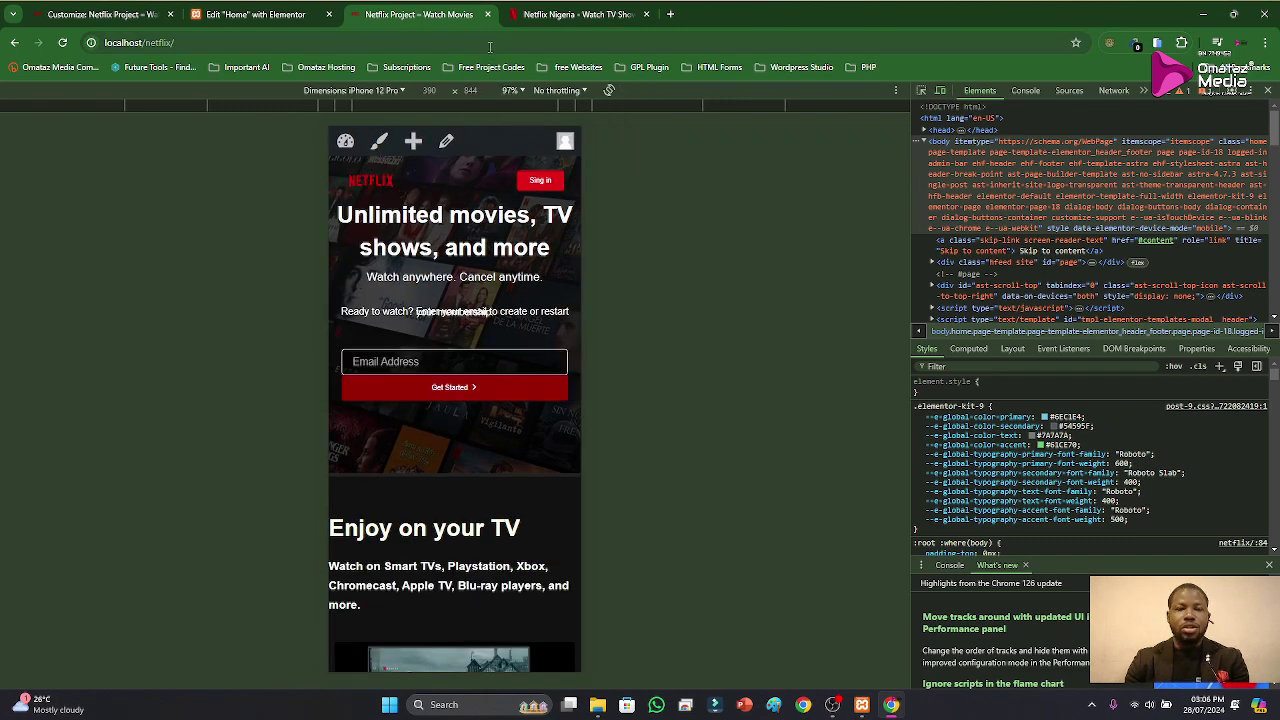
left_click(548, 21)
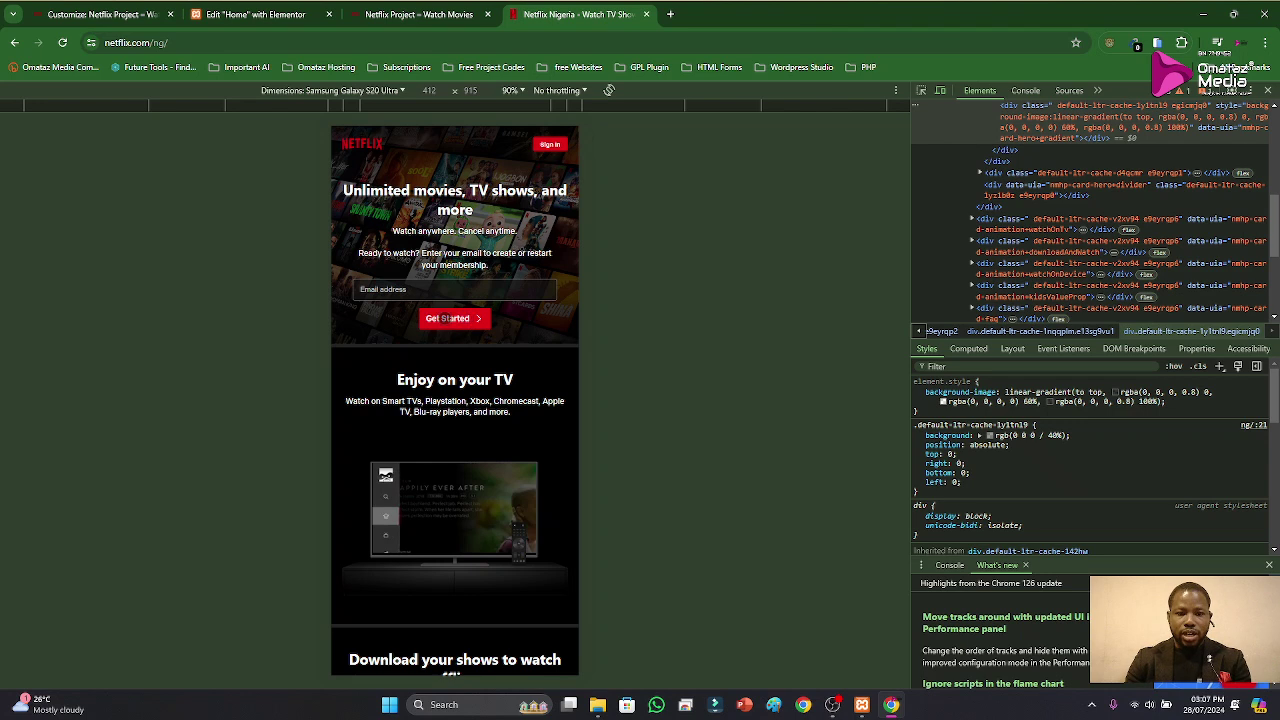
left_click(417, 14)
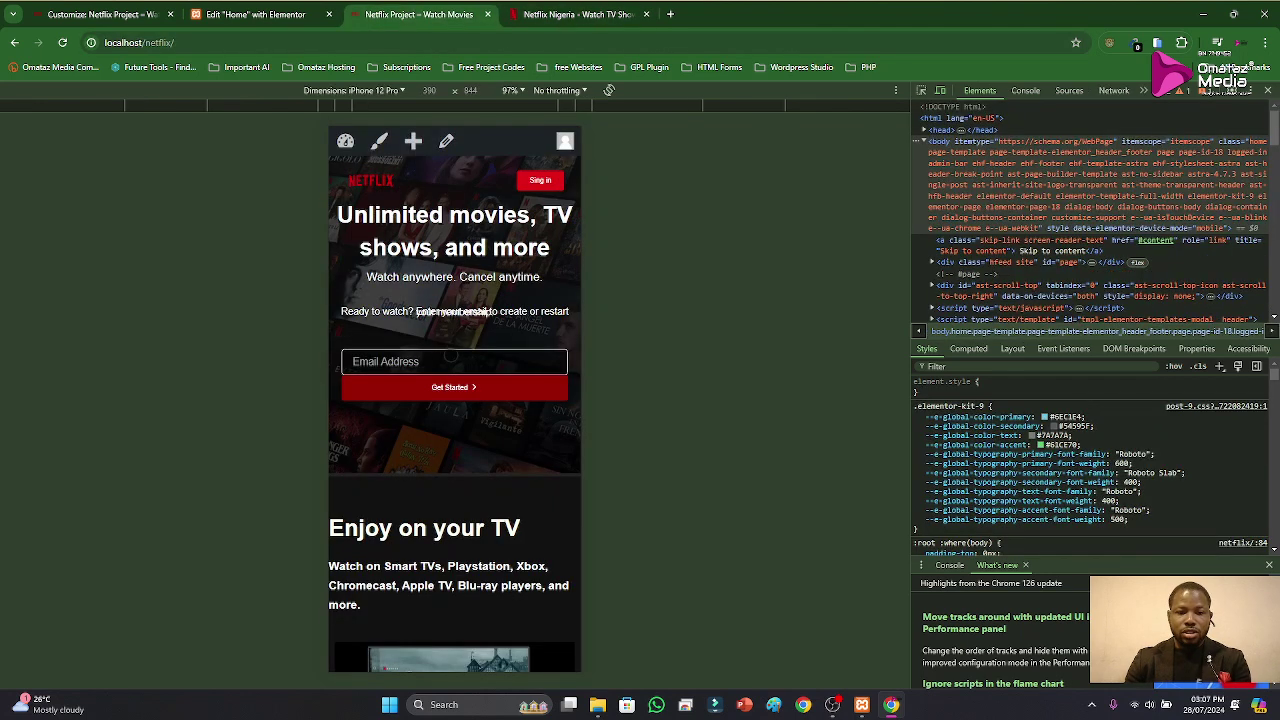
Step: Return to the Elementor editor and switch from editing the header to editing the Home page content
left_click(262, 15)
scroll(745, 295, "down", 3)
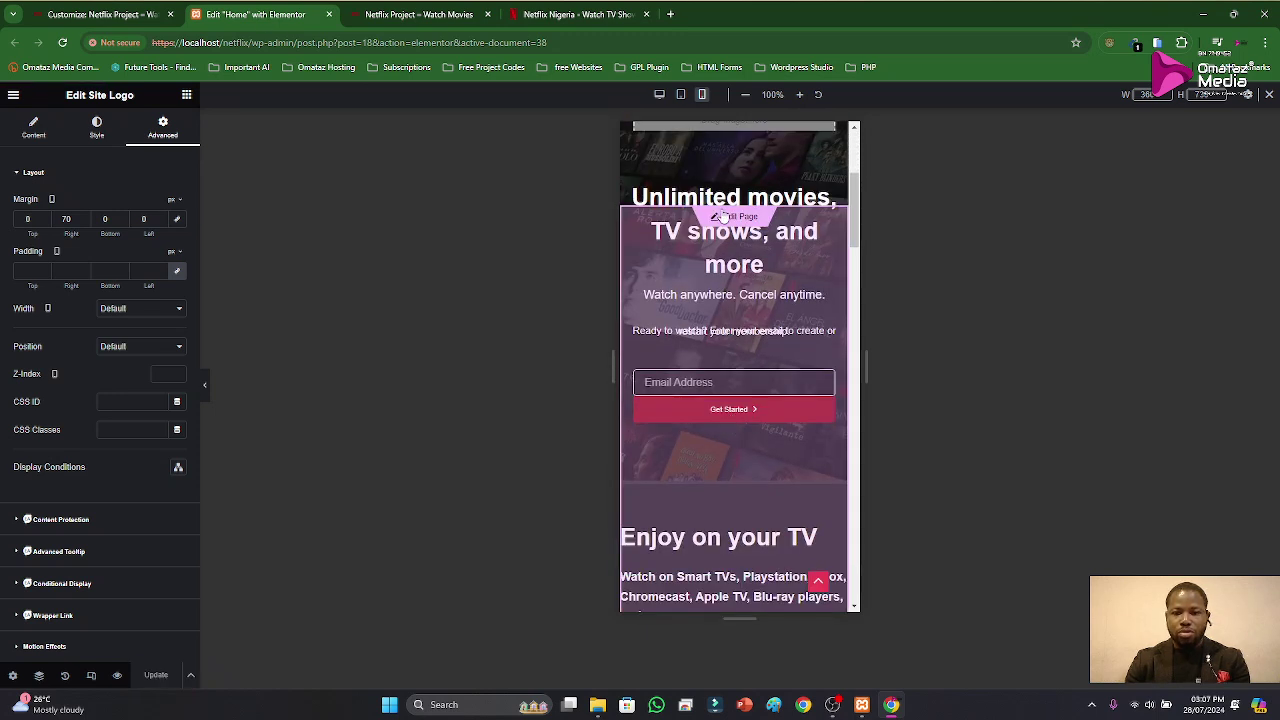
left_click(722, 216)
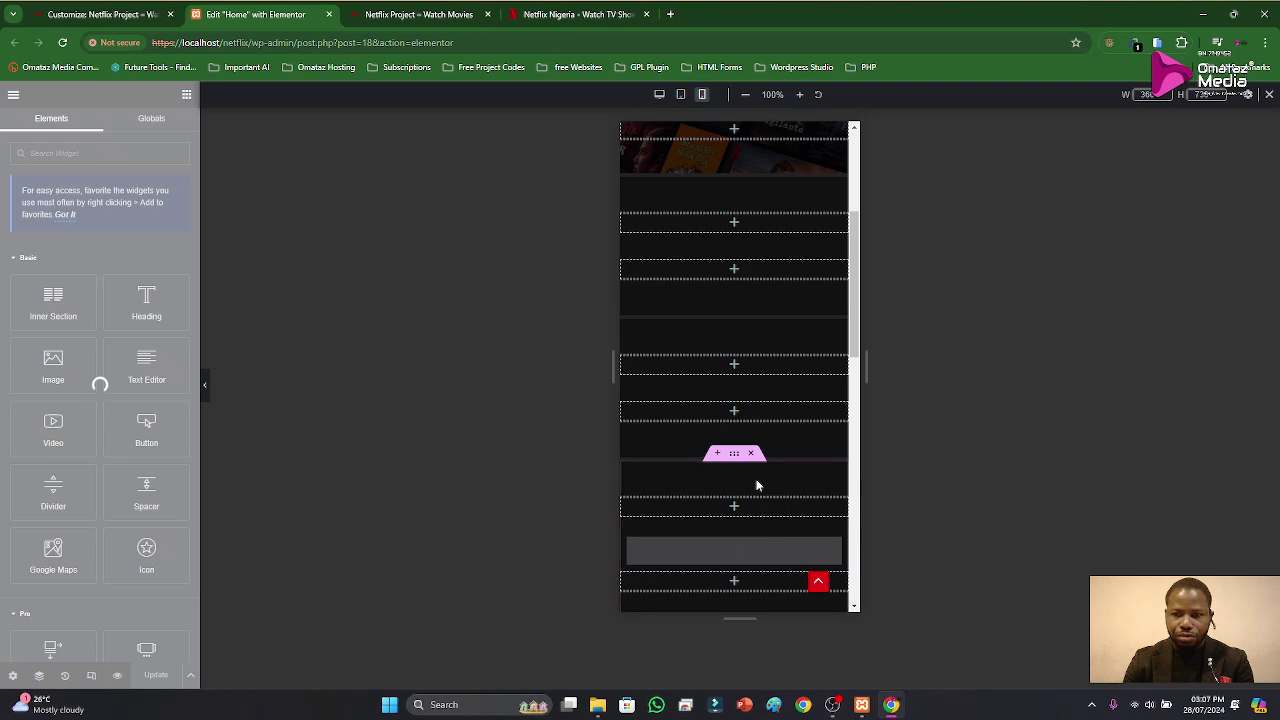
scroll(749, 421, "up", 3)
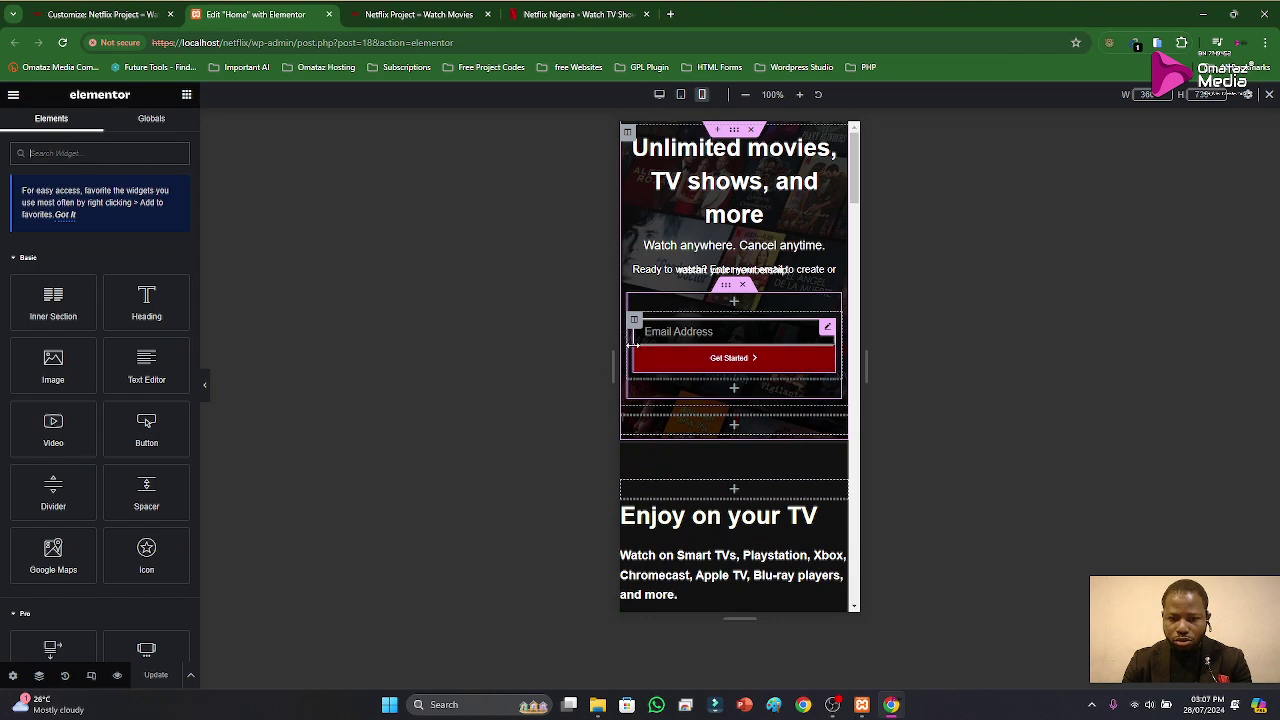
Step: Set the button column width of the email form in the hero section to 30% for mobile portrait
left_click(826, 333)
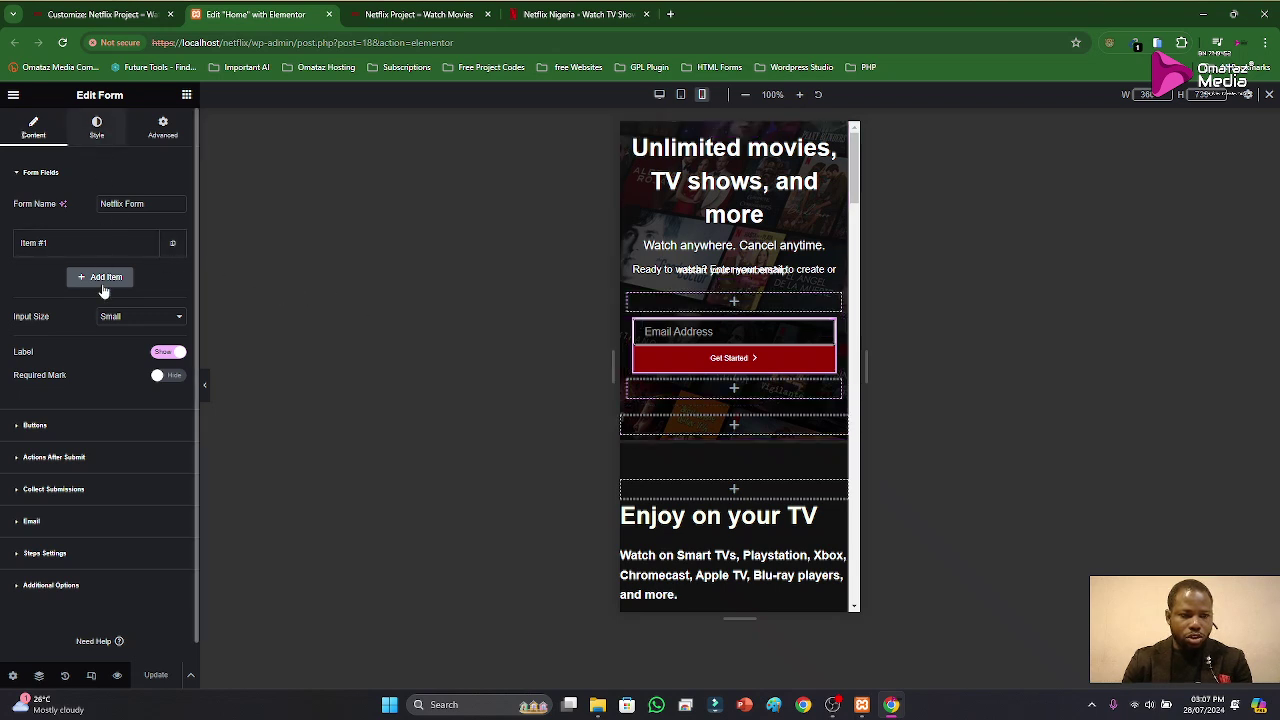
left_click(46, 425)
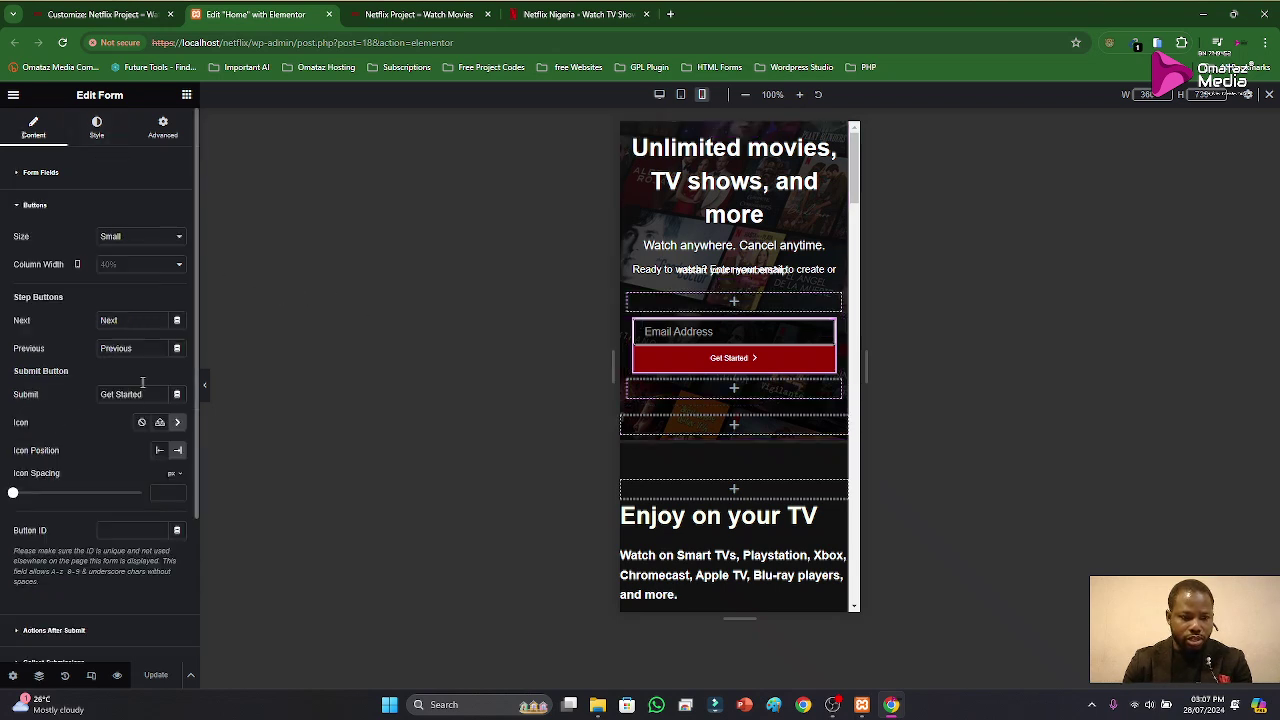
left_click(131, 266)
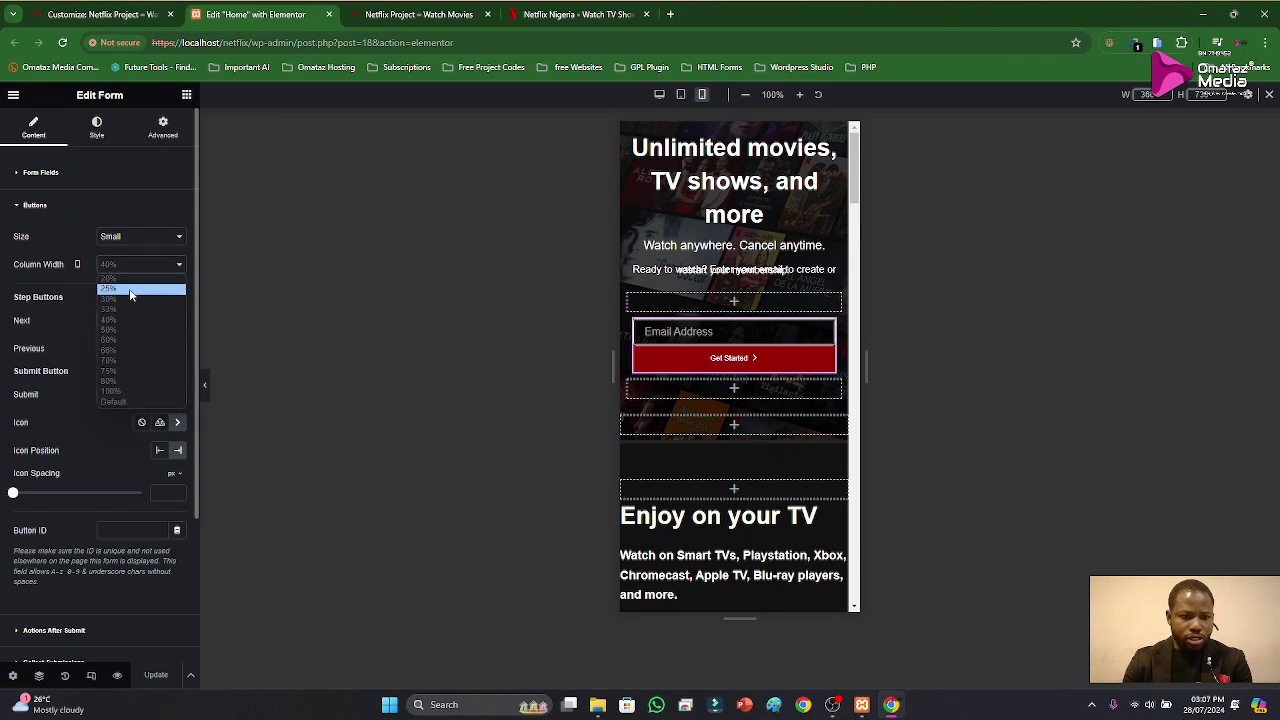
left_click(127, 299)
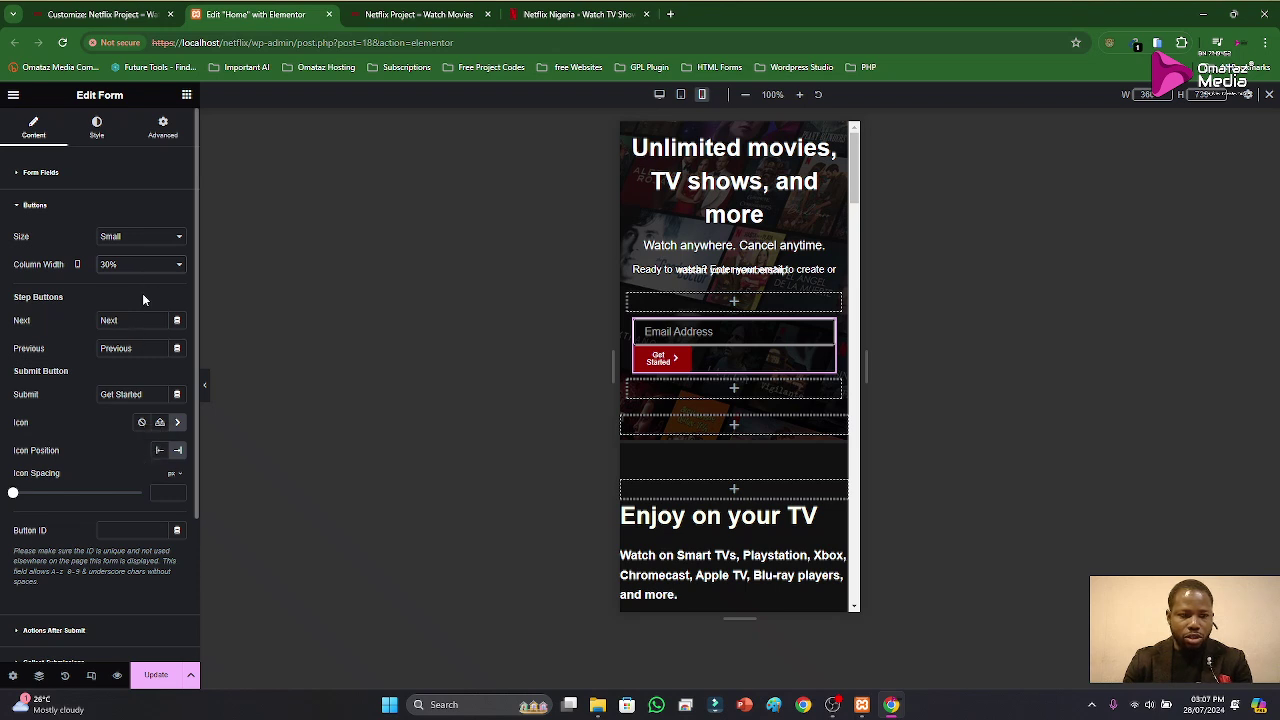
scroll(113, 352, "down", 1)
scroll(113, 352, "up", 1)
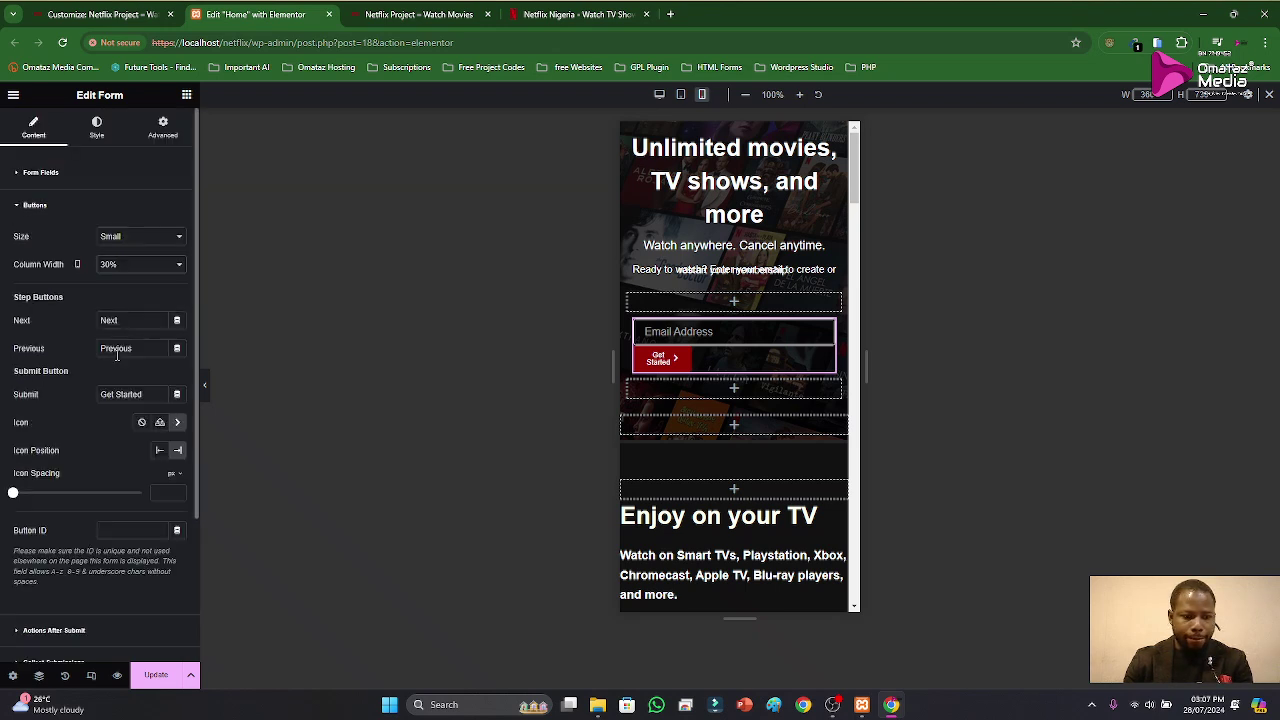
left_click(44, 204)
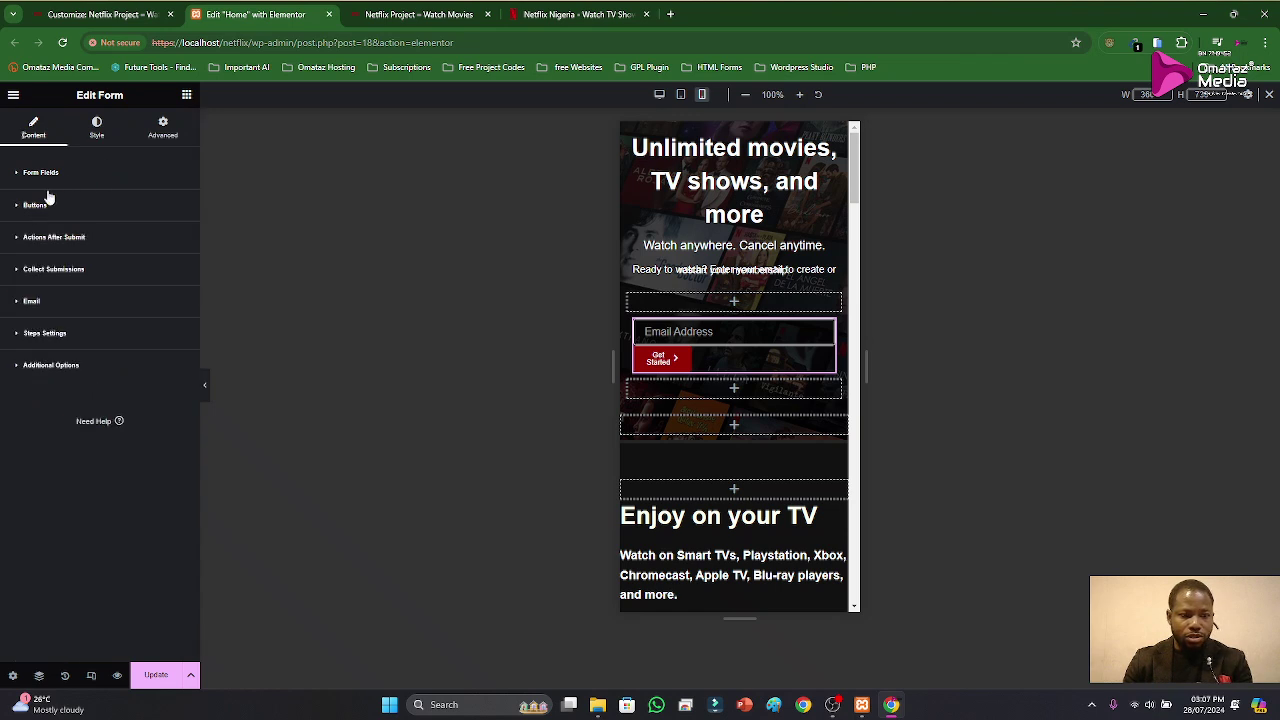
Step: Set the email form's Get Started button position to Center for mobile portrait, after trying Stretch
left_click(97, 130)
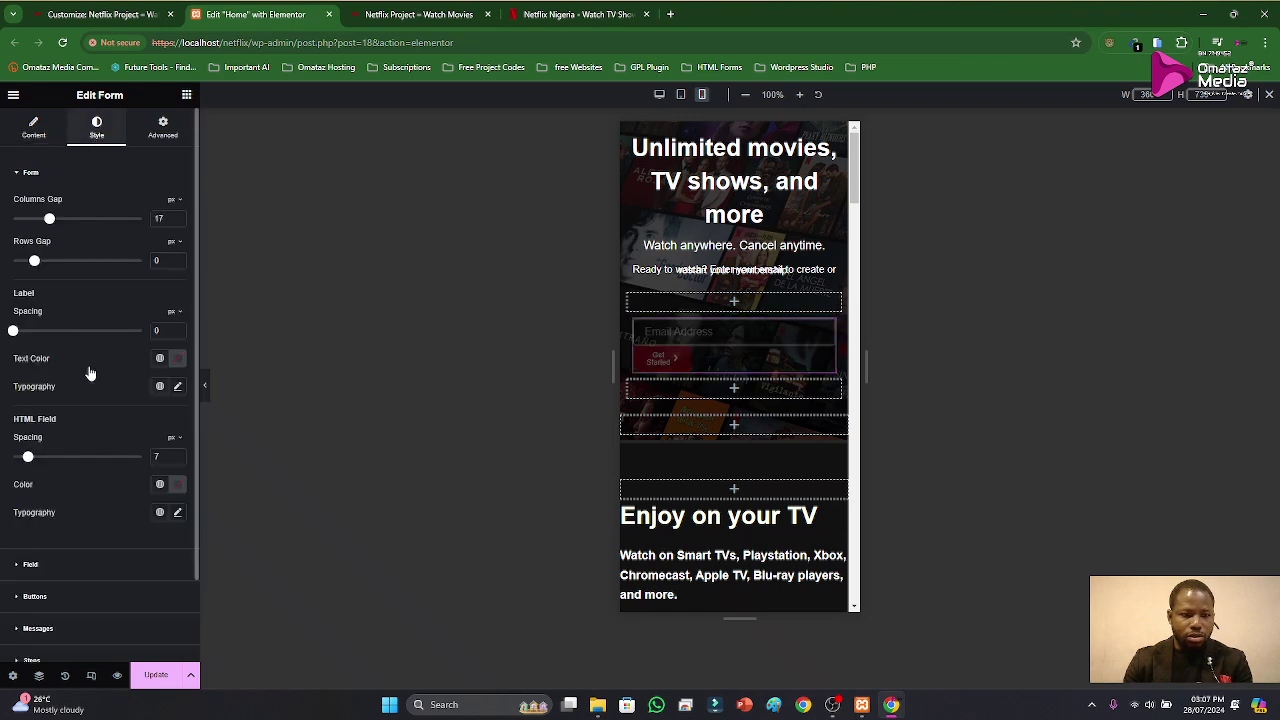
scroll(84, 446, "down", 1)
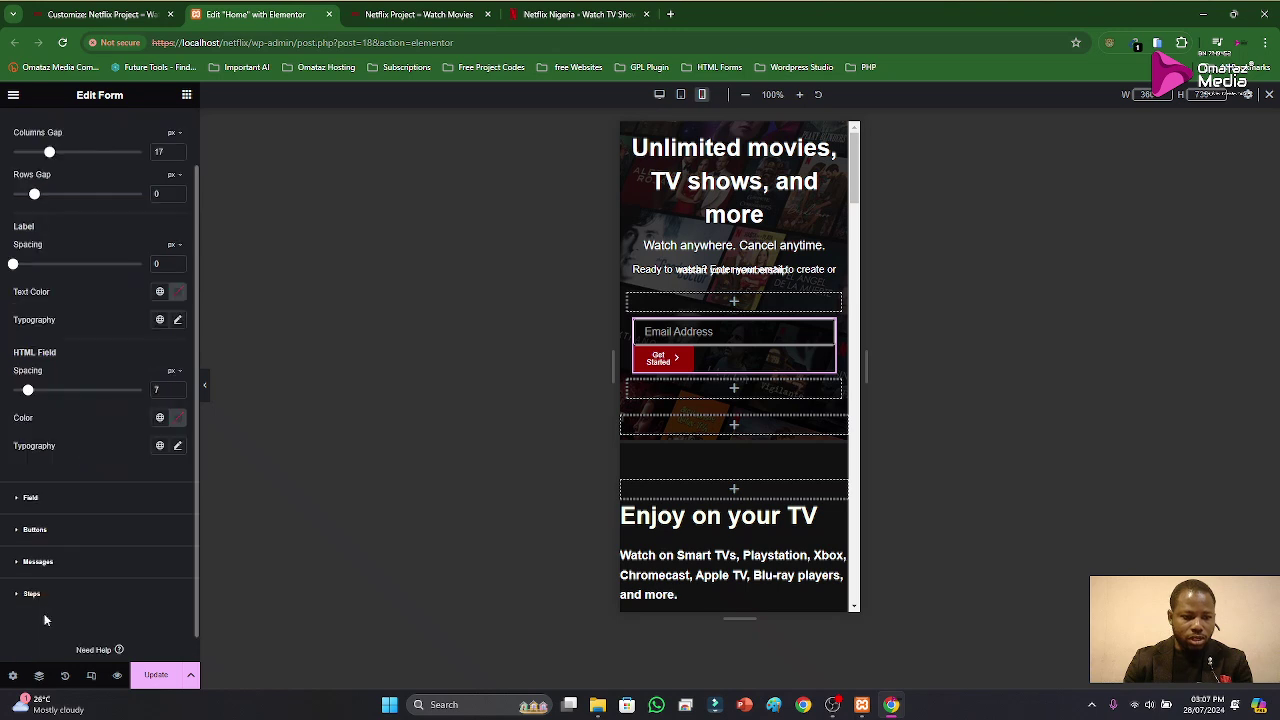
left_click(45, 532)
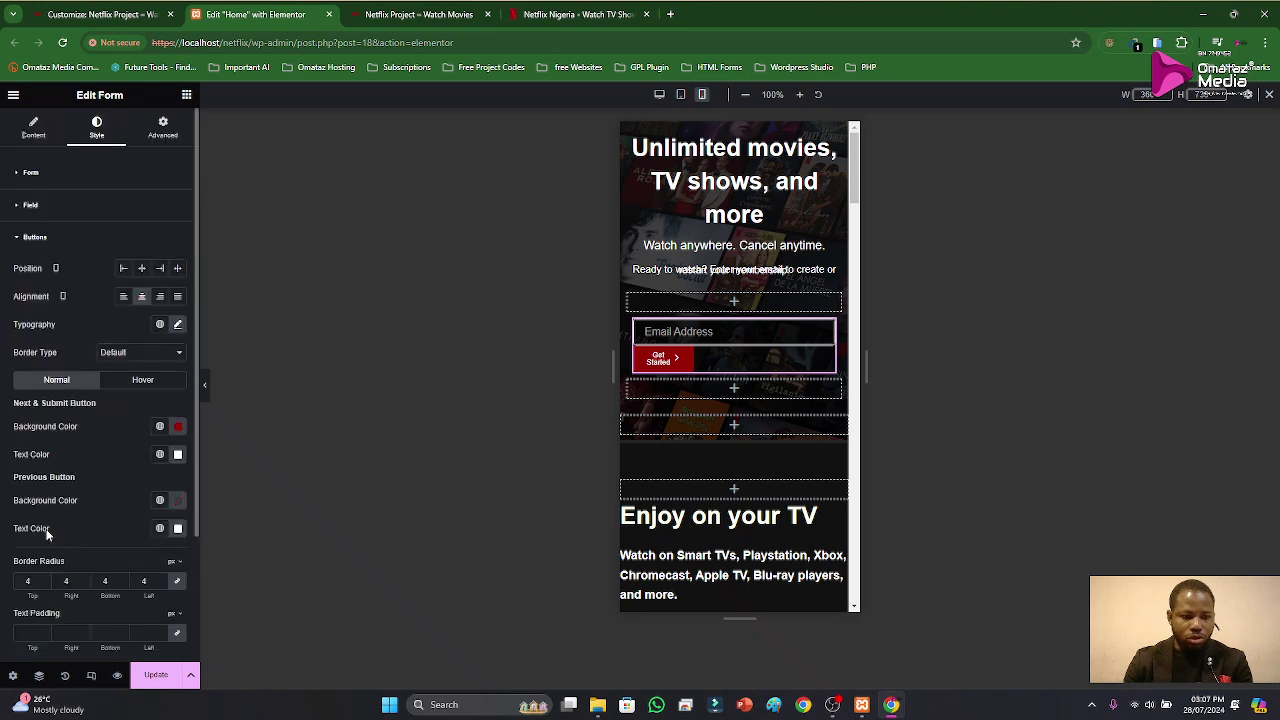
left_click(143, 269)
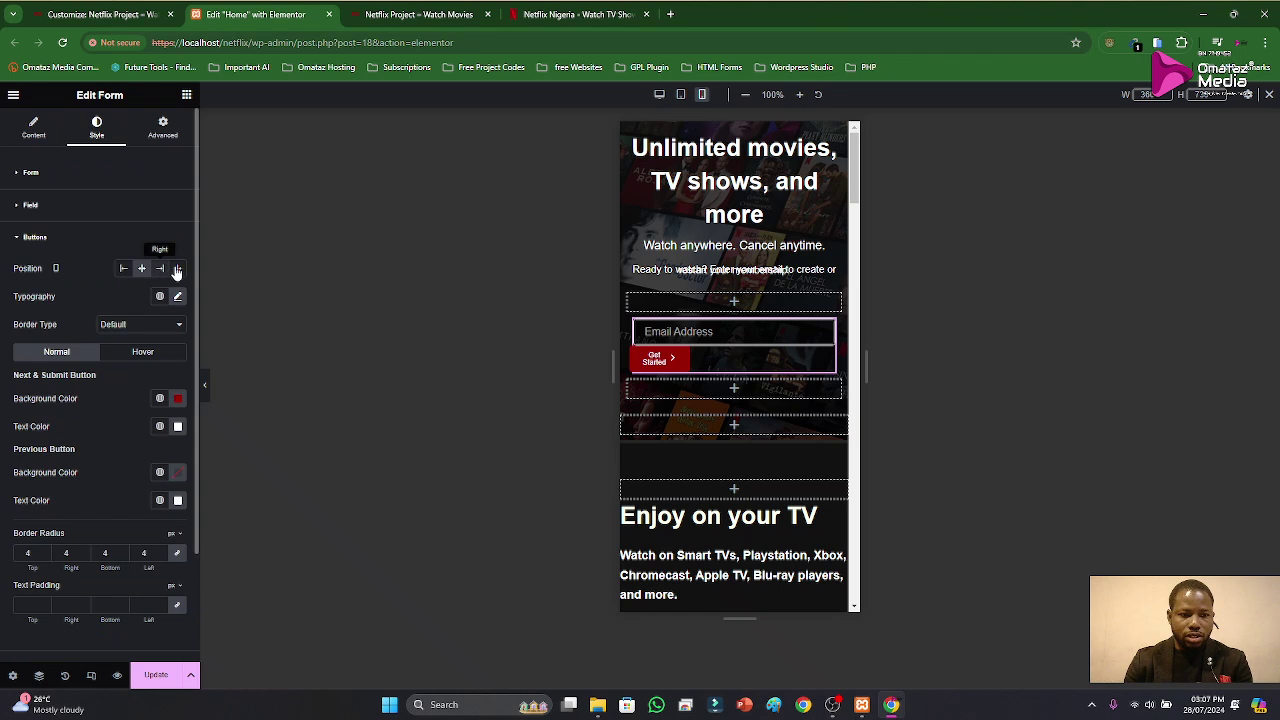
left_click(177, 269)
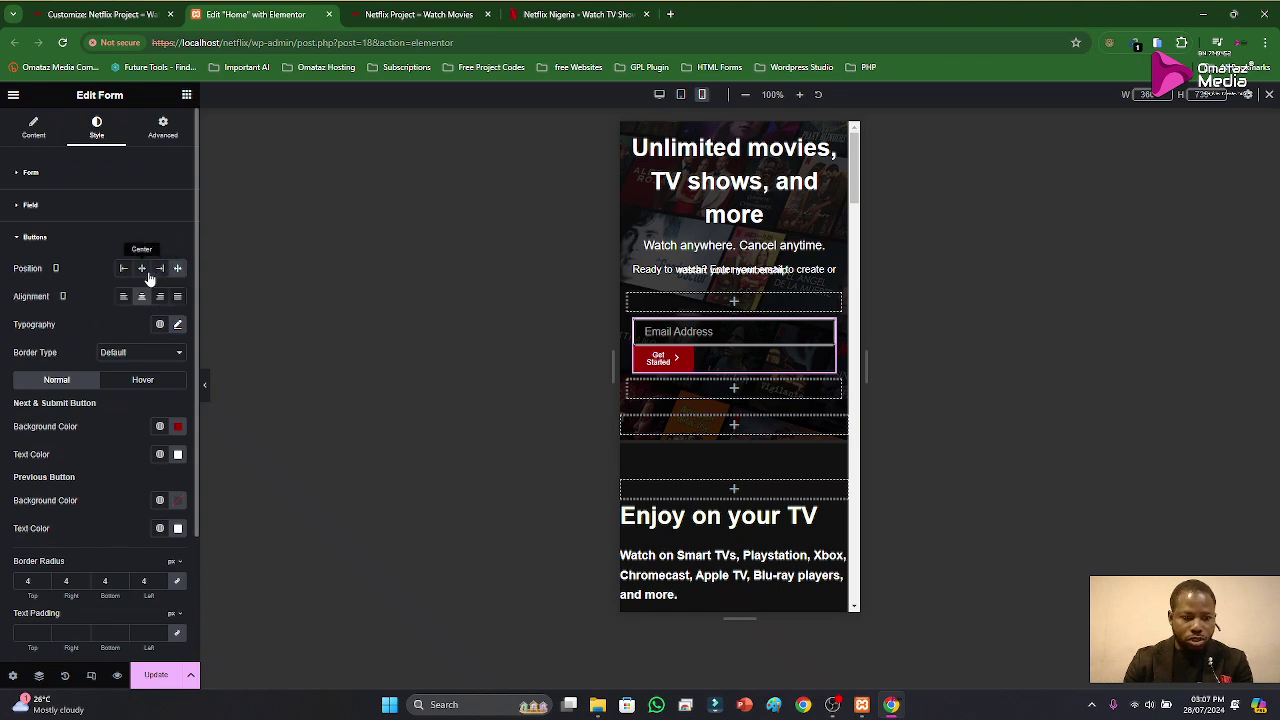
left_click(144, 270)
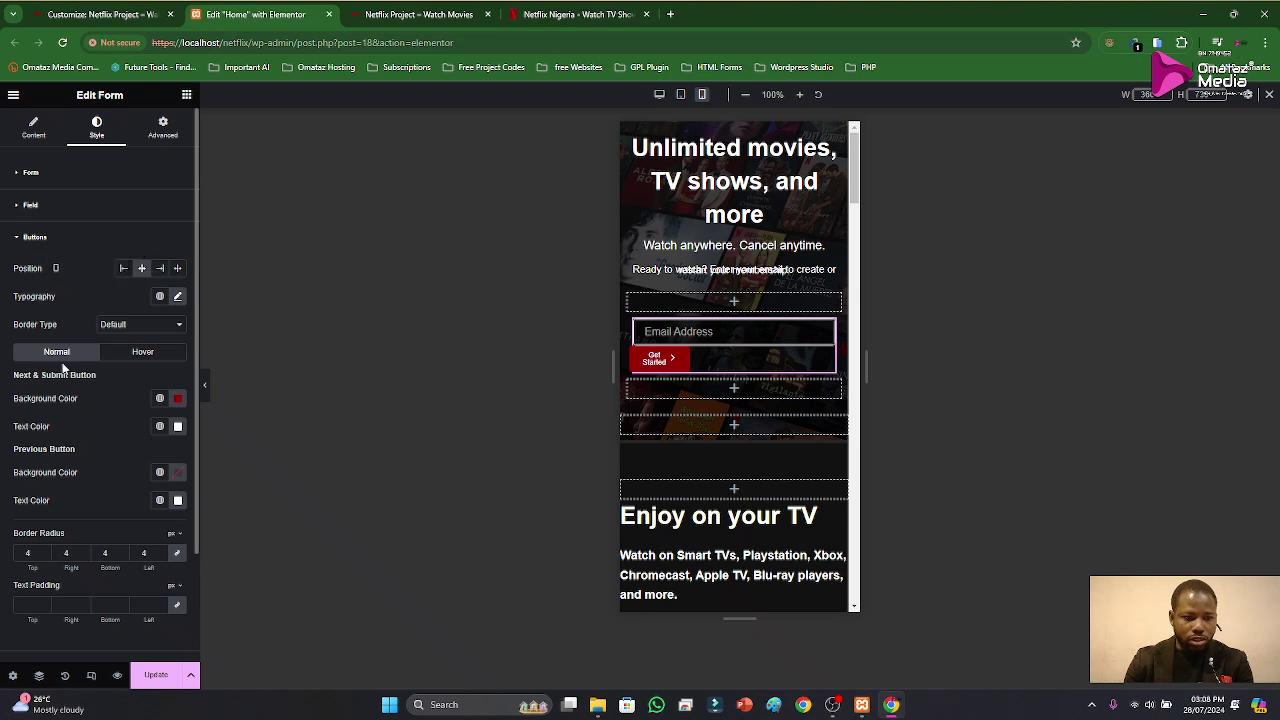
scroll(100, 416, "down", 2)
scroll(103, 415, "up", 2)
left_click(44, 239)
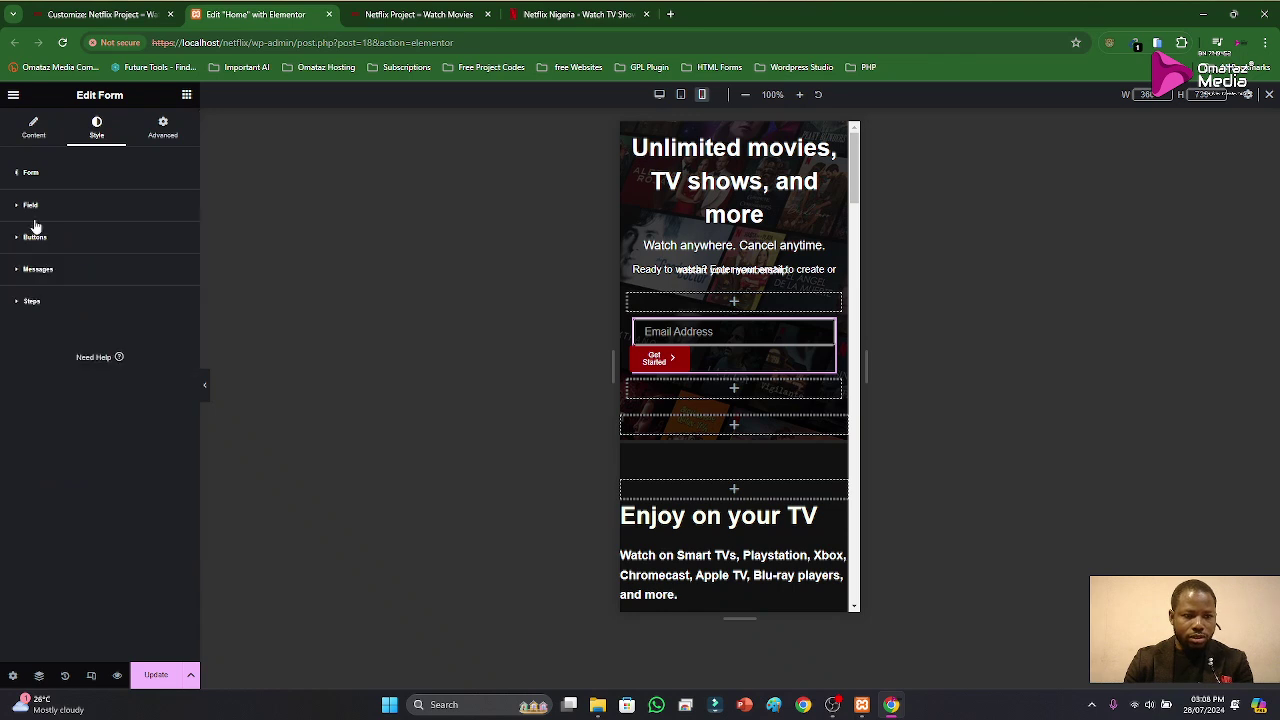
Step: Set the button column width of the hero email form to 40% for mobile portrait
left_click(30, 176)
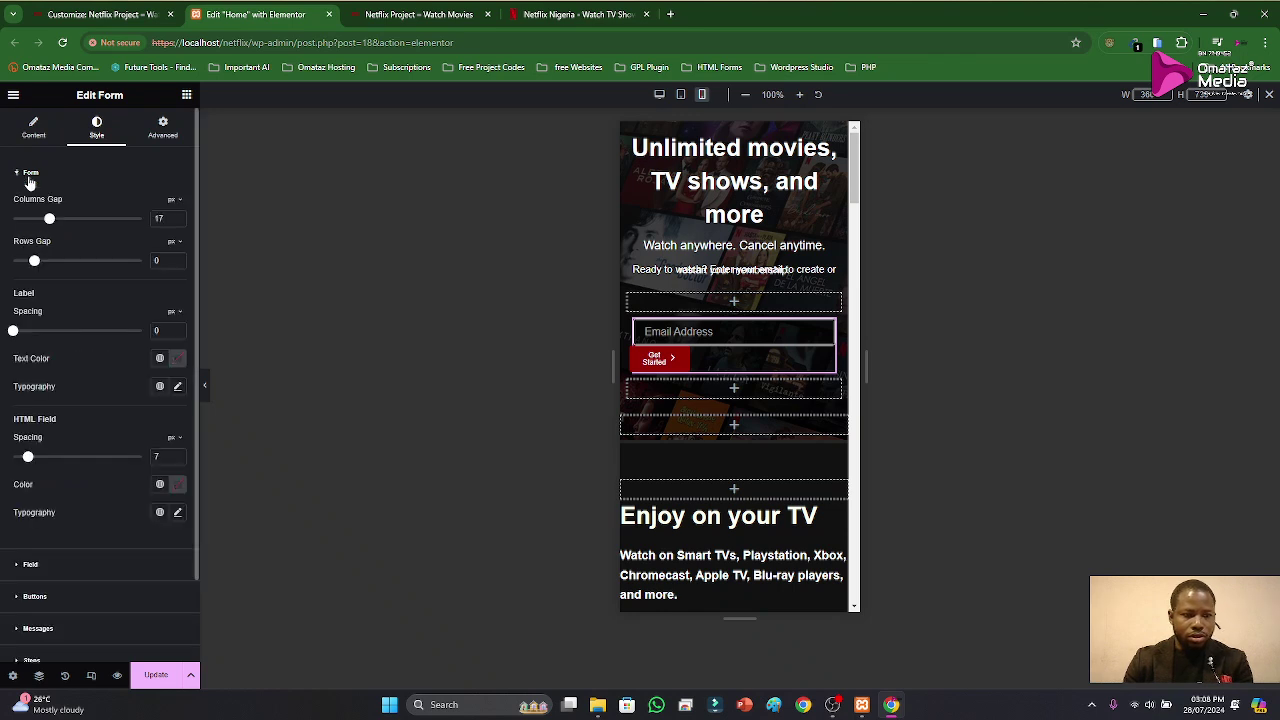
left_click(30, 176)
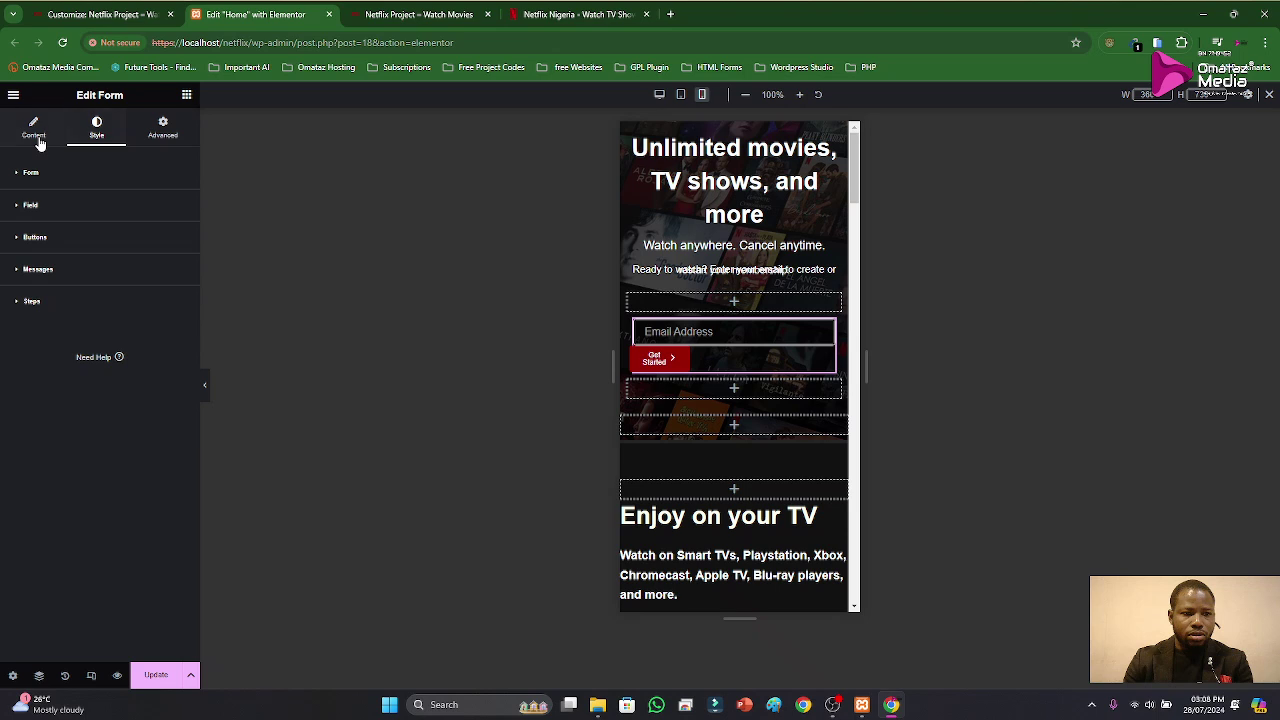
left_click(38, 138)
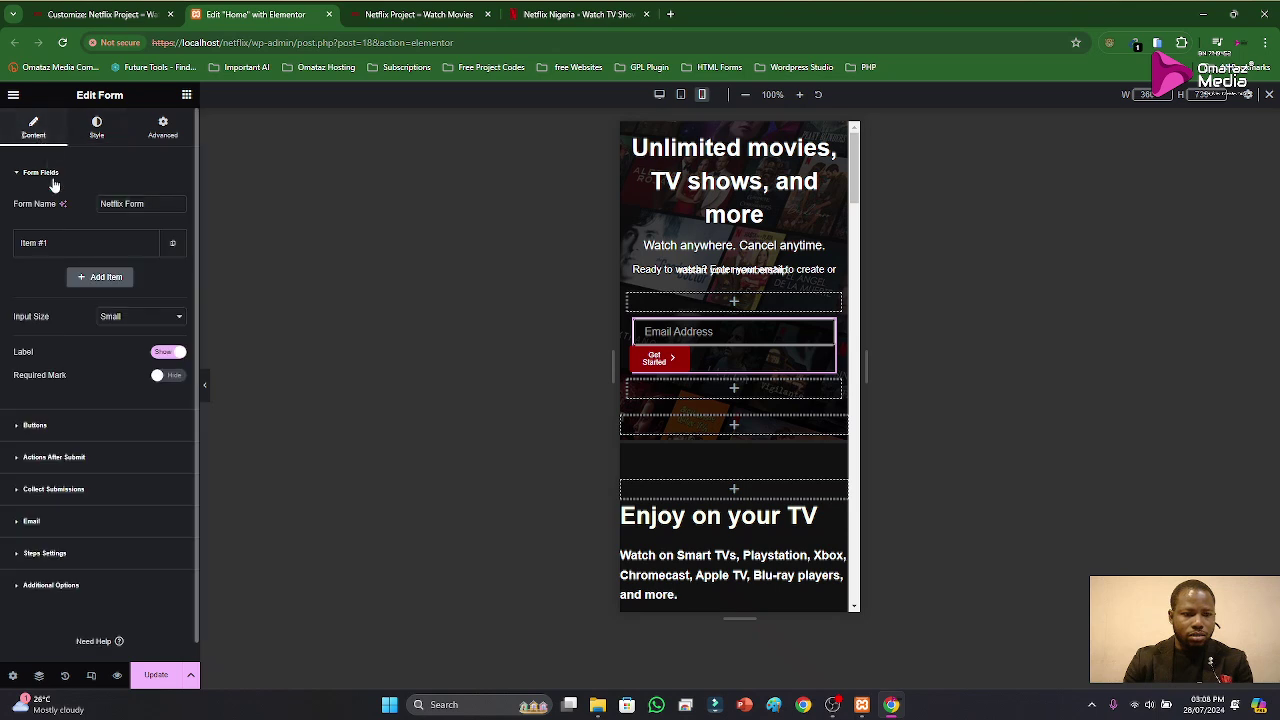
left_click(58, 425)
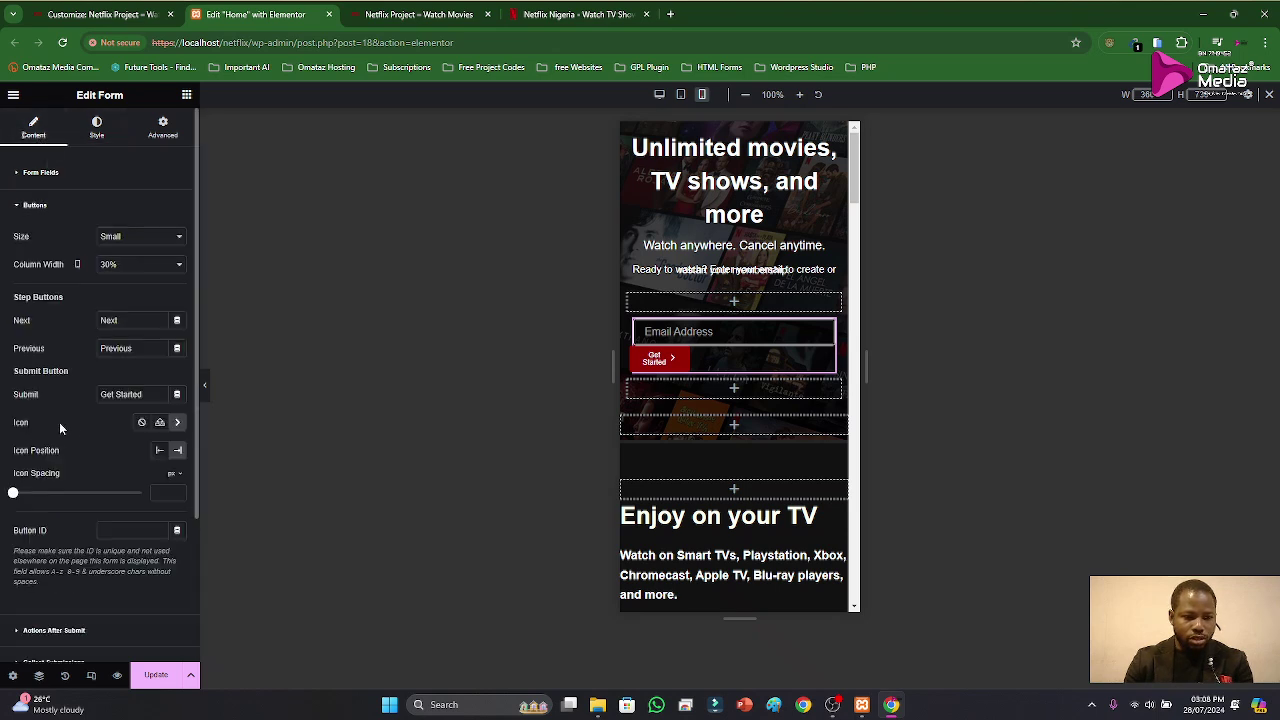
left_click(114, 266)
left_click(110, 320)
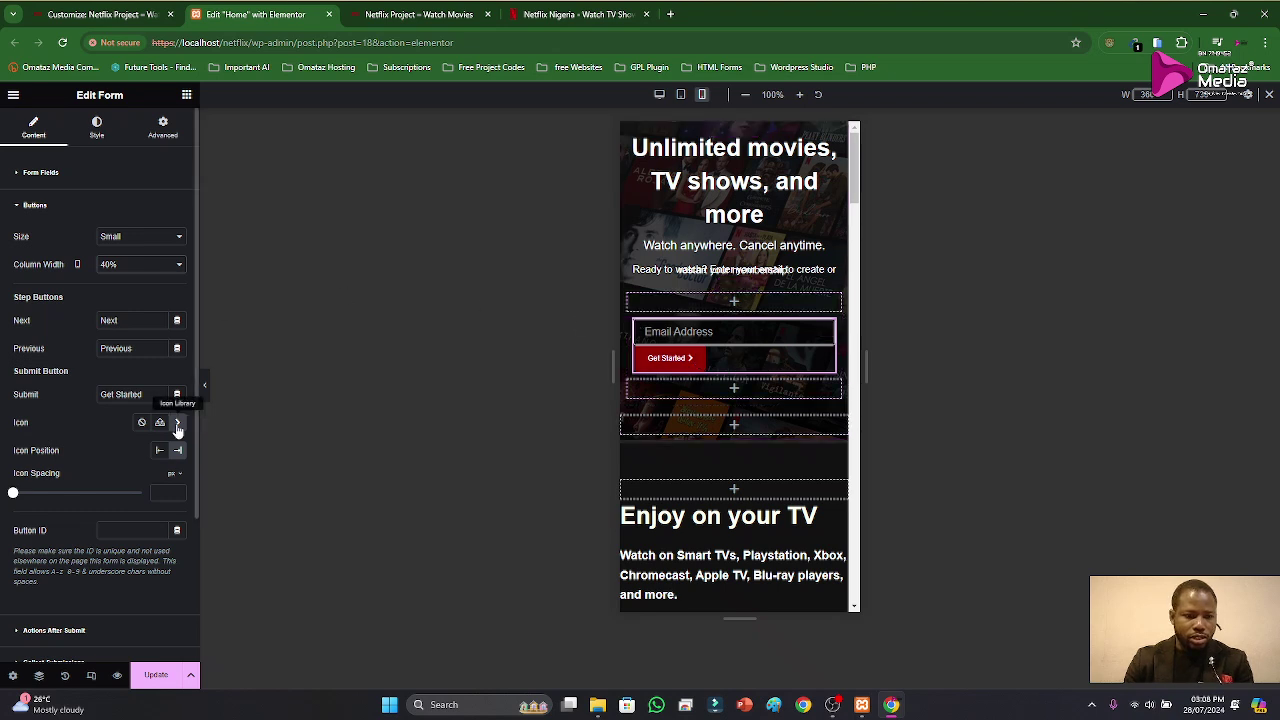
Step: Try the Start icon position on the Get Started button, restore End, and check the form's additional options
left_click(161, 452)
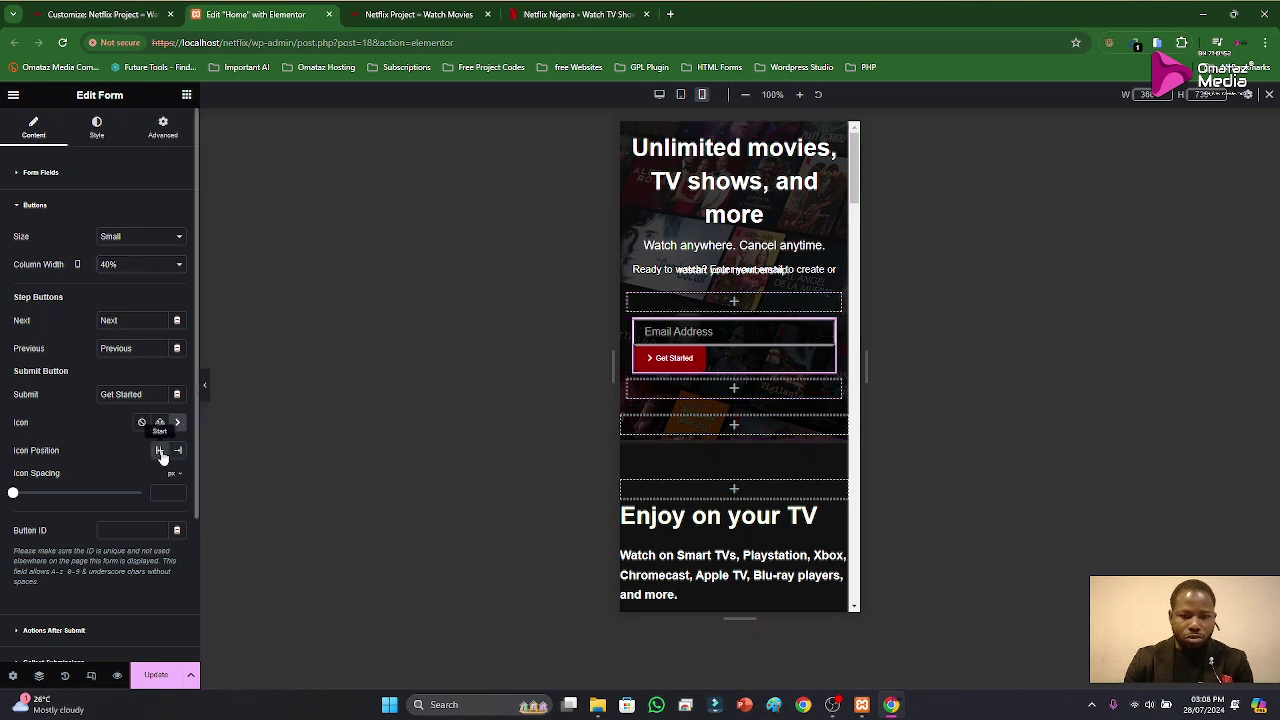
left_click(178, 451)
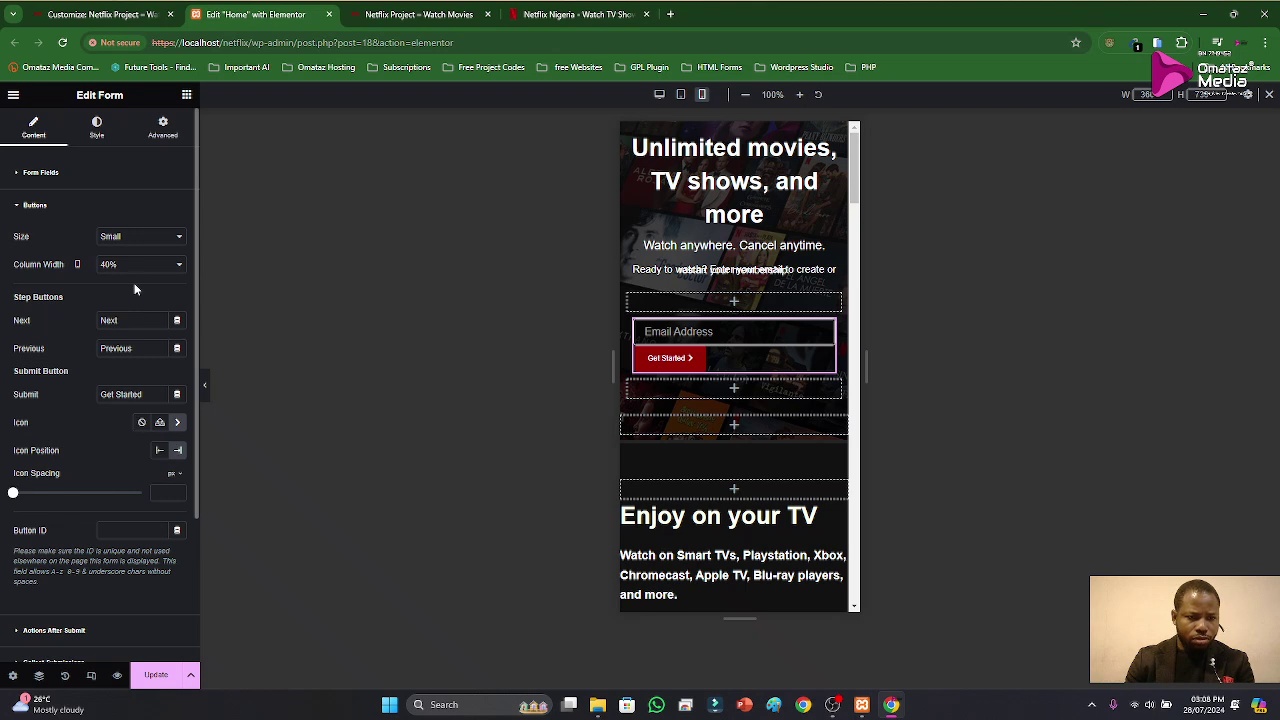
scroll(113, 315, "down", 3)
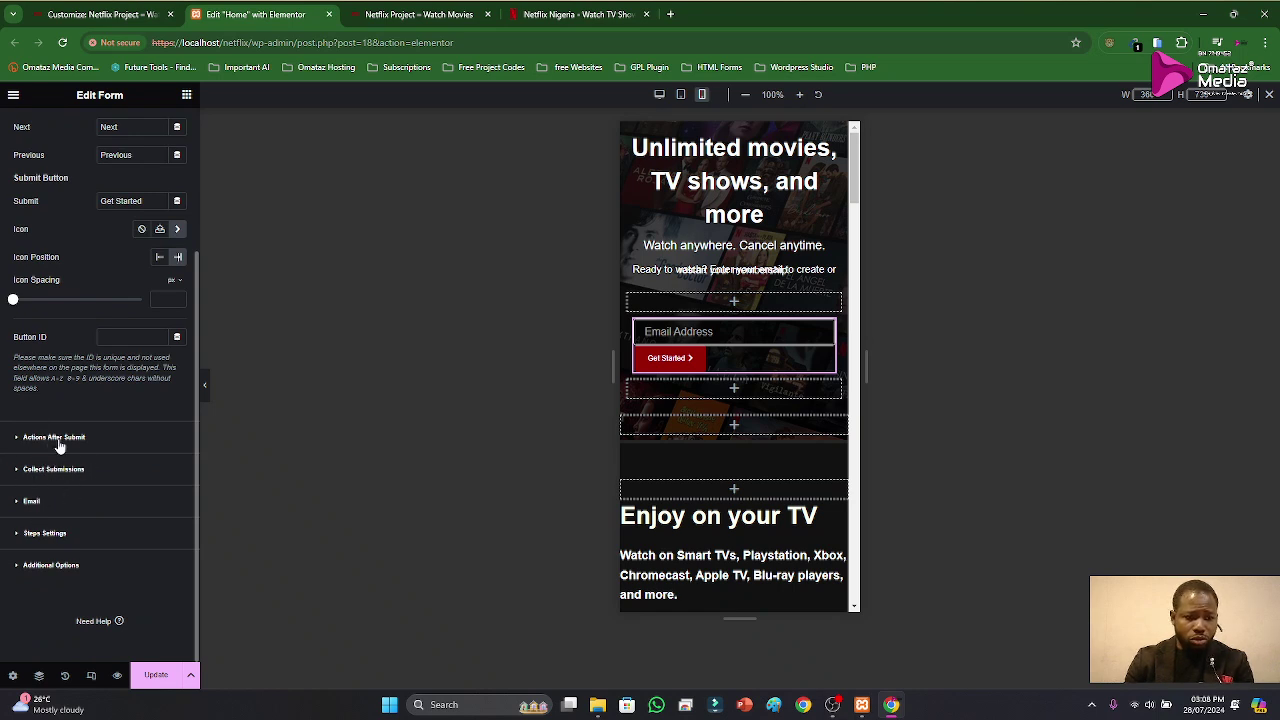
left_click(48, 565)
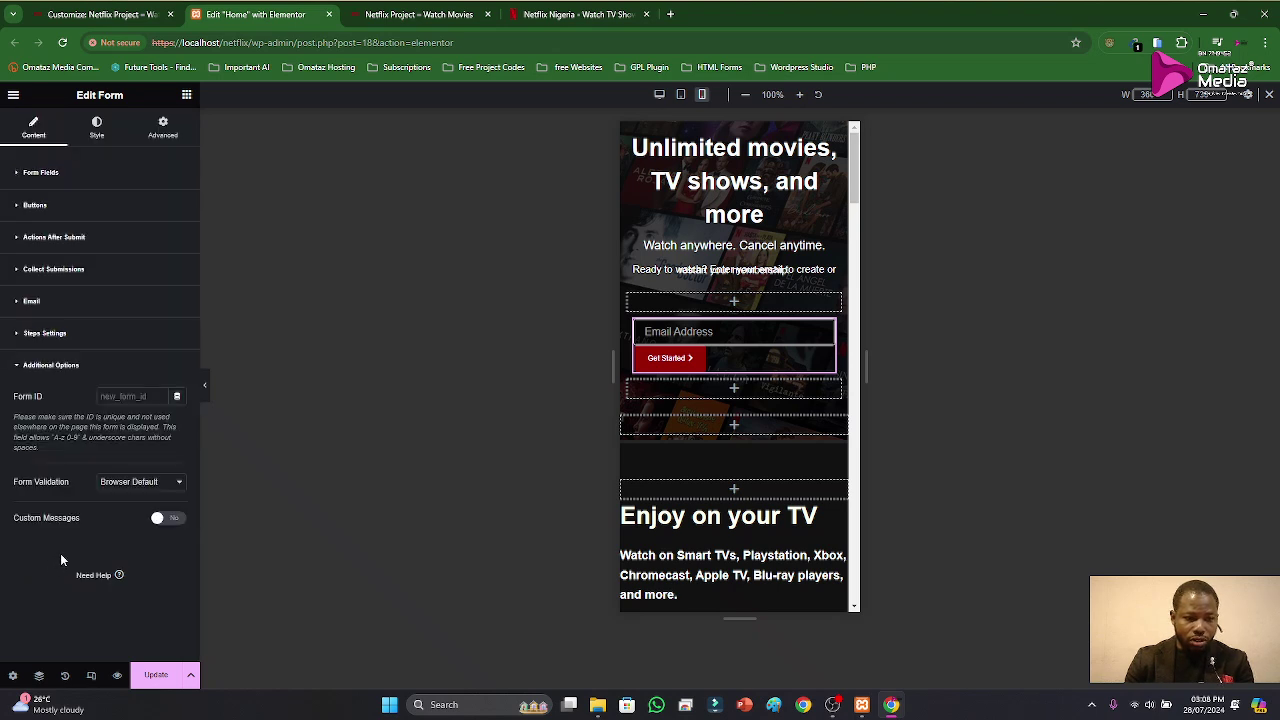
left_click(36, 368)
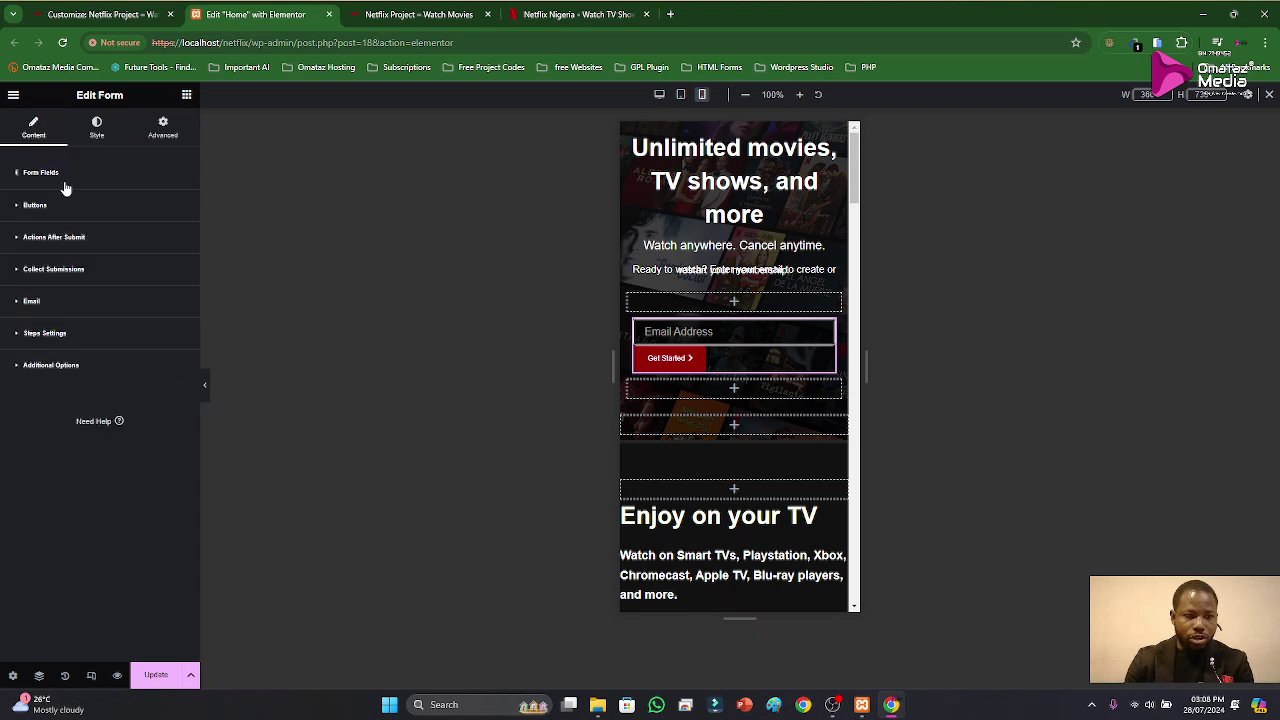
Step: Try a text padding of -1 px on all sides of the Get Started button and undo the changes
left_click(97, 133)
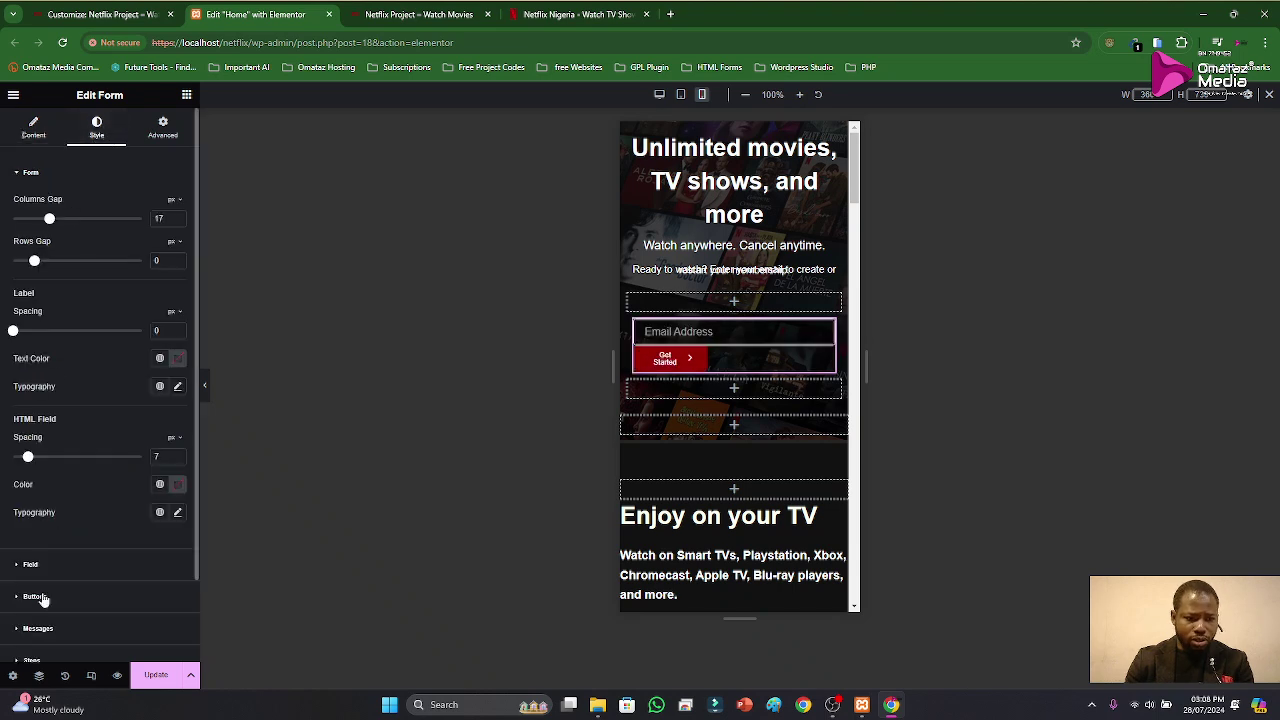
left_click(38, 599)
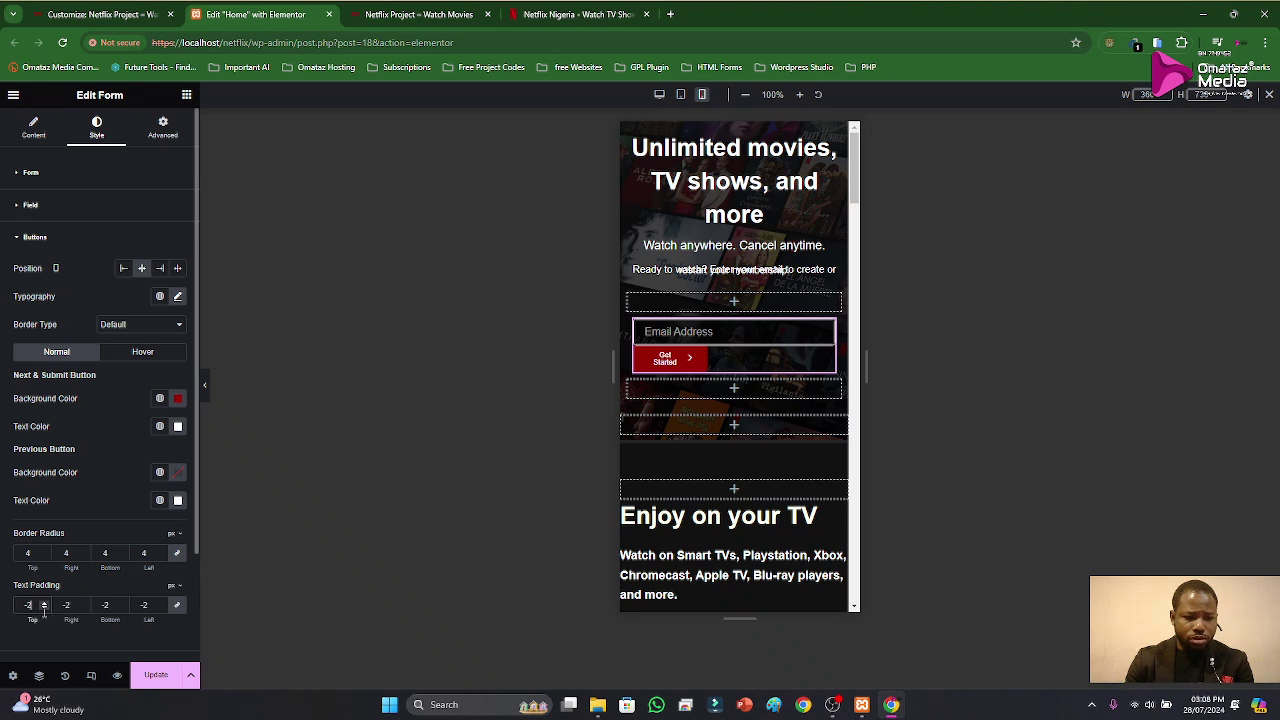
double_click(146, 605)
type("0")
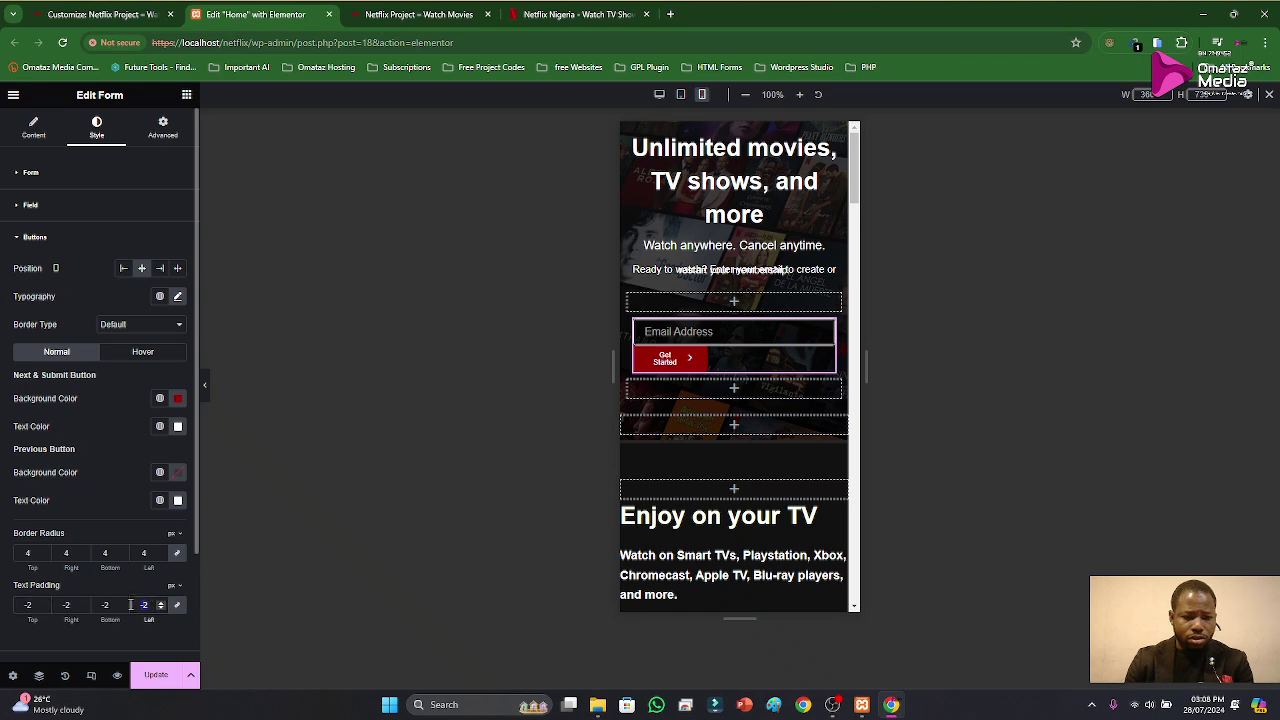
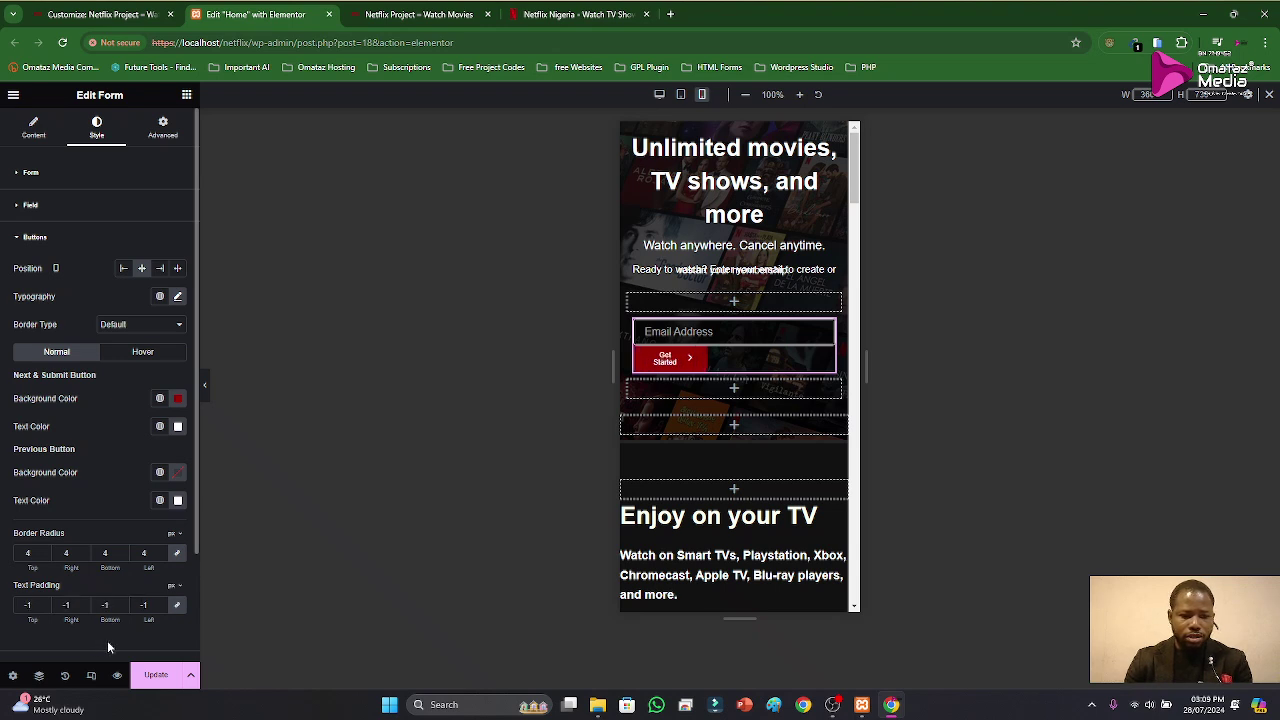
key("ctrl+z")
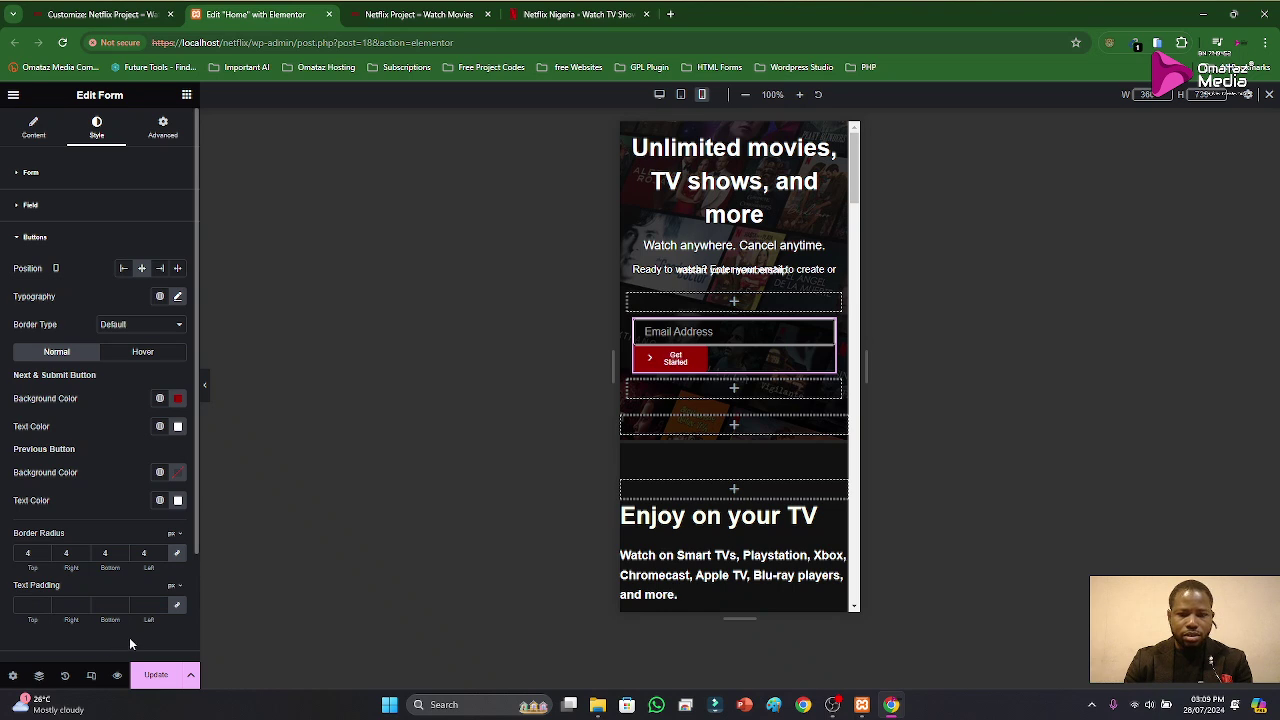
Step: Set the Get Started button's icon position to End and its column width to 50% for mobile portrait
left_click(33, 127)
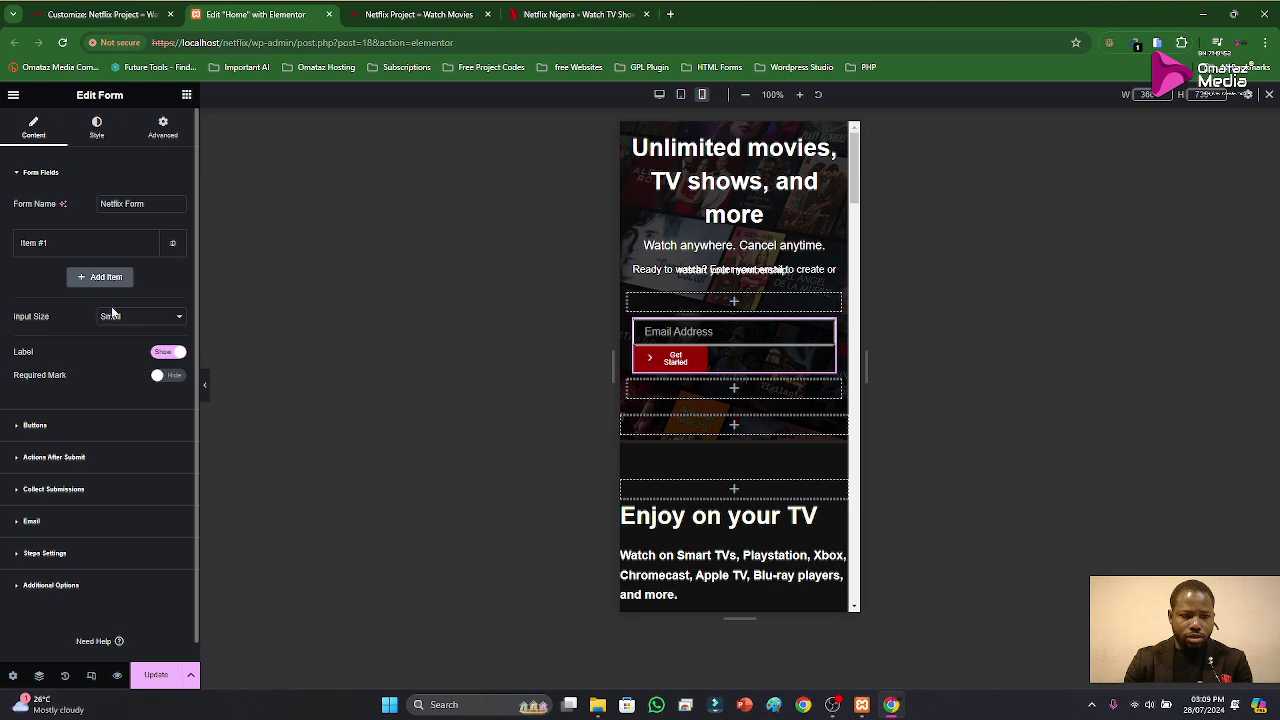
left_click(48, 426)
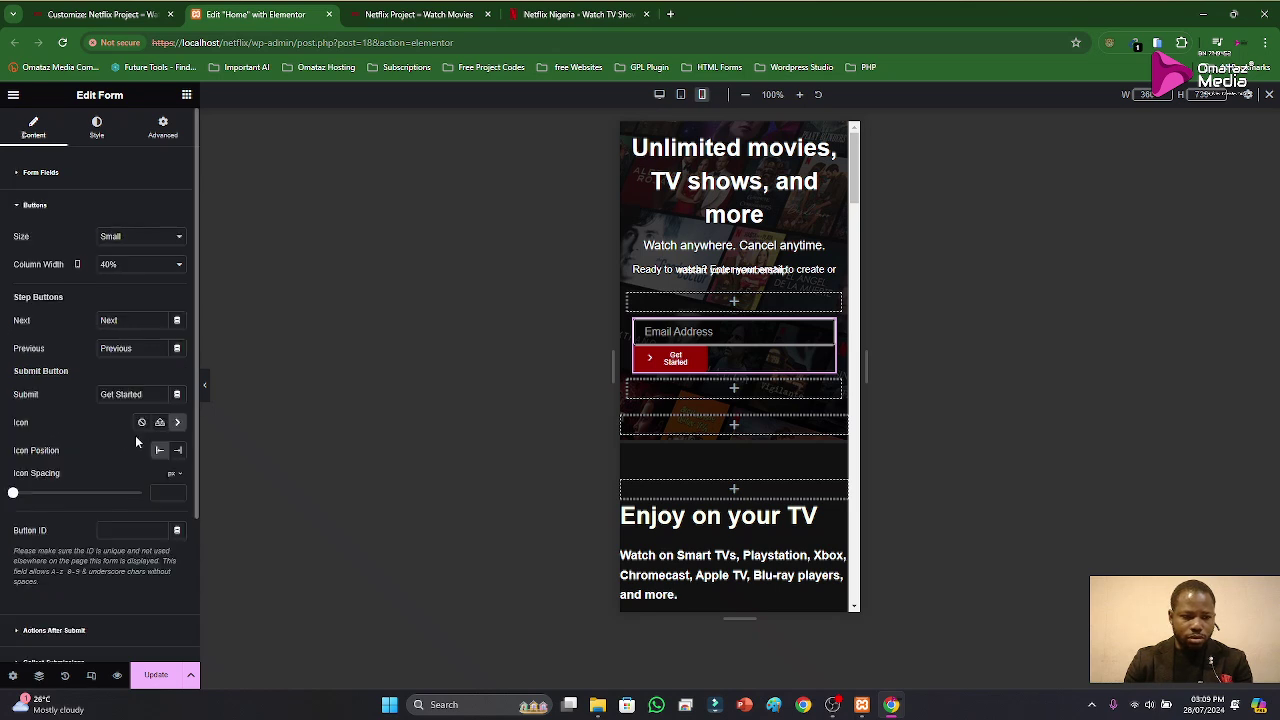
left_click(181, 451)
left_click(133, 265)
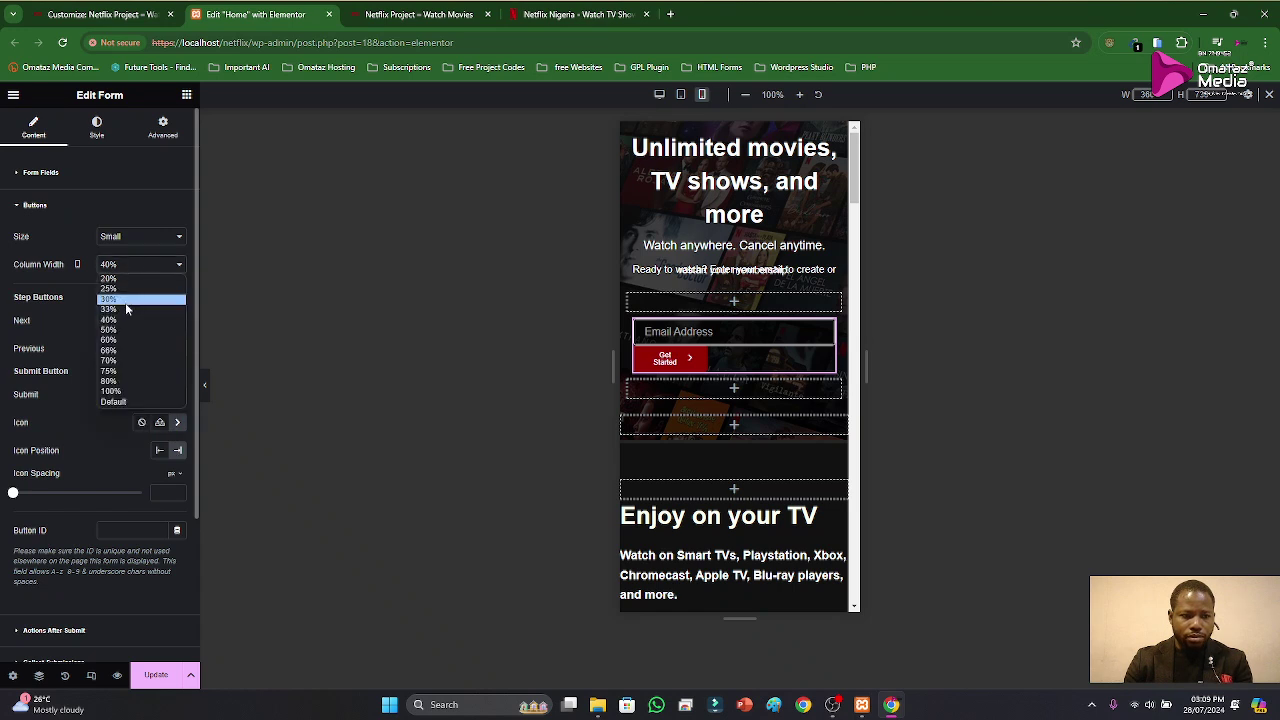
left_click(126, 337)
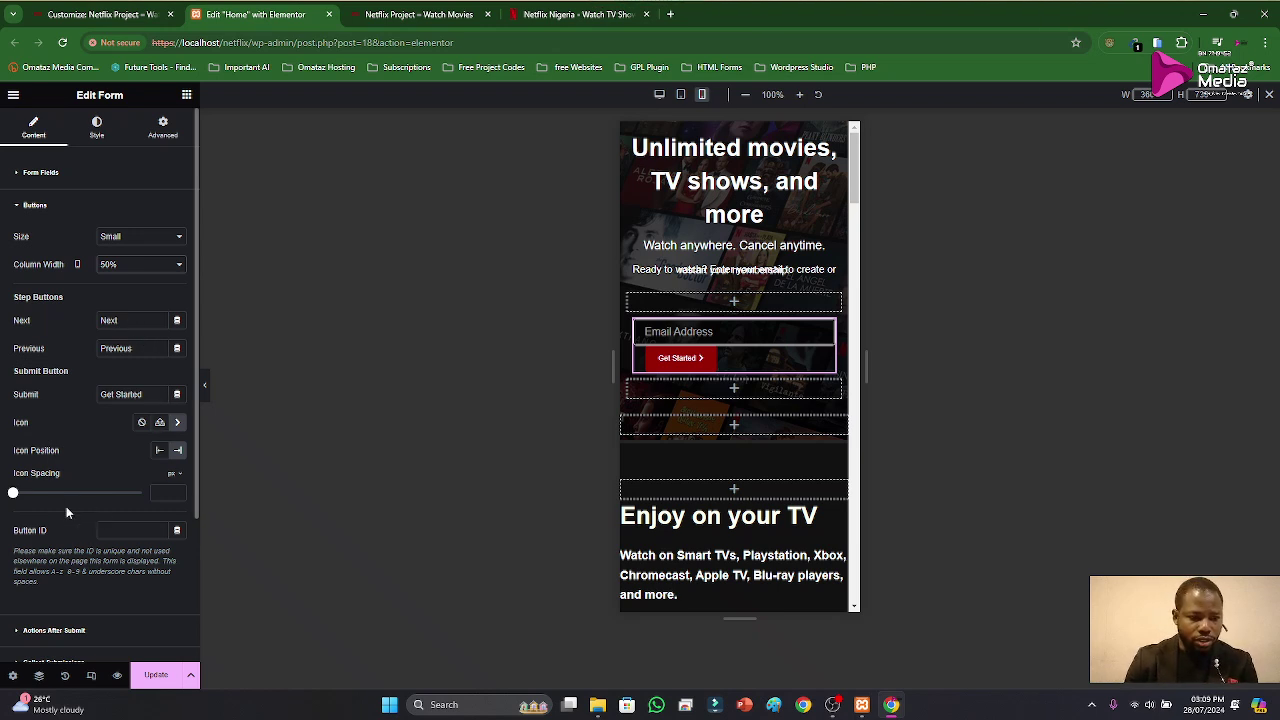
Step: Set the icon spacing of the Get Started button to 20 px
left_click_drag(13, 493, 39, 493)
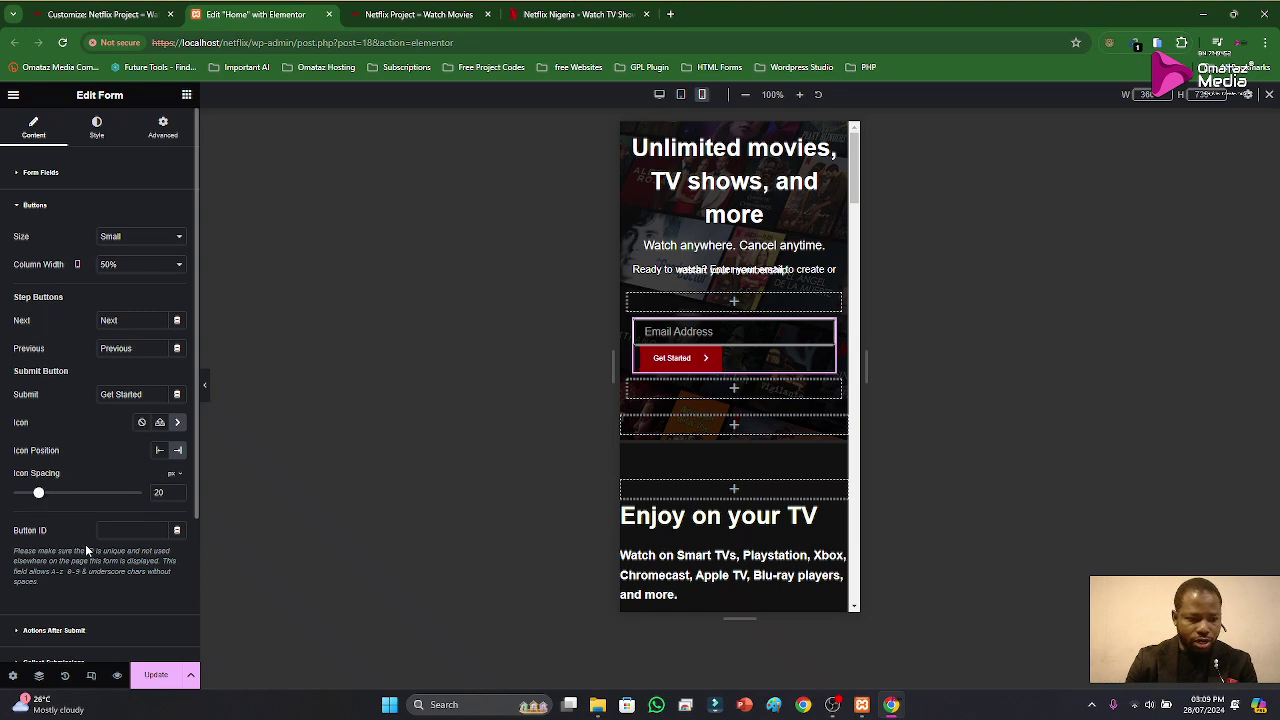
scroll(85, 544, "down", 2)
scroll(60, 390, "up", 2)
left_click(25, 205)
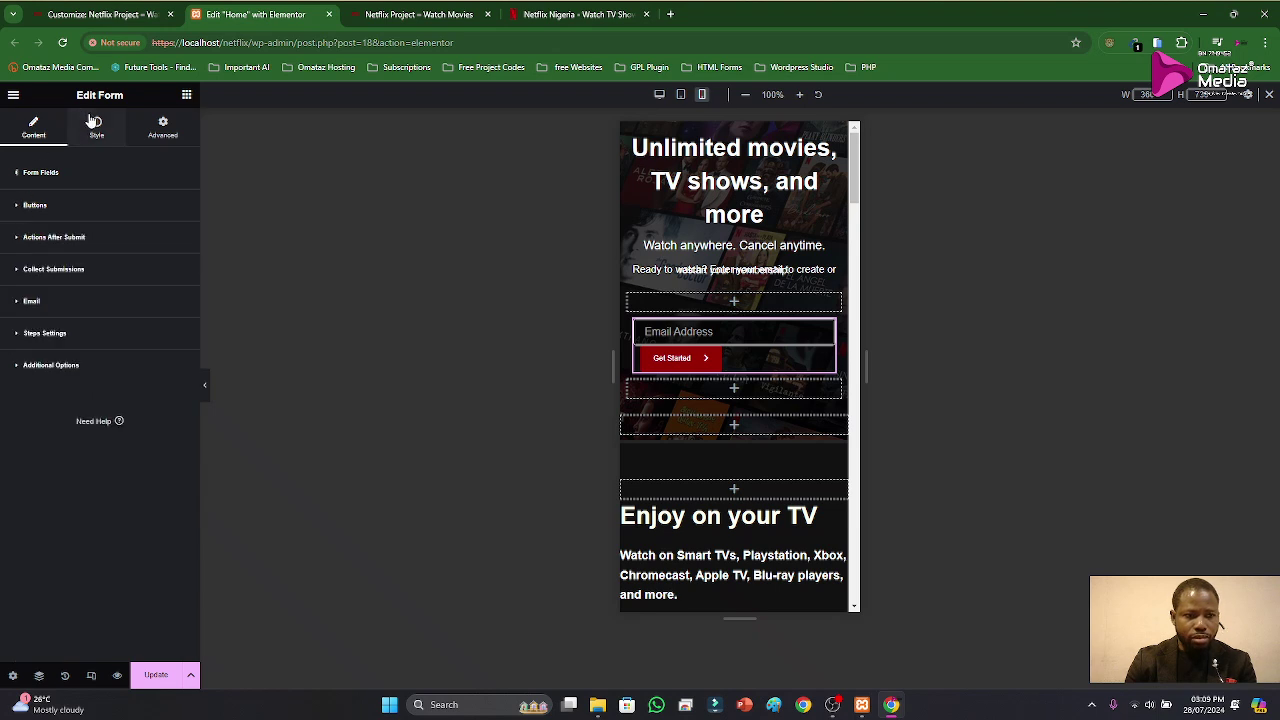
Step: Set the email form's rows gap to 14 px and its columns gap to 0 px
left_click(97, 128)
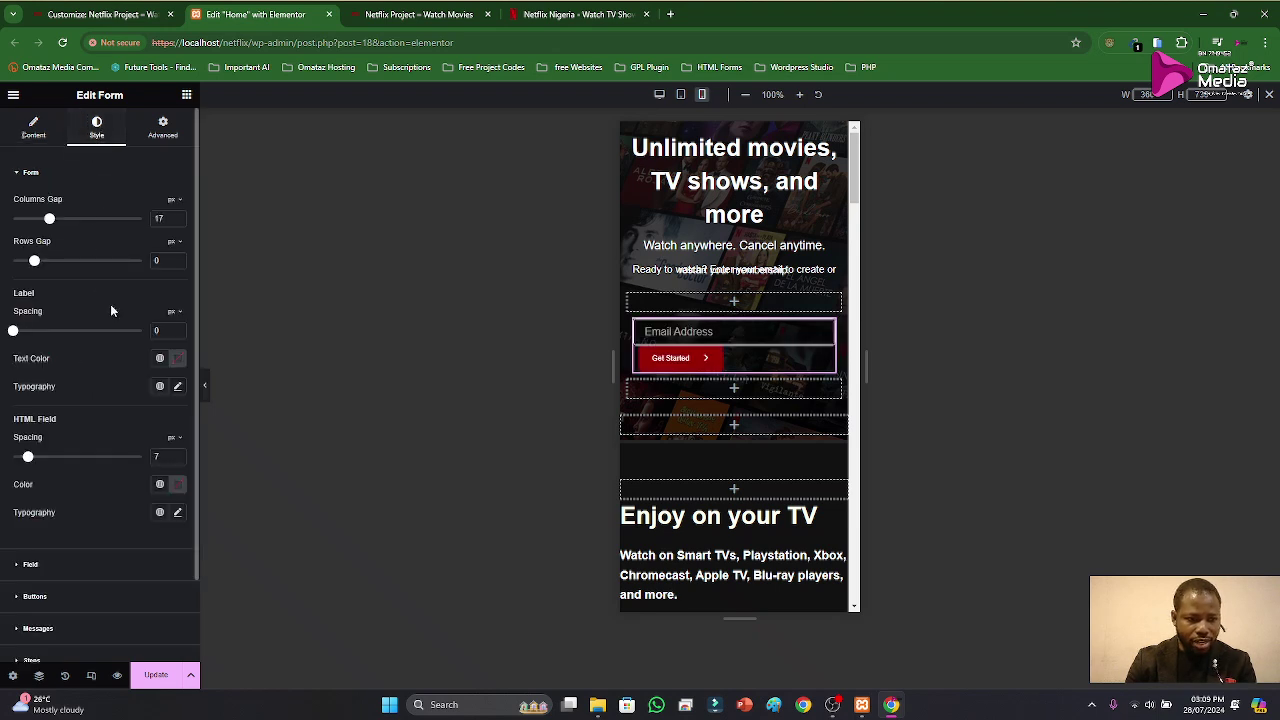
mouse_move(13, 331)
left_mouse_down()
mouse_move(86, 337)
mouse_move(12, 337)
left_mouse_up()
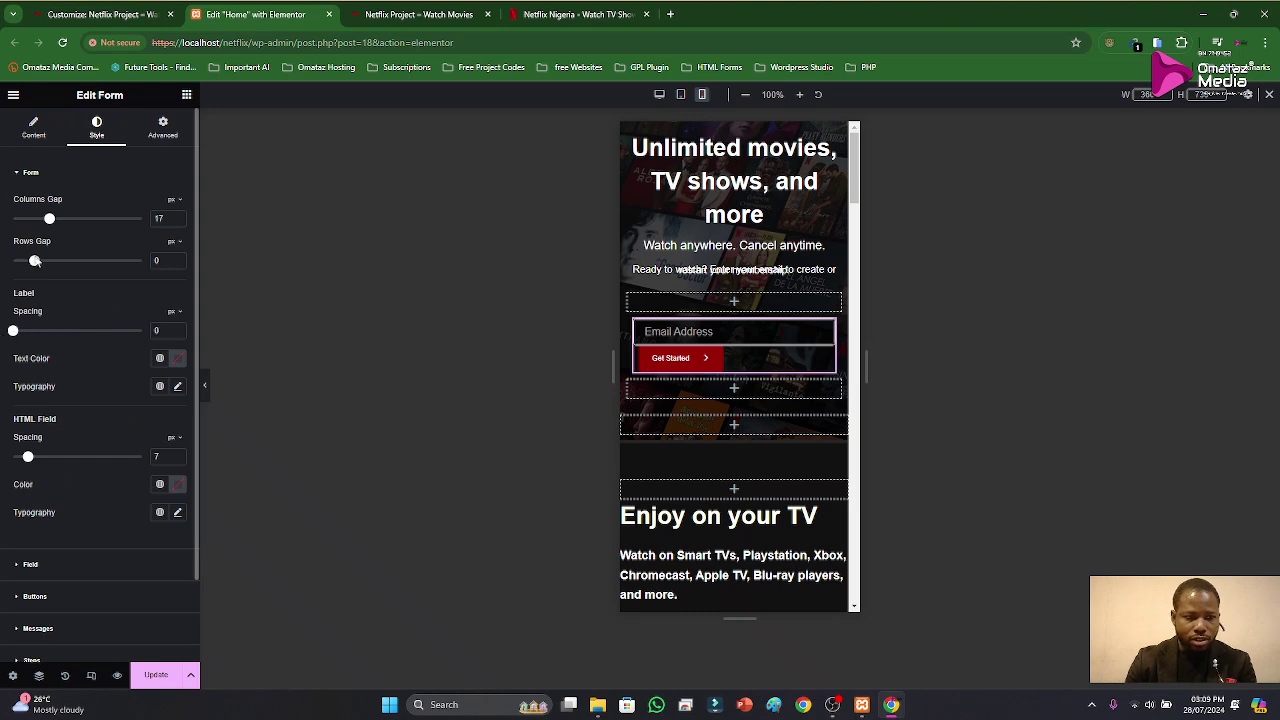
left_click_drag(34, 262, 43, 275)
left_click_drag(50, 224, 3, 229)
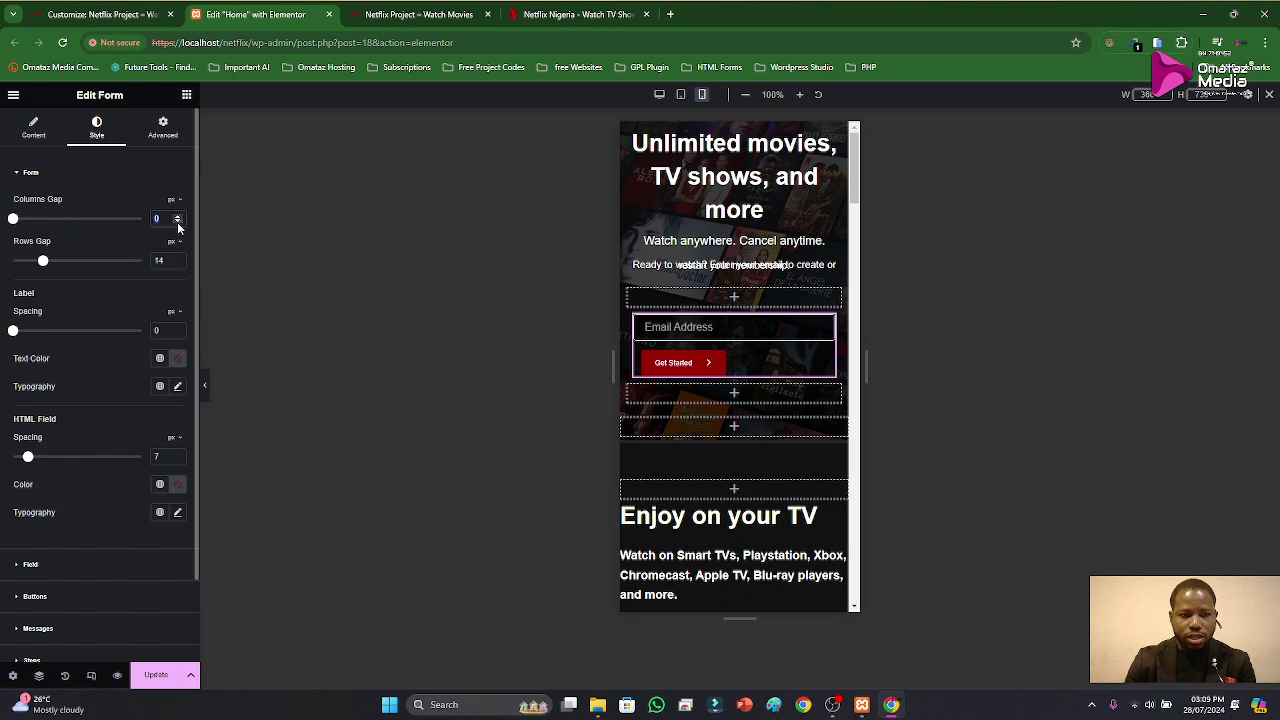
Step: Set the Get Started button's position to Right for mobile portrait, after trying Left
scroll(118, 520, "down", 1)
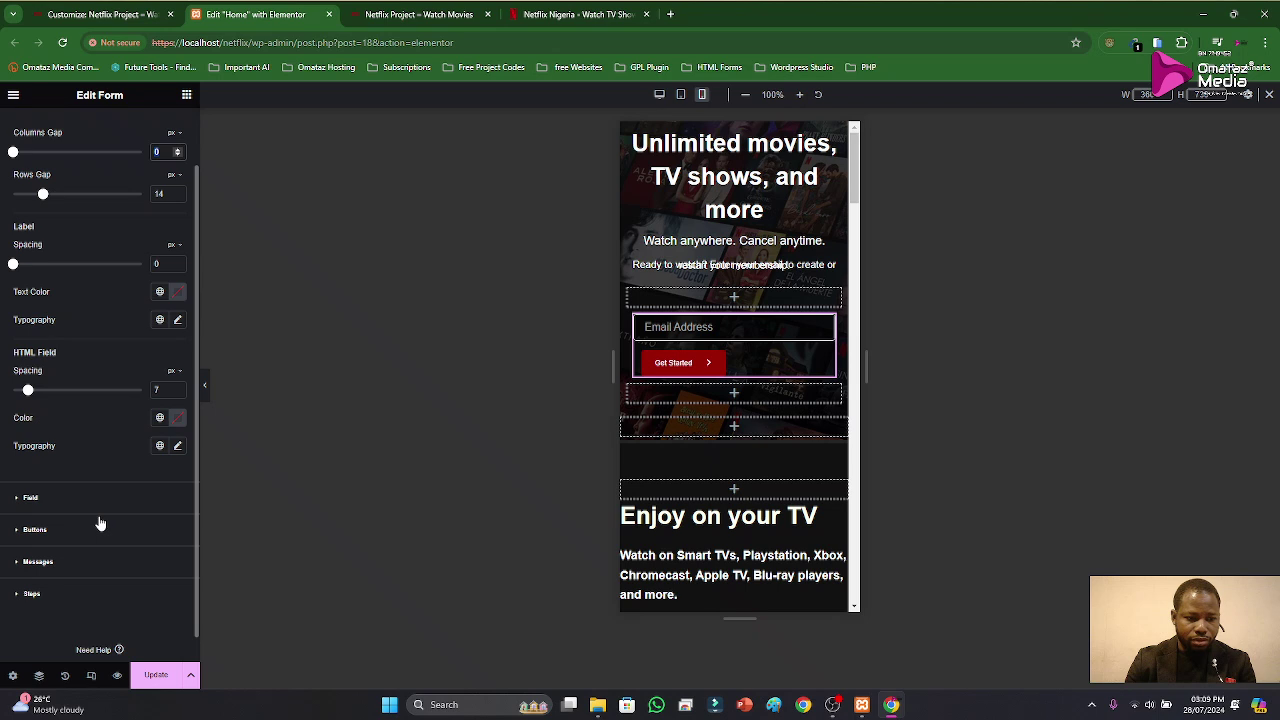
left_click(77, 531)
left_click(123, 270)
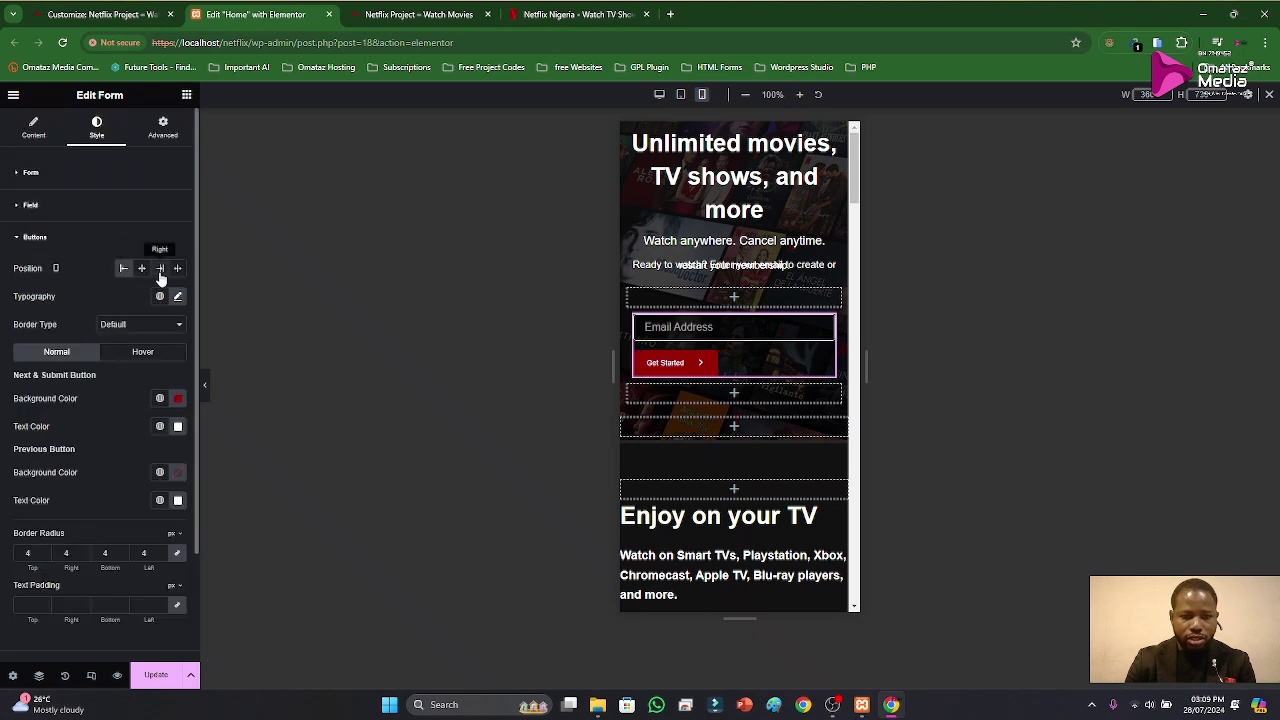
left_click(160, 270)
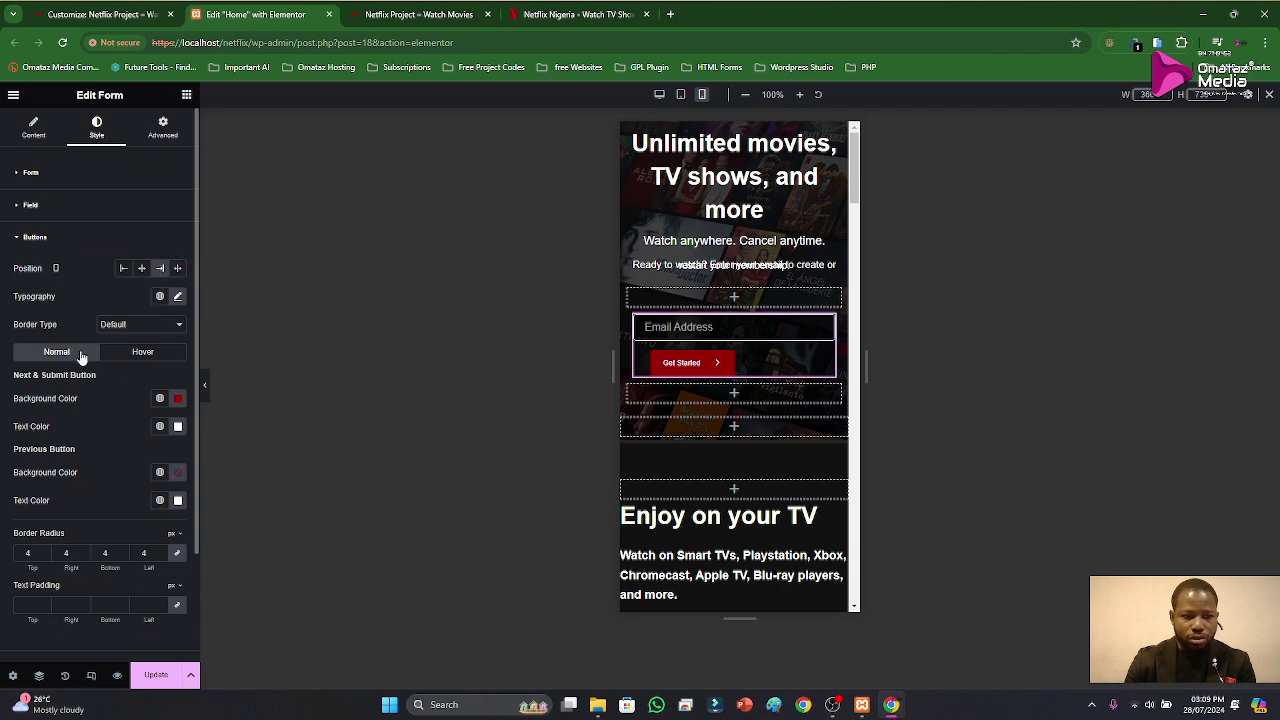
Step: Look through the Get Started button's border, color and padding options and the form's advanced layout settings
left_click(137, 326)
left_click(139, 330)
scroll(108, 440, "down", 2)
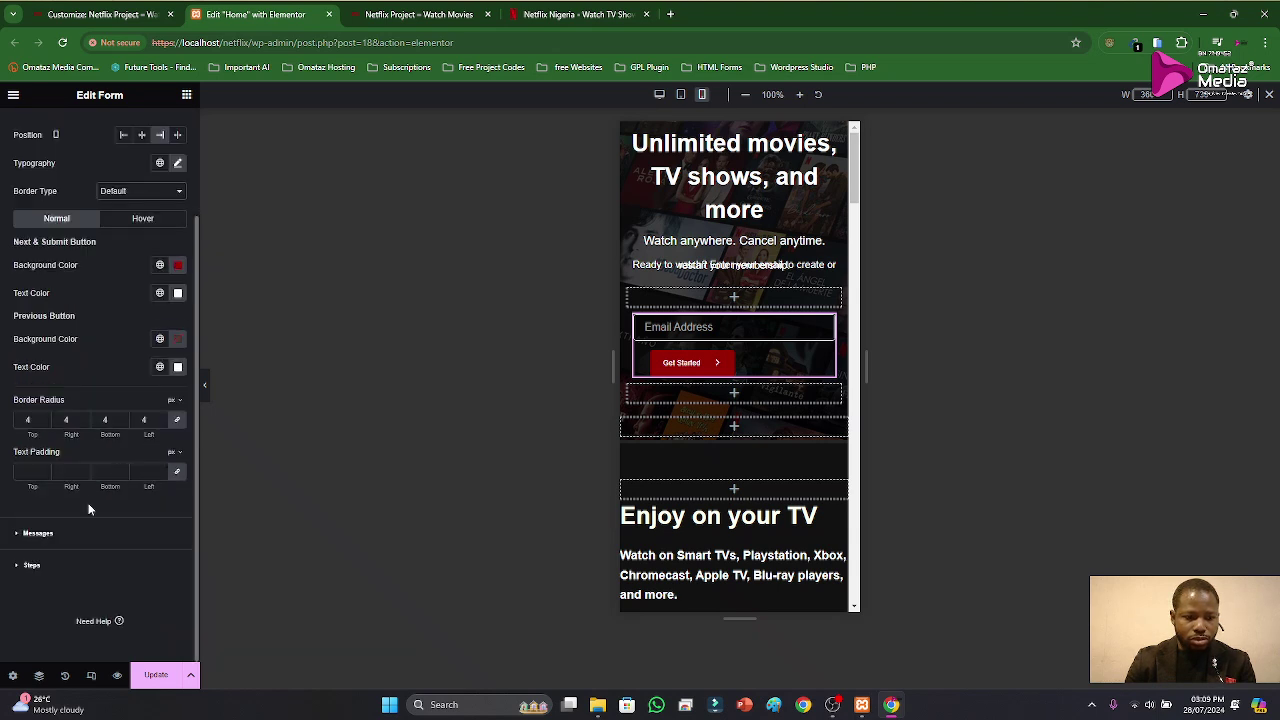
scroll(88, 503, "up", 1)
scroll(88, 466, "down", 1)
scroll(110, 383, "up", 2)
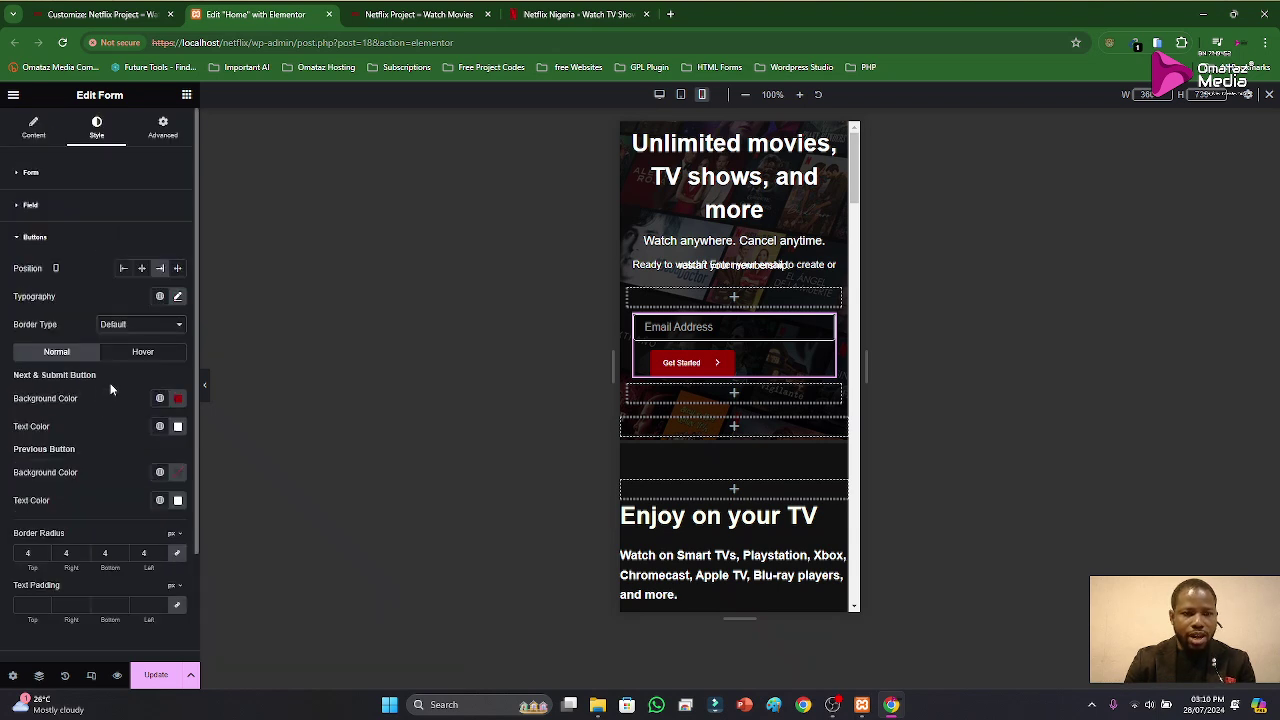
left_click(44, 241)
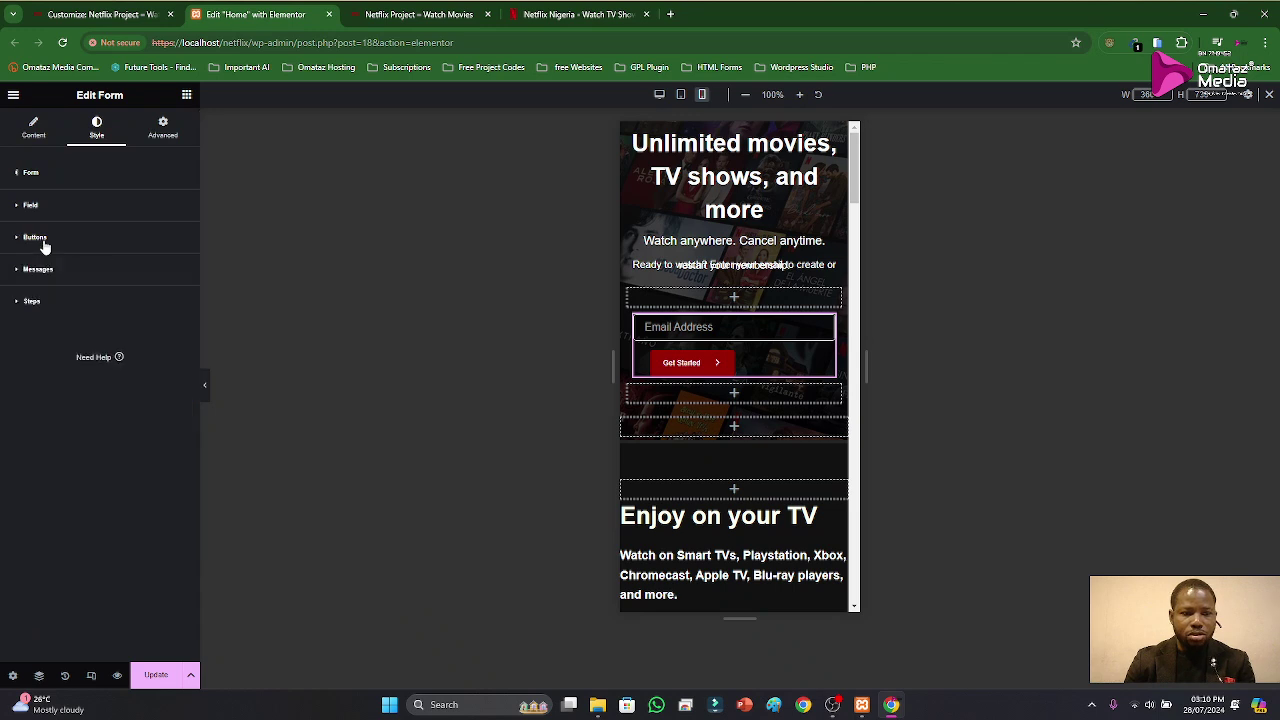
left_click(164, 136)
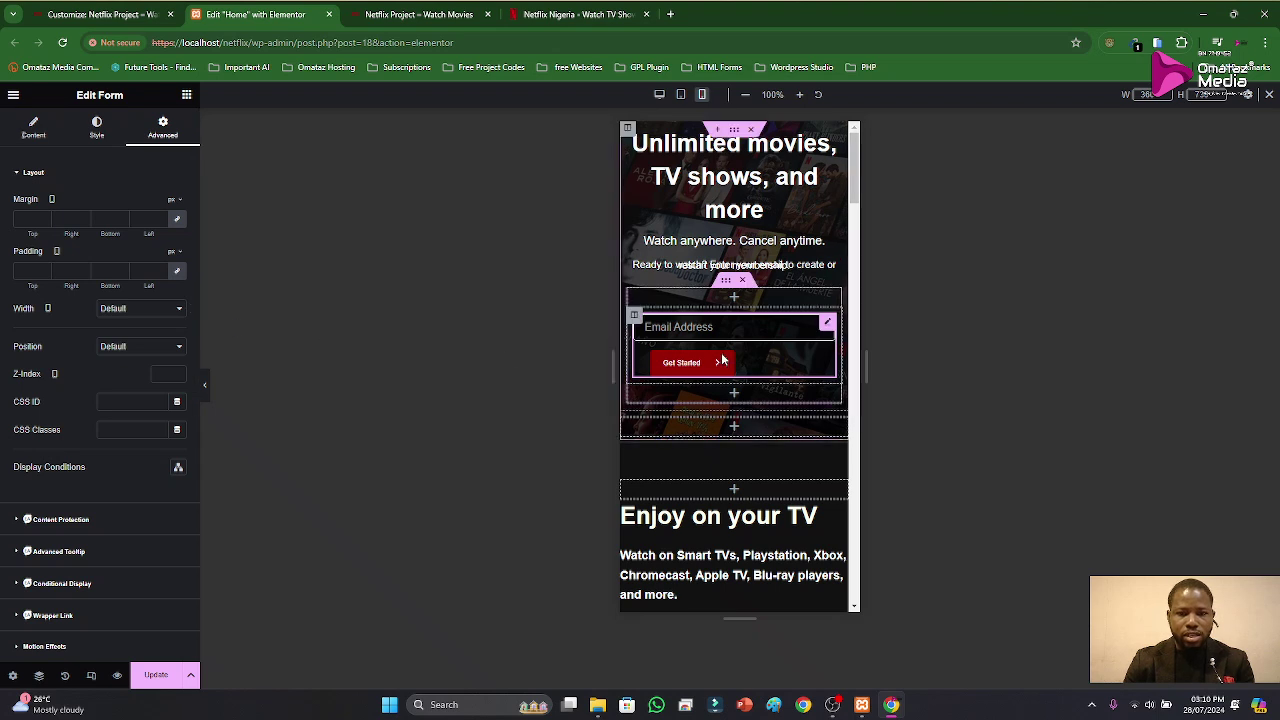
Step: Compare the mobile hero form on the original Netflix Nigeria page with the local site, and return to the Elementor editor
left_click(563, 24)
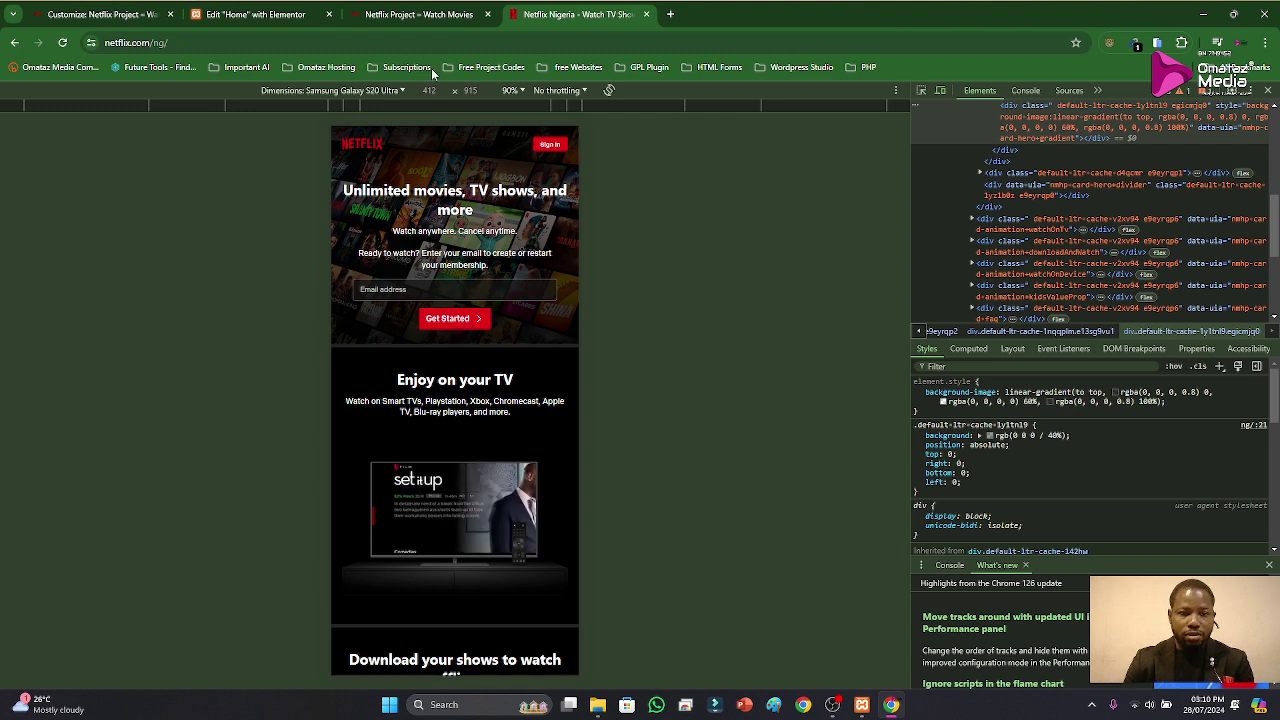
left_click(418, 15)
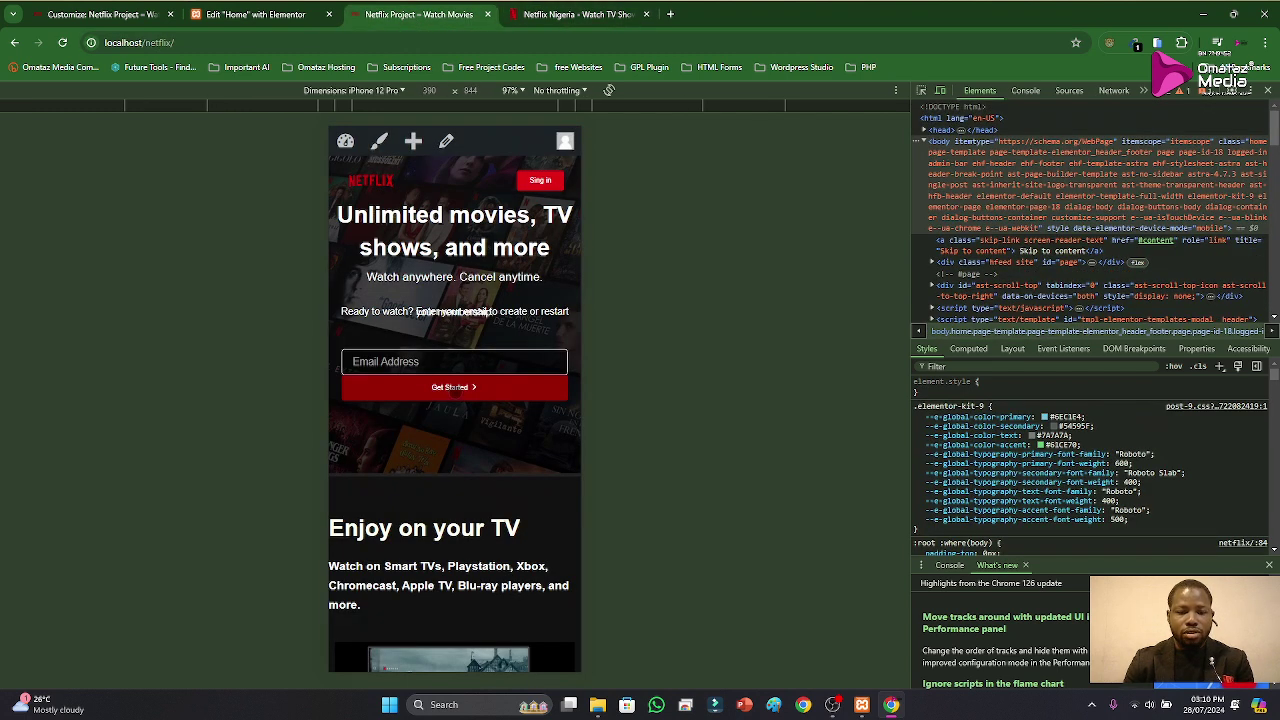
left_click(271, 15)
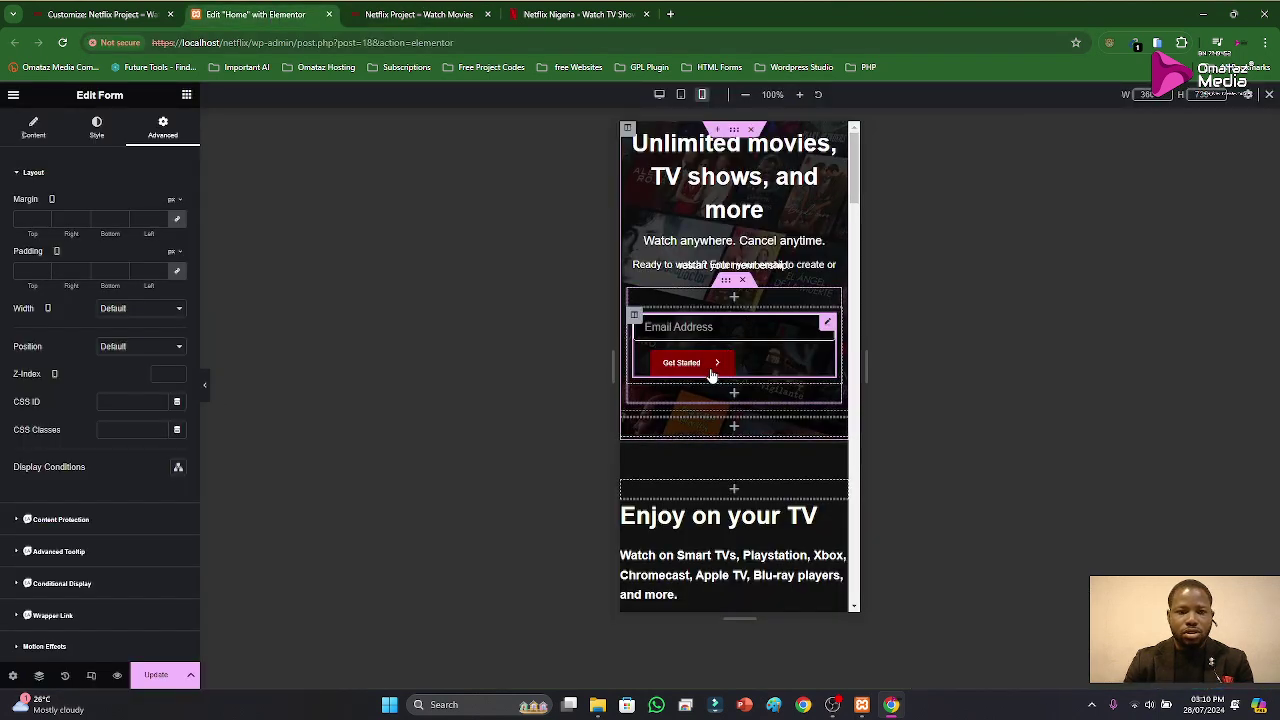
Step: Set the form column's mobile vertical alignment to Bottom and horizontal alignment to Center, and its HTML tag to section
left_click(636, 316)
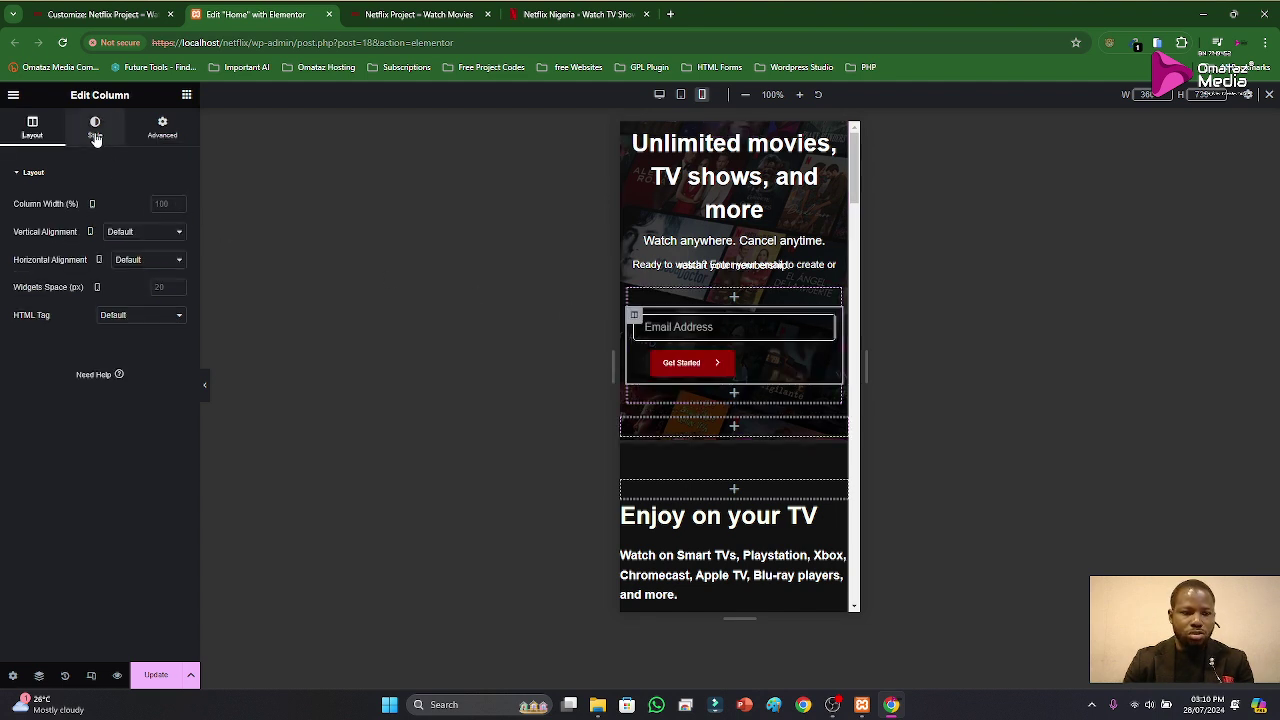
left_click(145, 232)
left_click(144, 271)
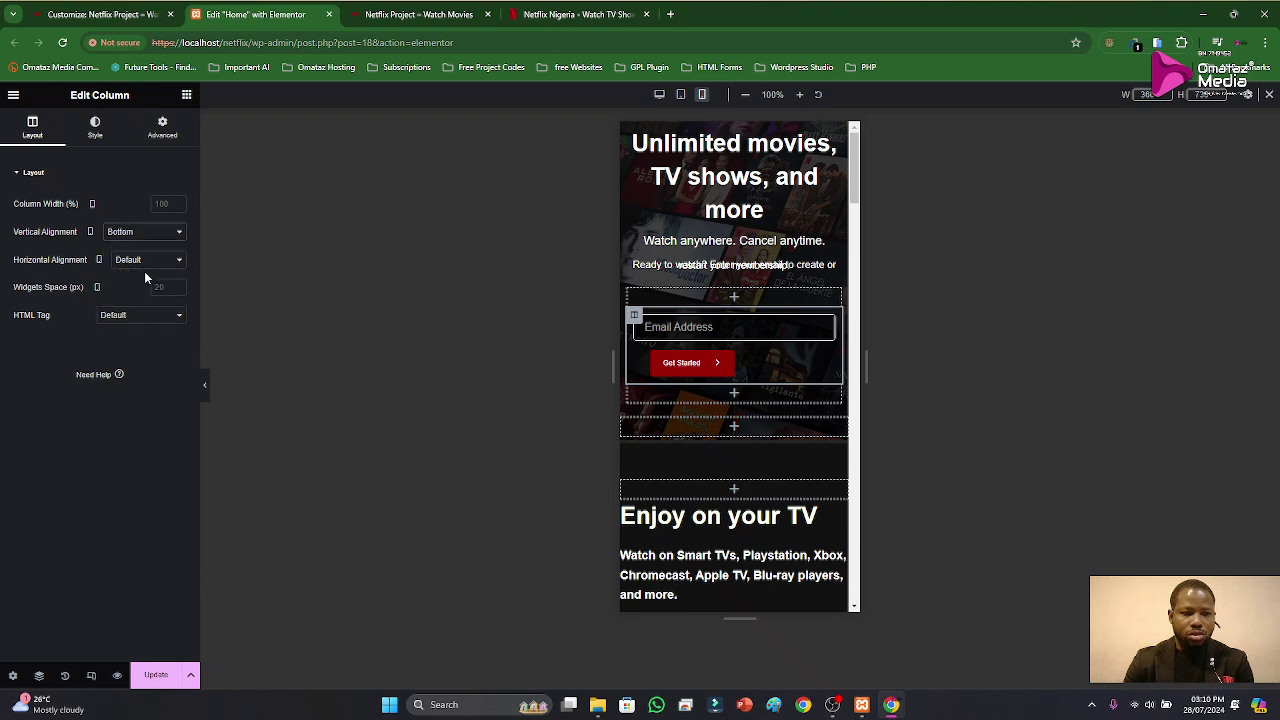
left_click(158, 262)
left_click(149, 291)
left_click(145, 315)
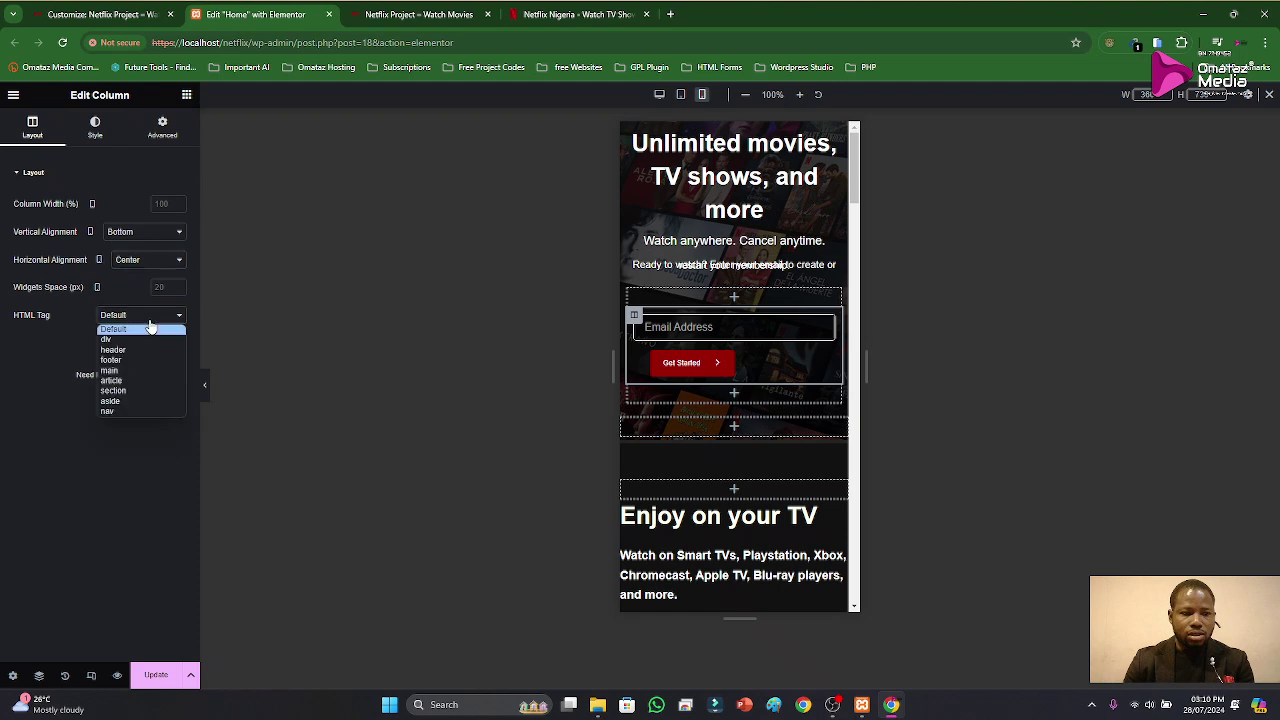
left_click(120, 390)
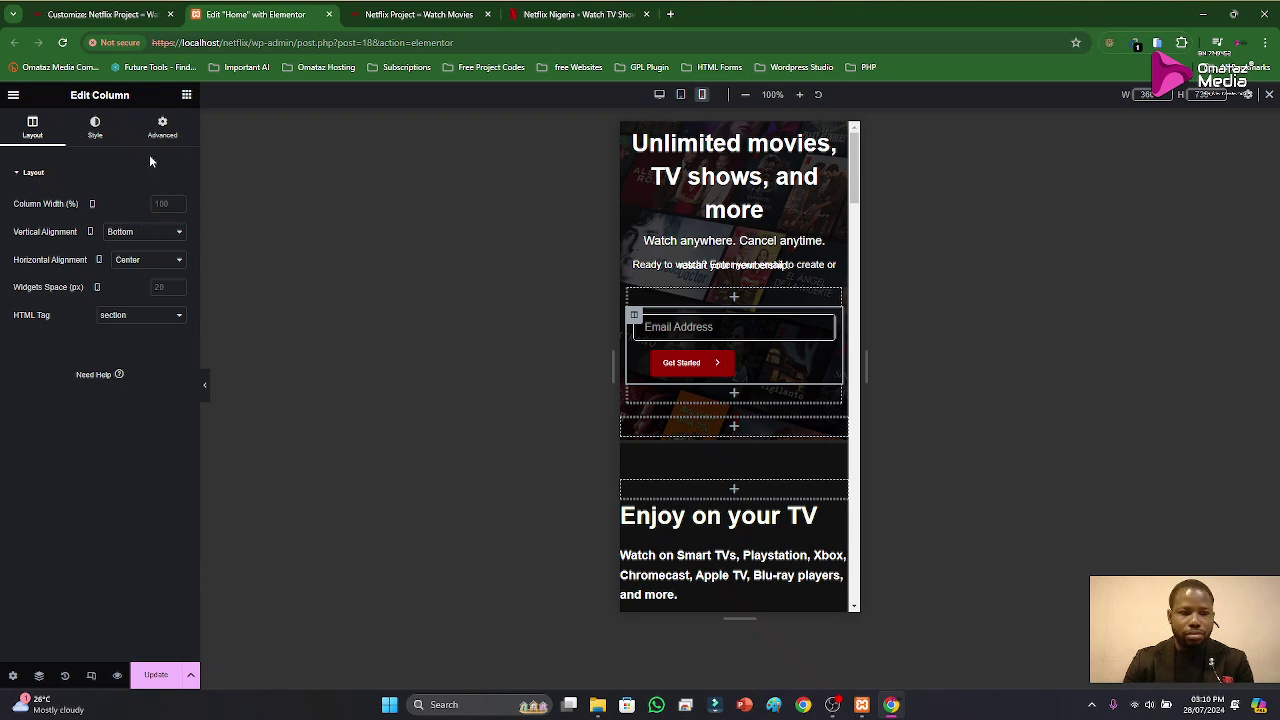
Step: Look through the column's style and advanced options and the email form's field and input size options
left_click(96, 146)
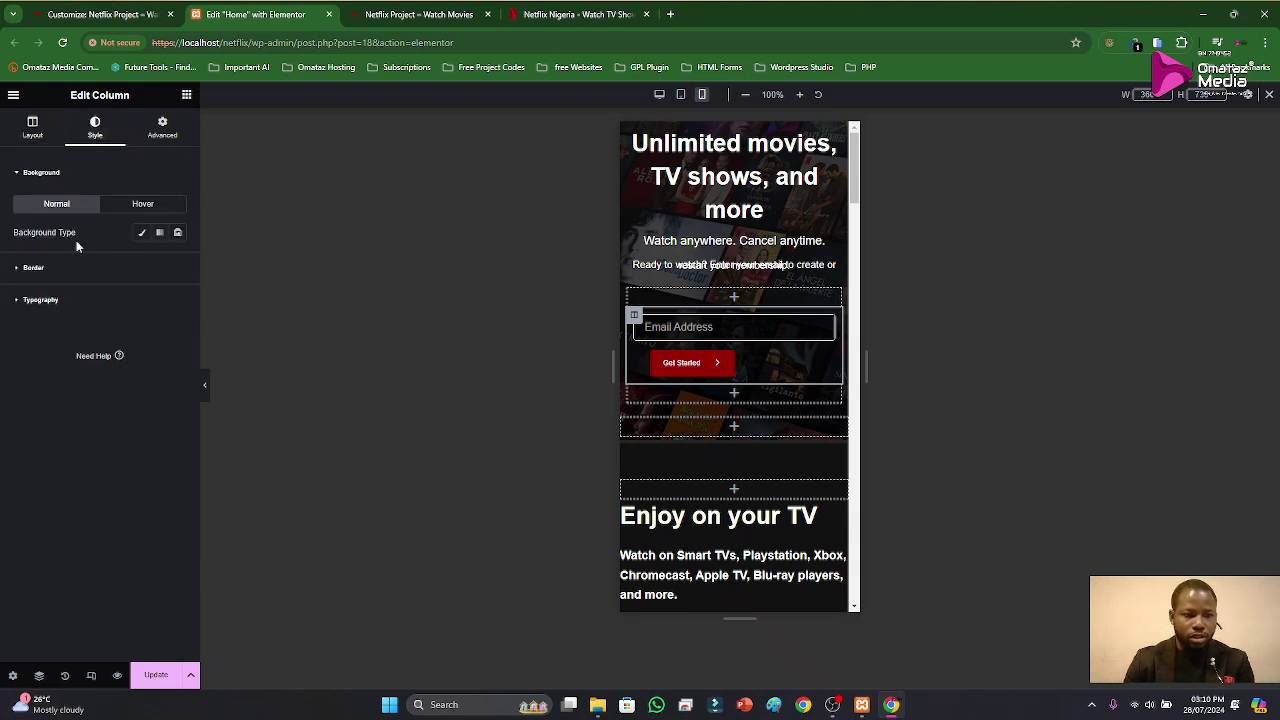
left_click(32, 128)
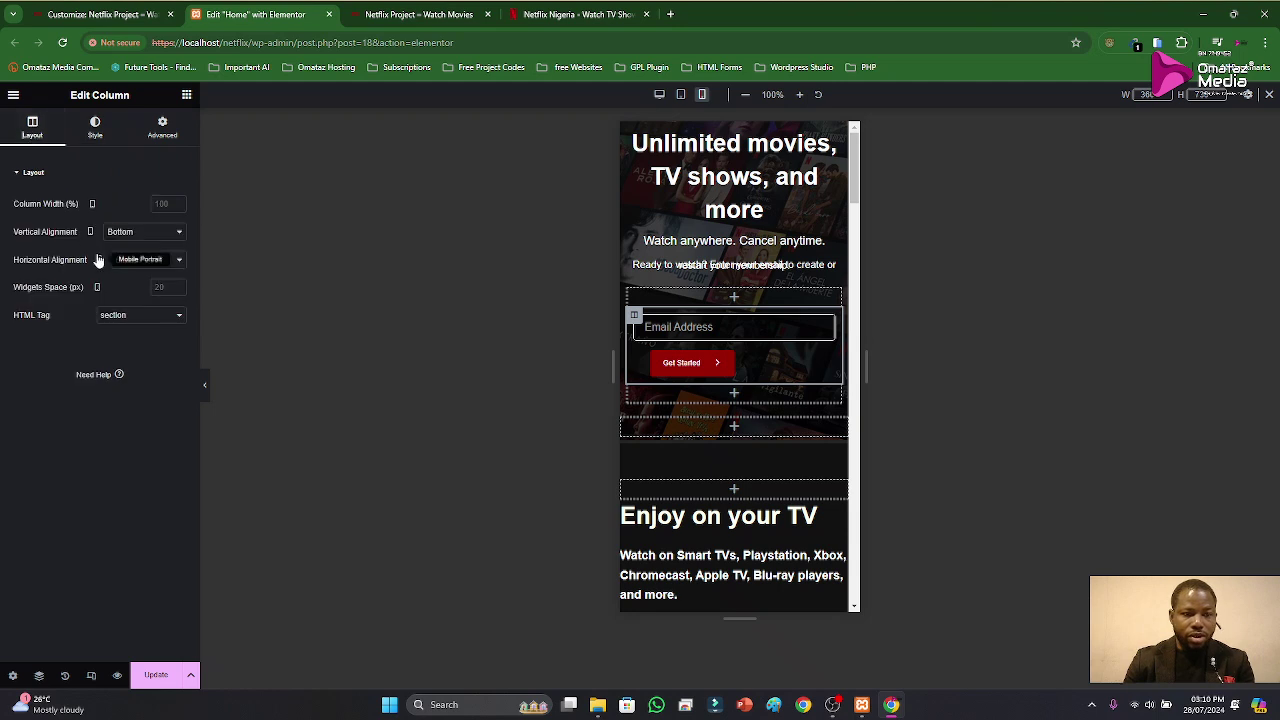
left_click(157, 138)
scroll(110, 392, "down", 1)
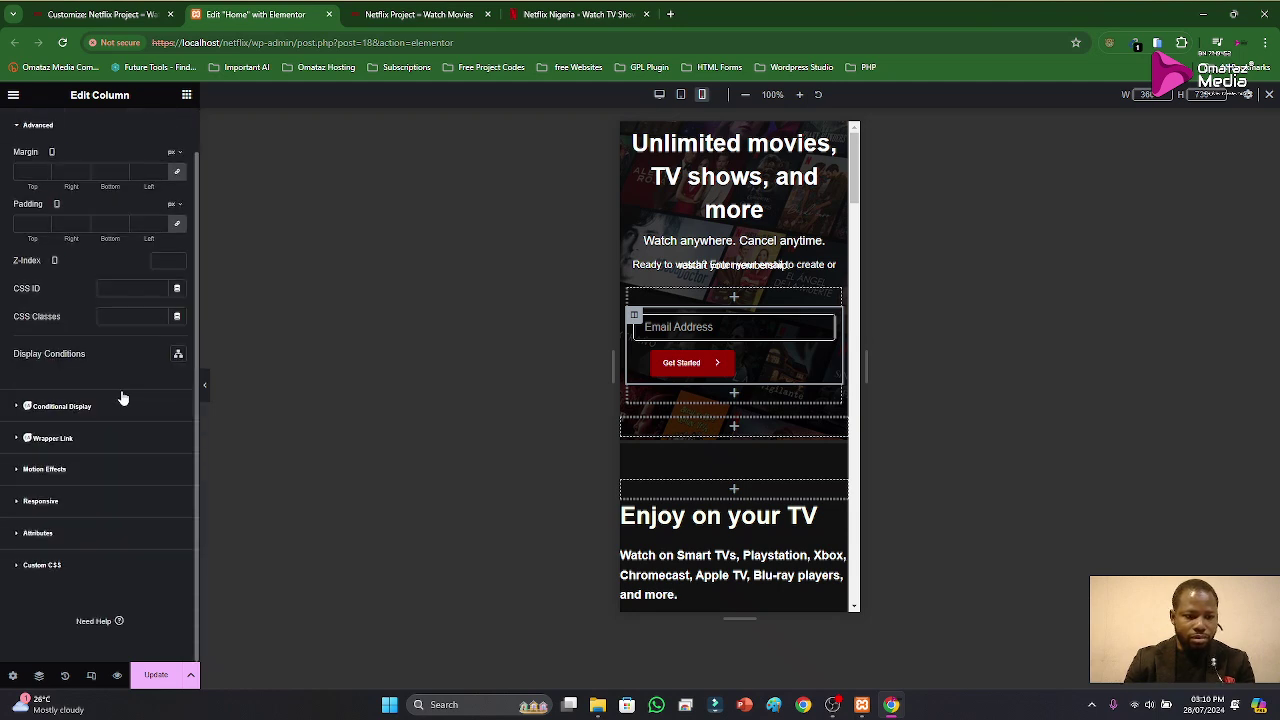
scroll(115, 403, "up", 1)
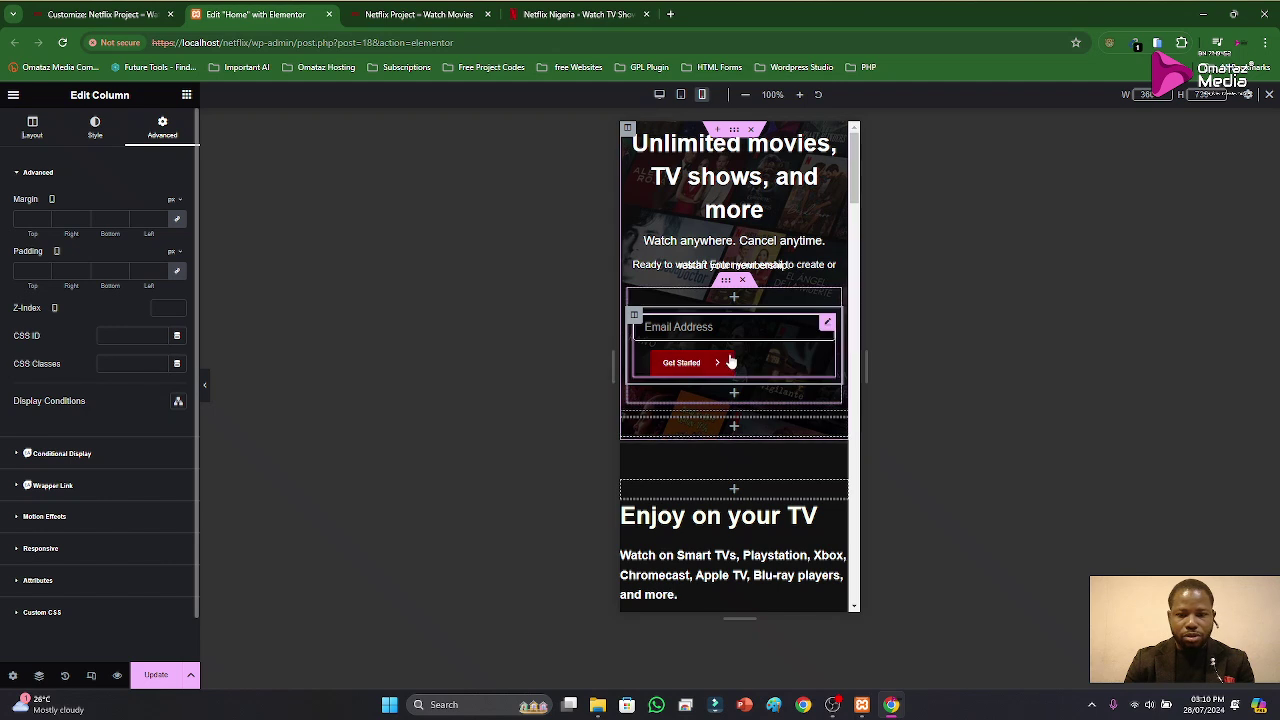
left_click(827, 326)
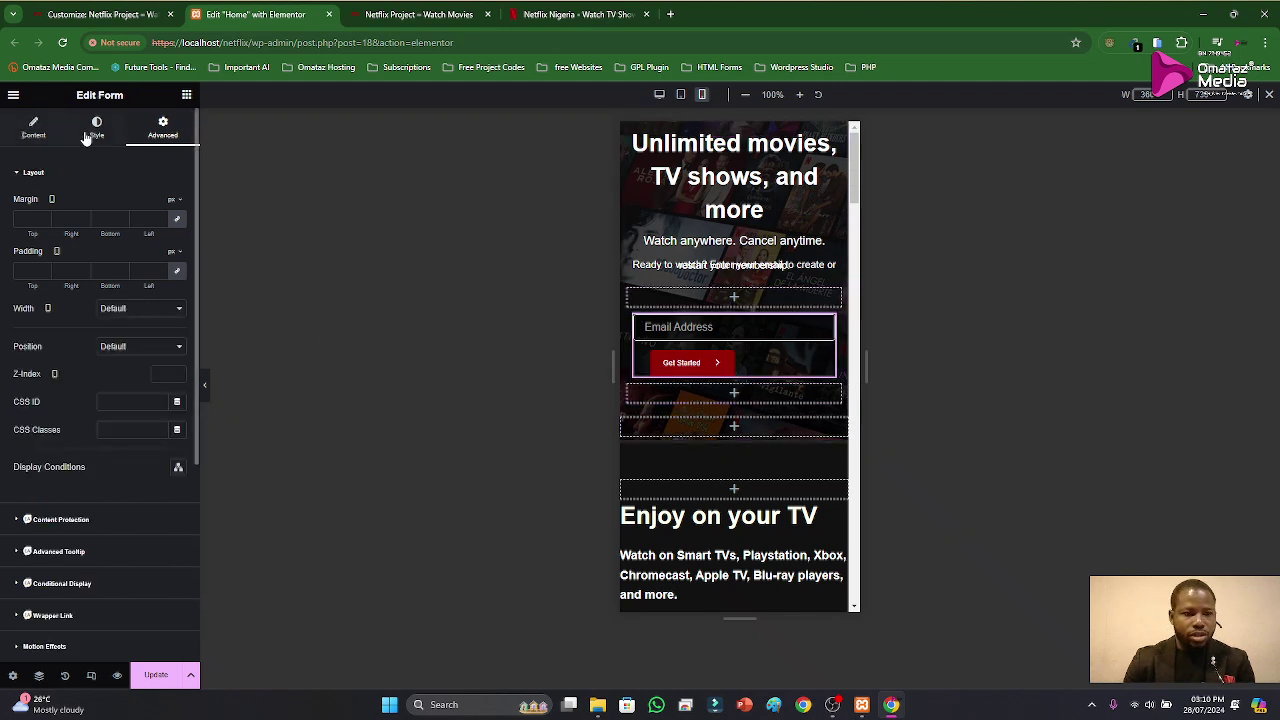
left_click(35, 138)
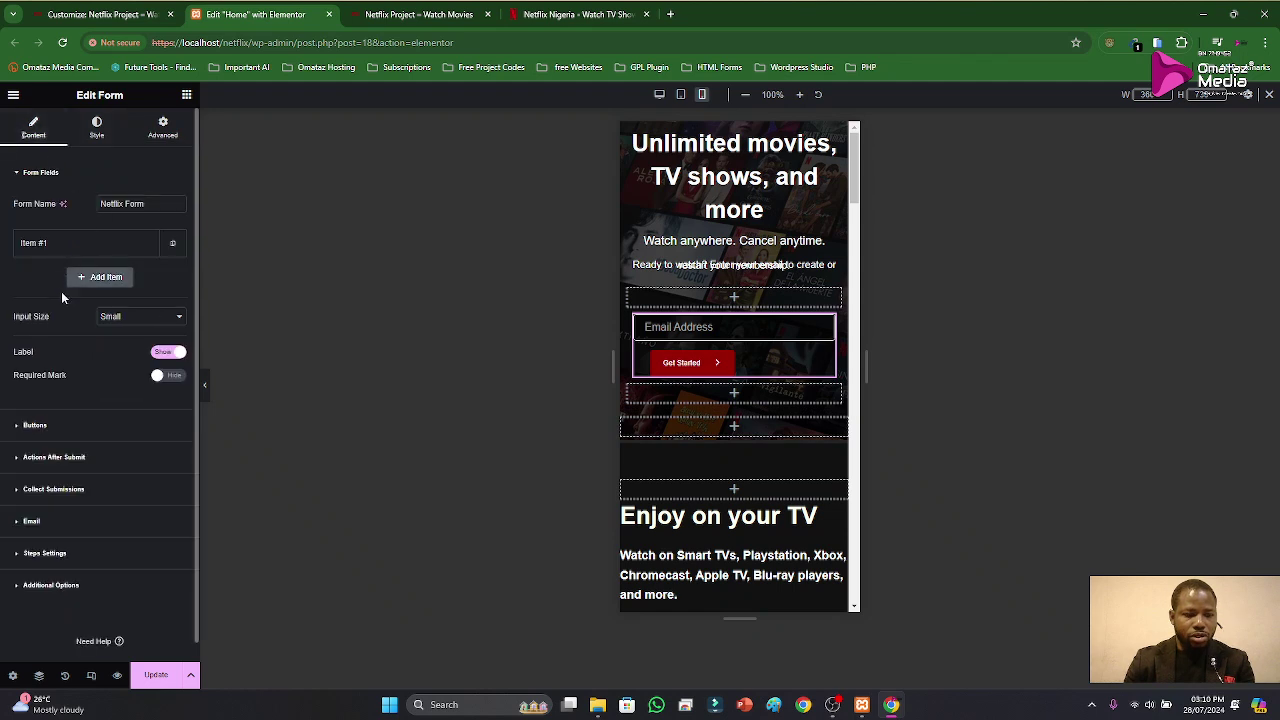
left_click(137, 320)
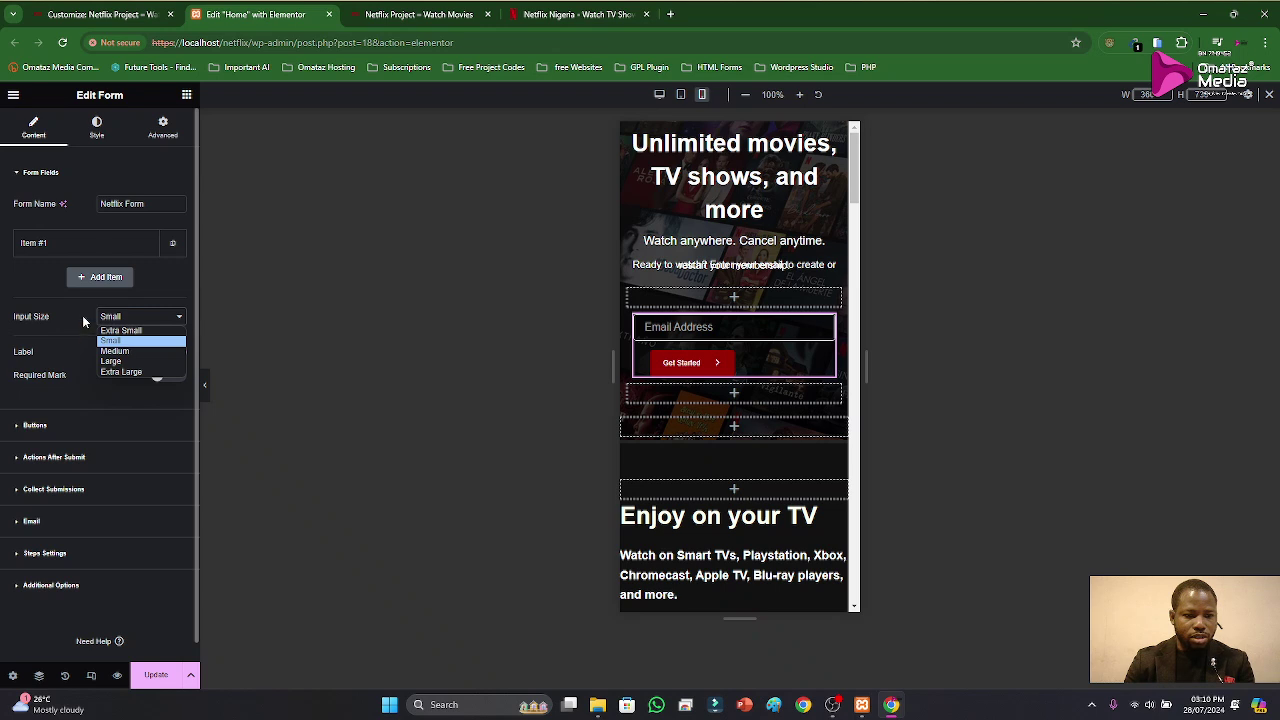
left_click(86, 324)
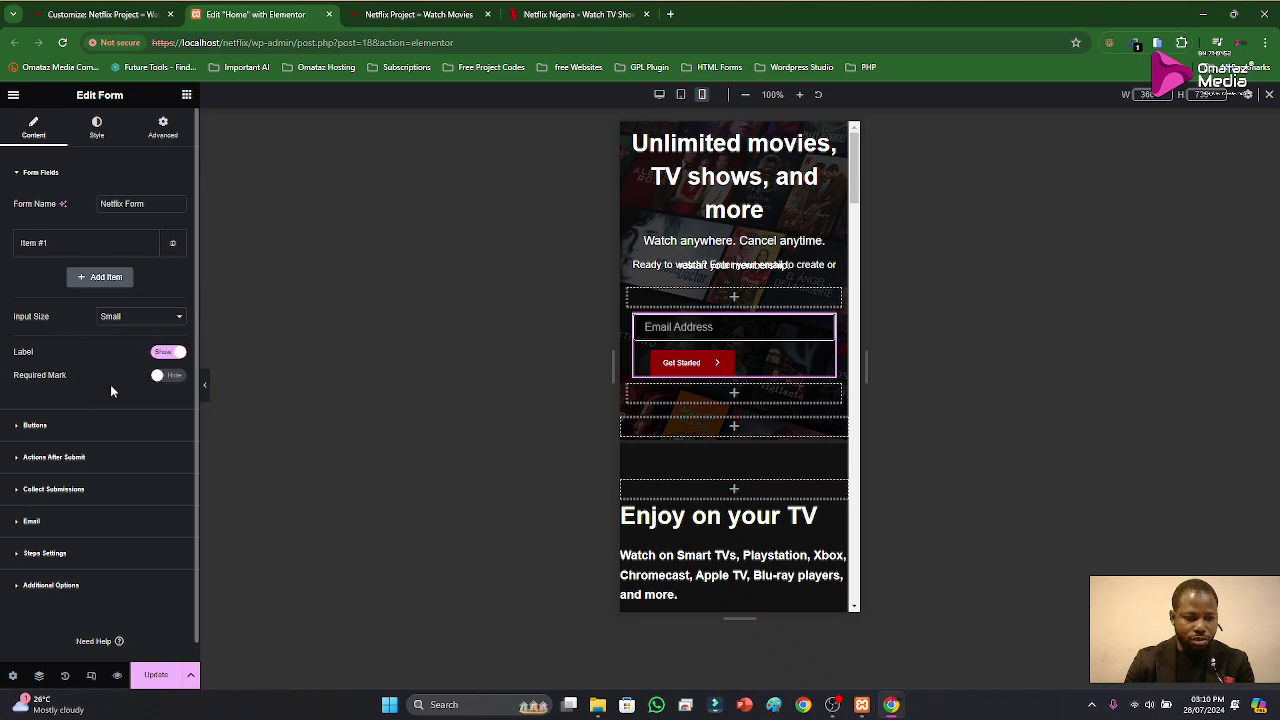
scroll(110, 384, "down", 1)
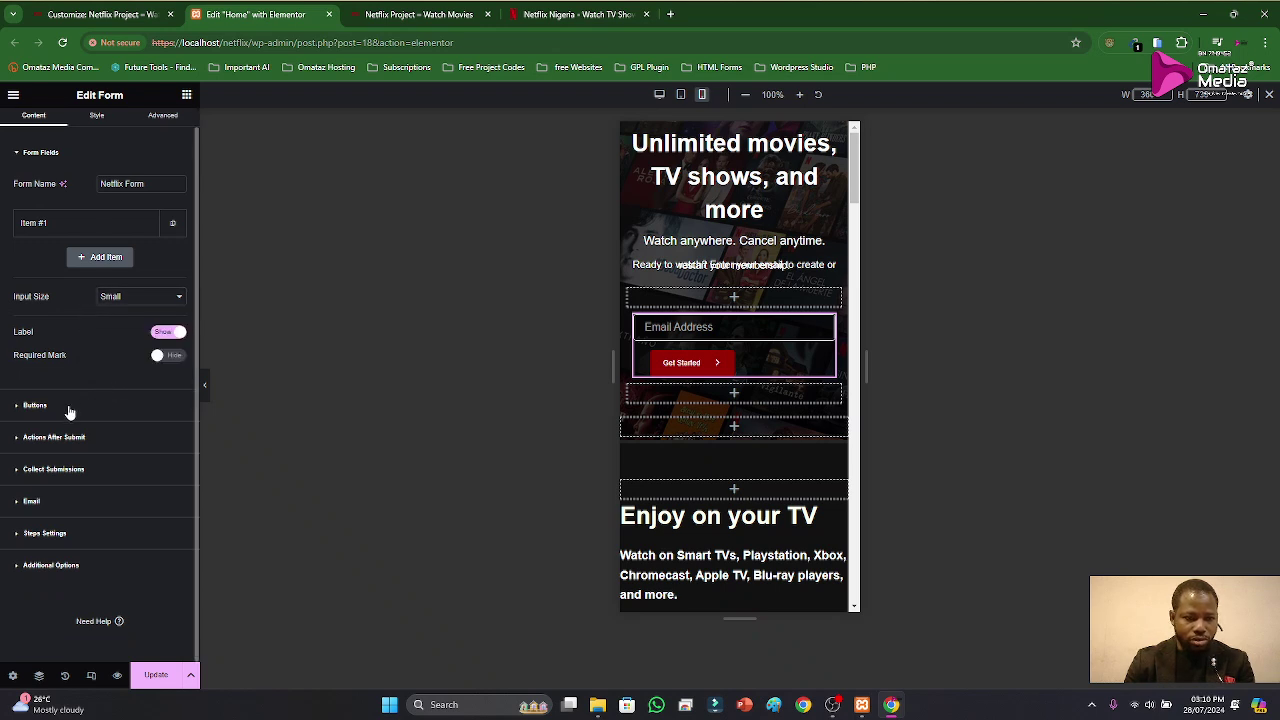
Step: Set the Get Started button's mobile column width to 70%, after trying Default, 60% and 66%, and update the page
left_click(69, 406)
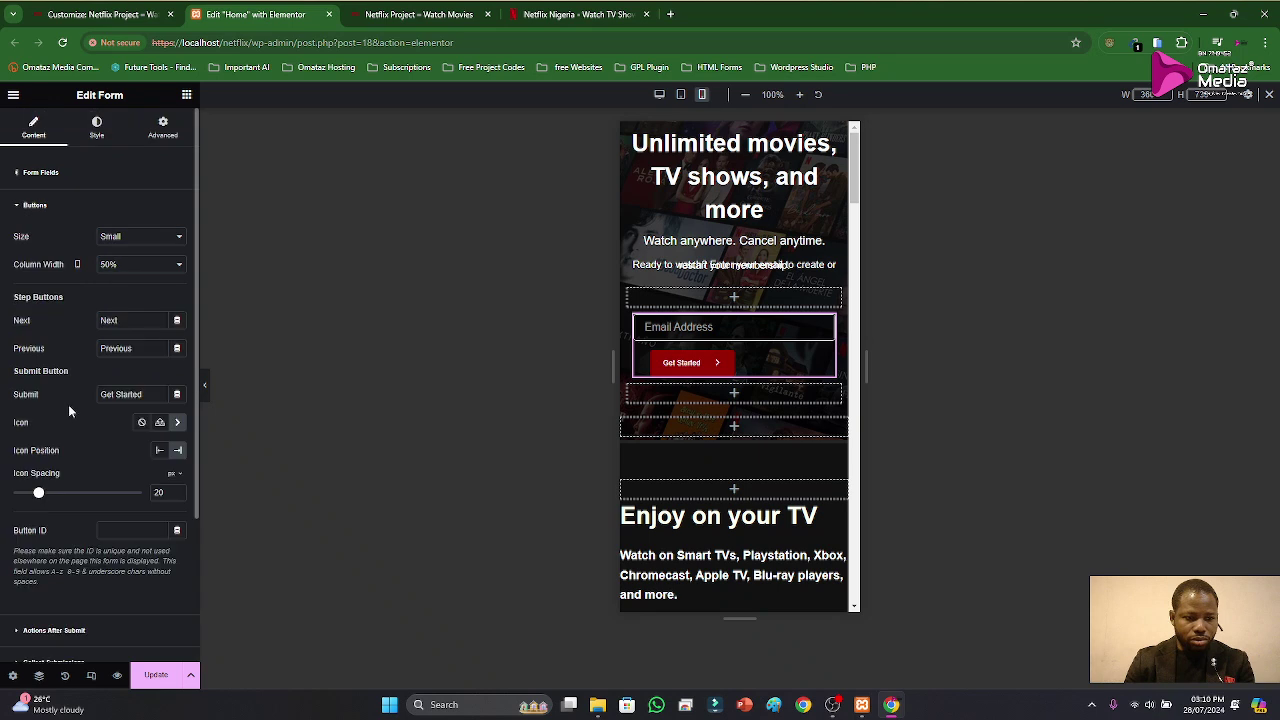
left_click(163, 451)
left_click(180, 452)
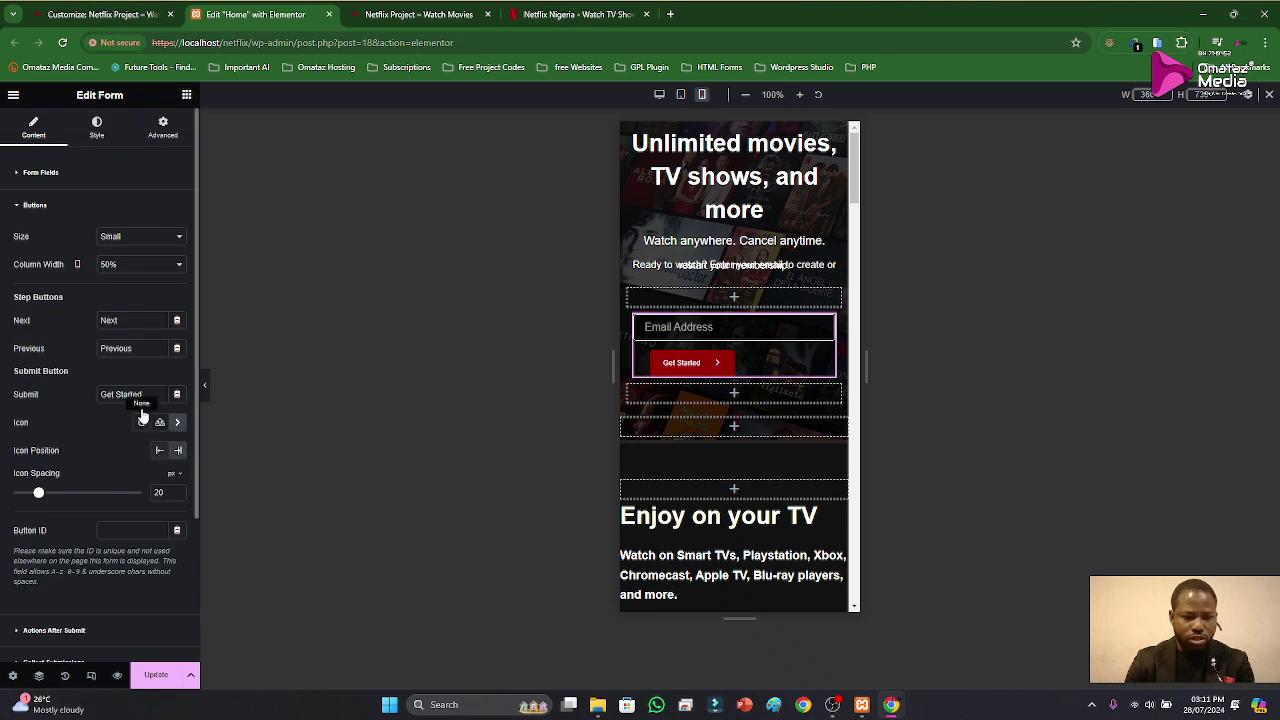
left_click(141, 264)
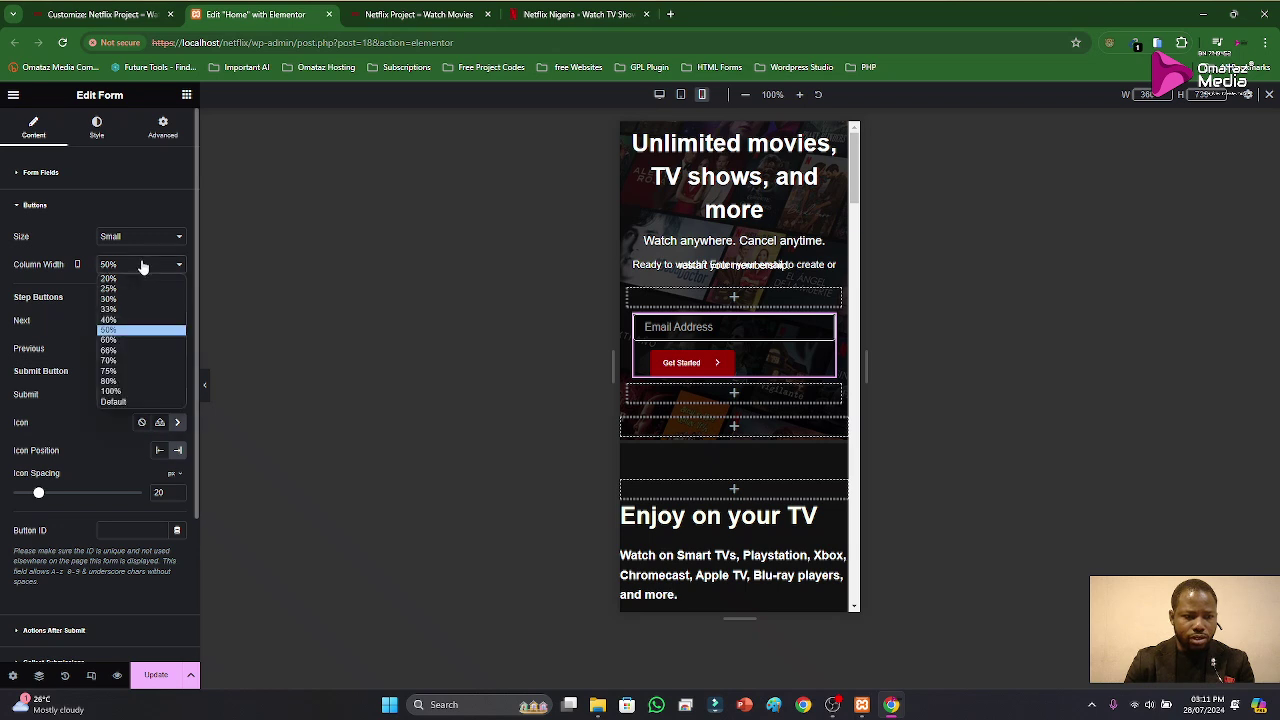
left_click(124, 402)
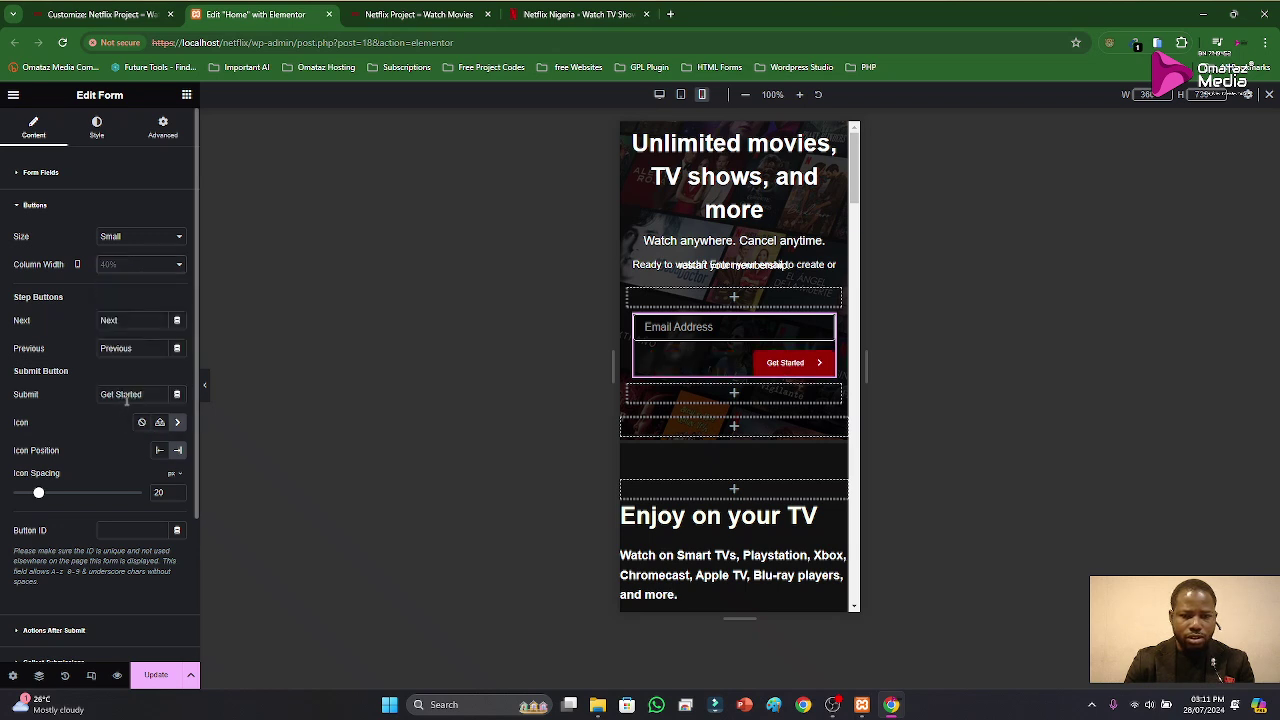
left_click(140, 271)
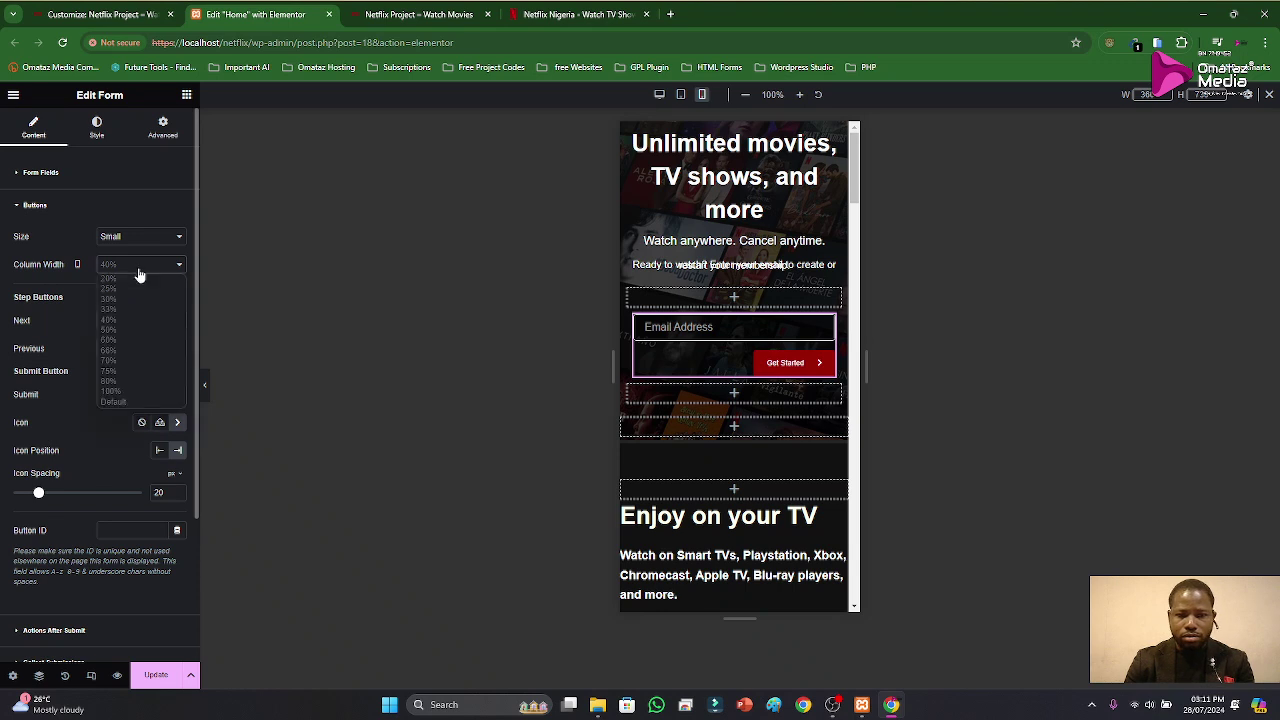
left_click(120, 340)
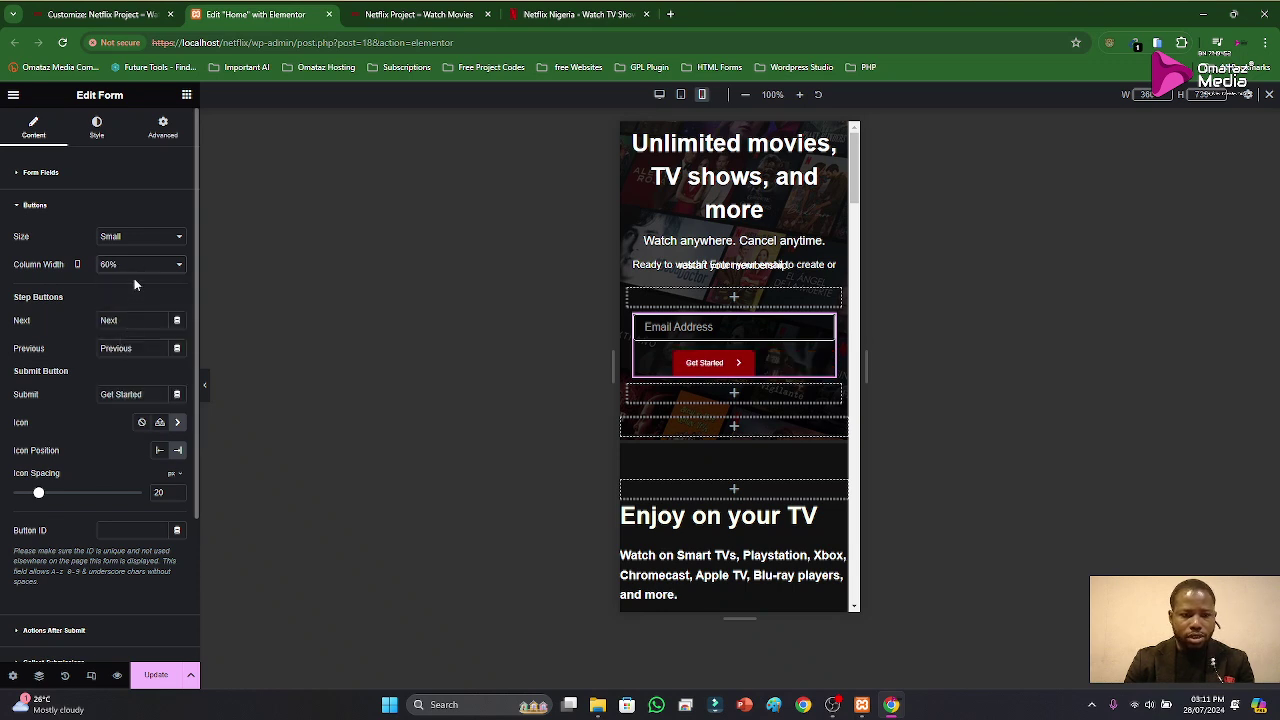
left_click(133, 266)
left_click(121, 350)
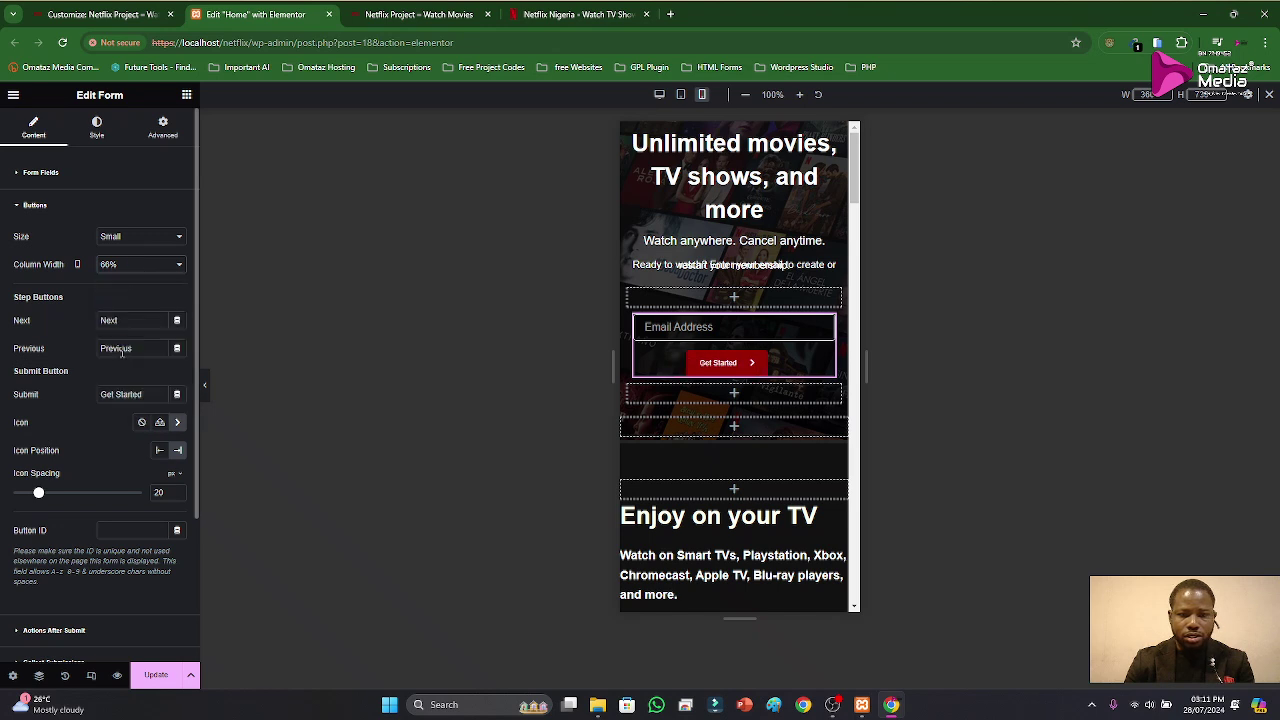
left_click(151, 267)
left_click(126, 360)
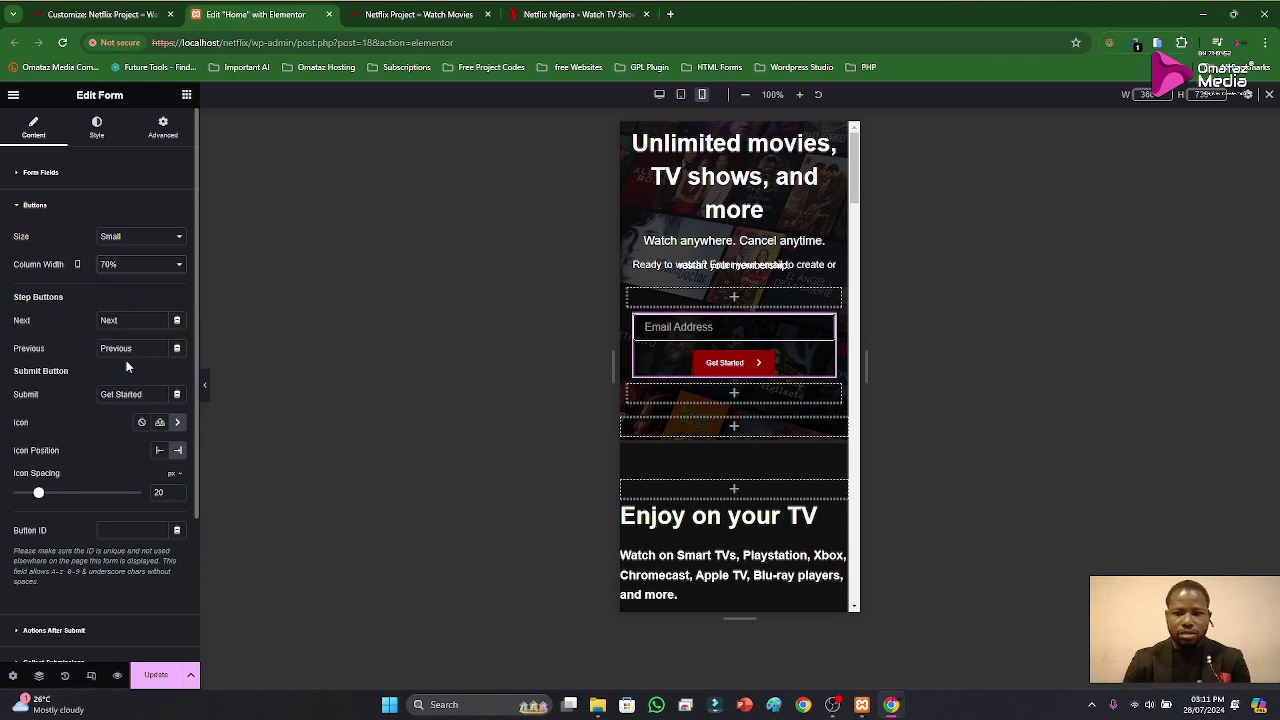
left_click(156, 678)
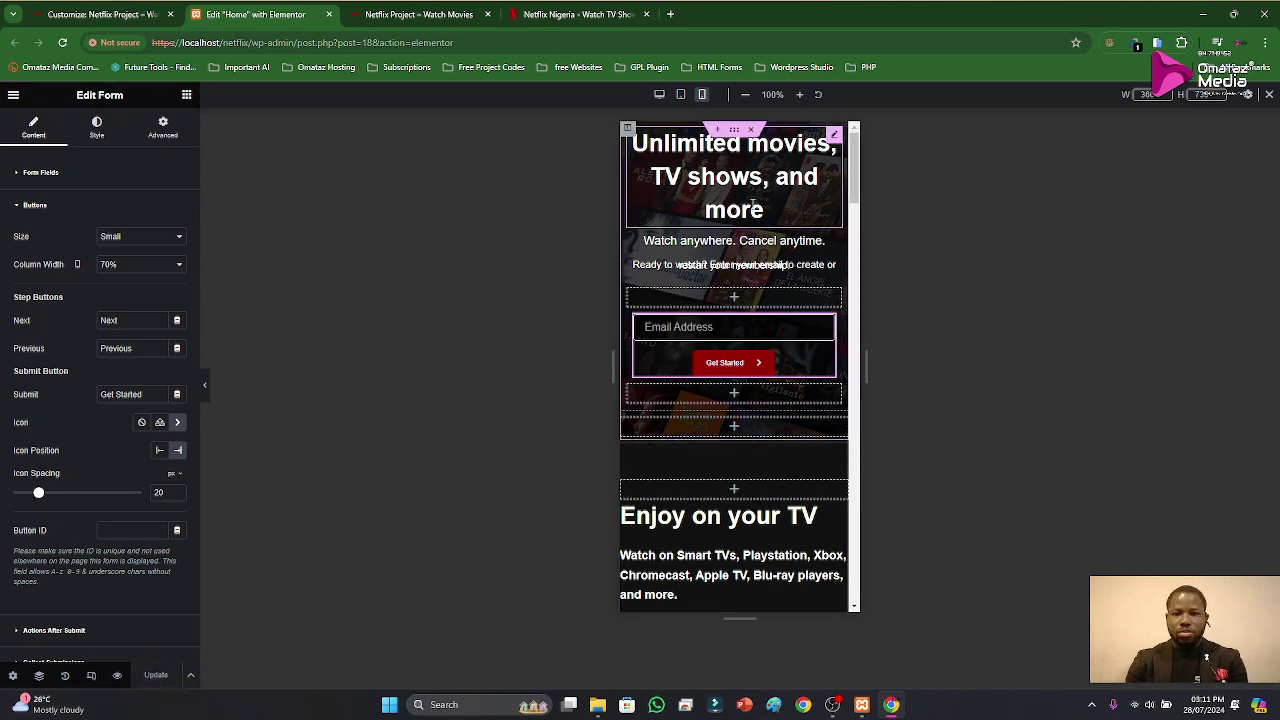
Step: Check the mobile hero on the original Netflix Nigeria page, and set the local hero heading's mobile font size to 34 px
left_click(575, 14)
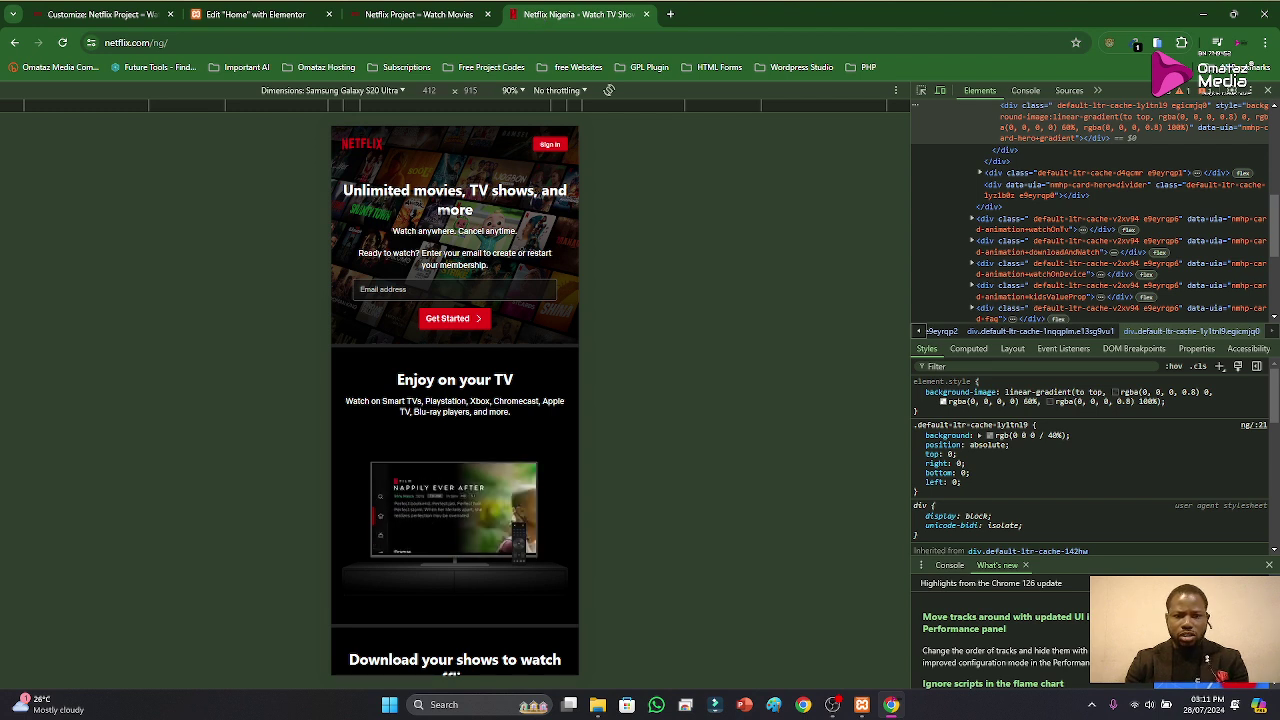
left_click(921, 91)
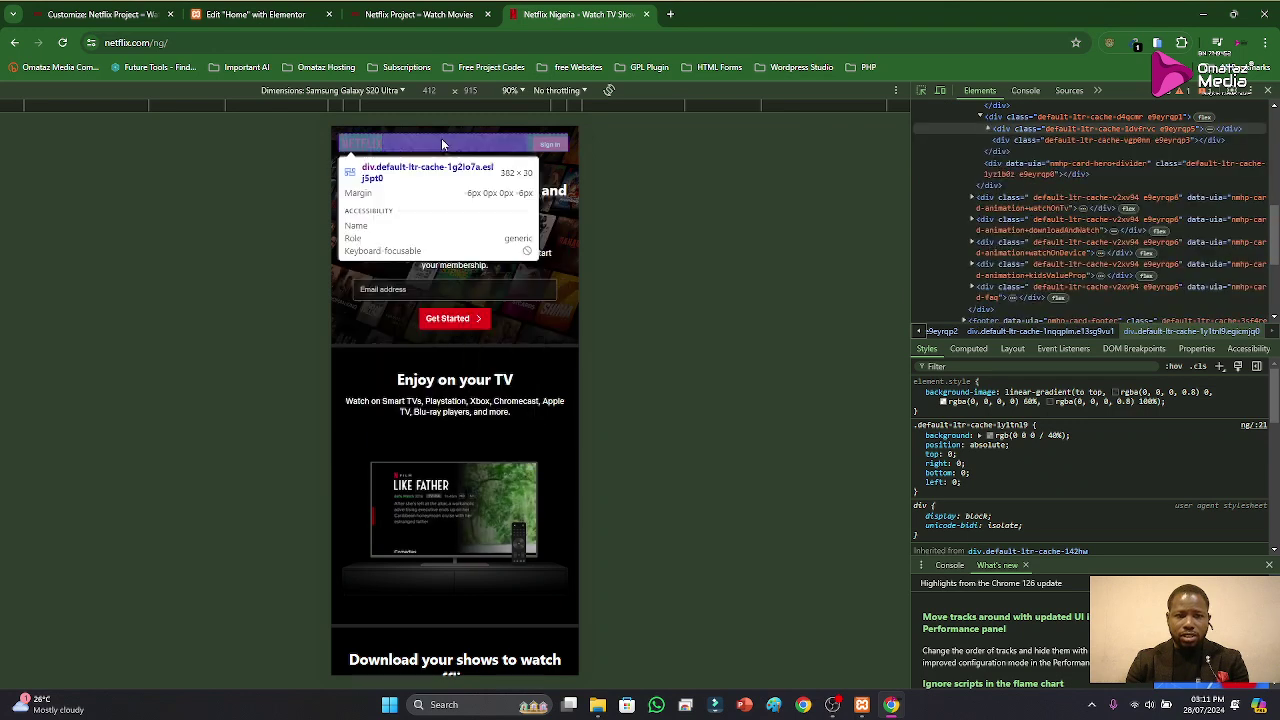
left_click(252, 14)
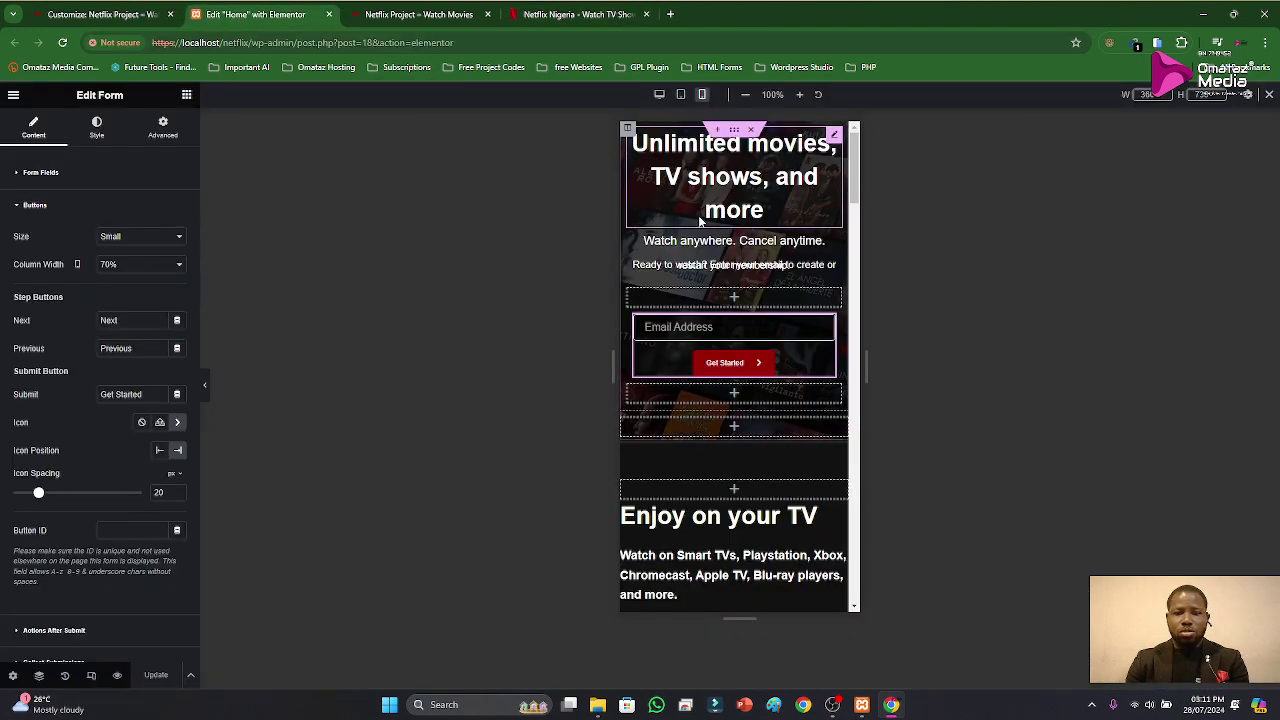
left_click(835, 137)
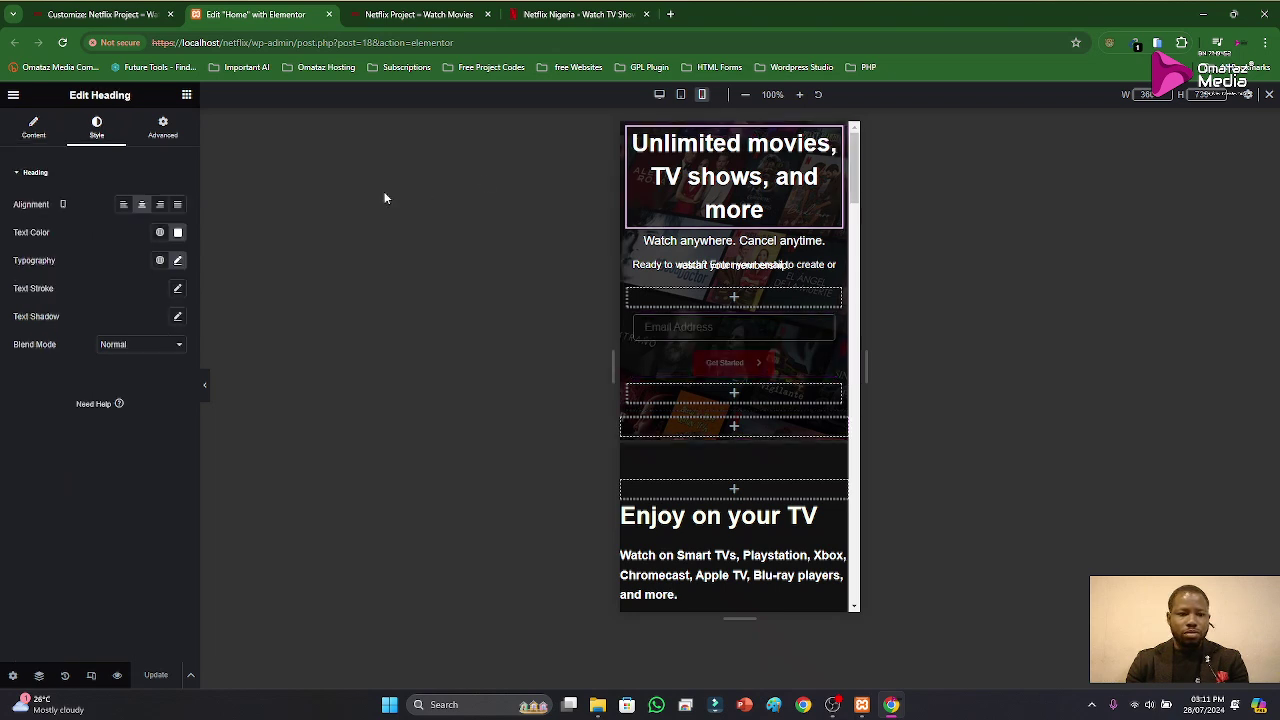
left_click(179, 261)
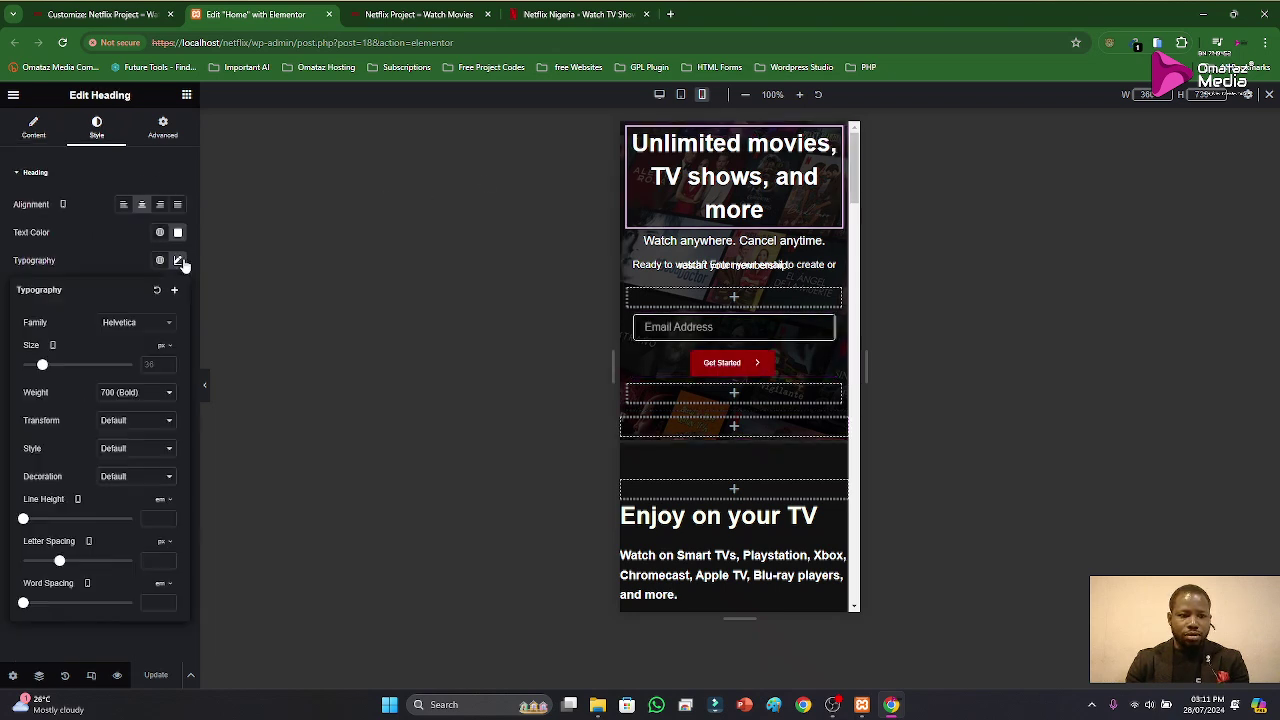
left_click(157, 364)
type("34")
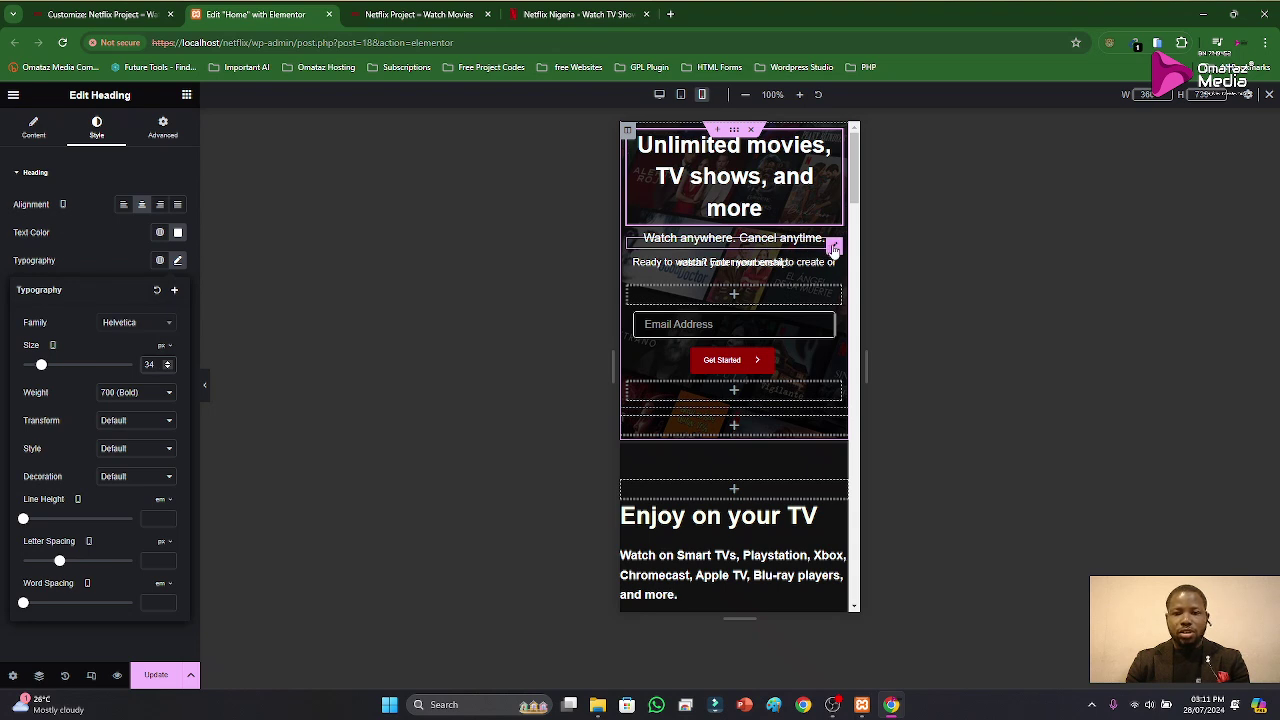
Step: Set the mobile font size of the "Watch anywhere. Cancel anytime." text to 13.5 px
left_click(834, 248)
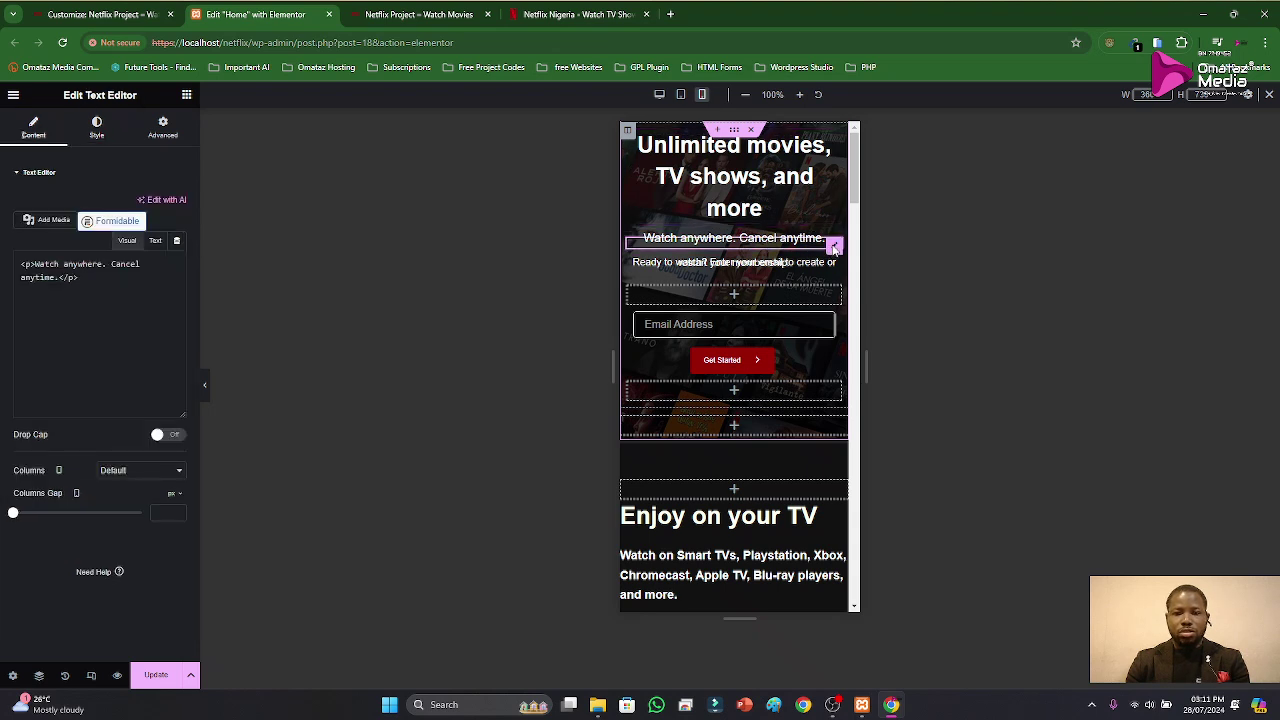
left_click(99, 130)
left_click(179, 261)
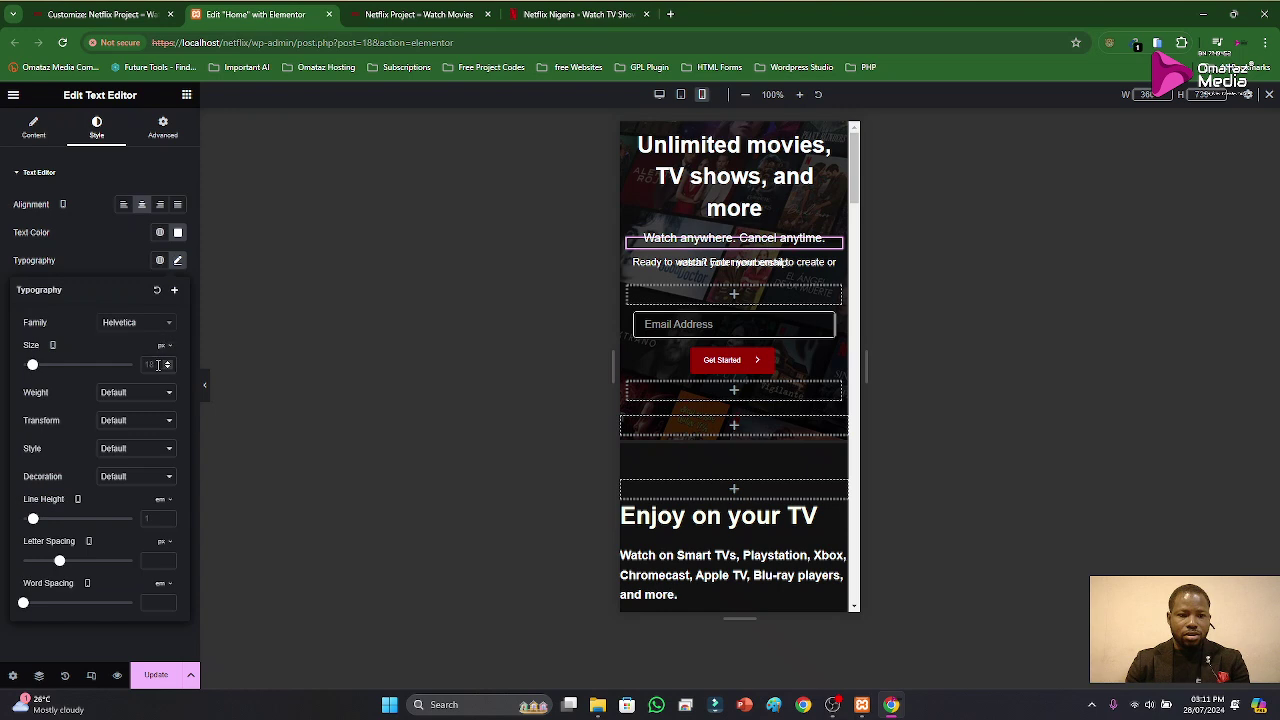
type("13.5")
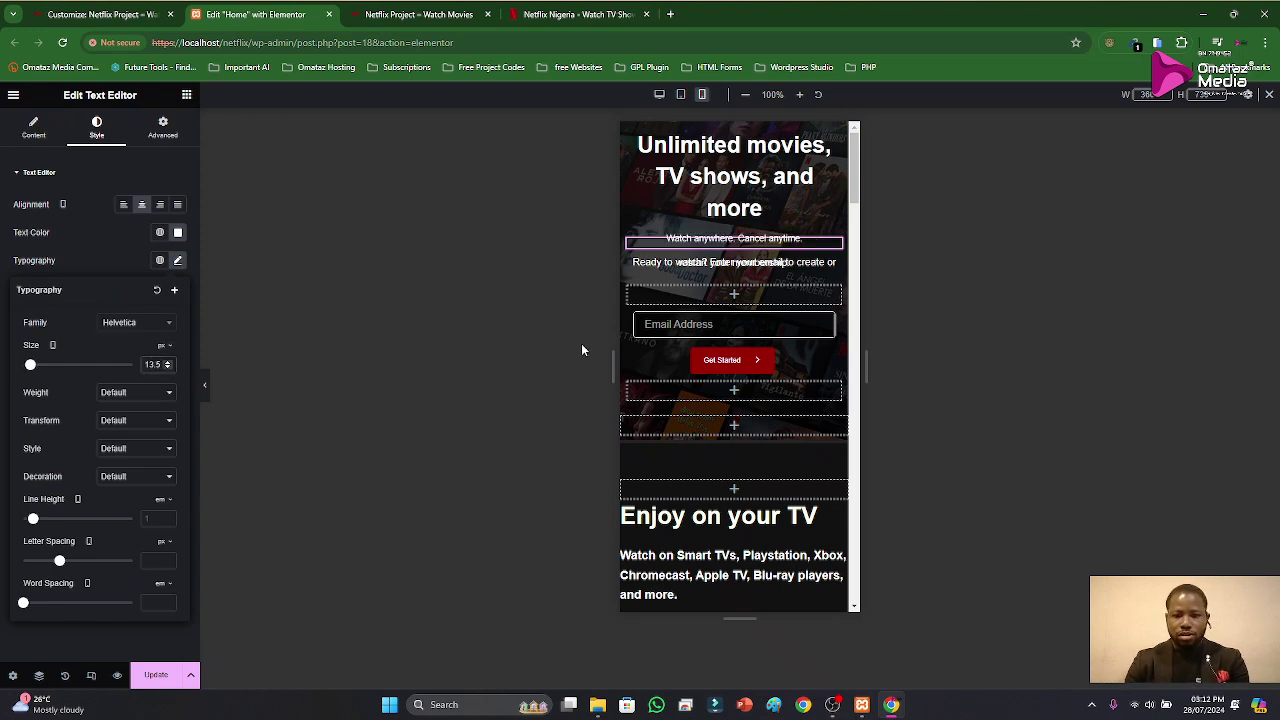
Step: Set the mobile font size of the "Ready to watch?" text above the email form to 13.5 px
left_click(835, 272)
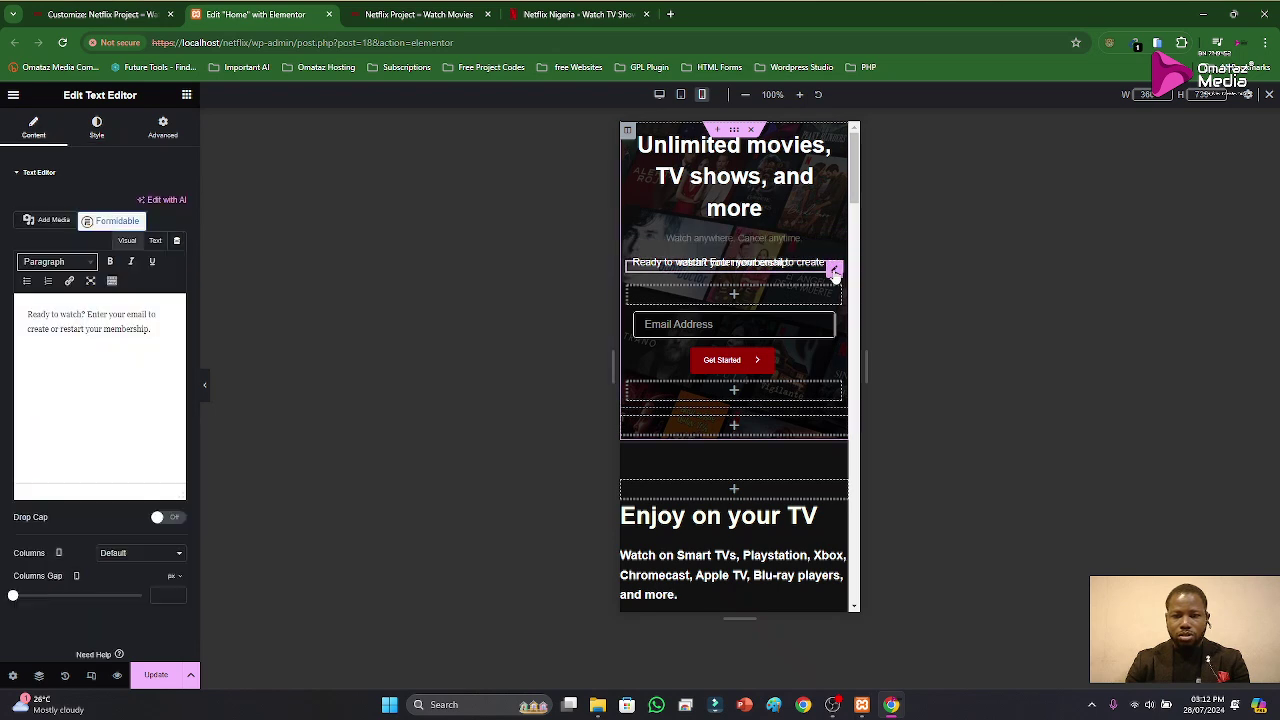
left_click(96, 128)
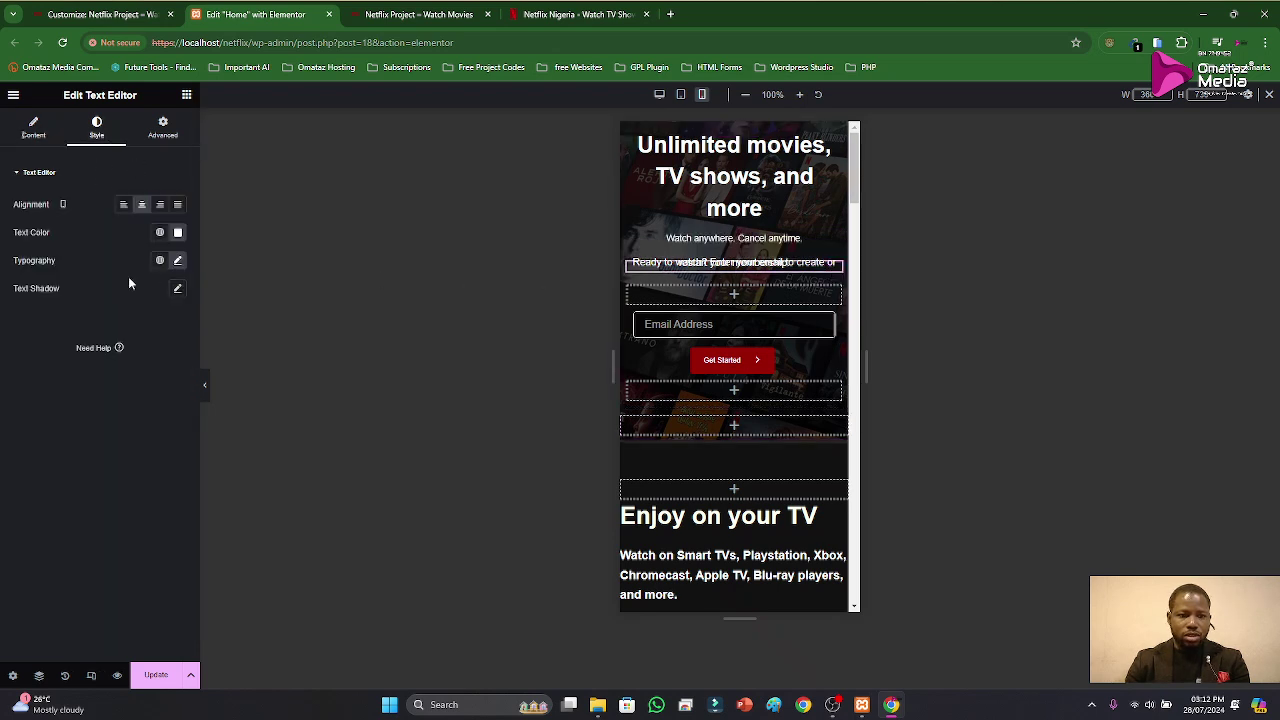
left_click(178, 262)
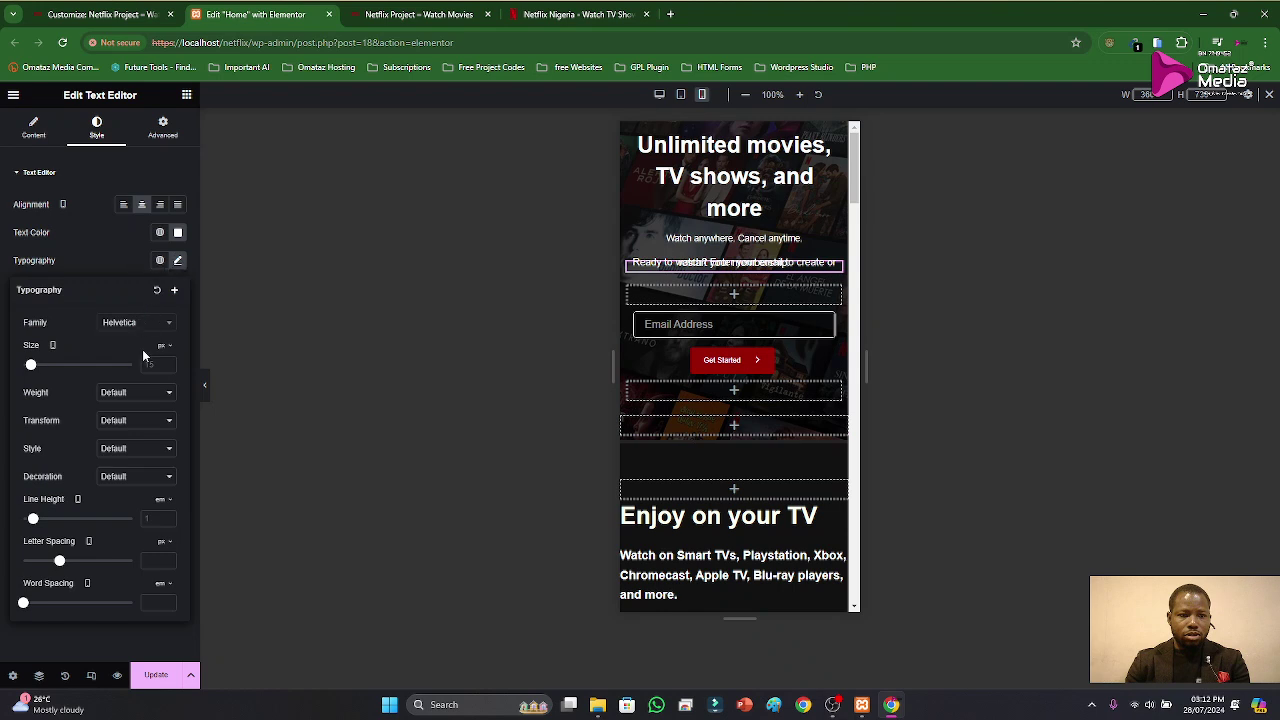
type("13.5")
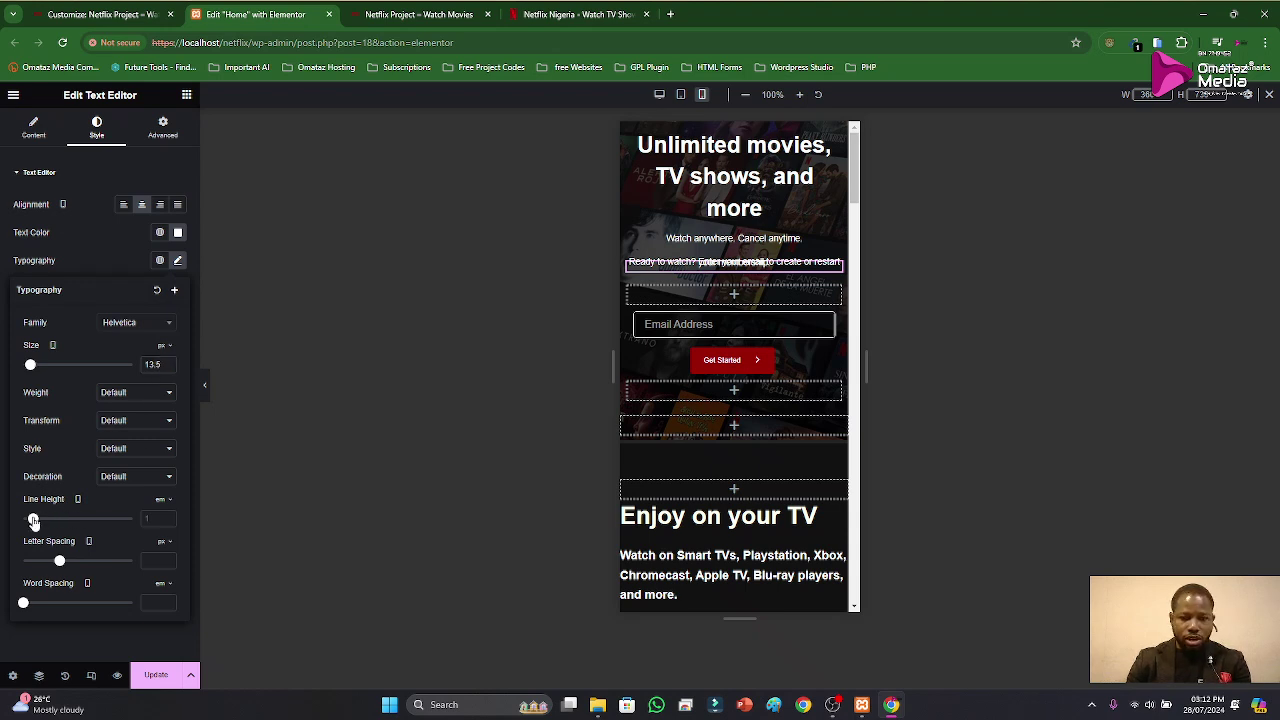
Step: Set the mobile line height of the "Ready to watch?" text to 1.7 em and update the page
left_click_drag(33, 520, 41, 522)
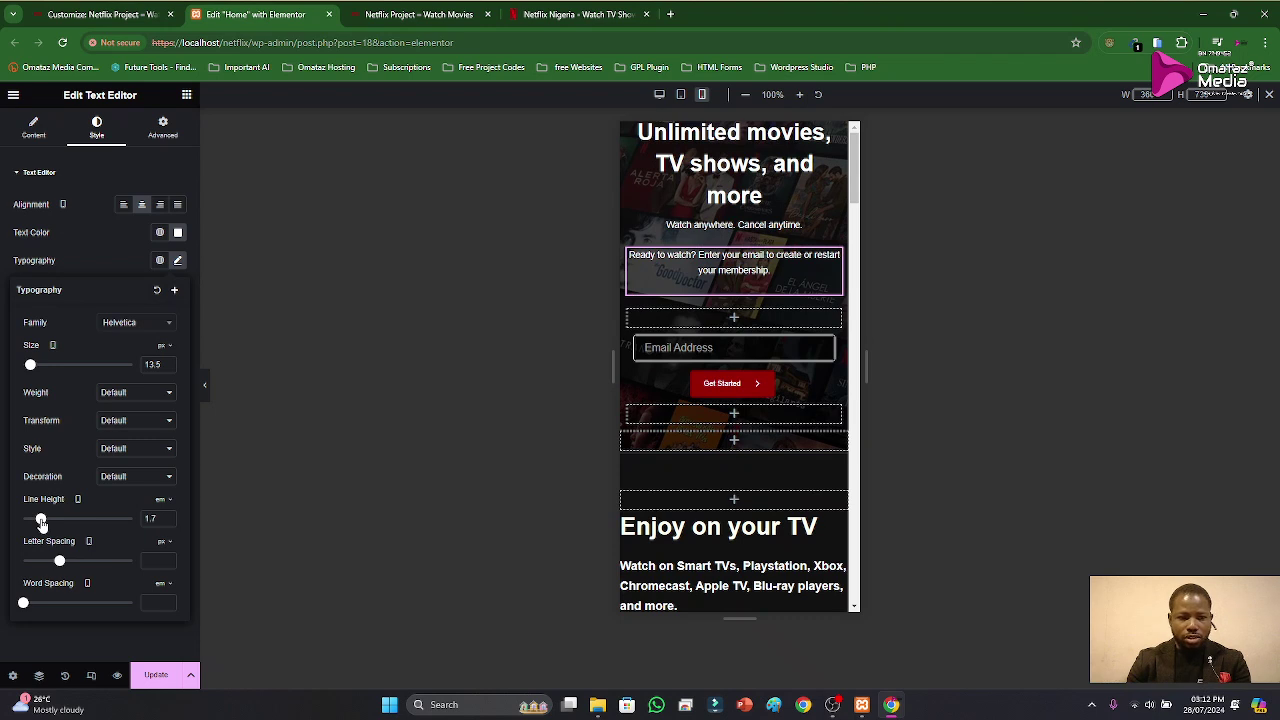
left_click(148, 676)
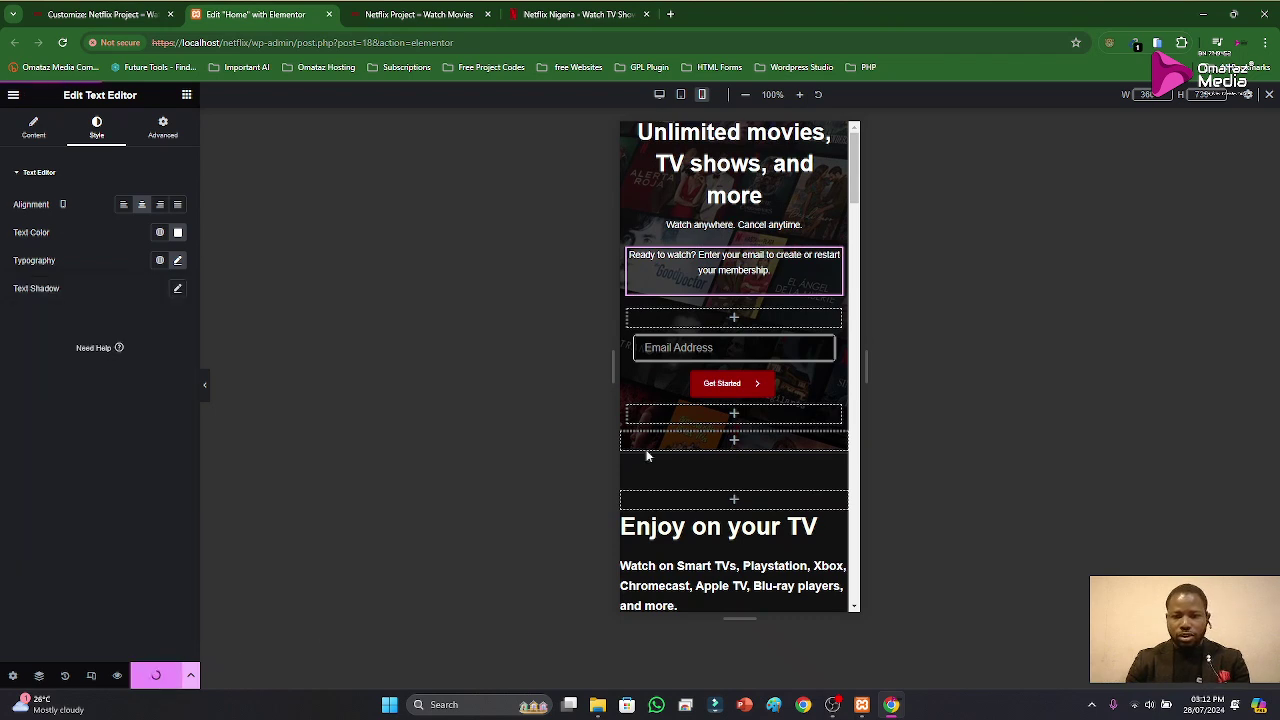
scroll(762, 390, "down", 1)
scroll(762, 390, "up", 1)
scroll(744, 336, "down", 4)
scroll(760, 380, "up", 4)
scroll(777, 408, "down", 5)
scroll(744, 413, "up", 5)
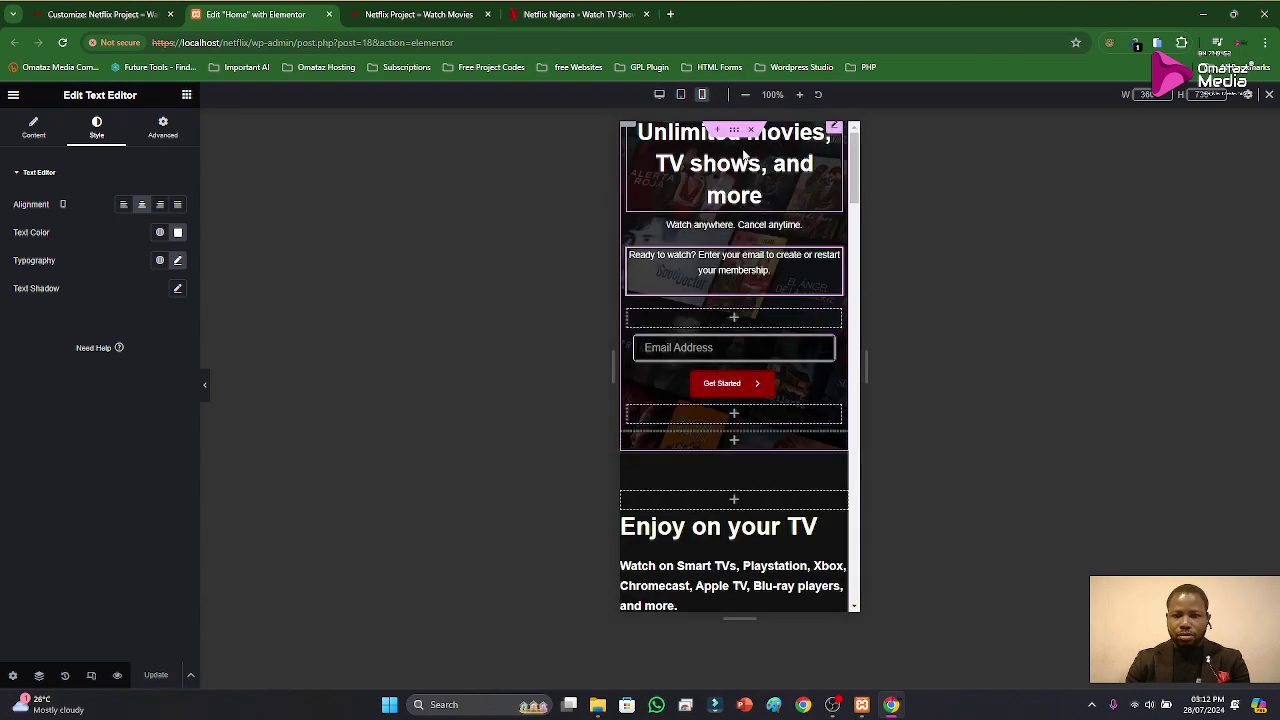
Step: Unlink the hero section's mobile margins, set the top margin to -65 px, and update the page
left_click(735, 131)
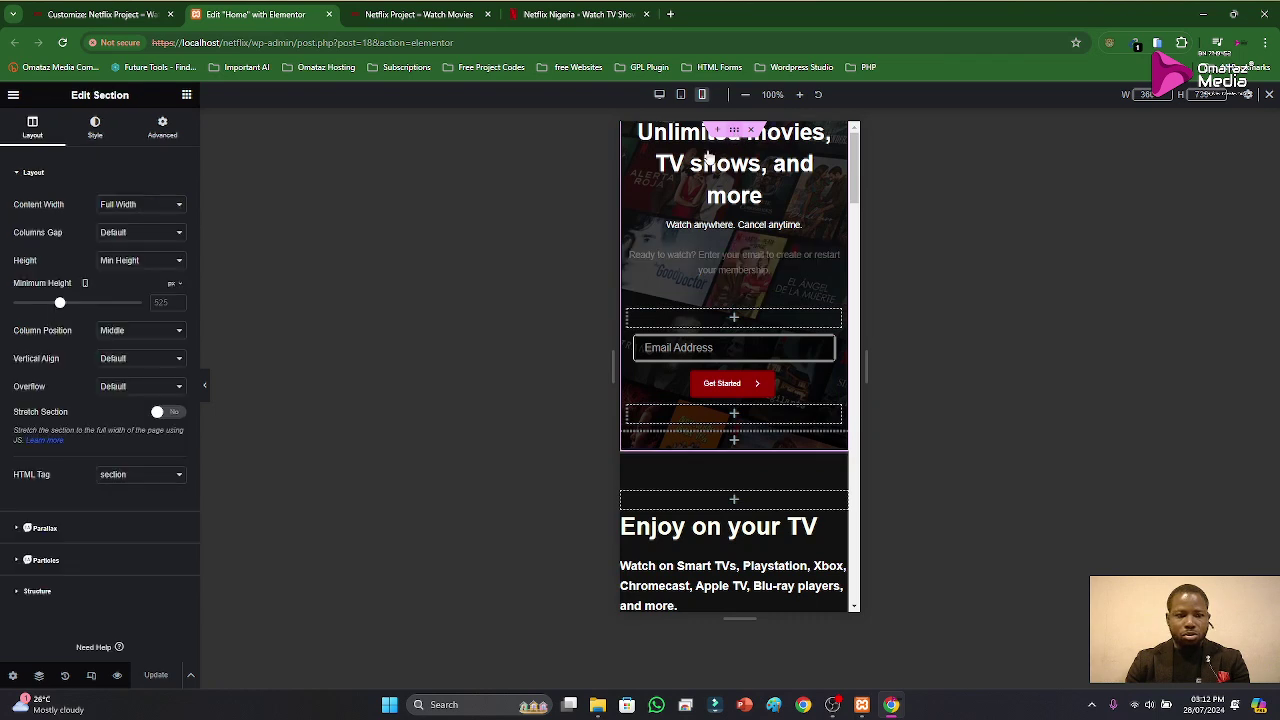
left_click(160, 130)
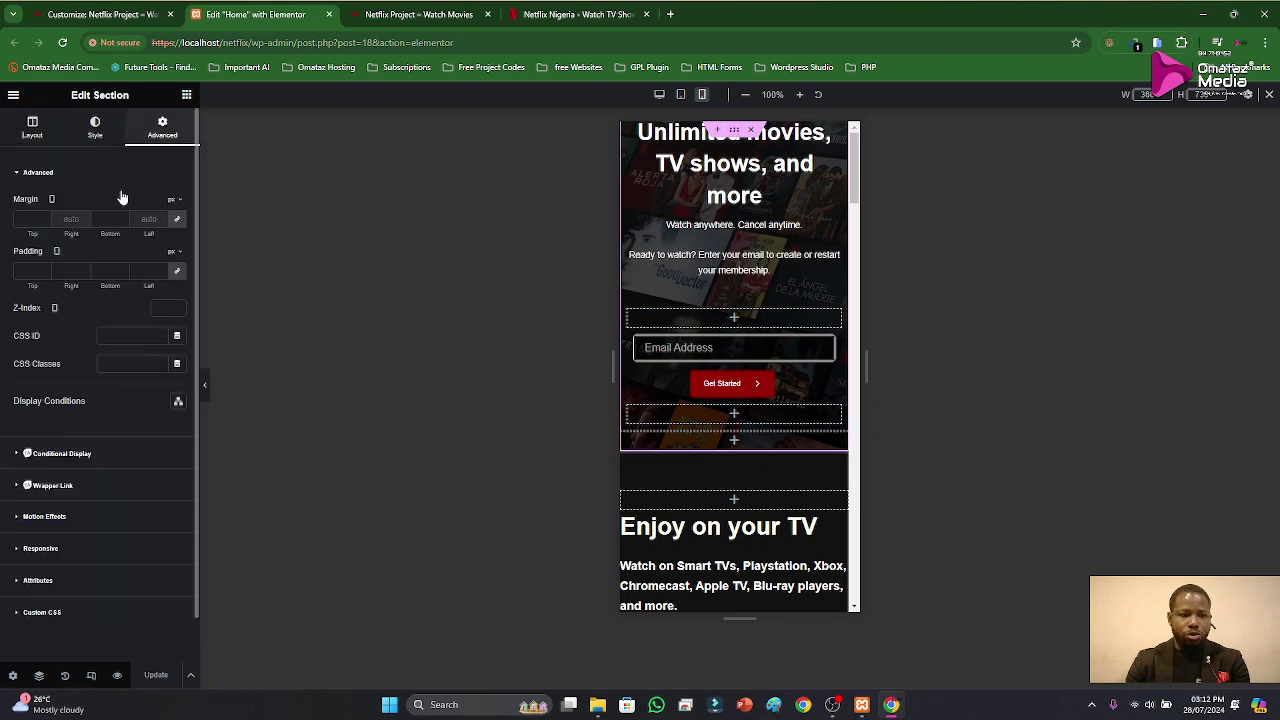
left_click(177, 219)
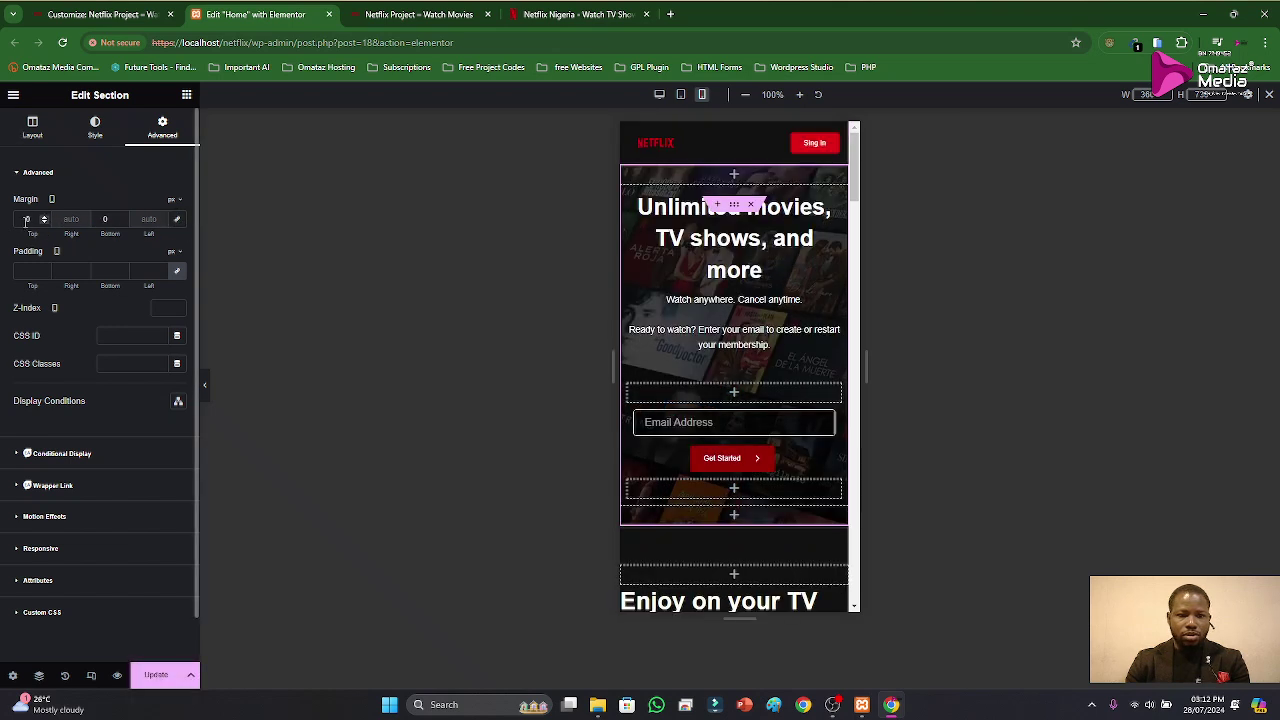
left_click_drag(41, 225, 41, 225)
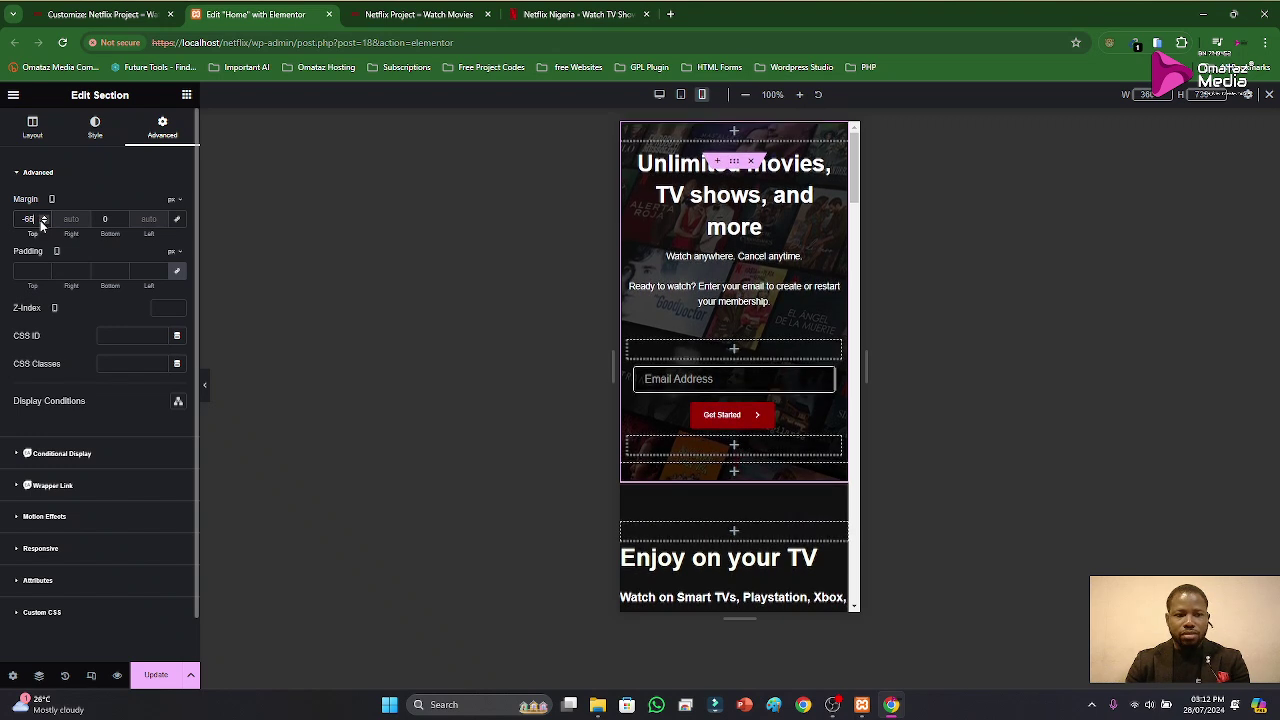
left_click(157, 680)
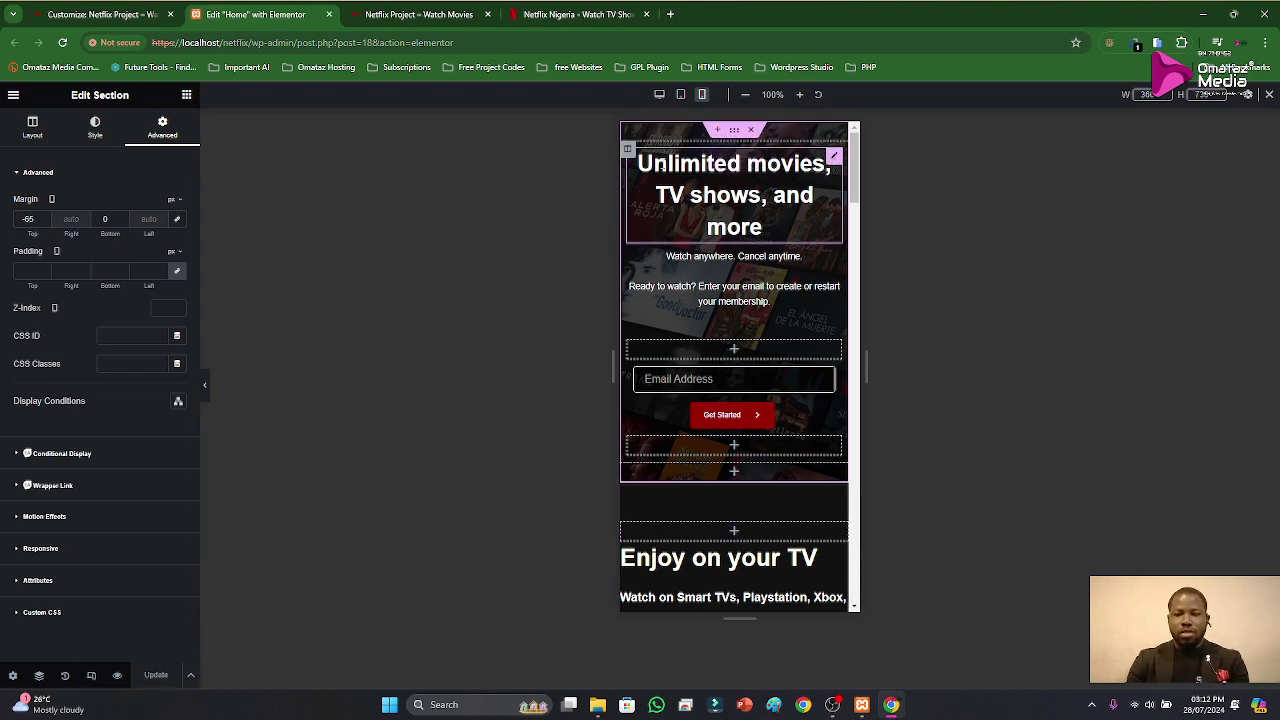
Step: Set the hero column's mobile padding to 50 px at the top and 0 on the other sides, and update the page
left_click(628, 151)
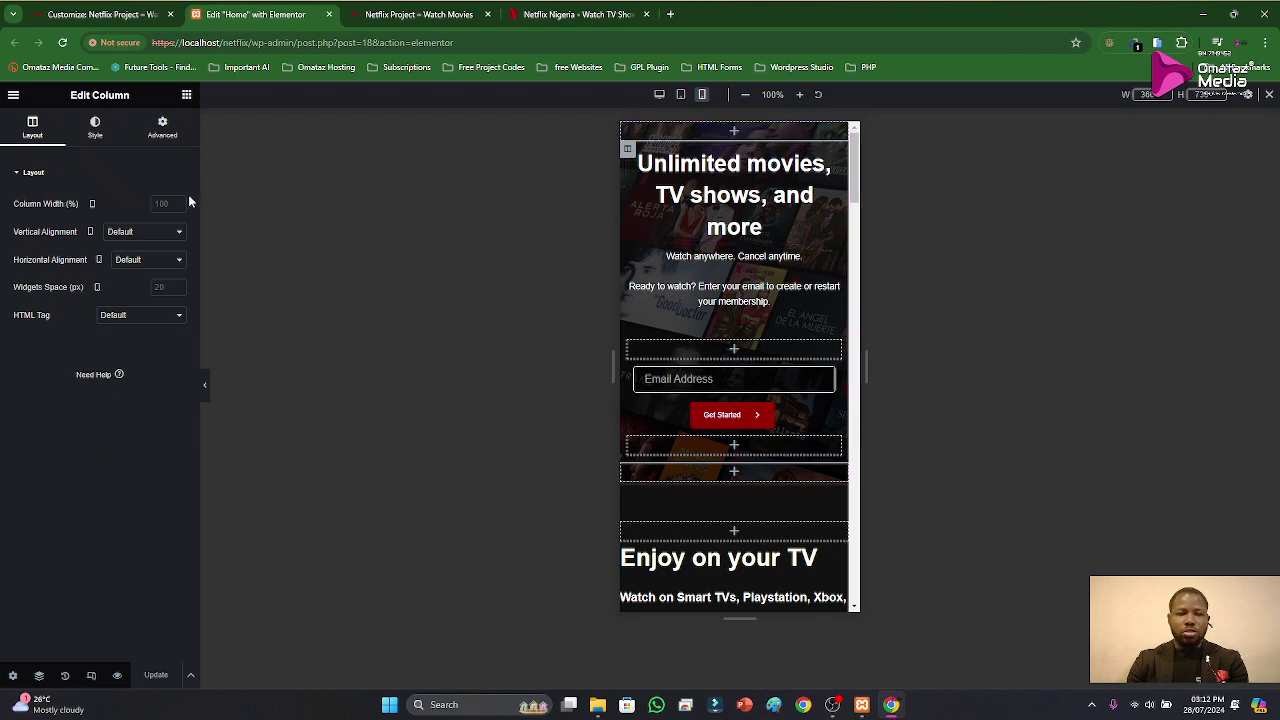
left_click(162, 127)
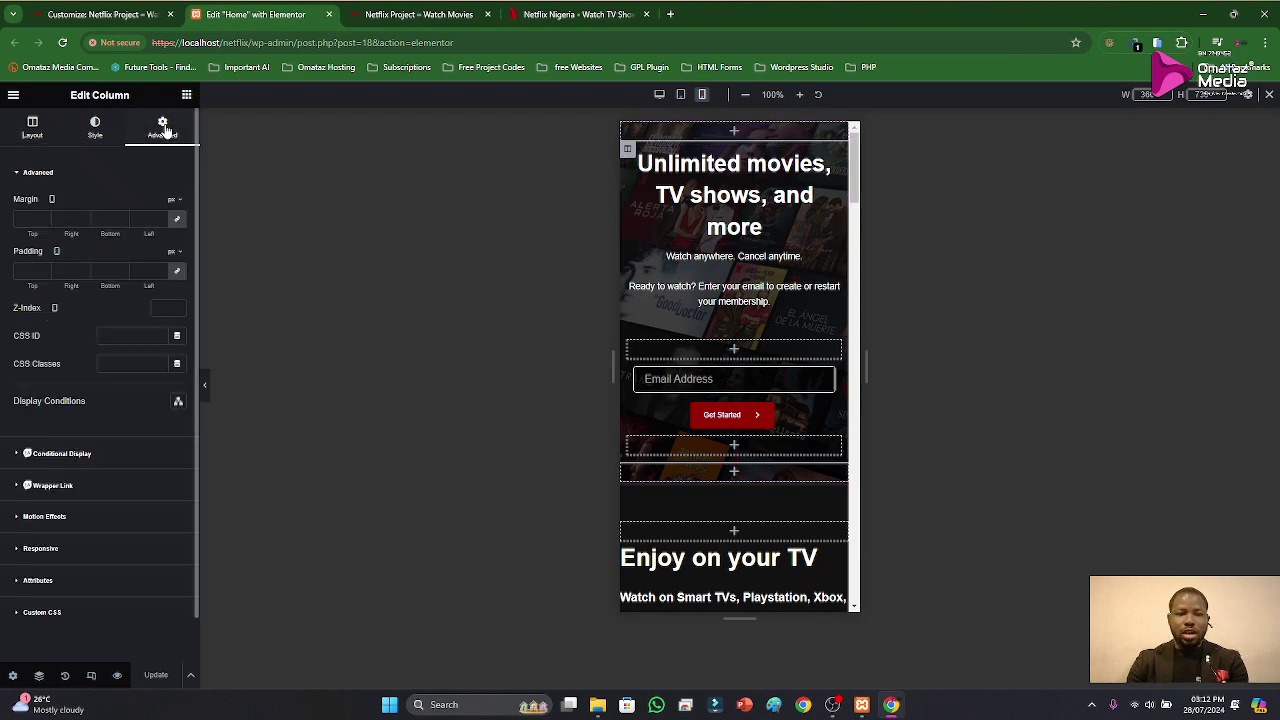
left_click(178, 273)
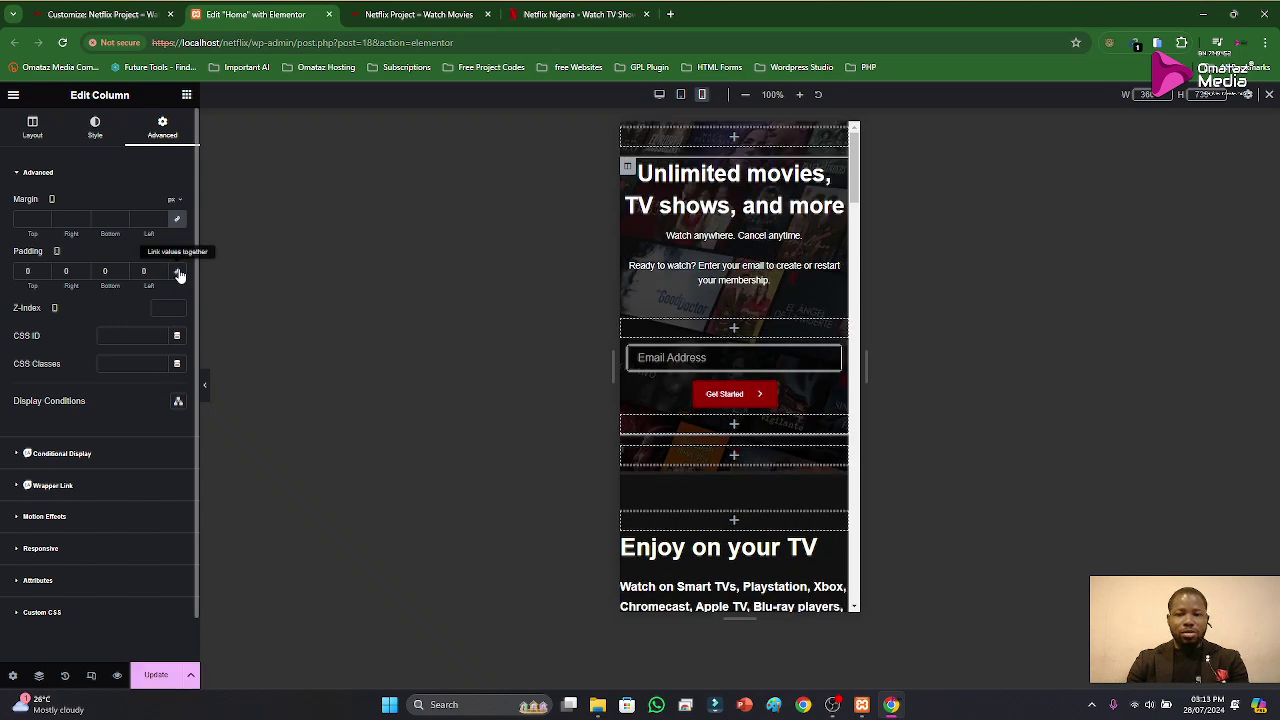
left_click(22, 280)
type("20")
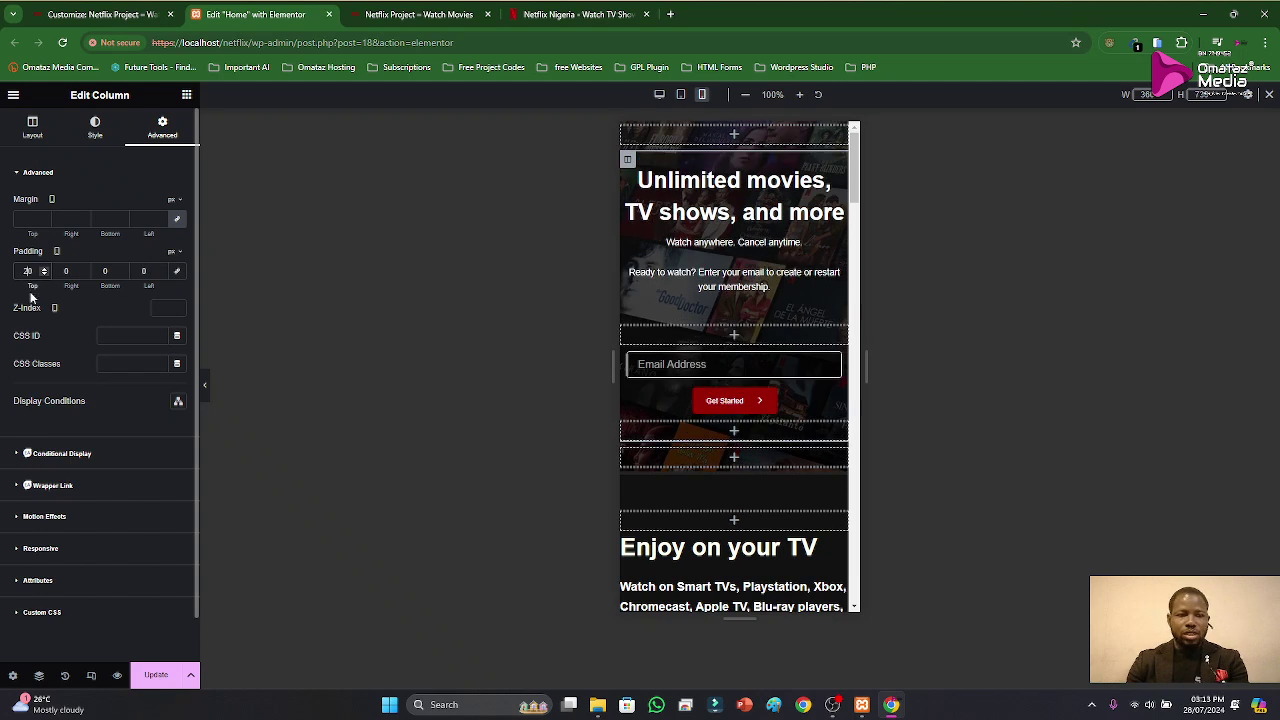
key("BackSpace")
key("BackSpace")
type("30")
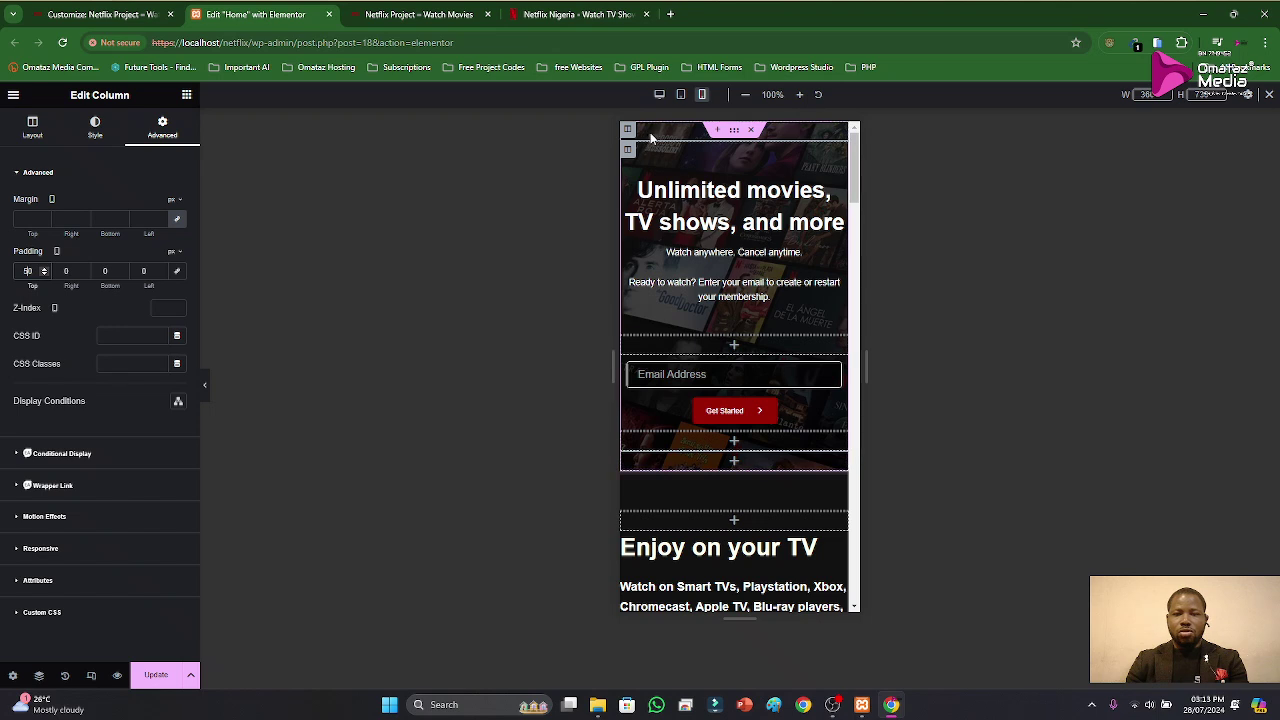
left_click(155, 675)
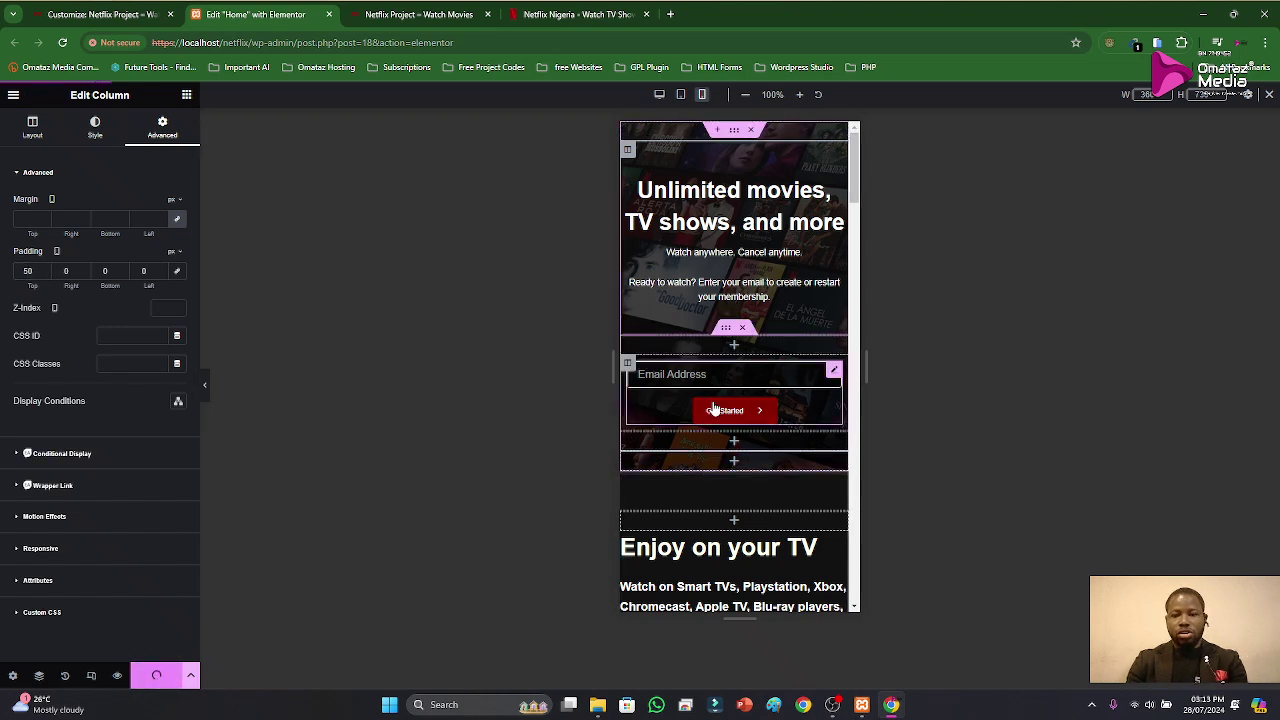
Step: Unlink the "Enjoy on your TV" text column's mobile padding and set it to 10 px right and 20 px left, after trying 10 px left
scroll(714, 410, "down", 3)
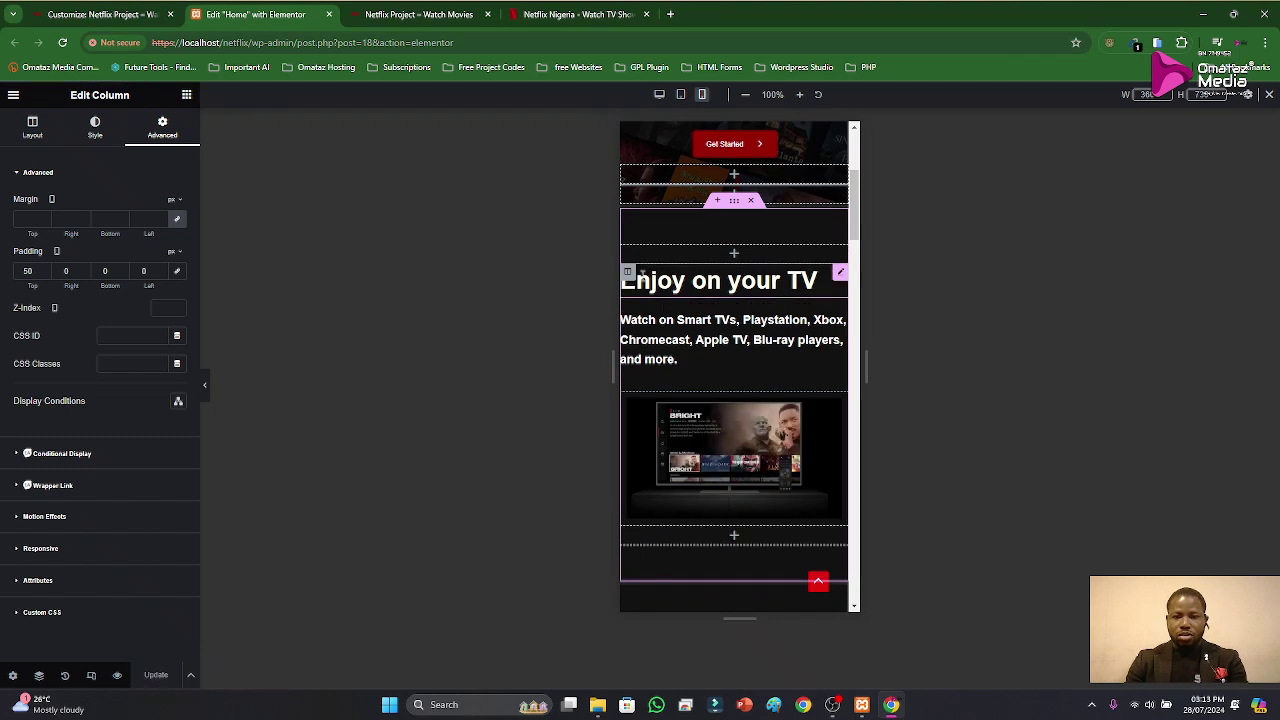
left_click(627, 271)
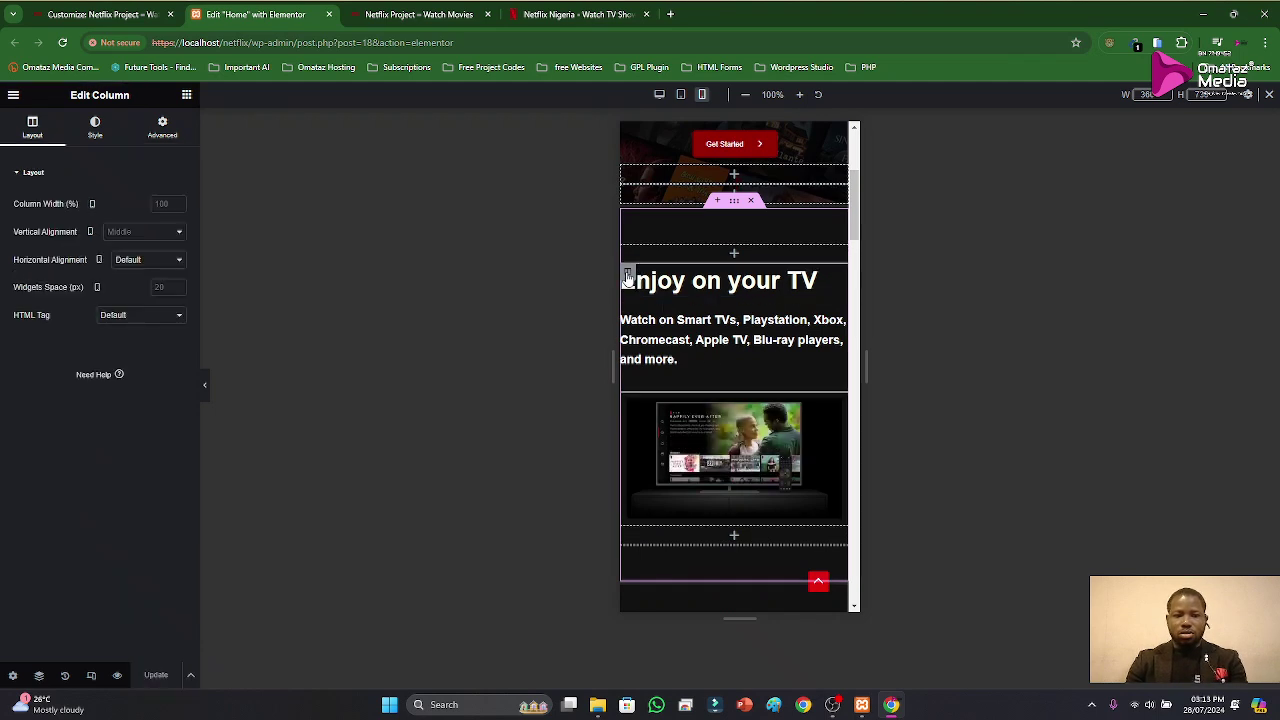
left_click(161, 128)
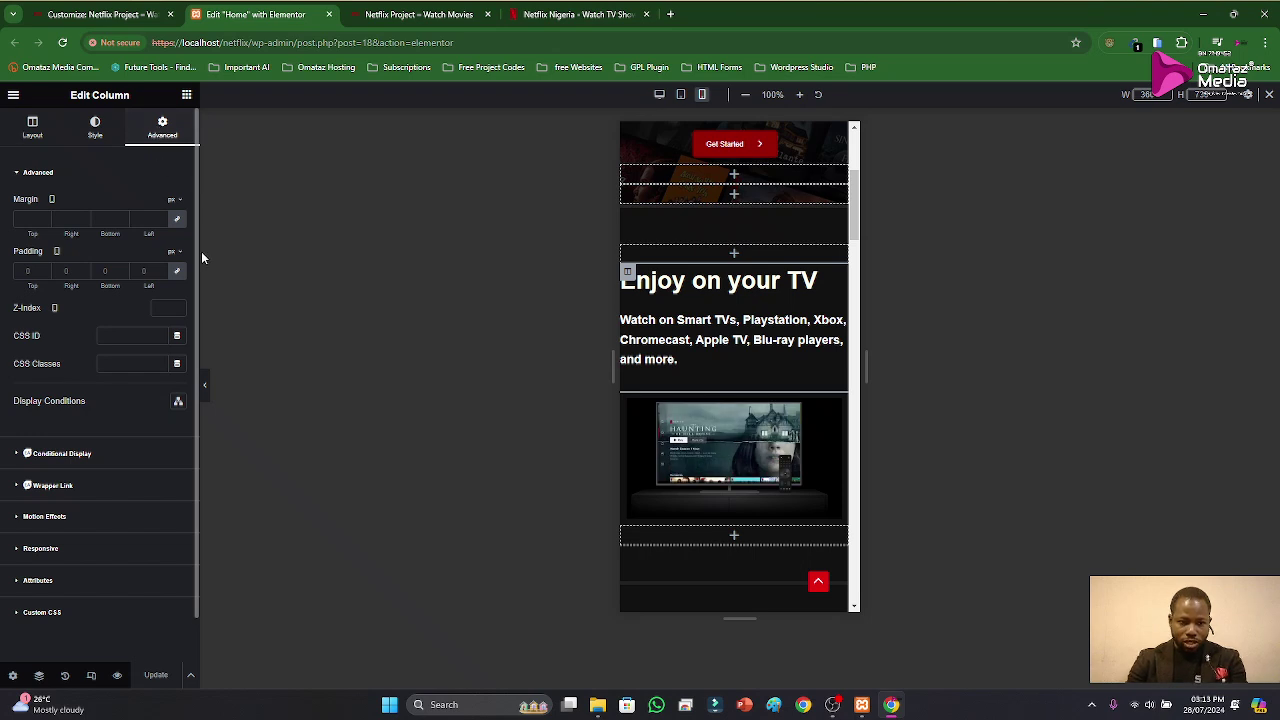
left_click(176, 275)
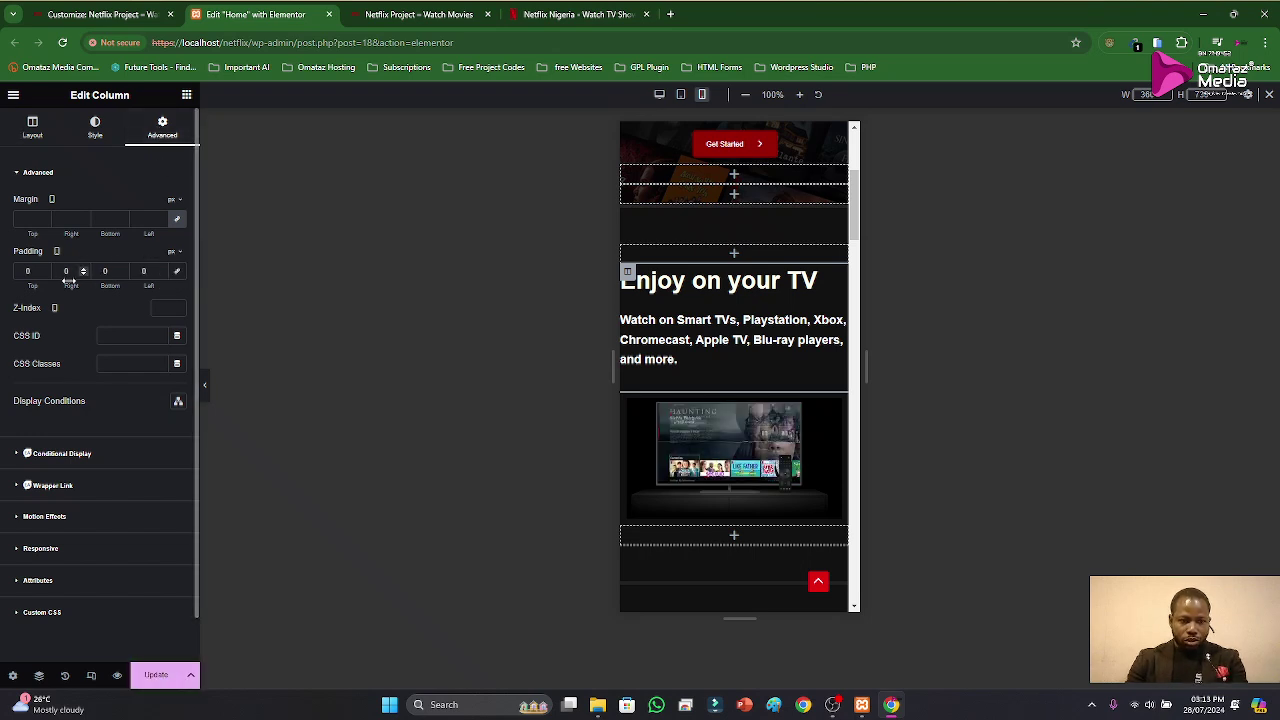
left_click(64, 271)
type("10")
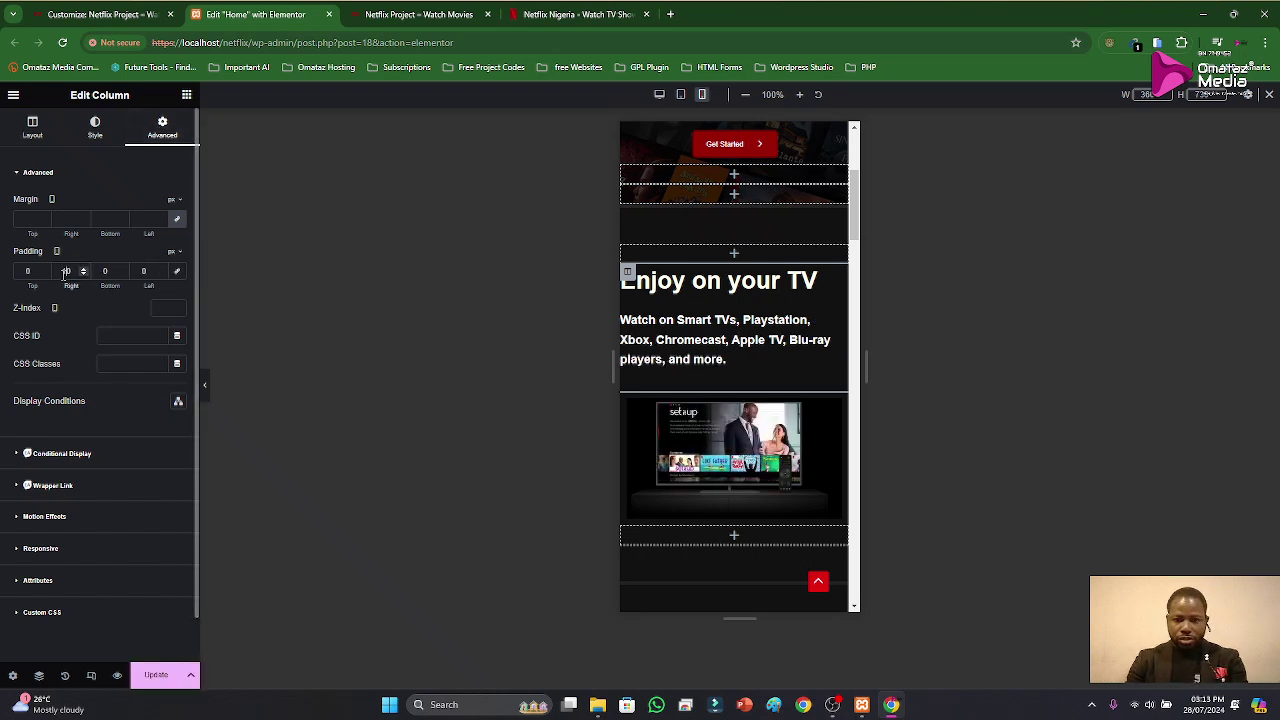
left_click(140, 271)
type("10")
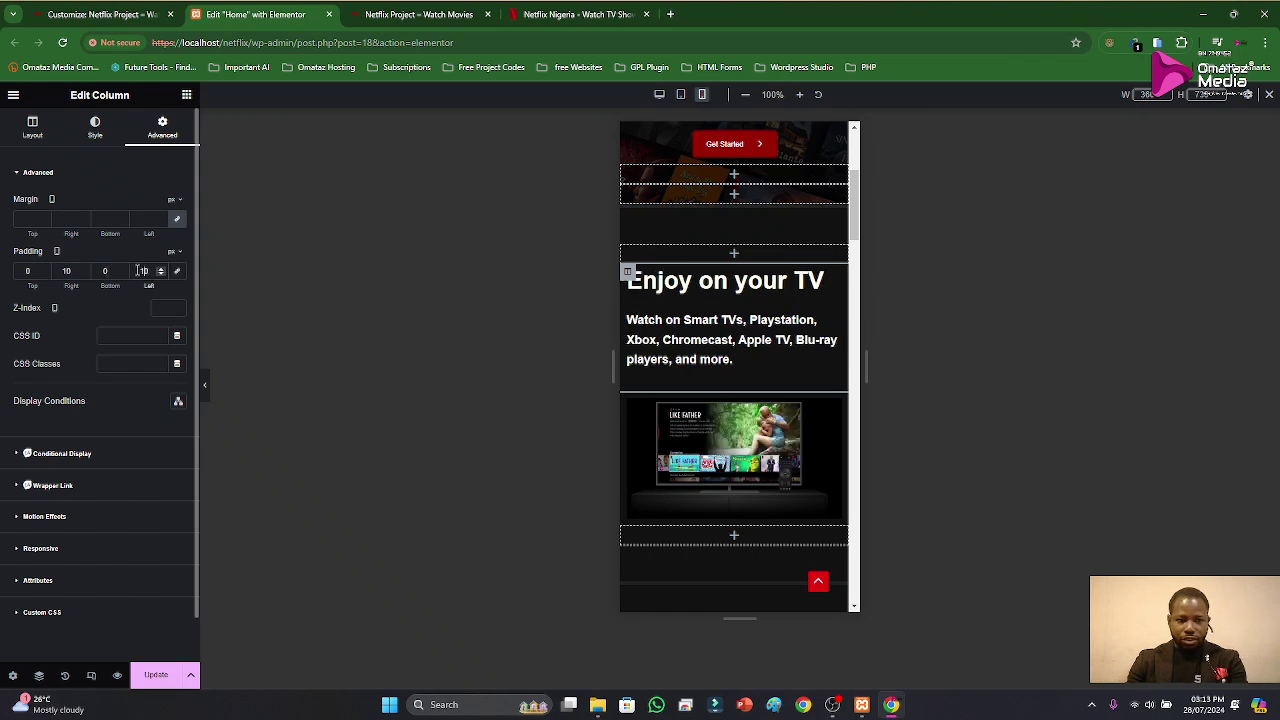
key("BackSpace")
key("BackSpace")
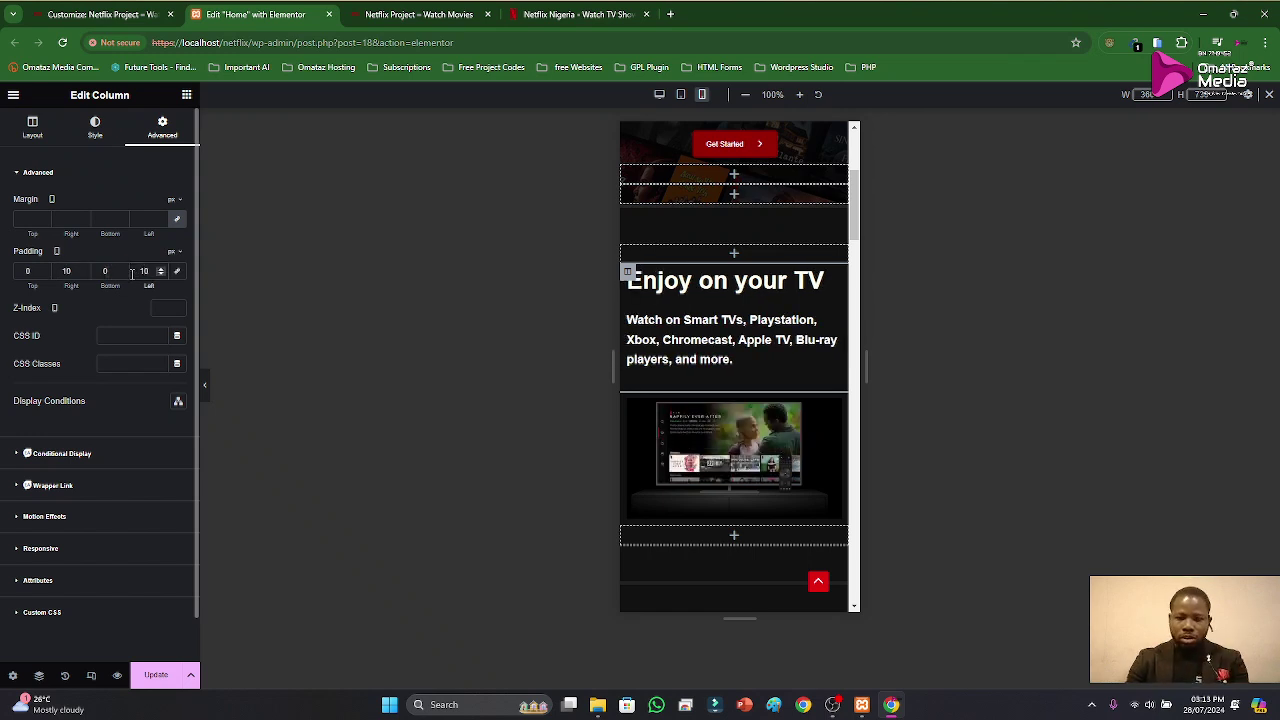
type("20")
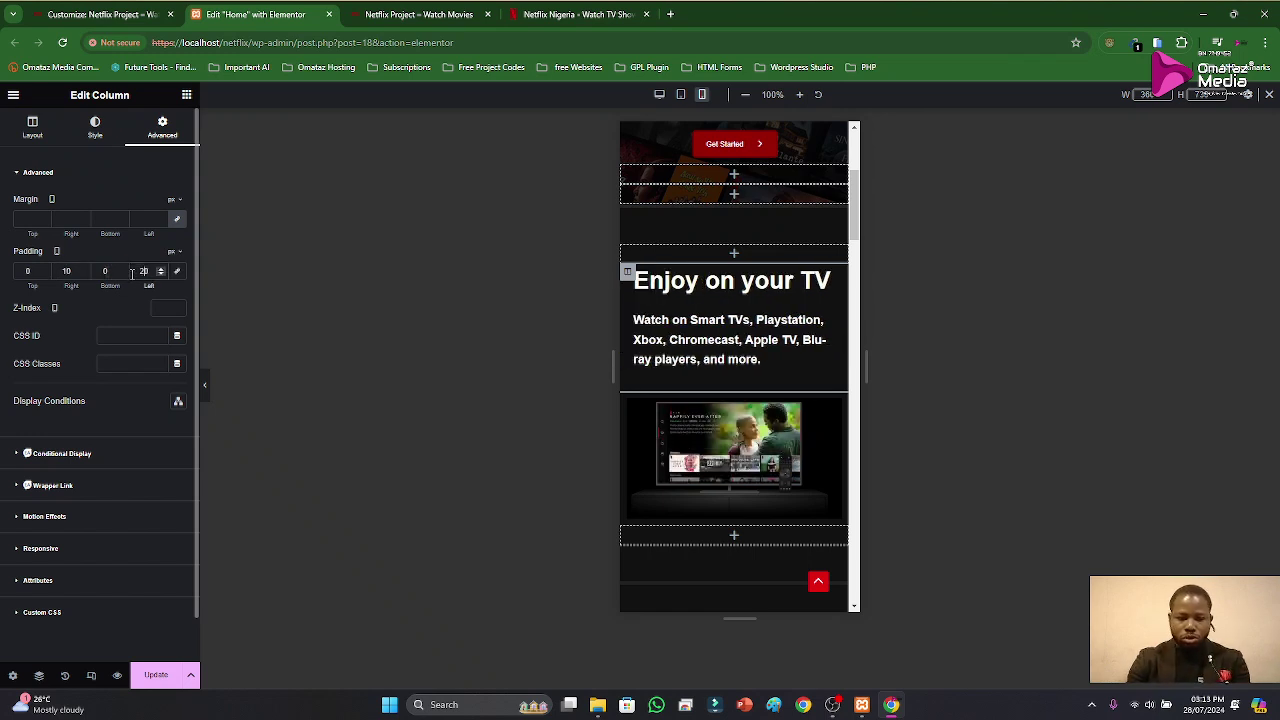
Step: Set both the right and left mobile padding of the "Enjoy on your TV" text column to 15 px
left_click(71, 272)
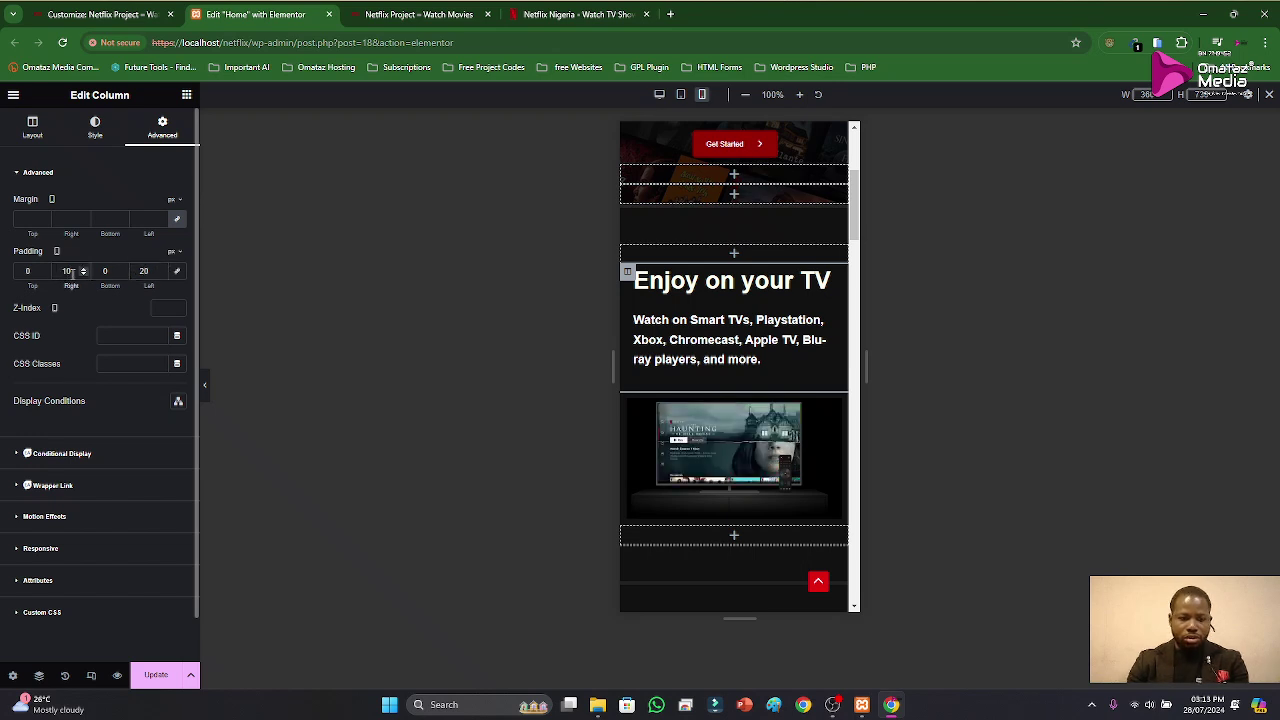
key("BackSpace")
type("5")
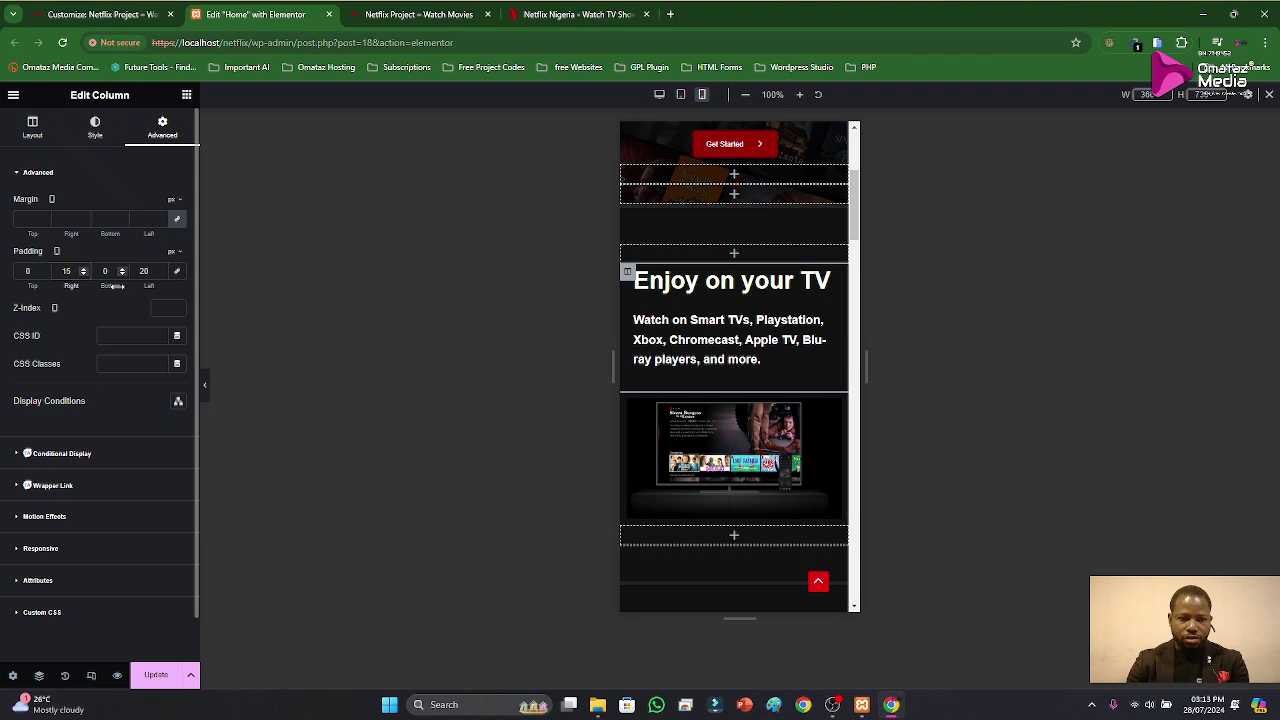
left_click_drag(155, 287, 150, 286)
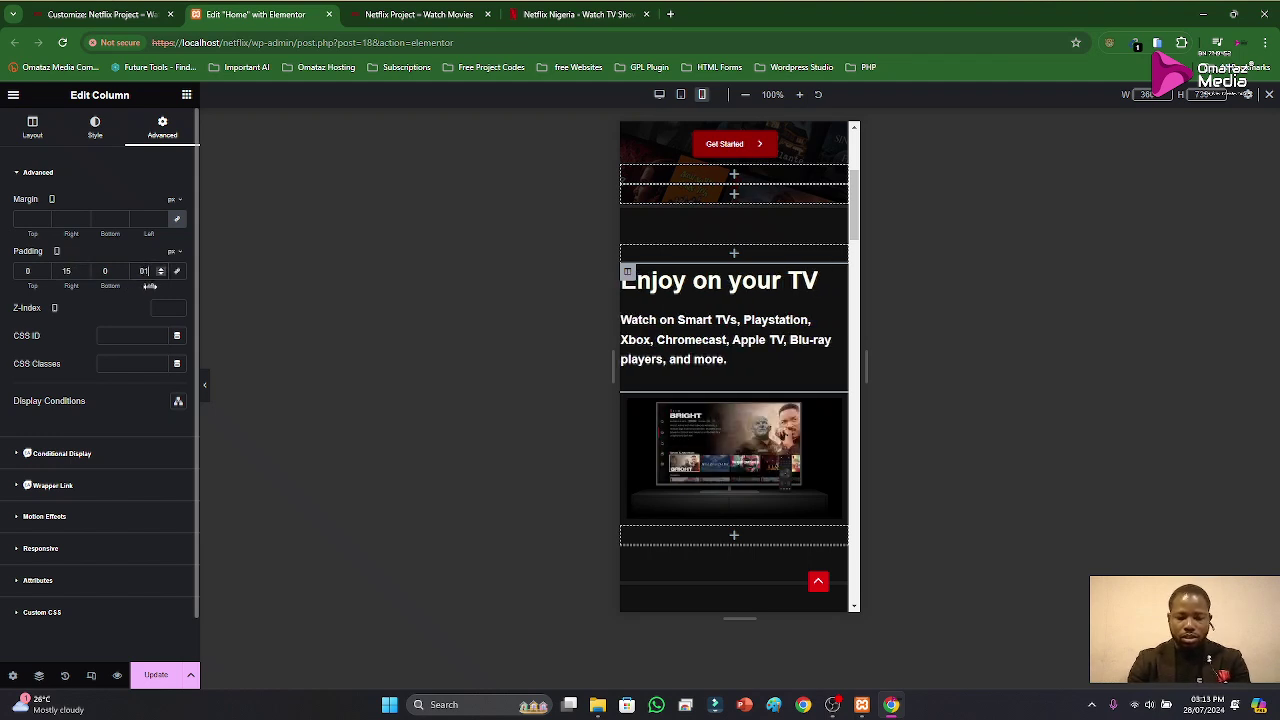
type("15")
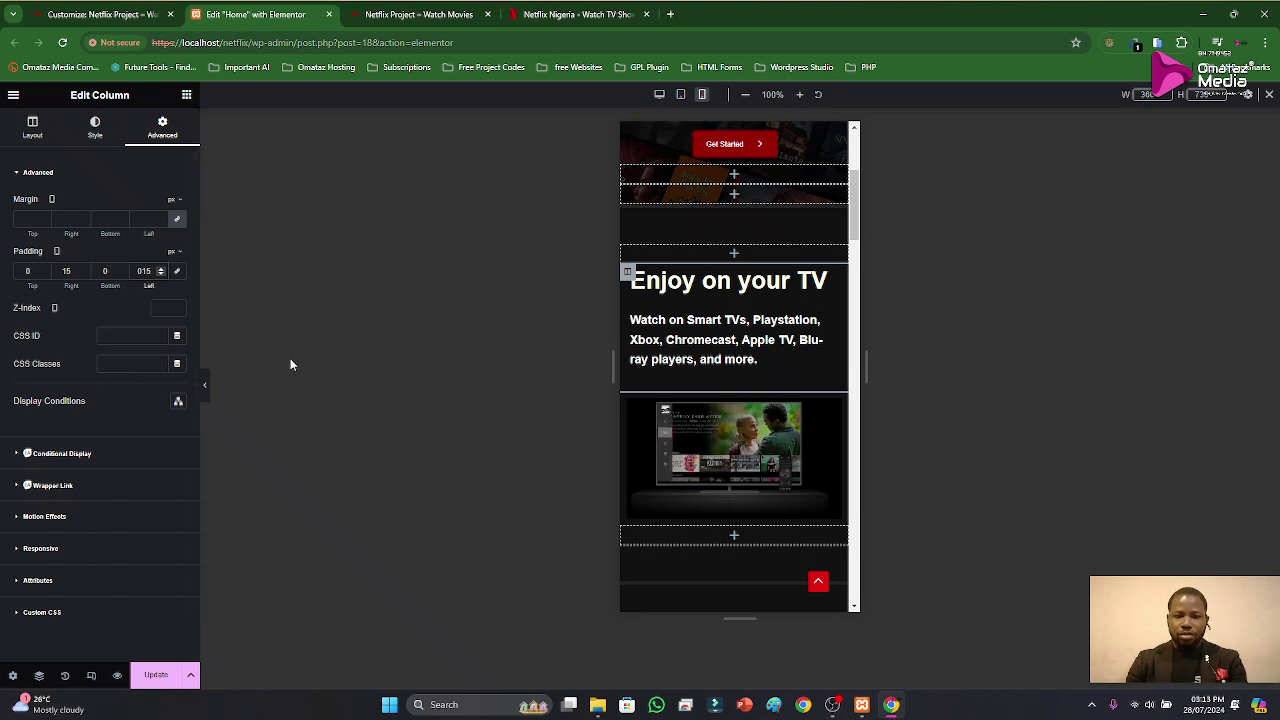
Step: Set the TV image column's mobile padding to 15 px right and left, with 0 at the top and bottom
scroll(691, 438, "down", 3)
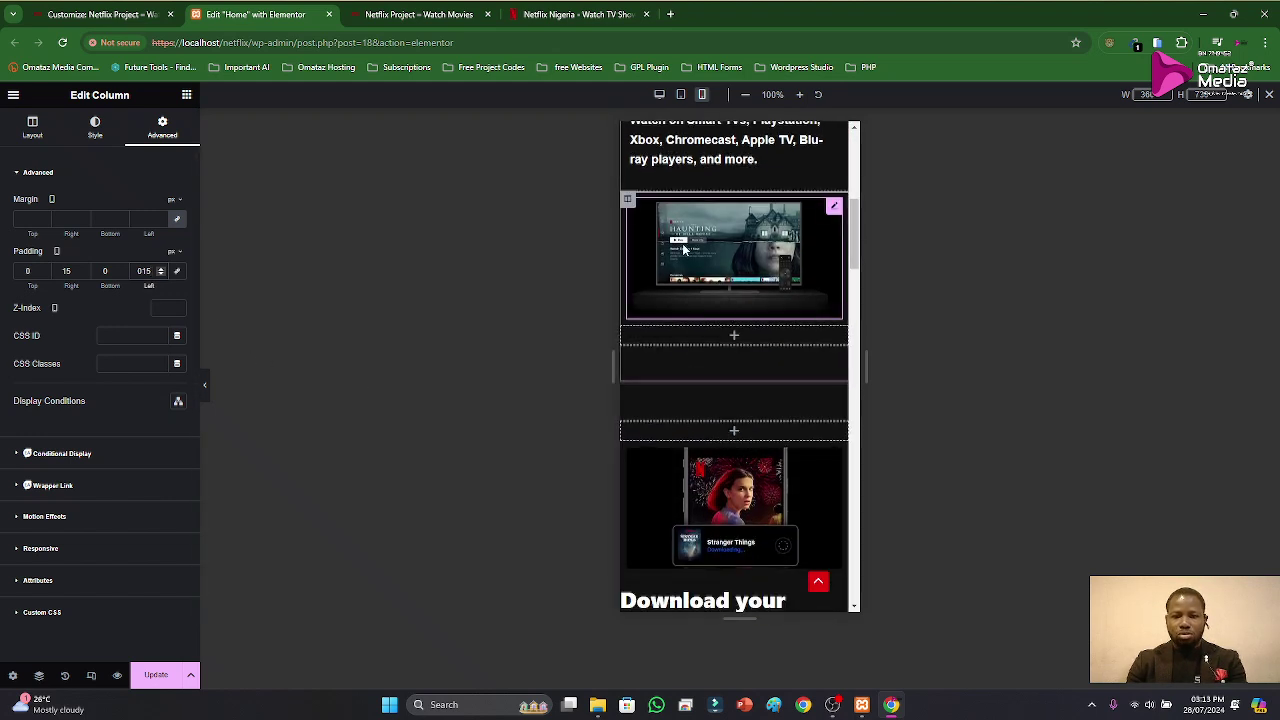
left_click(628, 200)
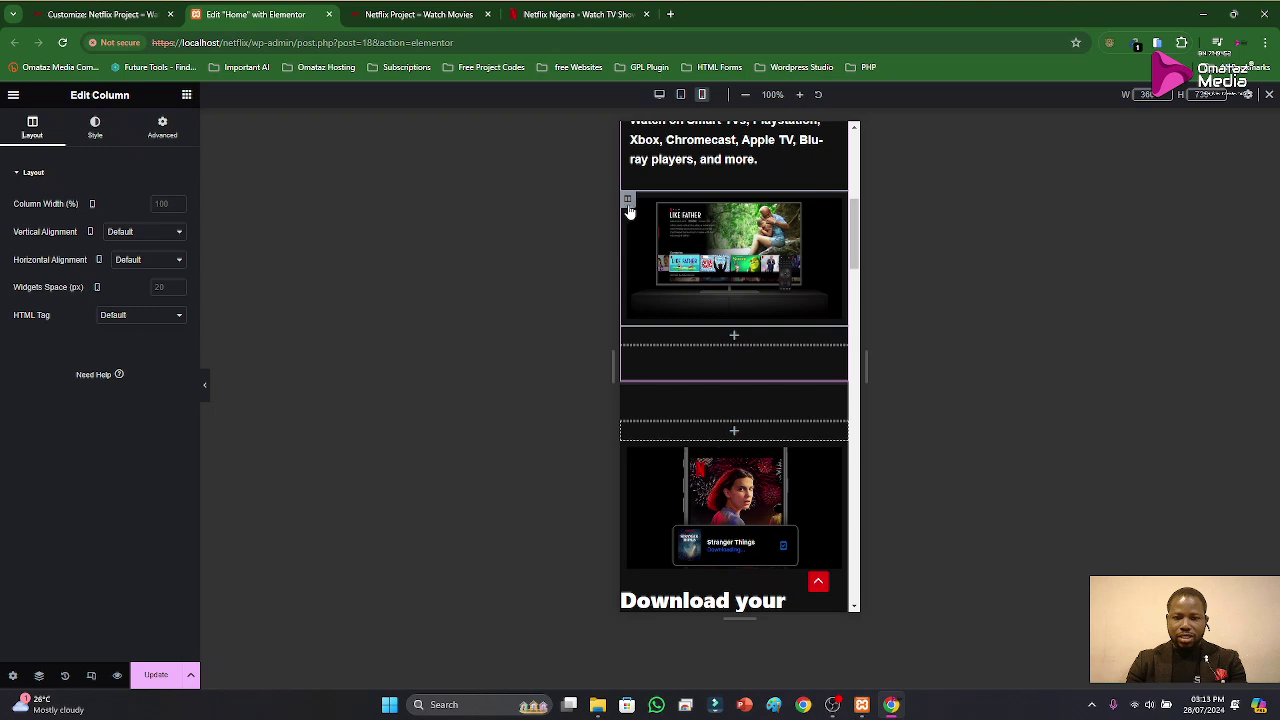
left_click(95, 128)
left_click(162, 130)
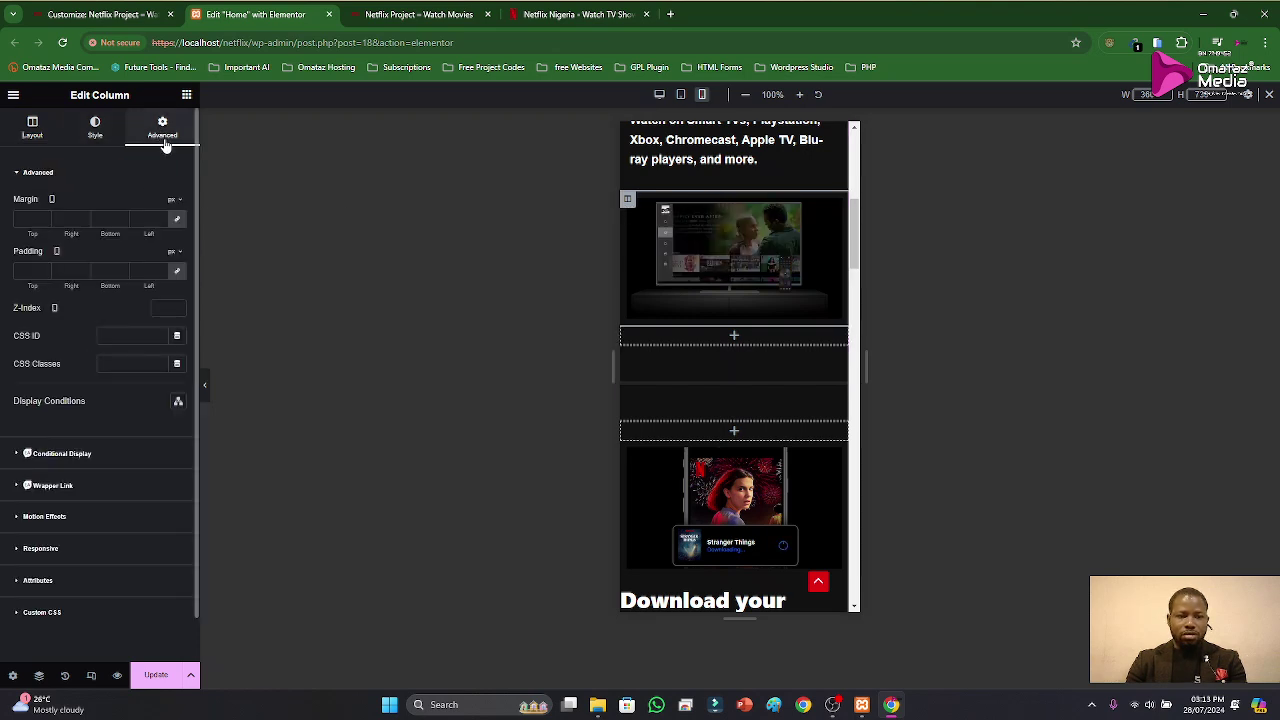
left_click(62, 270)
type("15")
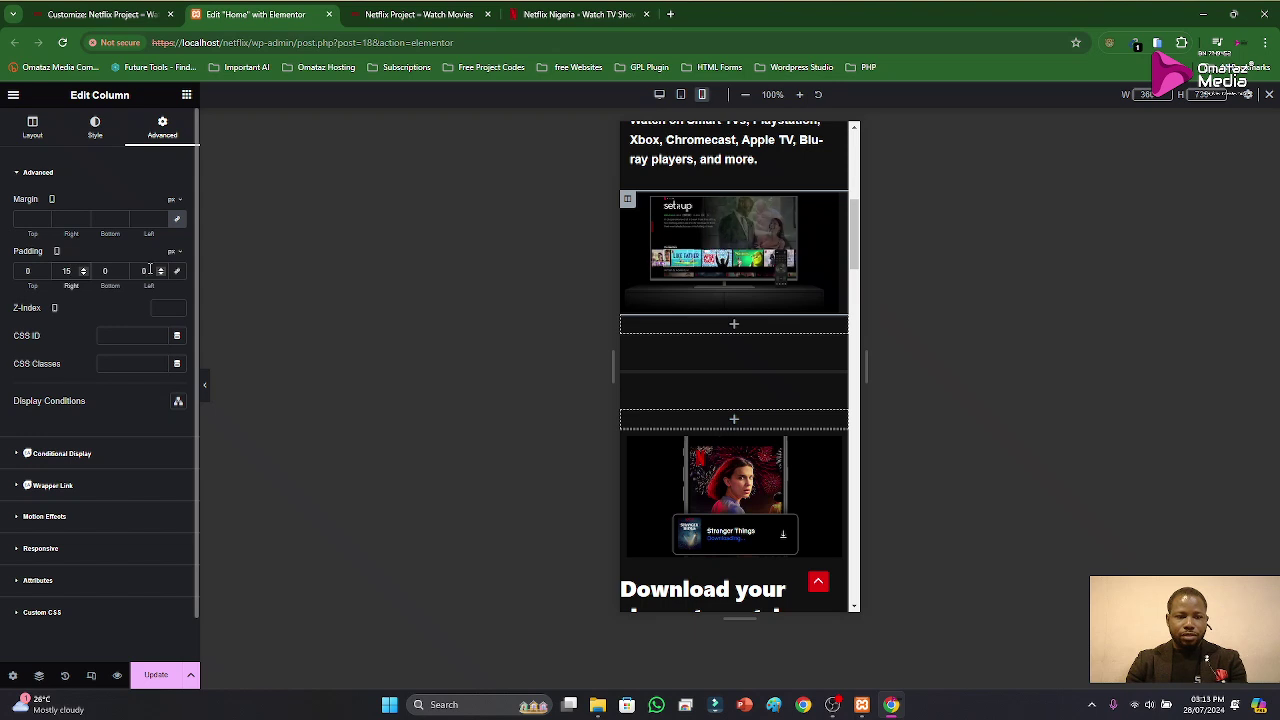
left_click(143, 270)
type("15")
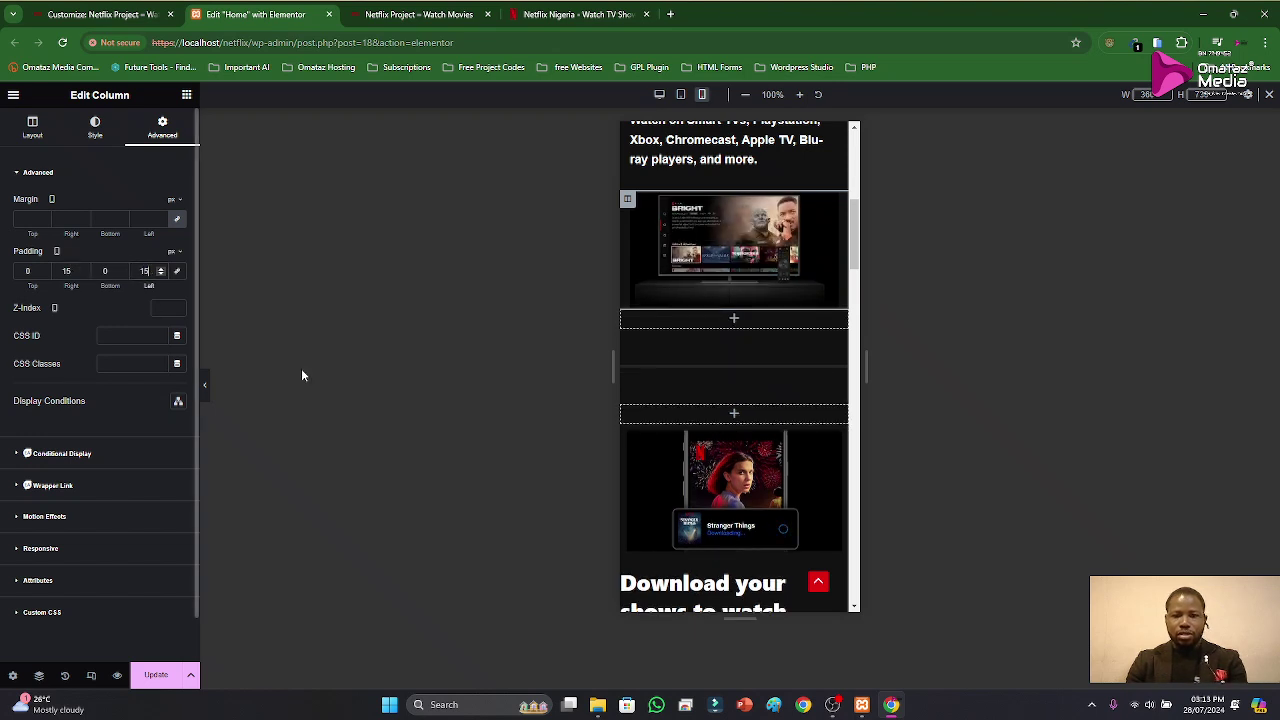
Step: Reset the TV image column's left and right mobile padding to 0
scroll(704, 363, "up", 1)
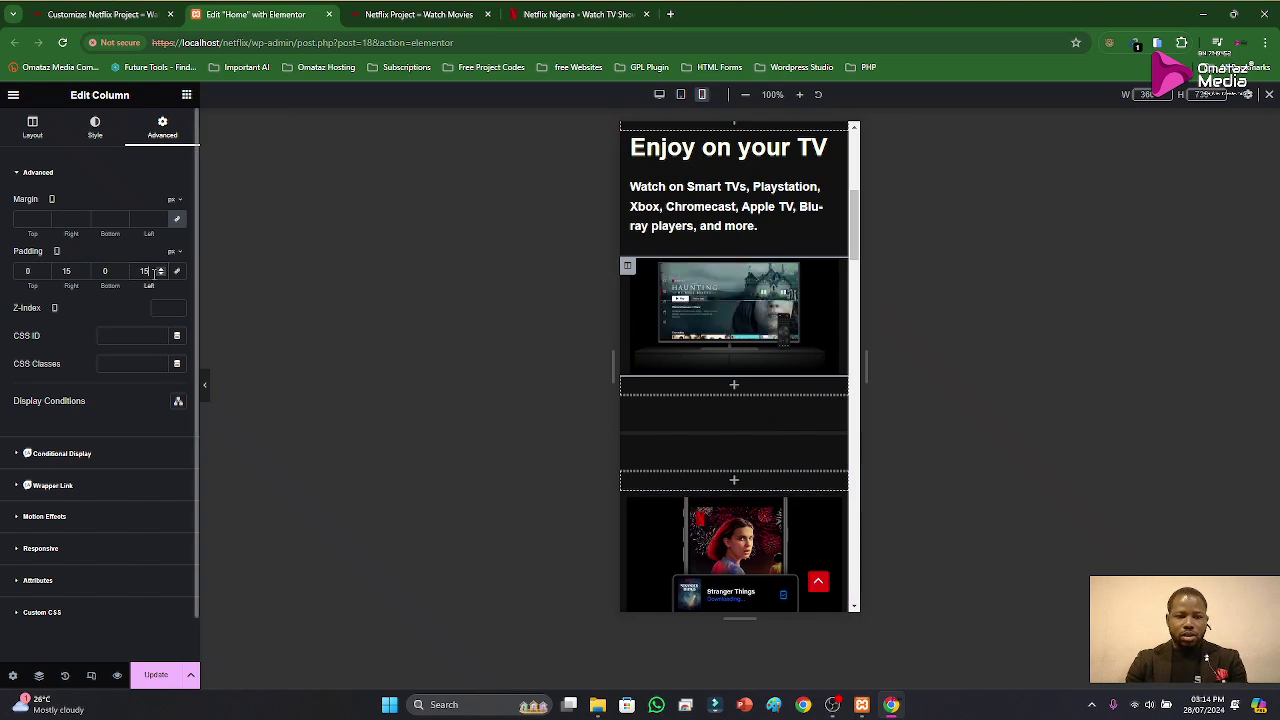
type("8")
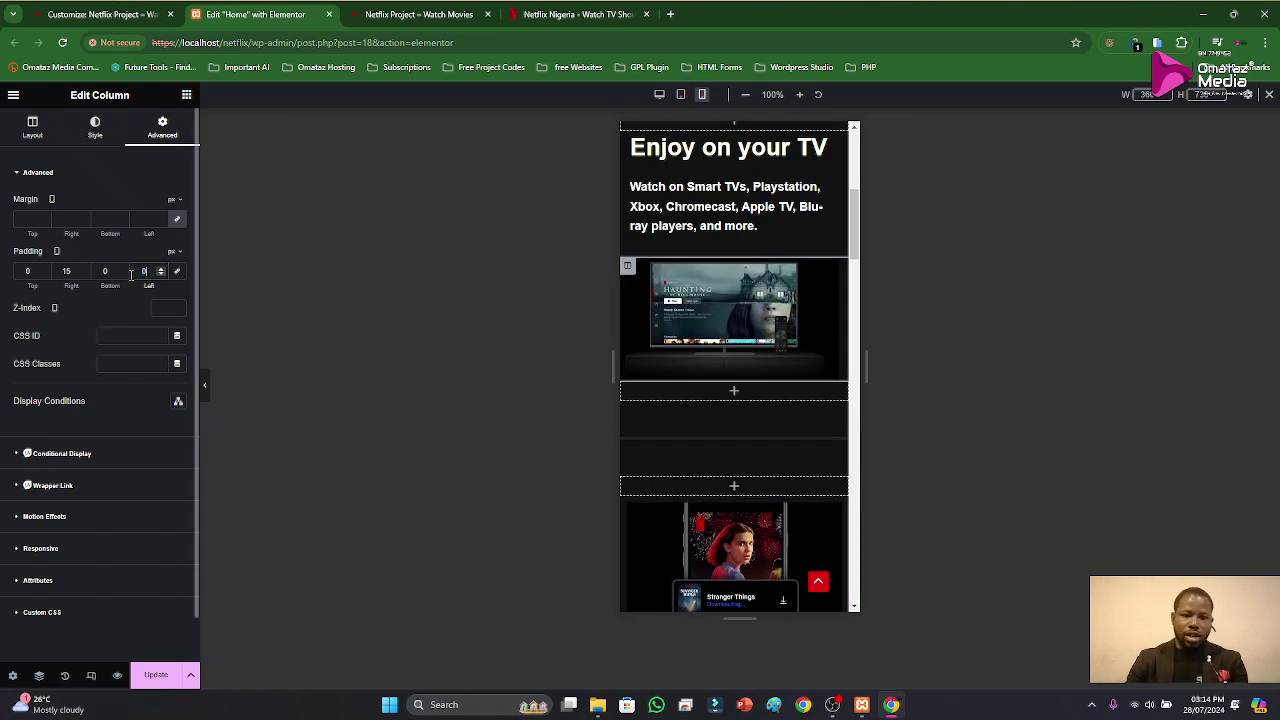
double_click(65, 271)
type("0")
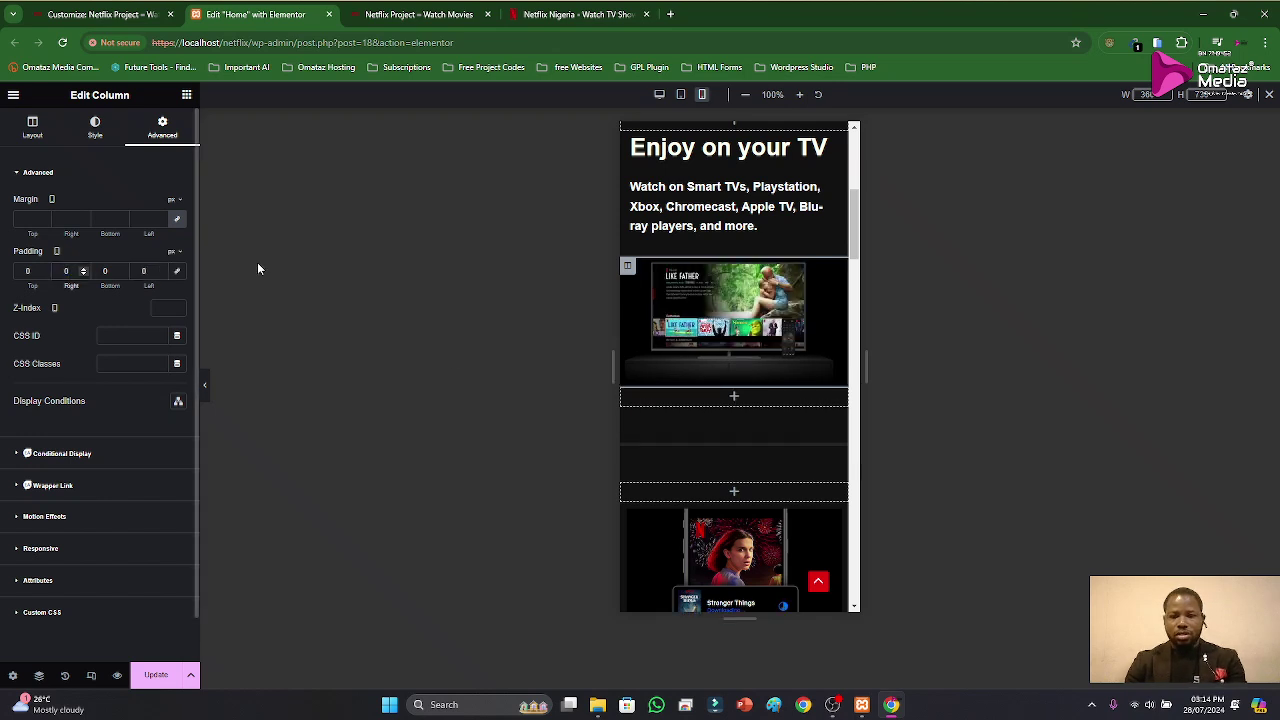
scroll(735, 467, "down", 2)
scroll(762, 422, "down", 2)
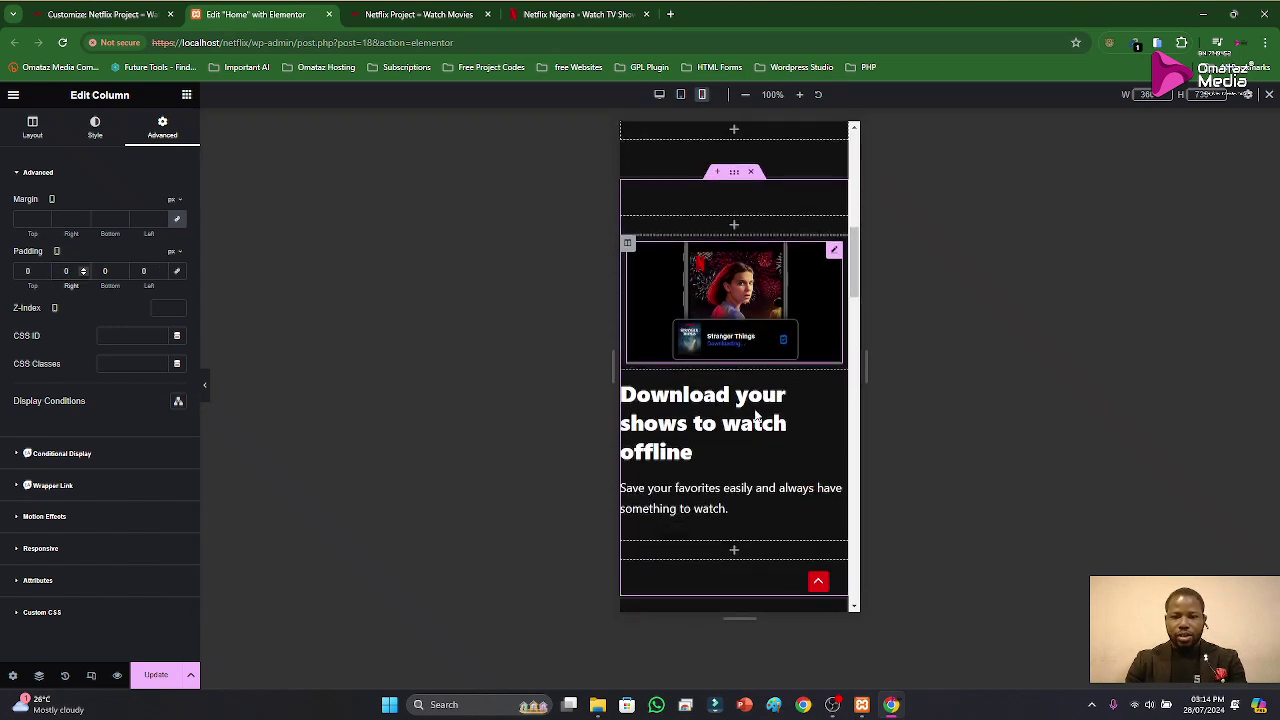
Step: Compare the text and image order of the "Download your shows" section on the original Netflix mobile page with the Elementor mobile preview
scroll(757, 409, "up", 3)
left_click(582, 14)
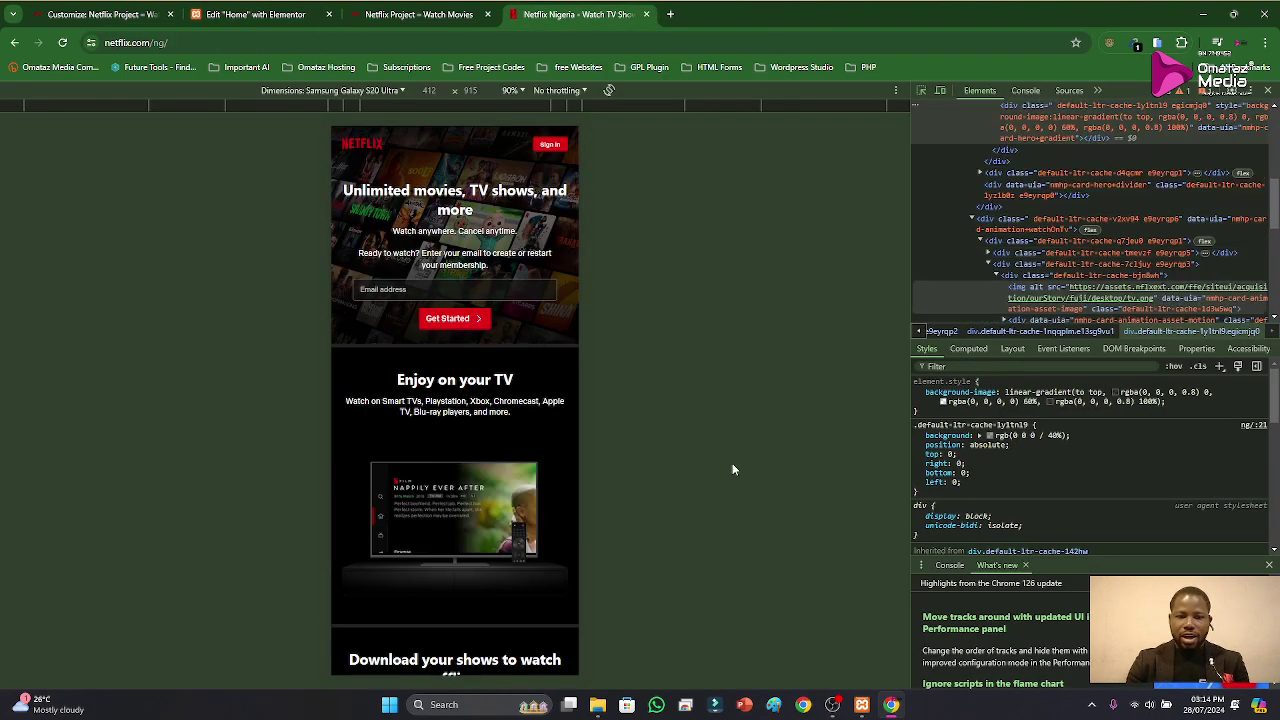
left_click(921, 91)
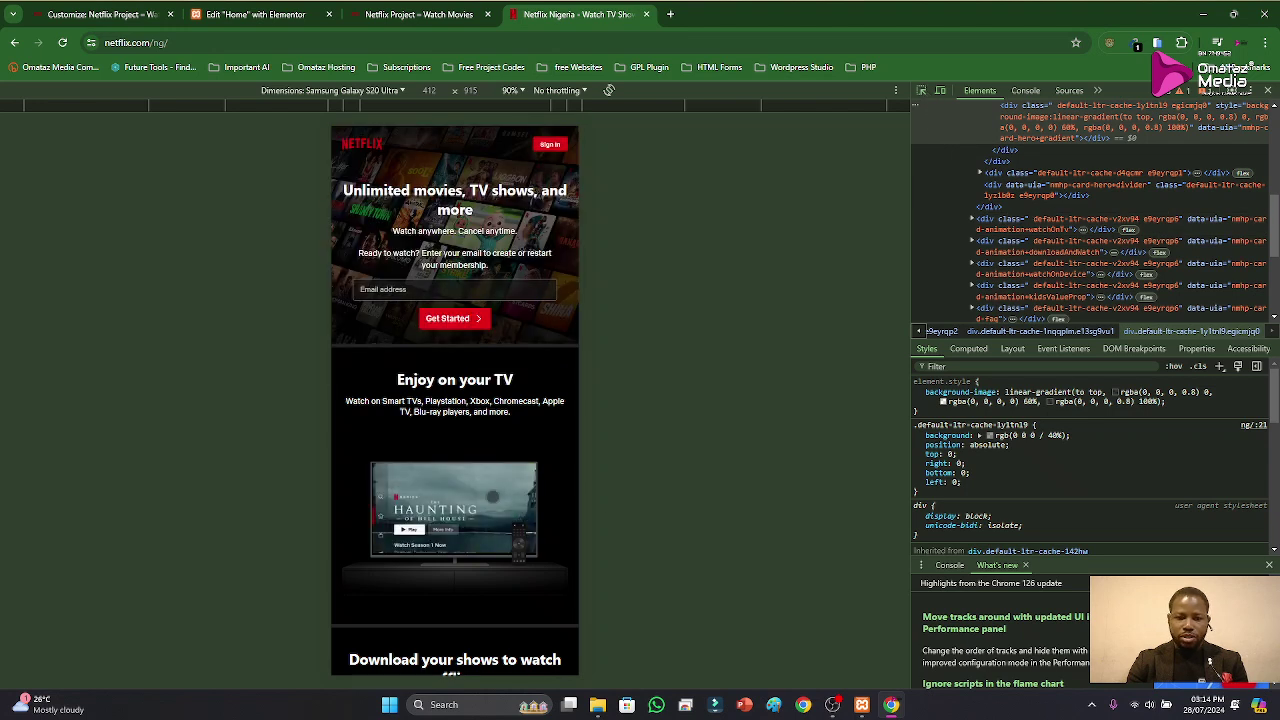
scroll(452, 440, "down", 3)
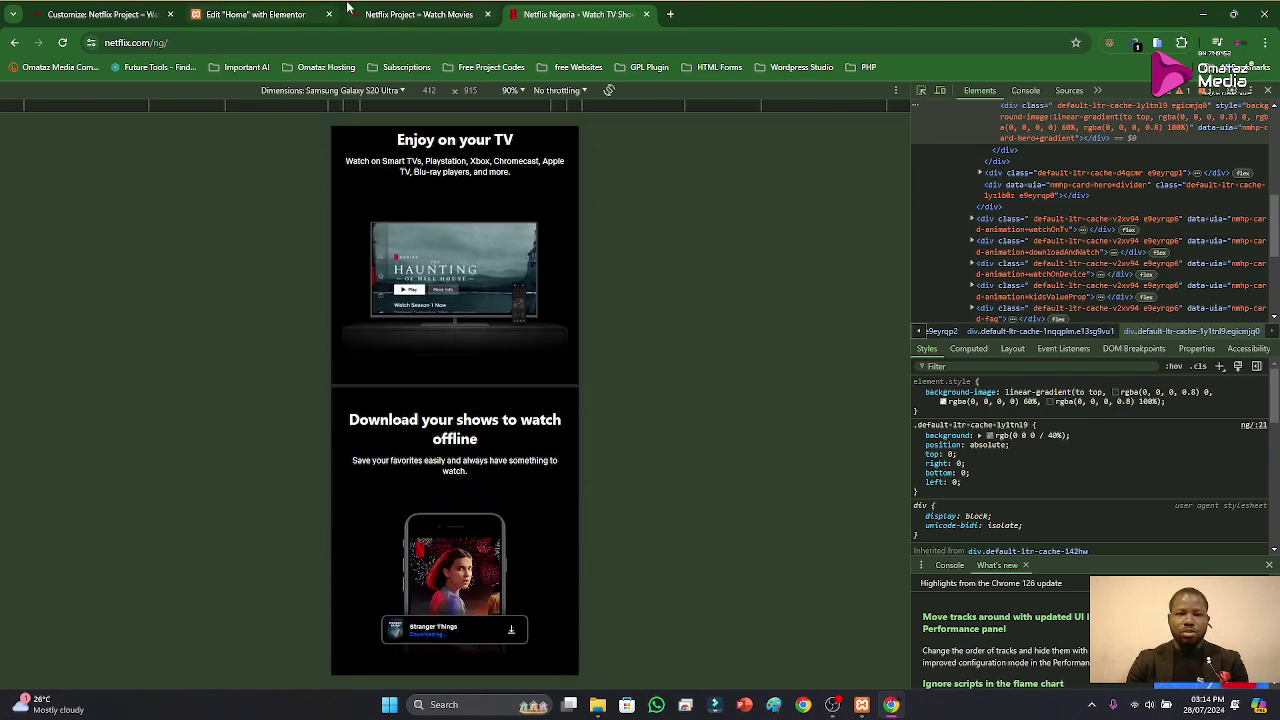
left_click(255, 14)
scroll(769, 300, "up", 3)
scroll(752, 508, "down", 3)
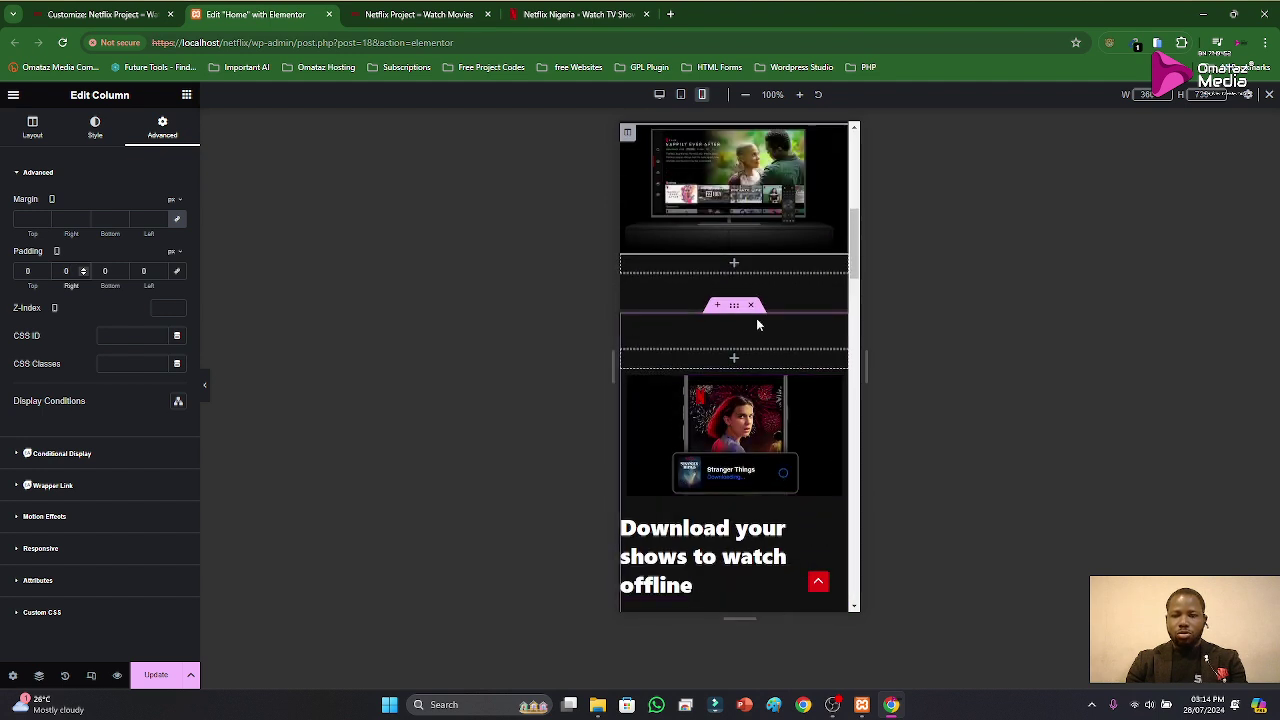
scroll(740, 469, "down", 1)
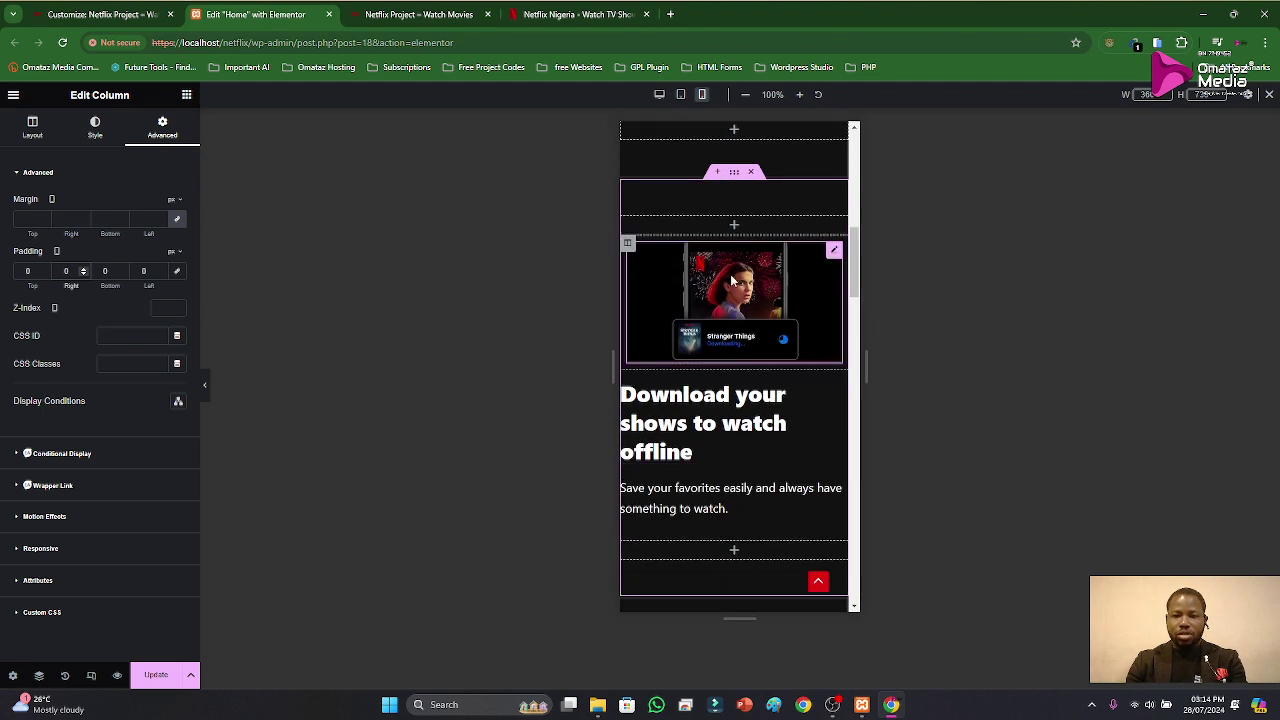
Step: Enable reversed columns on mobile portrait for the "Download your shows to watch offline" section
left_click(734, 173)
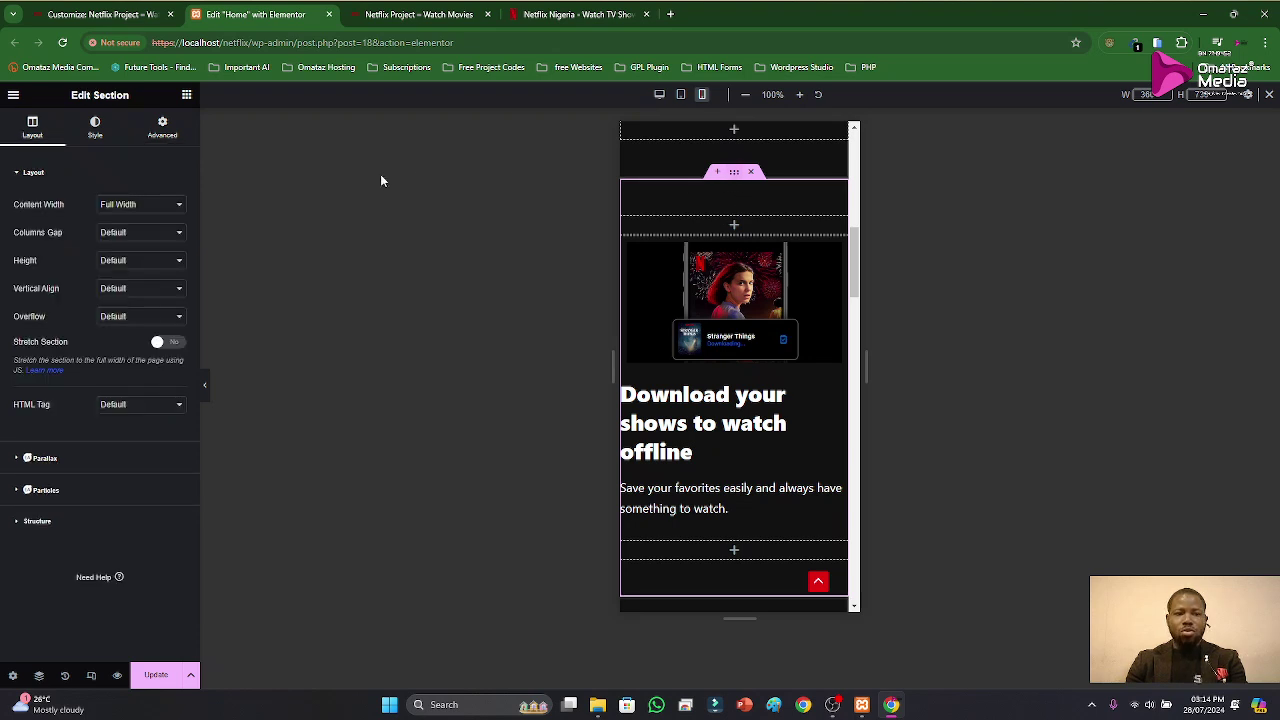
left_click(163, 135)
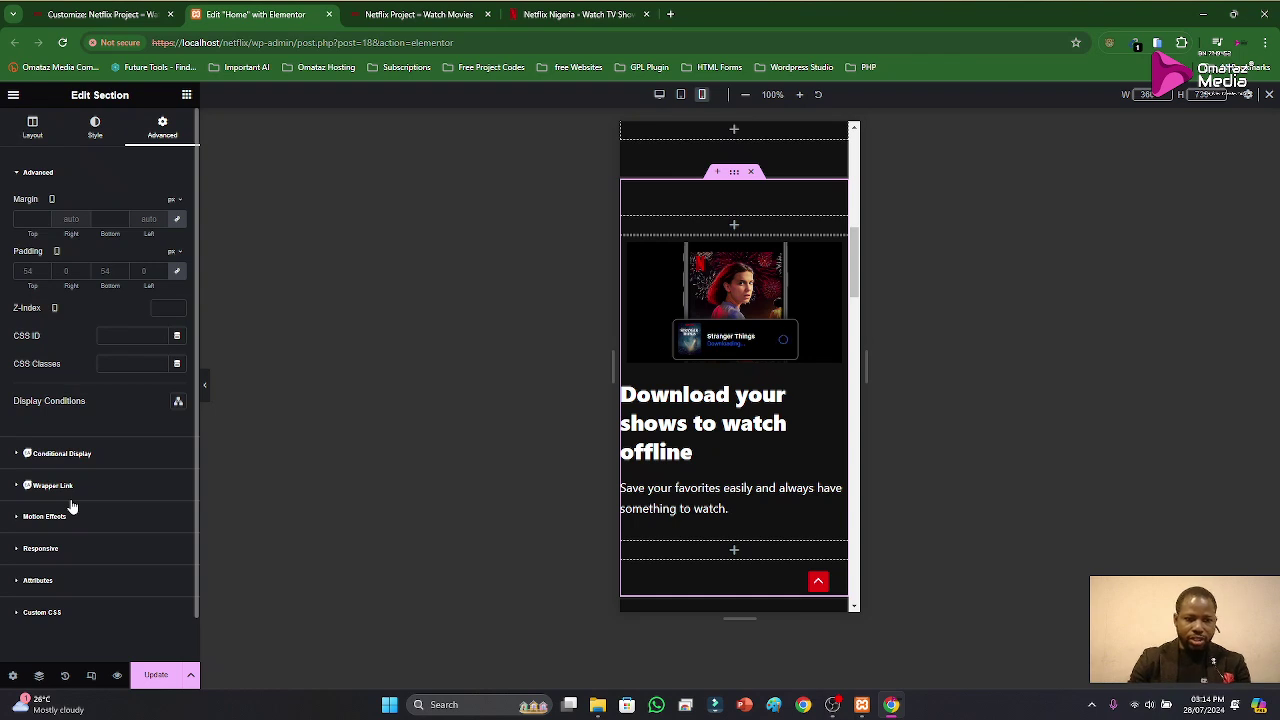
left_click(42, 549)
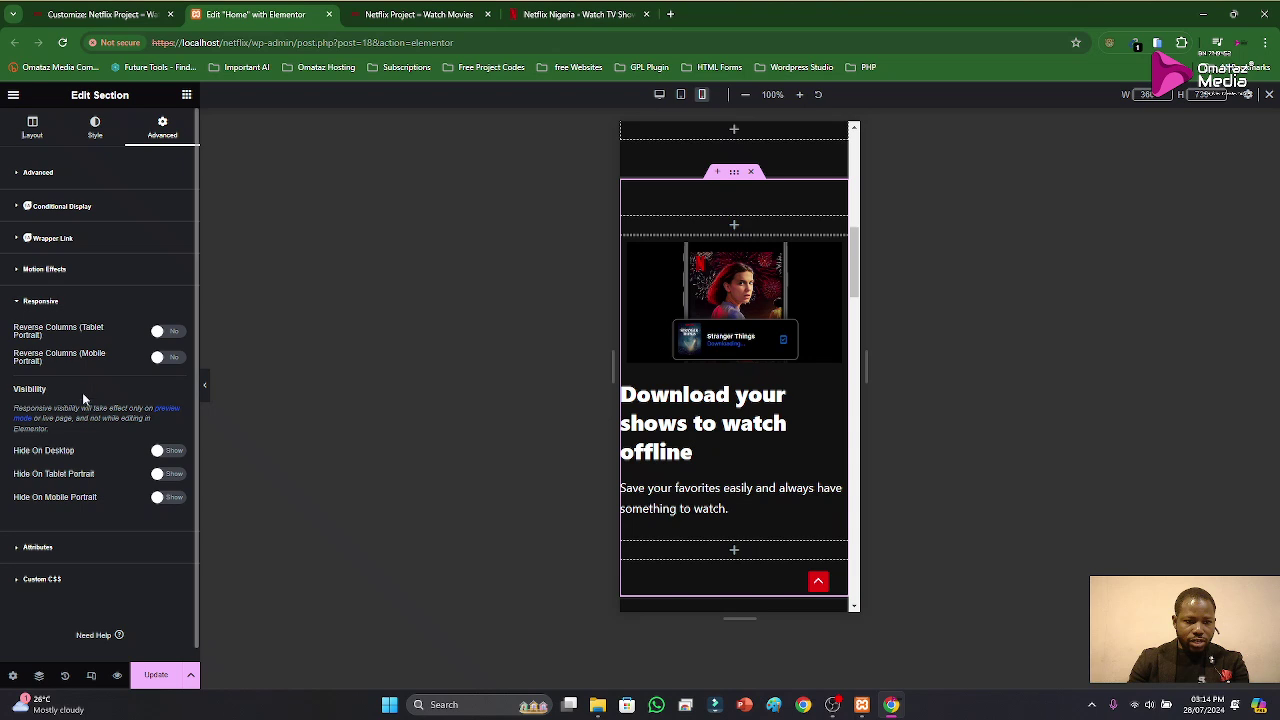
left_click(168, 358)
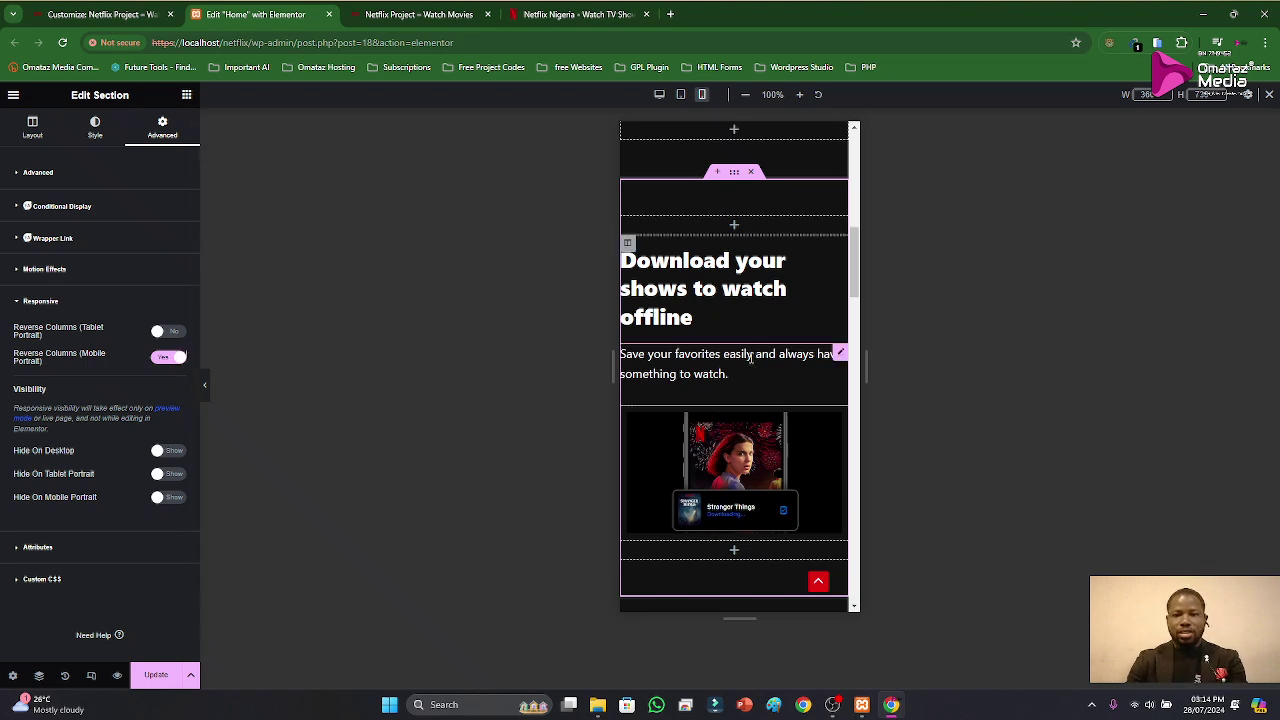
Step: Unlink the "Download your shows" text column's mobile padding and set it to 15 px right and left, with 0 at the top and bottom
scroll(750, 357, "up", 2)
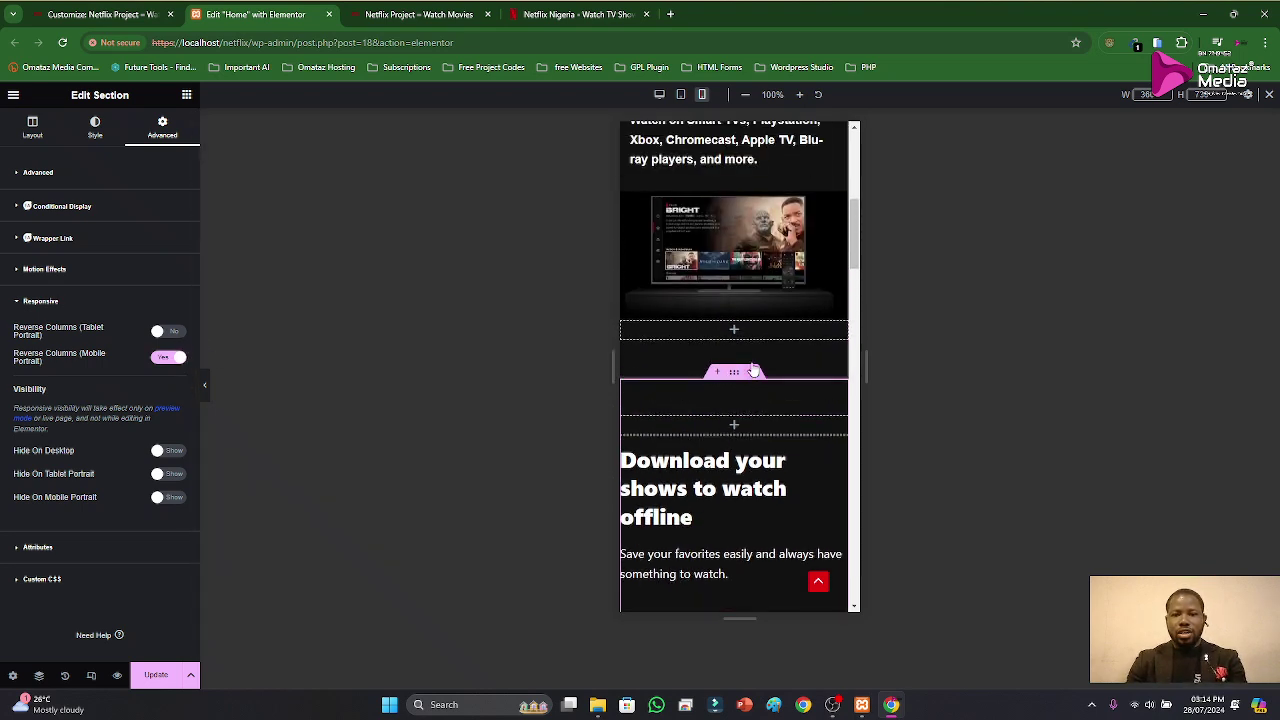
left_click(627, 445)
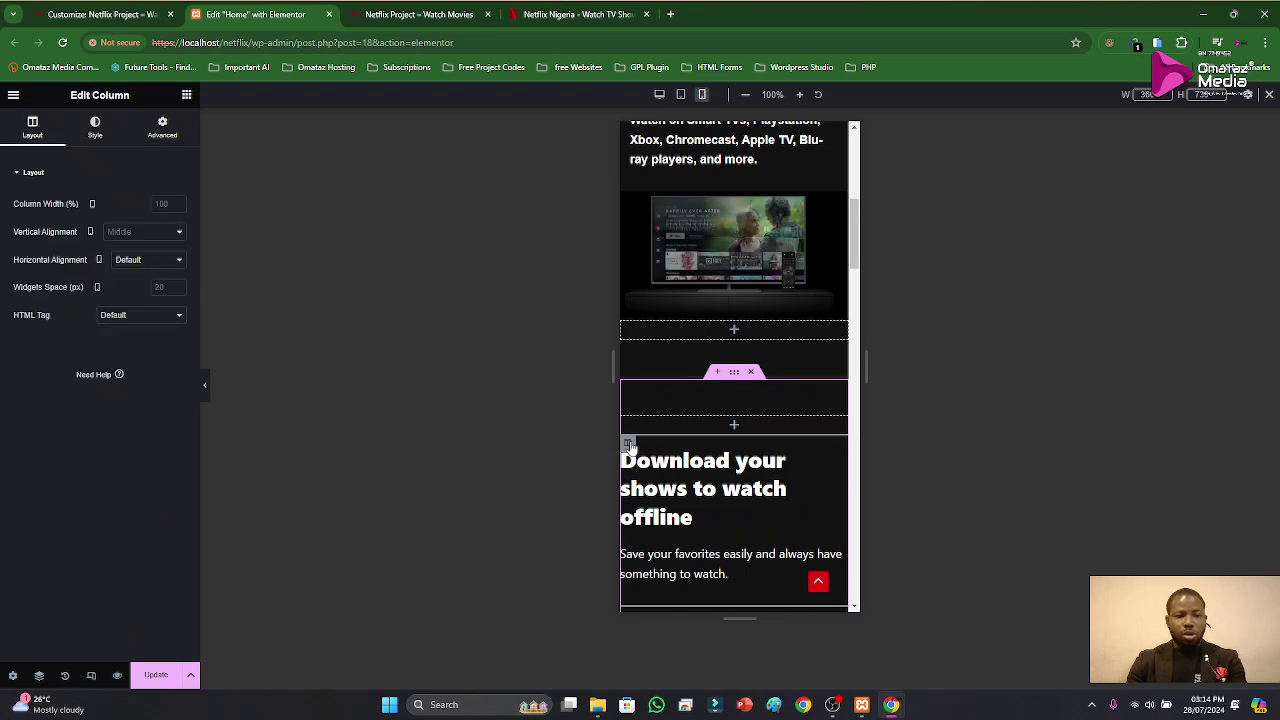
left_click(162, 127)
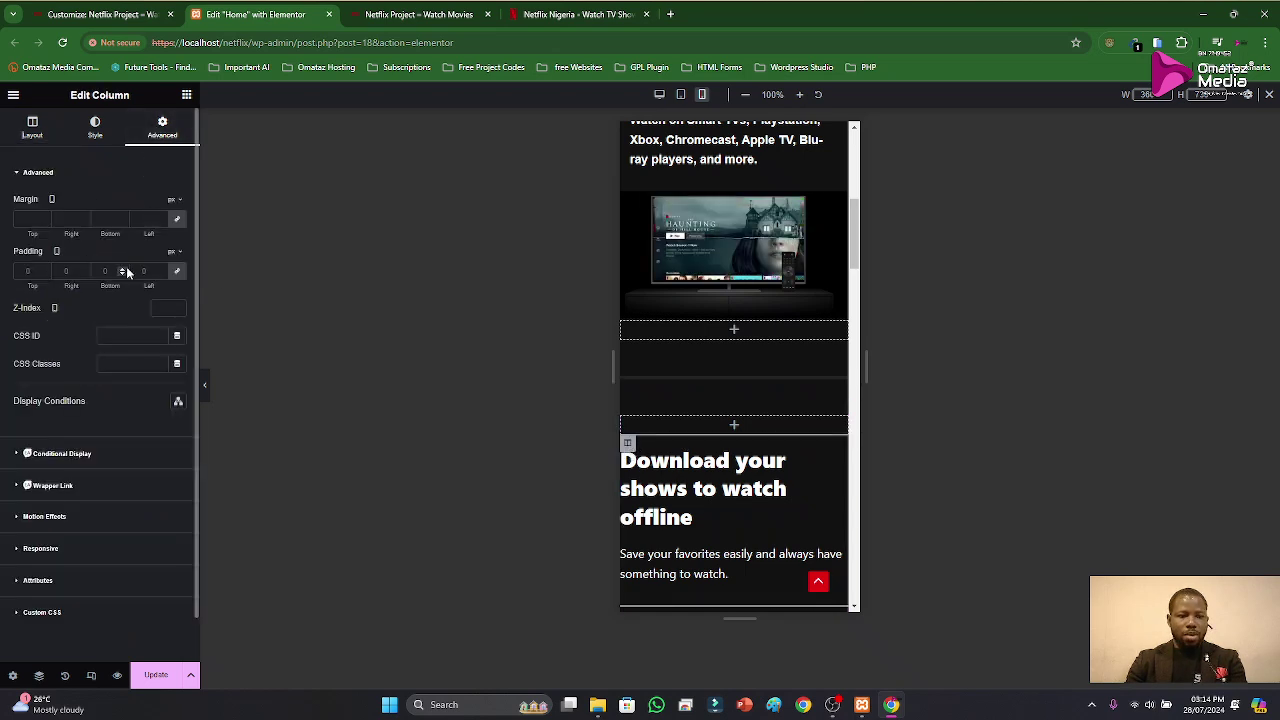
left_click(180, 274)
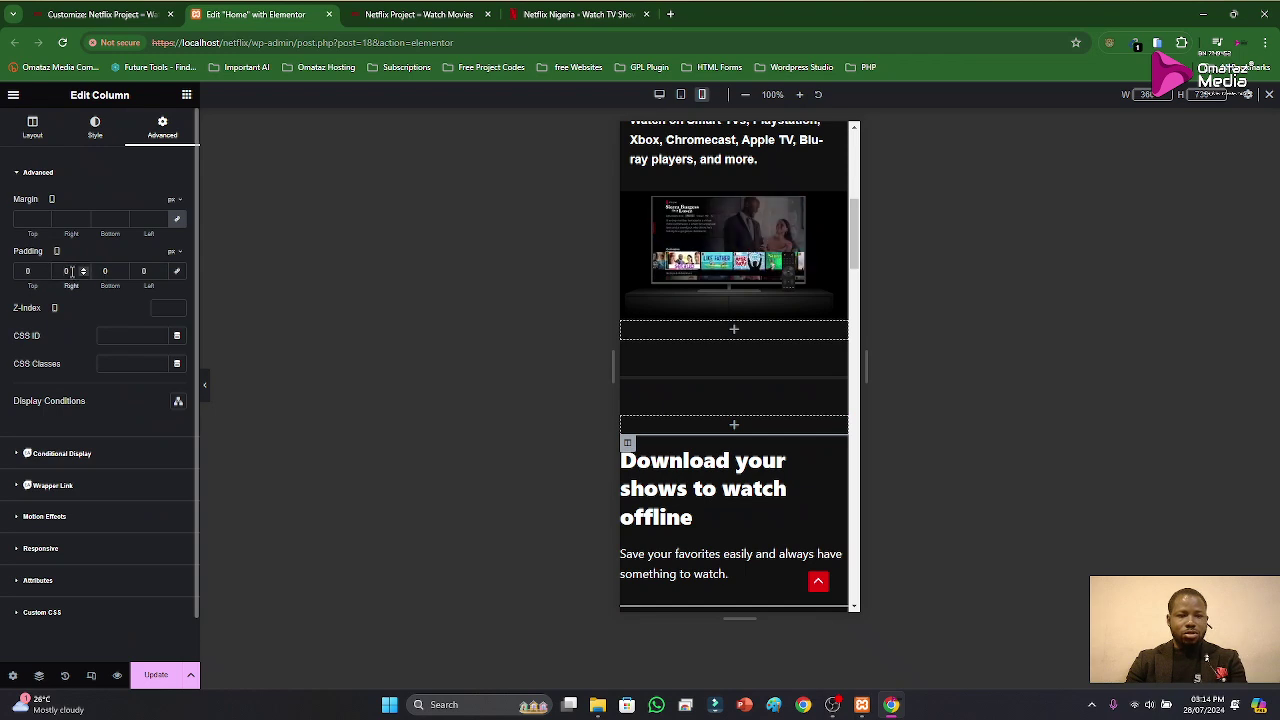
type("5")
left_click(140, 271)
type("15")
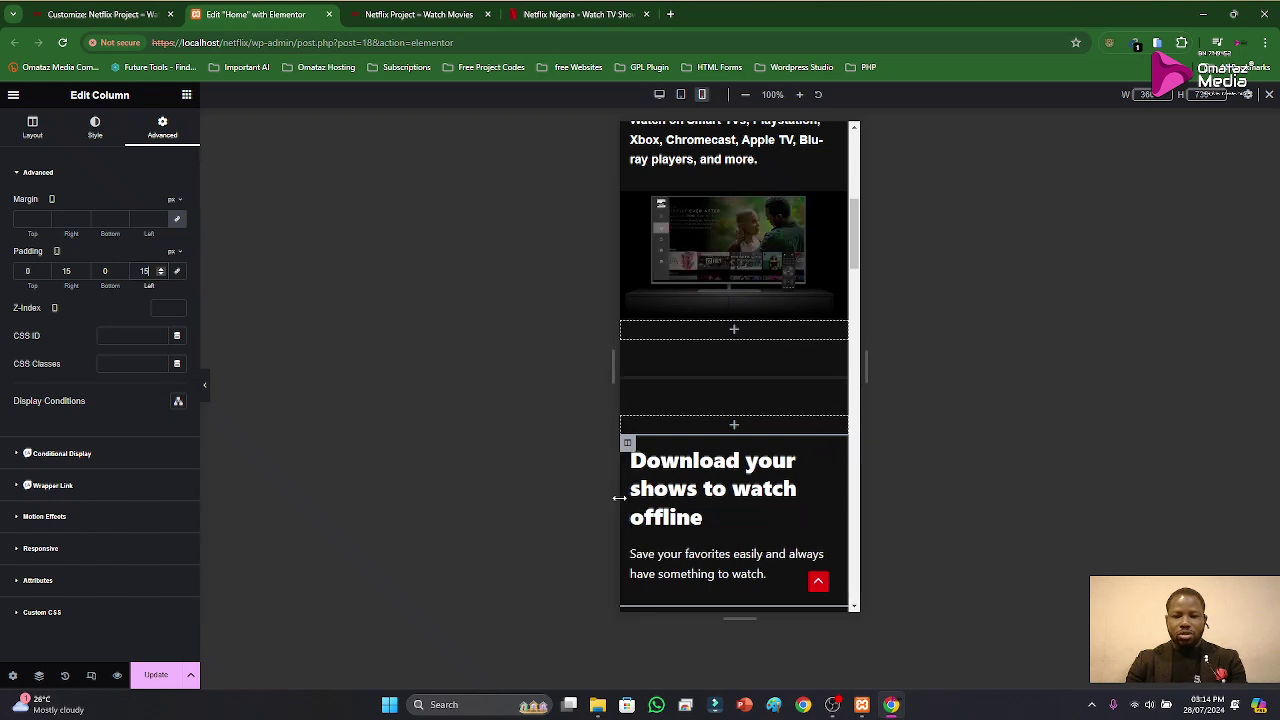
Step: Set the mobile padding of the empty column above the "Watch everywhere" heading to 15 px right and left, with 0 at the top and bottom
scroll(843, 541, "down", 5)
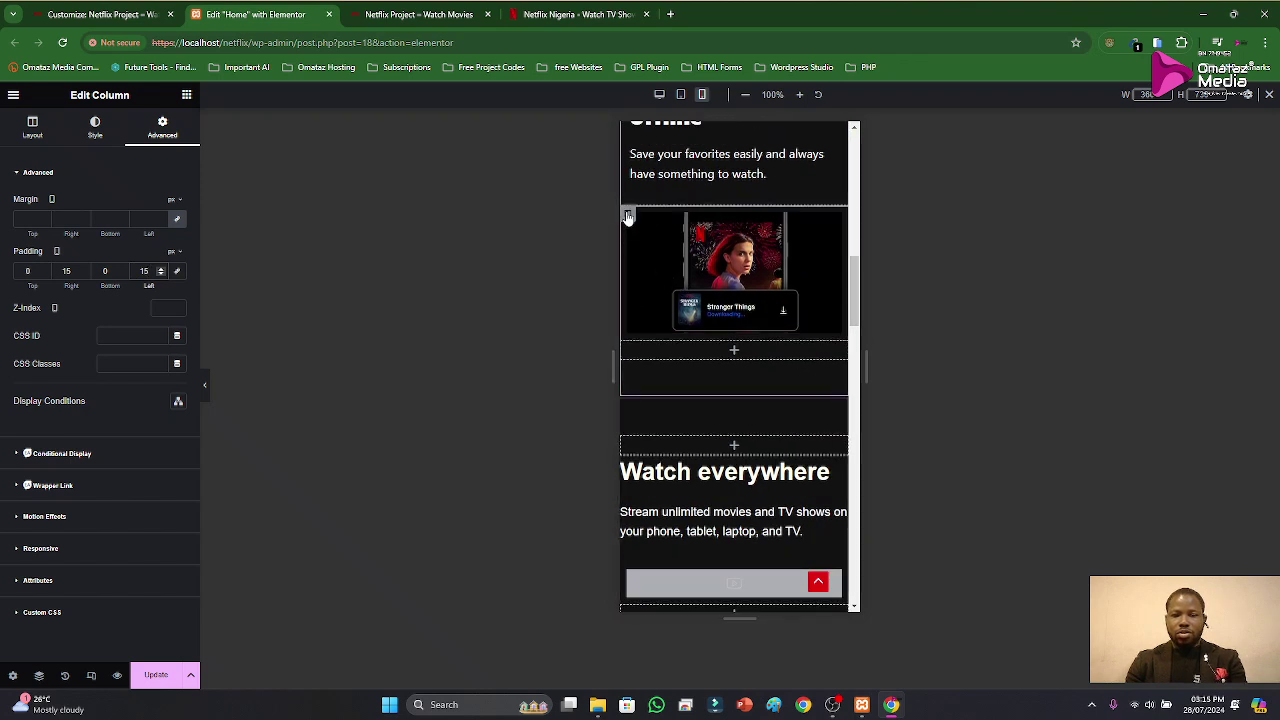
left_click(627, 216)
scroll(750, 380, "down", 2)
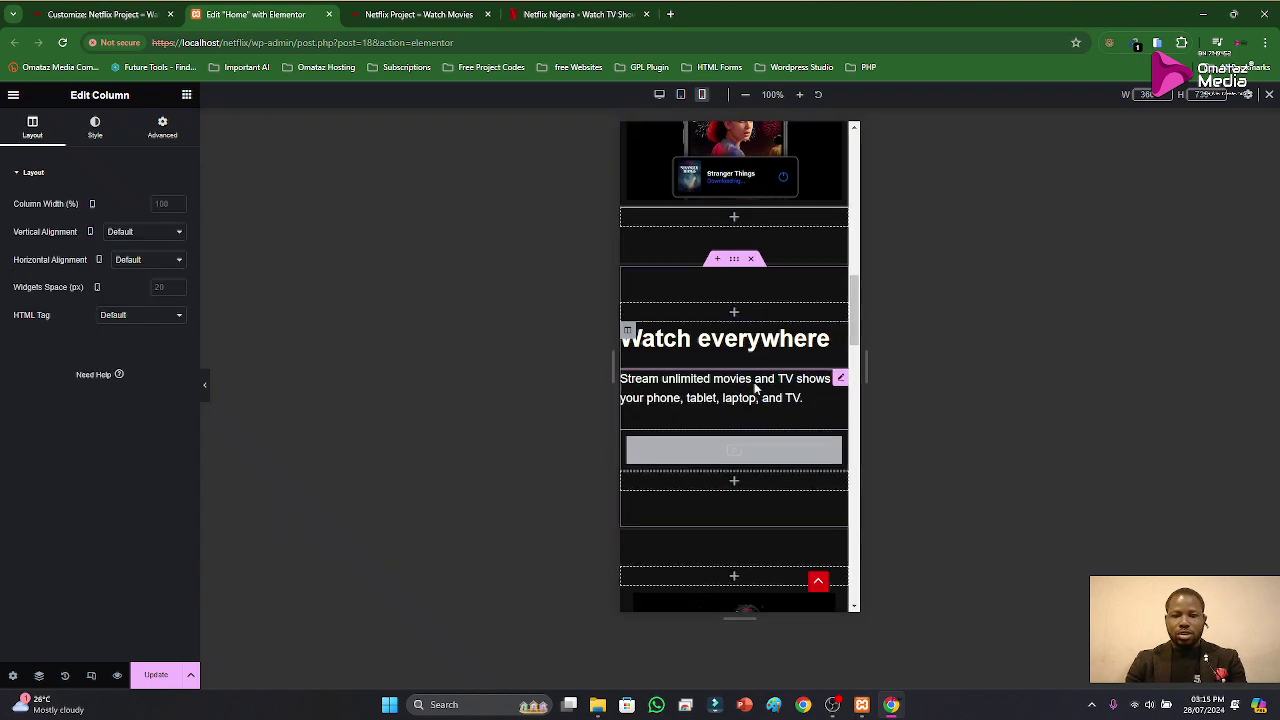
scroll(746, 404, "up", 2)
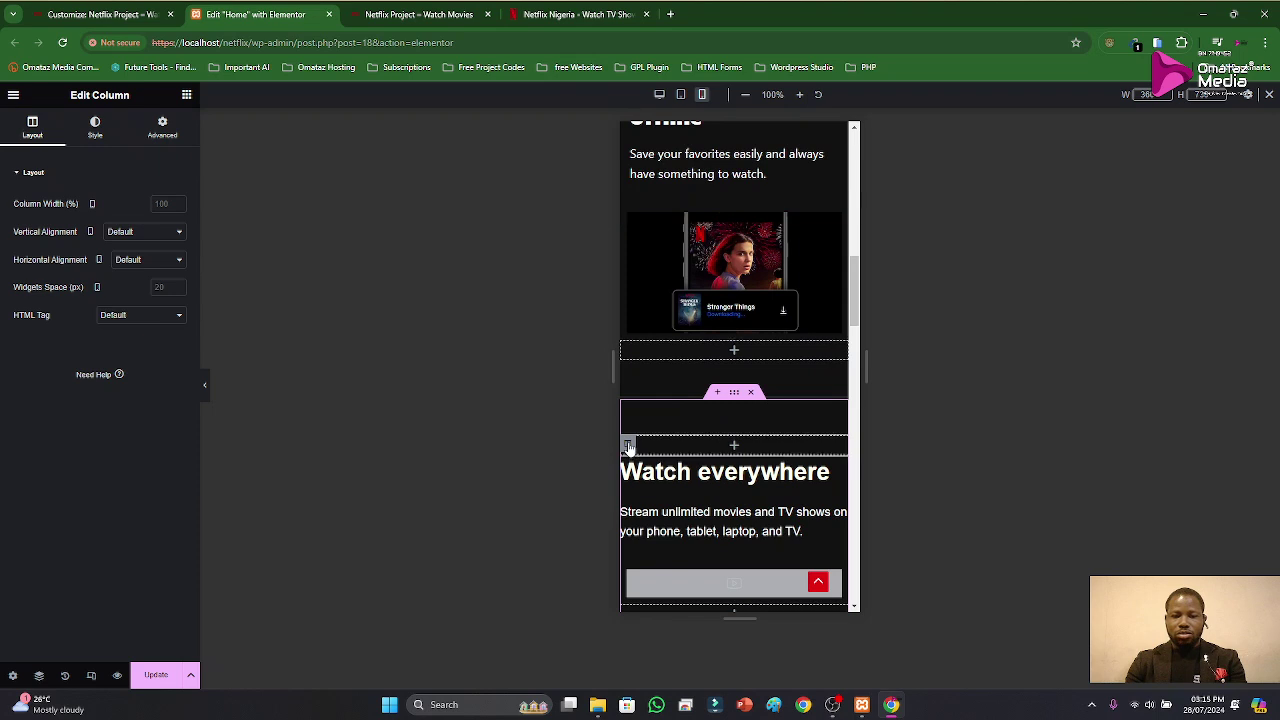
left_click(160, 130)
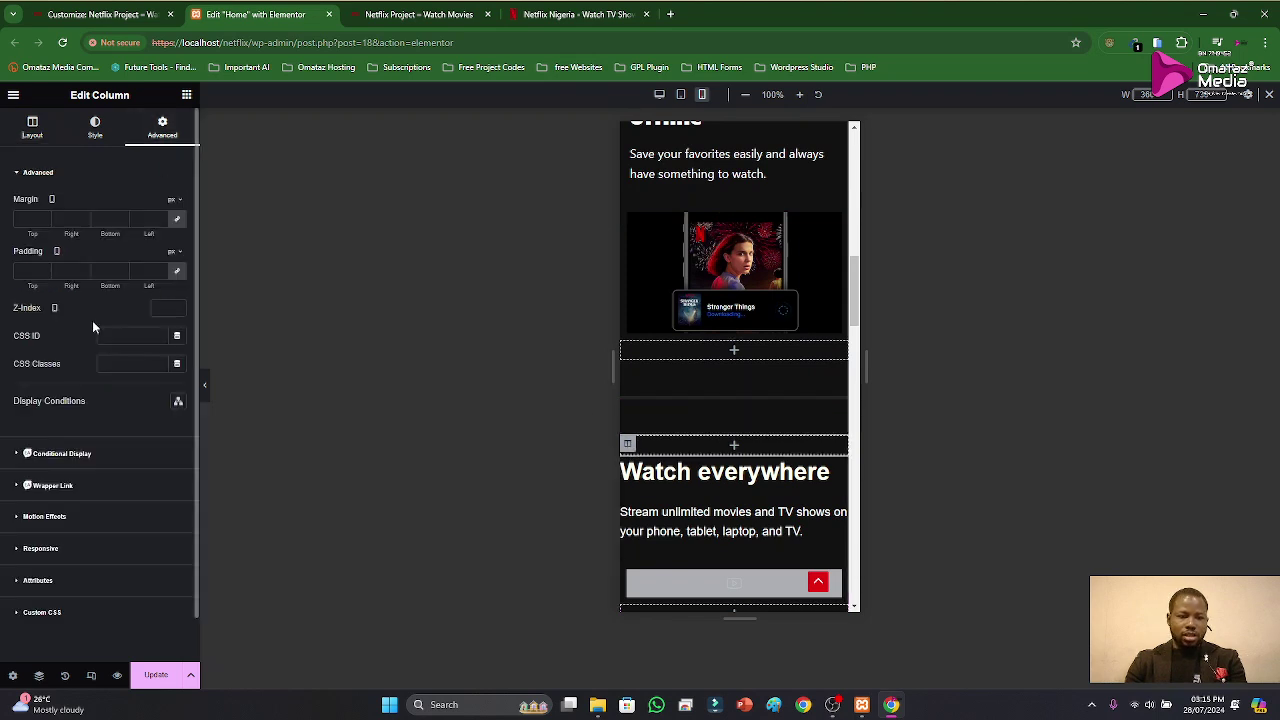
left_click(160, 274)
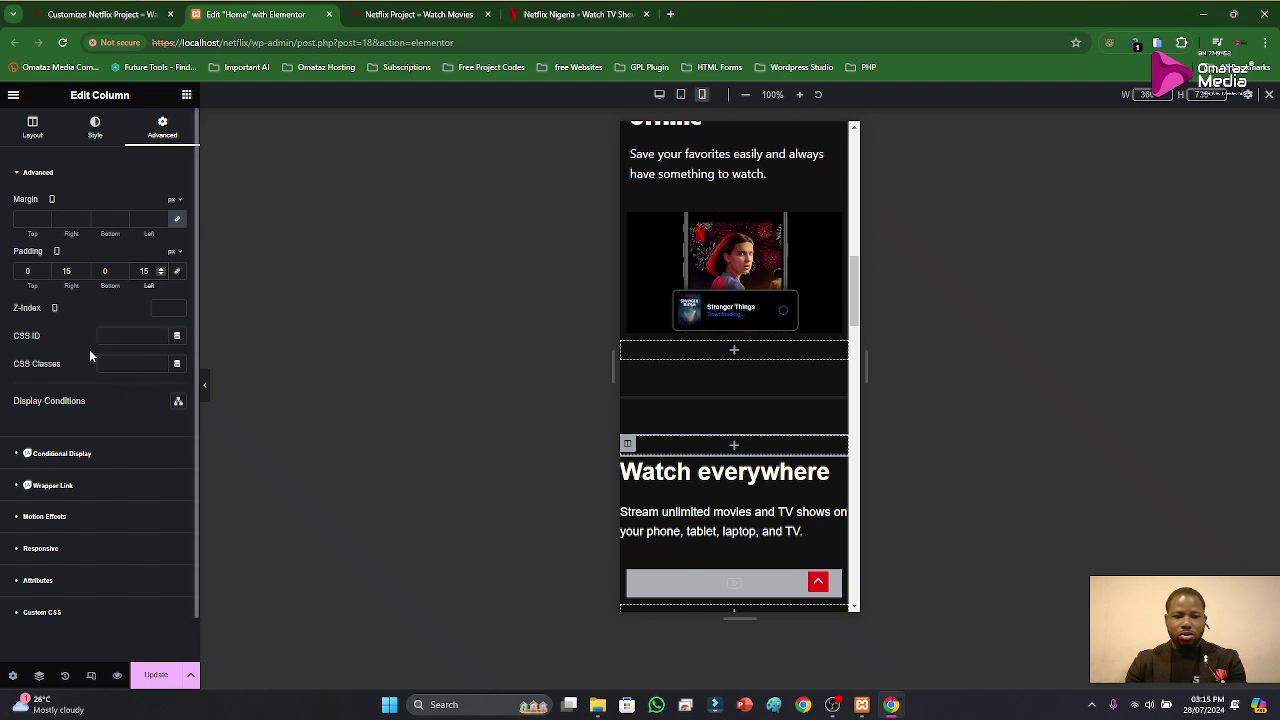
Step: Set the "Watch everywhere" text column's mobile padding to 15 px right and left, with 0 at the top and bottom, and update the page
scroll(789, 490, "down", 1)
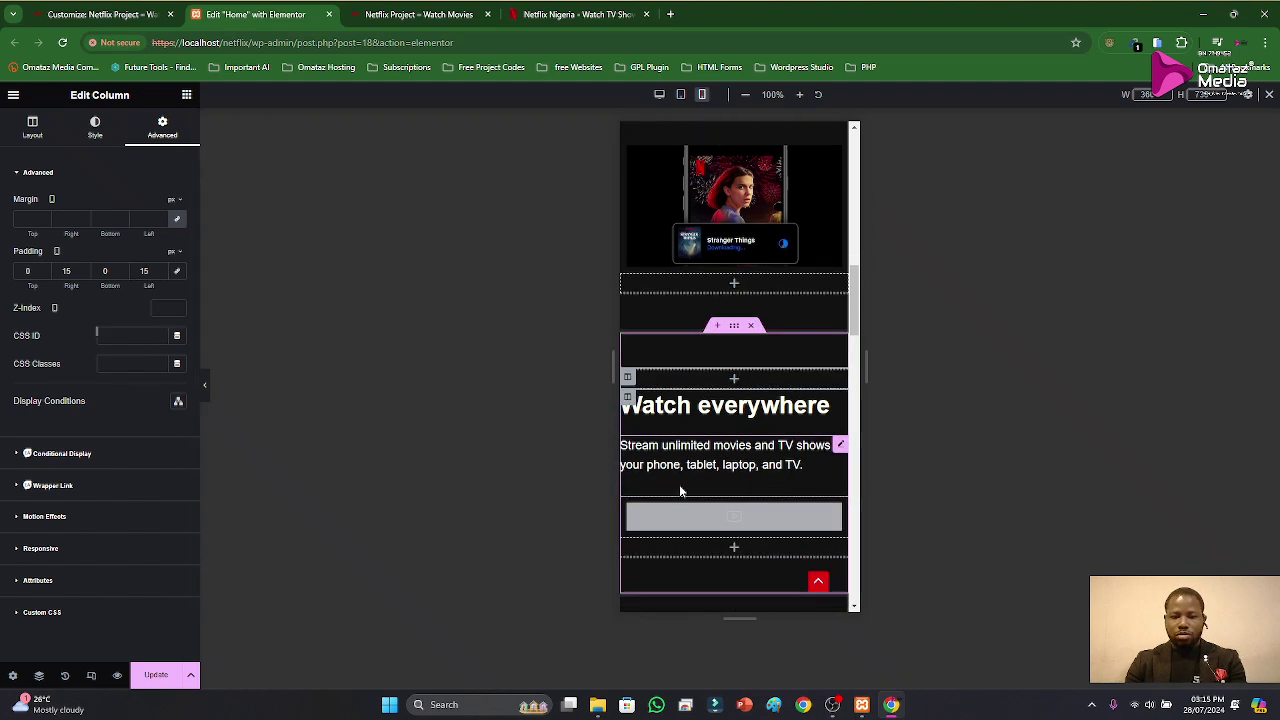
left_click(626, 398)
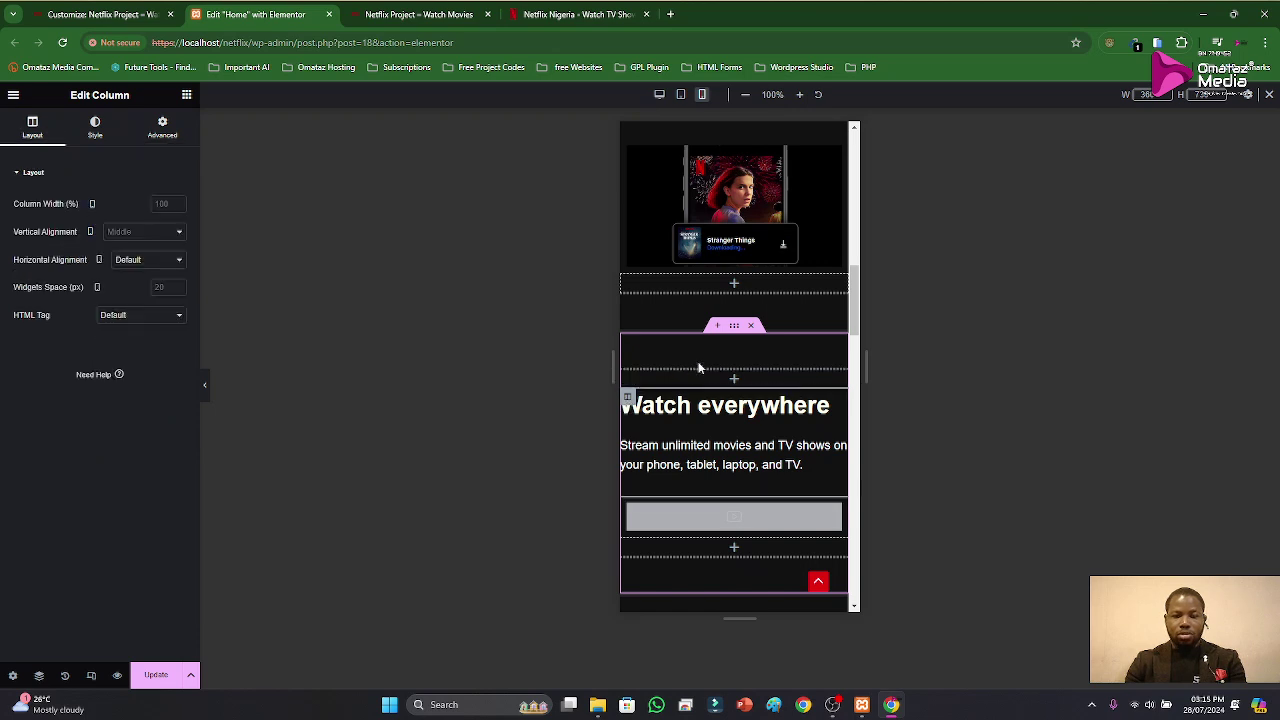
left_click(145, 128)
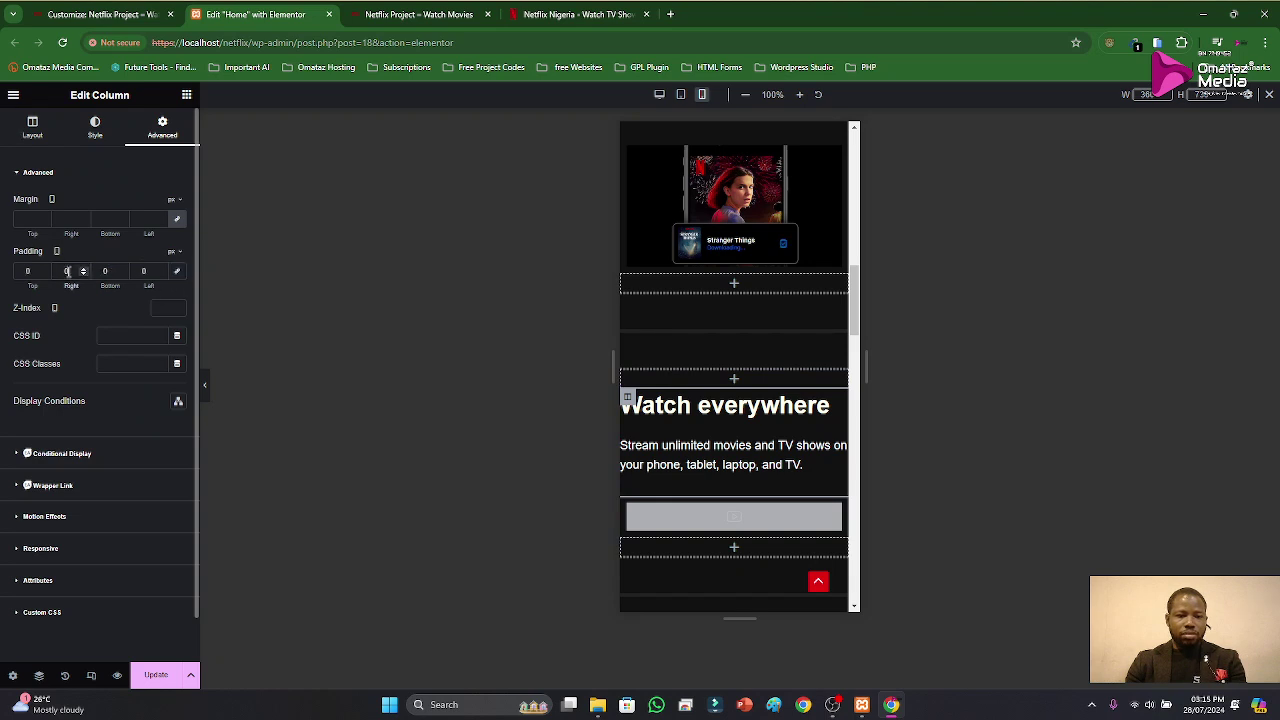
type("5")
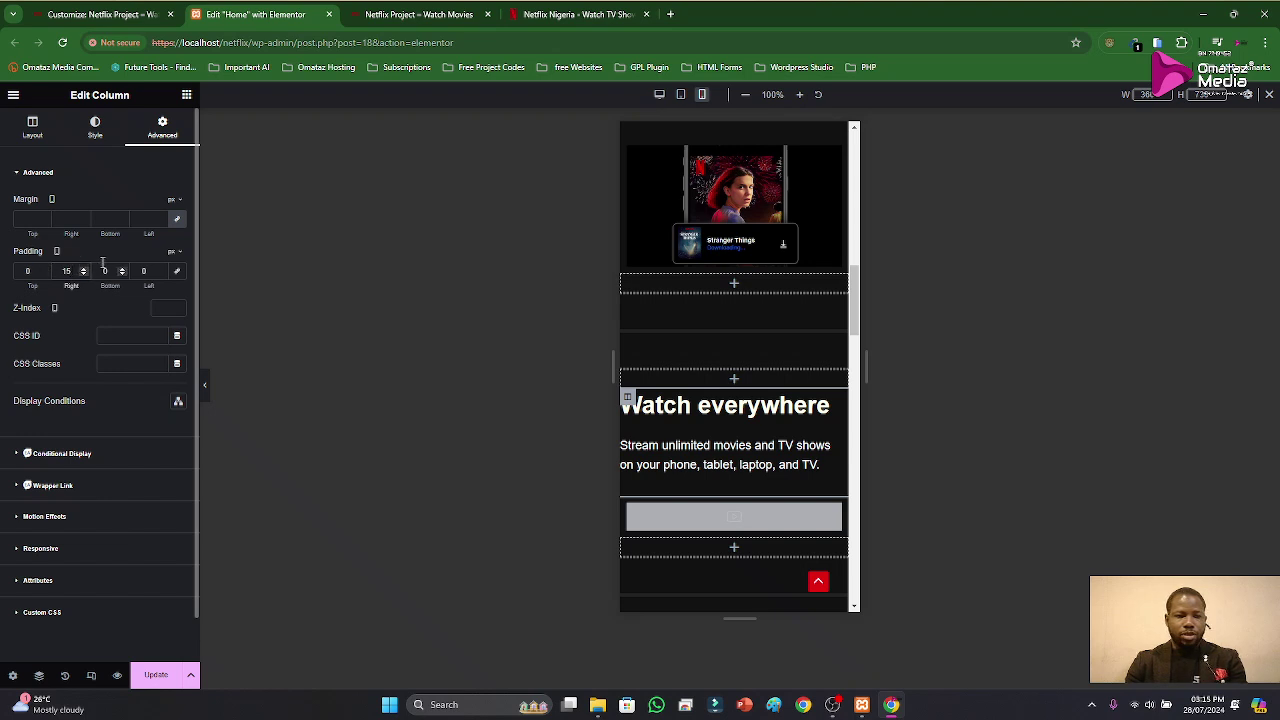
left_click(143, 271)
type("15")
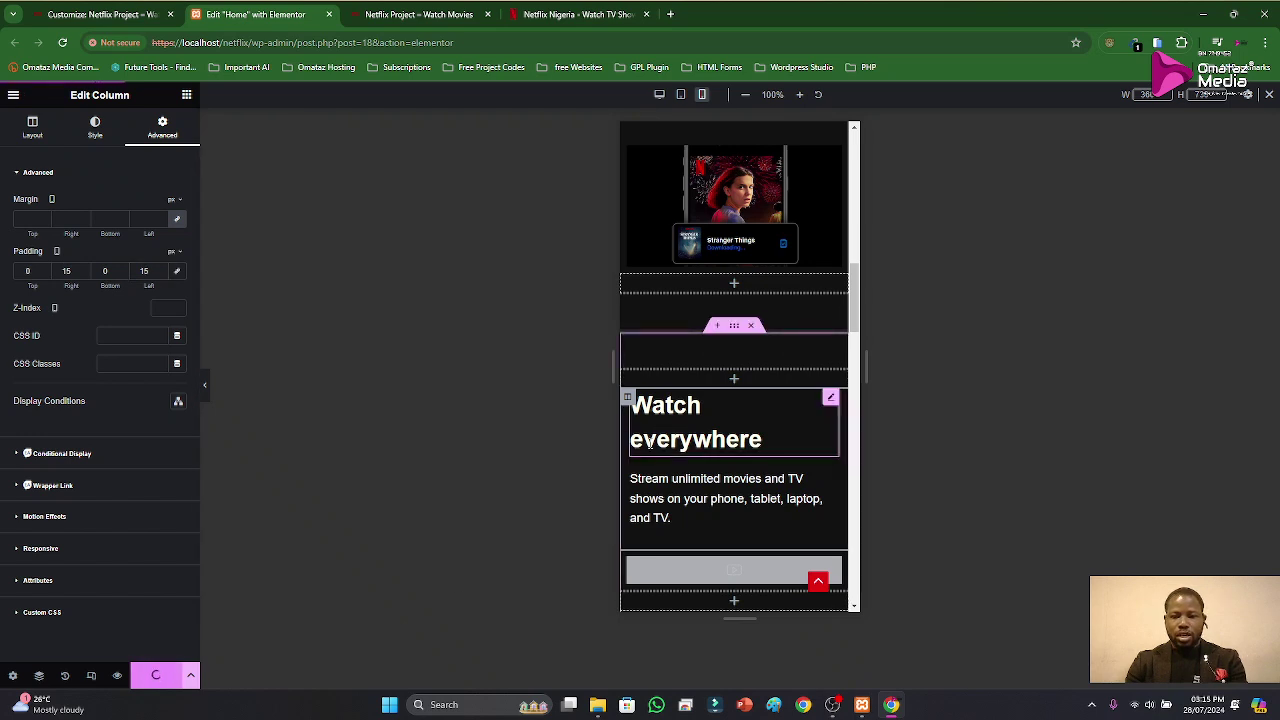
scroll(665, 450, "down", 1)
scroll(670, 458, "down", 5)
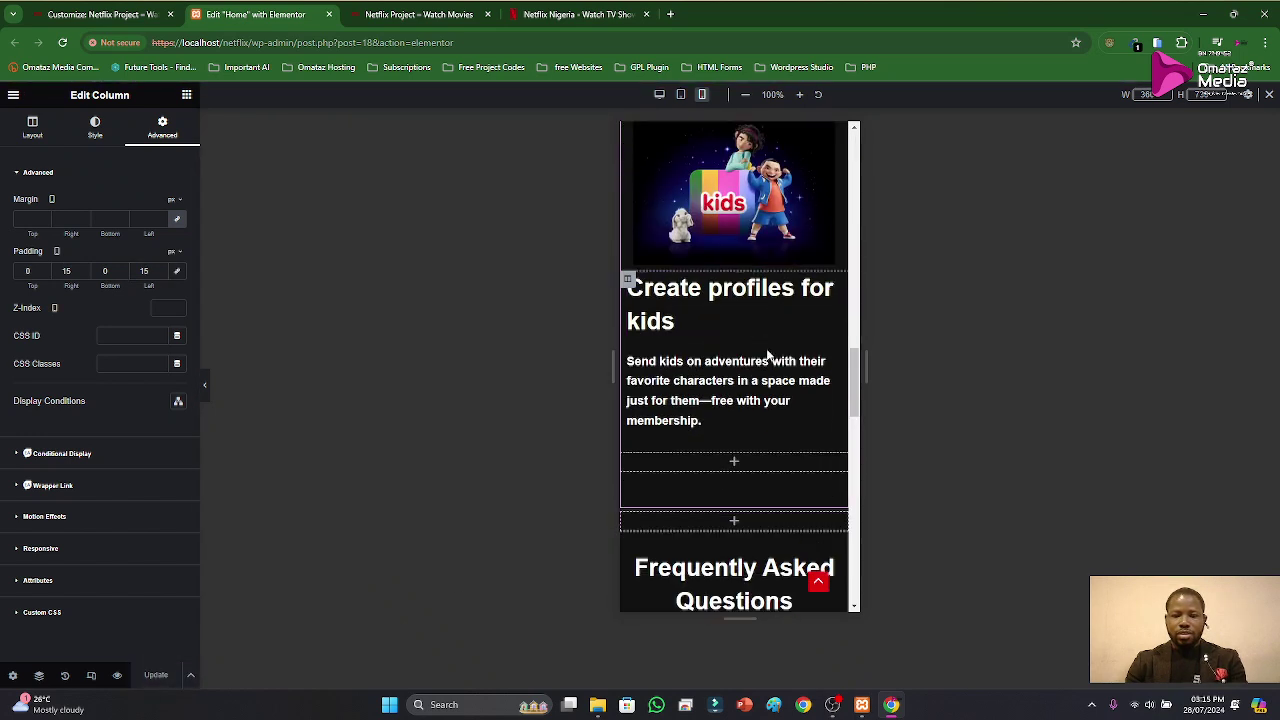
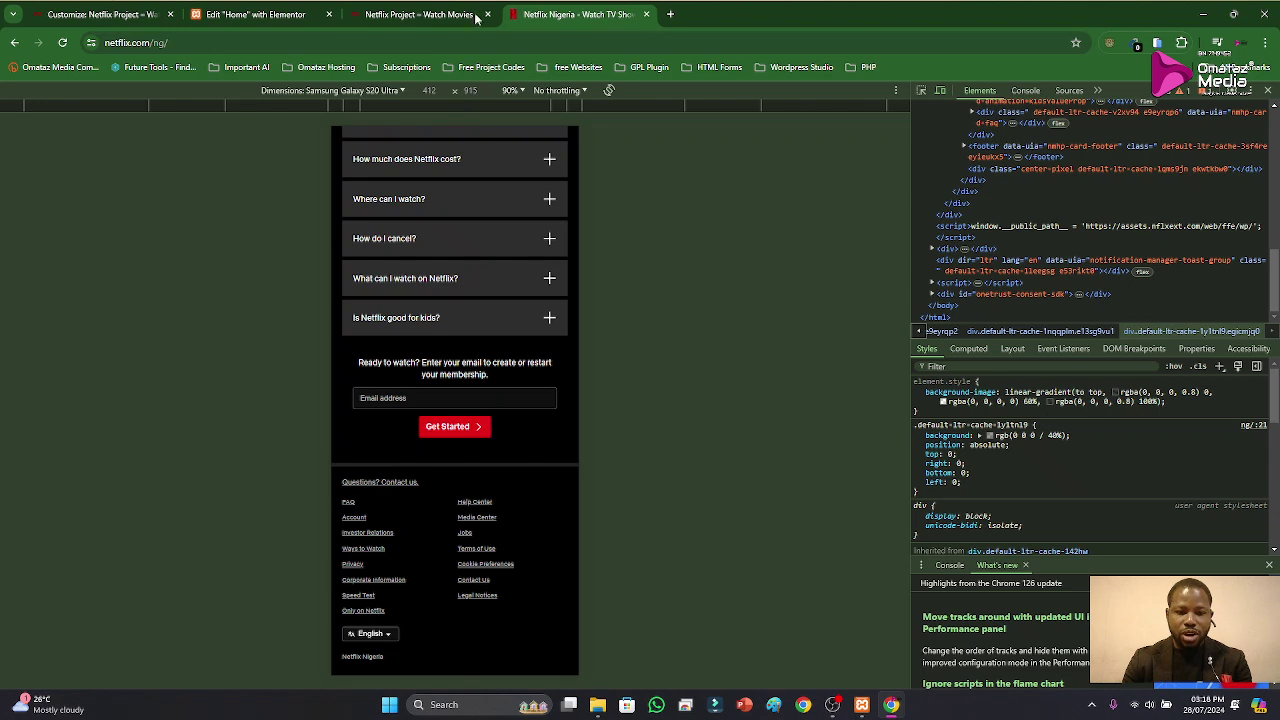
Step: Check the footer on the local site's mobile preview, return to the Elementor editor and open the footer for editing
left_click(476, 17)
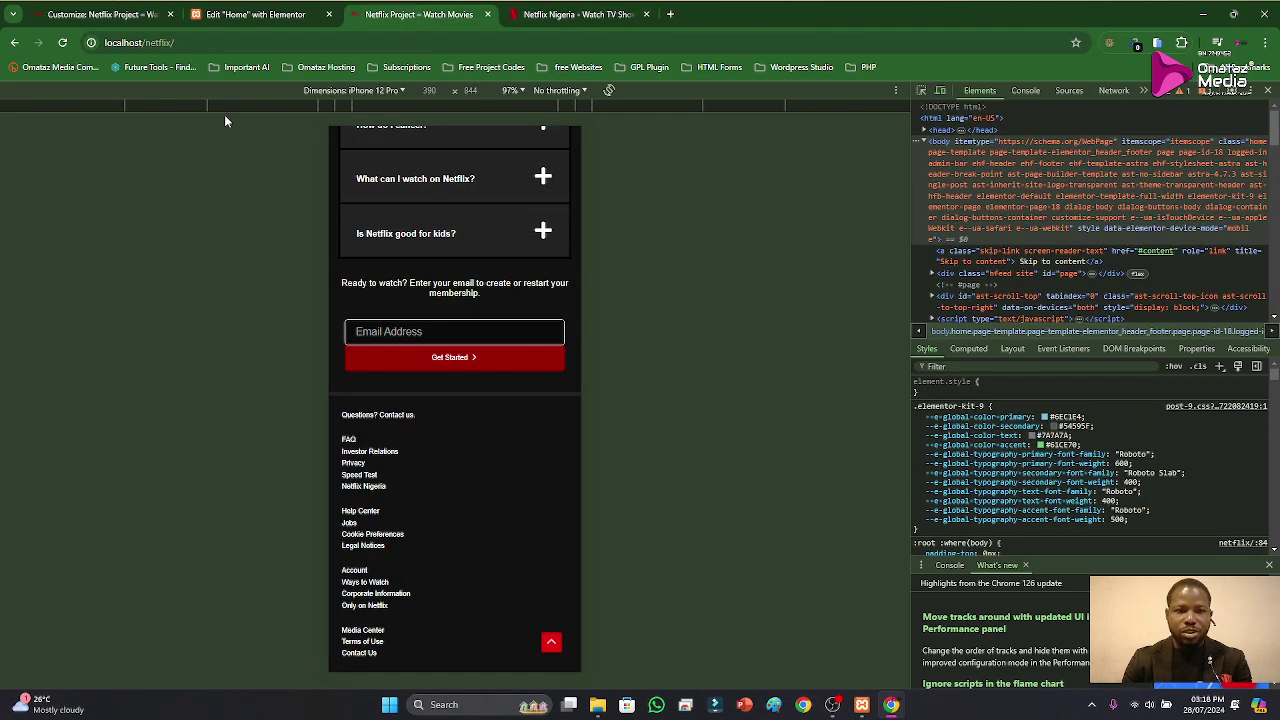
left_click(255, 14)
scroll(718, 445, "down", 5)
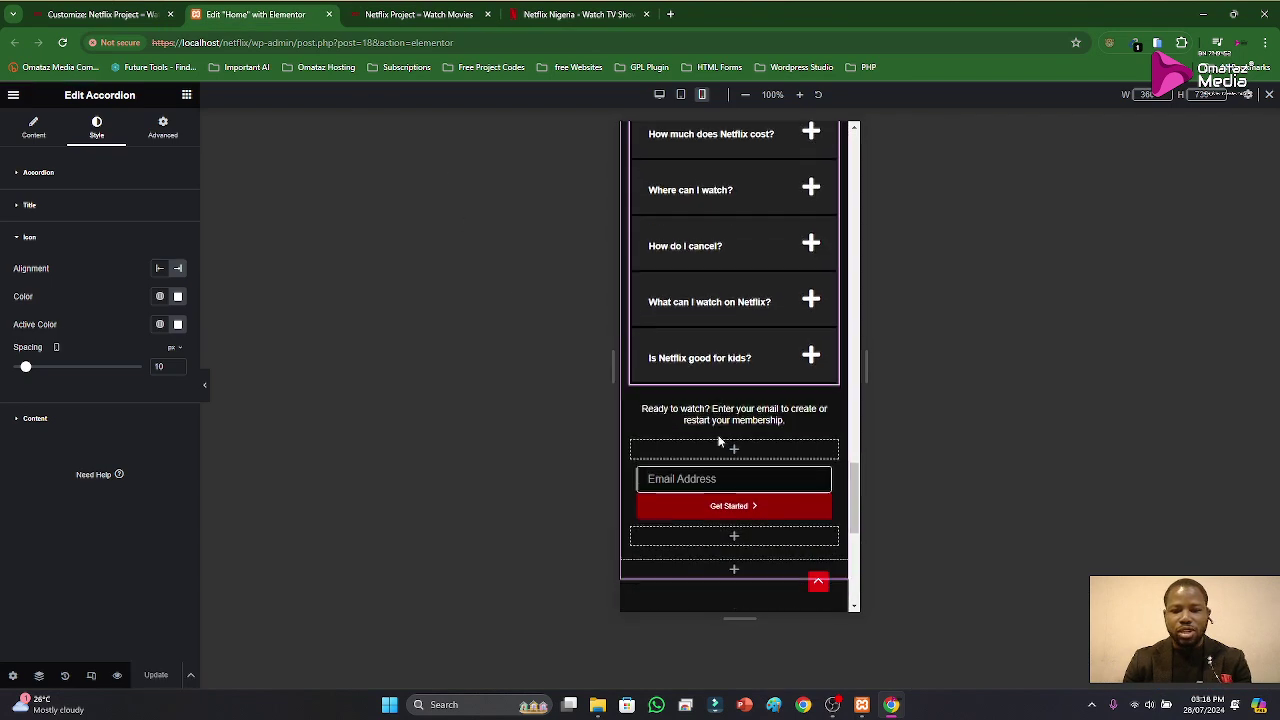
scroll(718, 440, "down", 3)
left_click(730, 338)
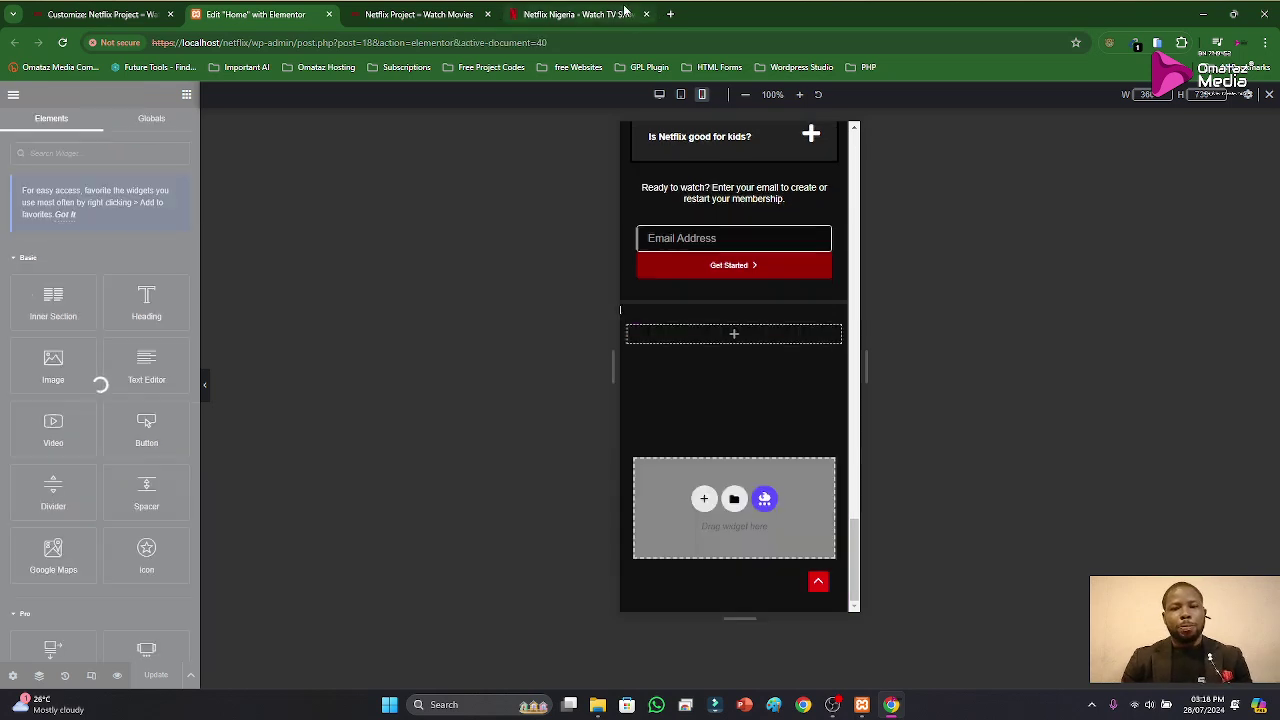
Step: Set the mobile column width of the FAQ and Help Center link columns in the footer to 50% each
scroll(712, 388, "up", 1)
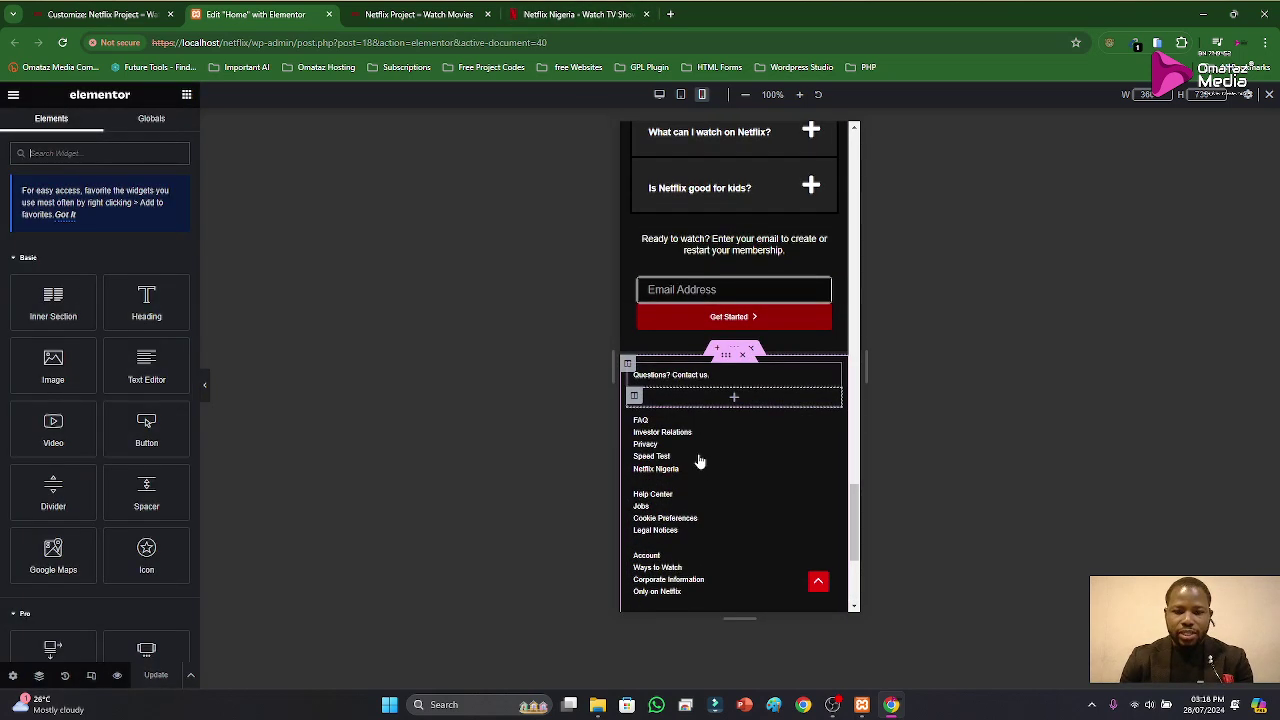
scroll(720, 420, "down", 3)
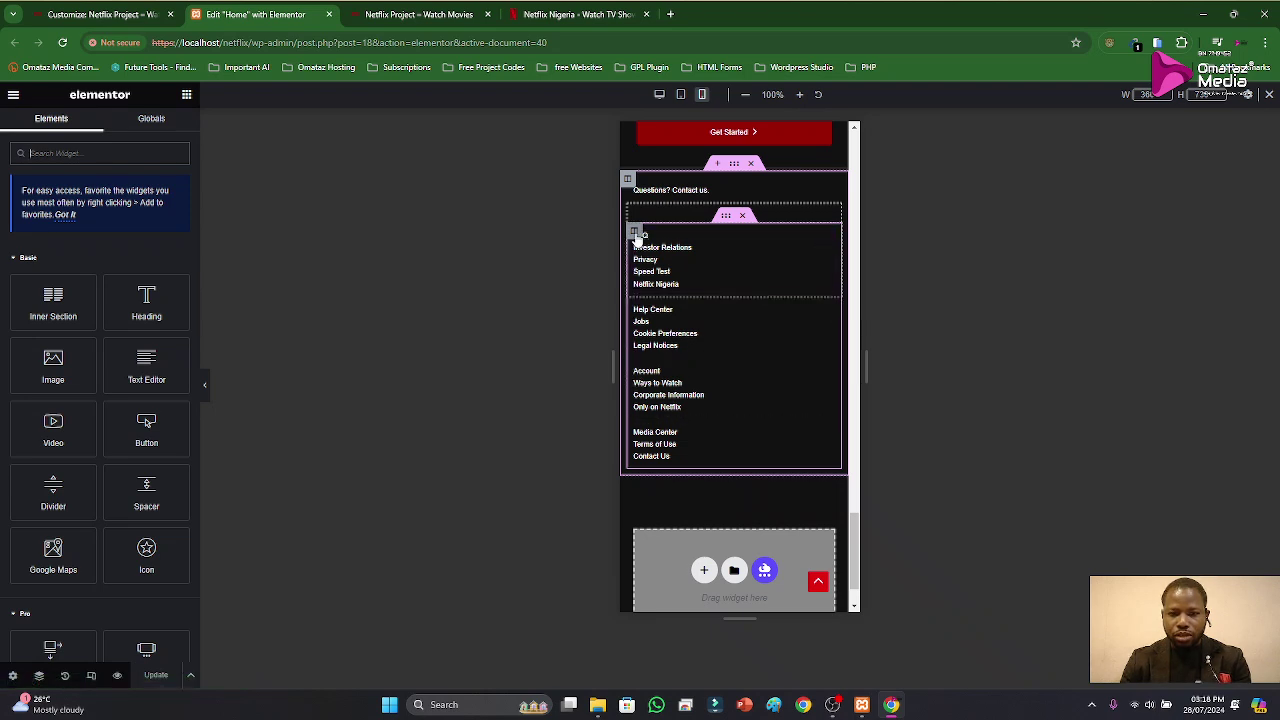
left_click(634, 232)
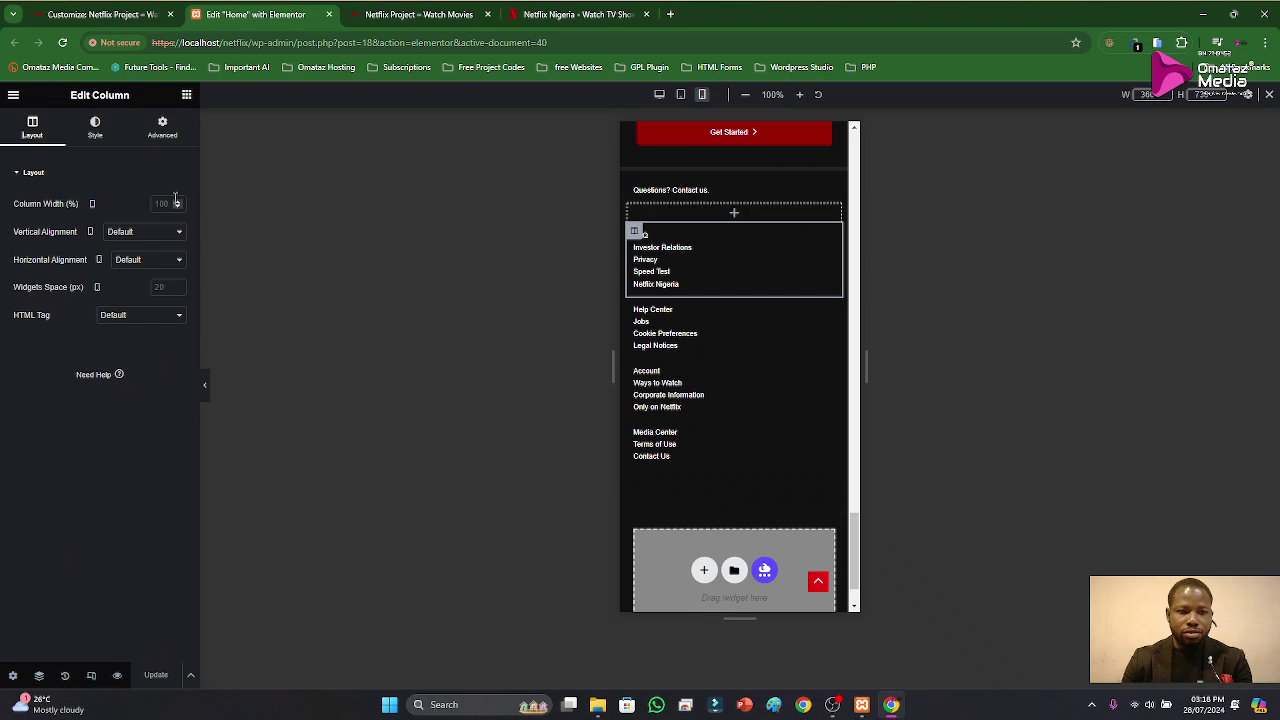
left_click(163, 203)
type("50")
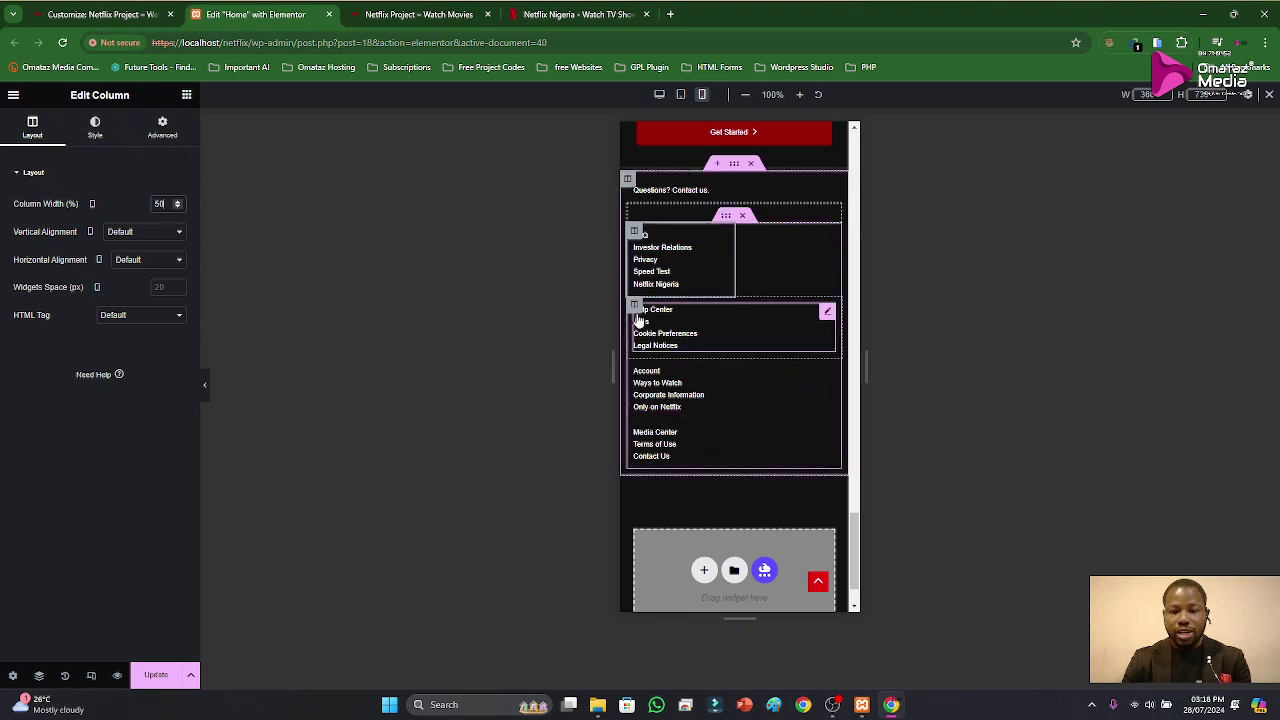
key("ctrl+z")
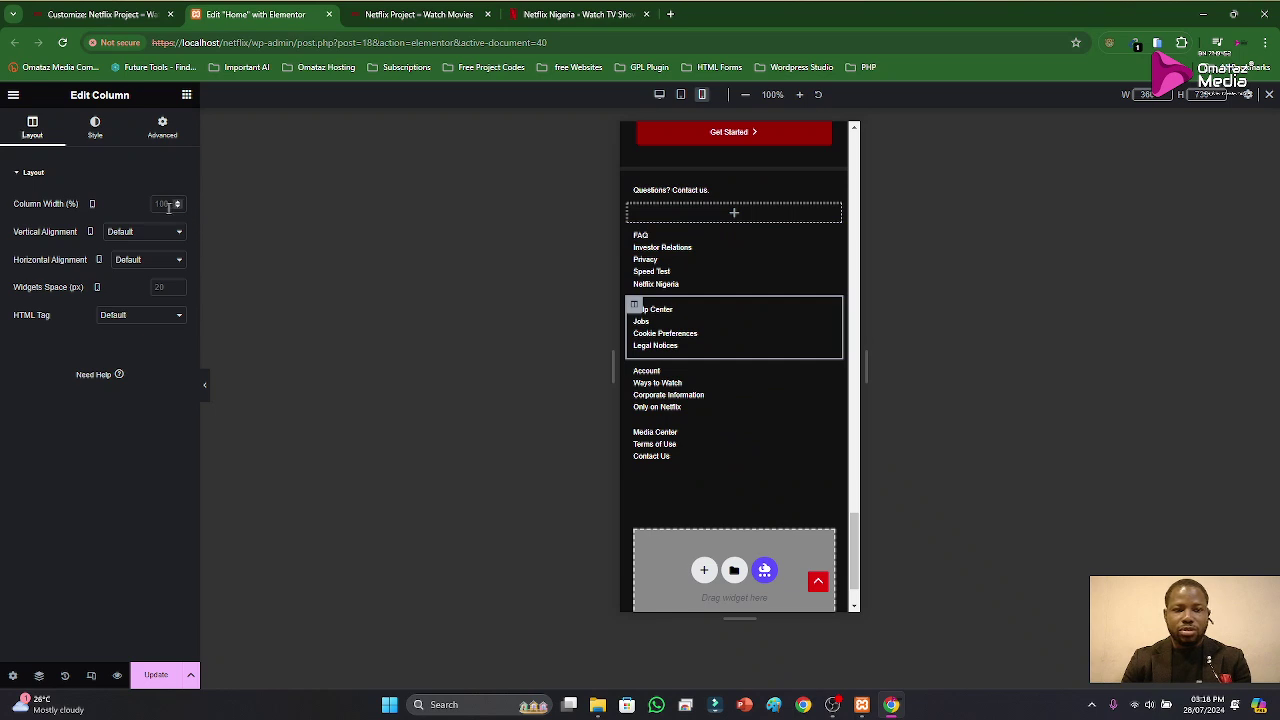
type("50")
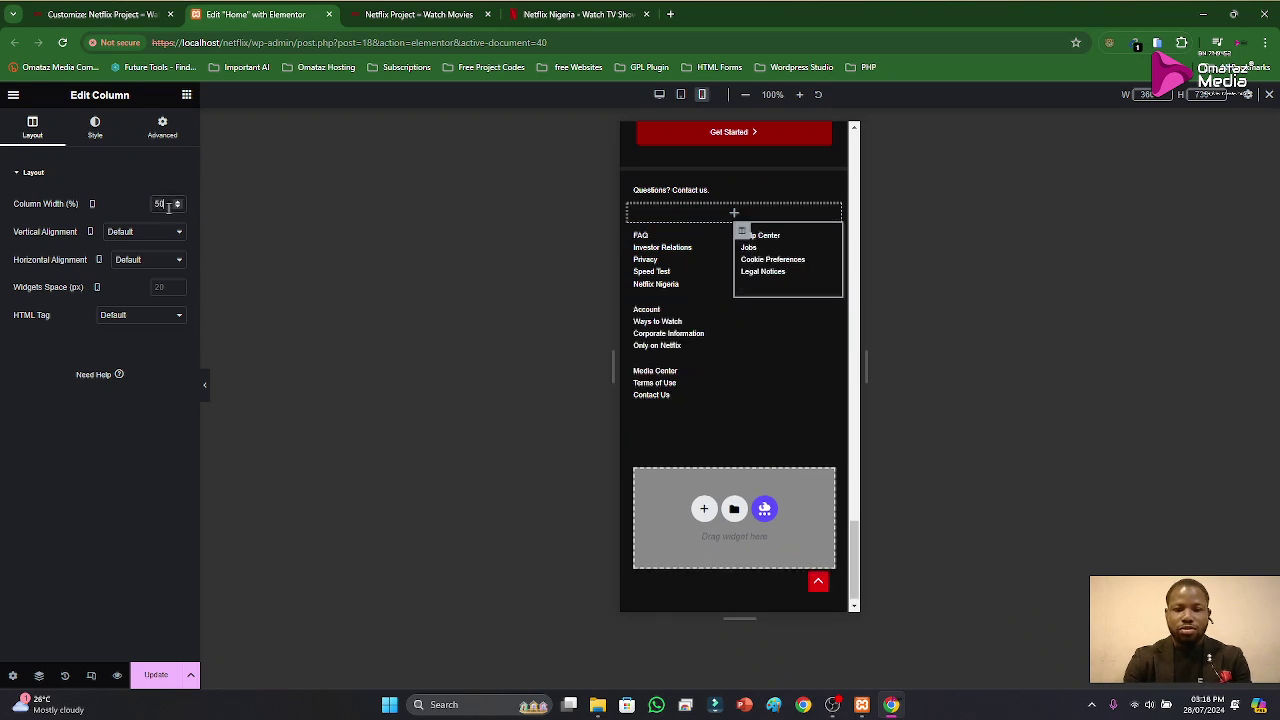
Step: Set the mobile column width of the Account and Media Center link columns in the footer to 50% each
left_click(635, 369)
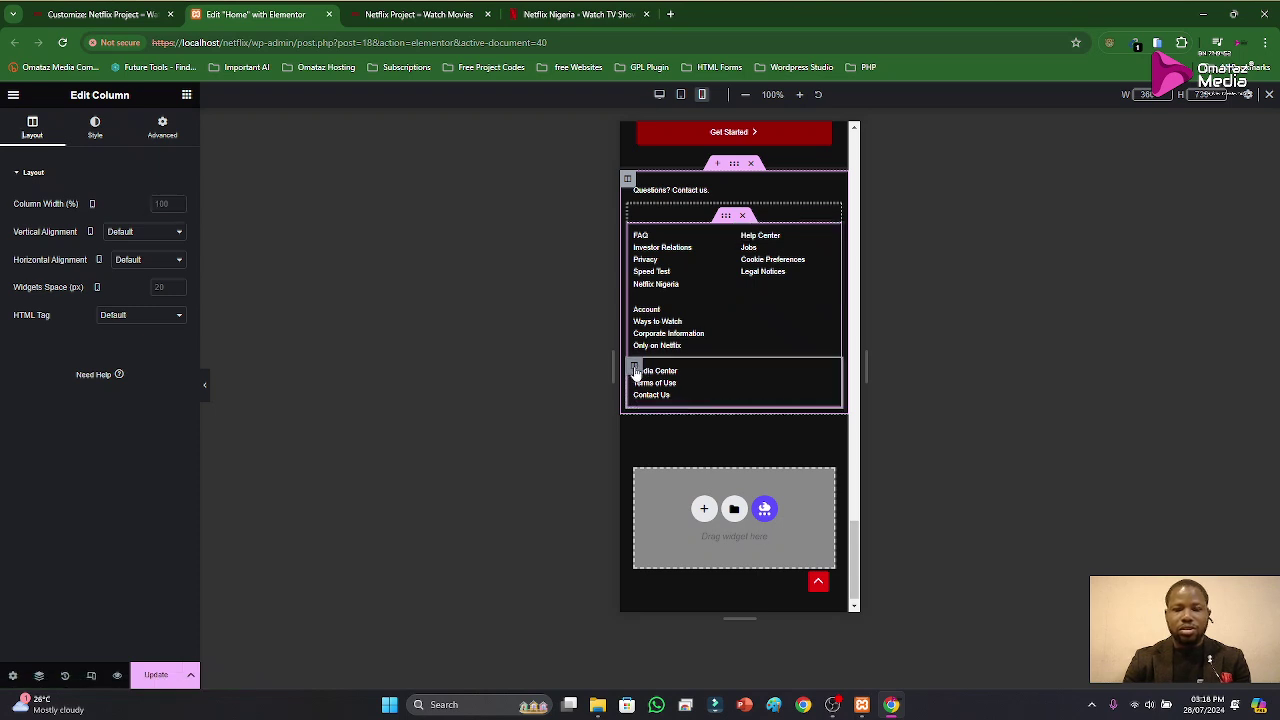
left_click(634, 308)
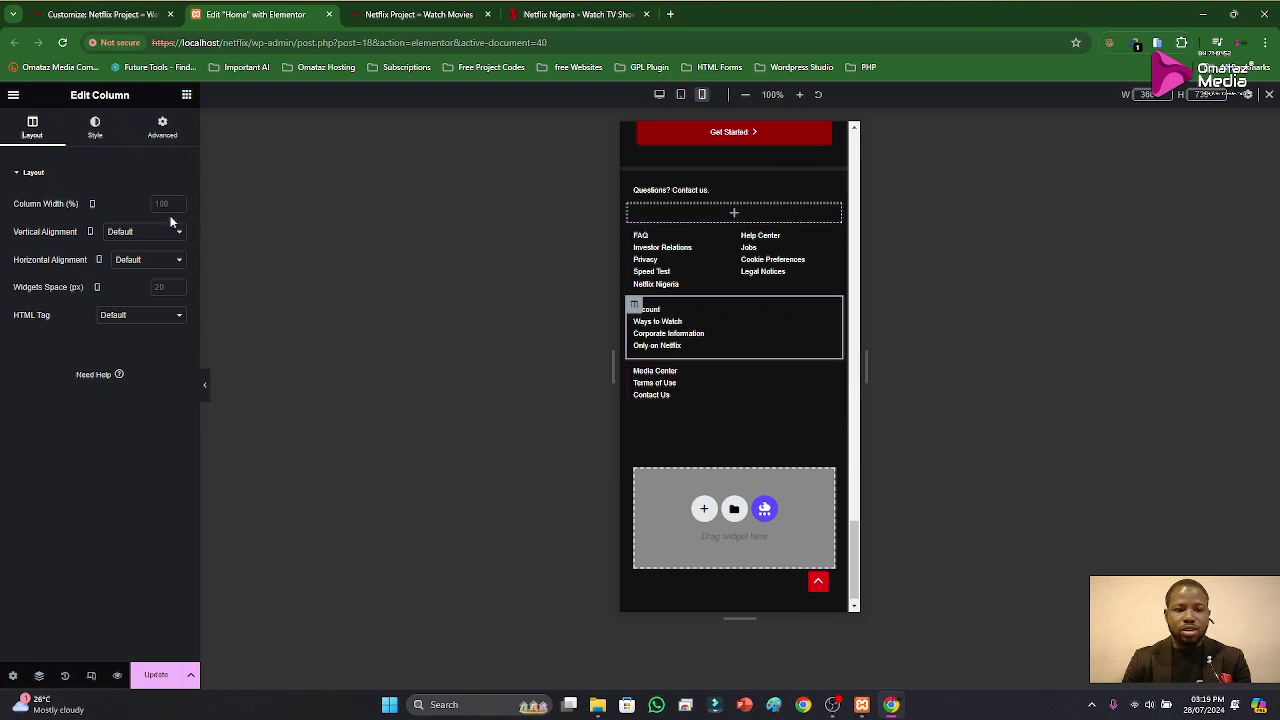
type("50")
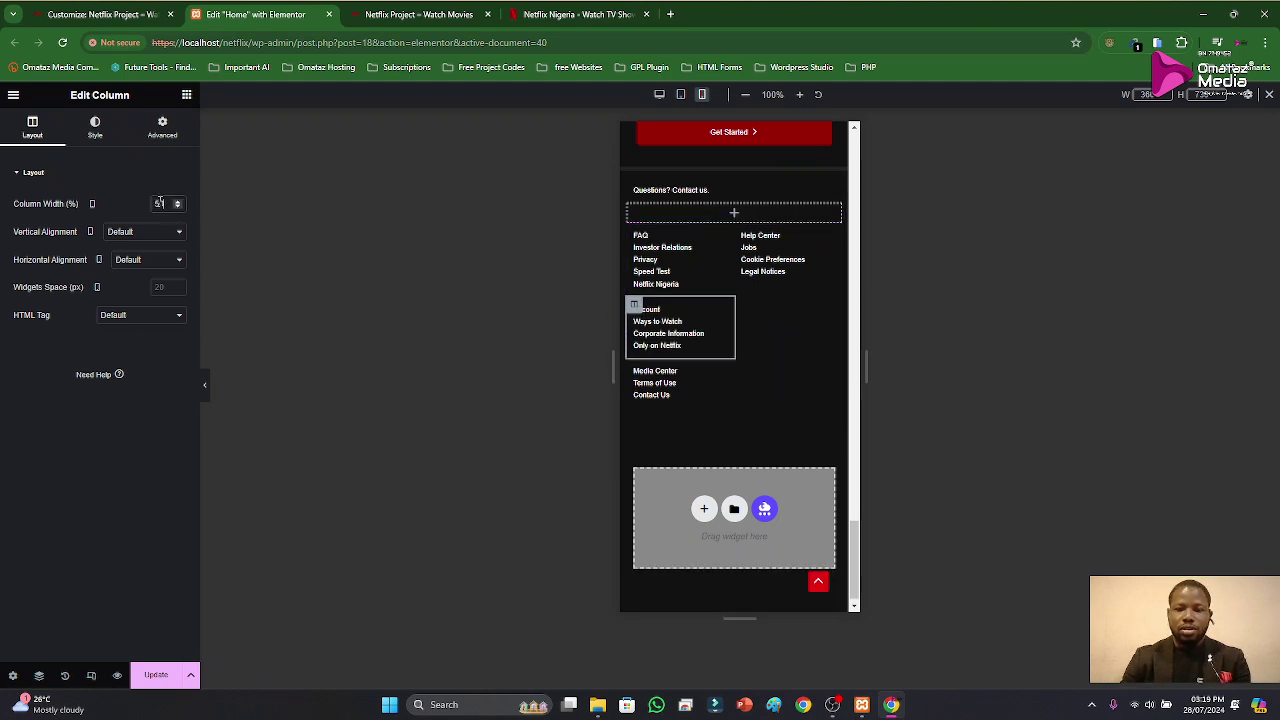
left_click(635, 375)
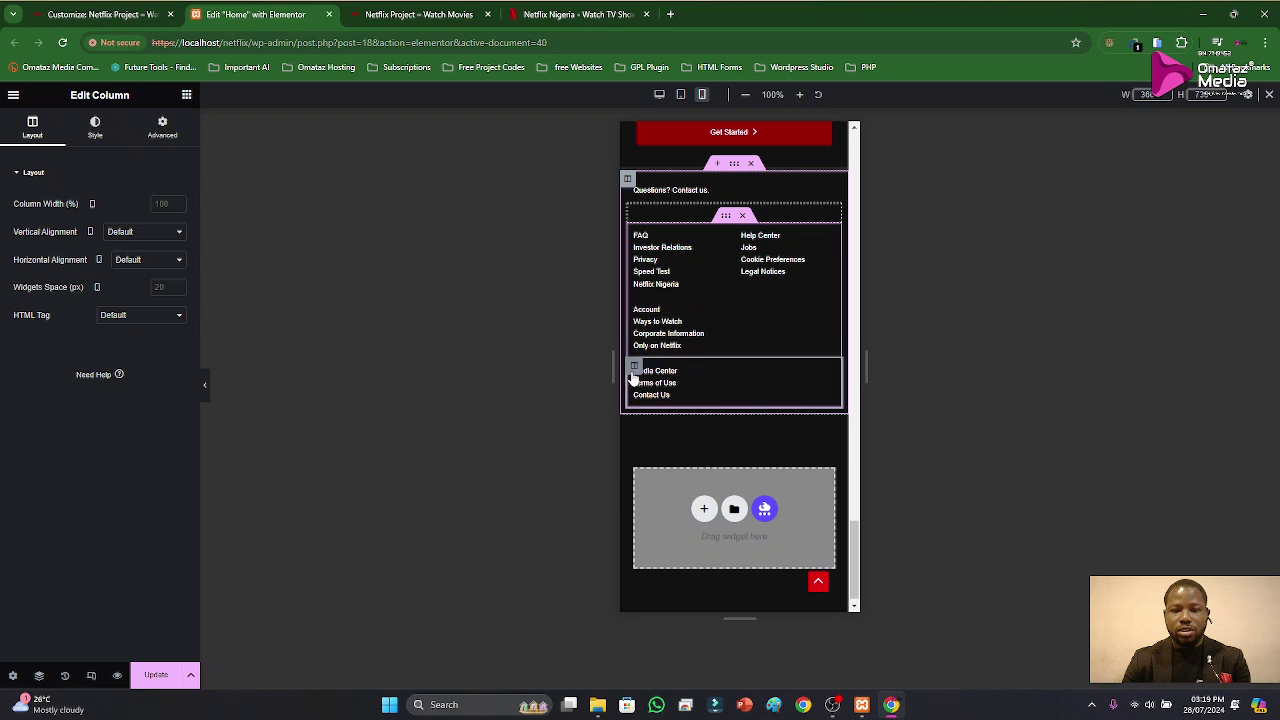
type("50")
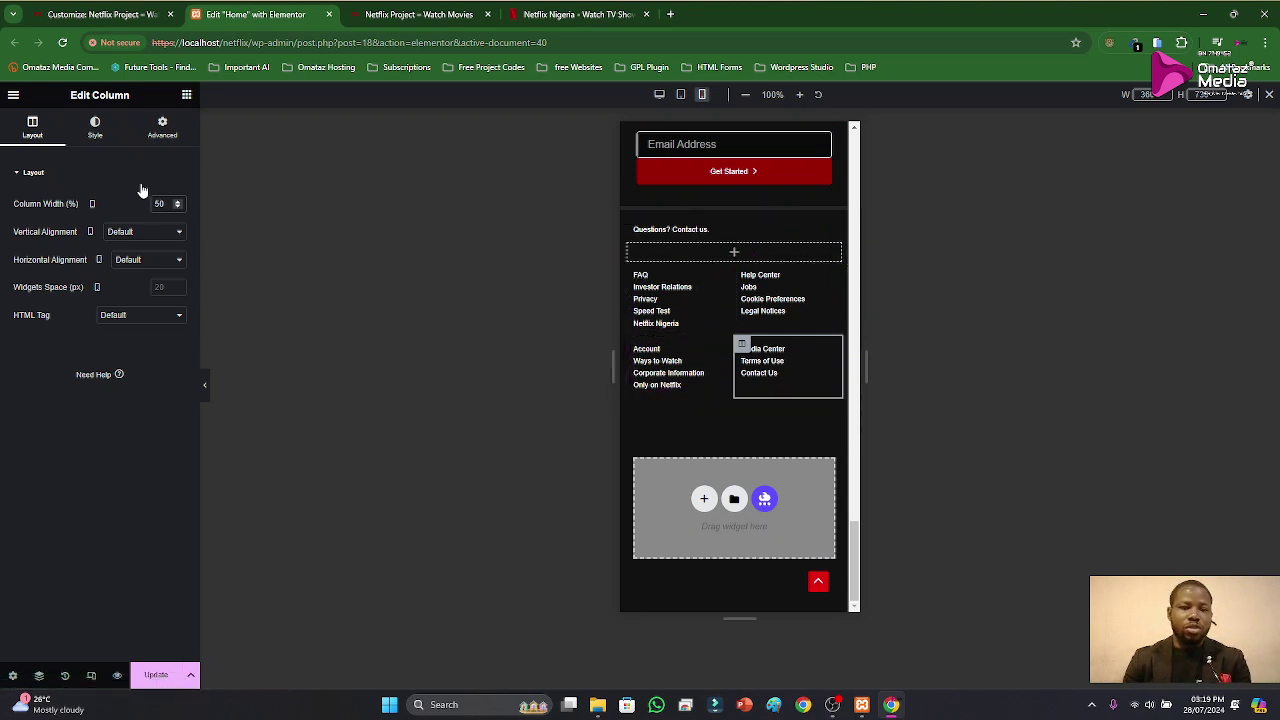
Step: Update the footer and switch back to editing the Home page, saving the changes made
left_click(160, 675)
scroll(718, 312, "up", 2)
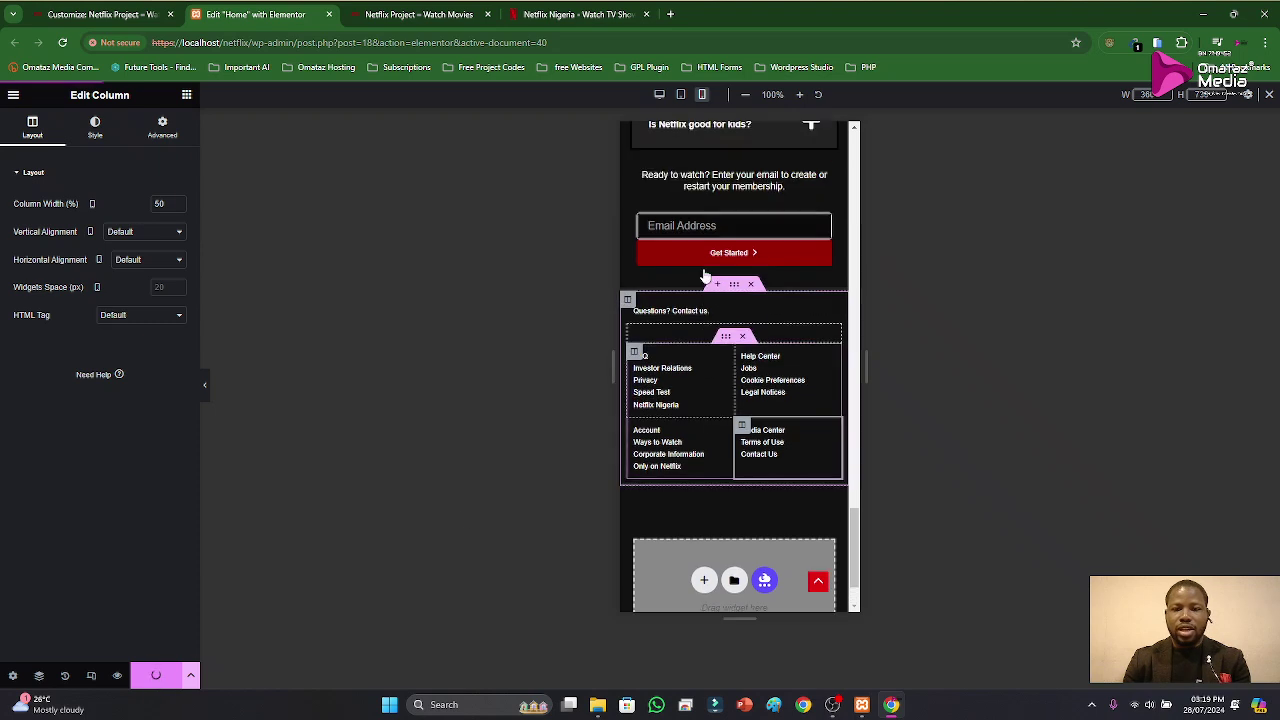
left_click(710, 306)
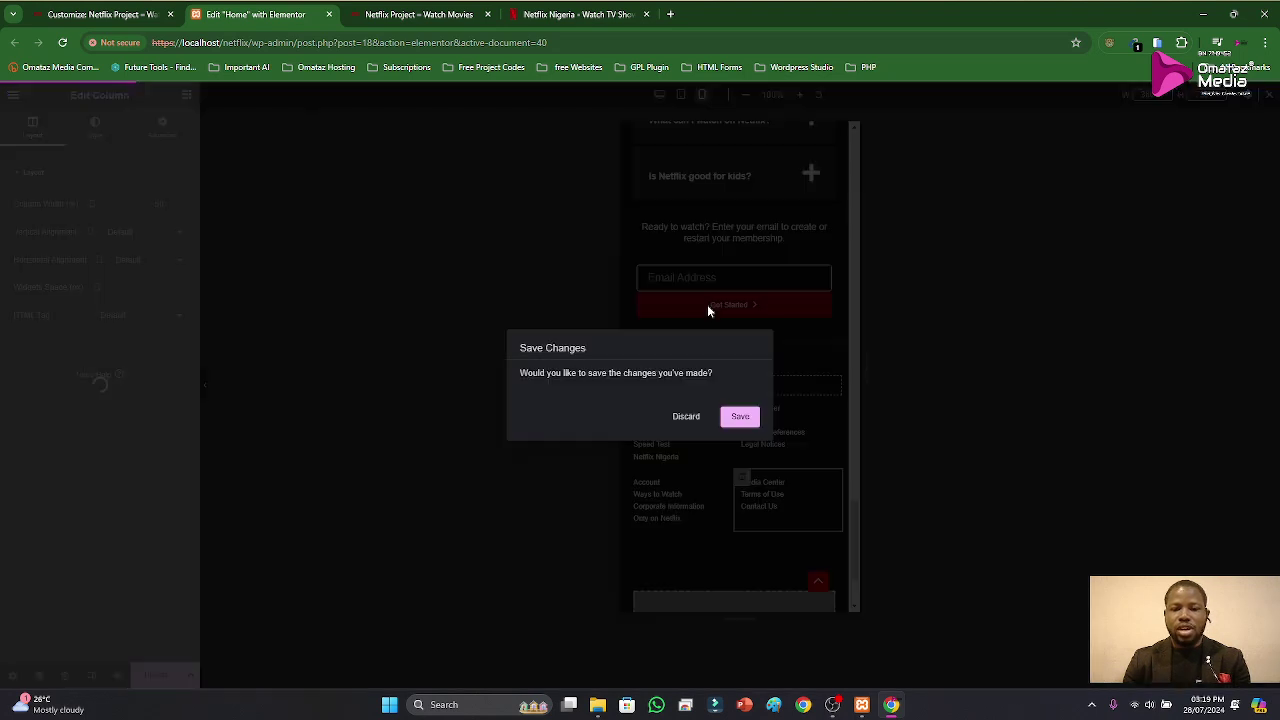
left_click(737, 417)
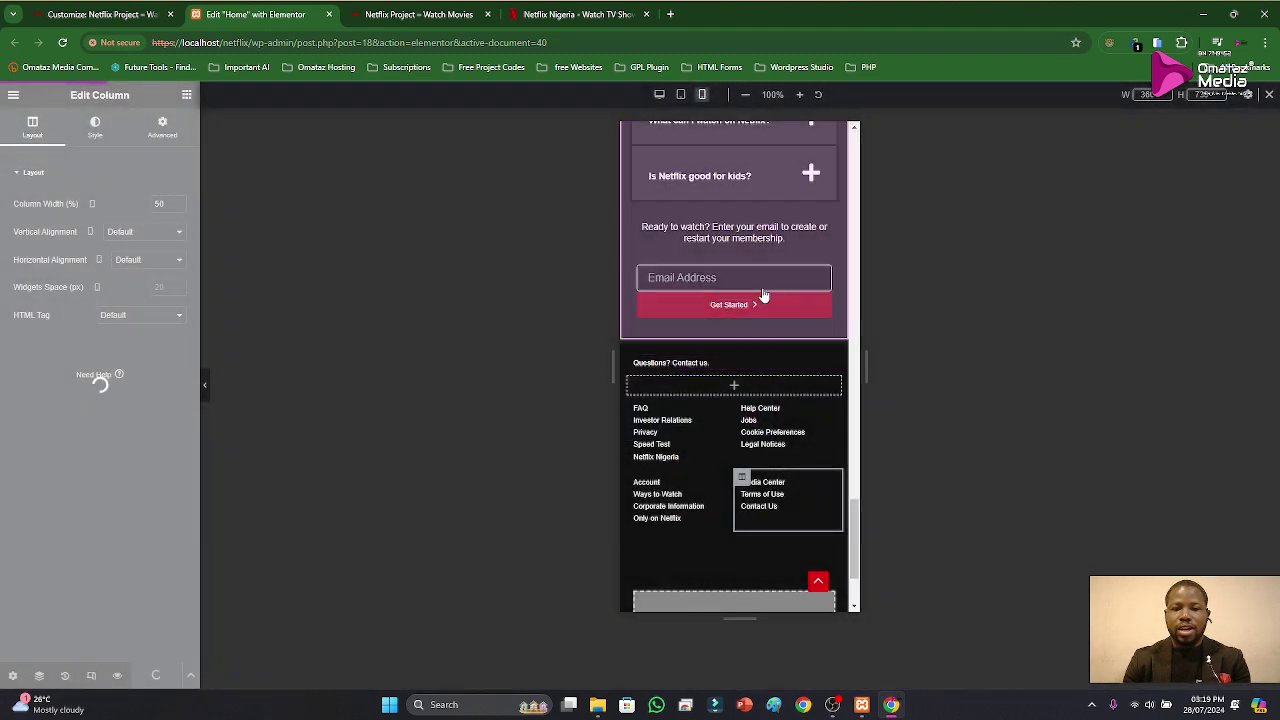
Step: Review the mobile layout of the whole home page, from the hero section down to the FAQ and email form
scroll(760, 310, "up", 4)
scroll(760, 310, "up", 5)
scroll(717, 287, "up", 3)
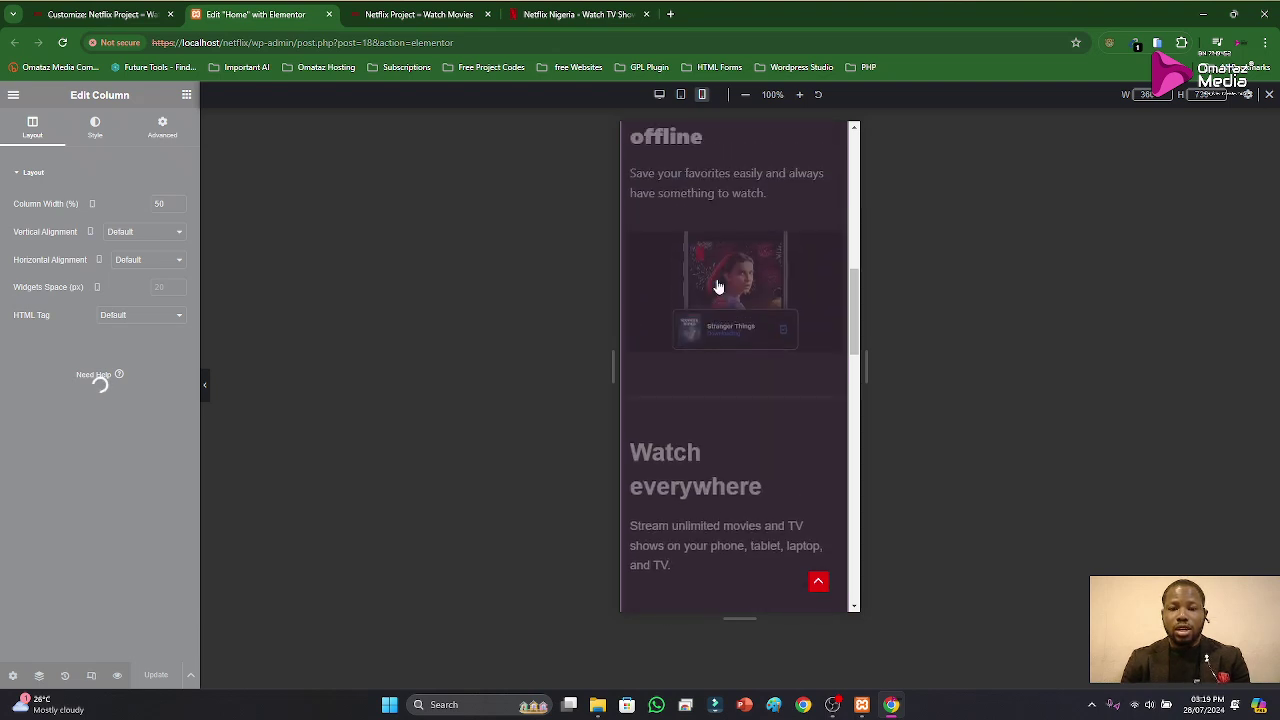
scroll(717, 287, "up", 6)
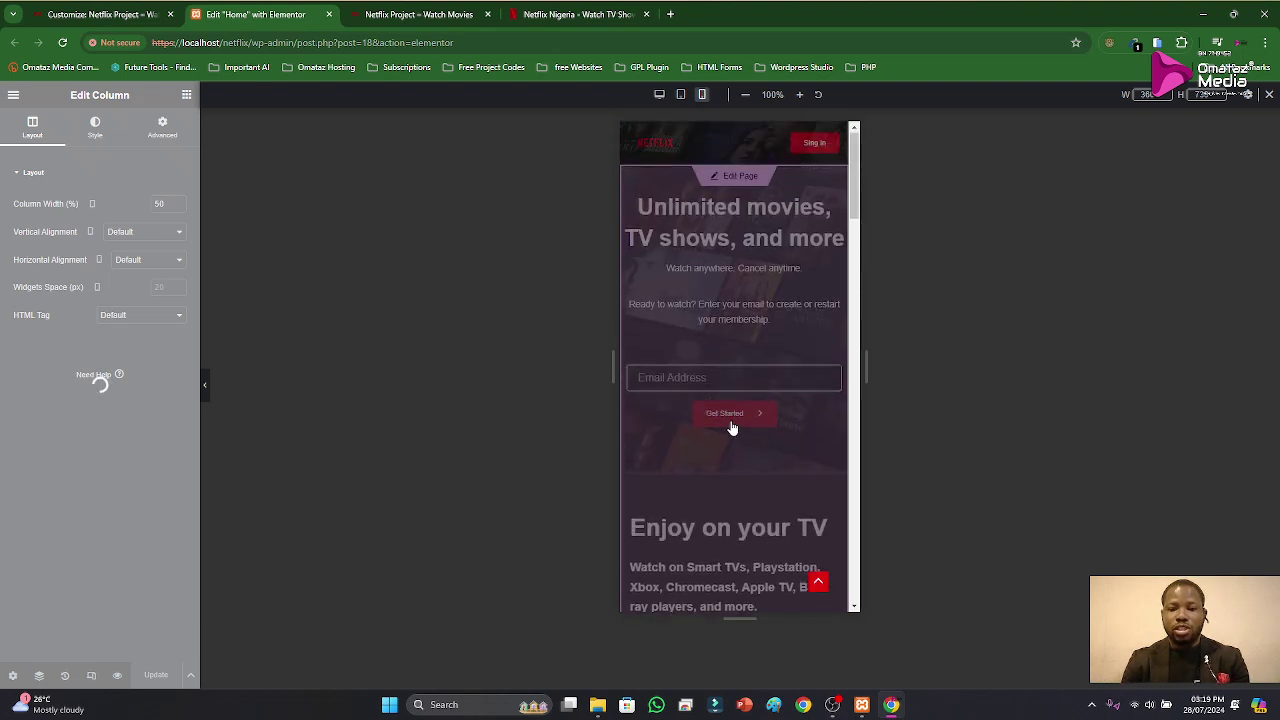
scroll(733, 415, "down", 10)
scroll(729, 390, "down", 10)
scroll(735, 390, "up", 10)
scroll(745, 380, "up", 4)
scroll(754, 366, "down", 6)
scroll(754, 366, "down", 8)
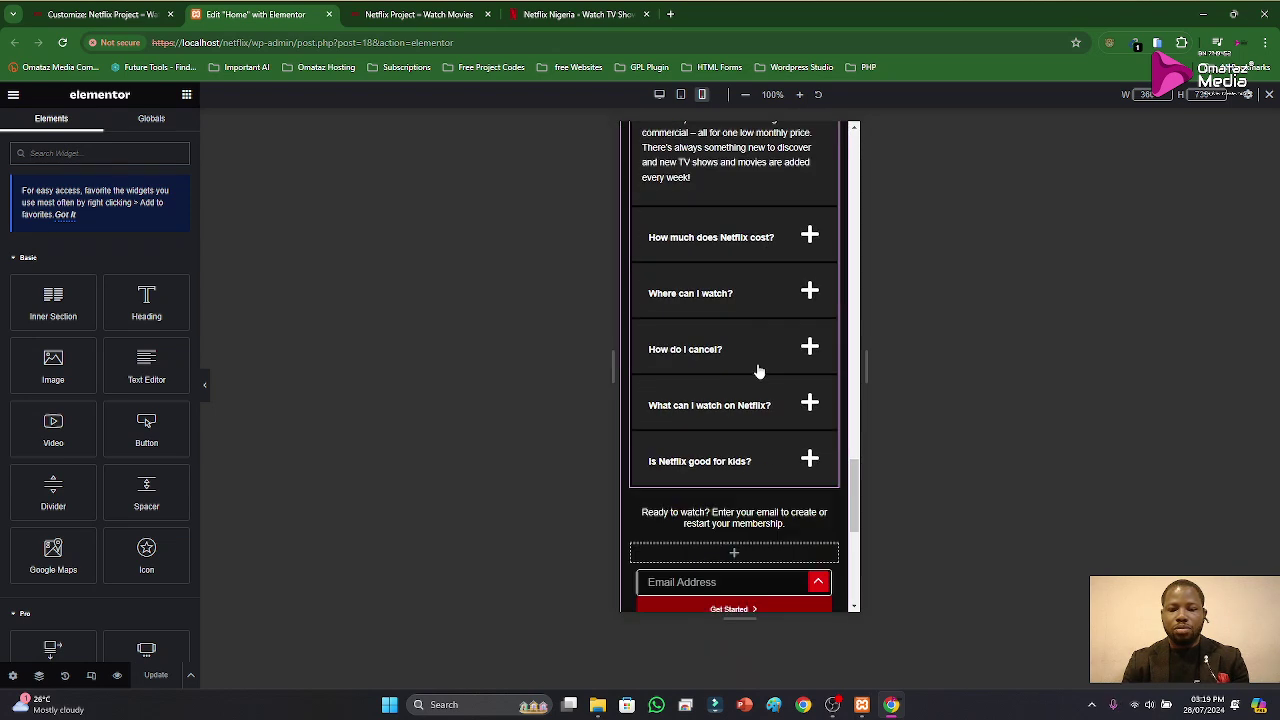
Step: Set the mobile column width of the Get Started button in the email form below the FAQ to 60%
scroll(758, 371, "down", 4)
scroll(755, 365, "up", 2)
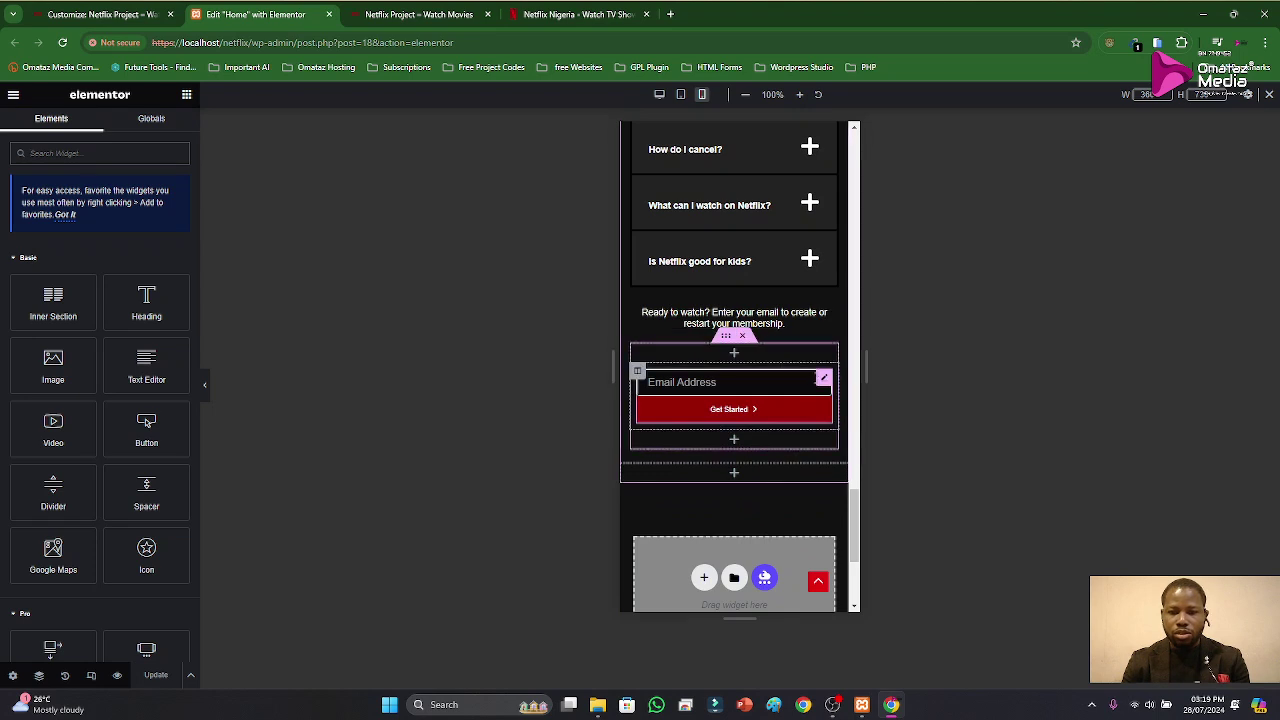
left_click(823, 378)
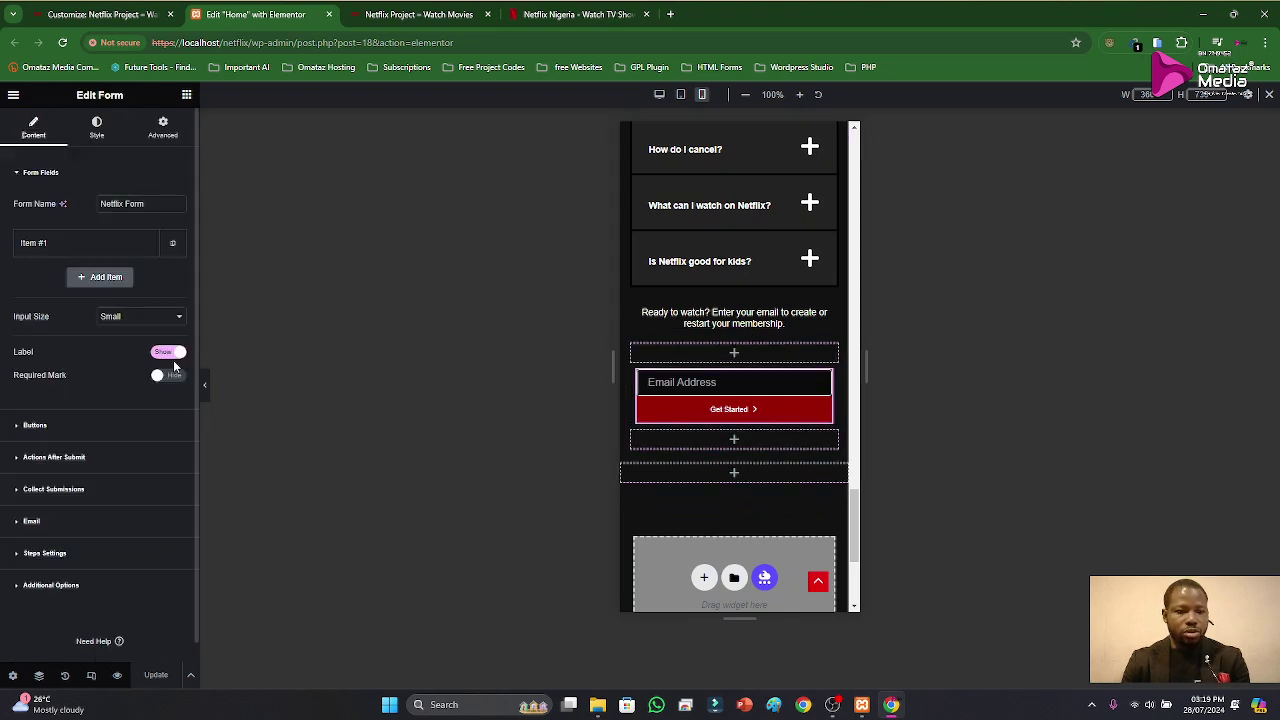
left_click(40, 425)
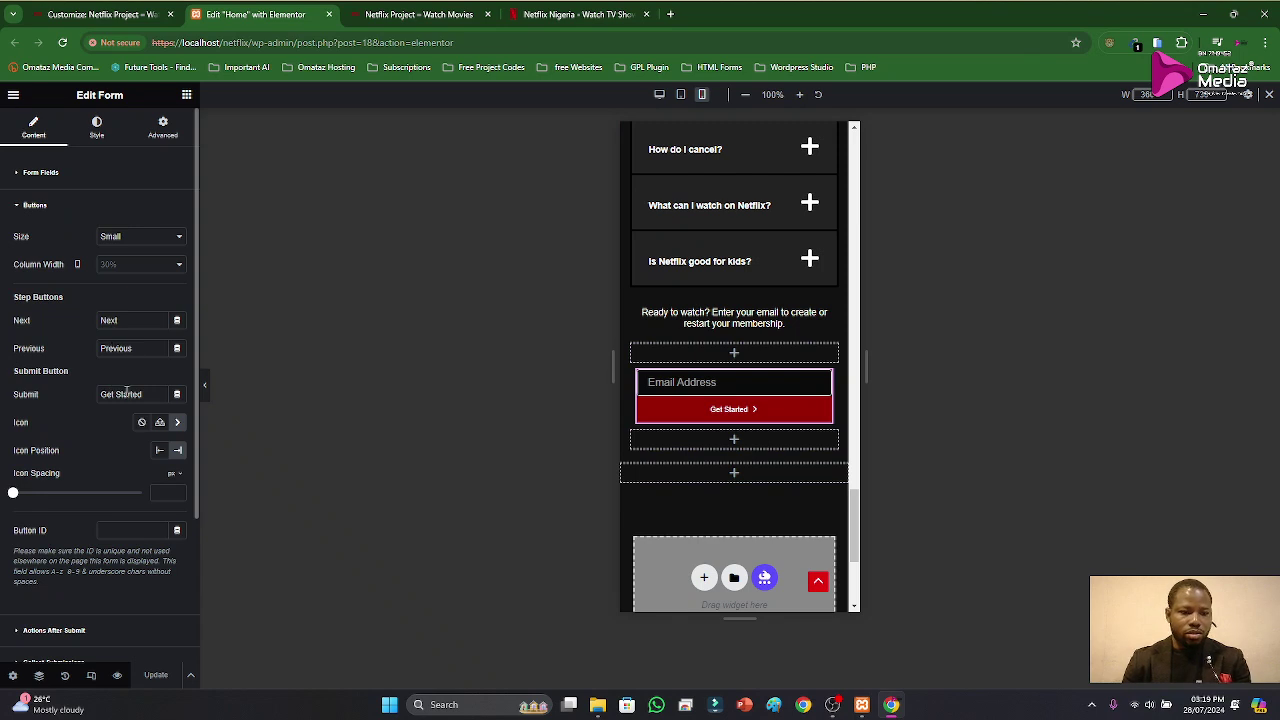
left_click(121, 266)
left_click(115, 356)
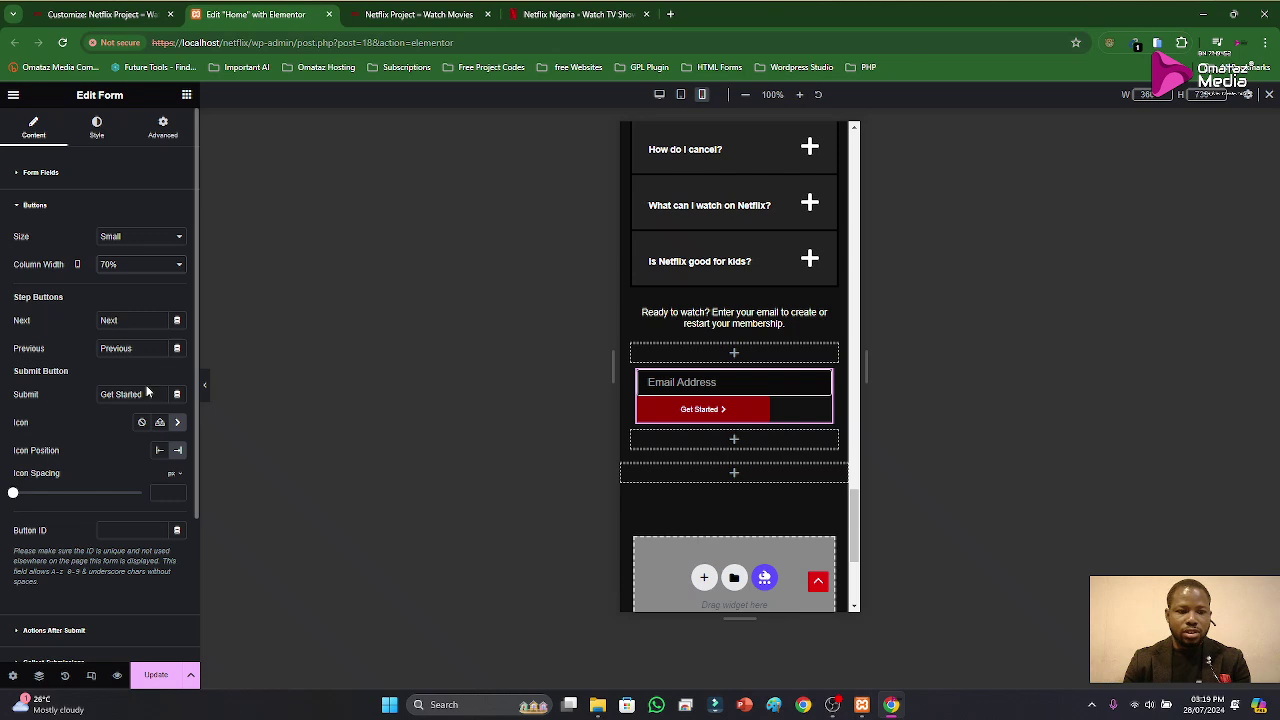
left_click(130, 266)
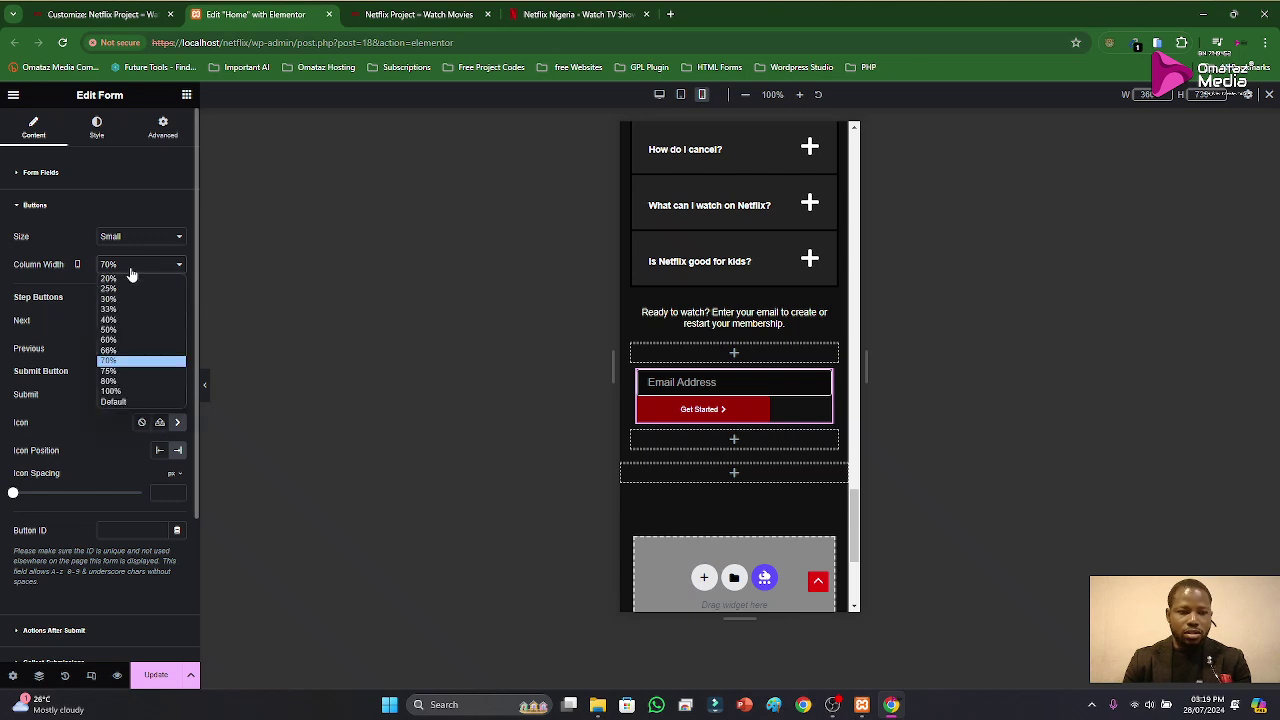
left_click(112, 344)
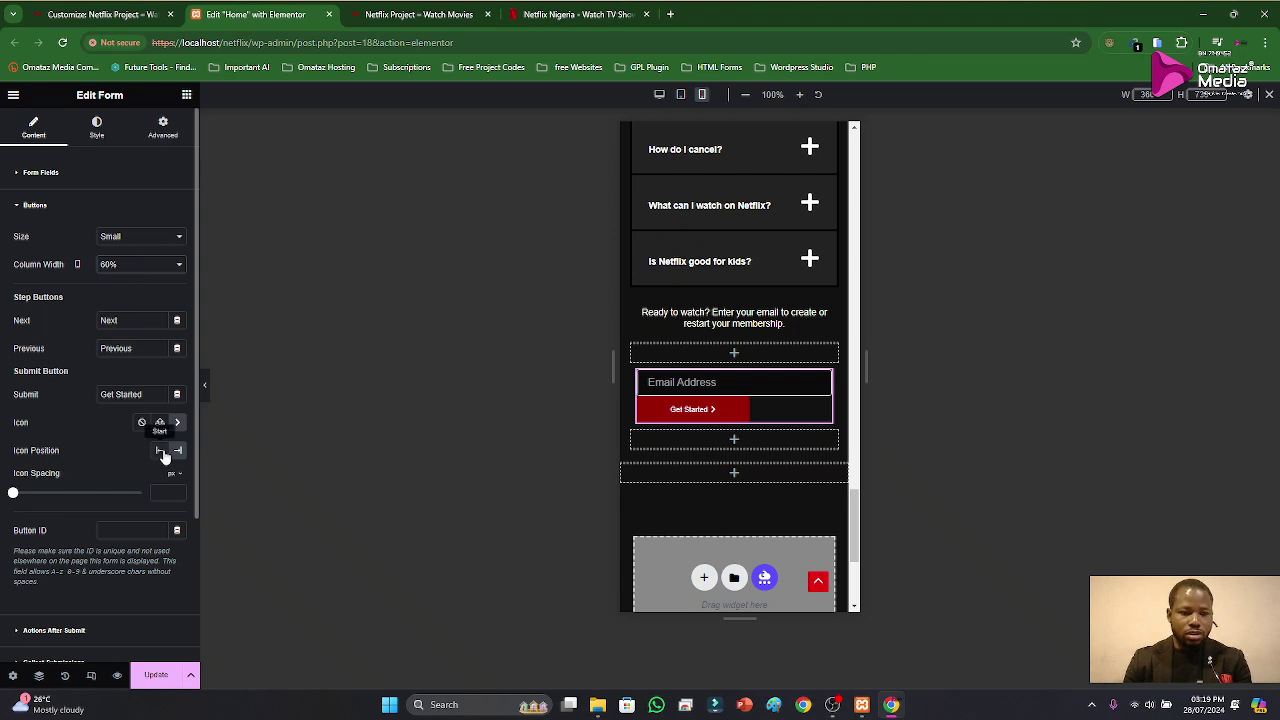
scroll(106, 446, "down", 2)
scroll(106, 446, "up", 2)
left_click(42, 206)
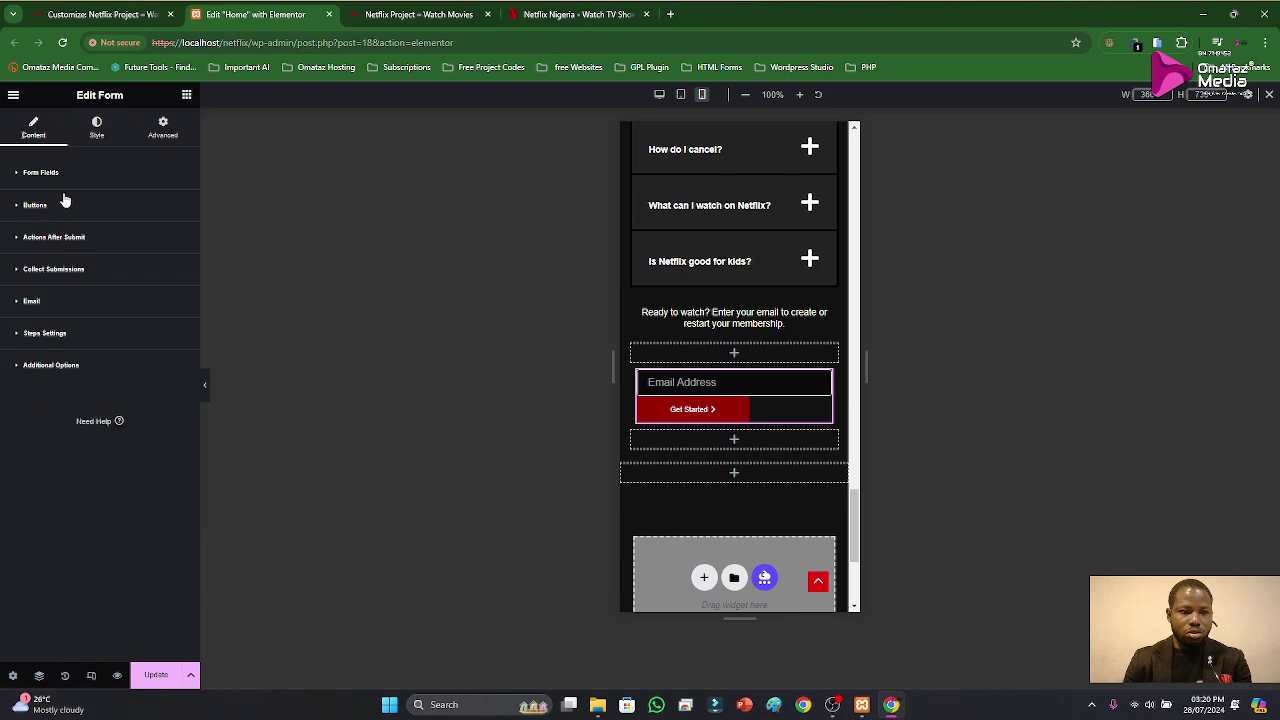
Step: Set the mobile position of the Get Started button in the form below the FAQ to Center
left_click(97, 135)
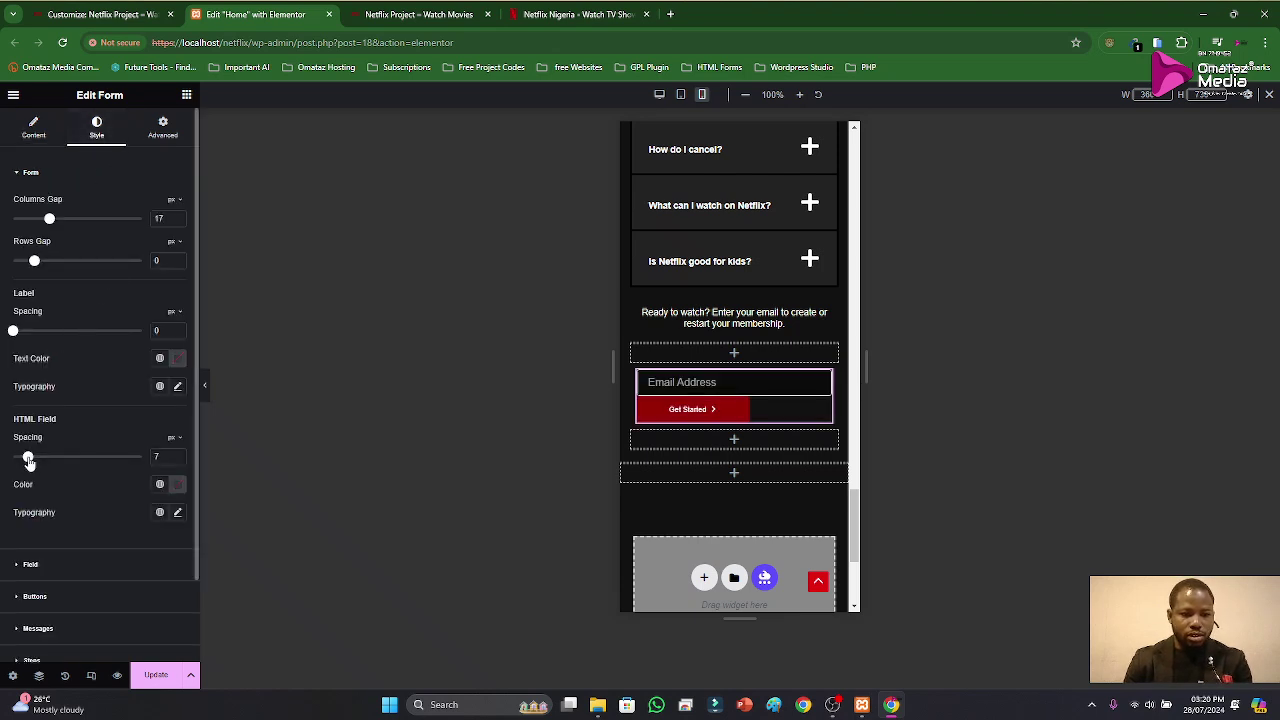
left_click(48, 598)
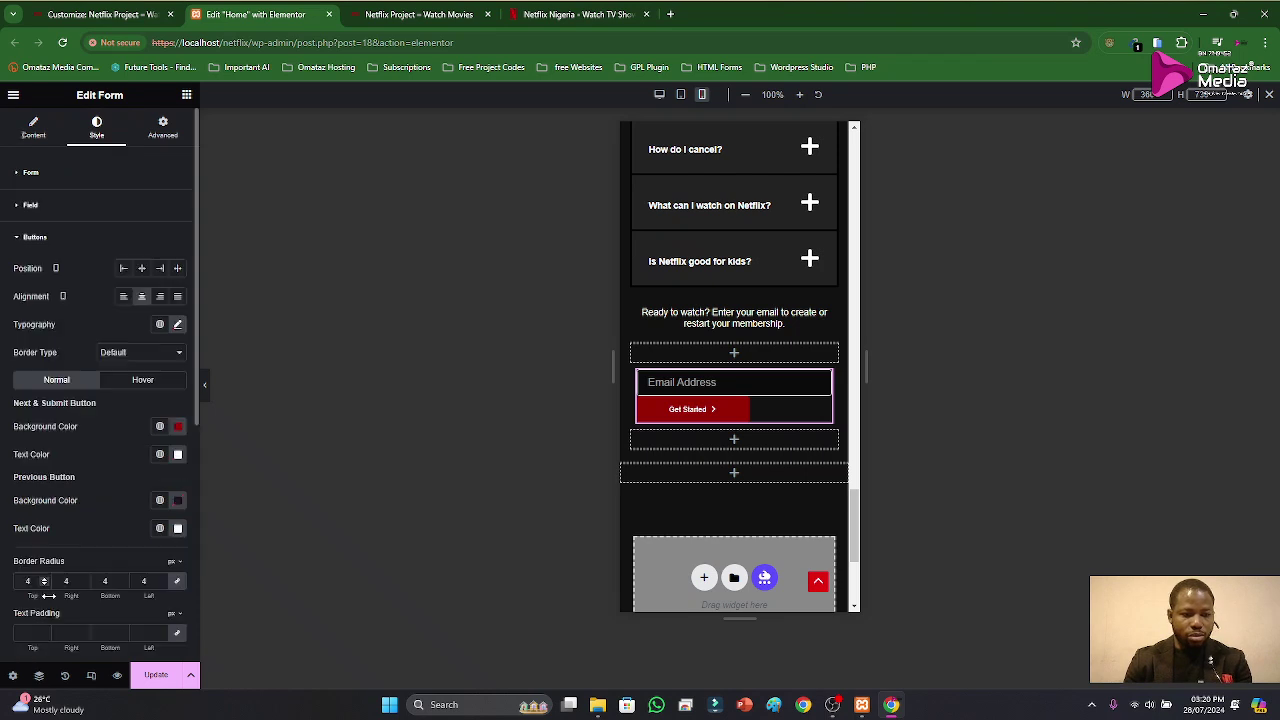
left_click(141, 268)
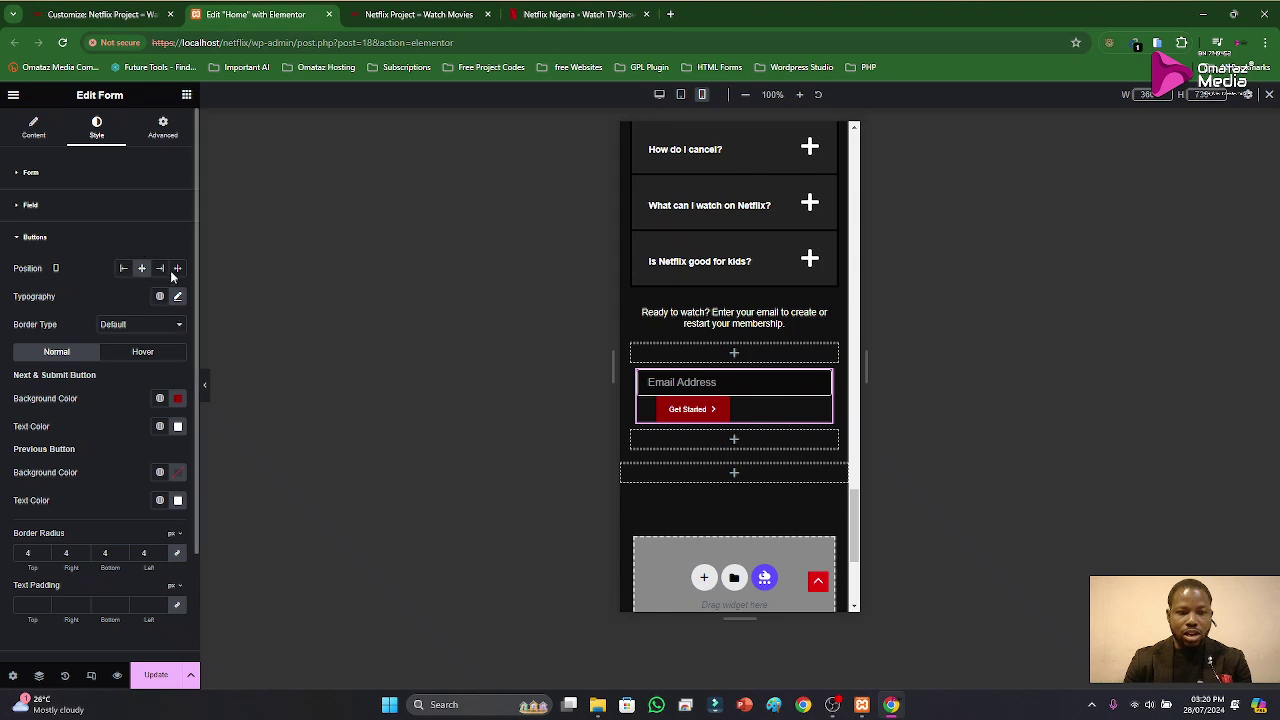
left_click(177, 269)
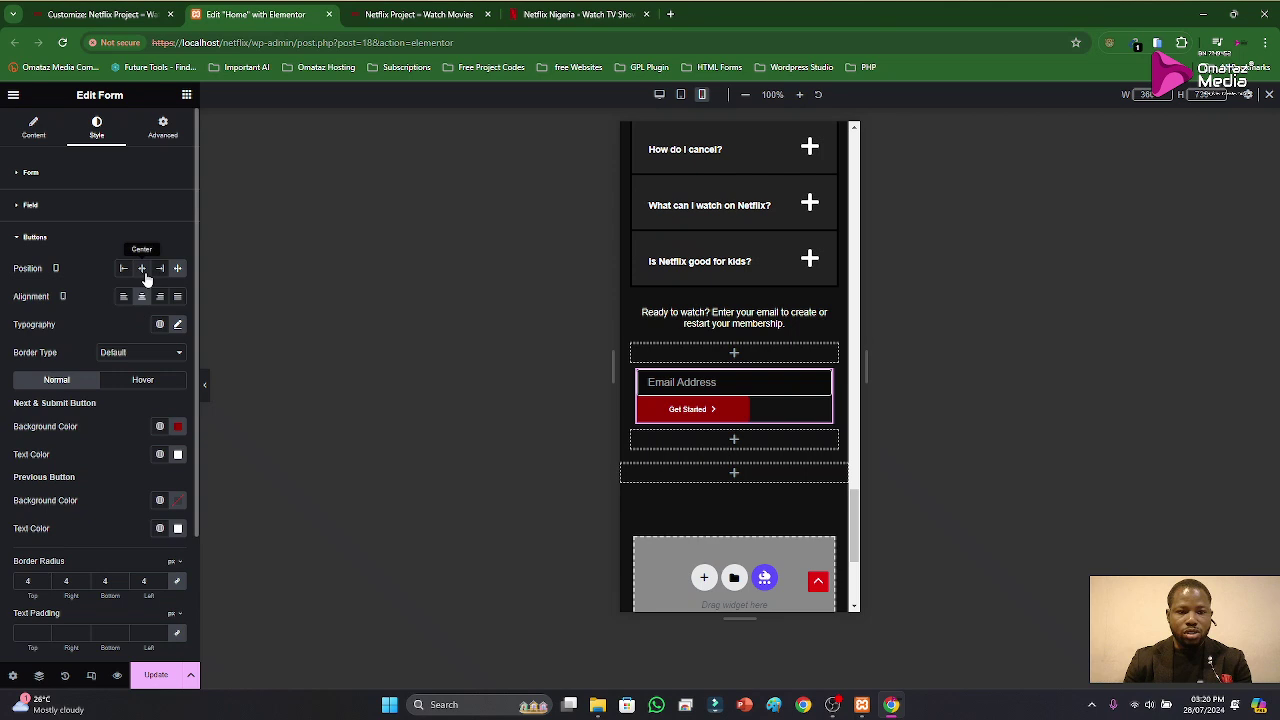
left_click(142, 268)
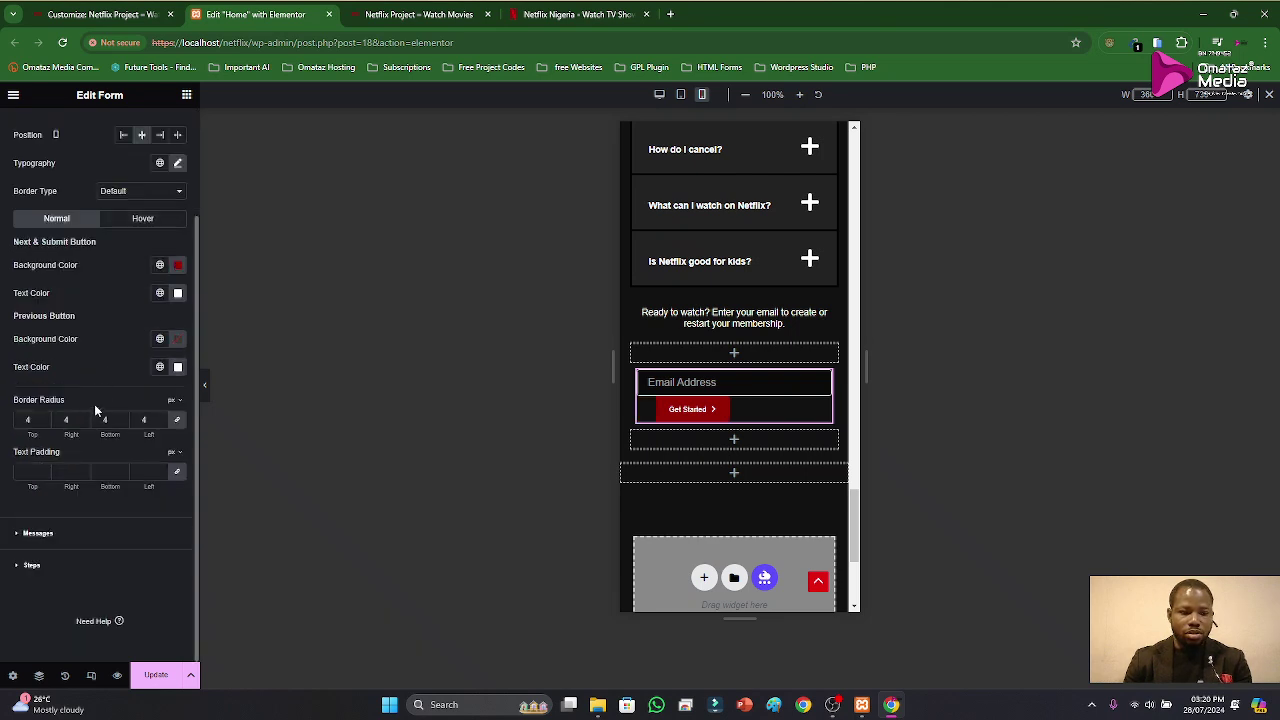
left_click(31, 241)
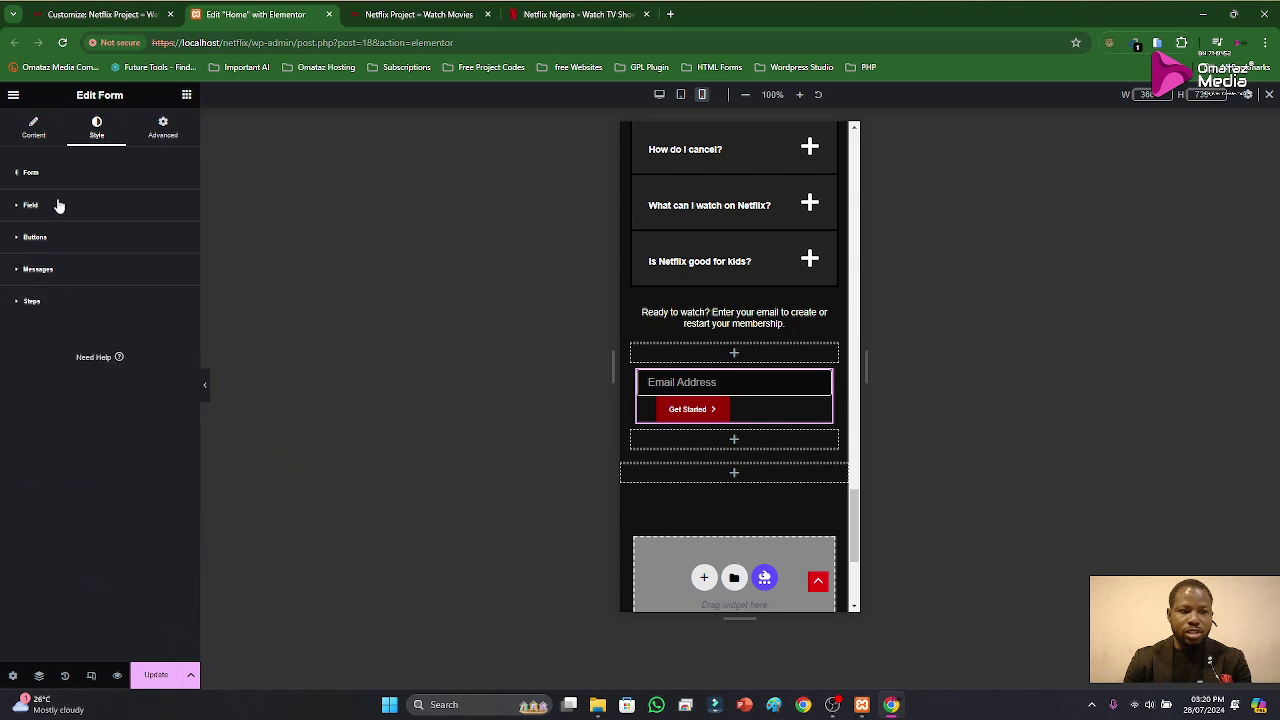
left_click(34, 127)
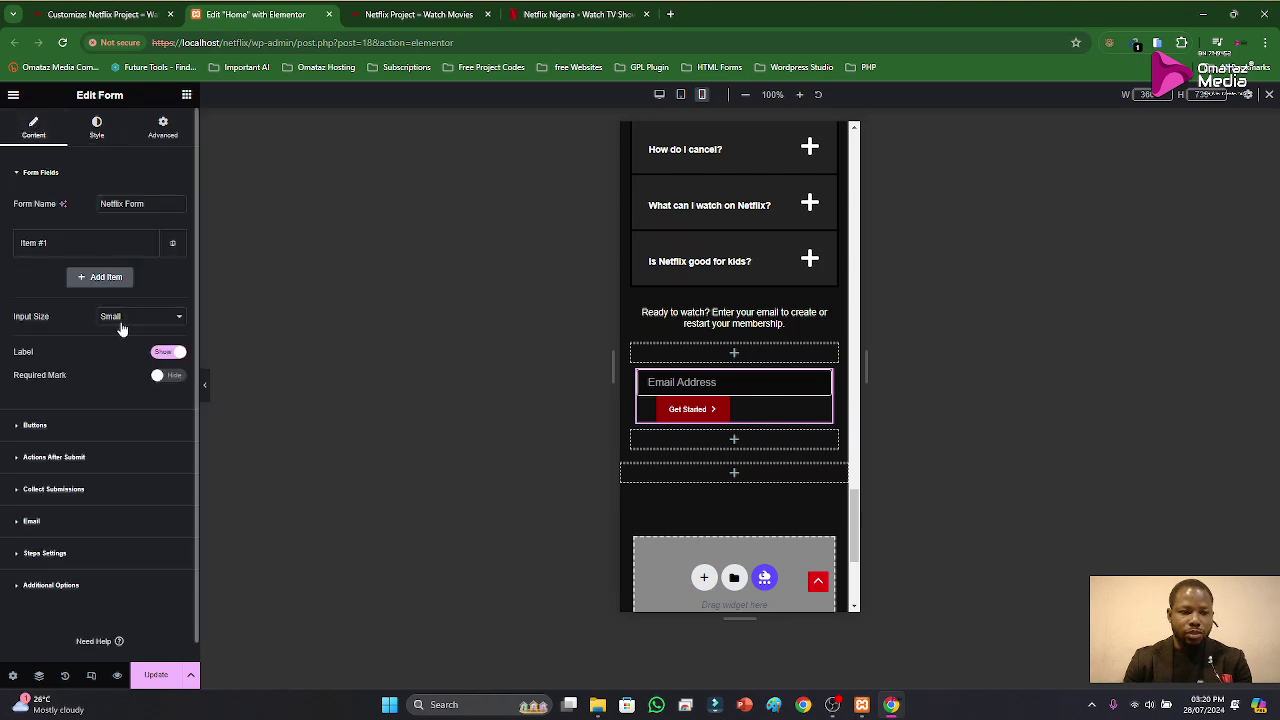
left_click(54, 428)
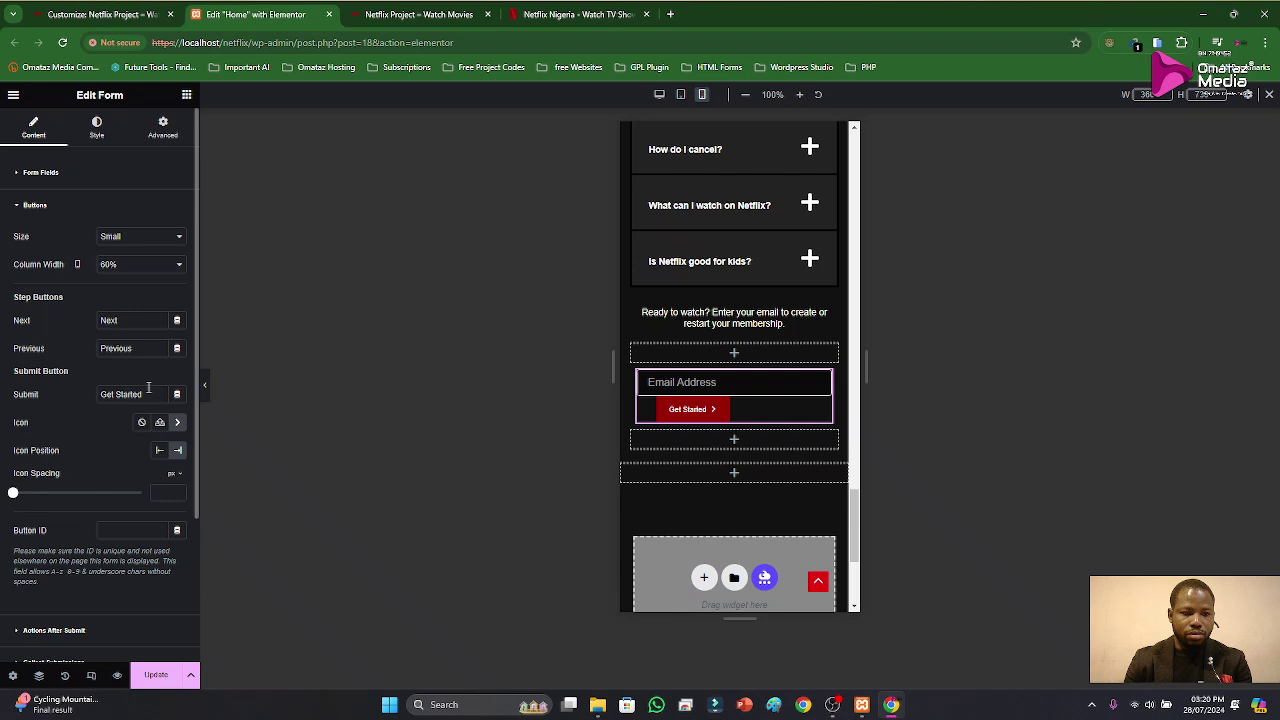
scroll(124, 530, "down", 2)
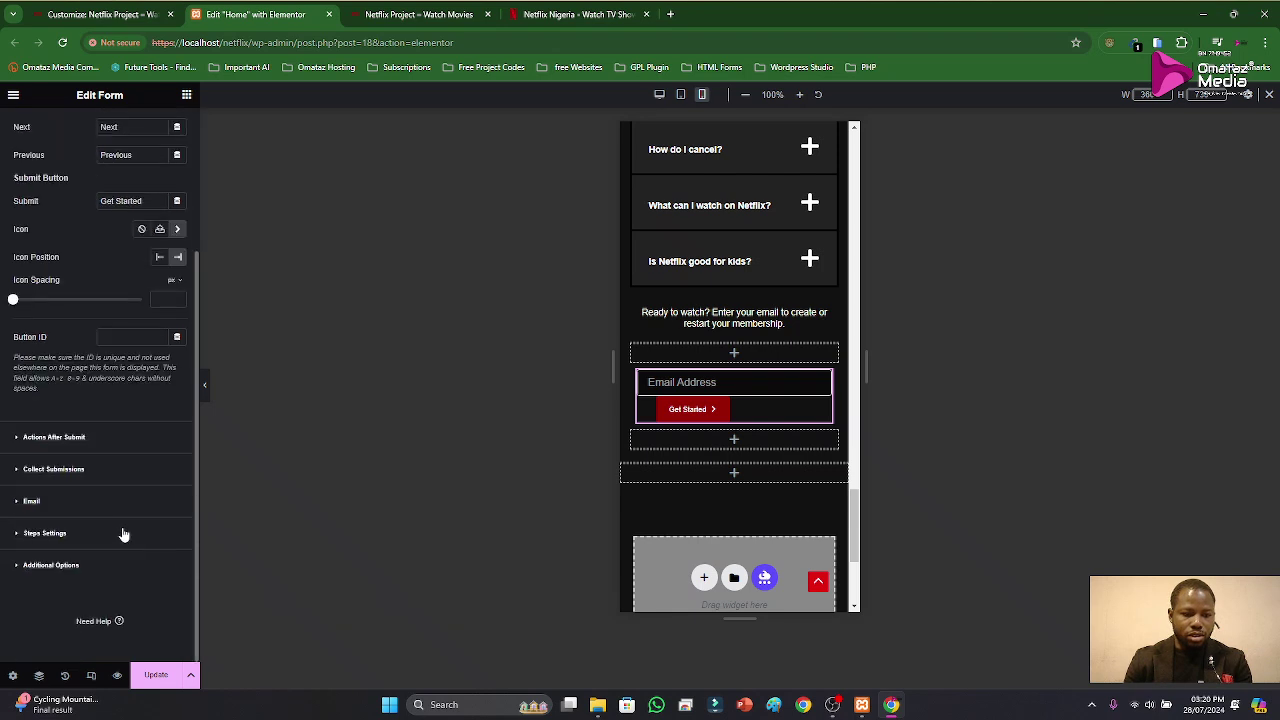
left_click(67, 565)
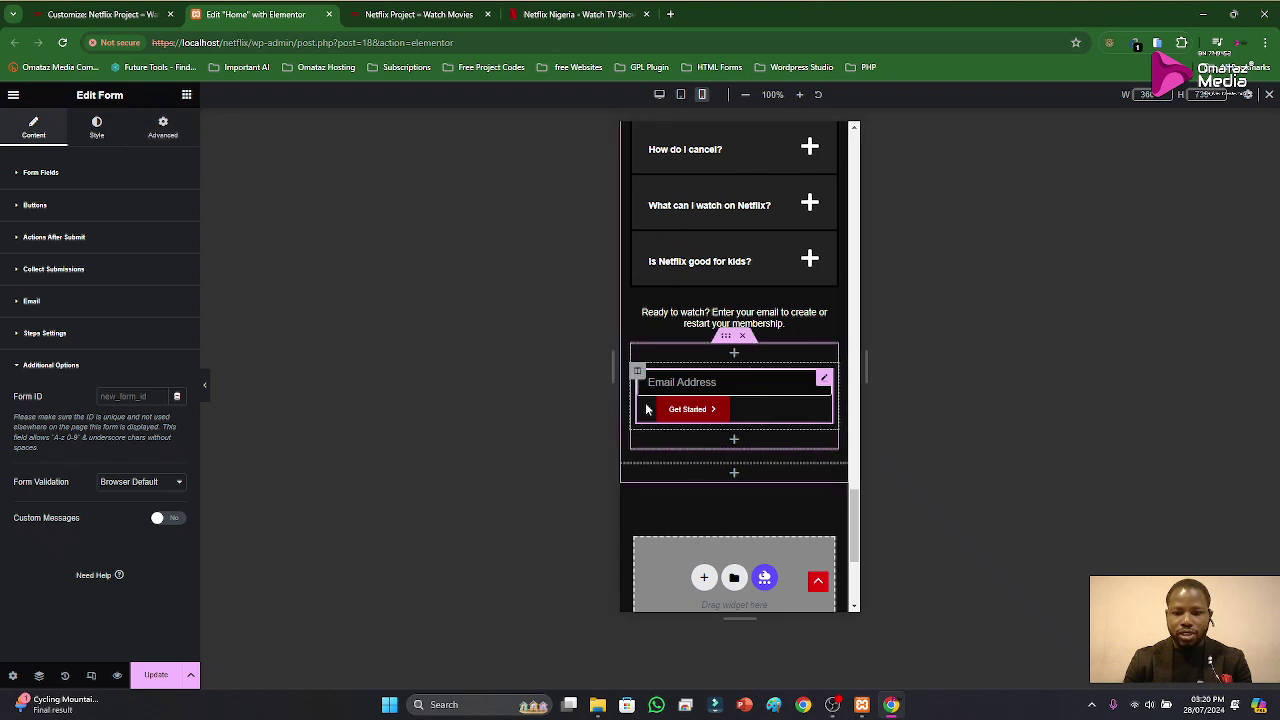
Step: Set the mobile width of the column holding the email form below the FAQ to 100%, after trying 50%
left_click(638, 372)
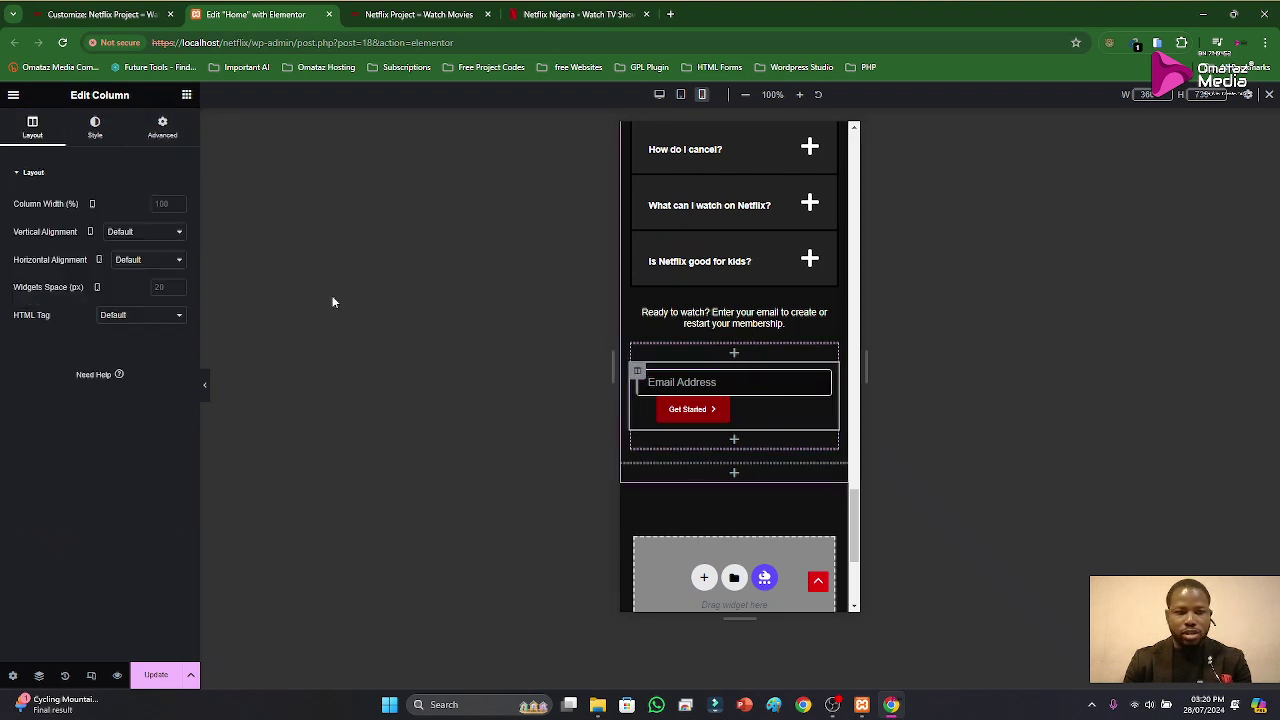
left_click(165, 204)
type("50")
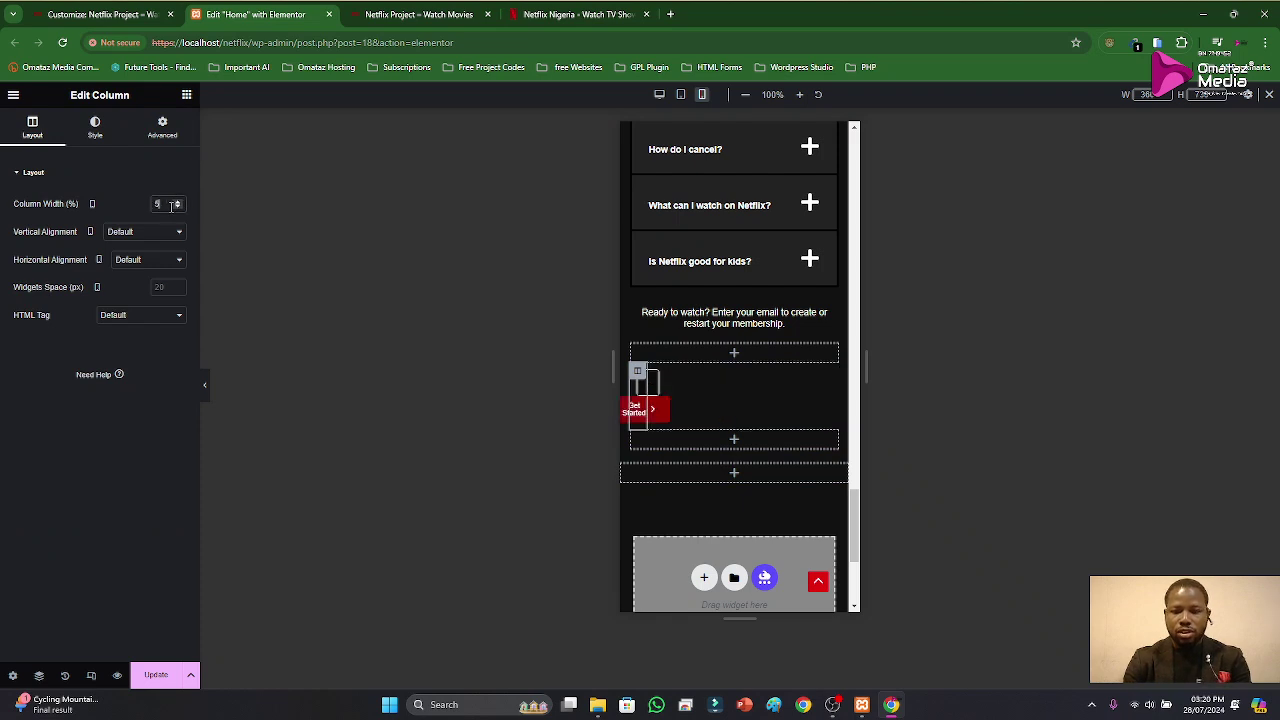
key("BackSpace")
key("BackSpace")
type("100")
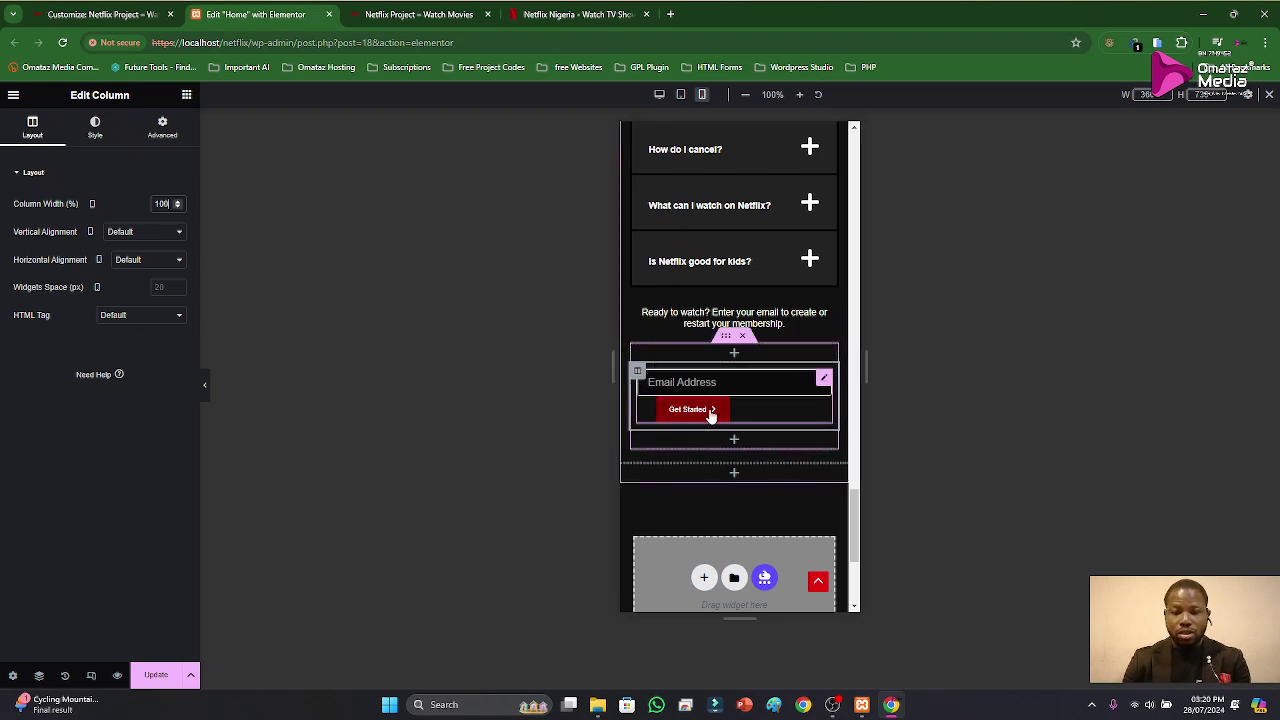
Step: Copy the email form in the hero section
left_click(96, 128)
scroll(749, 297, "up", 10)
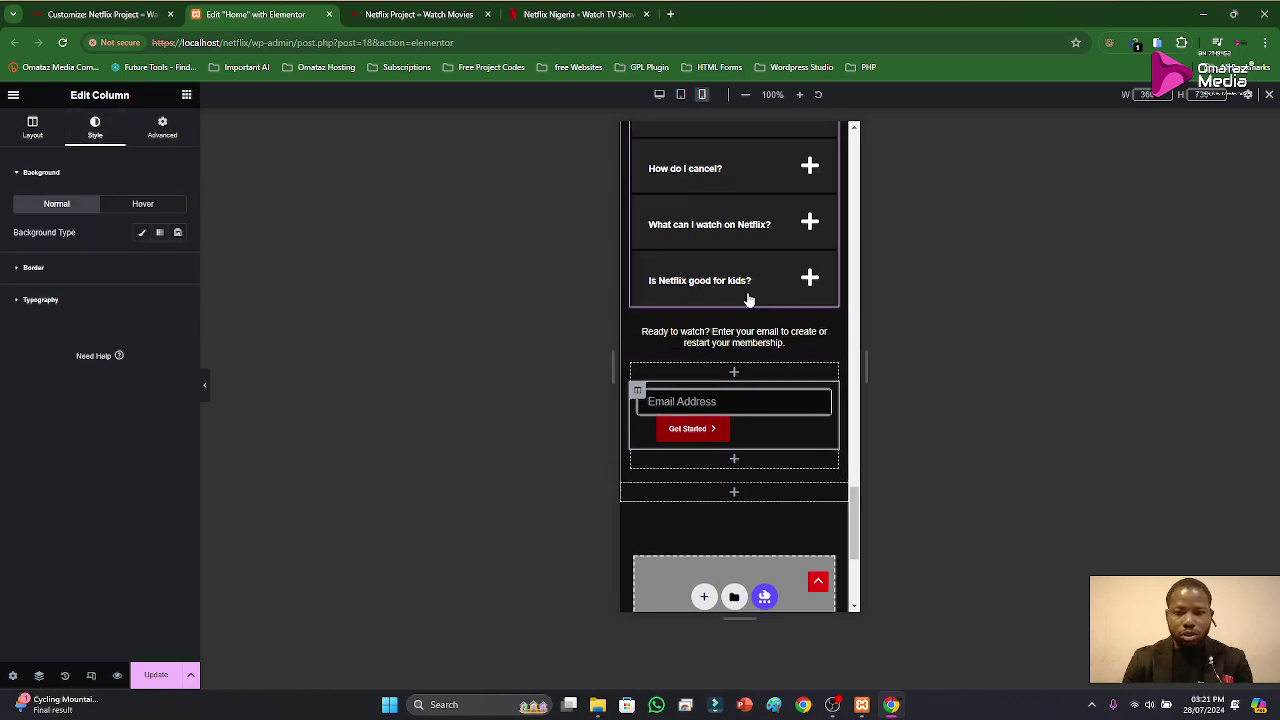
scroll(744, 290, "up", 8)
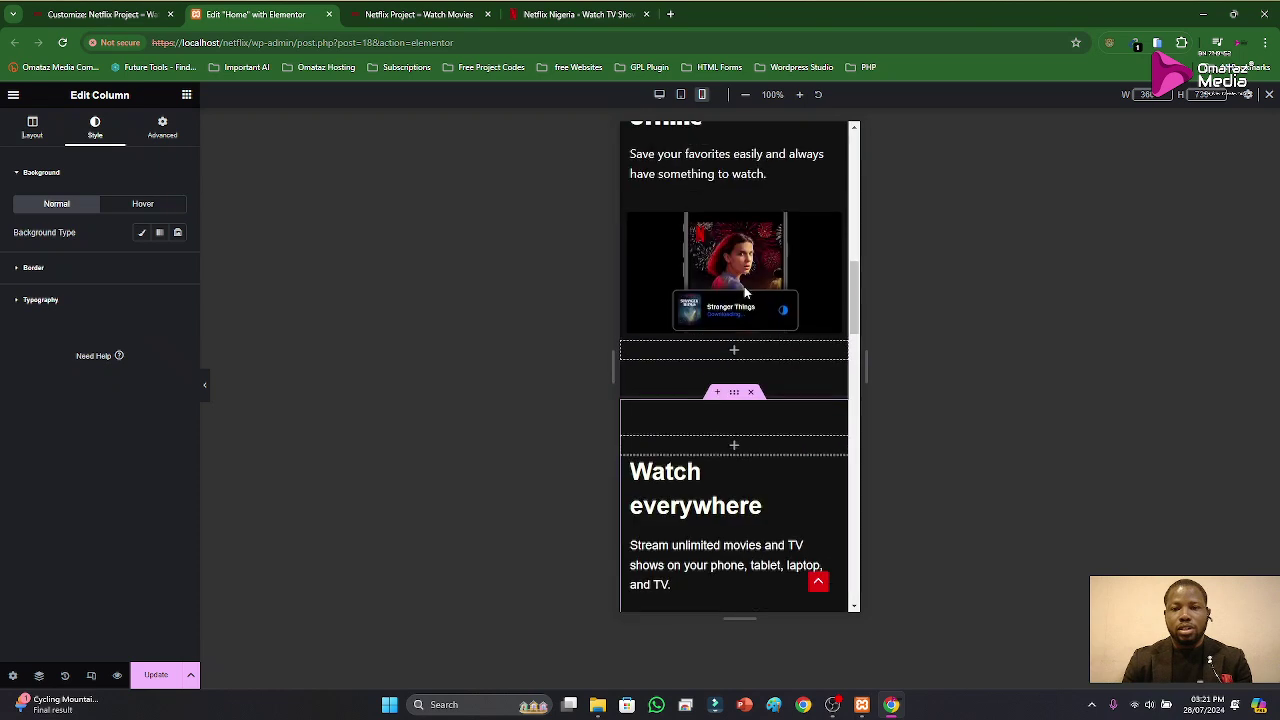
scroll(740, 310, "up", 8)
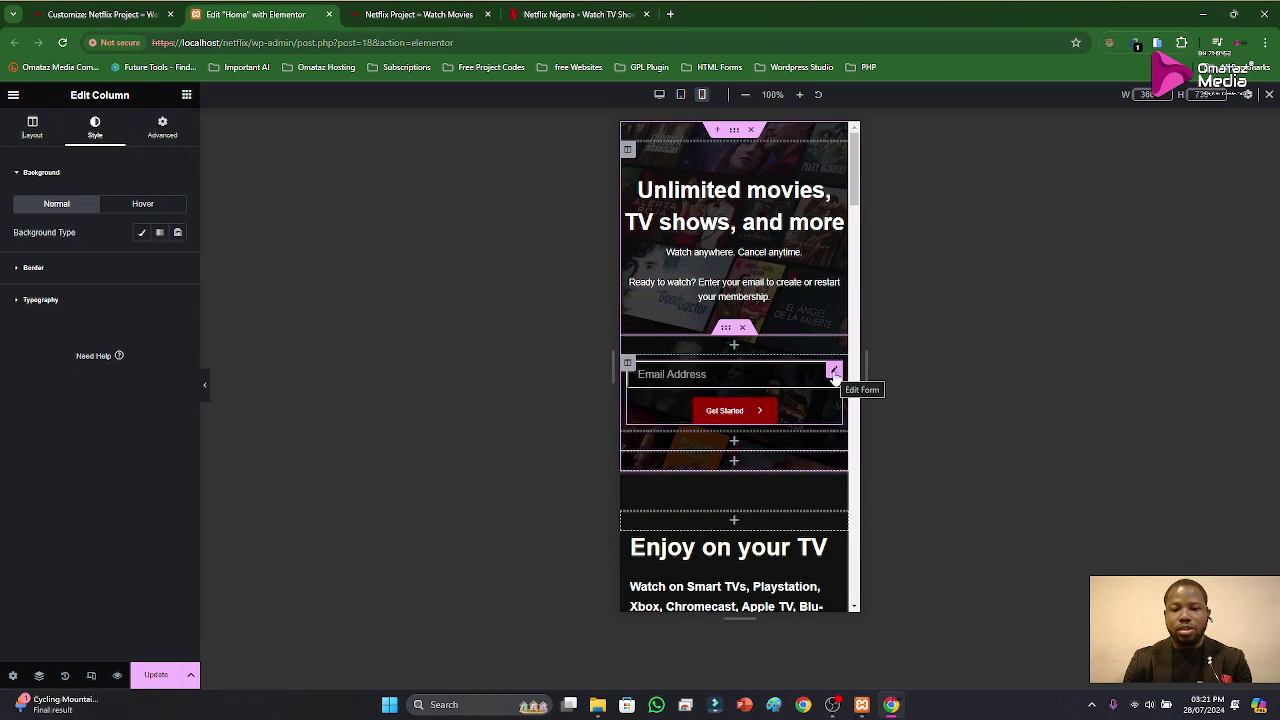
right_click(834, 371)
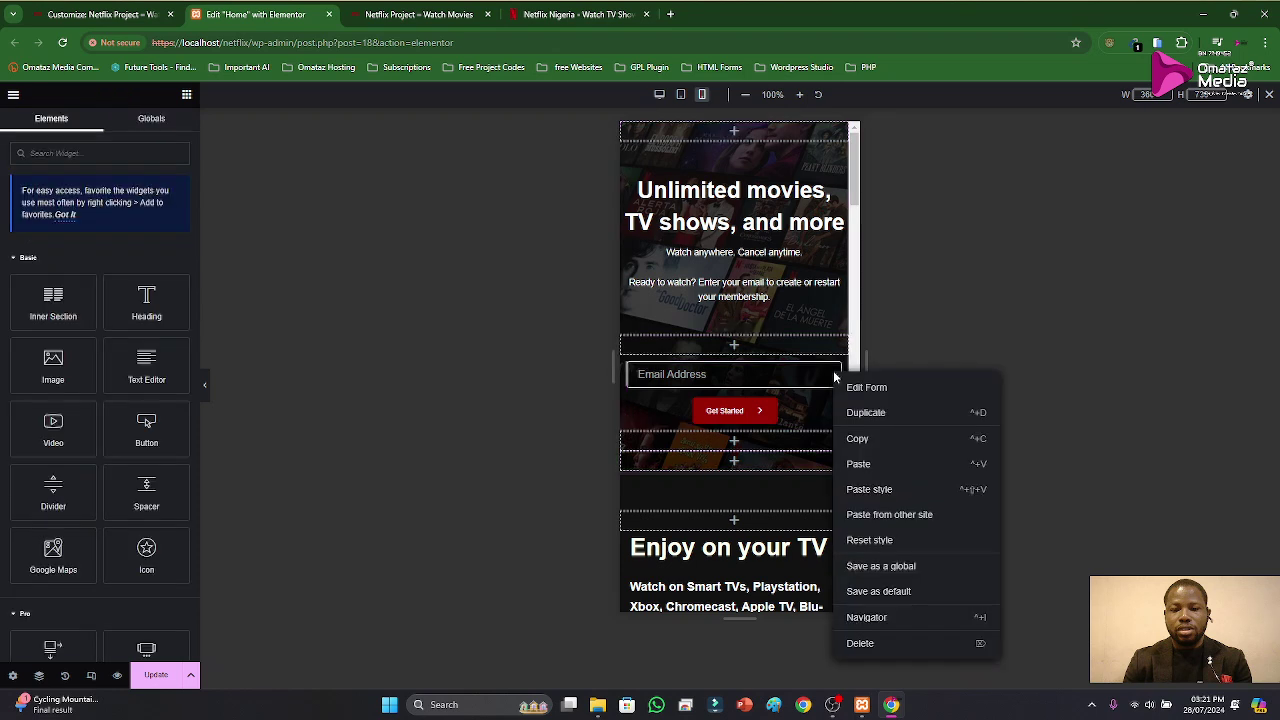
left_click(865, 444)
Step: Paste the copied hero form's style onto the email form below the FAQ
scroll(789, 456, "down", 10)
scroll(789, 456, "down", 15)
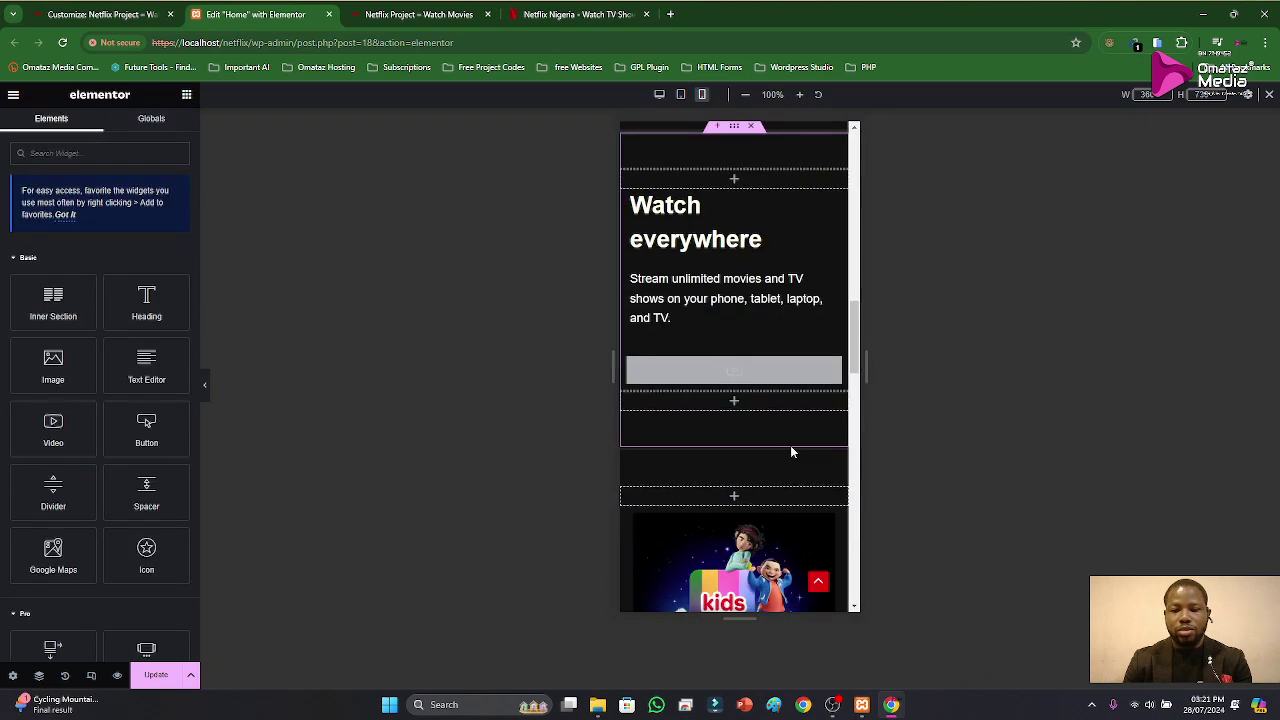
scroll(792, 445, "down", 2)
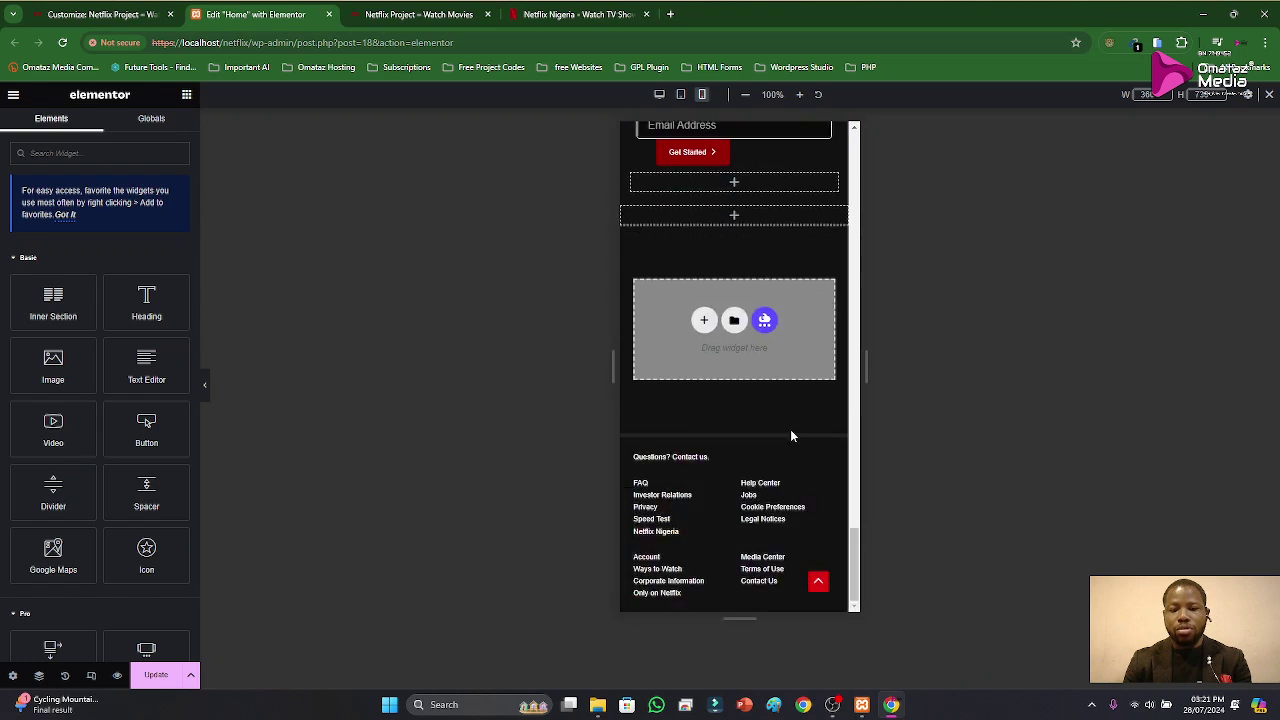
scroll(785, 425, "up", 4)
scroll(800, 500, "down", 1)
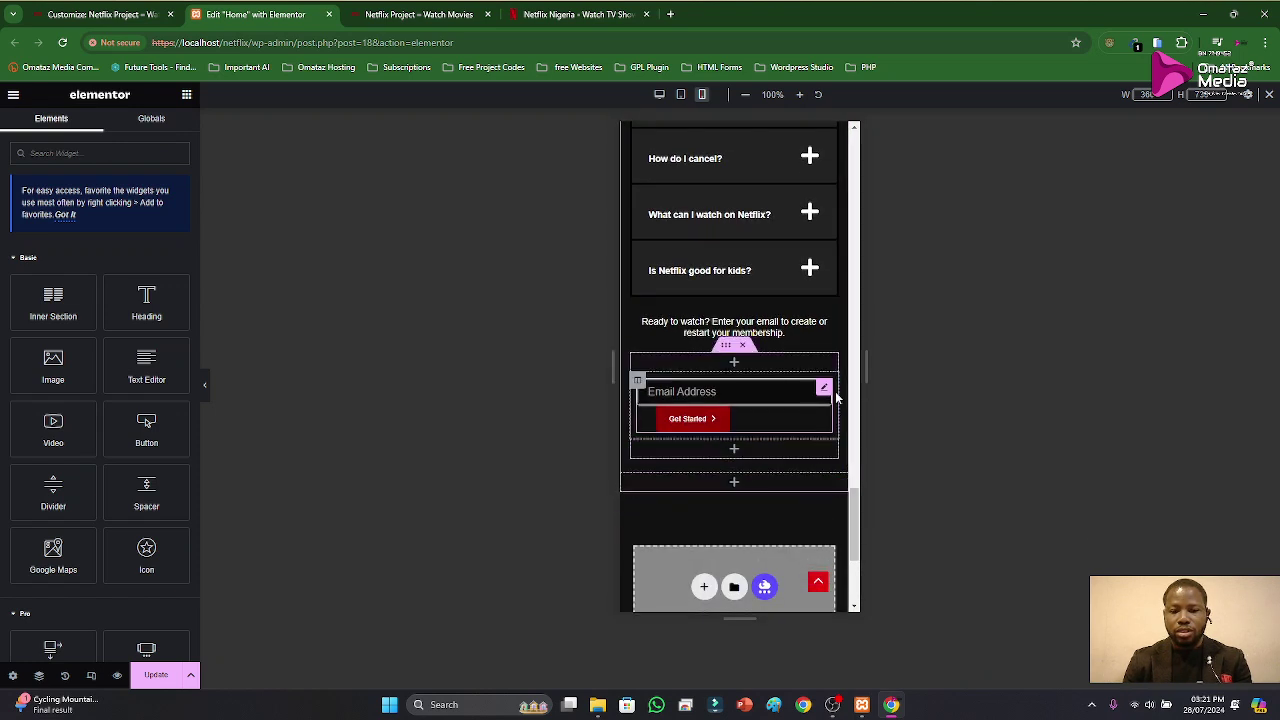
right_click(821, 390)
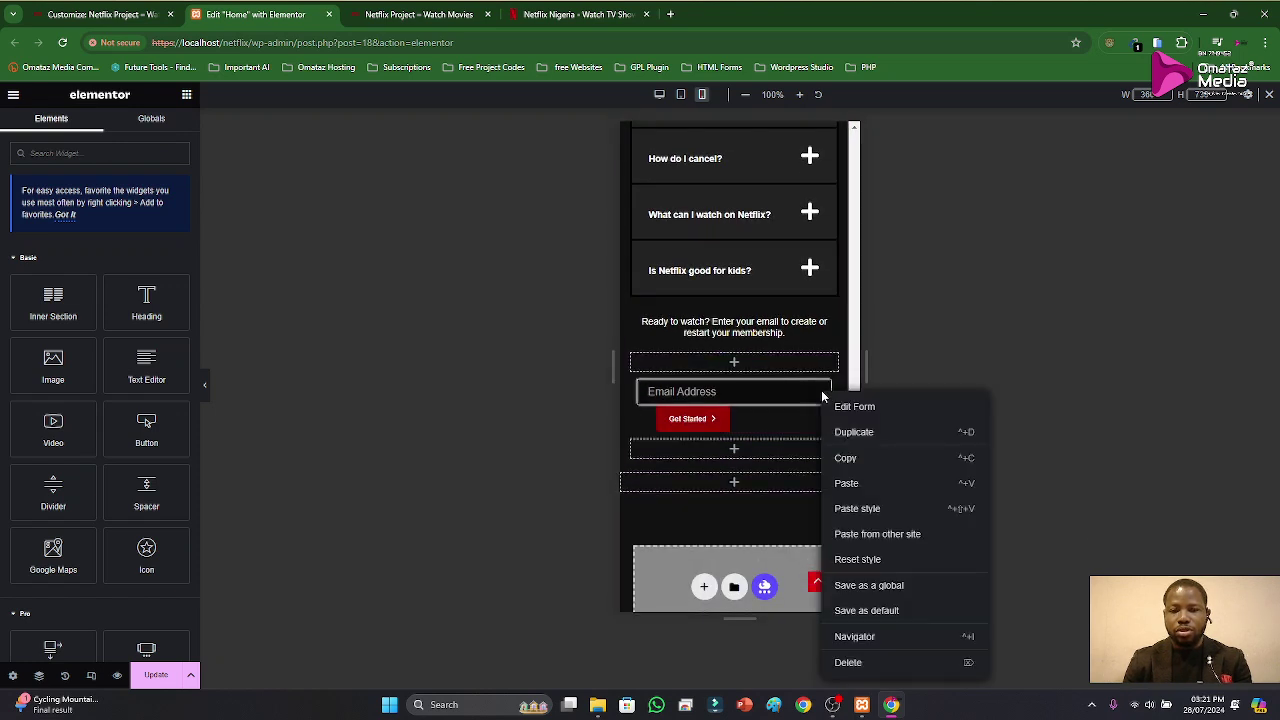
left_click(846, 508)
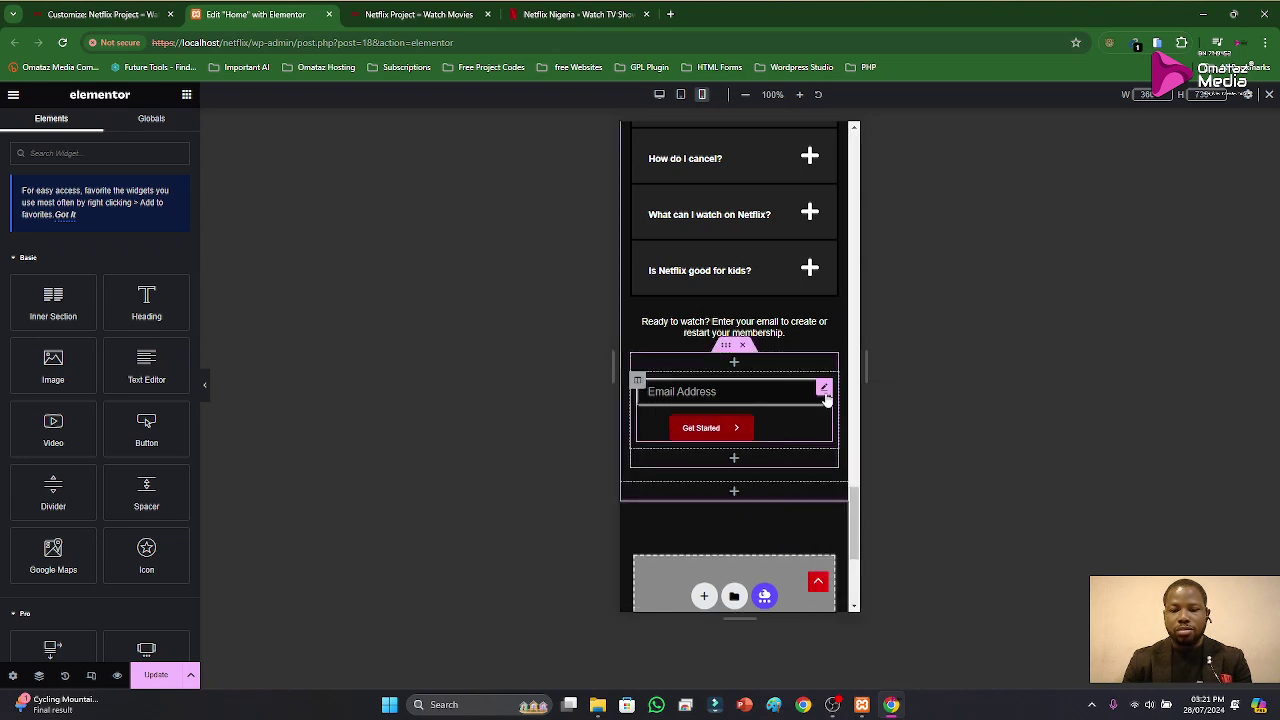
right_click(825, 393)
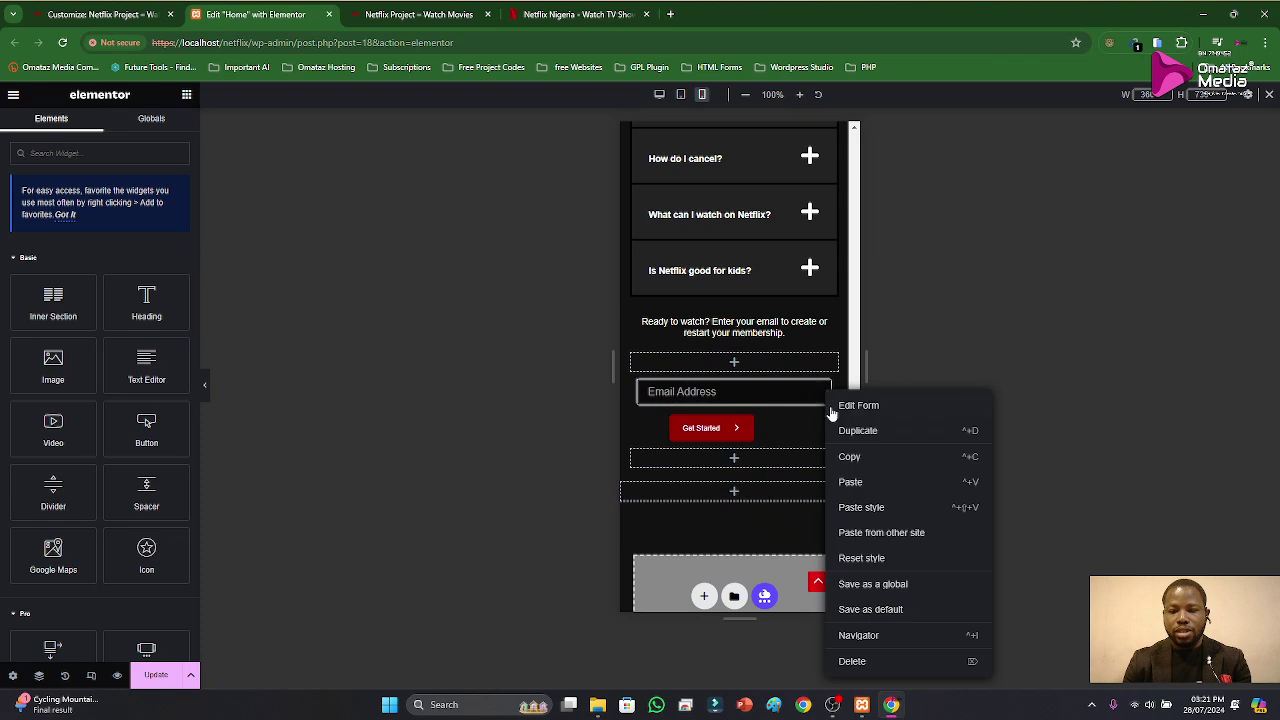
left_click(857, 512)
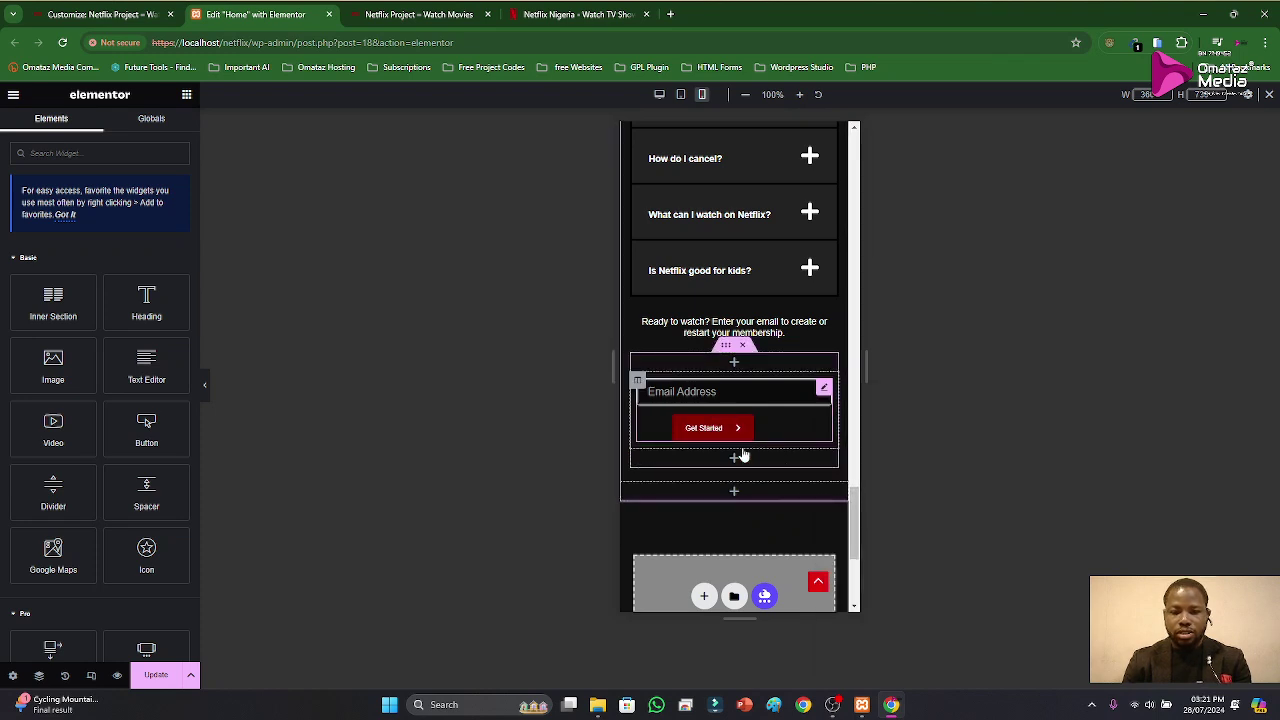
Step: Try a mobile column width of 50% for the email field in the form below the FAQ, and restore it to Default
left_click(824, 392)
left_click(84, 250)
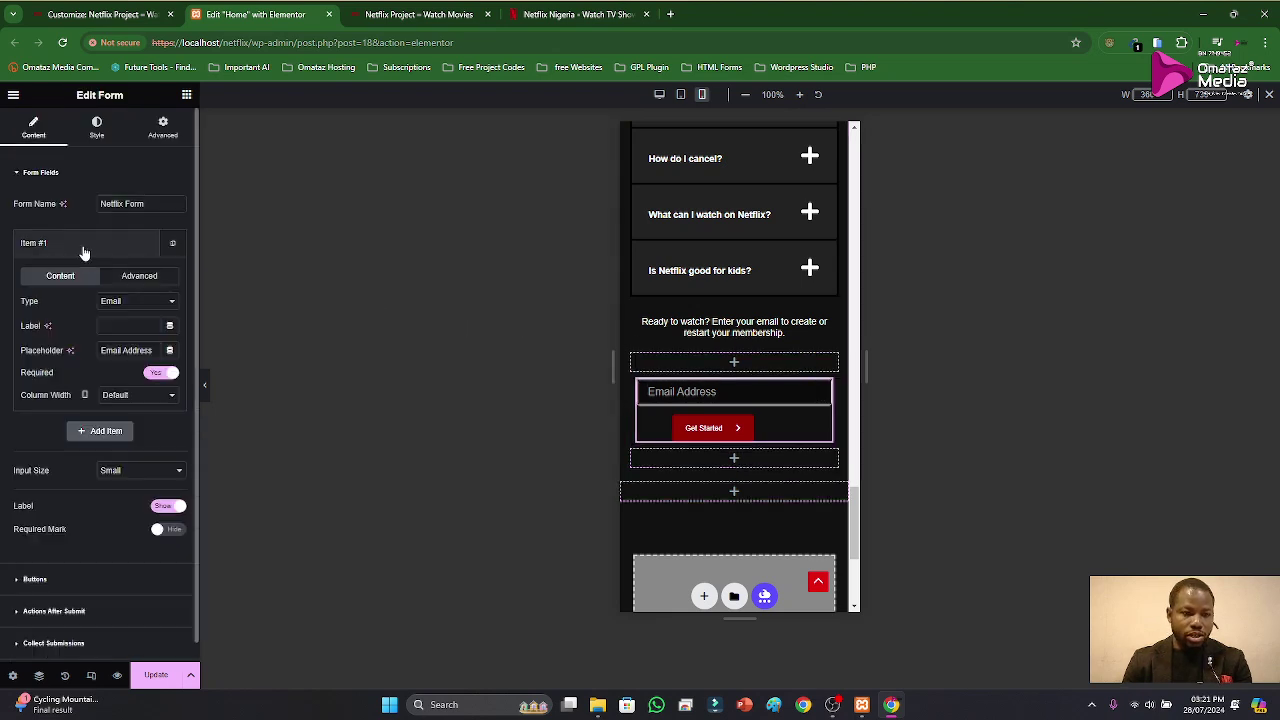
left_click(84, 250)
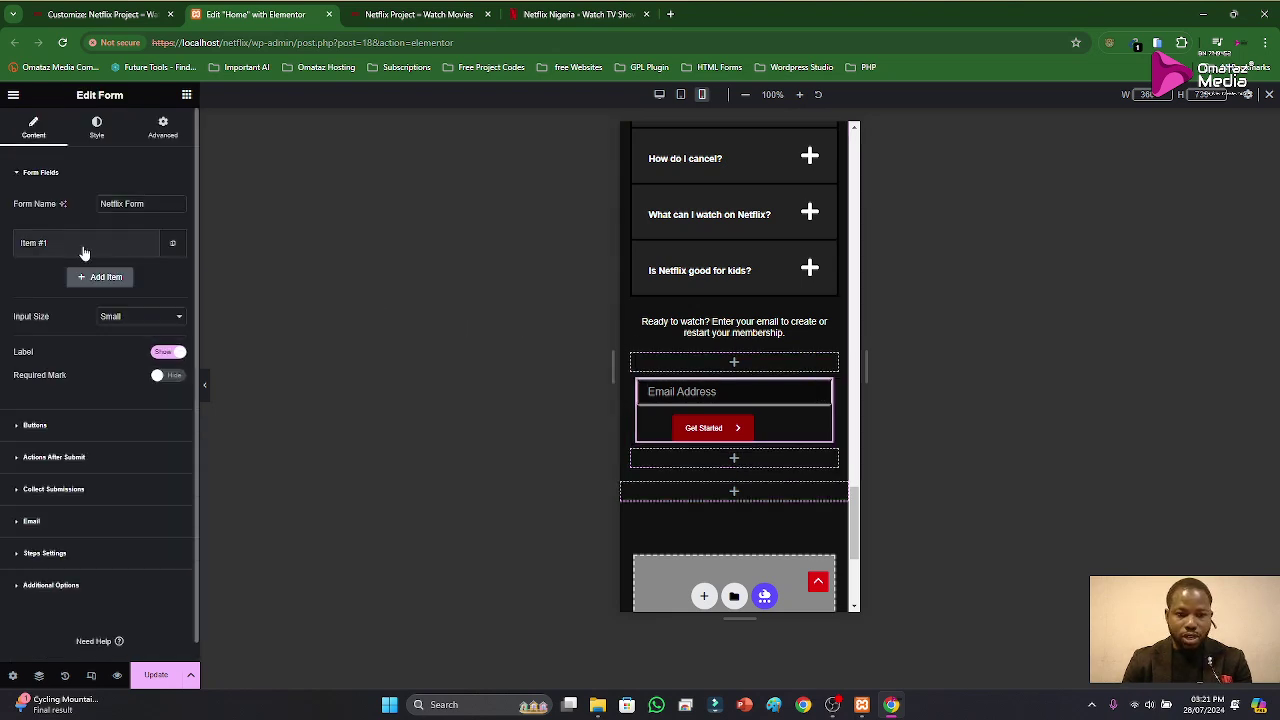
left_click(84, 250)
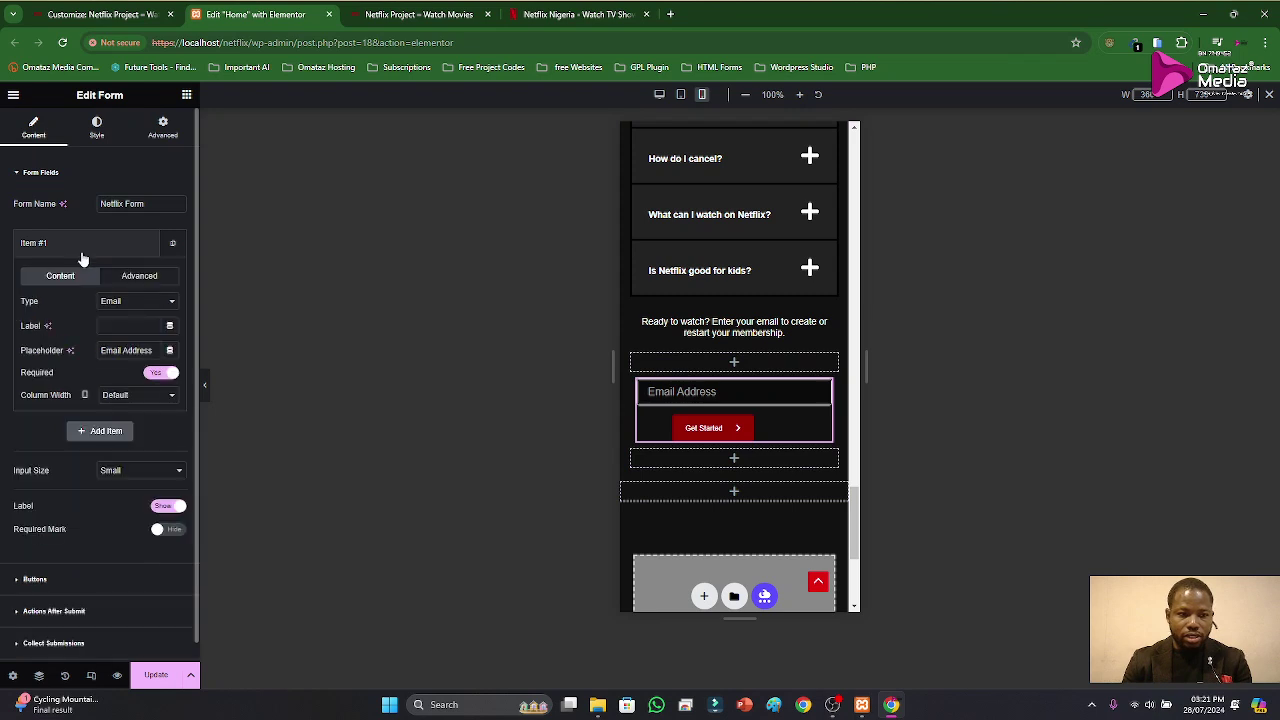
left_click(132, 399)
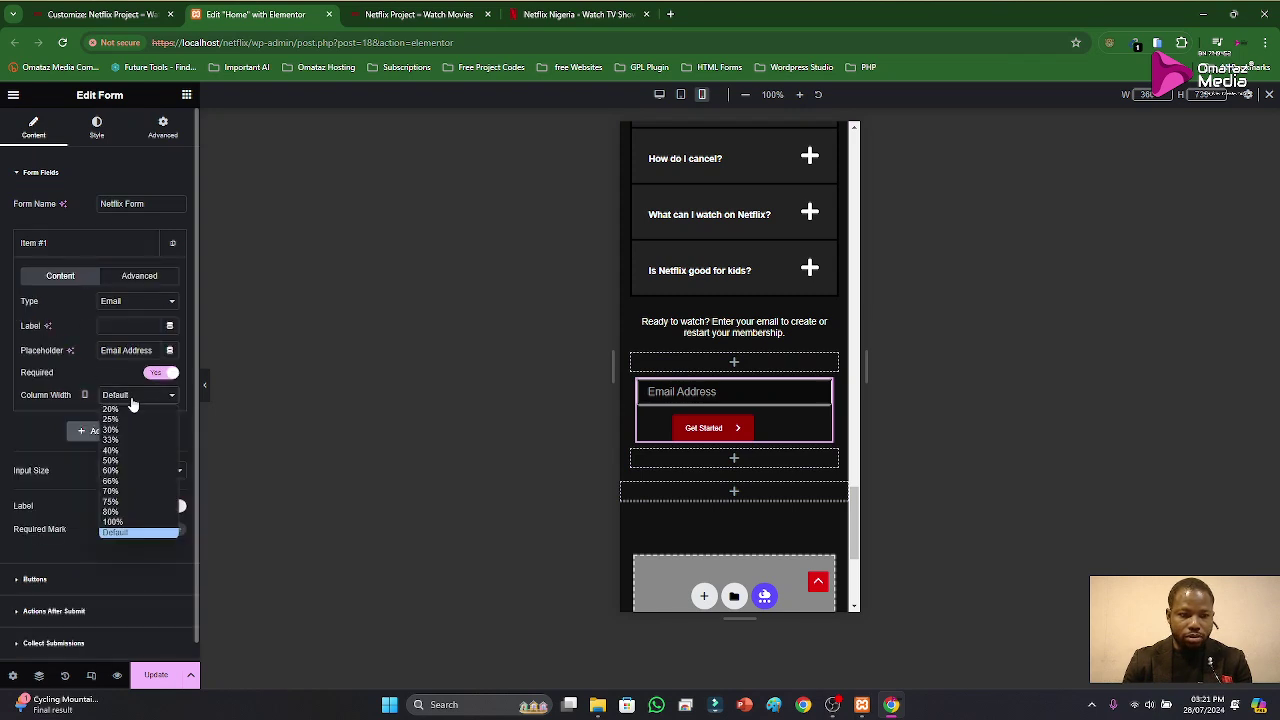
left_click(122, 463)
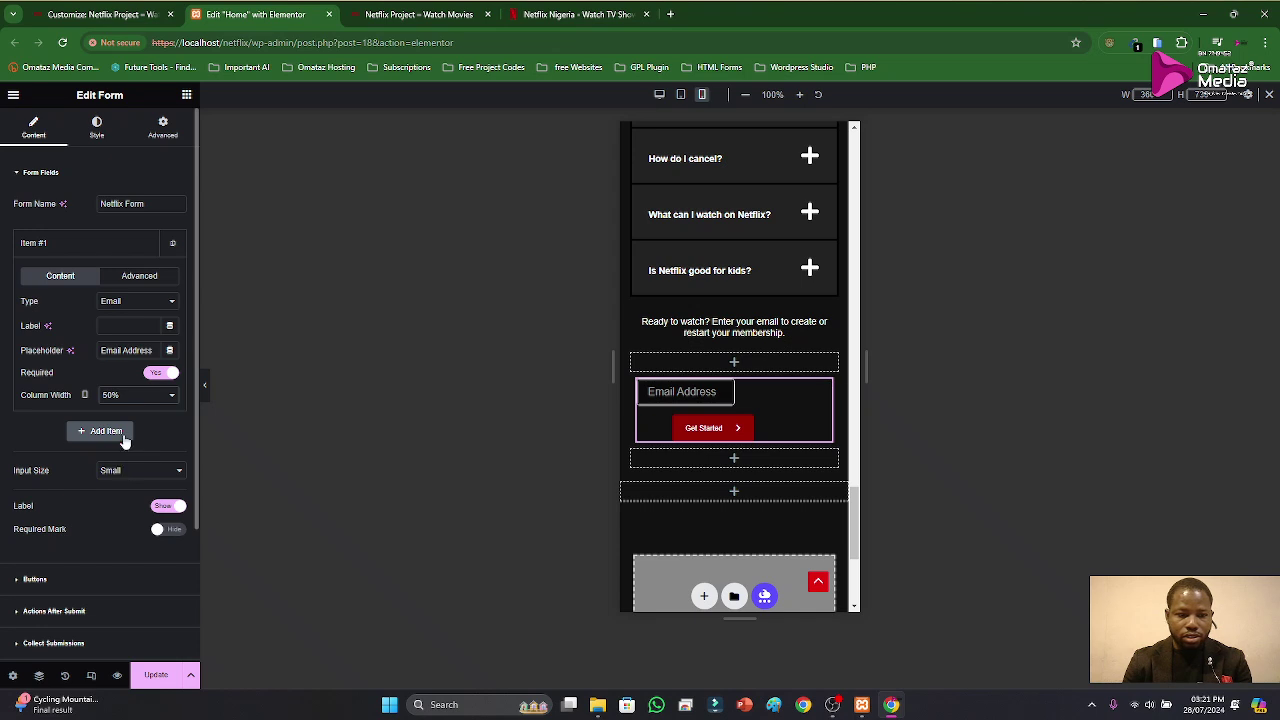
left_click(135, 395)
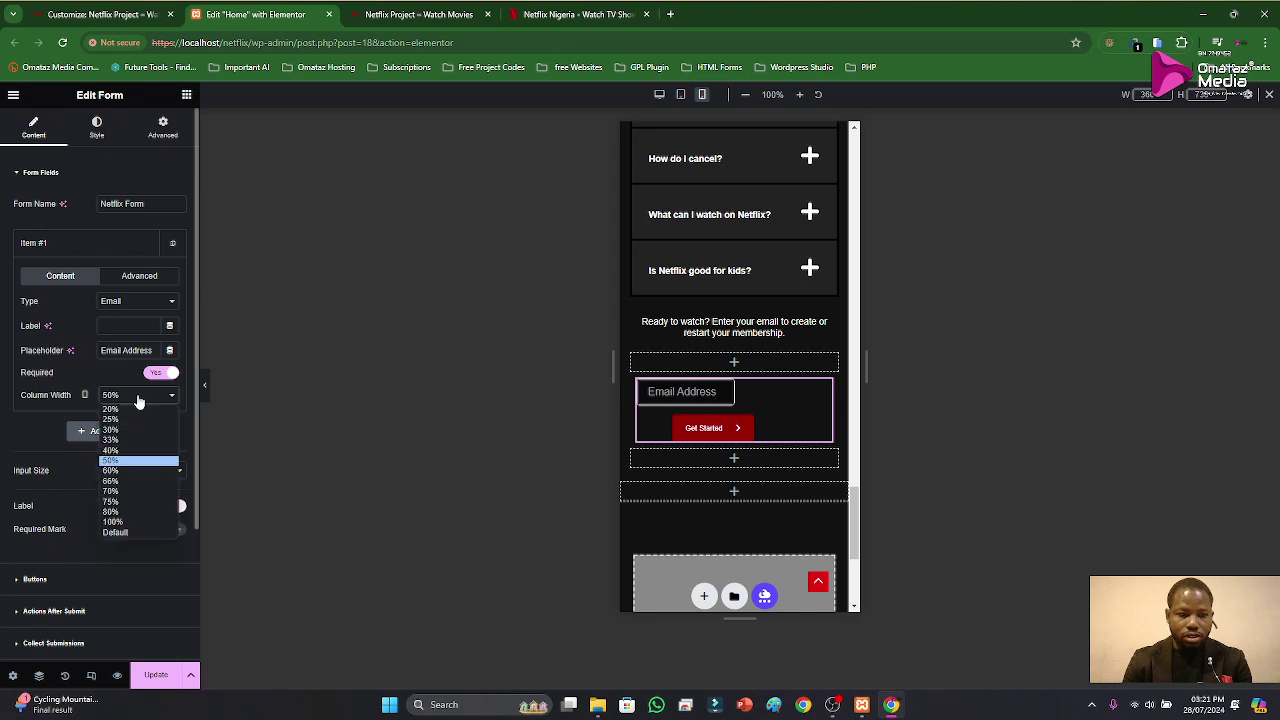
left_click(118, 532)
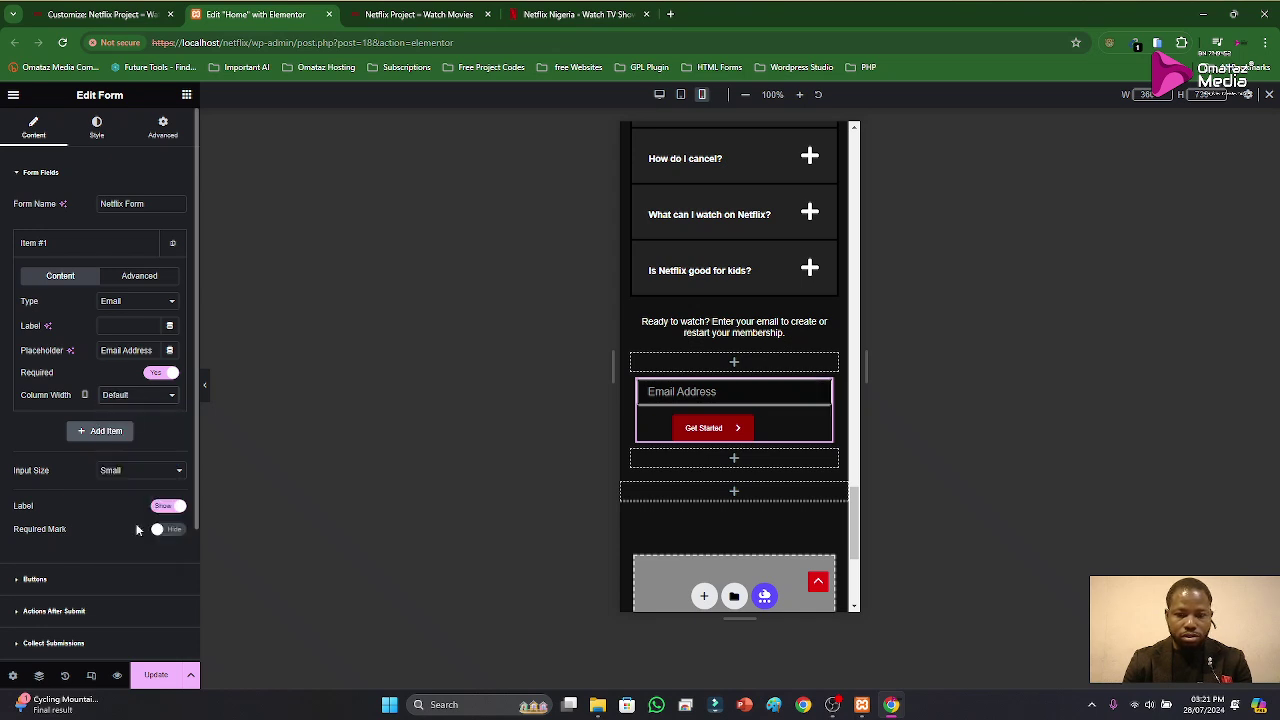
left_click(24, 245)
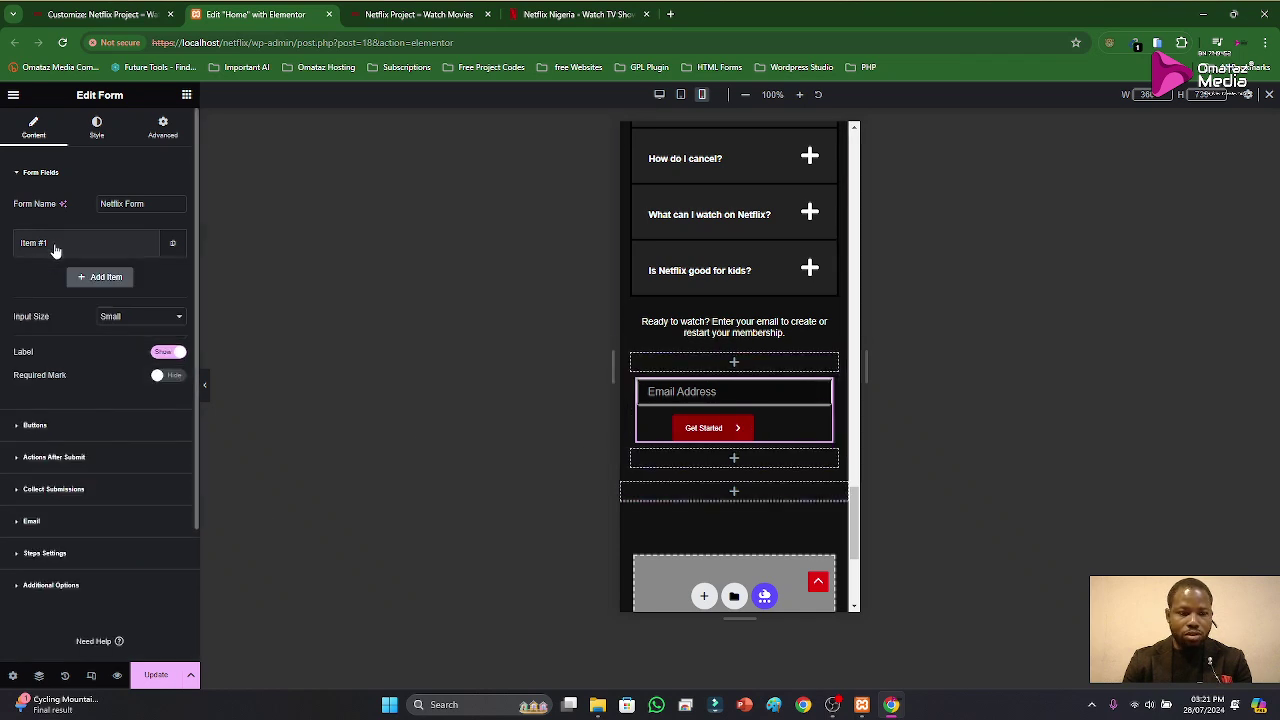
Step: Set the mobile column width of the Get Started button in the form below the FAQ to 70% and update the page
left_click(36, 426)
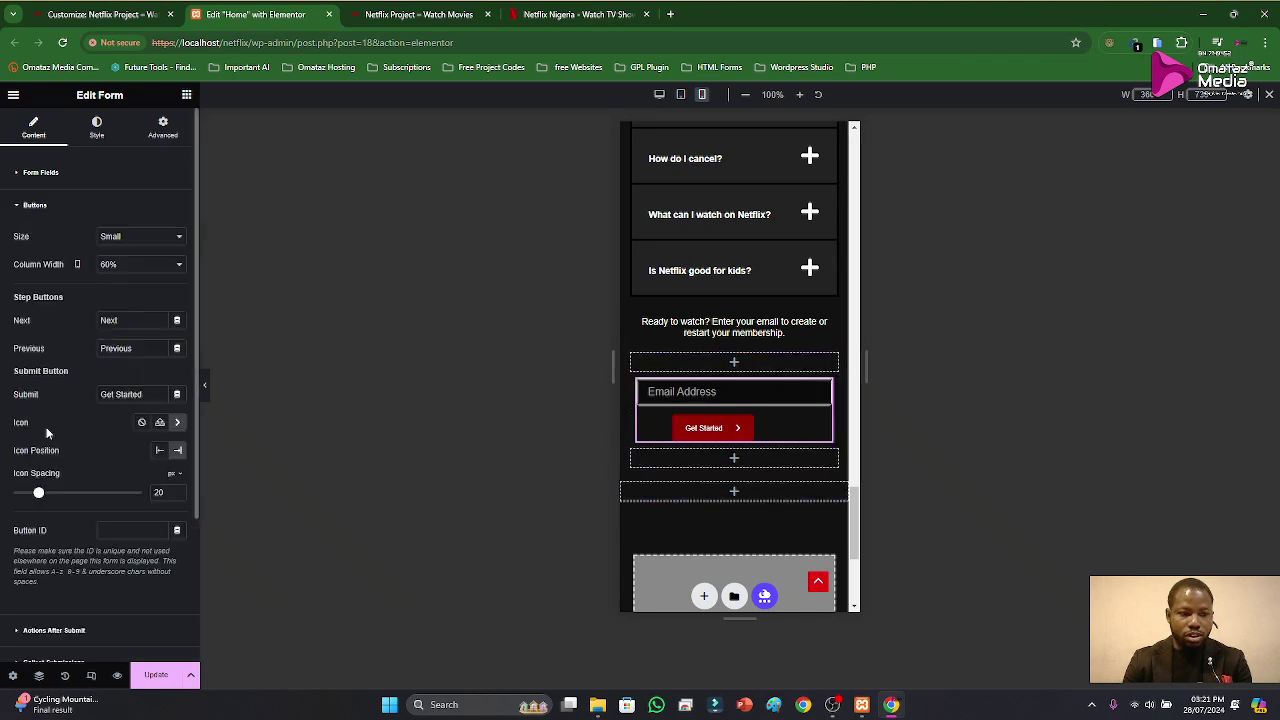
left_click(135, 265)
left_click(128, 401)
left_click(139, 270)
left_click(117, 358)
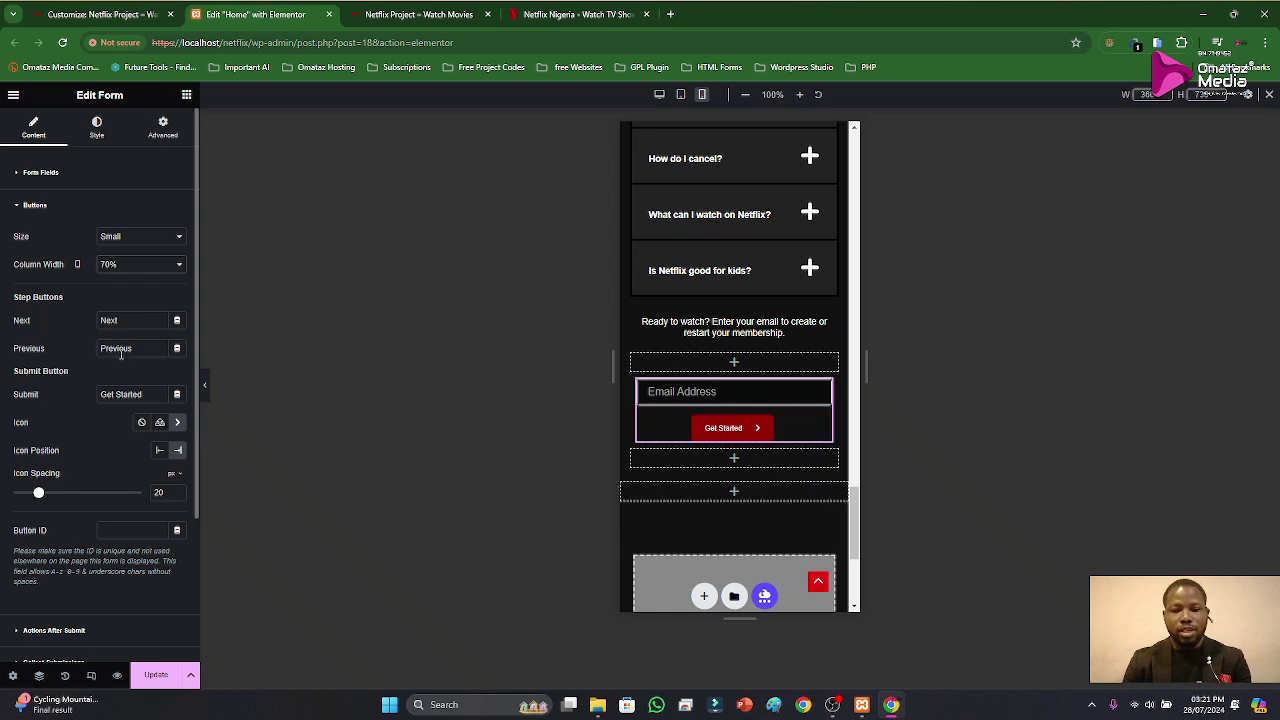
left_click(160, 675)
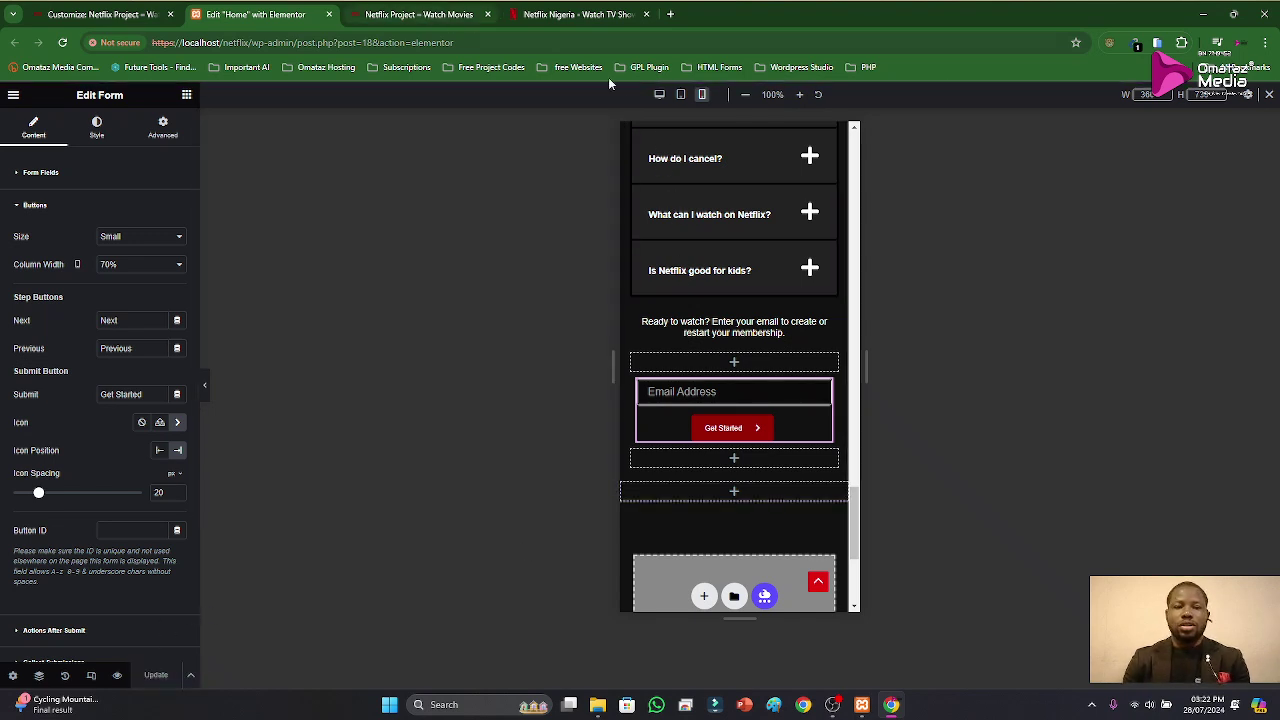
Step: In the desktop view, set the Columns Gap of the form below the FAQ to 20 px and update the page
left_click(660, 96)
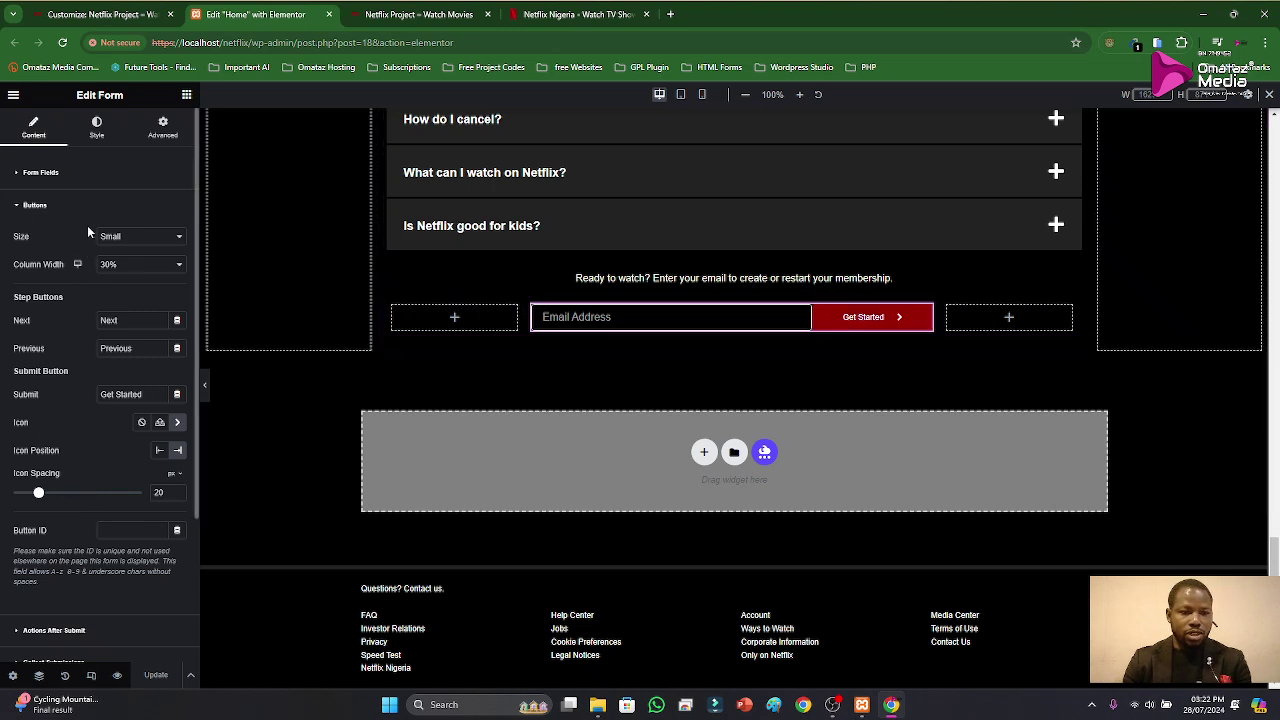
scroll(125, 485, "down", 2)
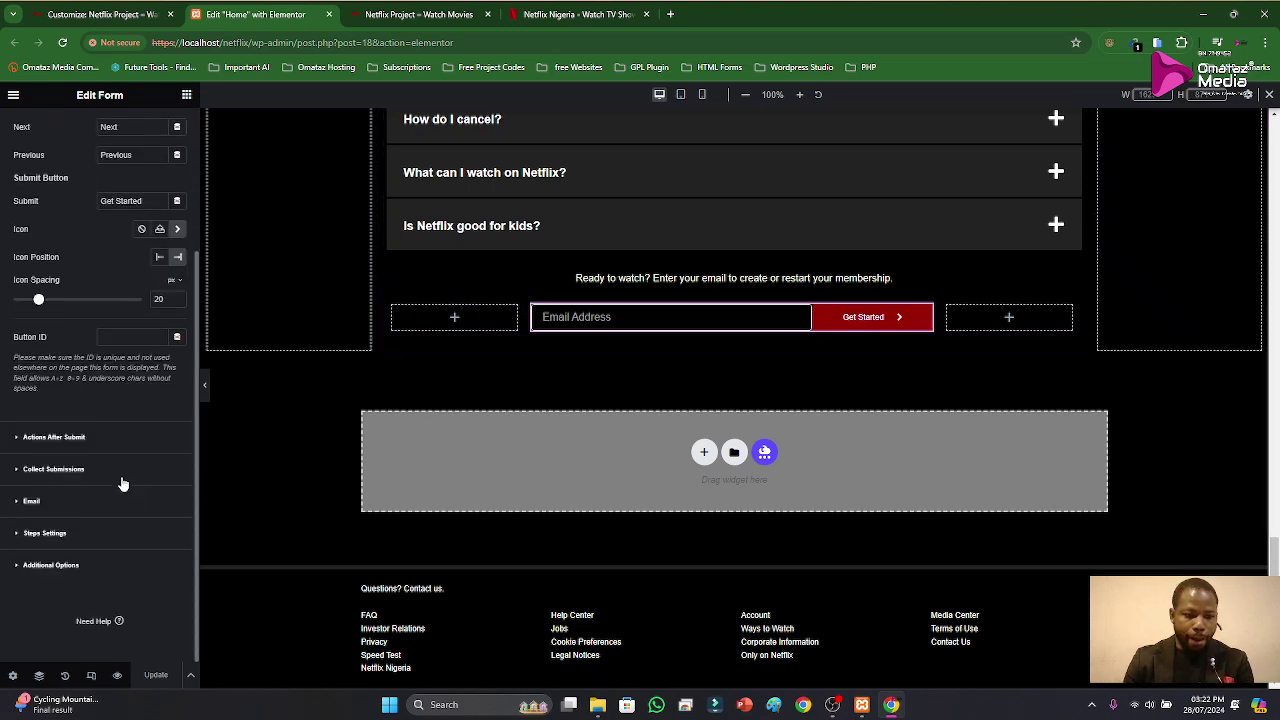
scroll(120, 440, "up", 2)
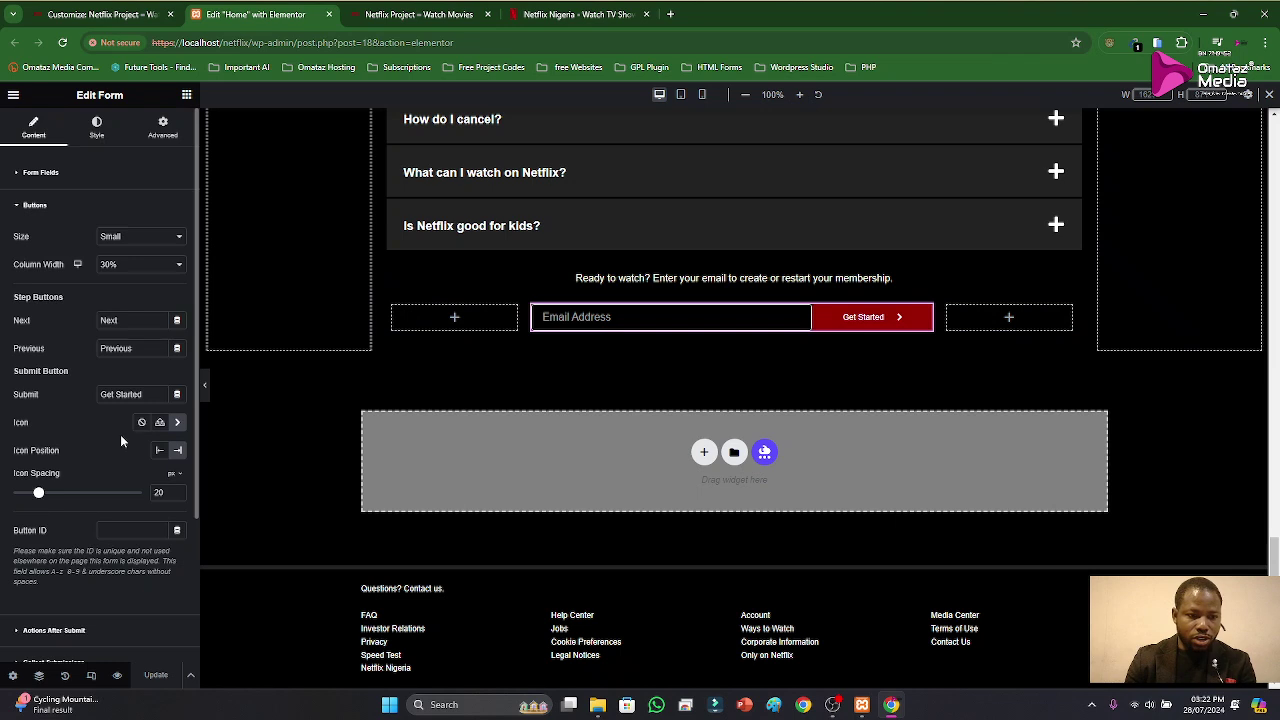
left_click(35, 205)
left_click(37, 178)
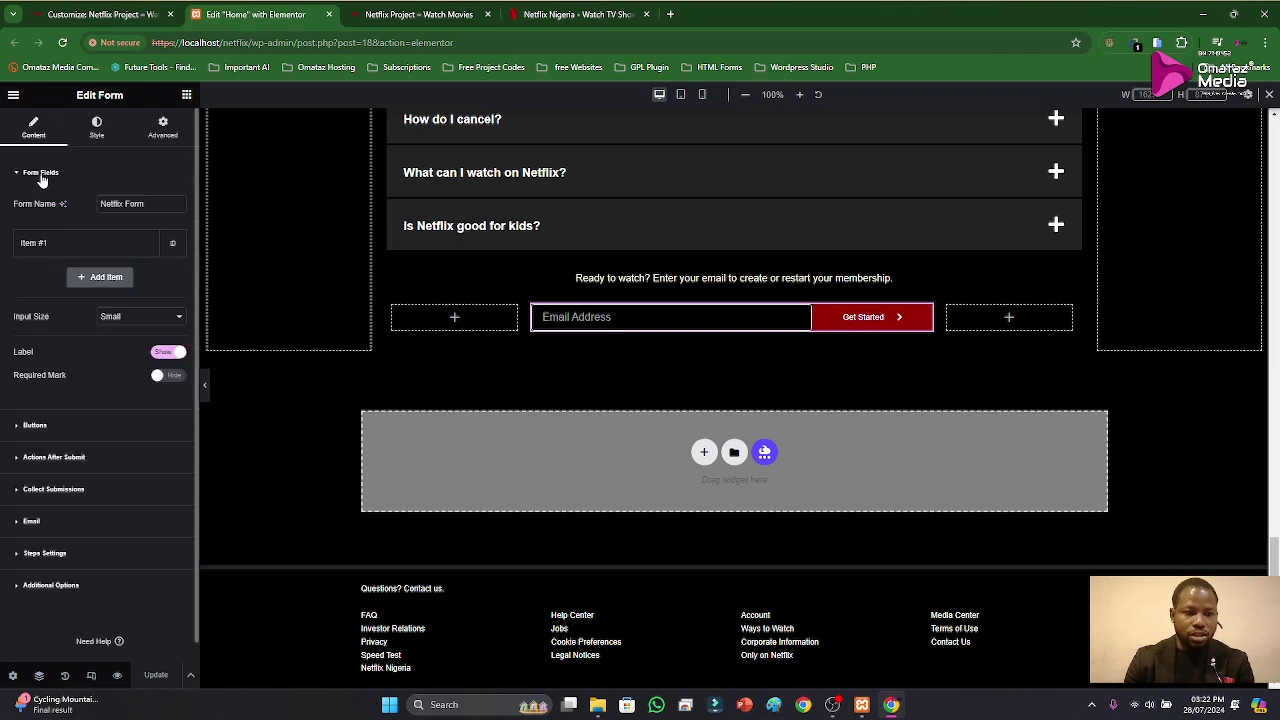
left_click(92, 132)
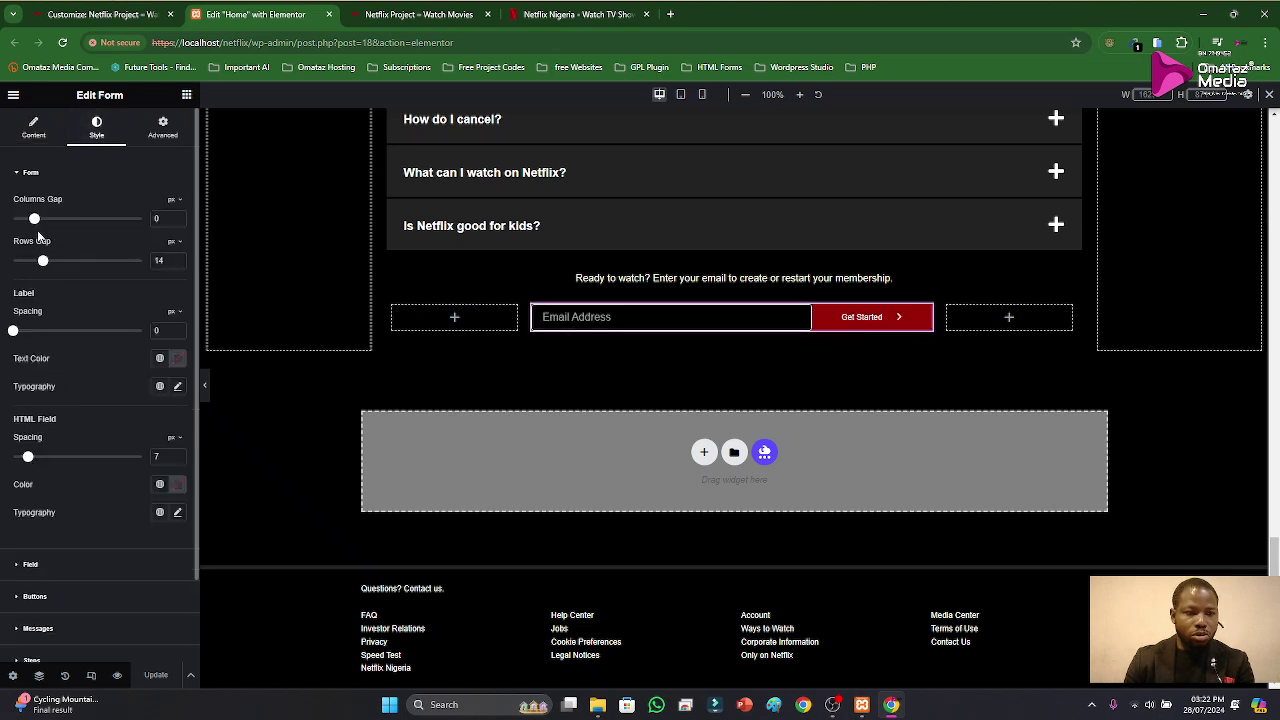
left_click_drag(35, 220, 46, 222)
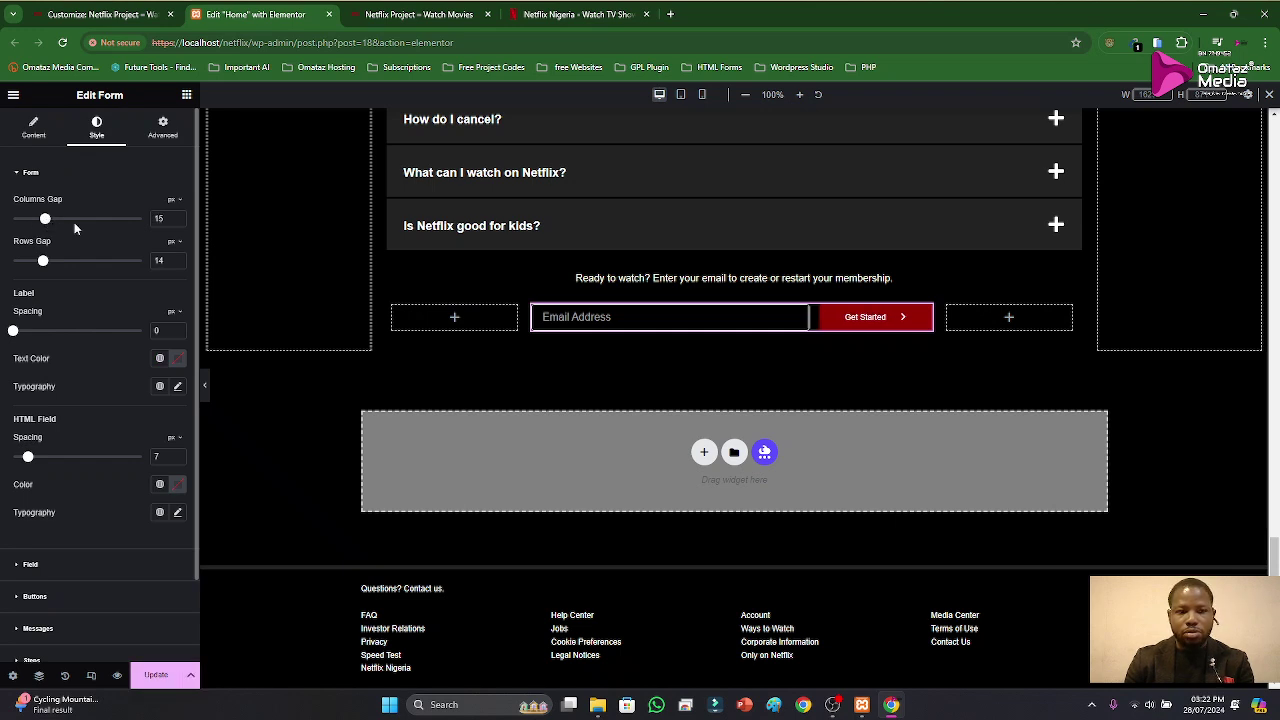
type("20")
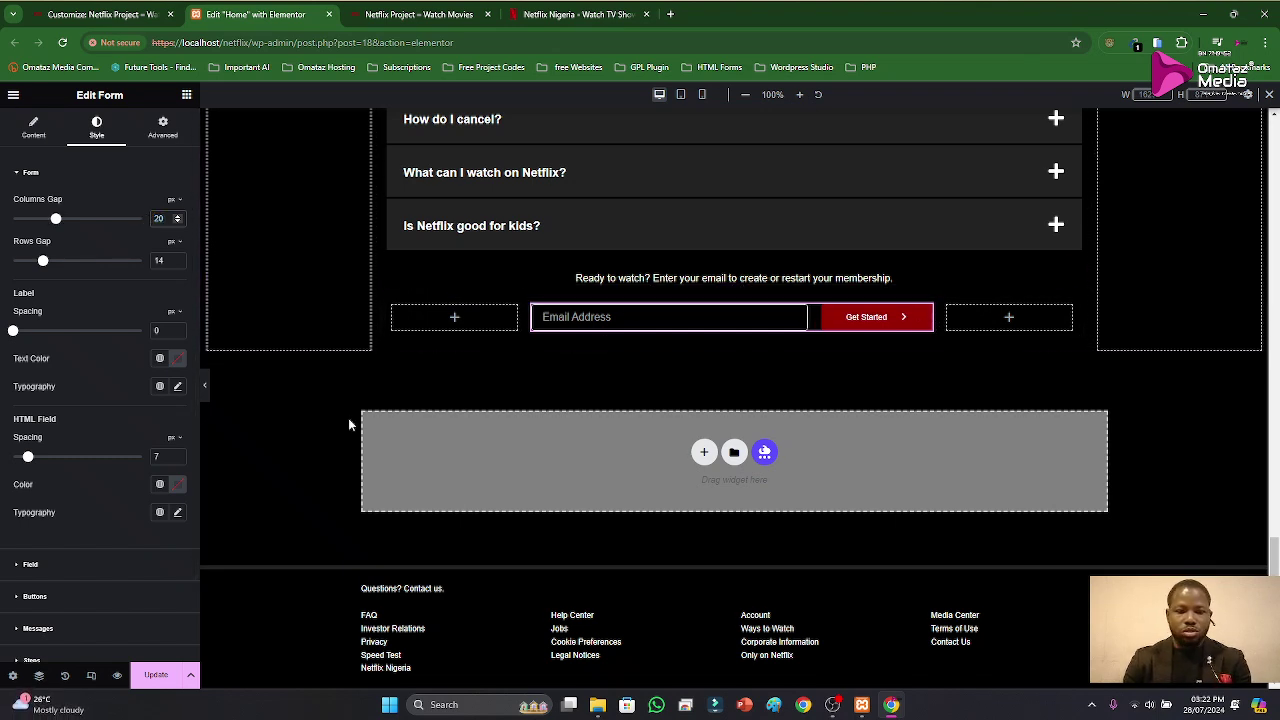
left_click(156, 675)
Step: Set the desktop Columns Gap of the hero section's email form to 20 px
scroll(672, 391, "up", 10)
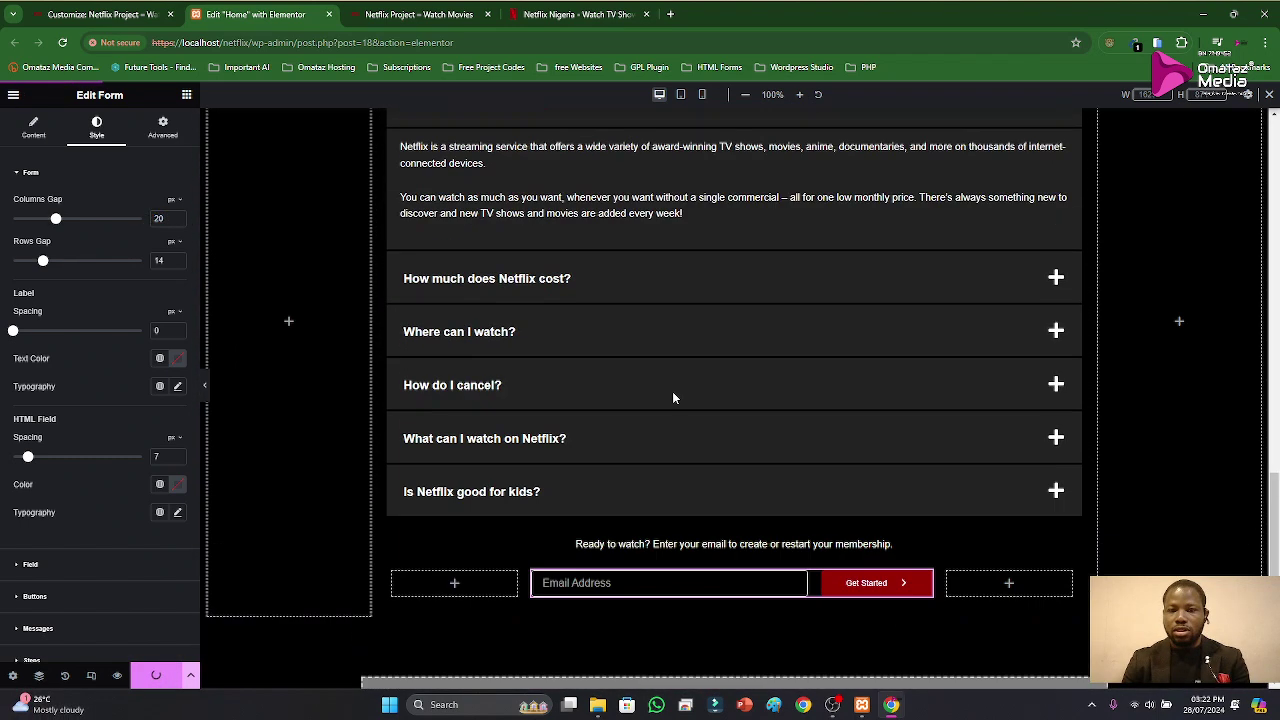
scroll(673, 395, "up", 8)
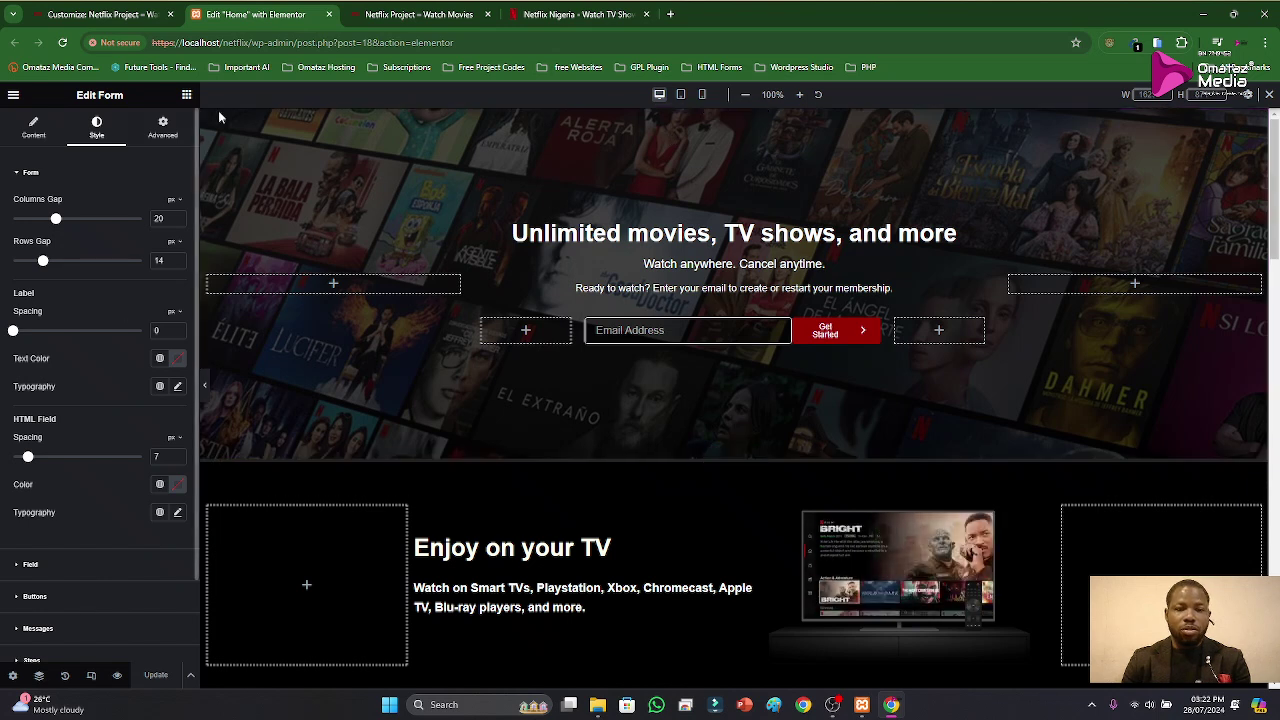
left_click(872, 326)
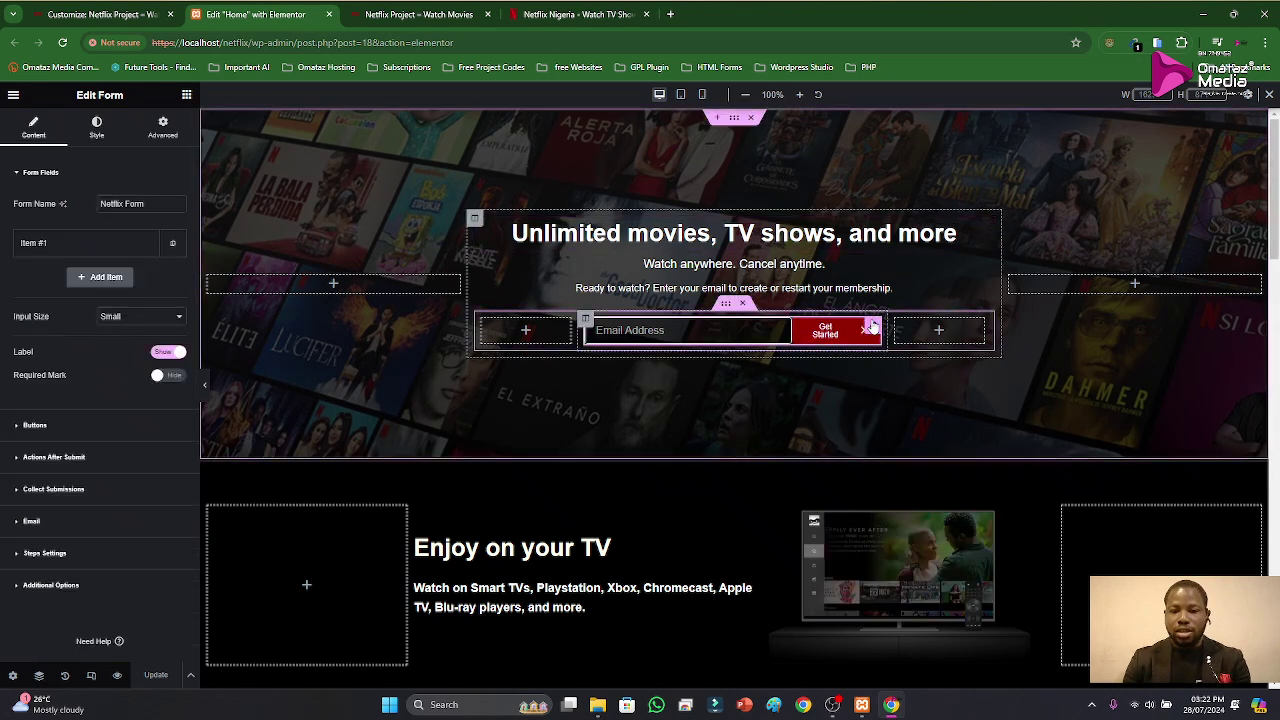
left_click(96, 126)
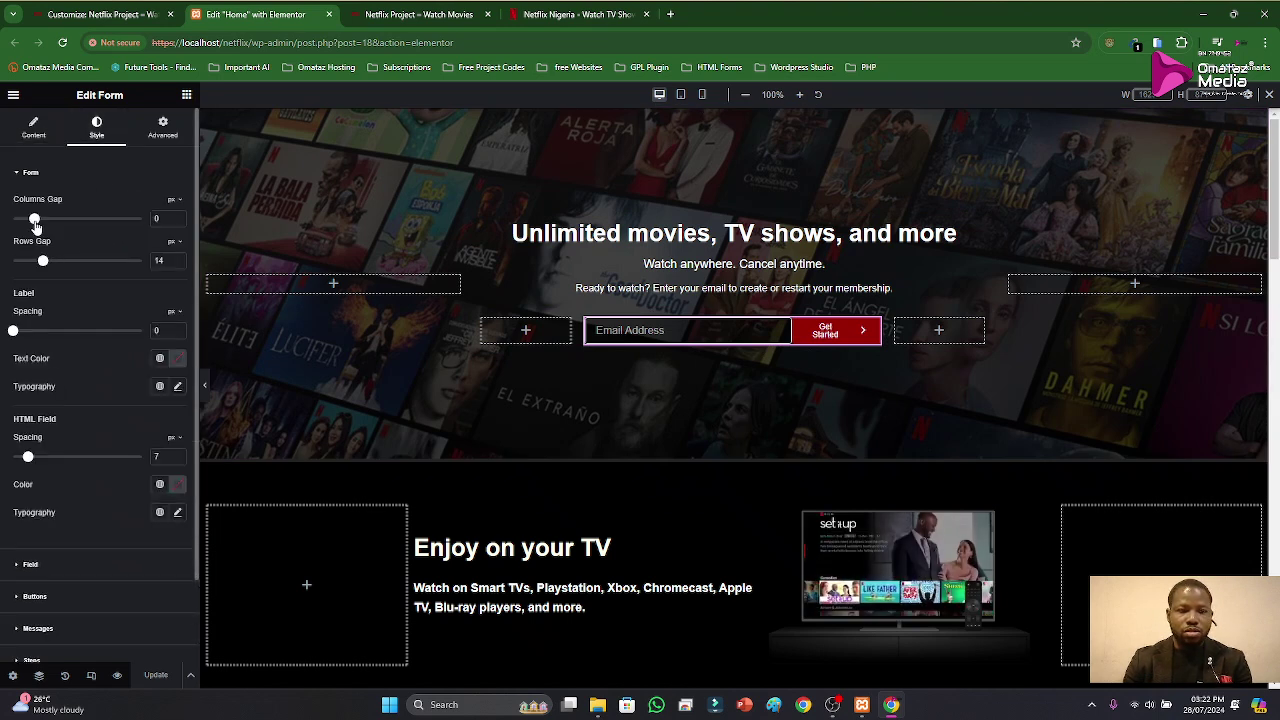
left_click_drag(35, 226, 45, 228)
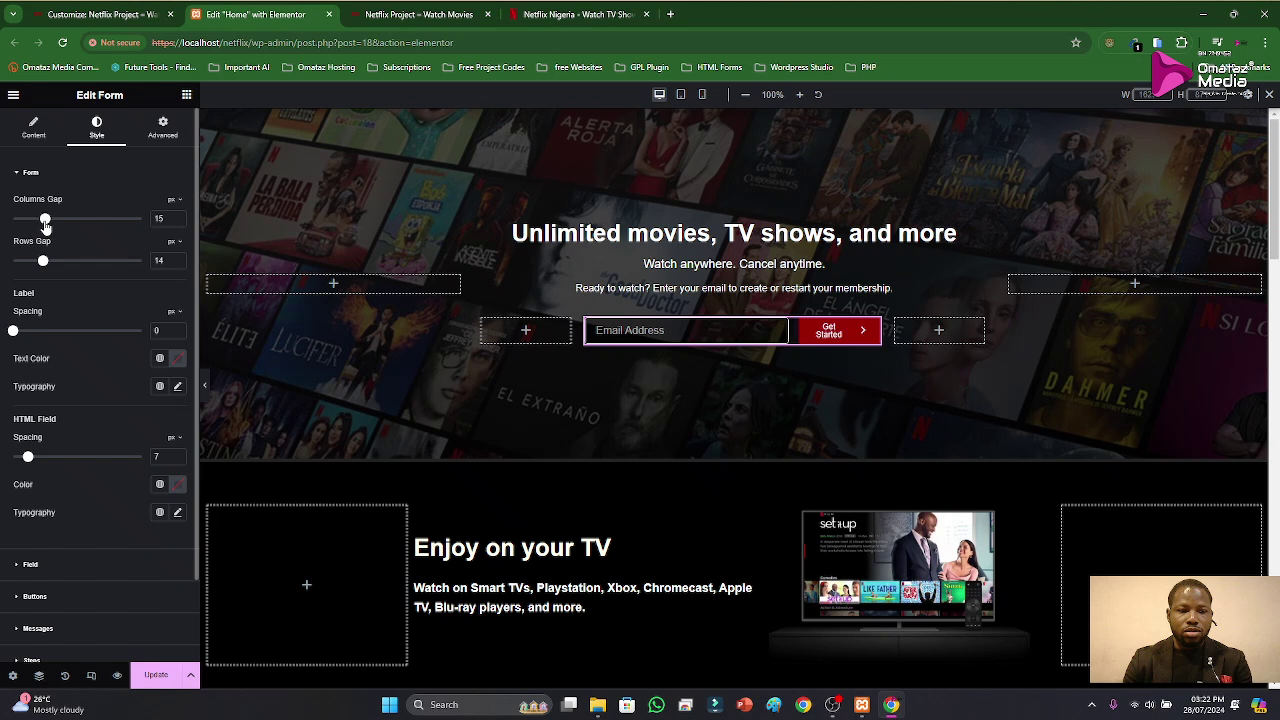
double_click(162, 219)
type("20")
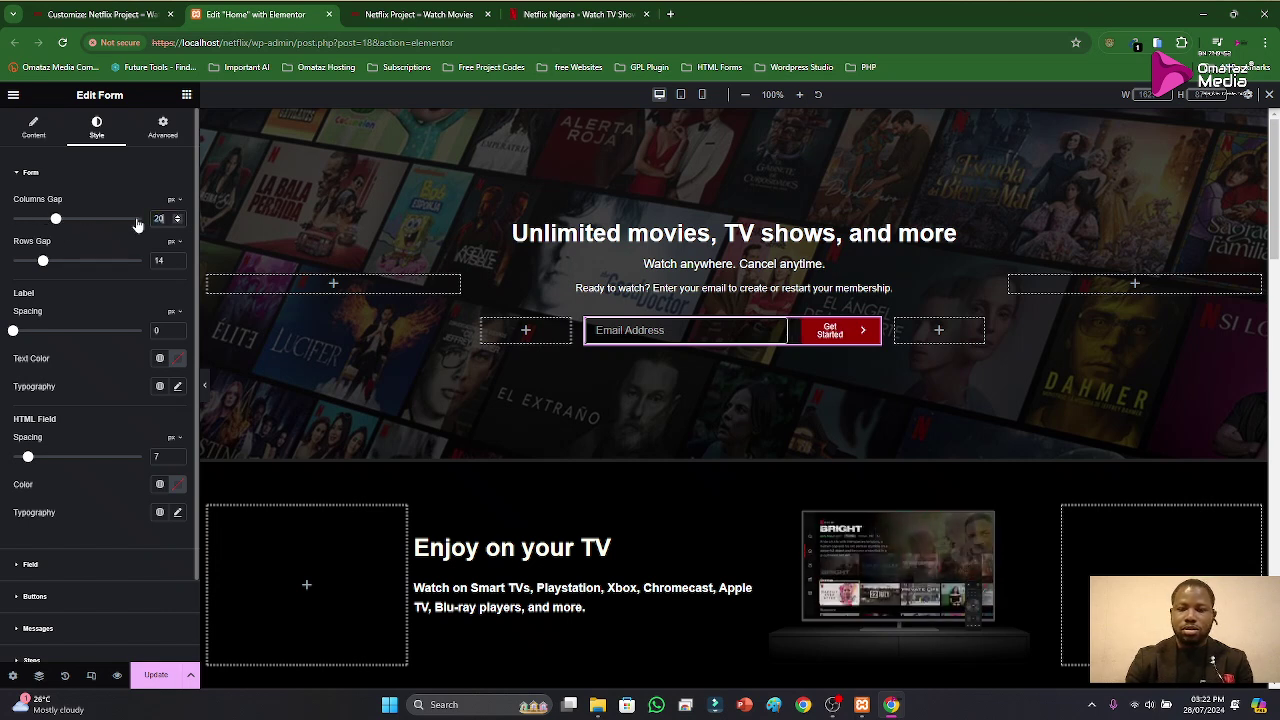
Step: Update the page and check both email forms on the live home page at desktop size, with the developer tools closed
left_click(160, 675)
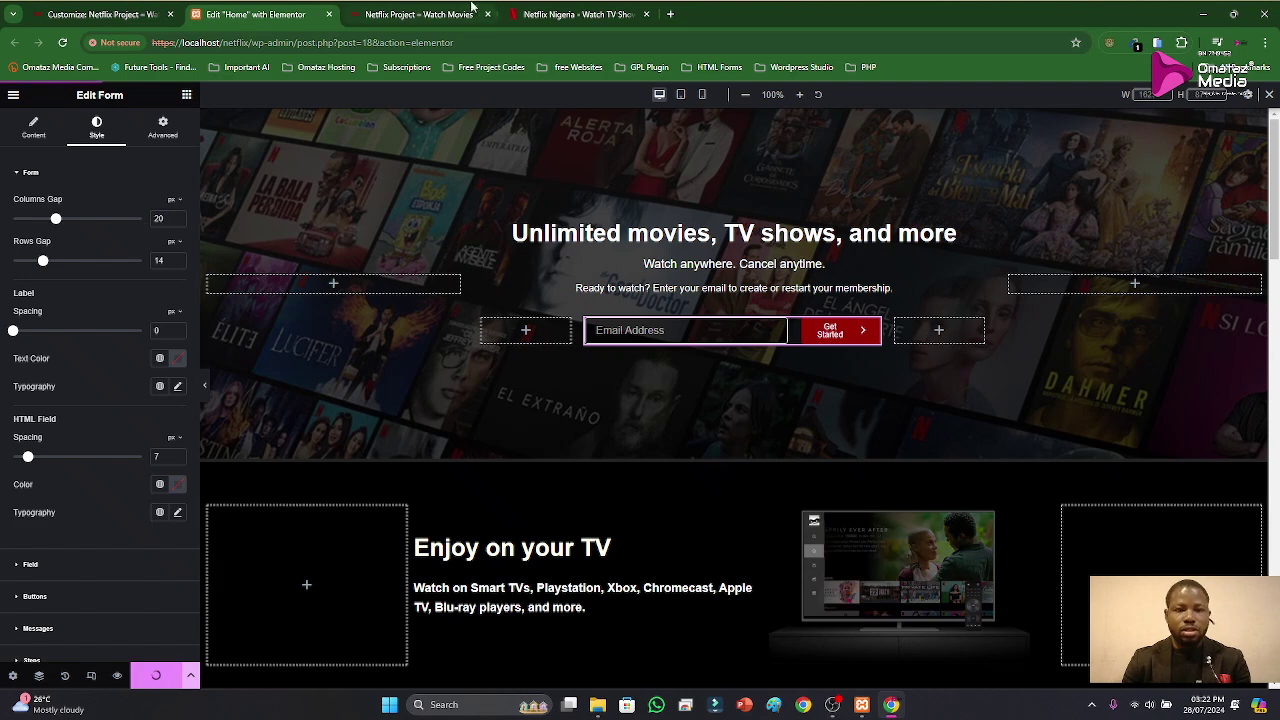
left_click(453, 15)
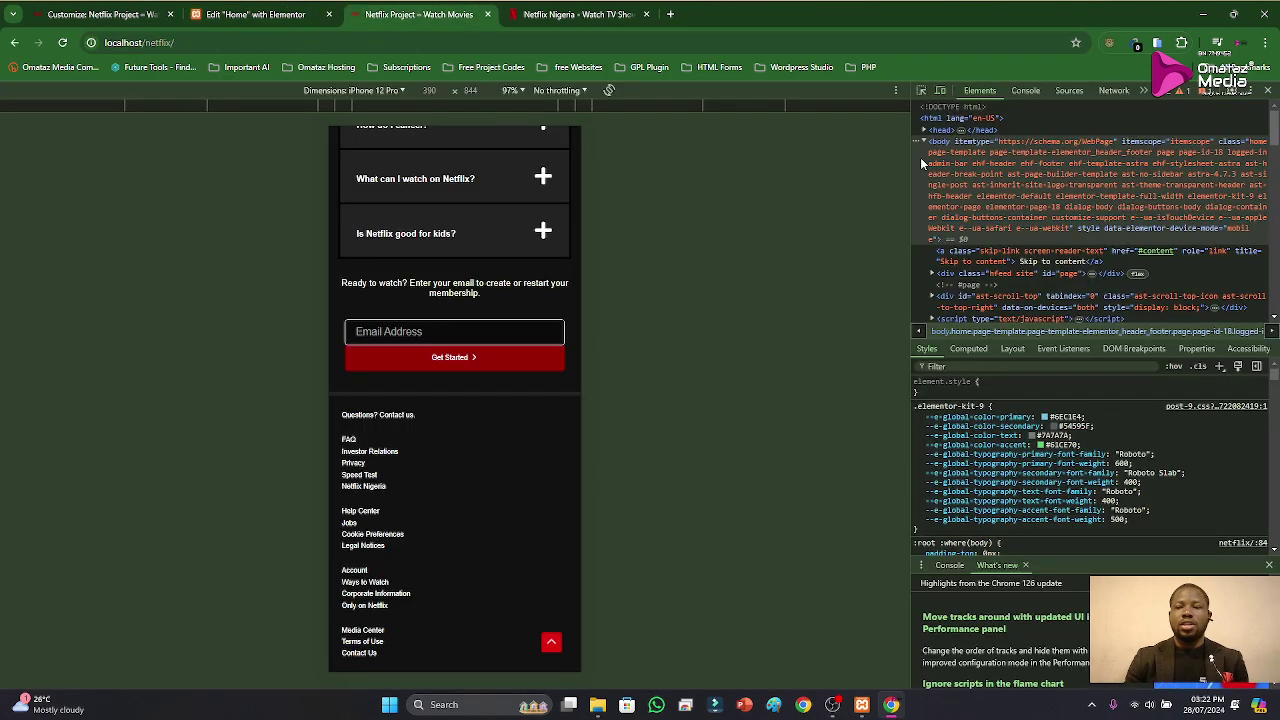
left_click(1268, 91)
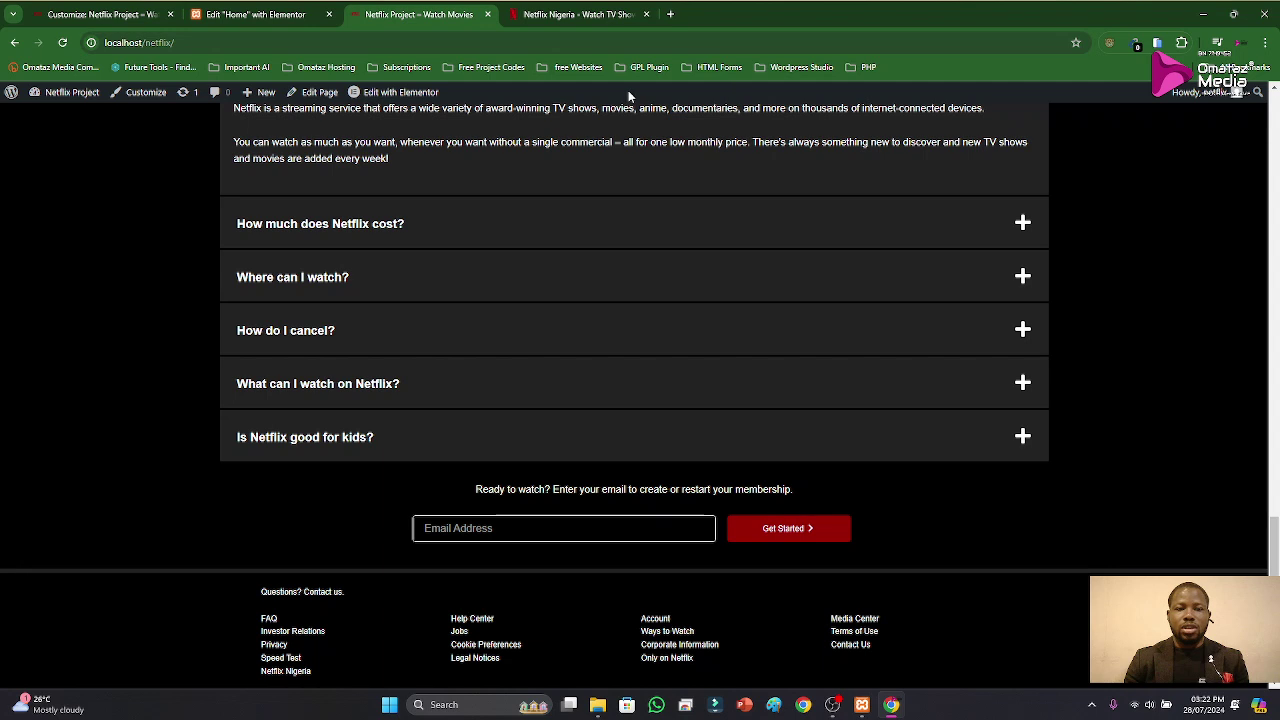
scroll(573, 236, "up", 5)
scroll(573, 236, "up", 5)
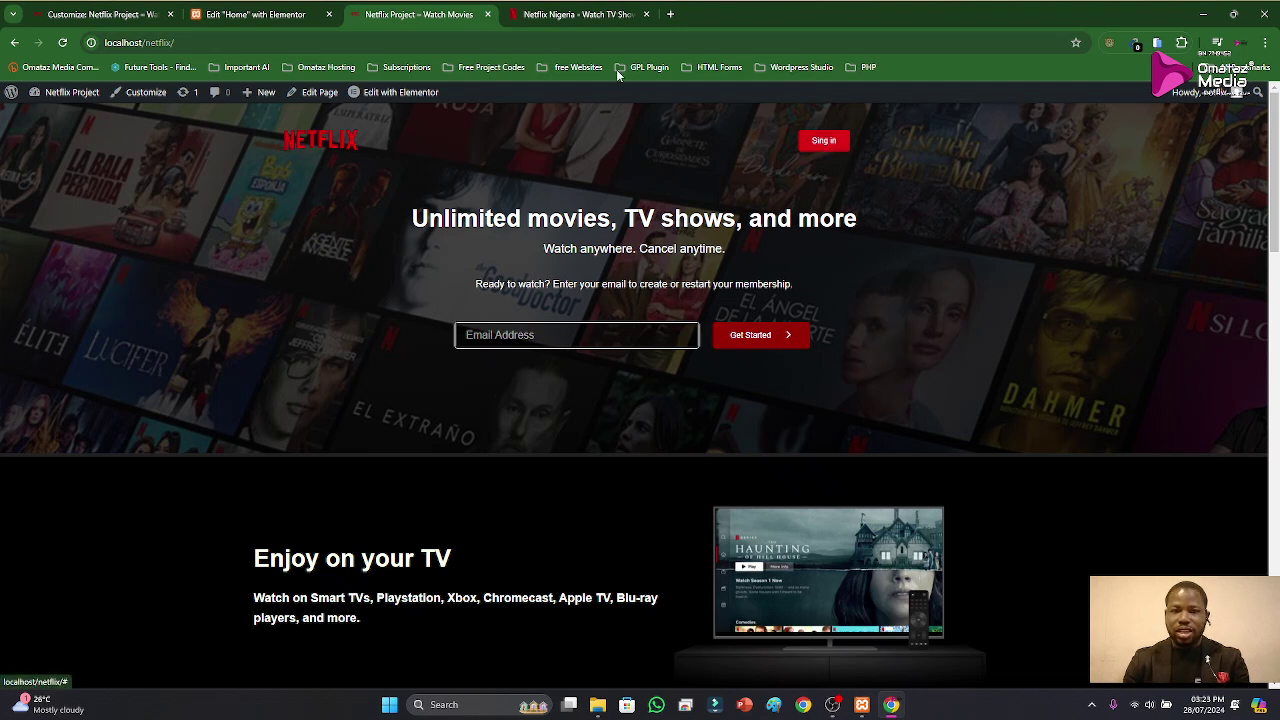
Step: Compare the header and hero section of the original Netflix Nigeria page with the clone's home page
left_click(589, 10)
left_click(1268, 90)
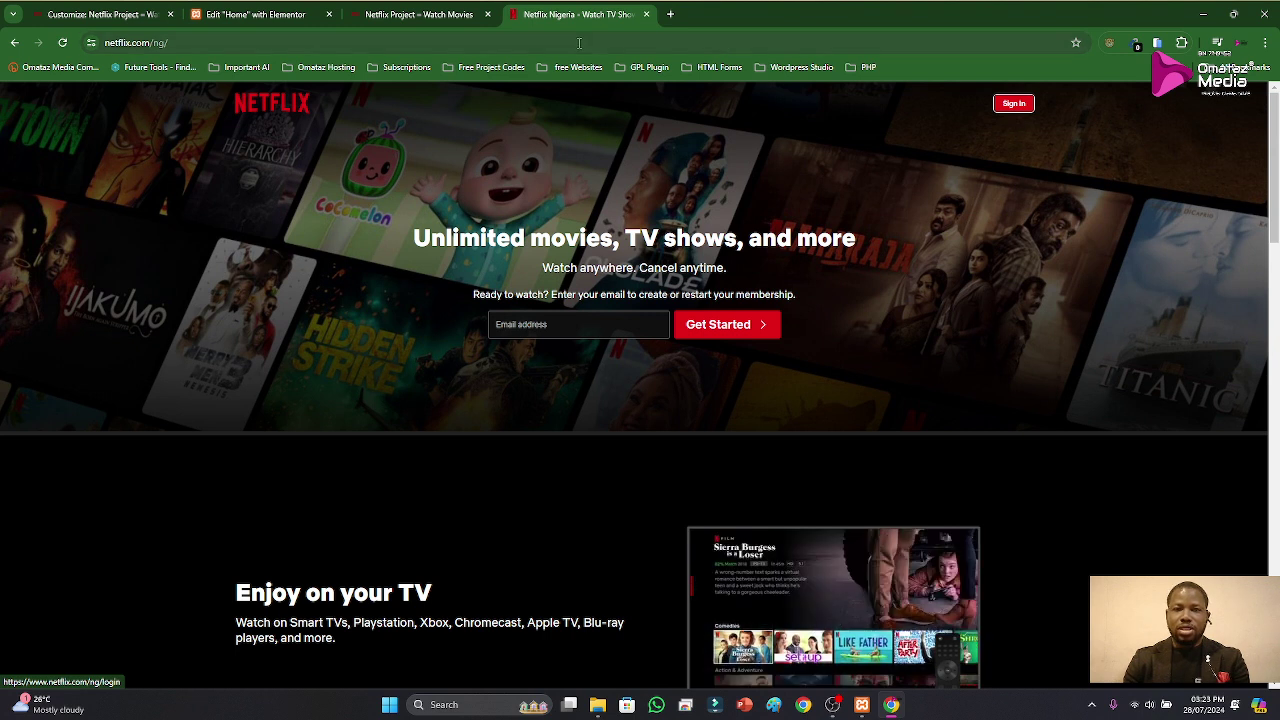
left_click(395, 15)
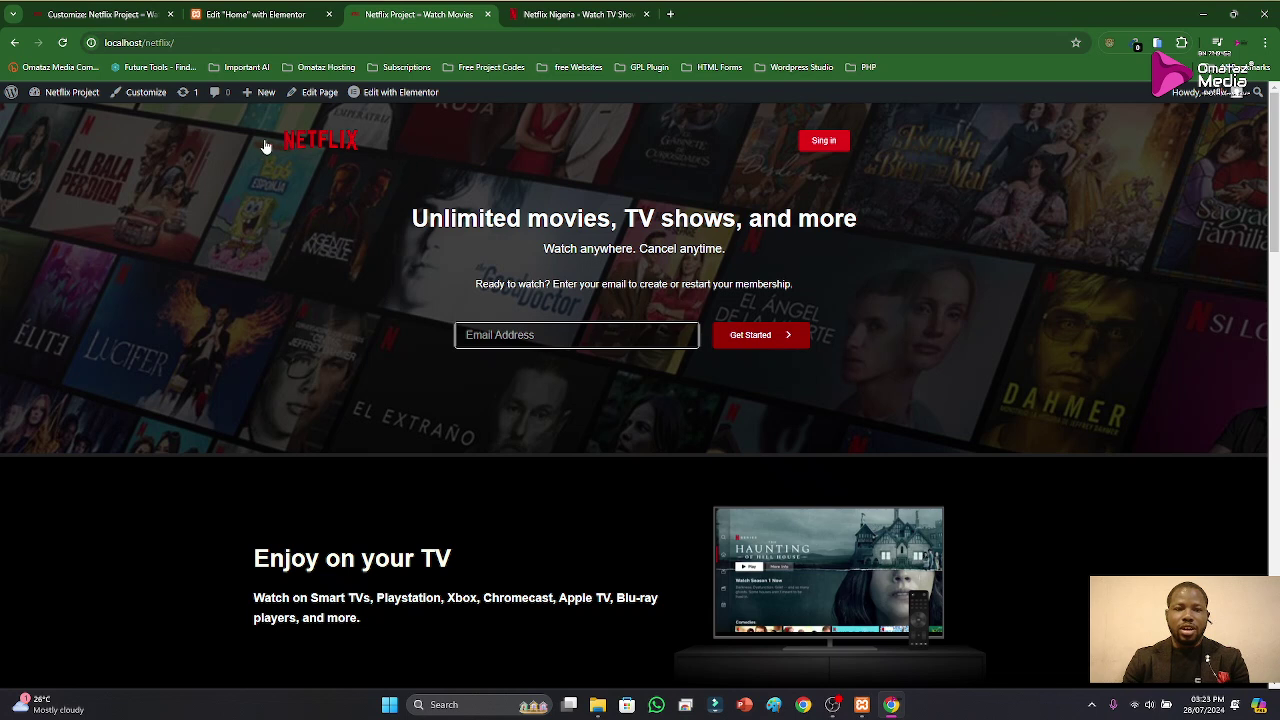
Step: In the Elementor editor, set the hero section's top margin to 0 and open the header for editing, saving the changes
left_click(246, 18)
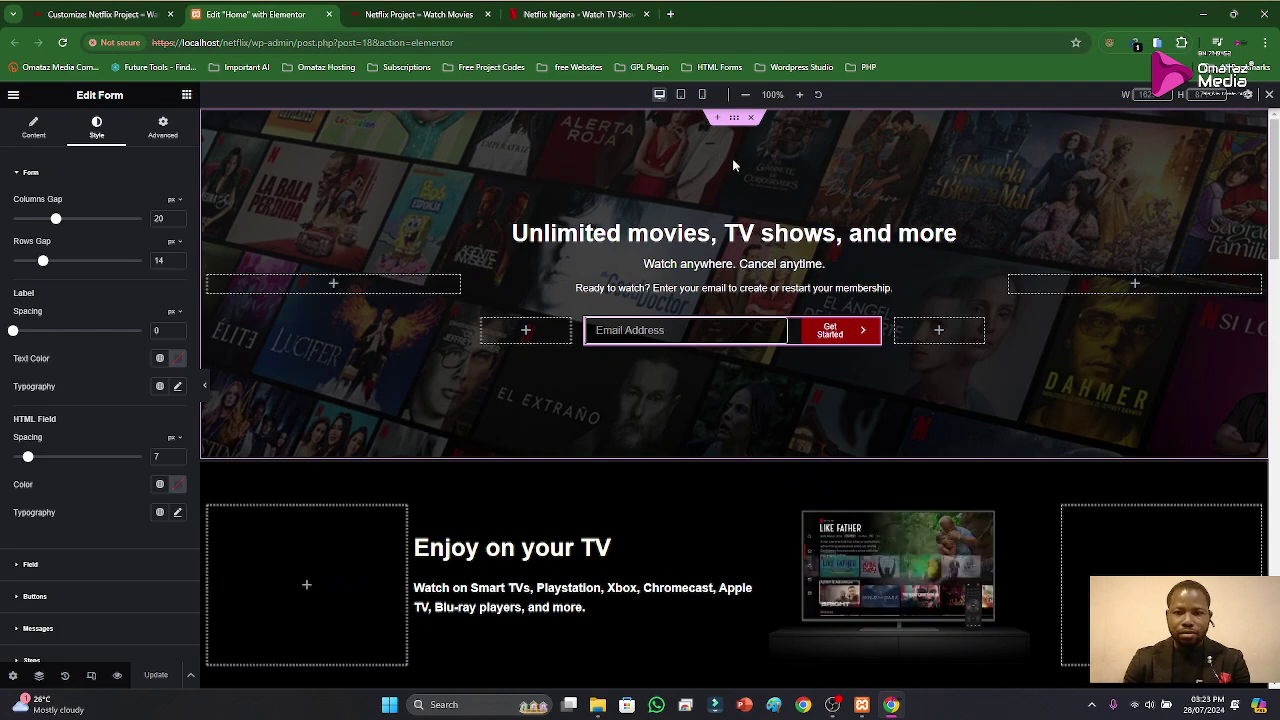
left_click(735, 124)
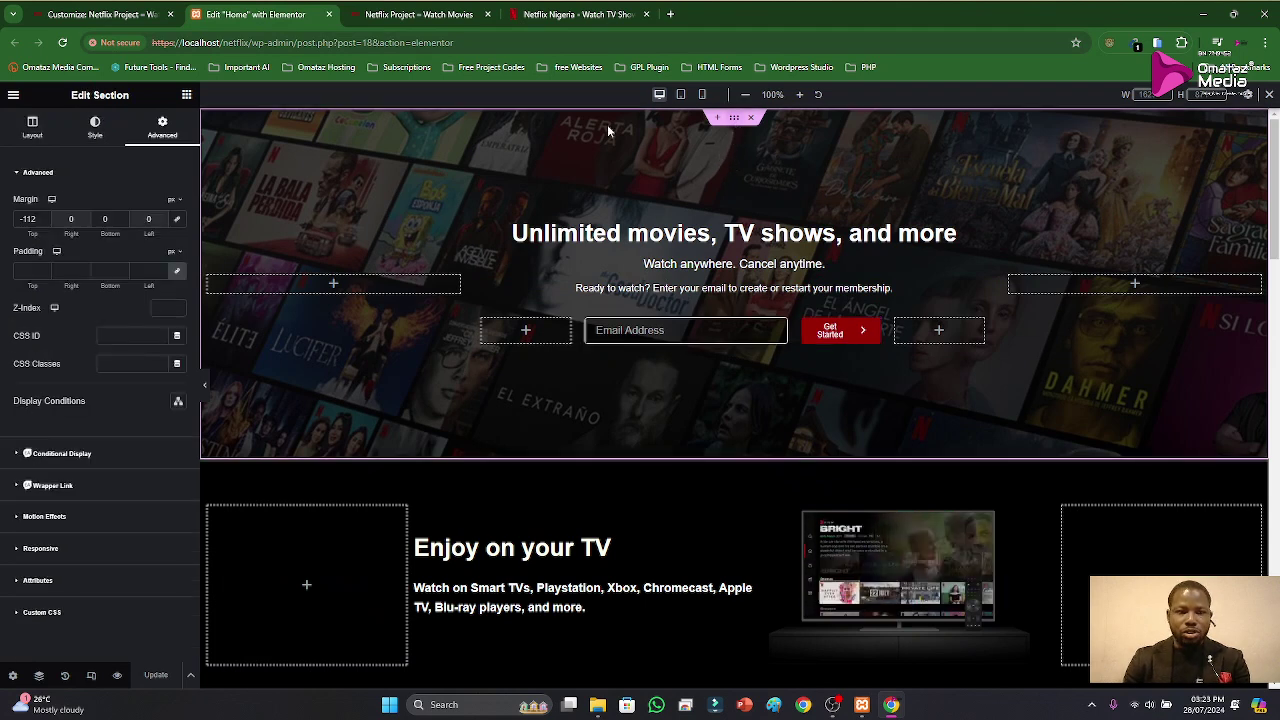
double_click(36, 218)
type("0")
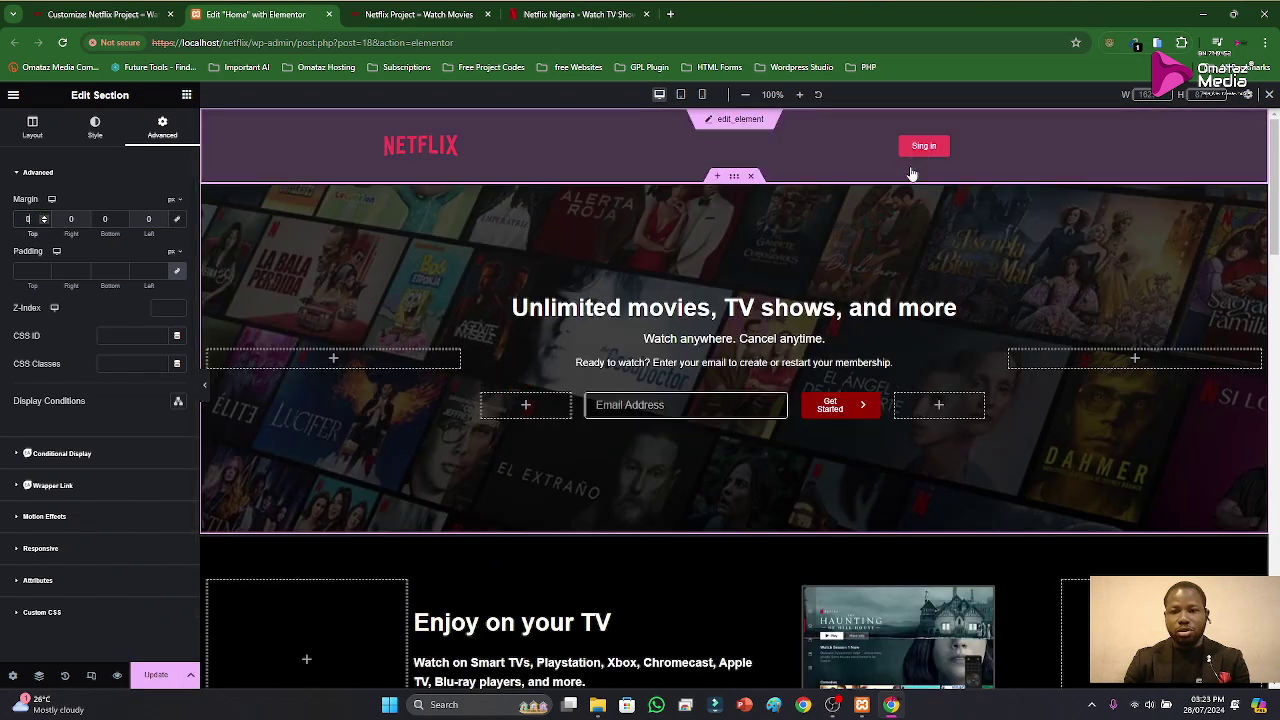
left_click(742, 122)
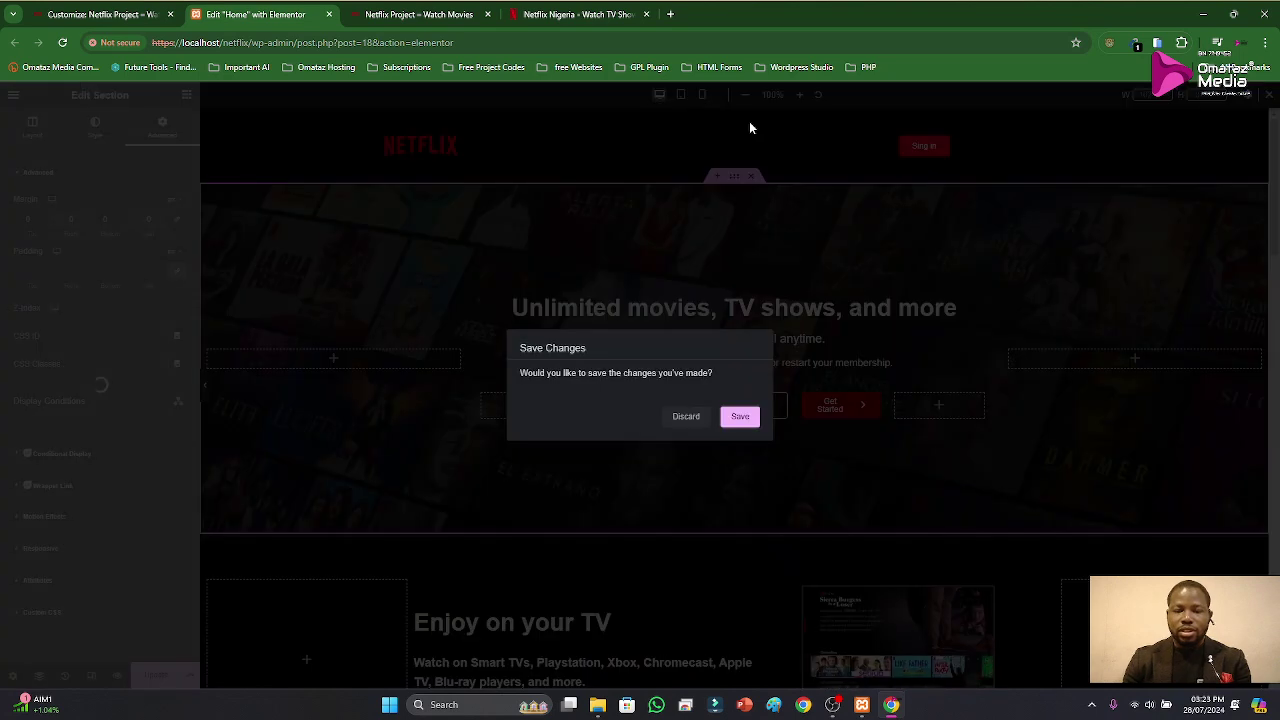
left_click(737, 419)
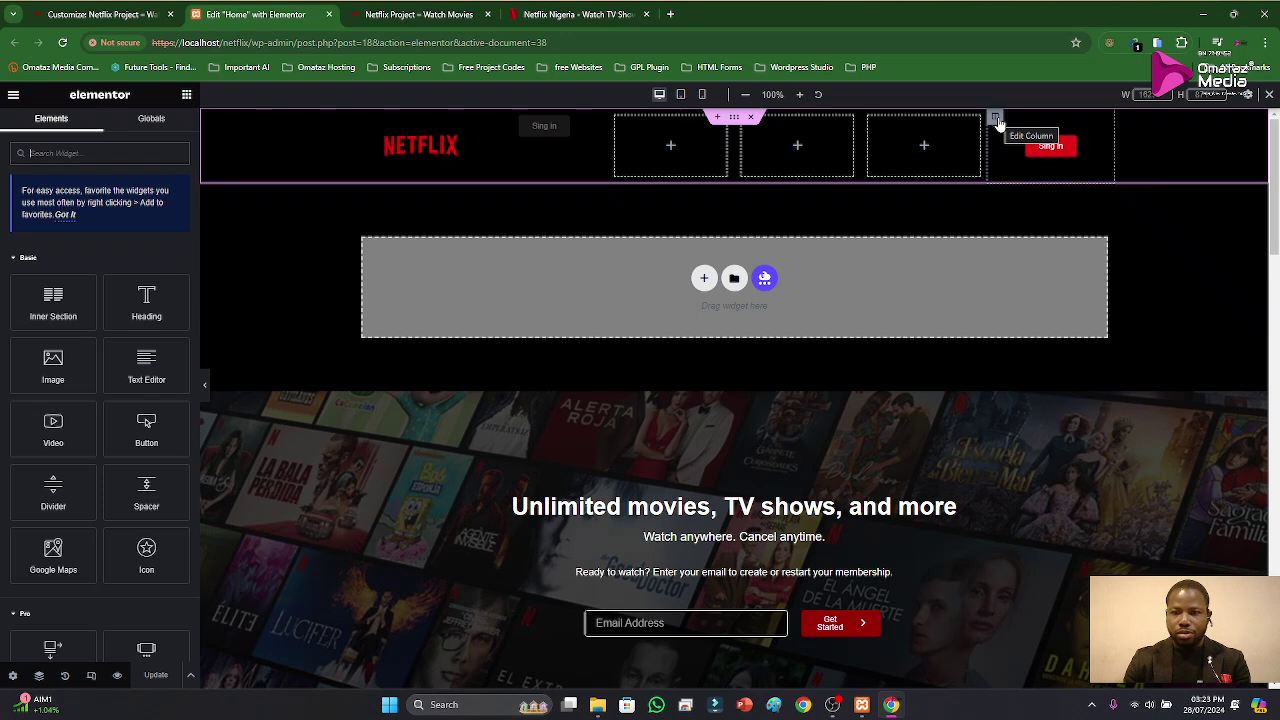
Step: Examine the header's Sign in column settings and how the header is laid out in the tablet, mobile and desktop views
left_click(996, 119)
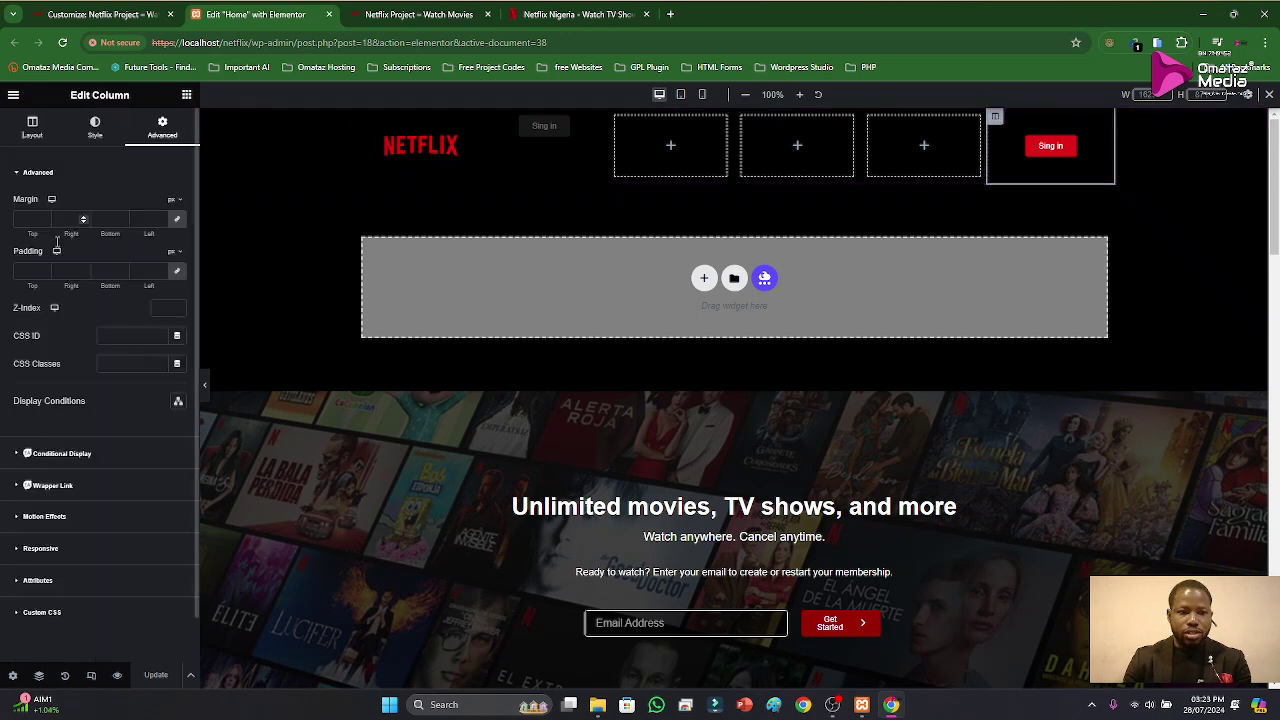
left_click(95, 130)
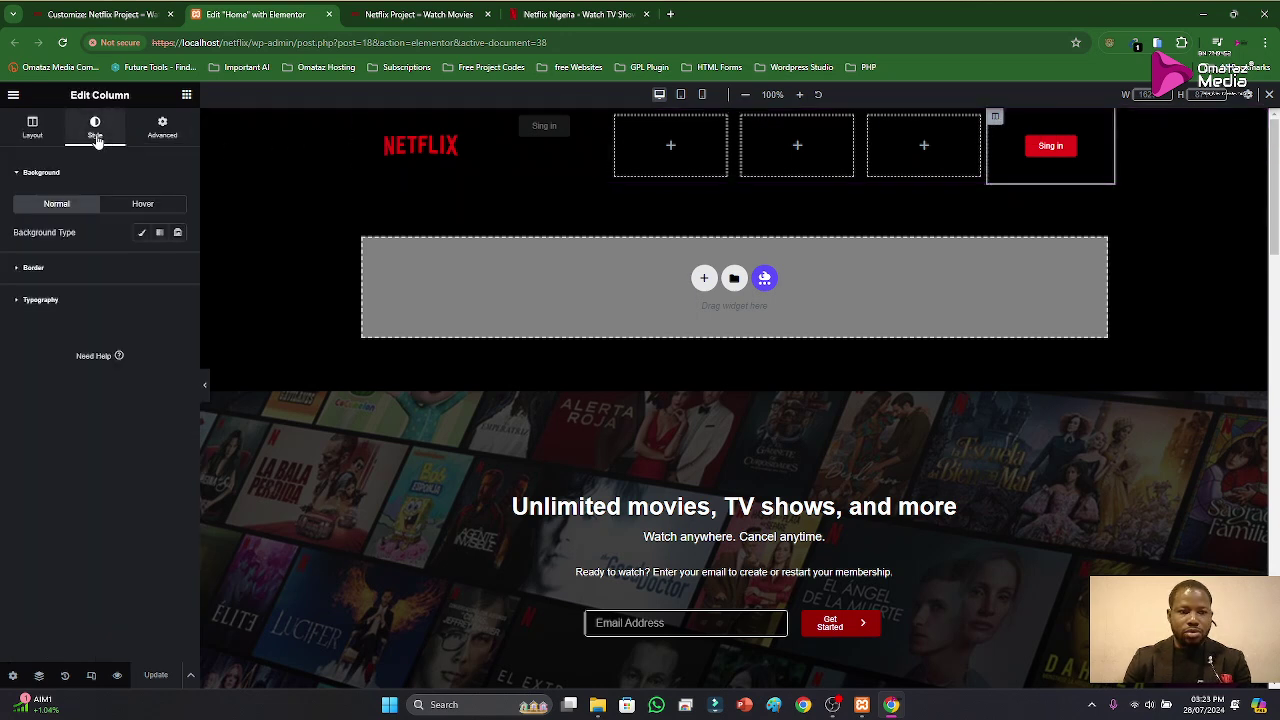
left_click(33, 134)
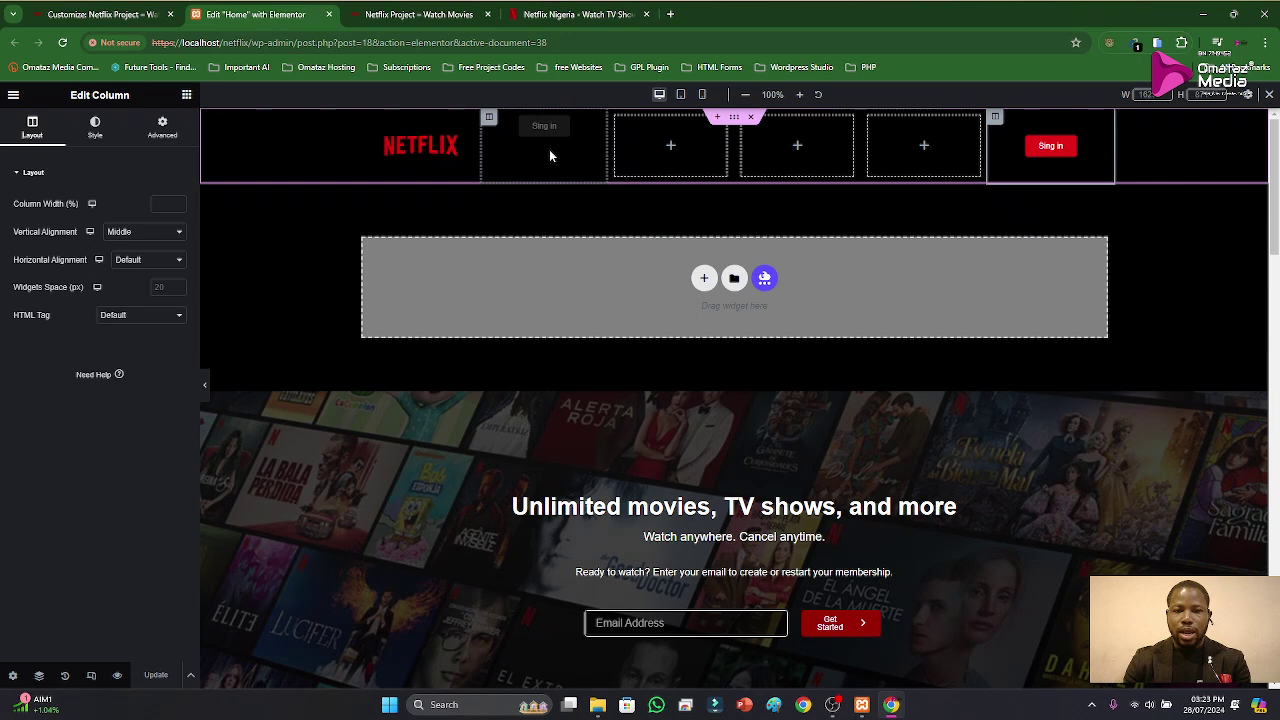
left_click(681, 95)
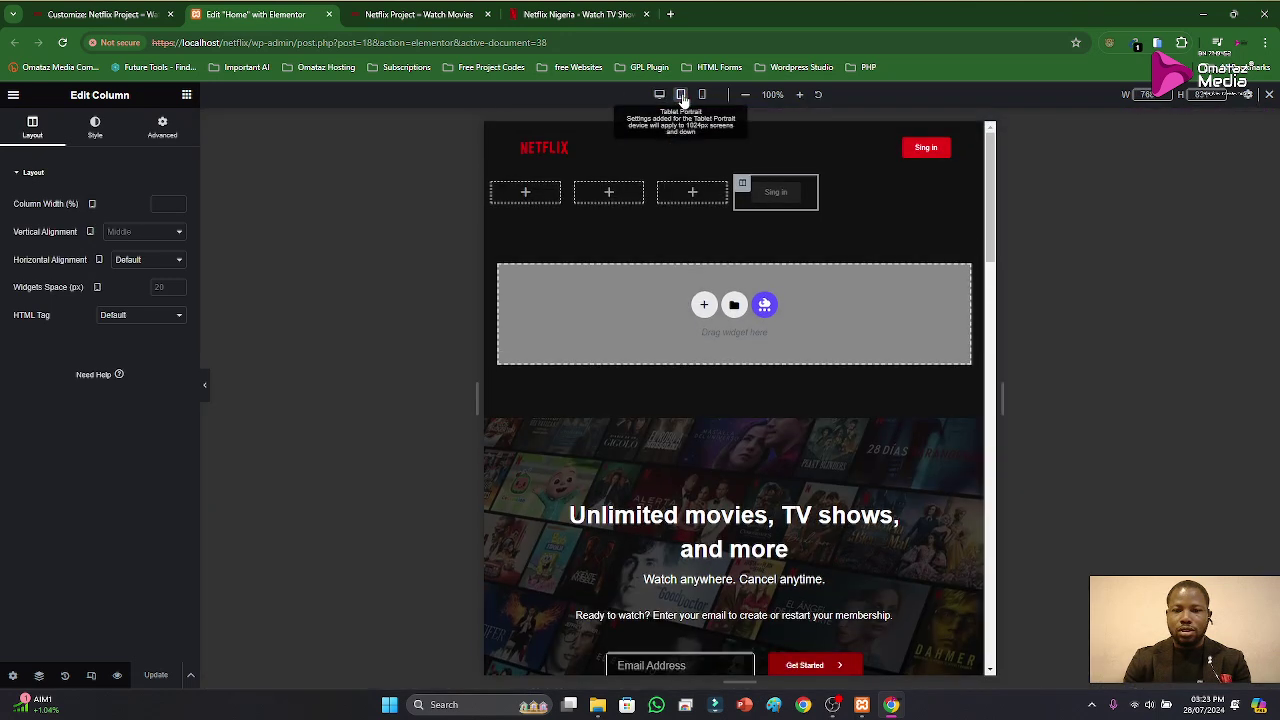
left_click(702, 95)
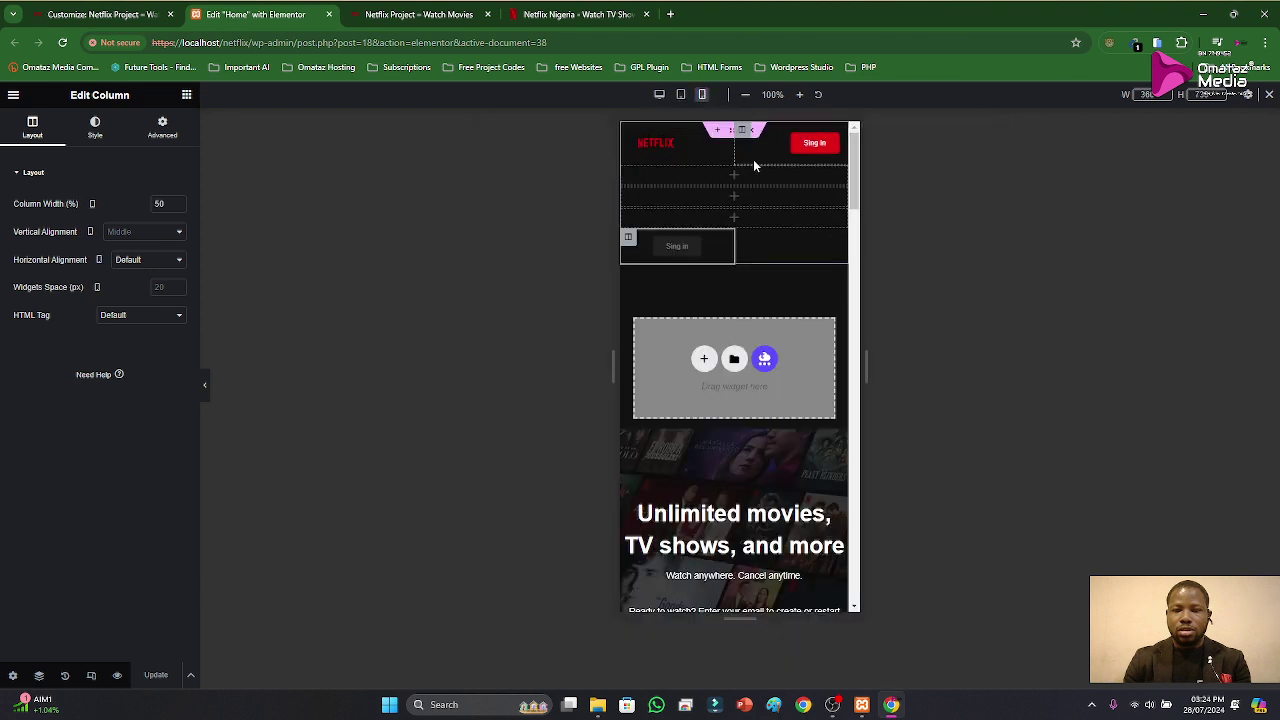
left_click(660, 95)
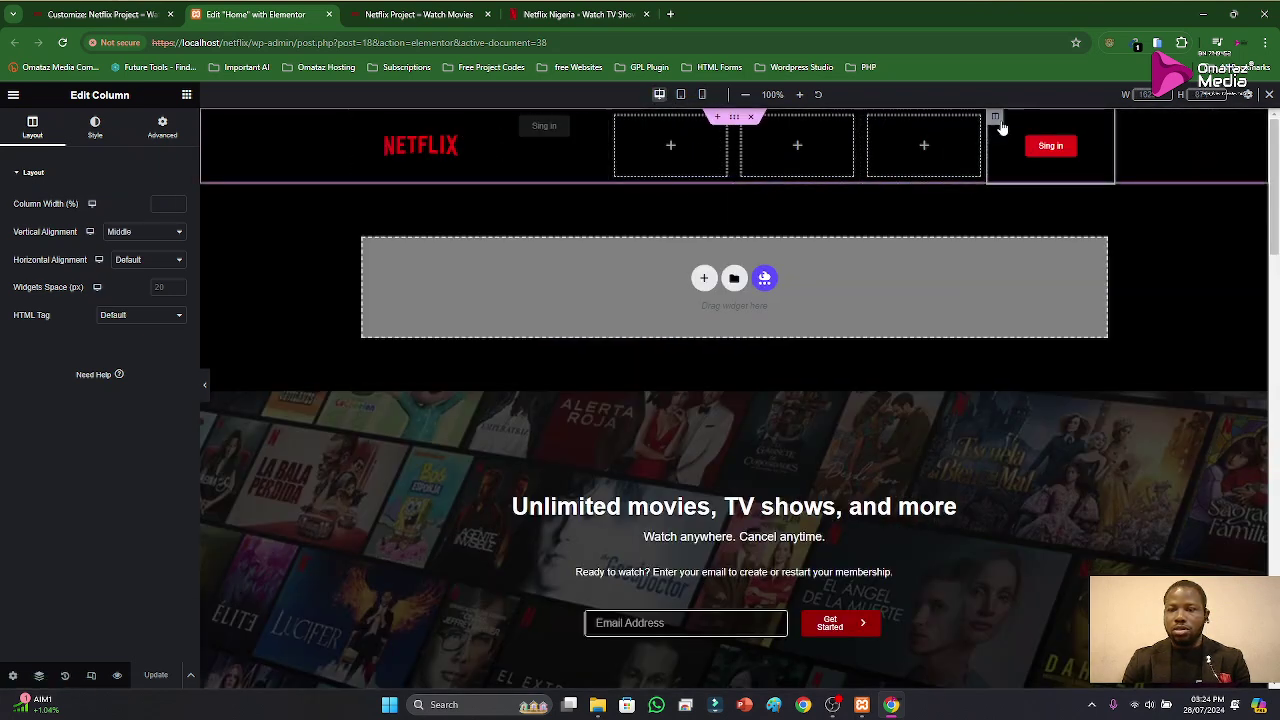
Step: Unlink the margins of the header's desktop Sign in column and set its left margin to 50 px
left_click(162, 127)
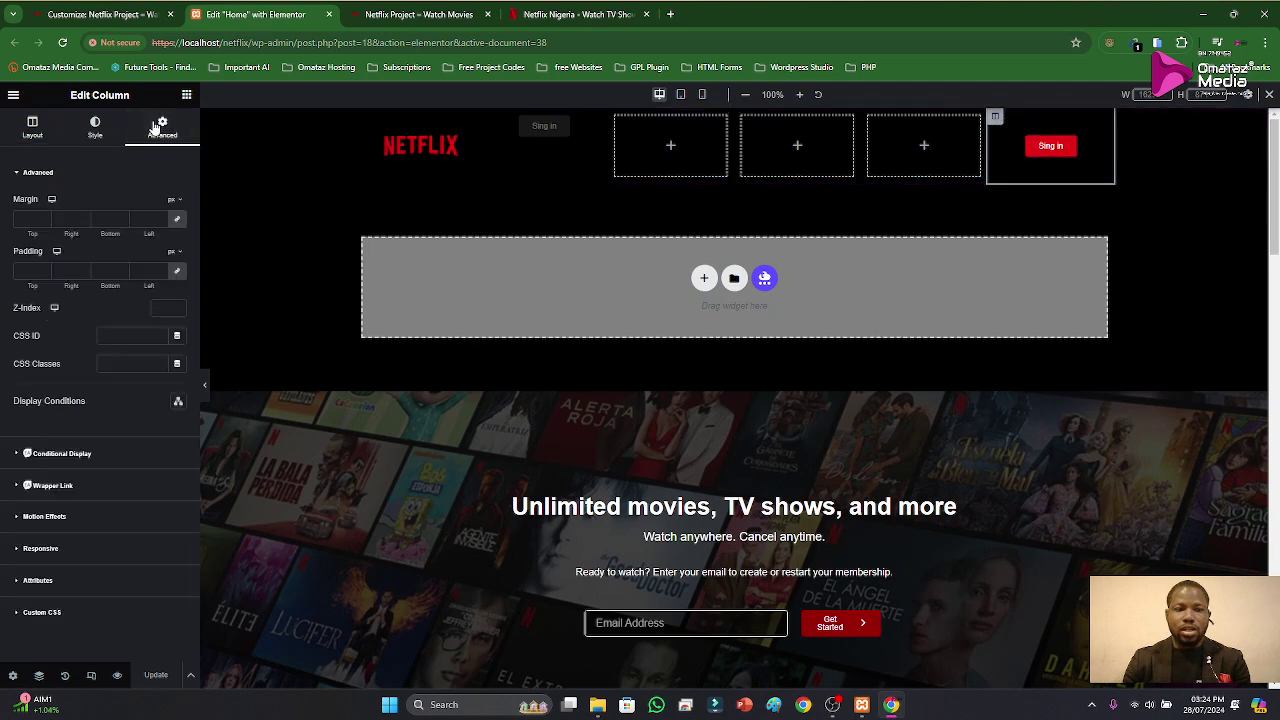
left_click(177, 220)
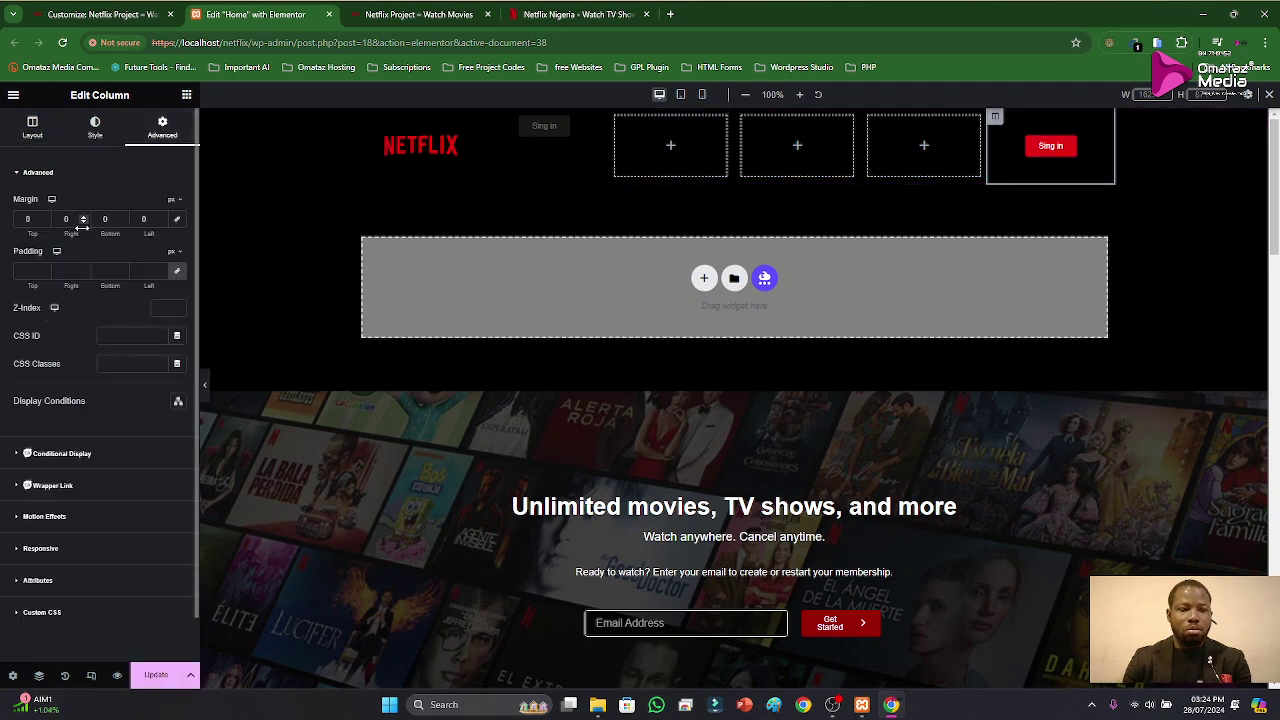
left_click(142, 219)
type("3")
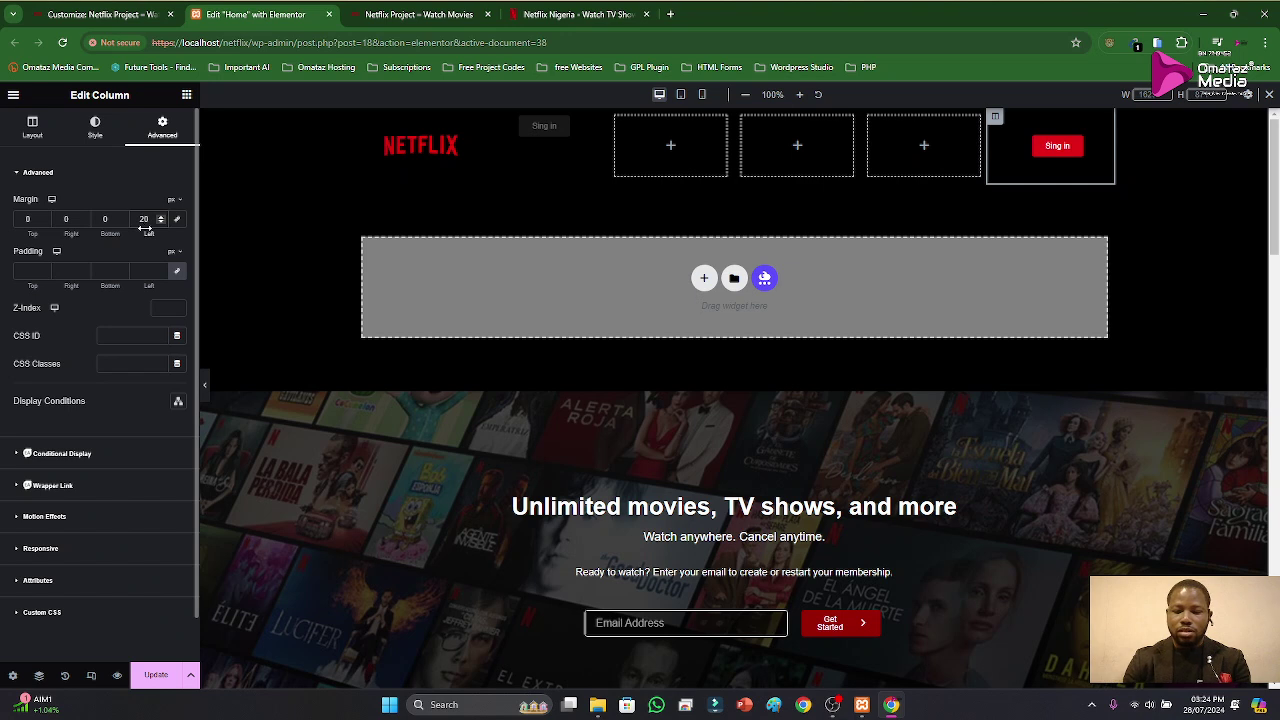
key("BackSpace")
key("BackSpace")
type("50")
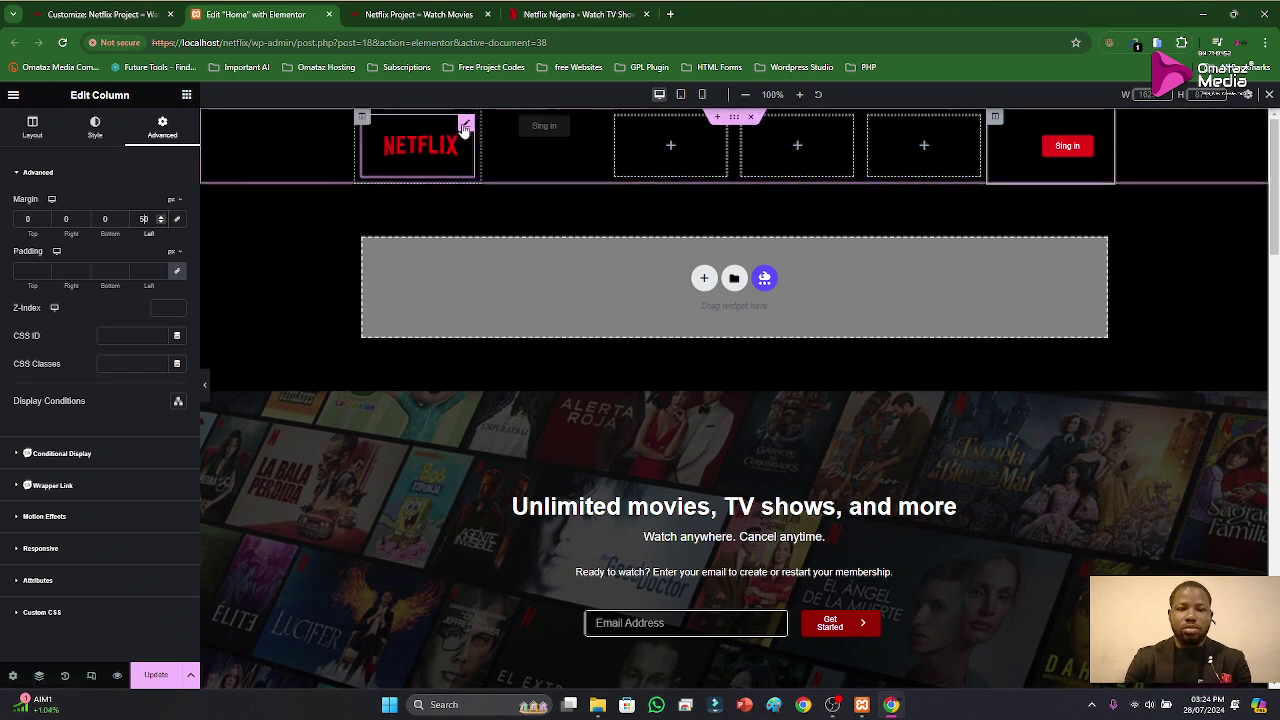
Step: Add a right margin to the header's logo column in the desktop view
left_click(363, 119)
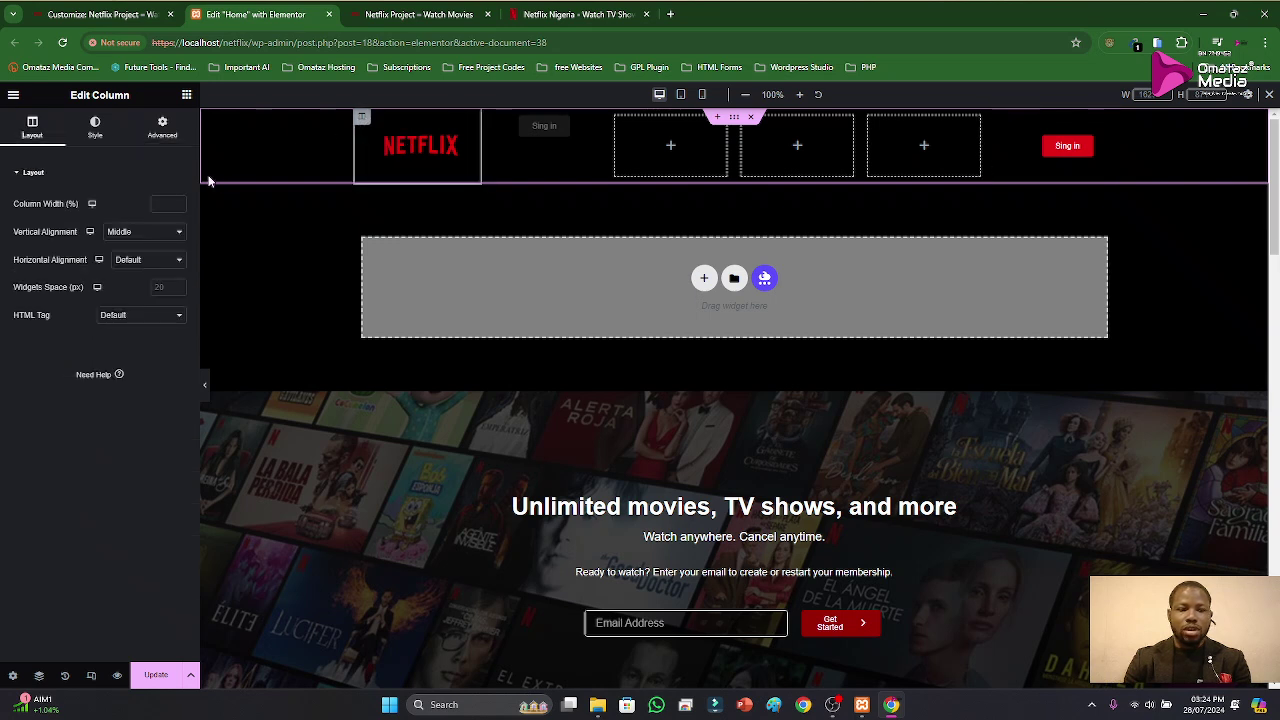
left_click(162, 127)
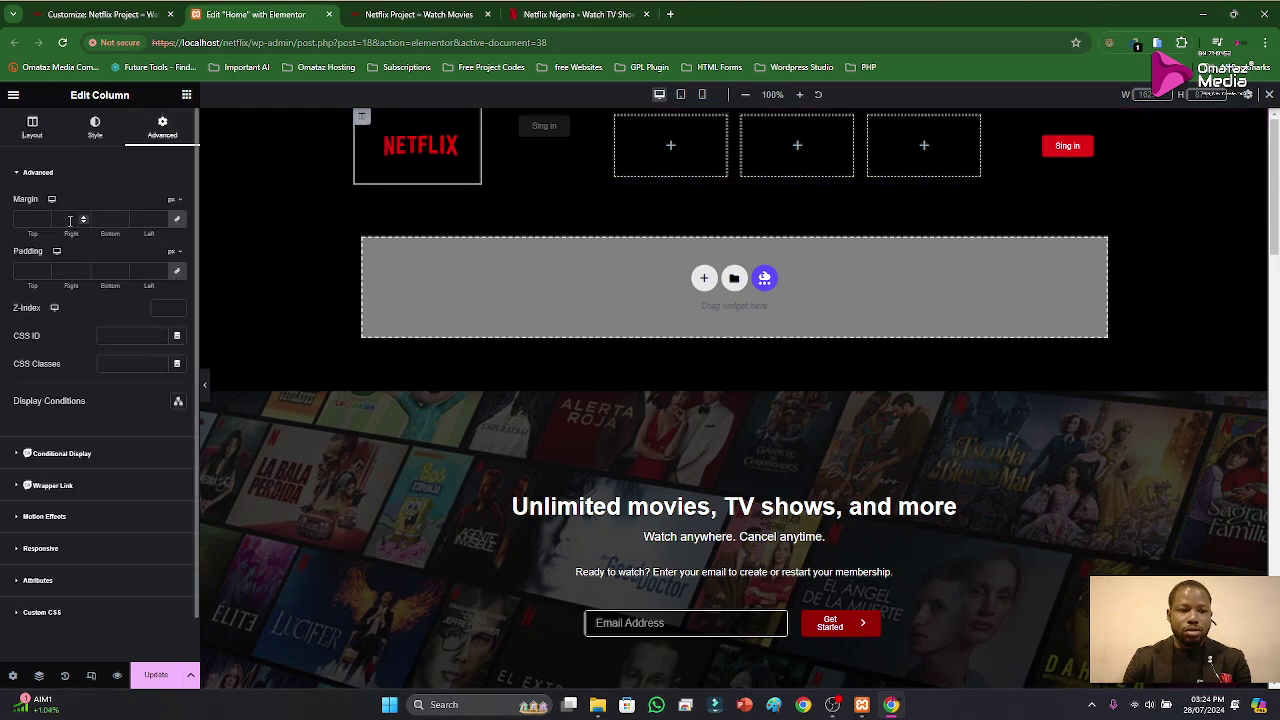
left_click(69, 222)
type("0")
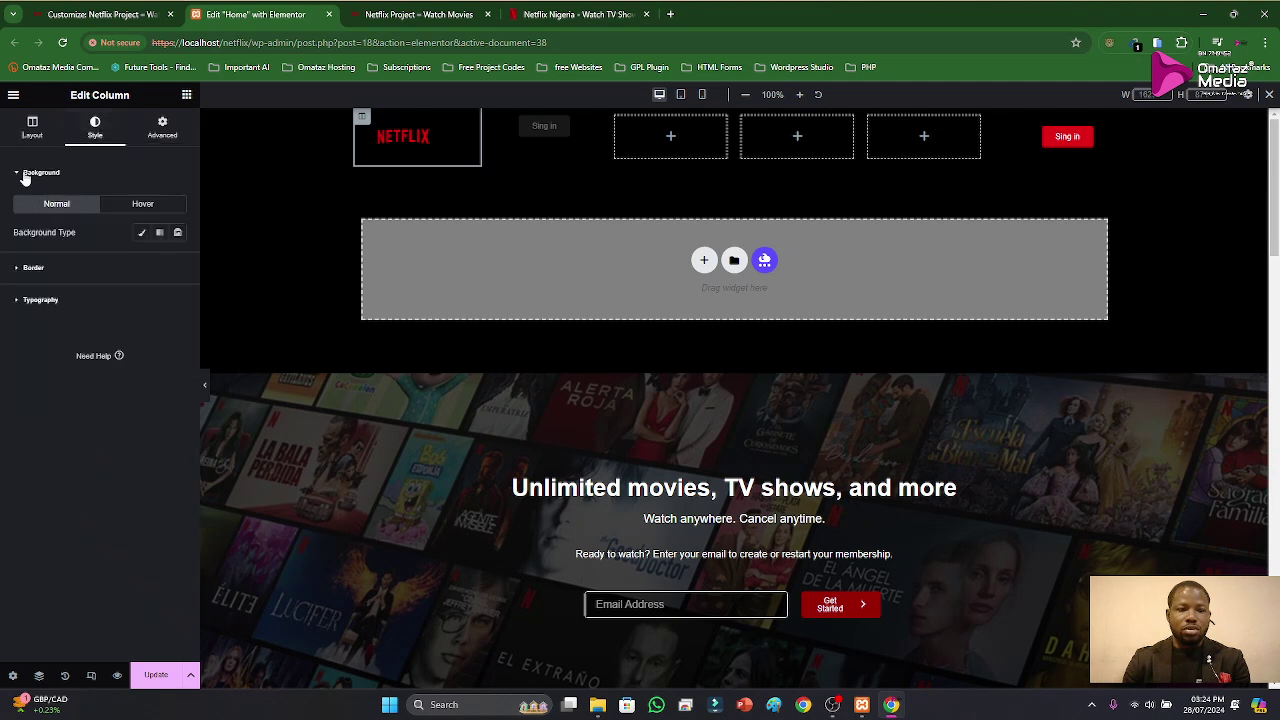
left_click(31, 127)
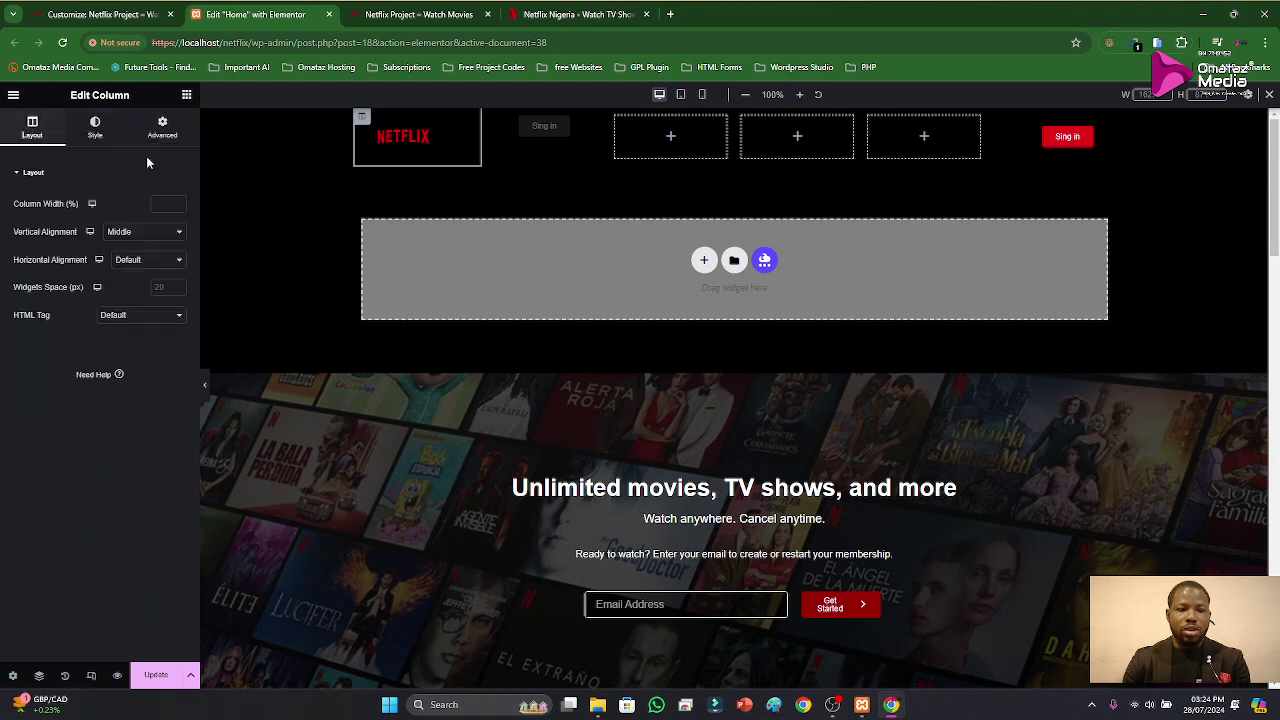
Step: Set the site logo's Width and Max Width to 100% and update the header
left_click(430, 124)
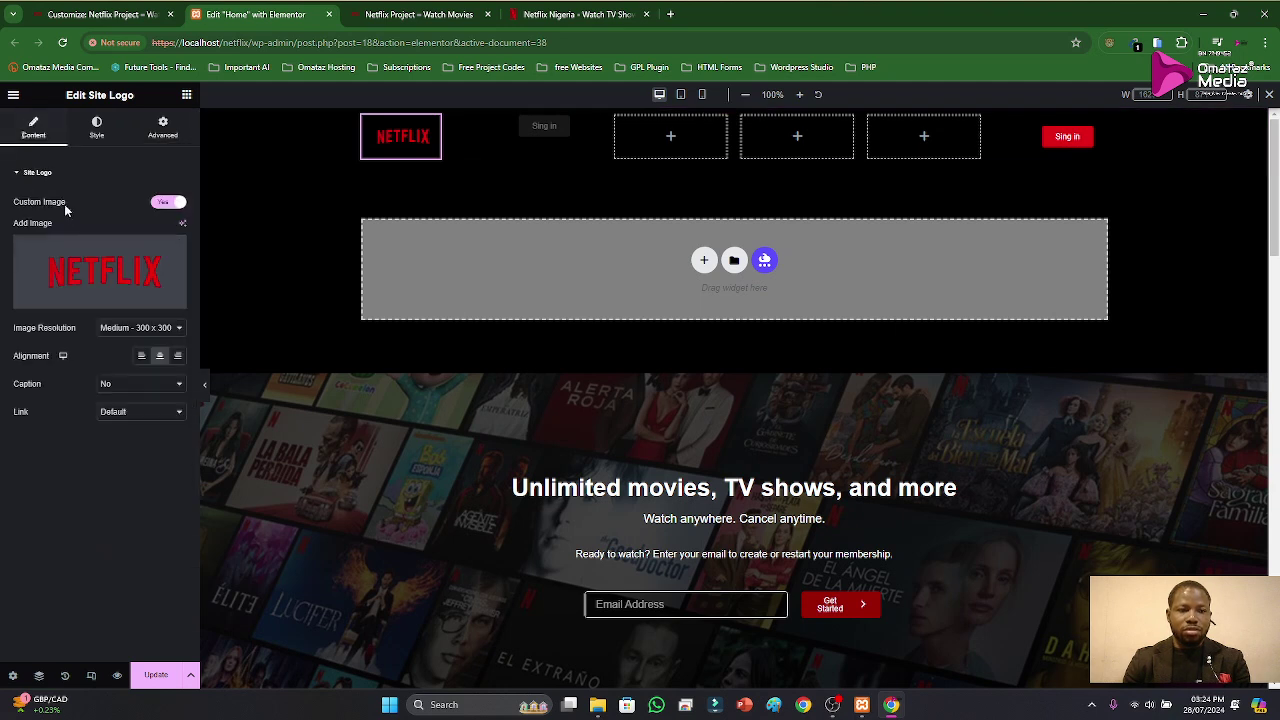
left_click(97, 128)
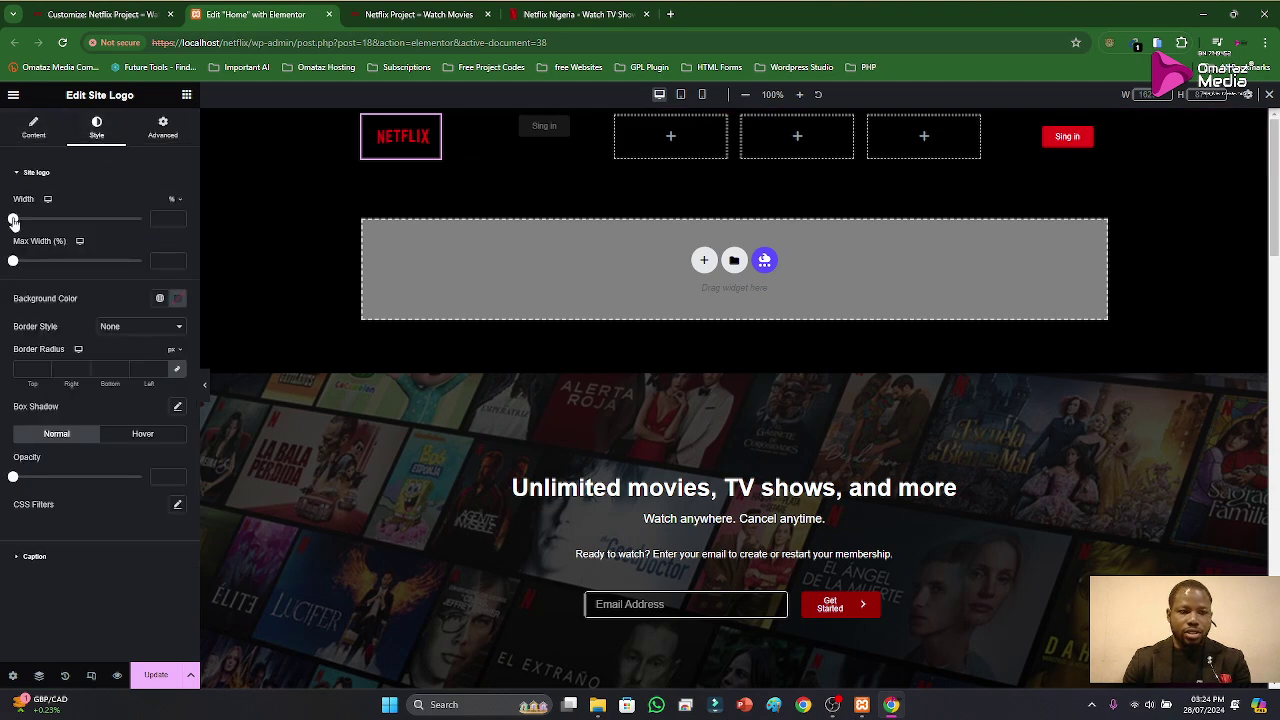
left_click_drag(13, 221, 164, 212)
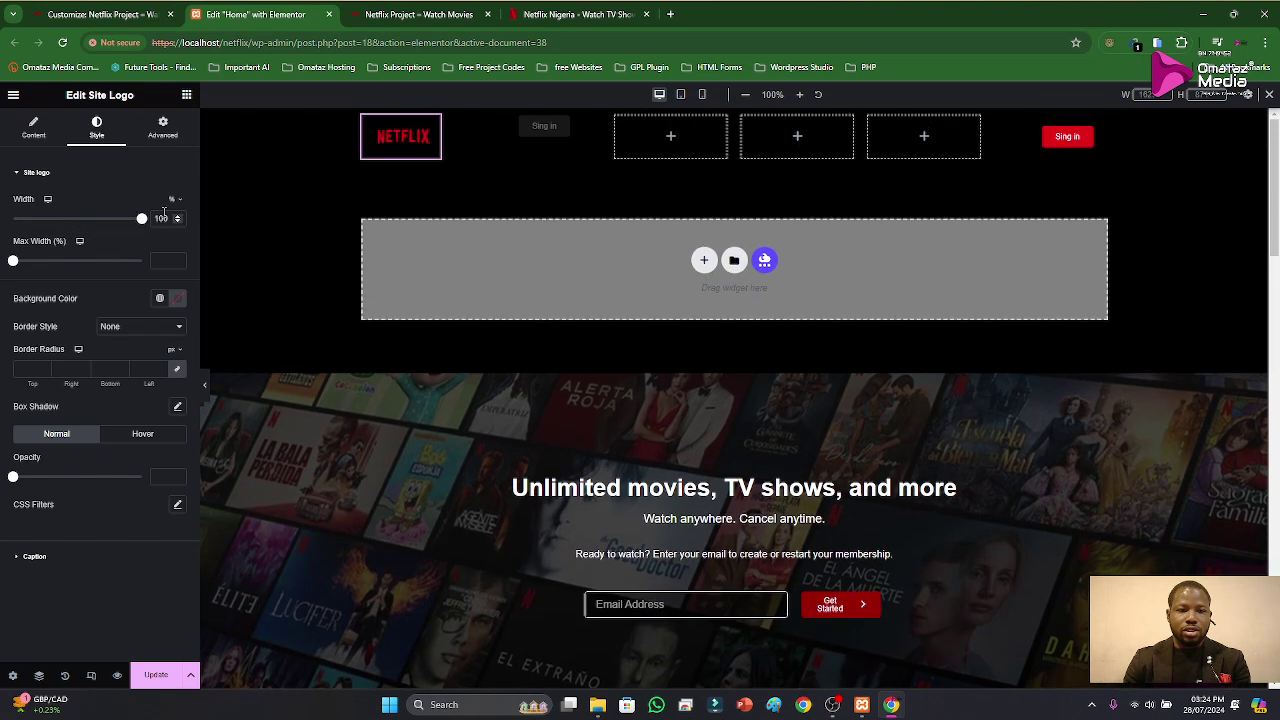
left_click_drag(13, 263, 153, 260)
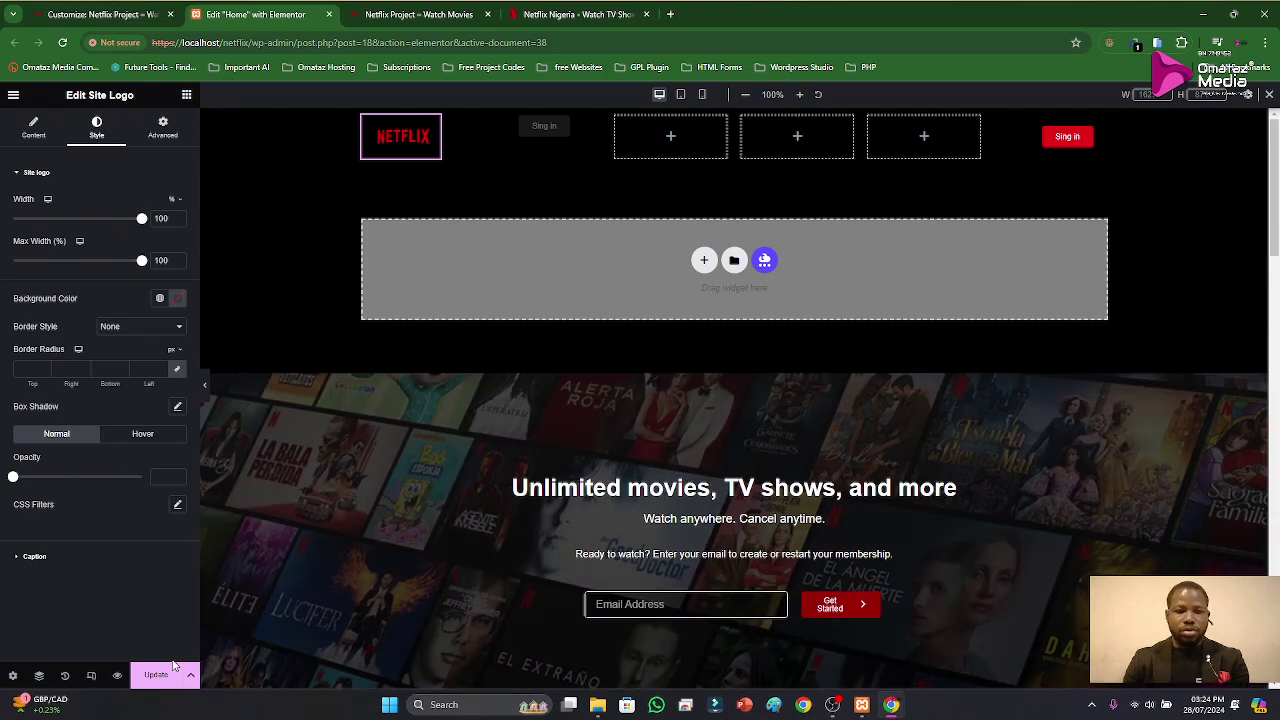
left_click(168, 674)
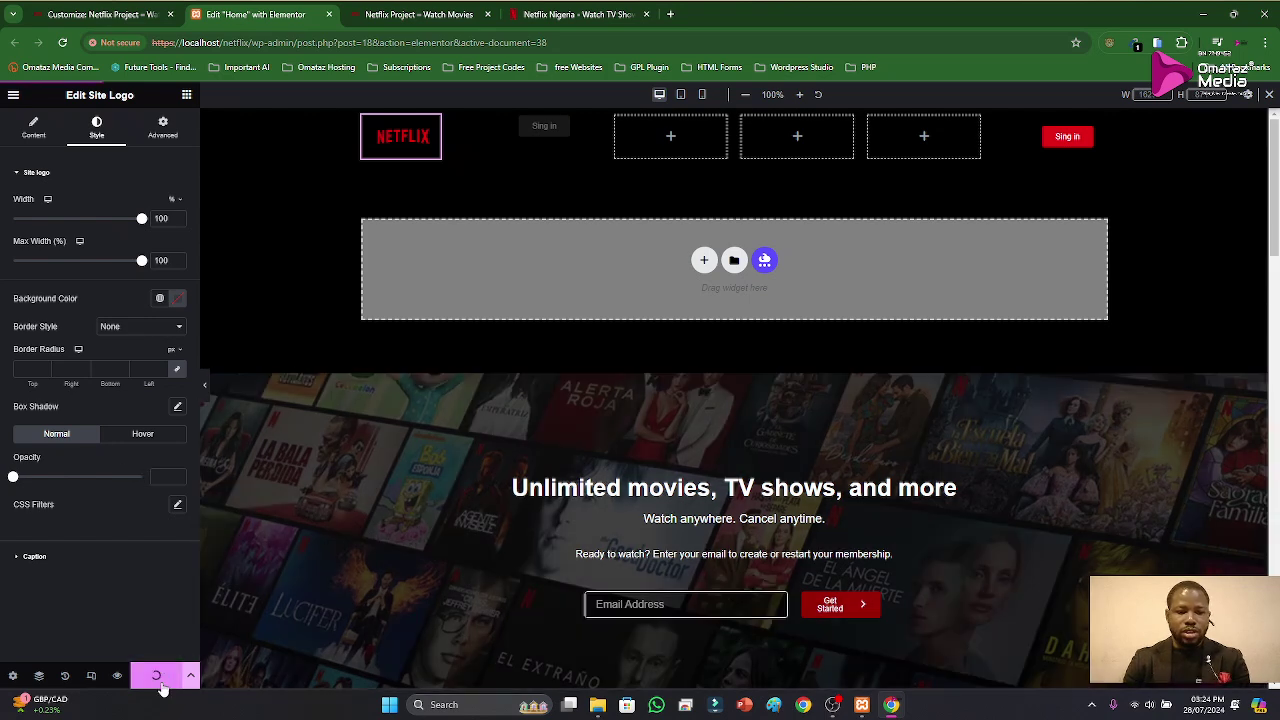
Step: Delete the browser's cached images and files for the last hour and reload the live Netflix Project page
left_click(414, 16)
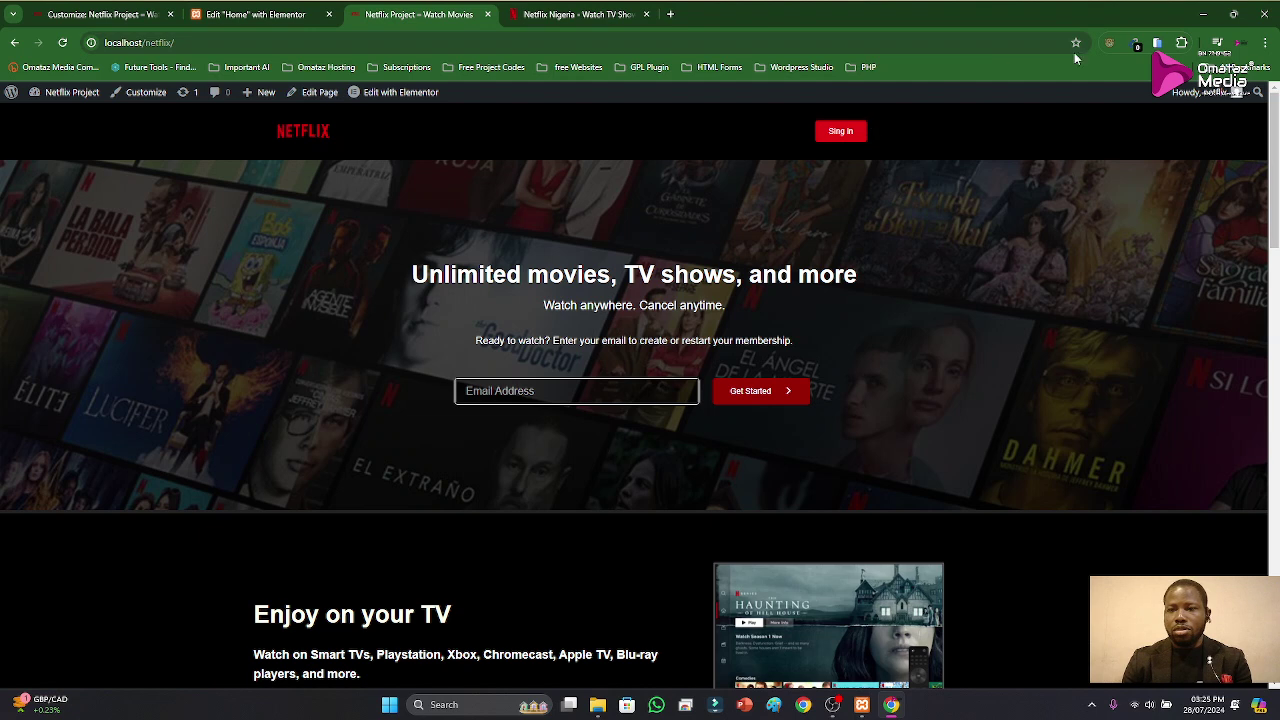
left_click(1265, 42)
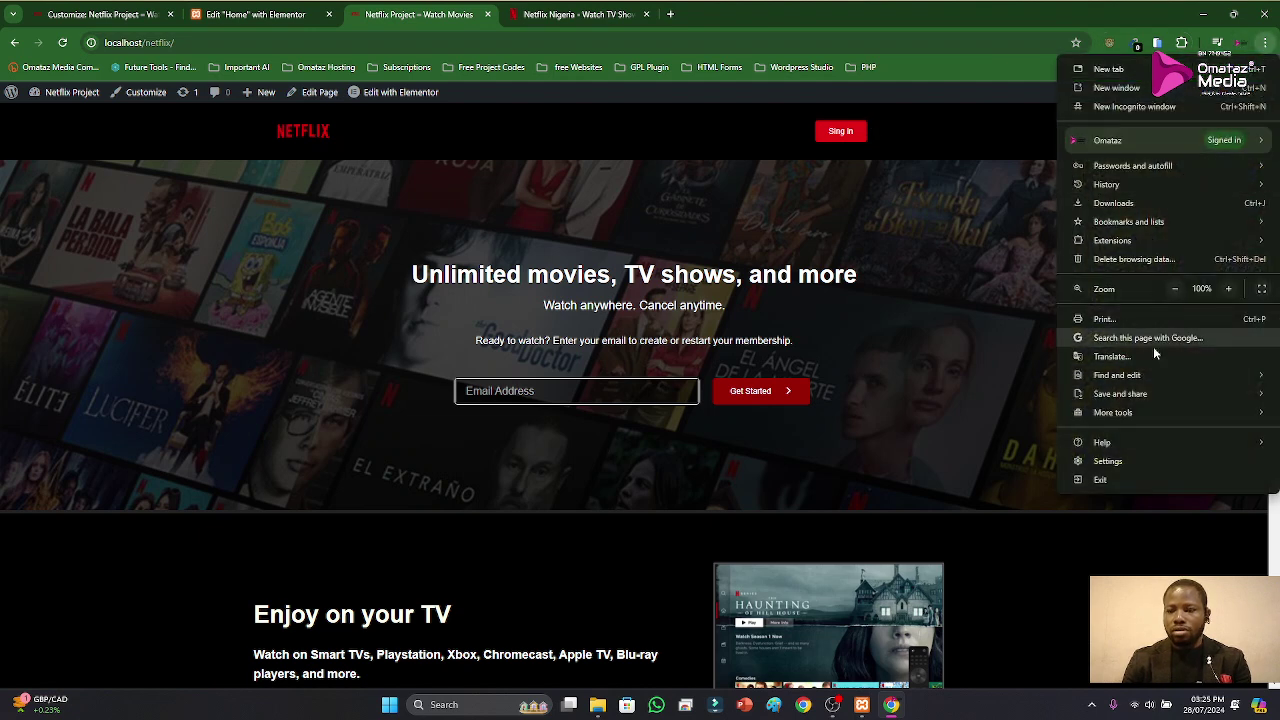
mouse_move(1144, 416)
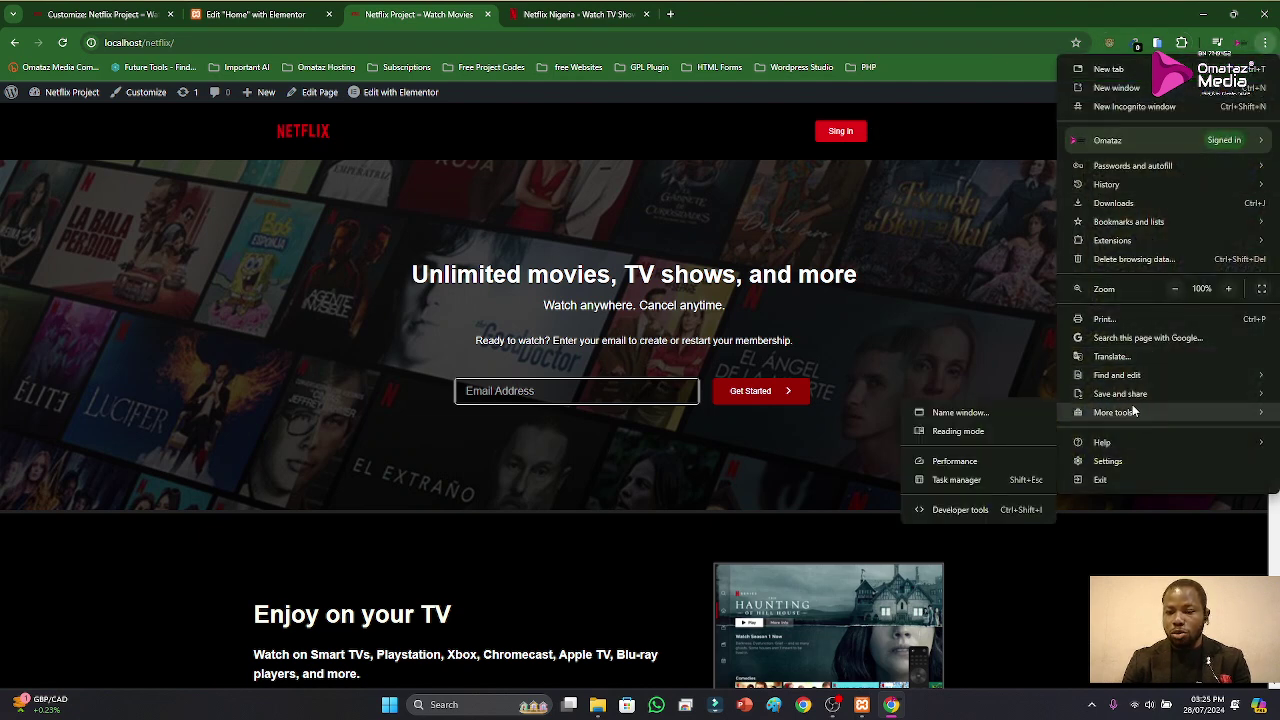
mouse_move(1140, 222)
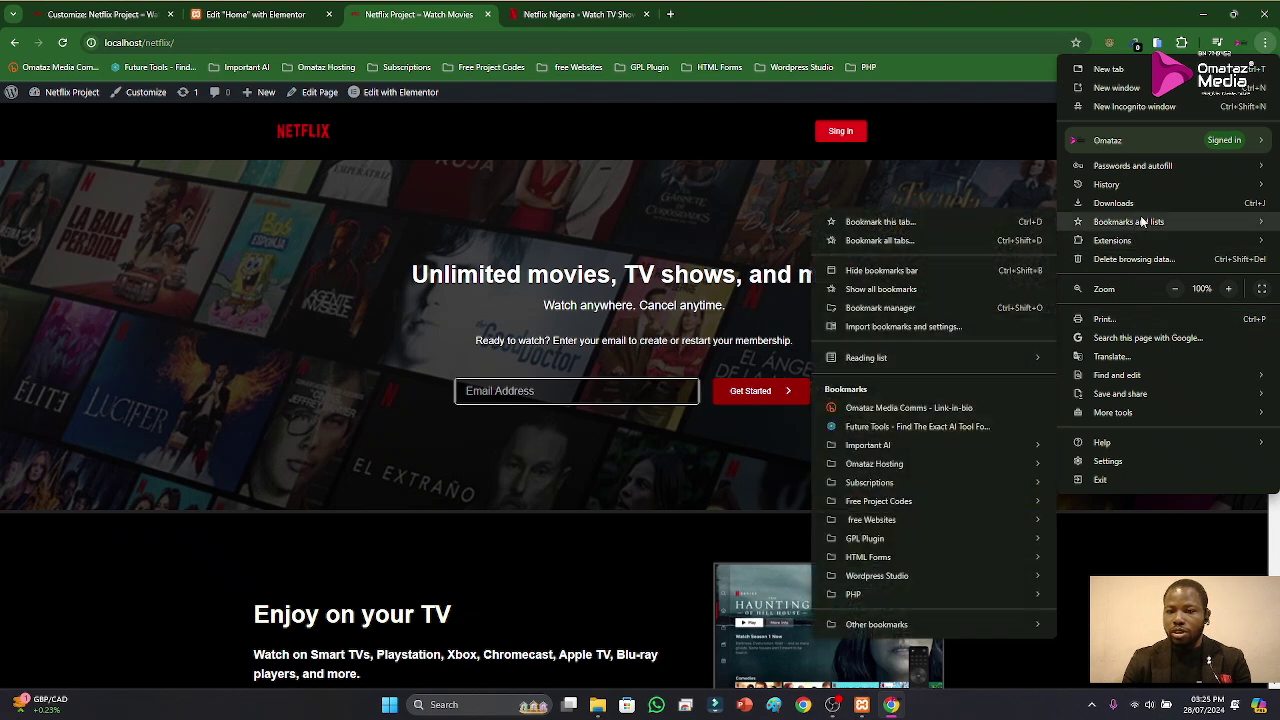
key("Escape")
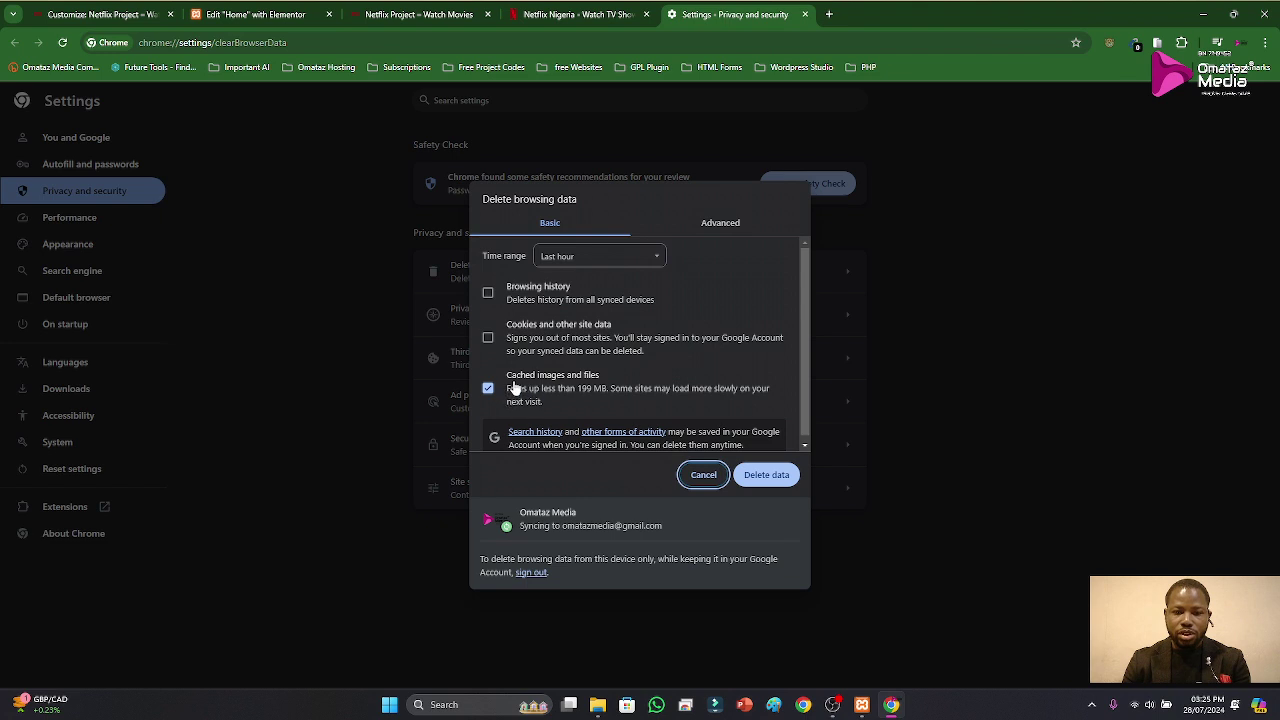
left_click(760, 477)
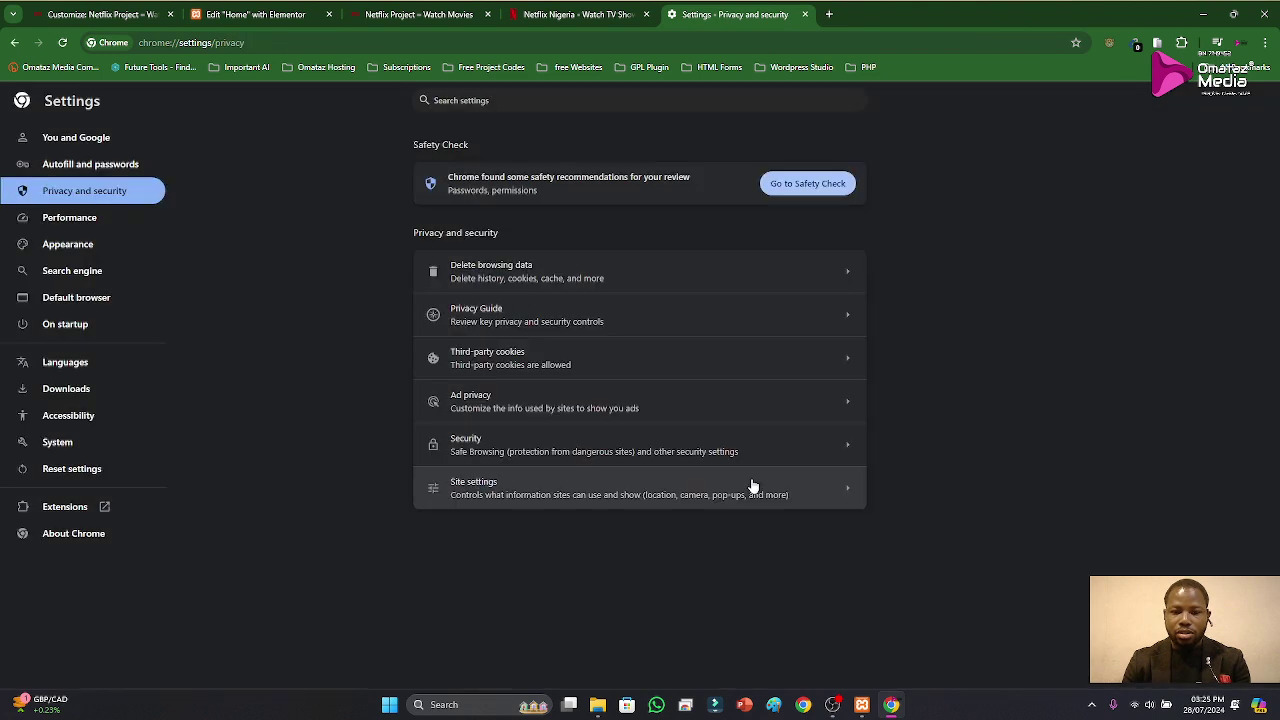
left_click(805, 15)
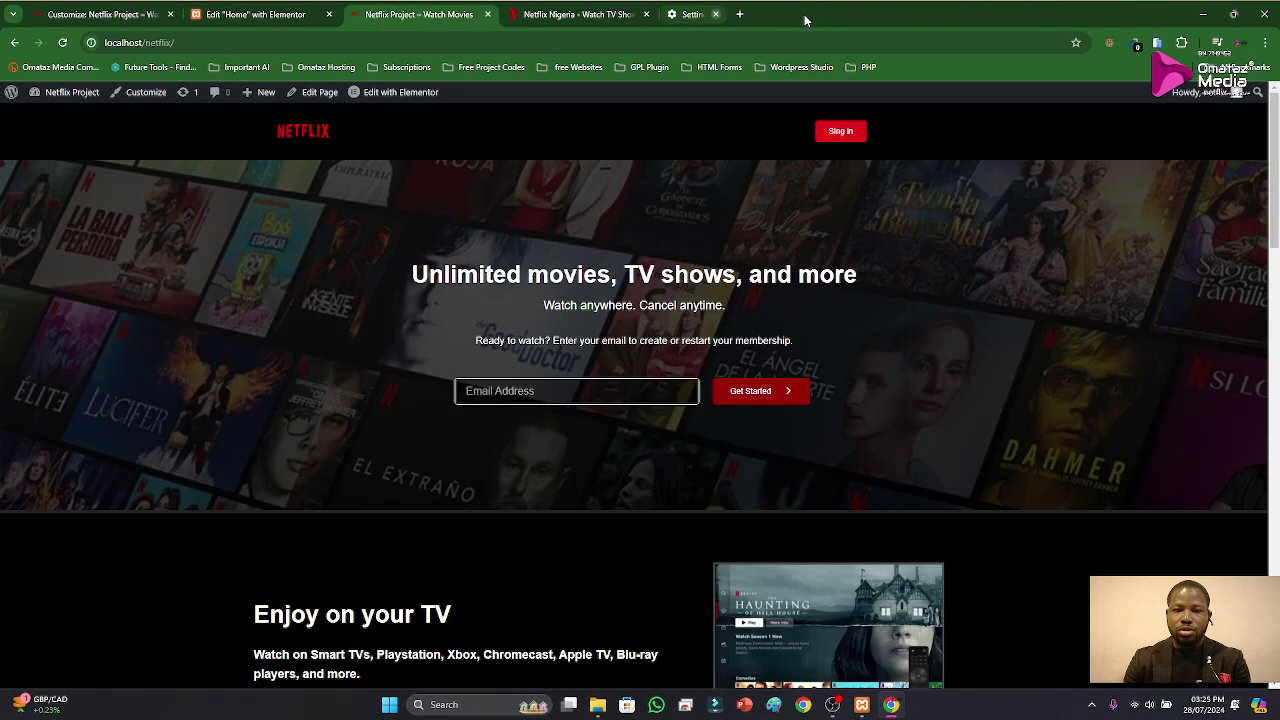
right_click(450, 15)
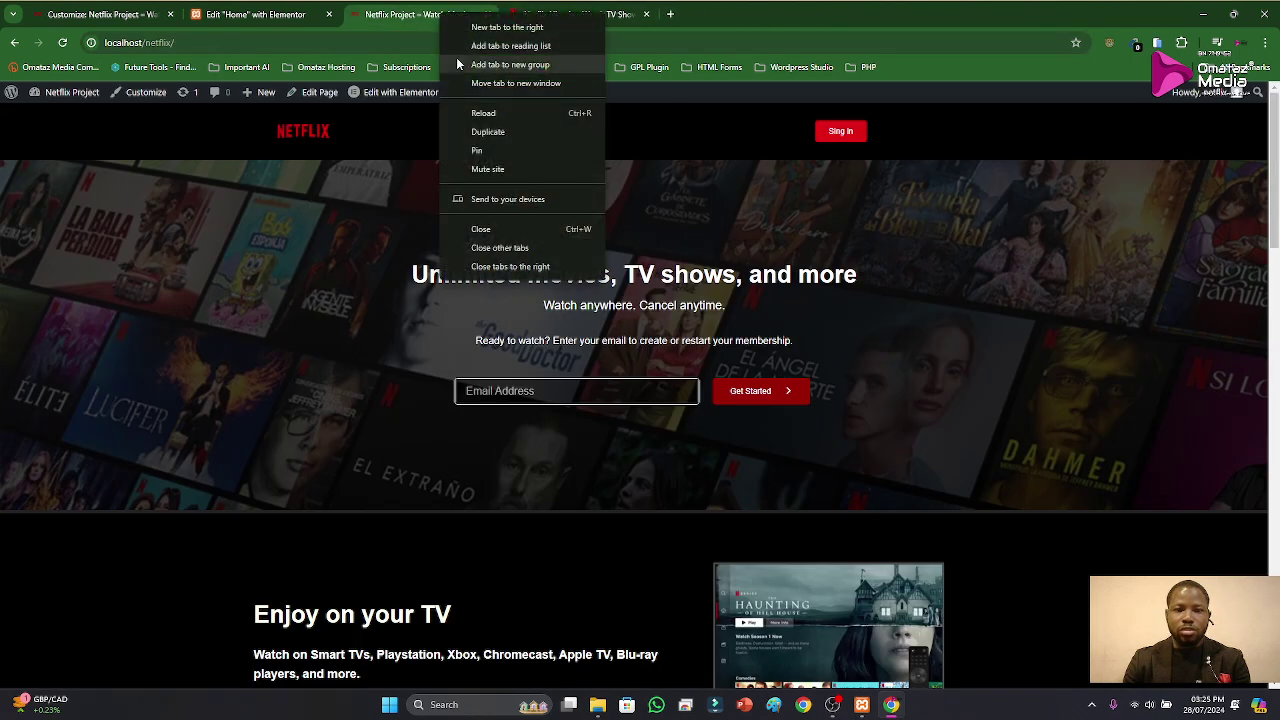
left_click(464, 113)
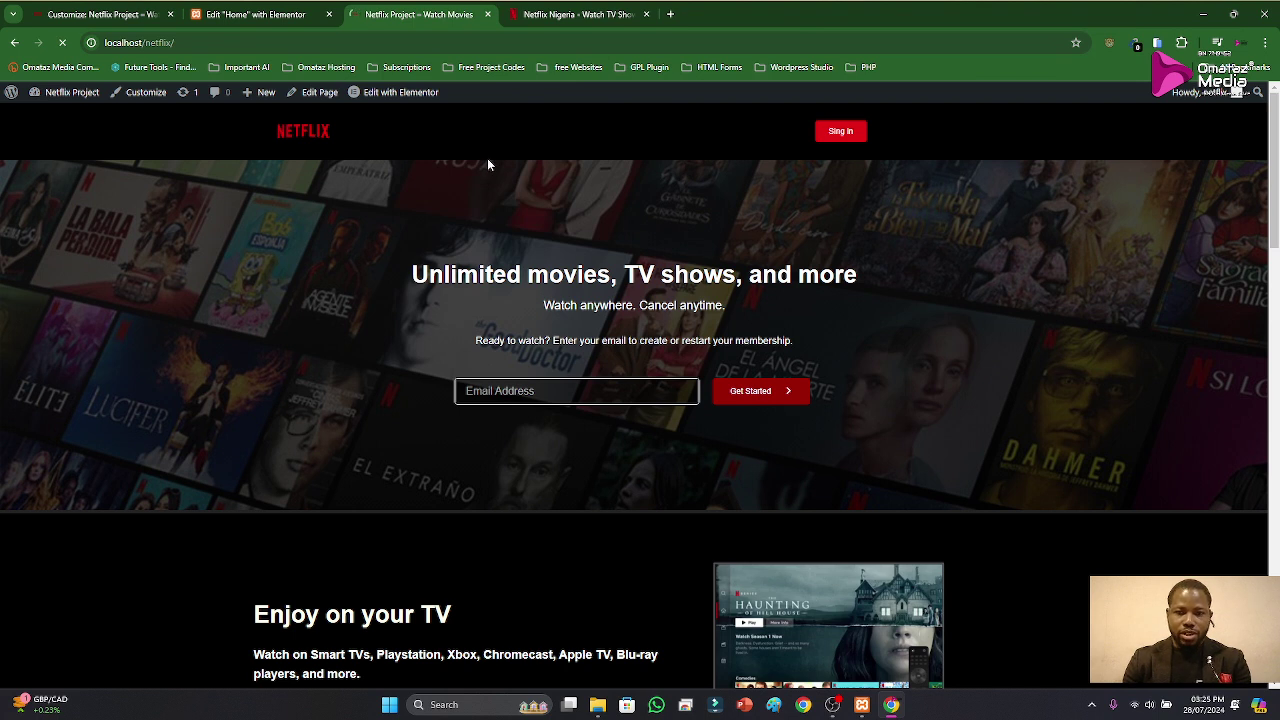
Step: Duplicate the header section in the Elementor editor and delete the dimmed "Sing in" button beside the logo in the copy
left_click(290, 15)
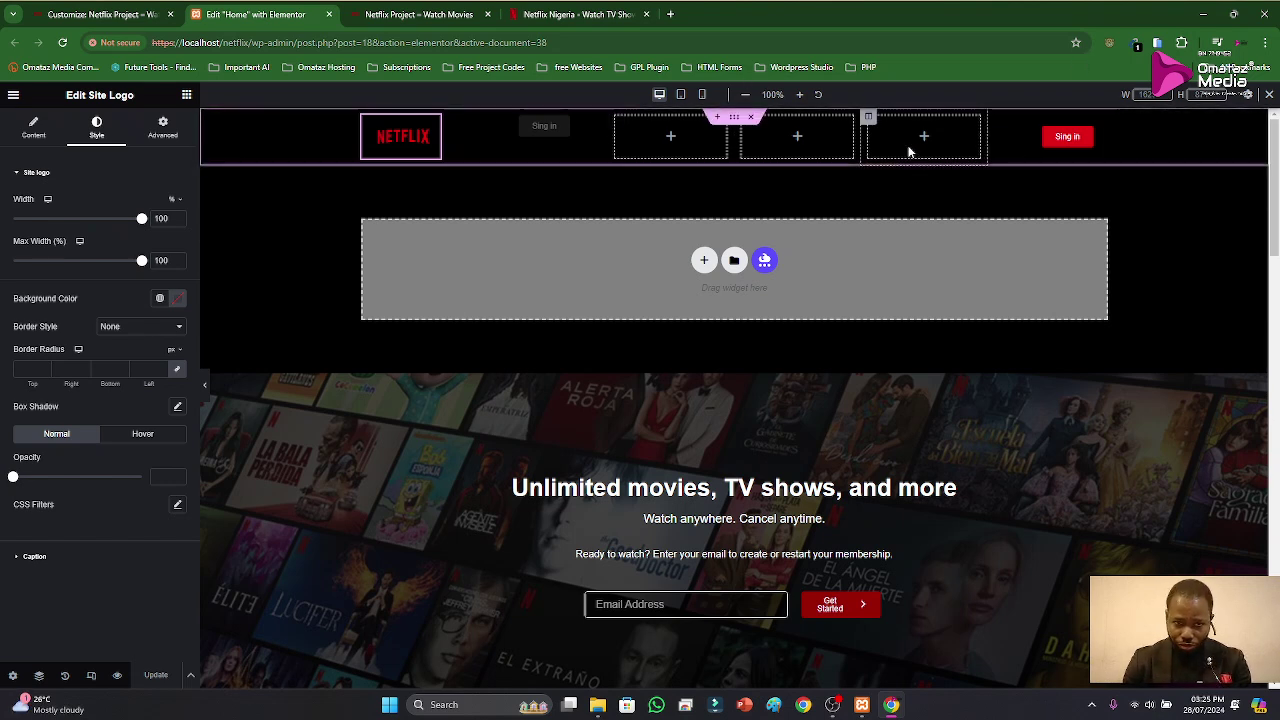
left_click(734, 118)
right_click(736, 119)
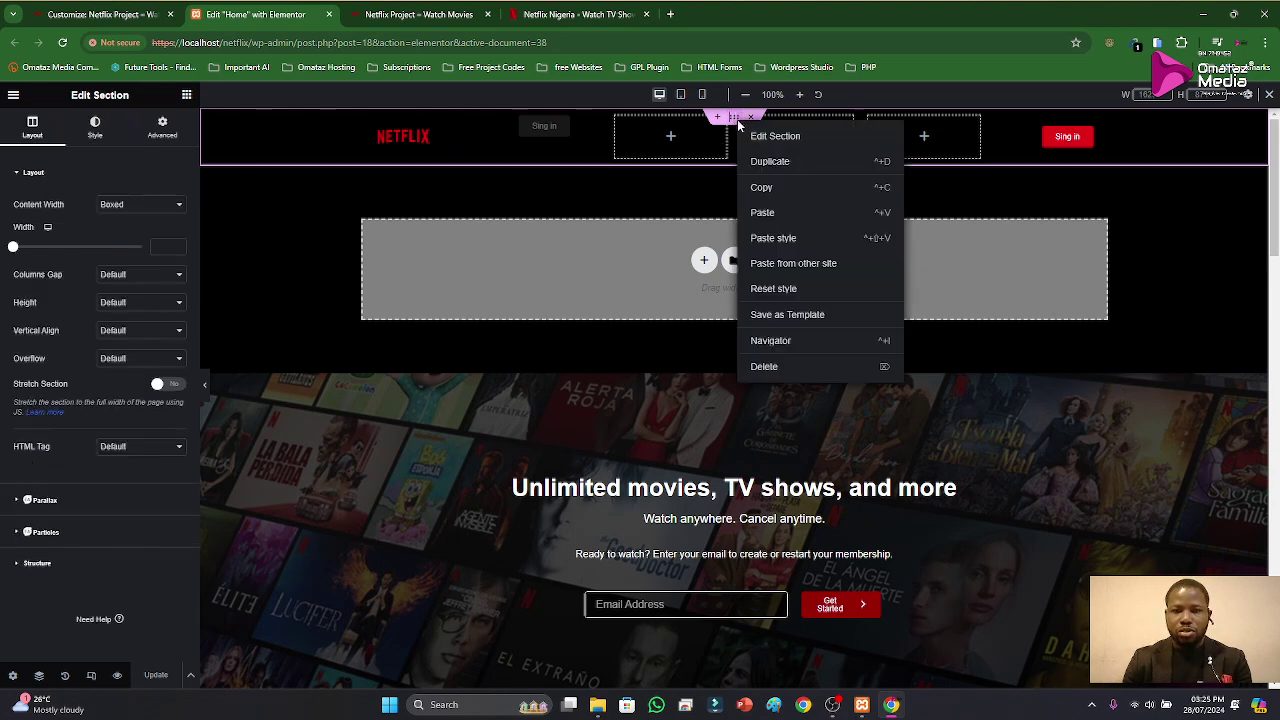
left_click(770, 161)
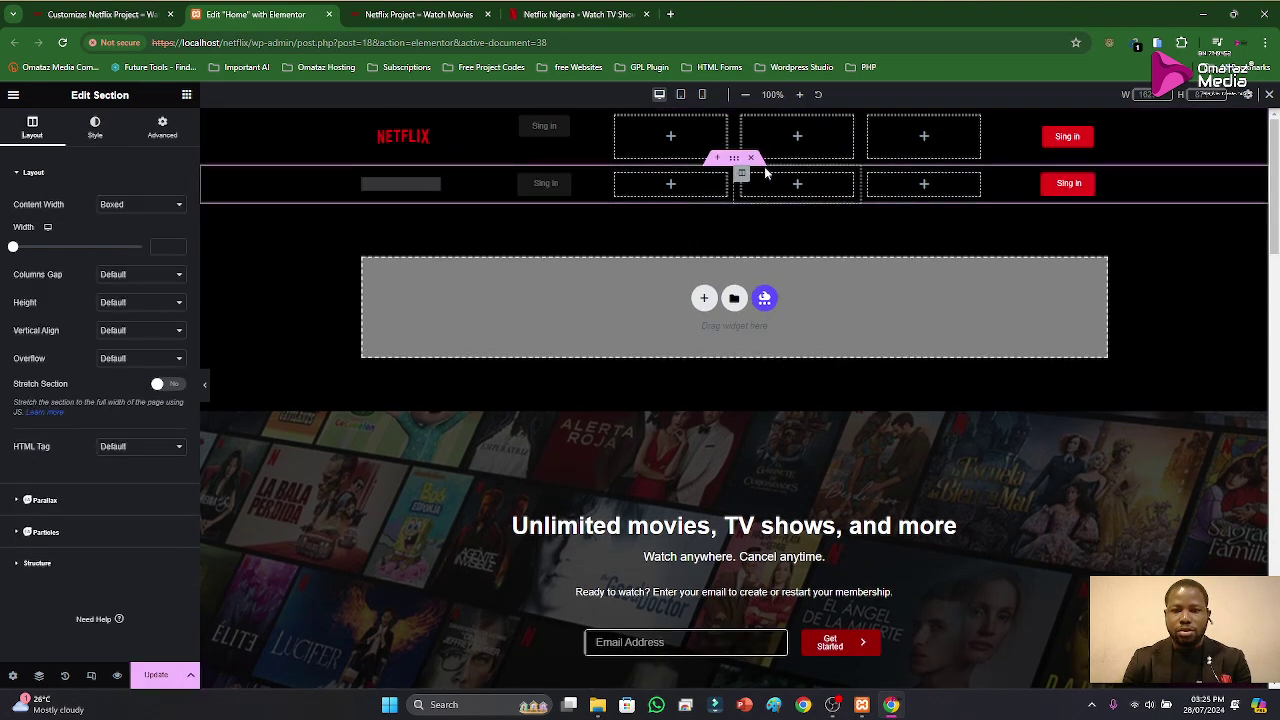
right_click(587, 180)
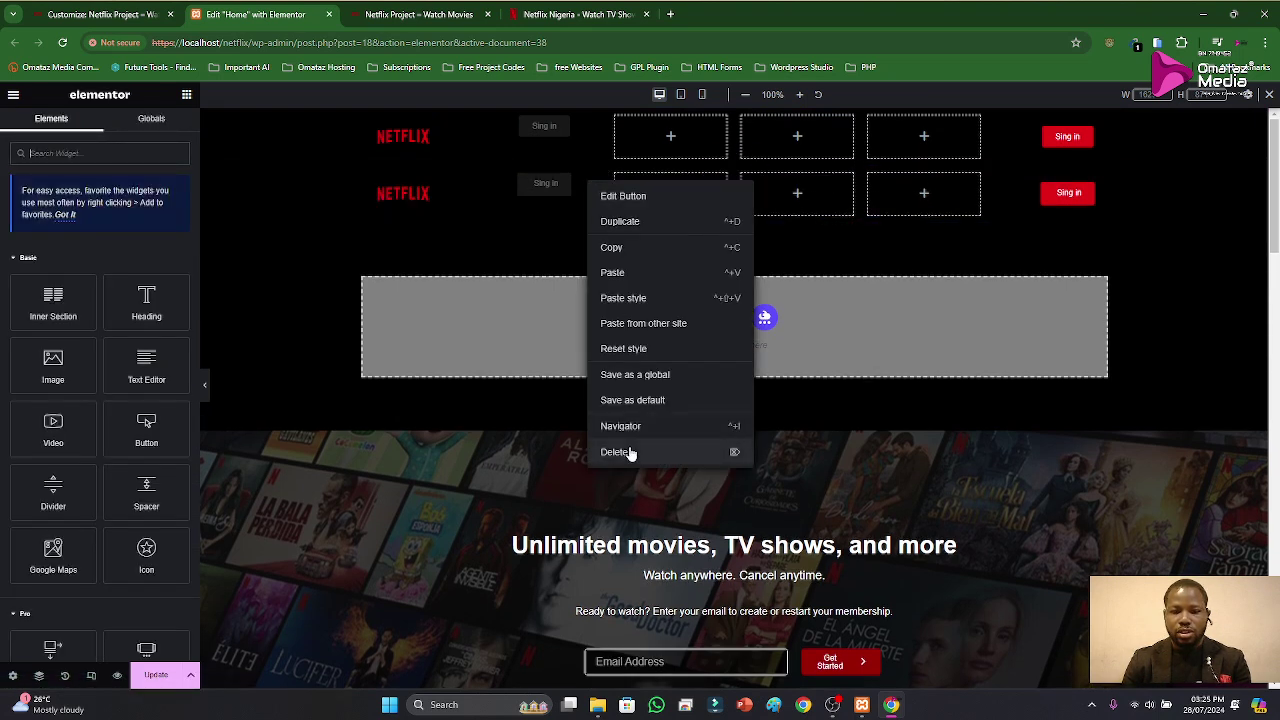
left_click(632, 451)
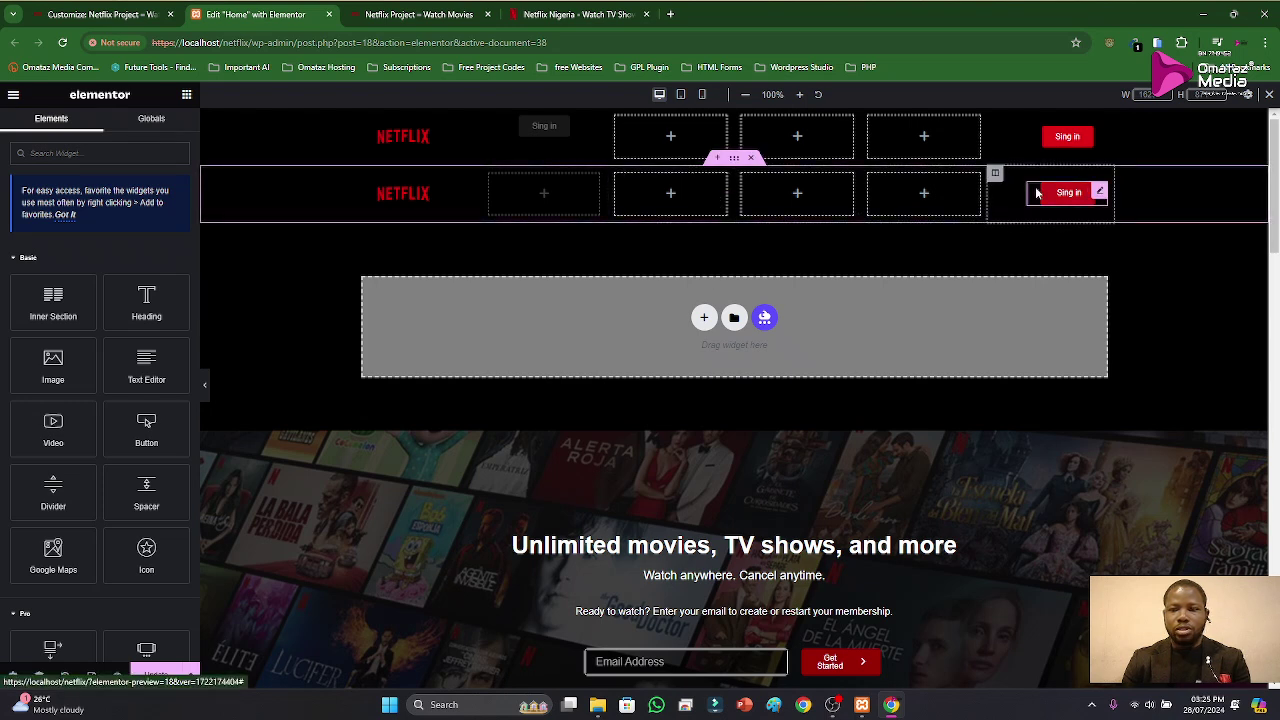
Step: Open the settings of the column holding the red "Sing in" button in the duplicated header section
left_click(996, 175)
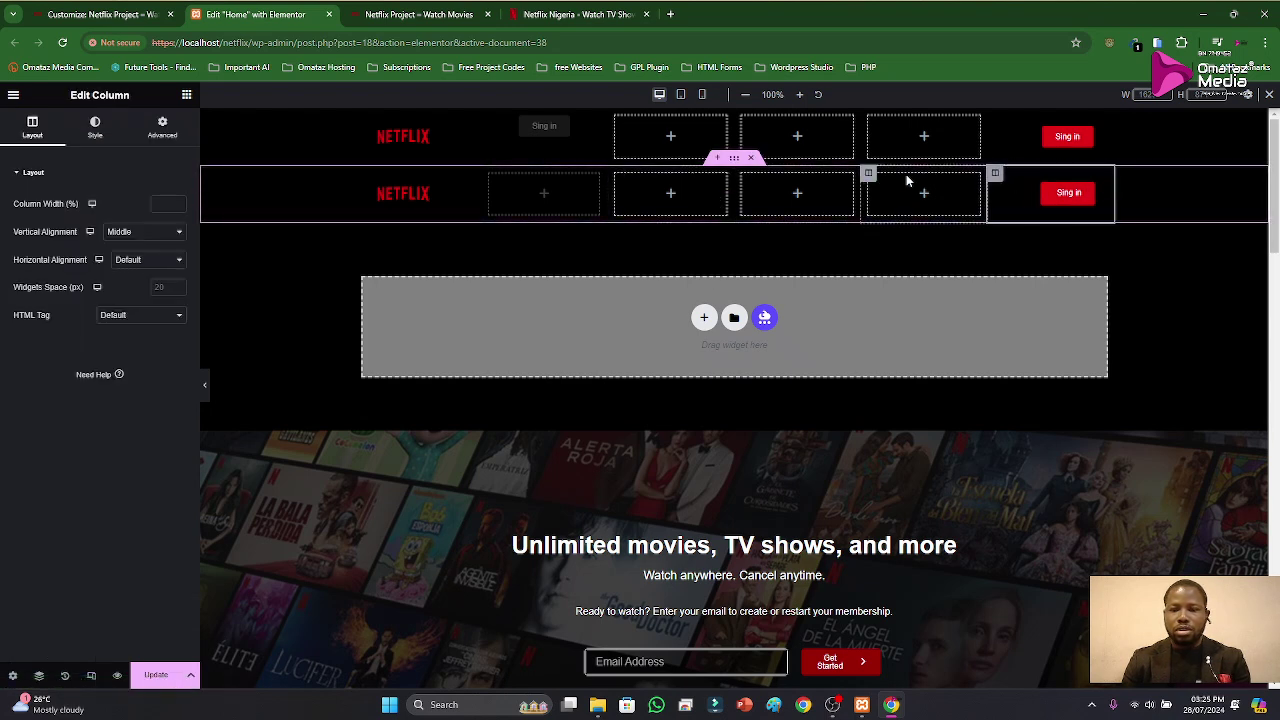
Step: Set the left margin of the lower header's sign-in column and the right margin of its logo column to 0 px
left_click(161, 127)
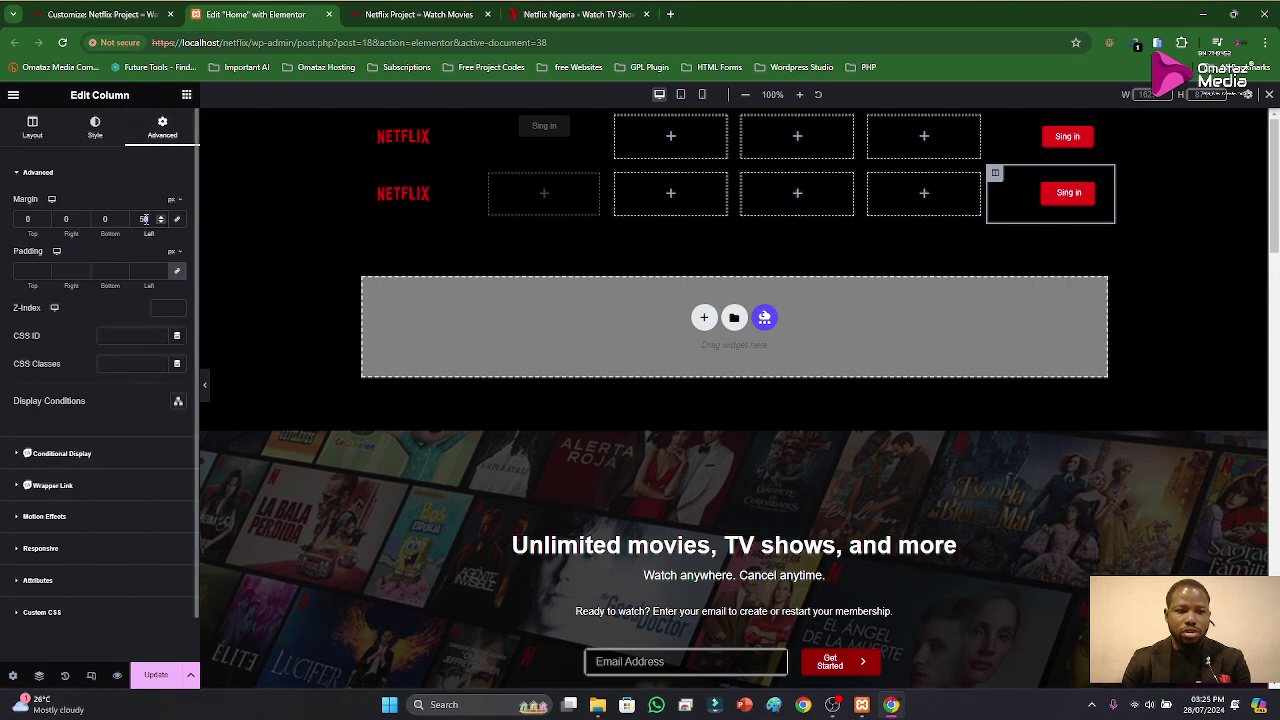
left_click_drag(133, 219, 137, 247)
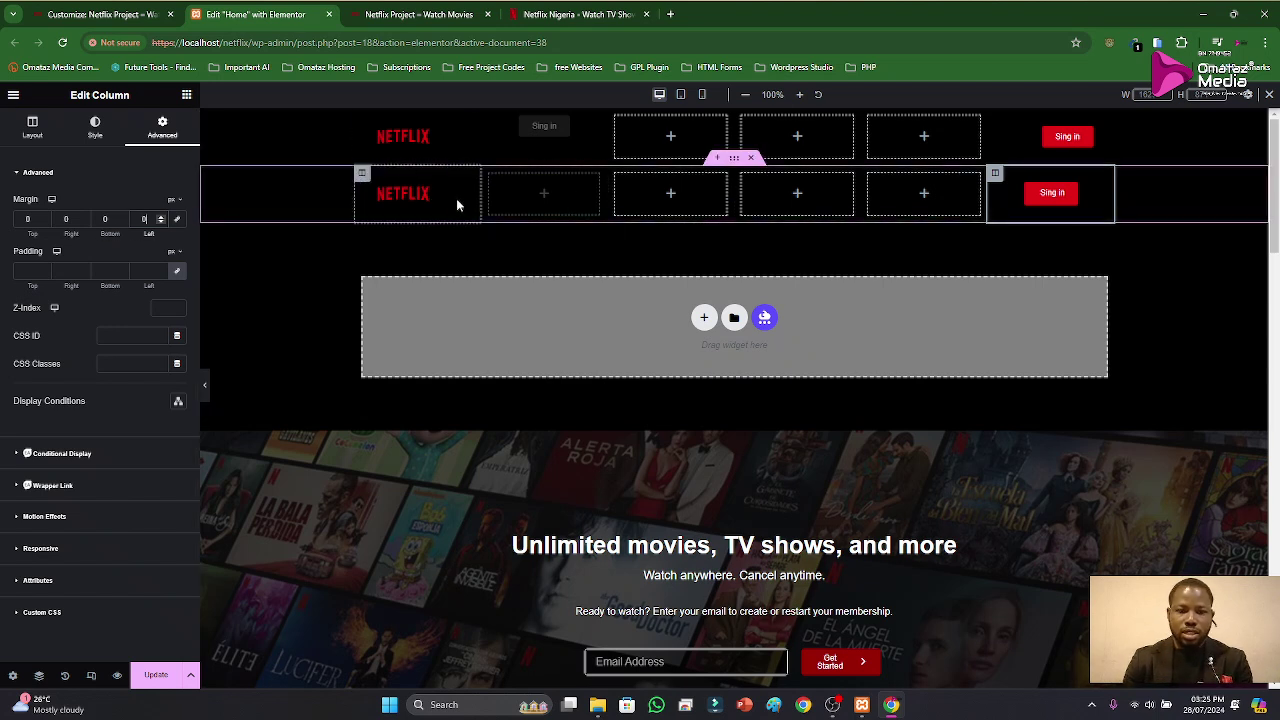
left_click(361, 174)
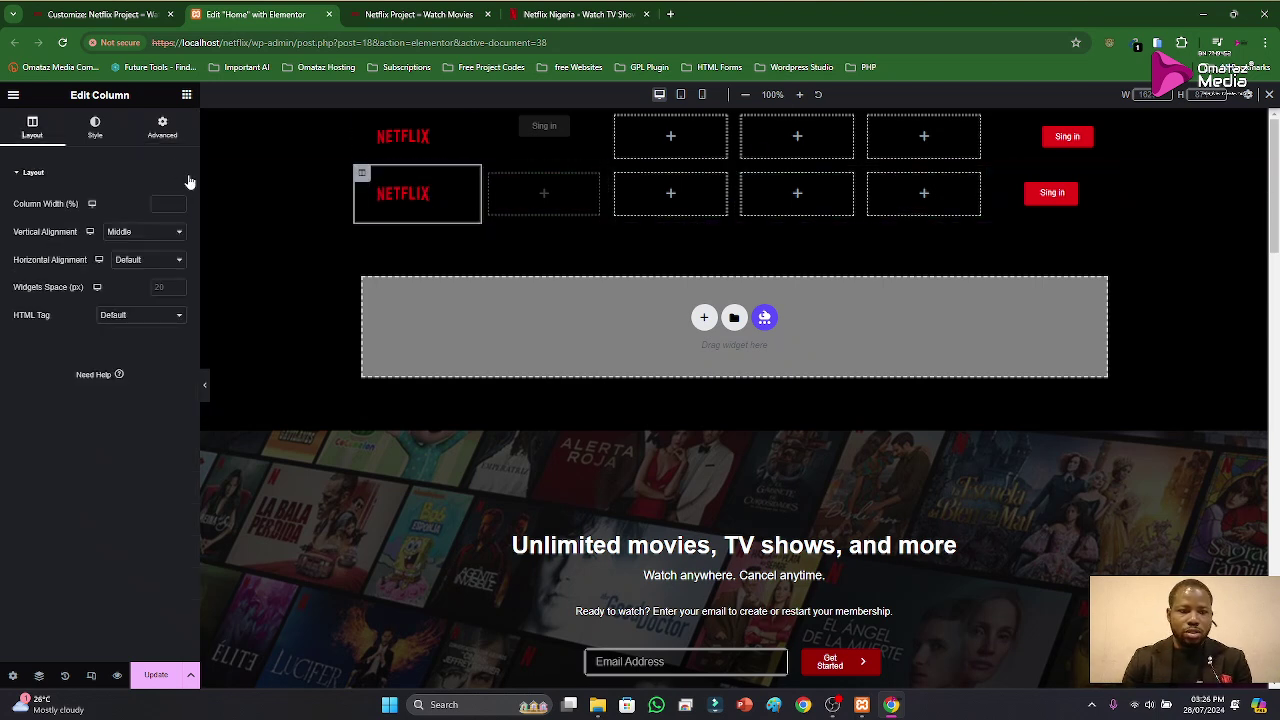
left_click(162, 127)
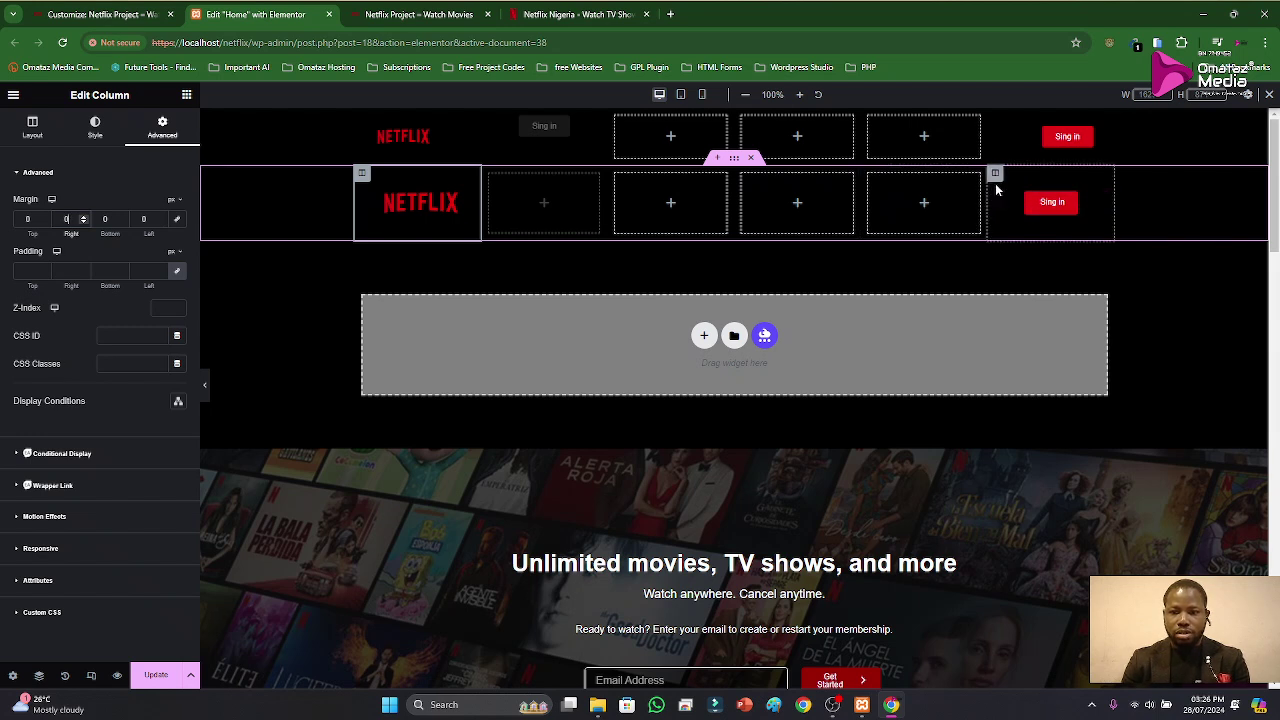
Step: Set the lower header's sign-in column width to 20% and delete the empty column beside it
left_click(995, 177)
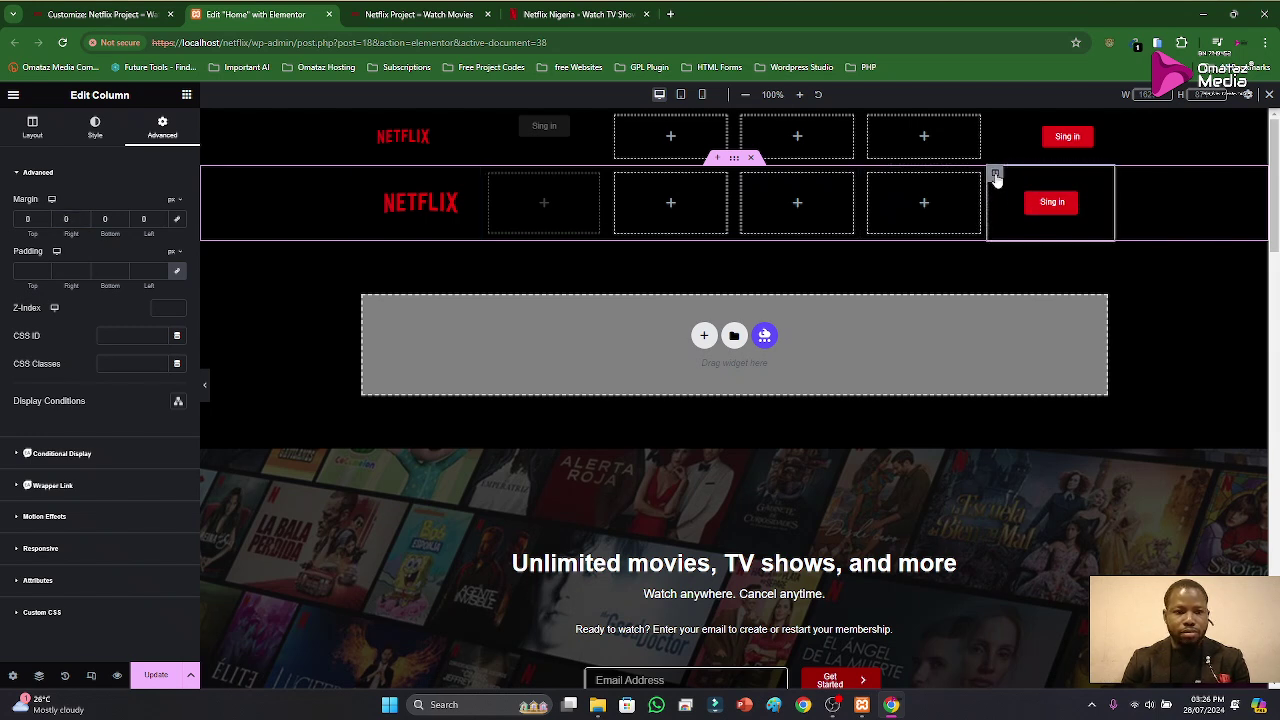
left_click(34, 128)
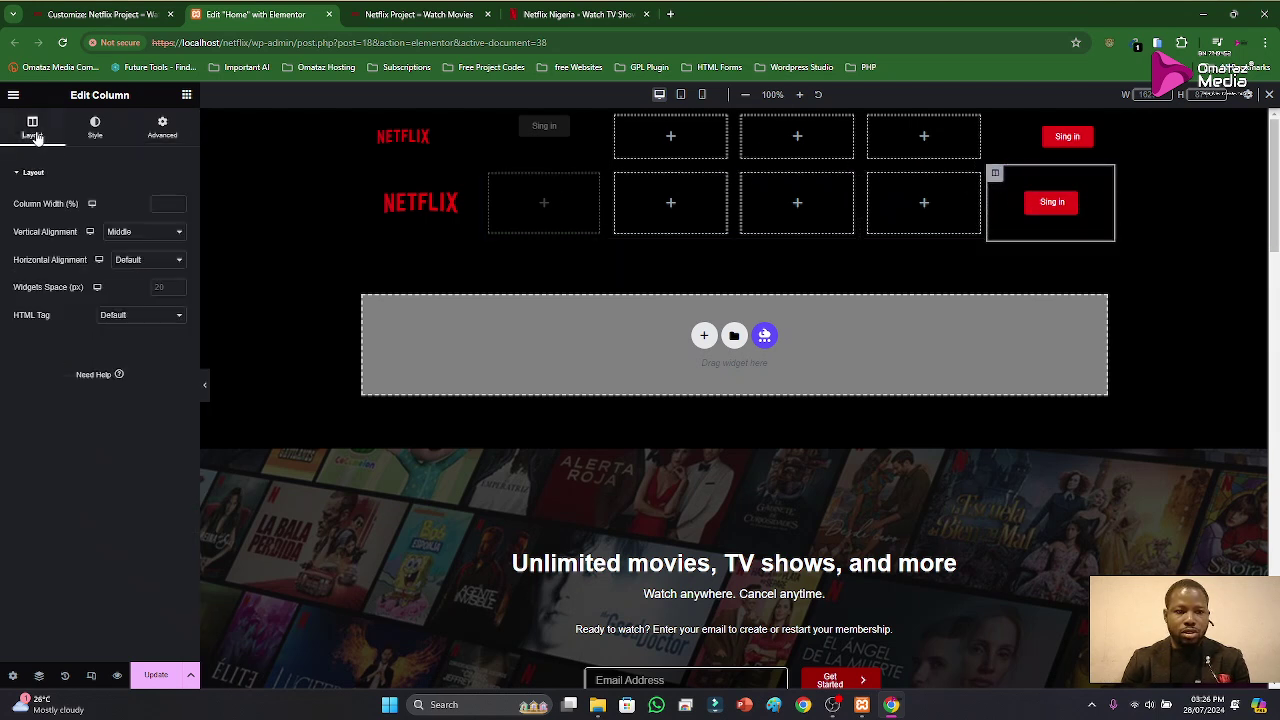
left_click(163, 203)
type("20")
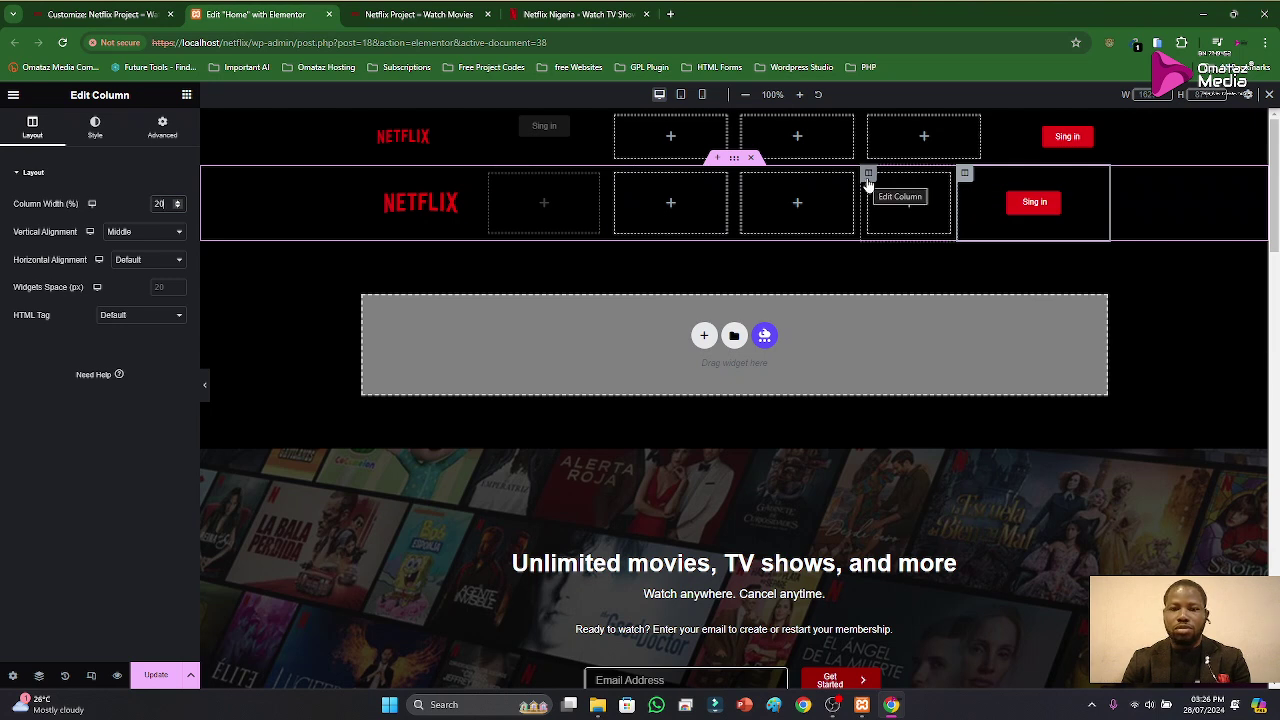
right_click(867, 178)
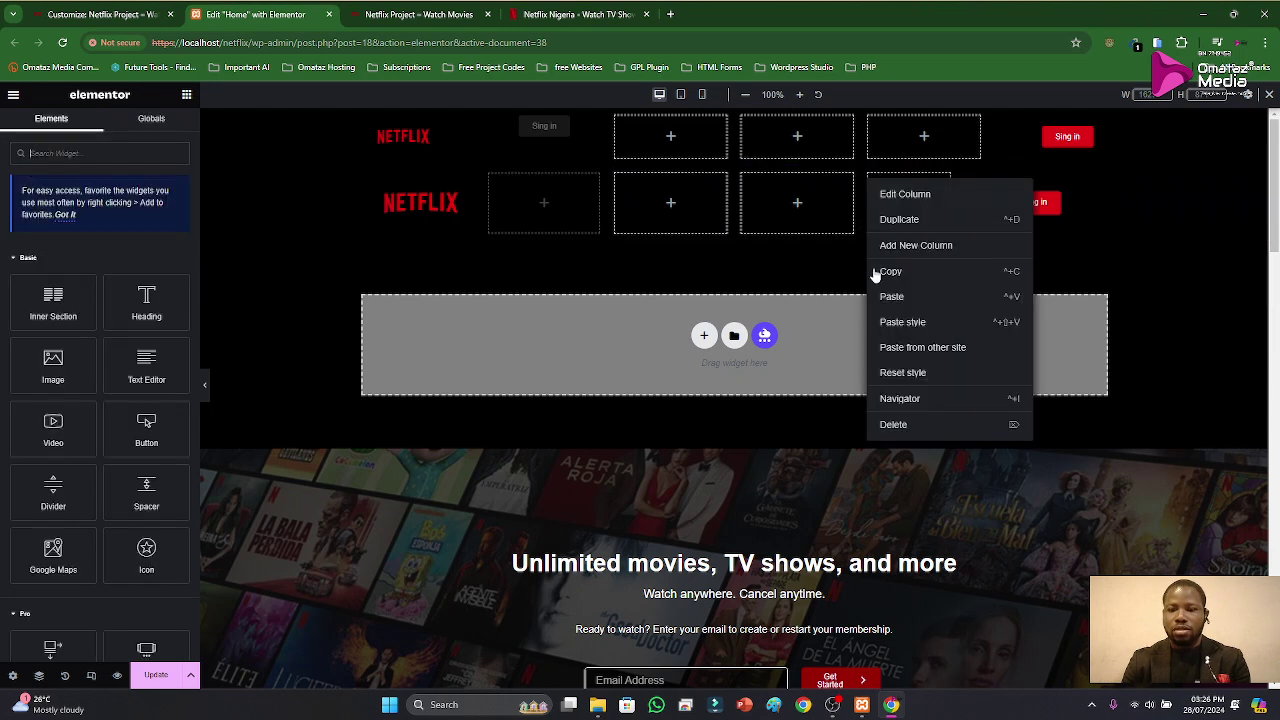
left_click(893, 425)
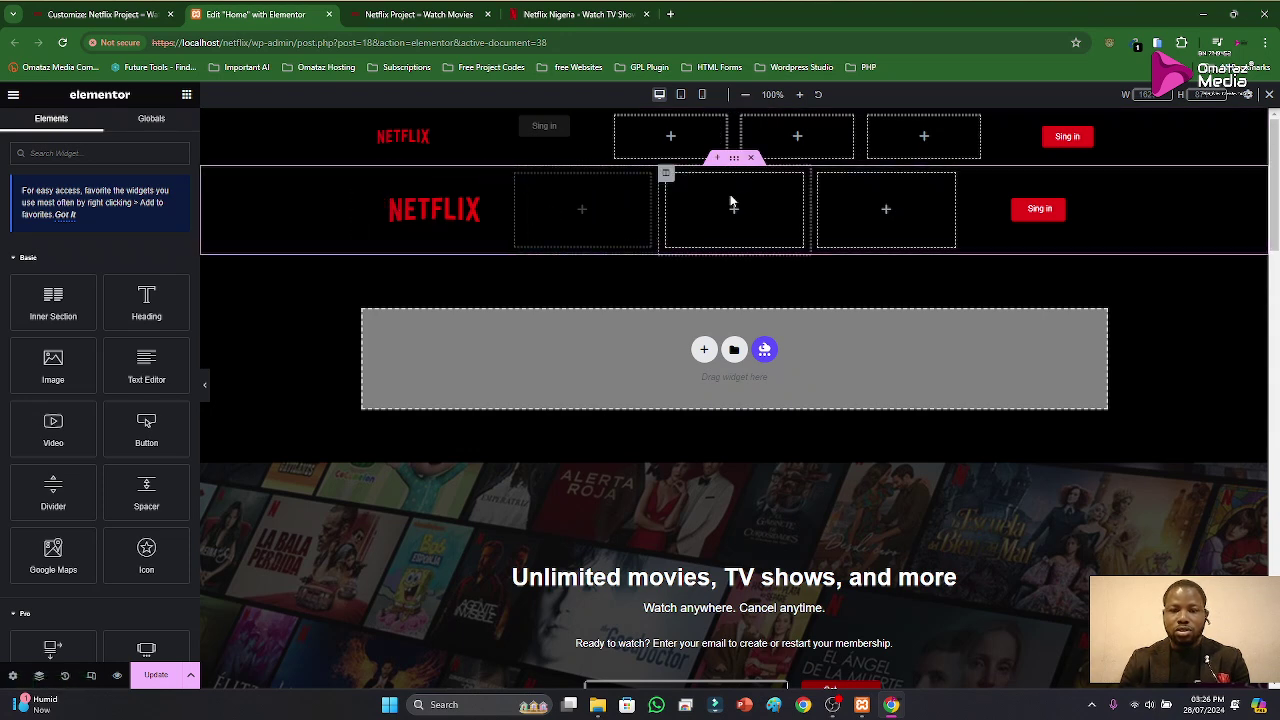
left_click(734, 159)
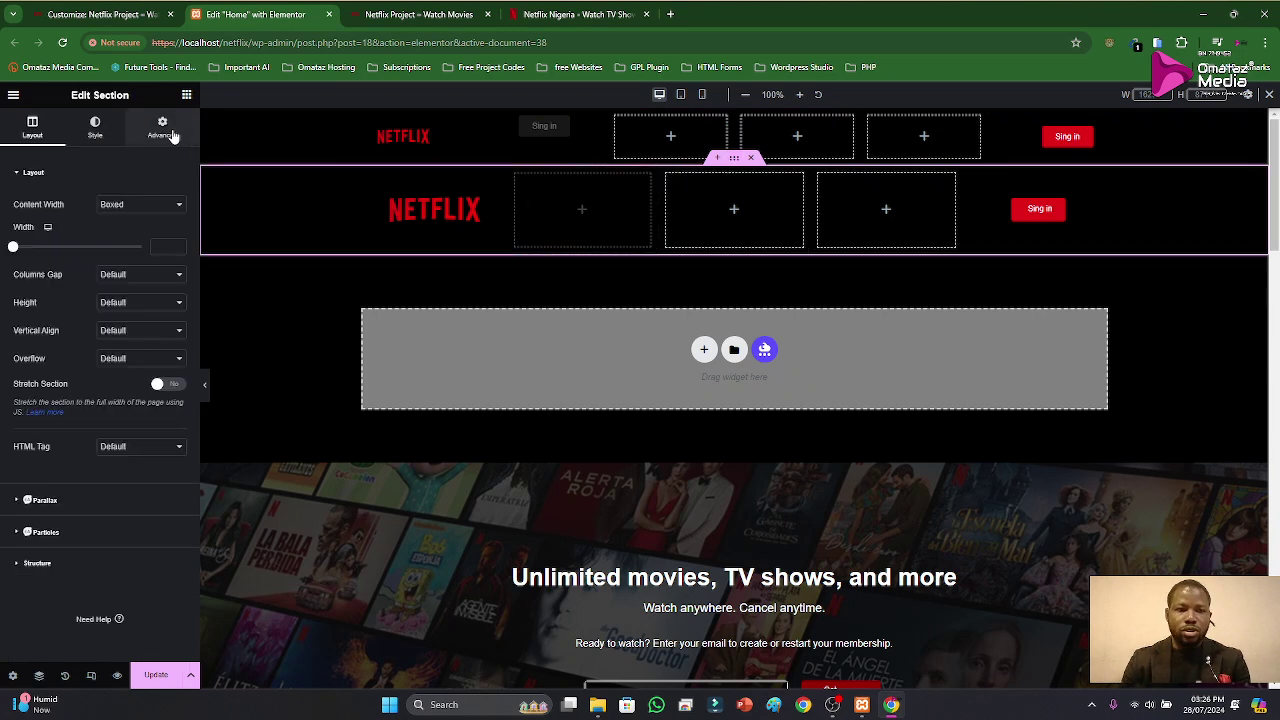
left_click(186, 95)
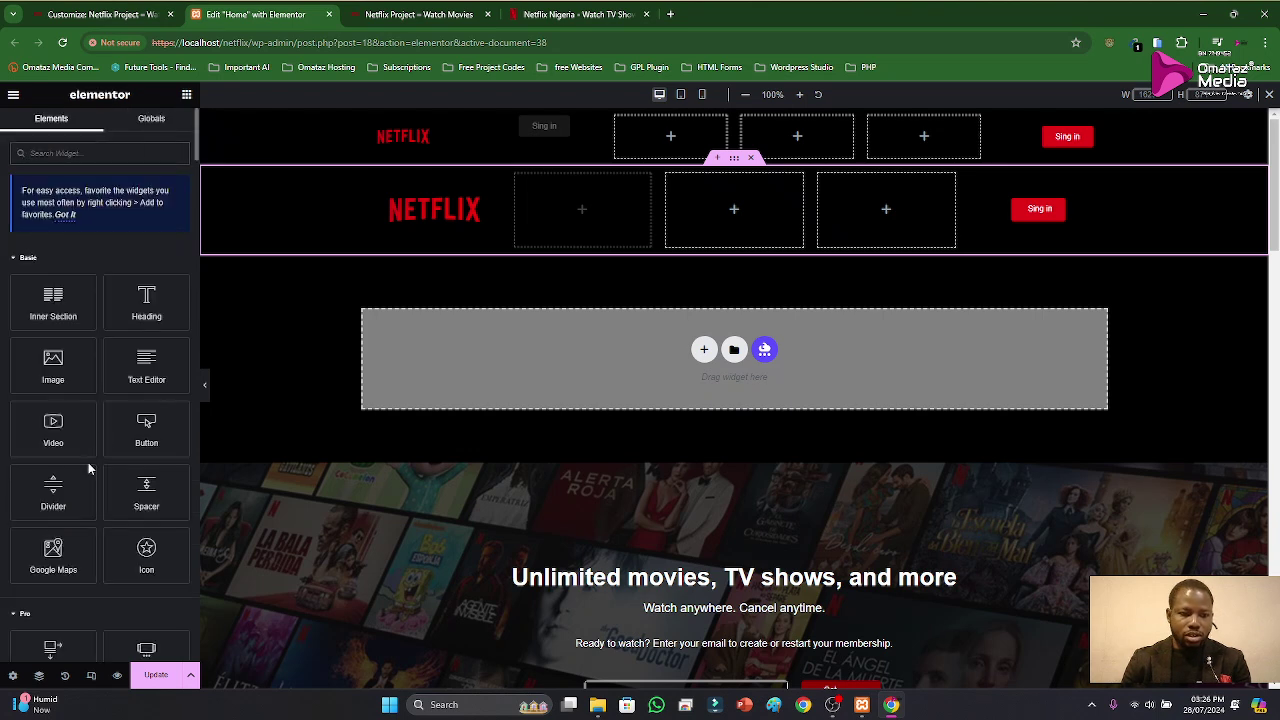
scroll(92, 461, "down", 3)
scroll(96, 461, "up", 3)
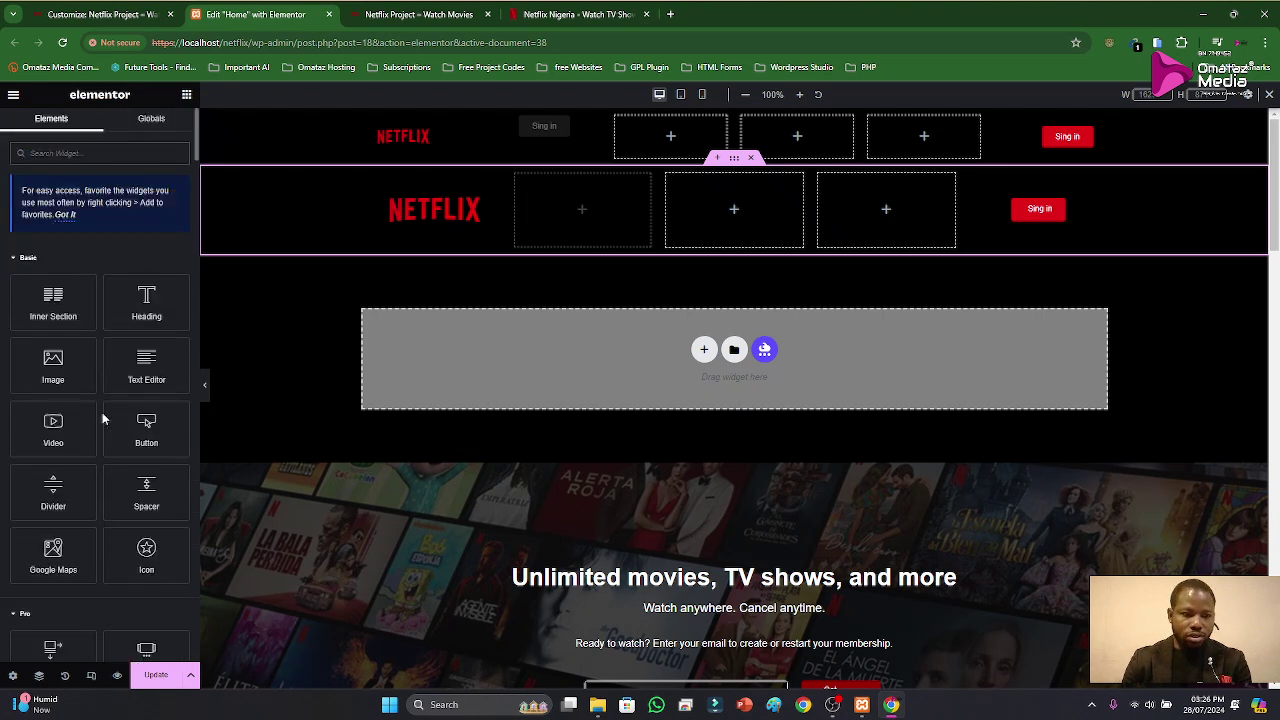
Step: Set the lower header section to be hidden on tablet portrait and mobile portrait
left_click(735, 159)
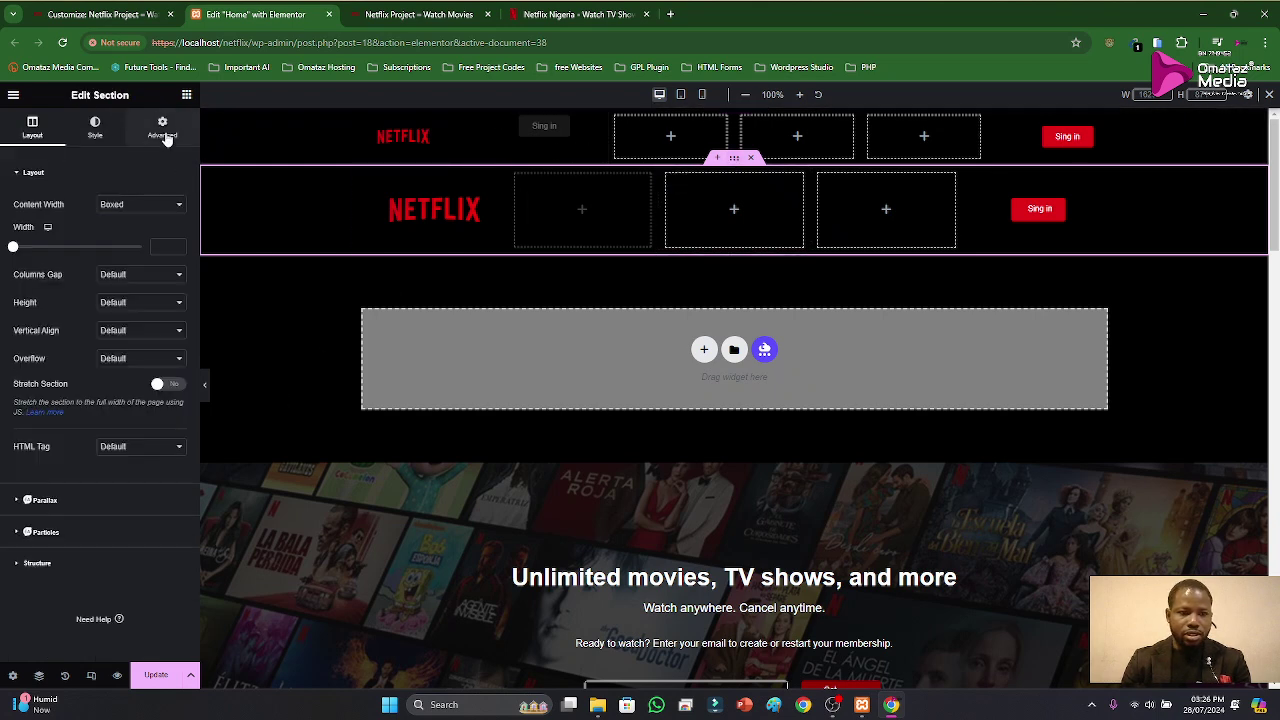
left_click(163, 130)
left_click(42, 550)
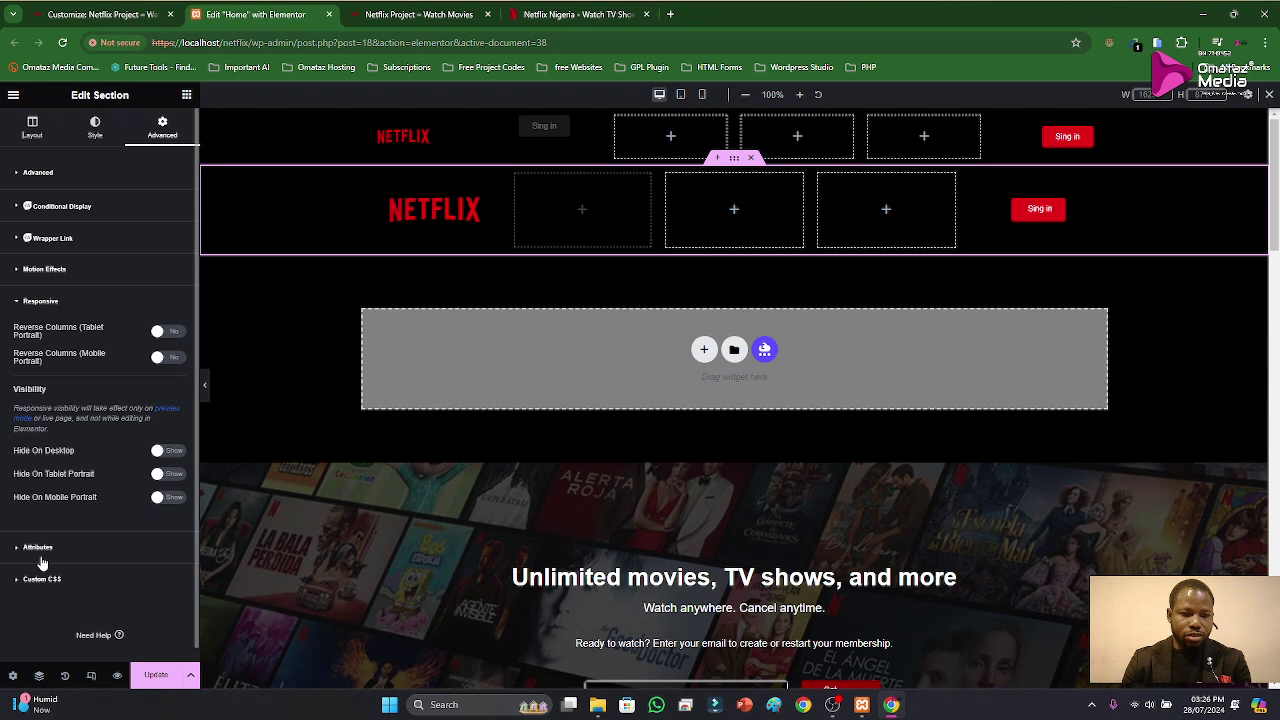
left_click(169, 475)
left_click(168, 498)
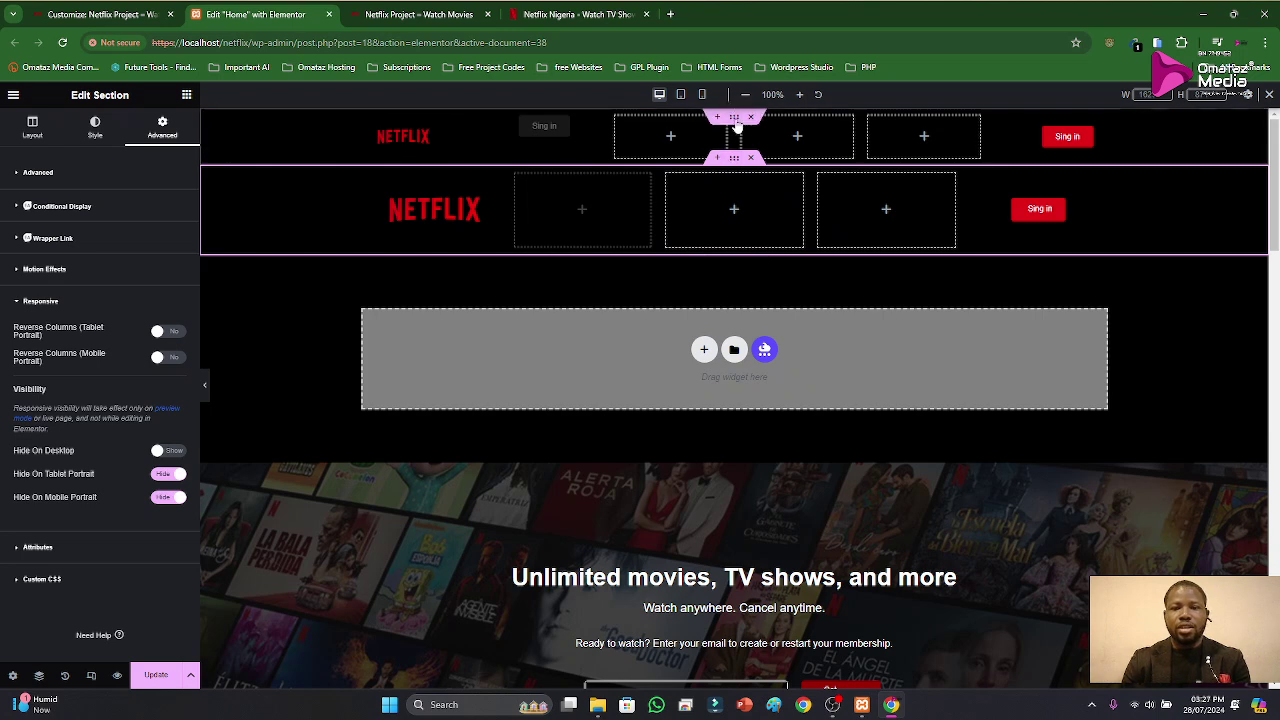
Step: Set the upper header section to be hidden on desktop through its responsive visibility settings
left_click(734, 158)
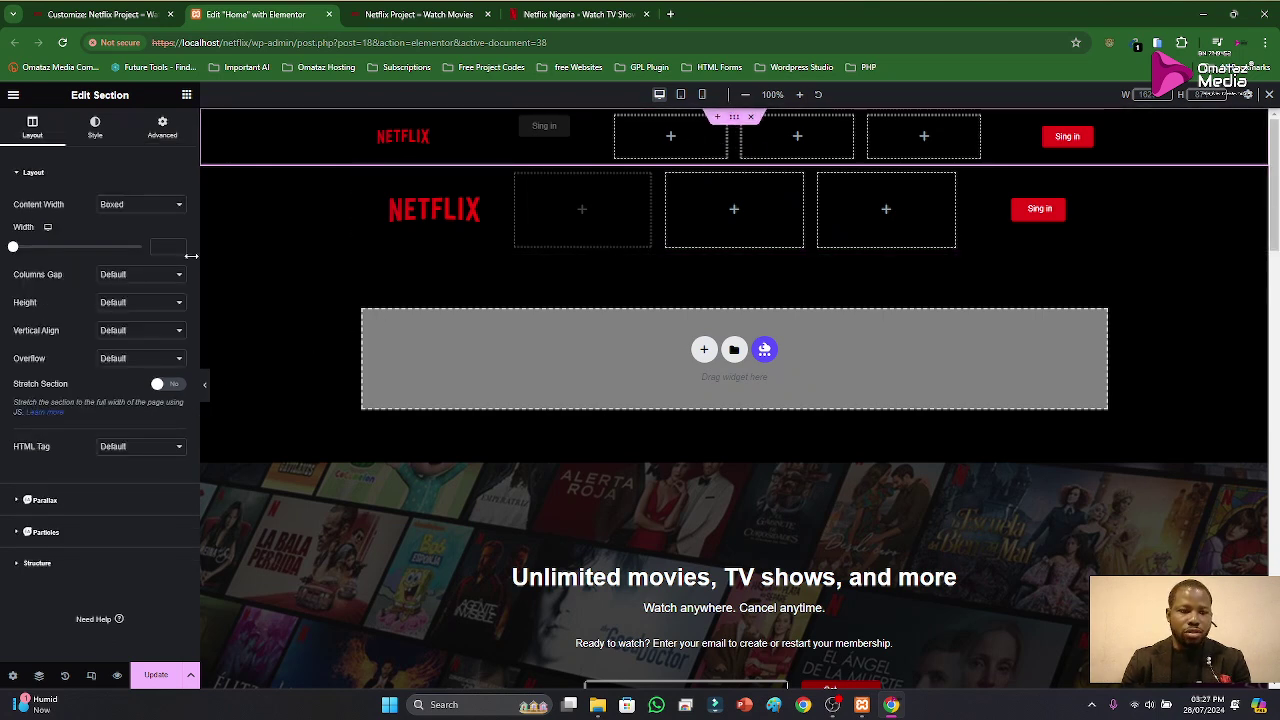
left_click(162, 127)
left_click(42, 550)
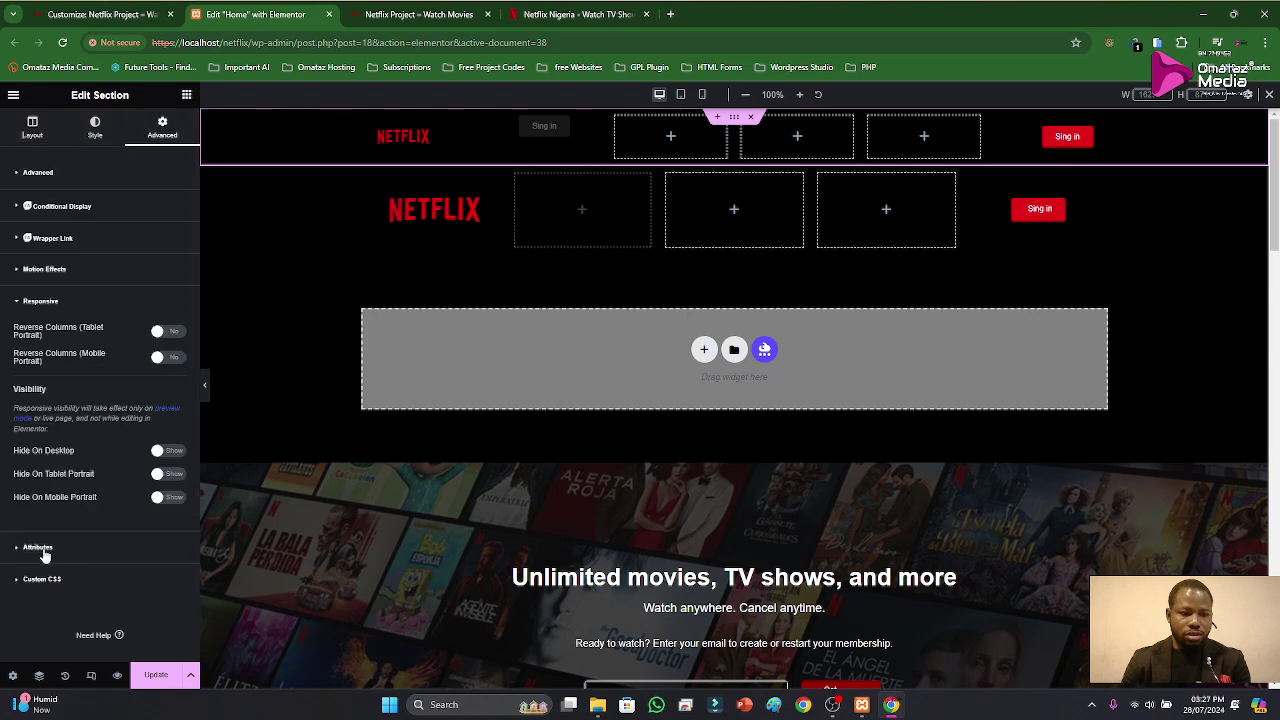
left_click(165, 452)
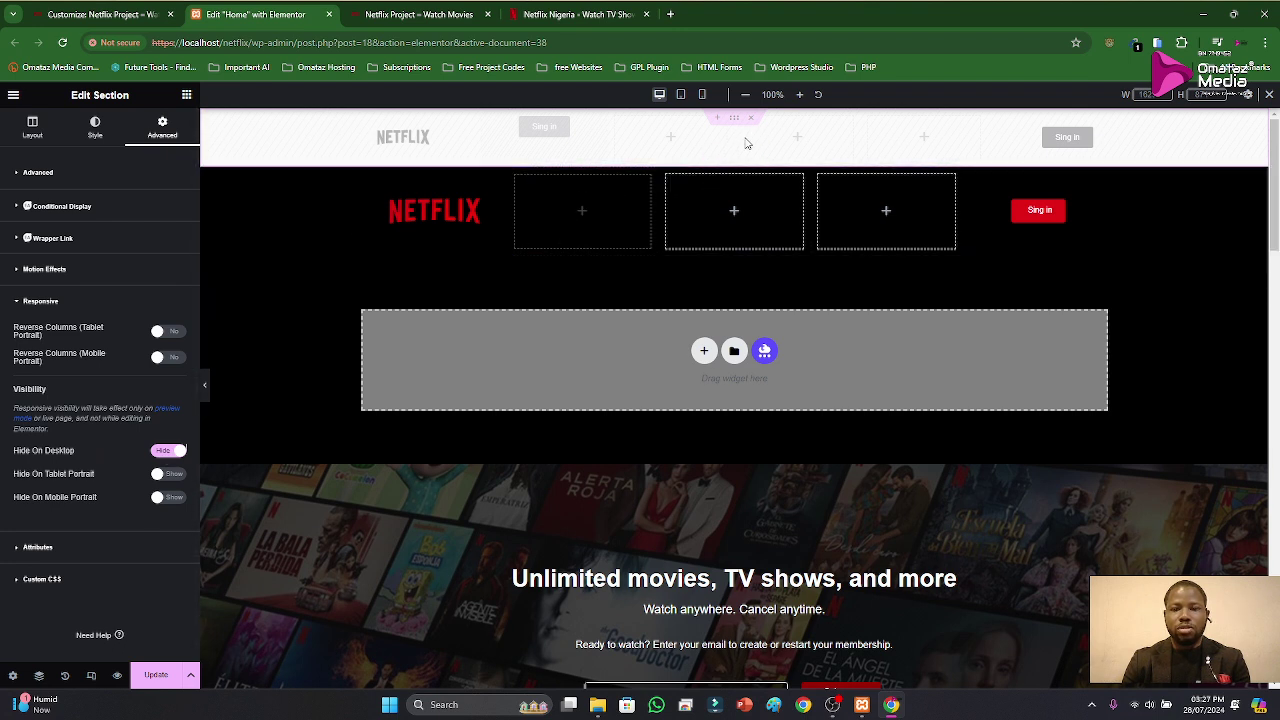
Step: Update the Home page and reload the live Netflix Project site to check the header
left_click(163, 677)
left_click(415, 12)
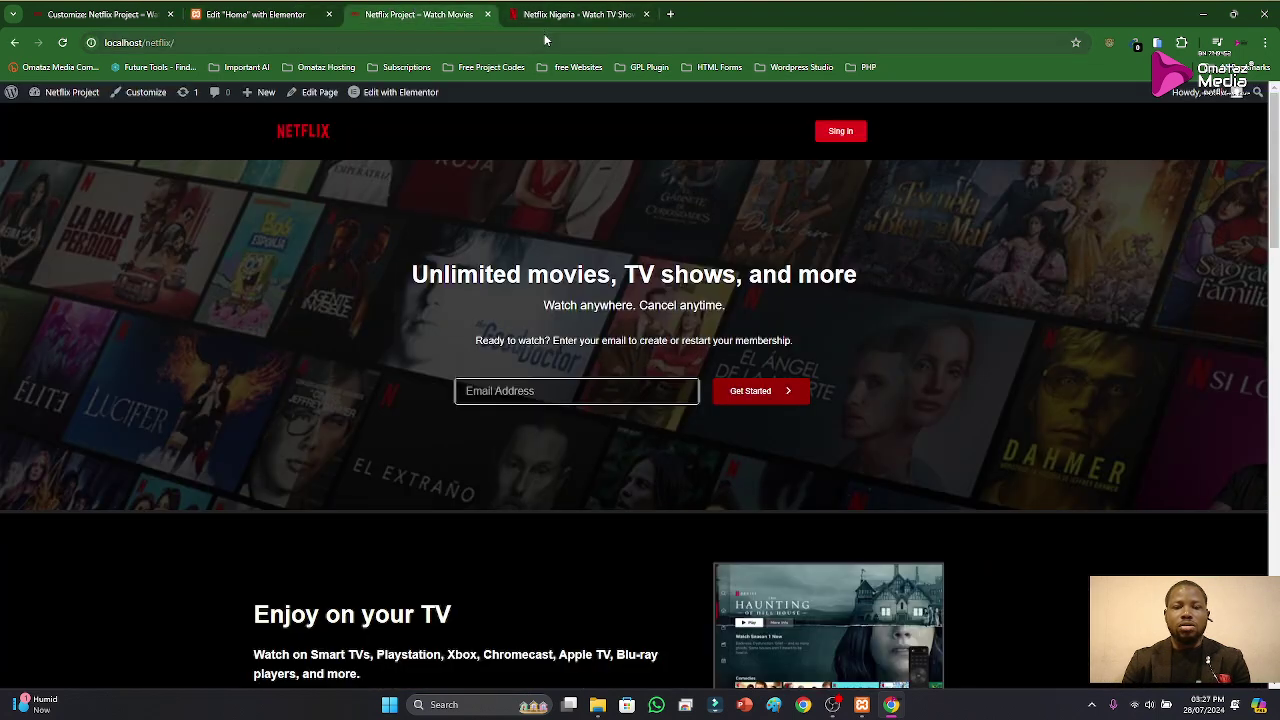
left_click(62, 42)
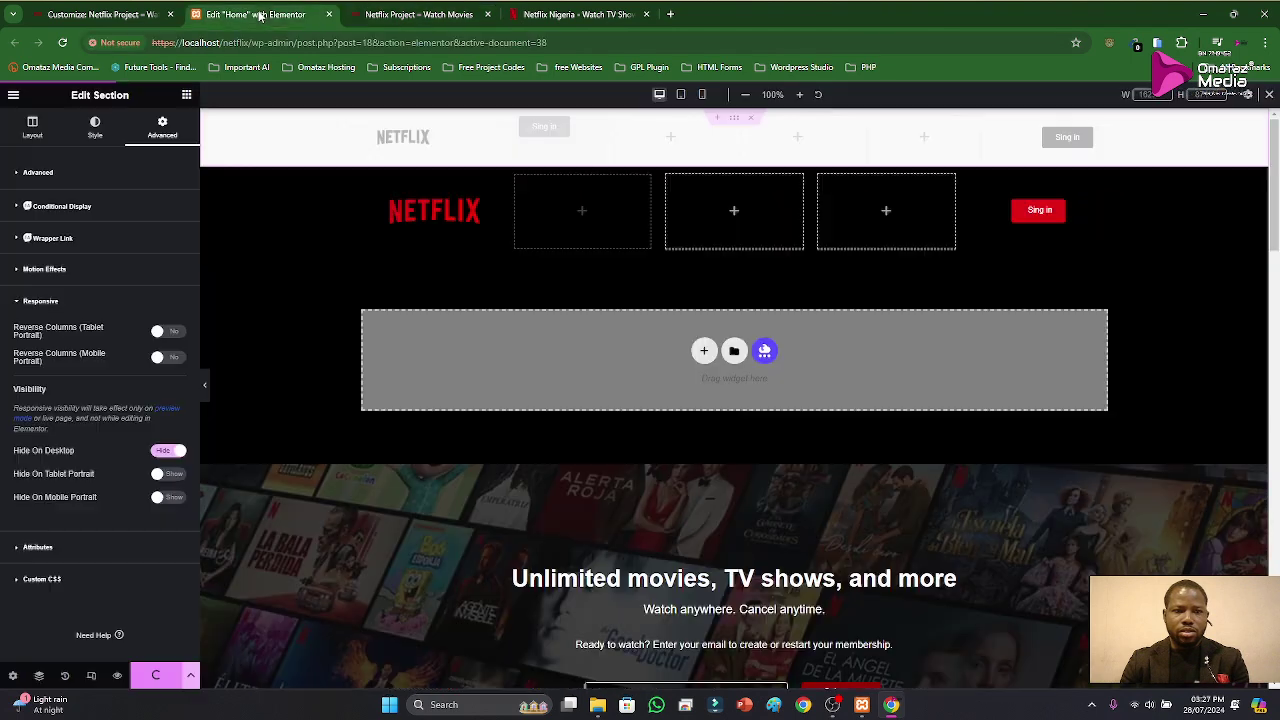
Step: Return to the page editor, delete the lower header section and insert an equal five-column section in its place
left_click(257, 14)
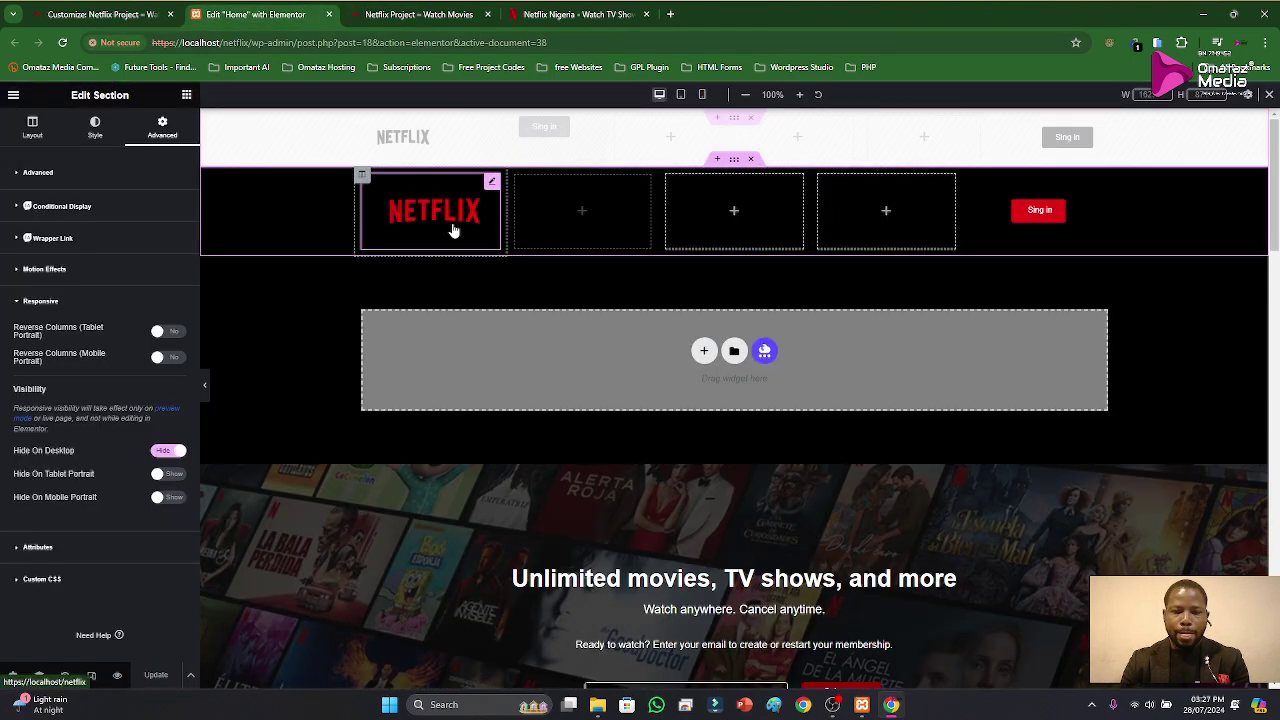
left_click(751, 160)
left_click(703, 261)
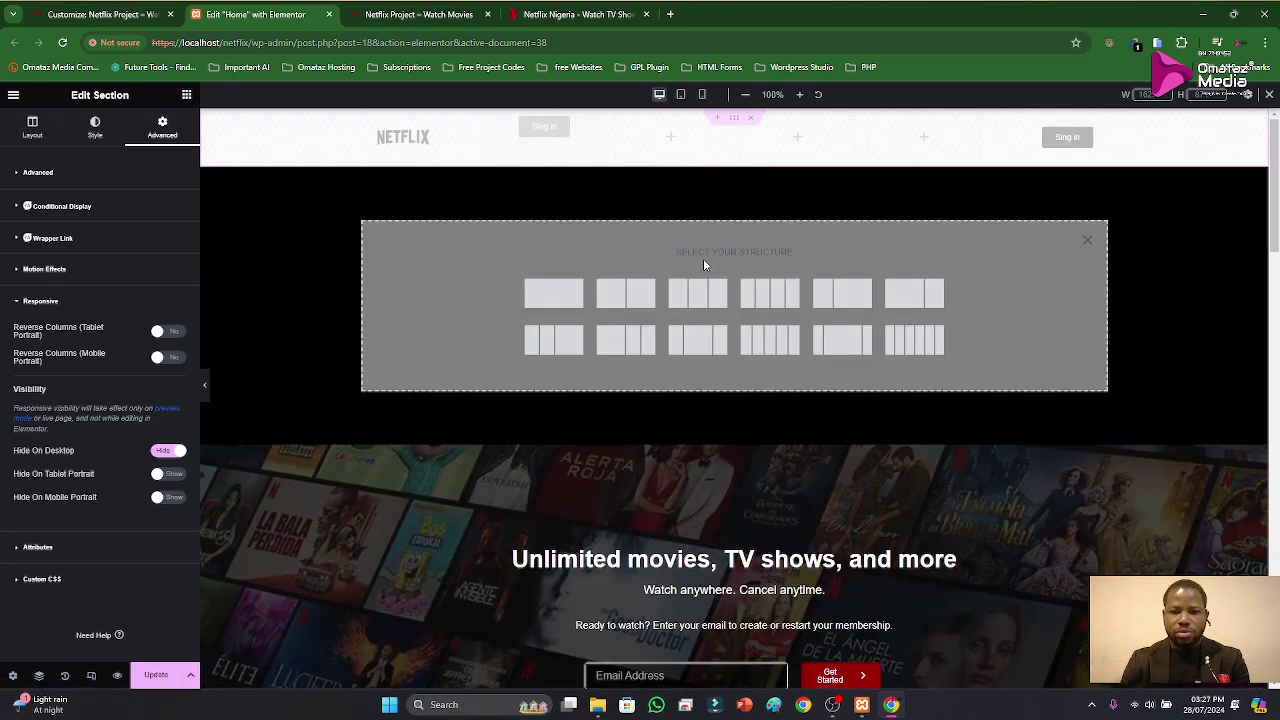
left_click(1085, 238)
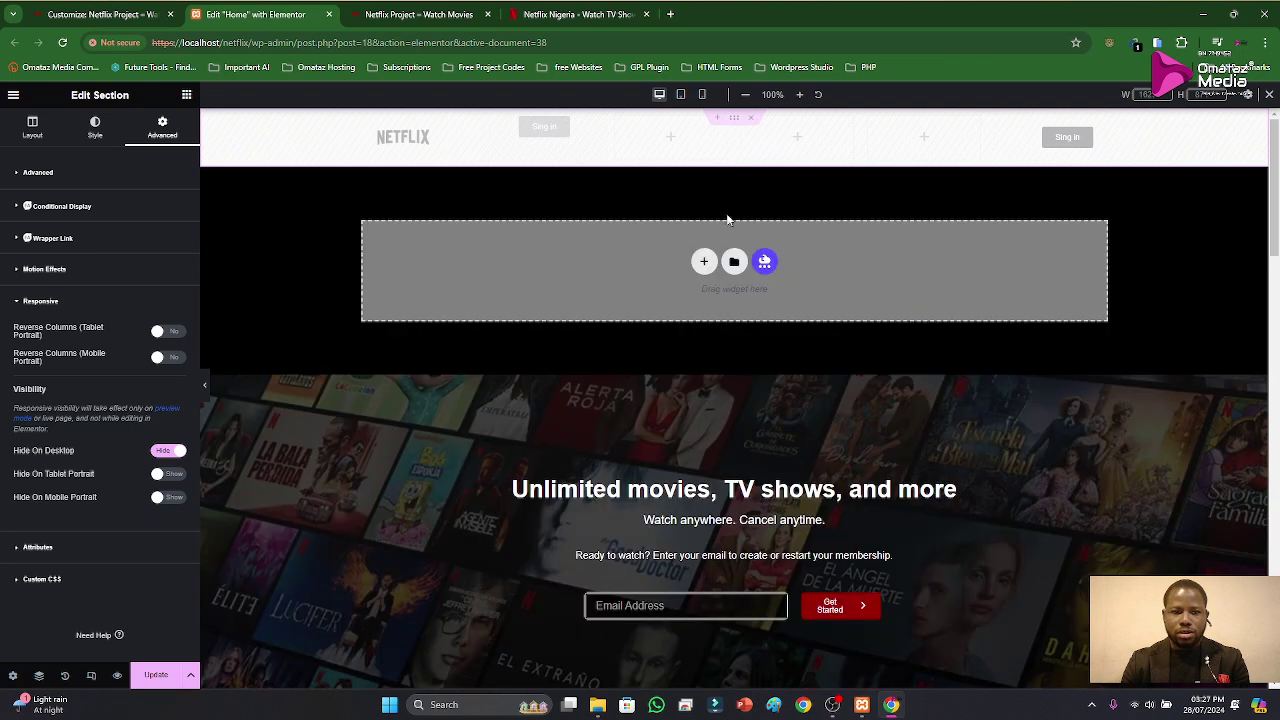
left_click(701, 262)
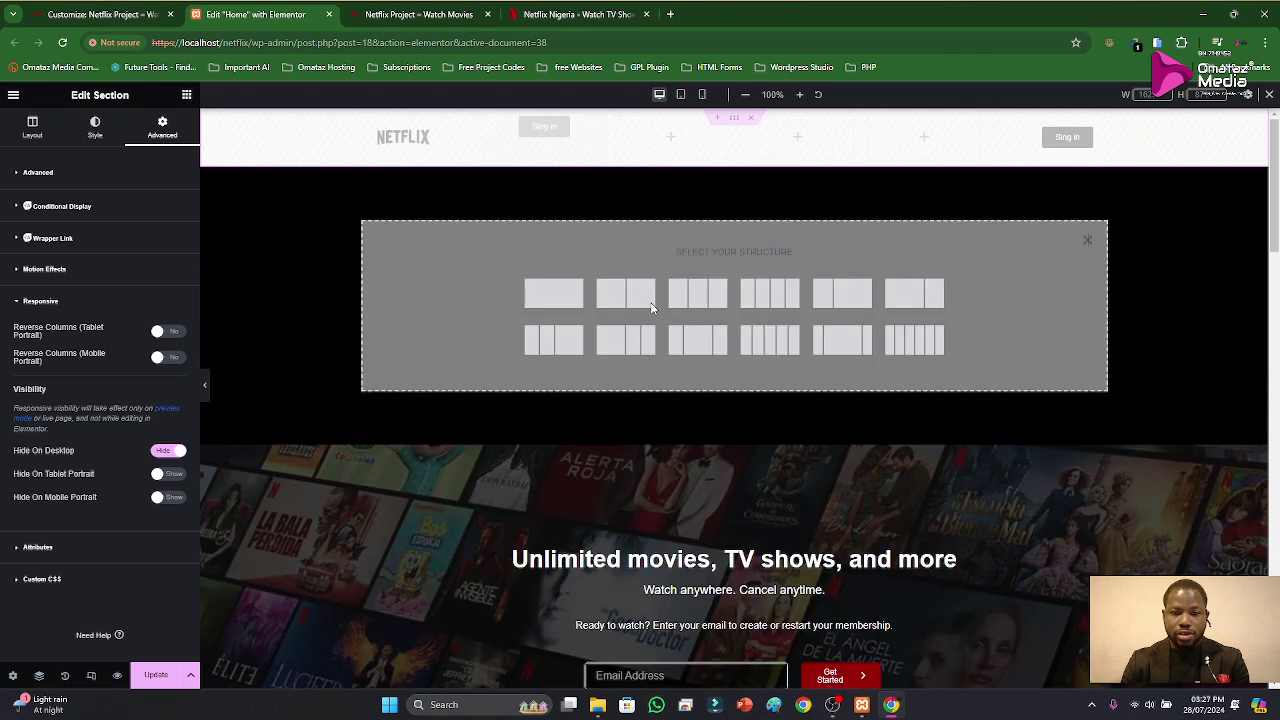
left_click(771, 339)
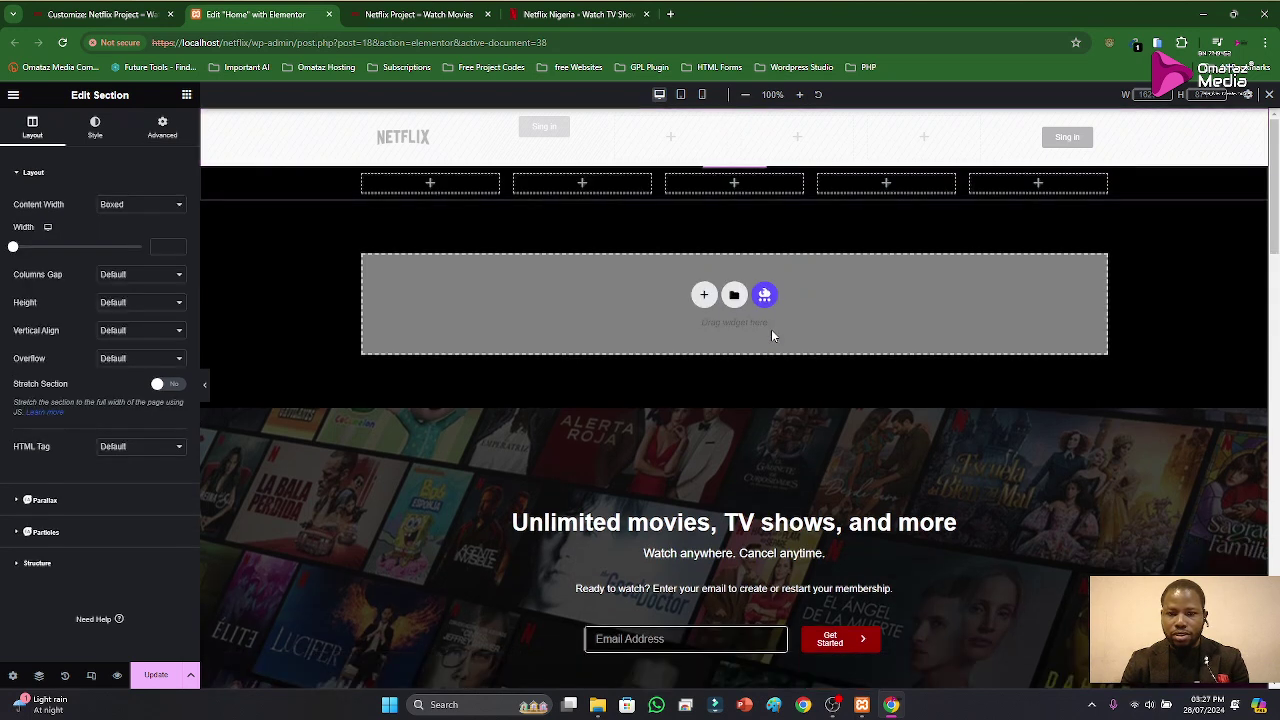
Step: Try the HFB Site Logo widget in the new section's first column and delete it
left_click(430, 186)
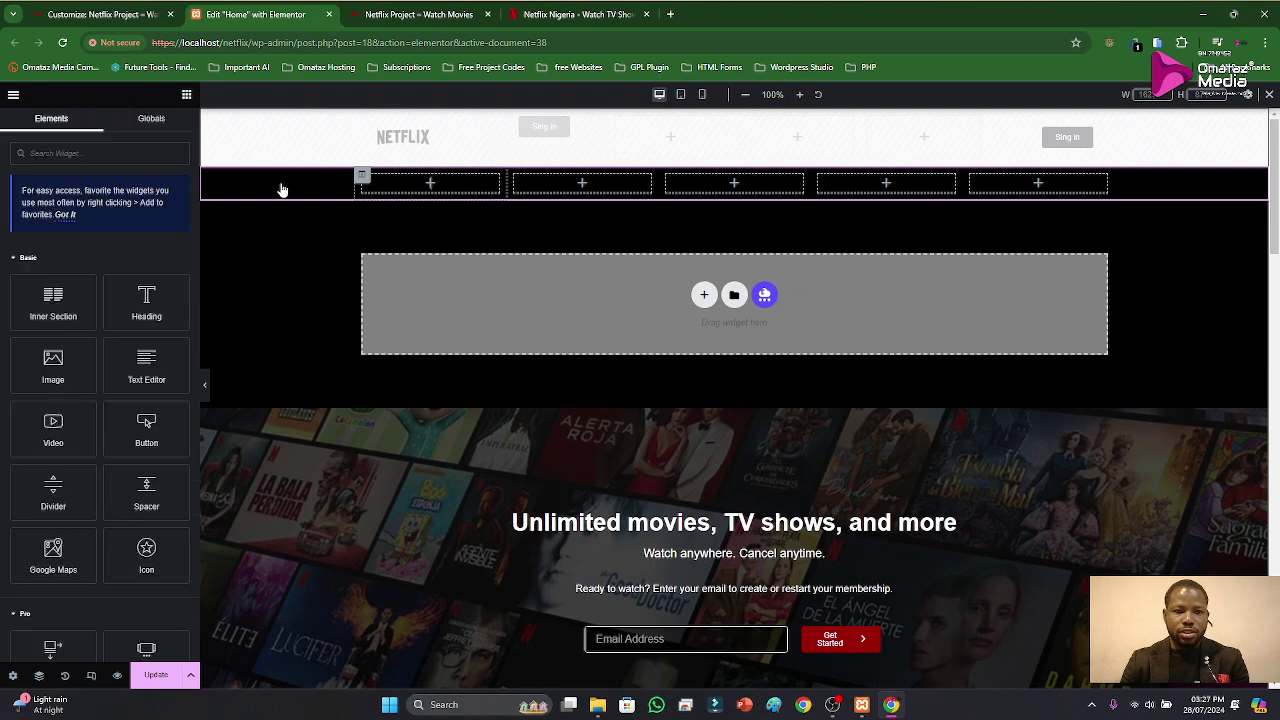
left_click(143, 155)
type("logo")
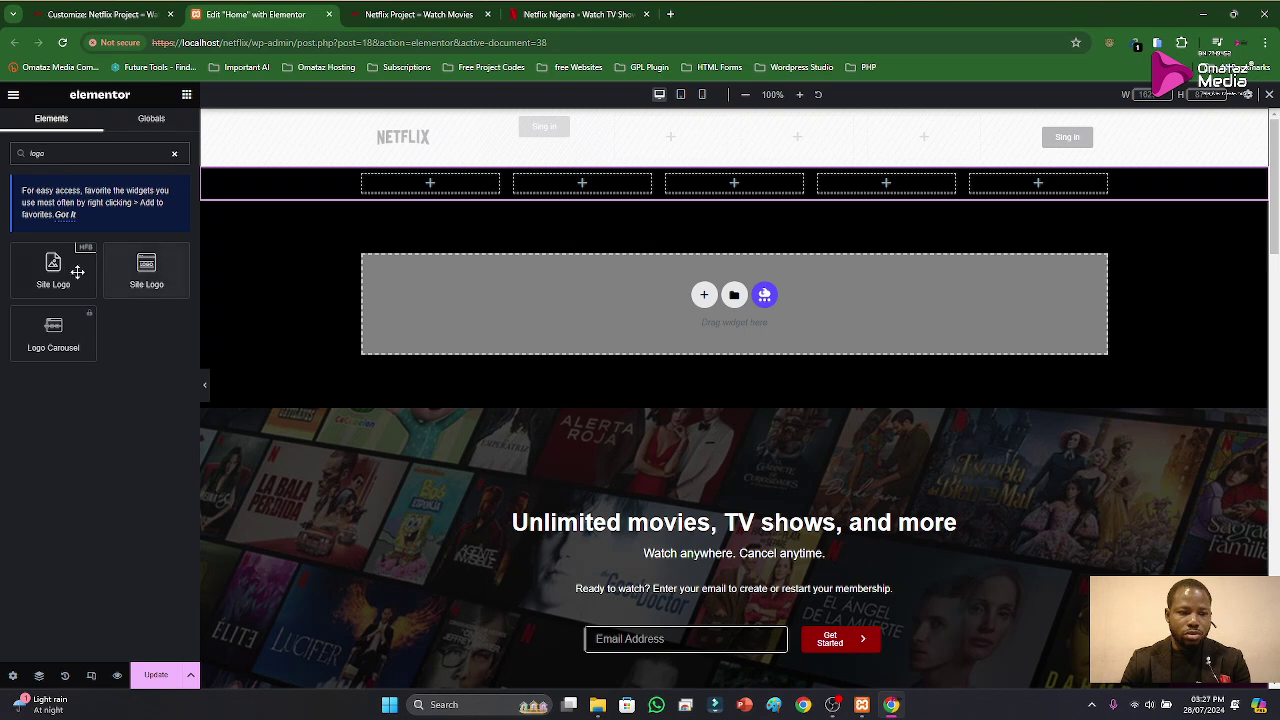
left_click_drag(53, 270, 431, 192)
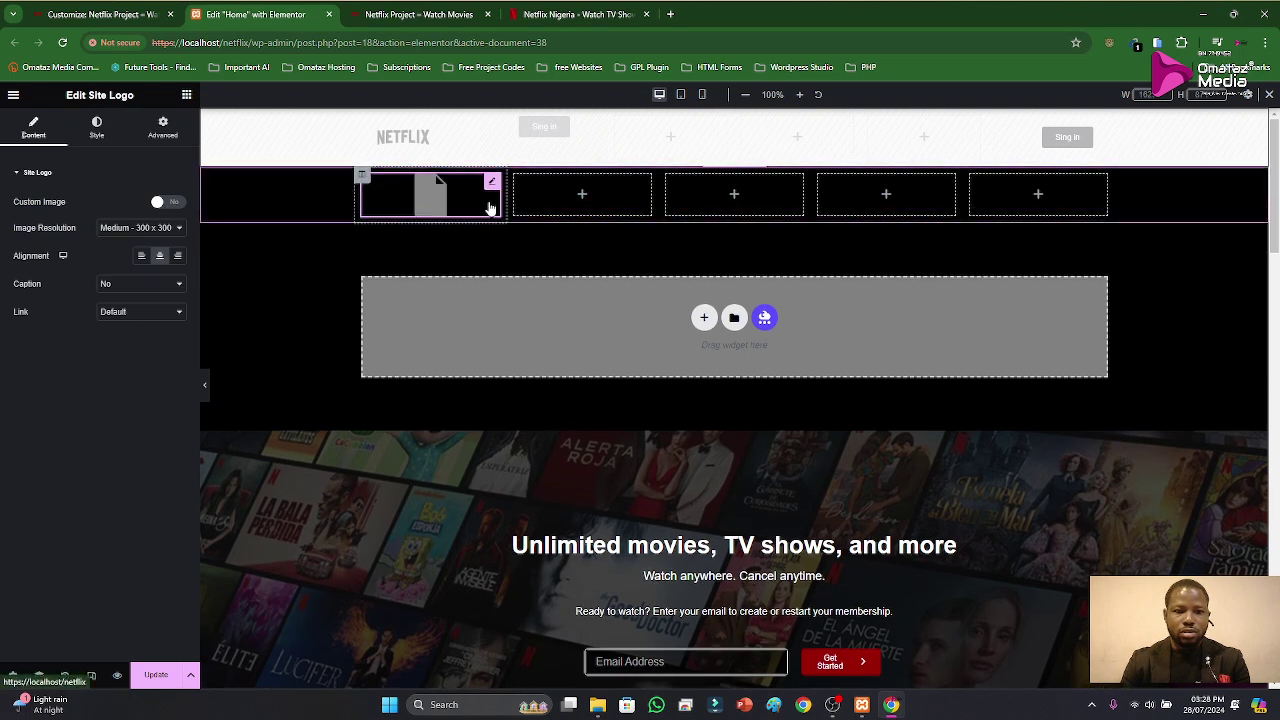
right_click(492, 185)
left_click(520, 454)
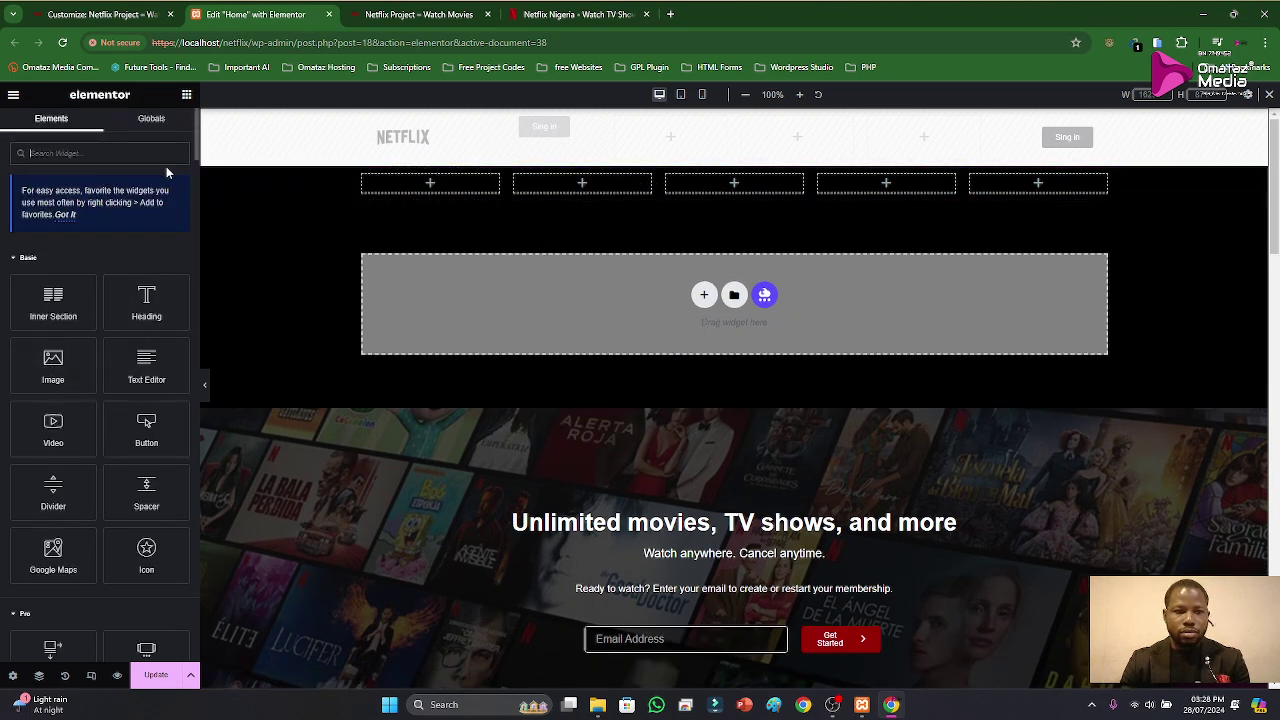
Step: Add the Site Logo widget without the HFB badge to the first column and assign Nwtflix-Logo.png as the site logo
type("logo")
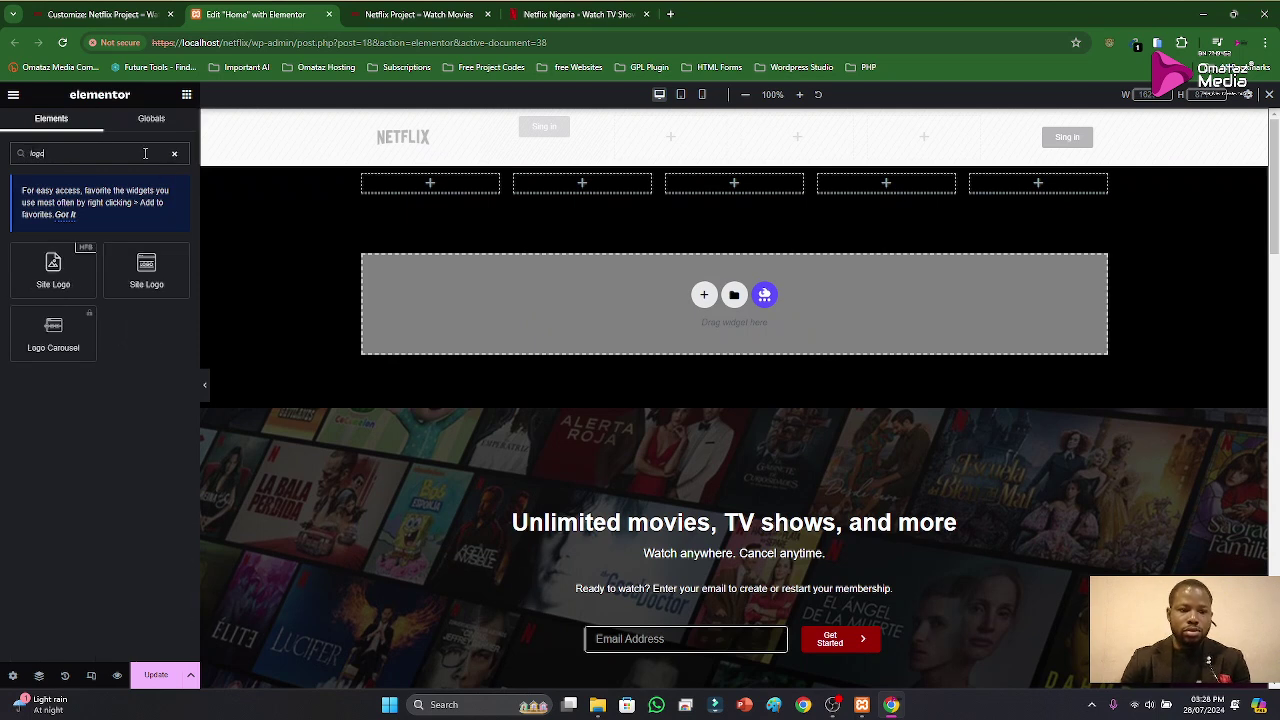
left_click_drag(156, 242, 438, 190)
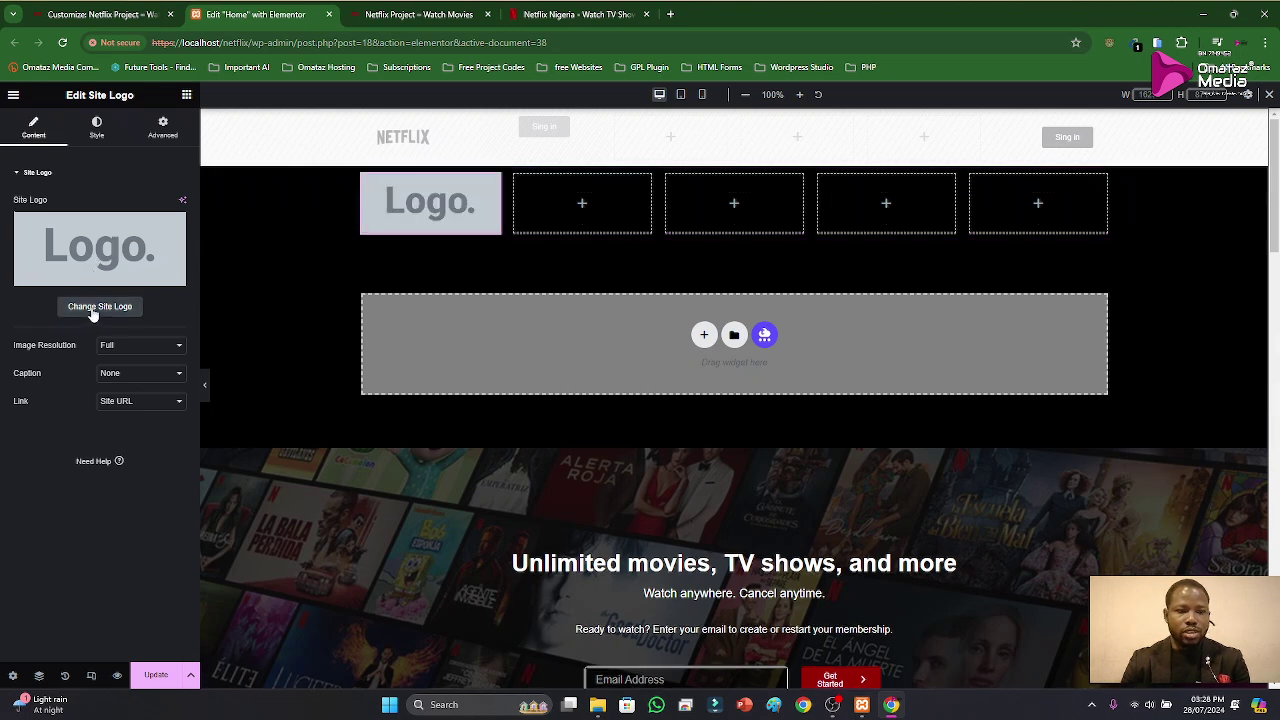
left_click(91, 308)
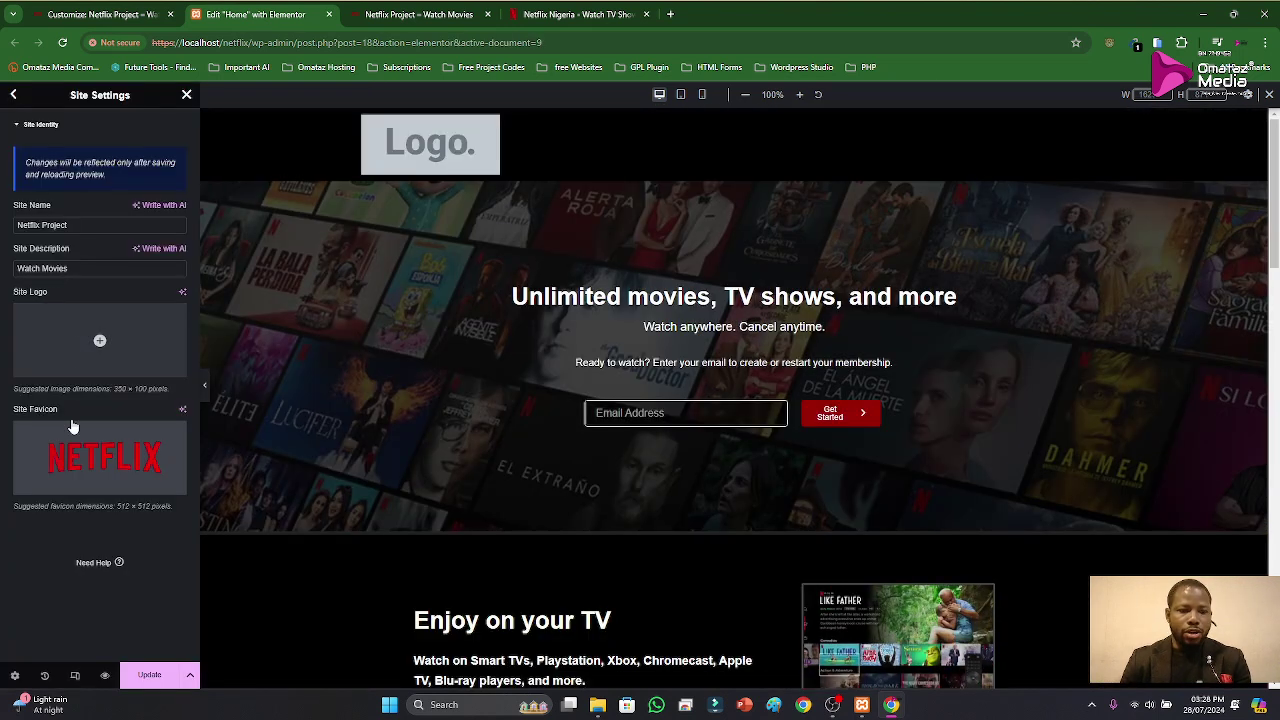
left_click(75, 347)
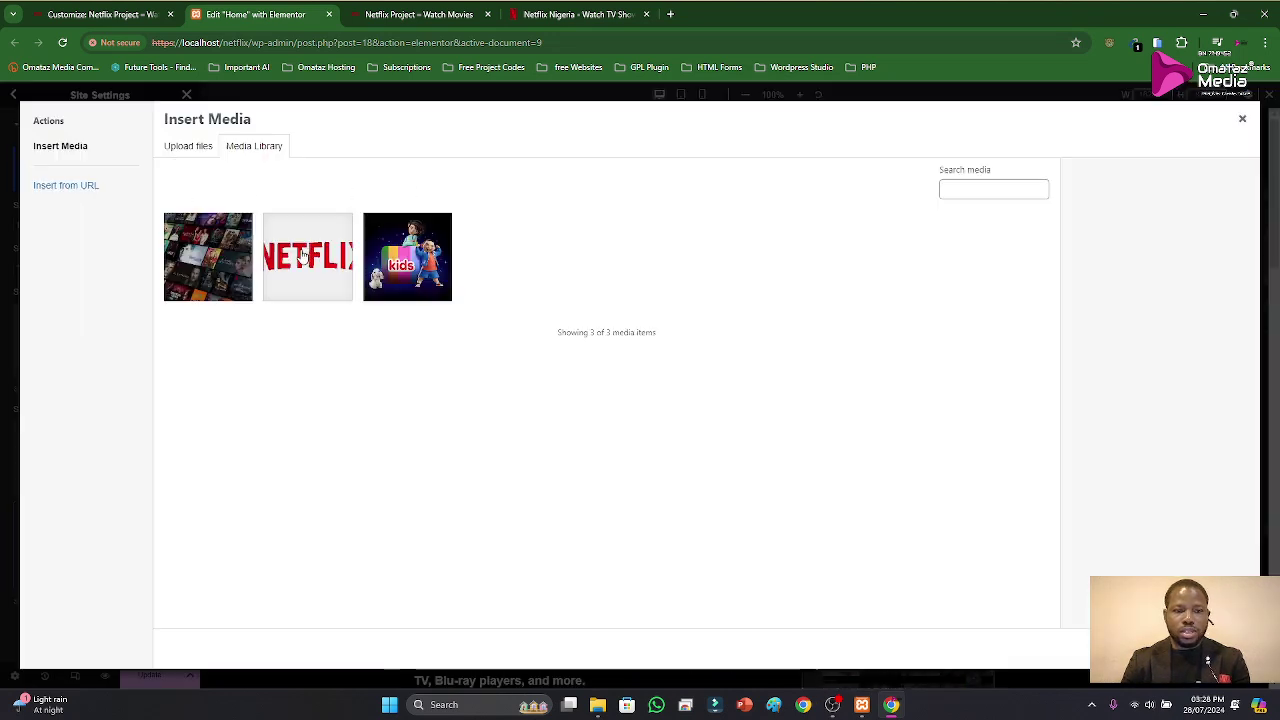
left_click(303, 257)
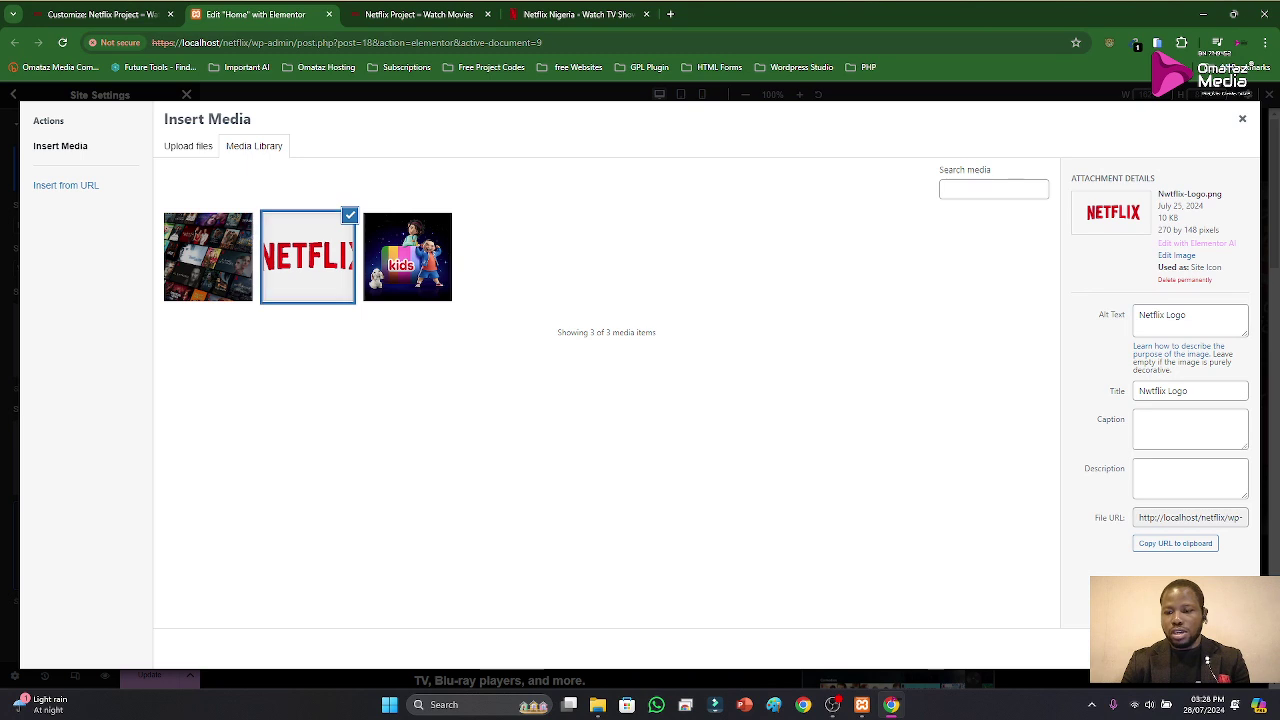
left_click(1210, 650)
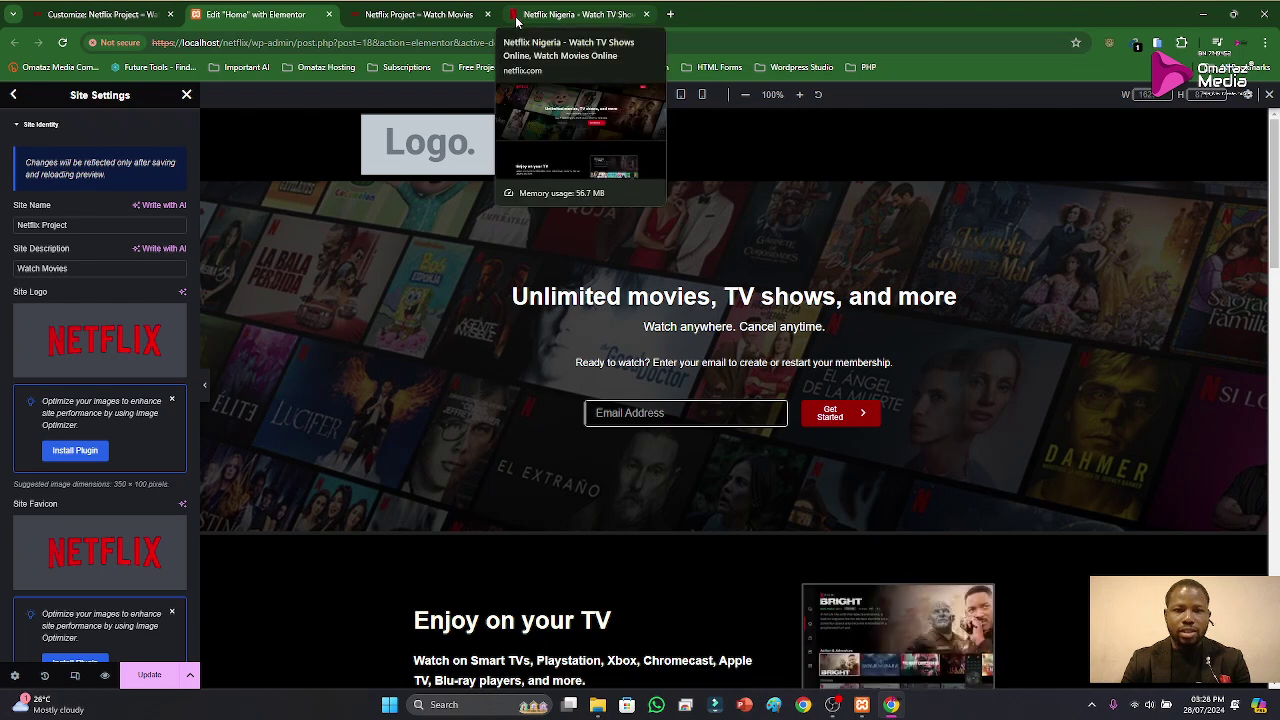
Step: Save the site settings and search Google for "netflix n logo" in a new browser tab
left_click(149, 675)
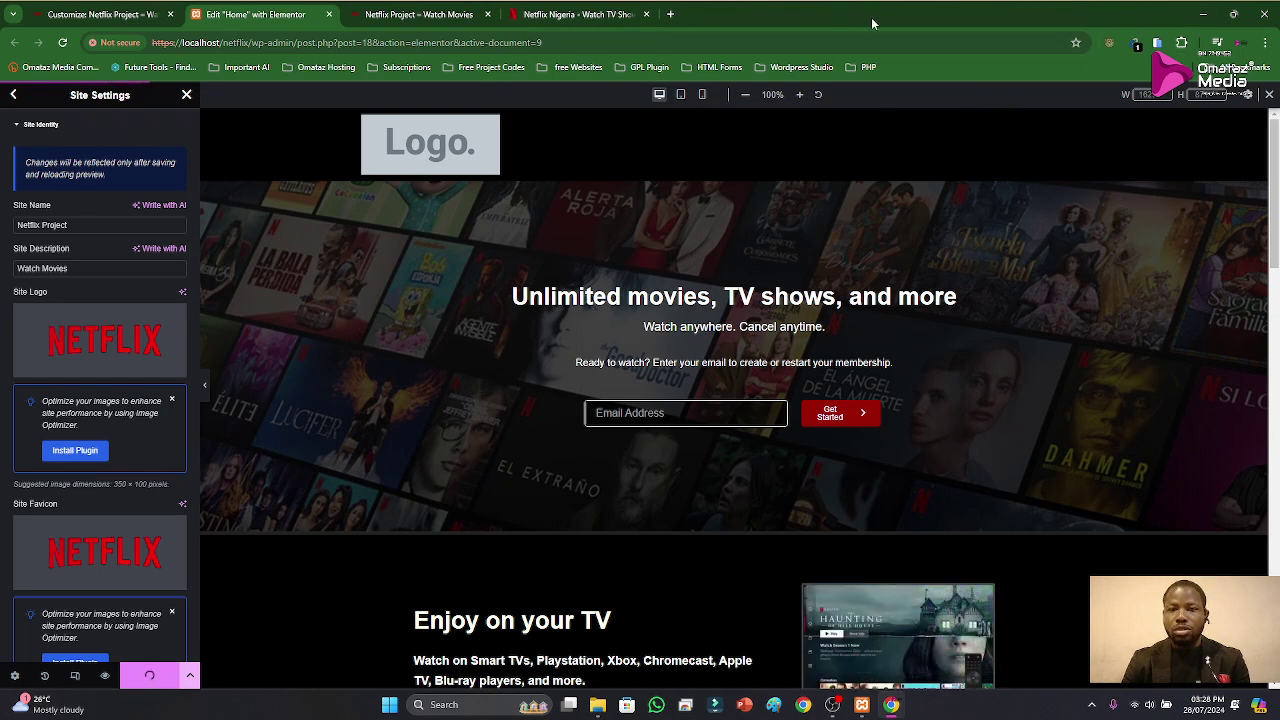
left_click(671, 15)
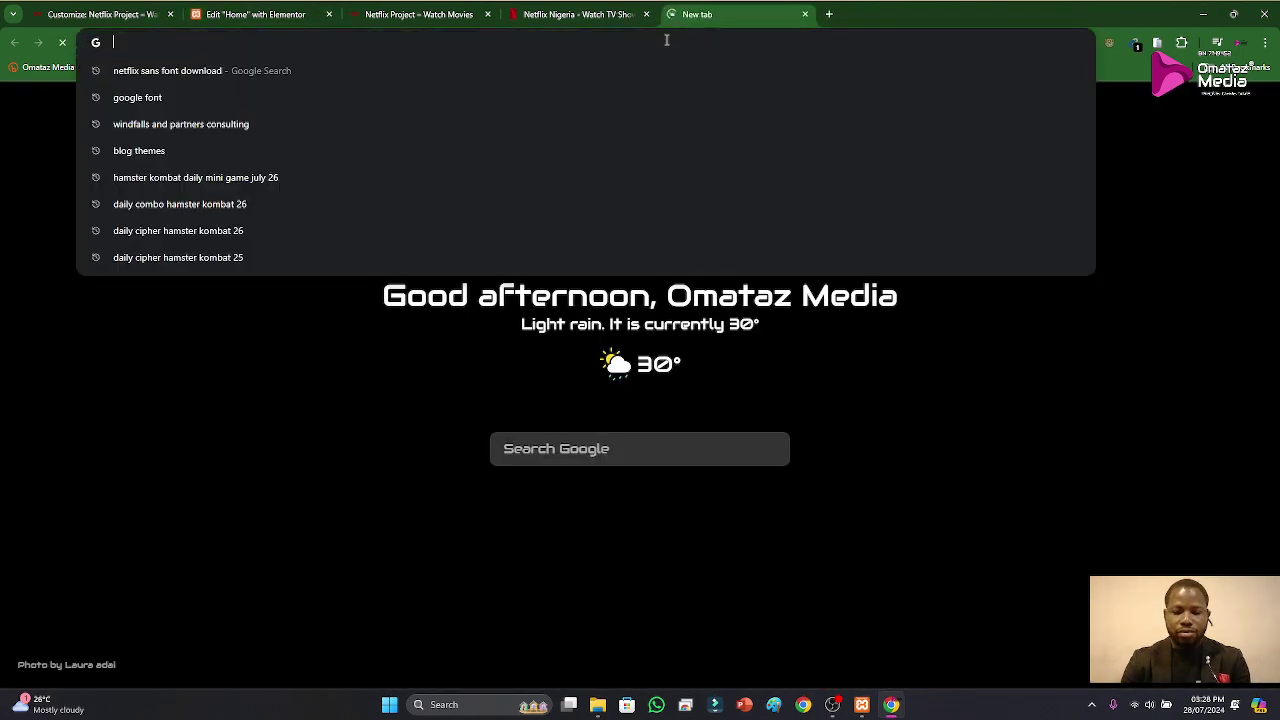
type("netflix ")
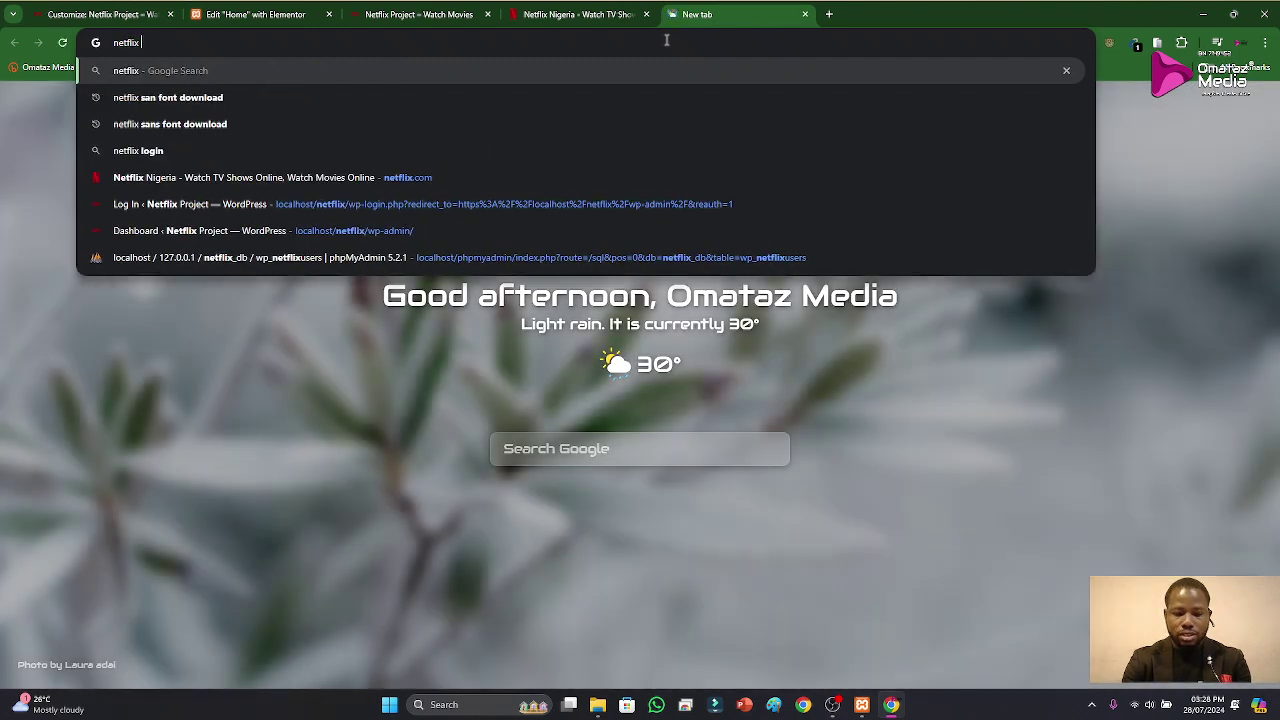
type("n logo")
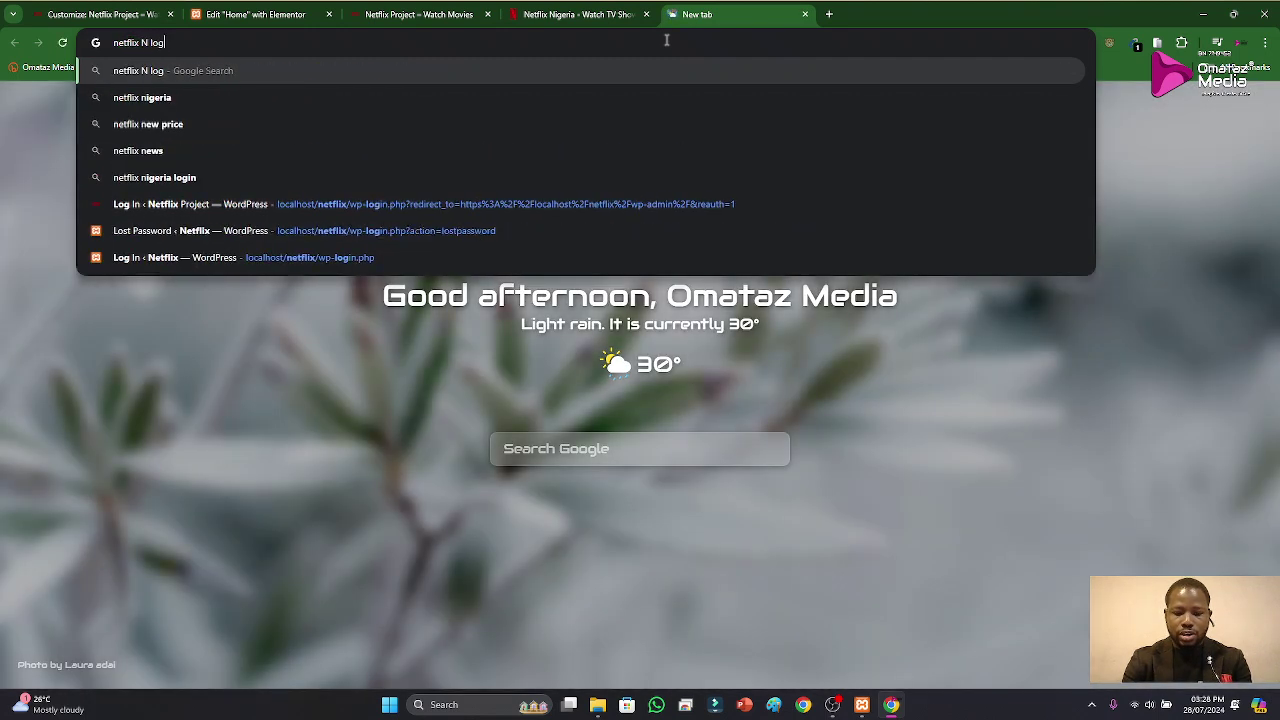
key("Return")
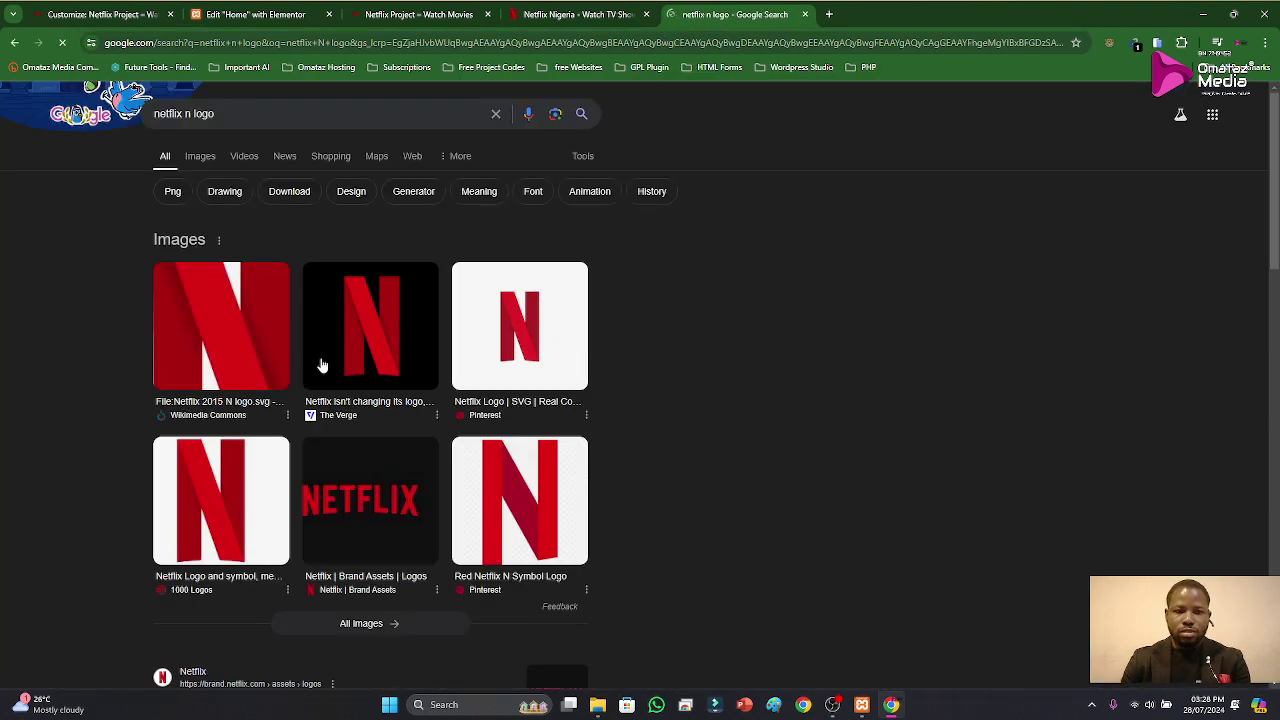
Step: Download the red N on black image from The Verge result to Downloads as "Netflic site Icon.png"
right_click(366, 326)
left_click(400, 351)
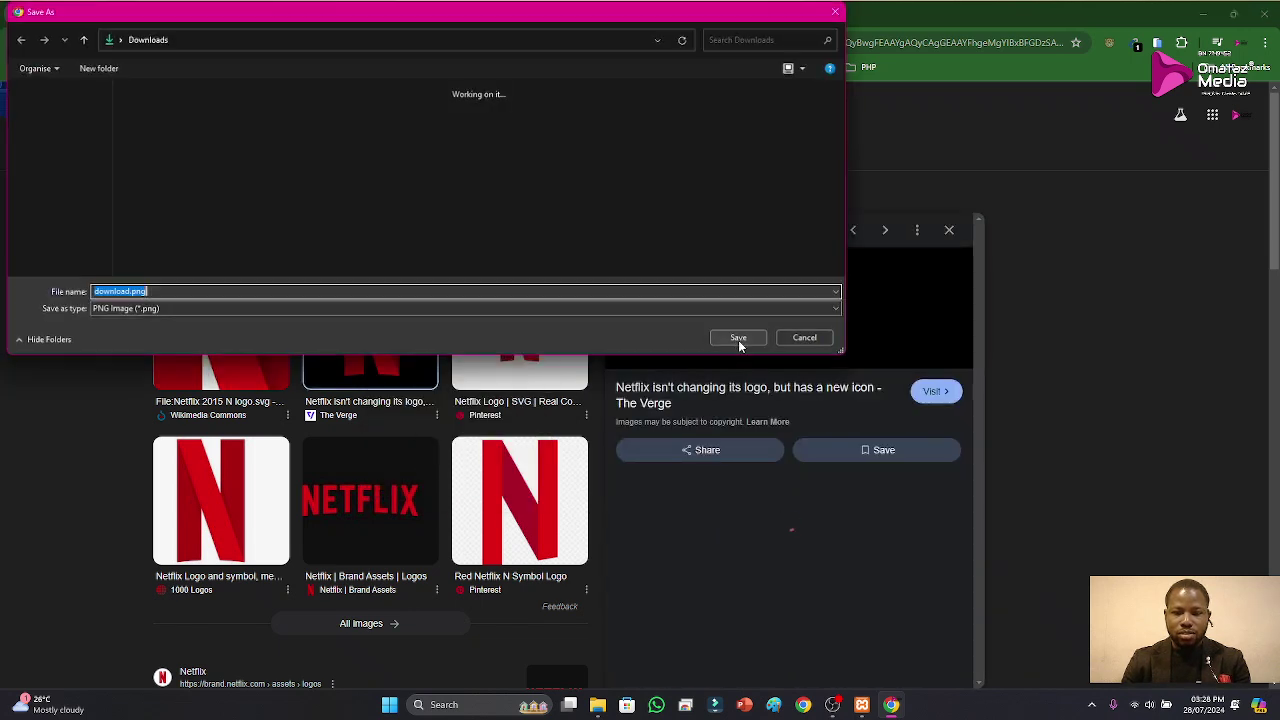
left_click(125, 291)
left_click_drag(124, 291, 62, 290)
key("BackSpace")
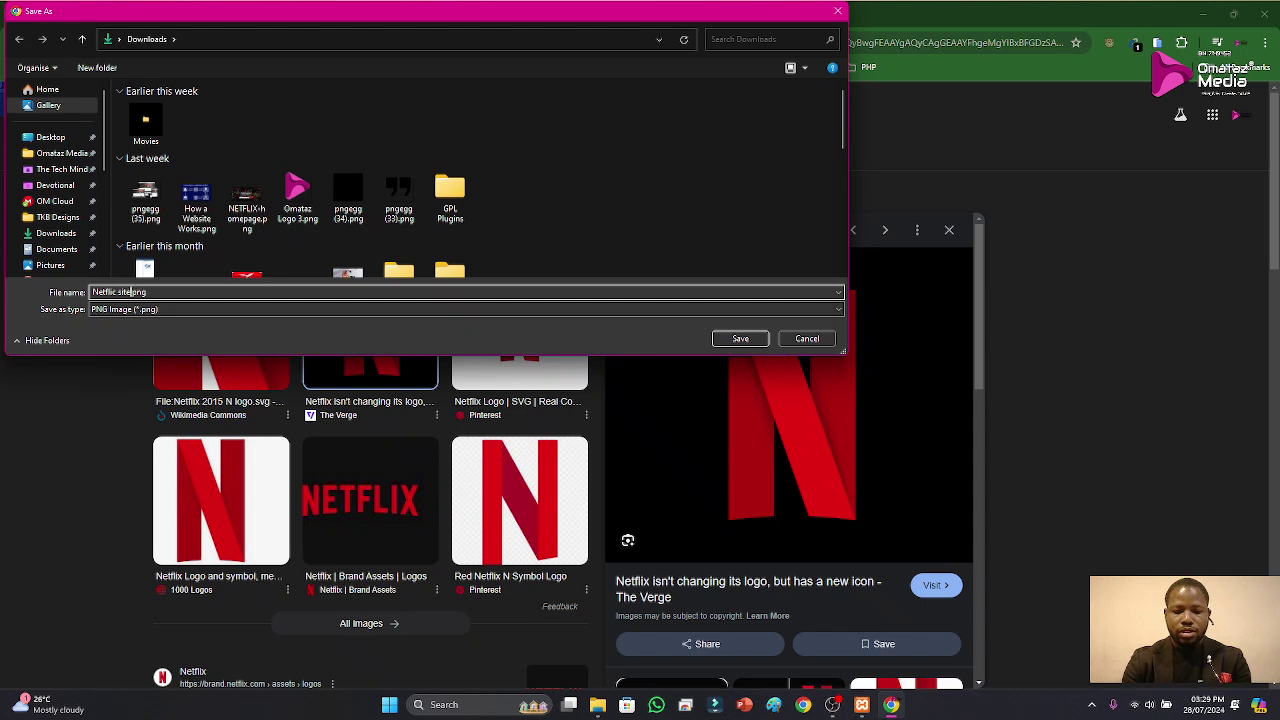
type("Netflix site Icon")
key("Return")
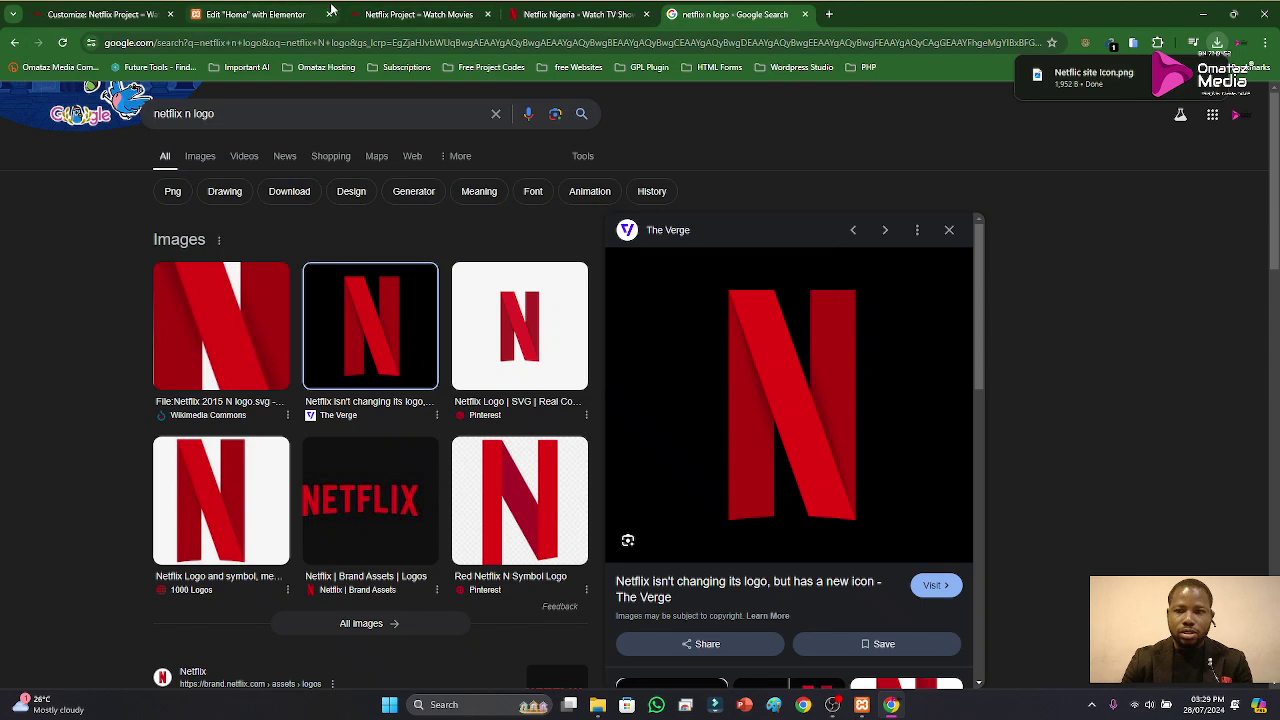
Step: Return to the page editor, upload Netflic site Icon.png from Downloads as the site favicon and update the site settings
left_click(395, 15)
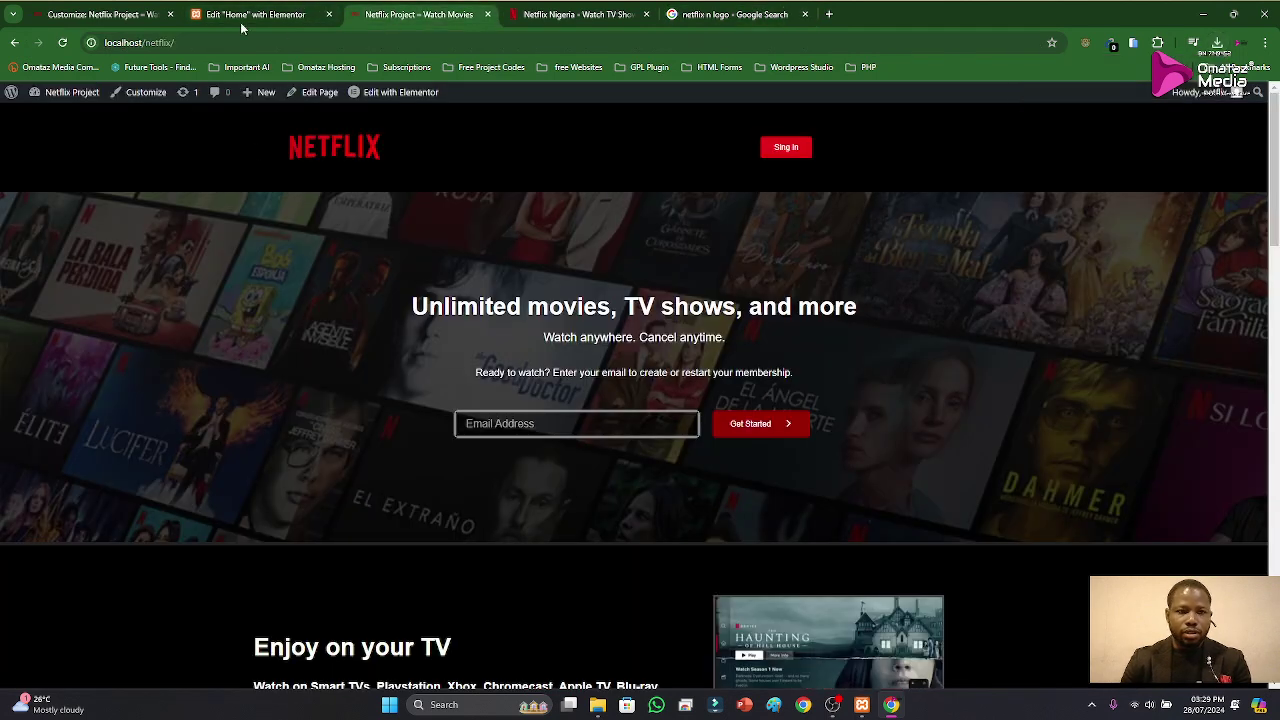
left_click(245, 15)
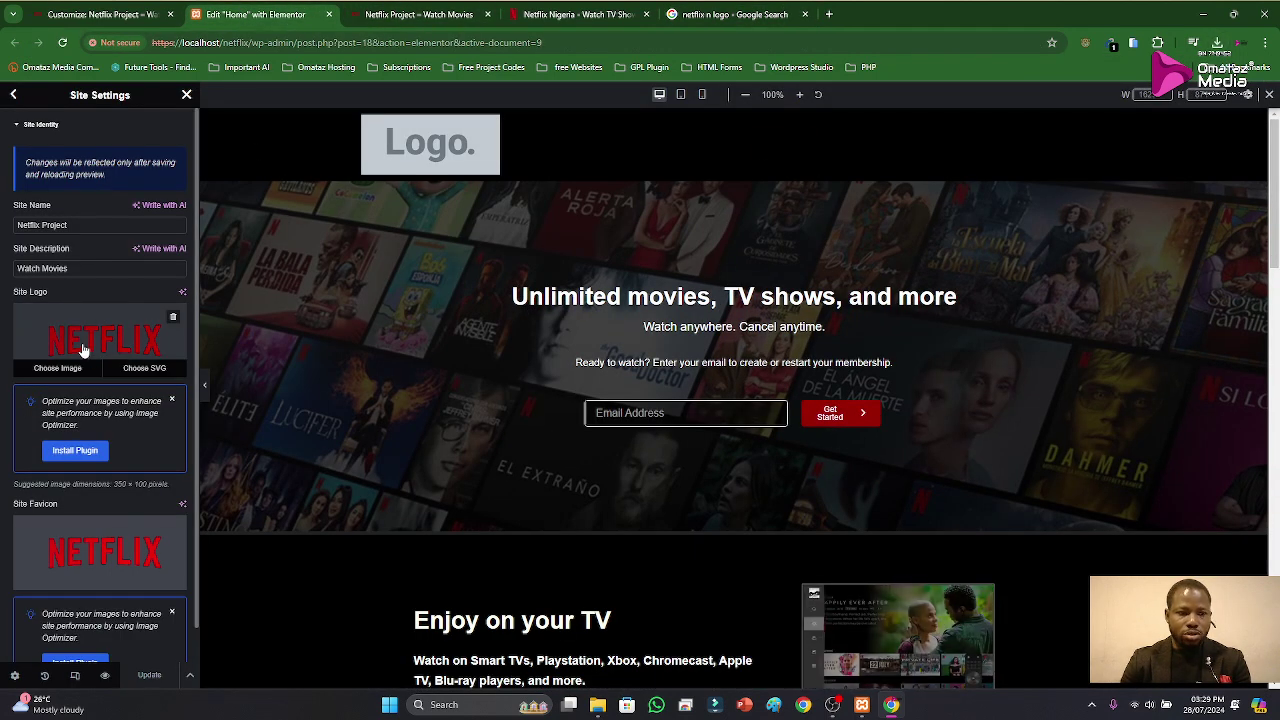
left_click(76, 560)
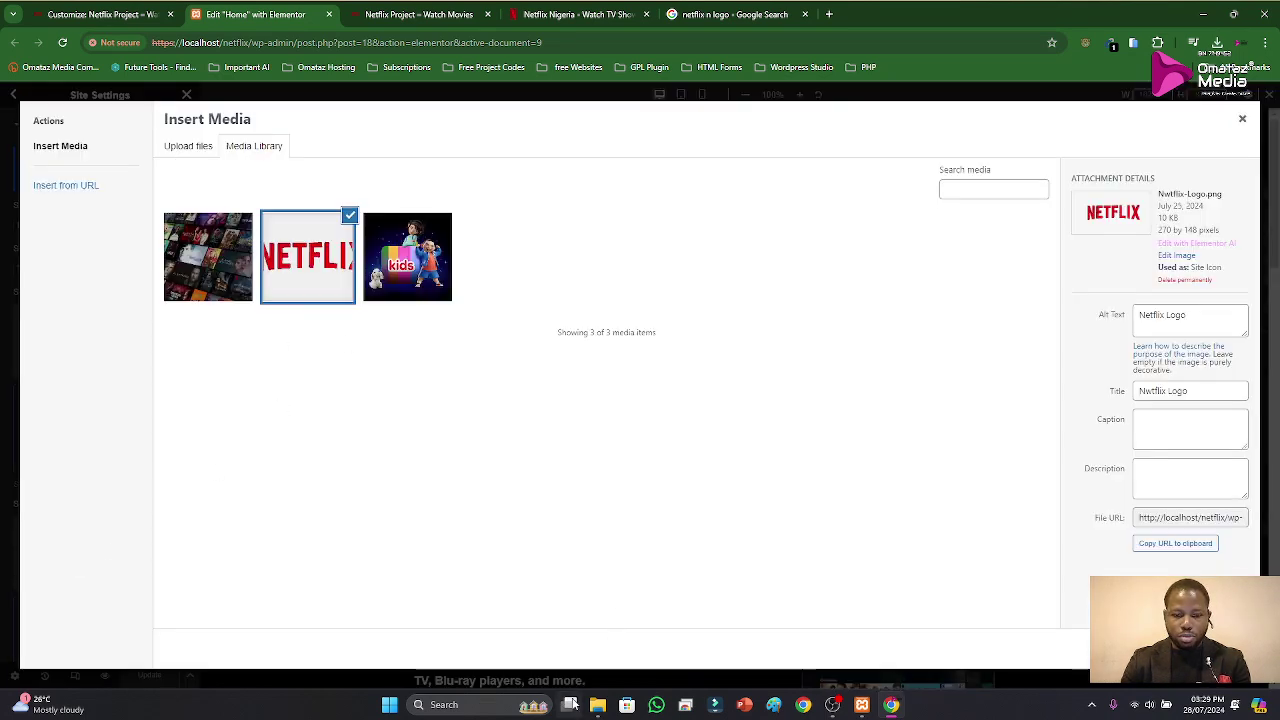
left_click(597, 705)
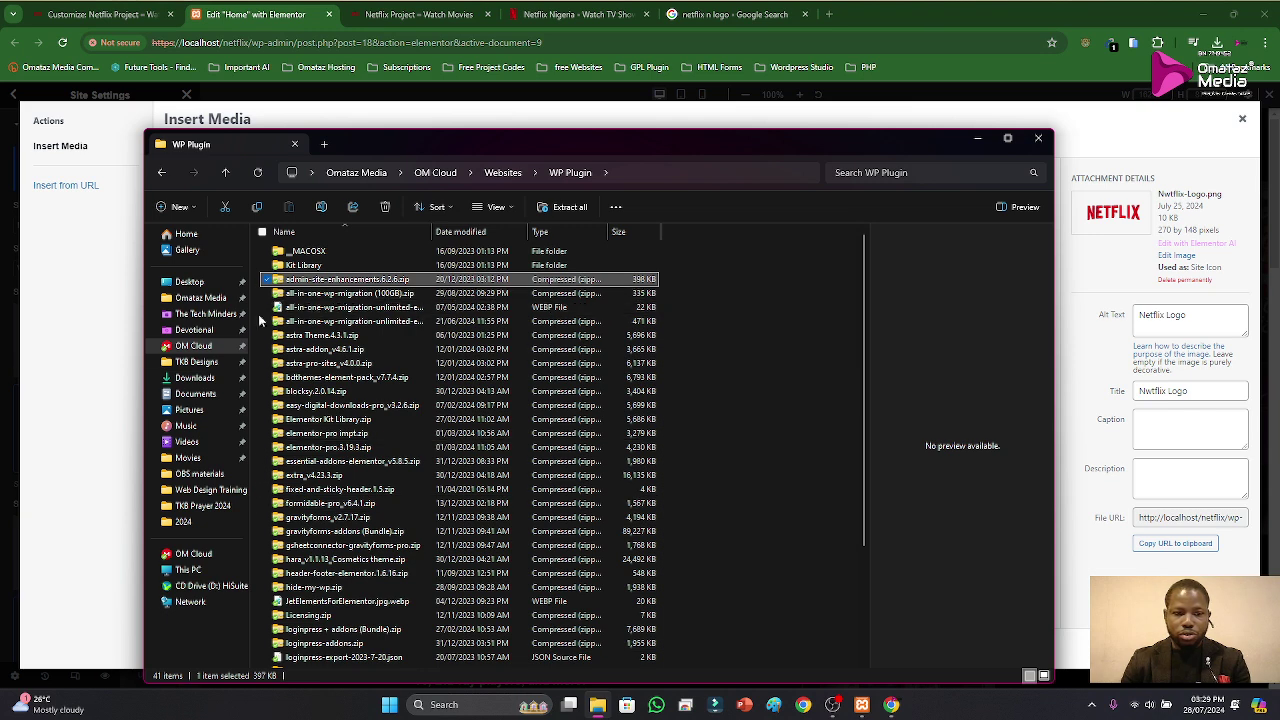
left_click(194, 378)
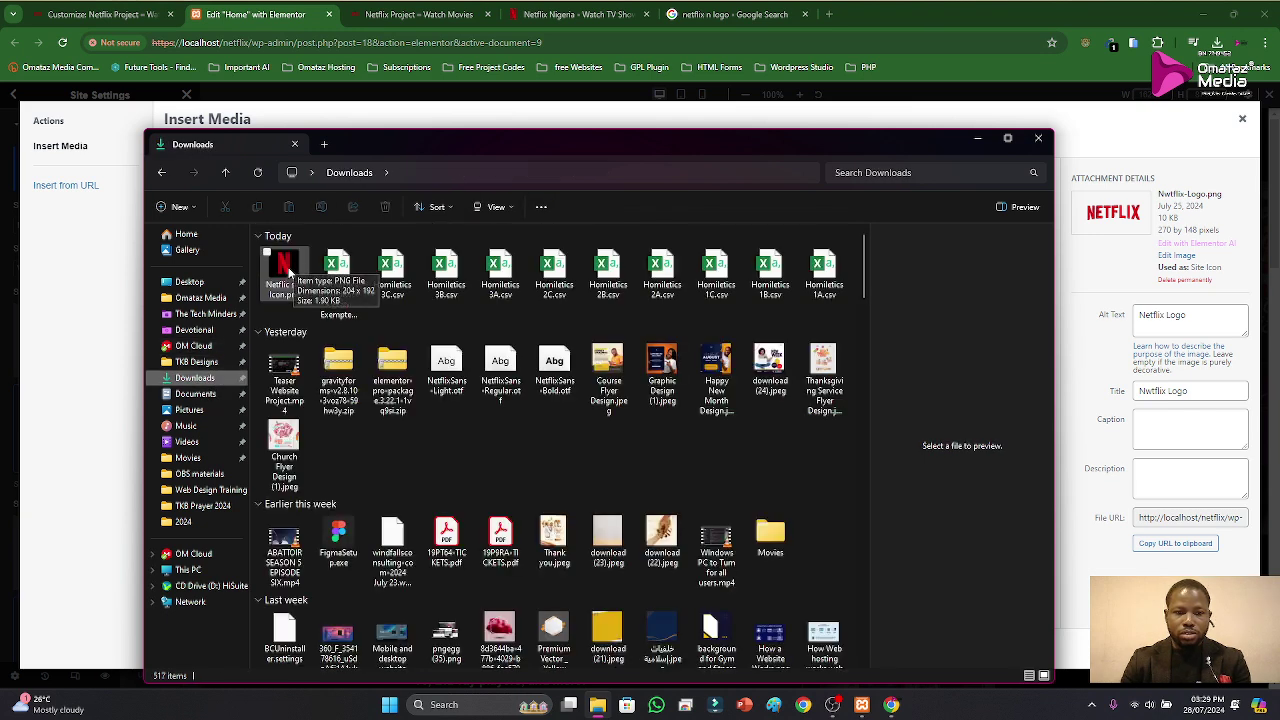
left_click_drag(371, 155, 606, 250)
left_click_drag(520, 362, 265, 366)
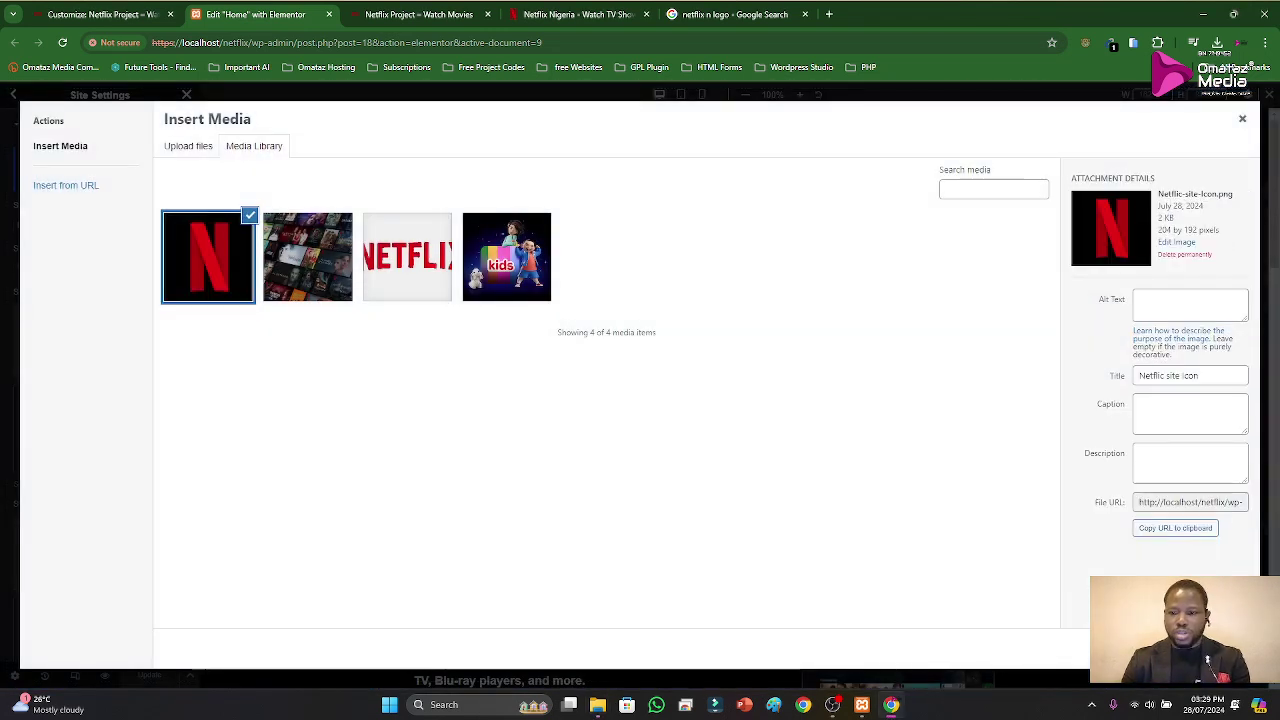
left_click(1210, 650)
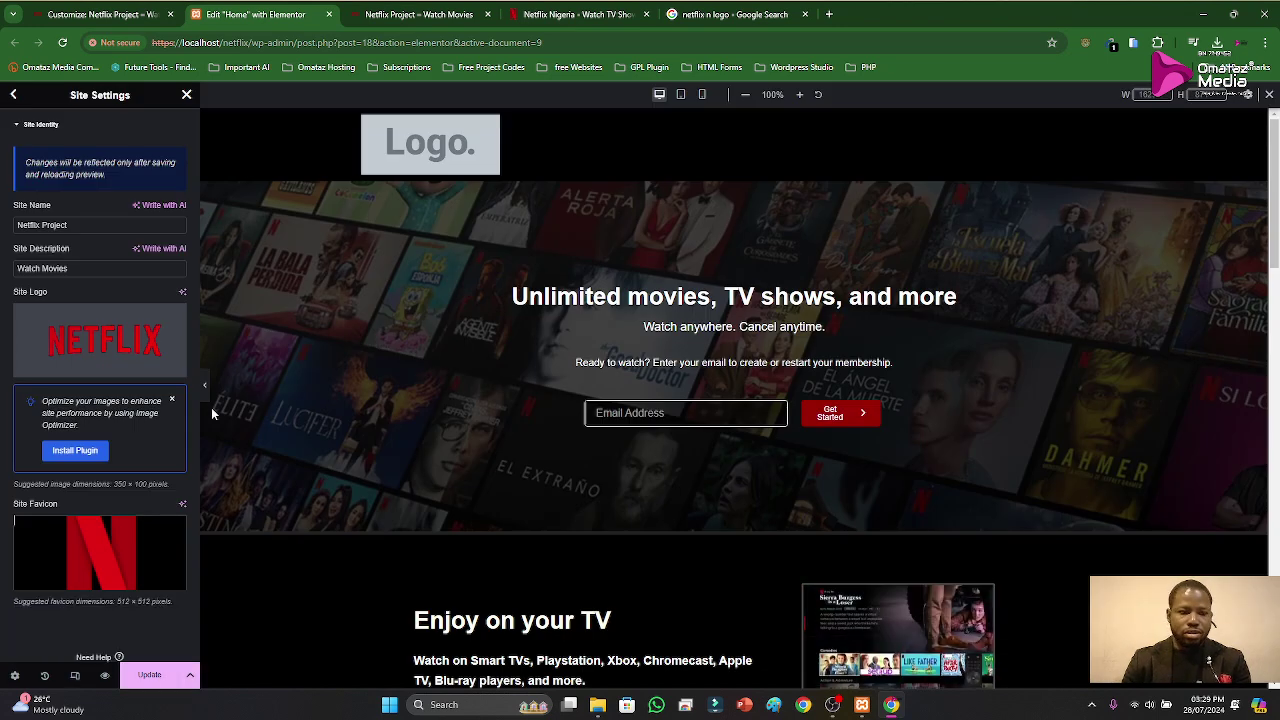
left_click(140, 675)
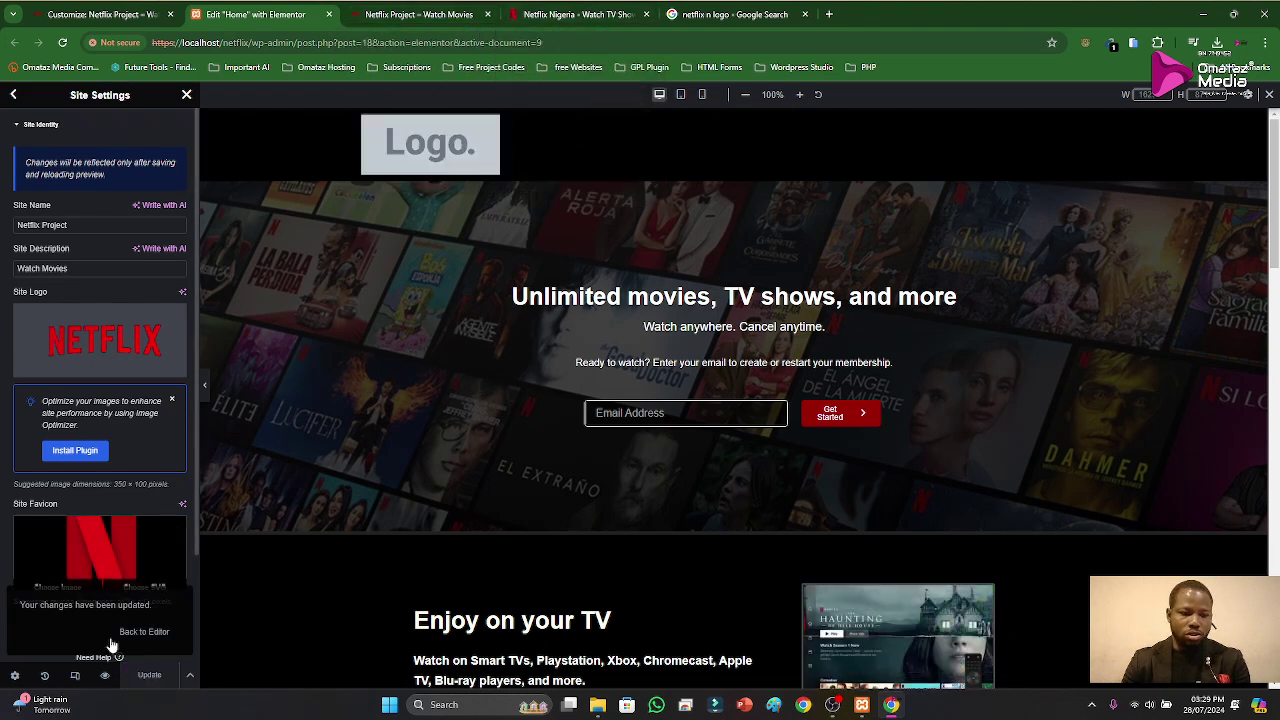
Step: Change the site description to "Watch TV Shows", update the site settings and close them
mouse_move(82, 360)
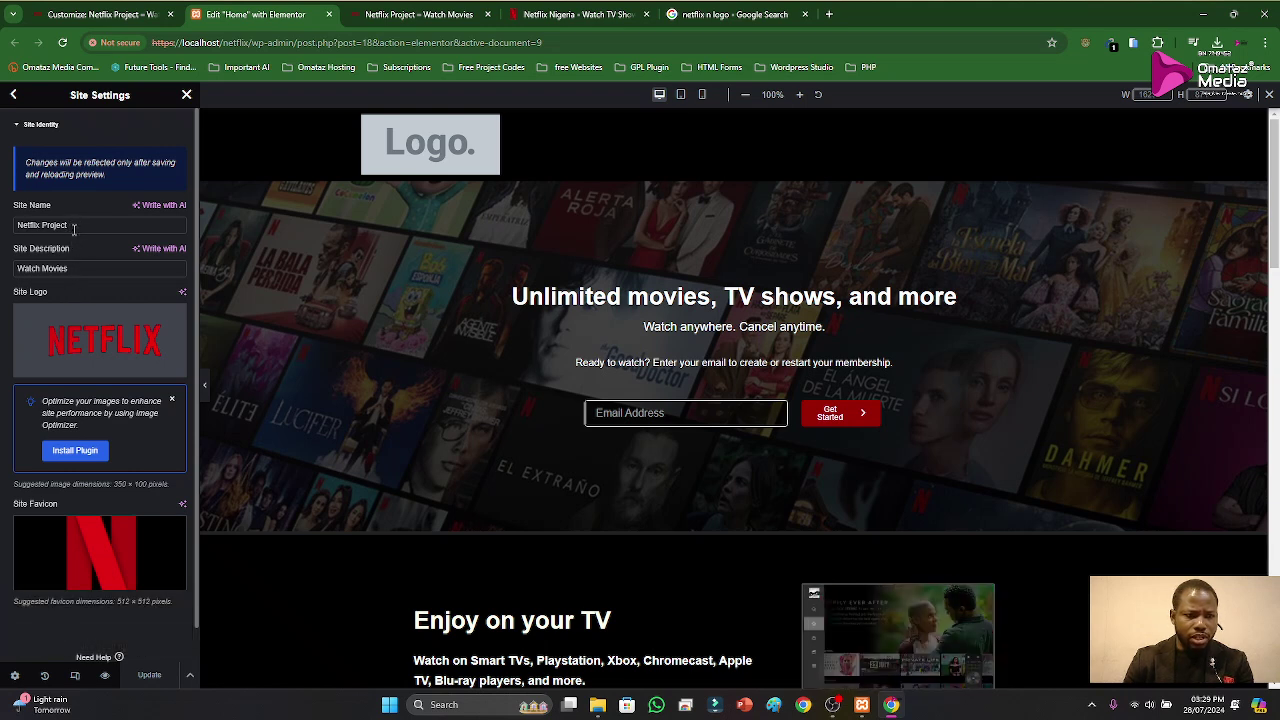
scroll(85, 275, "down", 1)
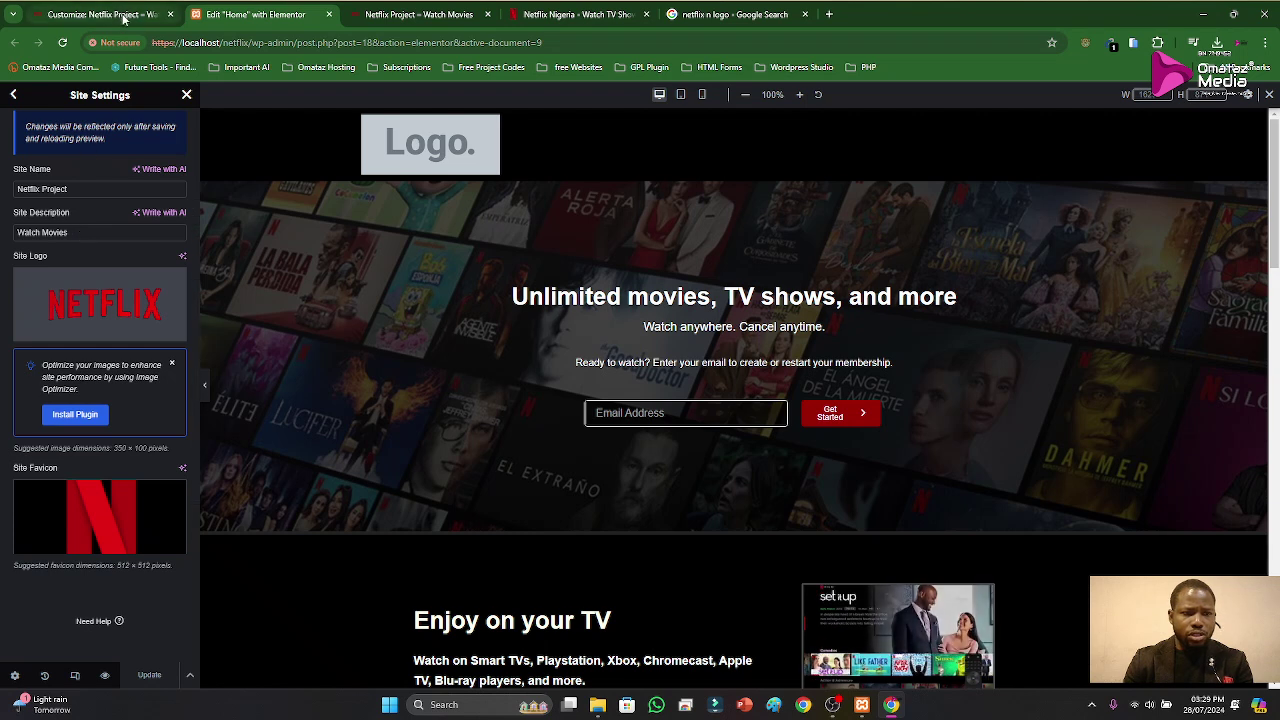
mouse_move(127, 17)
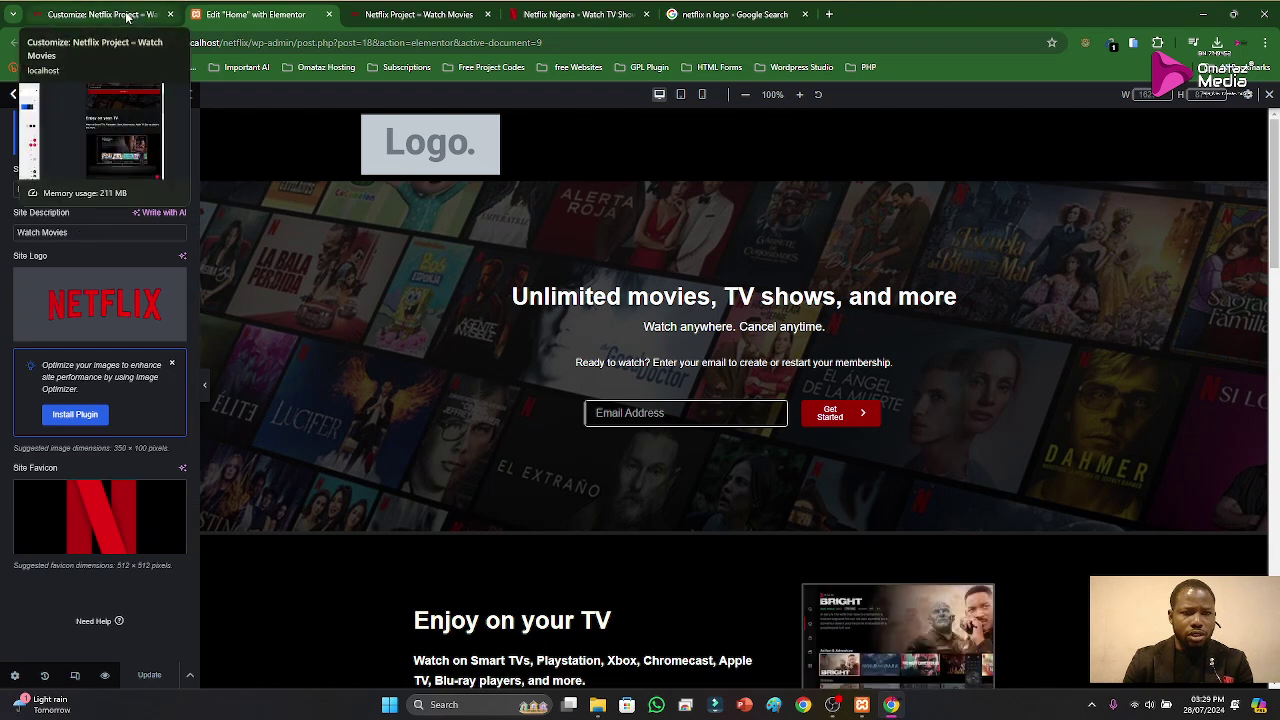
mouse_move(571, 17)
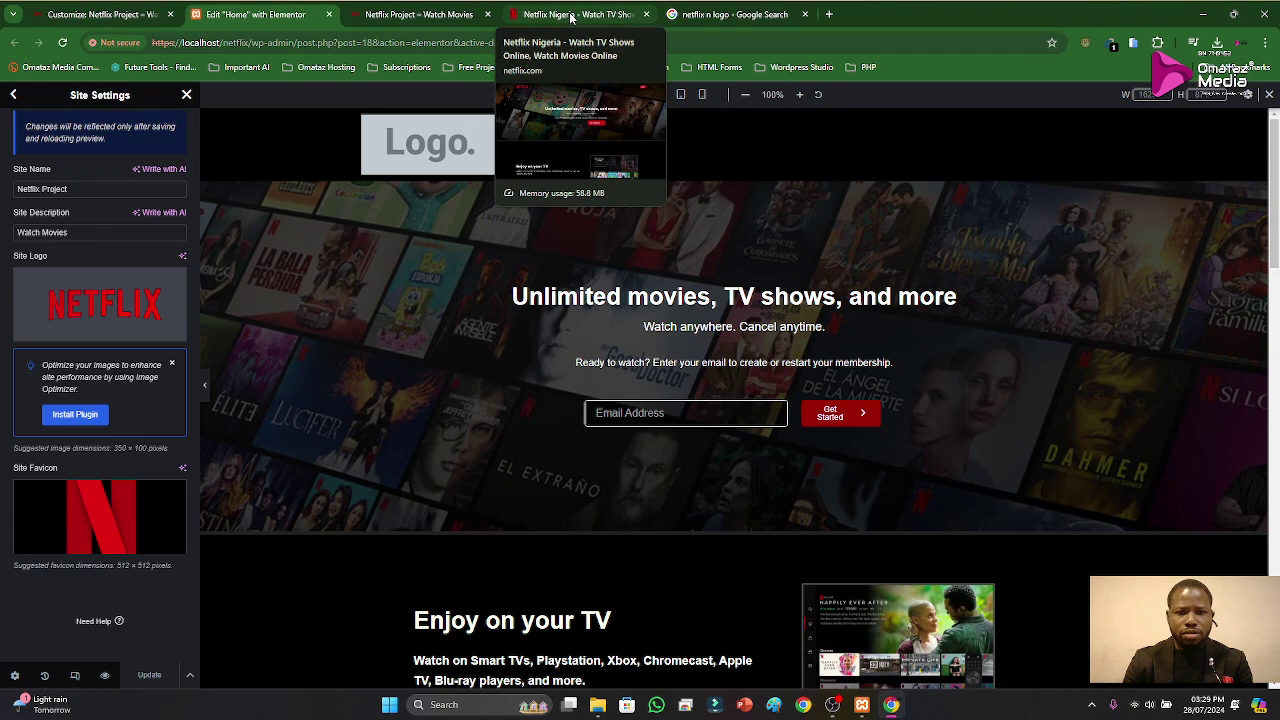
left_click(75, 233)
key("BackSpace")
key("BackSpace")
key("BackSpace")
key("BackSpace")
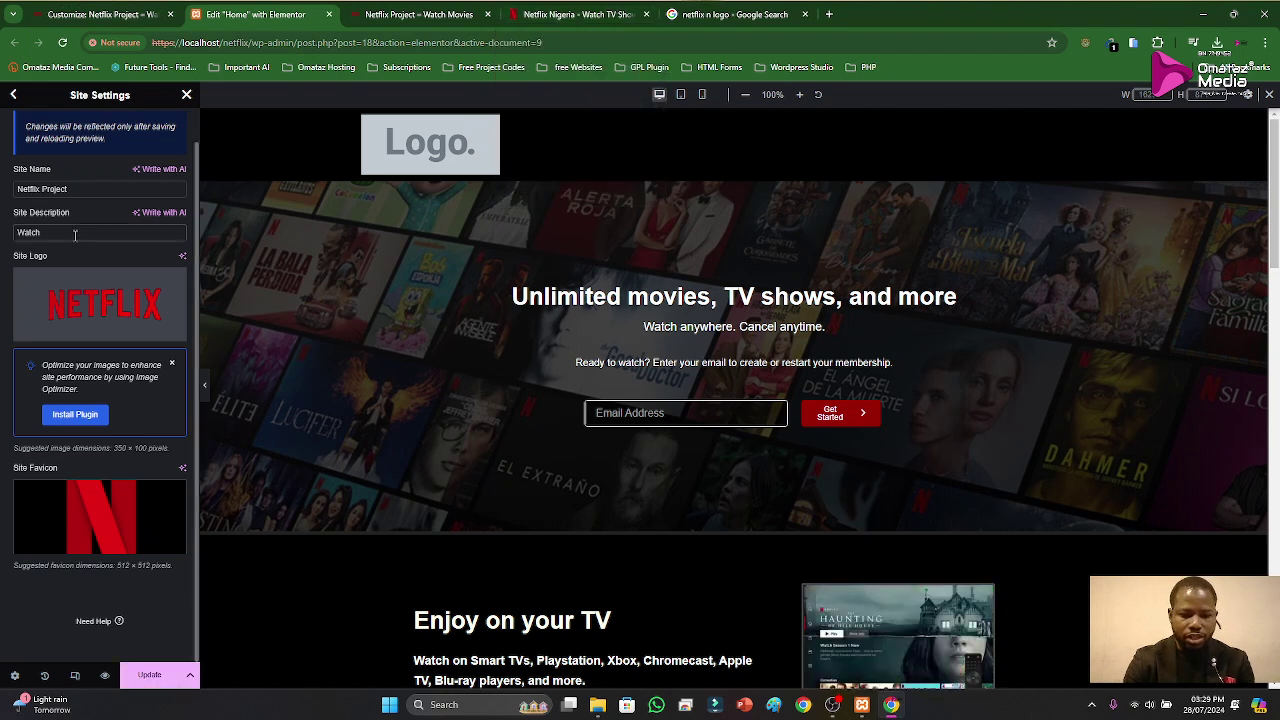
type("TV")
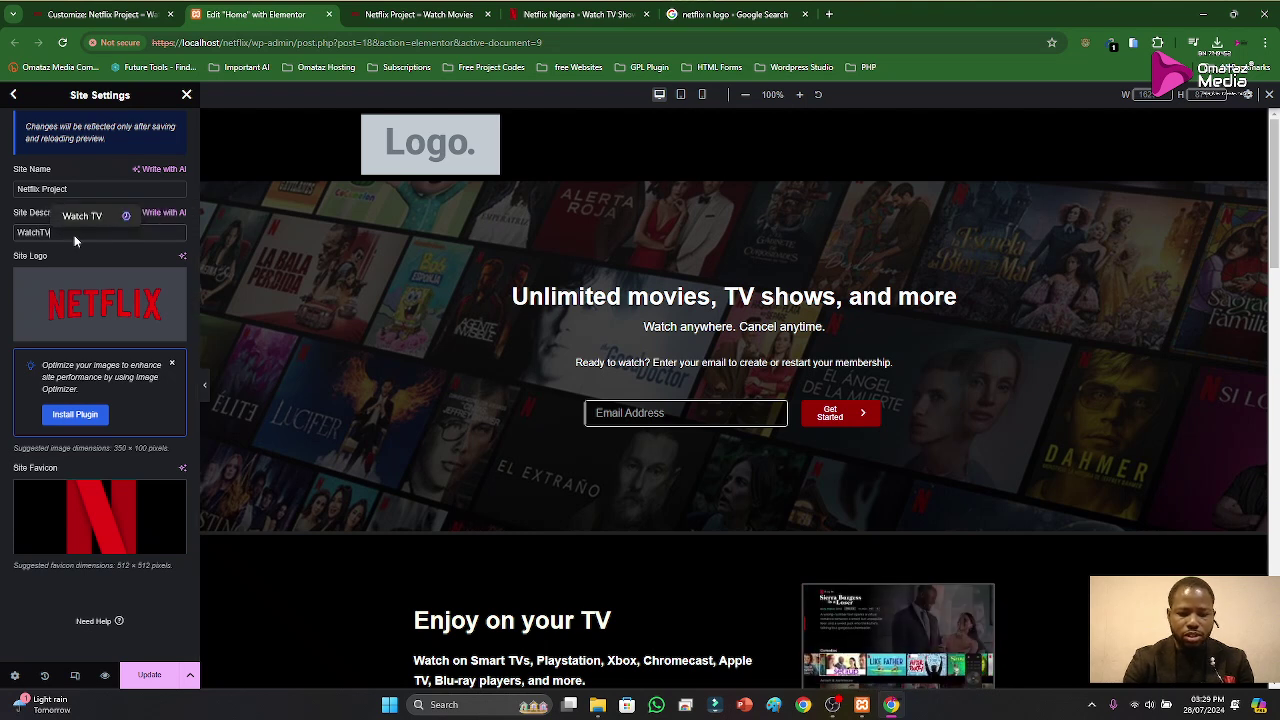
type(" shows")
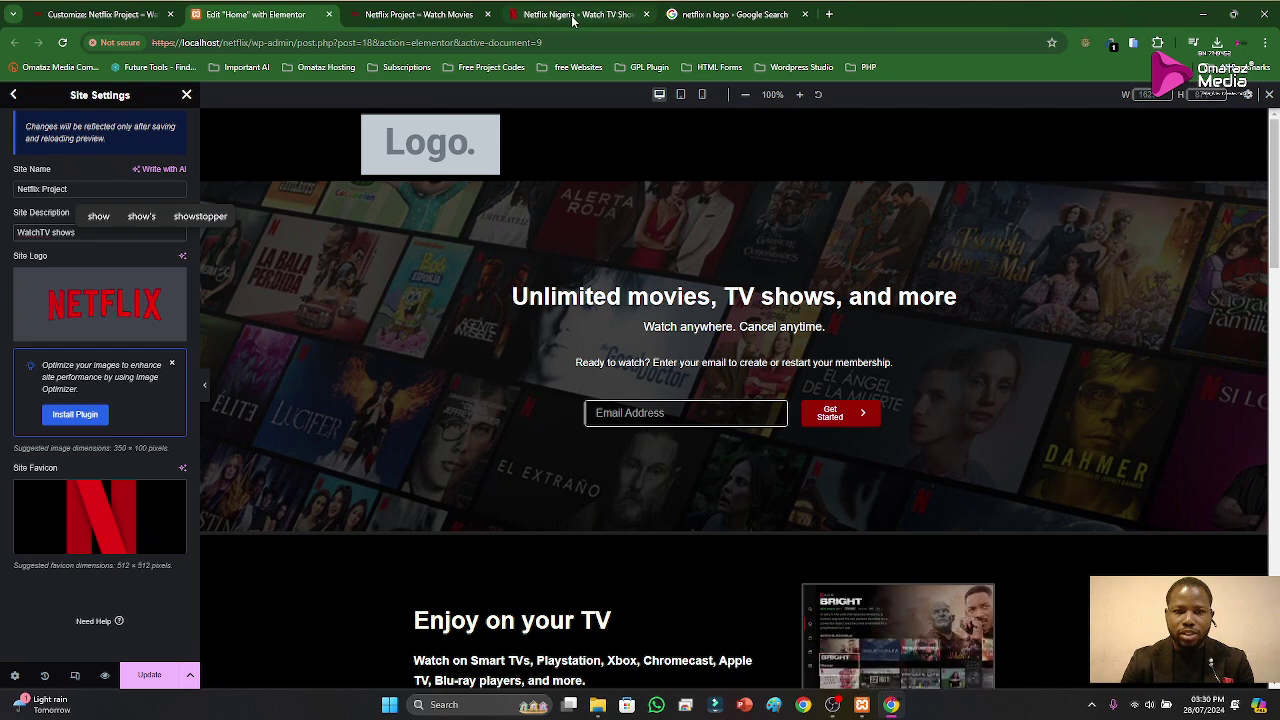
left_click(40, 233)
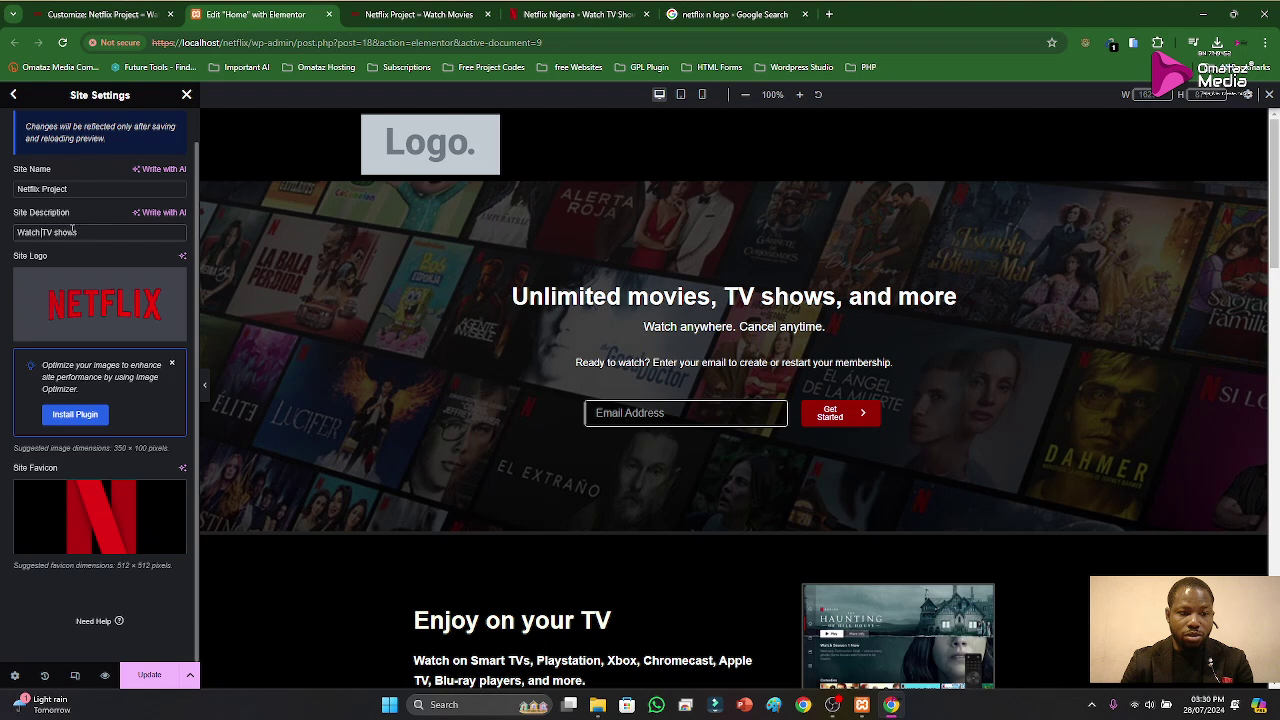
key("BackSpace")
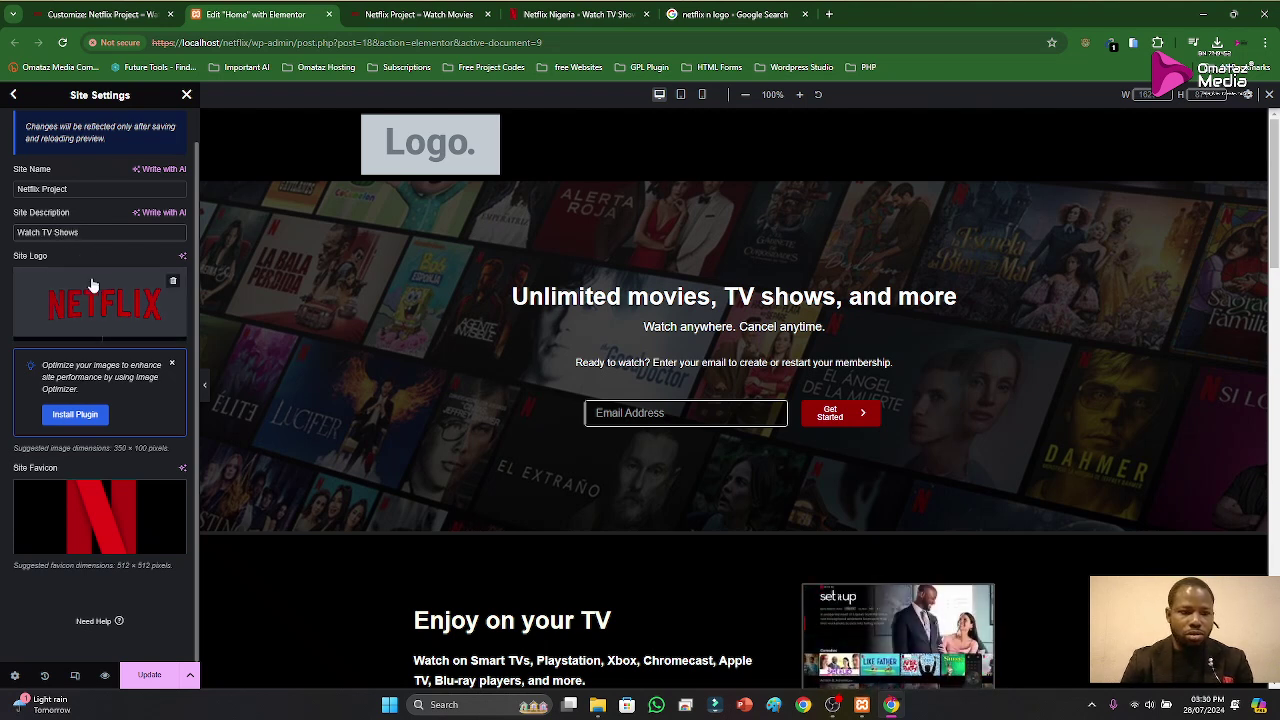
left_click(149, 675)
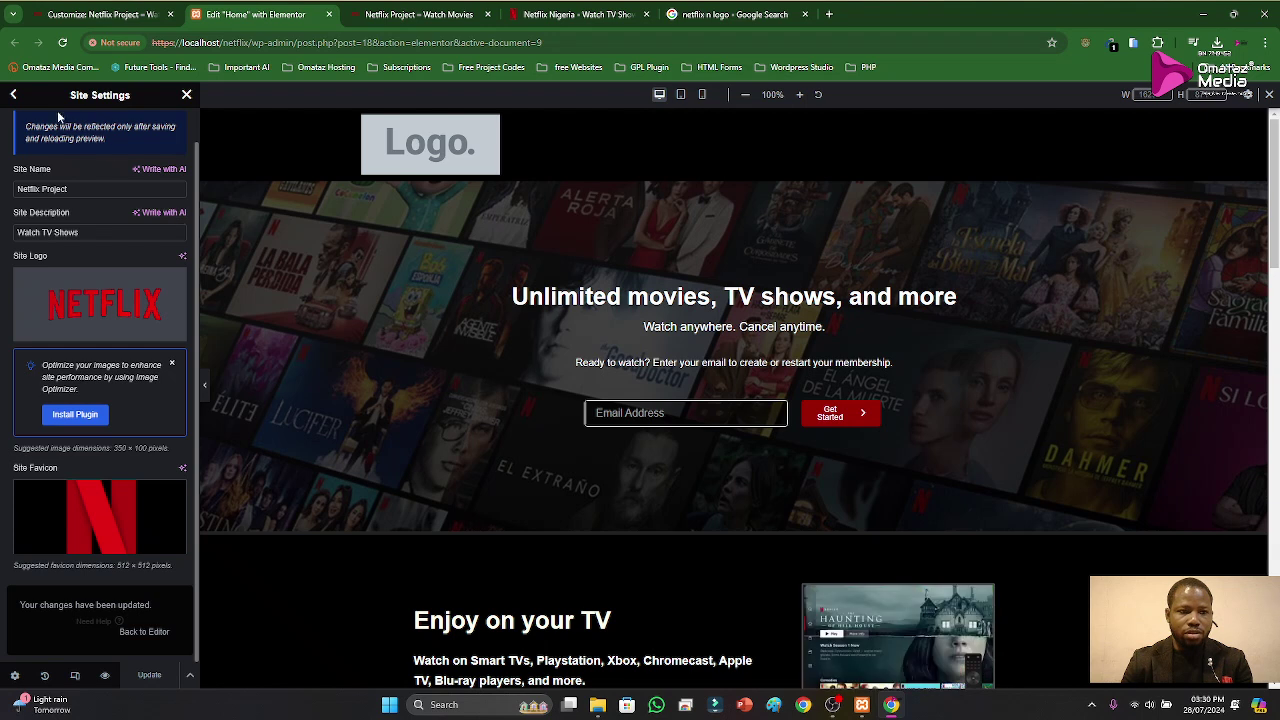
left_click(186, 96)
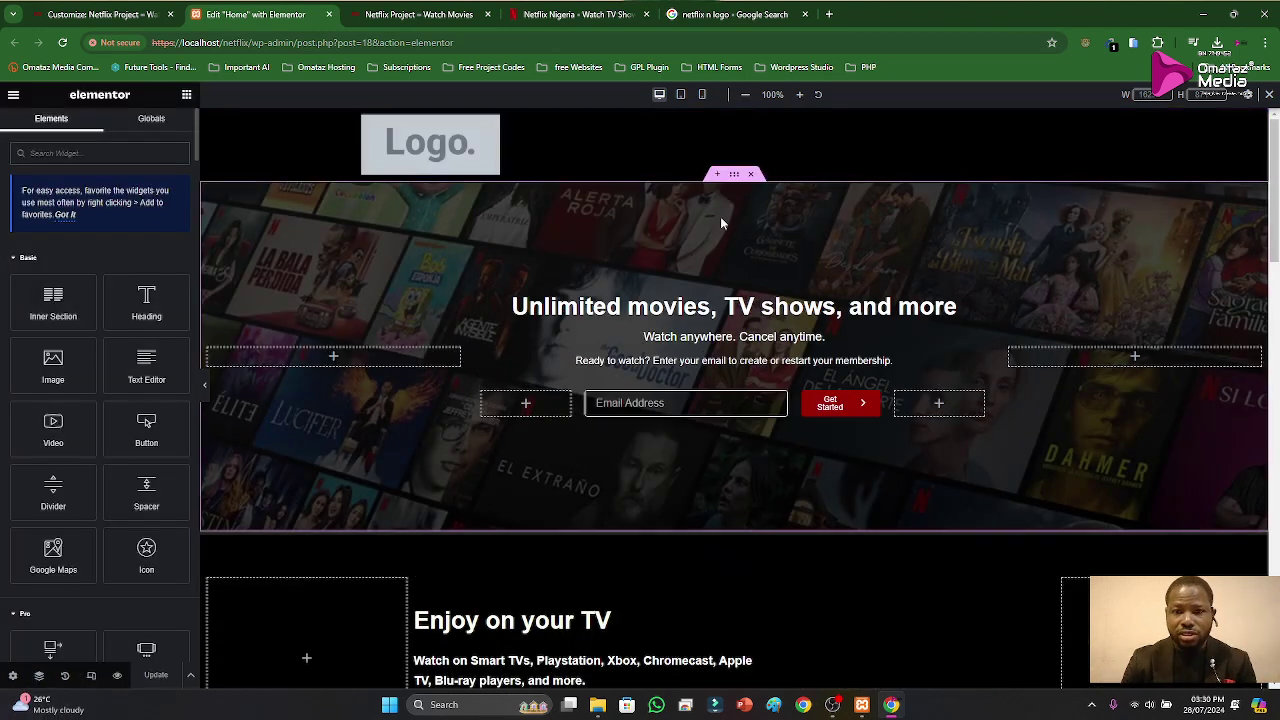
Step: Open the header for editing and place a Button widget in the last column of the new five-column section
left_click(731, 121)
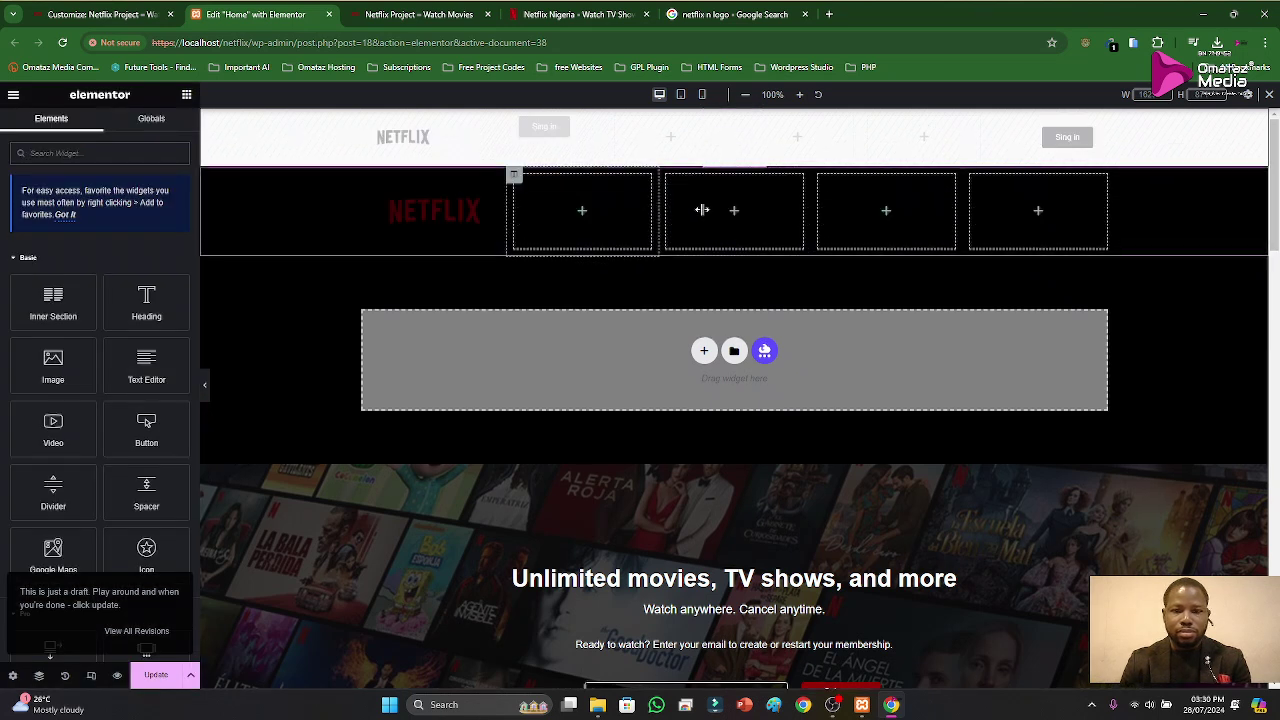
left_click(140, 153)
type("butto")
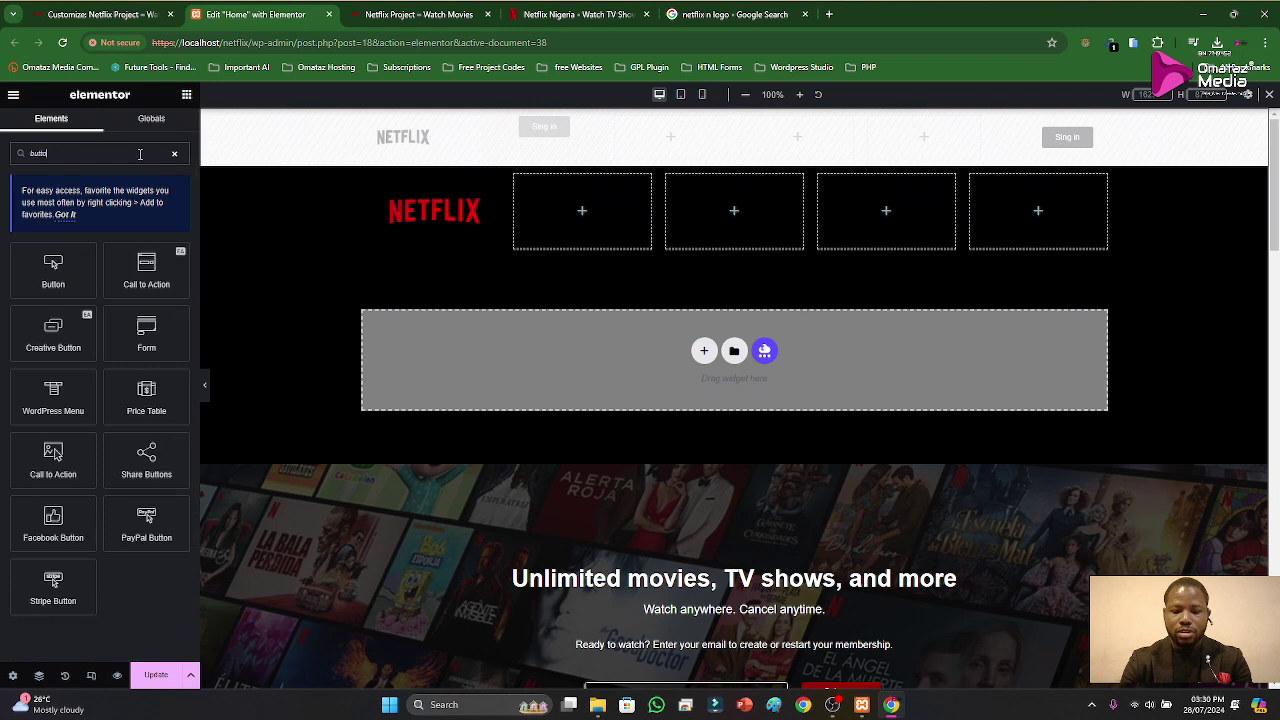
left_click_drag(53, 265, 1035, 207)
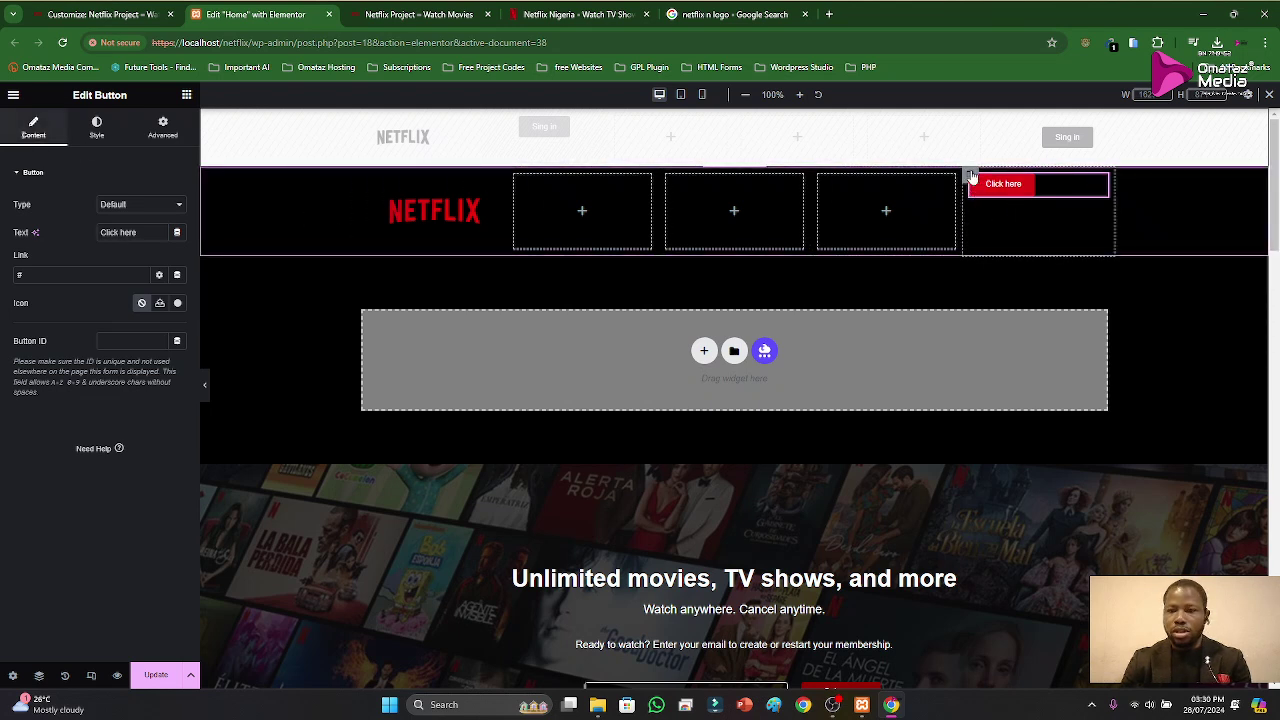
Step: Set the button column's vertical alignment to Middle and horizontal alignment to Center, and set the button's own position to center
left_click(970, 176)
left_click(145, 231)
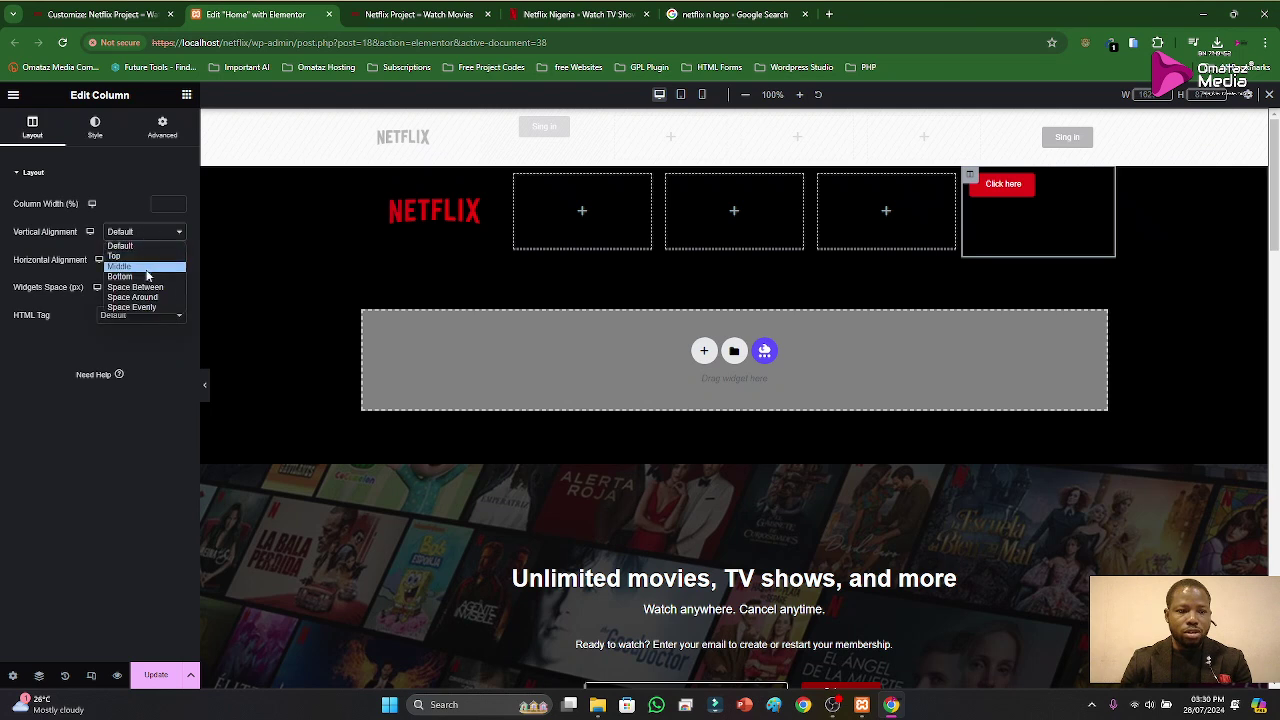
left_click(145, 263)
left_click(138, 262)
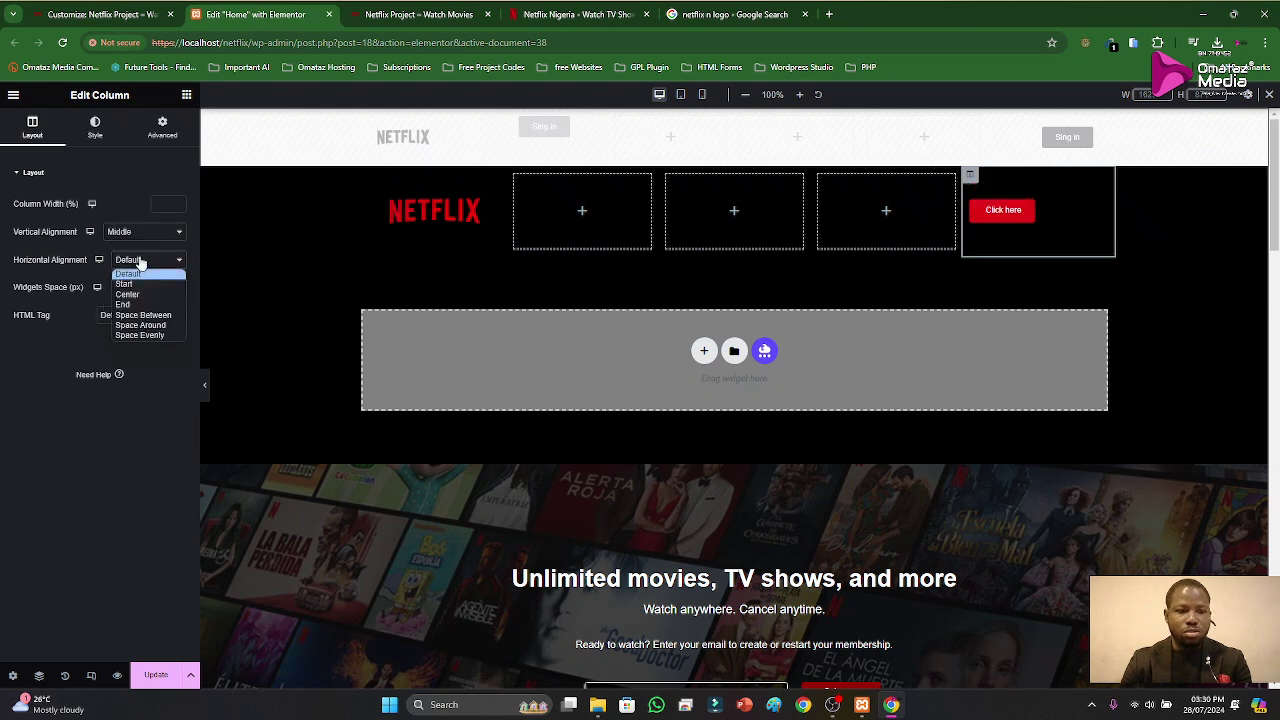
left_click(139, 291)
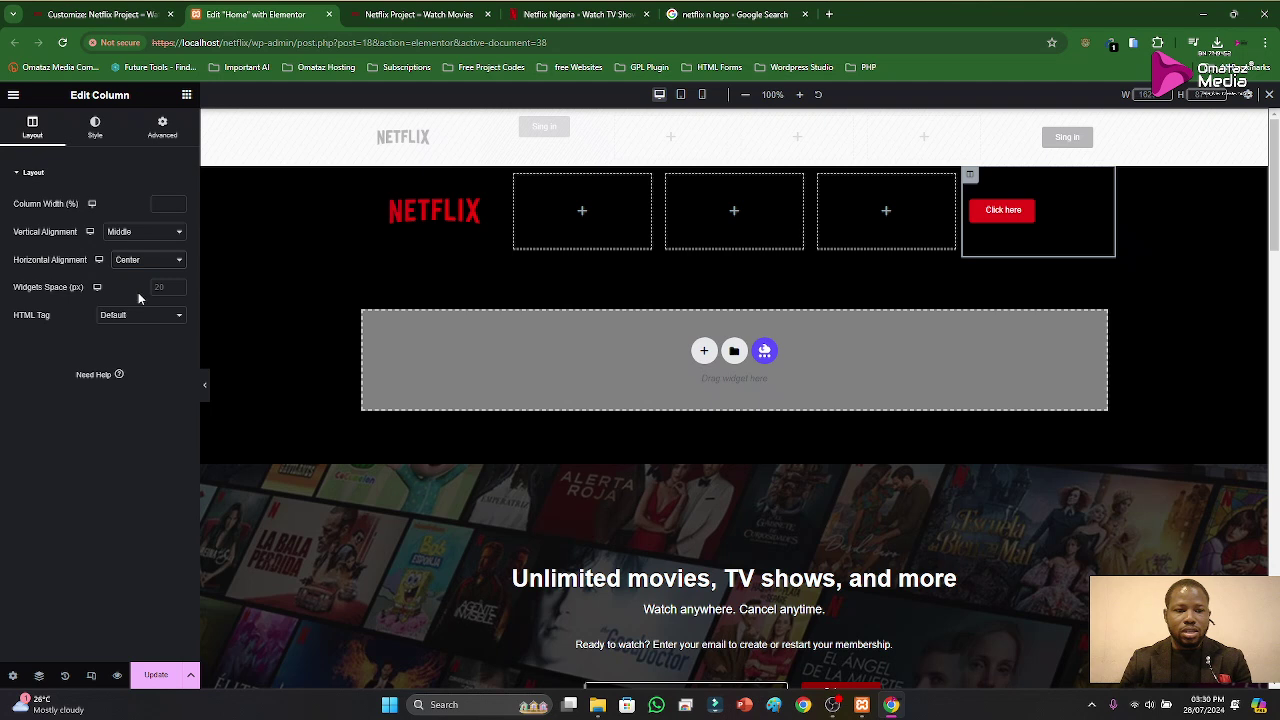
left_click(1100, 209)
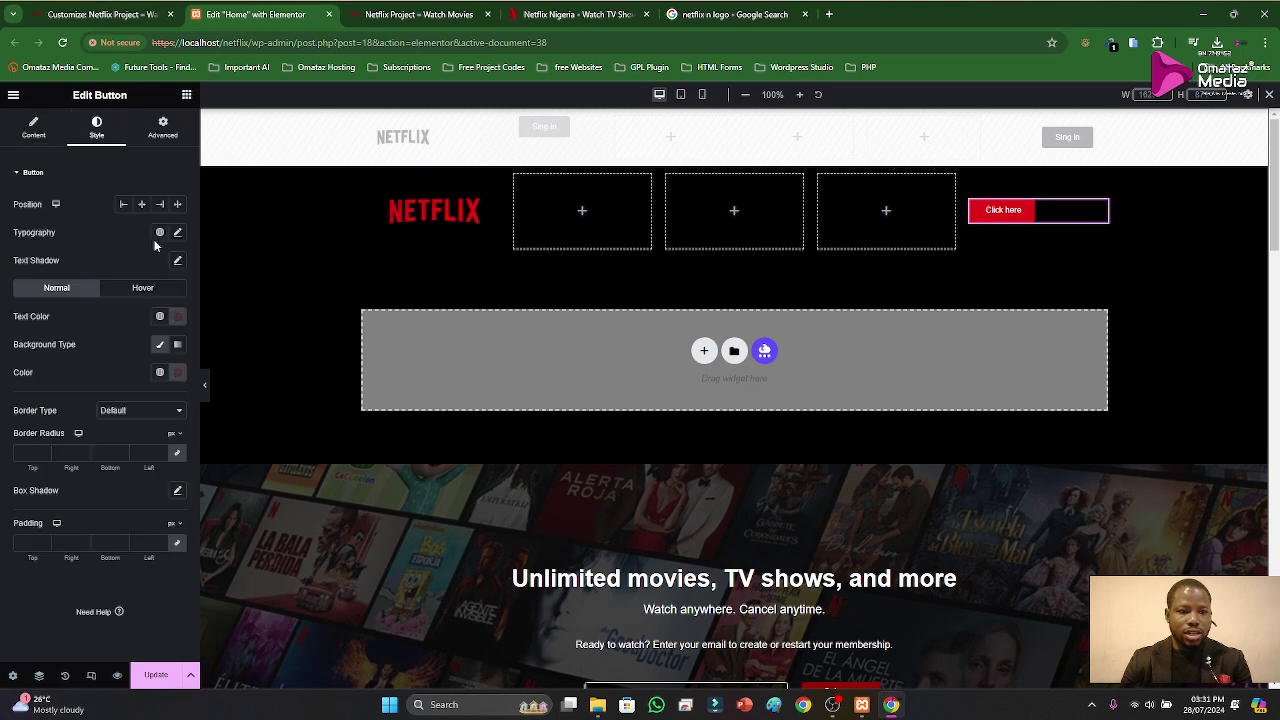
left_click(144, 207)
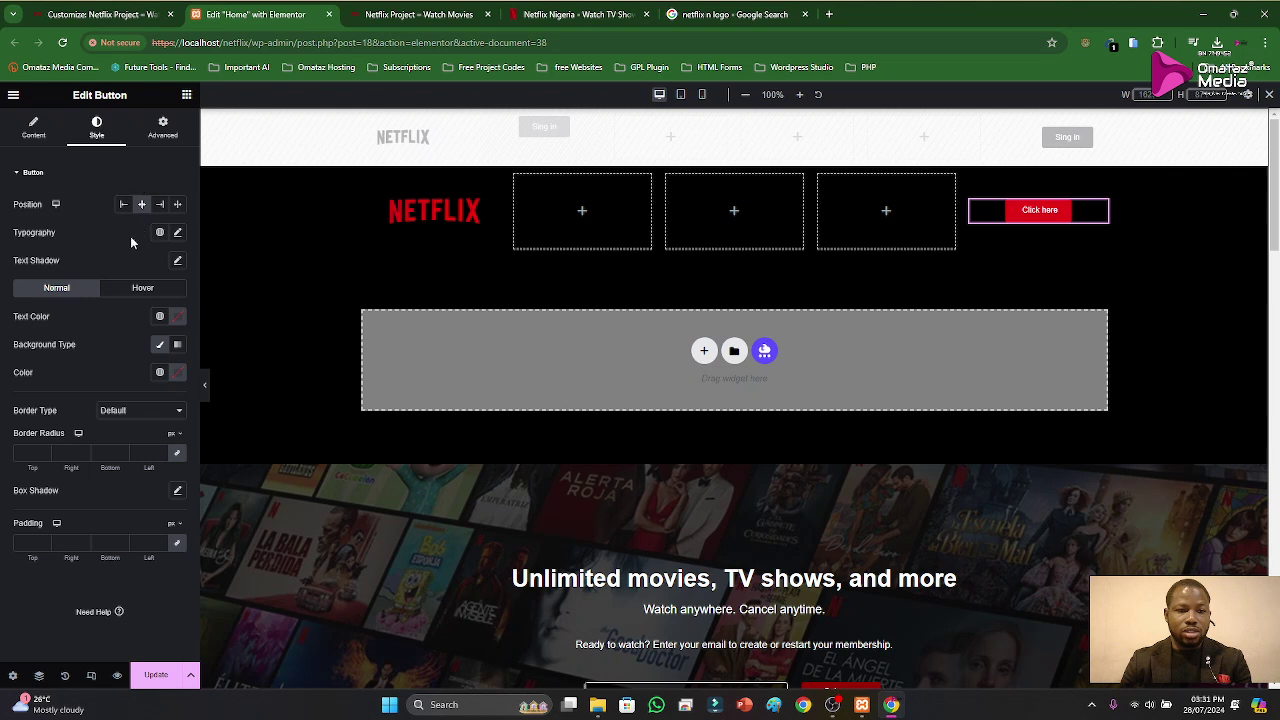
Step: Set the header button's position to center and its text to "Sign in"
left_click(158, 206)
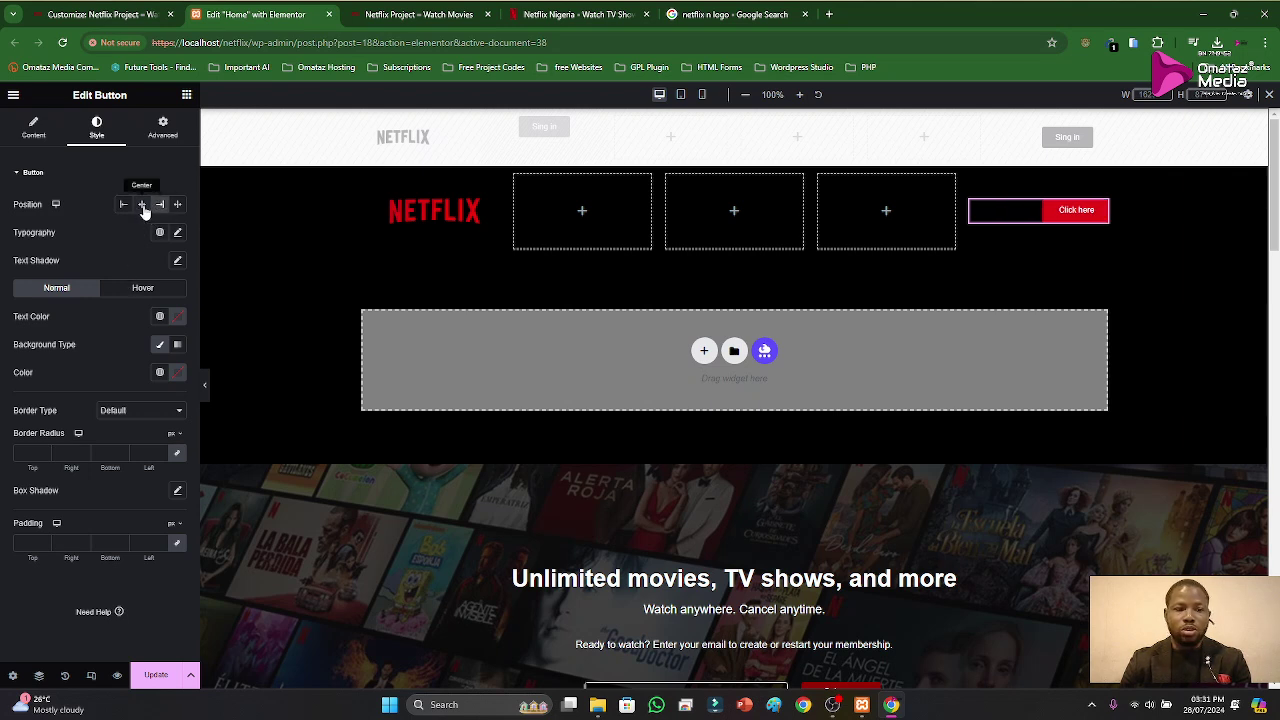
left_click(141, 206)
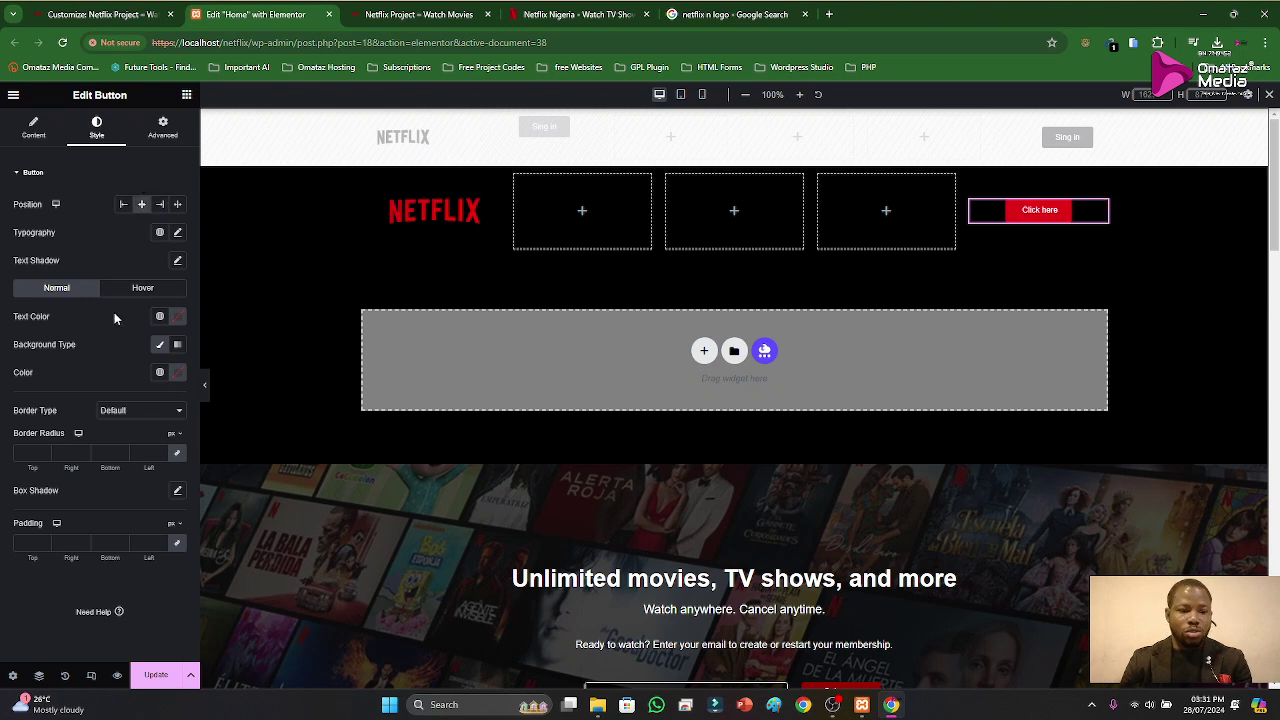
left_click(36, 130)
left_click_drag(137, 232, 116, 232)
type("Sign ")
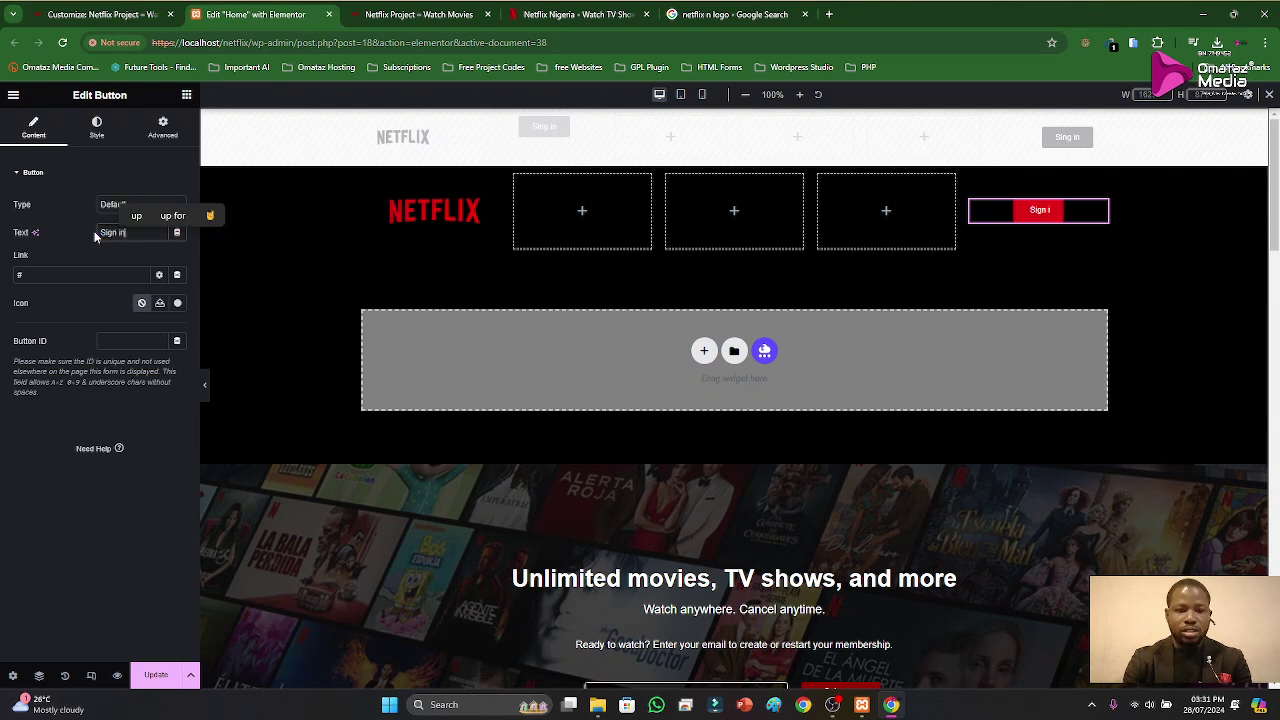
type("in")
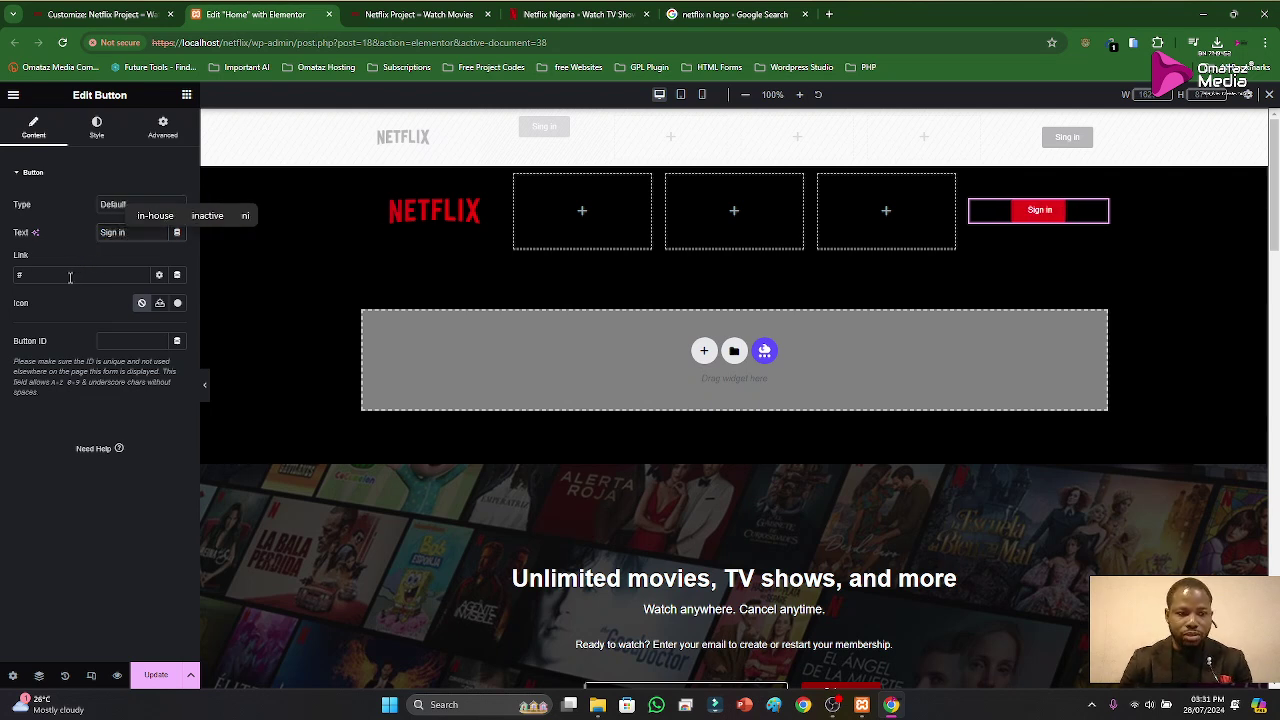
left_click(66, 275)
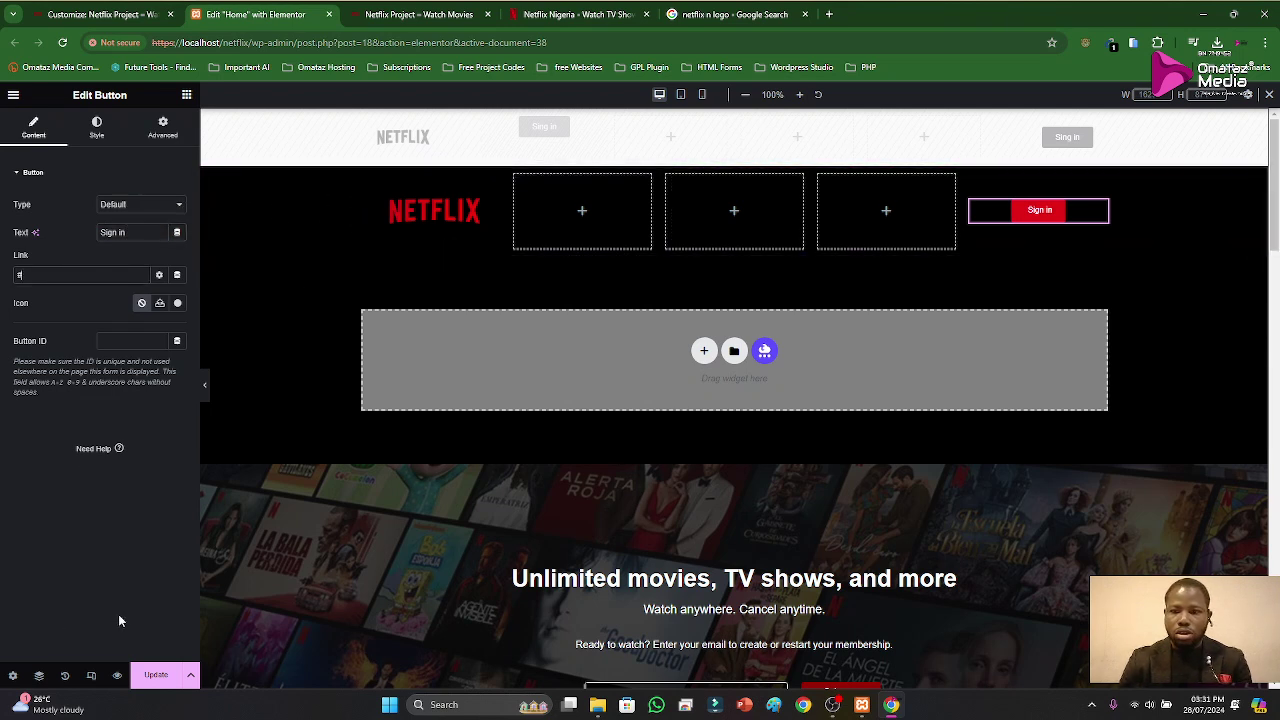
Step: Set the sign-in button's typography family to Helvetica and update the header
left_click(97, 127)
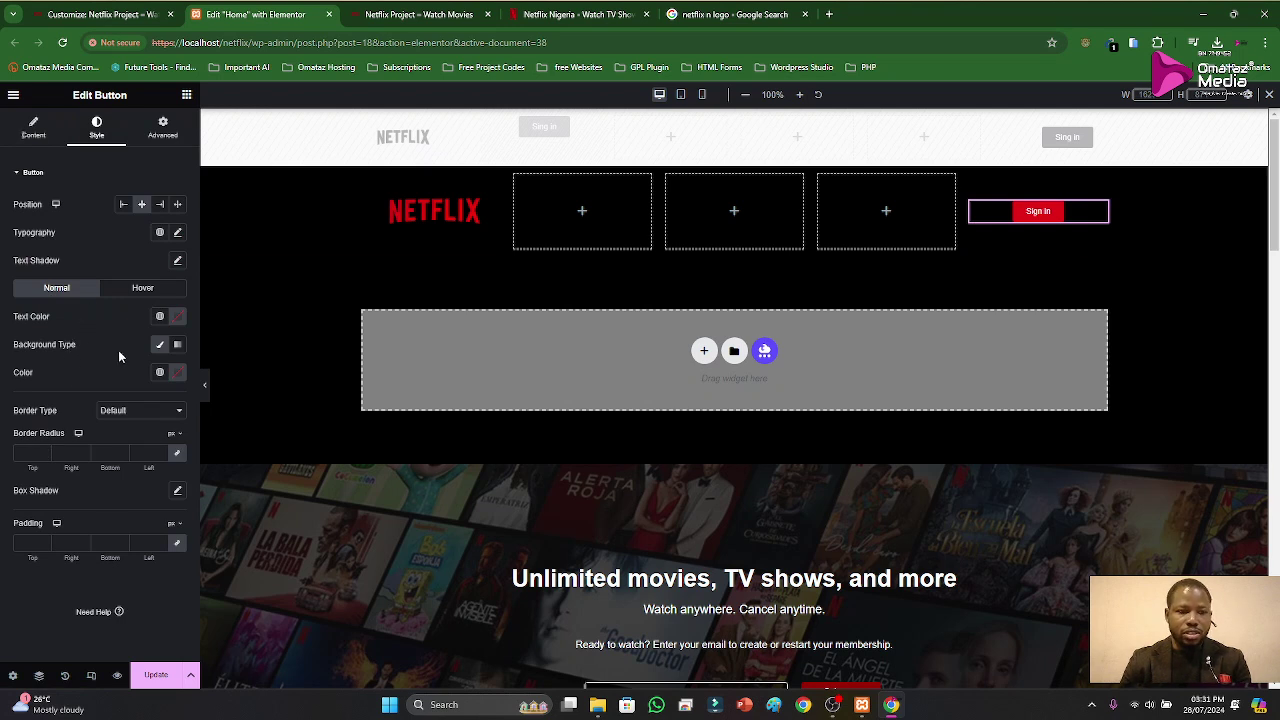
left_click(178, 235)
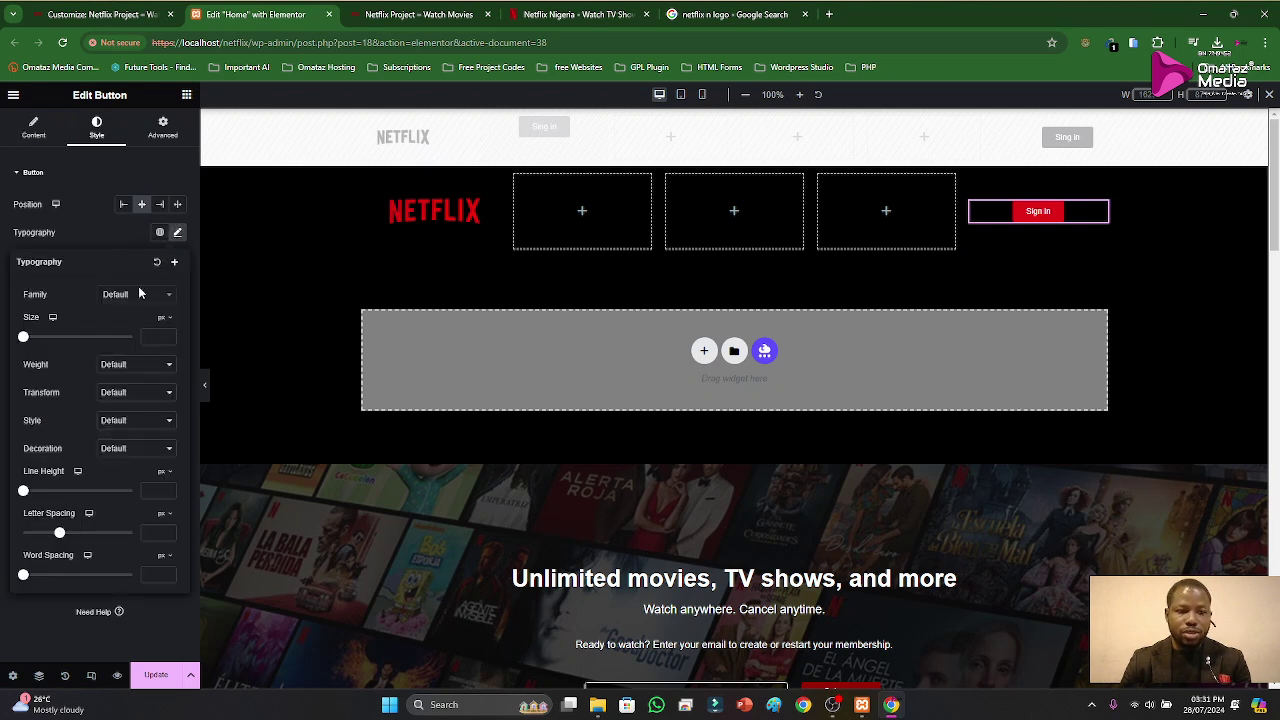
left_click(137, 296)
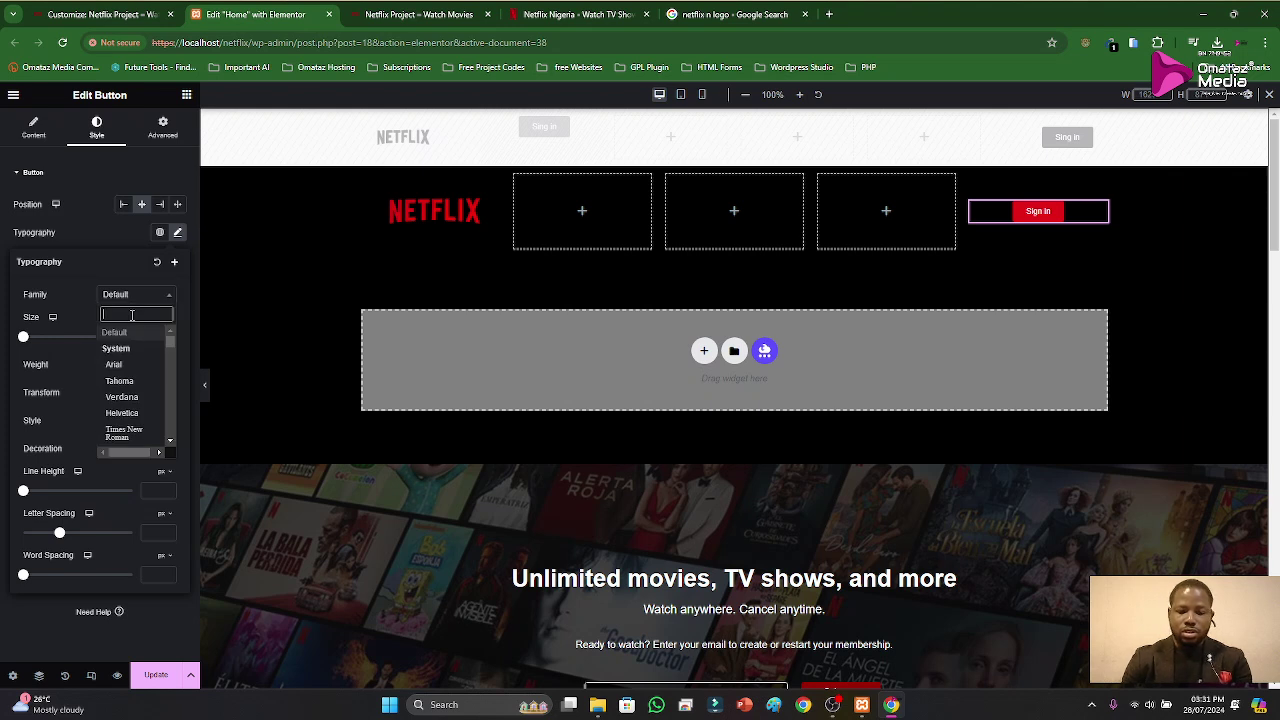
type("helva")
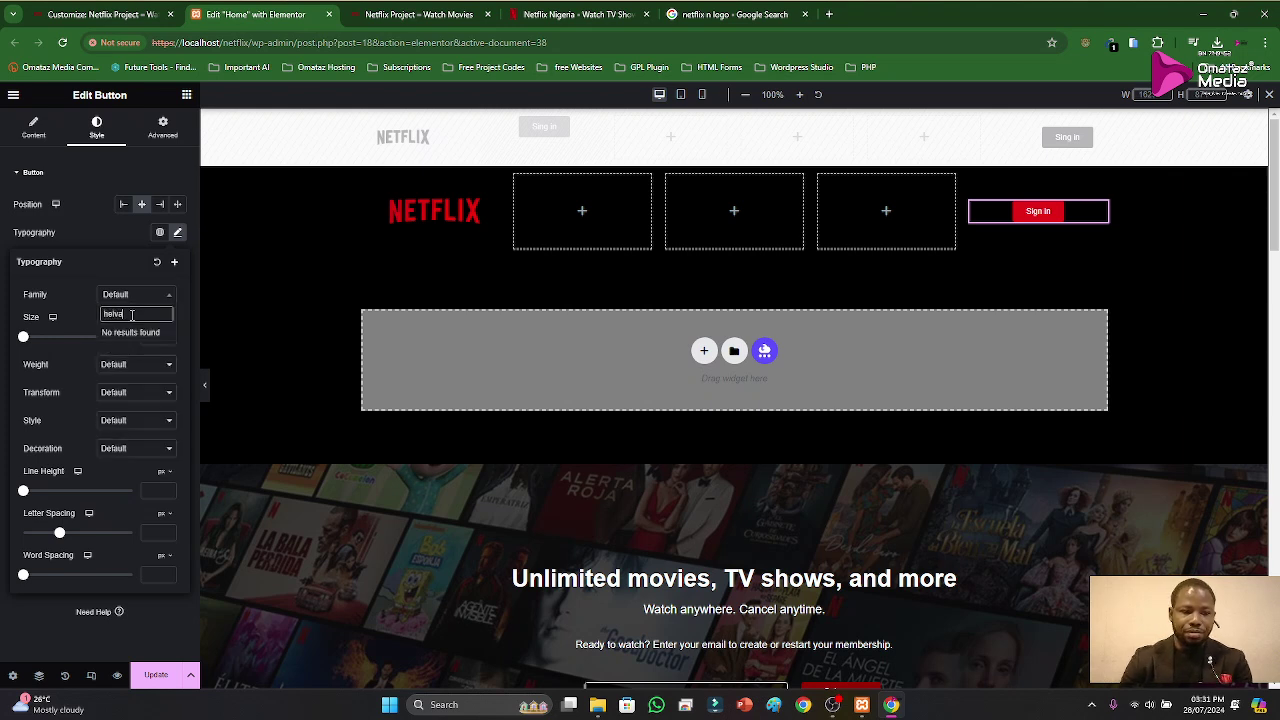
key("BackSpace")
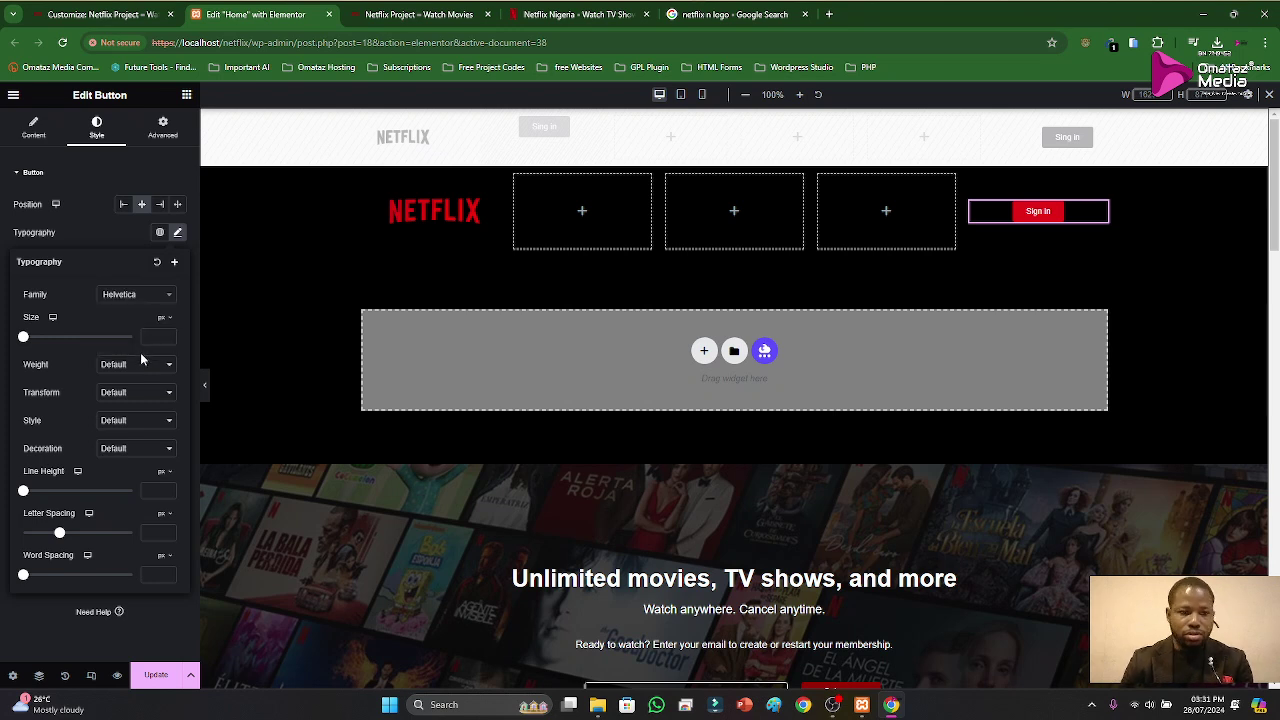
left_click(135, 672)
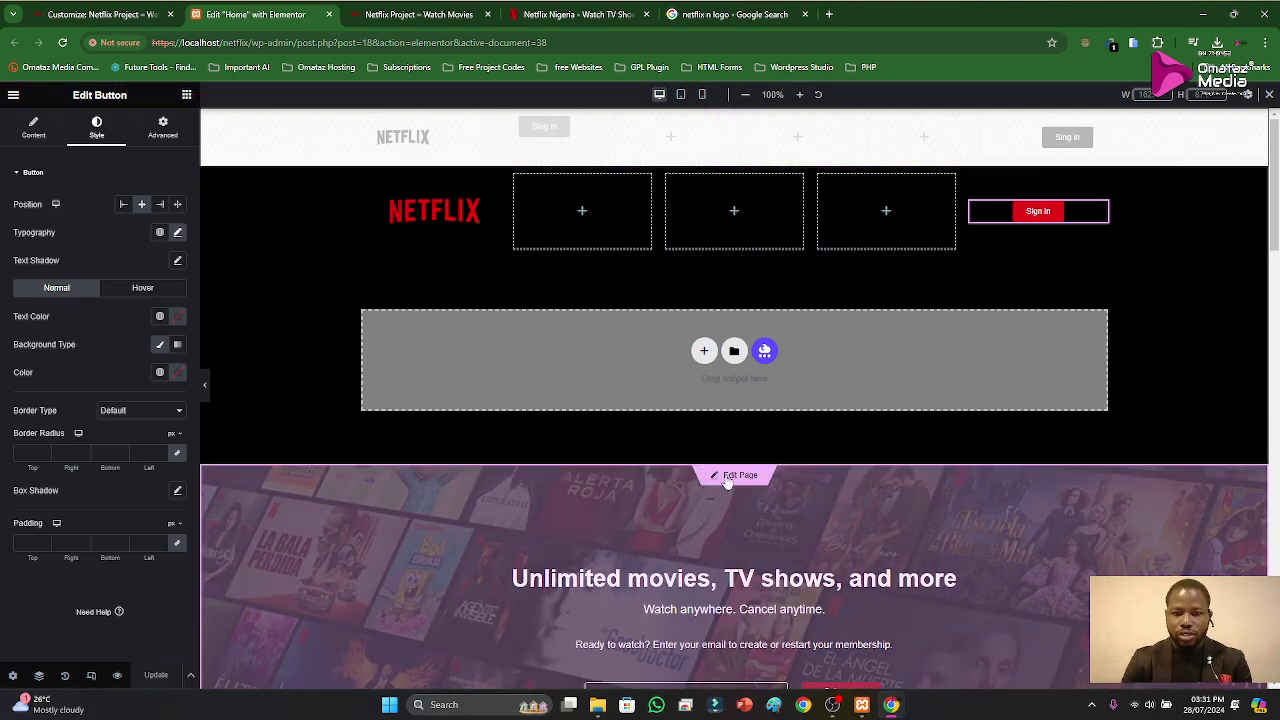
Step: Open the page for editing and set both outer empty columns of the email form row to 15% width
left_click(728, 477)
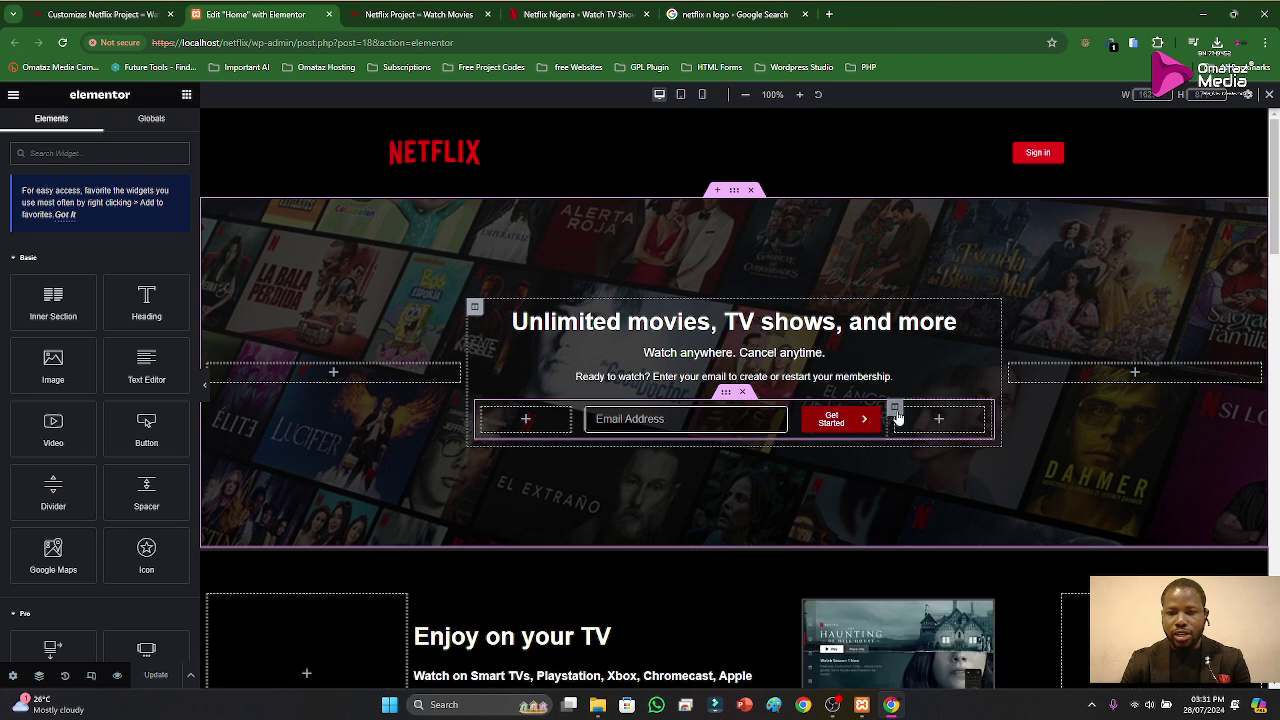
left_click(895, 410)
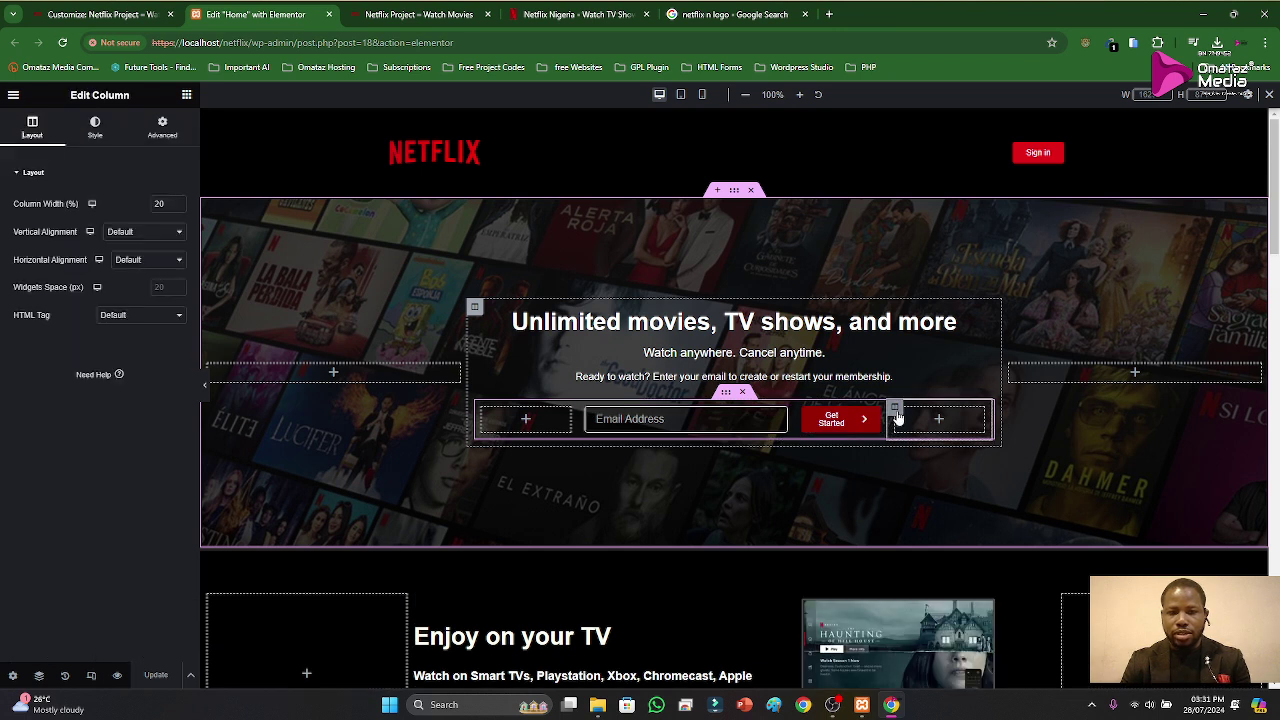
double_click(145, 204)
type("15")
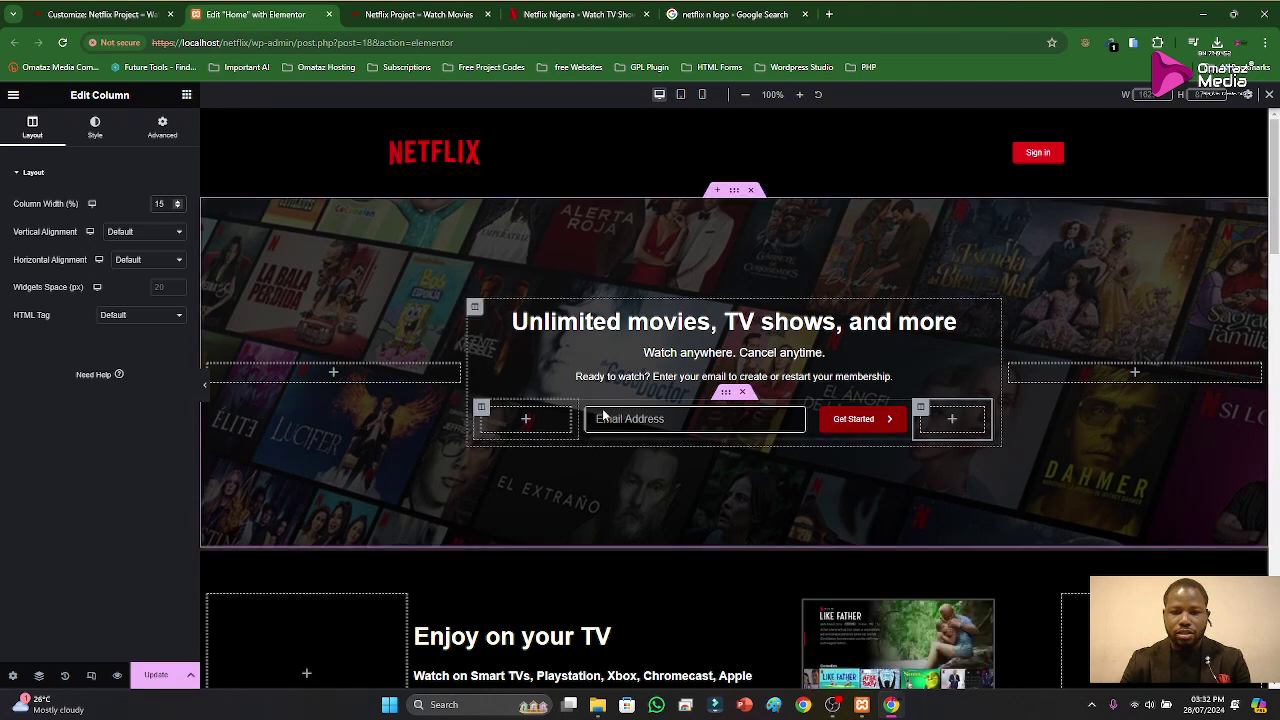
left_click(481, 407)
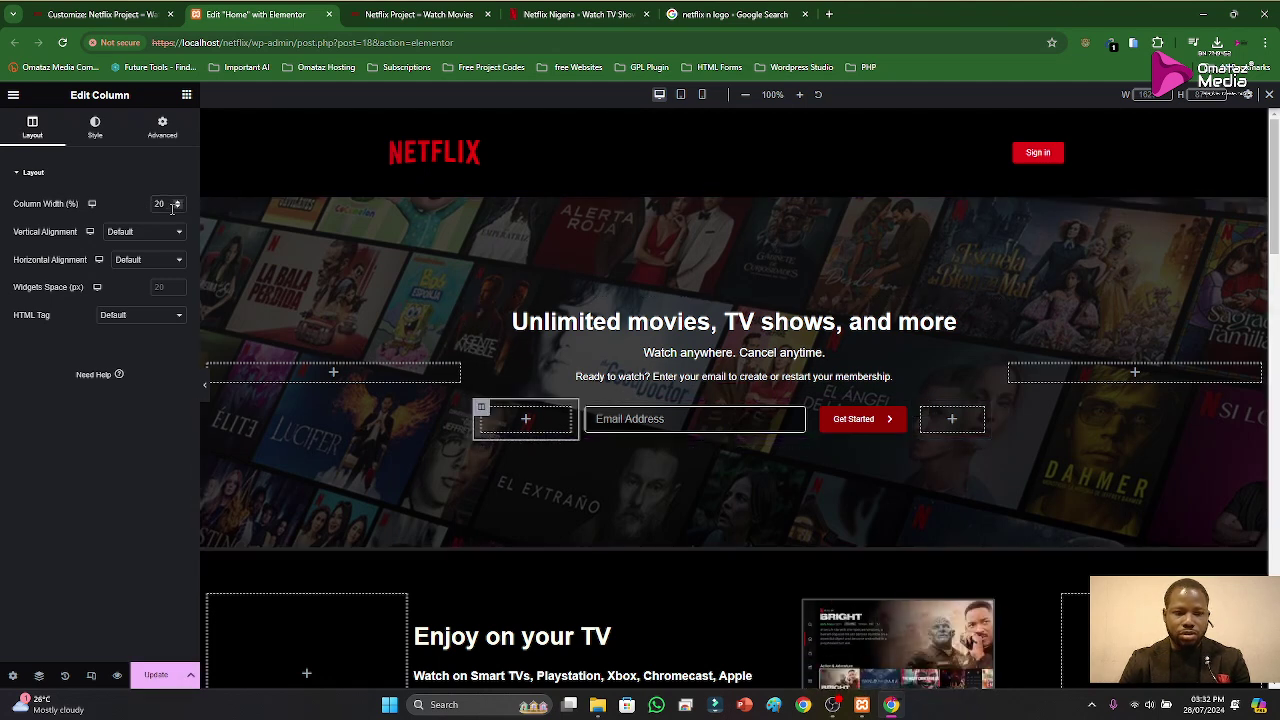
double_click(155, 204)
type("15")
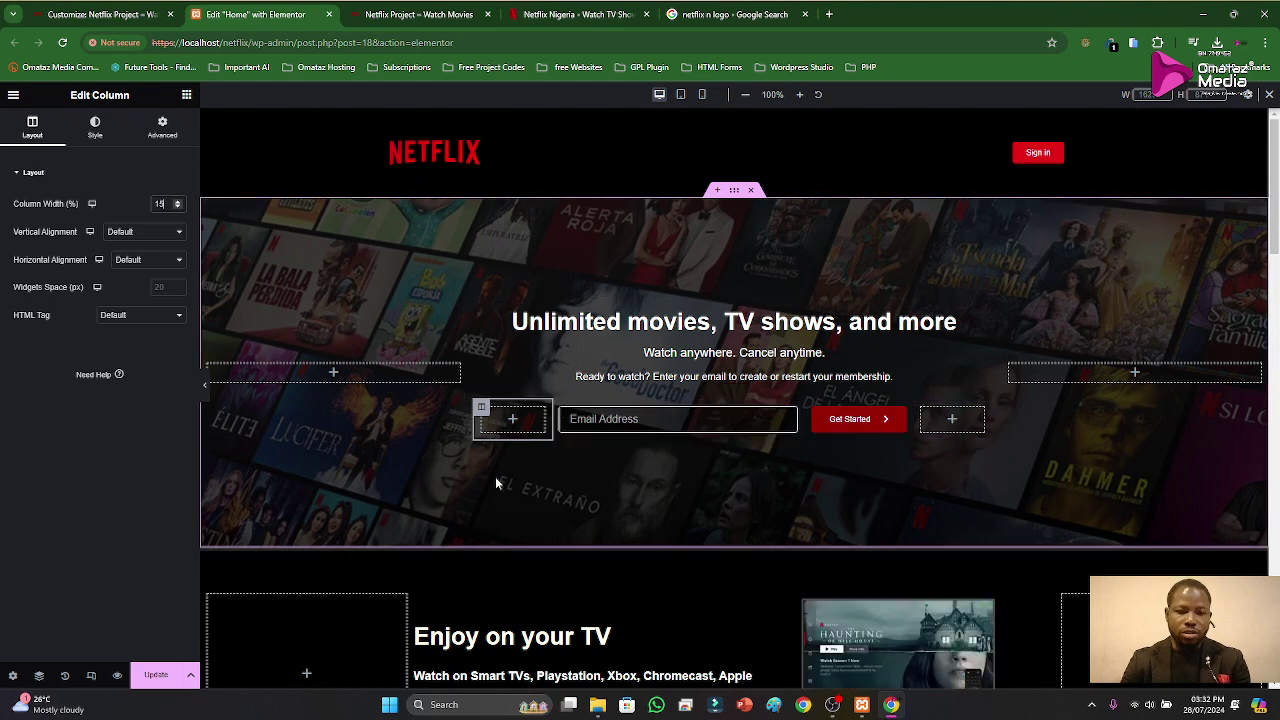
Step: Set the hero section's top margin to -130 px, update the page and check it on the live site
left_click(734, 190)
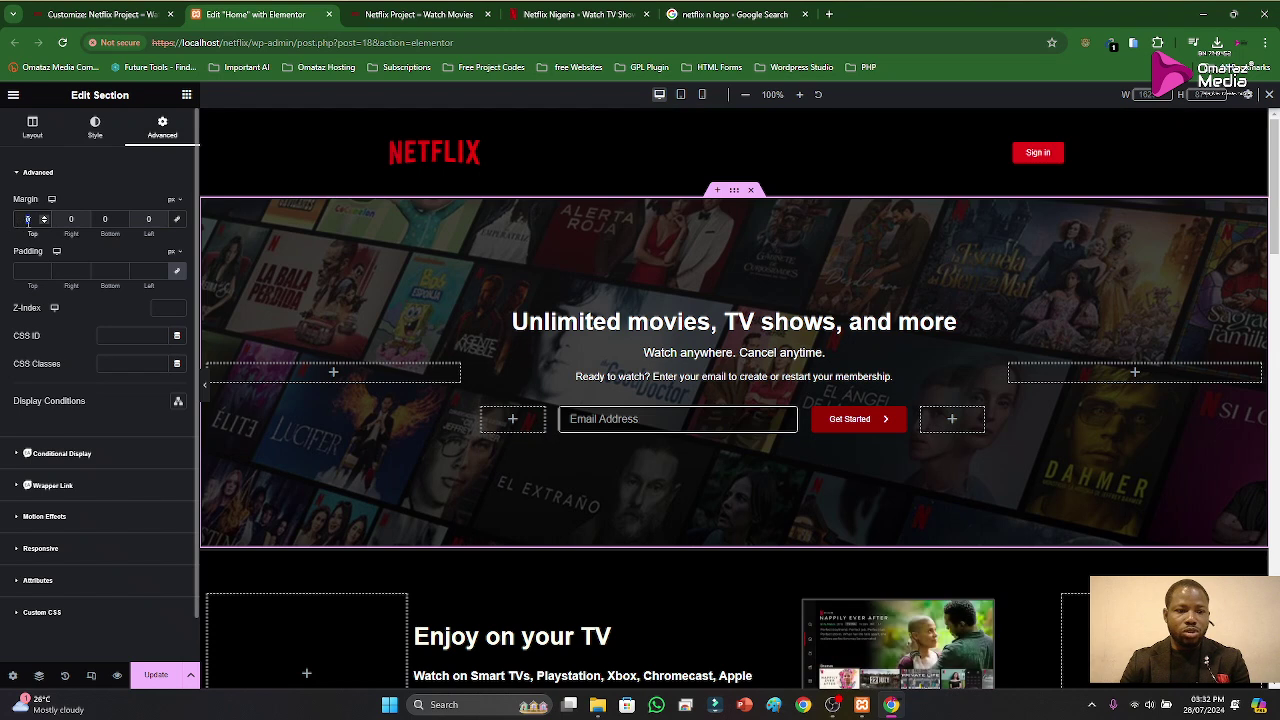
left_click(42, 222)
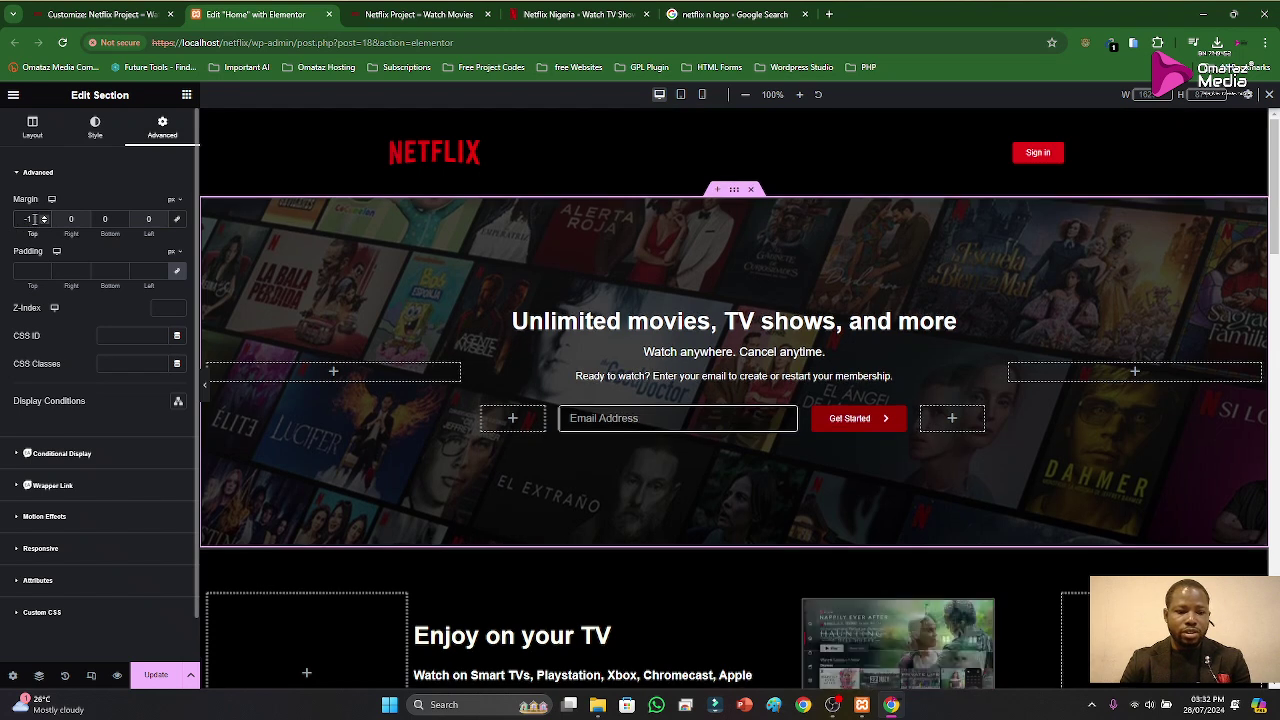
scroll(36, 220, "down", 20)
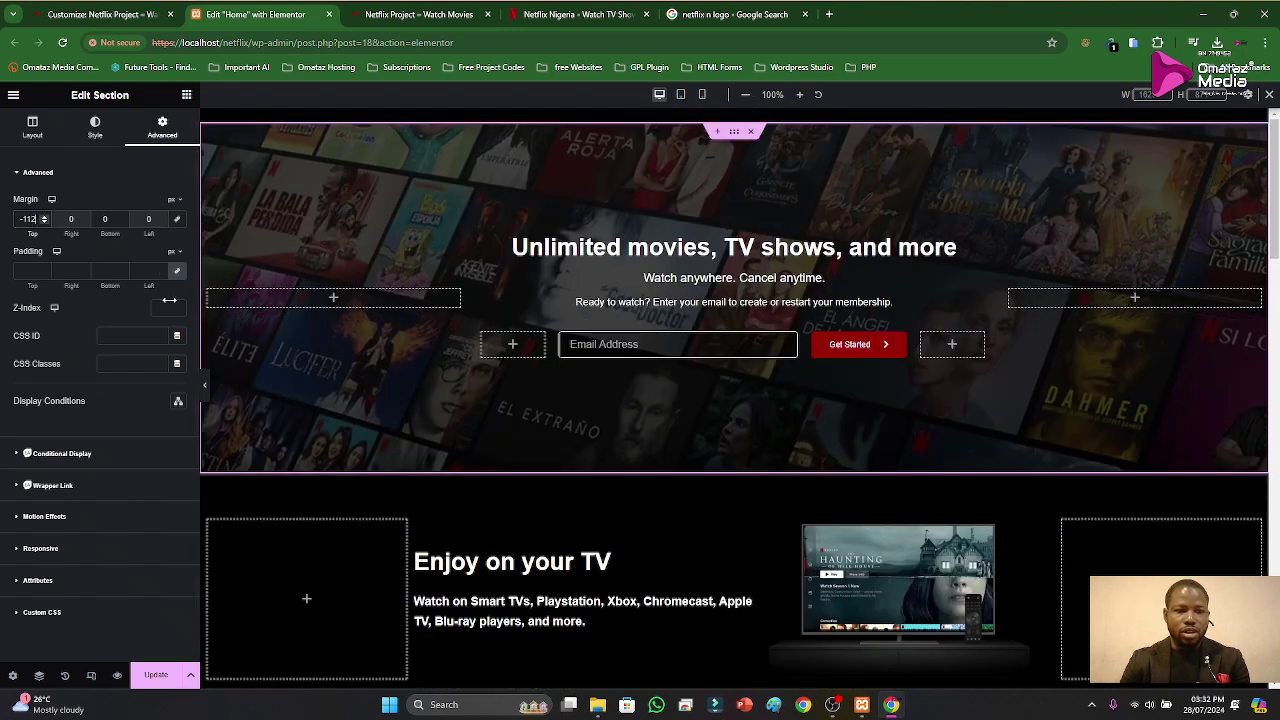
scroll(45, 226, "down", 4)
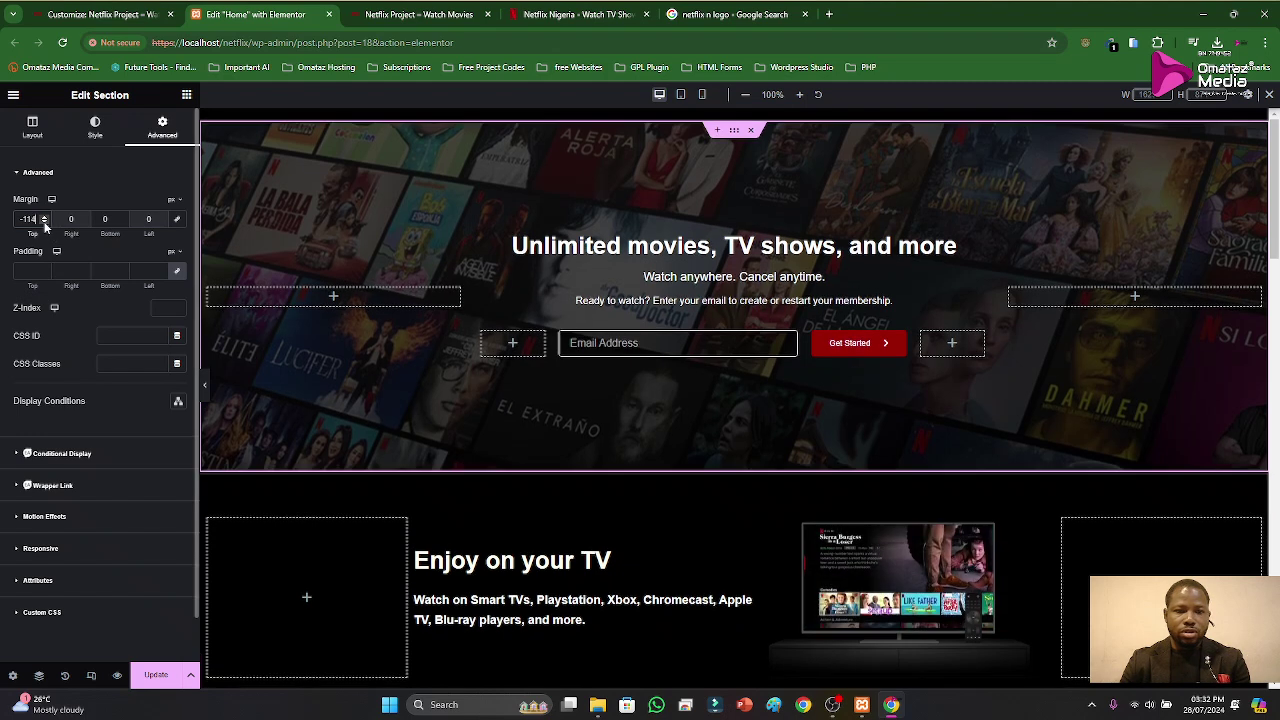
scroll(44, 222, "down", 14)
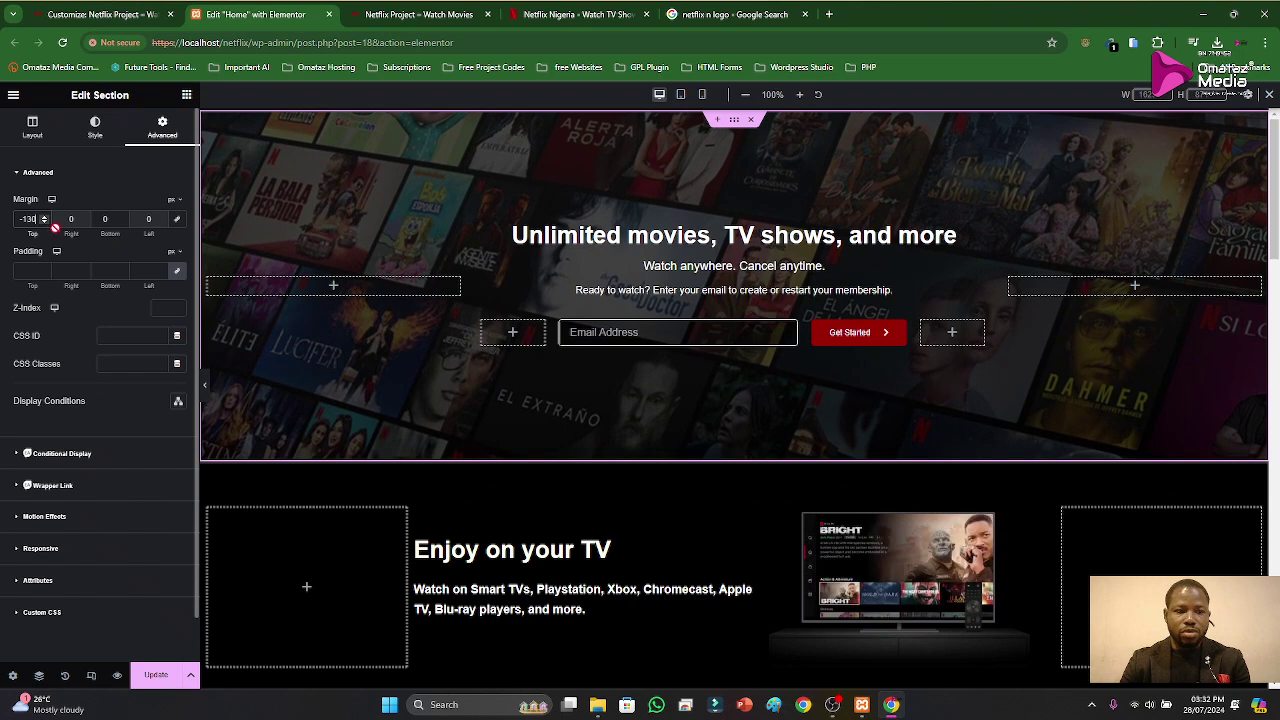
left_click(156, 679)
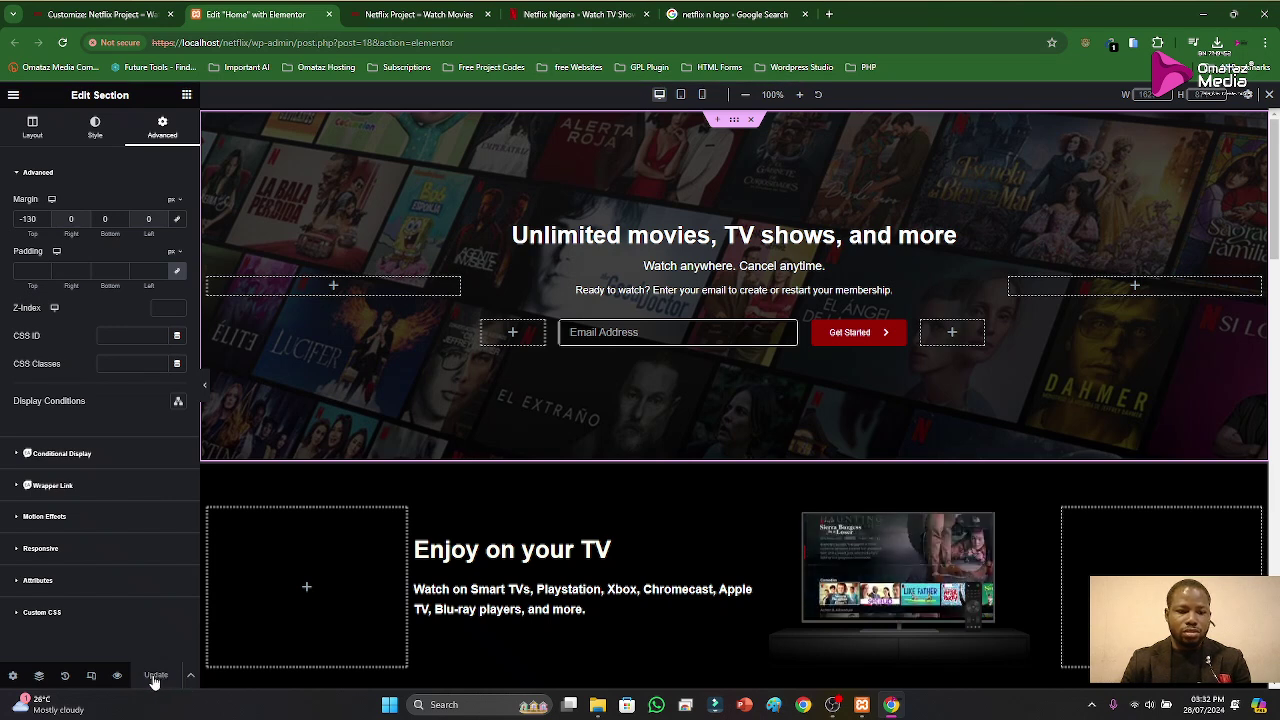
left_click(407, 12)
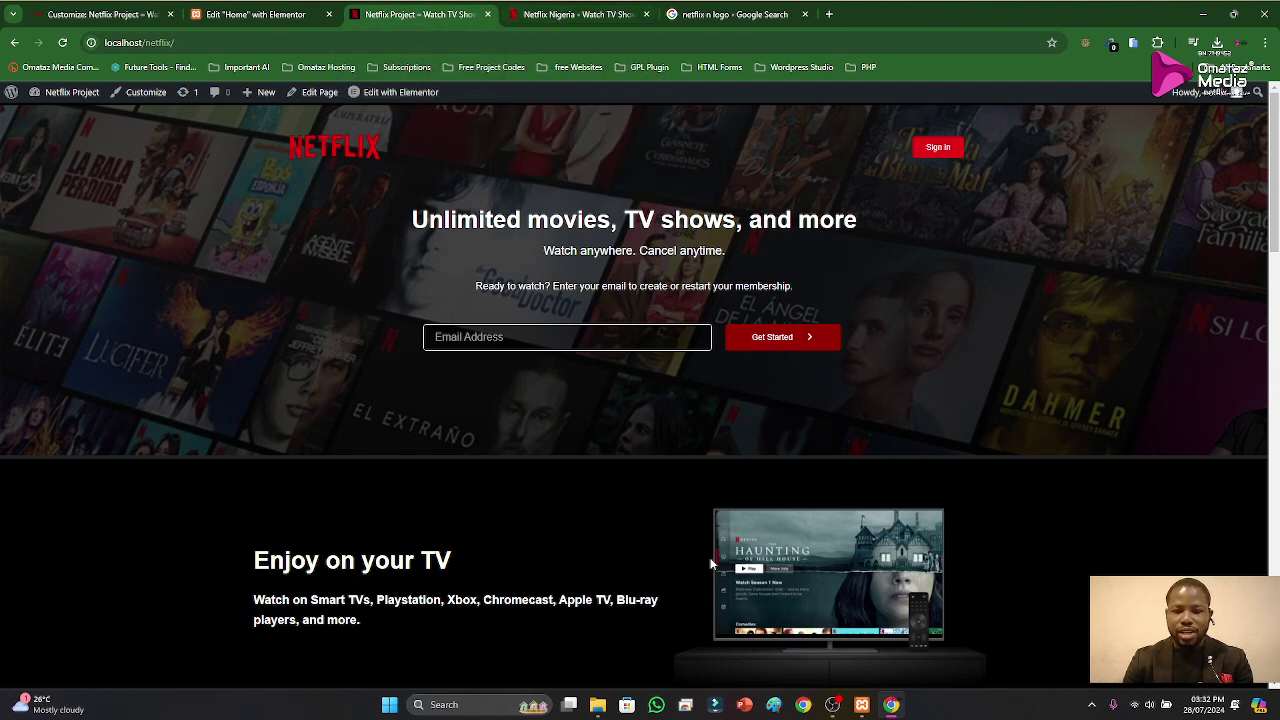
Step: Search the web in a new tab for "background remover" and open the remove.bg site
left_click(829, 14)
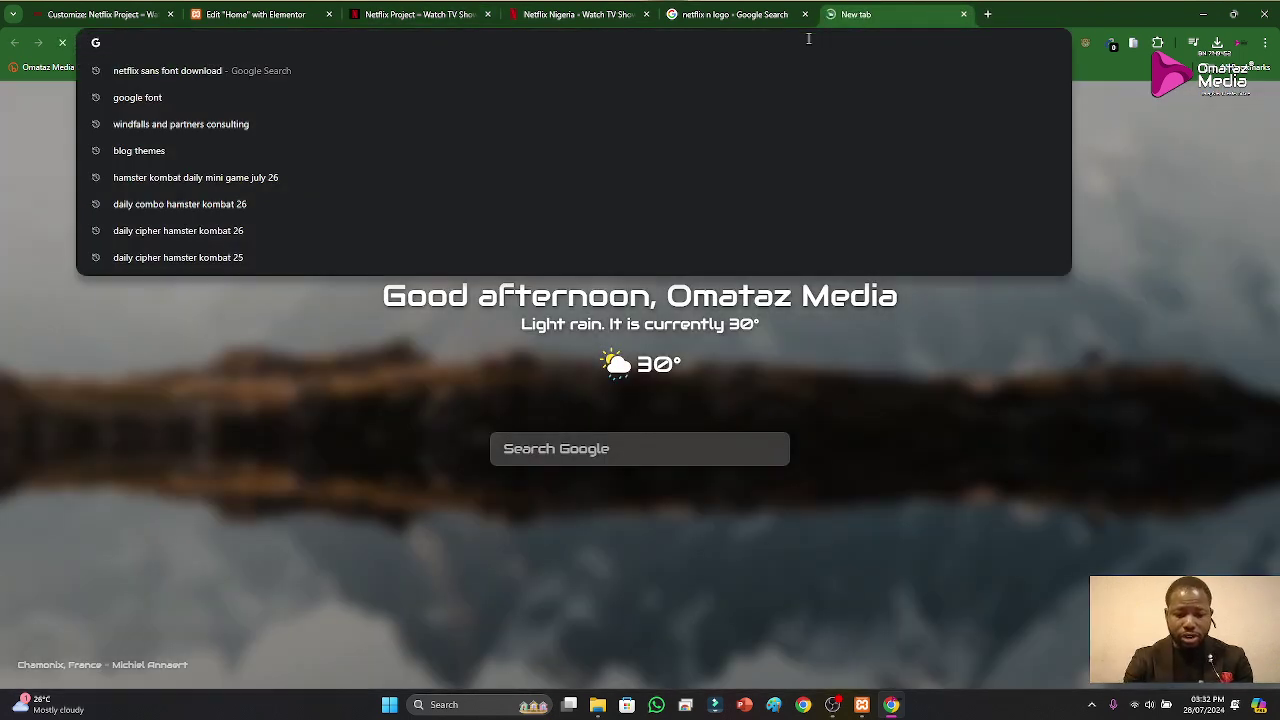
type("bac")
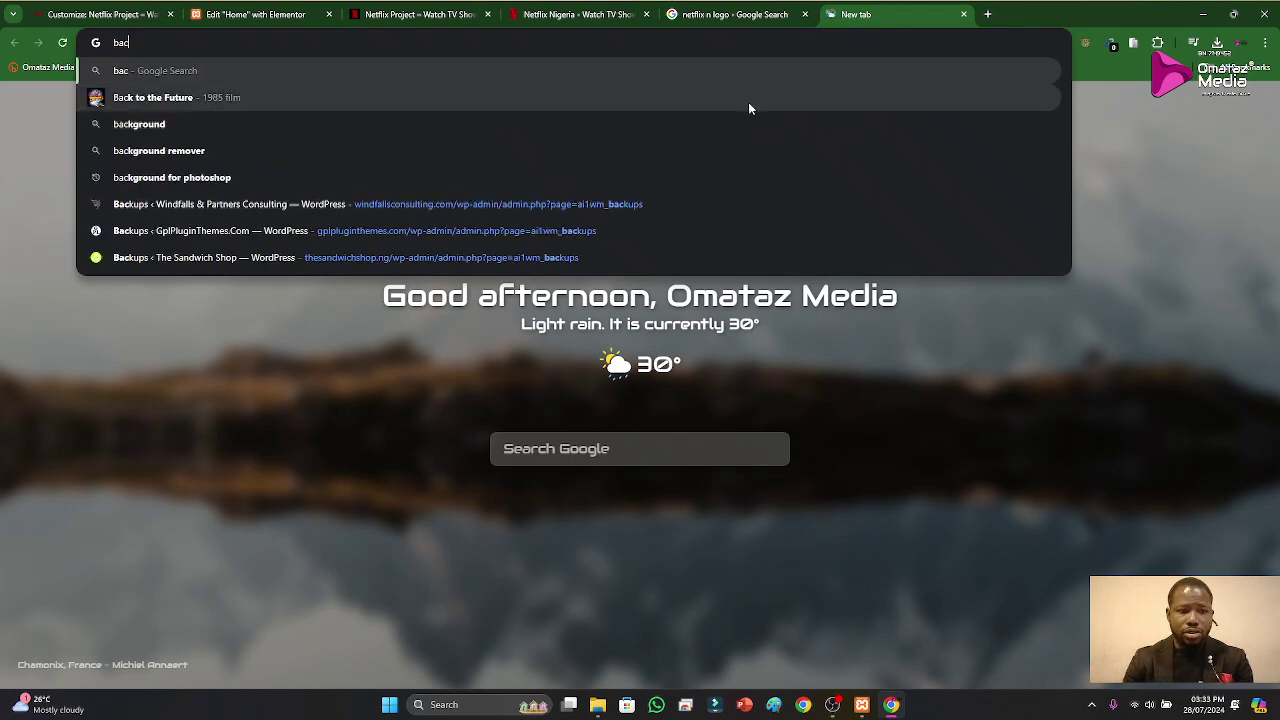
left_click(280, 150)
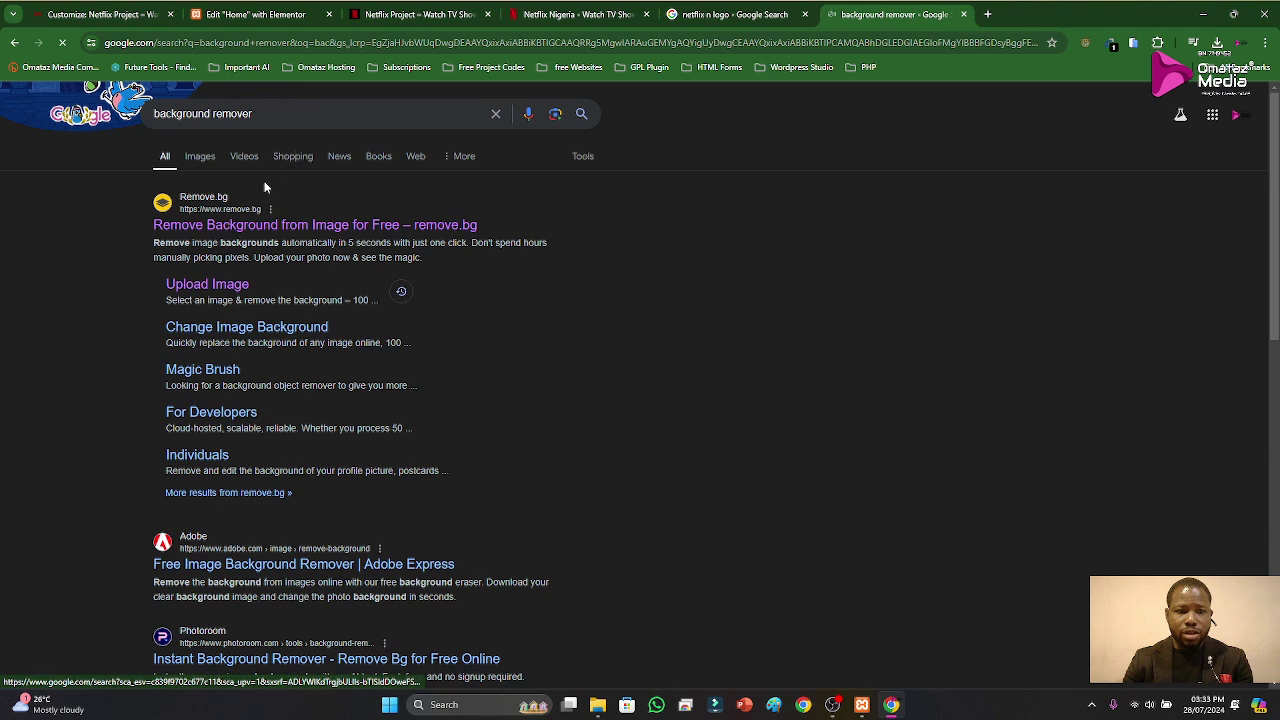
left_click(268, 226)
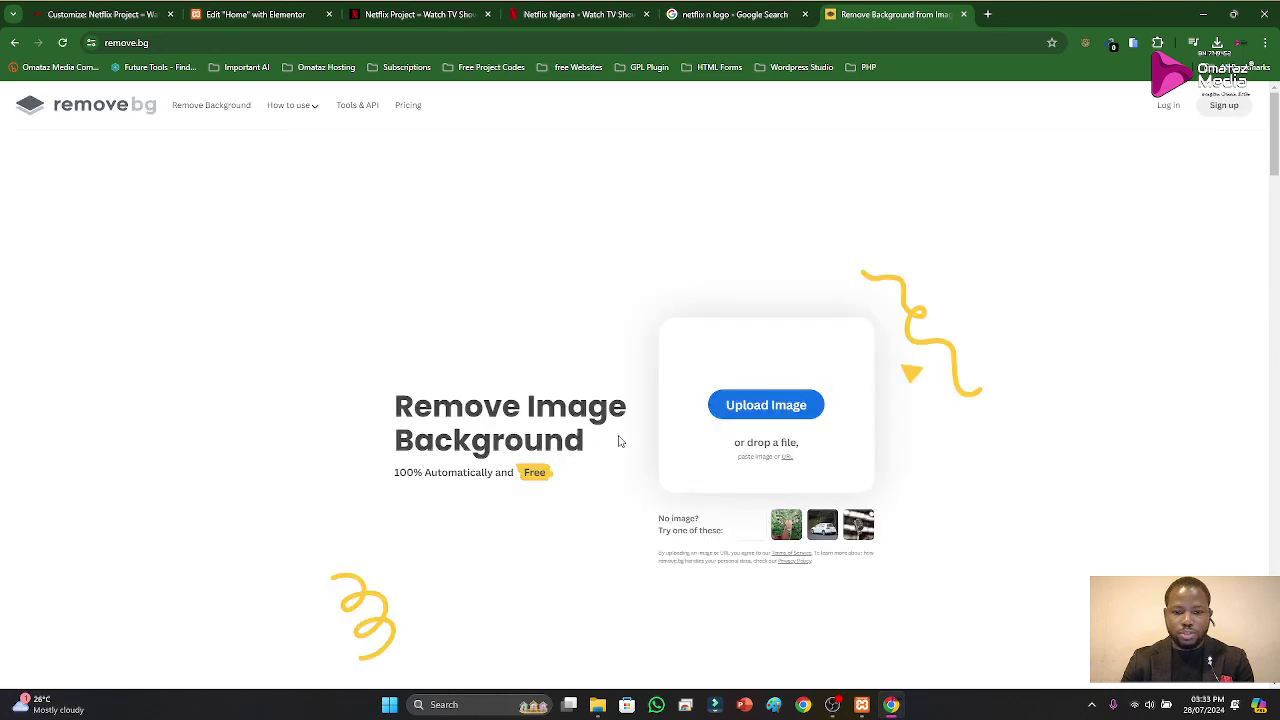
Step: Upload Netflic site Icon.png from Downloads for background removal and download the resulting cutout
left_click(745, 405)
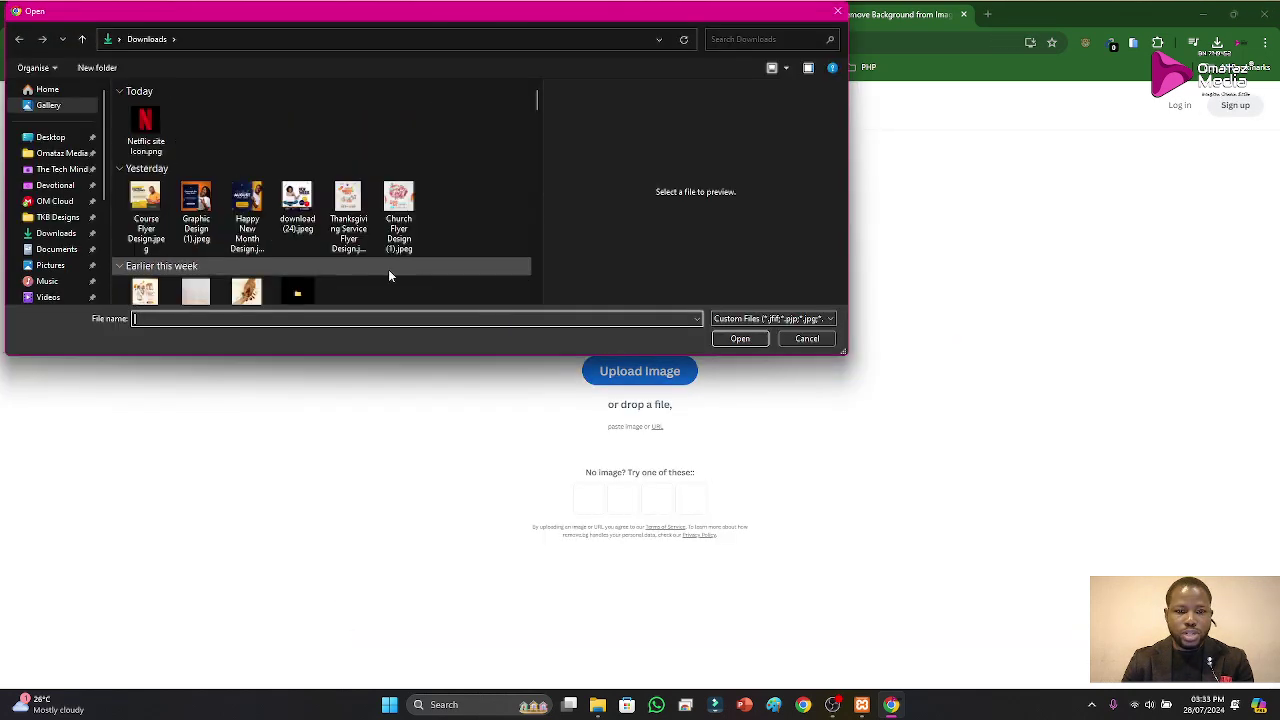
left_click(740, 338)
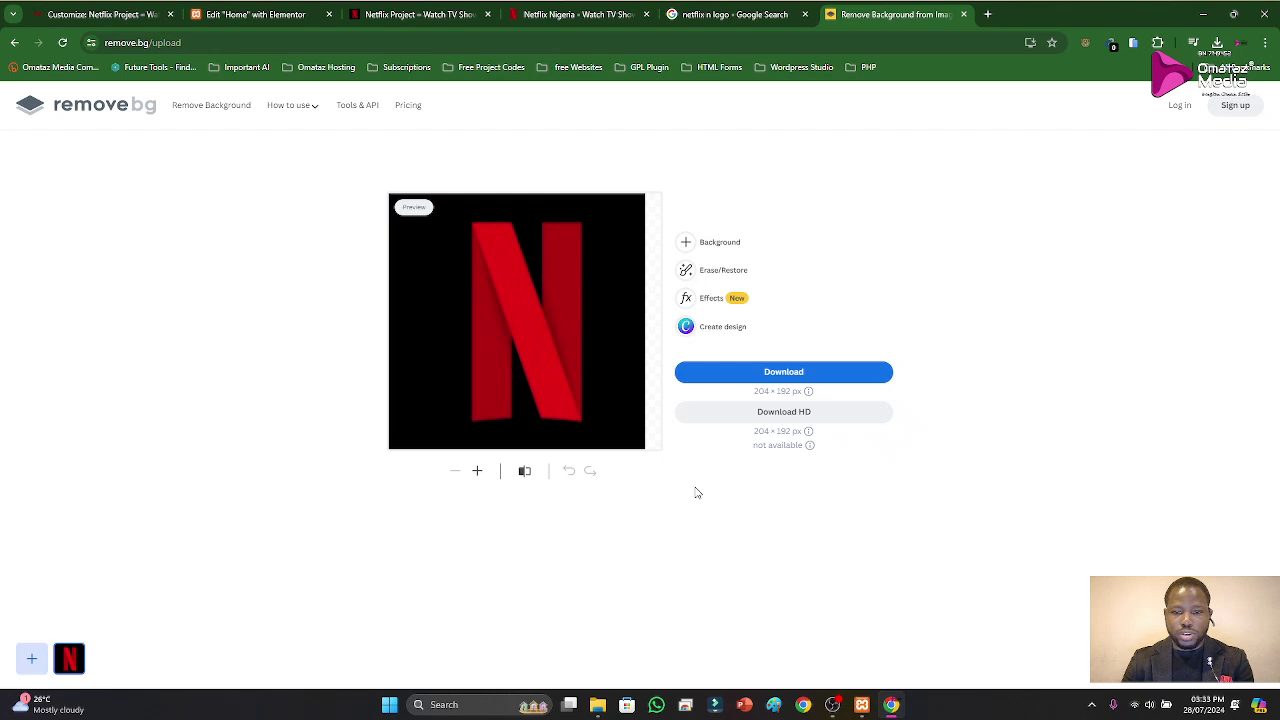
left_click(772, 376)
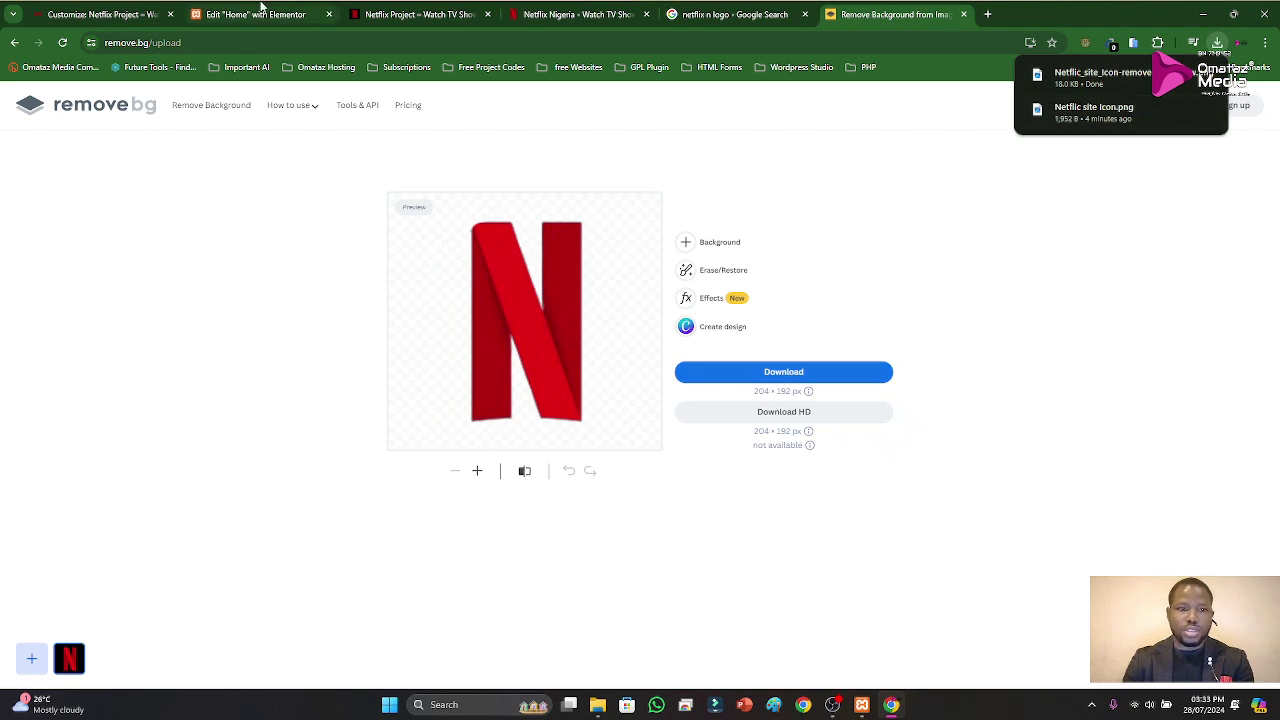
Step: Return to the page editor and set the Home page's featured image to Netflic-site-Icon.png from the media library
left_click(380, 14)
left_click(283, 10)
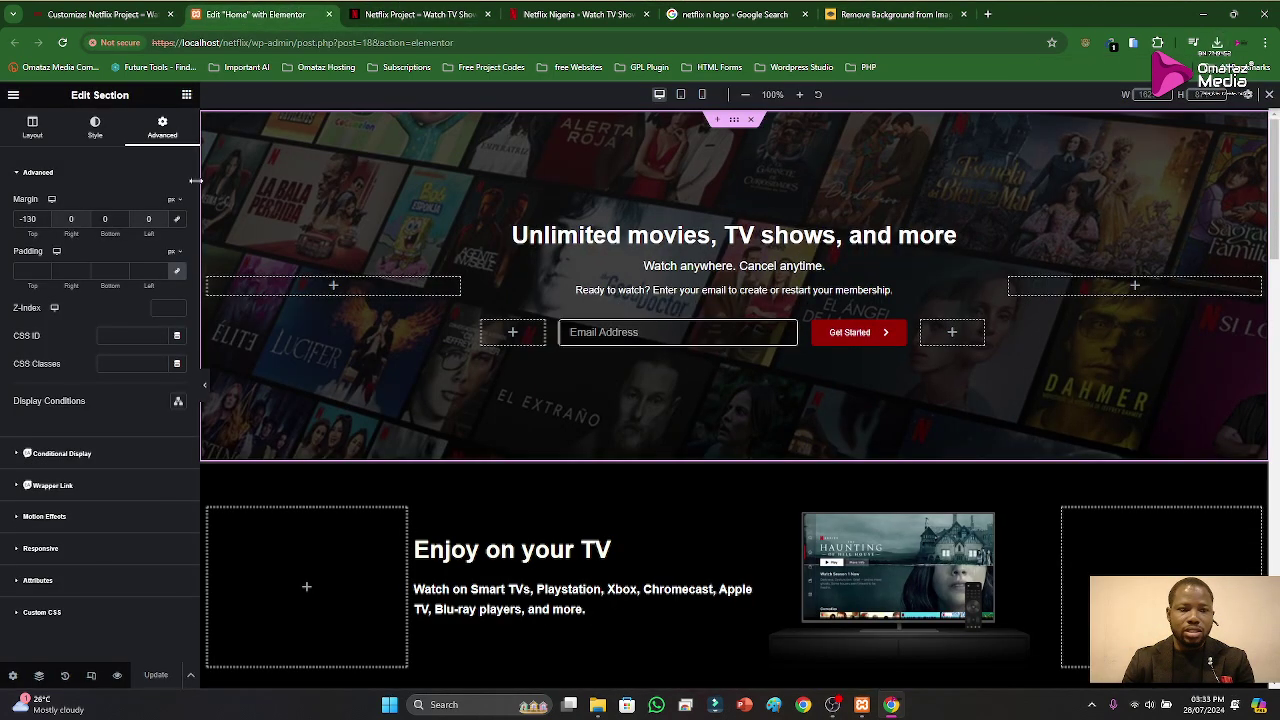
left_click(12, 676)
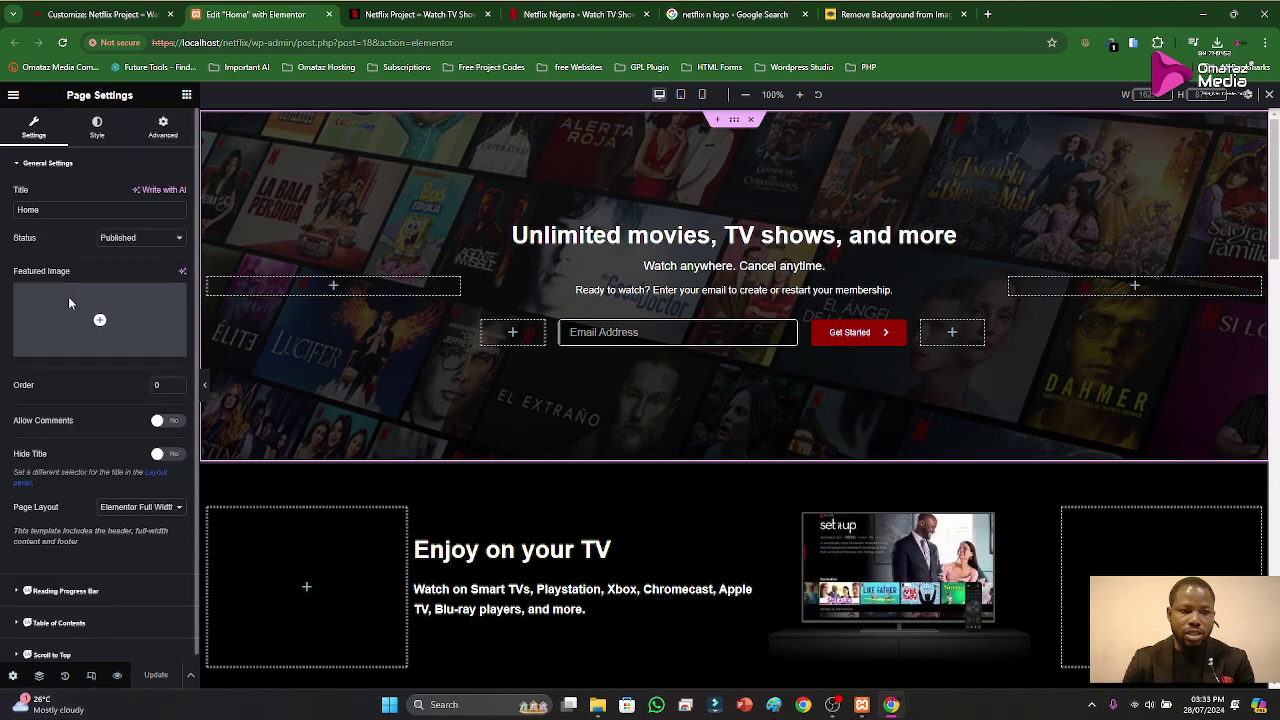
left_click(68, 349)
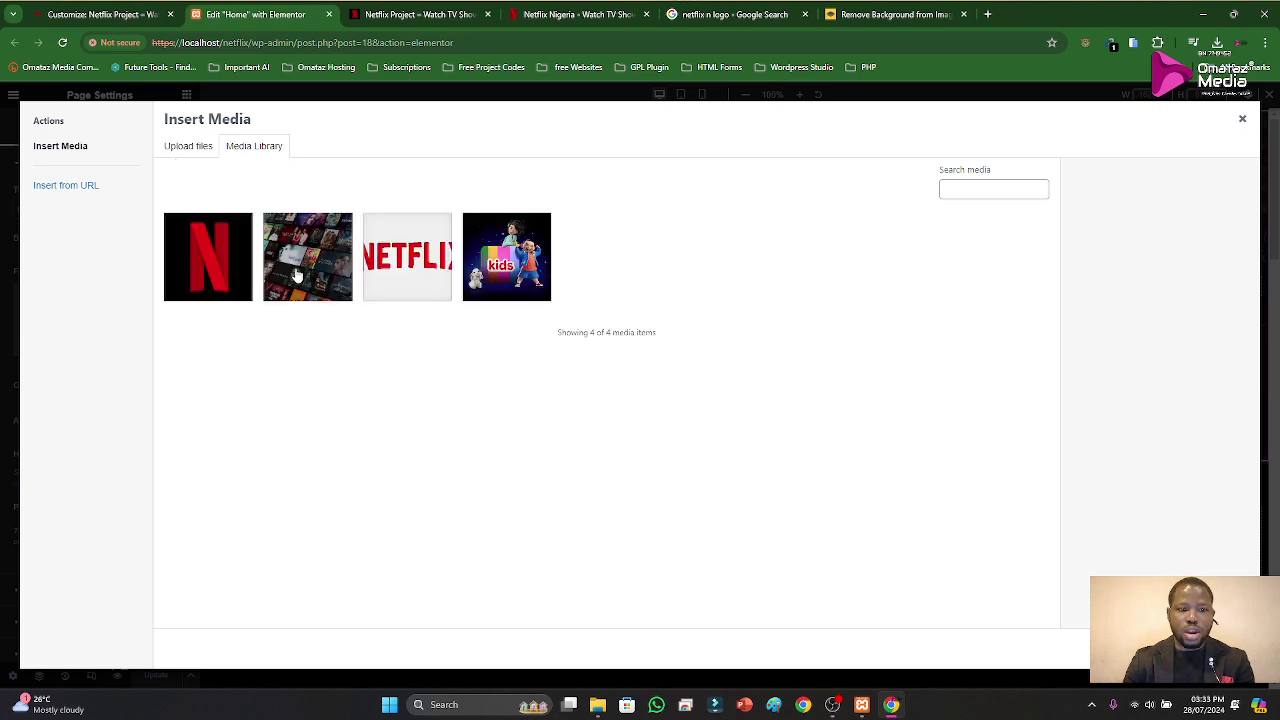
left_click(226, 274)
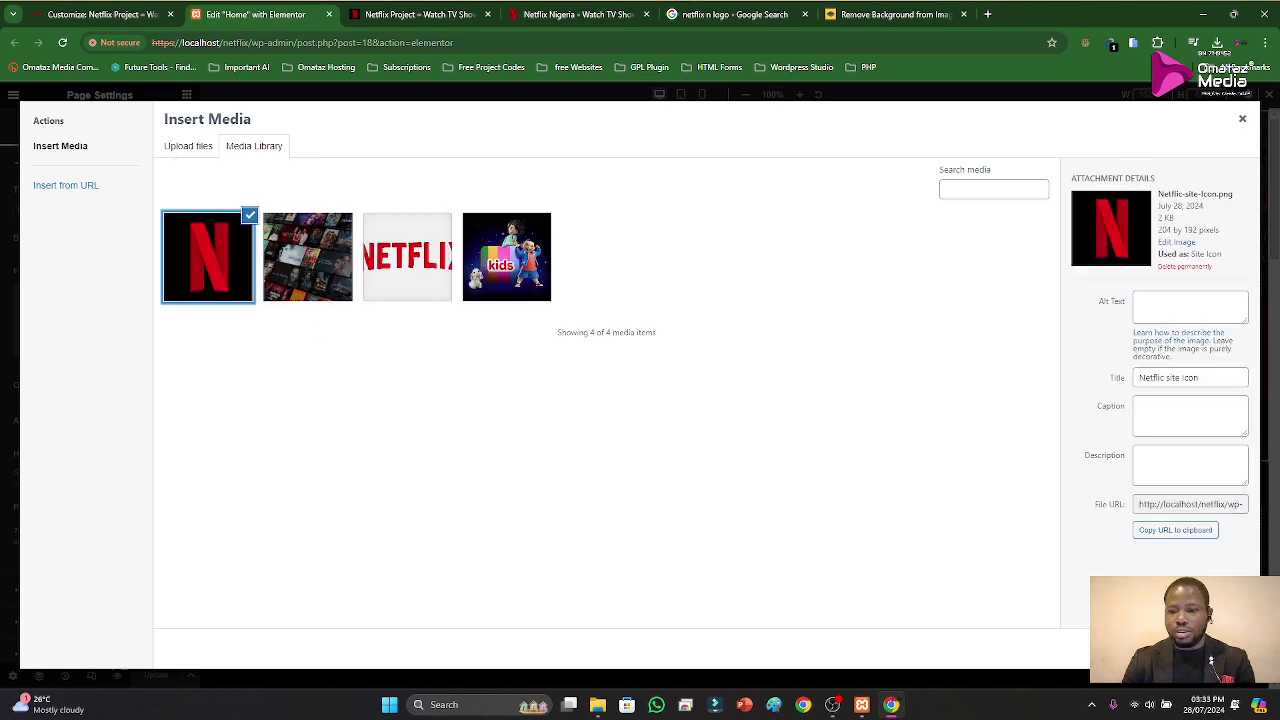
left_click(1205, 648)
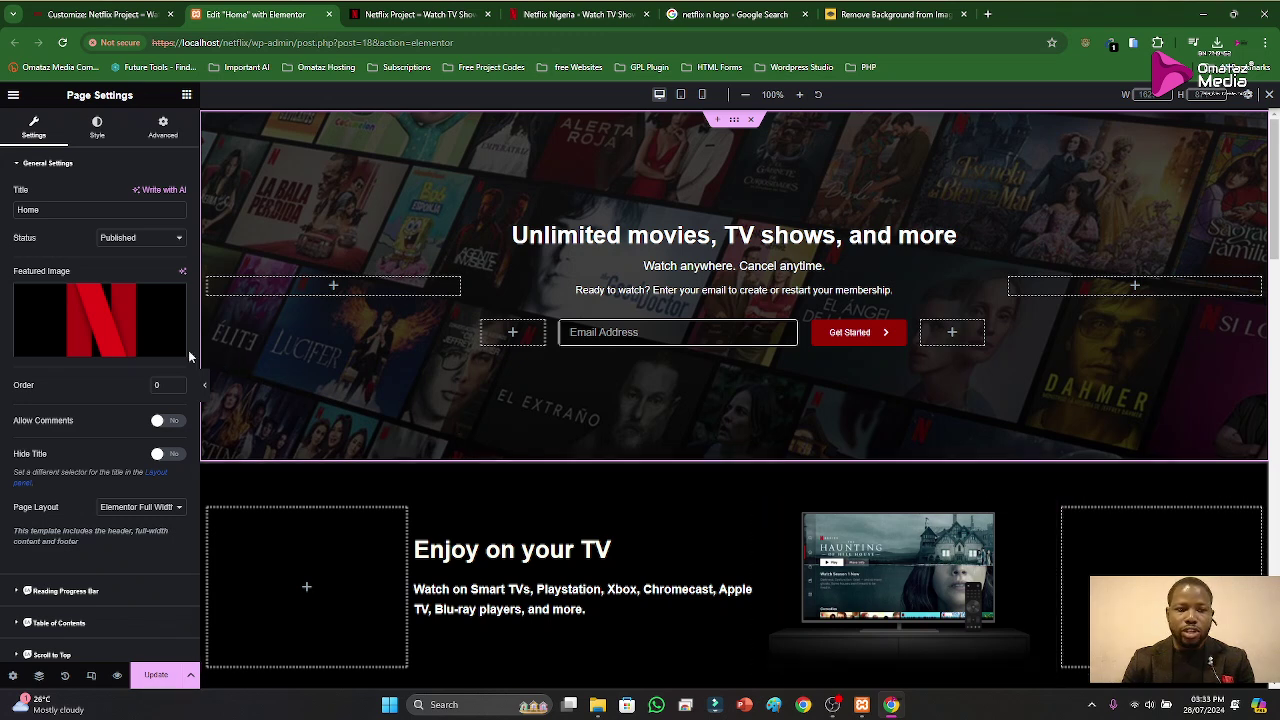
Step: Review the Home page's general settings and save the page with its new featured image
scroll(102, 424, "down", 1)
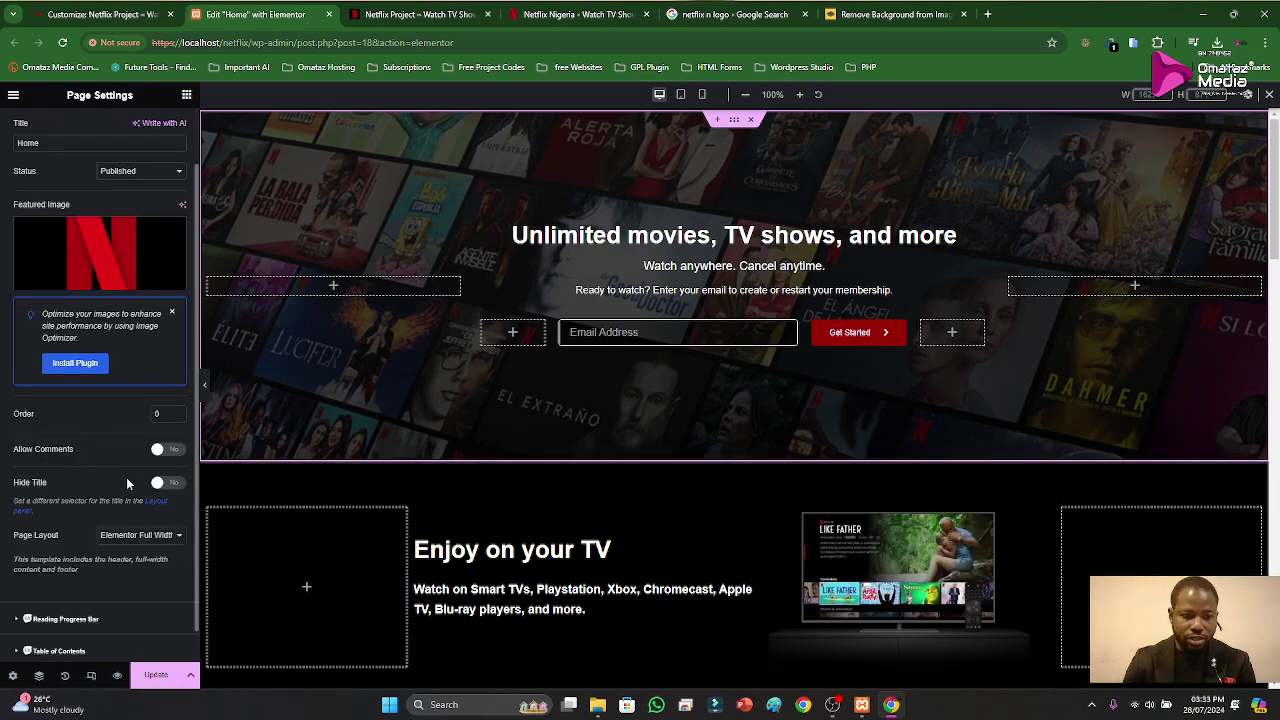
scroll(124, 488, "down", 1)
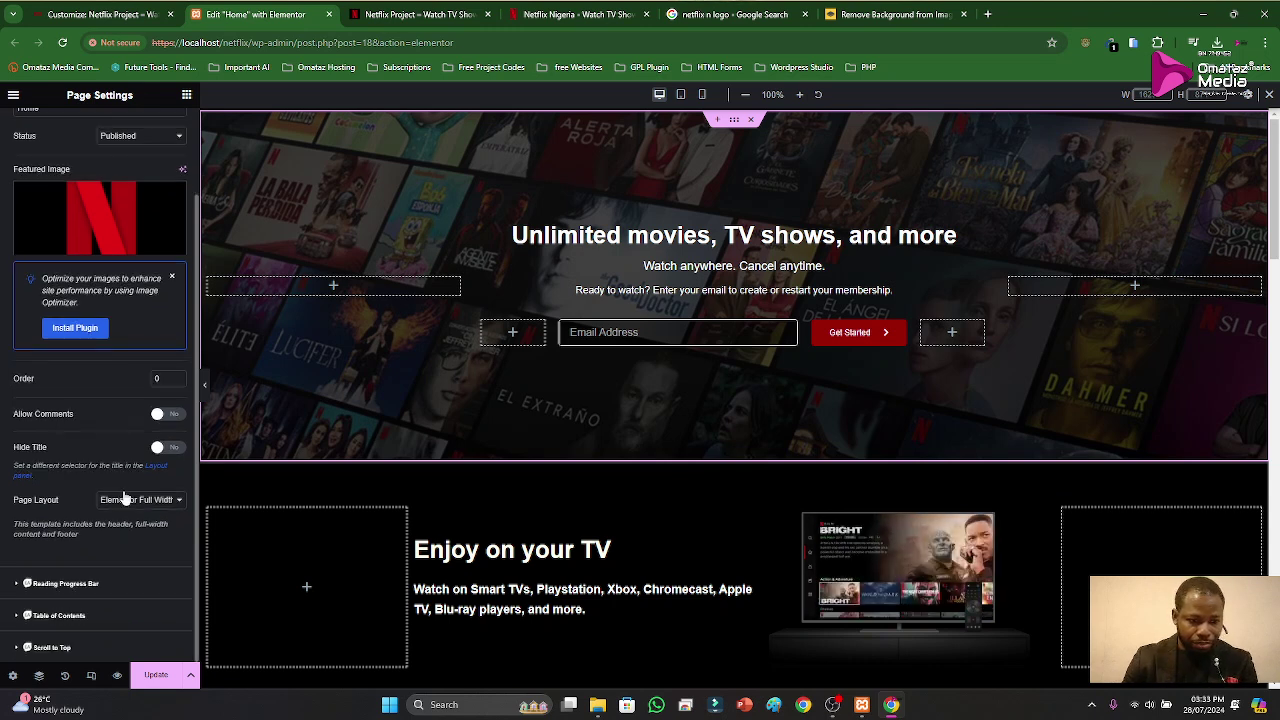
scroll(123, 490, "up", 3)
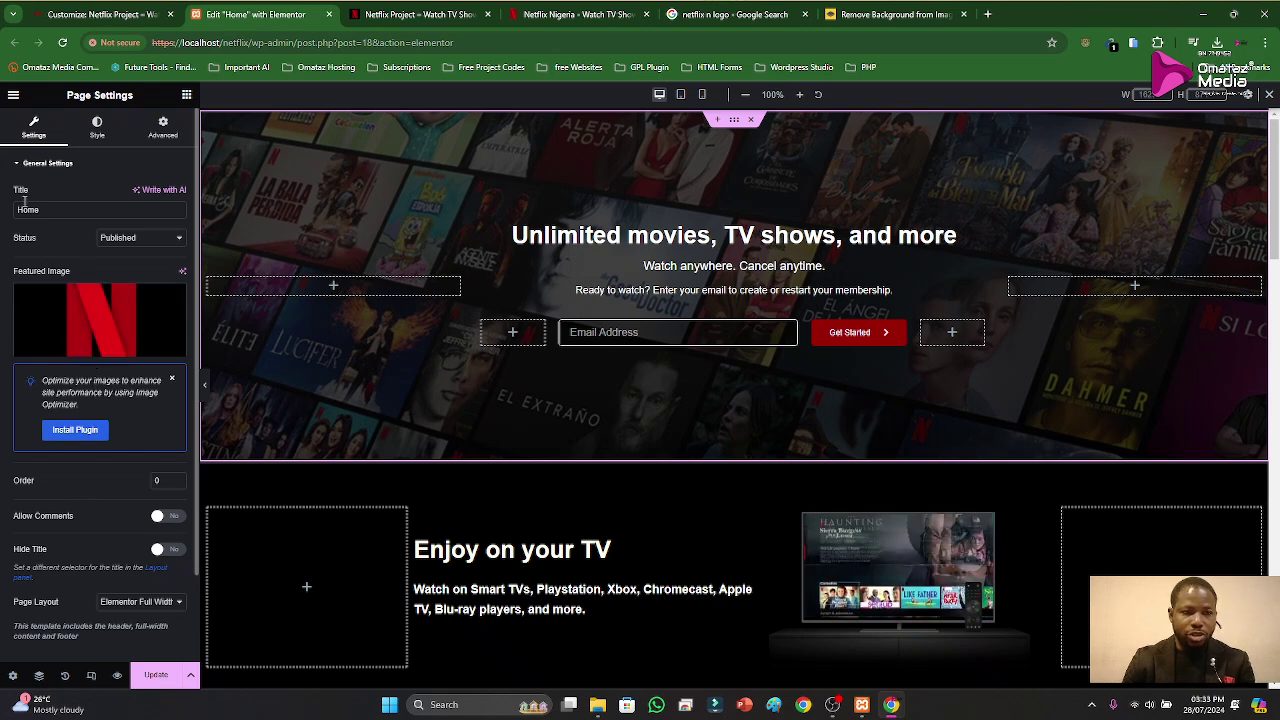
scroll(44, 341, "down", 1)
scroll(62, 270, "up", 1)
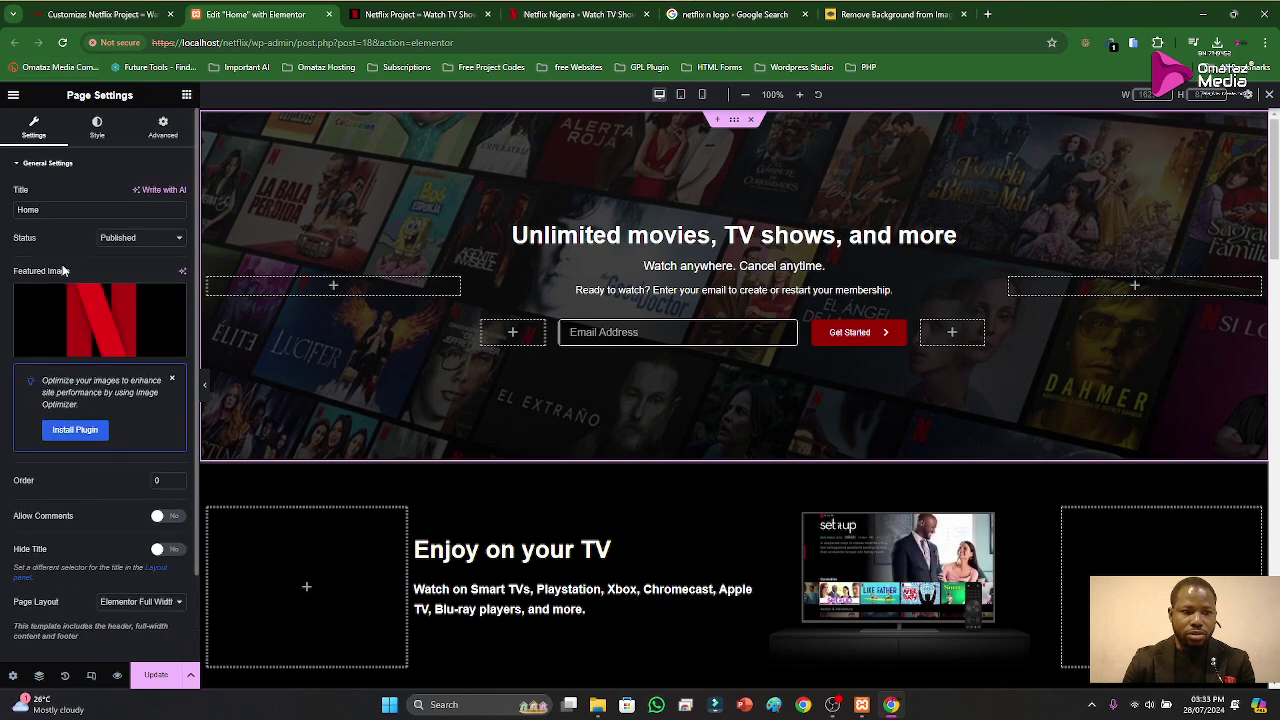
key("ctrl+s")
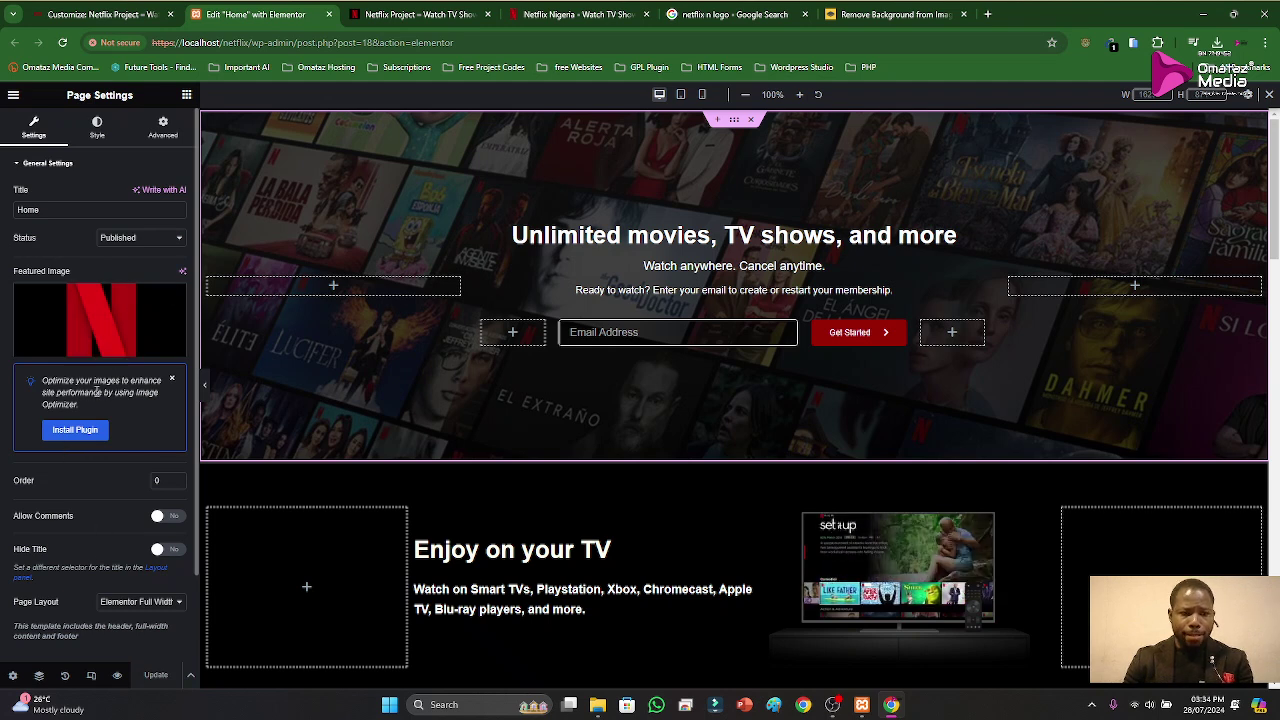
Step: Replace the site favicon in the site identity settings with Netflic_site_Icon-removebg-preview.png from the computer, save and close the site settings
left_click(12, 99)
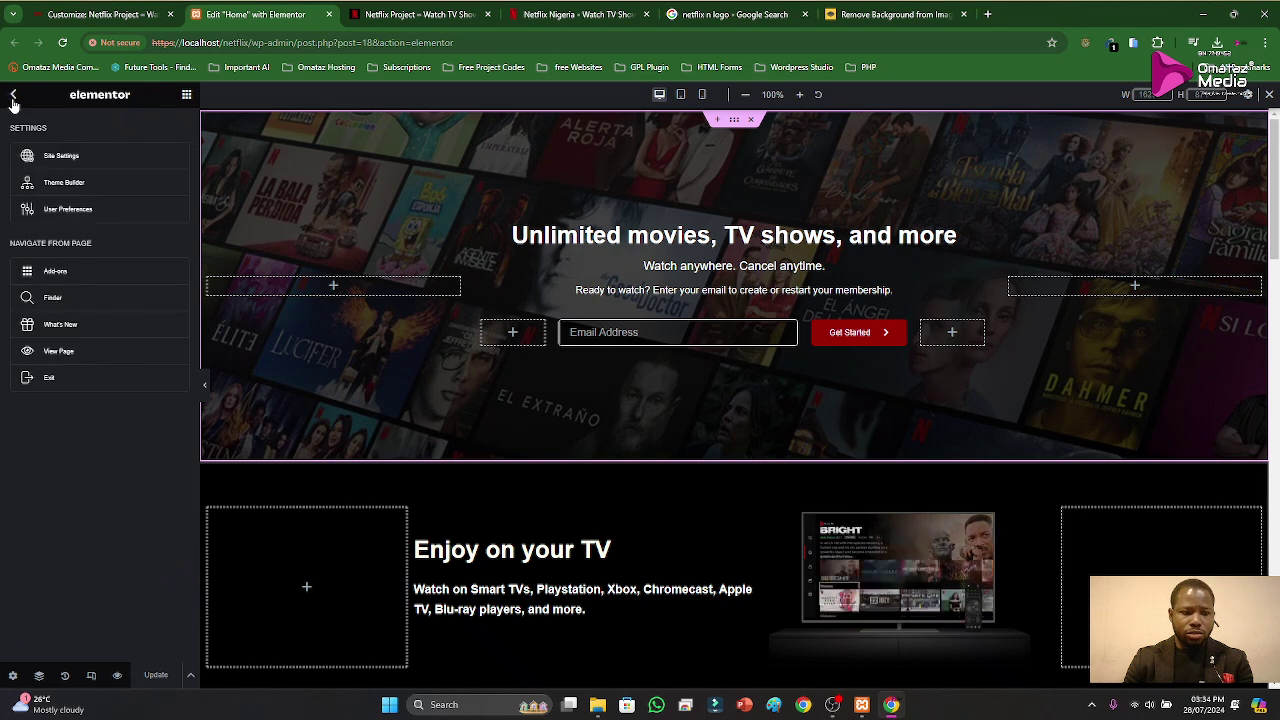
left_click(67, 166)
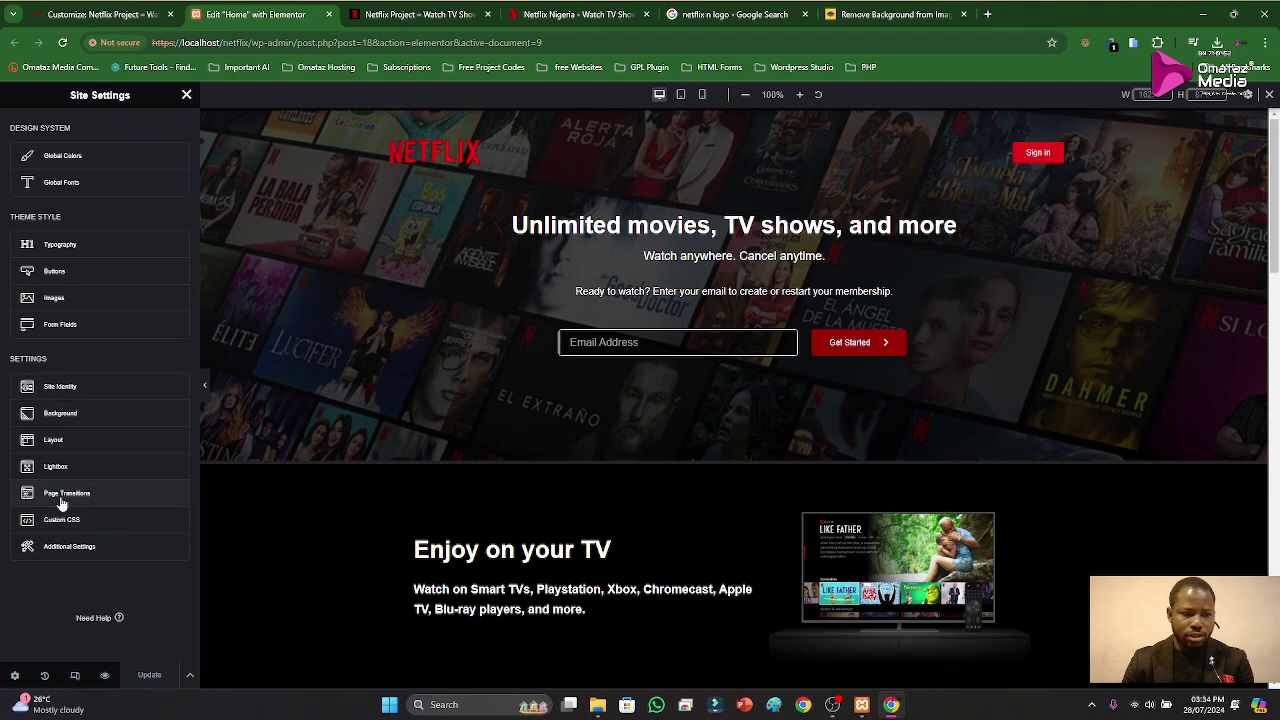
left_click(57, 386)
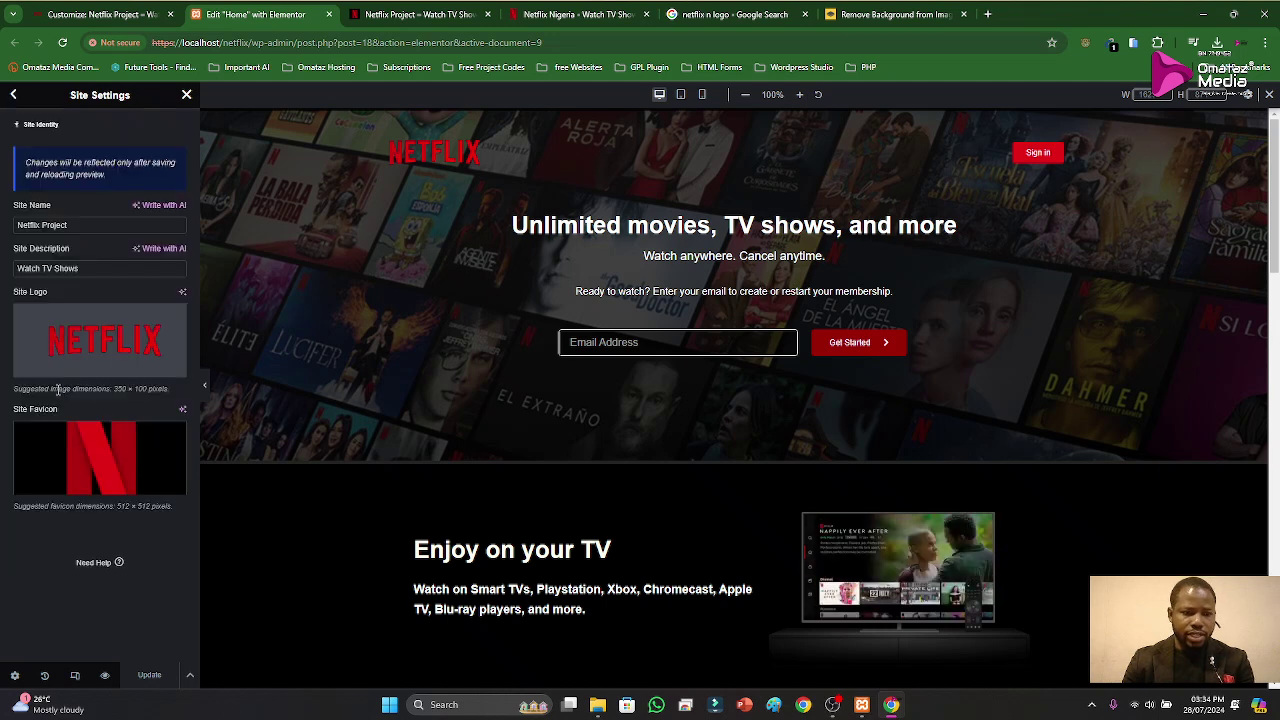
scroll(72, 470, "down", 2)
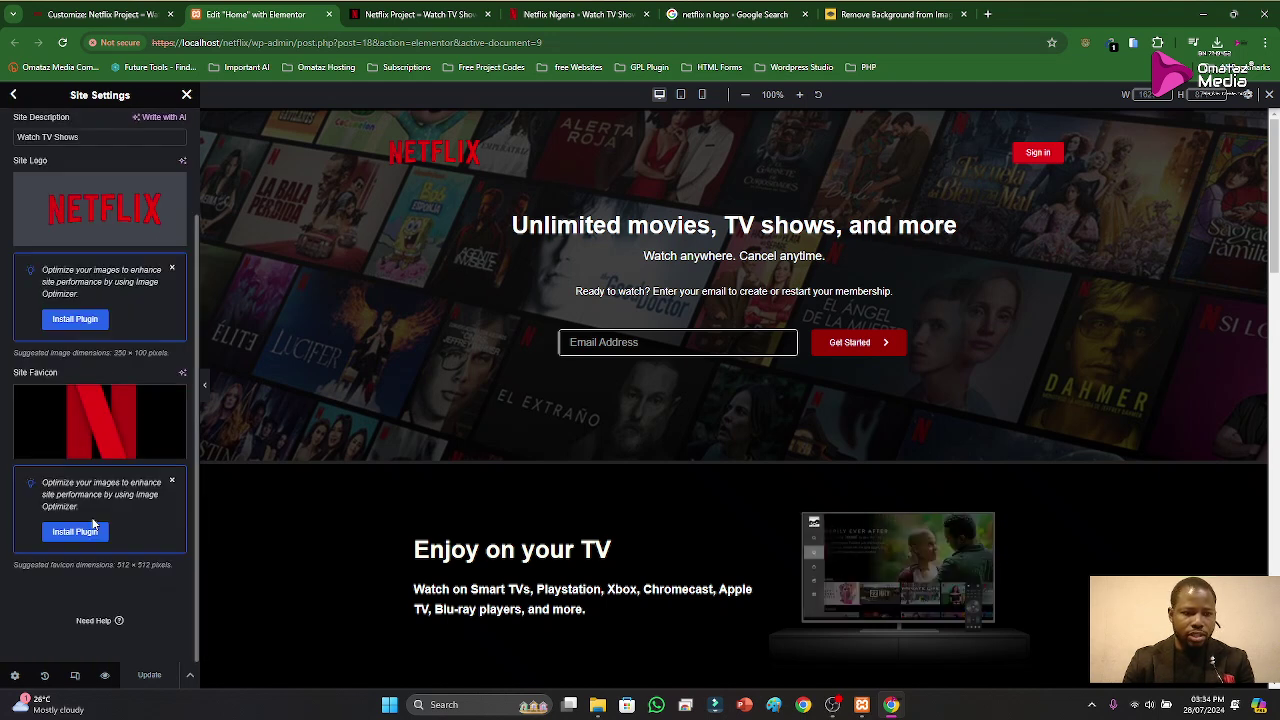
left_click(89, 424)
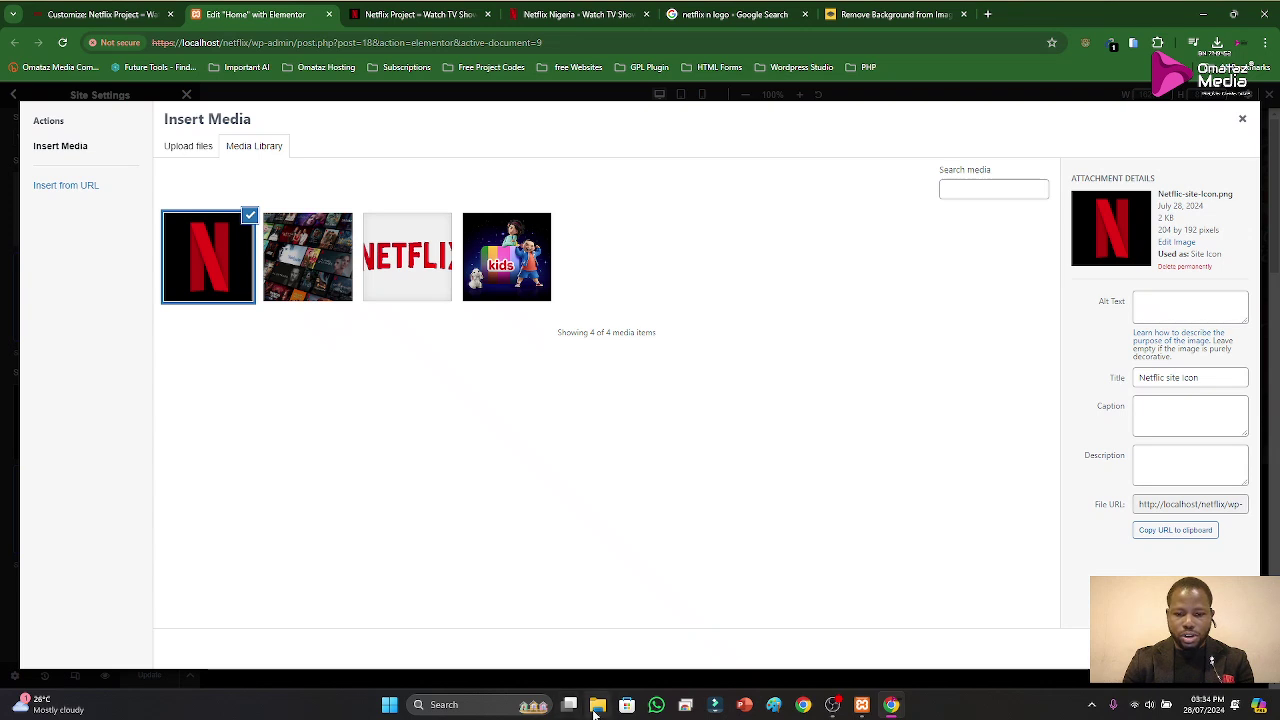
left_click(597, 705)
left_click_drag(520, 370, 260, 398)
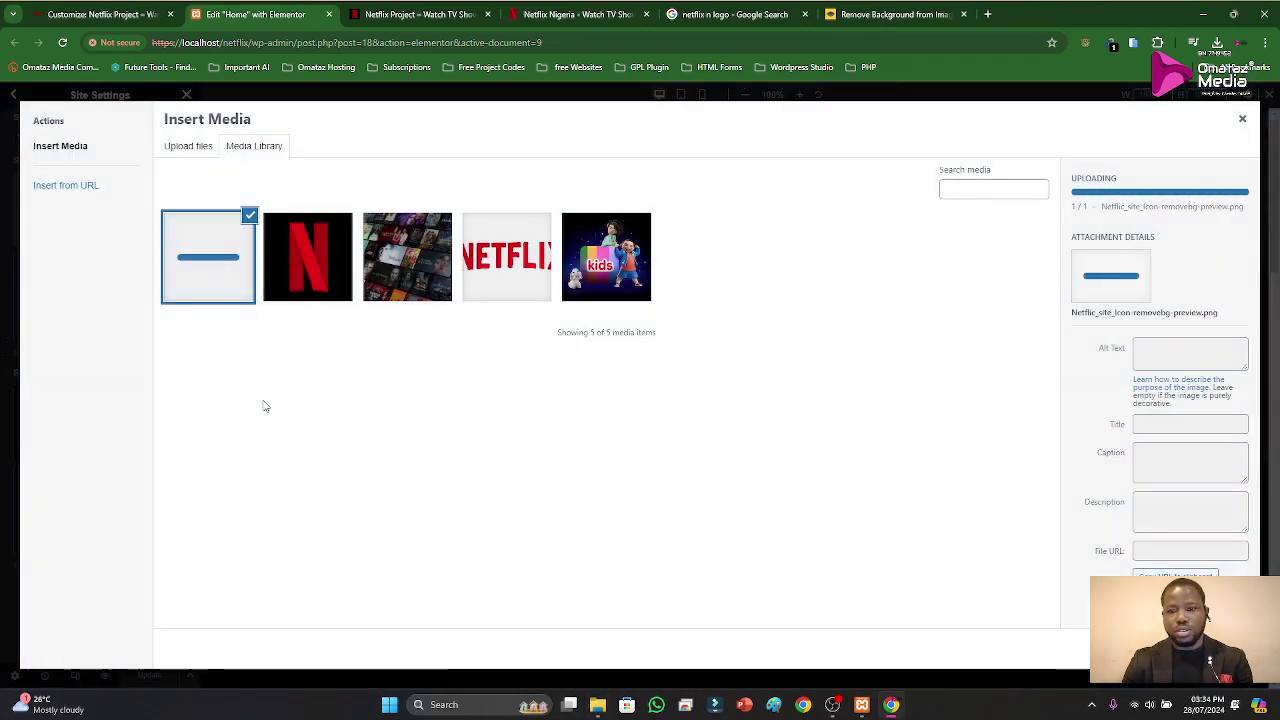
left_click(1205, 648)
left_click(171, 482)
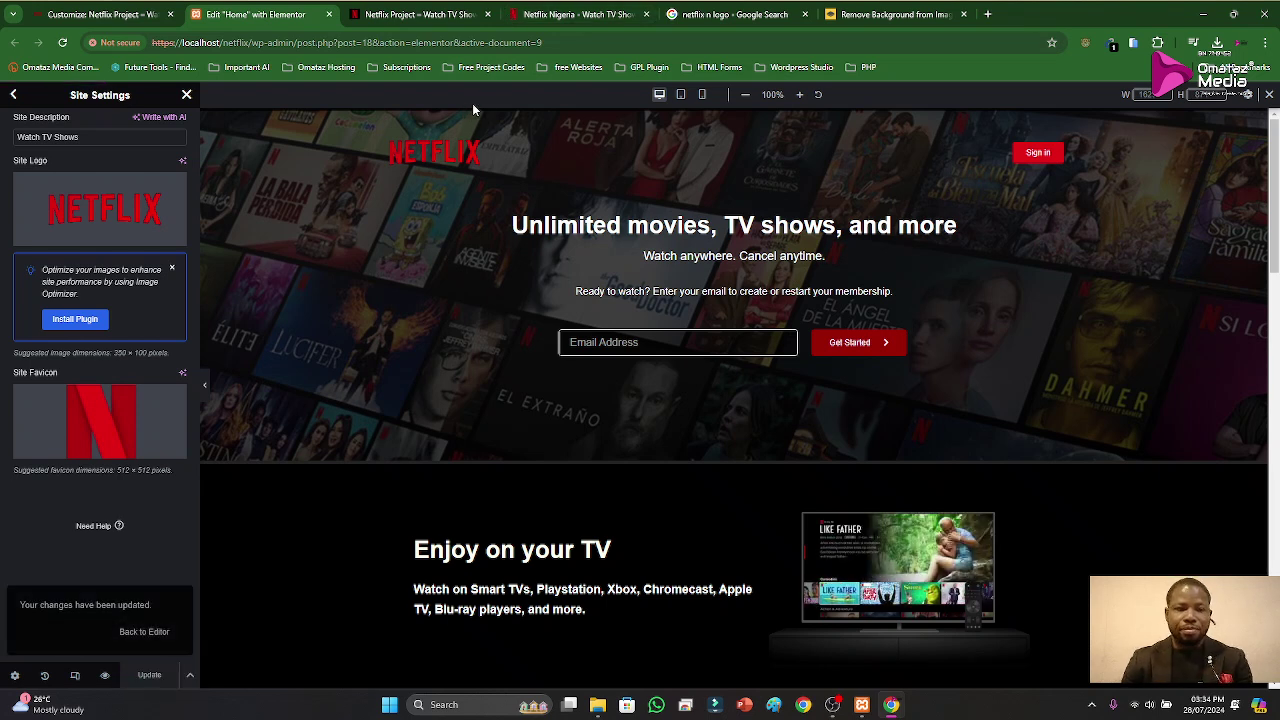
left_click(186, 95)
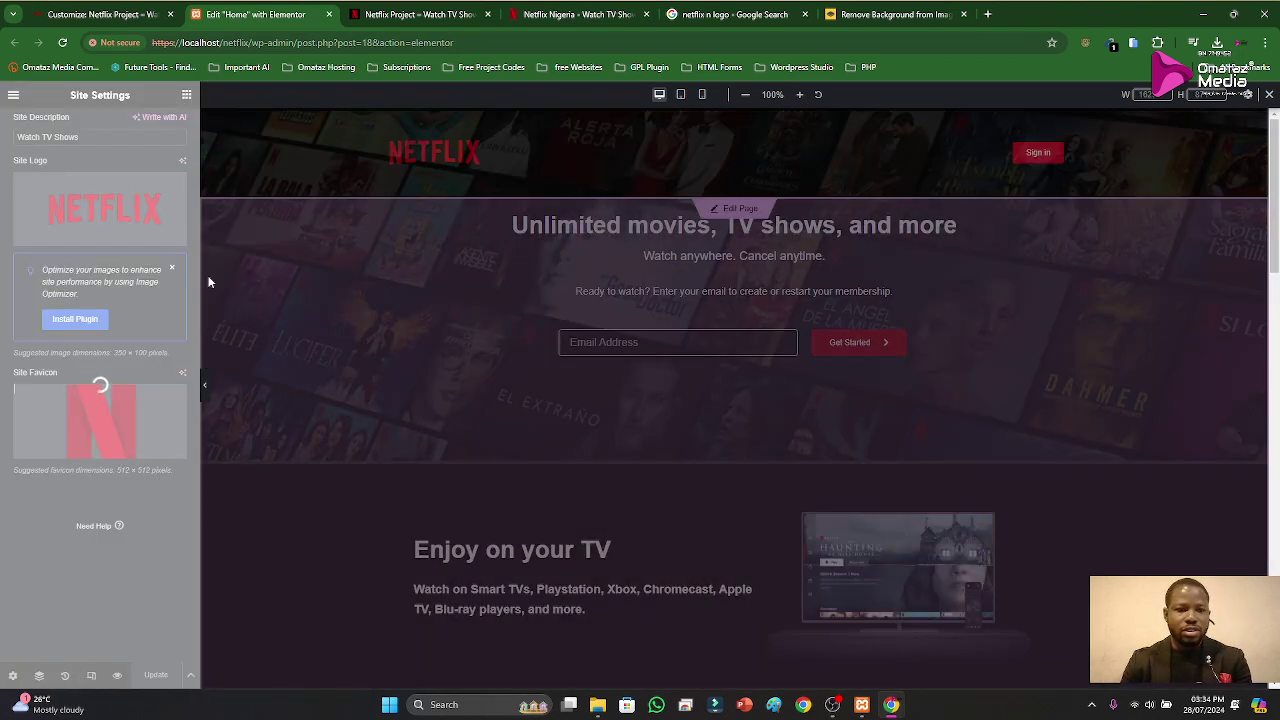
Step: Reload the local Netflix Project site's tab and compare its icon and header with the original Netflix page
left_click(578, 14)
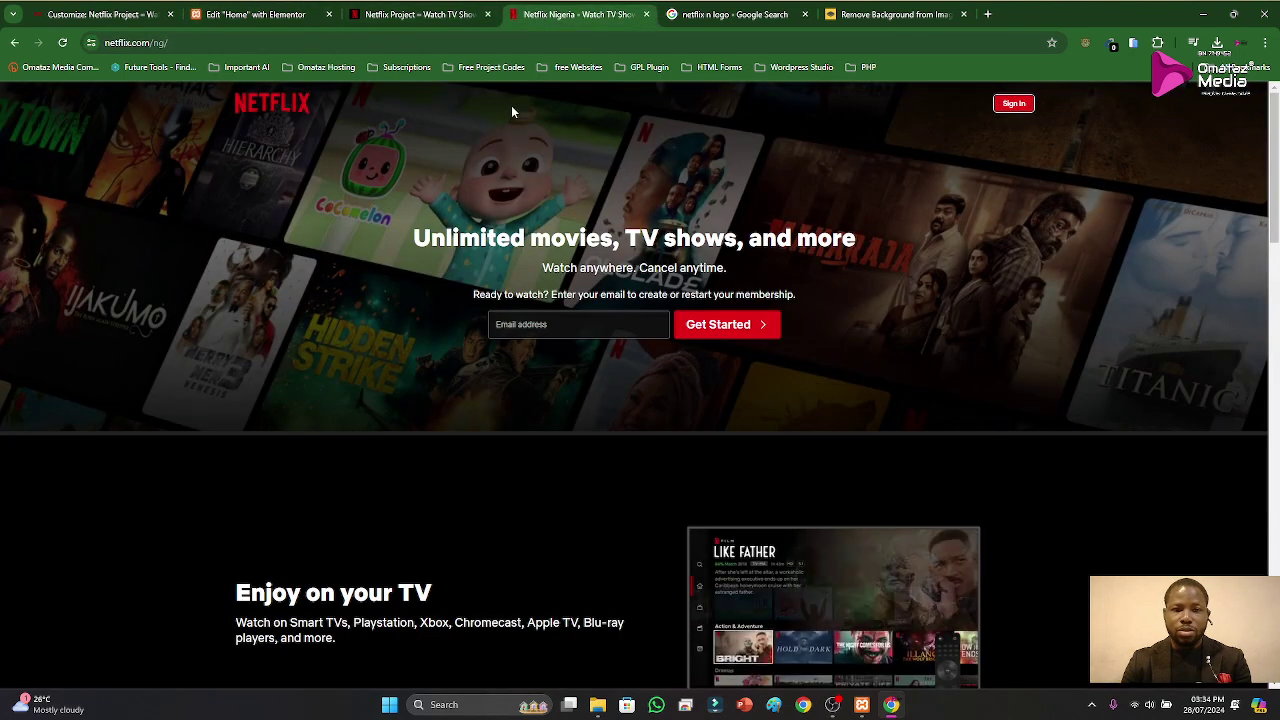
left_click(443, 16)
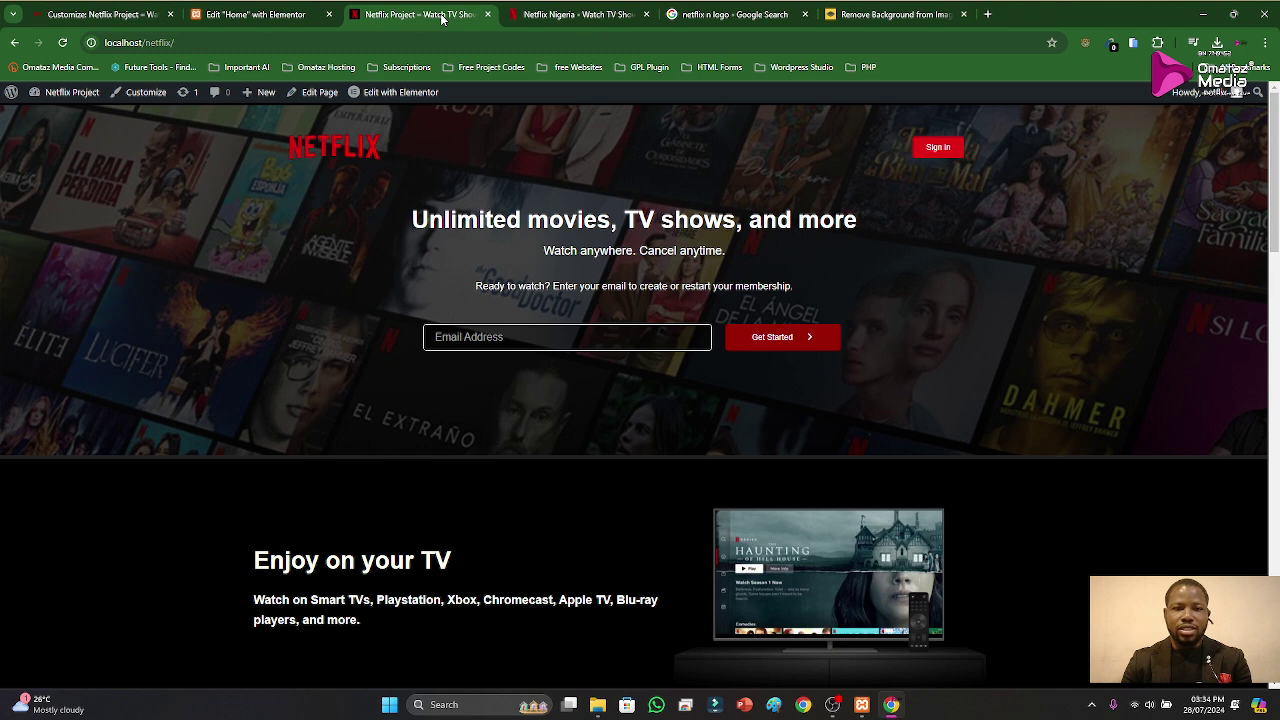
right_click(443, 16)
left_click(489, 116)
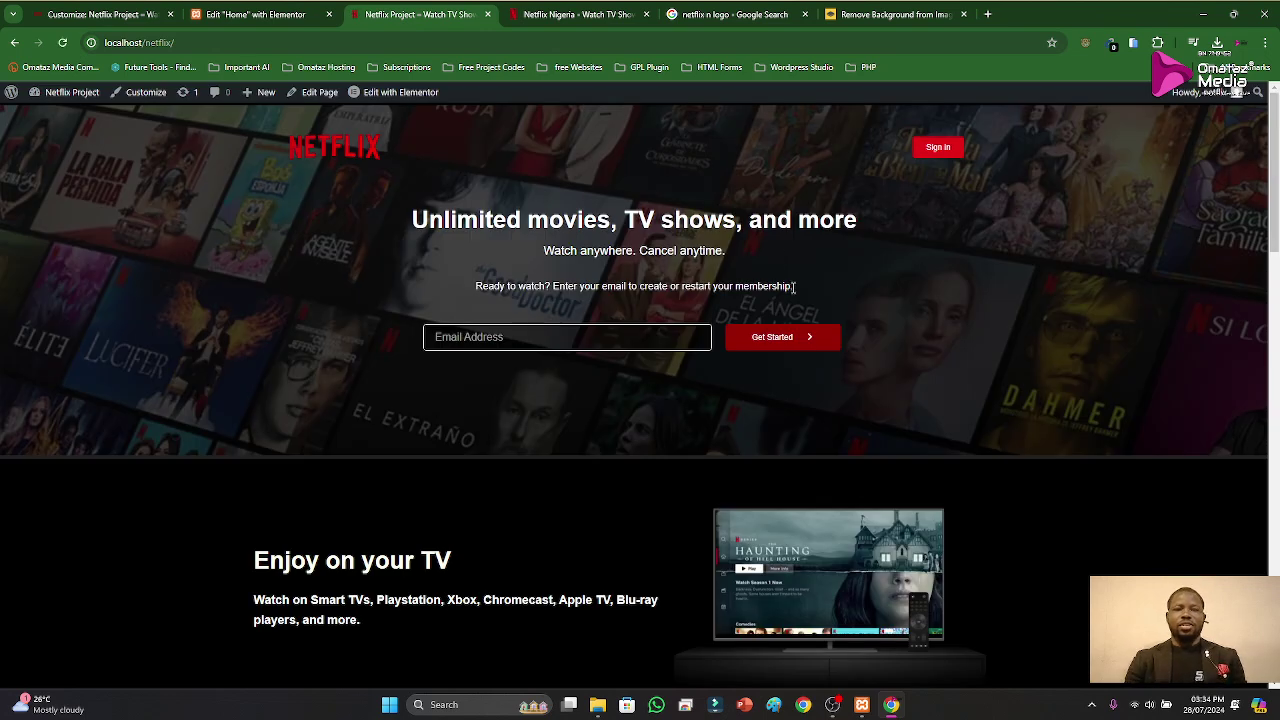
left_click(590, 15)
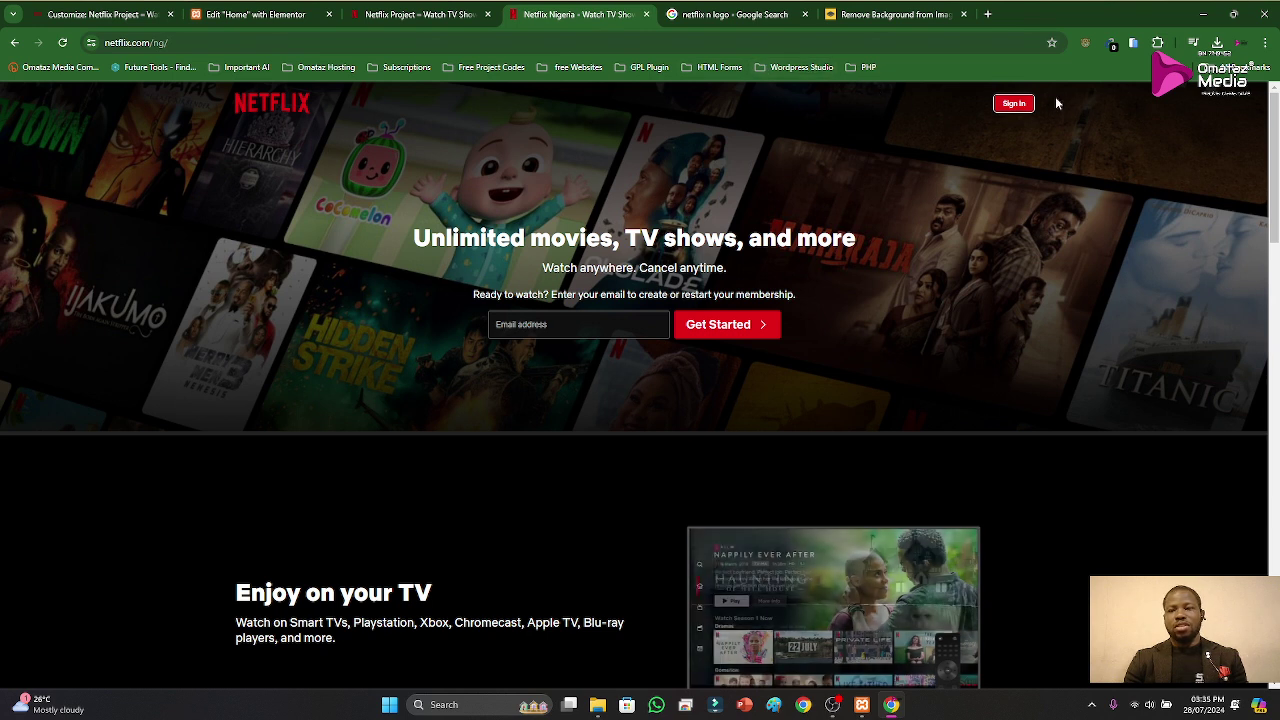
Step: Return to the page editor and set the hero section's top margin to 0 px
left_click(257, 14)
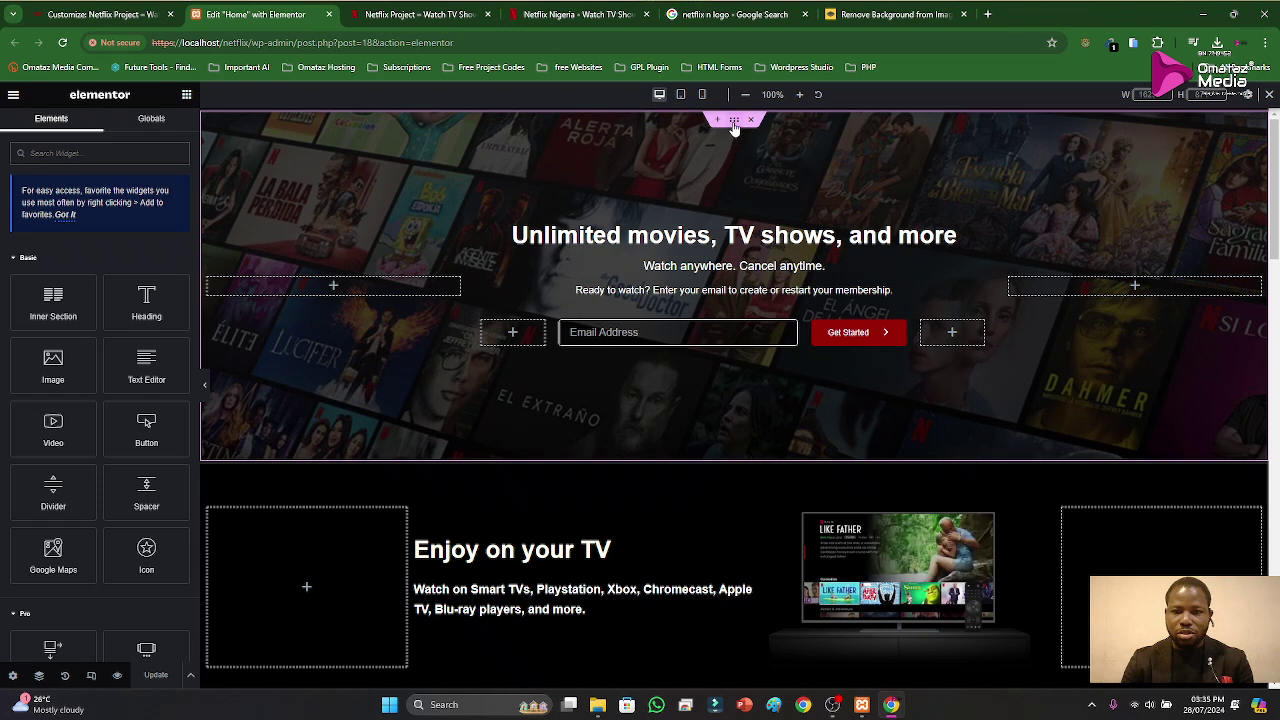
left_click(734, 122)
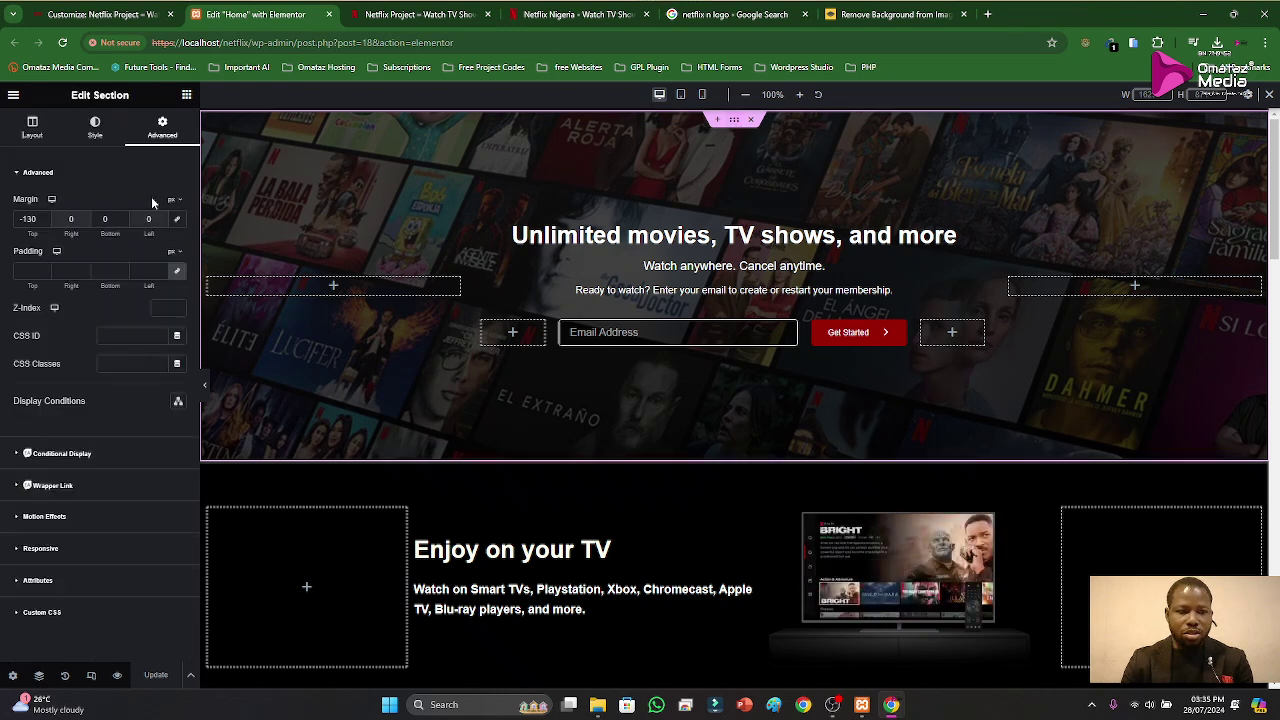
double_click(30, 218)
type("0")
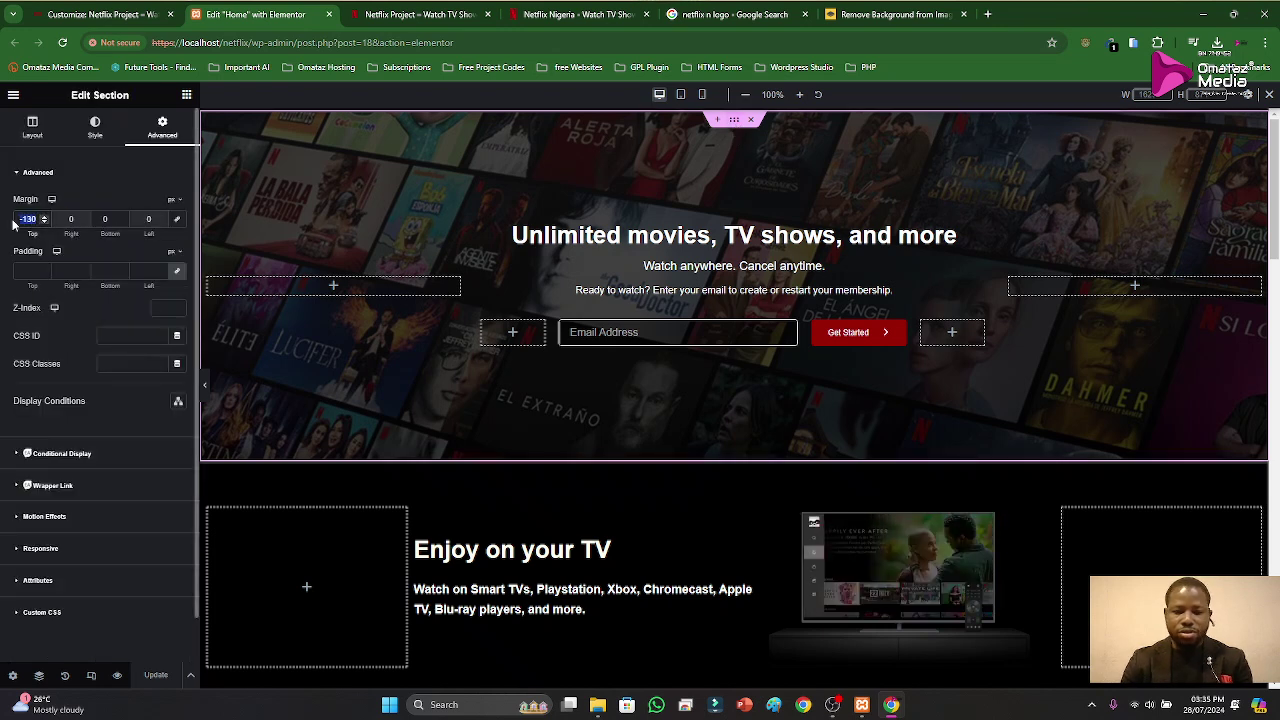
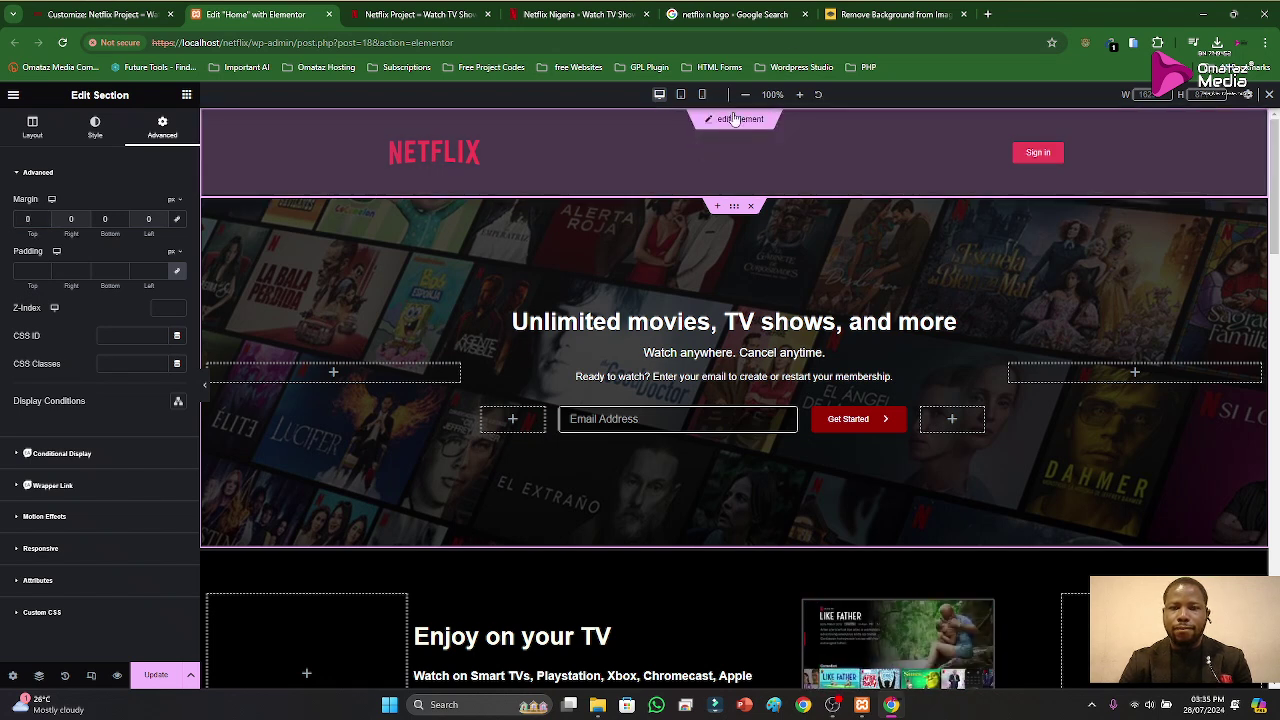
Step: Save the Home page changes and open the header template for editing
left_click(732, 118)
left_click(739, 416)
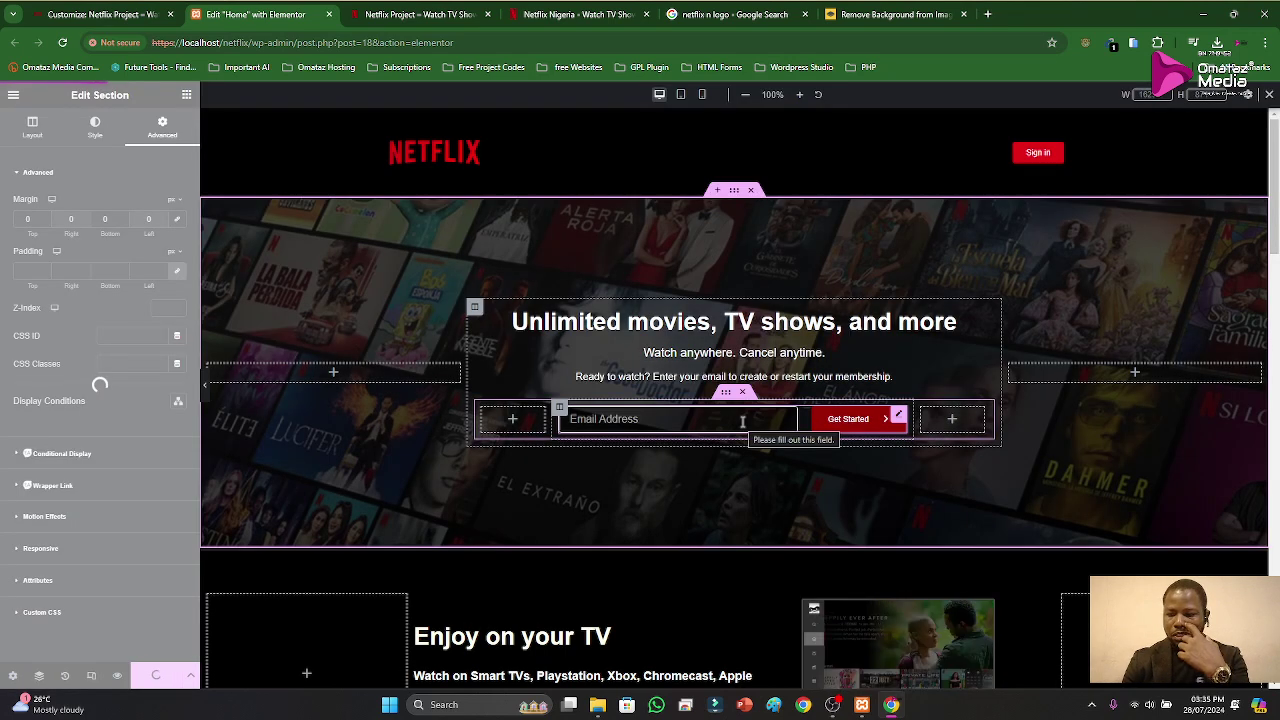
mouse_move(733, 133)
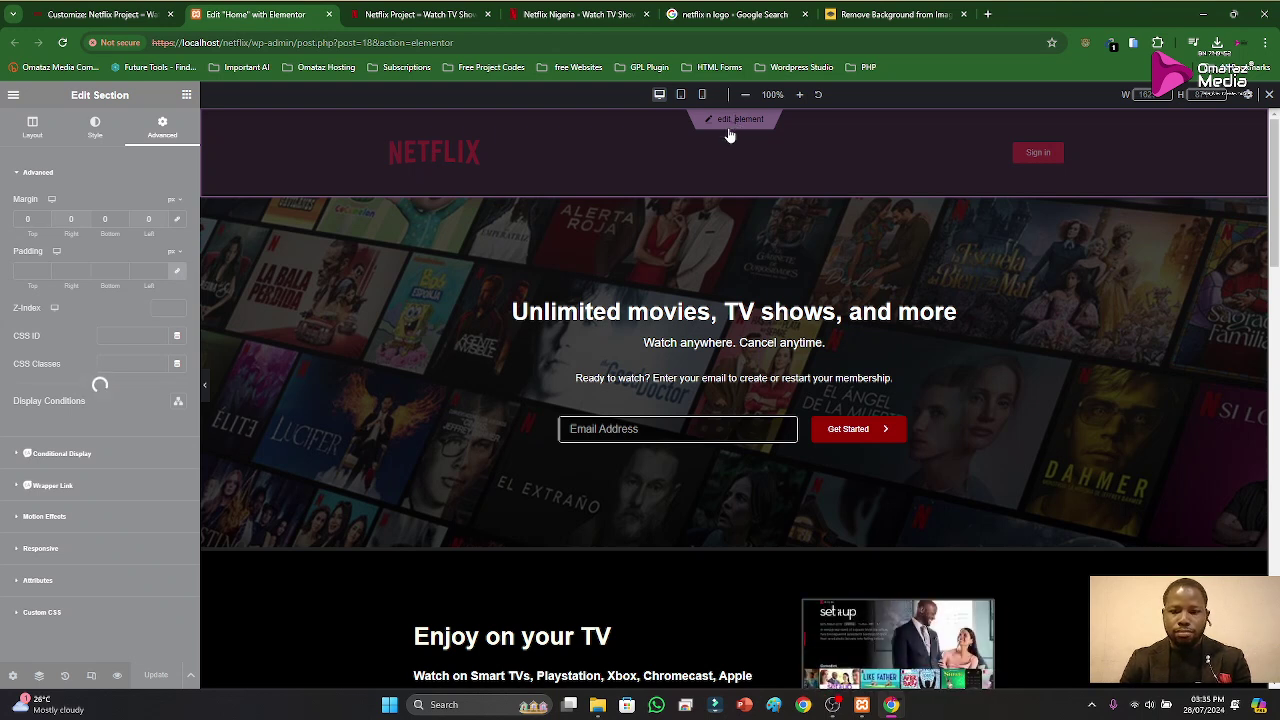
left_click(730, 130)
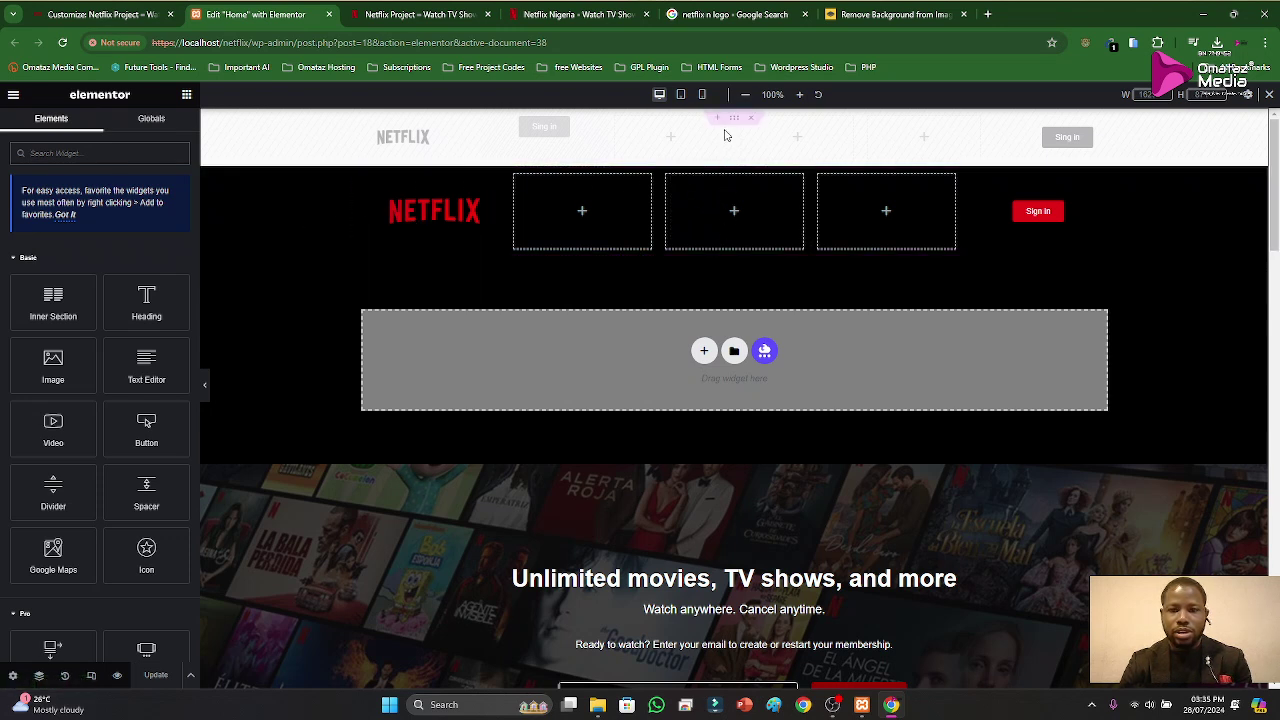
Step: Set the content width of the header template's greyed-out upper section to Full Width
left_click(734, 118)
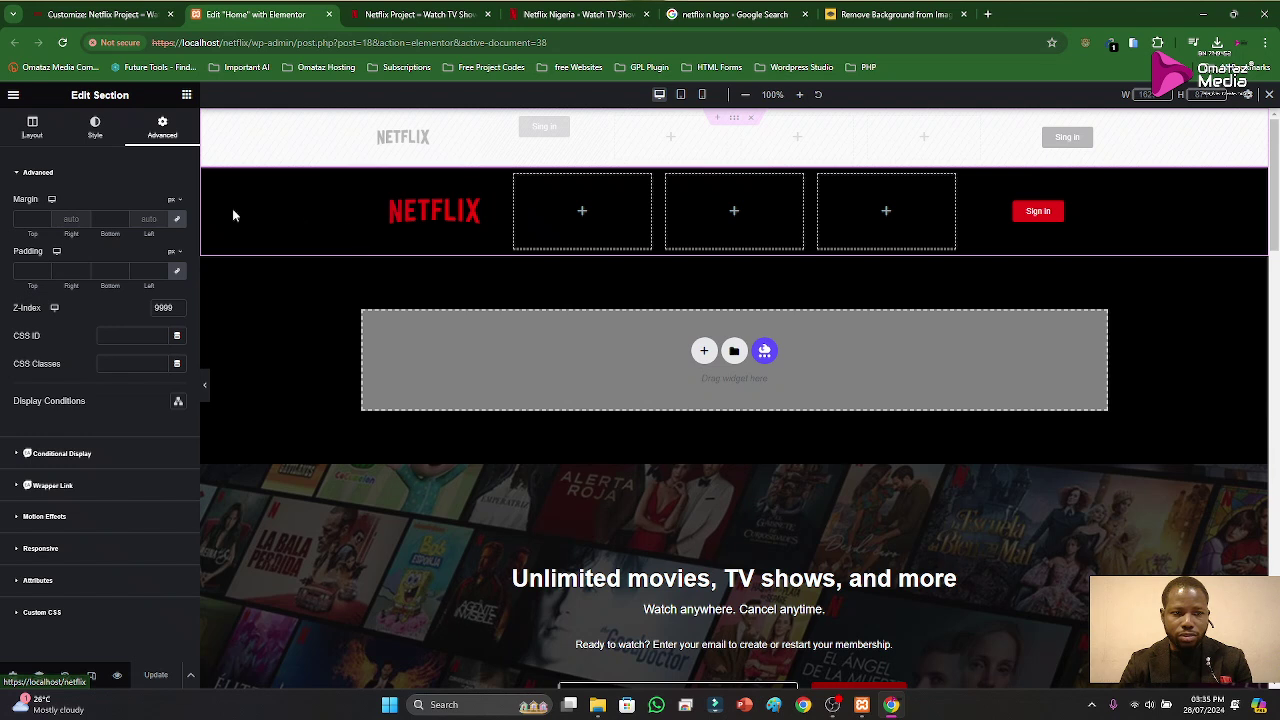
left_click(32, 125)
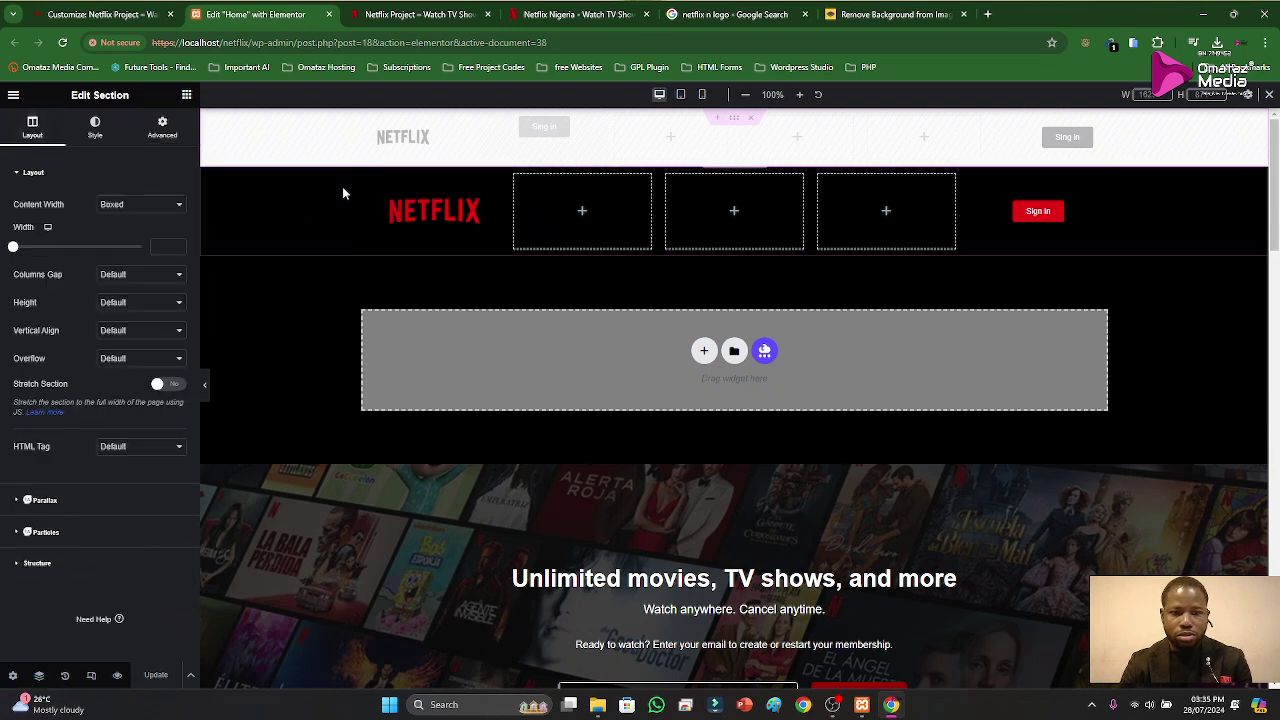
left_click(426, 222)
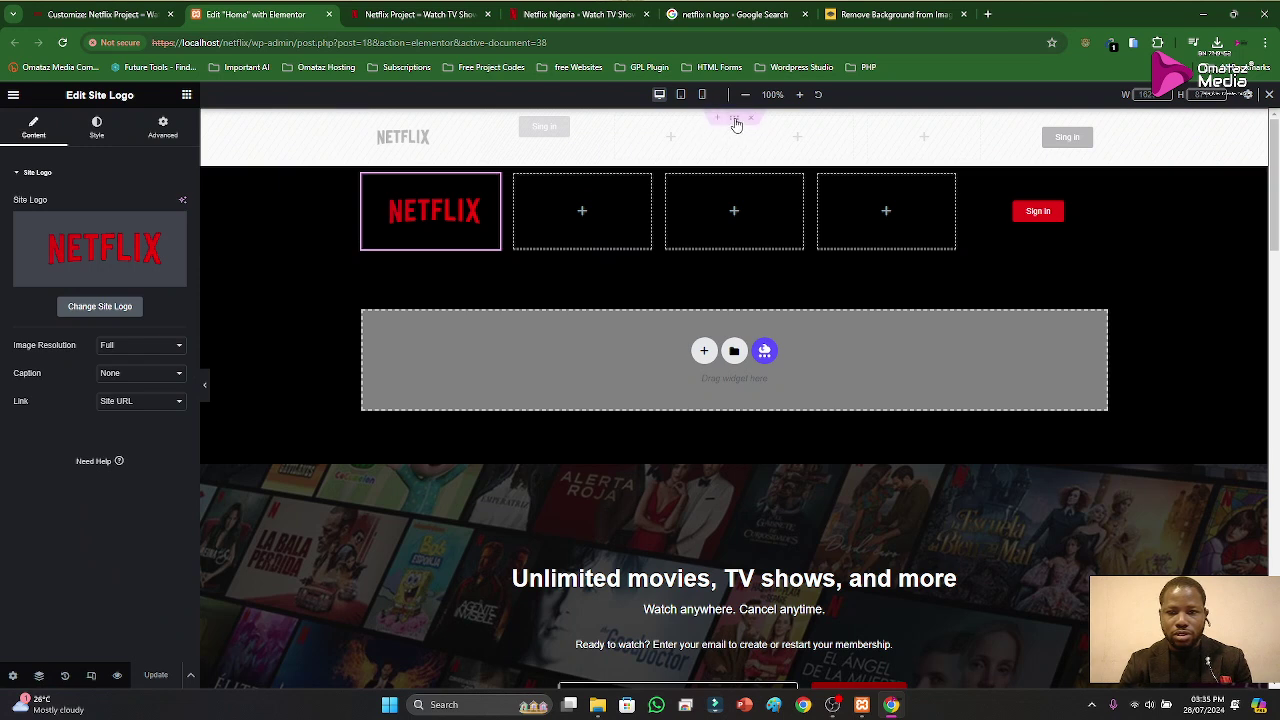
left_click(735, 121)
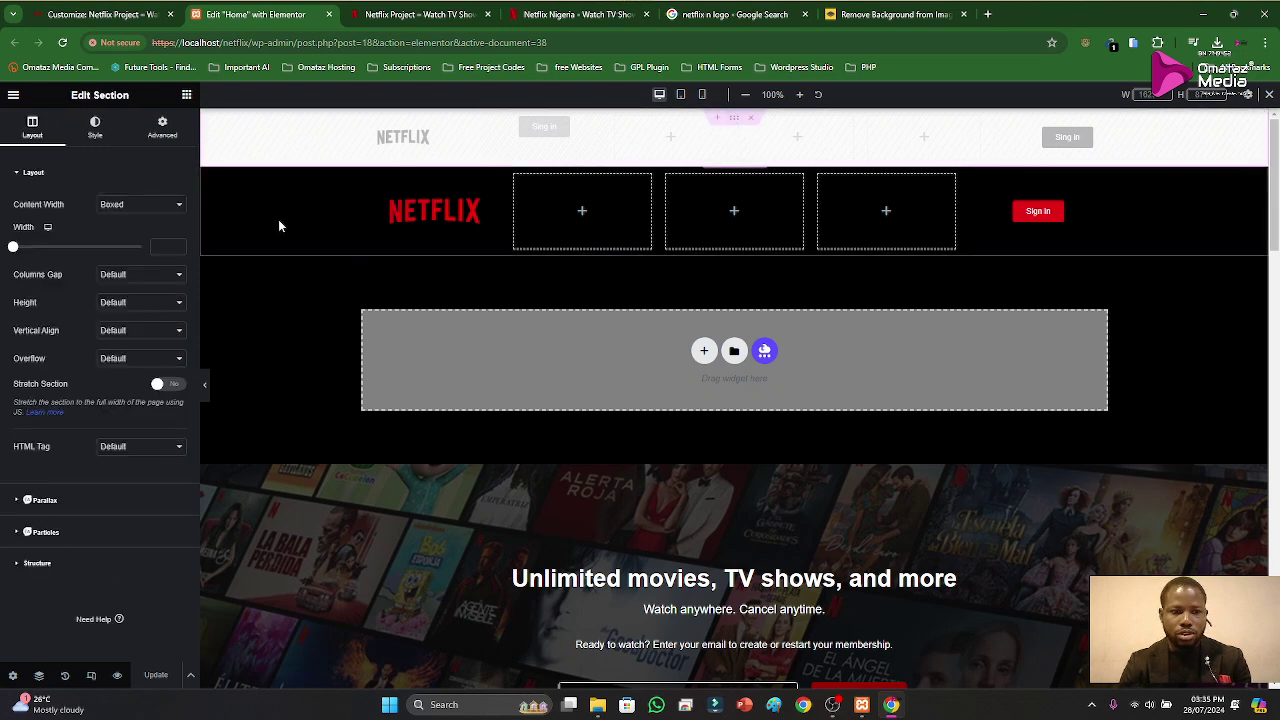
left_click(170, 207)
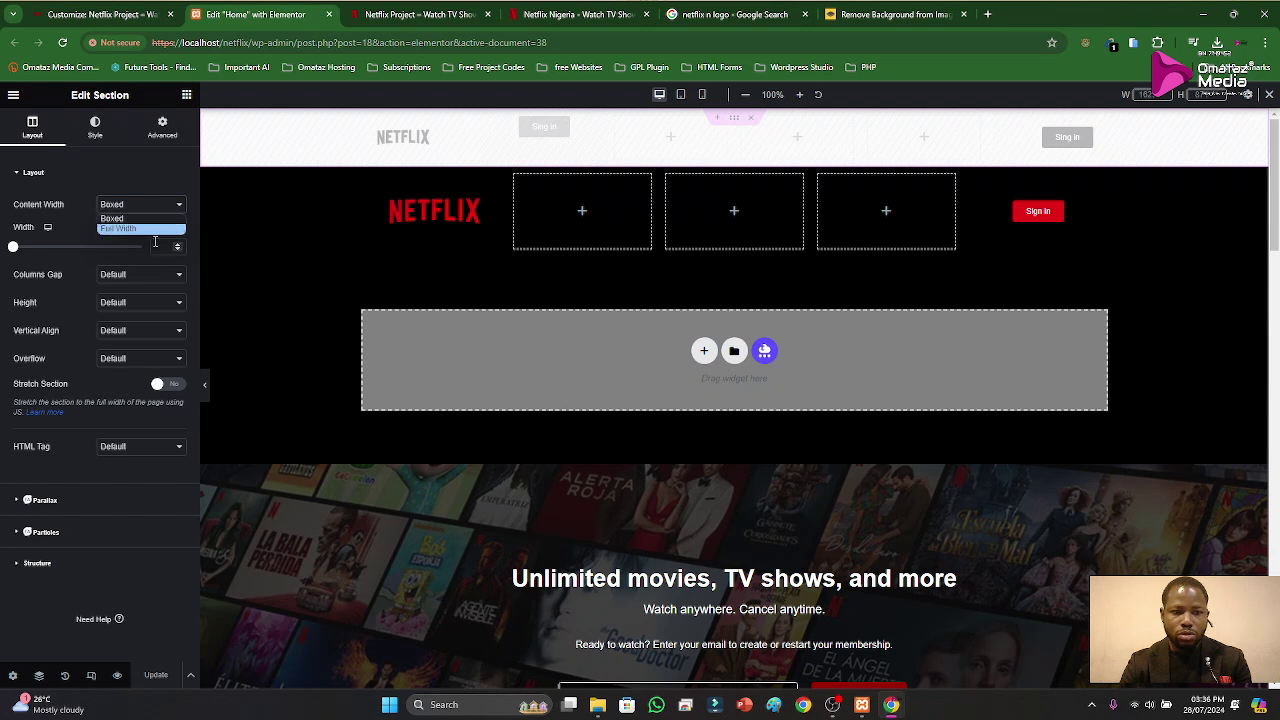
left_click(153, 229)
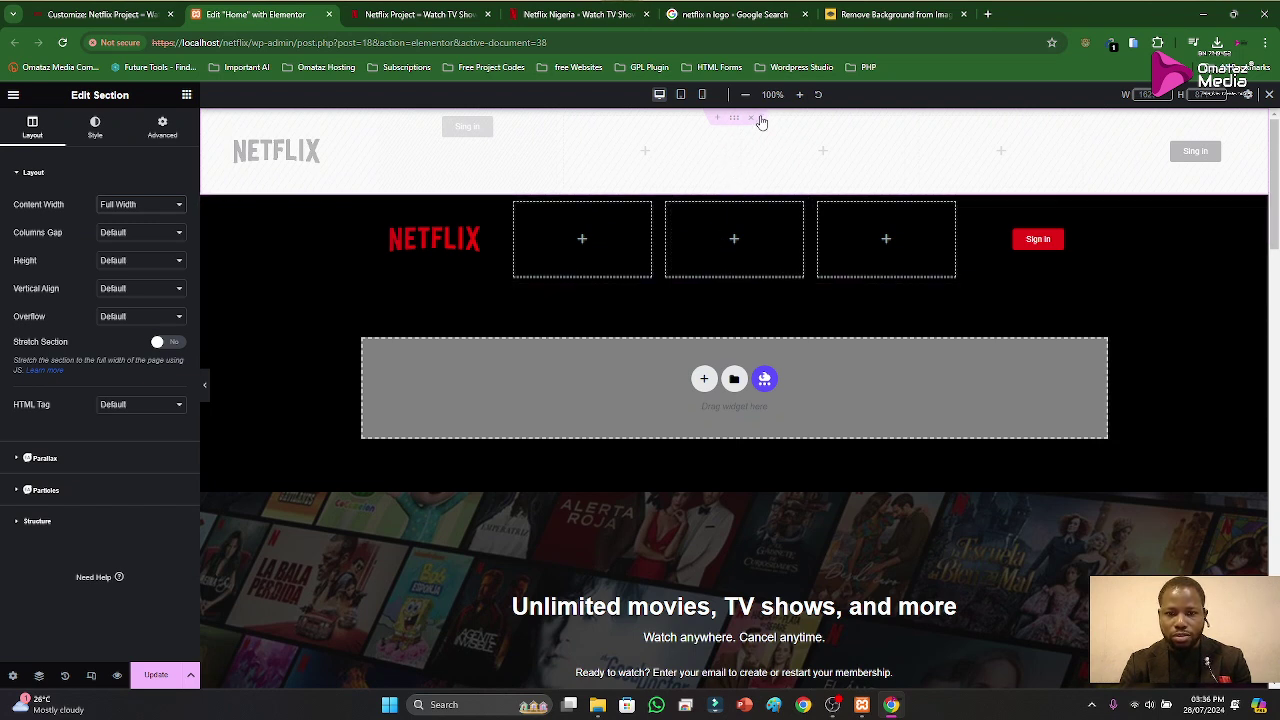
Step: Set the content width of the header template's visible black section to Full Width, keeping Stretch Section off
left_click(39, 676)
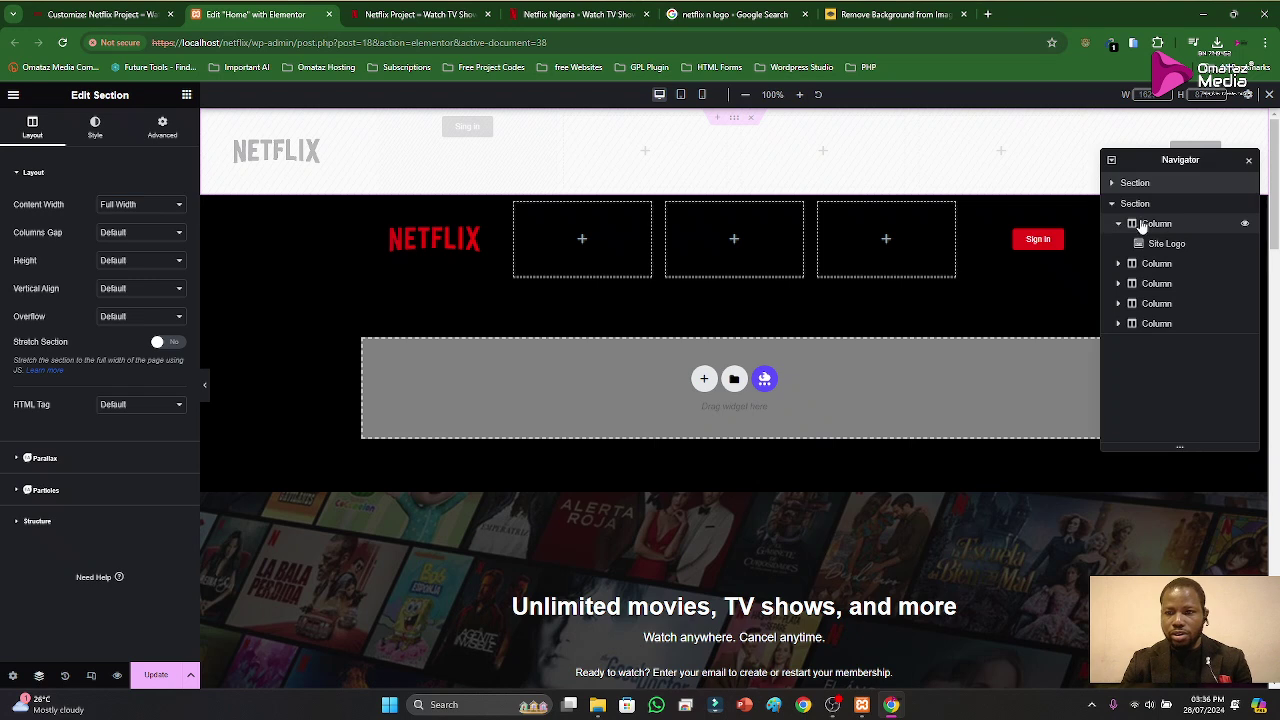
left_click(1112, 204)
left_click(1112, 204)
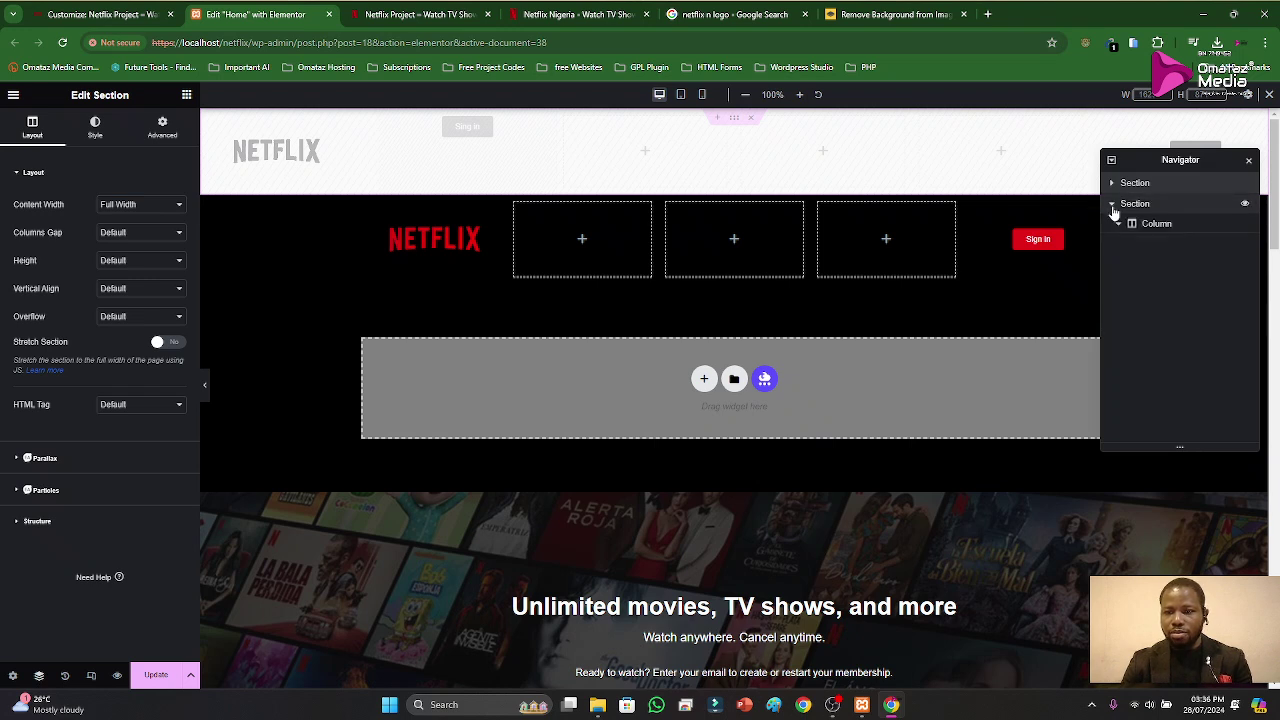
left_click(1121, 225)
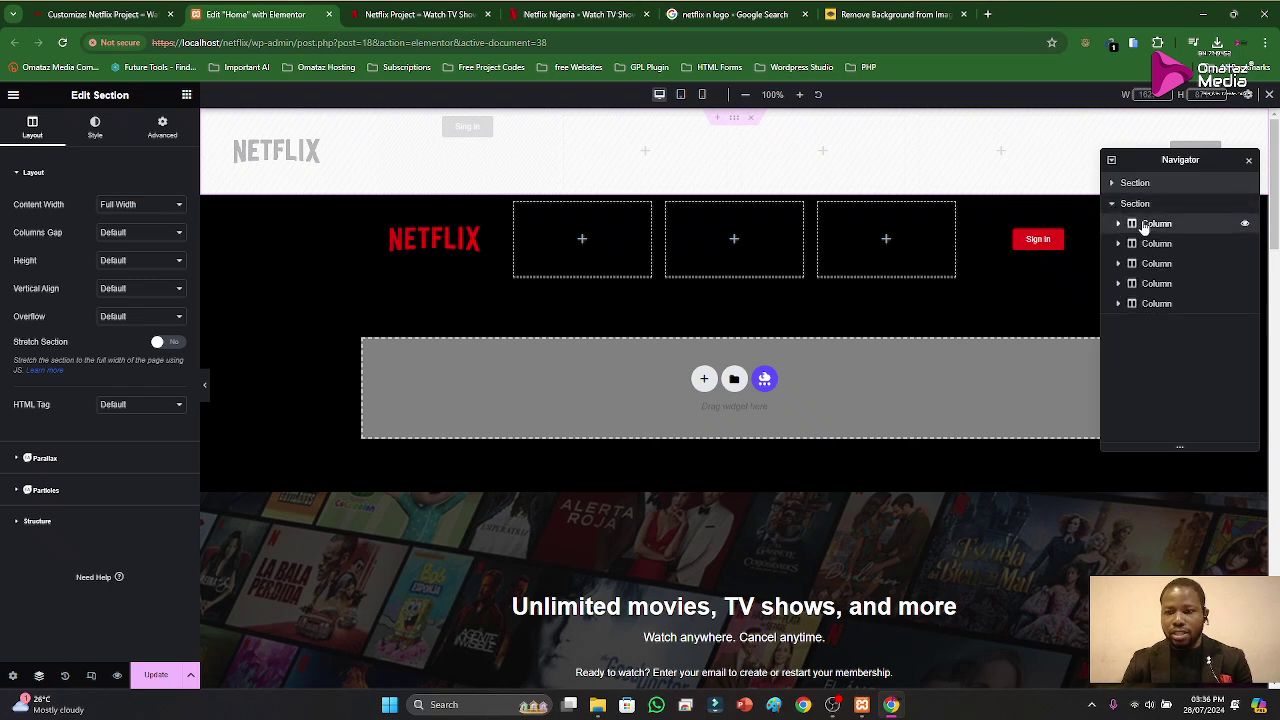
left_click(1147, 225)
left_click(1135, 205)
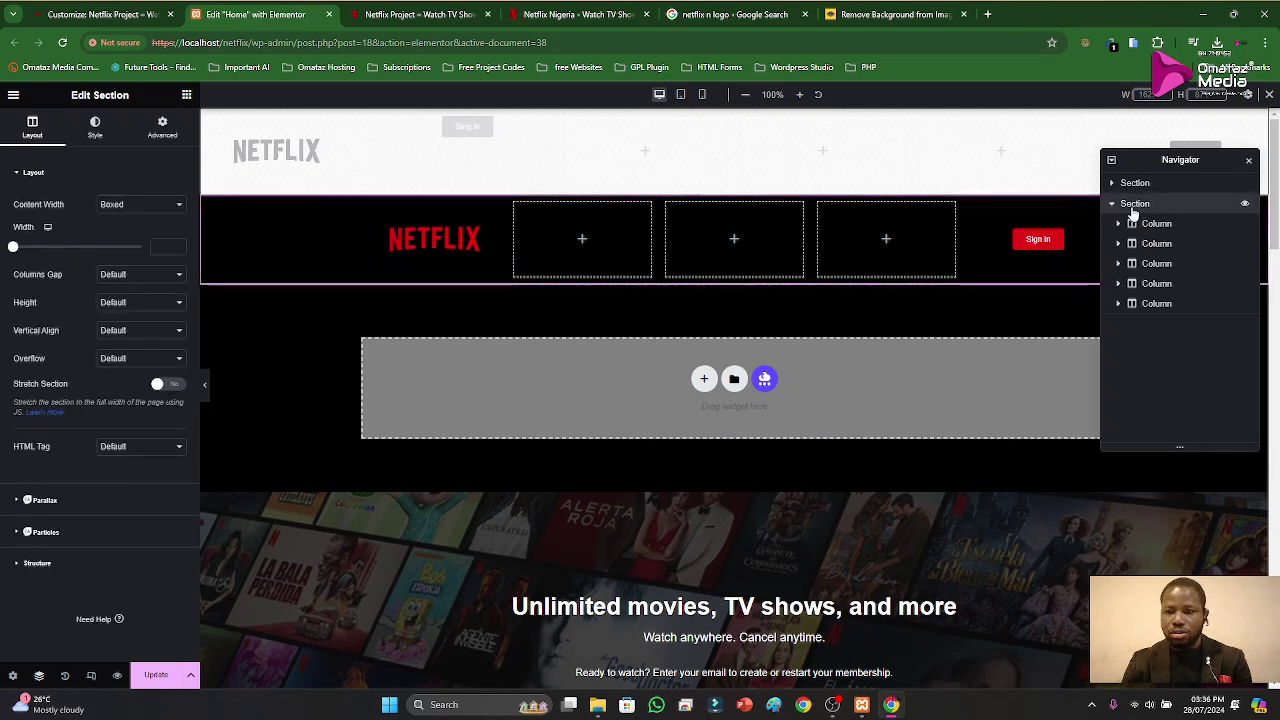
left_click(1134, 186)
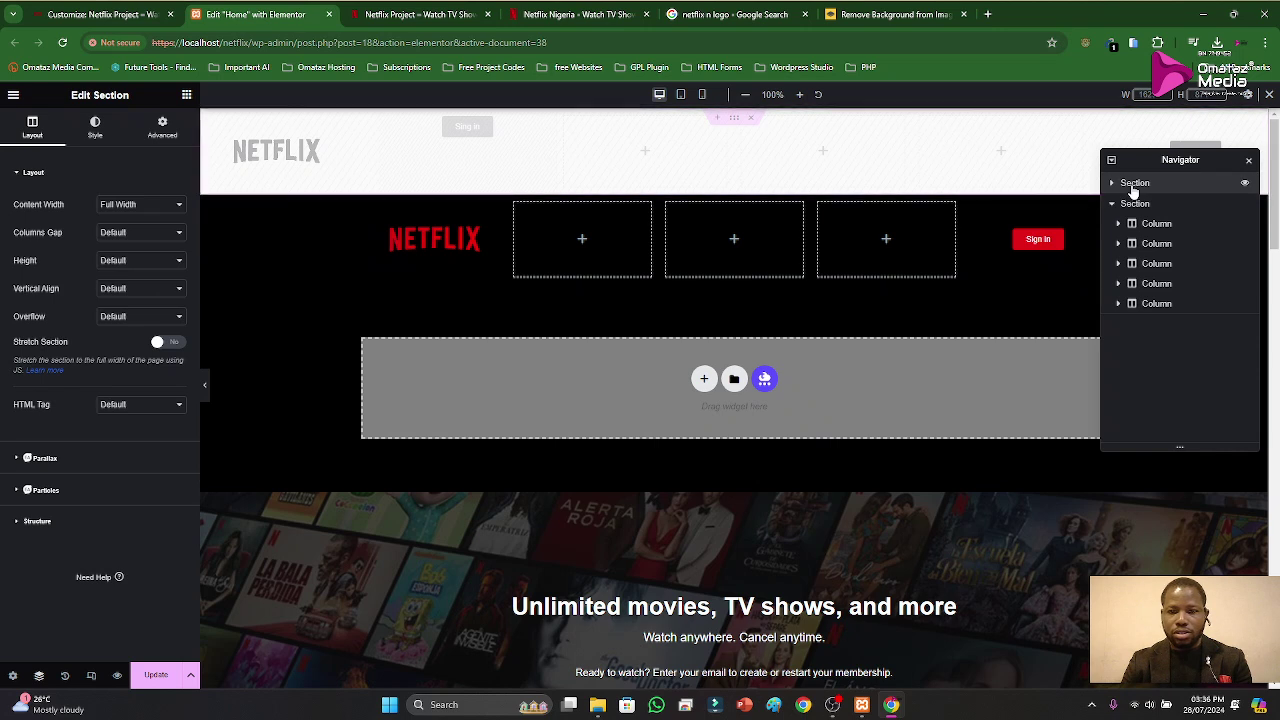
left_click(1132, 205)
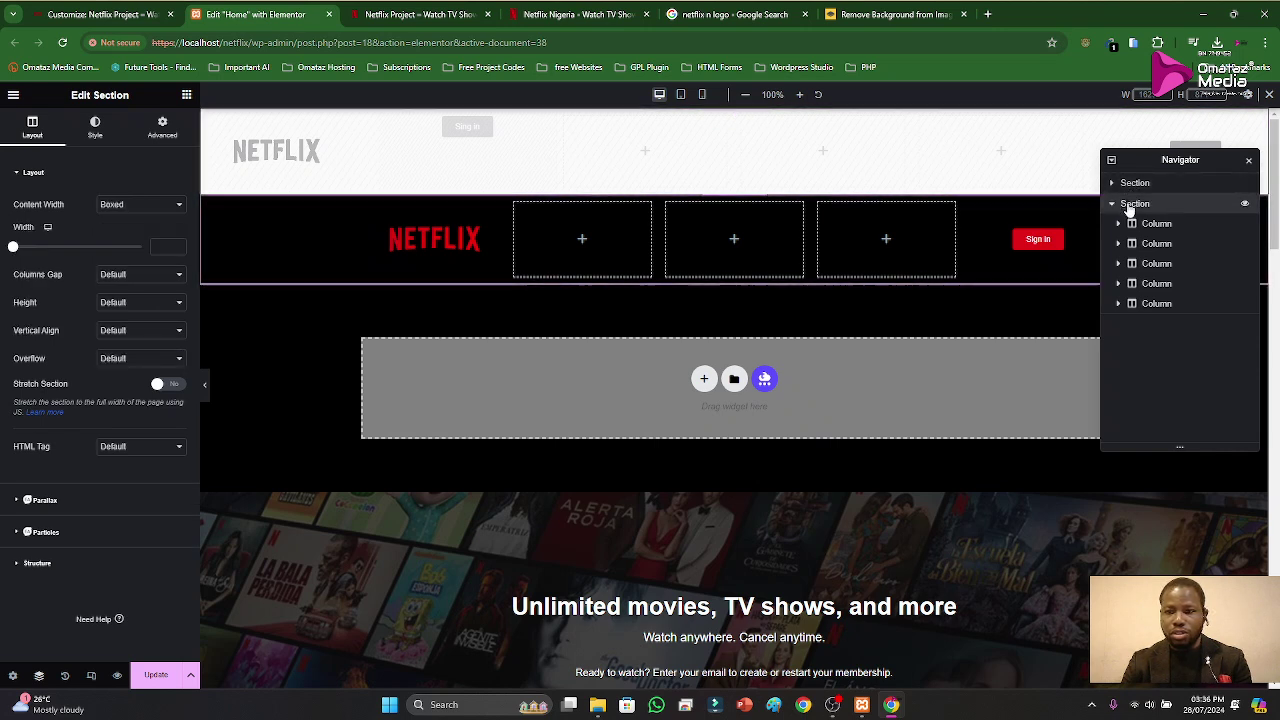
left_click(145, 205)
left_click(148, 224)
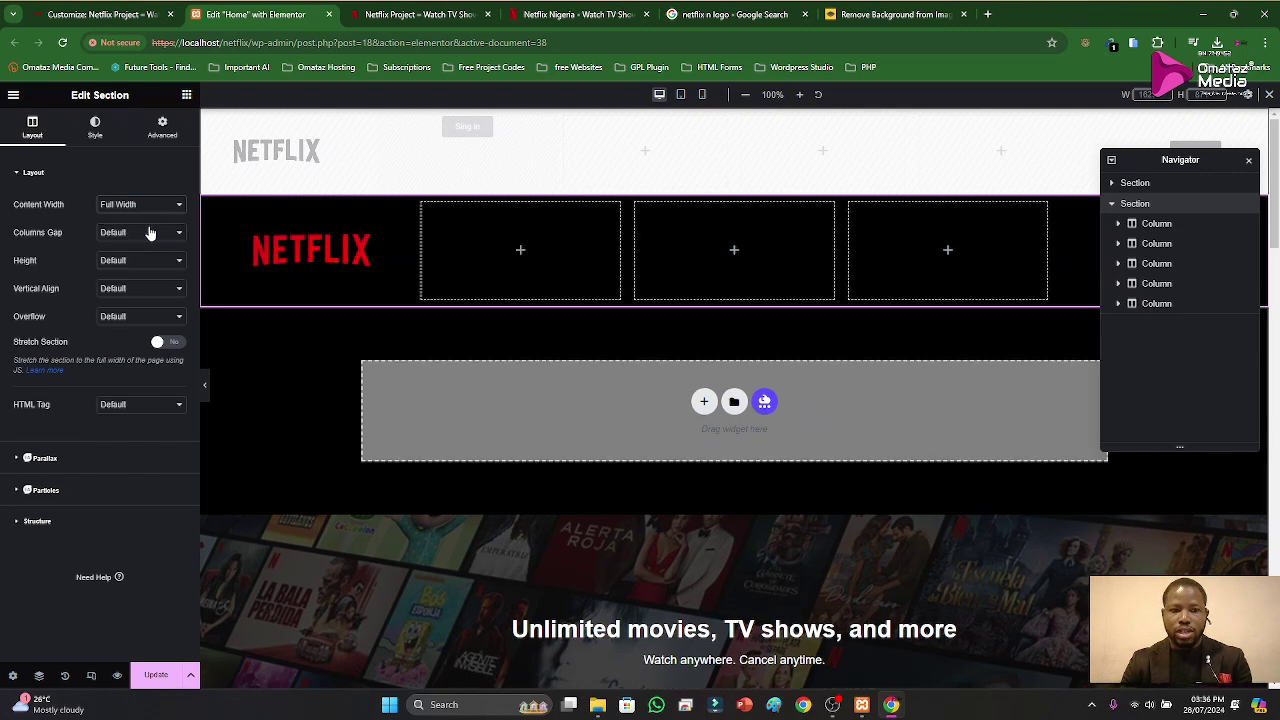
left_click(174, 345)
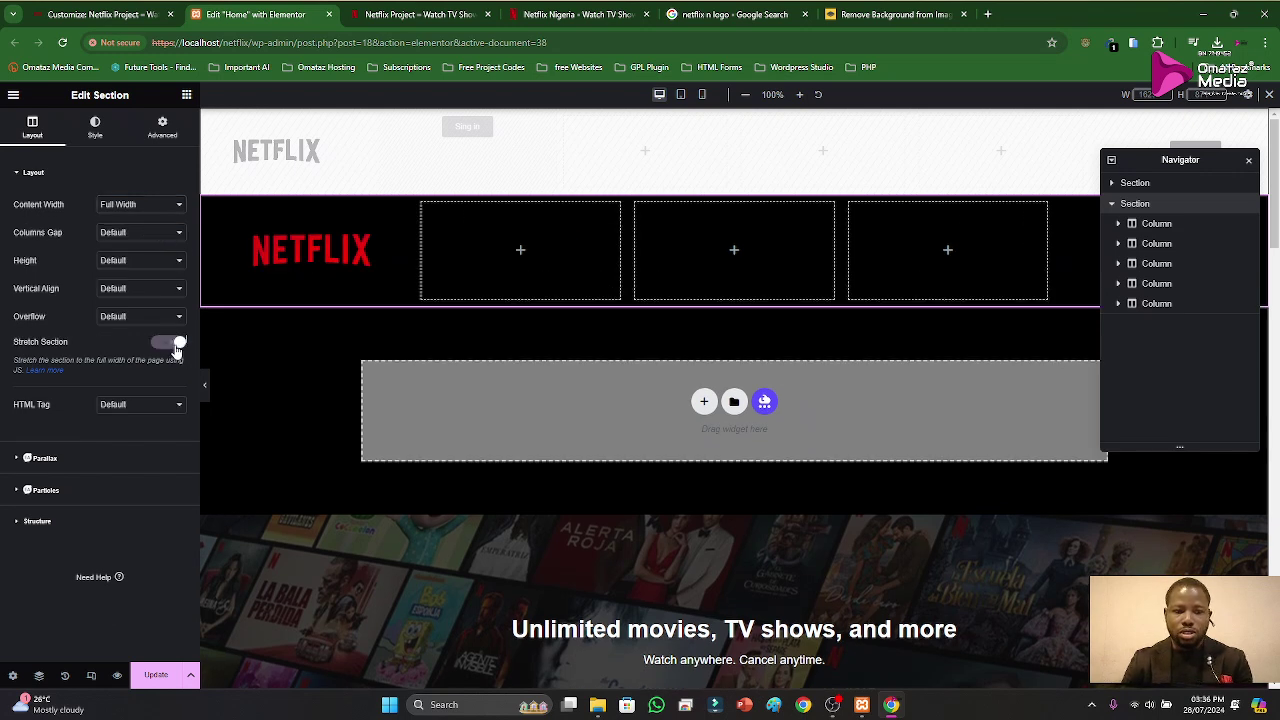
left_click(174, 345)
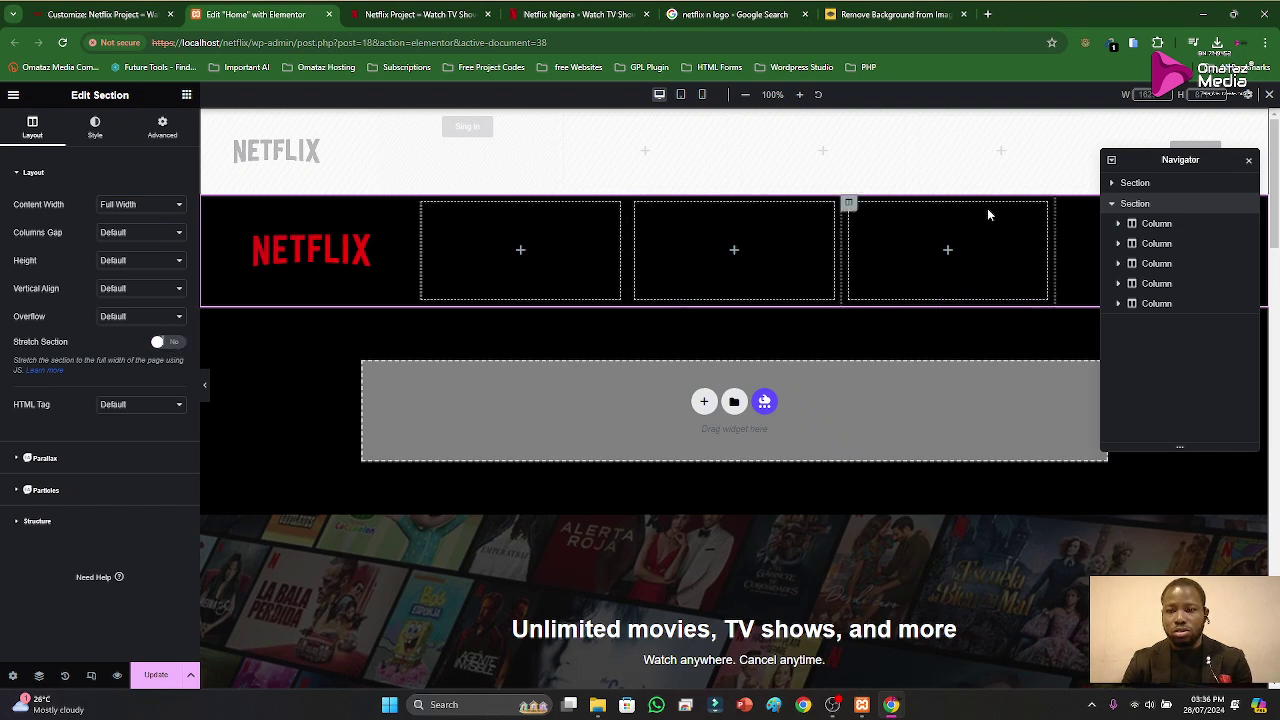
Step: Rename the full-width black header section to "Desktop Header" in the Navigator and check its columns
double_click(1136, 205)
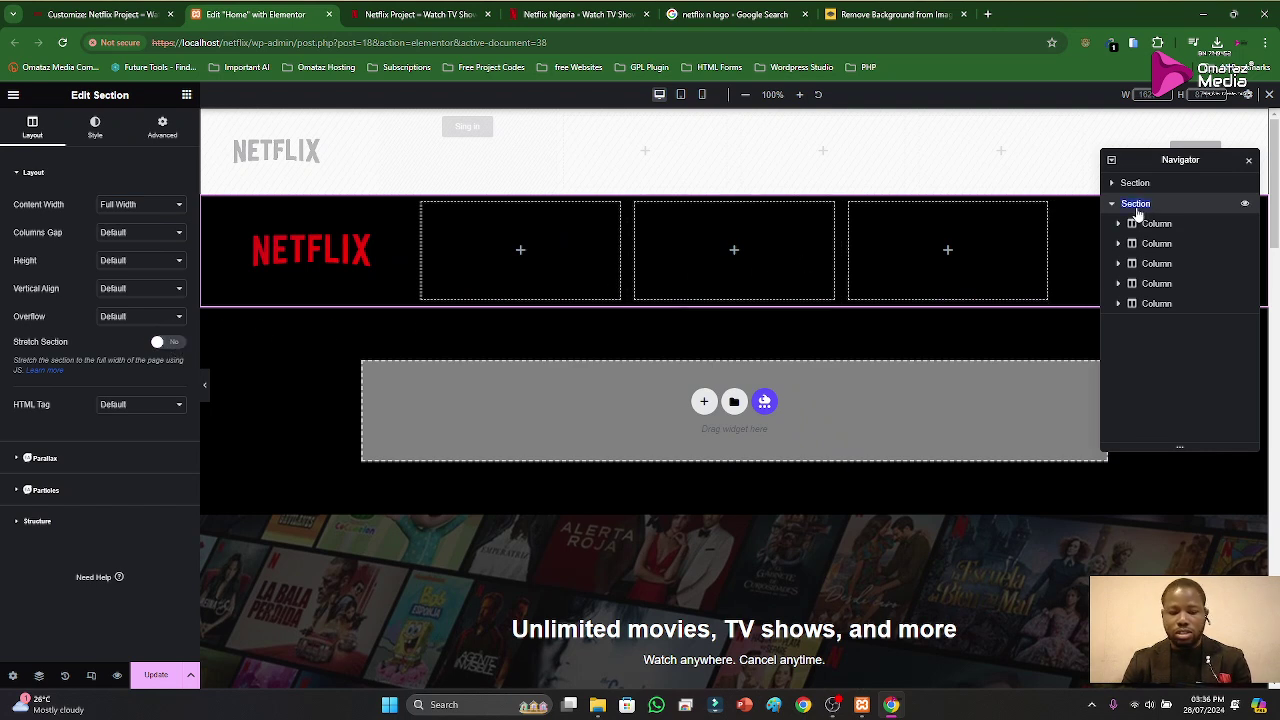
type("Desktop")
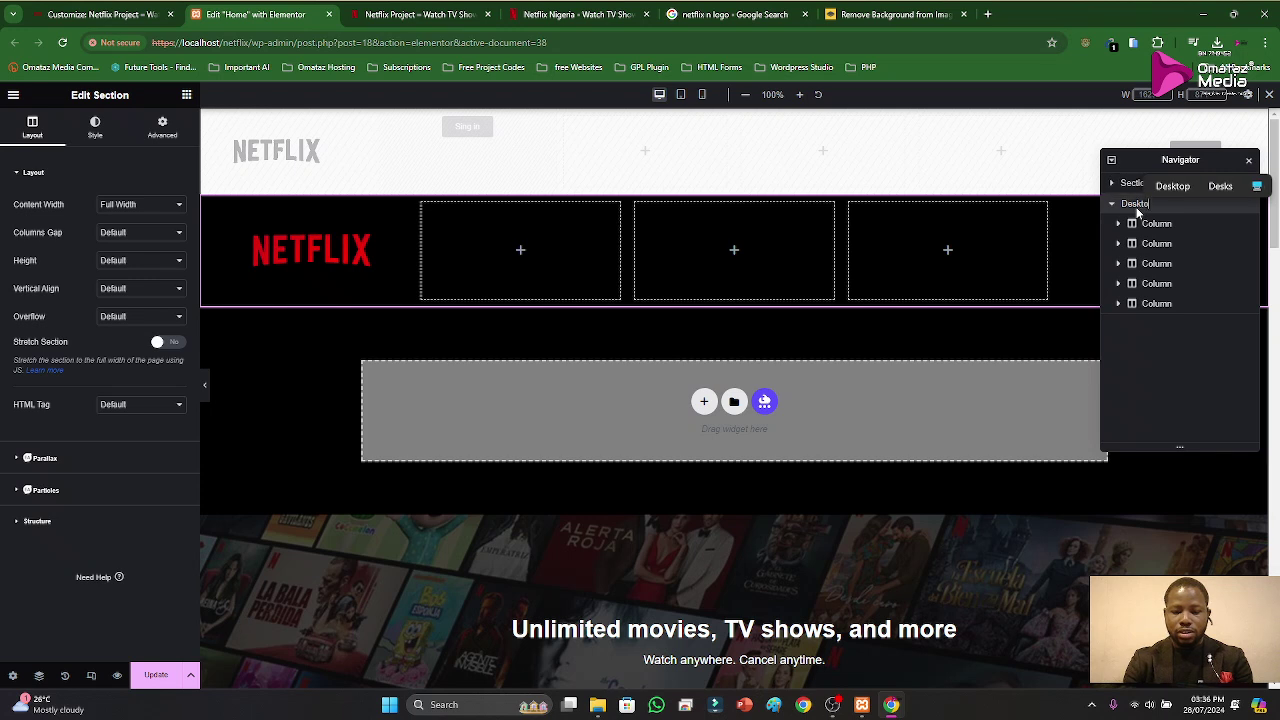
type(" Header")
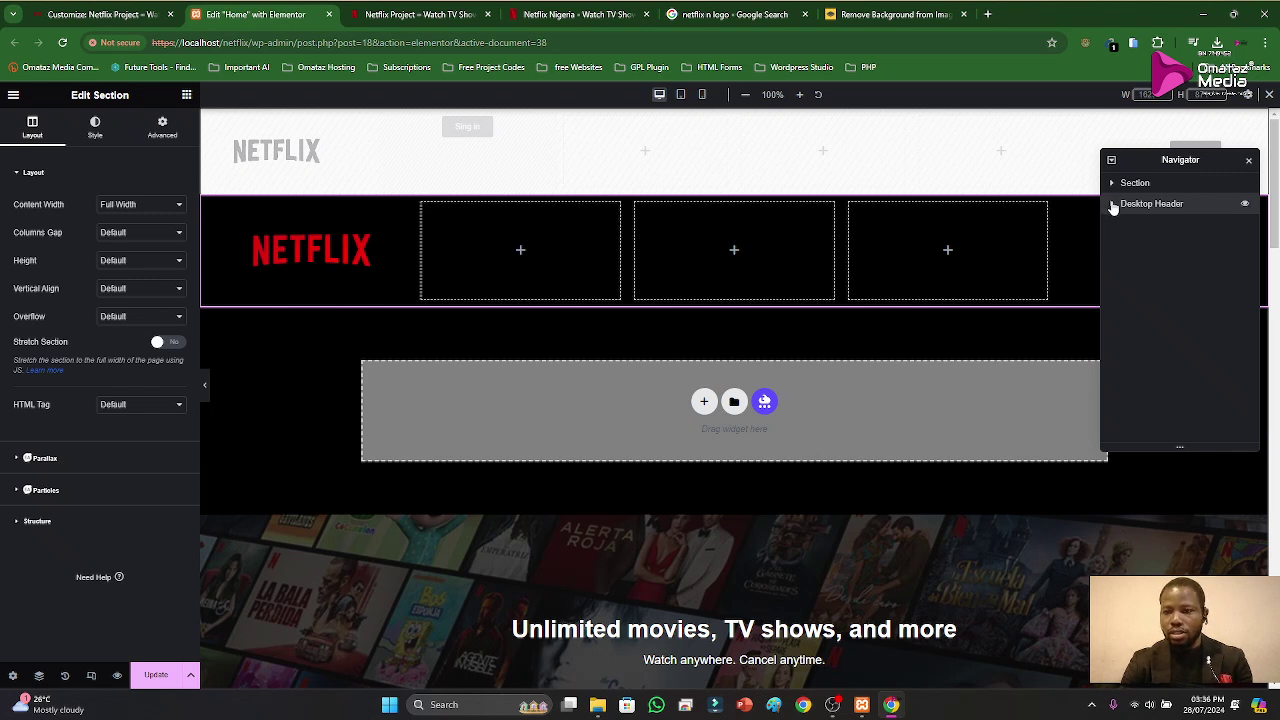
left_click(1112, 204)
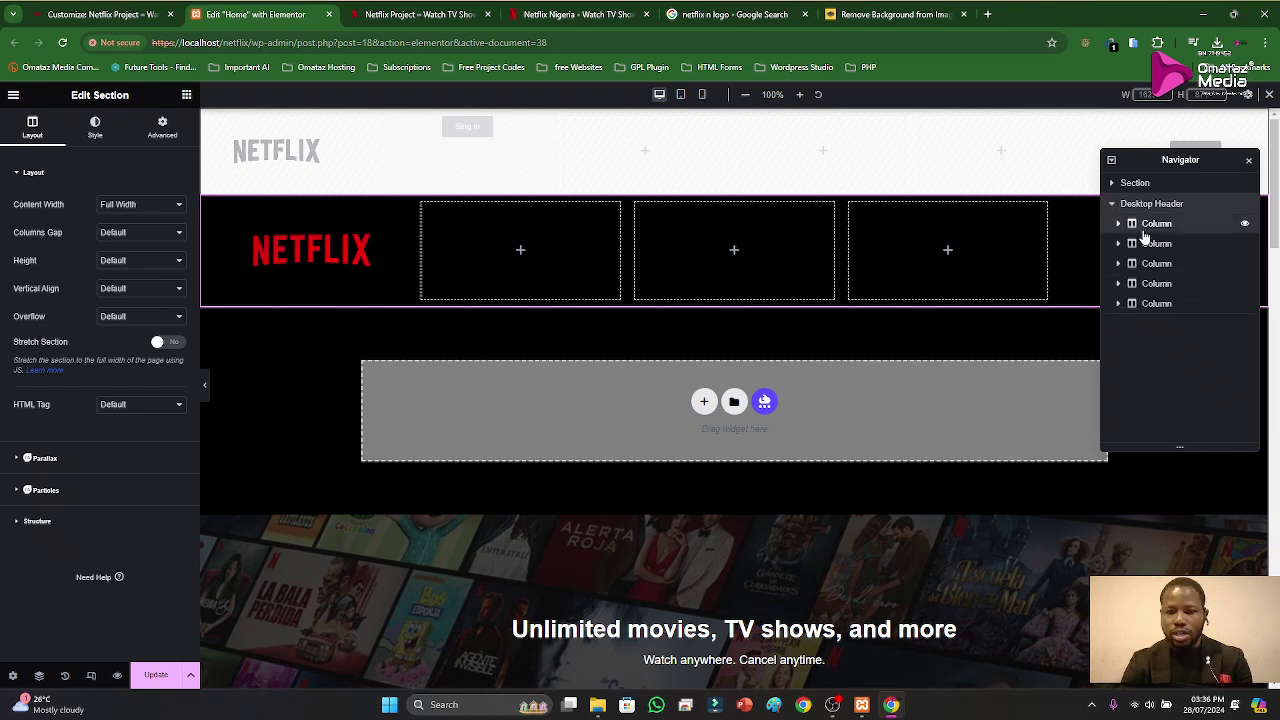
left_click(1150, 226)
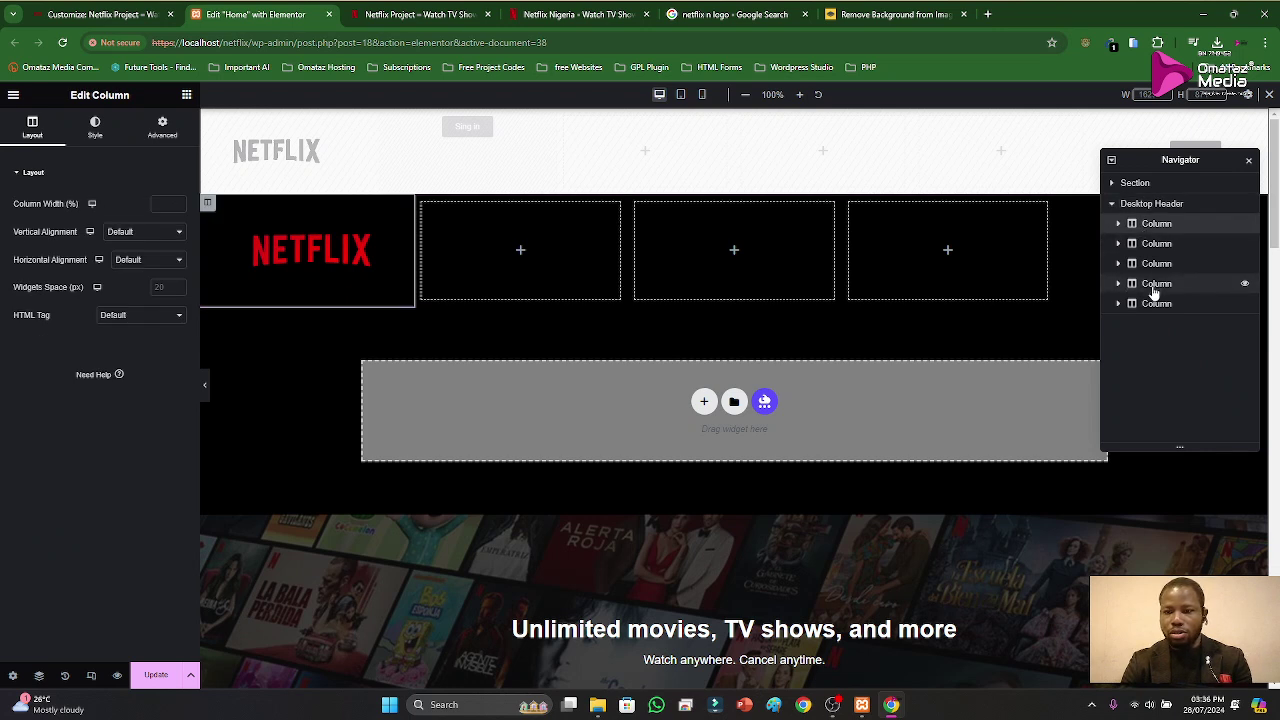
left_click(1113, 205)
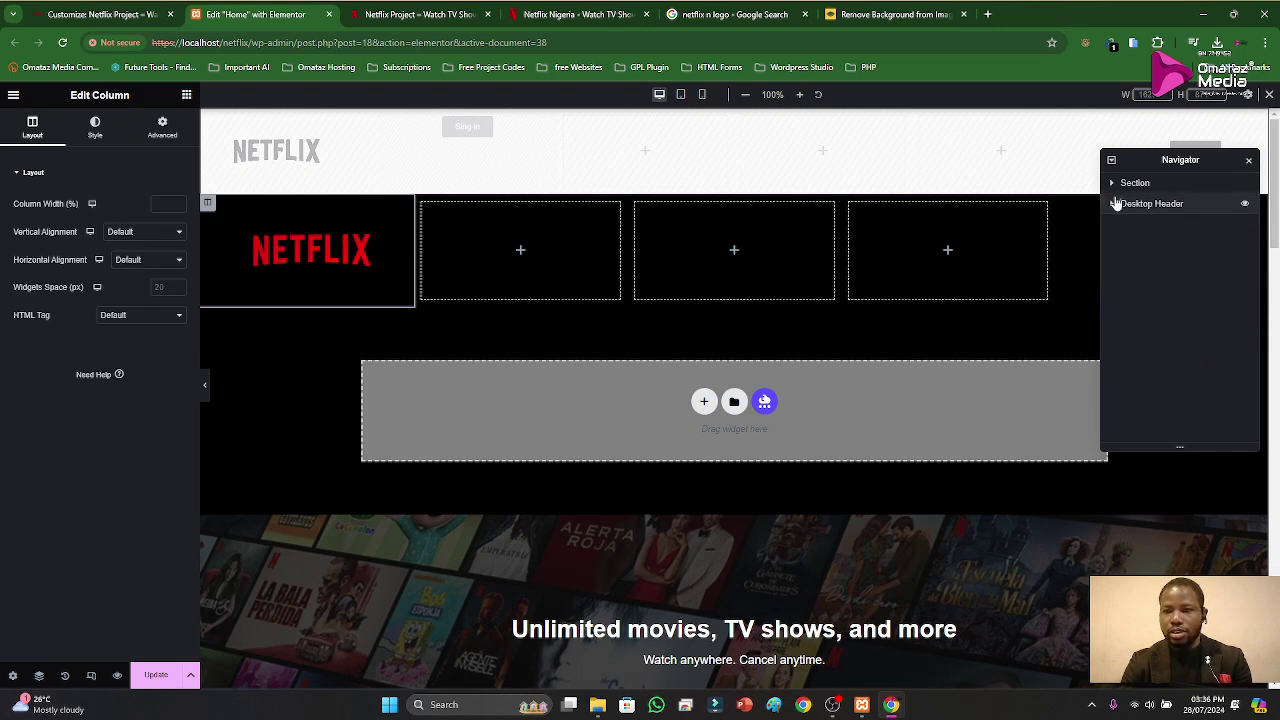
Step: Rename the greyed-out upper header section to "Mobile Header" in the Navigator and collapse its columns
right_click(1135, 184)
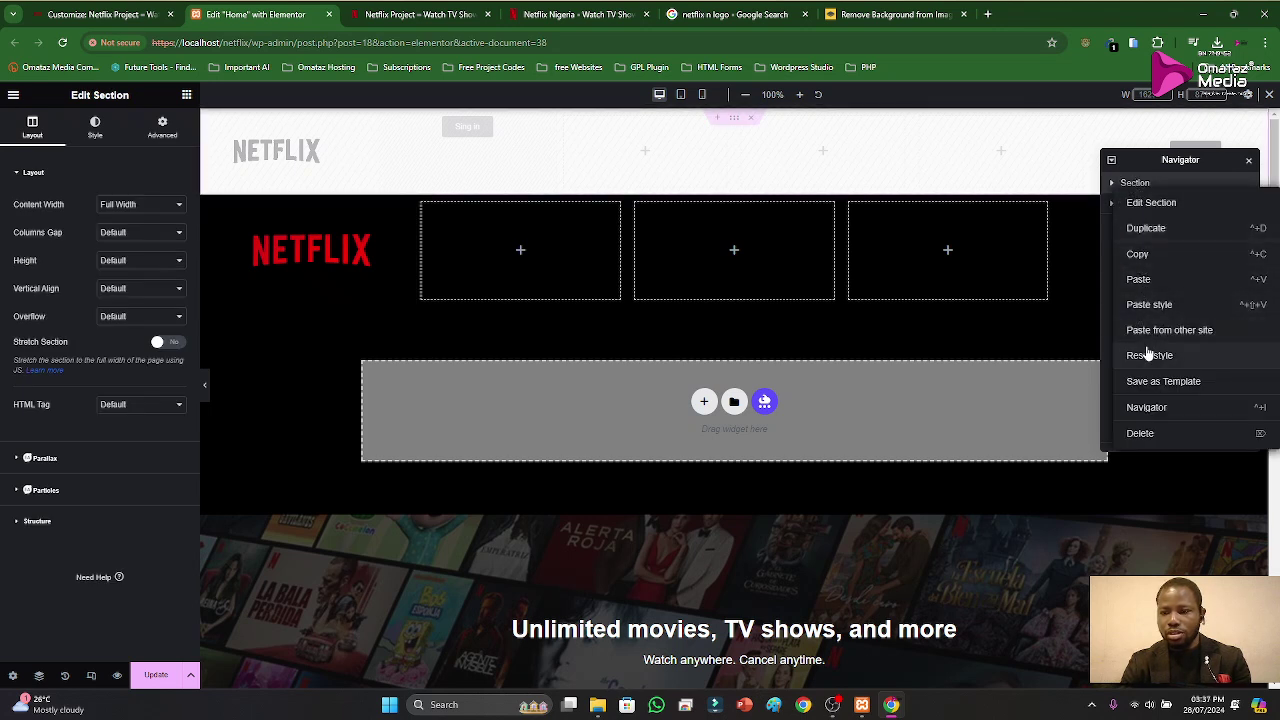
left_click(1140, 186)
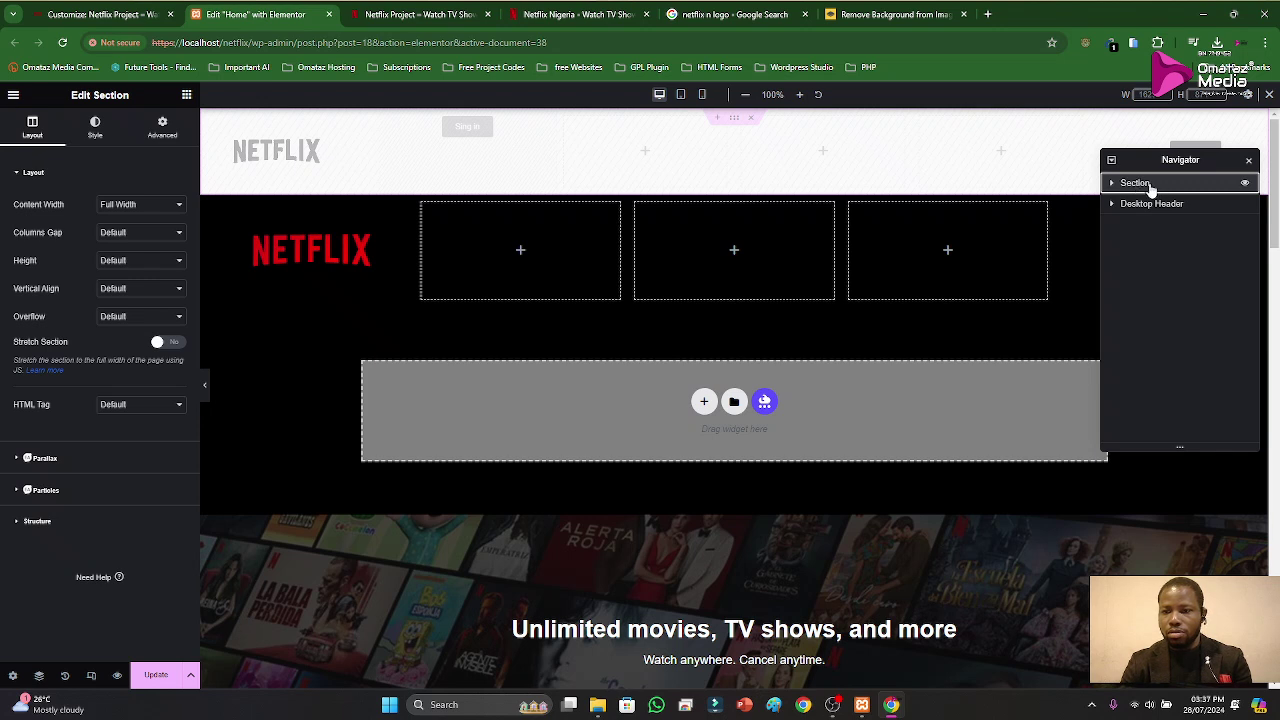
double_click(1145, 184)
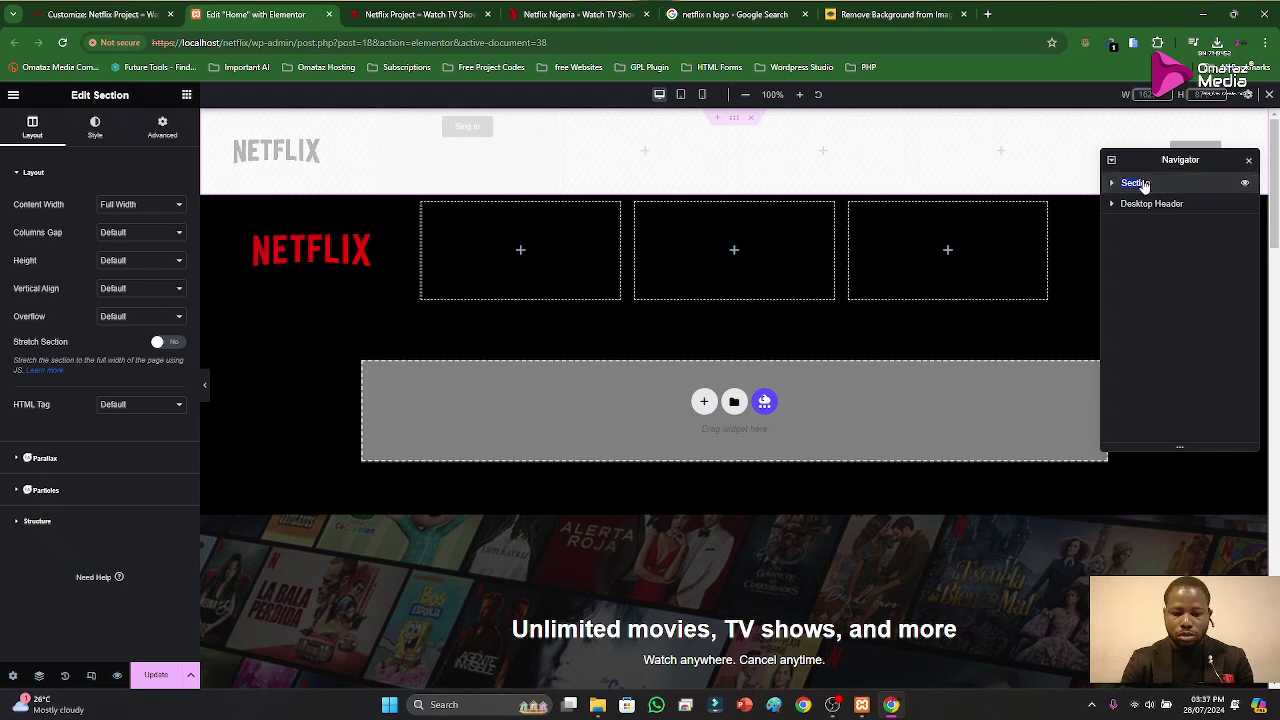
left_click(1145, 184)
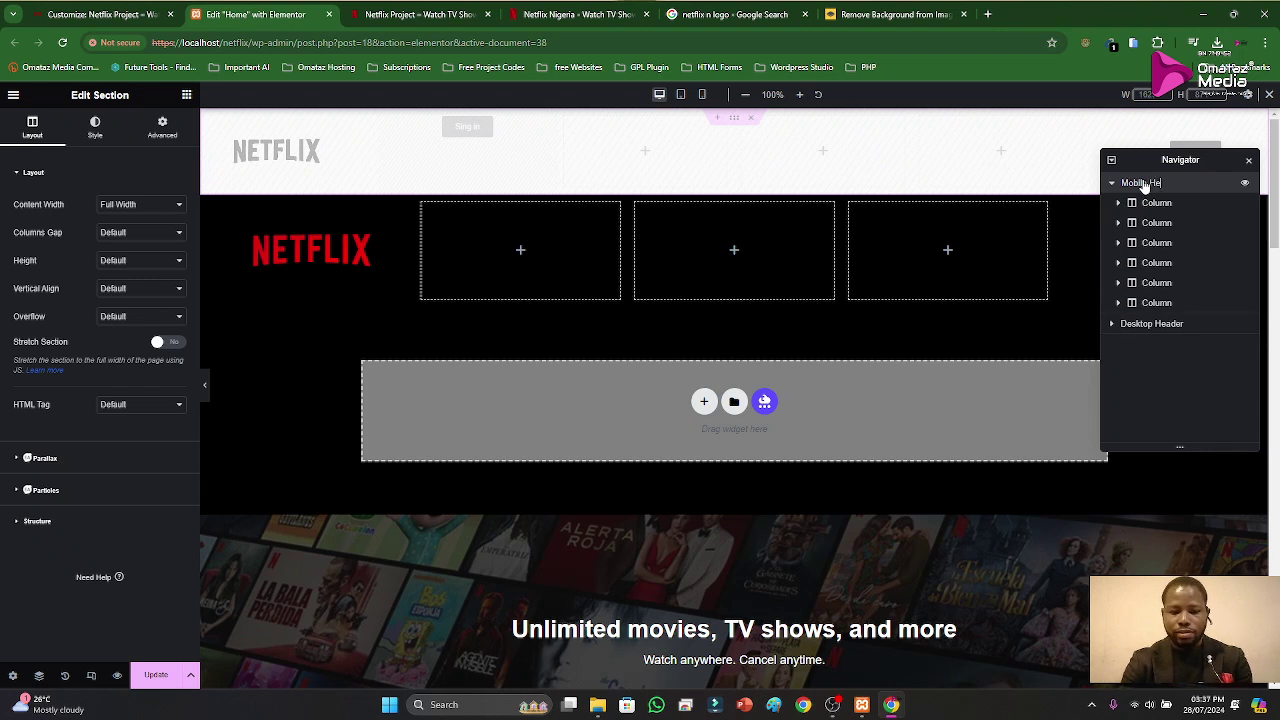
type("r")
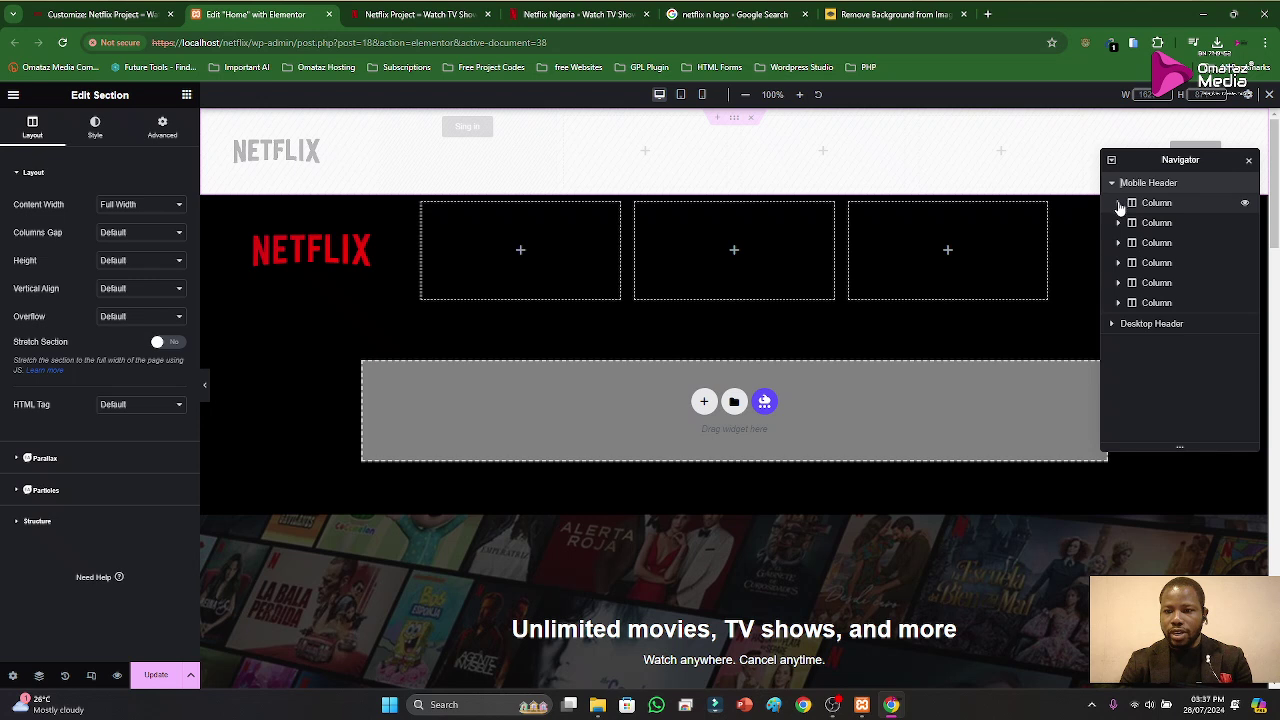
left_click(1118, 203)
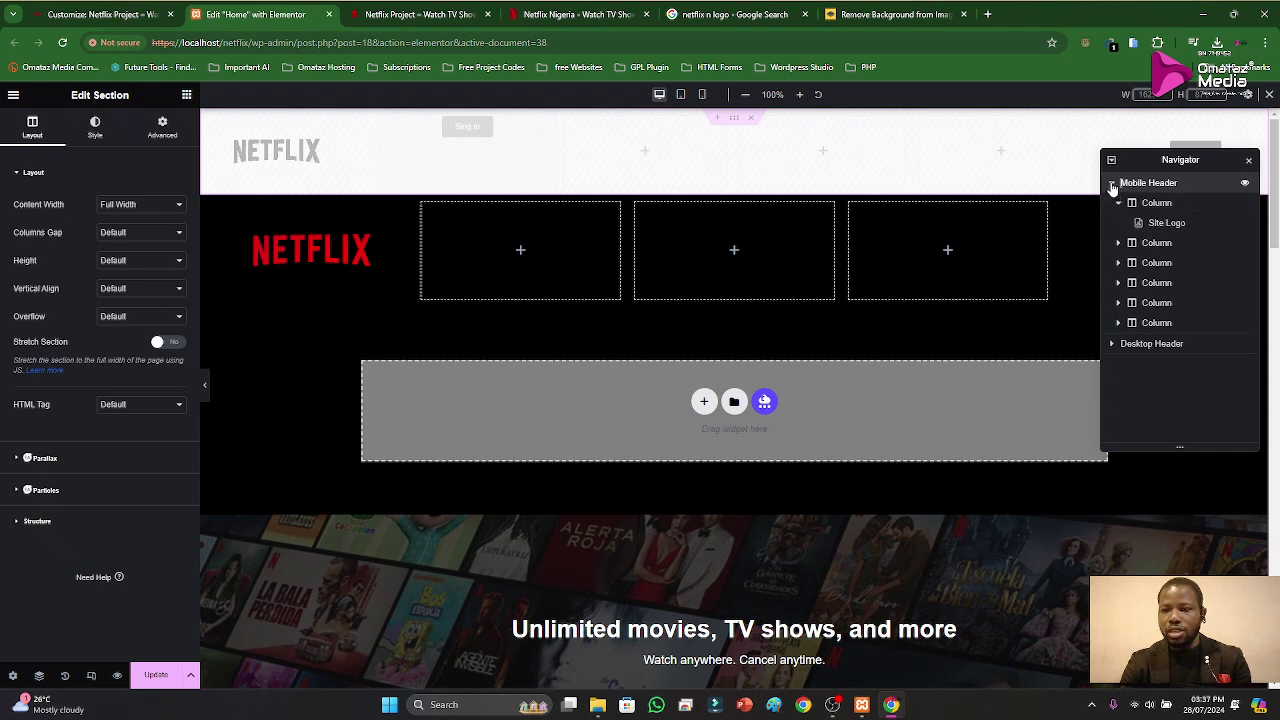
left_click(1111, 184)
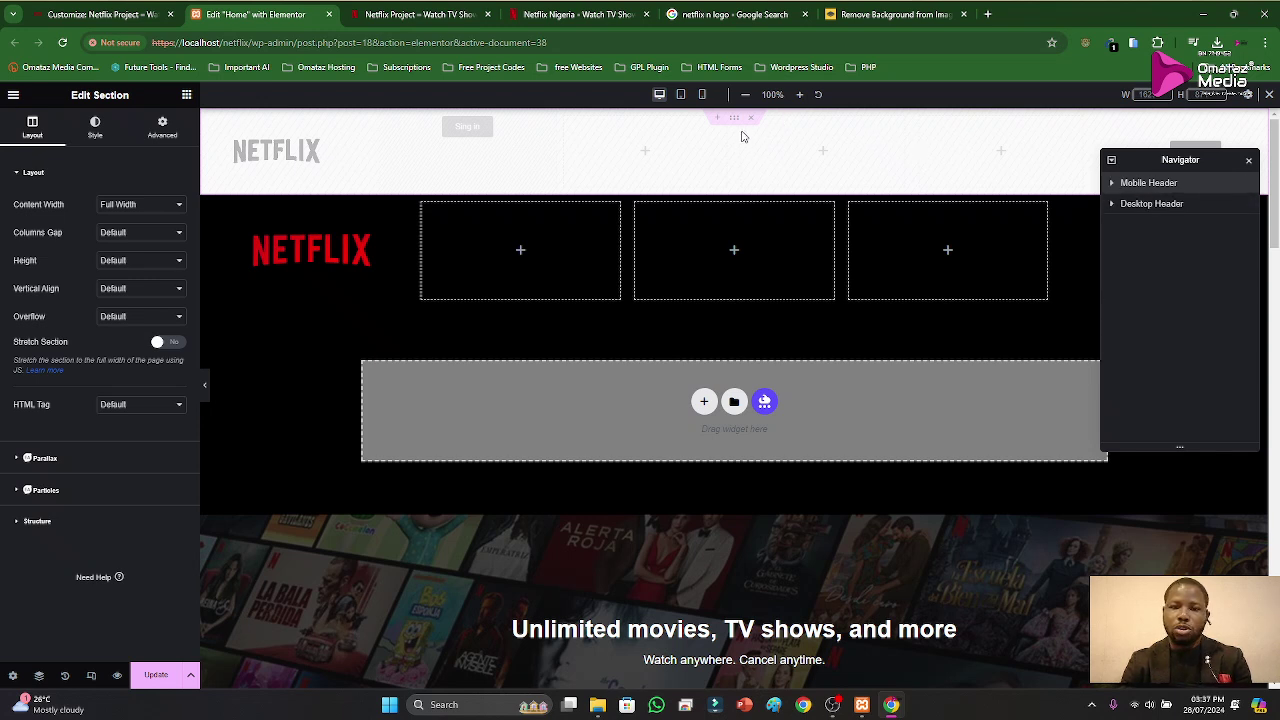
Step: In the tablet preview, hide the Desktop Header section on tablet portrait and mobile portrait
left_click(681, 95)
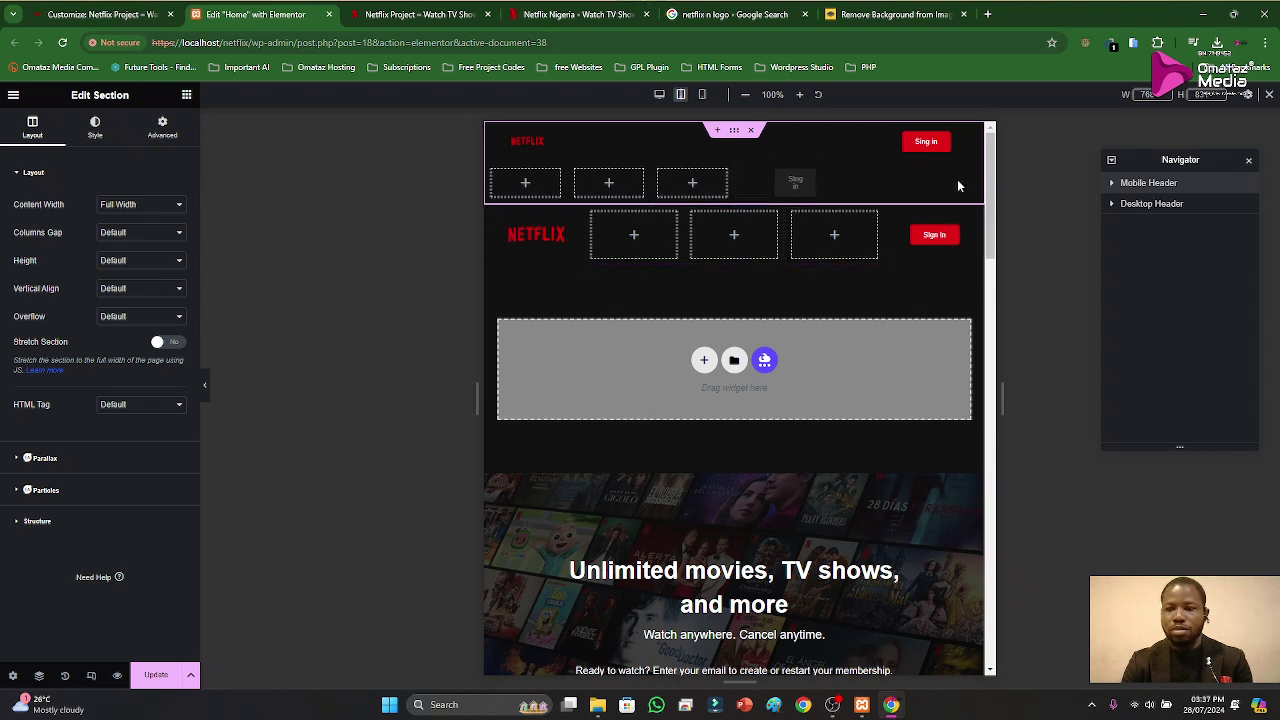
left_click(1143, 207)
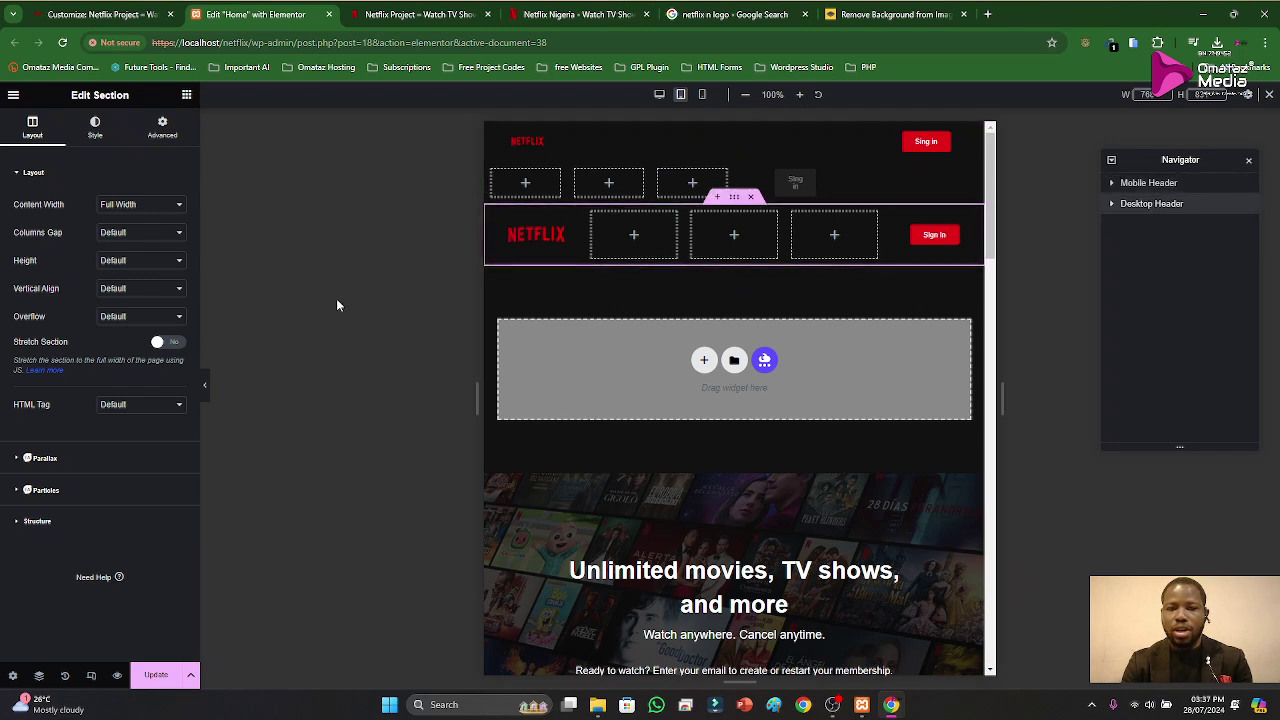
left_click(164, 129)
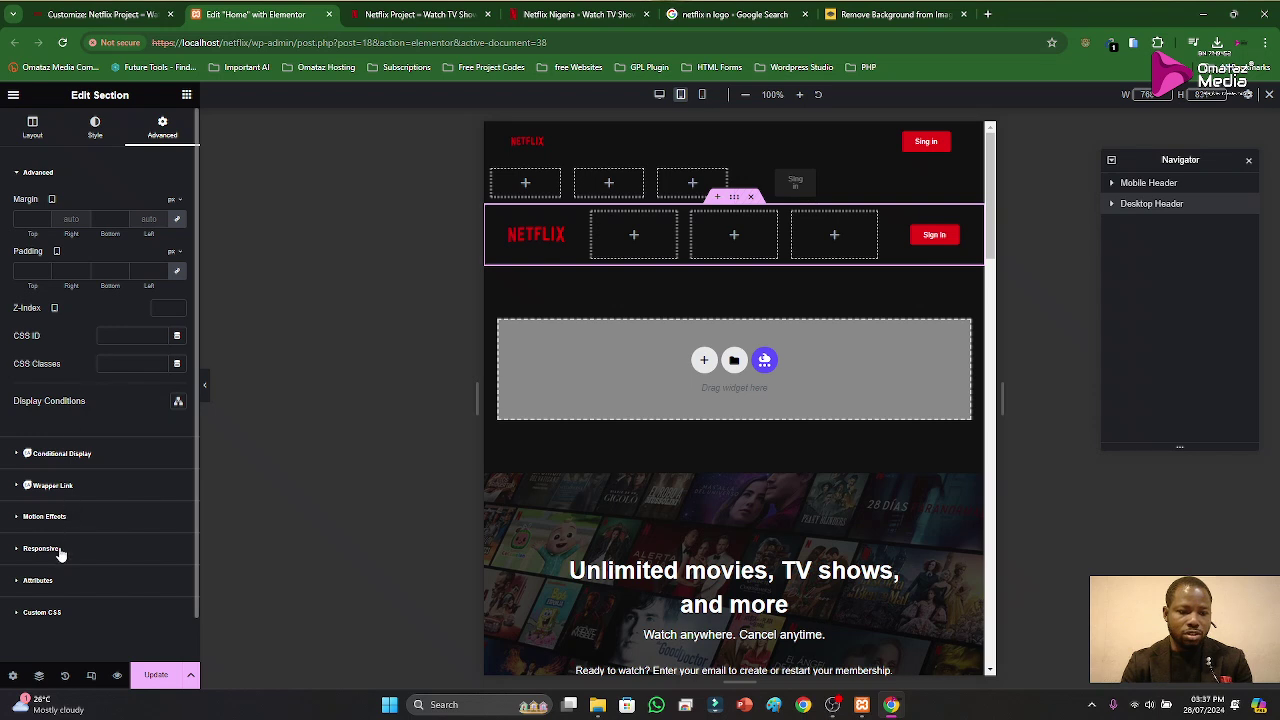
left_click(58, 550)
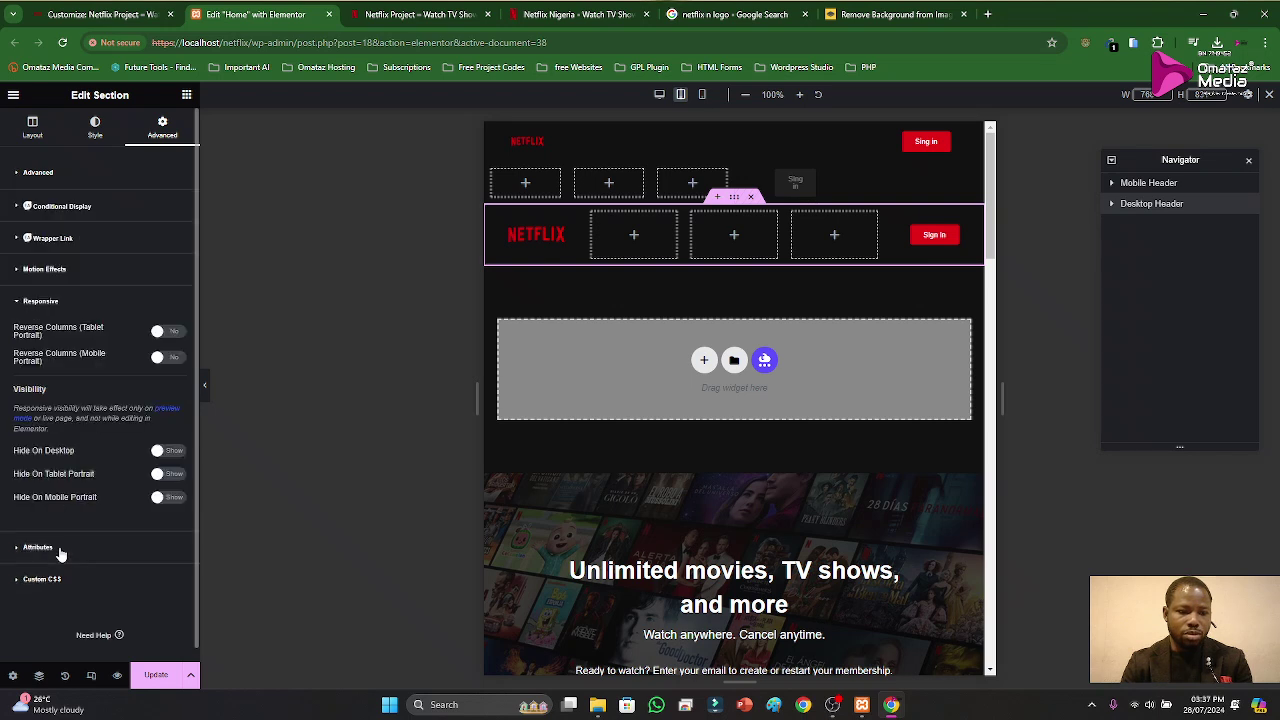
left_click(176, 475)
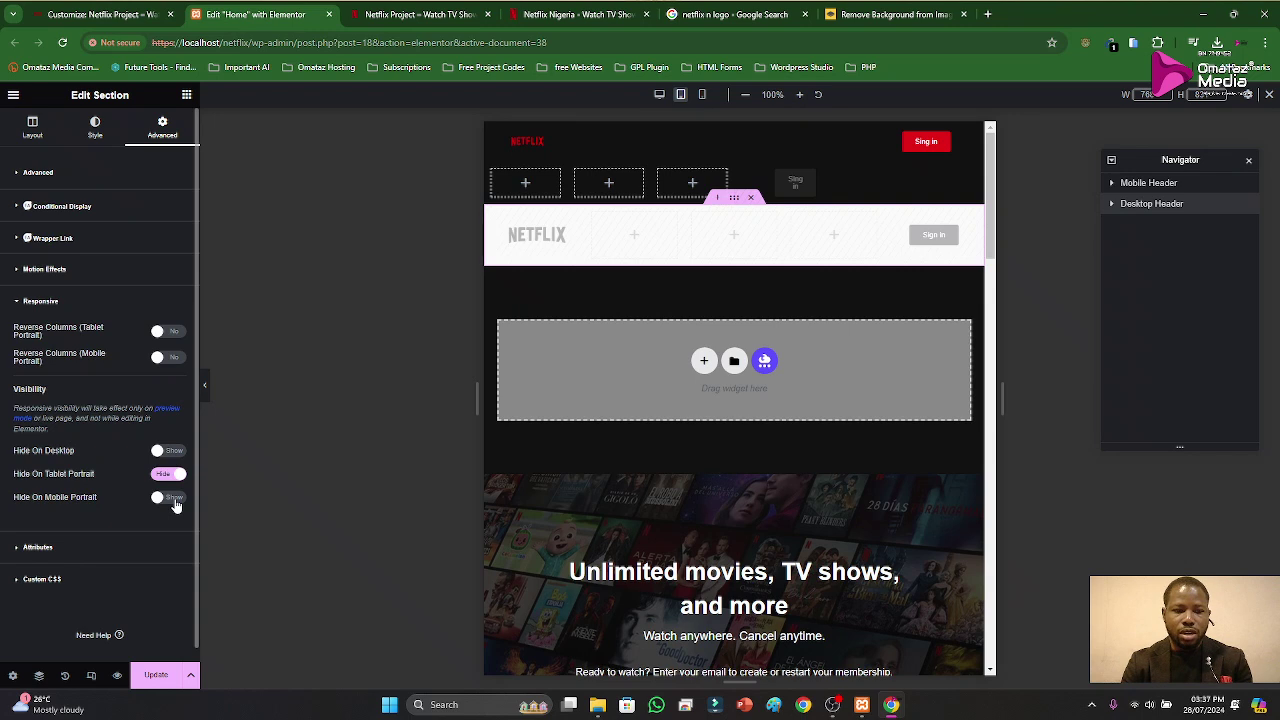
left_click(175, 499)
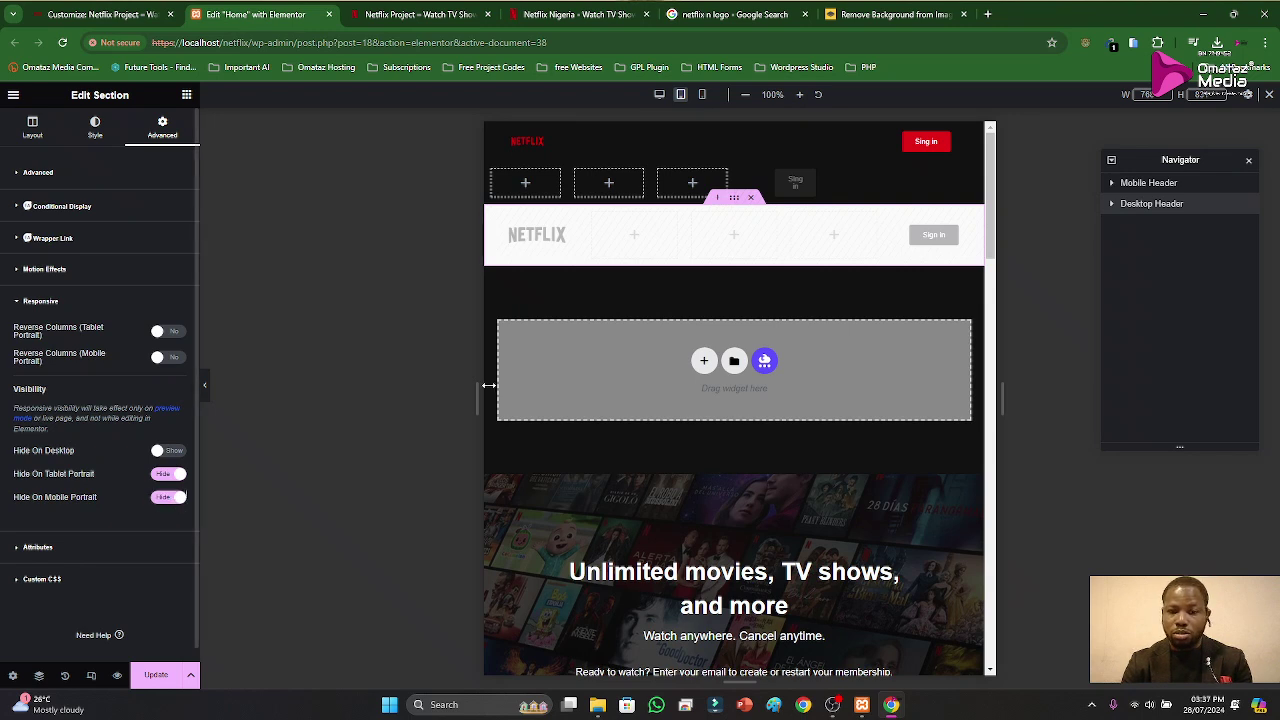
Step: Switch to the mobile preview and open the Mobile Header's site logo for editing
left_click(703, 97)
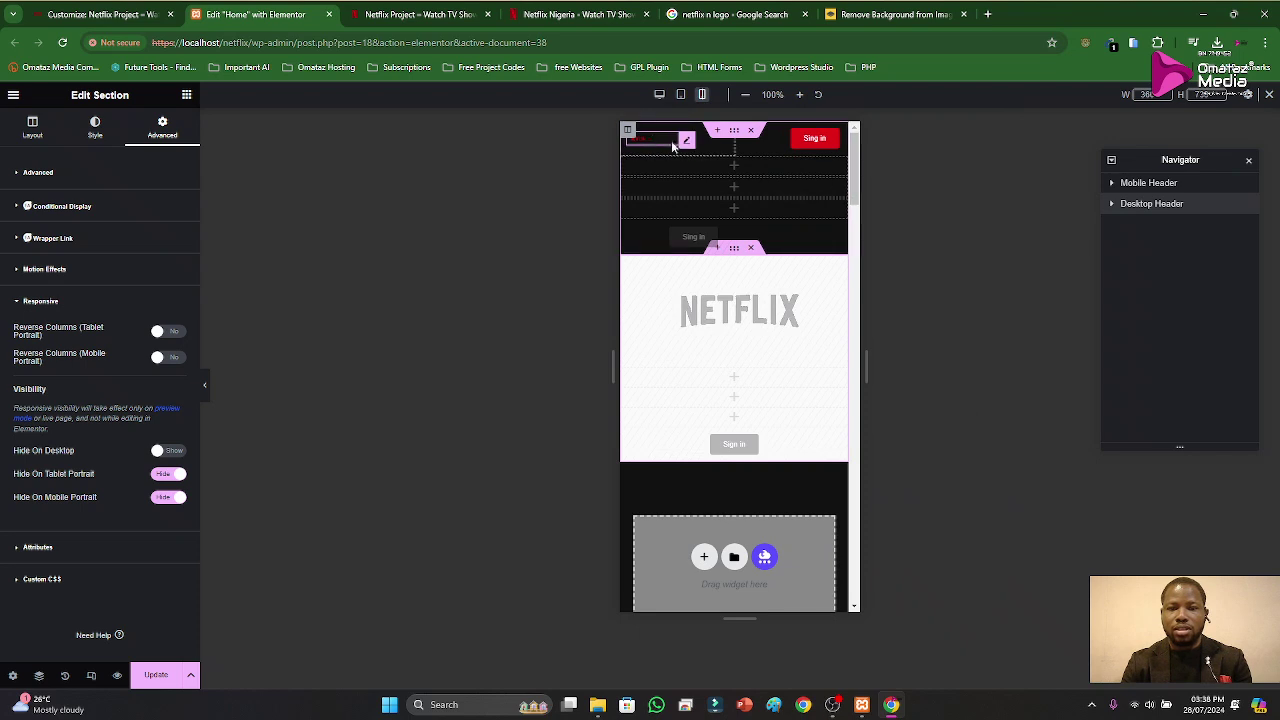
left_click(689, 144)
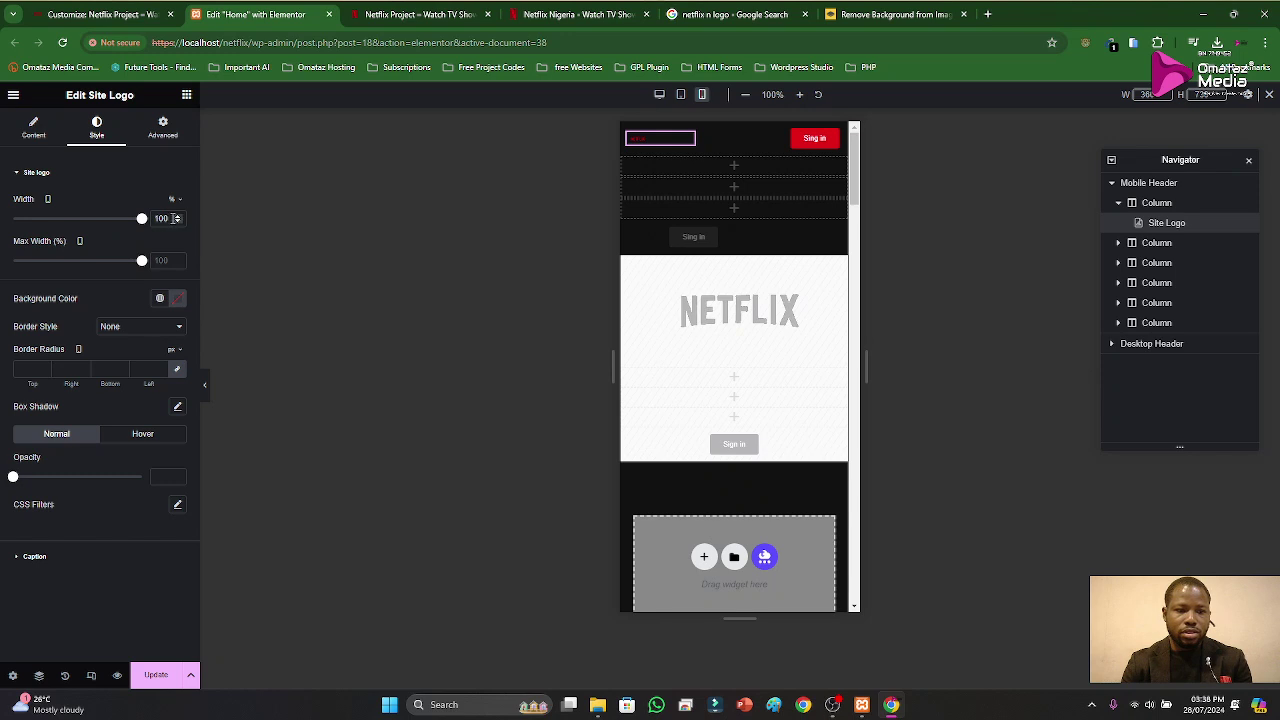
Step: Try a smaller width for the Mobile Header's site logo and restore it to 100%
left_click(177, 223)
left_click(177, 223)
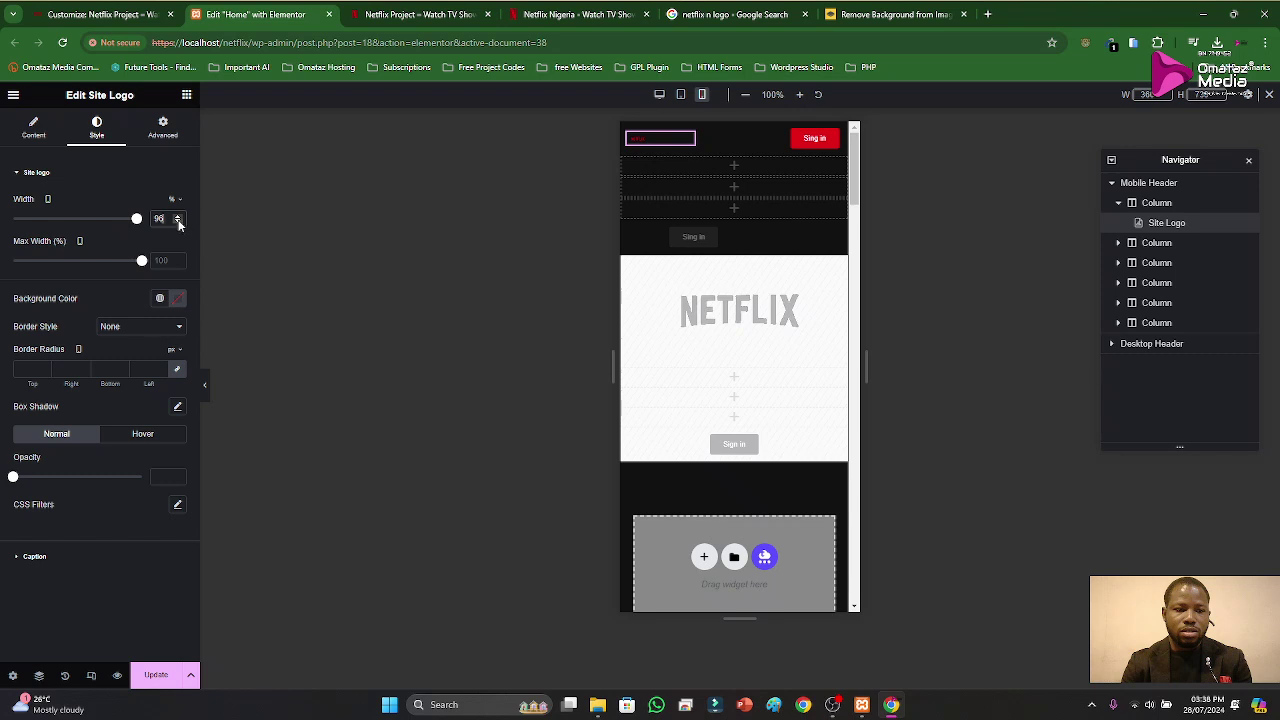
left_click(177, 216)
left_click(177, 216)
left_click(177, 216)
left_click(177, 216)
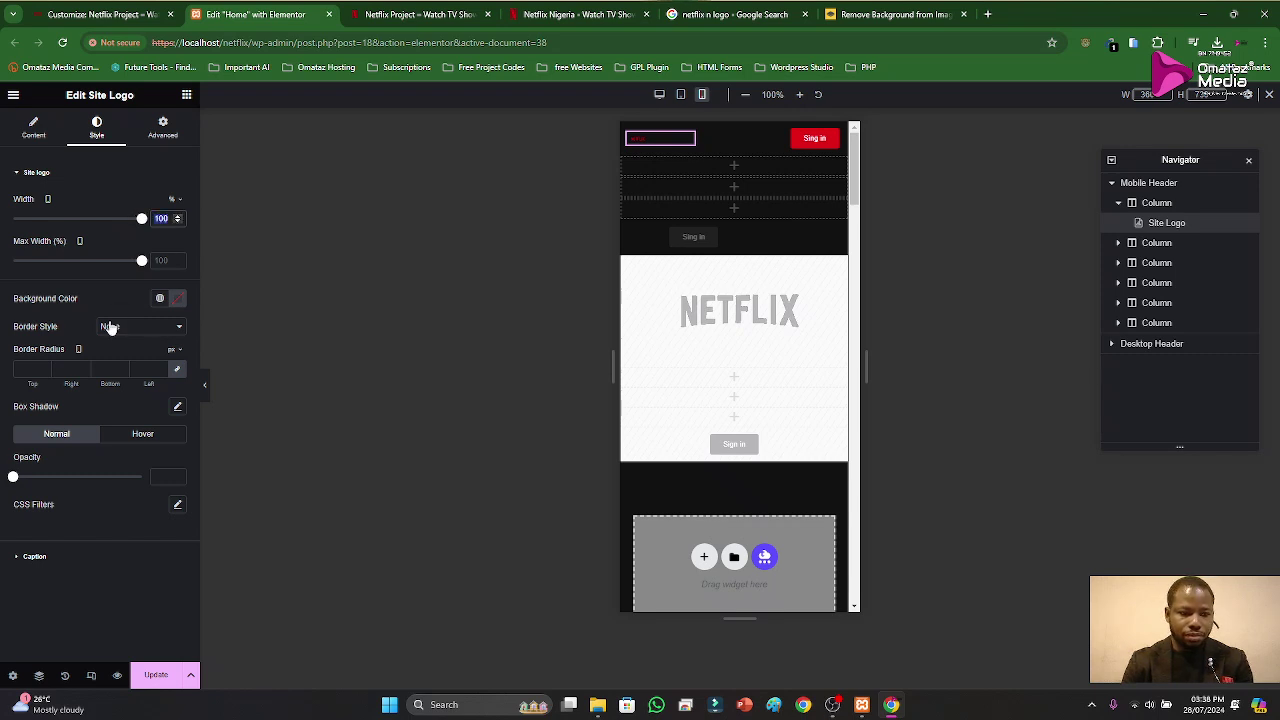
left_click(29, 176)
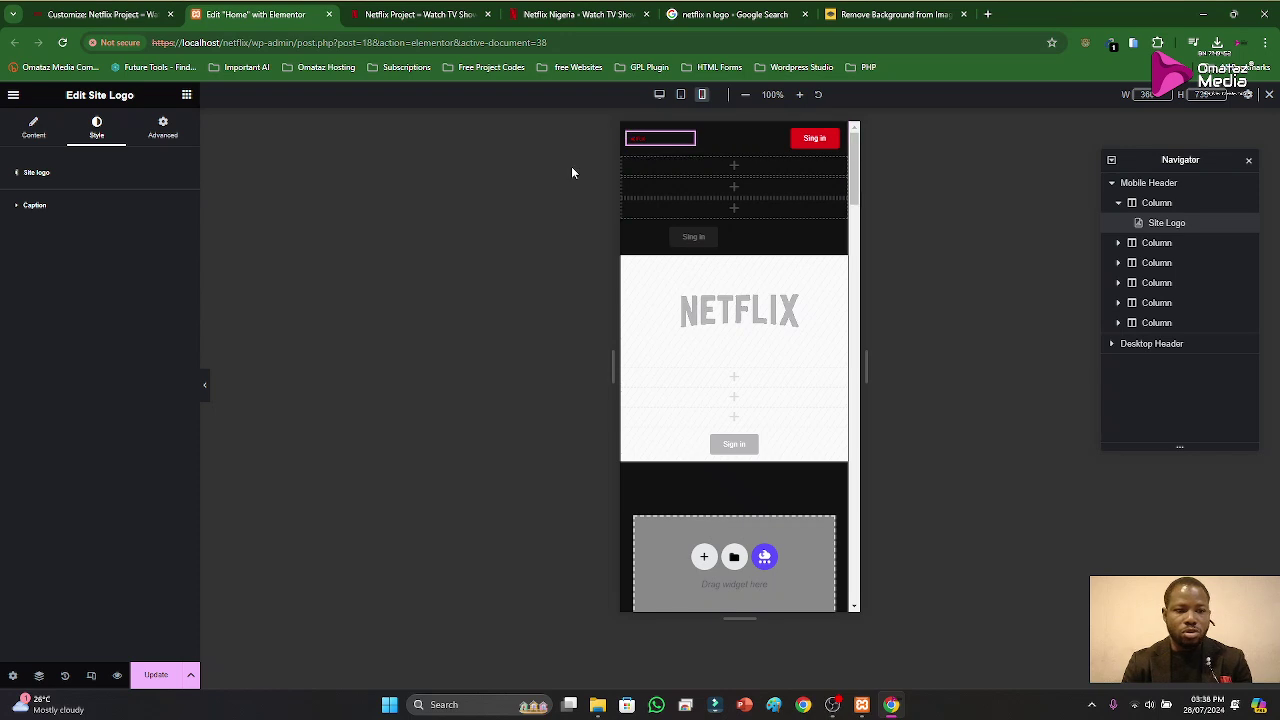
Step: Set the Mobile Header site logo's right margin to 20 px for mobile and update the page
left_click(35, 133)
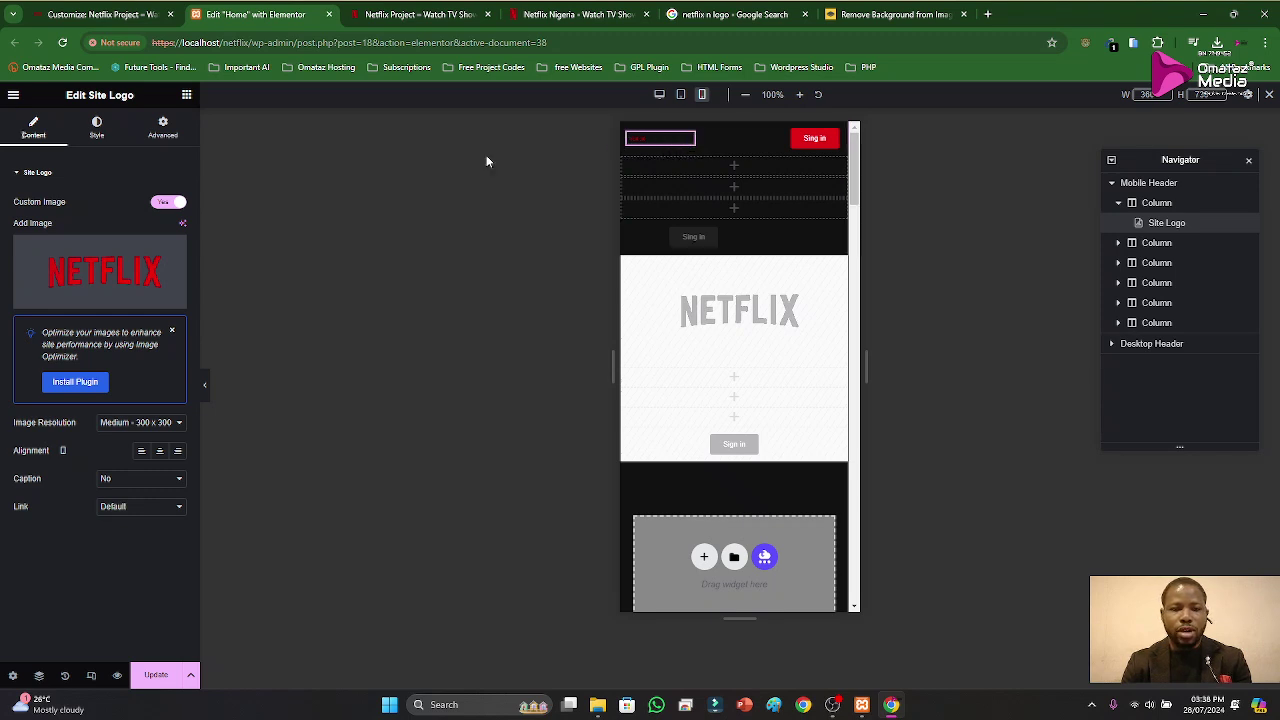
left_click(173, 133)
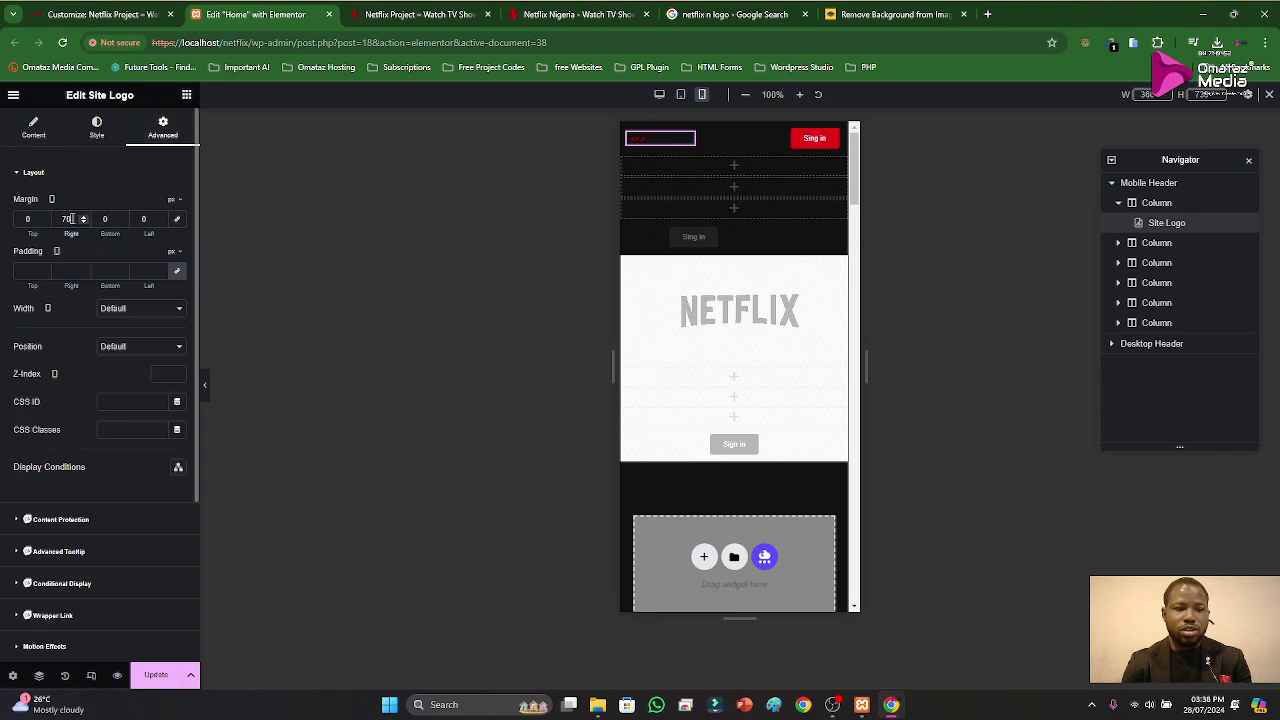
scroll(72, 218, "down", 10)
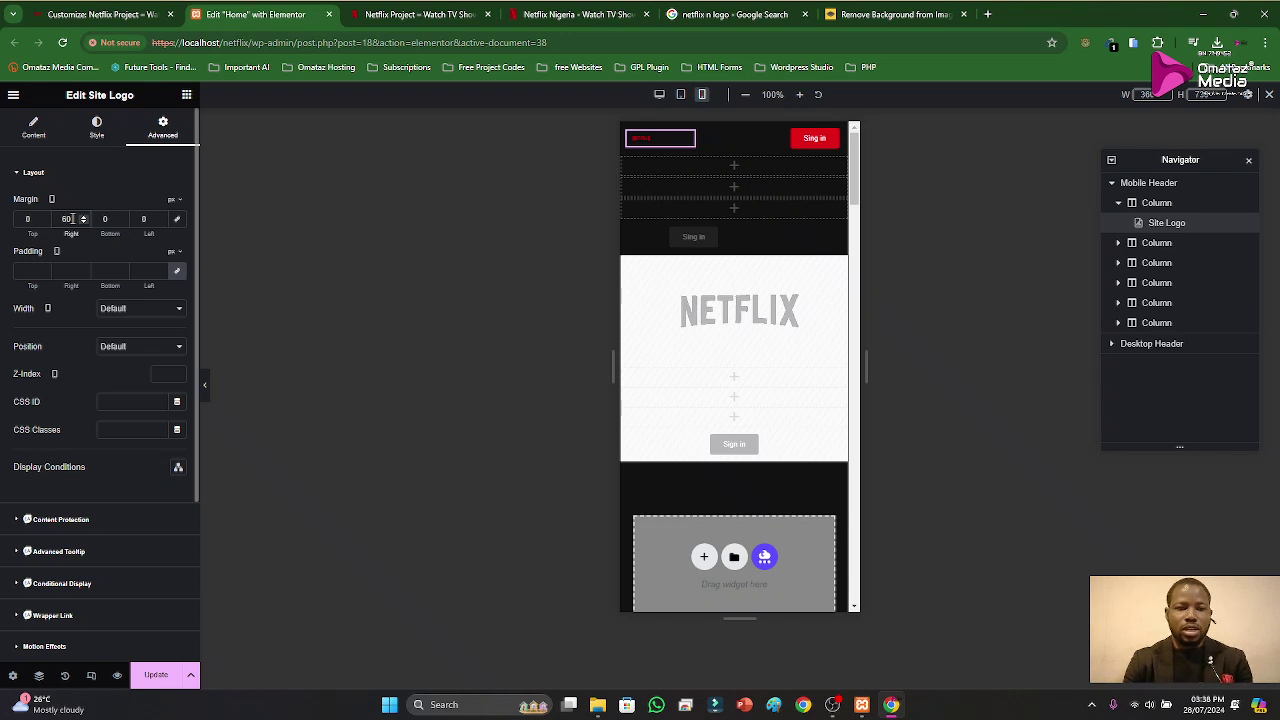
scroll(72, 218, "down", 10)
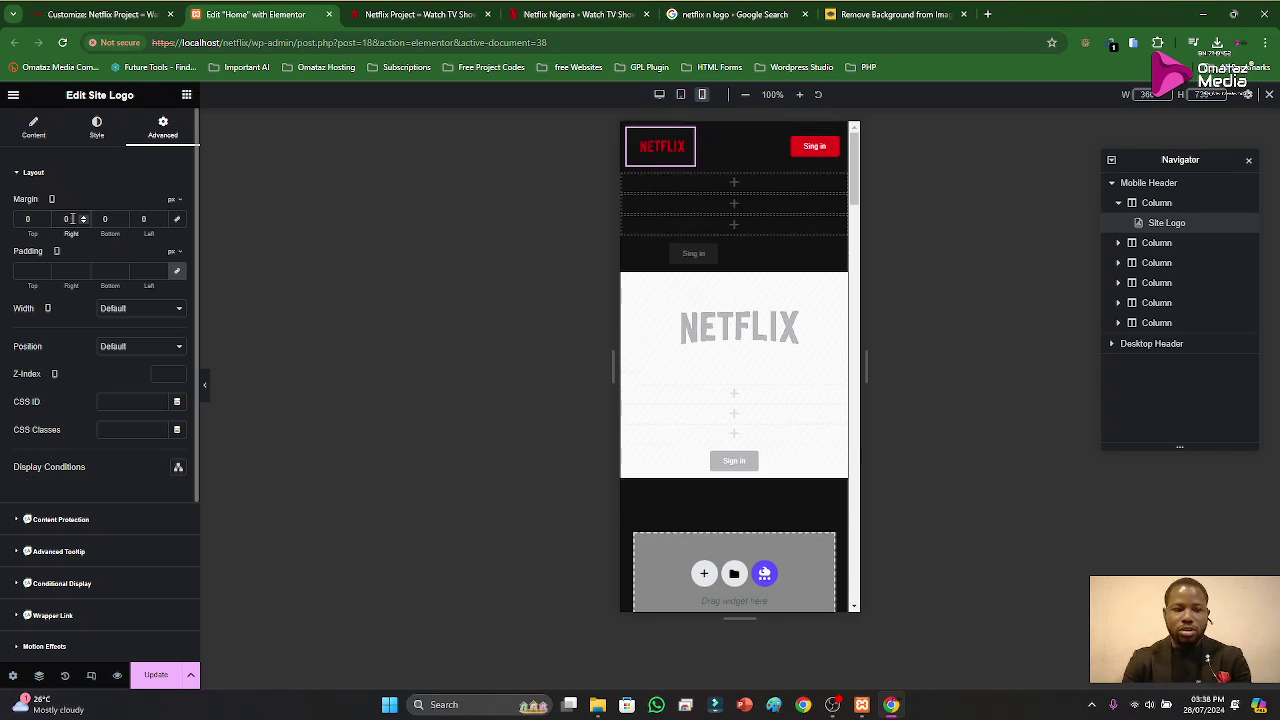
scroll(72, 218, "down", 10)
scroll(72, 218, "down", 20)
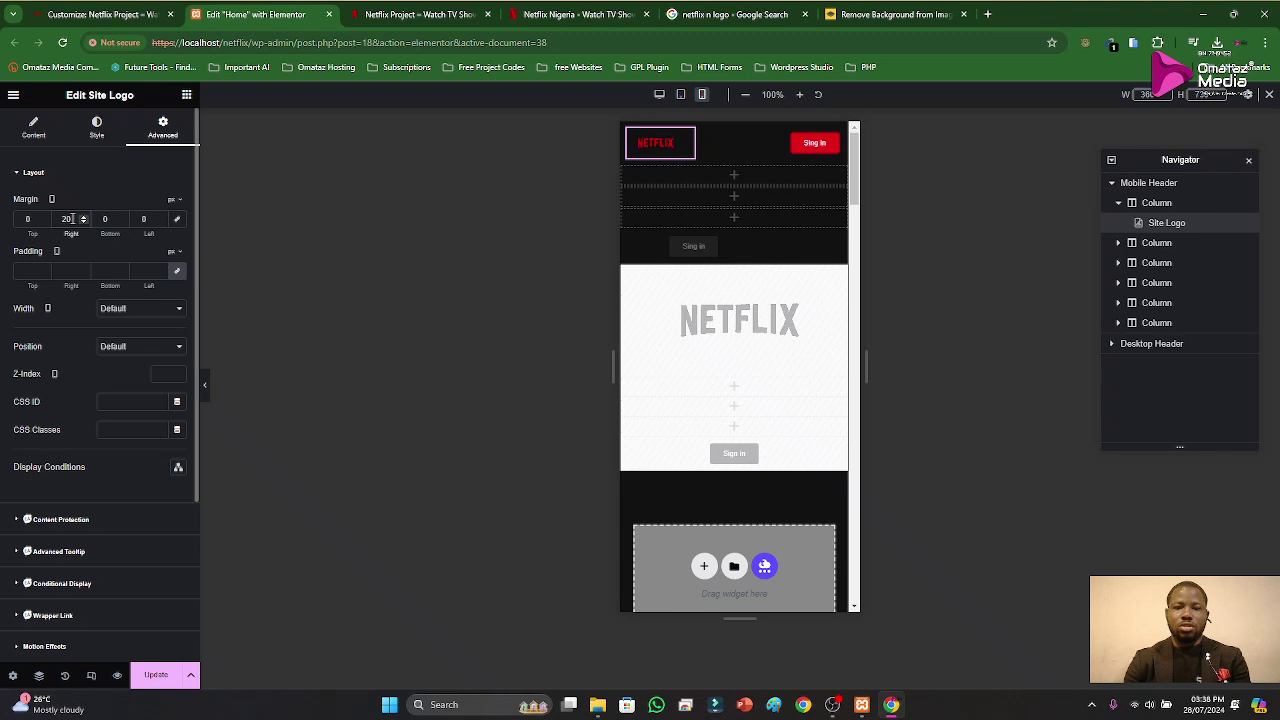
left_click(155, 680)
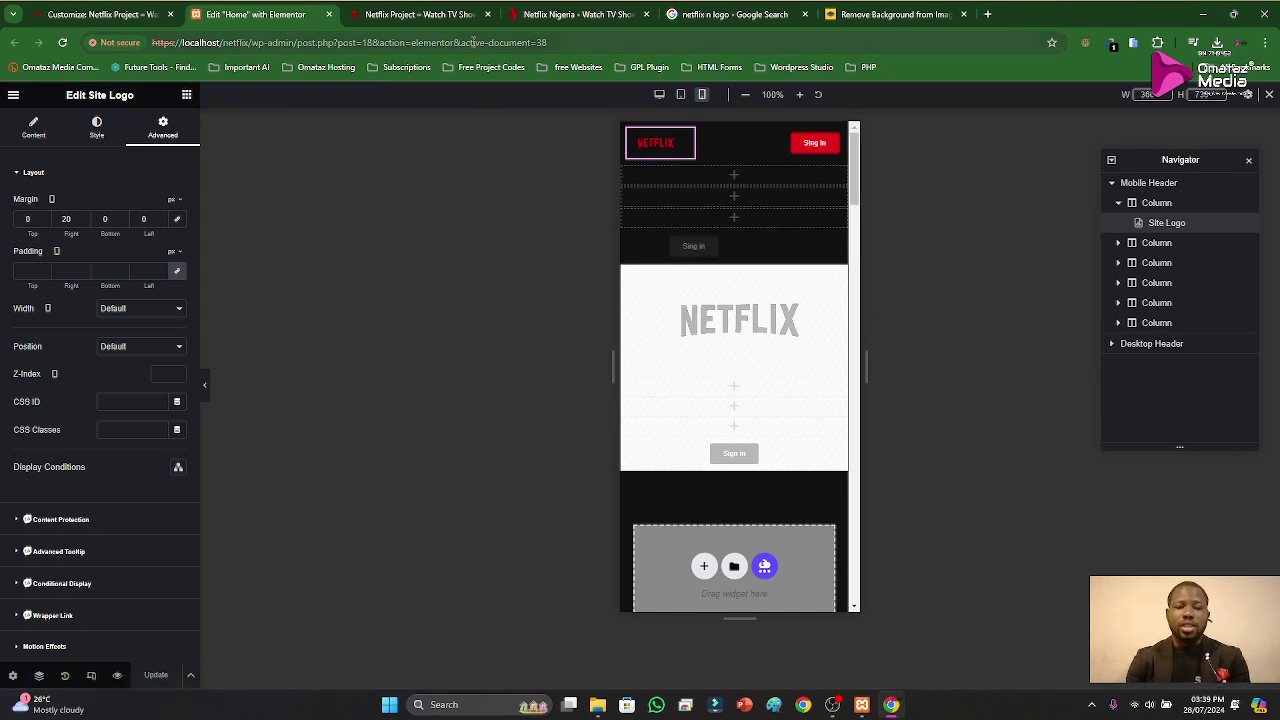
Step: Check the live Netflix Project page, and return the editor to the desktop preview with the Mobile Header collapsed in the Navigator
left_click(420, 18)
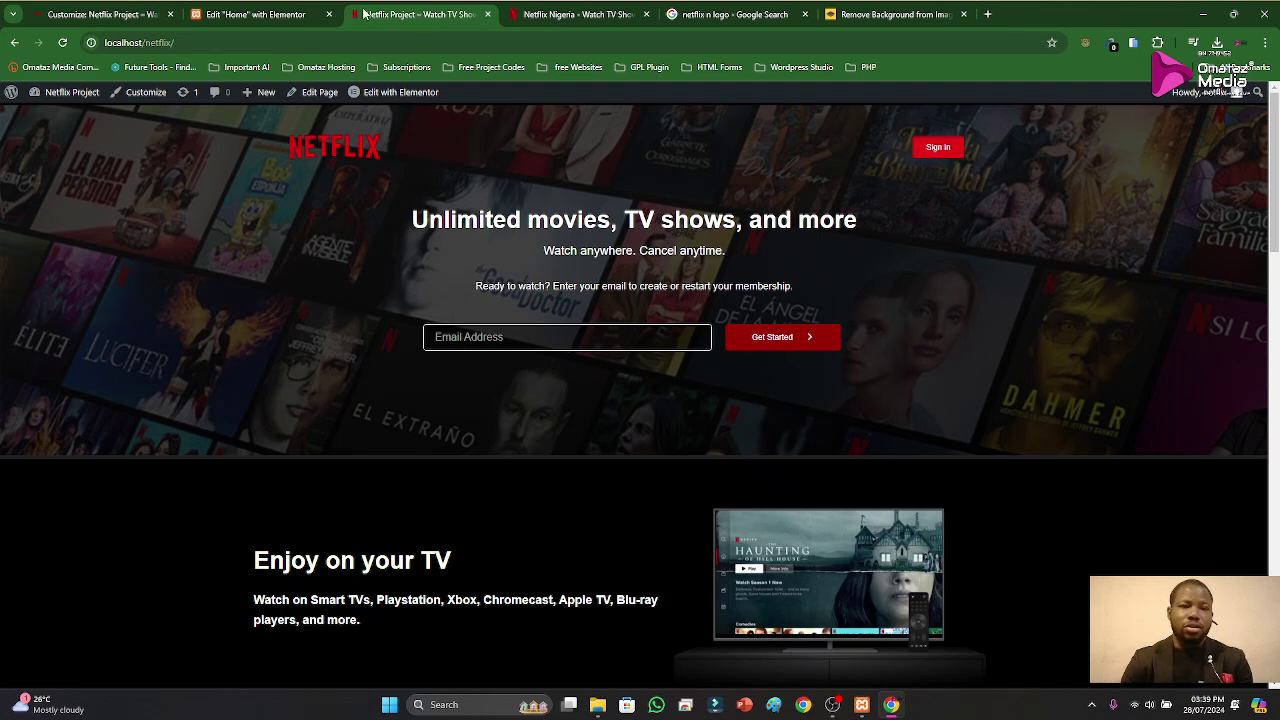
left_click(278, 12)
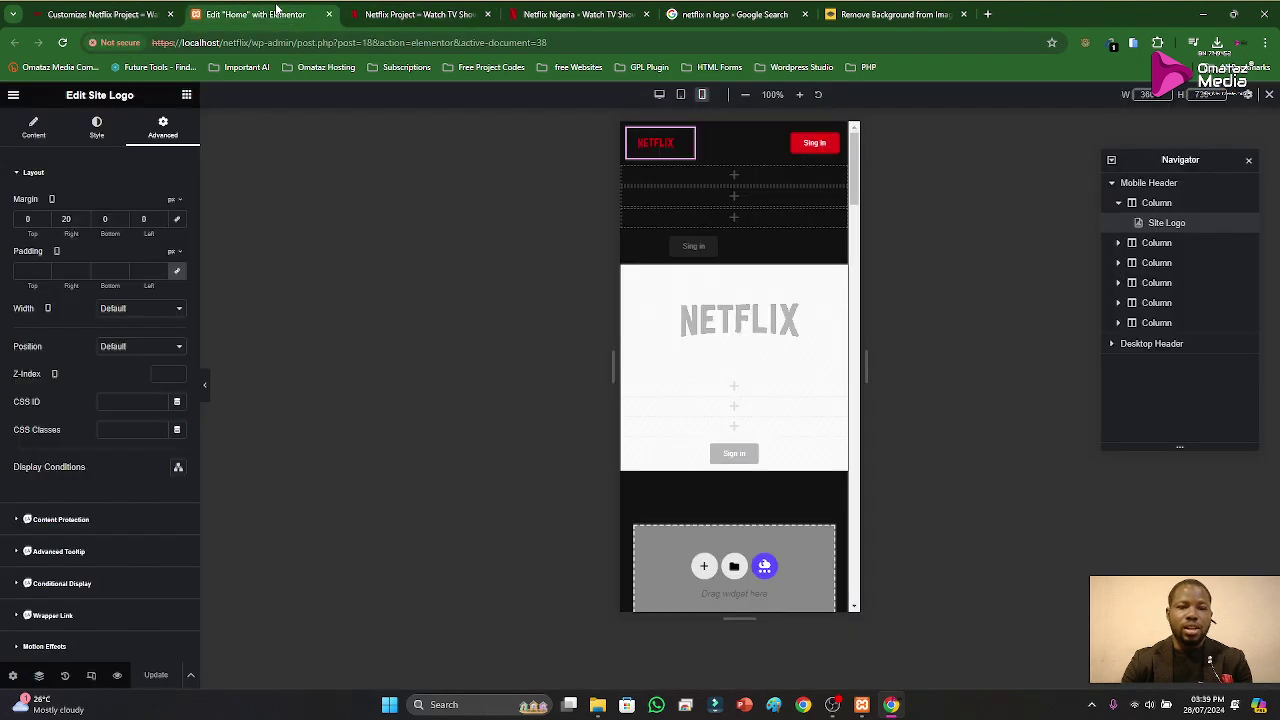
left_click(659, 95)
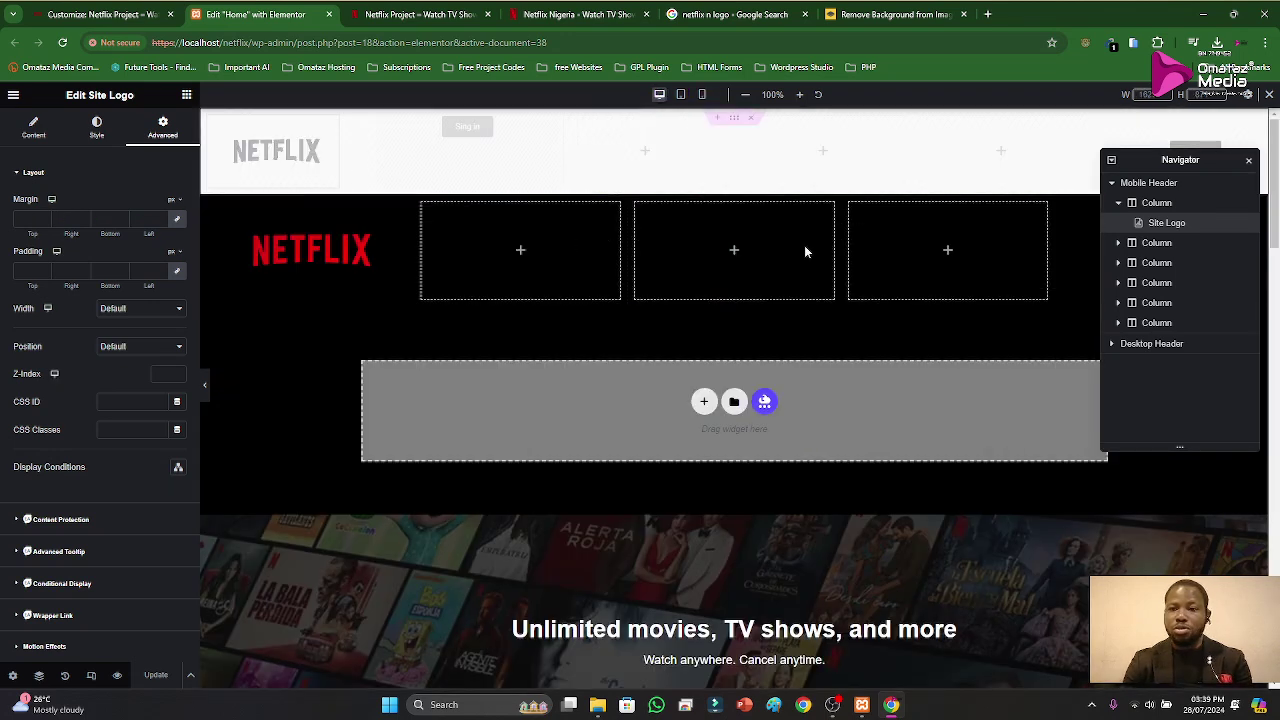
left_click(1111, 184)
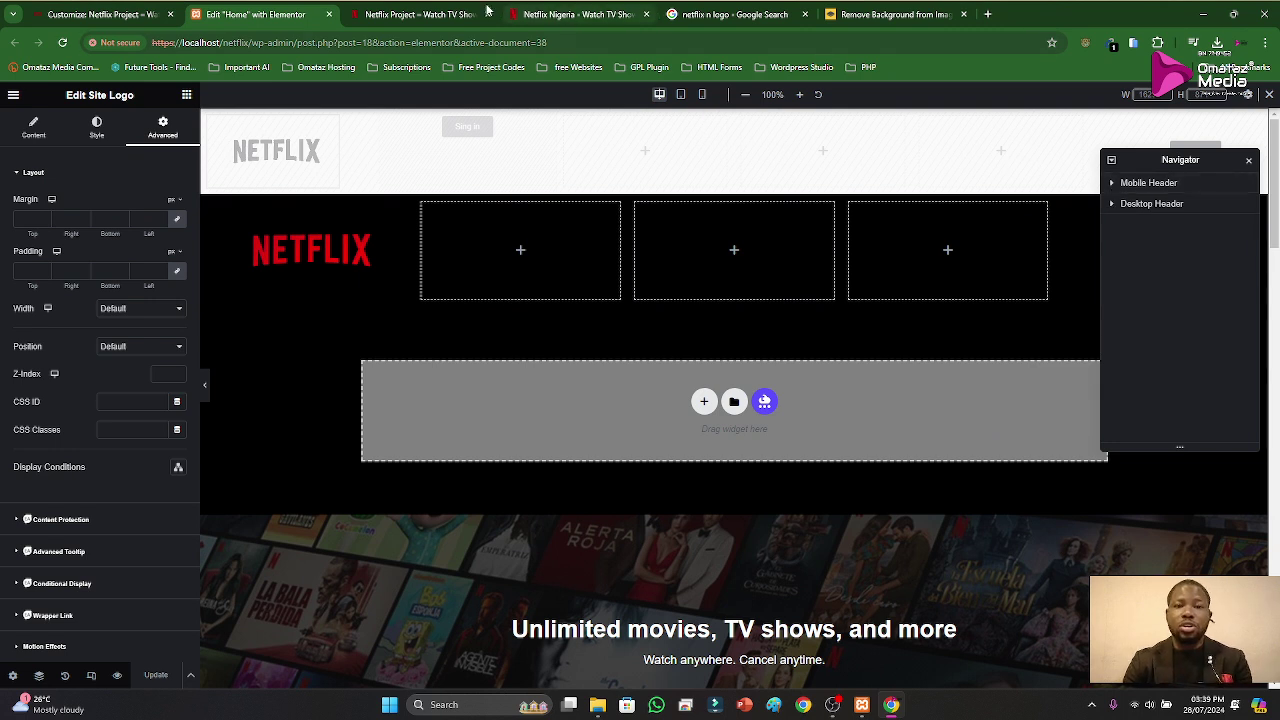
left_click(405, 14)
left_click(255, 14)
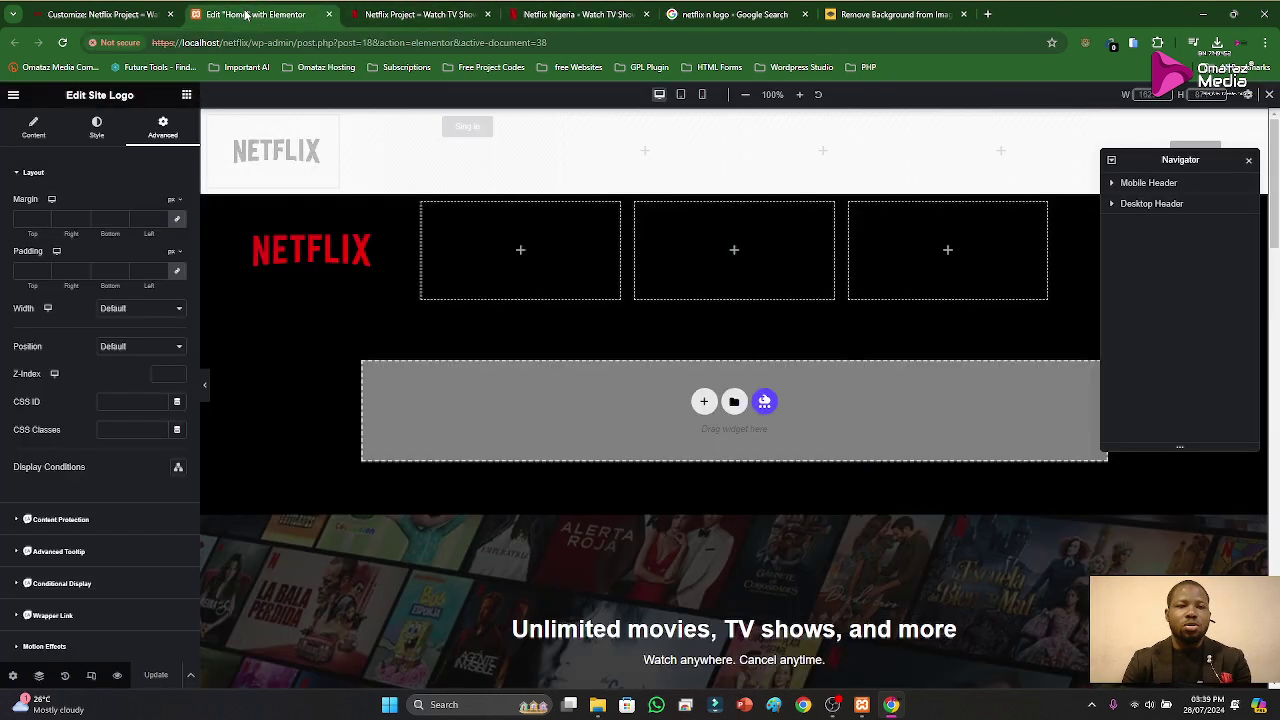
Step: Leave the Customizer and open the configuration of the Admin and Site Enhancements (ASE) plugin
left_click(118, 14)
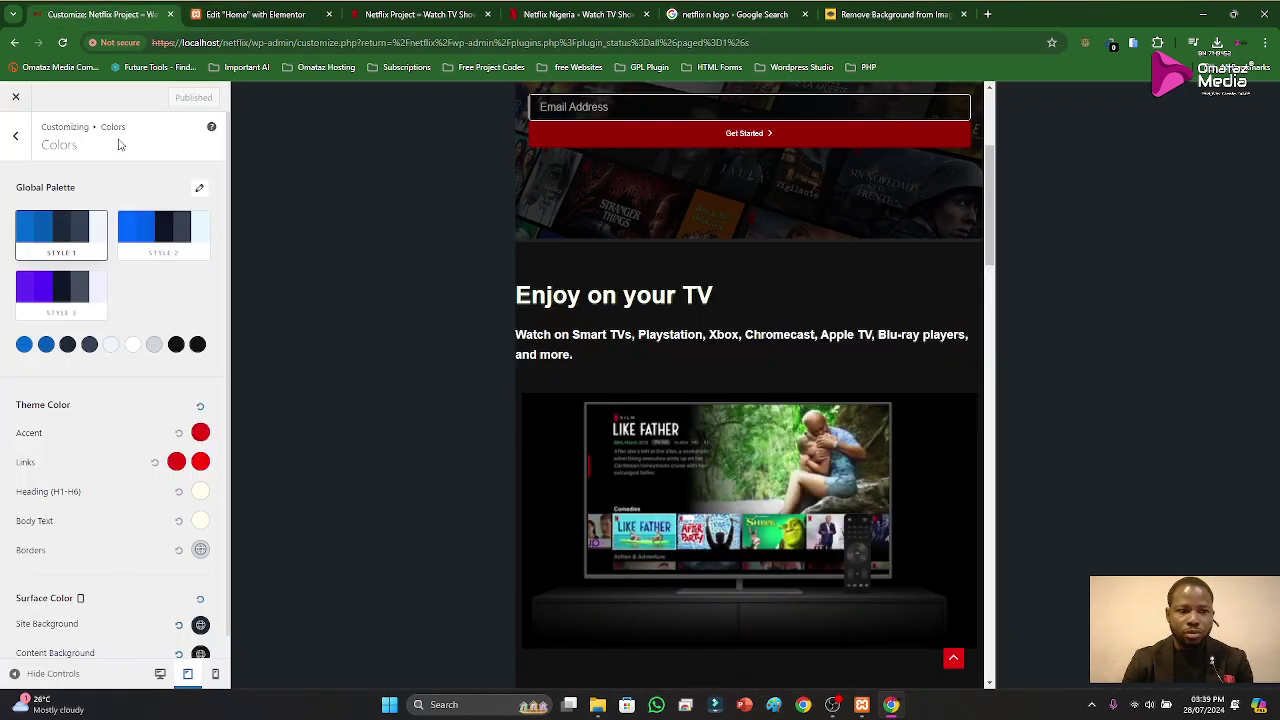
left_click(15, 104)
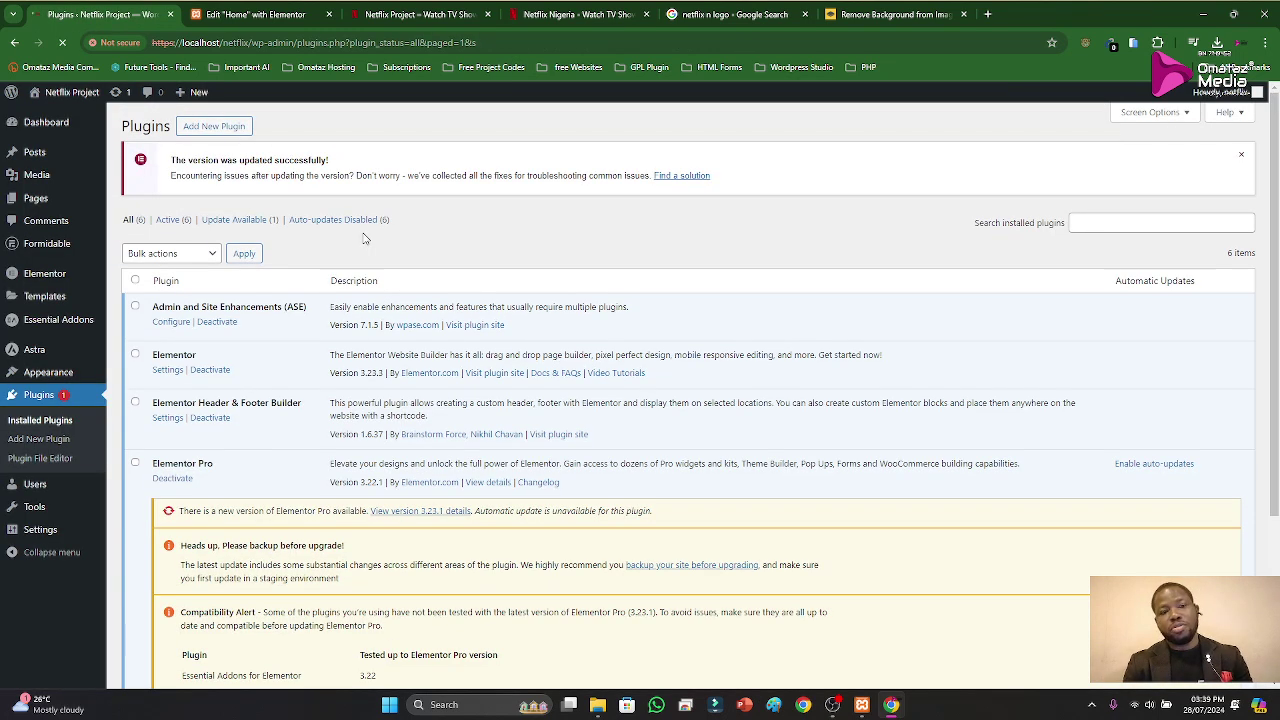
left_click(179, 325)
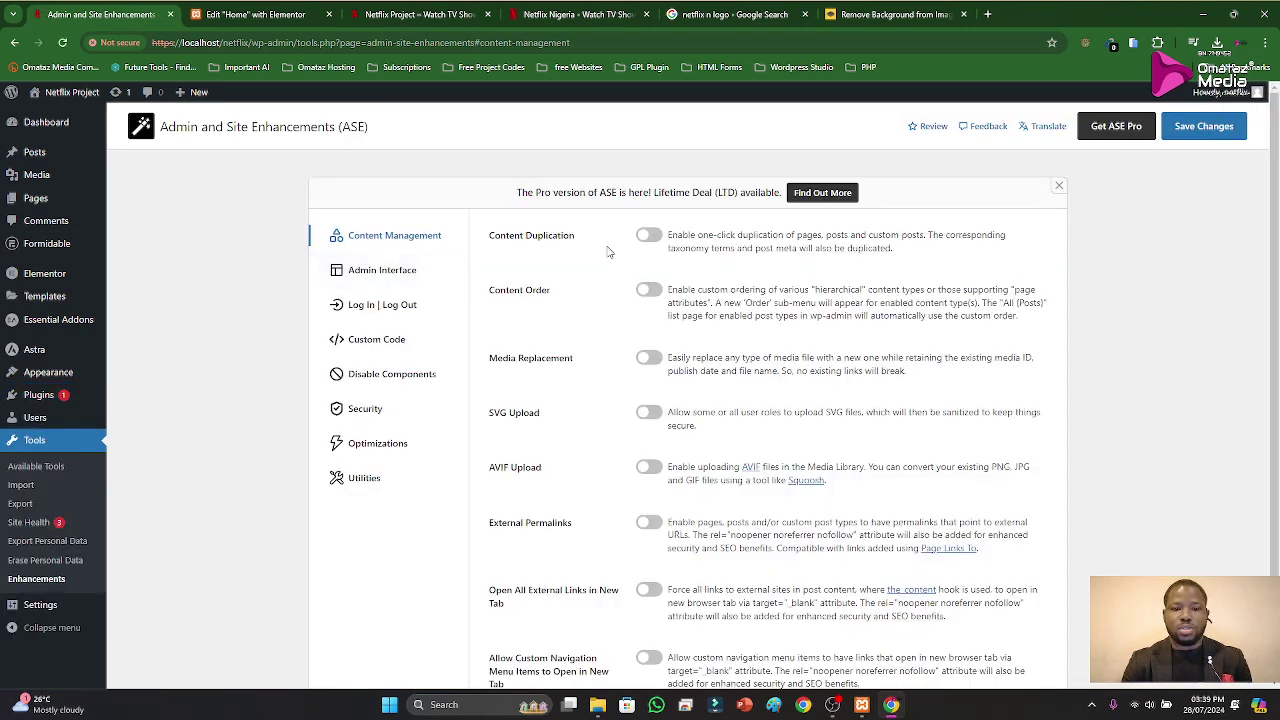
Step: Enable Content Duplication and SVG Upload in ASE's Content Management settings
left_click(646, 238)
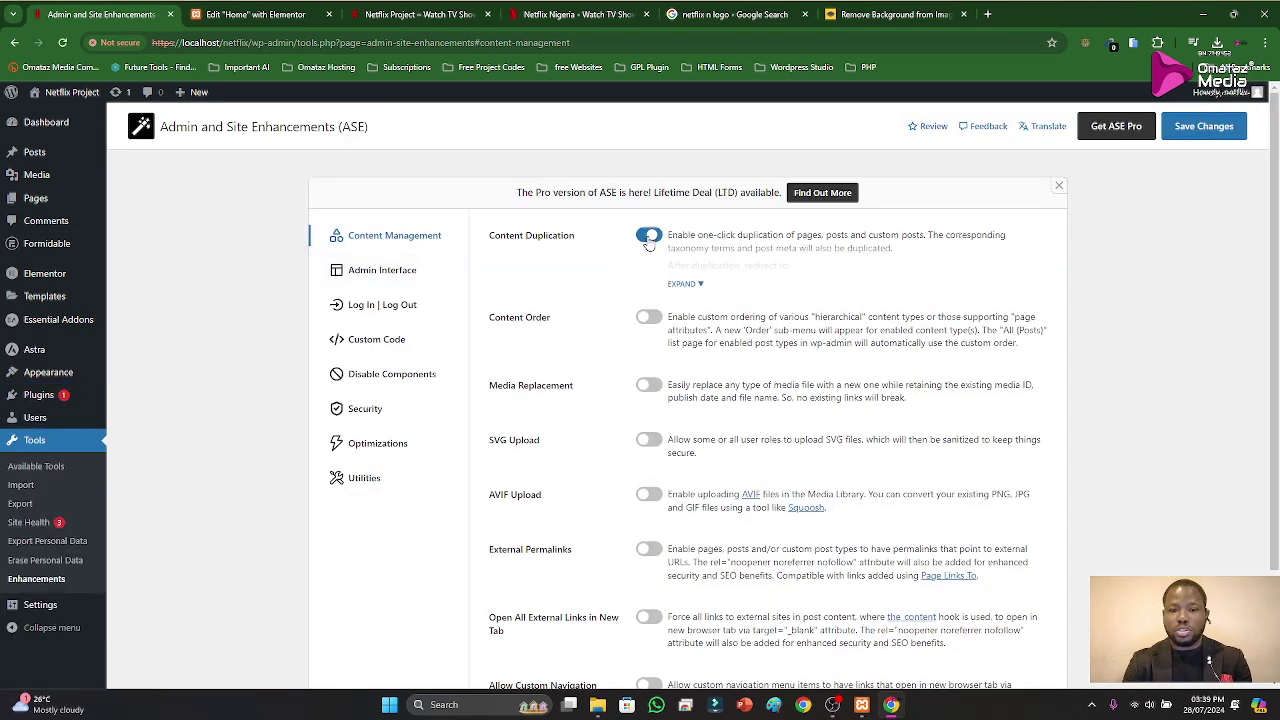
left_click(685, 285)
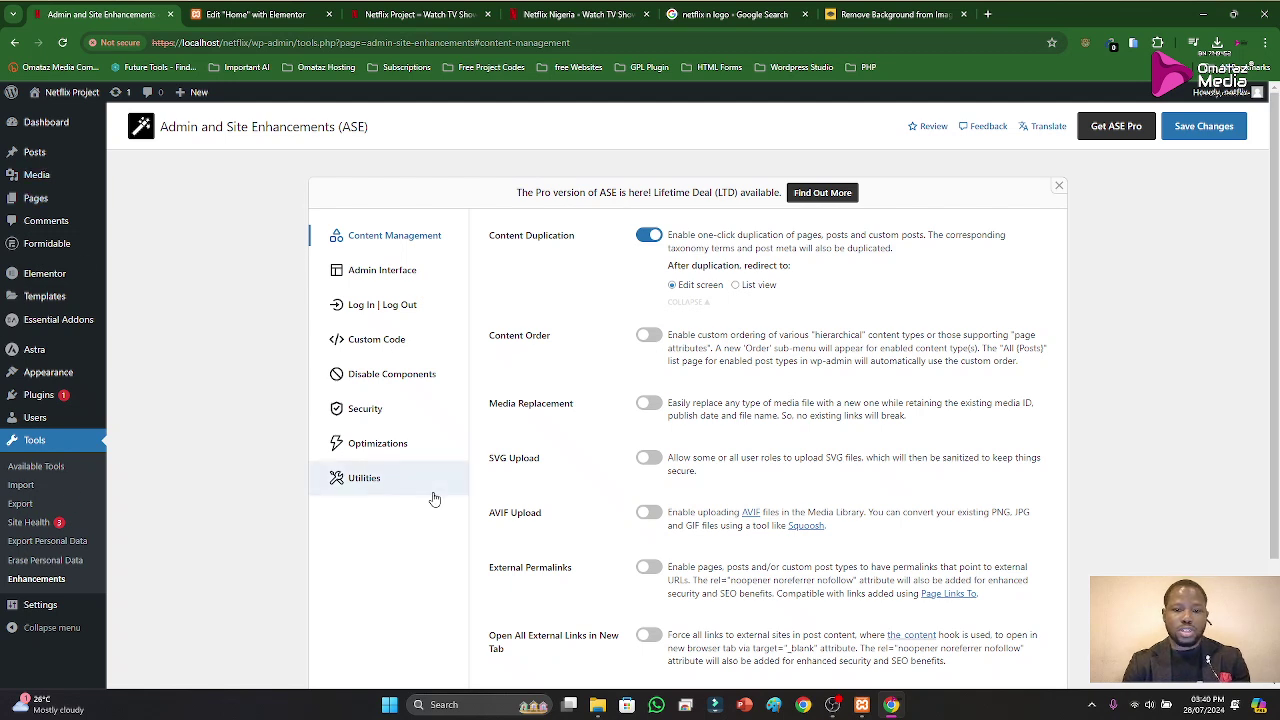
scroll(603, 446, "down", 1)
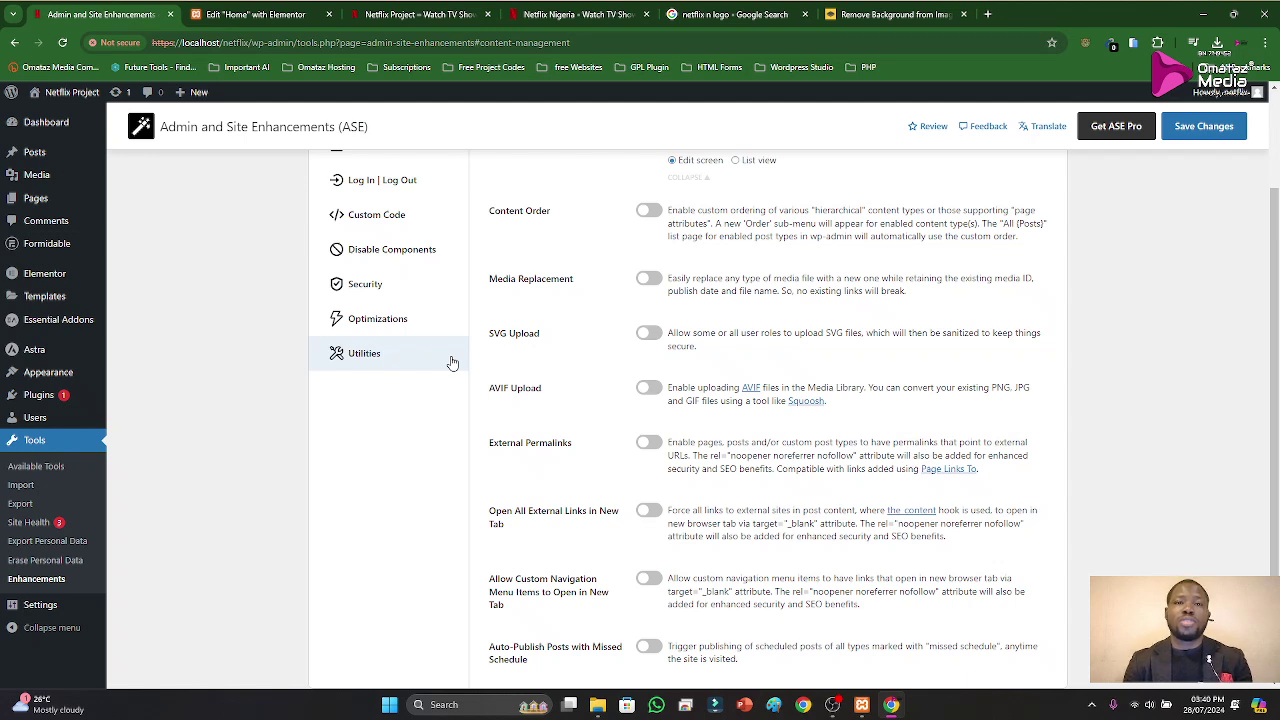
left_click(650, 336)
scroll(603, 452, "down", 1)
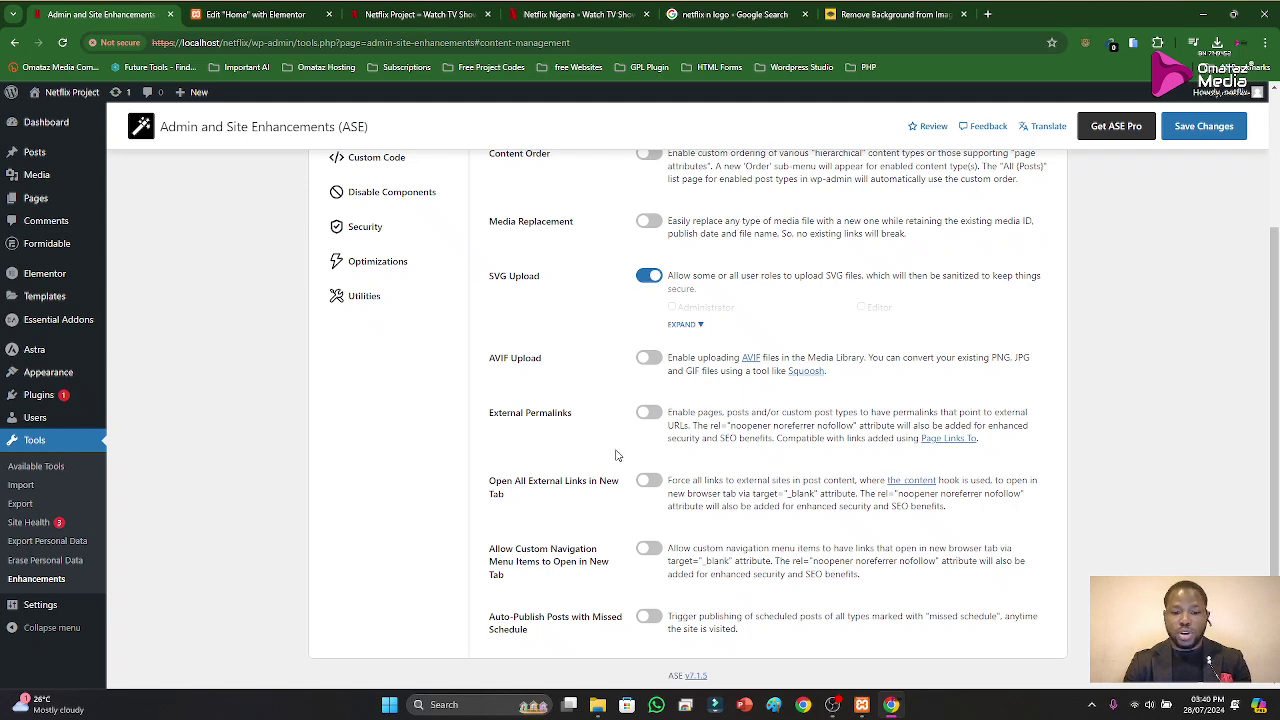
scroll(616, 455, "up", 1)
scroll(590, 500, "down", 1)
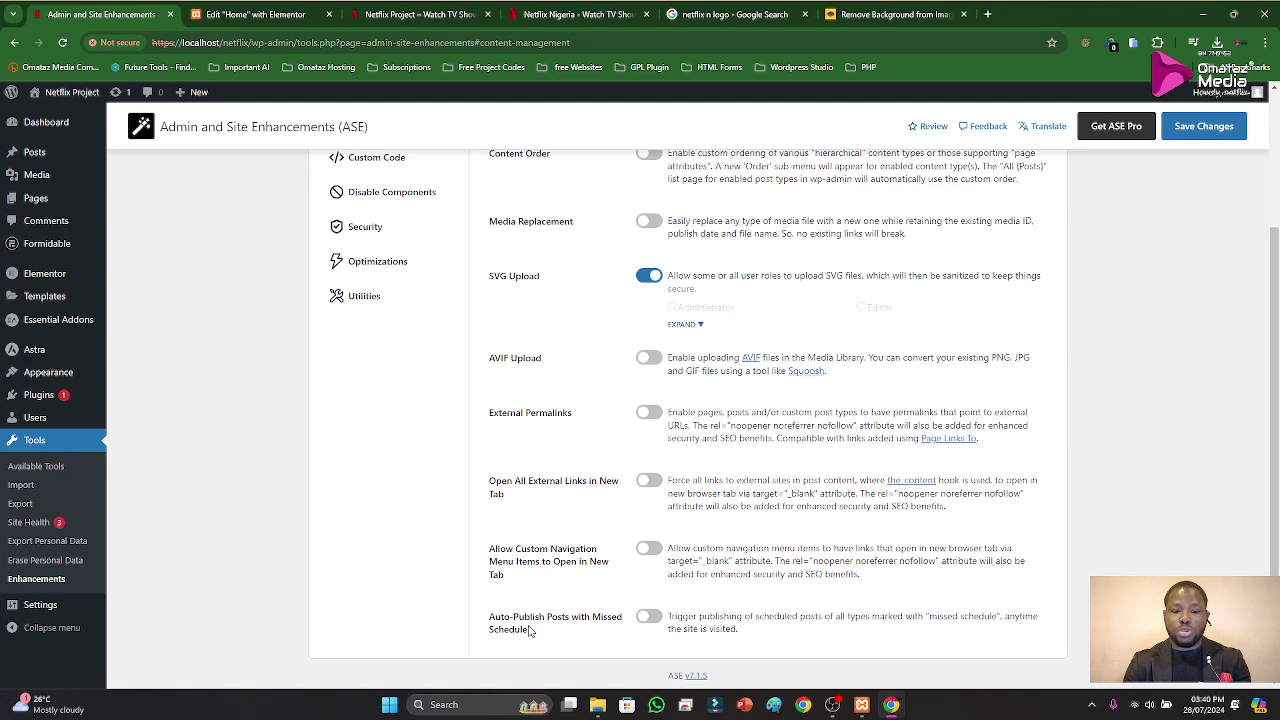
scroll(555, 515, "up", 2)
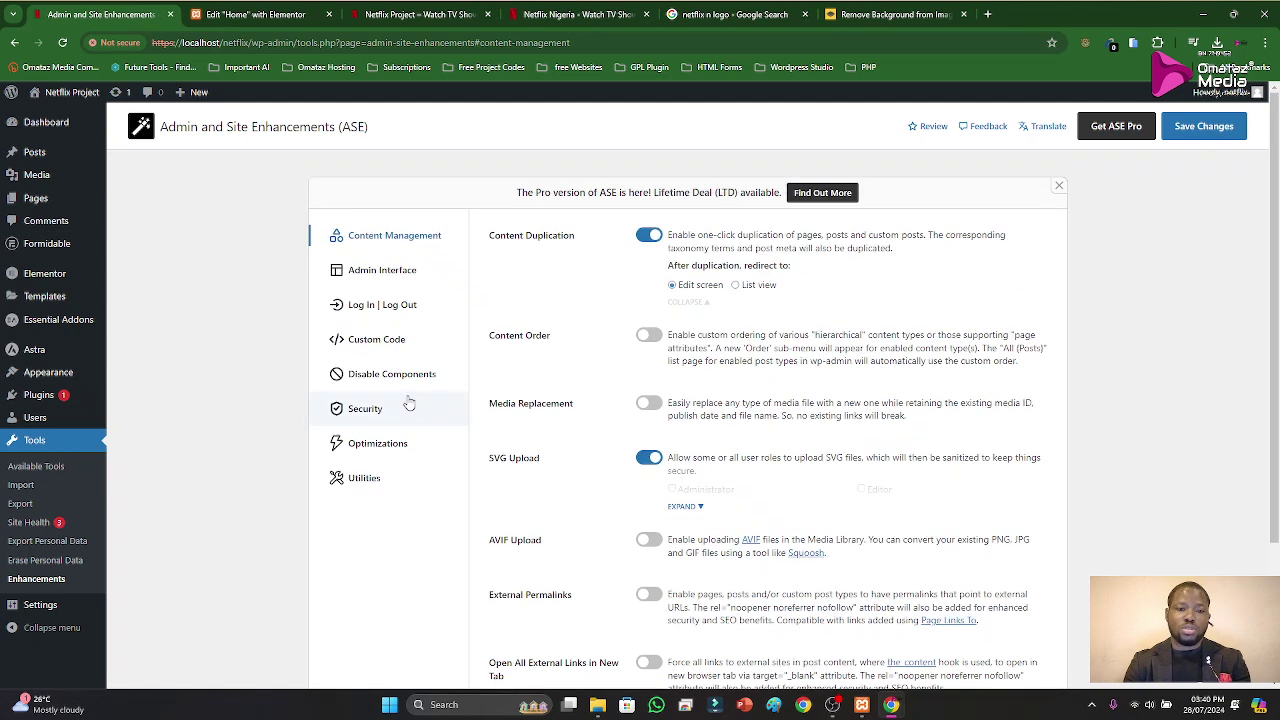
Step: Review the Admin Interface settings, and enable Change Login URL with its options expanded in the Log In | Log Out settings
left_click(393, 275)
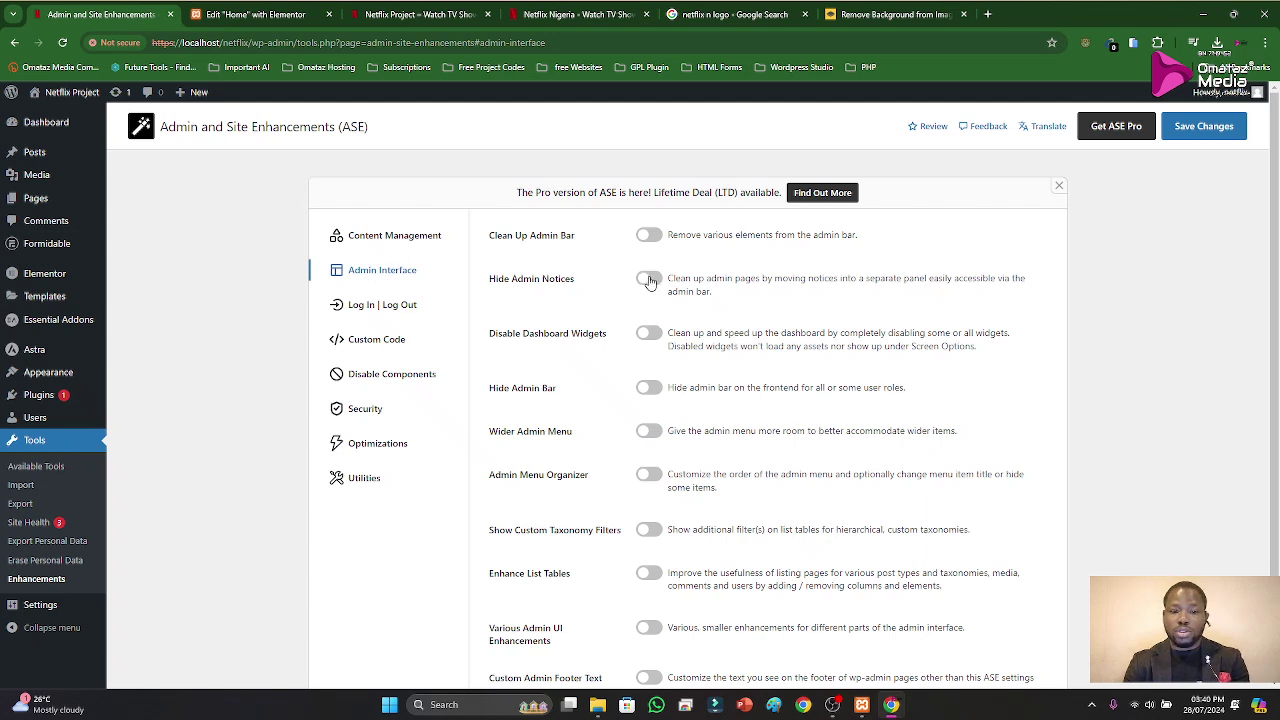
scroll(617, 464, "down", 1)
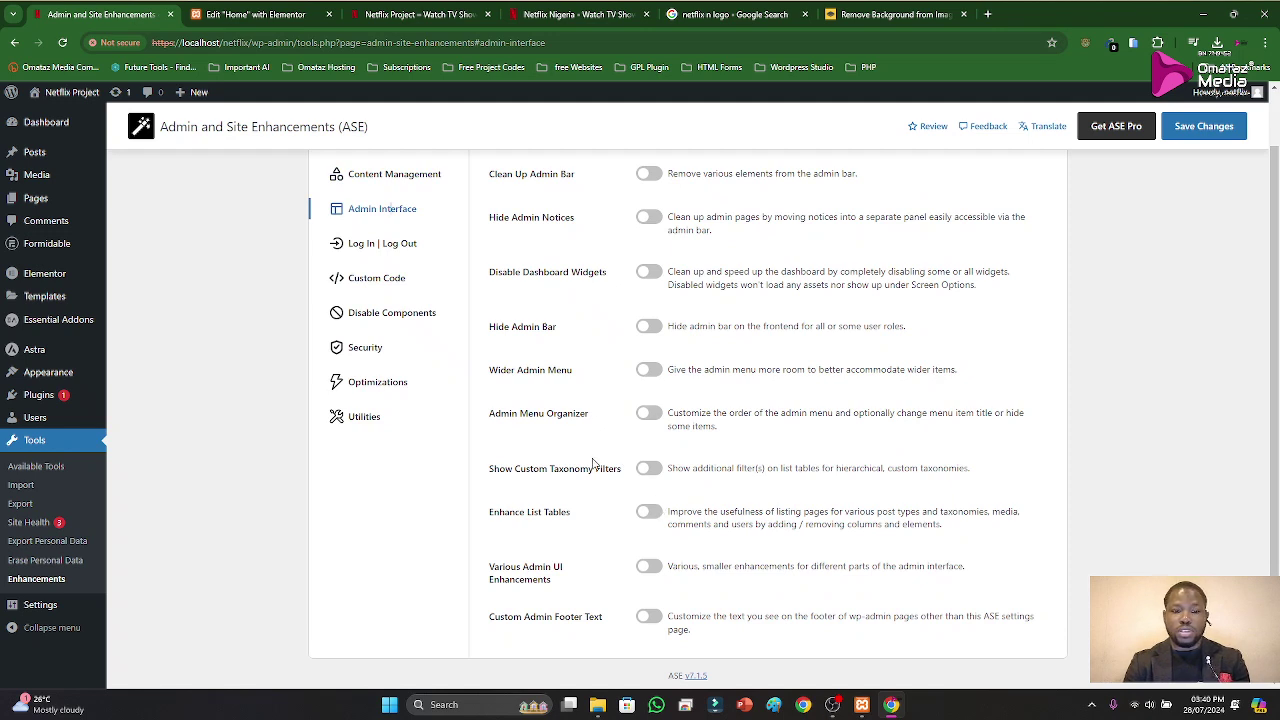
left_click(396, 258)
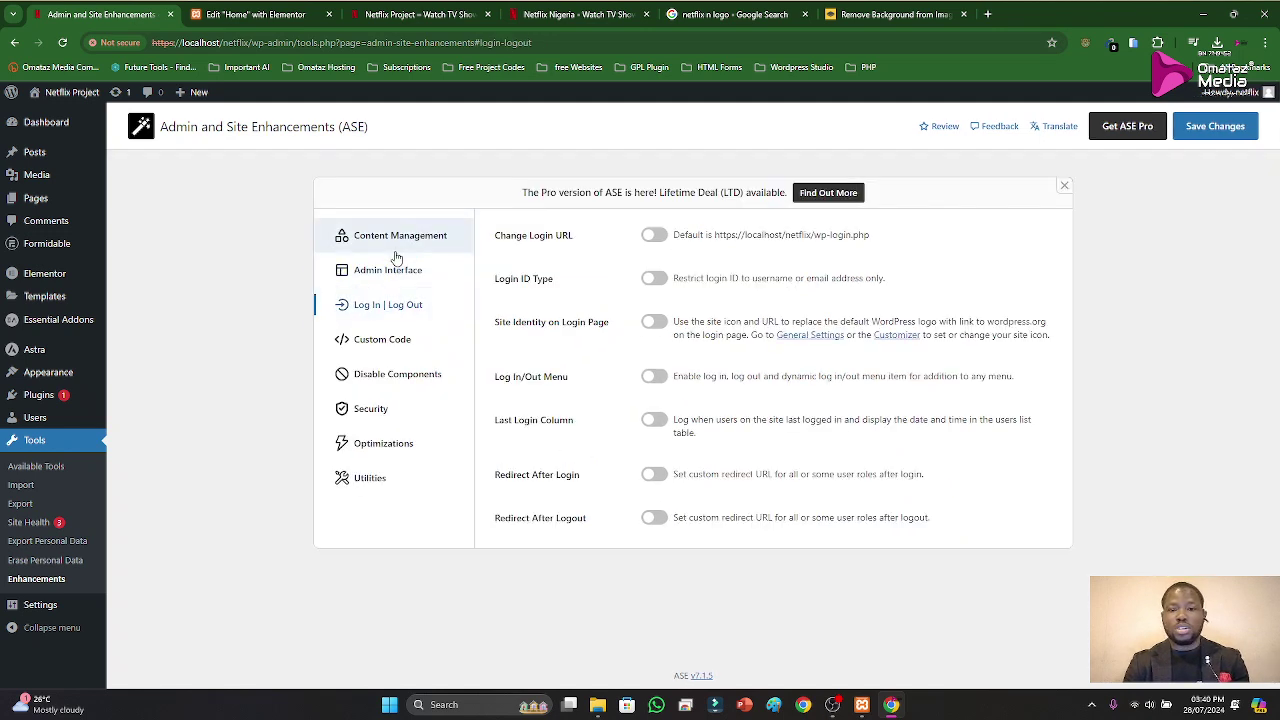
left_click(650, 238)
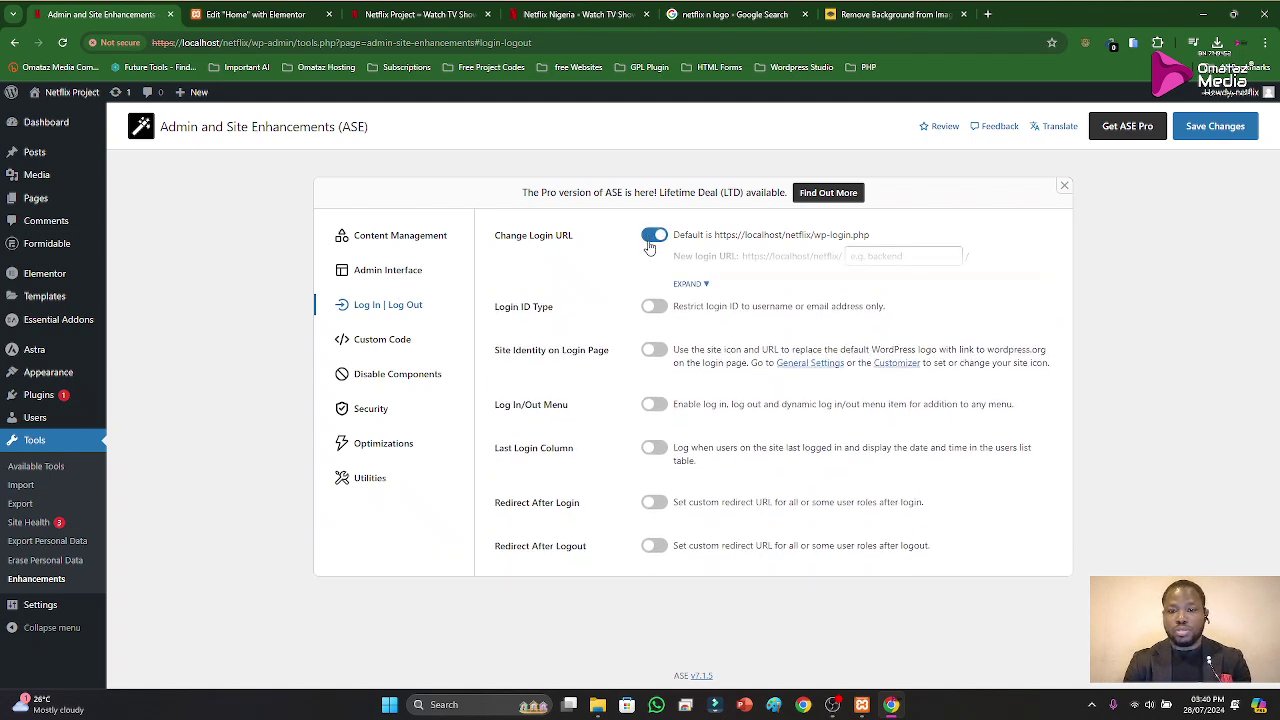
left_click(689, 289)
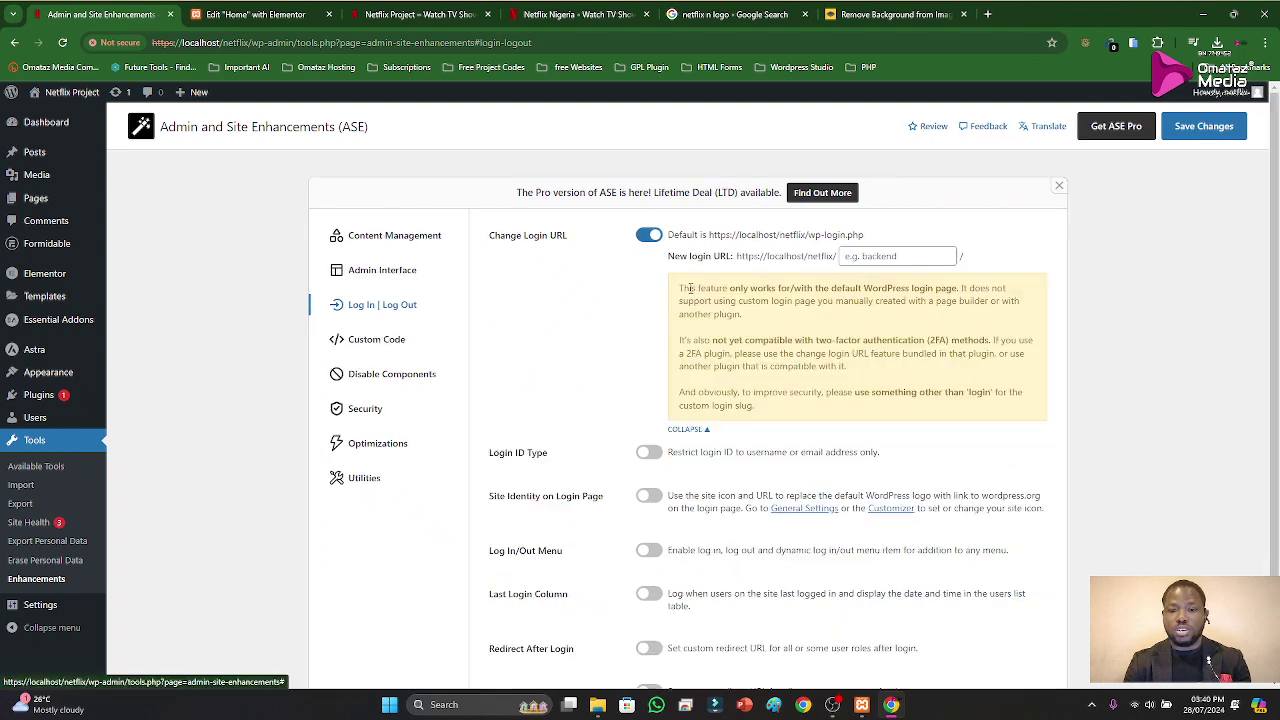
left_click(871, 258)
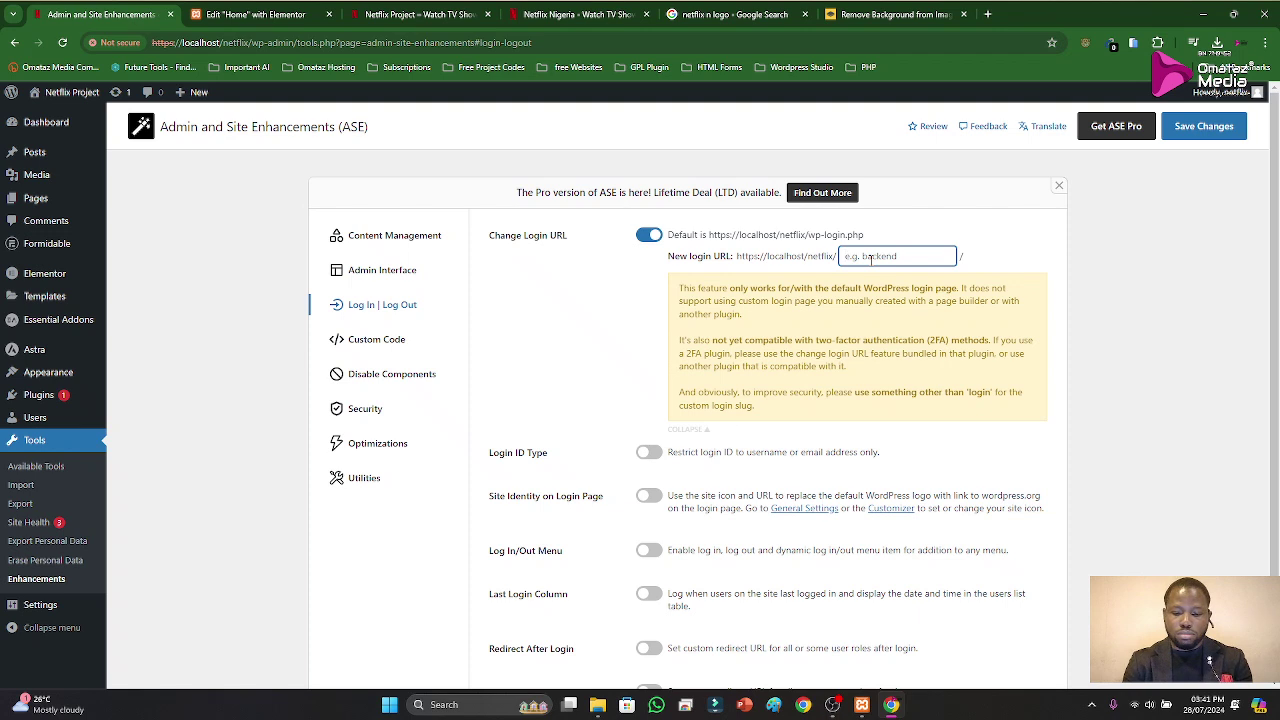
type("netflix")
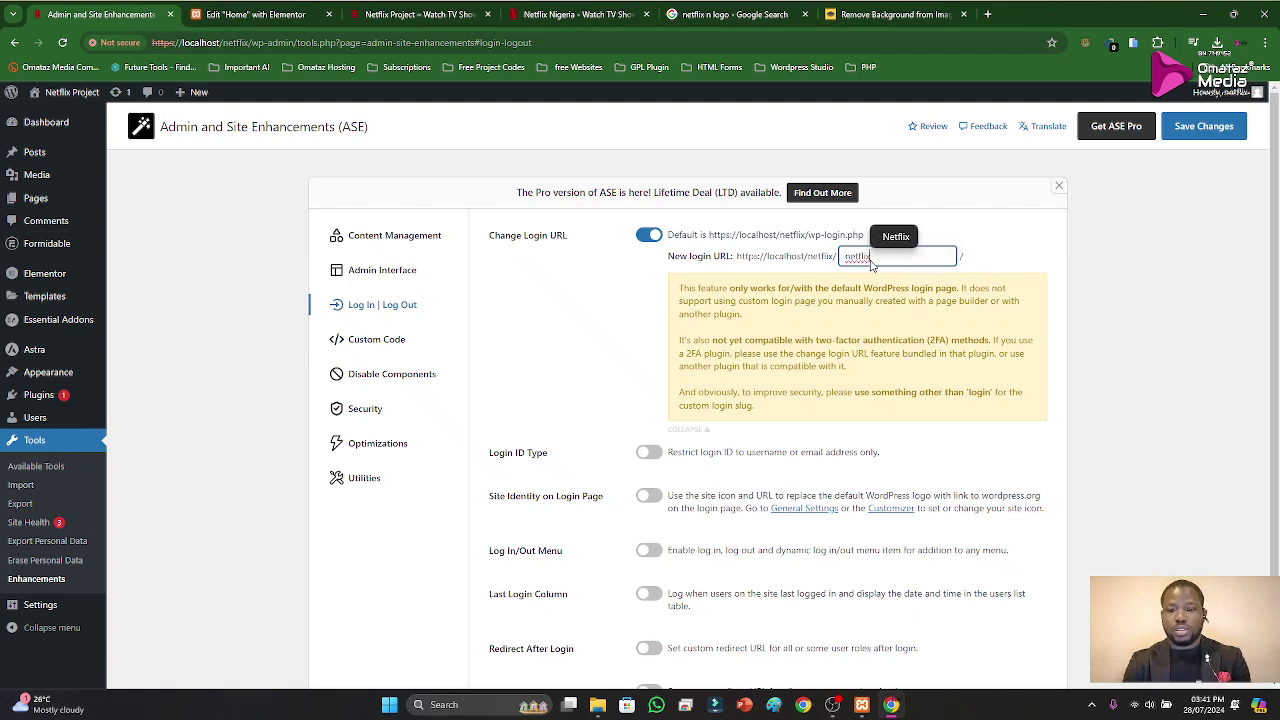
key("BackSpace")
key("BackSpace")
key("BackSpace")
key("BackSpace")
key("BackSpace")
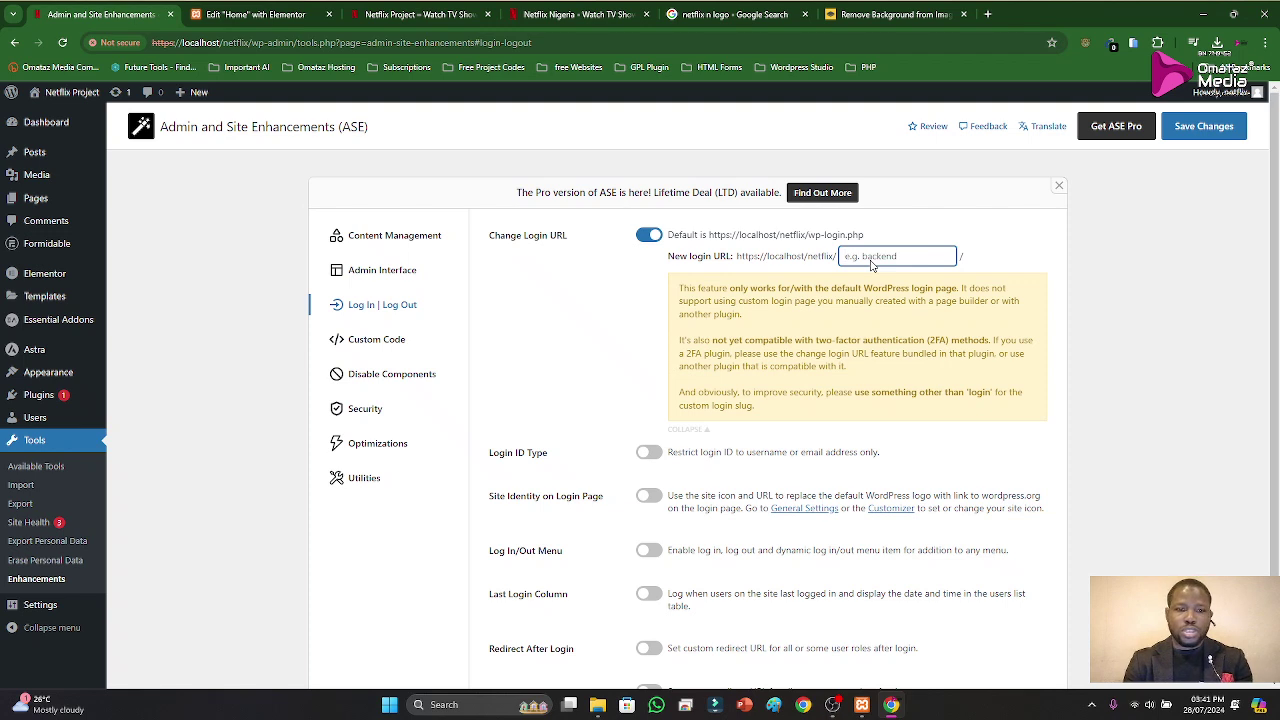
type("ad")
key("BackSpace")
key("BackSpace")
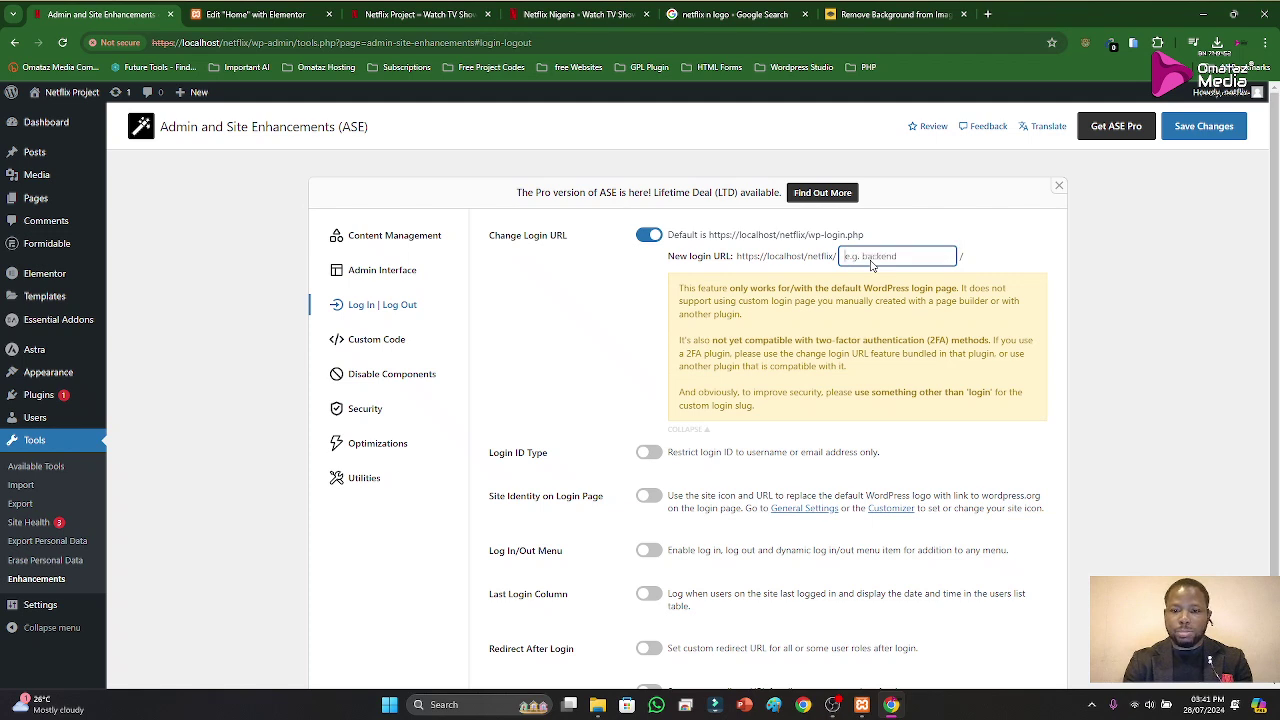
Step: Set the new login URL slug to "netflixproject" and review the remaining login options
type("netflix")
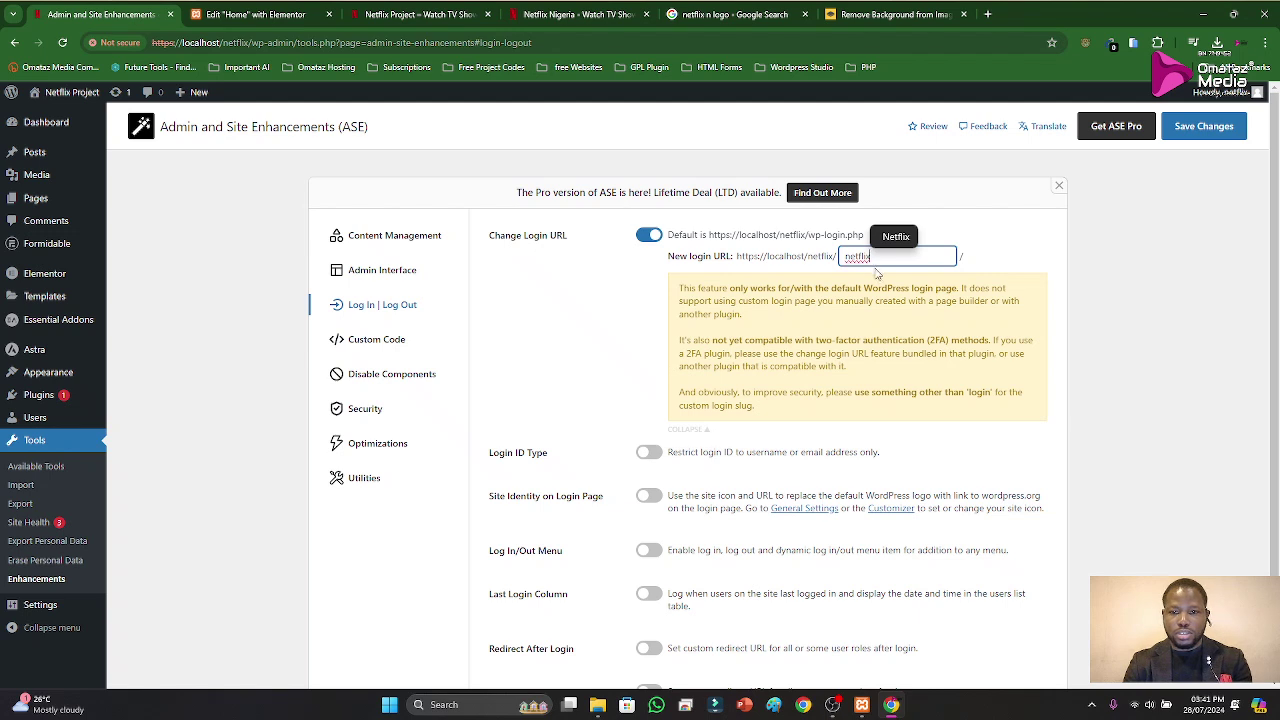
type("project")
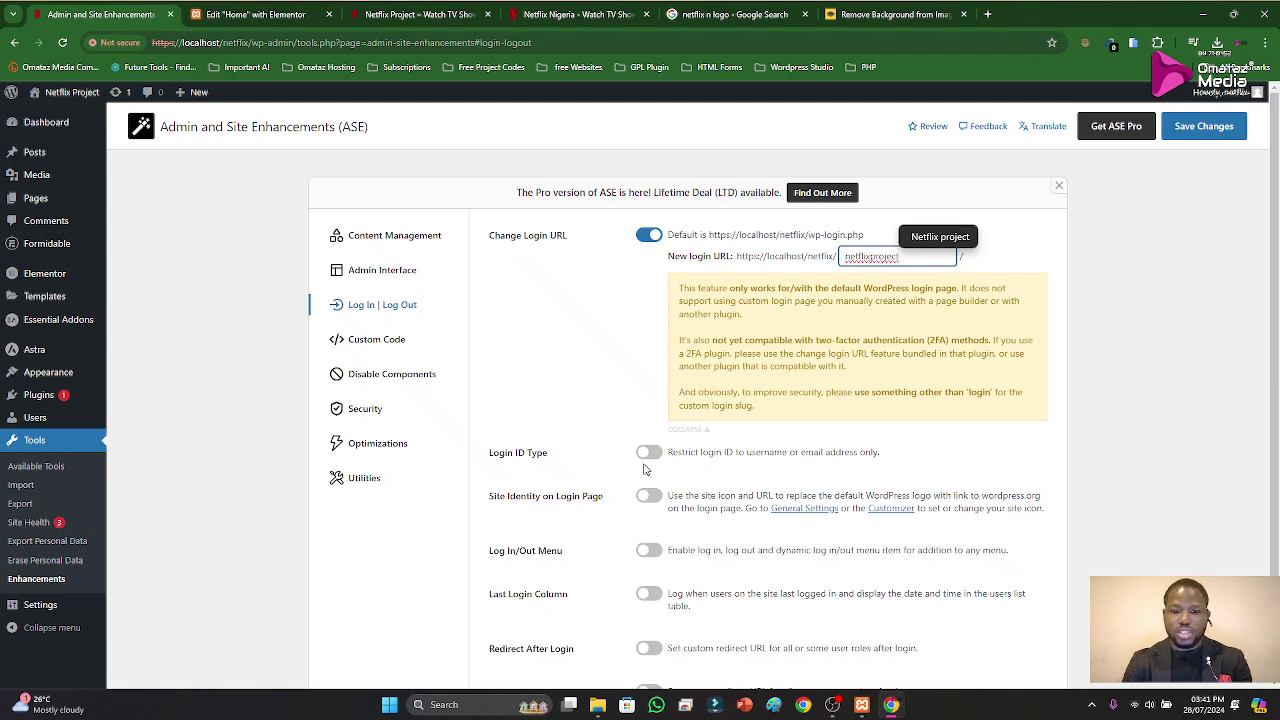
scroll(645, 468, "down", 1)
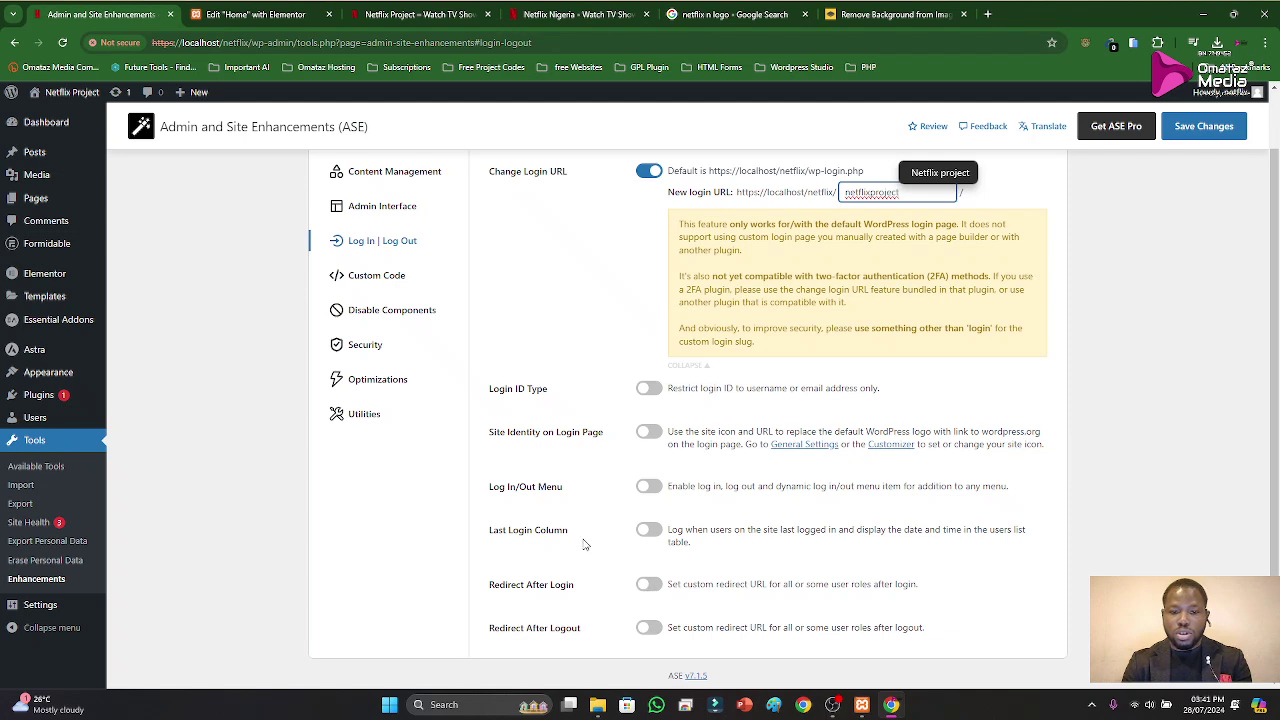
scroll(660, 405, "up", 1)
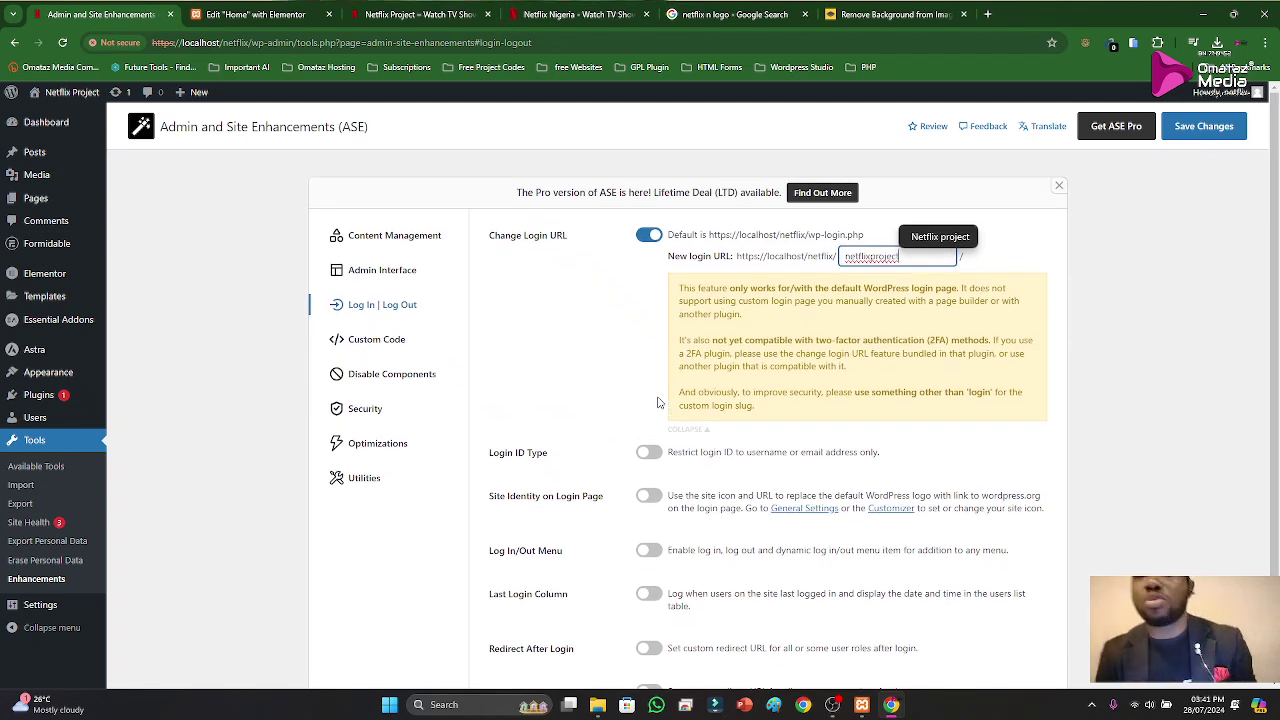
Step: Try restricting the Login ID Type to username only and turn the restriction back off
left_click(650, 456)
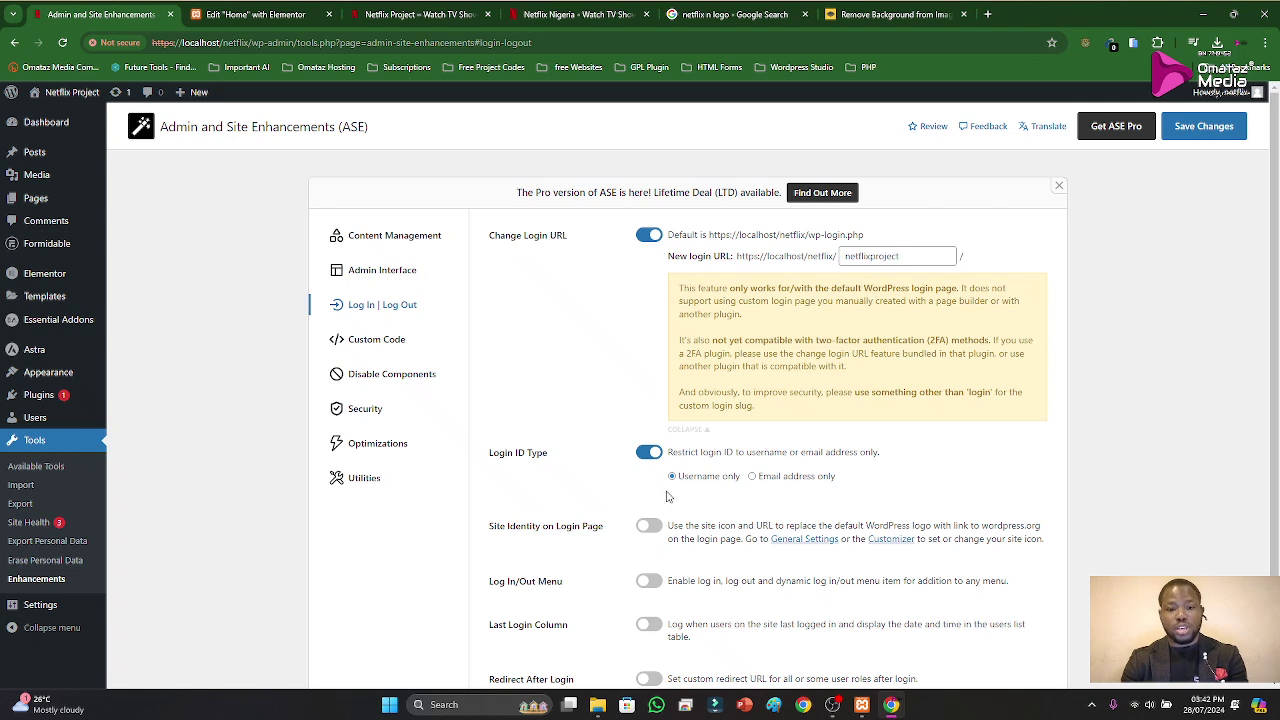
left_click(650, 455)
scroll(657, 478, "down", 1)
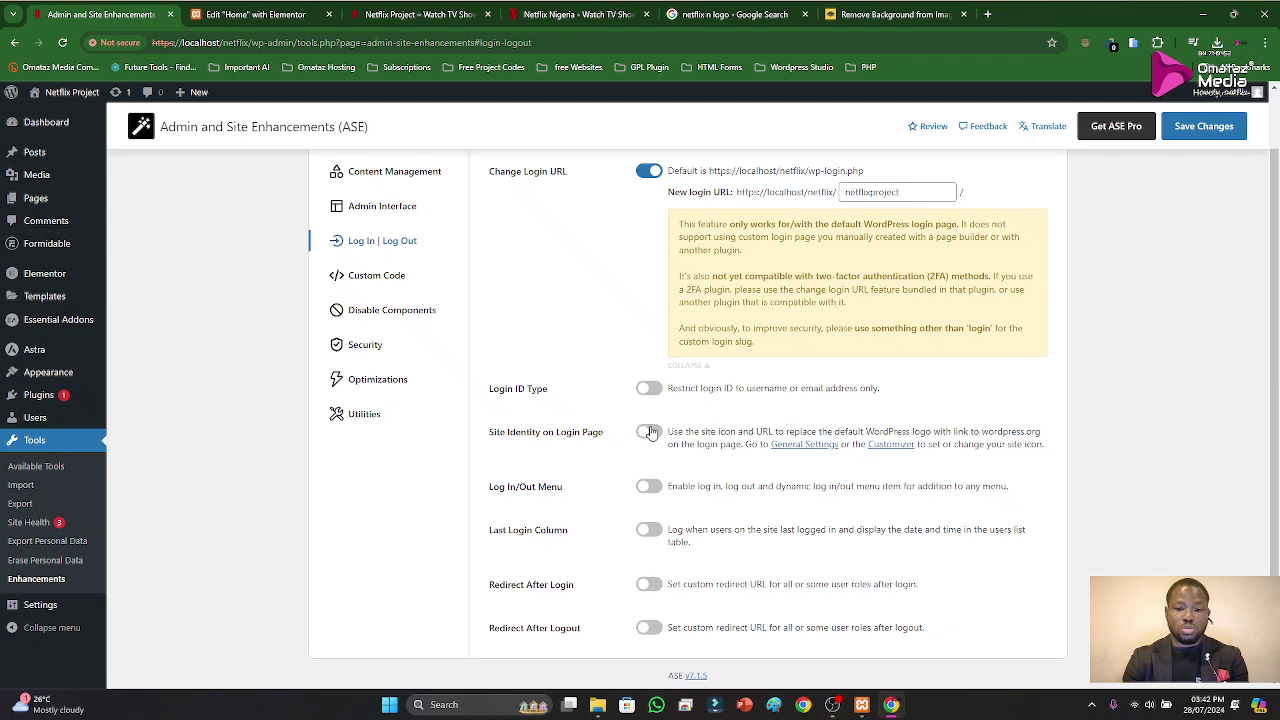
Step: Enable Site Identity on Login Page, Log In/Out Menu and Last Login Column in the Log In | Log Out settings
left_click(651, 432)
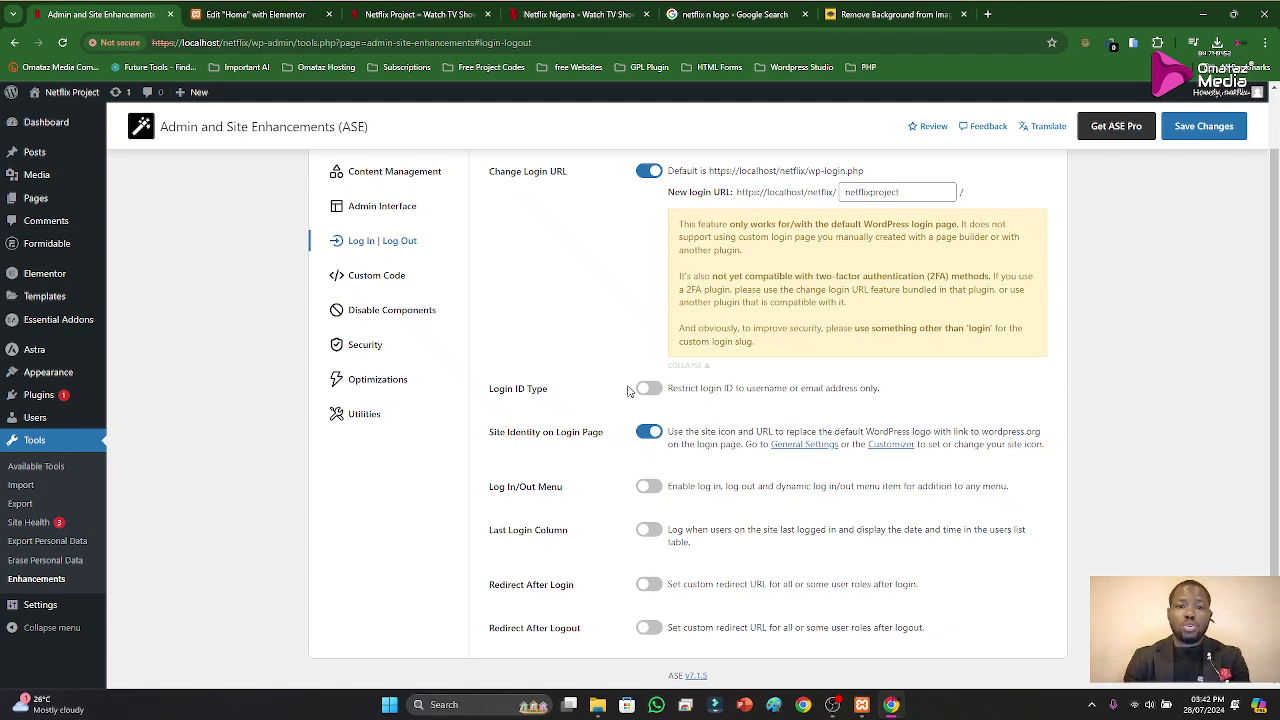
left_click(647, 489)
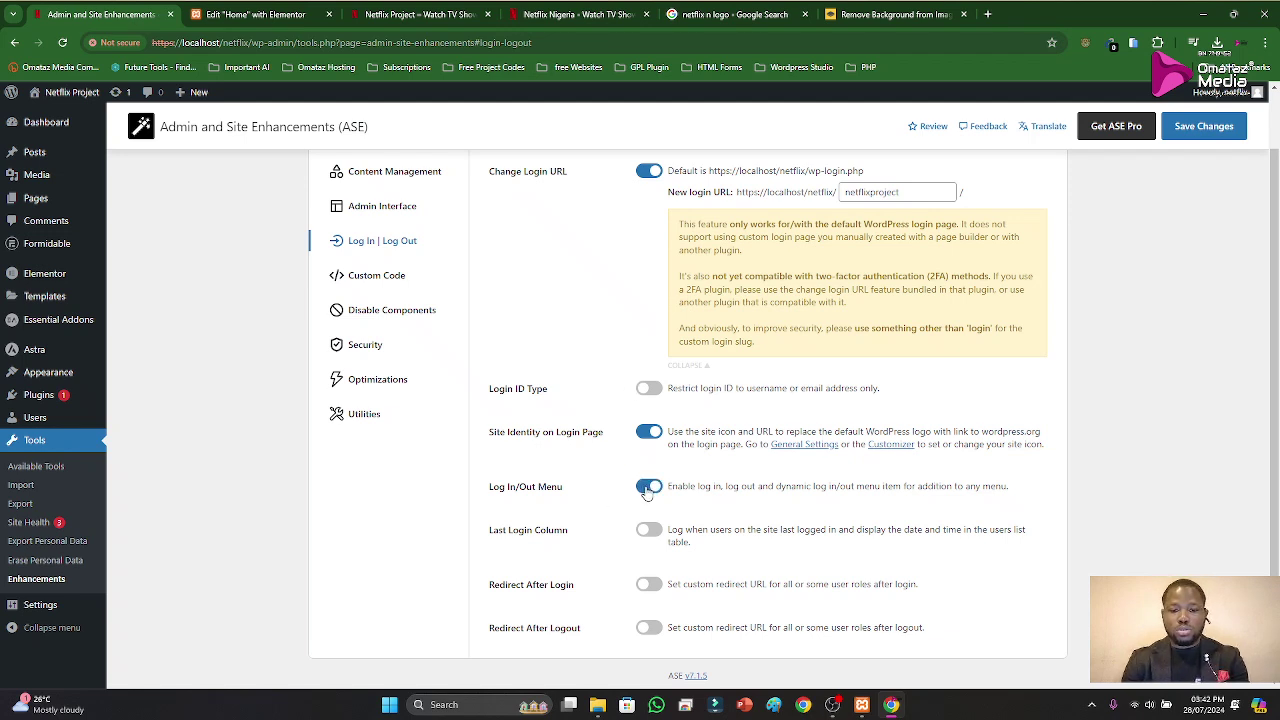
left_click(649, 532)
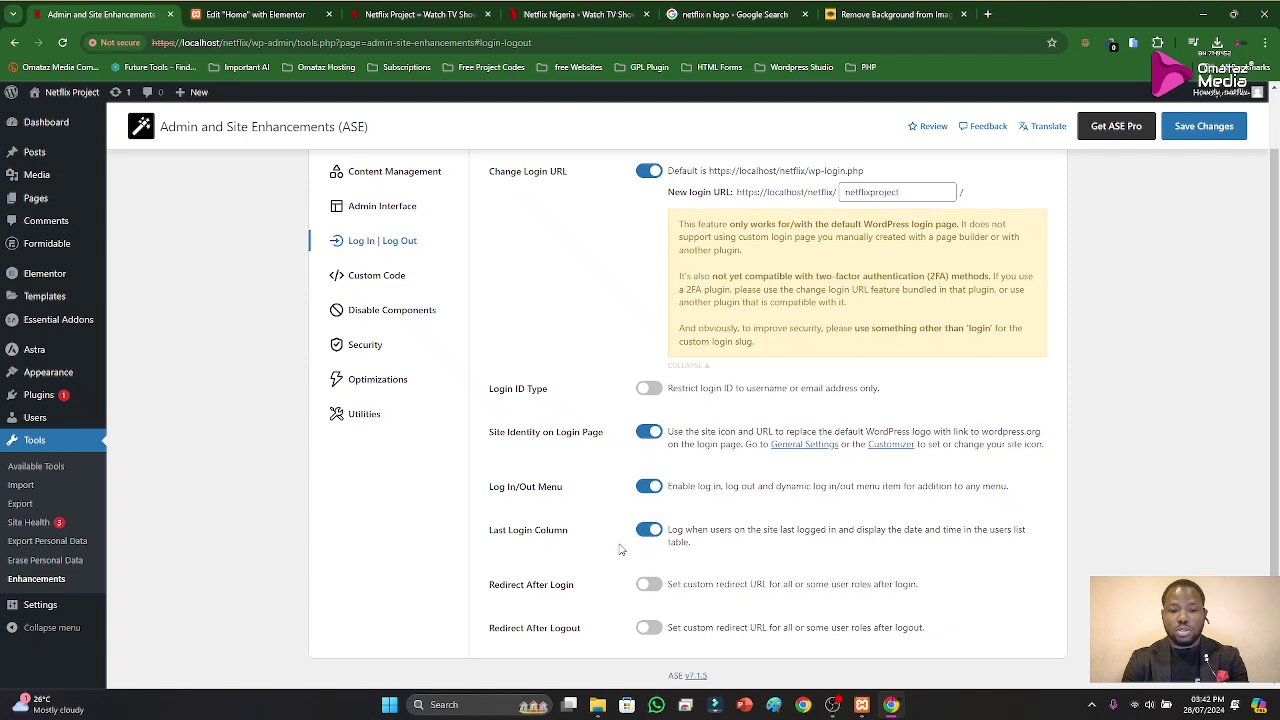
Step: Try enabling Redirect After Login, expand its user role options, and turn it back off
left_click(649, 584)
scroll(653, 596, "down", 1)
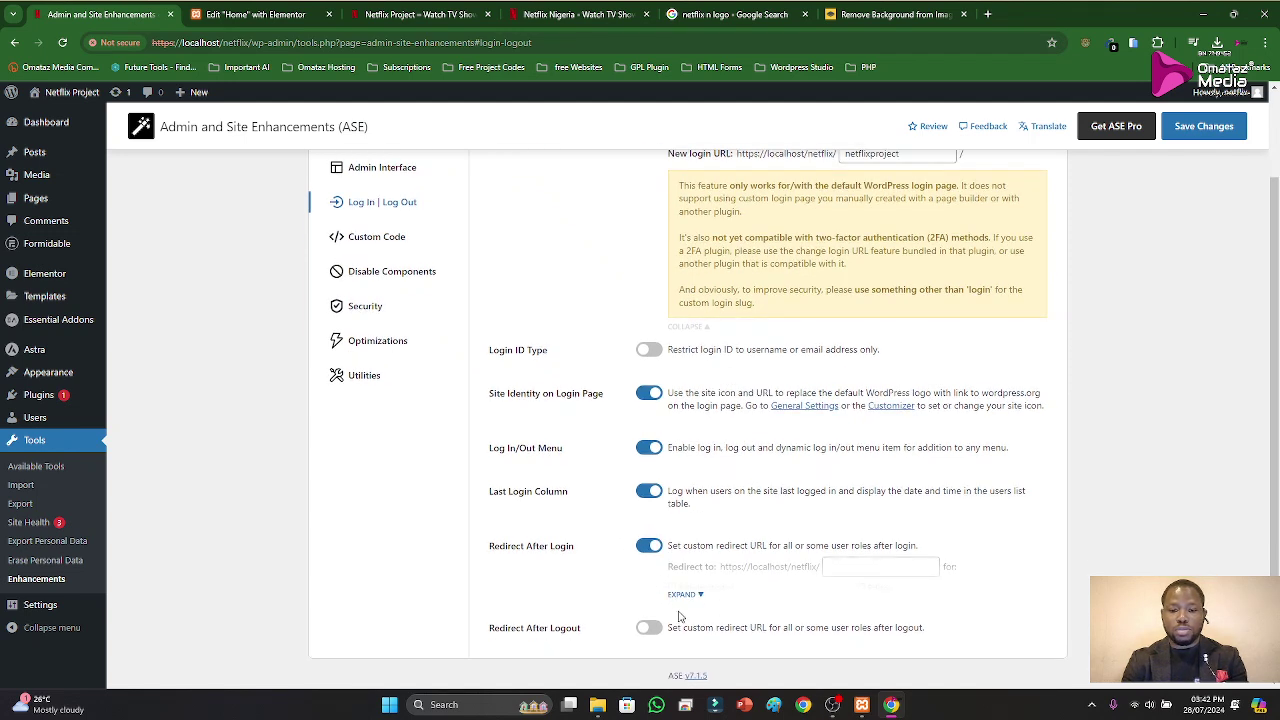
left_click(688, 595)
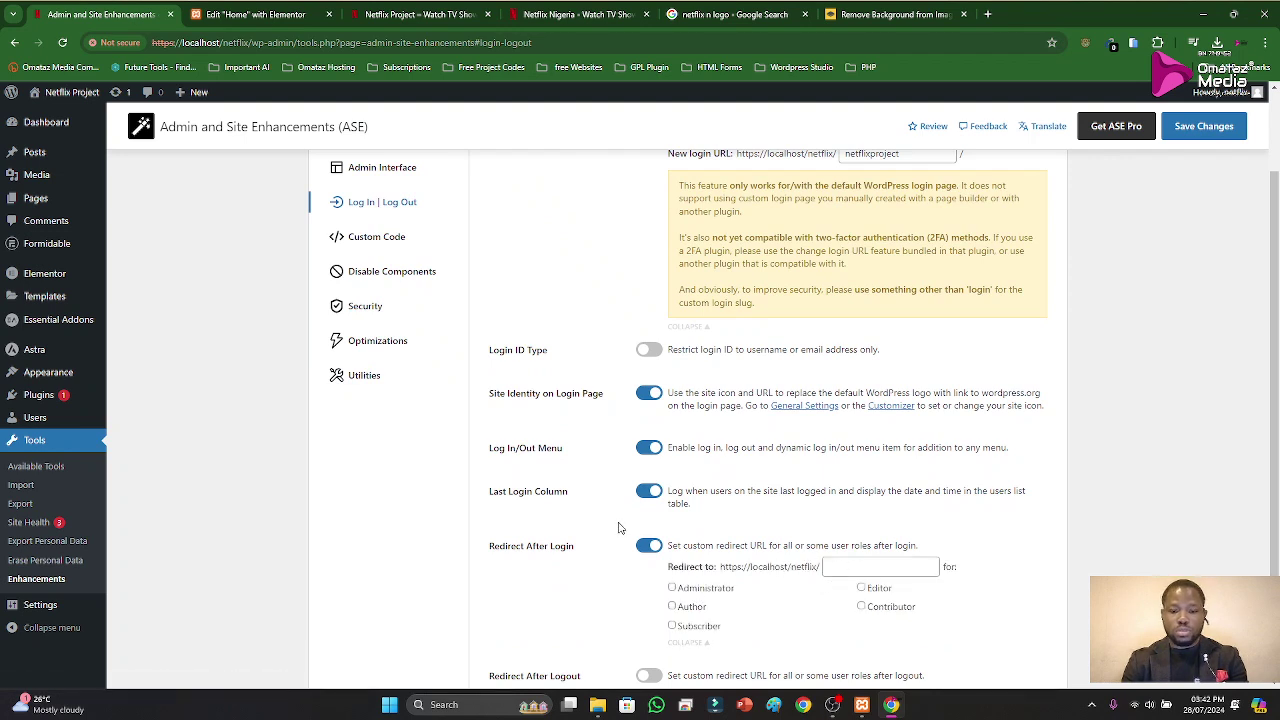
left_click(649, 548)
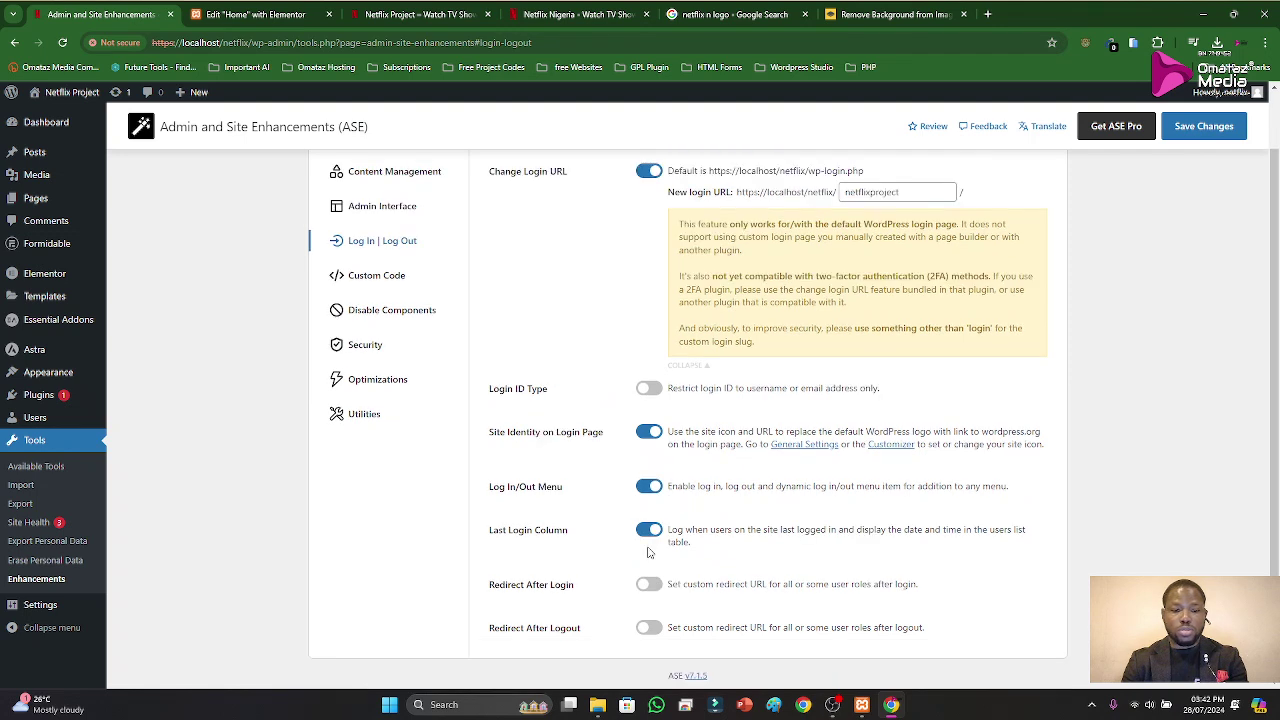
Step: Try enabling Manage robots.txt in the Custom Code settings, expand its editor, and turn it back off
left_click(379, 285)
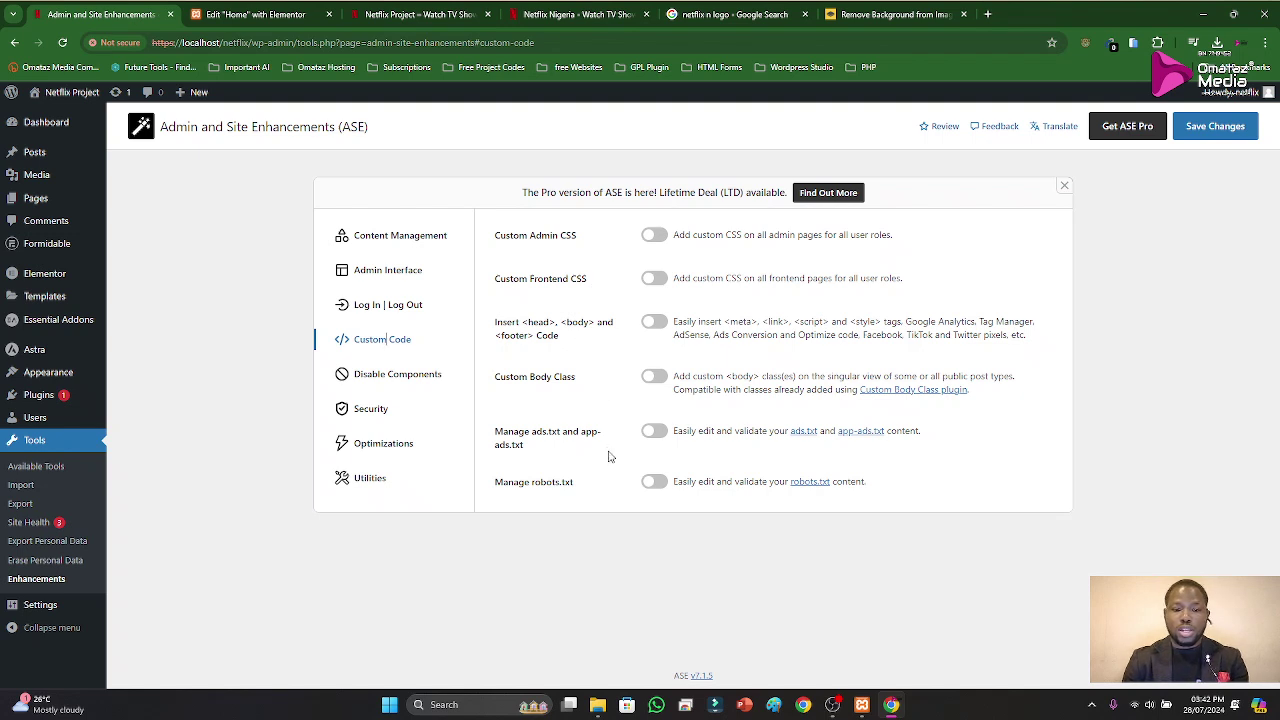
left_click(656, 484)
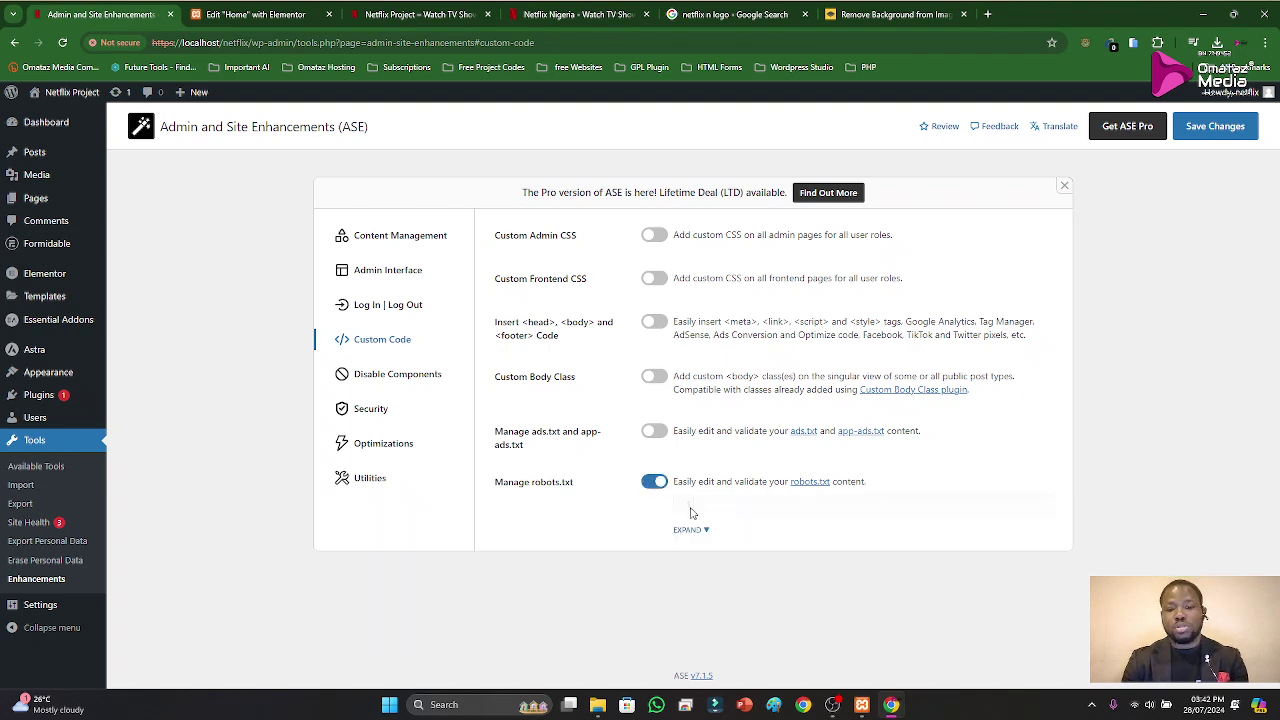
left_click(690, 529)
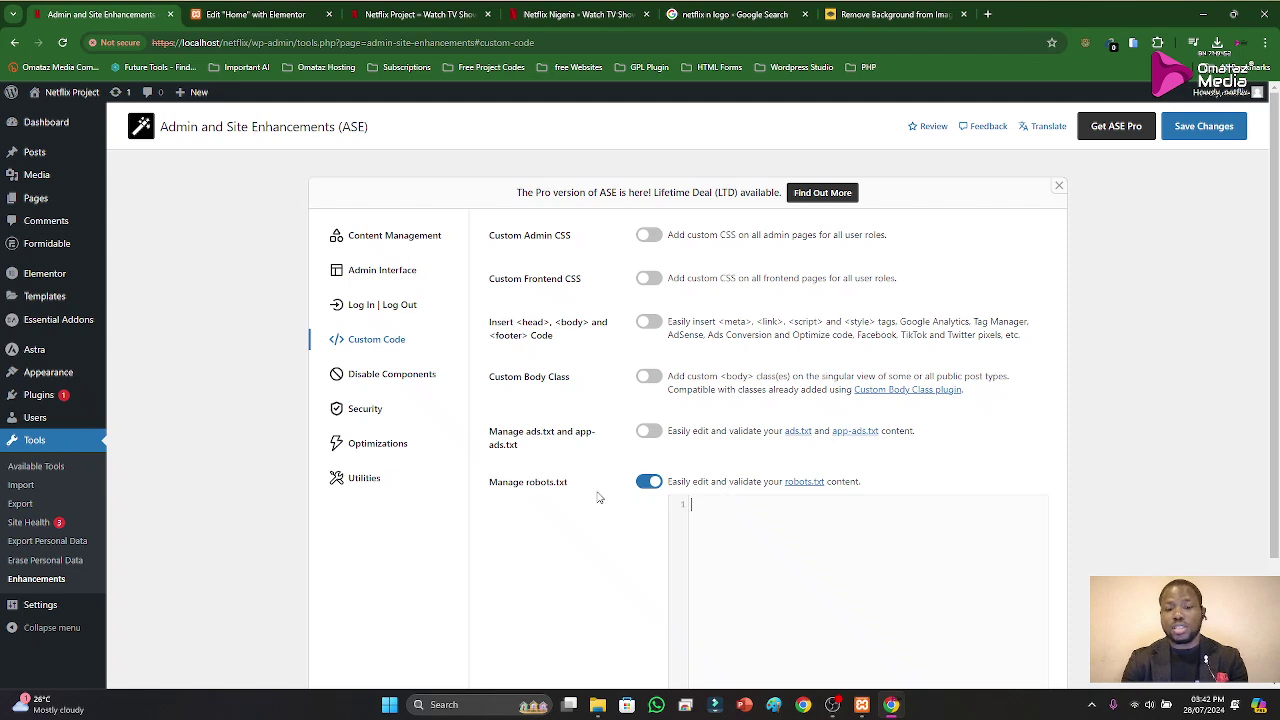
left_click(650, 483)
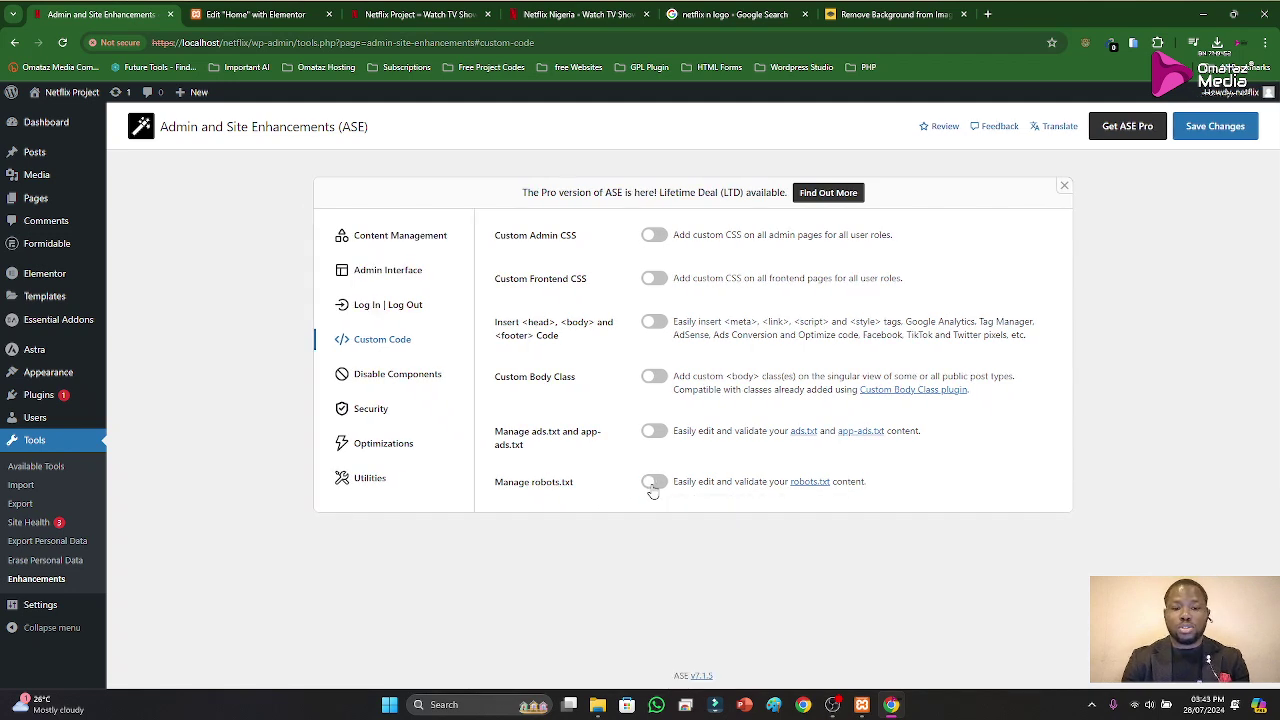
Step: Turn on Disable Gutenberg, Disable Comments, Disable REST API and Disable Feeds in the Disable Components settings
left_click(396, 375)
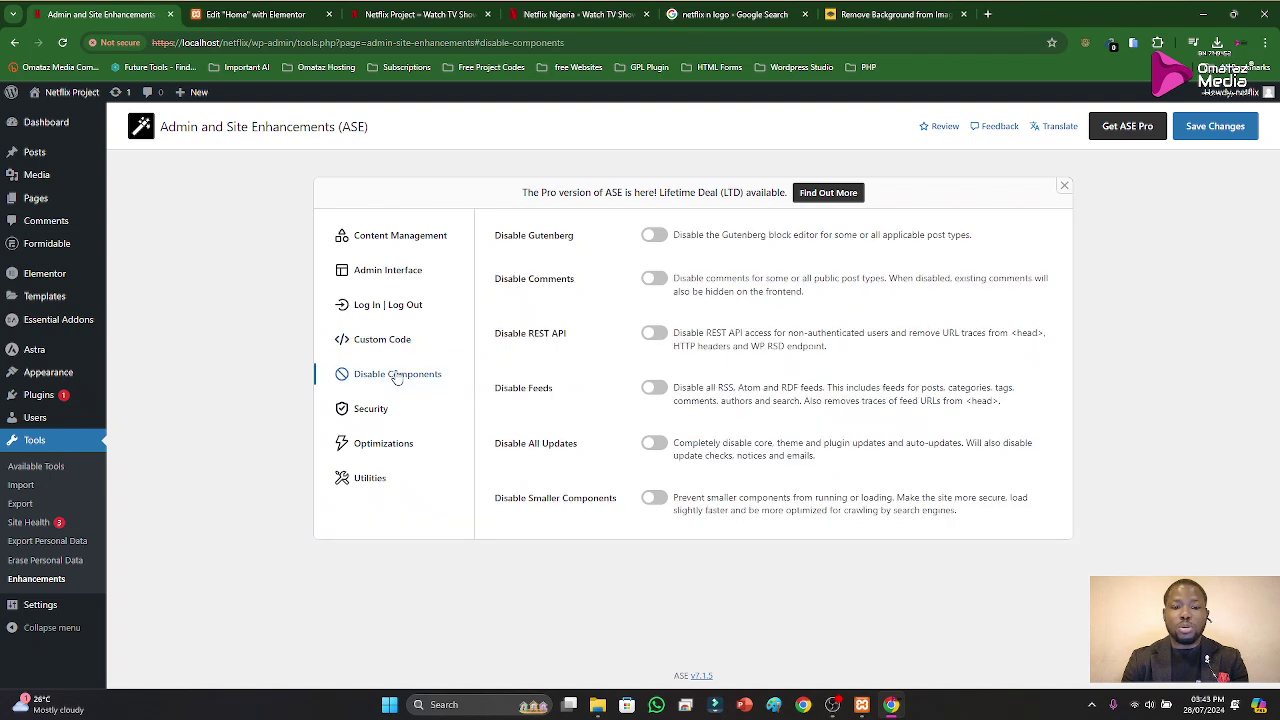
left_click(656, 237)
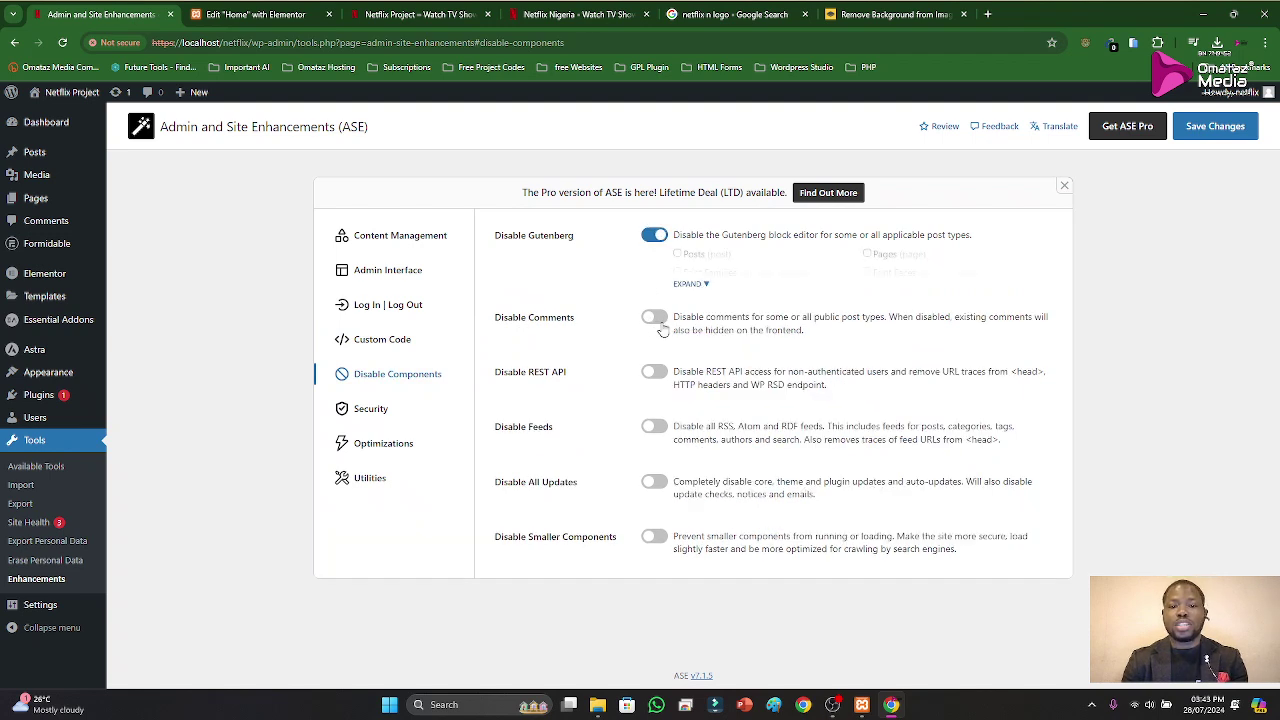
left_click(655, 319)
left_click(654, 402)
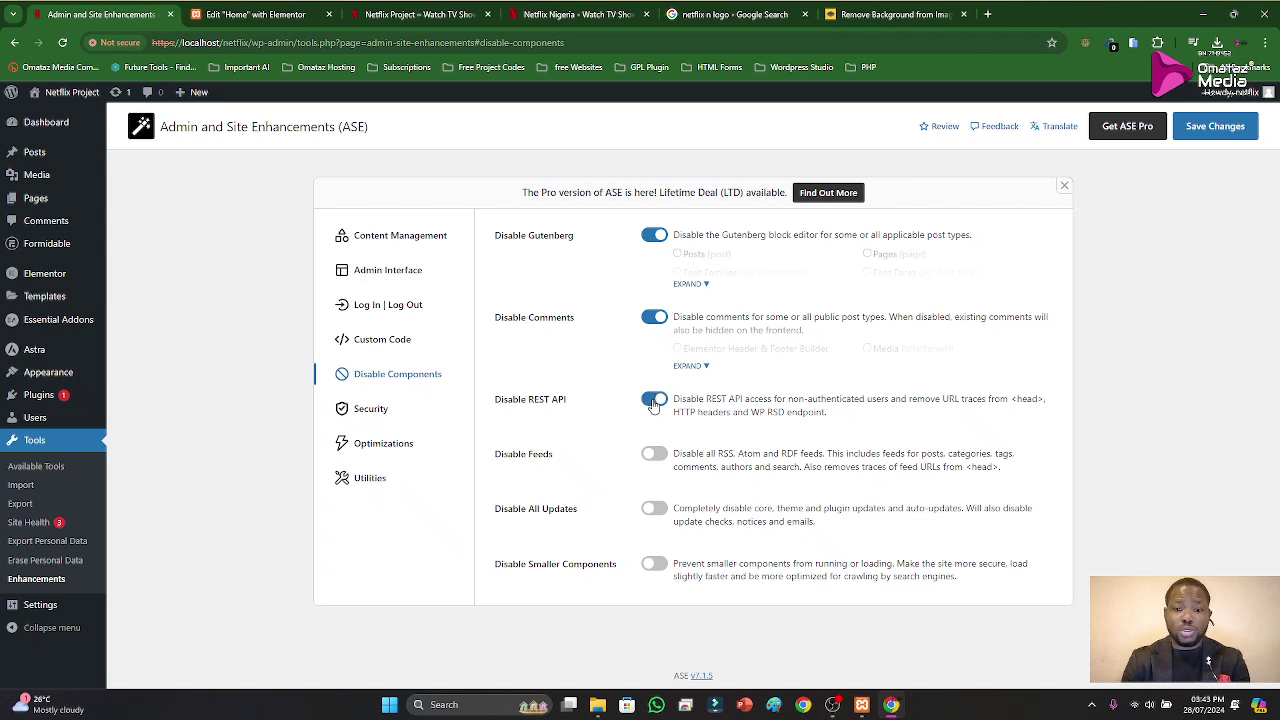
left_click(655, 457)
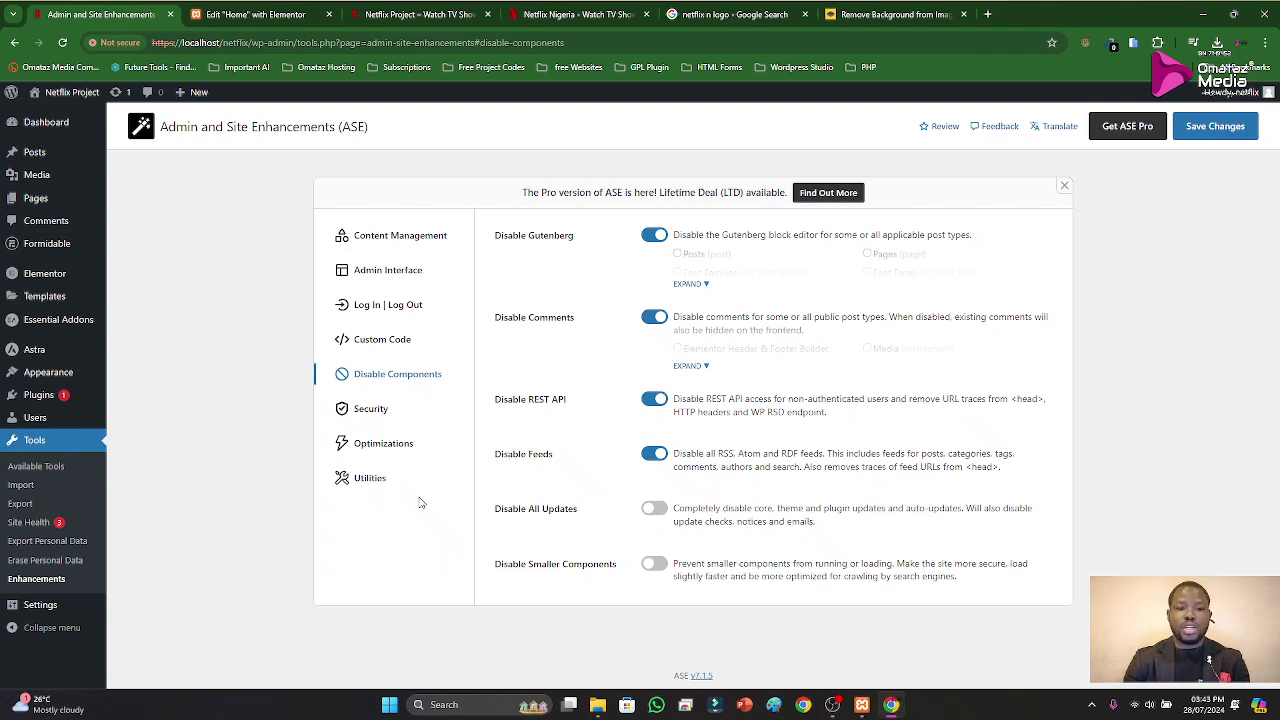
Step: Enable Limit Login Attempts in the Security settings and expand its lockout options
left_click(389, 410)
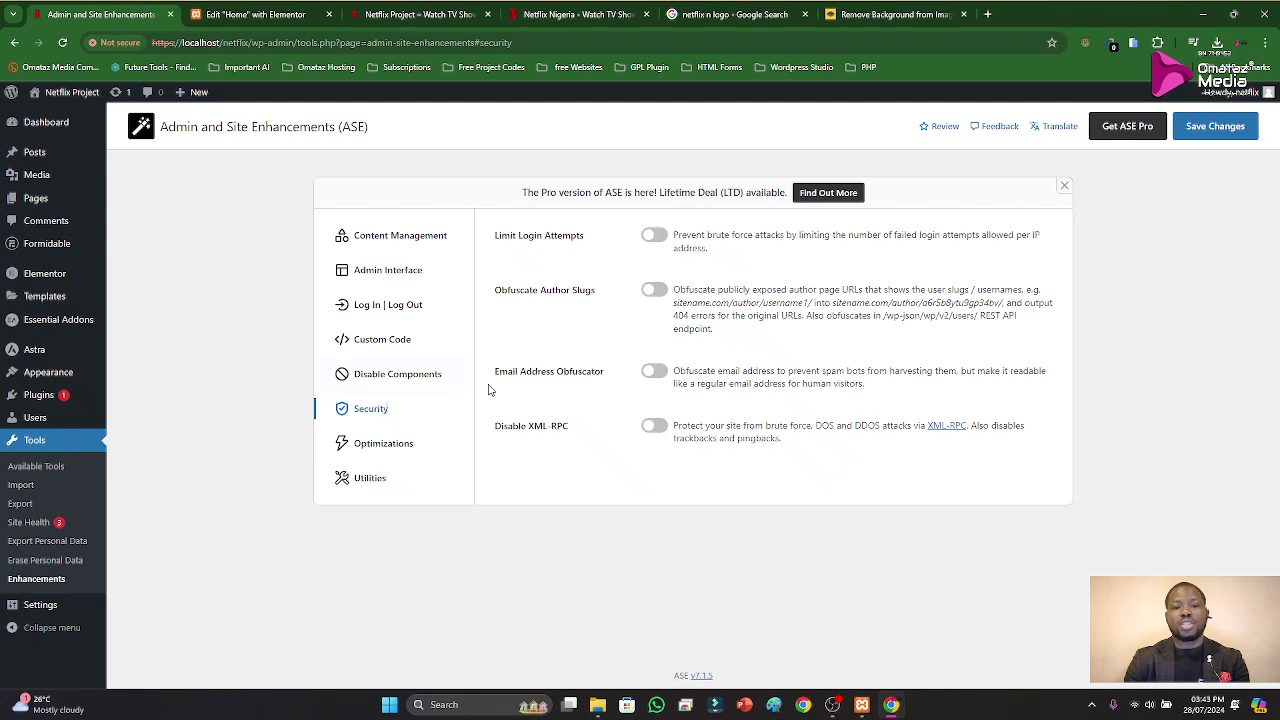
left_click(659, 241)
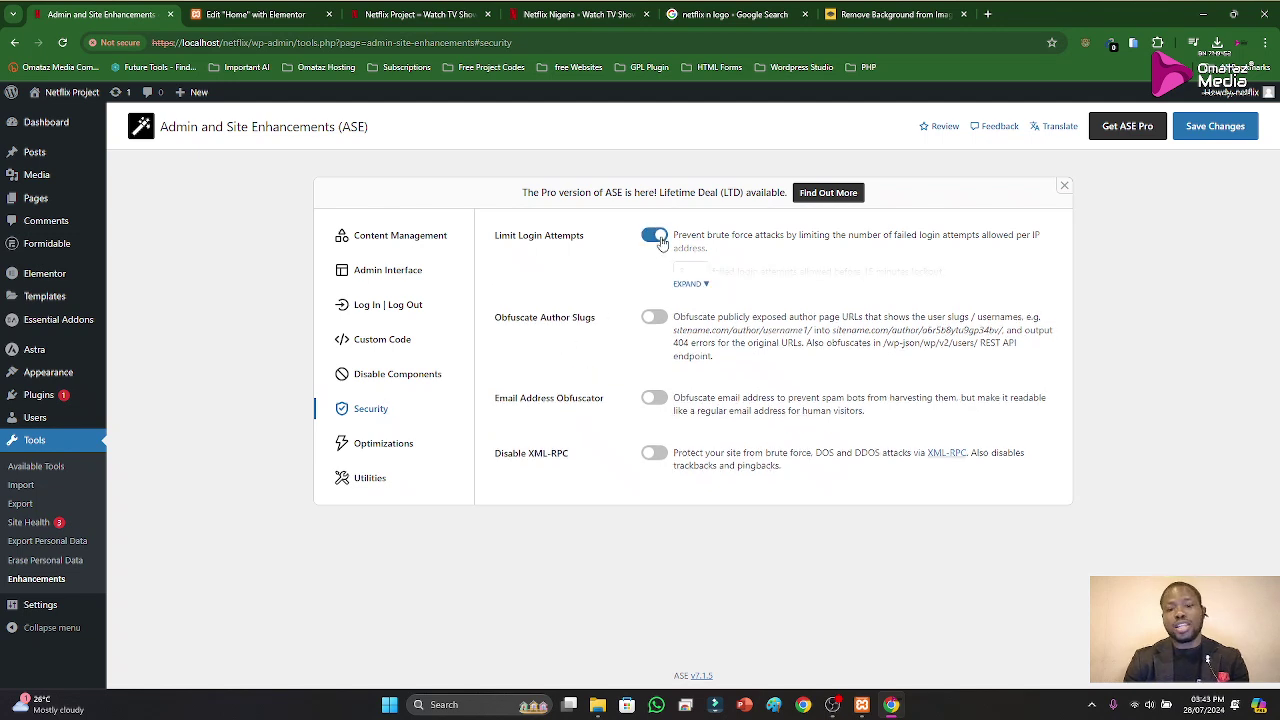
left_click(688, 285)
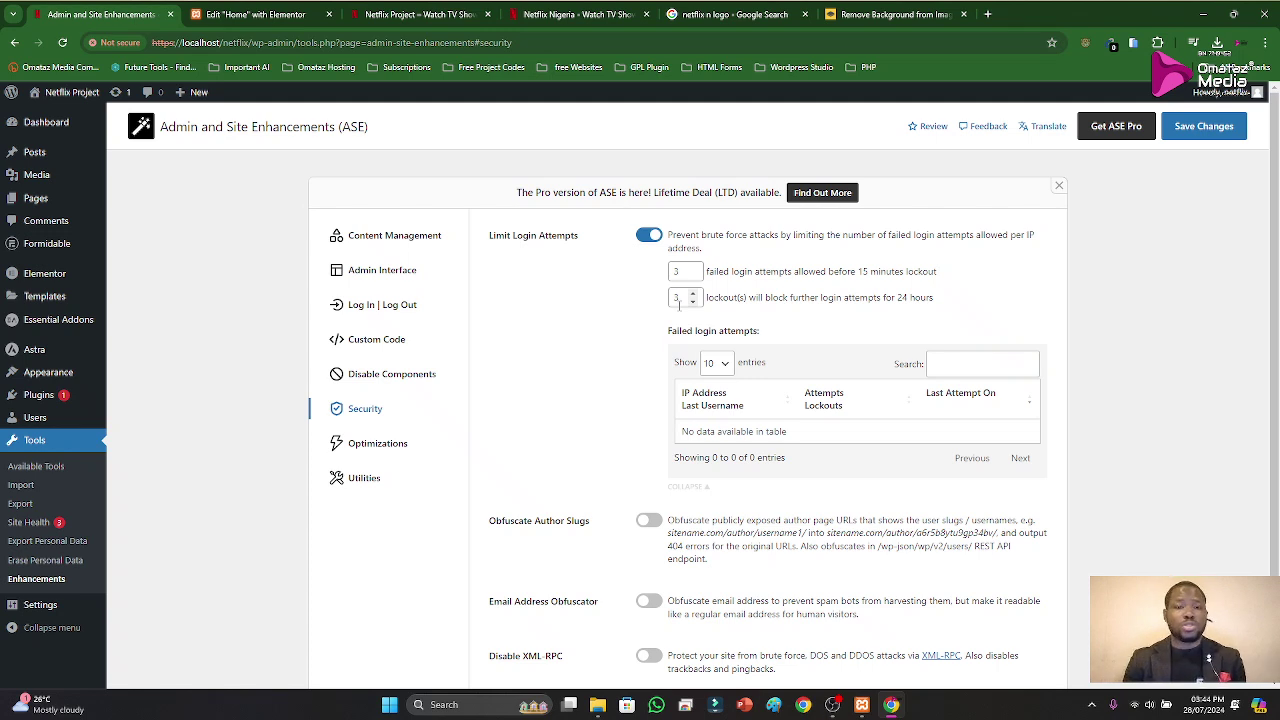
Step: Enable Obfuscate Author Slugs, Email Address Obfuscator with its shortcode examples expanded, and Disable XML-RPC in the Security settings
scroll(614, 438, "down", 1)
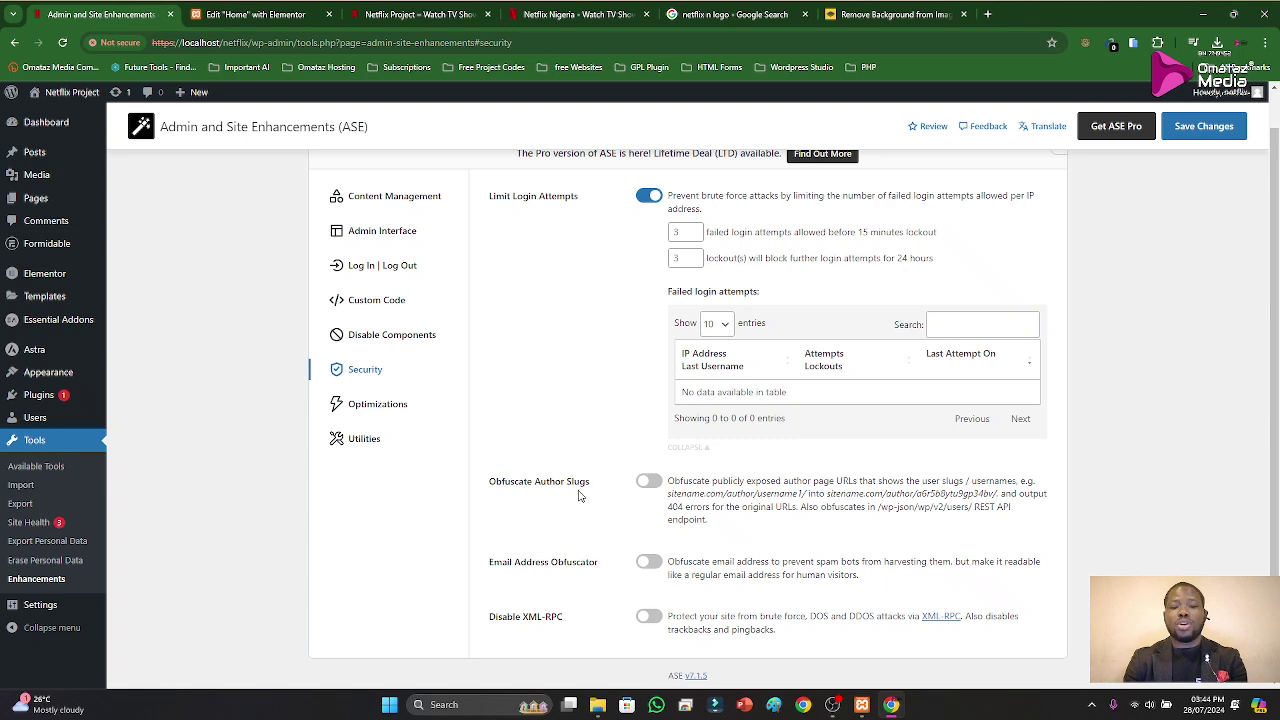
left_click(650, 483)
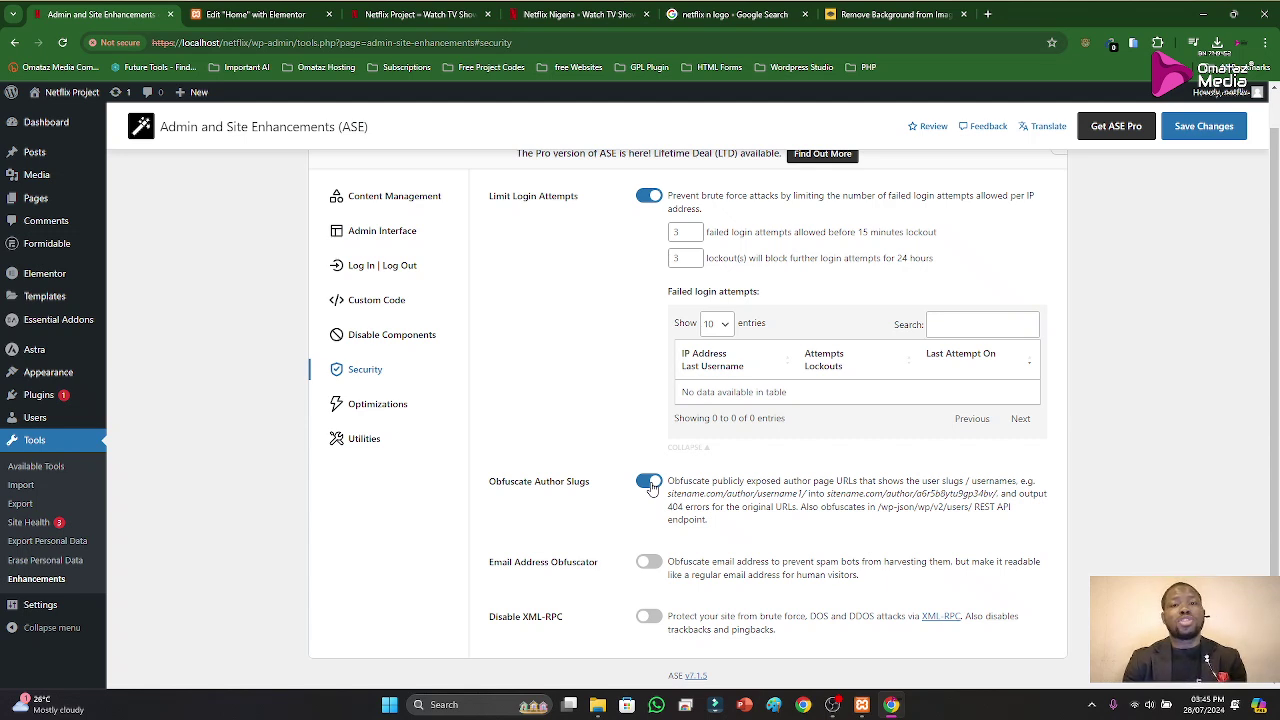
left_click(650, 563)
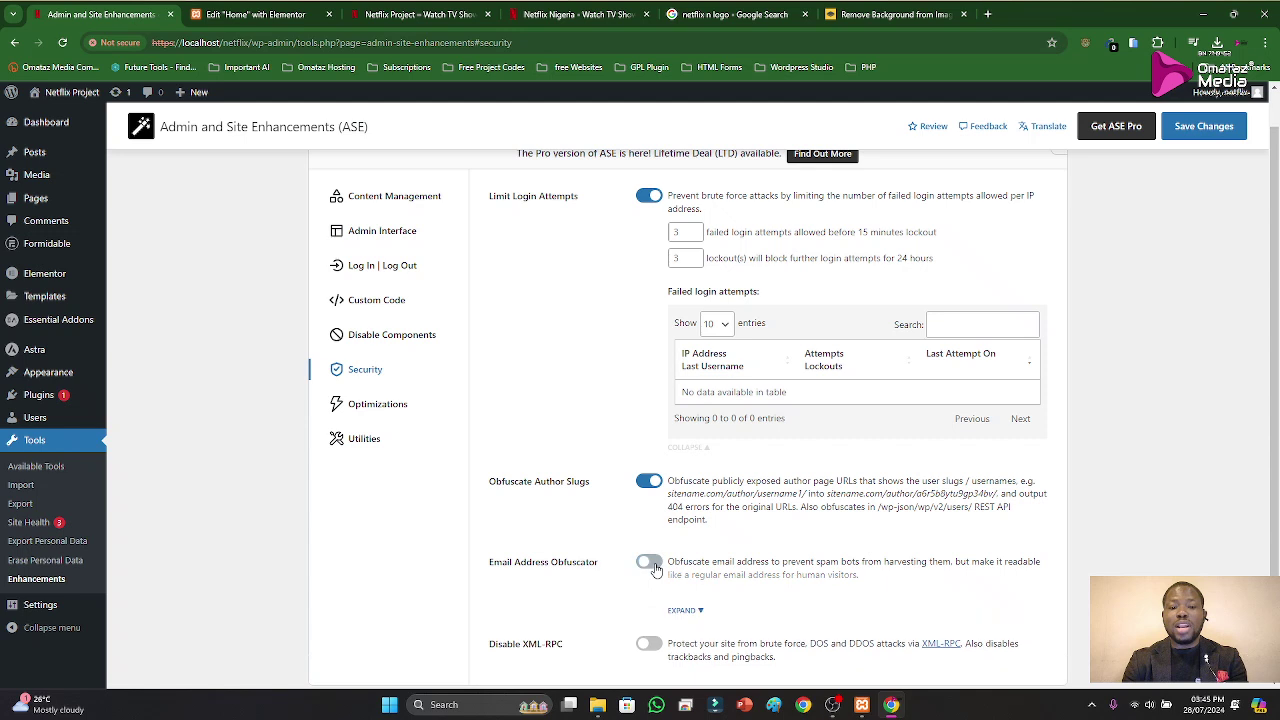
scroll(653, 567, "down", 1)
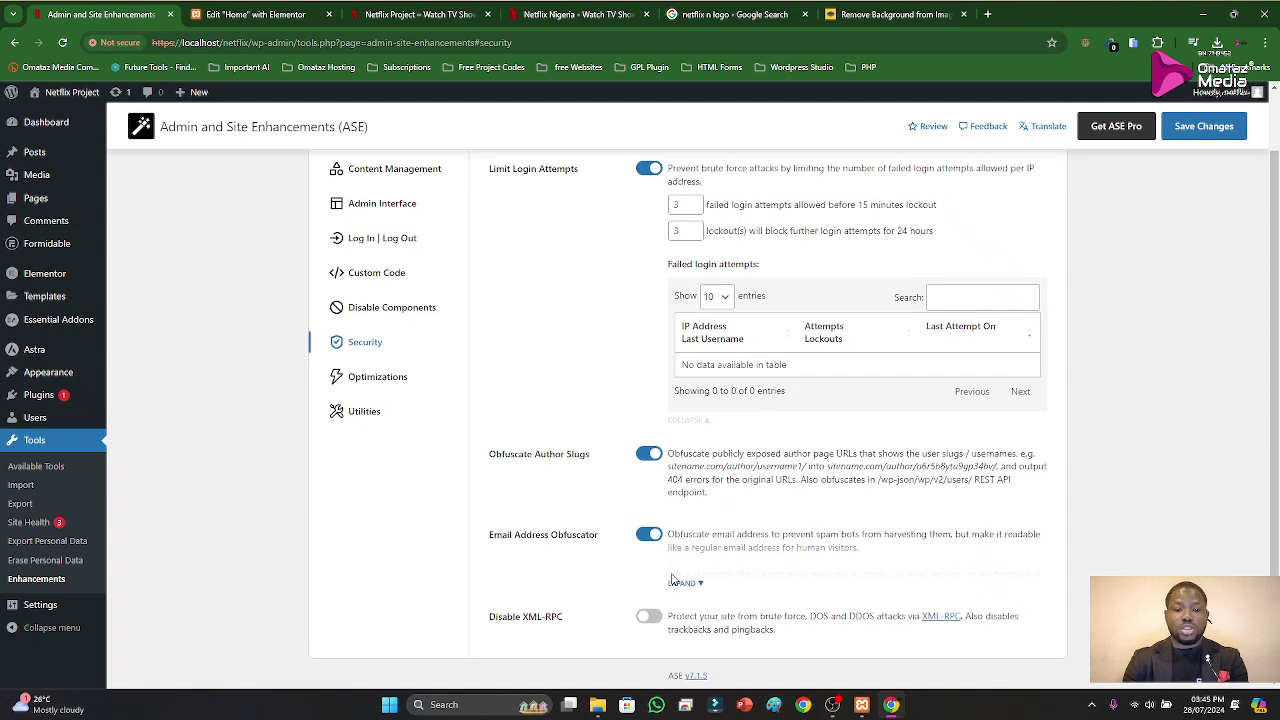
left_click(687, 583)
scroll(688, 585, "down", 1)
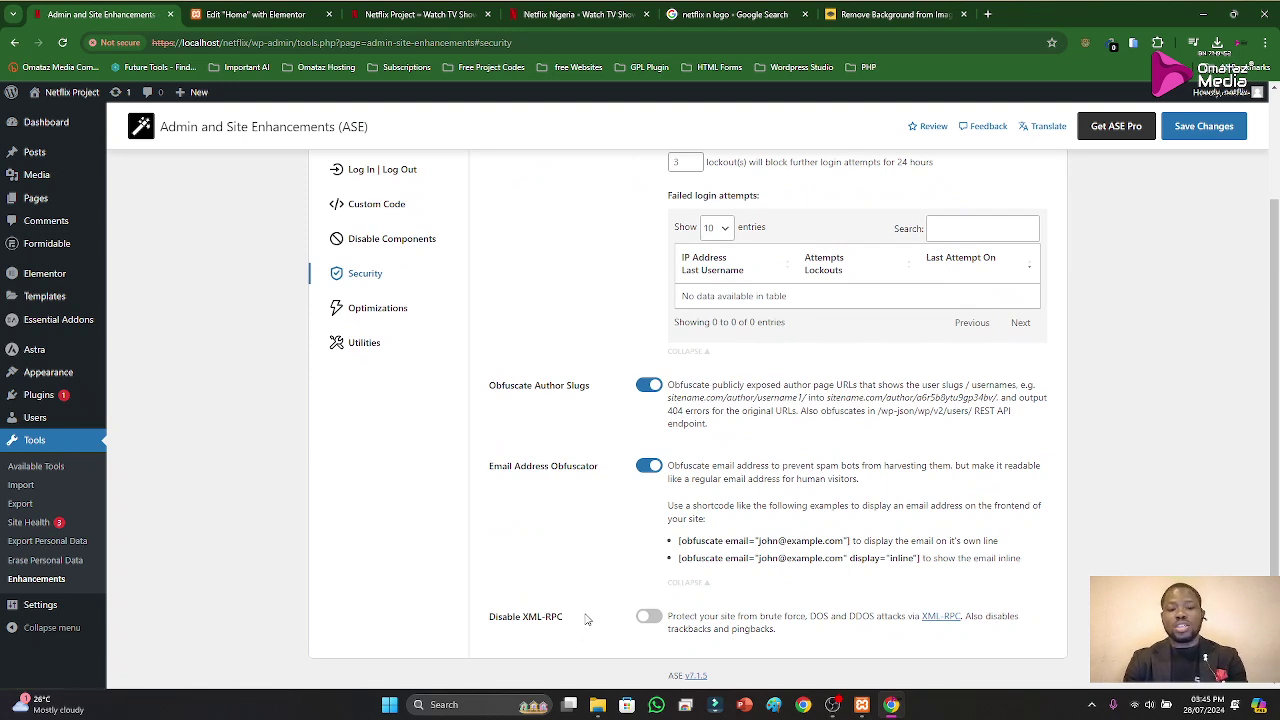
left_click(646, 616)
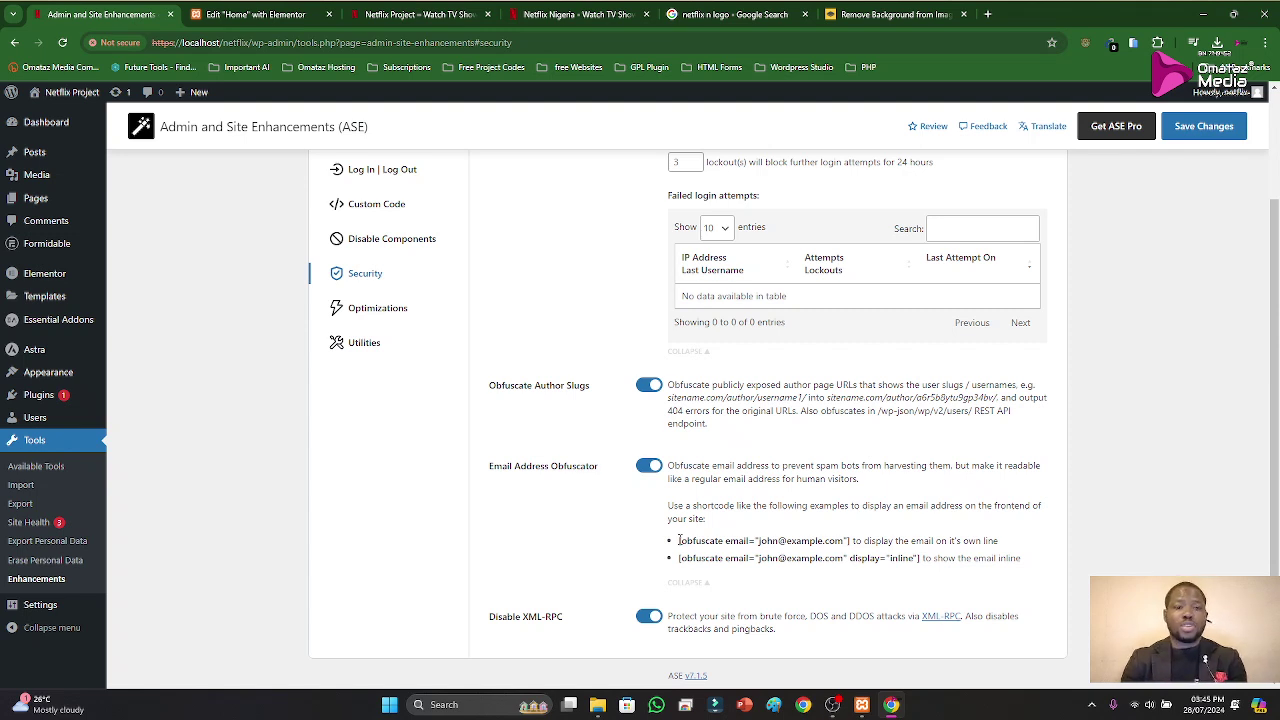
Step: Try enabling Image Upload Control in the Optimizations settings, expand its maximum size options, and turn it back off
left_click(403, 306)
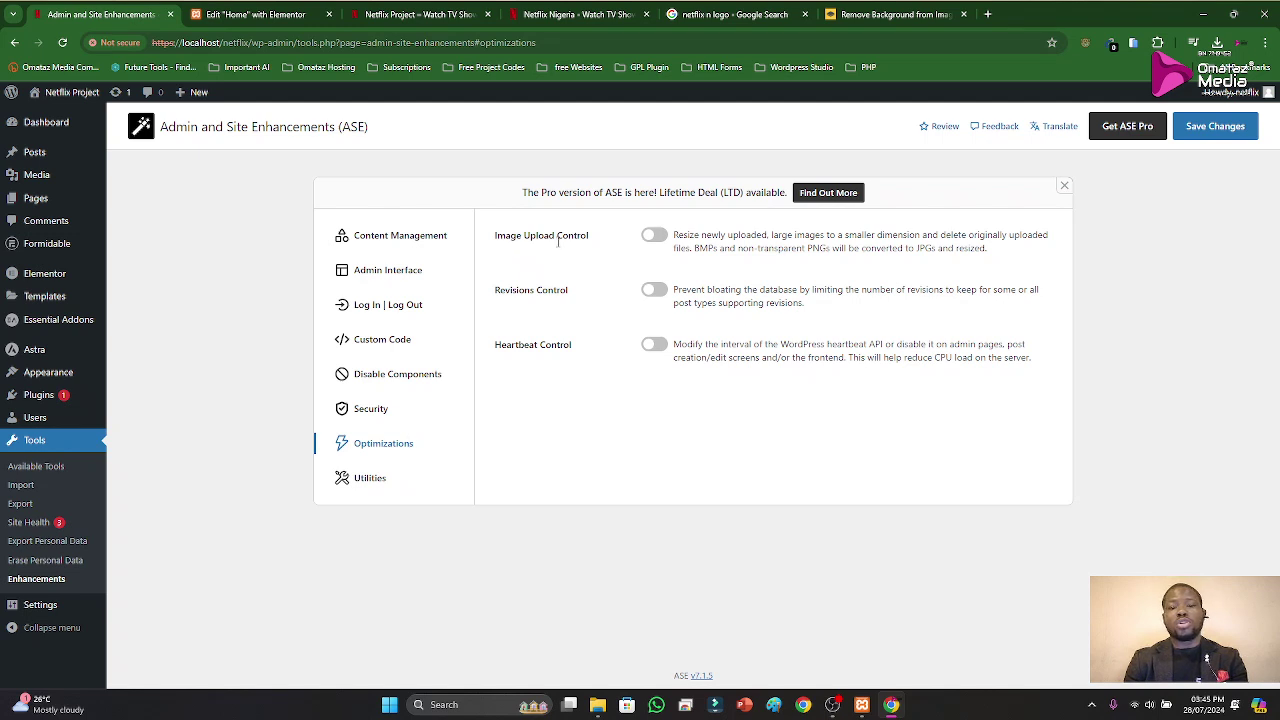
left_click(656, 239)
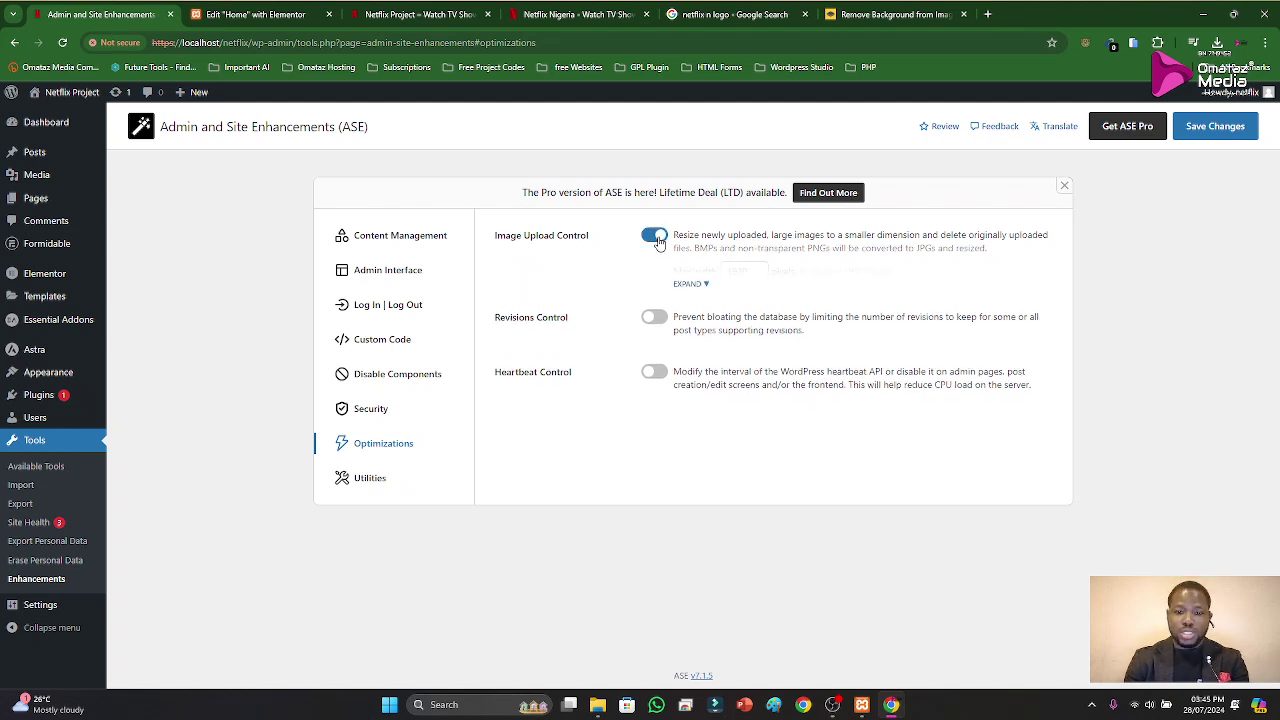
left_click(688, 284)
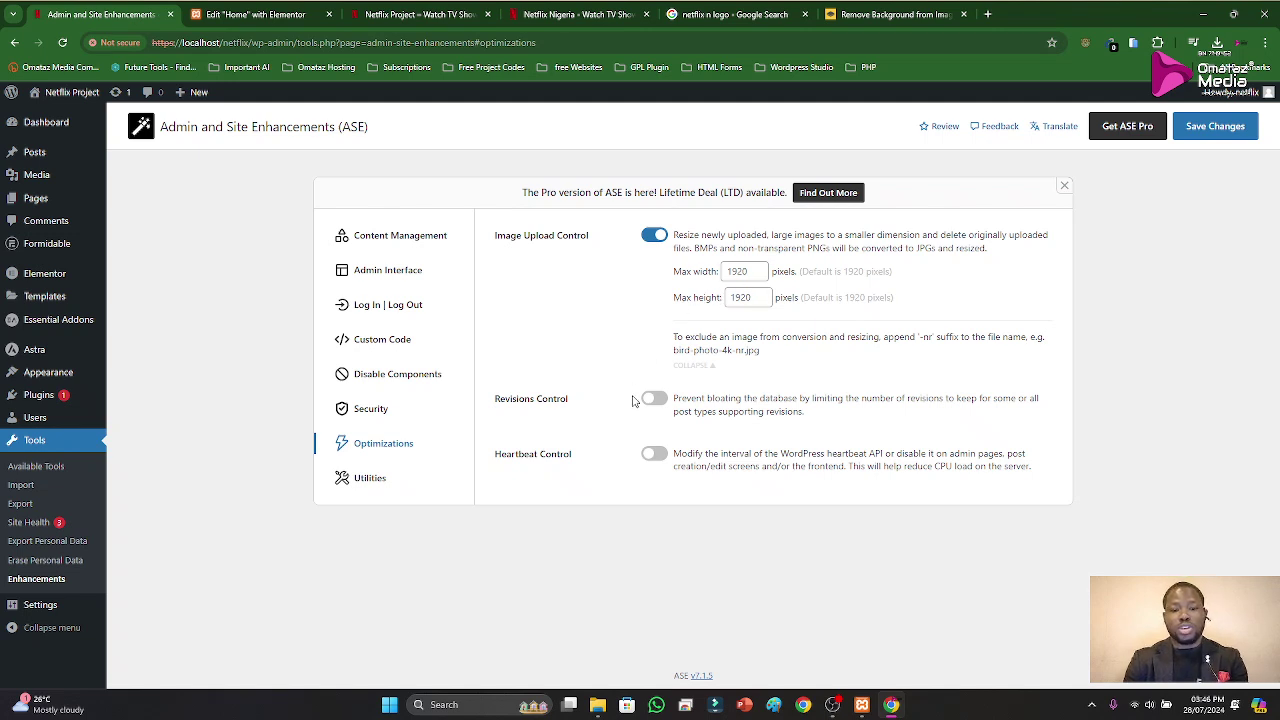
left_click(655, 235)
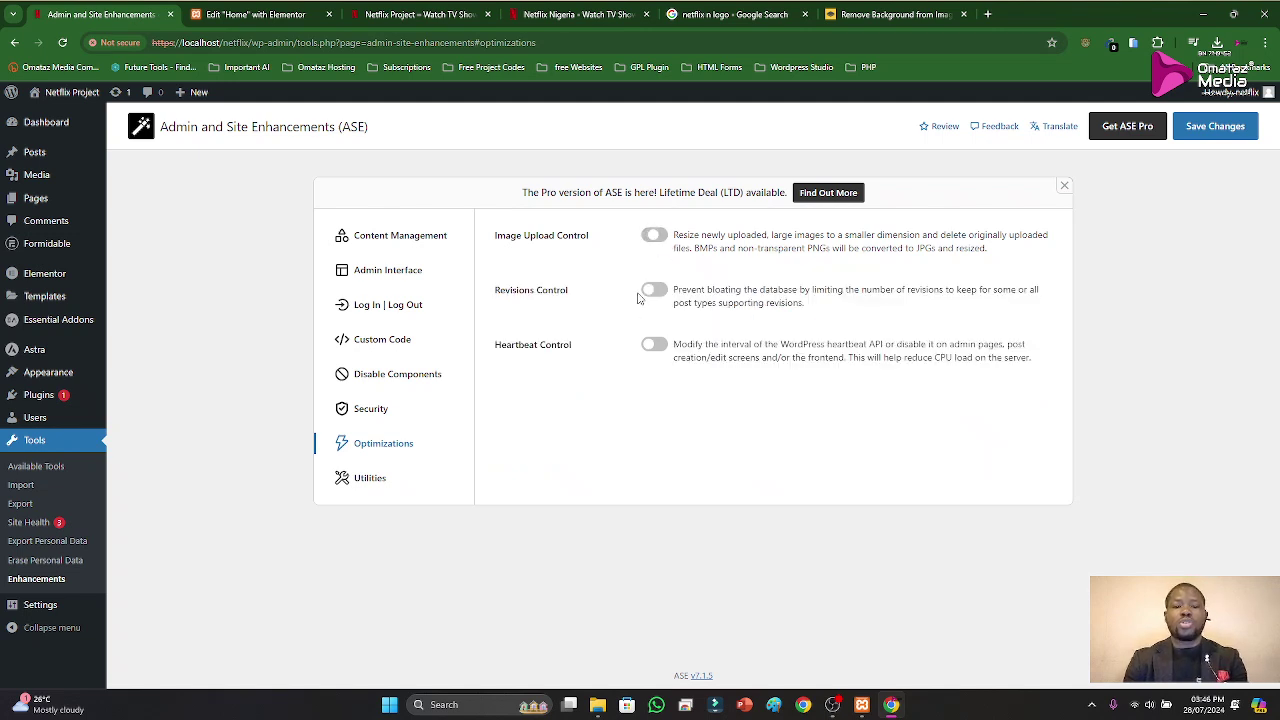
Step: Enable Revisions Control with its post type options expanded, and enable Heartbeat Control in the Optimizations settings
left_click(657, 295)
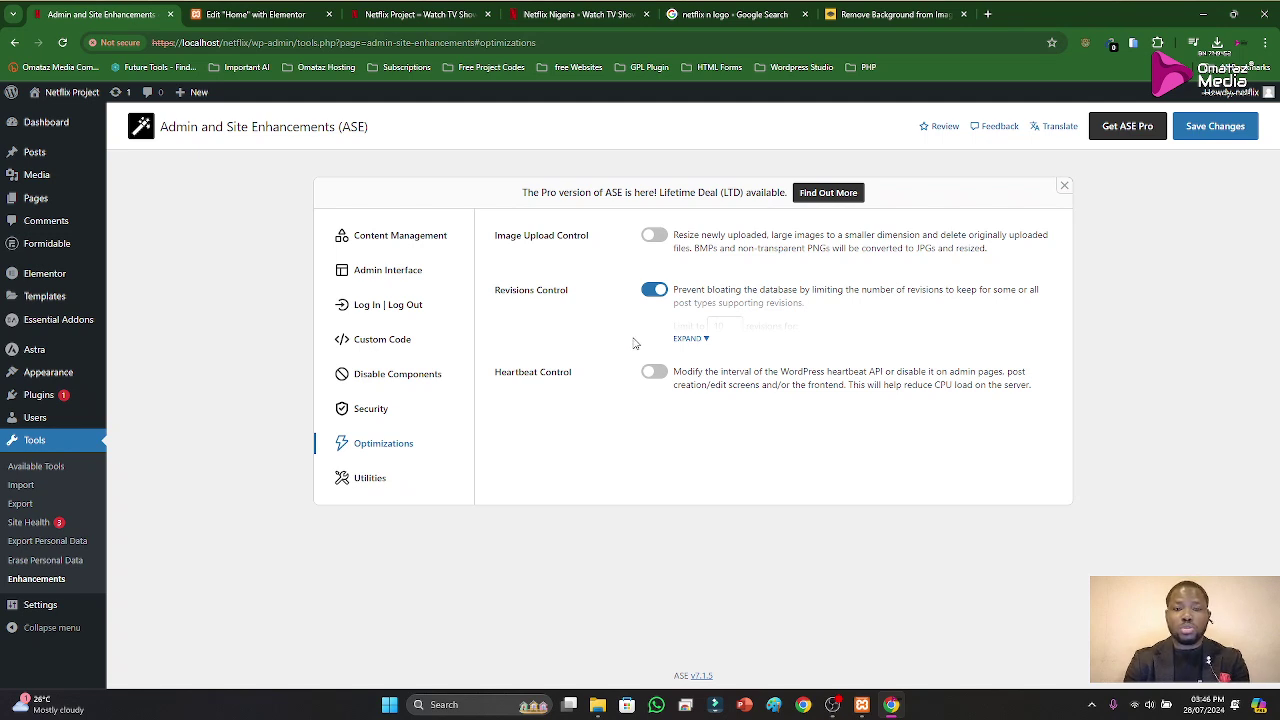
left_click(688, 339)
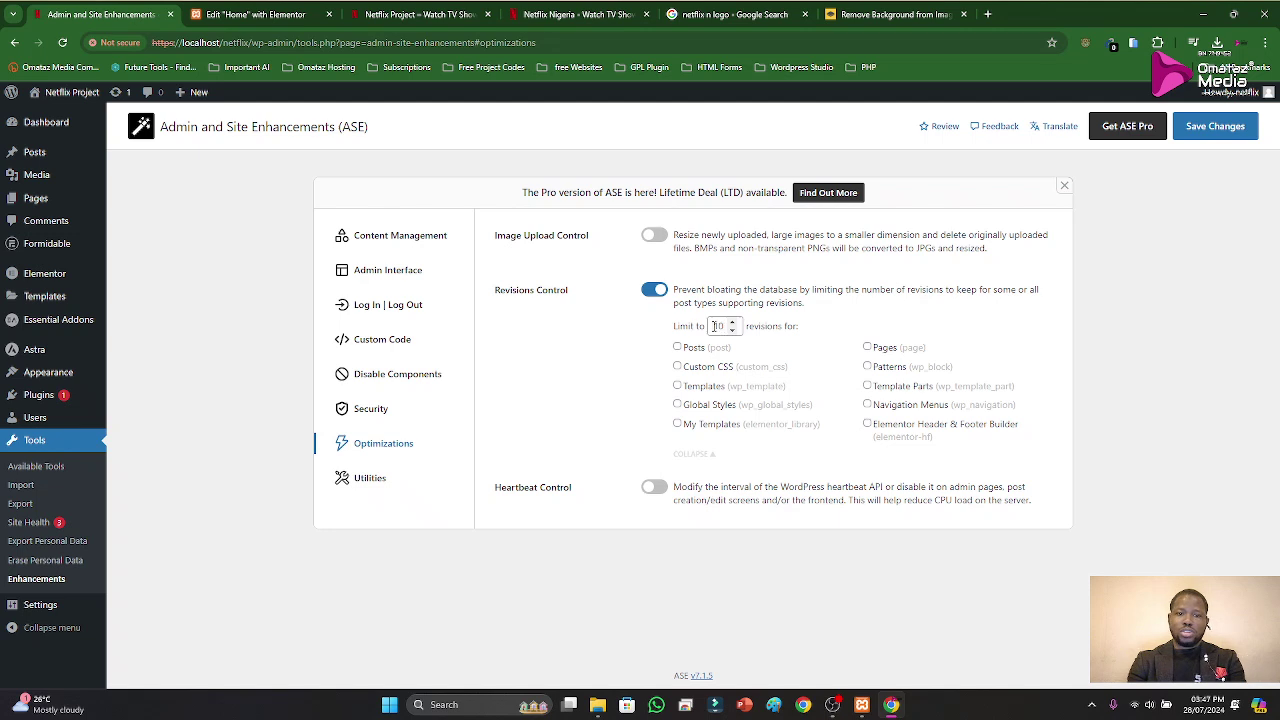
left_click(652, 489)
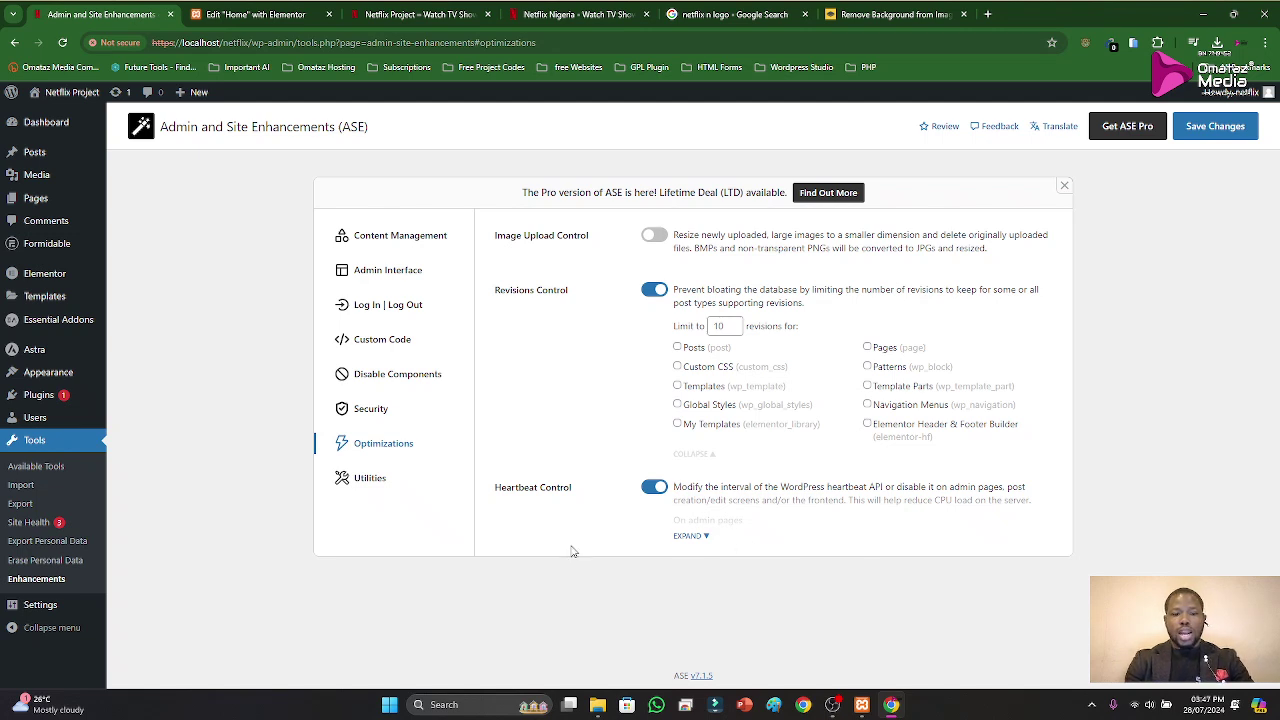
Step: Enable Redirect 404 to Homepage in the Utilities settings and save all the ASE changes
left_click(370, 479)
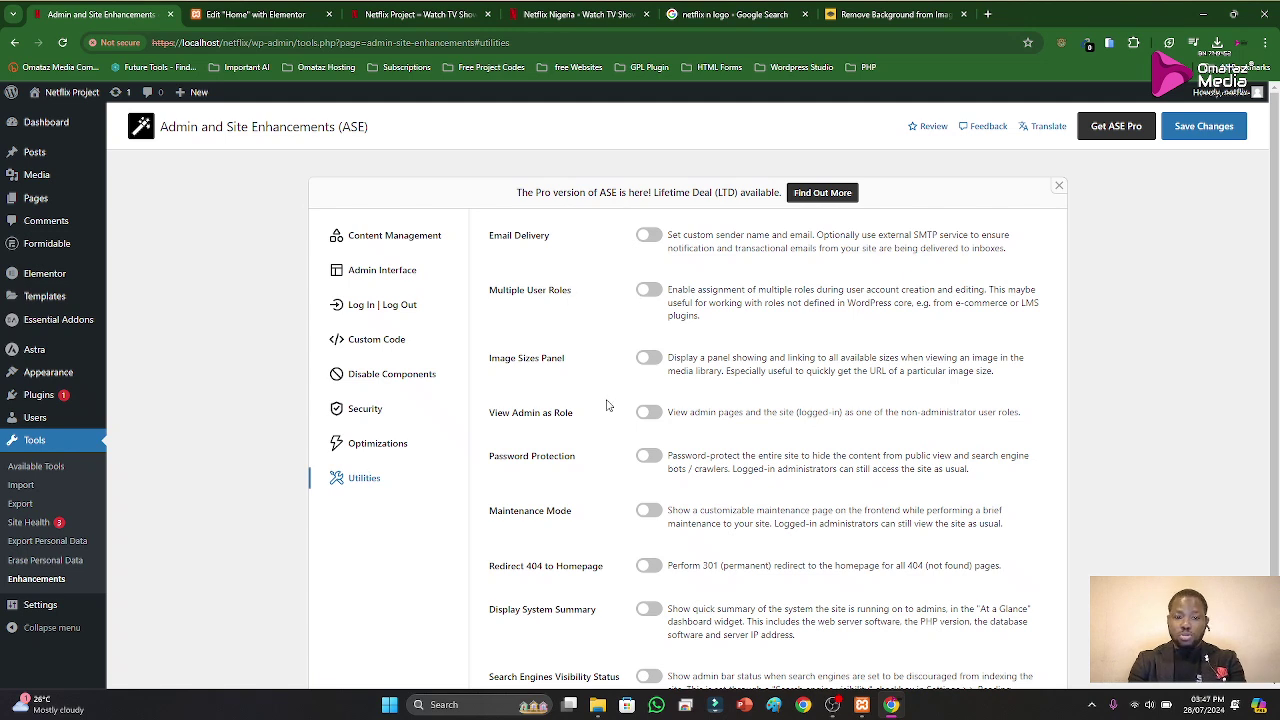
scroll(597, 459, "down", 1)
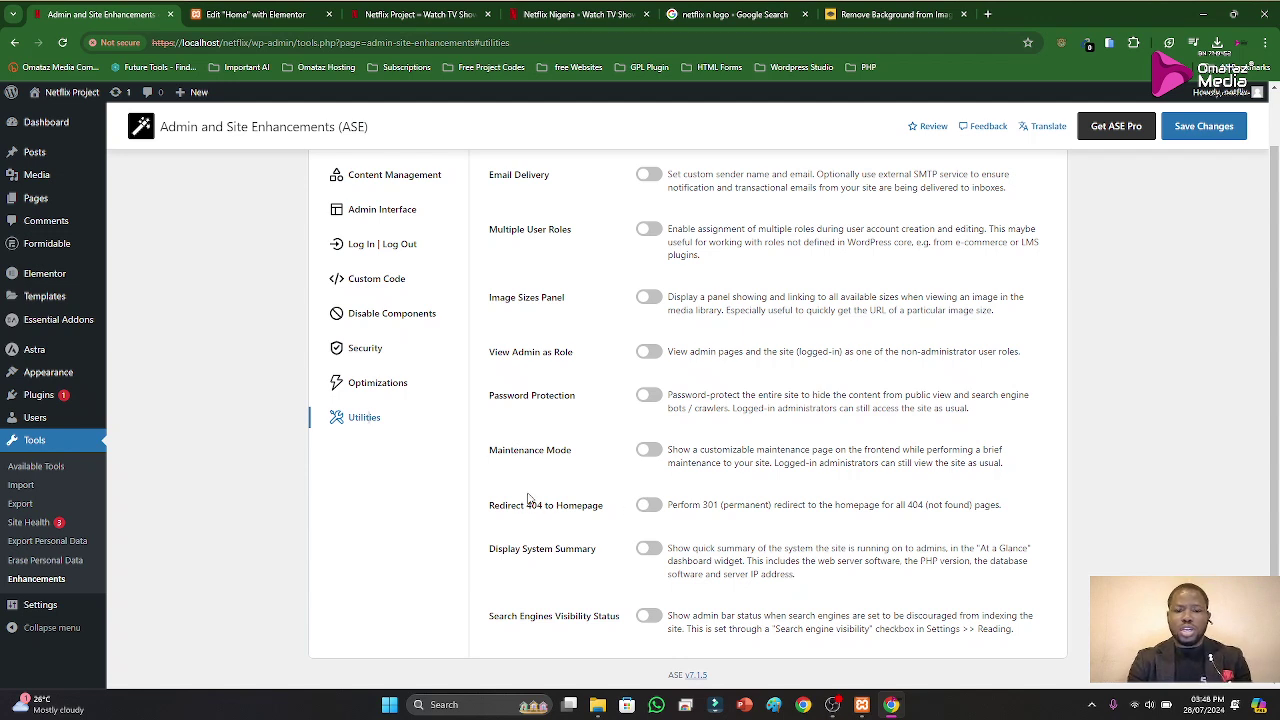
left_click(647, 508)
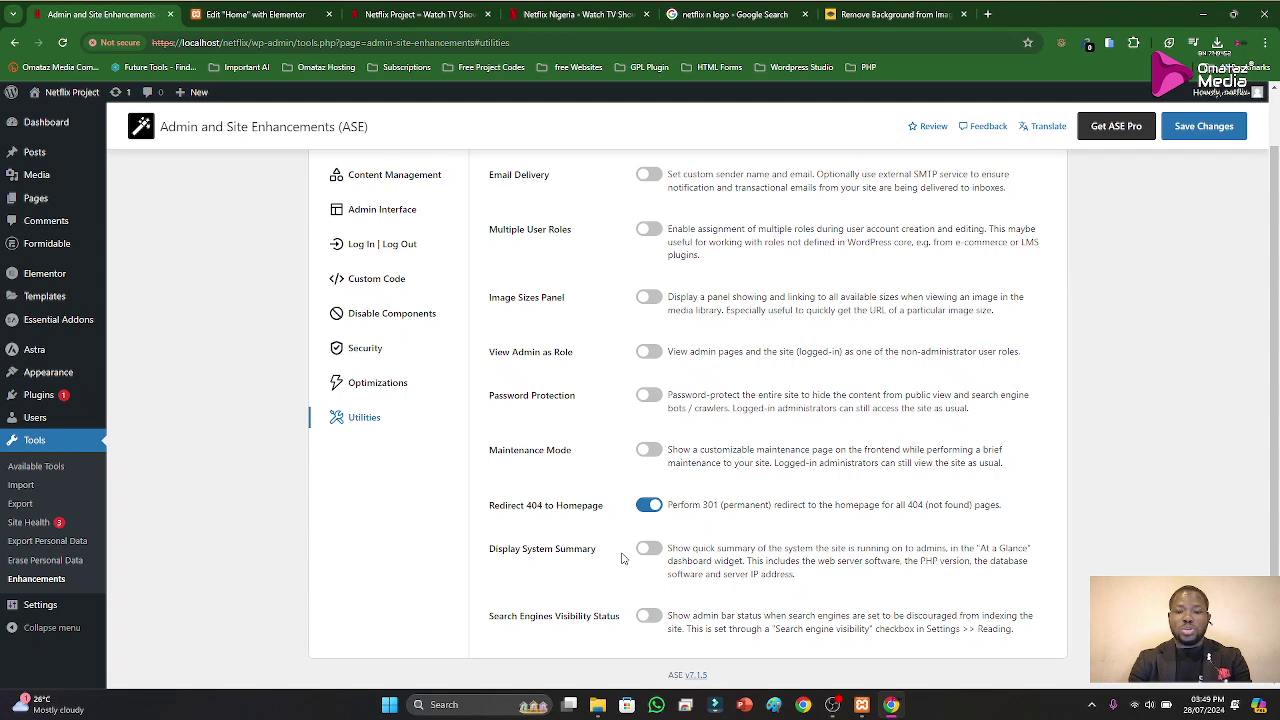
scroll(617, 529, "up", 1)
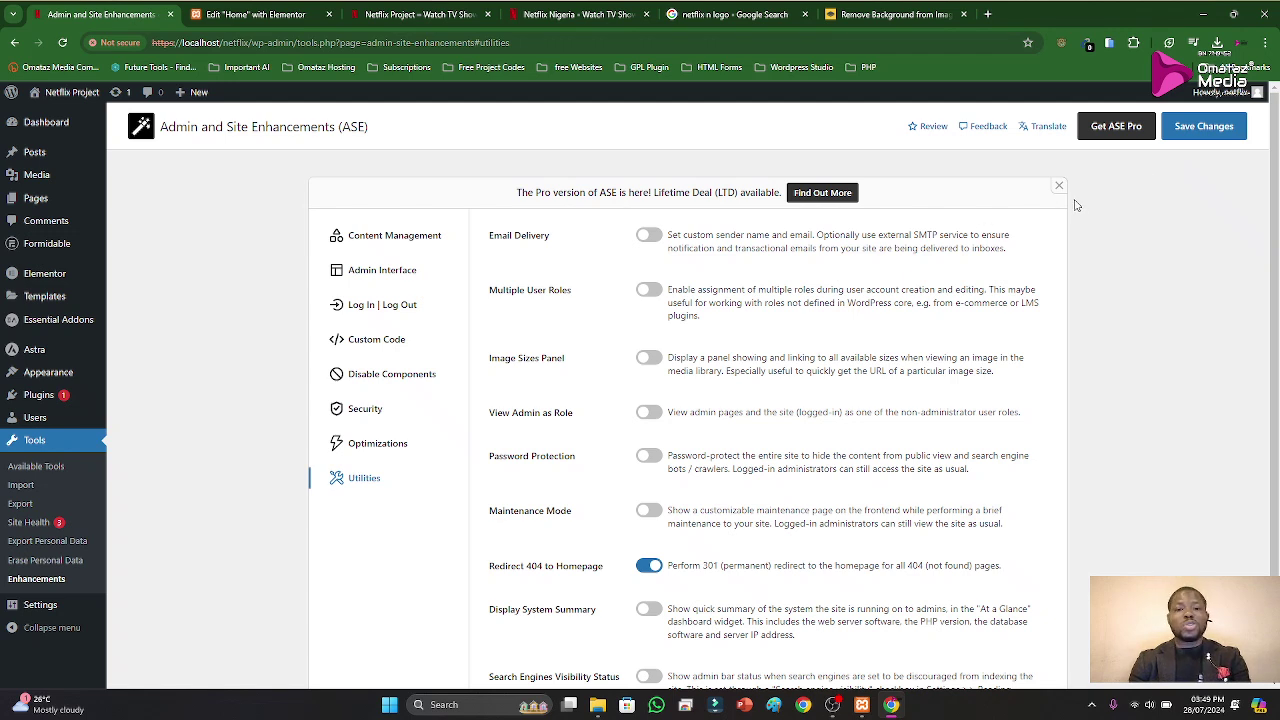
left_click(1191, 134)
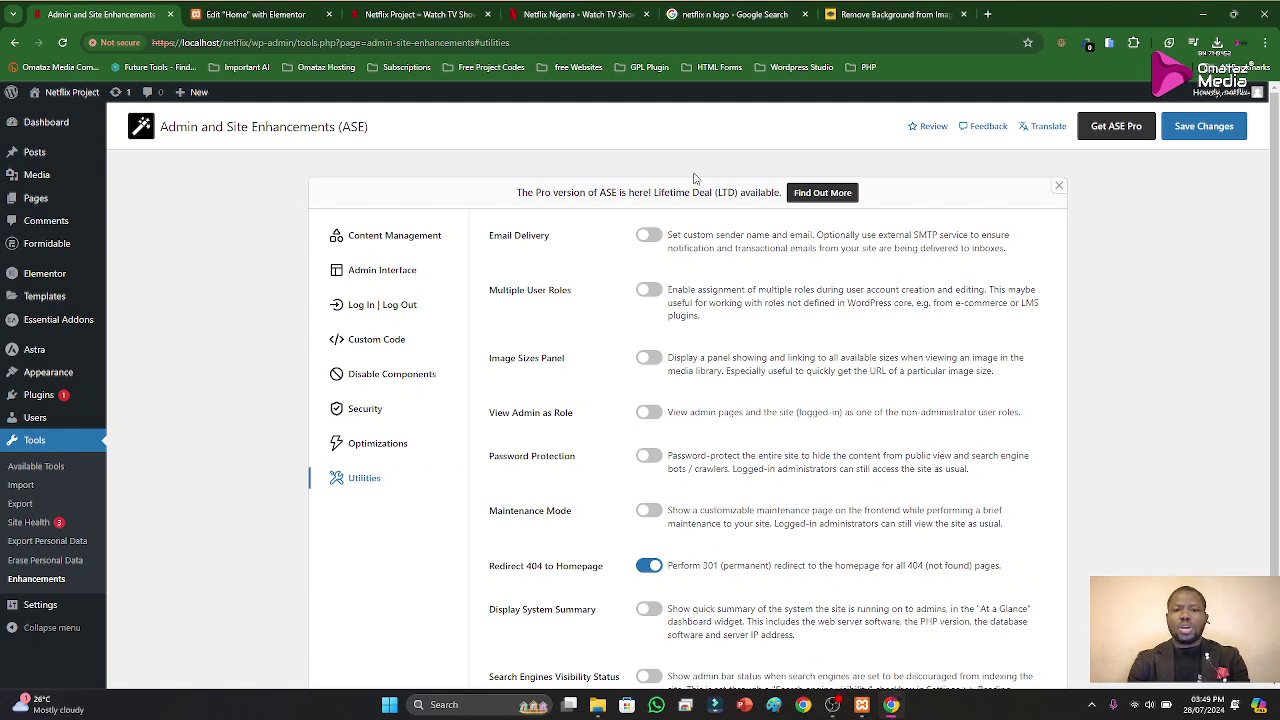
Step: Check the installed plugins list, open the screen for adding new plugins and search for "all in wp"
left_click(32, 399)
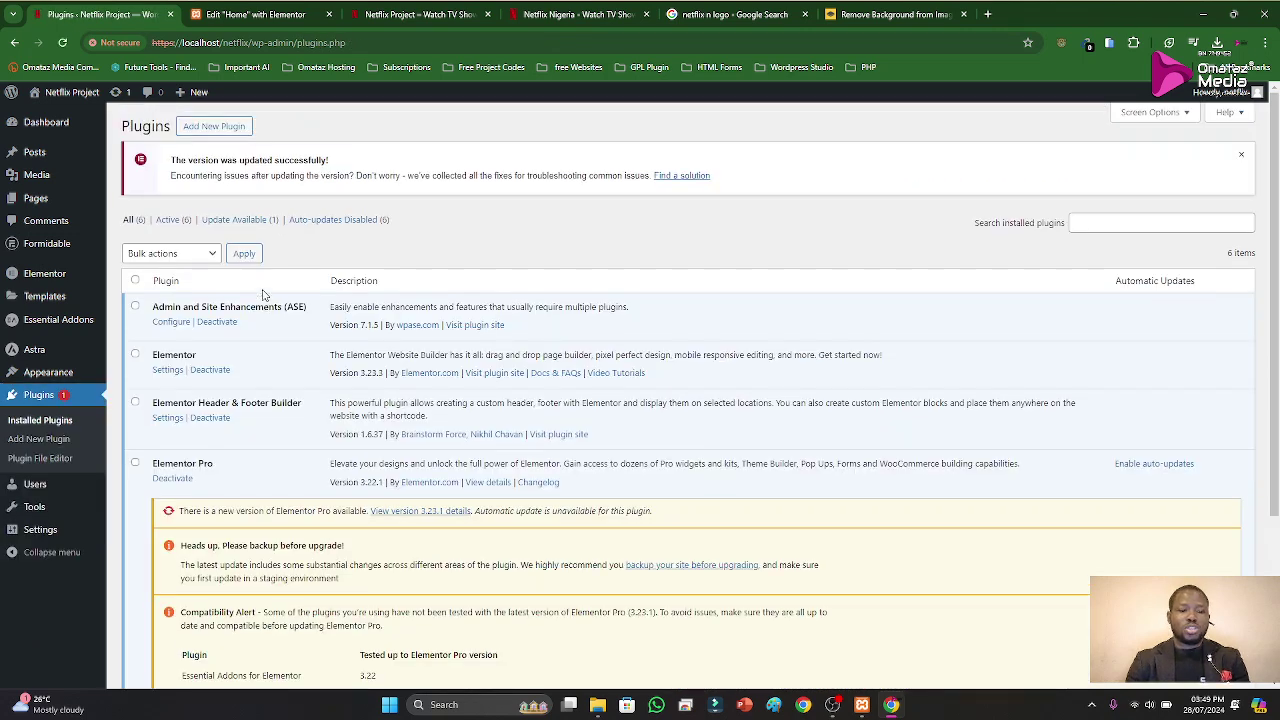
scroll(322, 430, "down", 2)
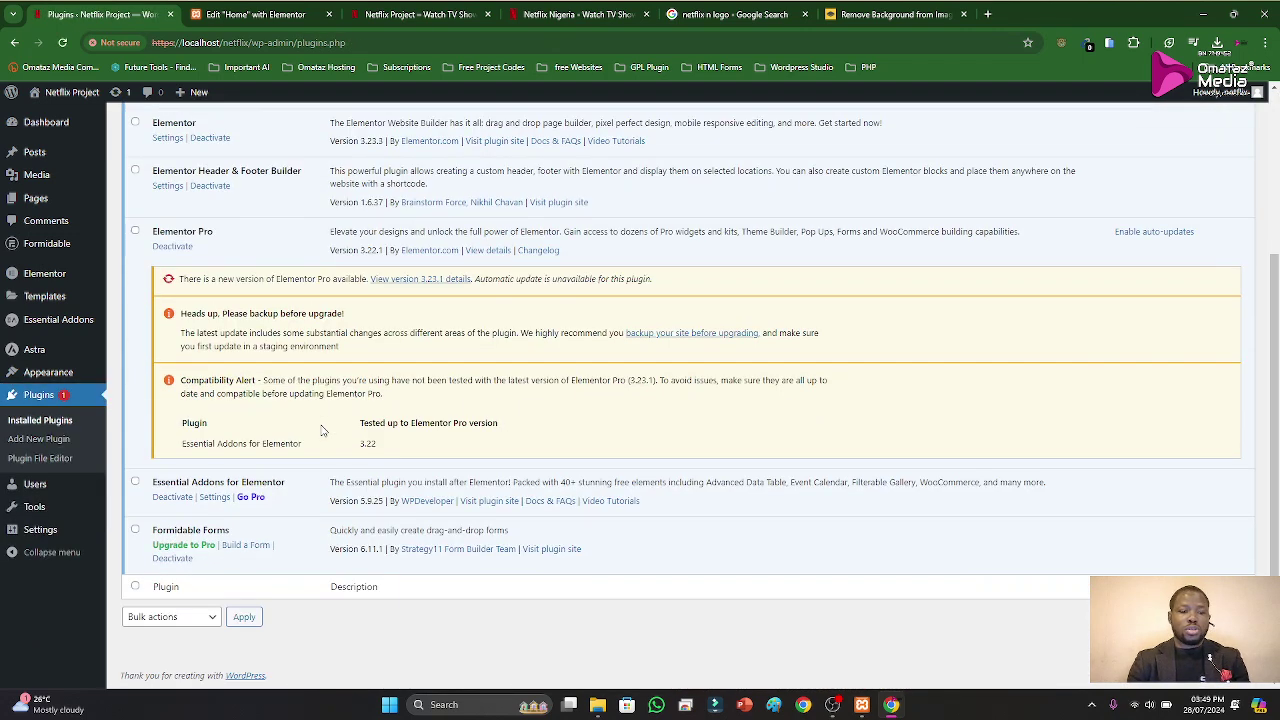
scroll(322, 430, "up", 3)
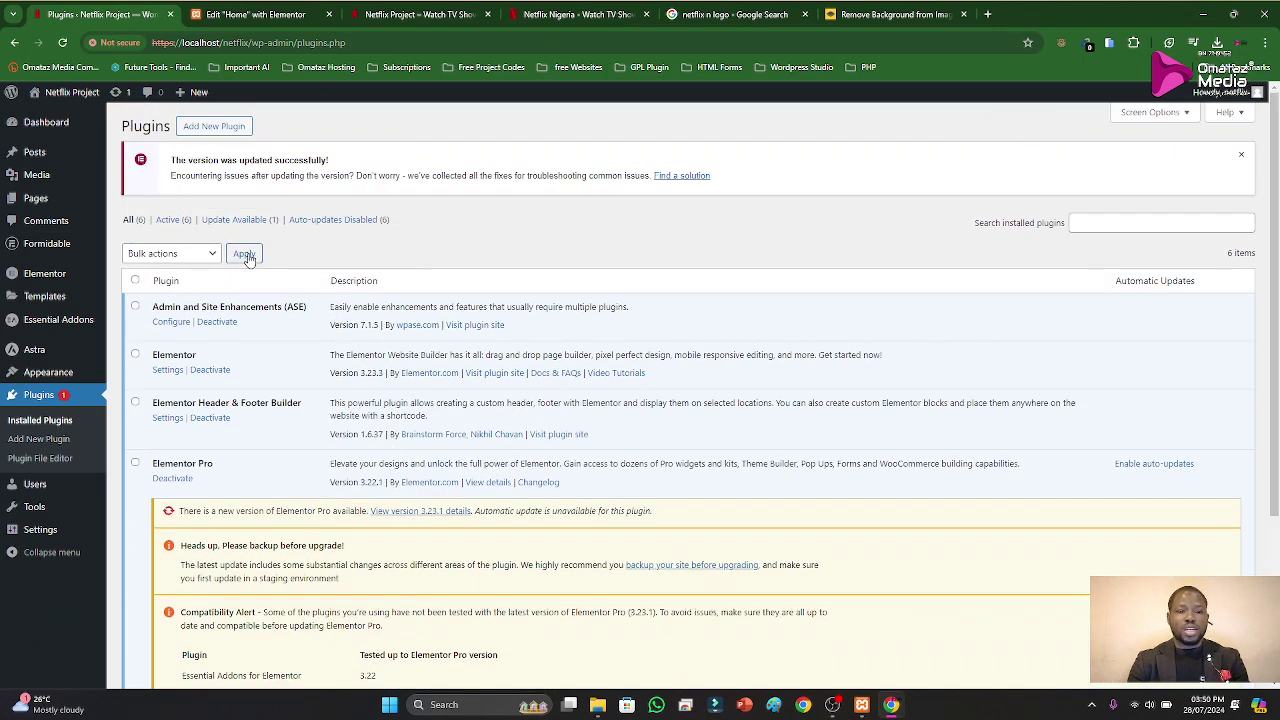
left_click(226, 128)
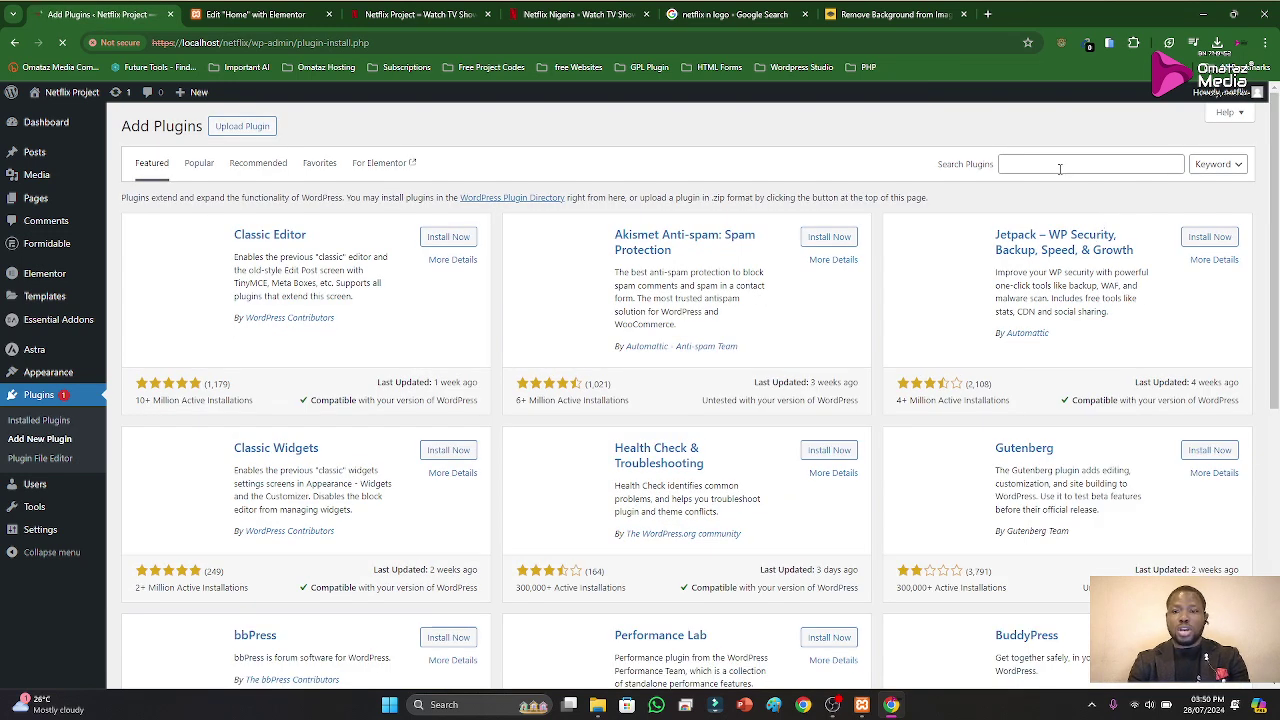
left_click(1060, 166)
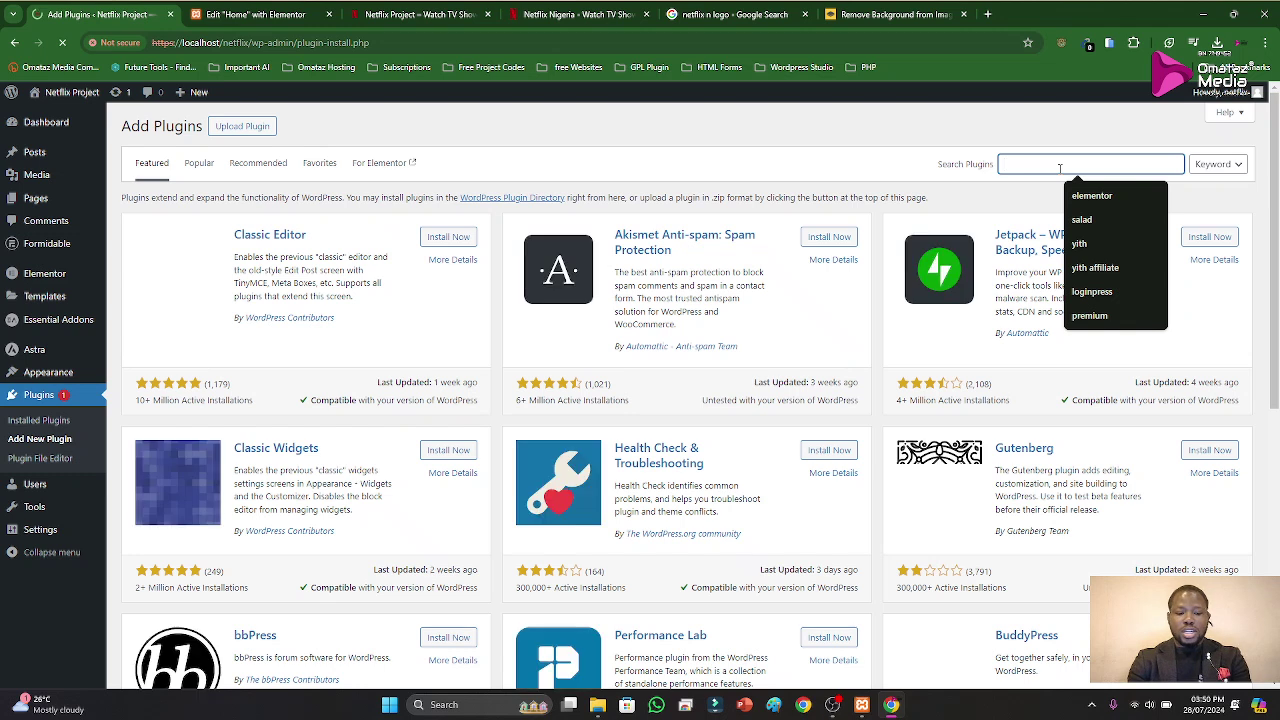
type("all")
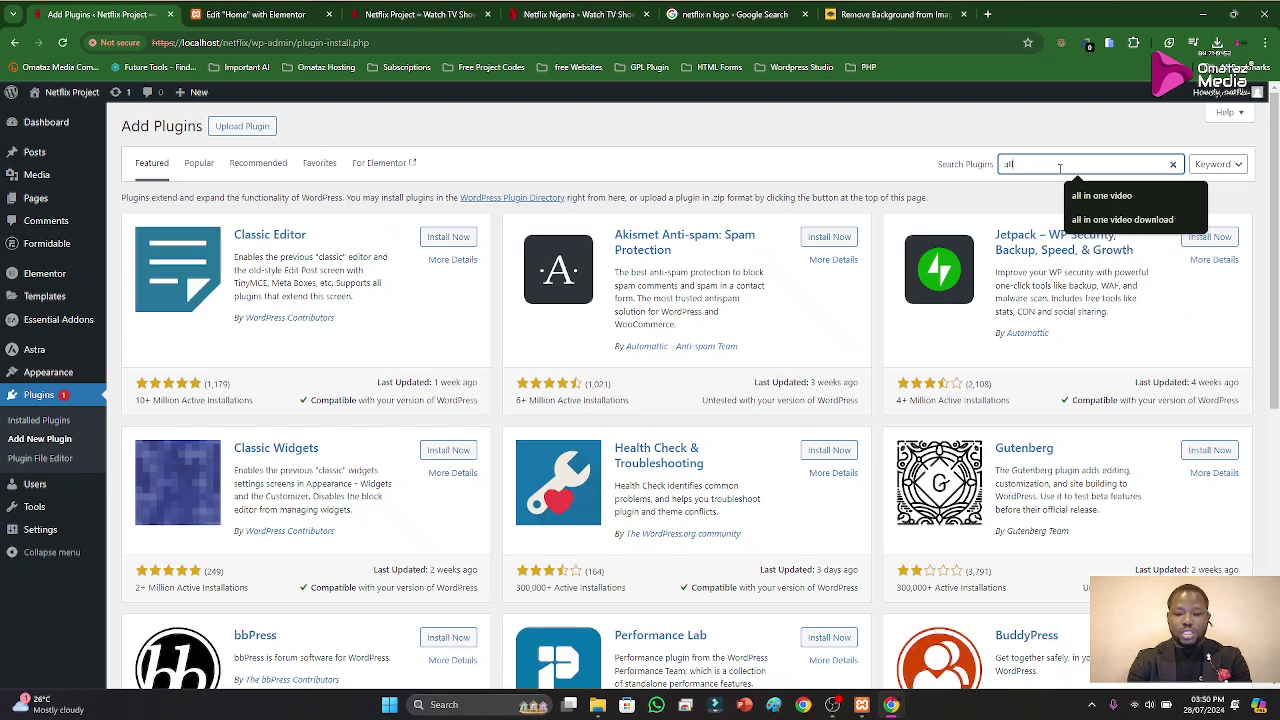
type(" in")
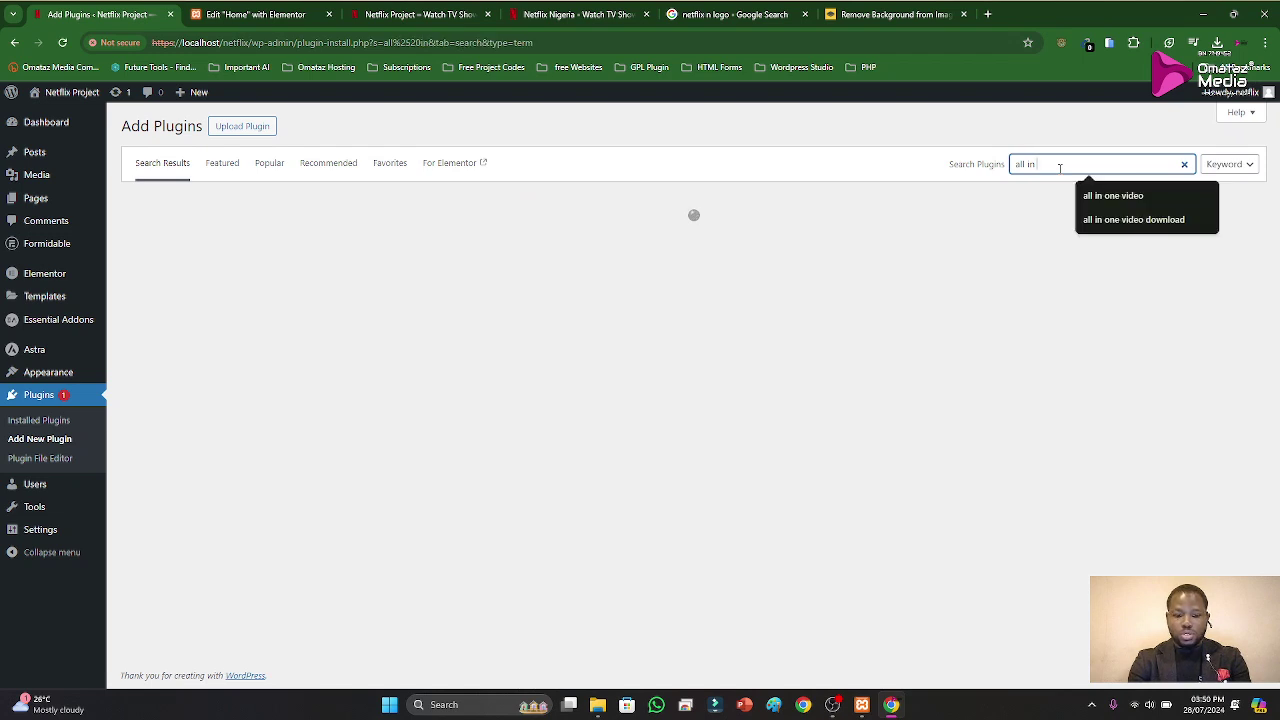
type(" wp")
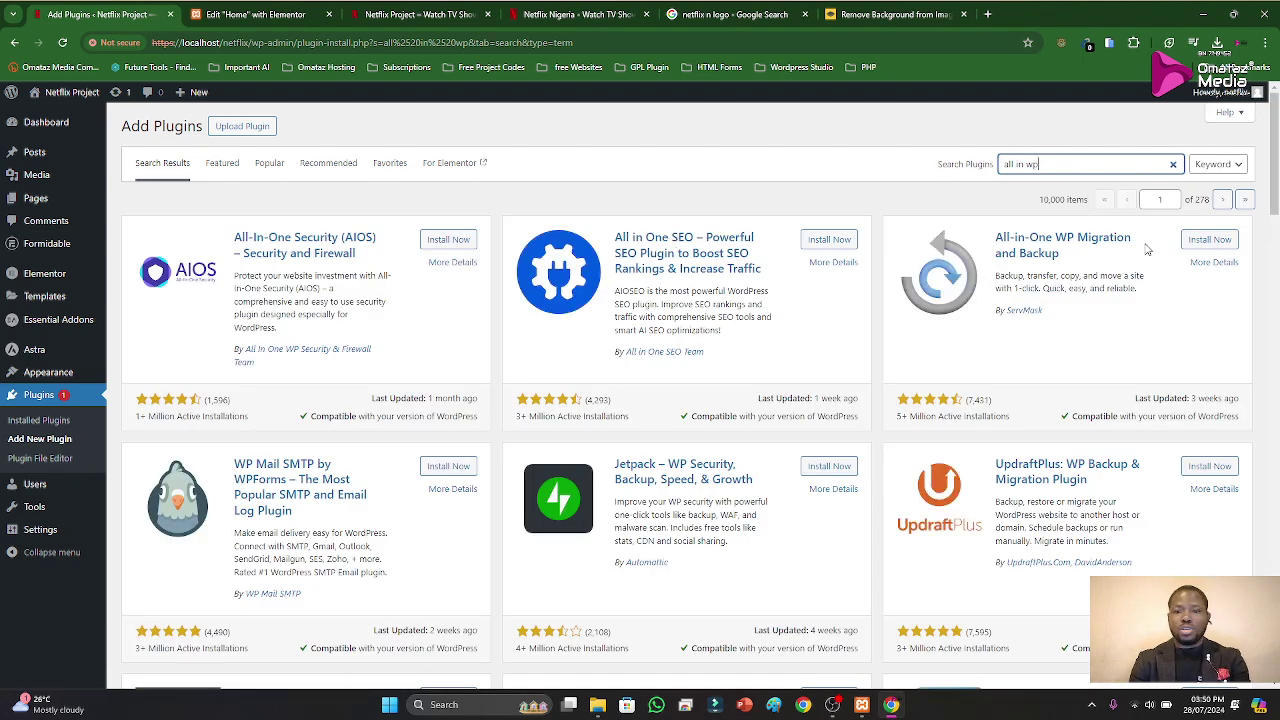
Step: Install and activate the All-in-One WP Migration and Backup plugin
left_click(1210, 241)
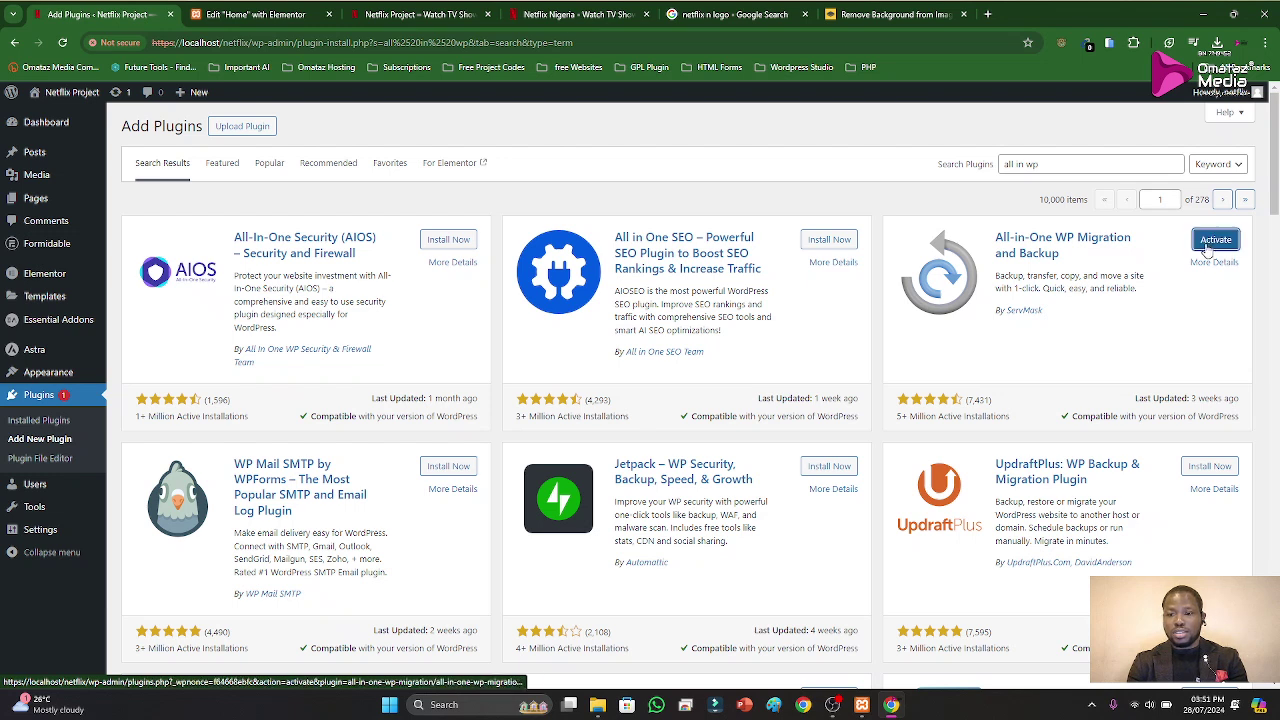
left_click(1210, 242)
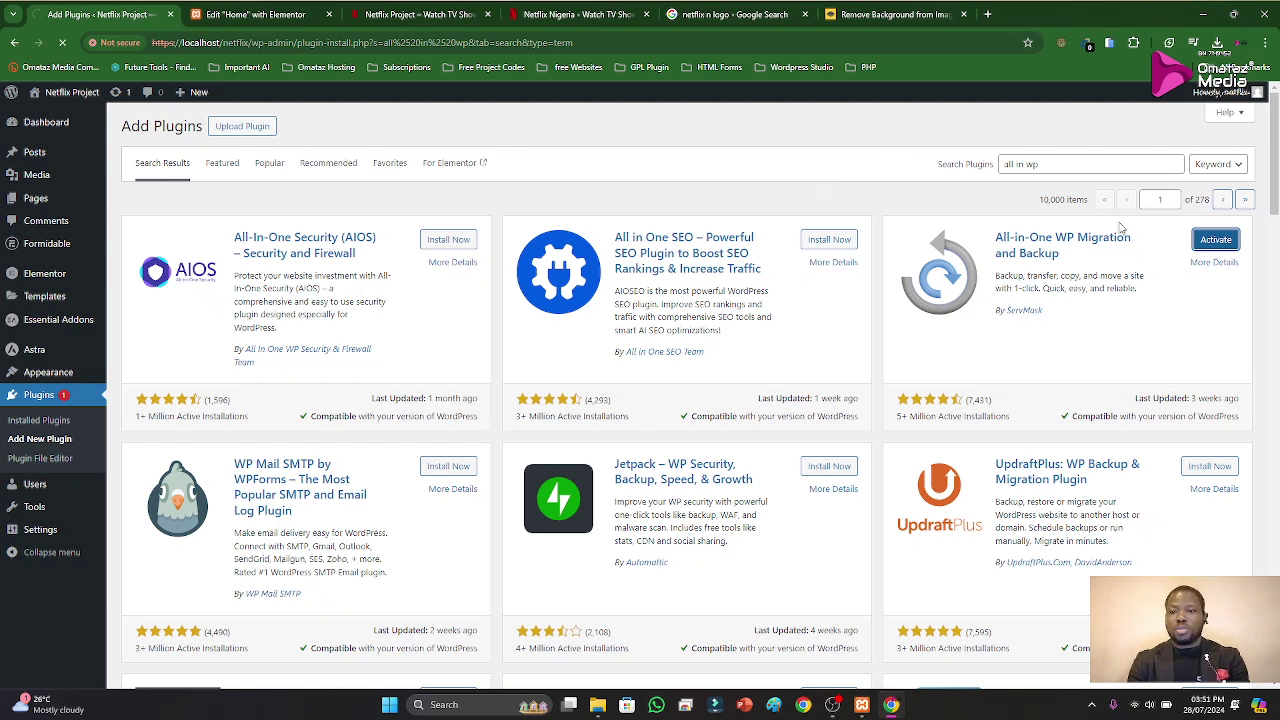
left_click(1213, 243)
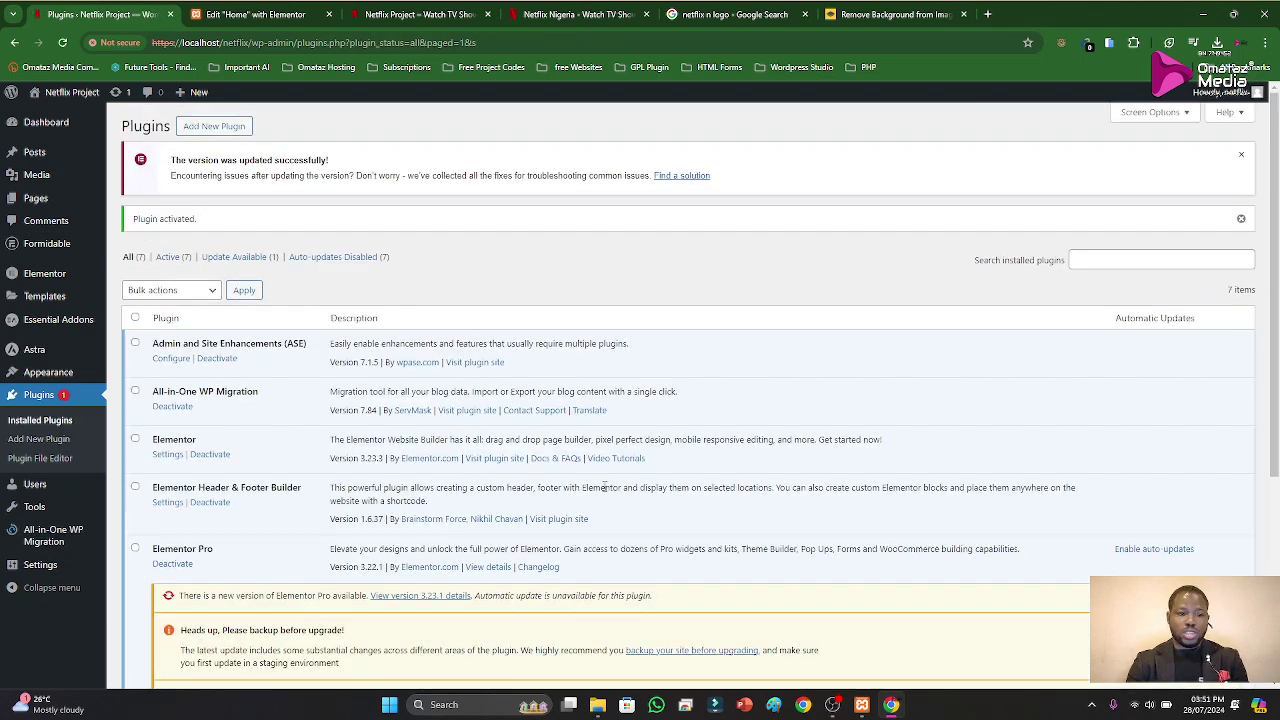
Step: Open the Backups page of All-in-One WP Migration and start creating a new site backup
scroll(604, 487, "down", 3)
mouse_move(50, 545)
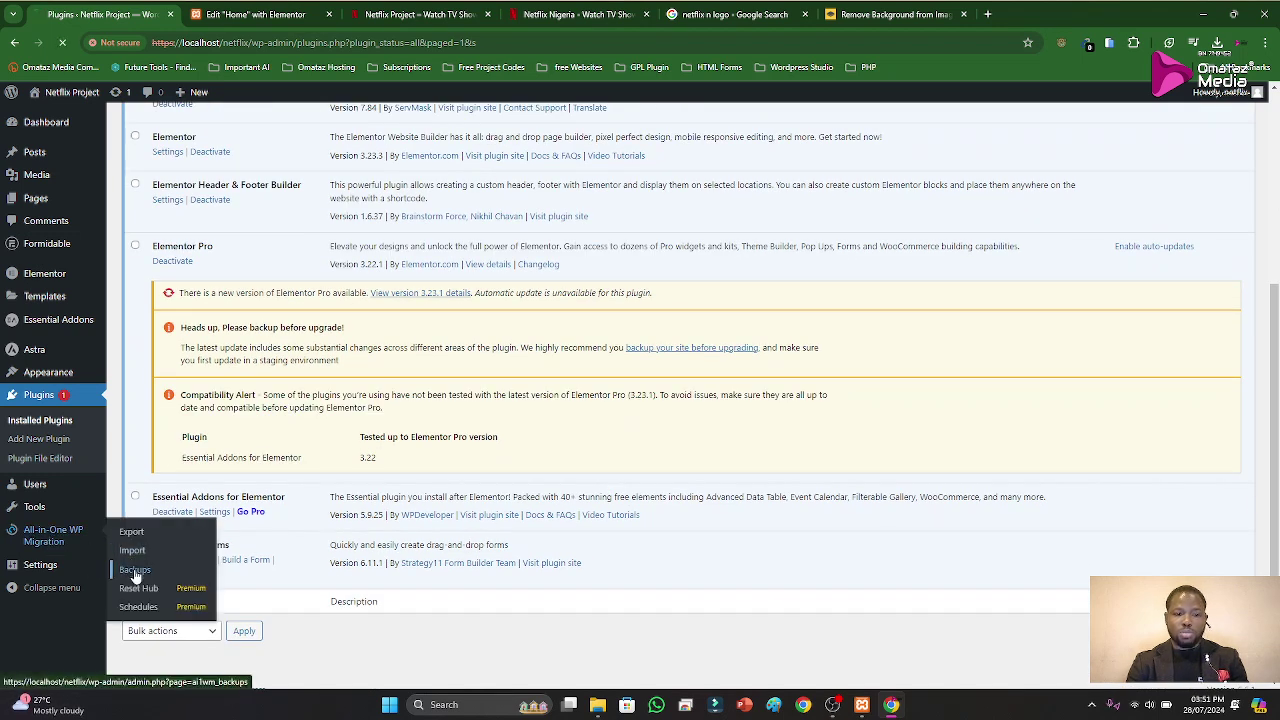
left_click(145, 535)
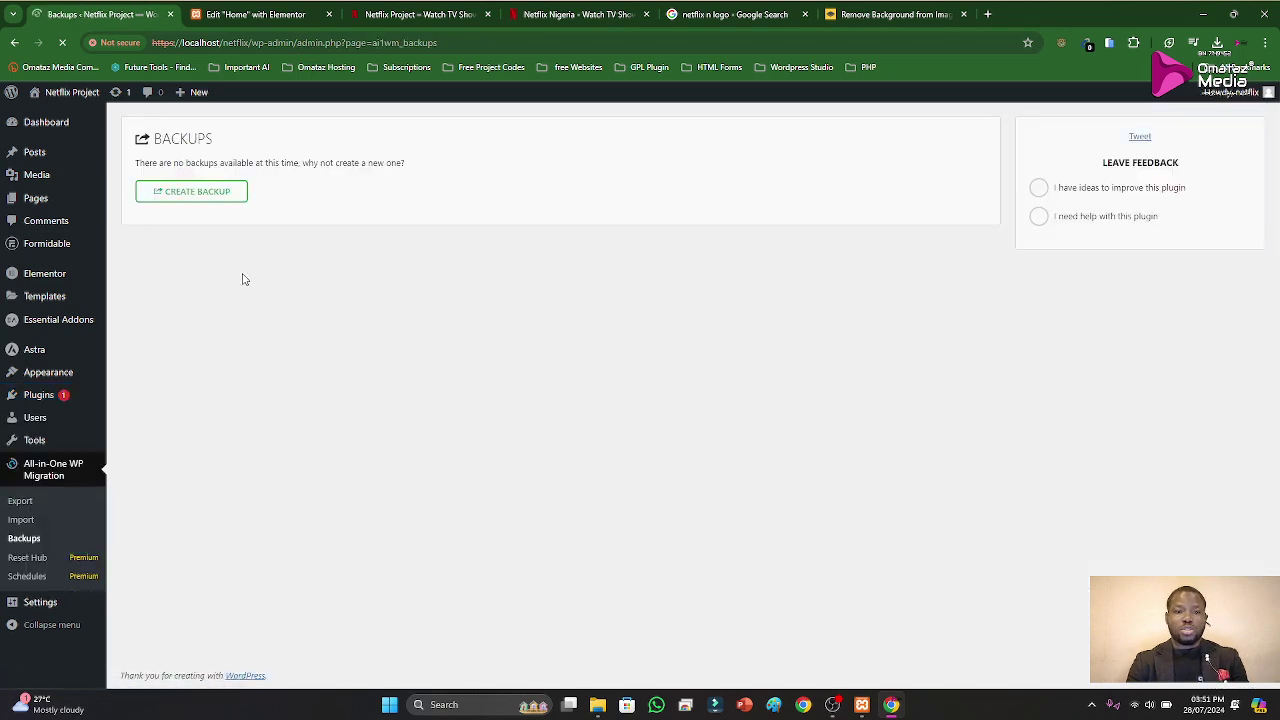
left_click(212, 193)
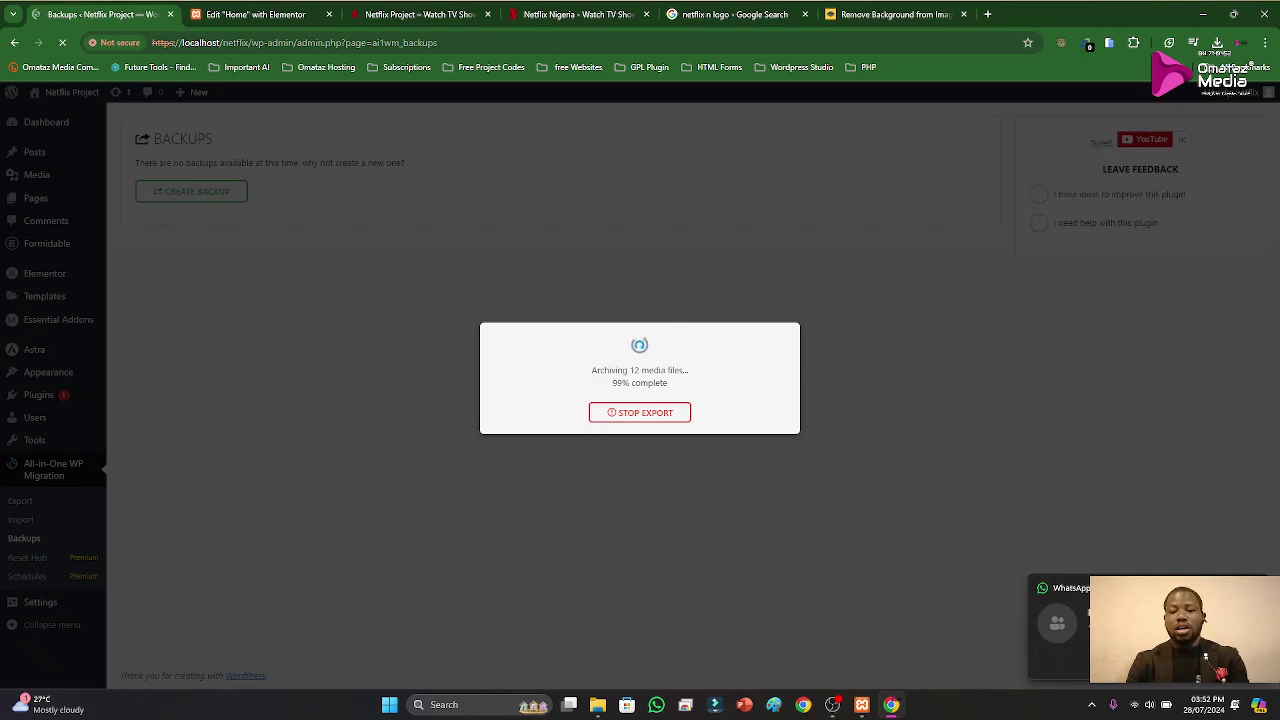
Step: Turn off all notifications in the Windows system settings and minimize the Settings window
left_click(1234, 706)
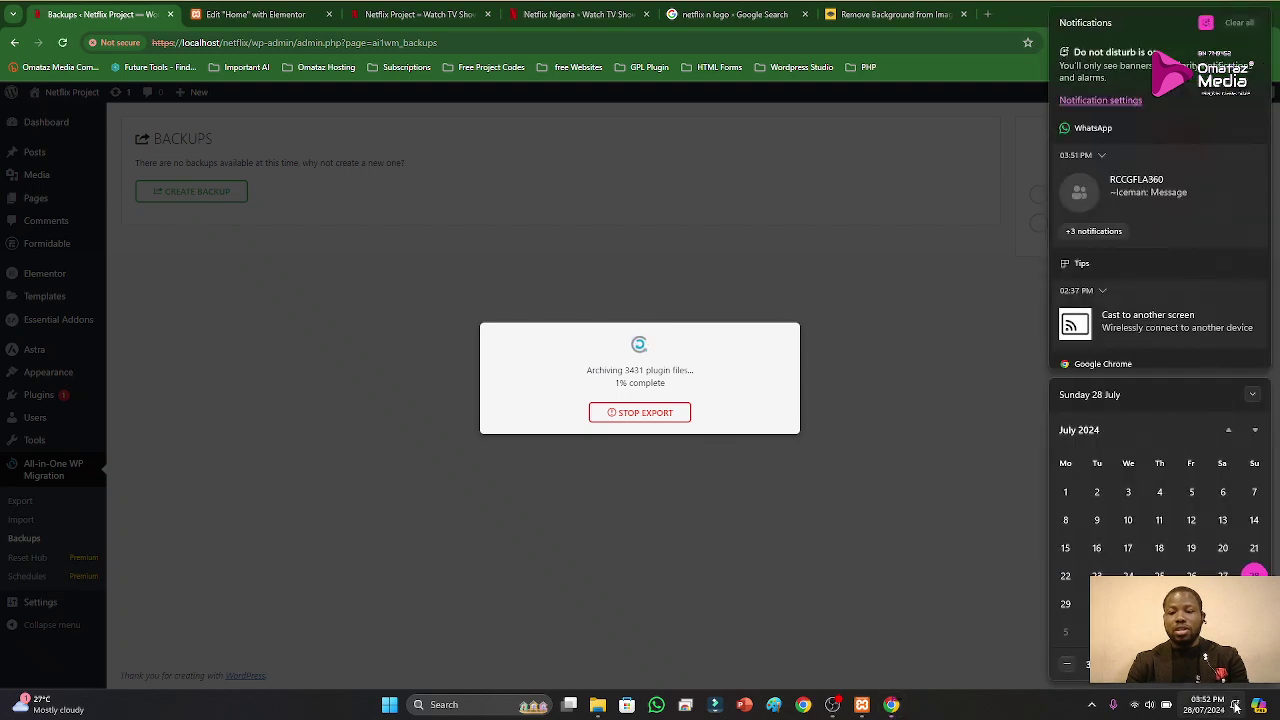
left_click(970, 402)
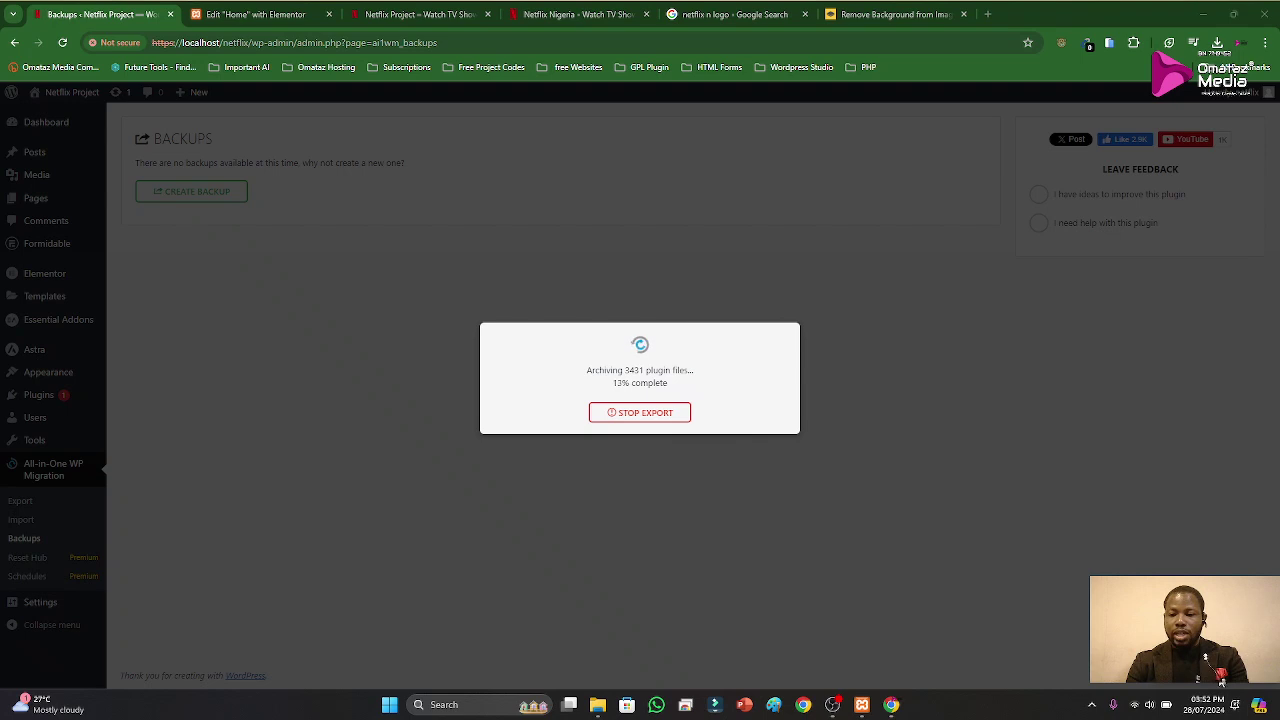
key("super+i")
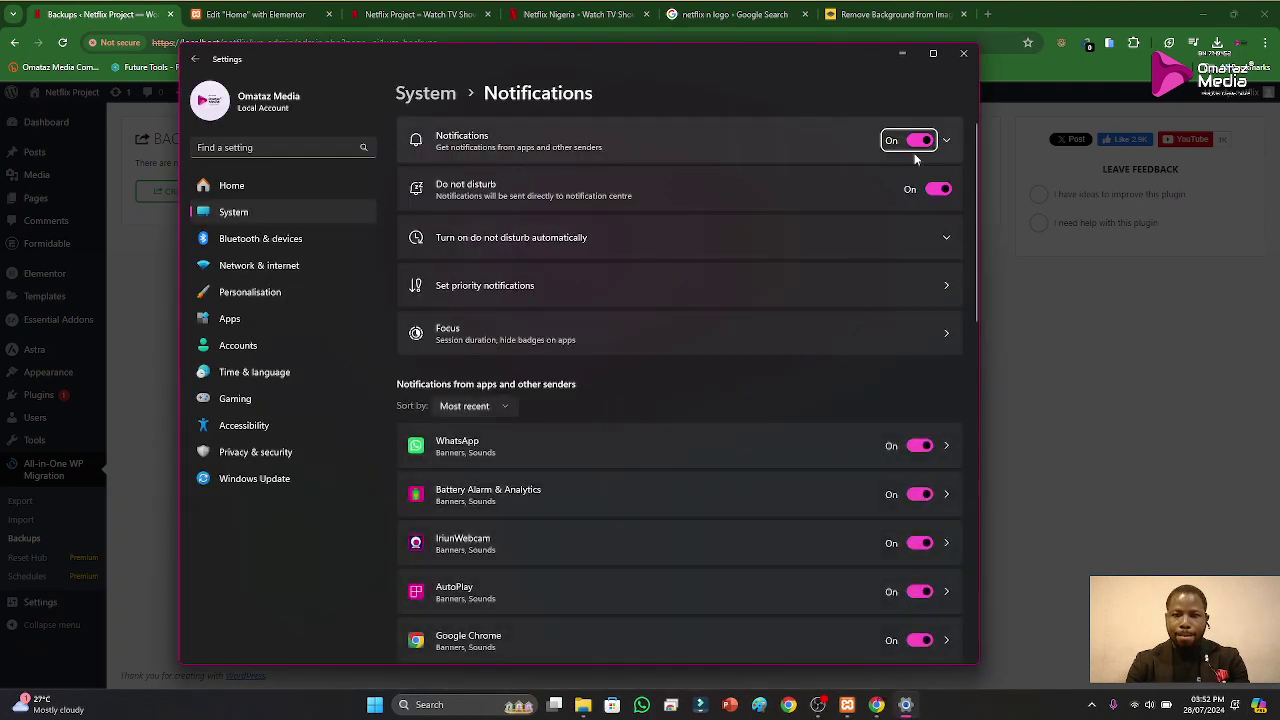
left_click(923, 147)
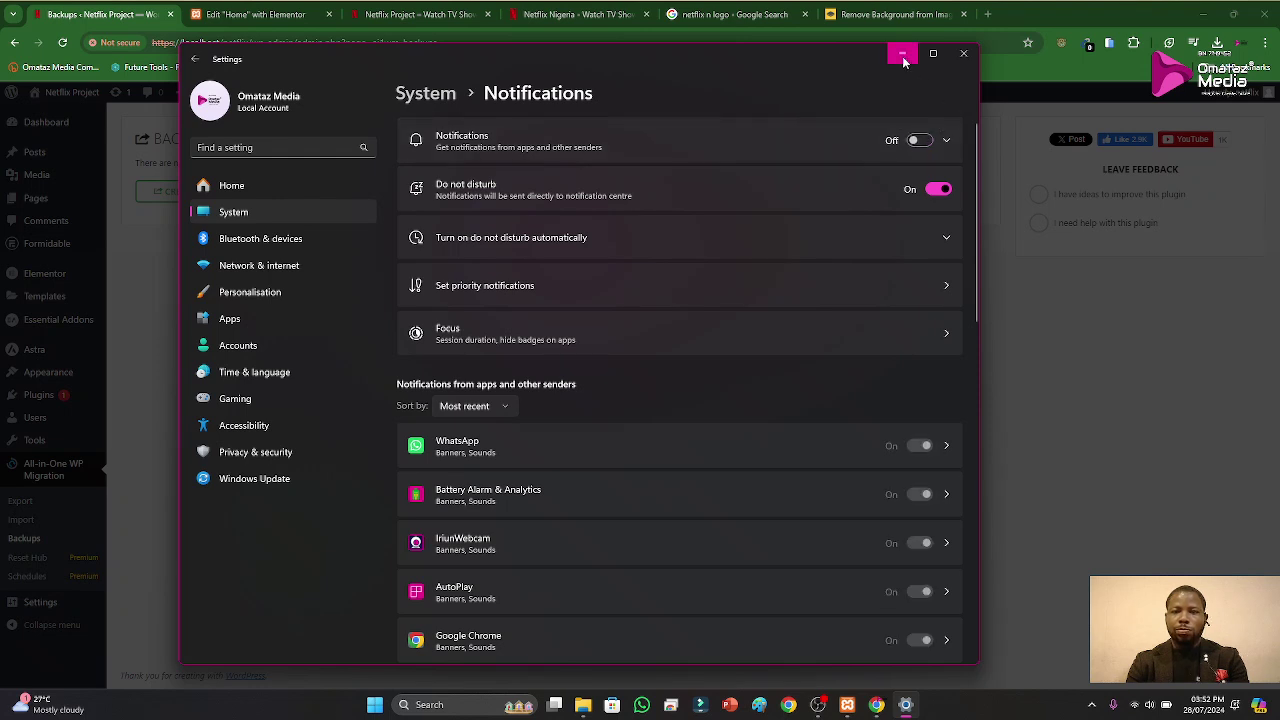
left_click(903, 56)
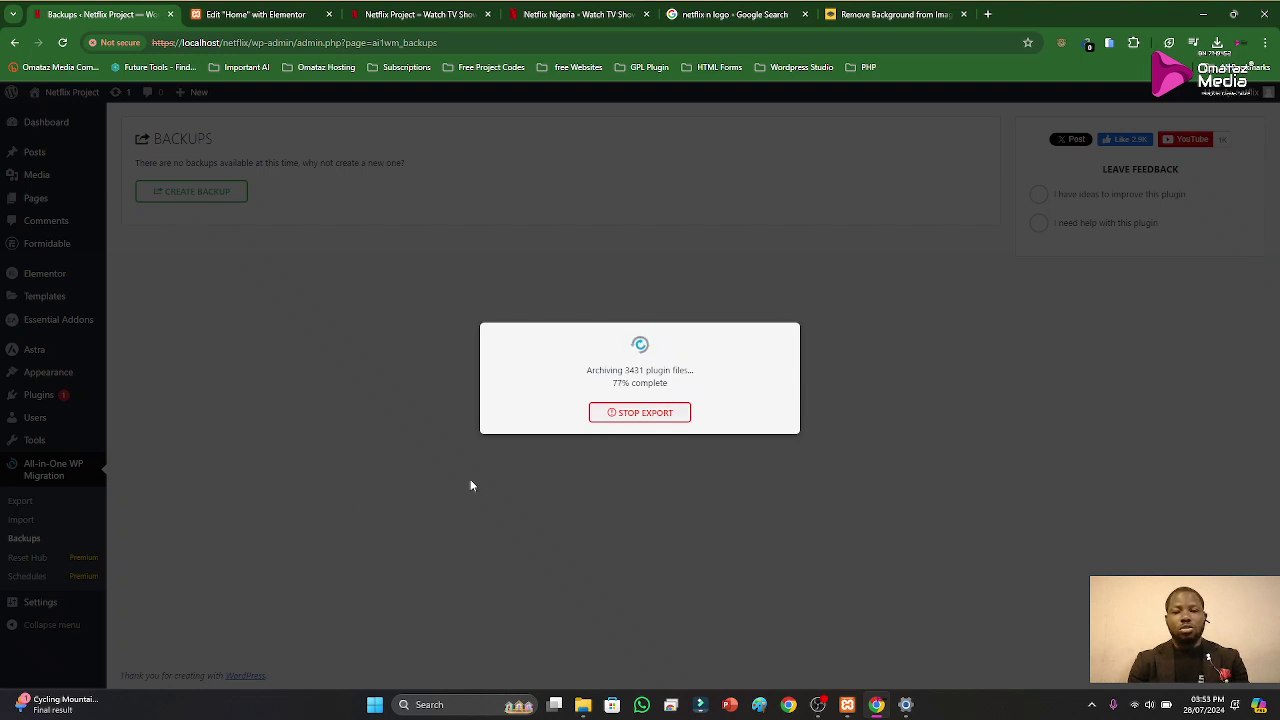
Step: Close the "netflix n logo" Google search tab, then review the live Netflix Project homepage, reload it and check its desktop header
left_click(805, 14)
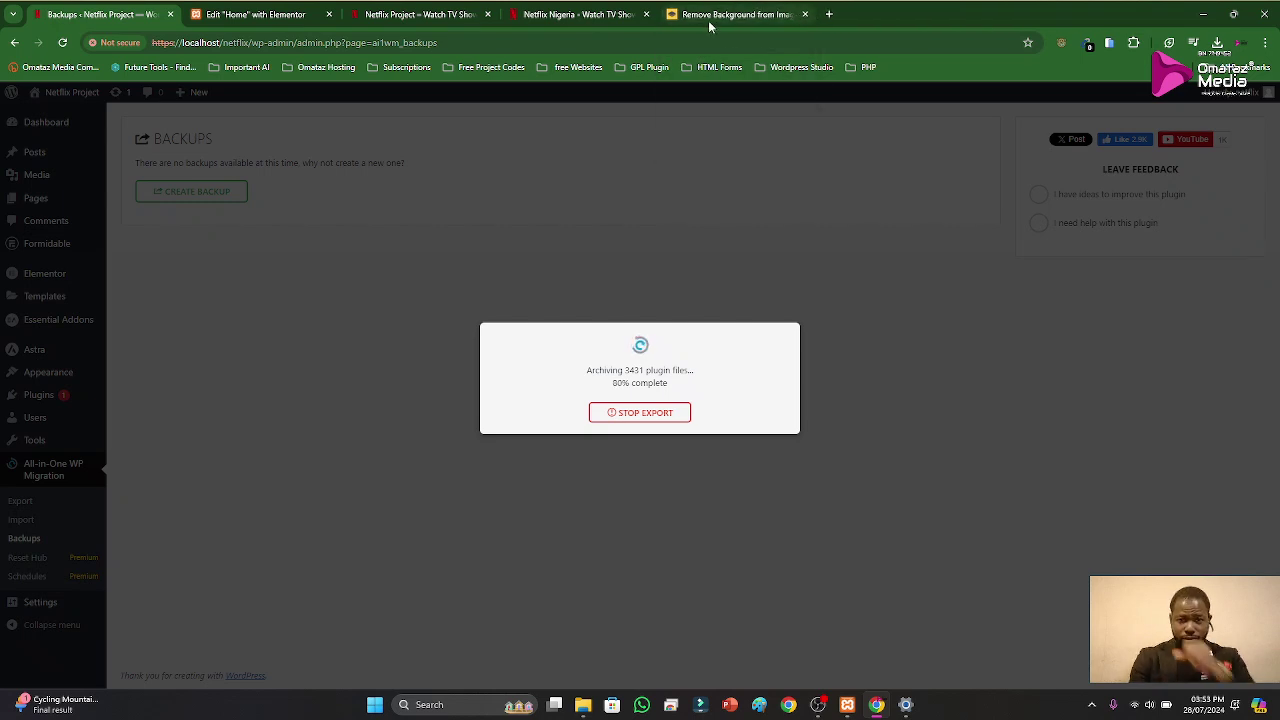
left_click(420, 16)
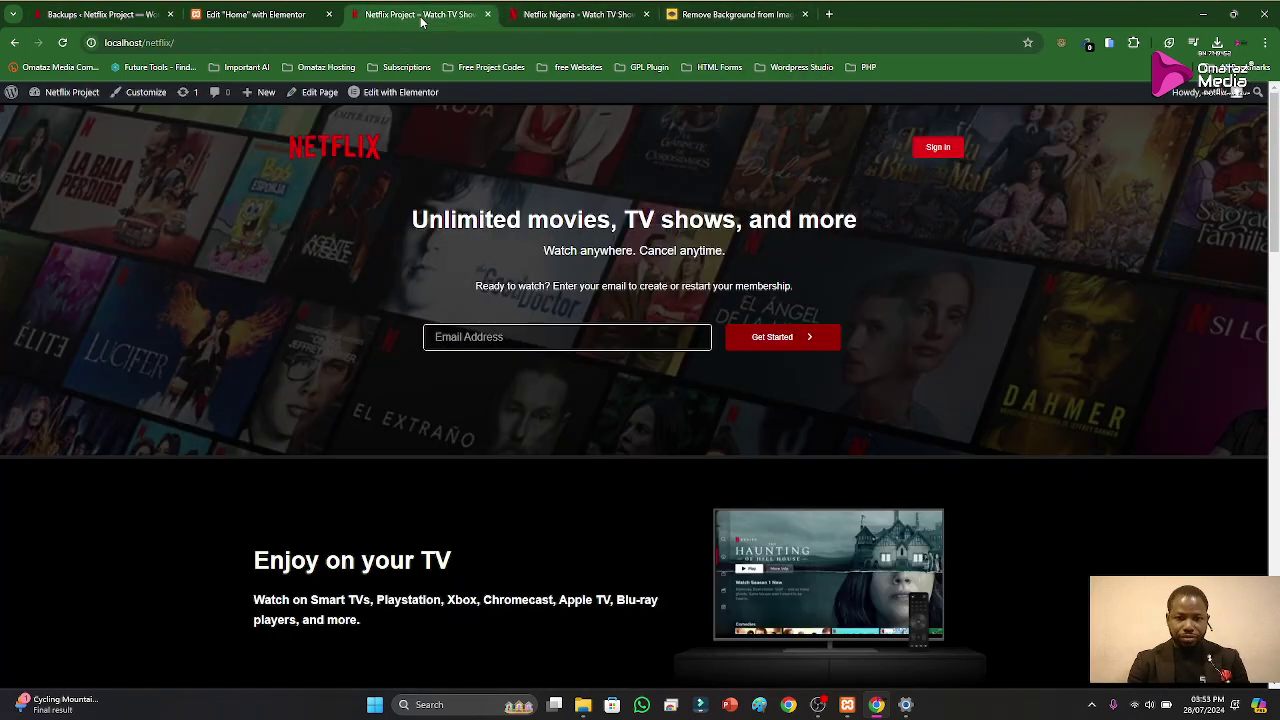
scroll(638, 280, "down", 7)
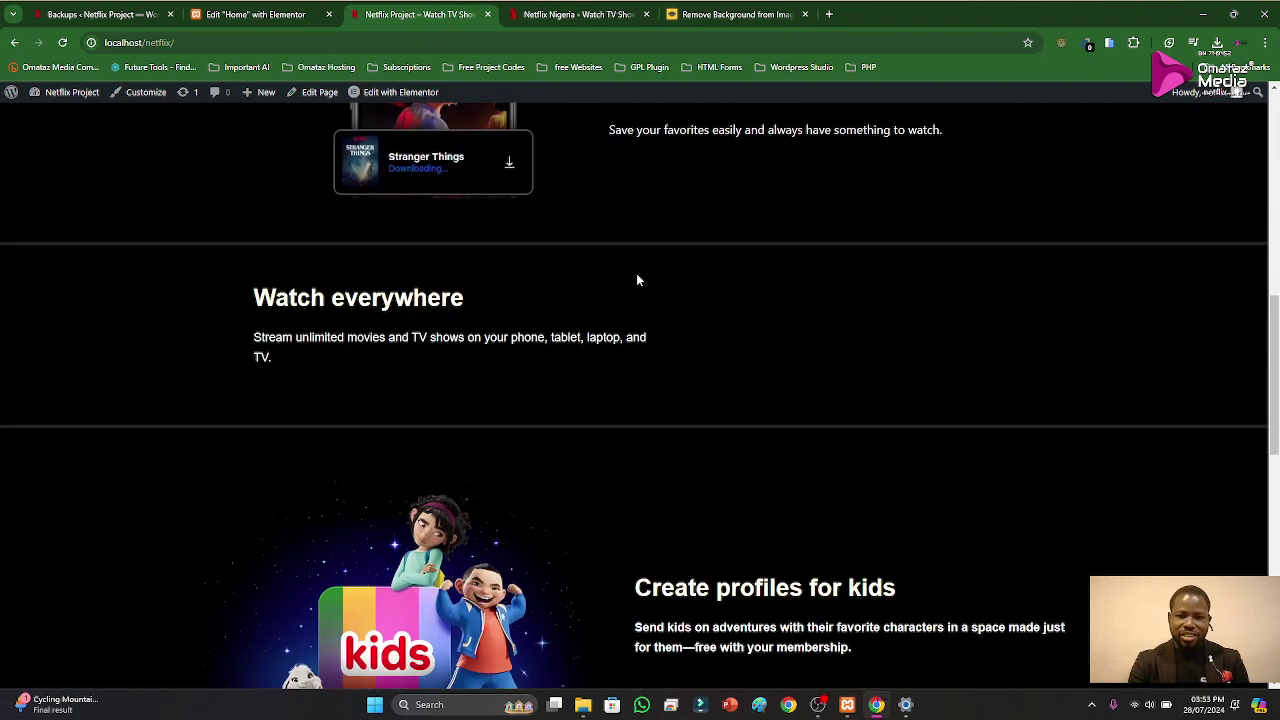
scroll(638, 280, "down", 8)
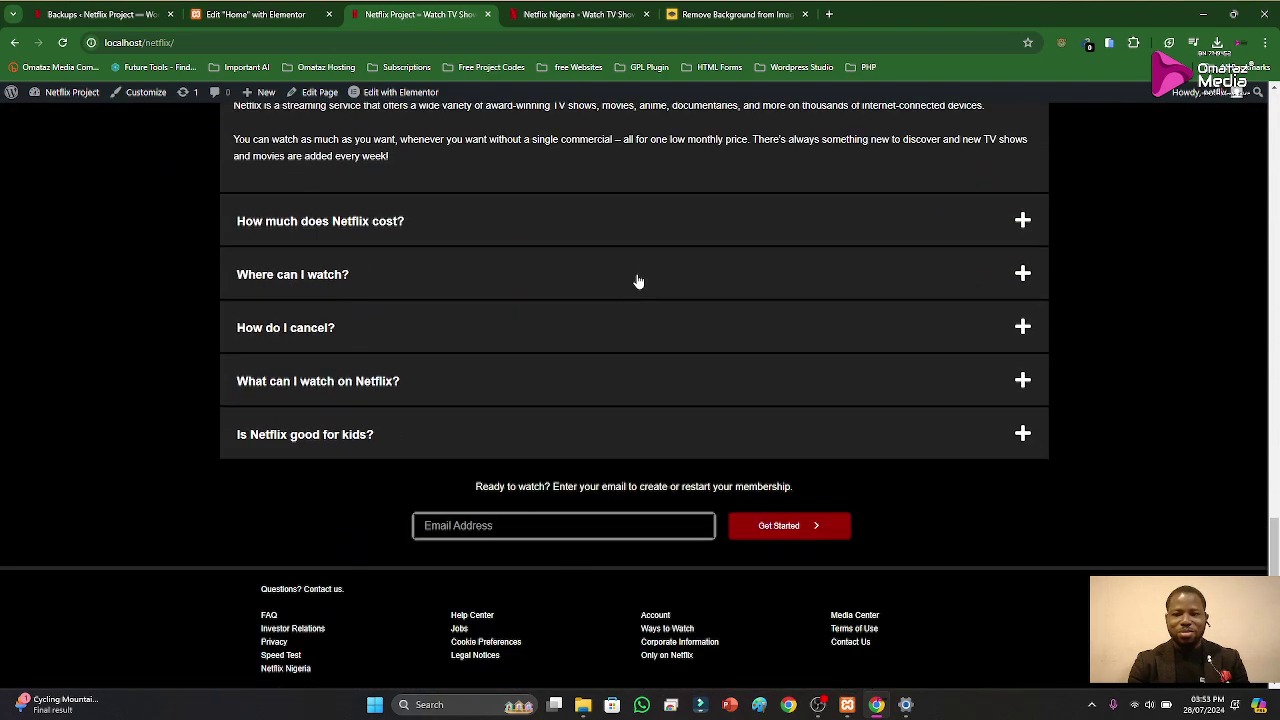
scroll(638, 281, "up", 15)
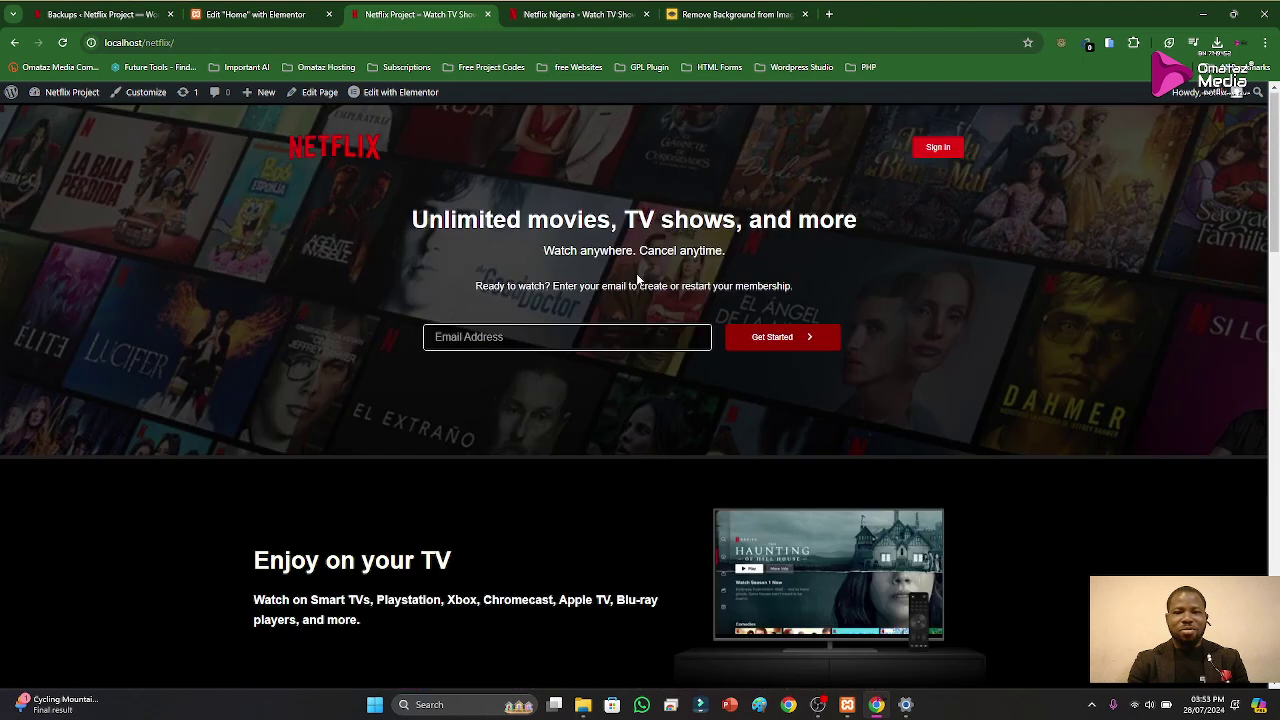
scroll(636, 277, "down", 2)
scroll(636, 277, "up", 2)
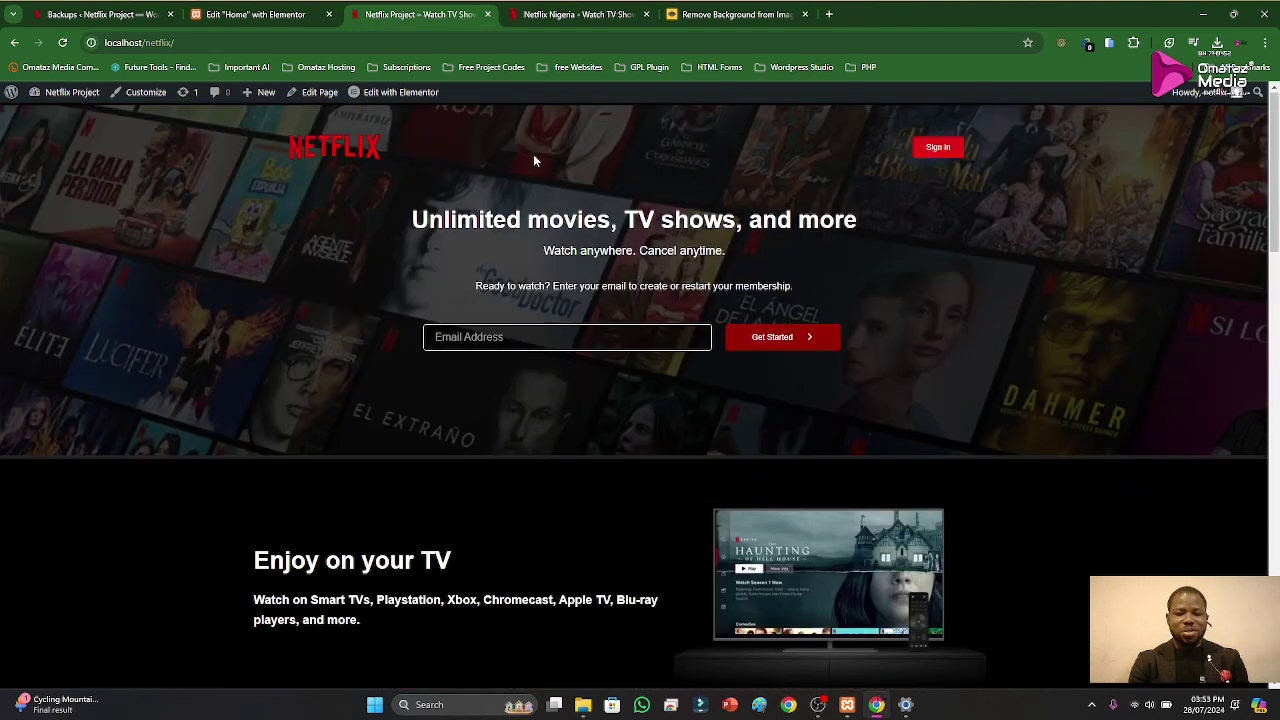
key("F5")
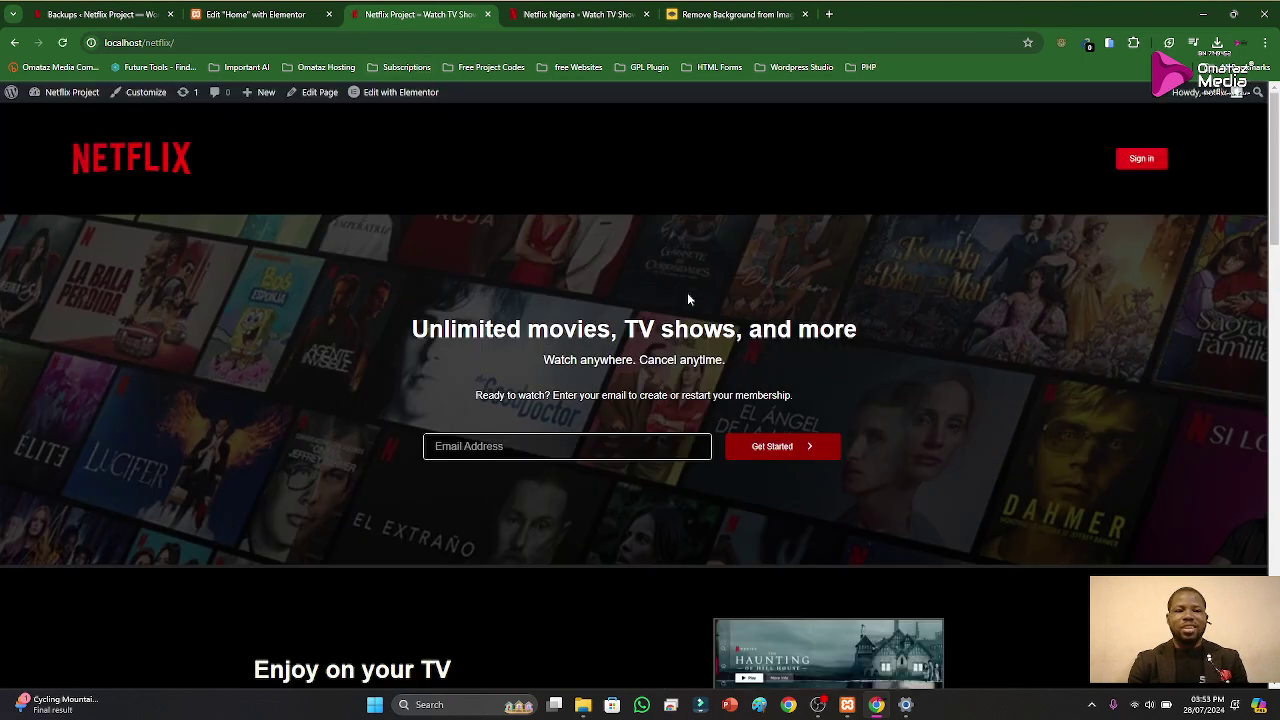
scroll(687, 292, "down", 2)
scroll(687, 292, "up", 2)
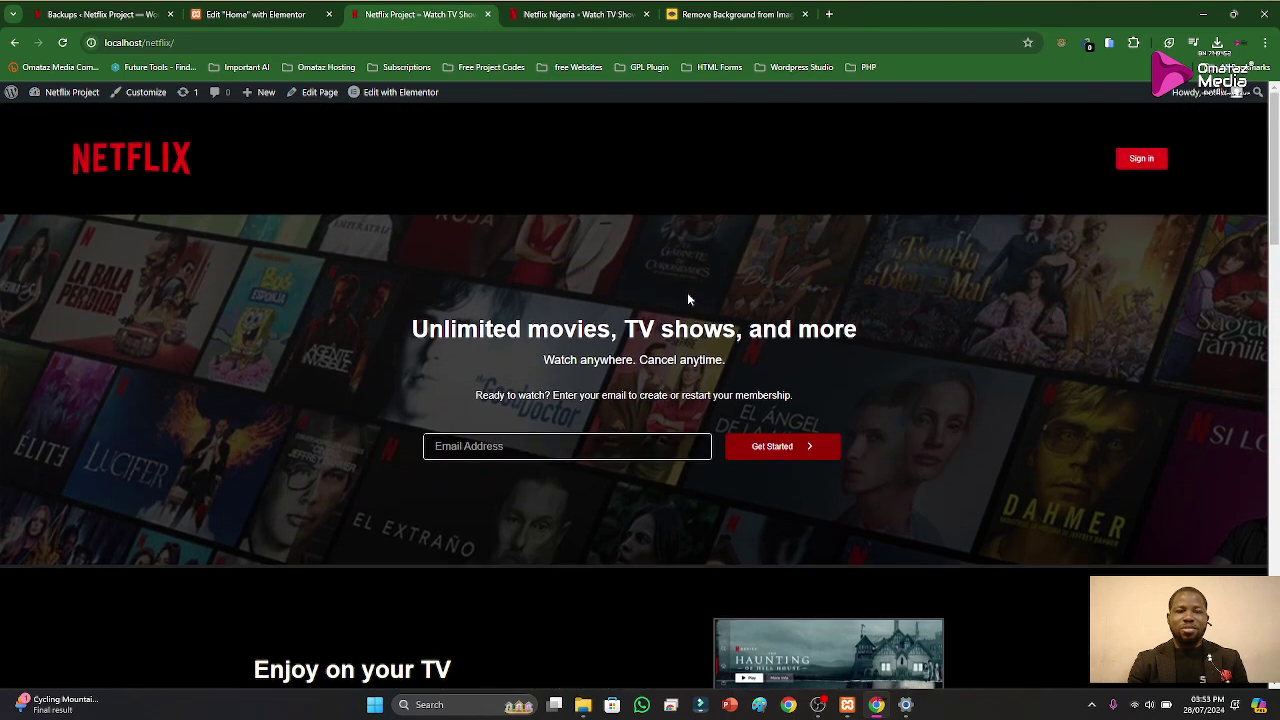
left_click(271, 14)
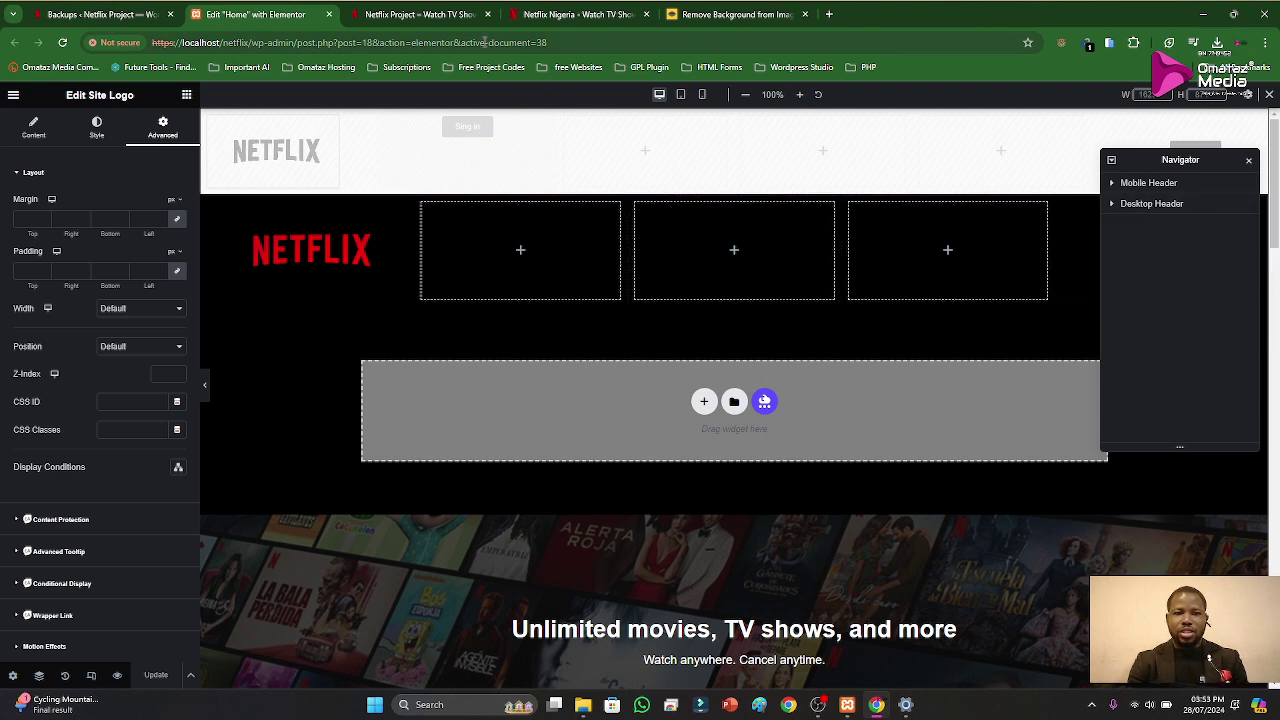
left_click(453, 12)
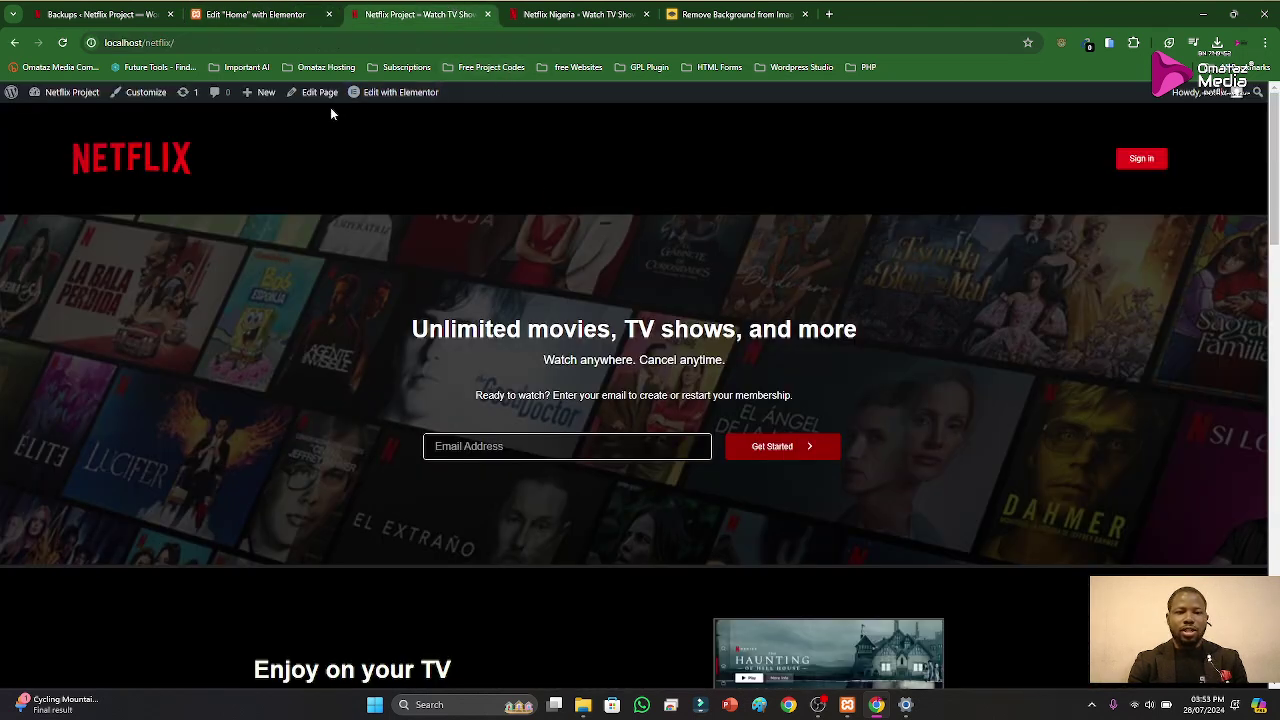
Step: Set the desktop header's site logo width to 75% in Elementor and update the header
left_click(287, 10)
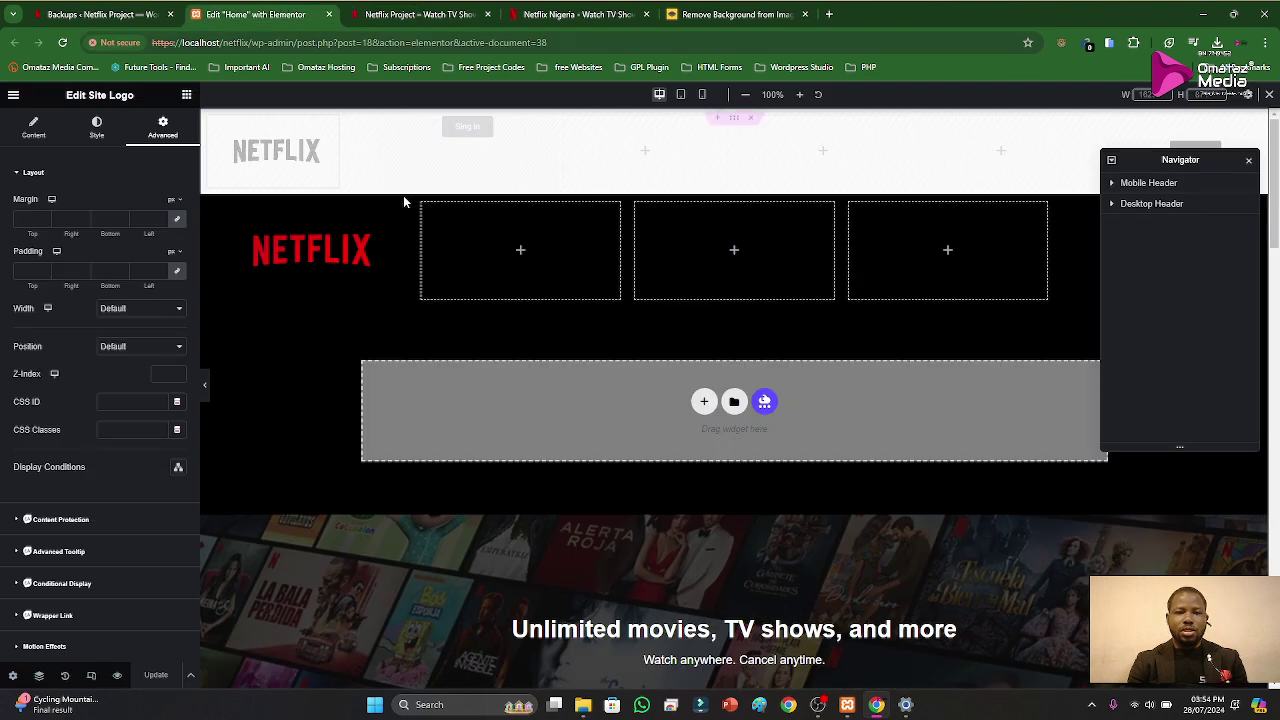
left_click(372, 216)
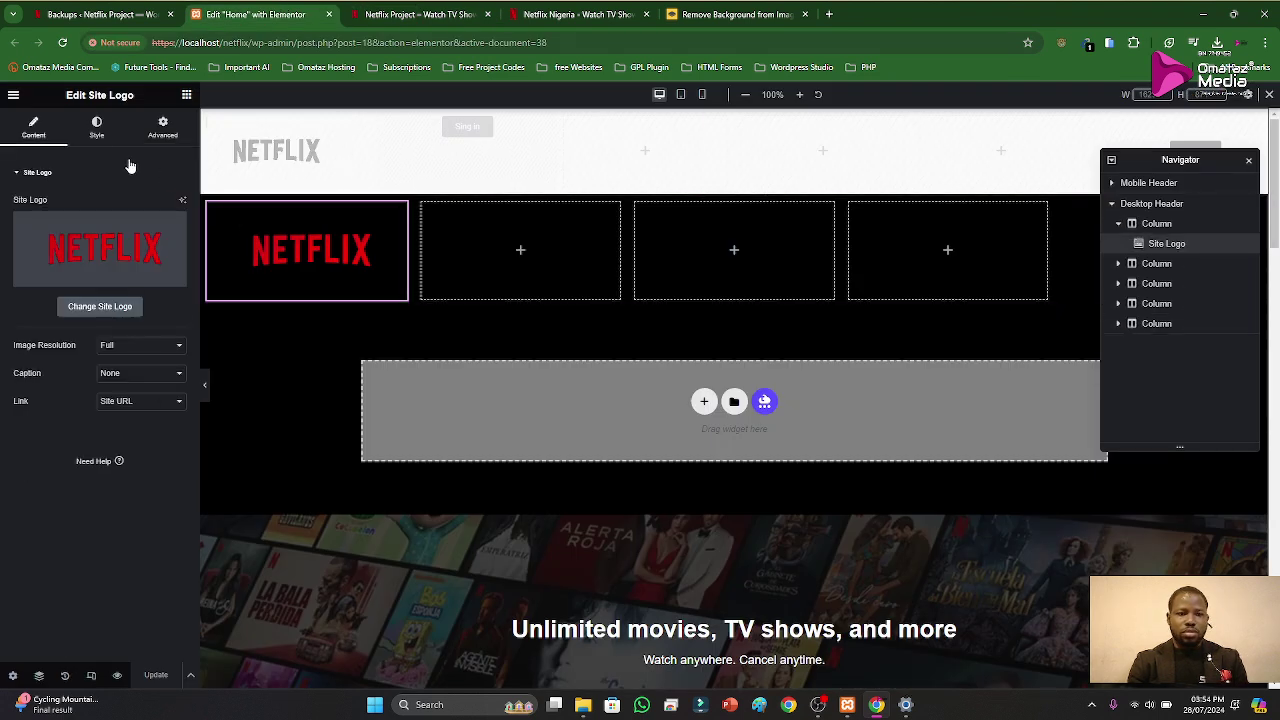
left_click(96, 127)
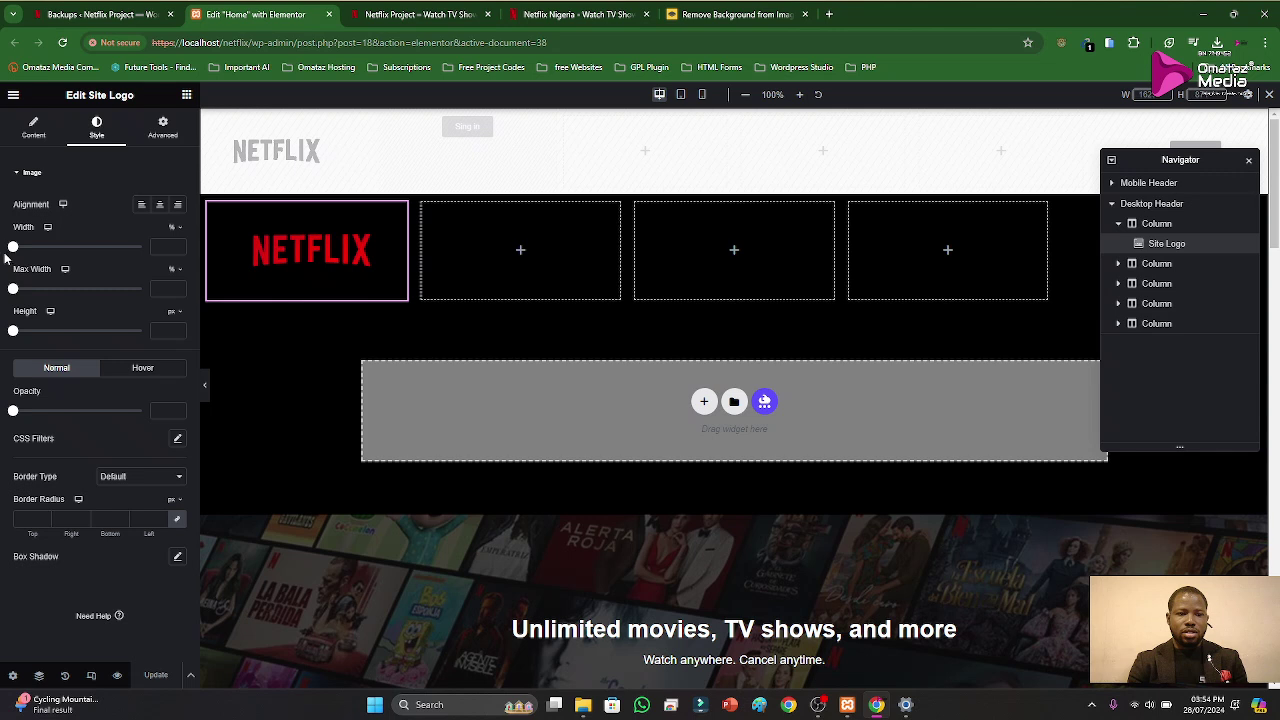
left_click_drag(12, 247, 105, 247)
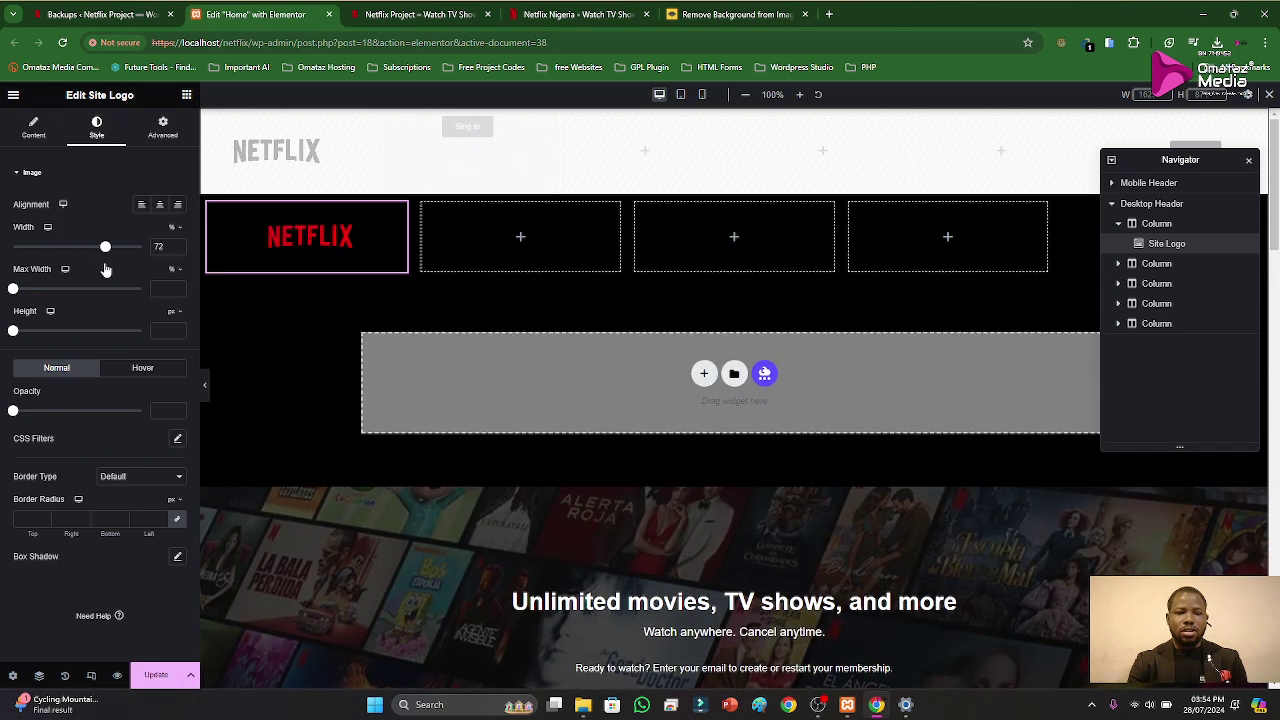
double_click(160, 247)
type("75")
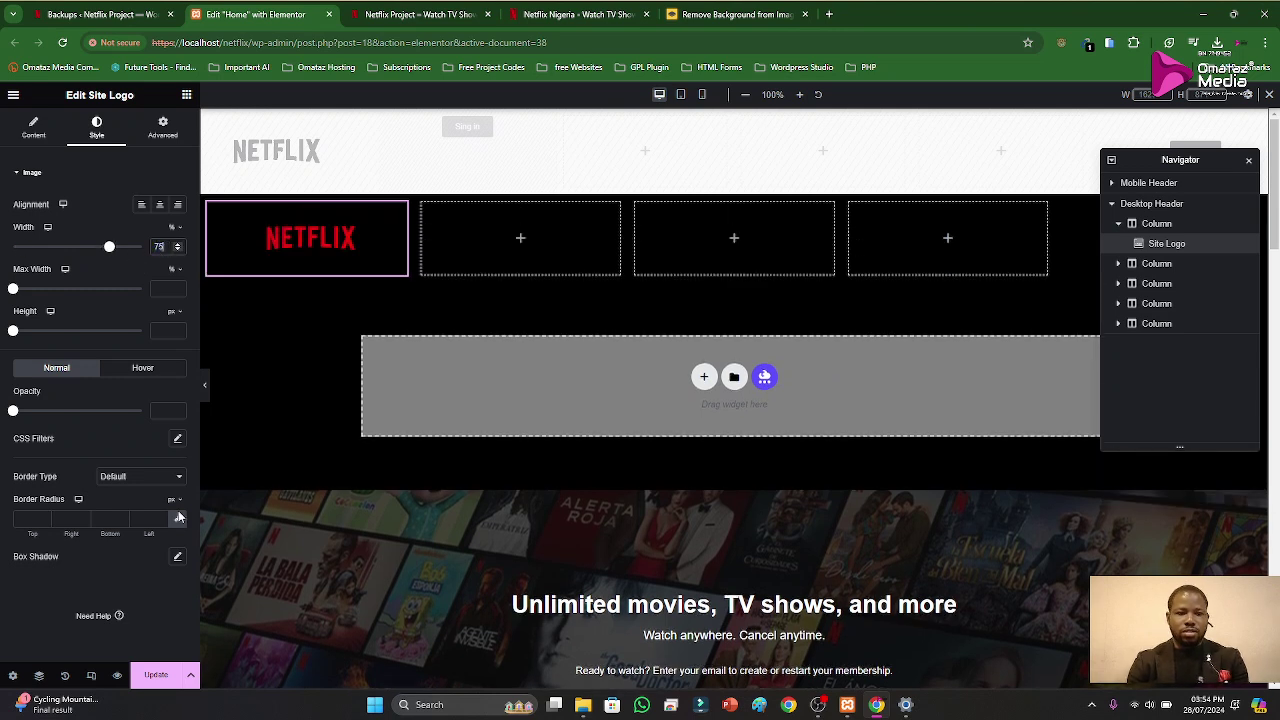
left_click(155, 675)
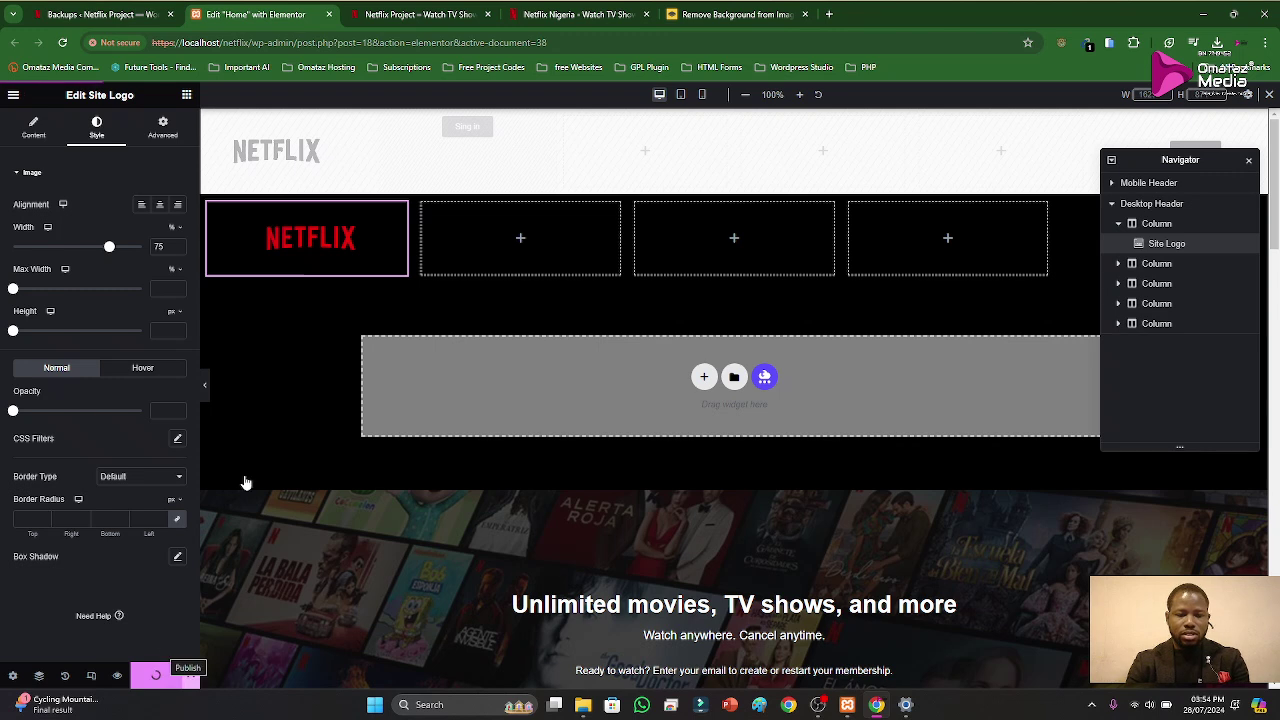
Step: Reload the live Netflix Project homepage and compare its header logo with the Netflix Nigeria website
left_click(448, 13)
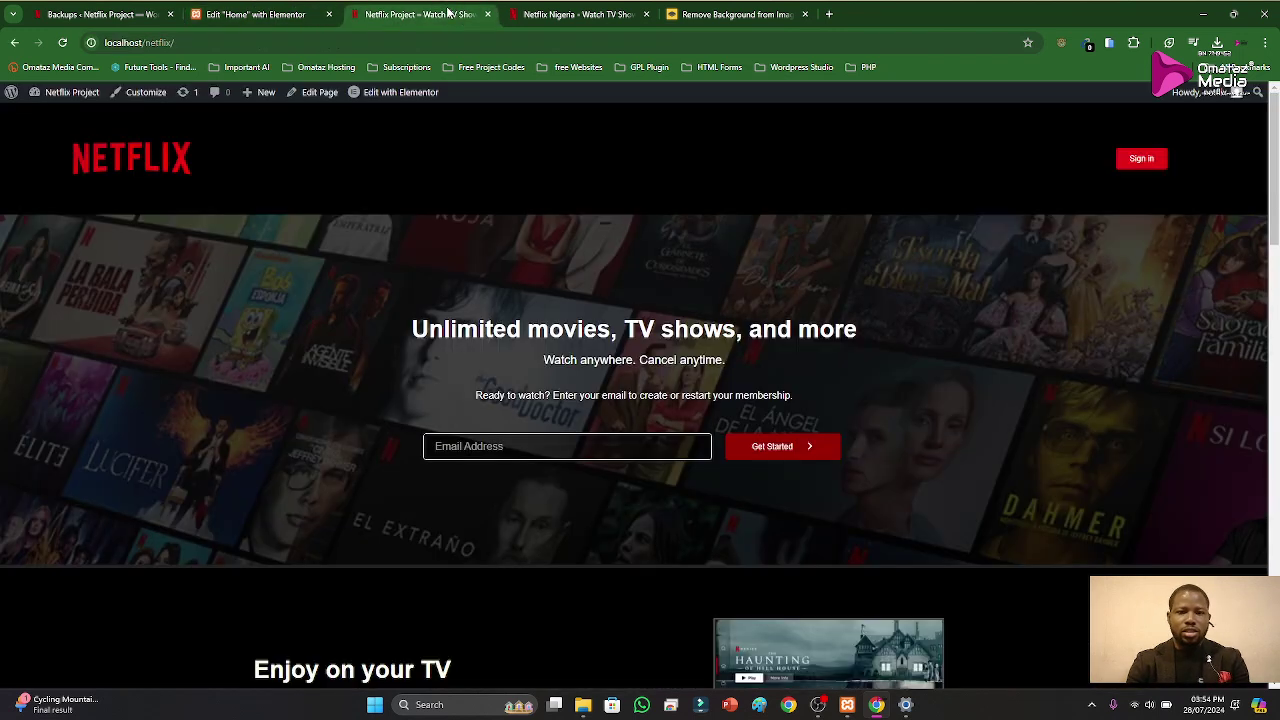
left_click(287, 15)
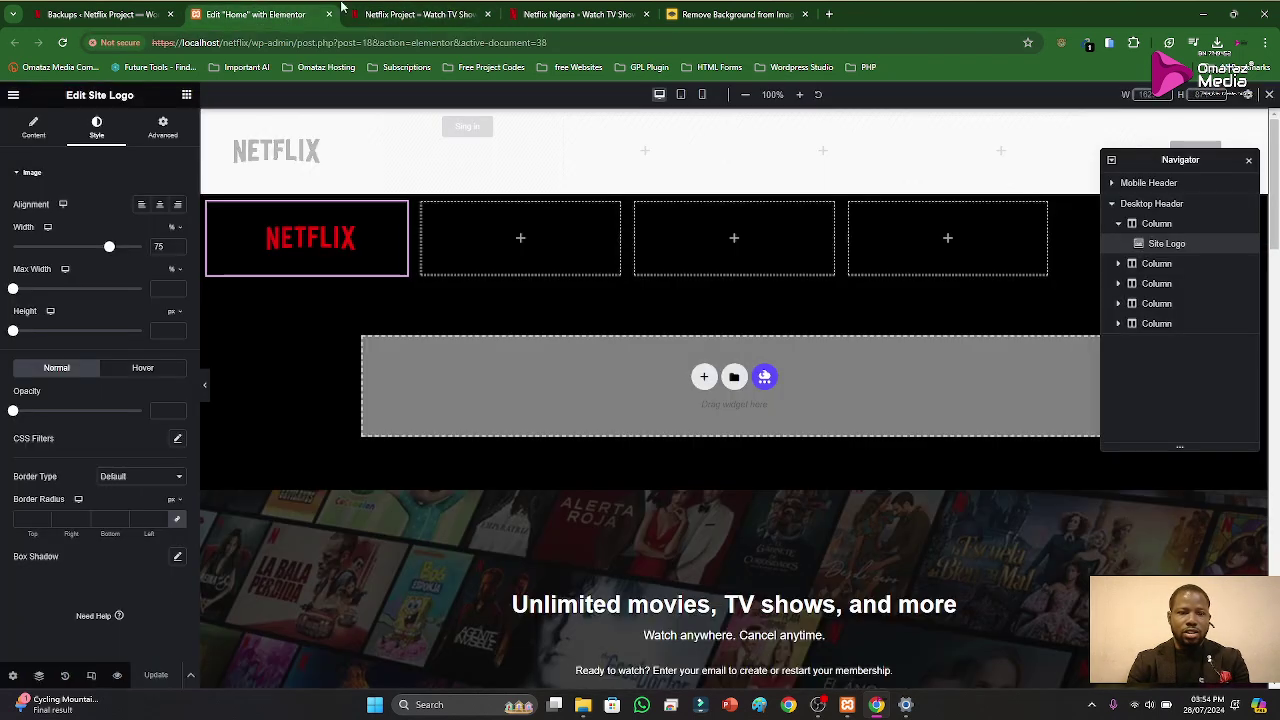
left_click(398, 13)
key("ctrl+e")
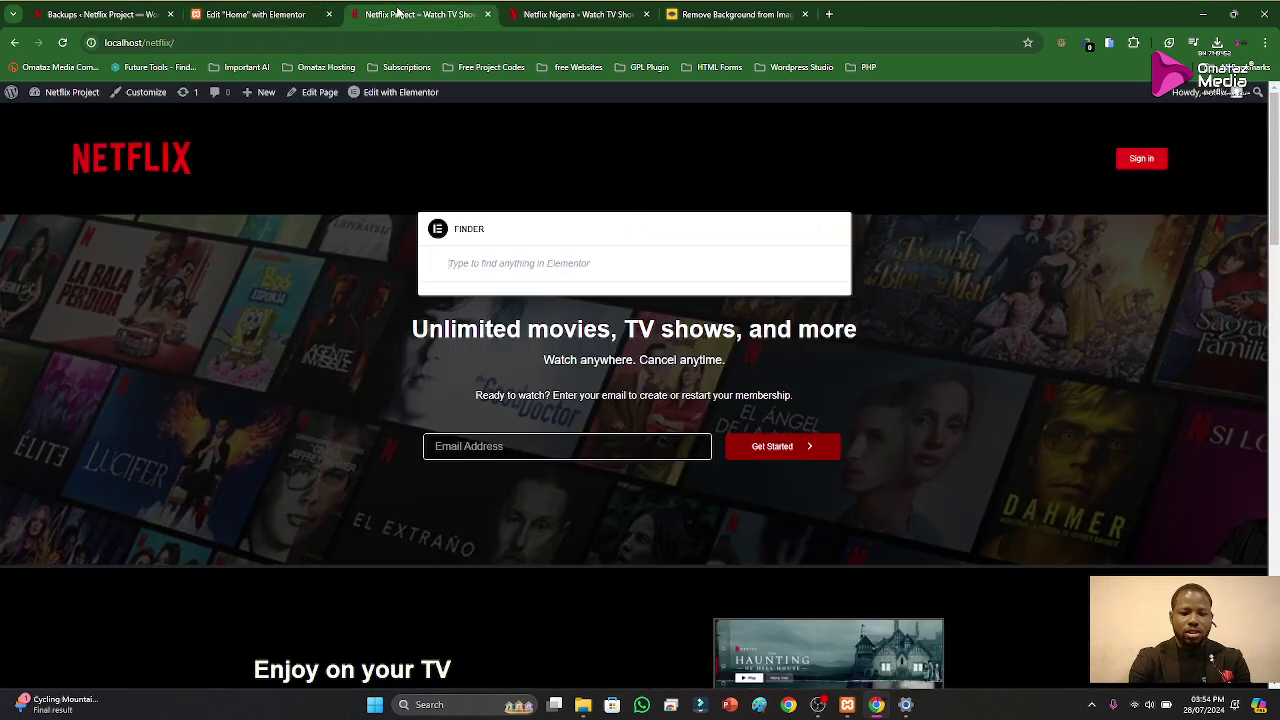
key("F5")
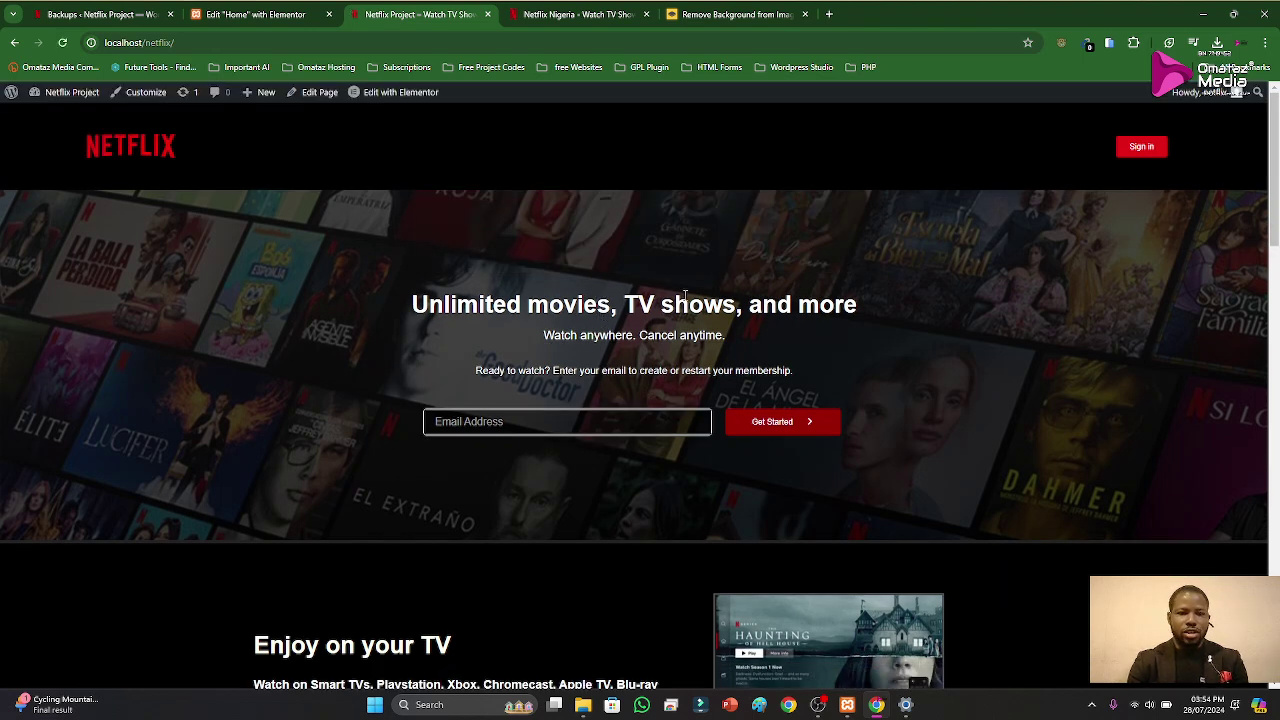
left_click(585, 20)
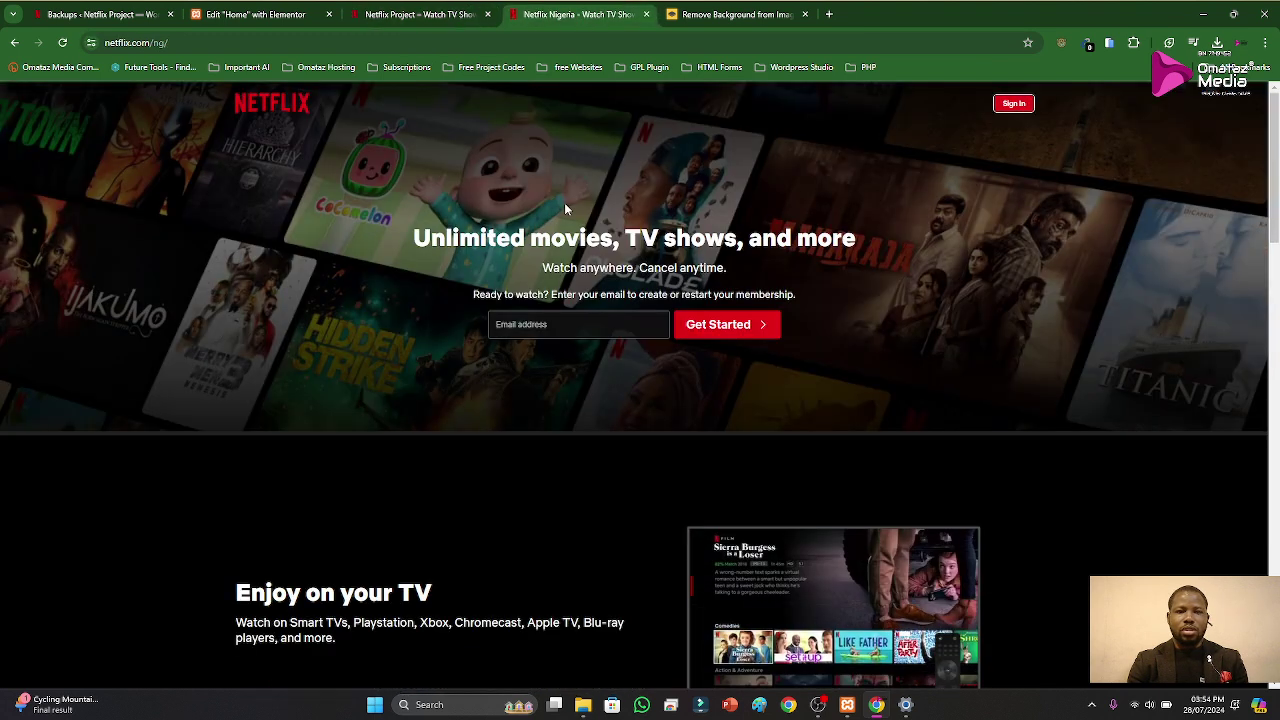
left_click(433, 14)
Step: Reduce the desktop header's site logo width to 50% in the Elementor editor
left_click(262, 14)
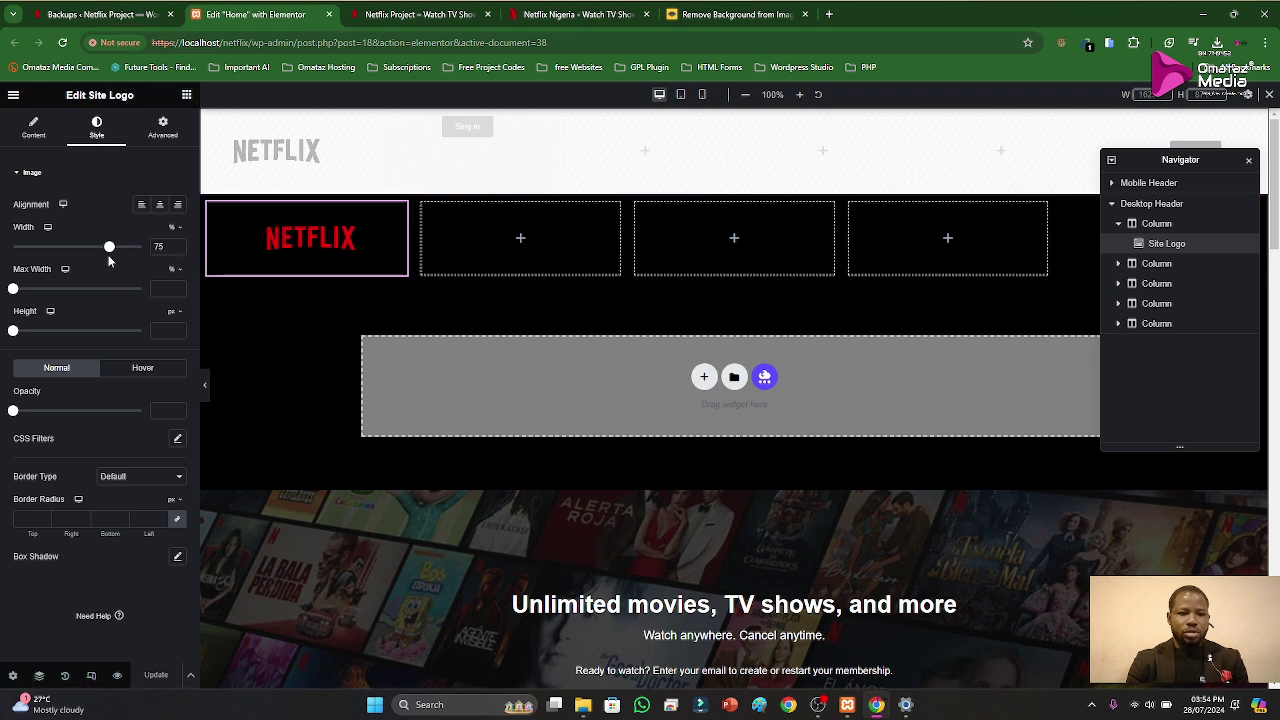
left_click_drag(109, 247, 78, 256)
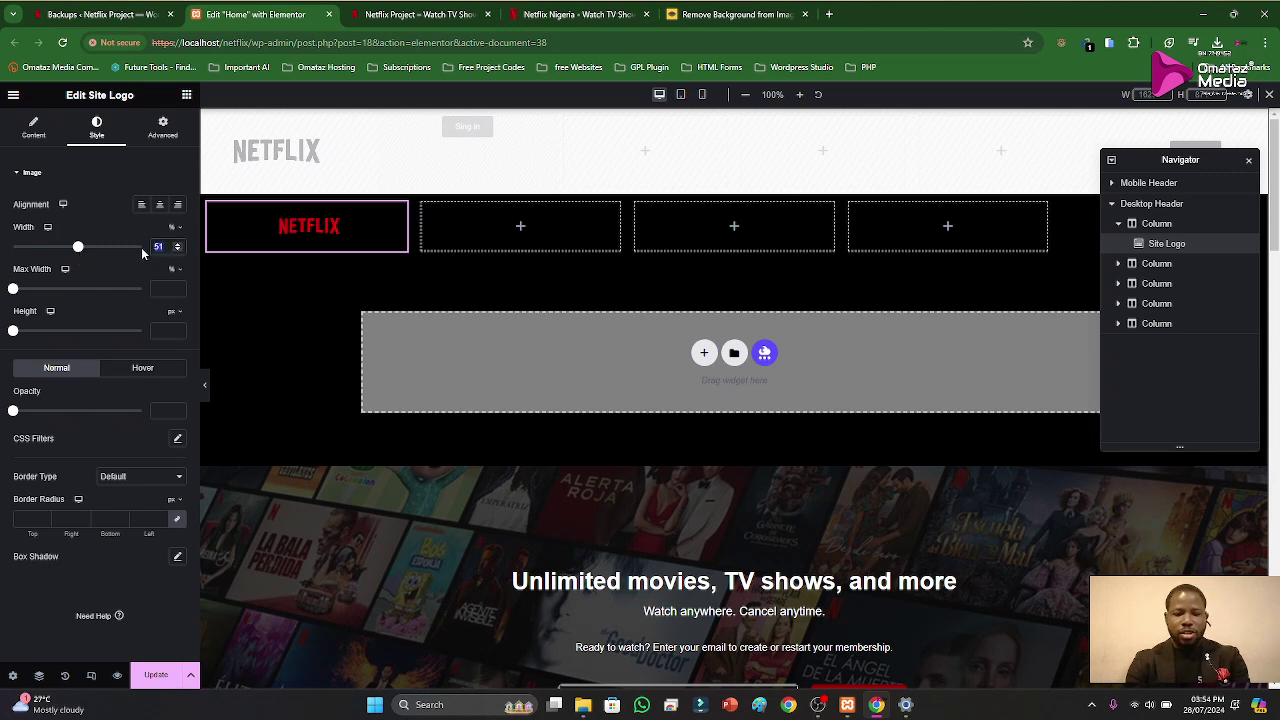
key("Down")
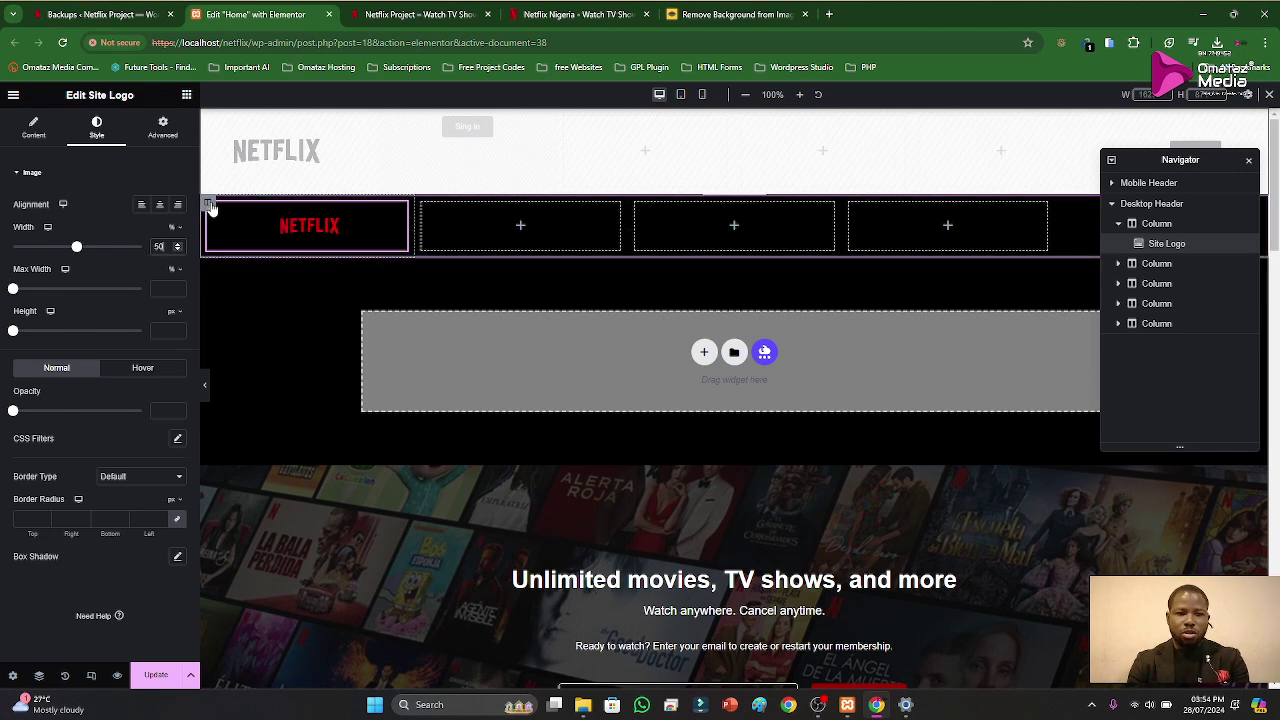
Step: Set the logo column's vertical alignment to Top and its horizontal alignment to Center in the desktop header
left_click(209, 204)
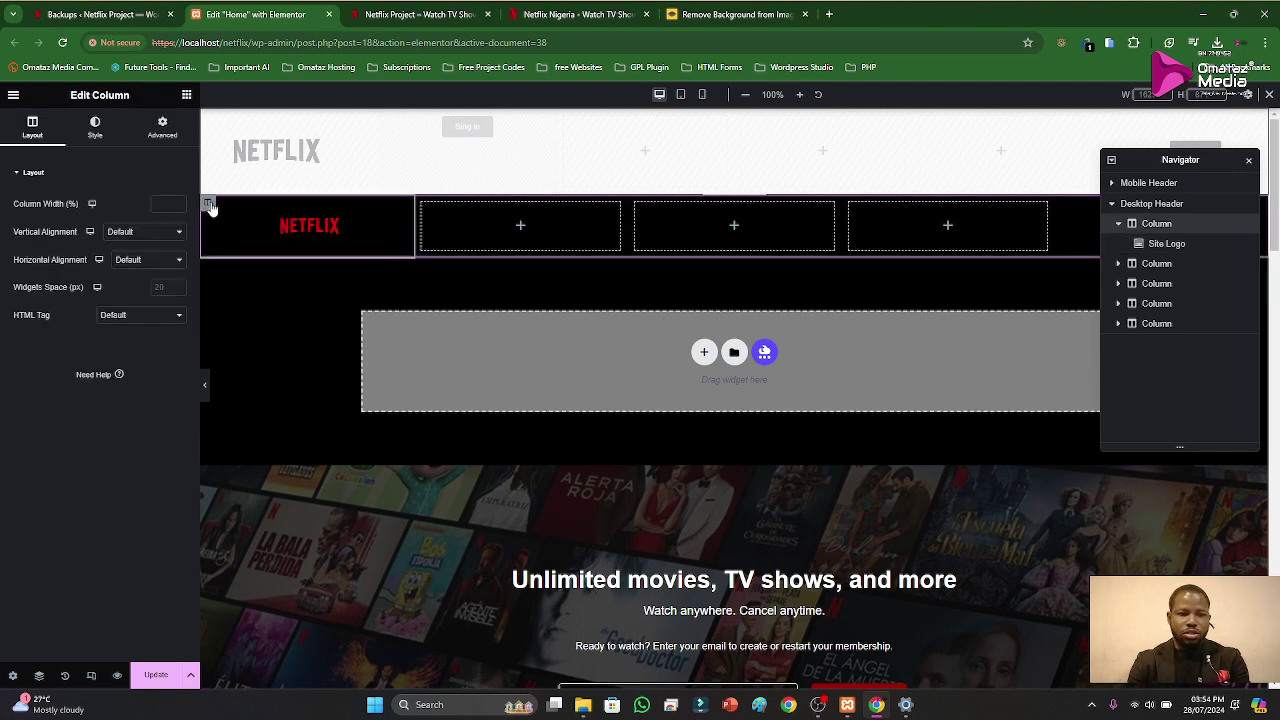
left_click(126, 233)
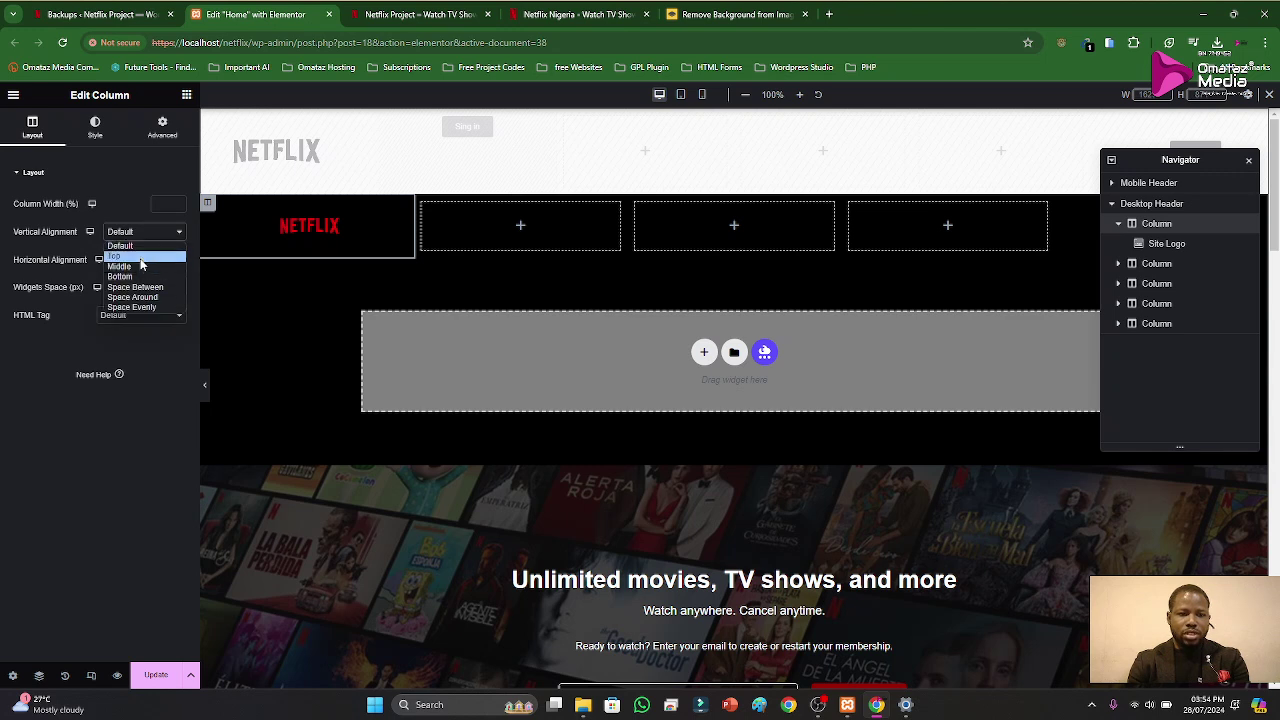
left_click(140, 256)
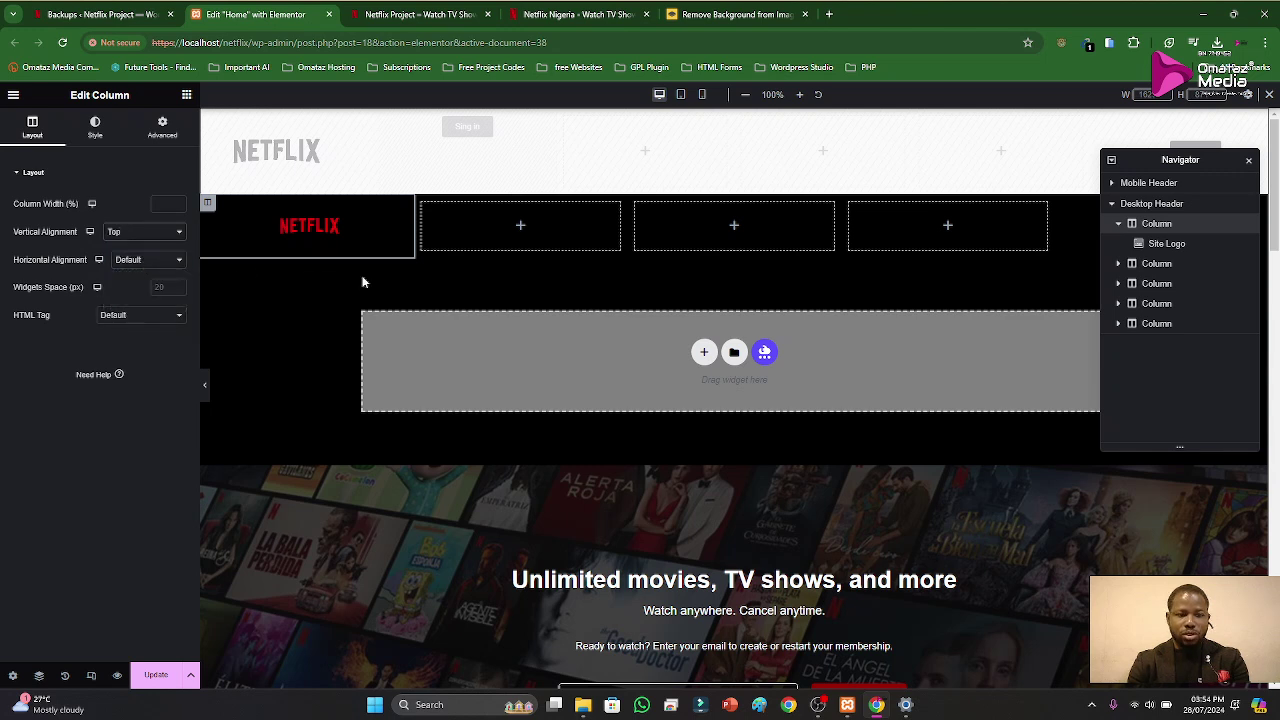
left_click(167, 262)
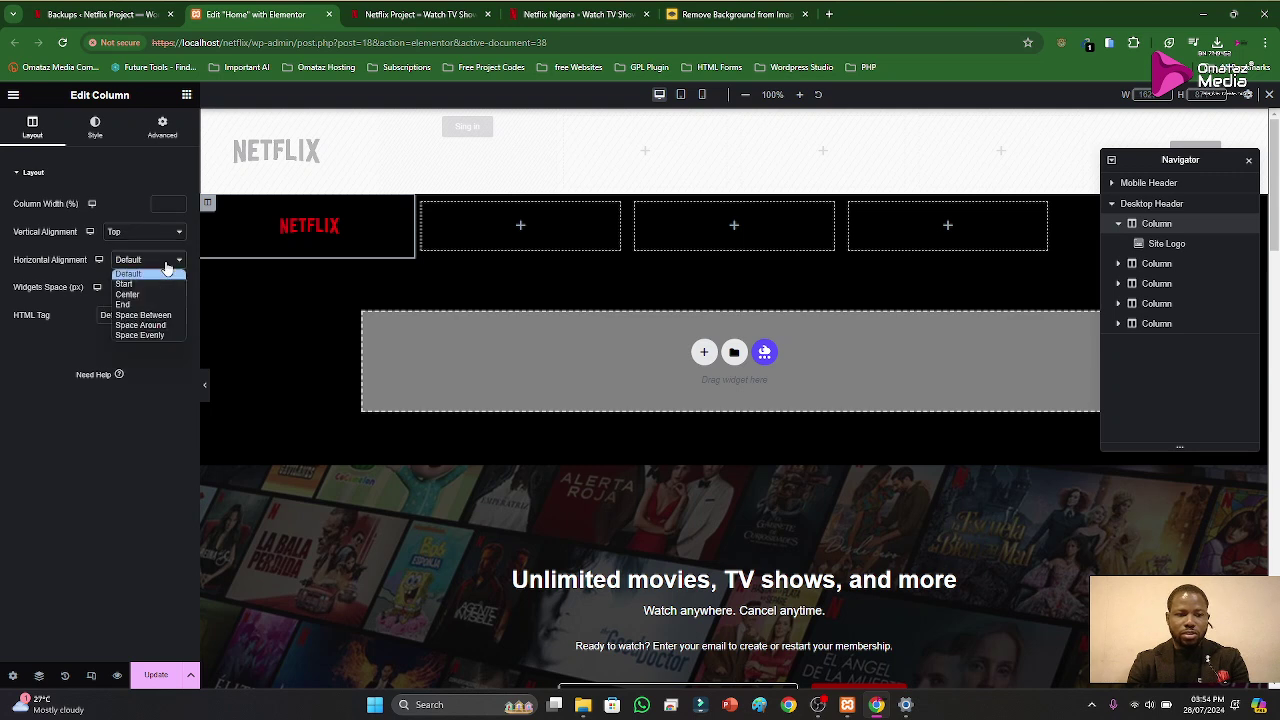
left_click(156, 296)
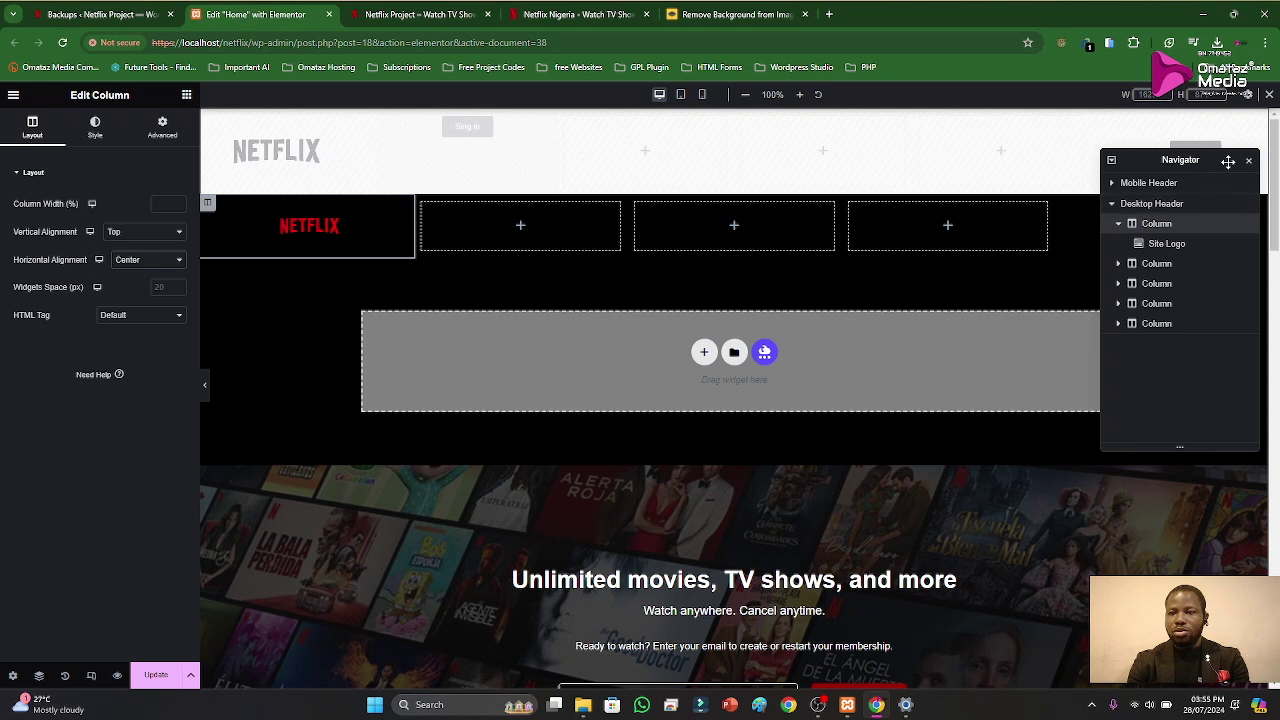
Step: Try Top vertical alignment on the Sign in button's column, restore it to Middle, and update the header
left_click_drag(1228, 161, 1166, 280)
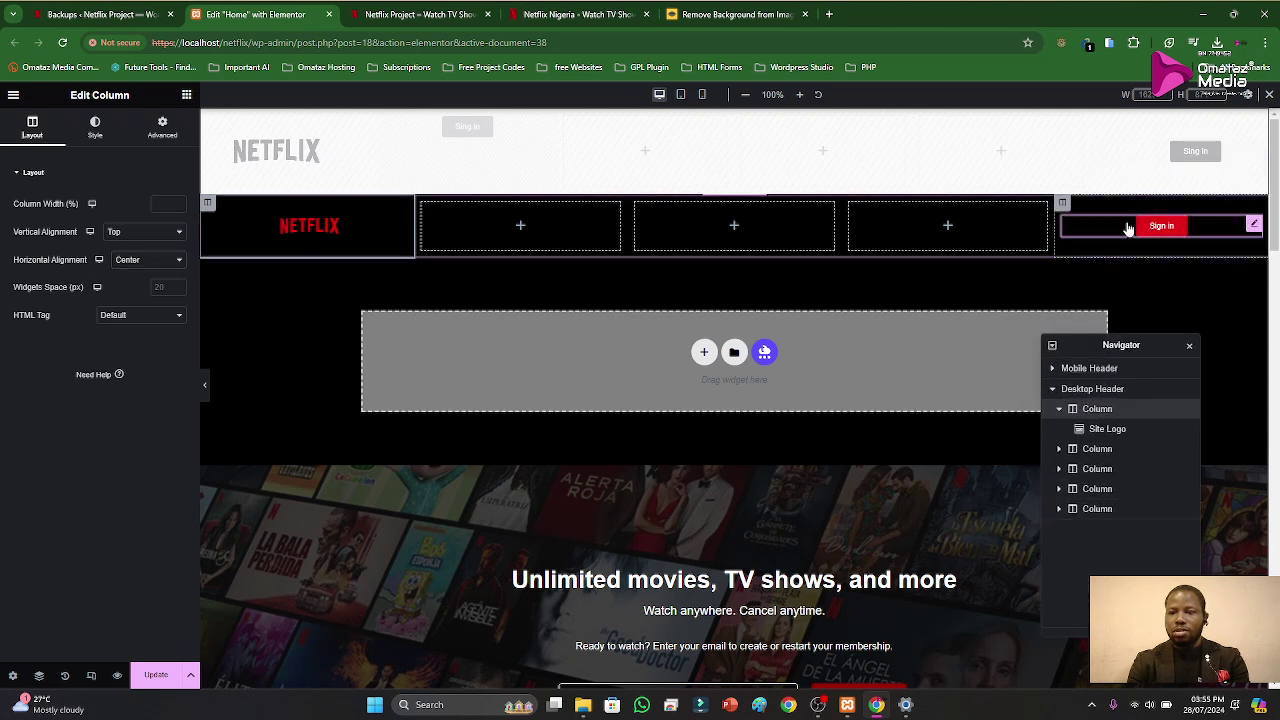
left_click(1062, 202)
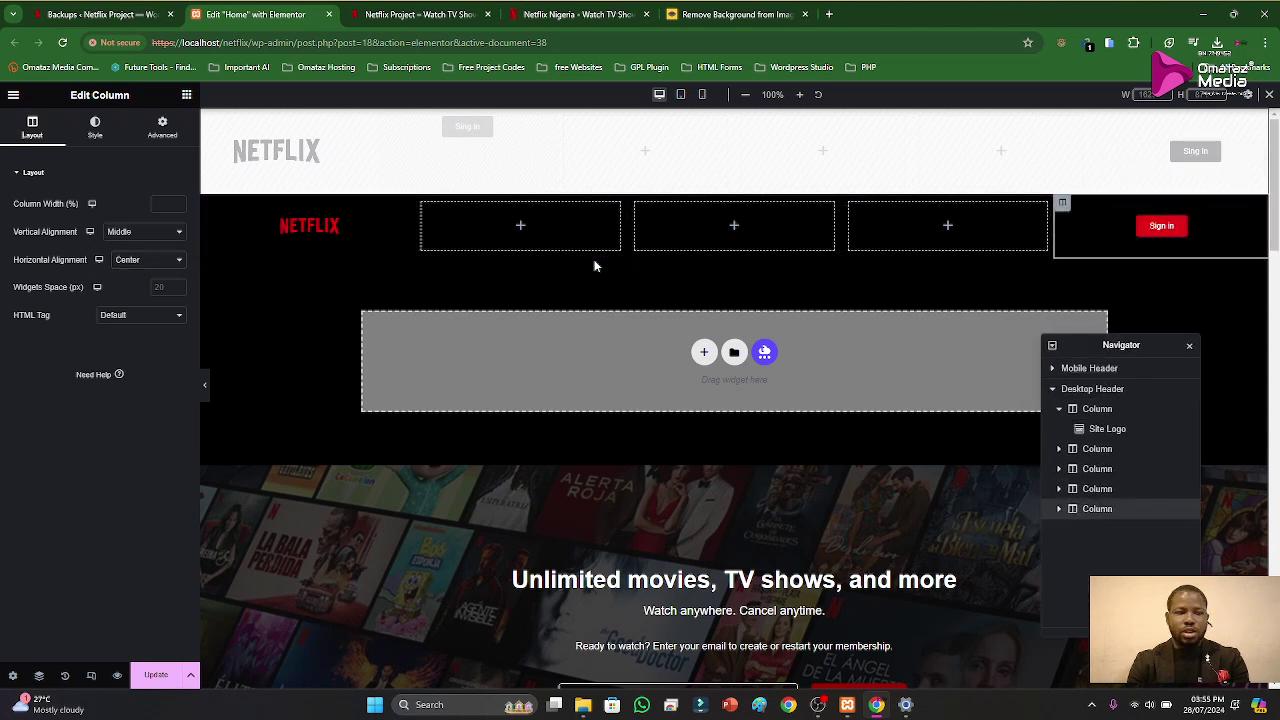
left_click(171, 231)
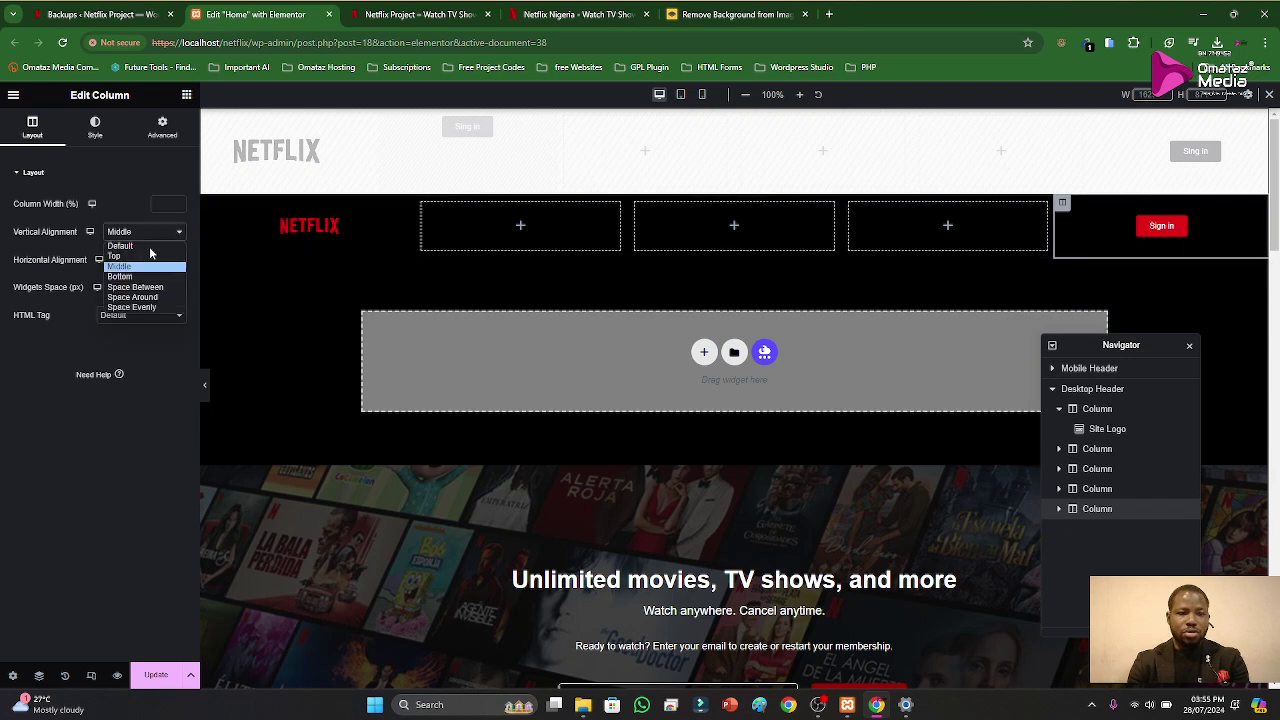
left_click(145, 257)
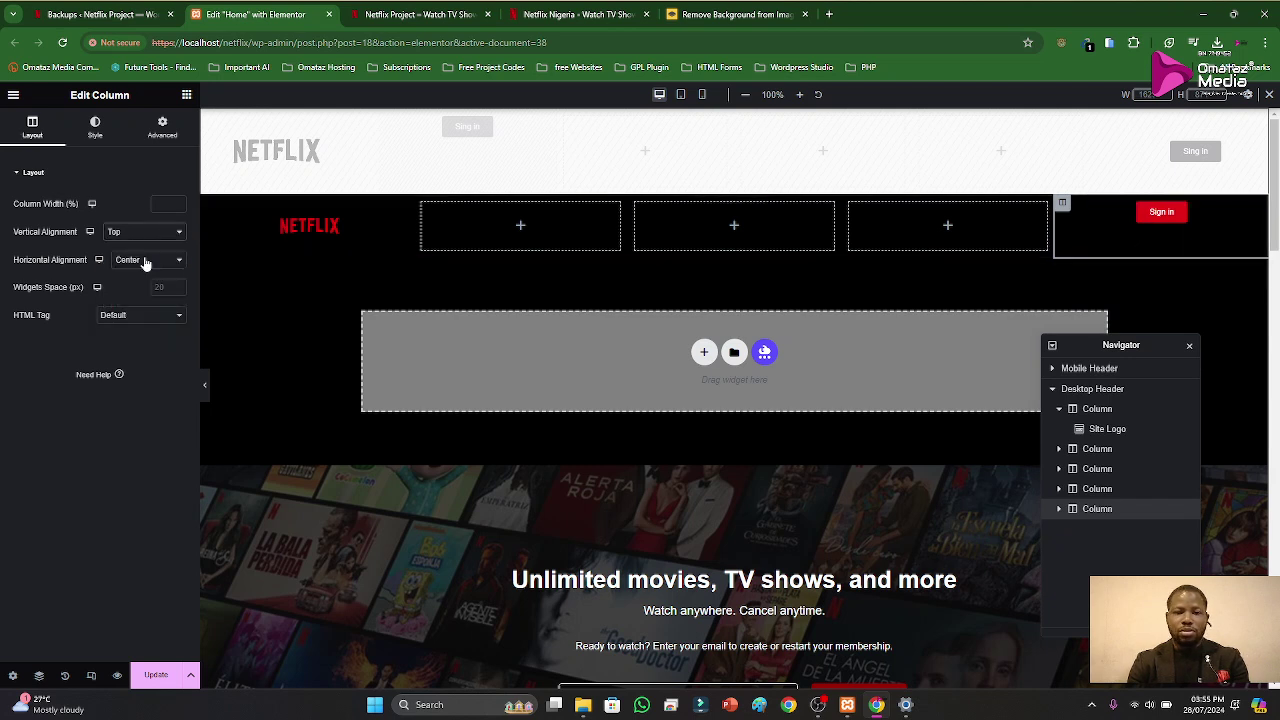
left_click(142, 238)
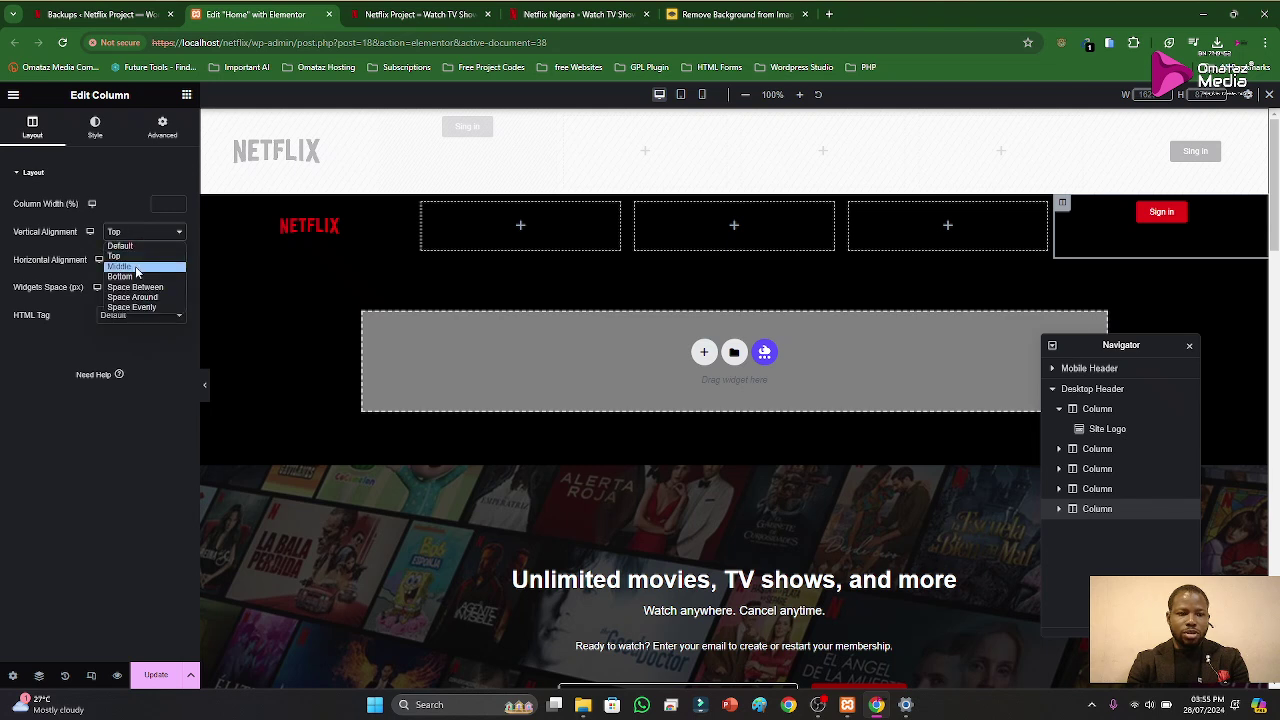
left_click(136, 267)
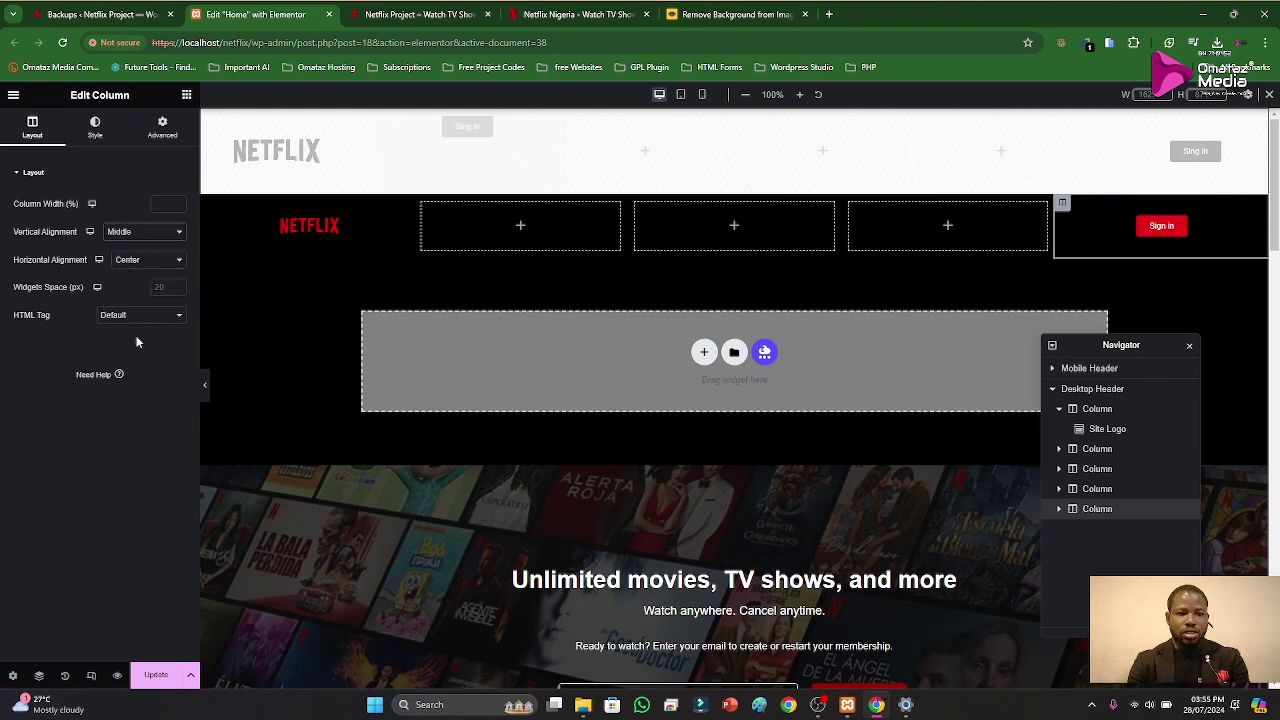
left_click(160, 679)
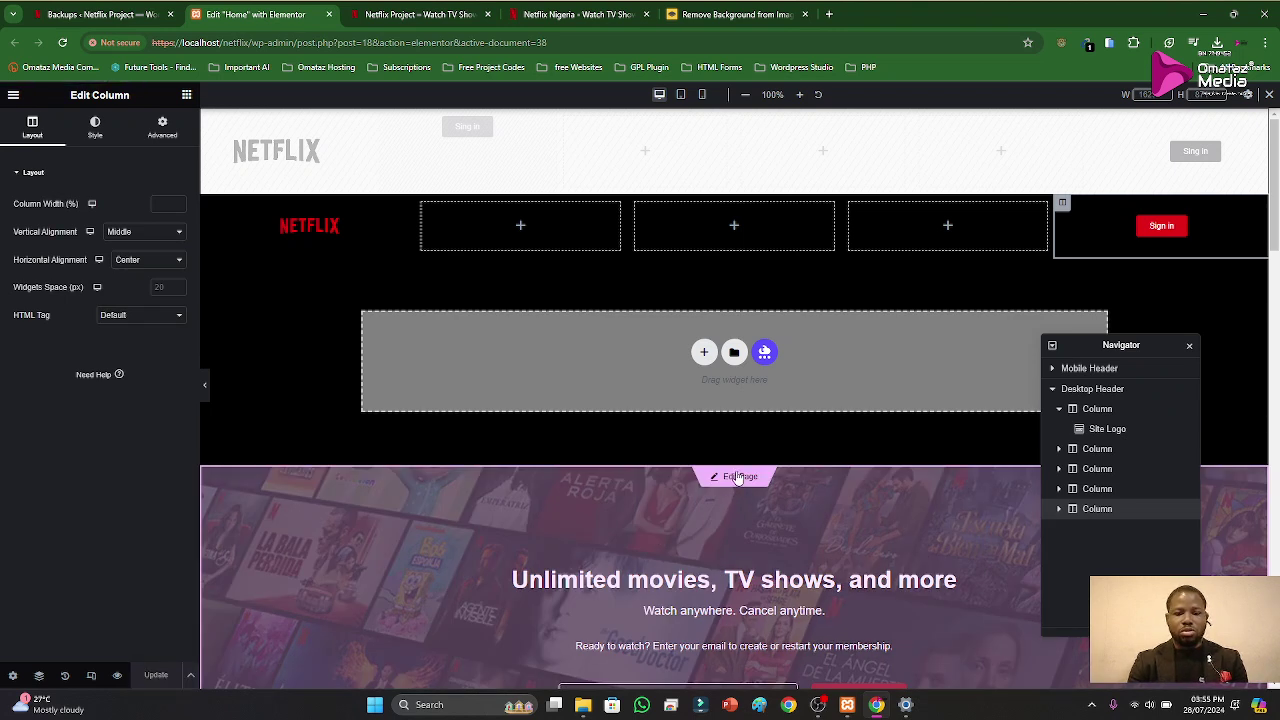
Step: Switch to editing the page, set the hero section's top margin to -113 px, and update the page
left_click(738, 477)
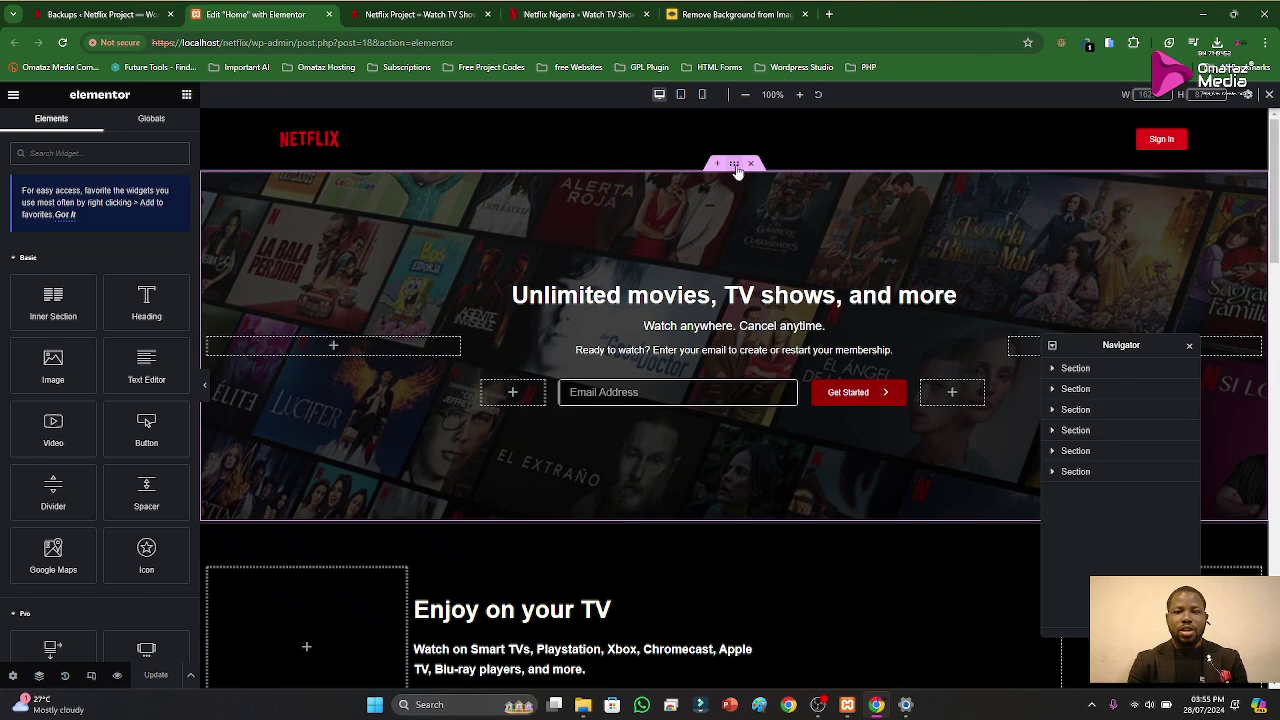
left_click(202, 215)
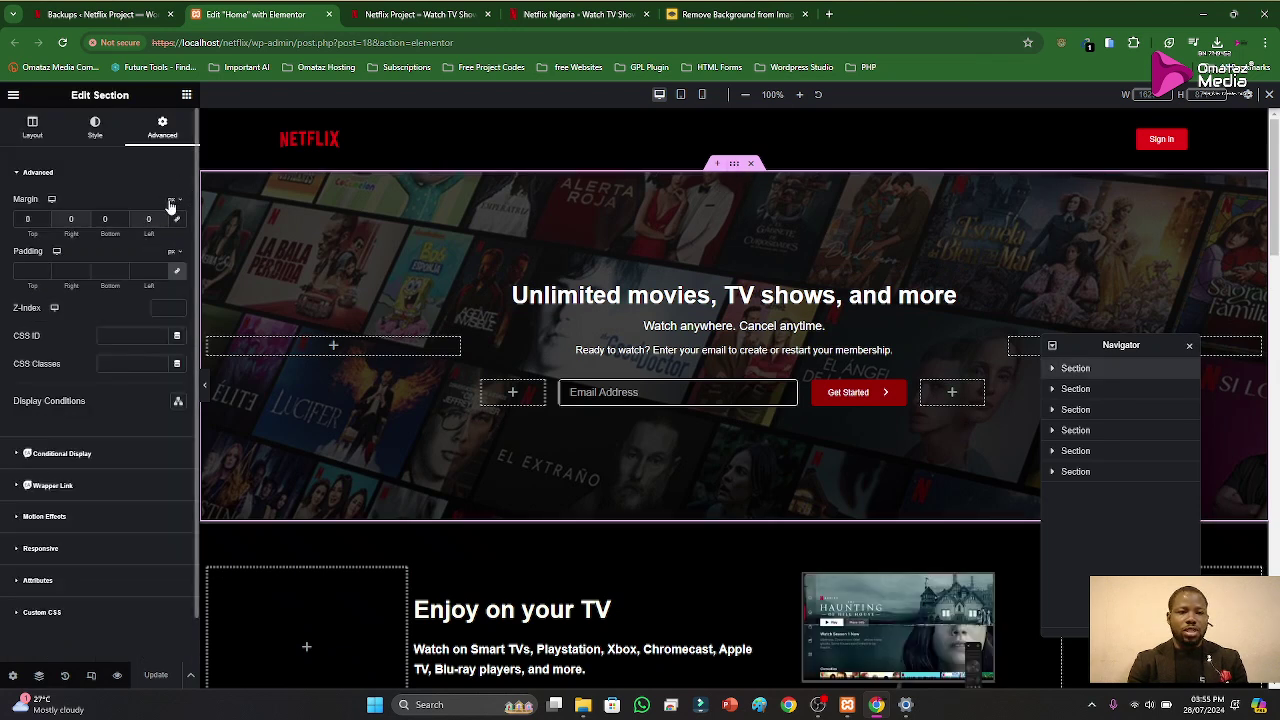
left_click(44, 222)
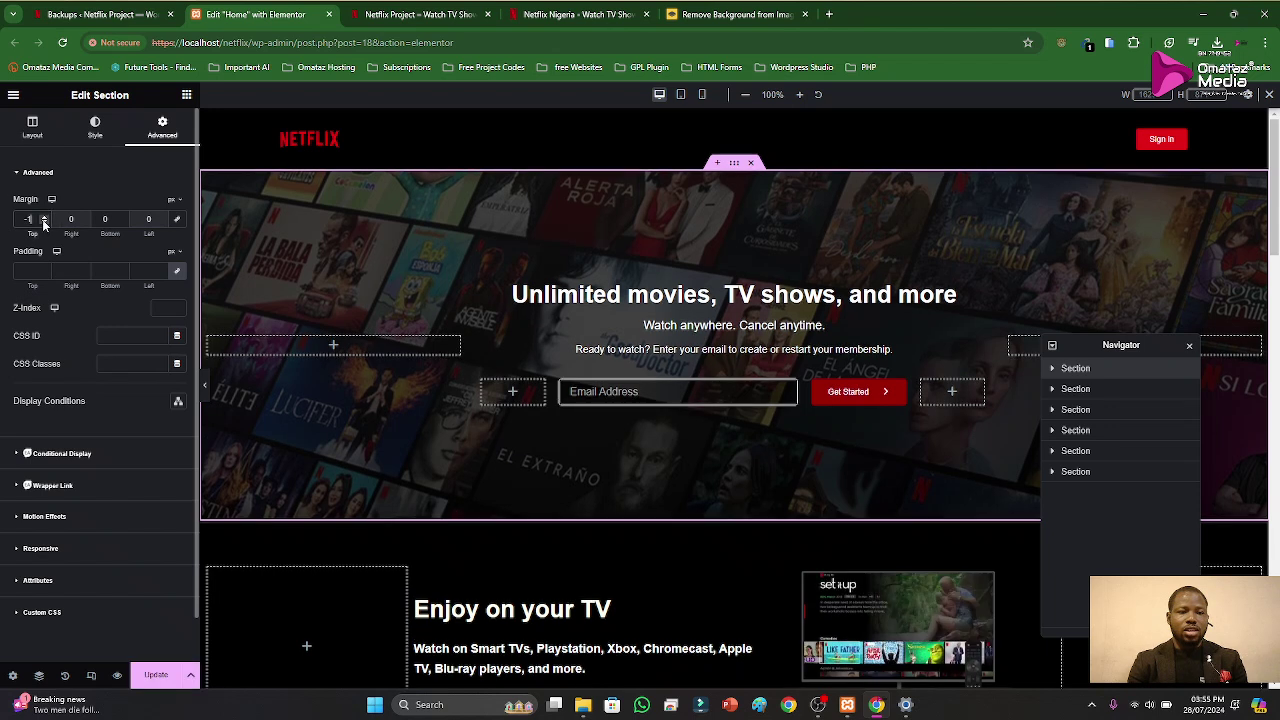
type("13")
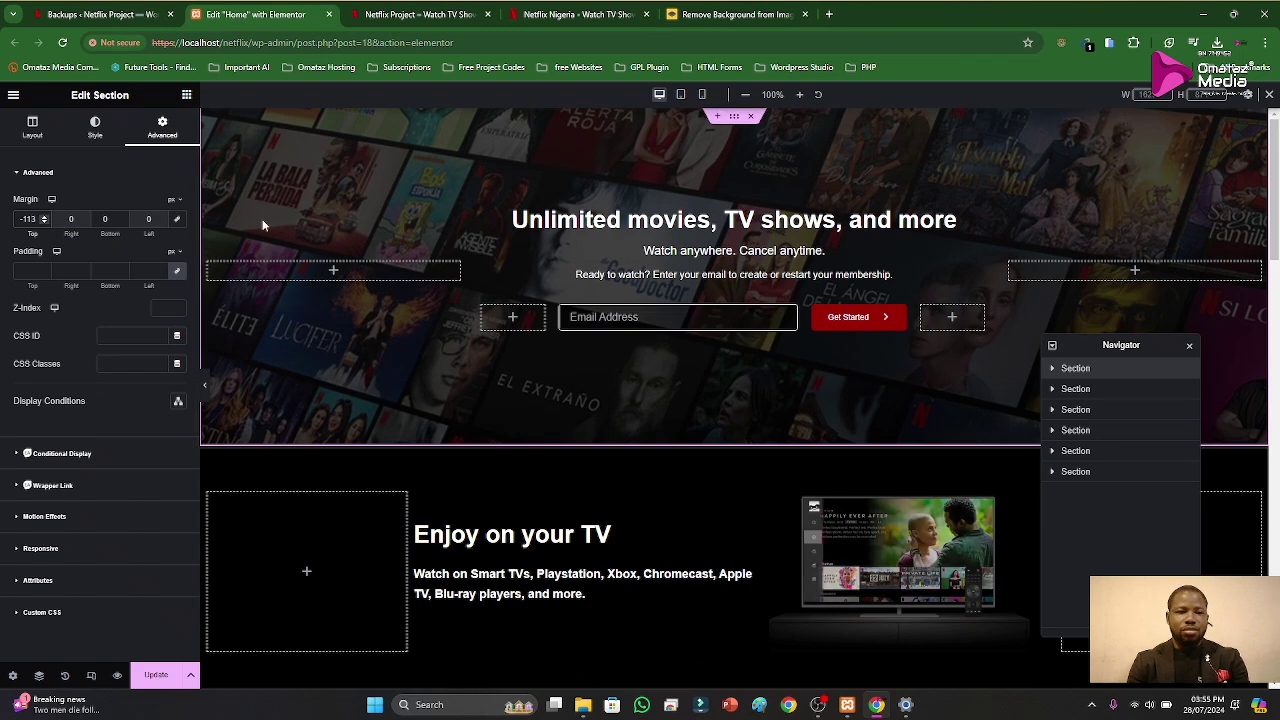
left_click(158, 675)
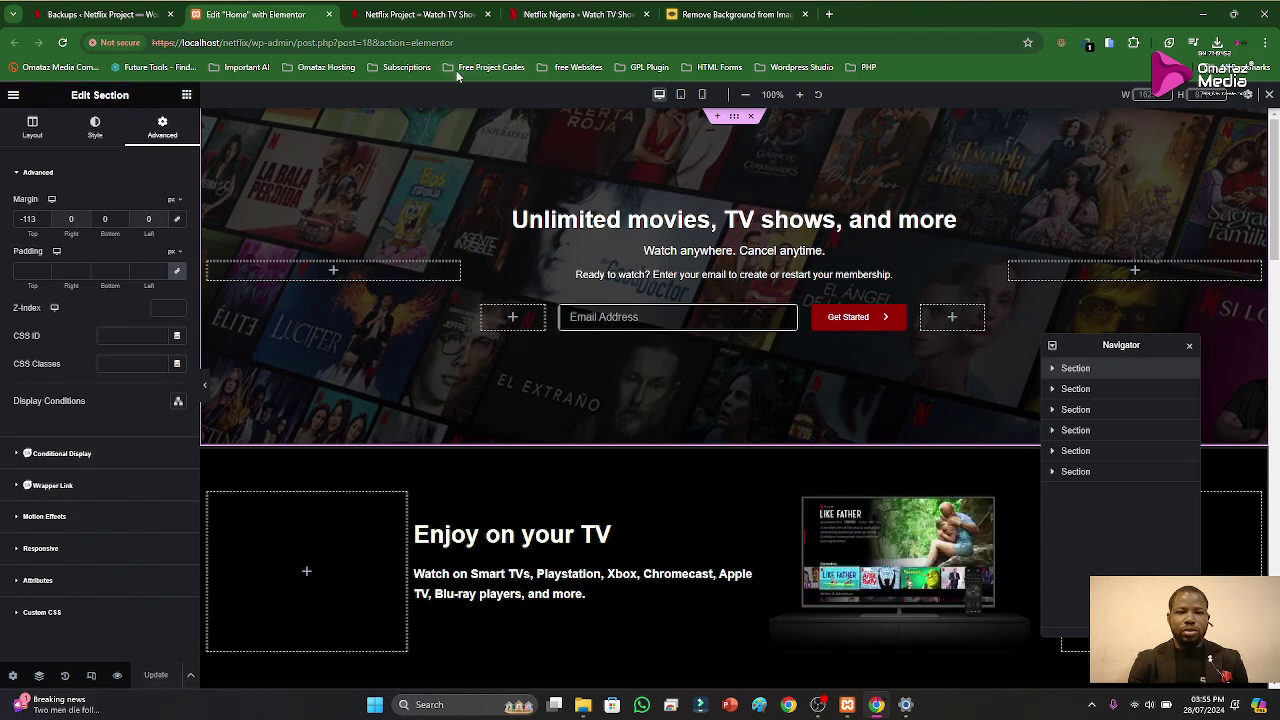
Step: Check how the header overlays the hero image on the live homepage and compare it with the Netflix Nigeria website
left_click(434, 12)
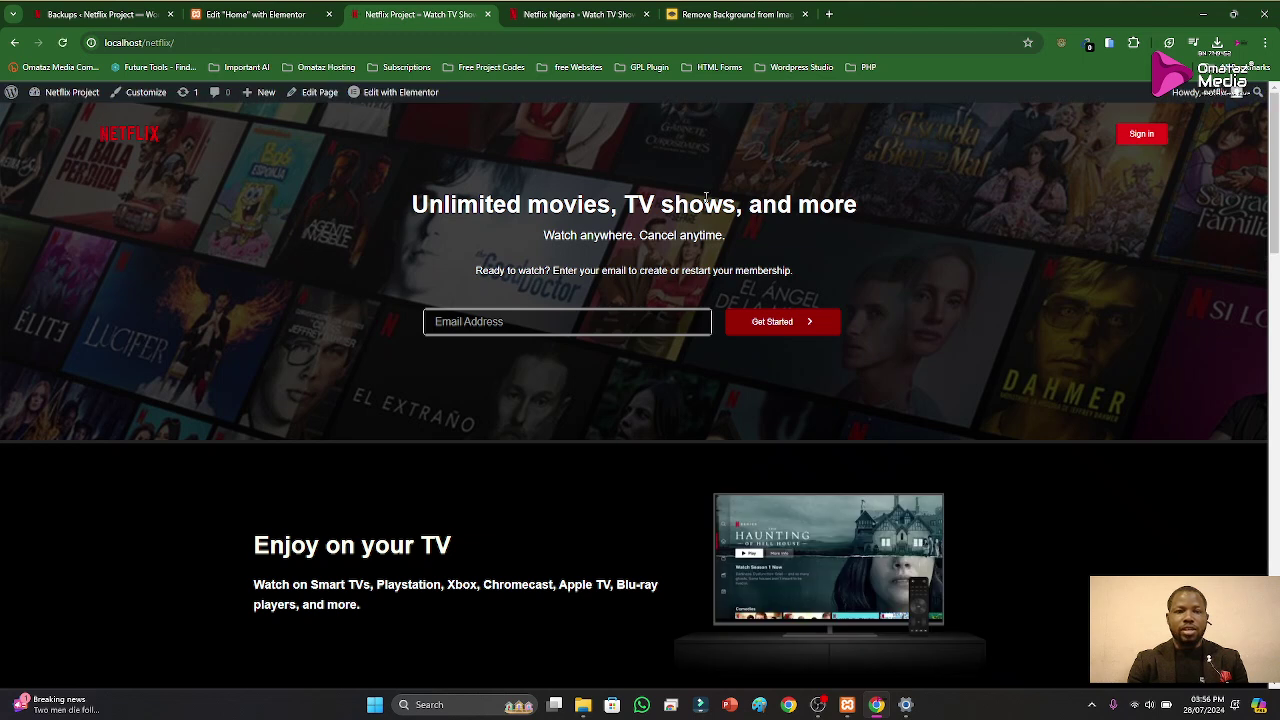
left_click(605, 15)
left_click(443, 10)
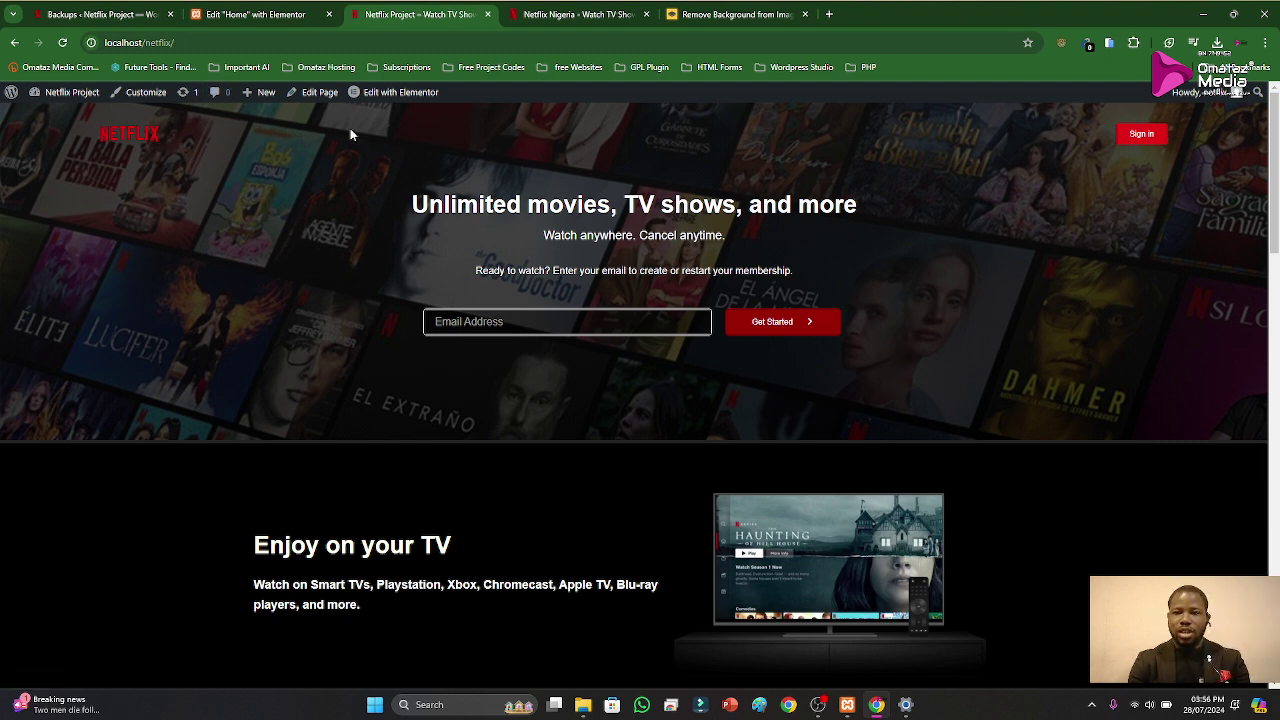
Step: Reset the hero section's top margin to 0 and save the page changes while switching to header editing
left_click(312, 15)
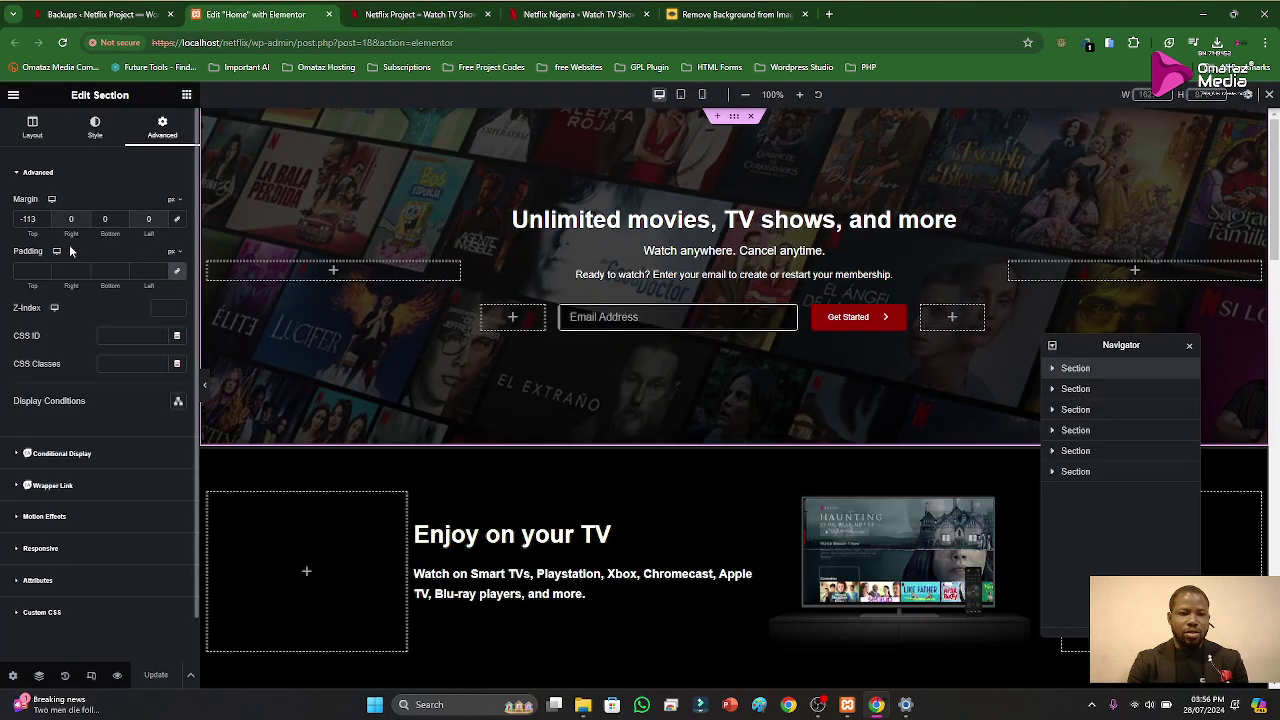
left_click_drag(38, 226, 10, 230)
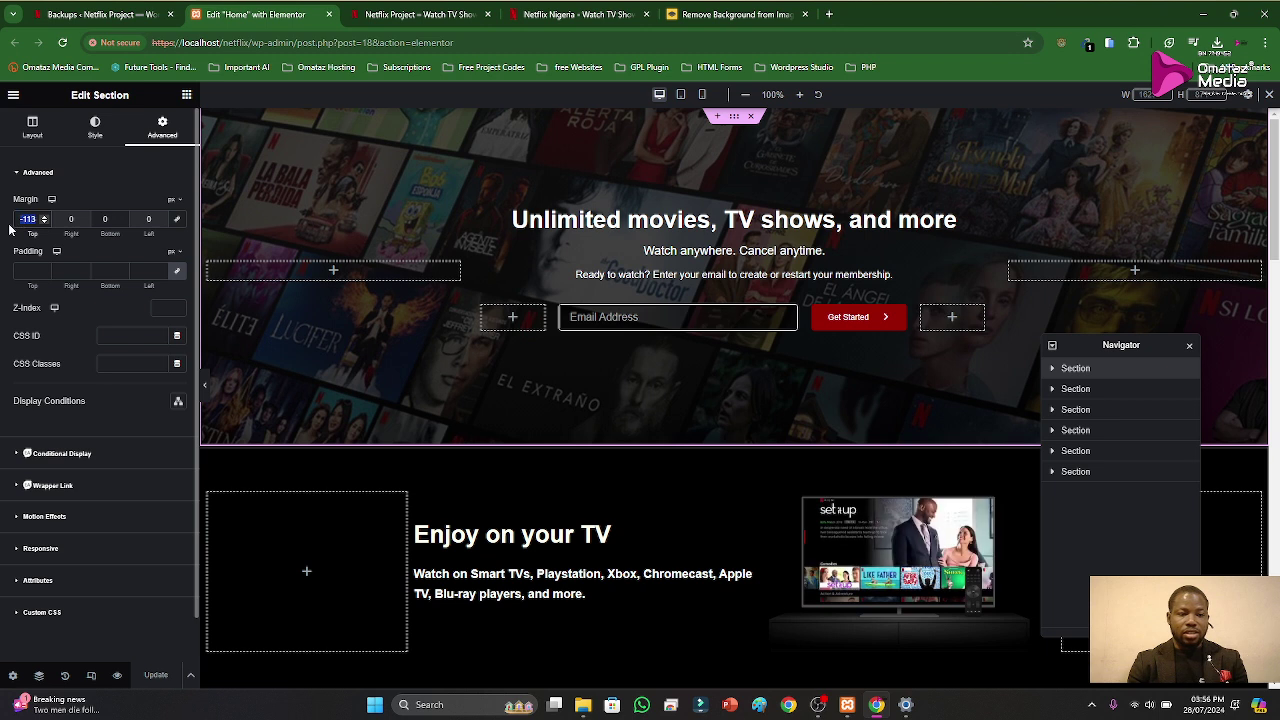
type("0")
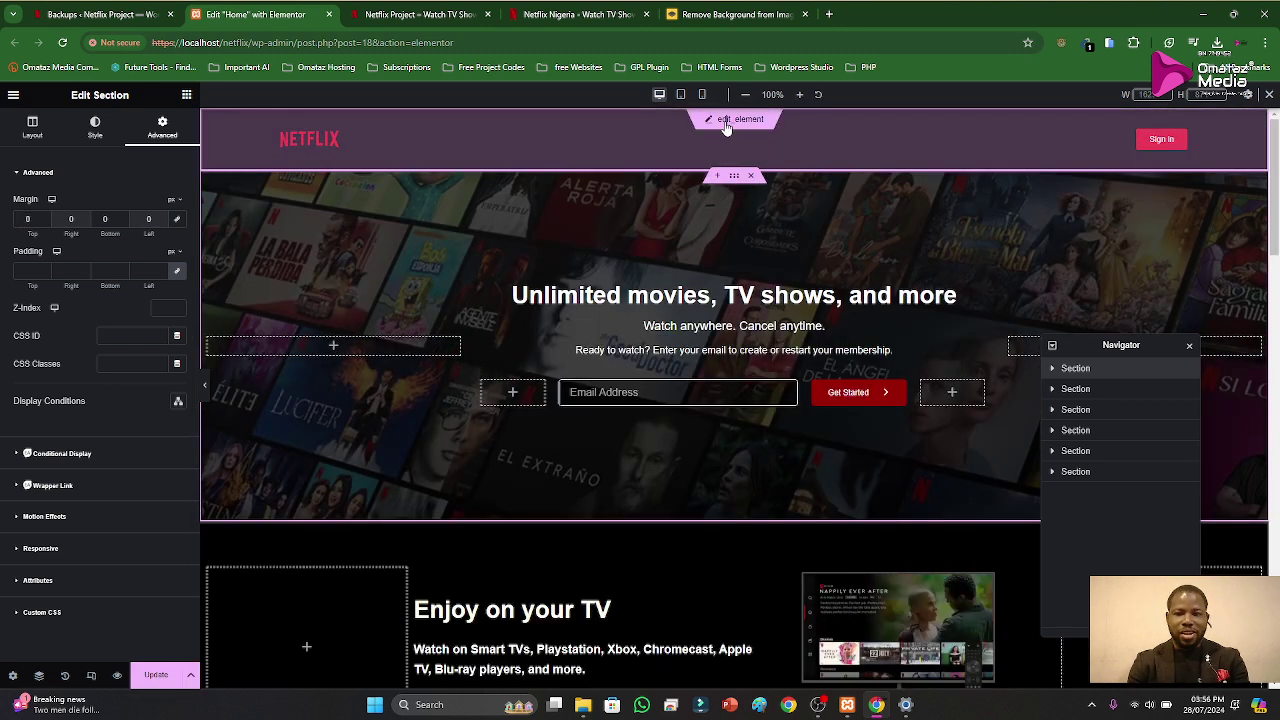
left_click(726, 121)
left_click(735, 417)
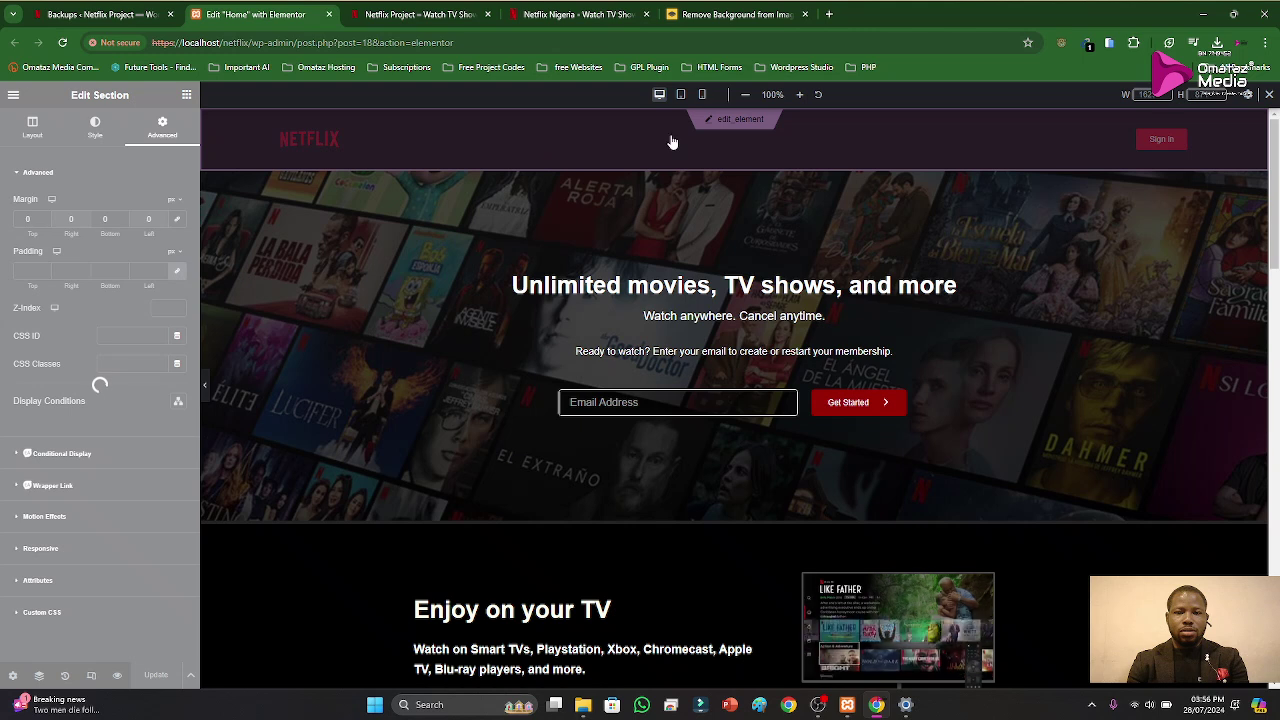
Step: Open the header for editing and set the Desktop Header section's content width to Boxed
left_click(733, 121)
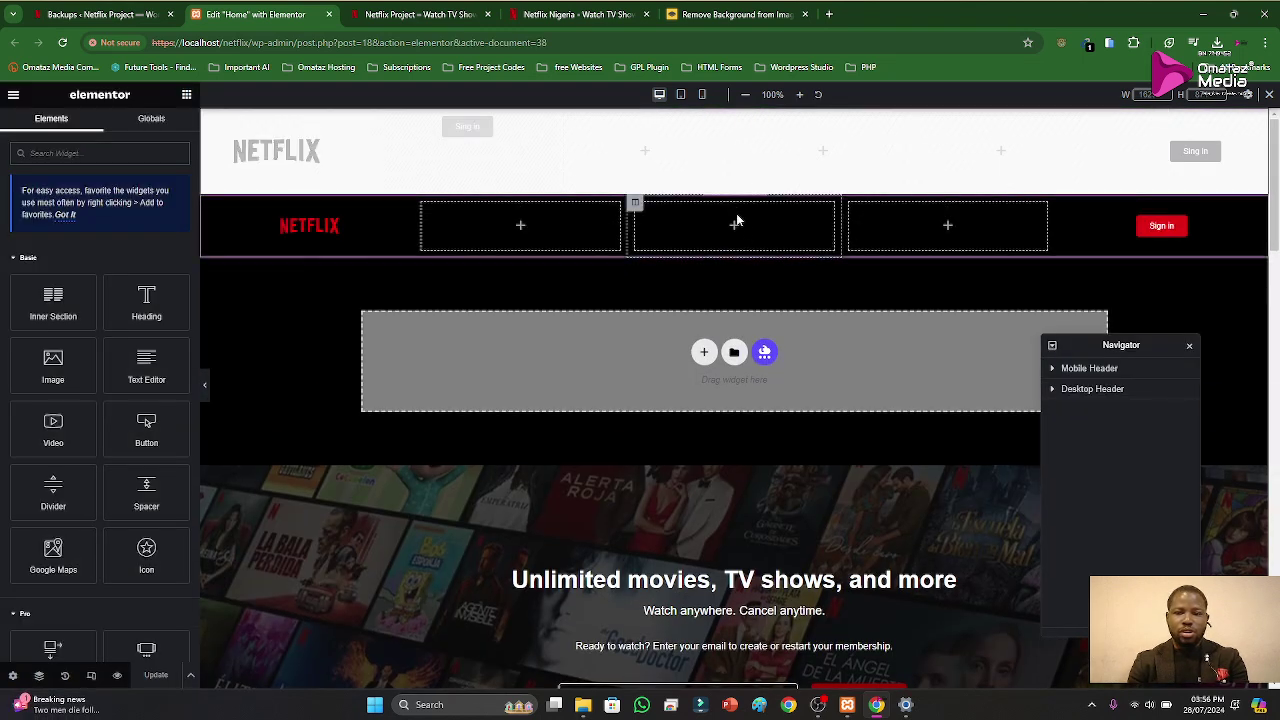
left_click(1090, 389)
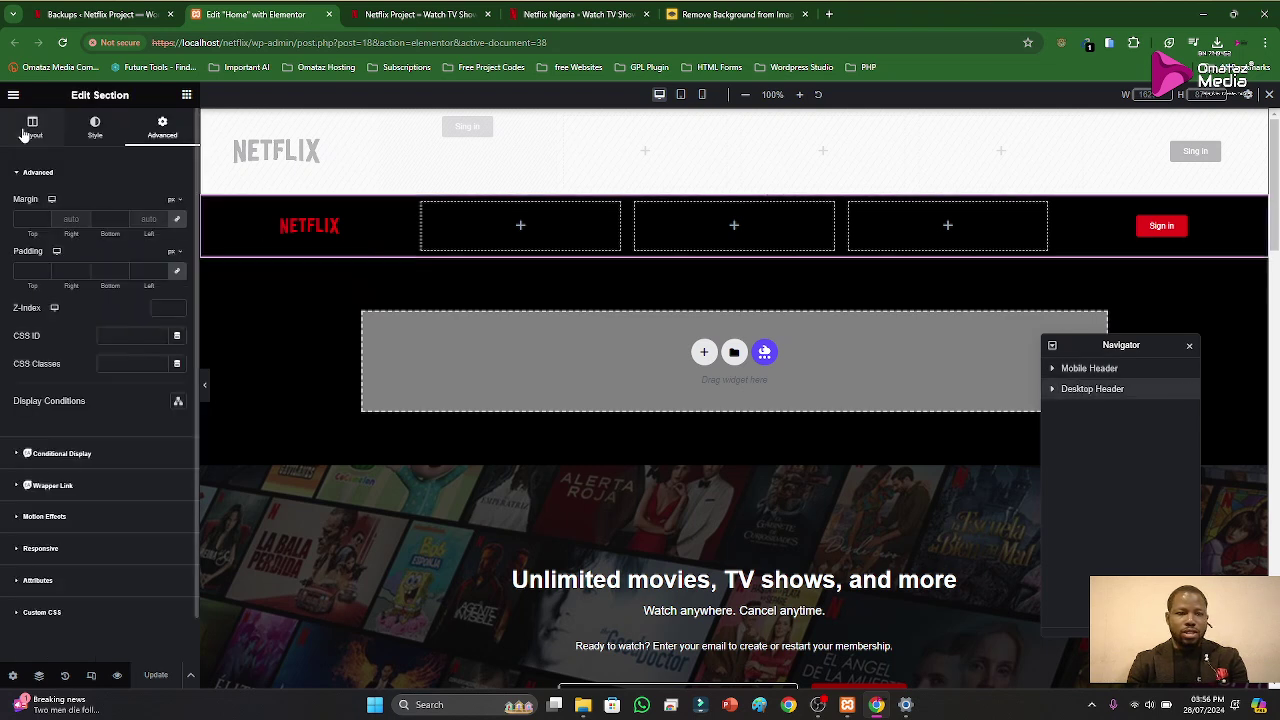
left_click(24, 133)
left_click(139, 206)
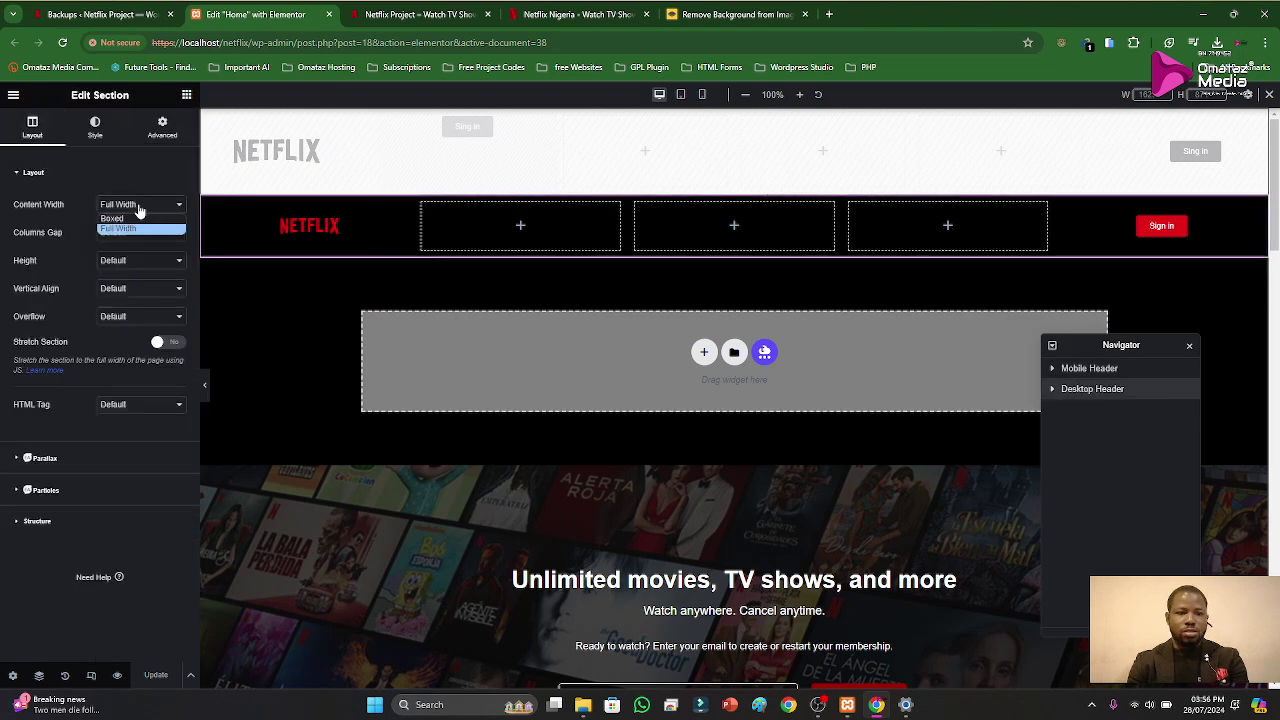
left_click(139, 217)
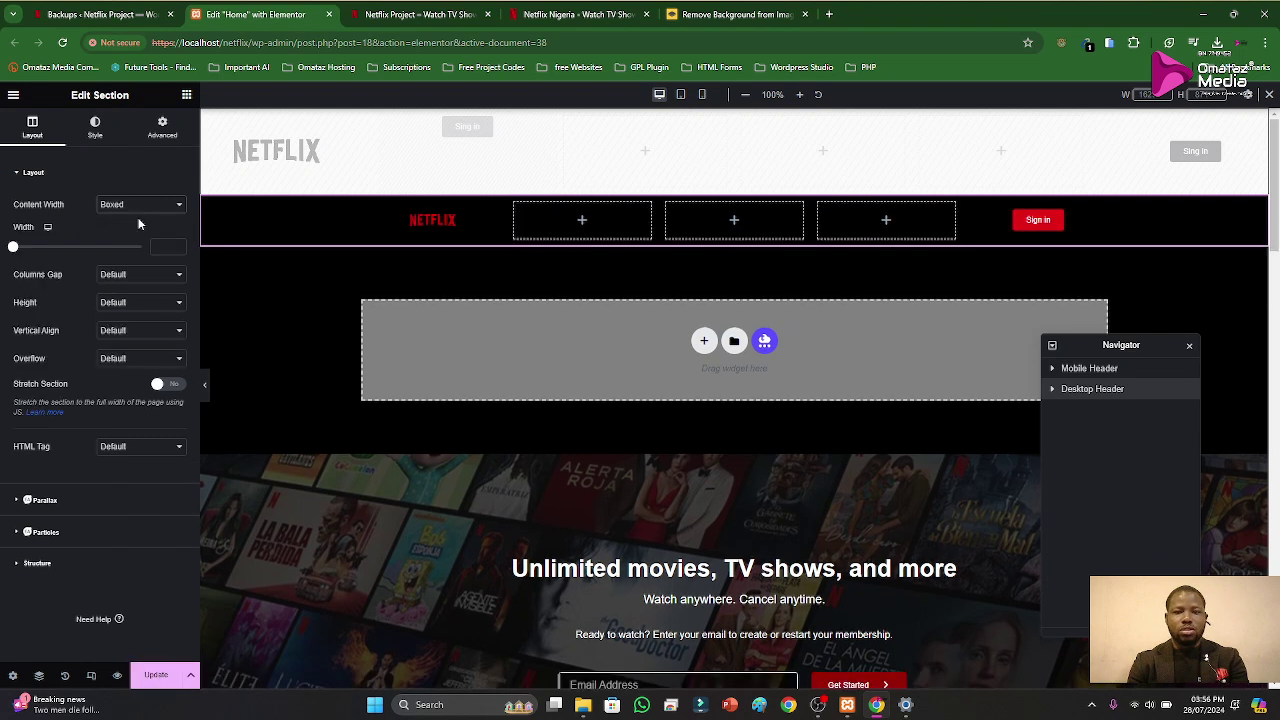
Step: Update the header, switch to editing the page, and check the header on the live homepage
left_click(157, 672)
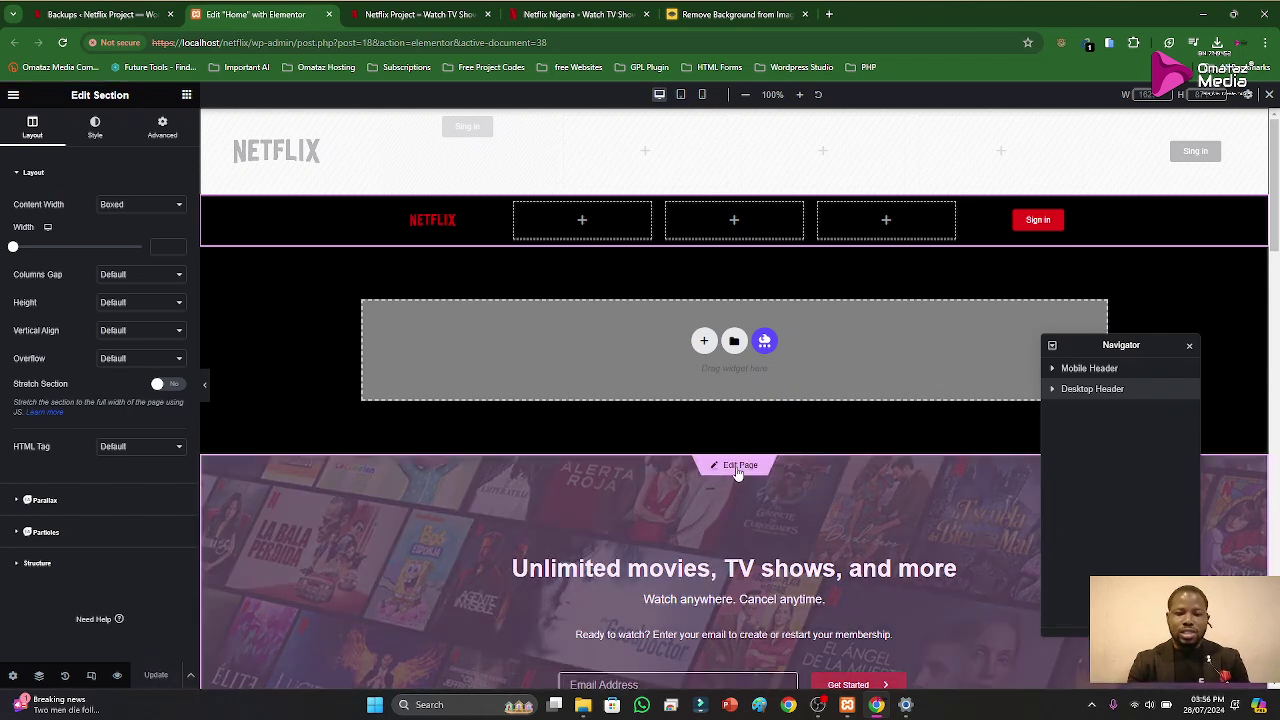
left_click(737, 467)
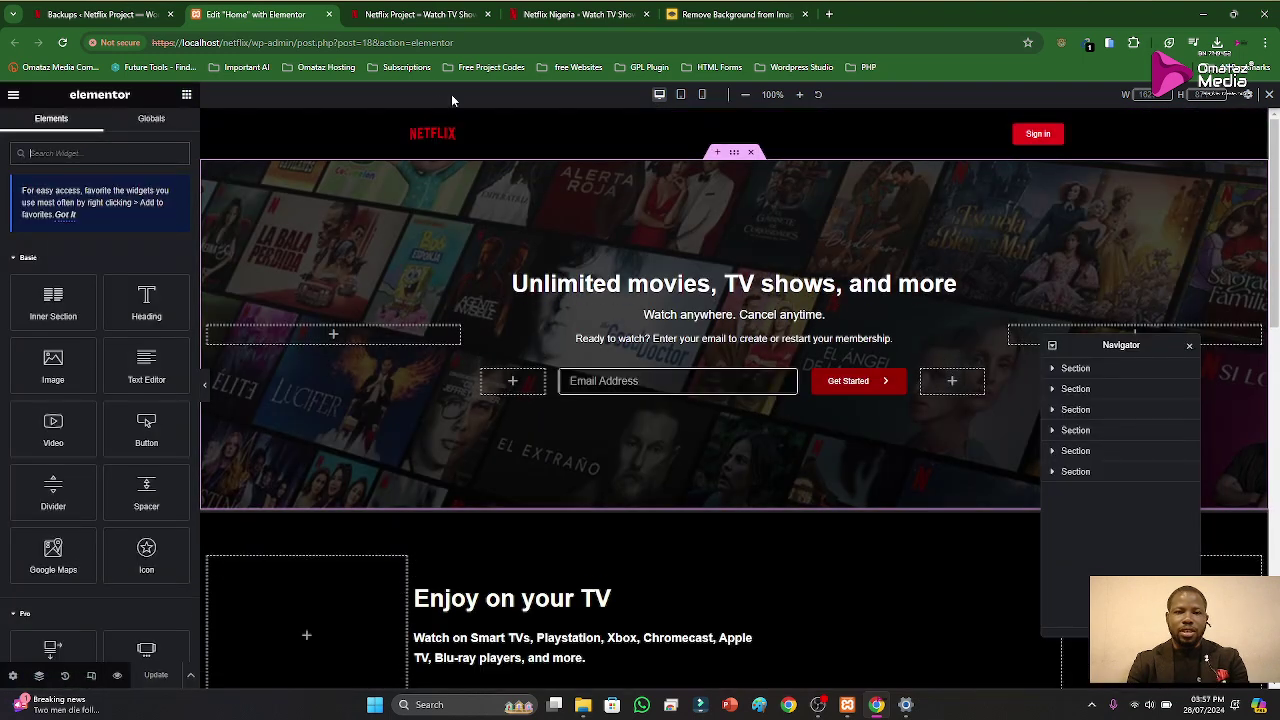
left_click(405, 22)
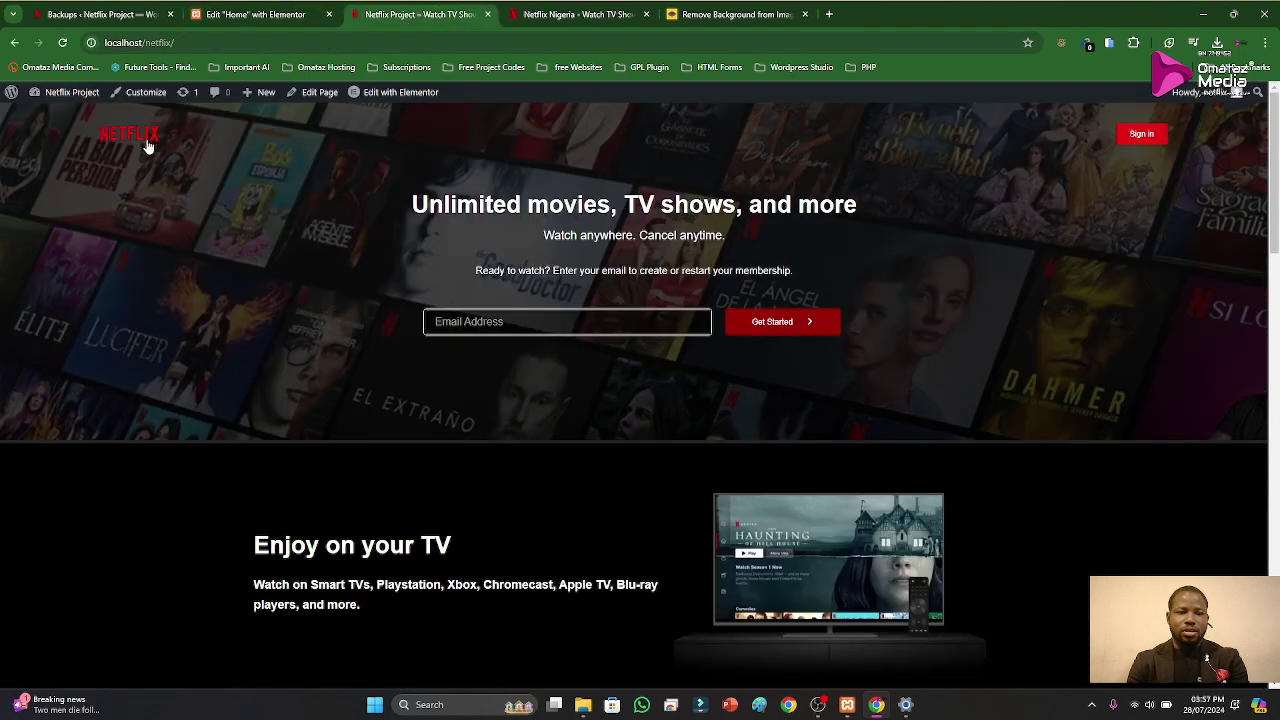
left_click(240, 14)
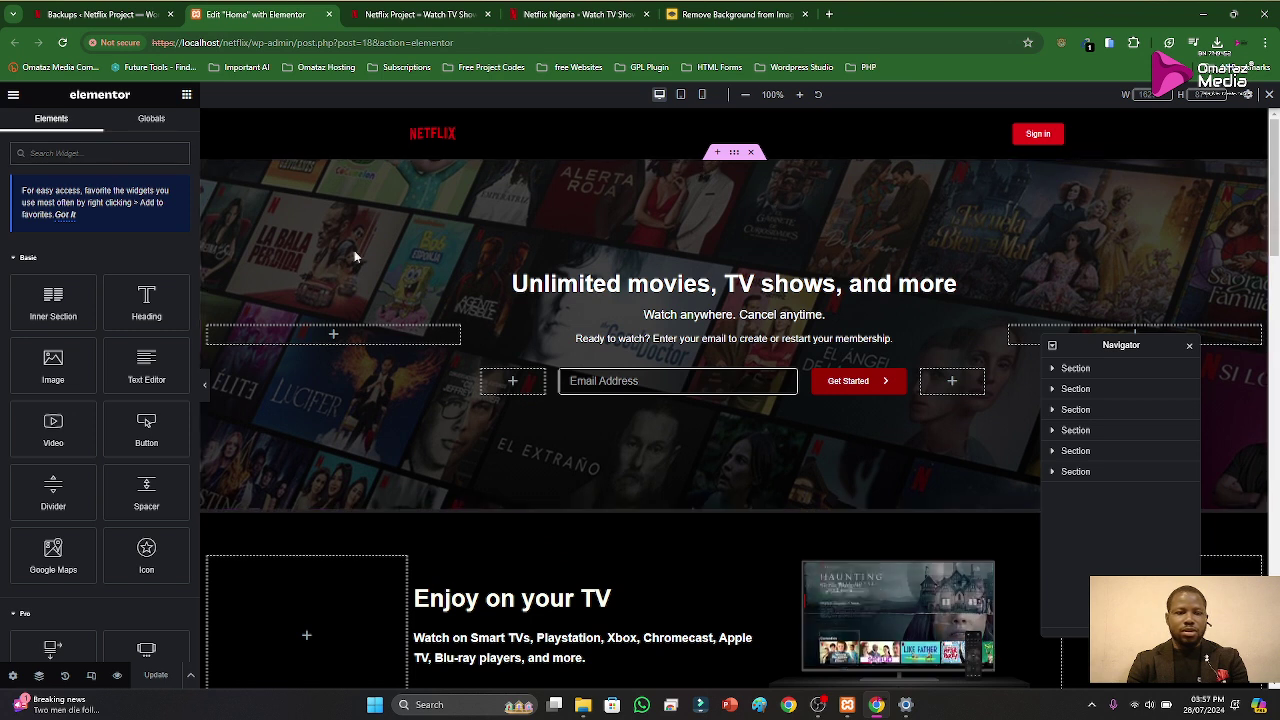
Step: Set the hero section's top margin to -113 px and update the page
left_click(734, 158)
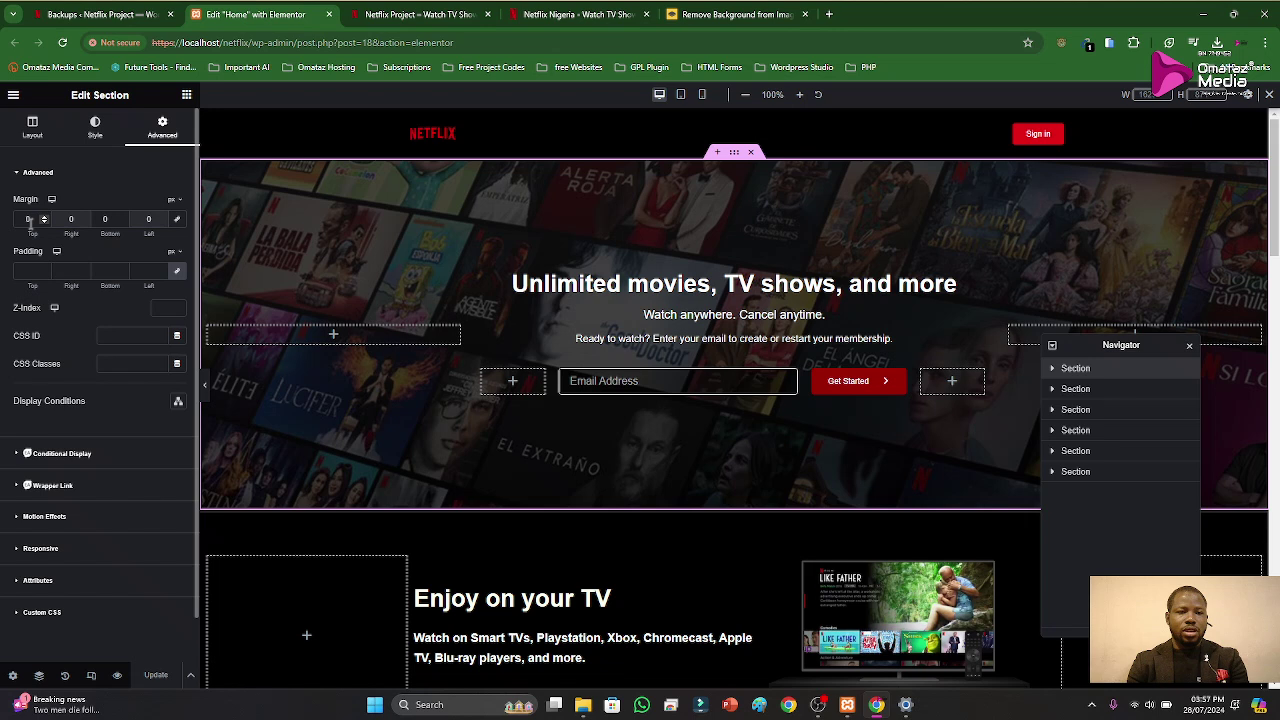
left_click(43, 222)
type("13")
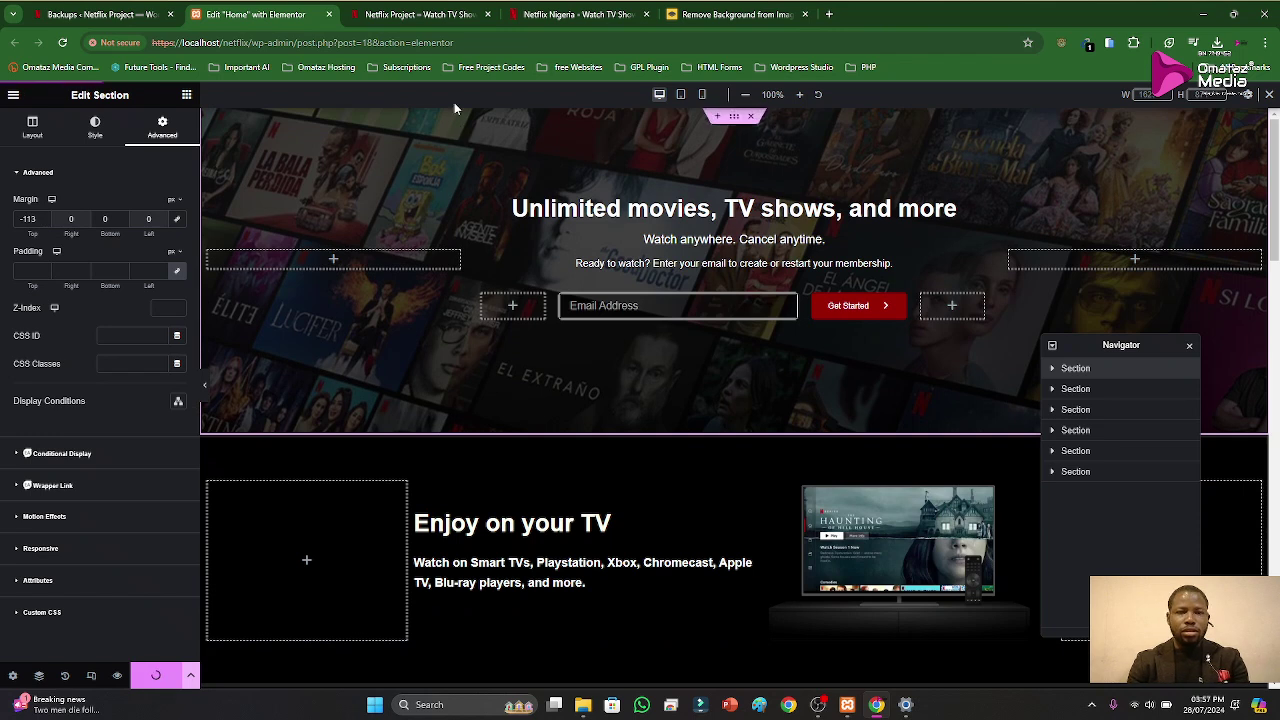
Step: Compare the header layout on the live homepage with the Netflix Nigeria website
mouse_move(440, 18)
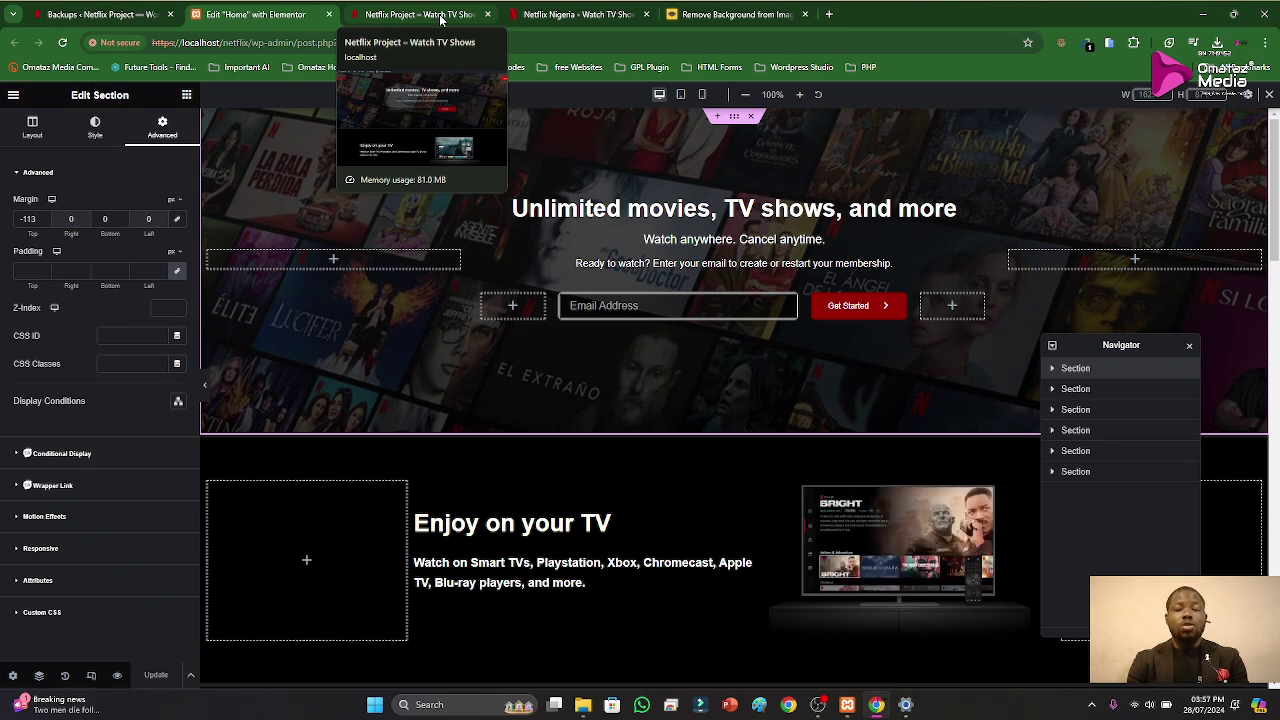
left_click(440, 19)
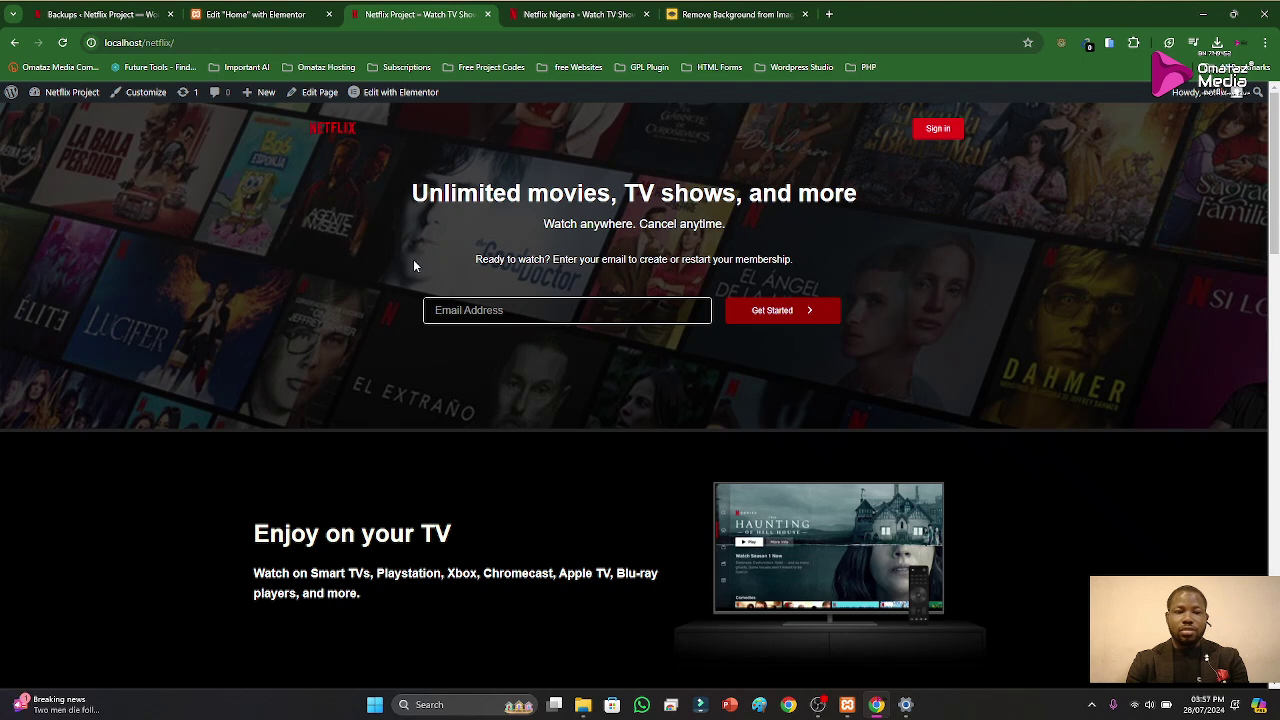
left_click(557, 24)
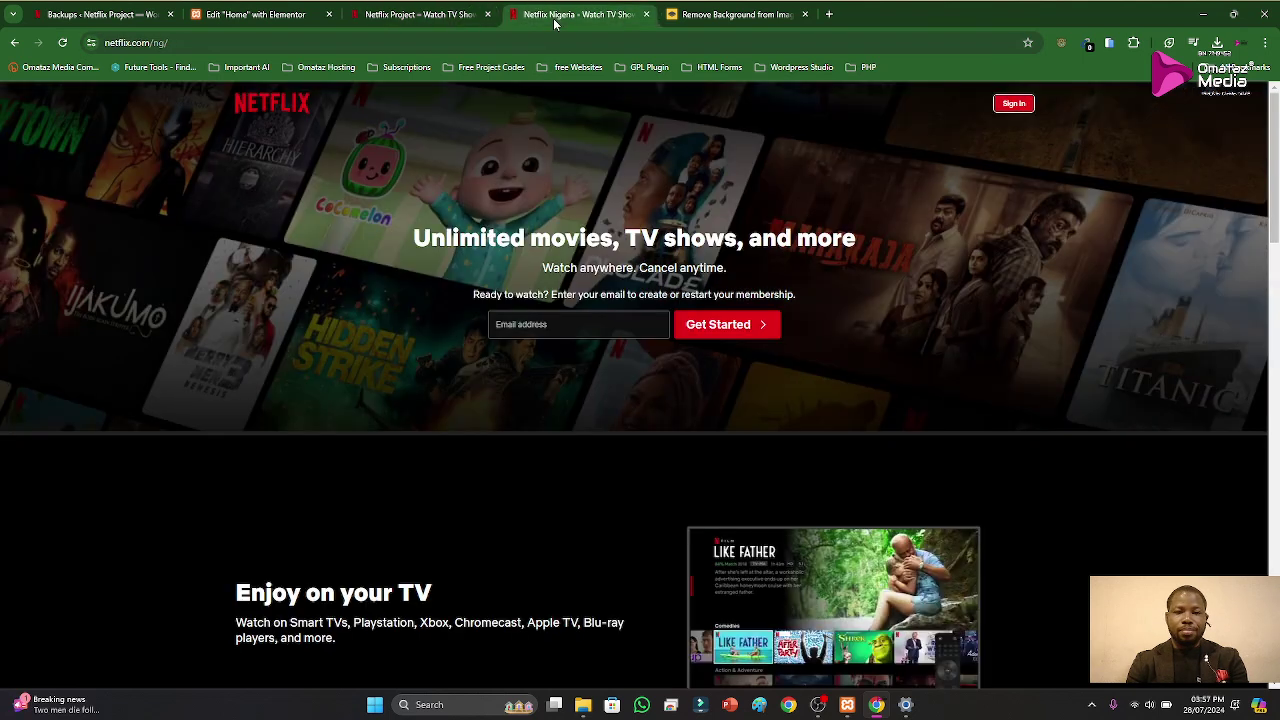
left_click(422, 27)
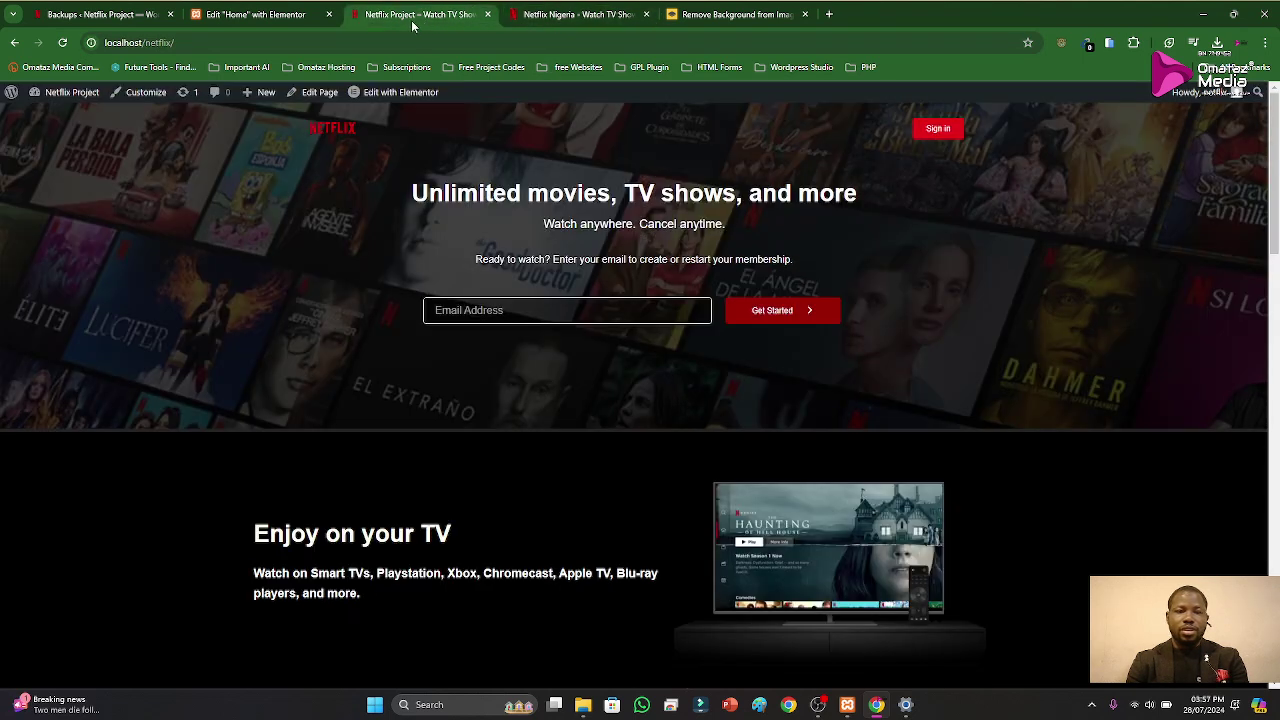
Step: Reset the hero section's top margin to 0 and discard that change while switching to header editing
left_click(272, 24)
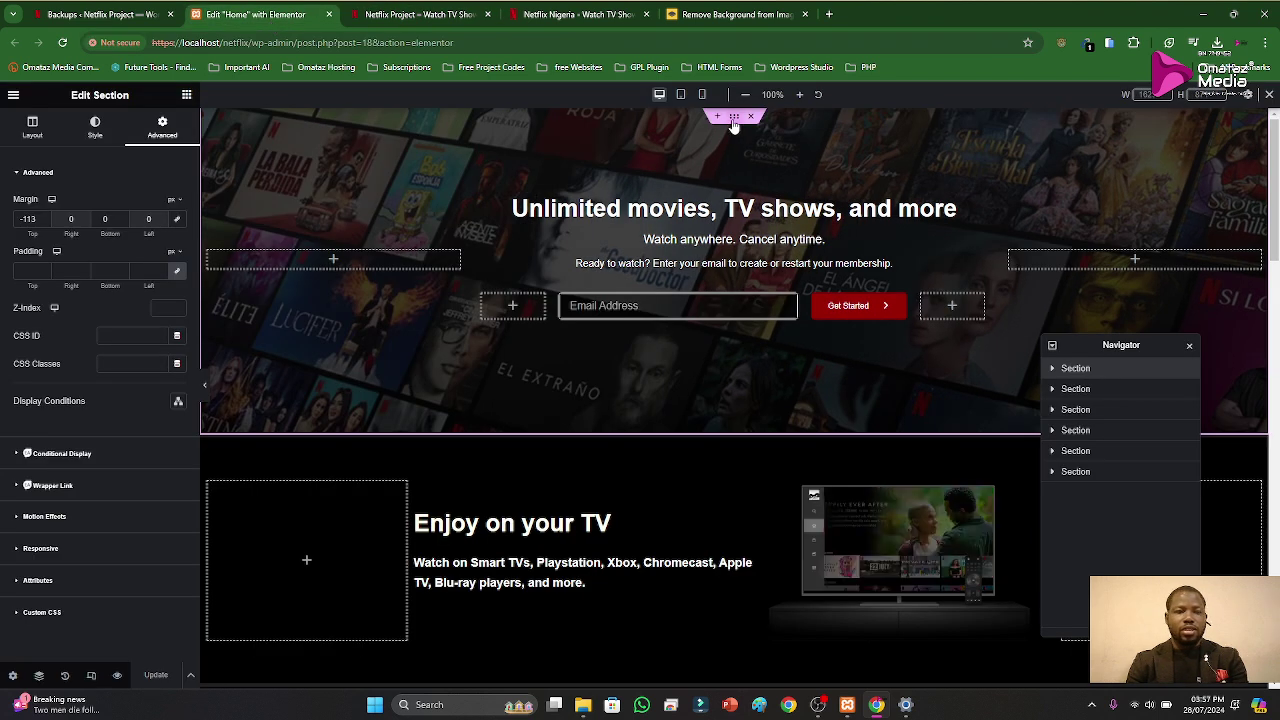
left_click_drag(37, 224, 12, 231)
type("0")
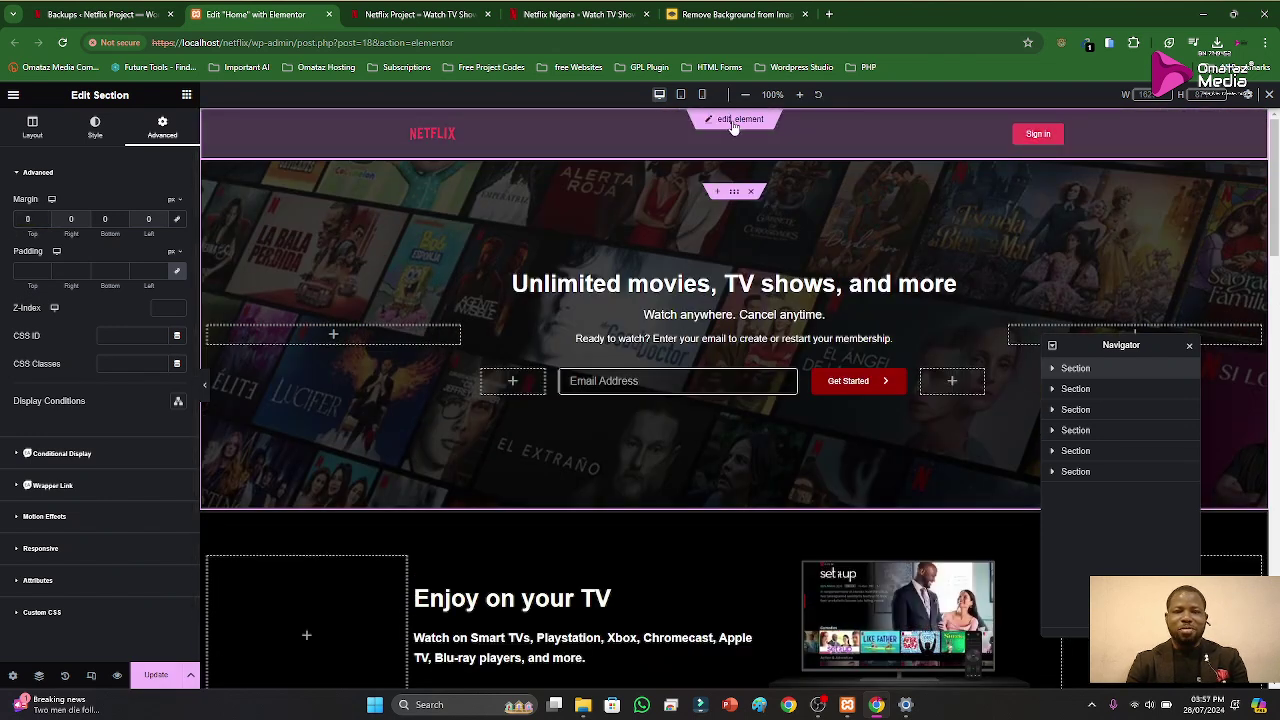
left_click(734, 121)
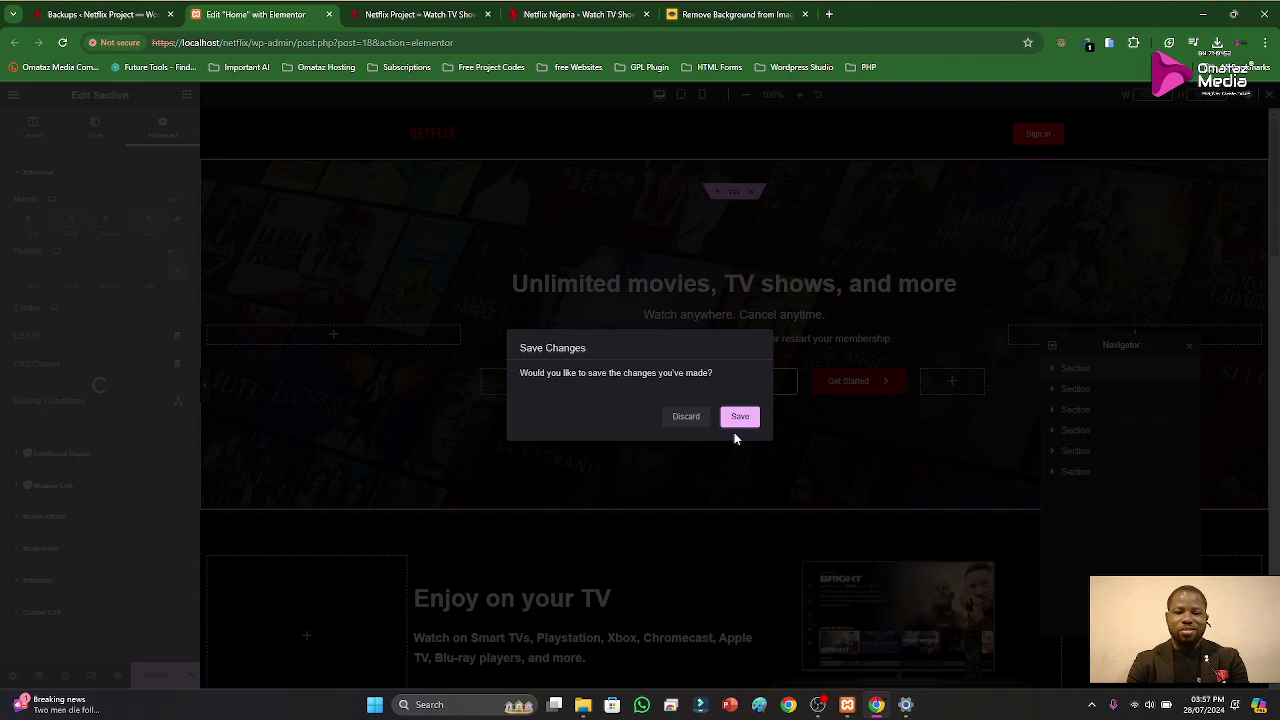
left_click(688, 418)
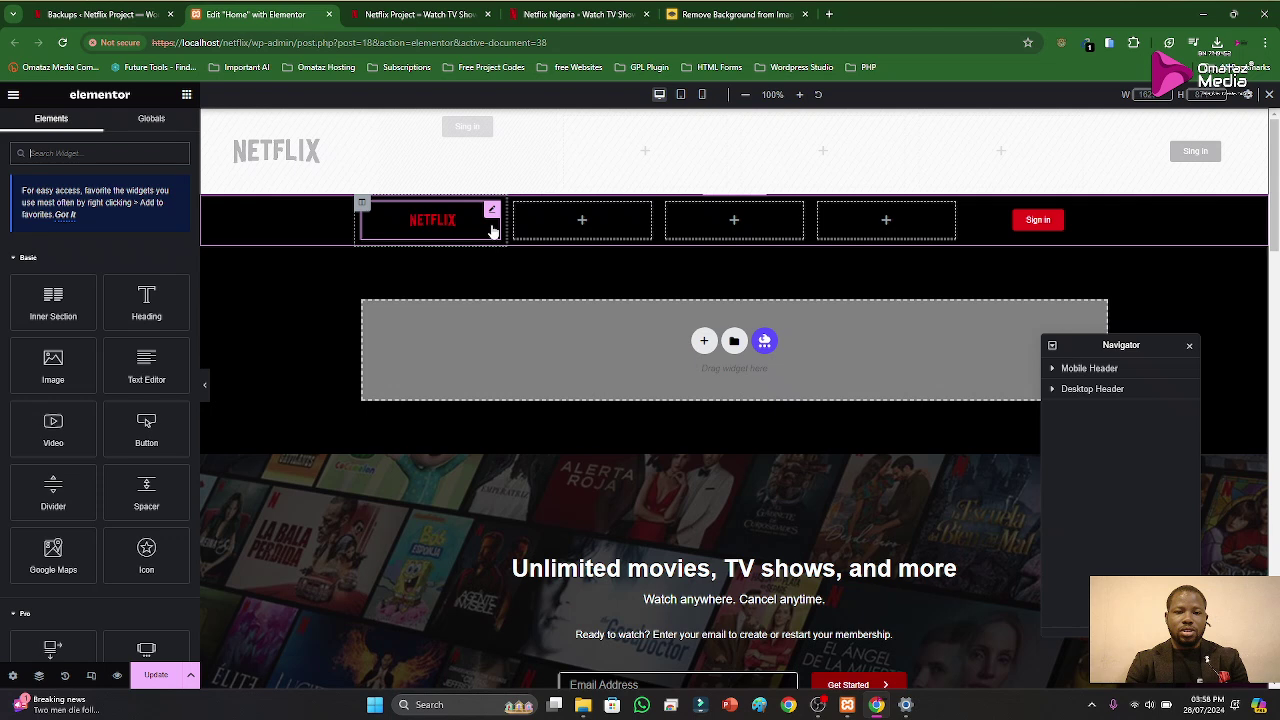
Step: Set the desktop header logo's width to 80%, update the header, and return to editing the page
left_click(491, 213)
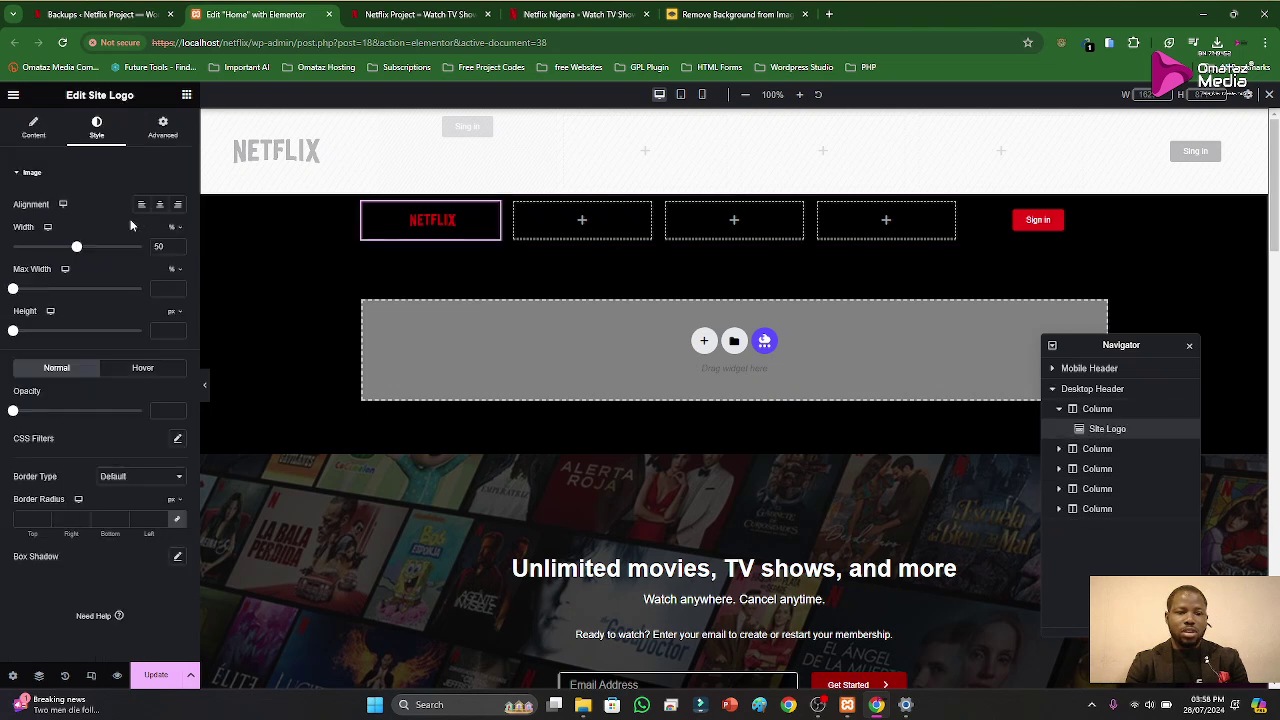
left_click_drag(79, 250, 117, 264)
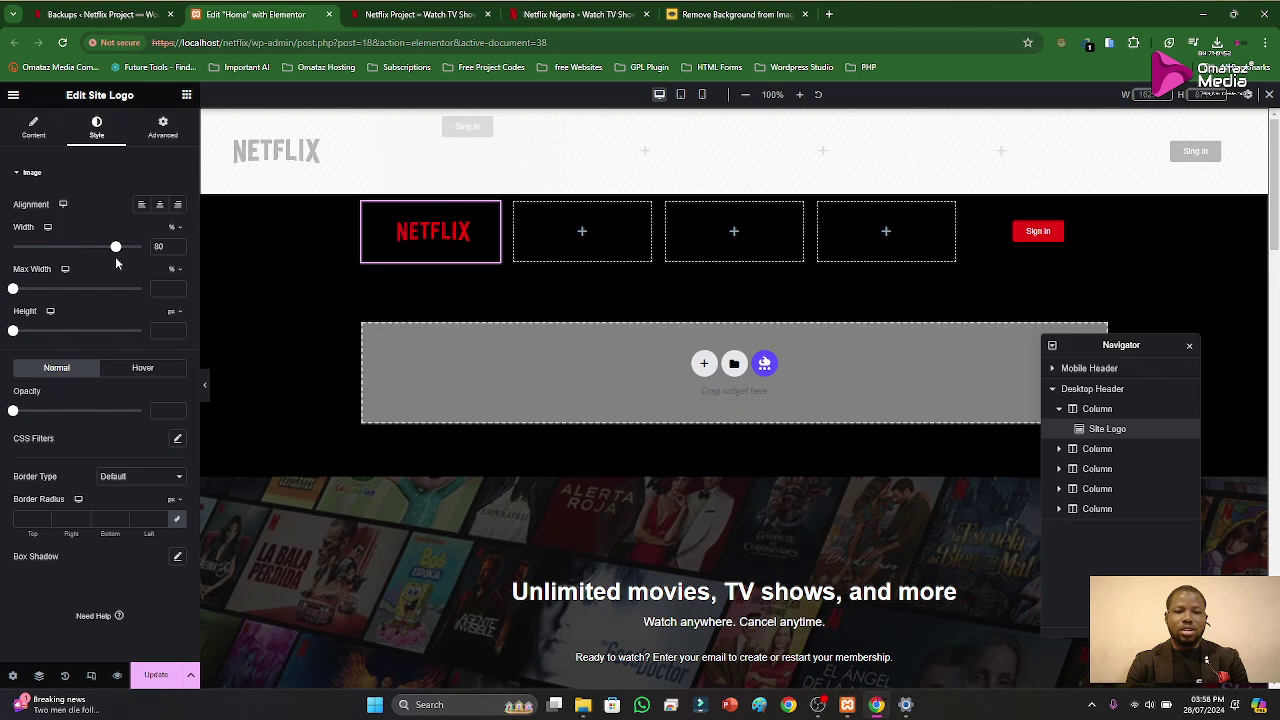
left_click(157, 677)
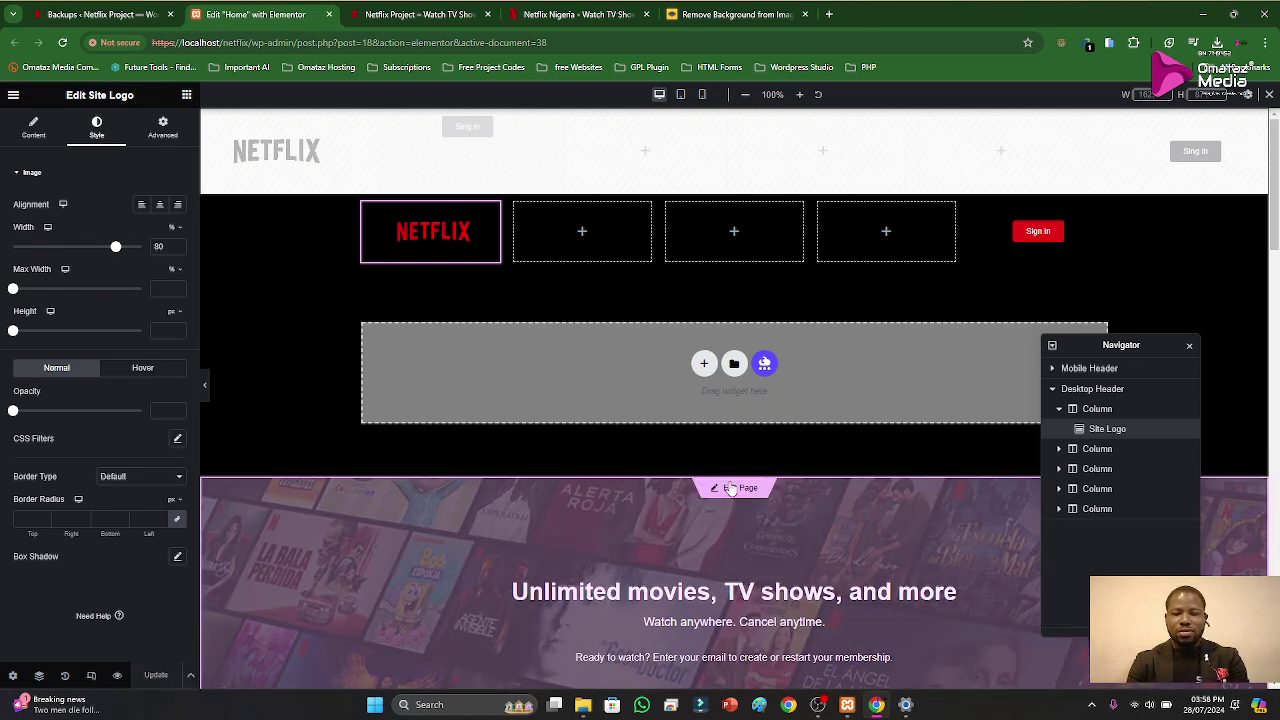
left_click(731, 494)
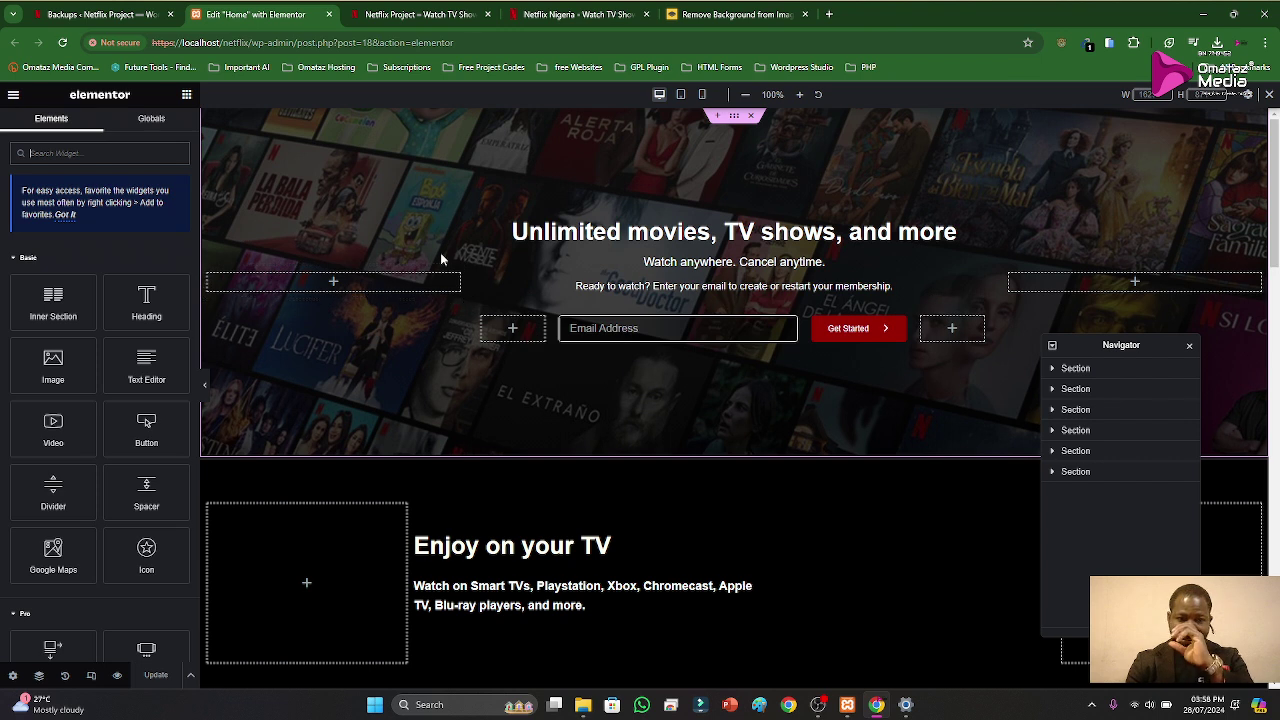
Step: Open the hero section's settings and examine the enlarged header logo on the live homepage
left_click(734, 116)
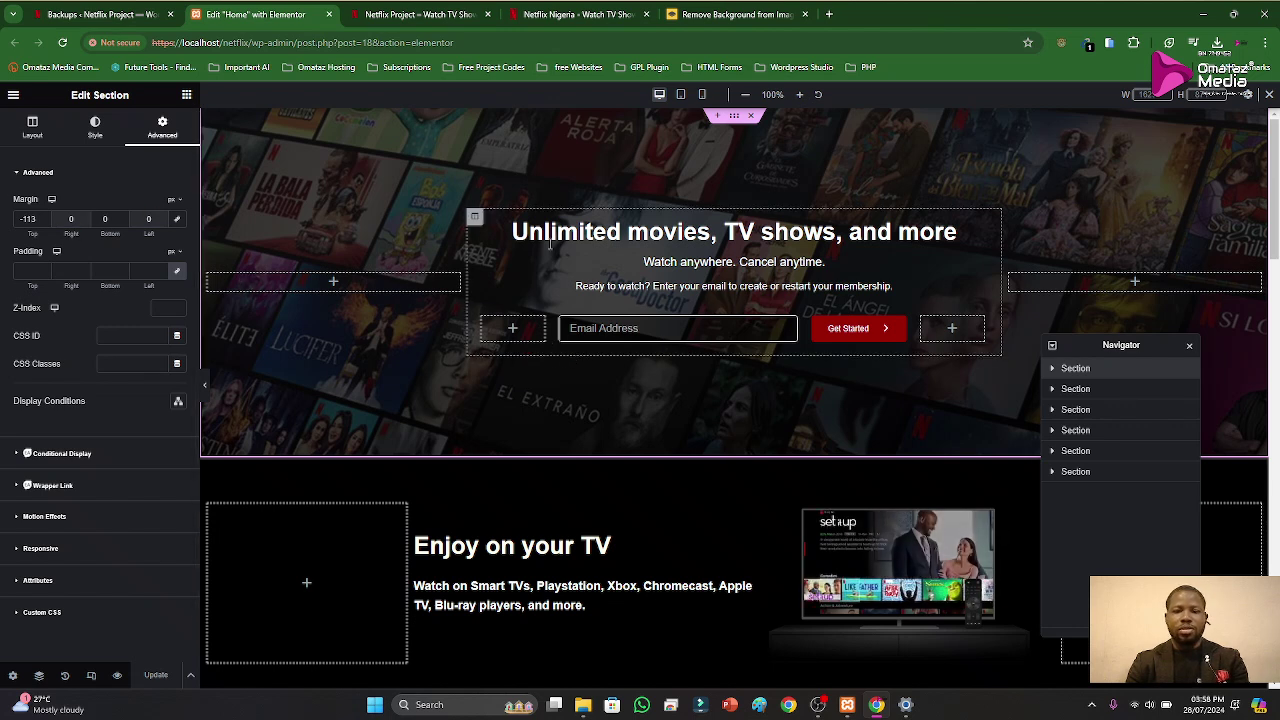
left_click(432, 15)
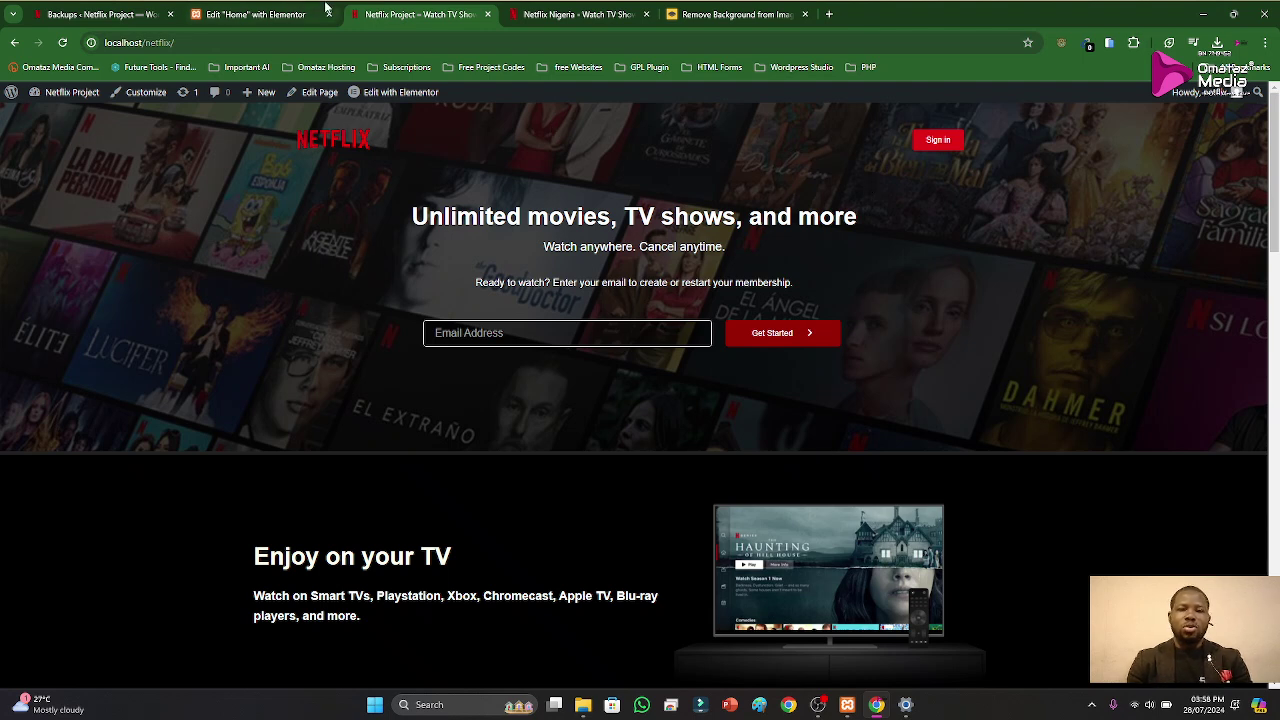
left_click(287, 12)
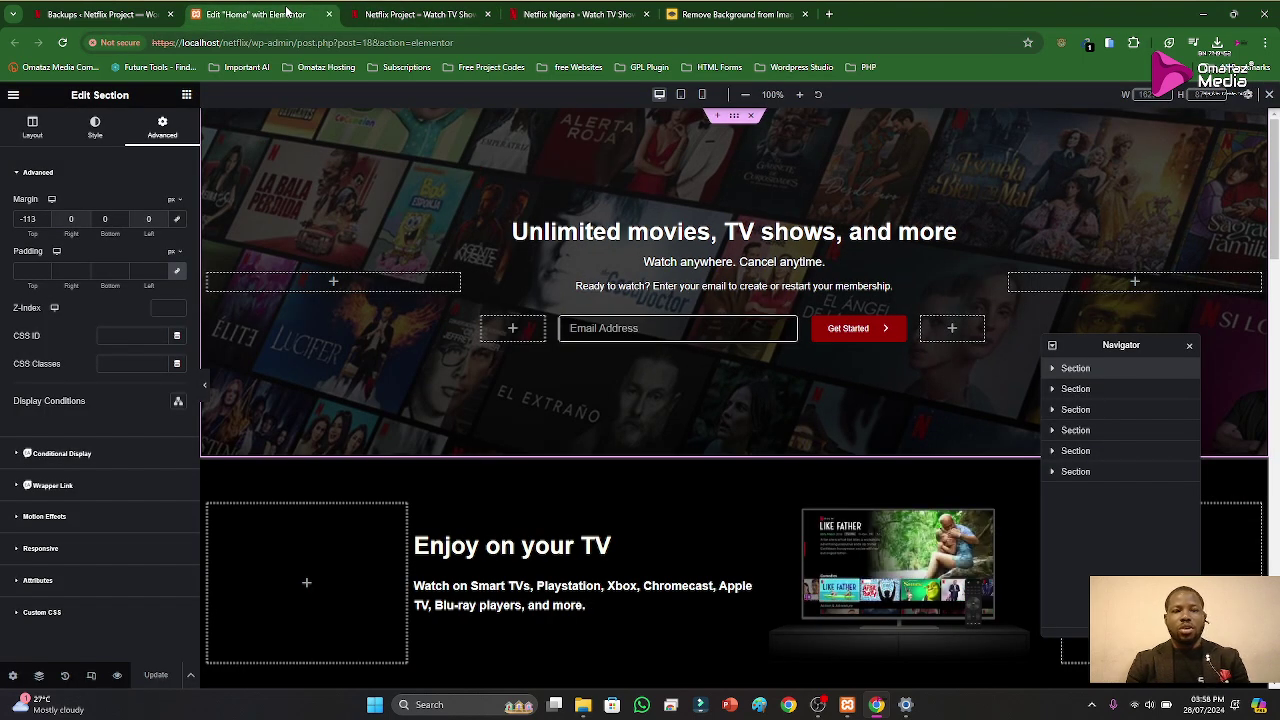
left_click(418, 12)
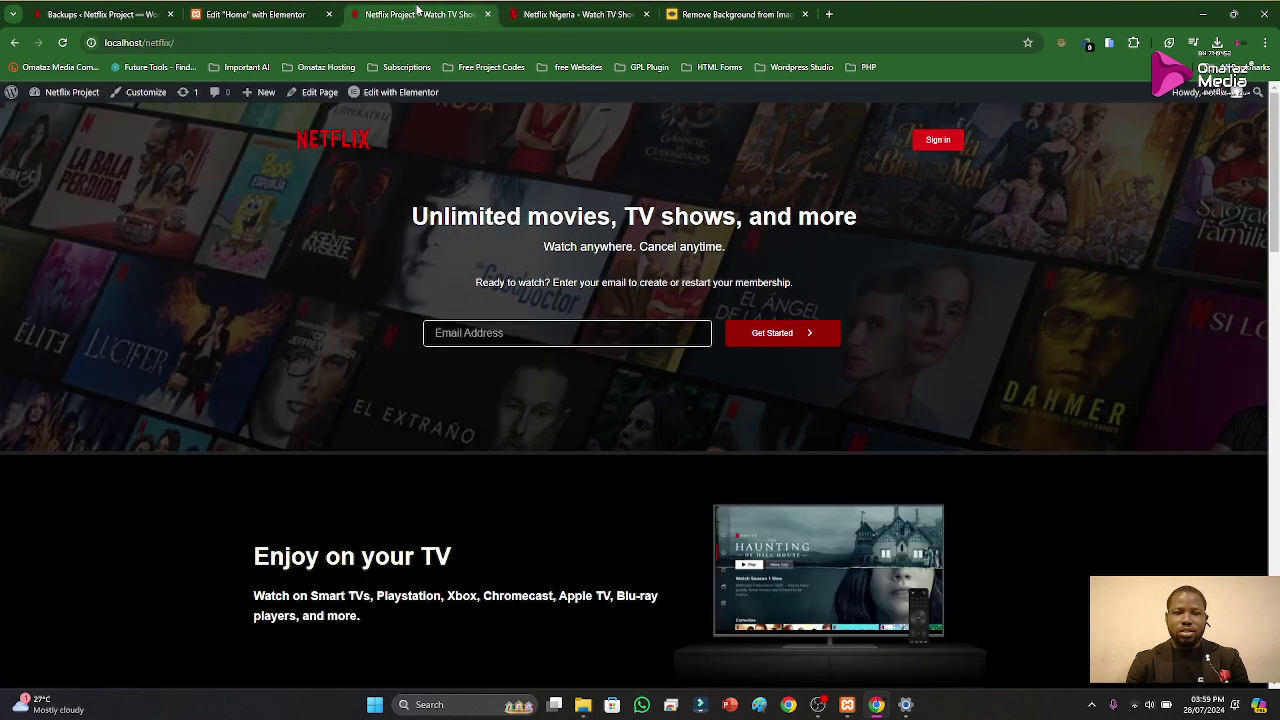
left_click(1265, 42)
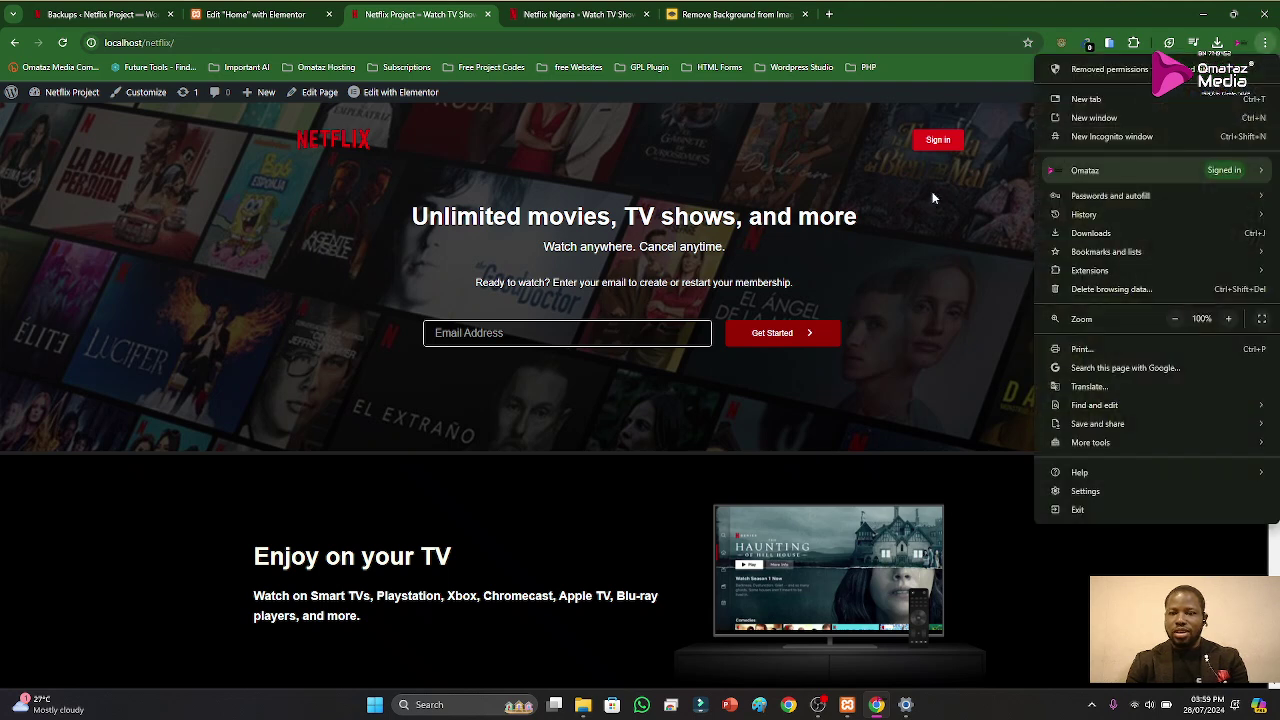
left_click(932, 198)
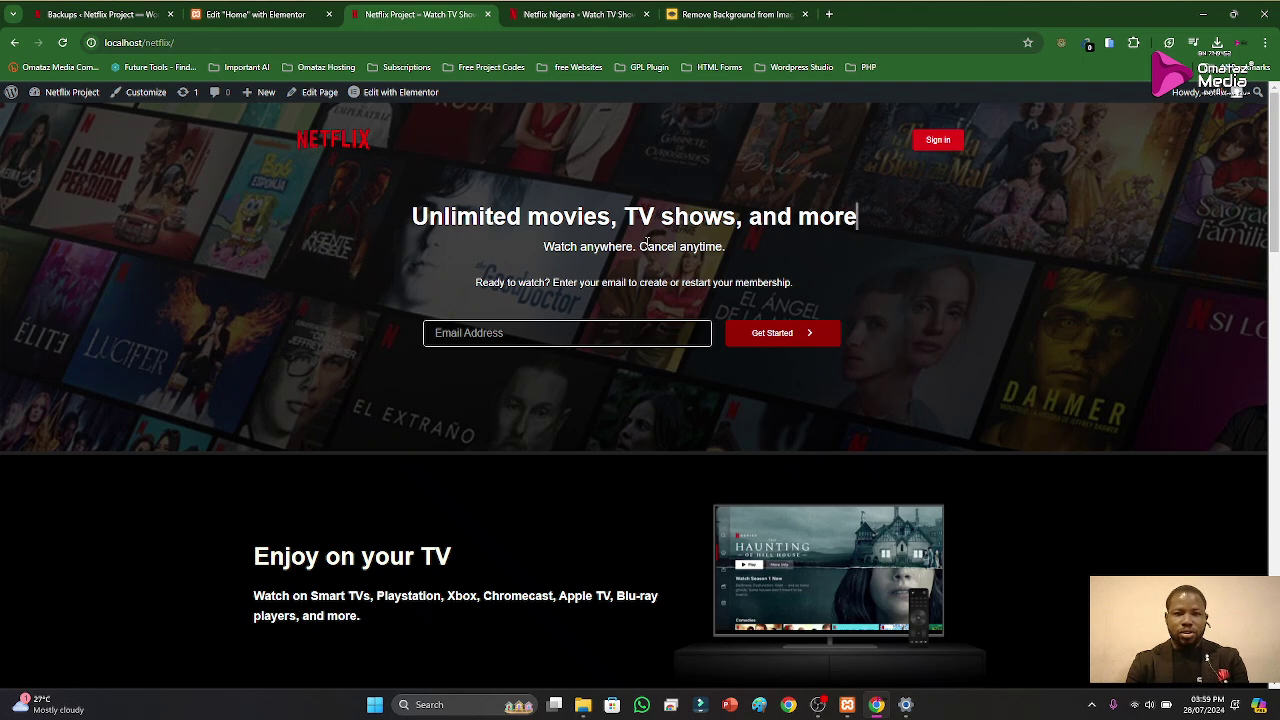
Step: Start a Snipping Tool video recording that covers the whole screen with the live homepage
key("super+shift+s")
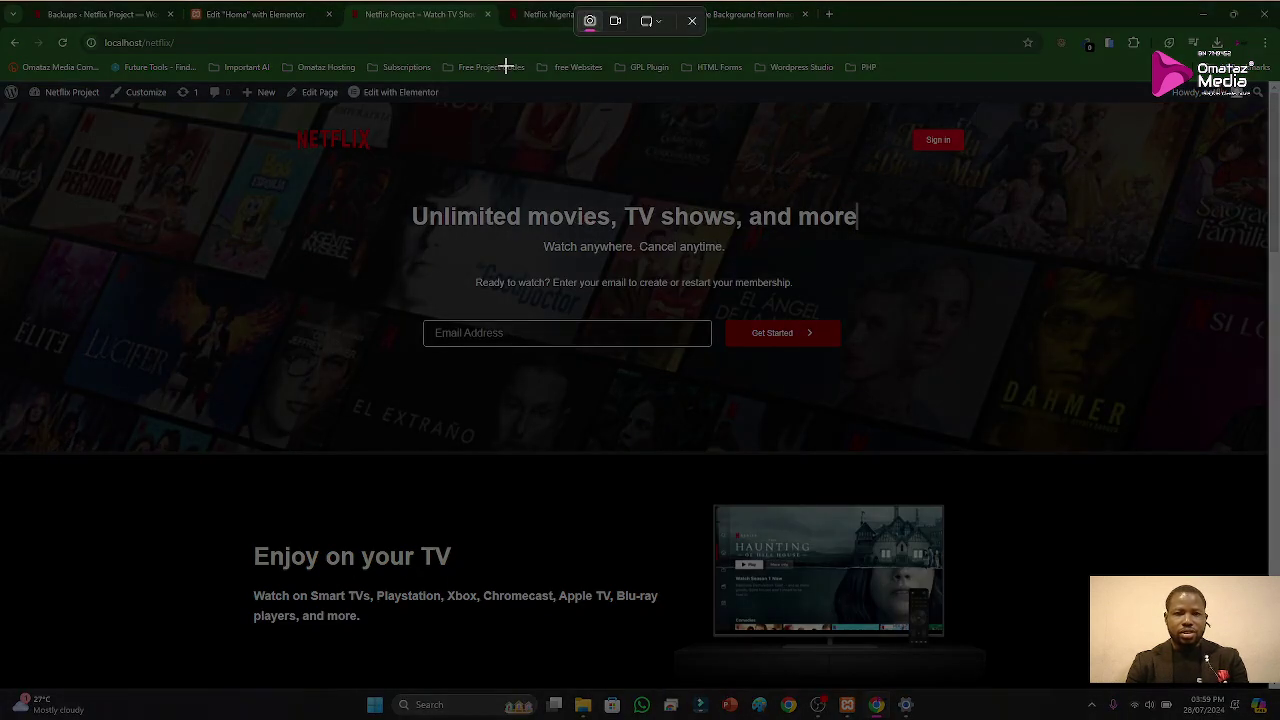
left_click(615, 22)
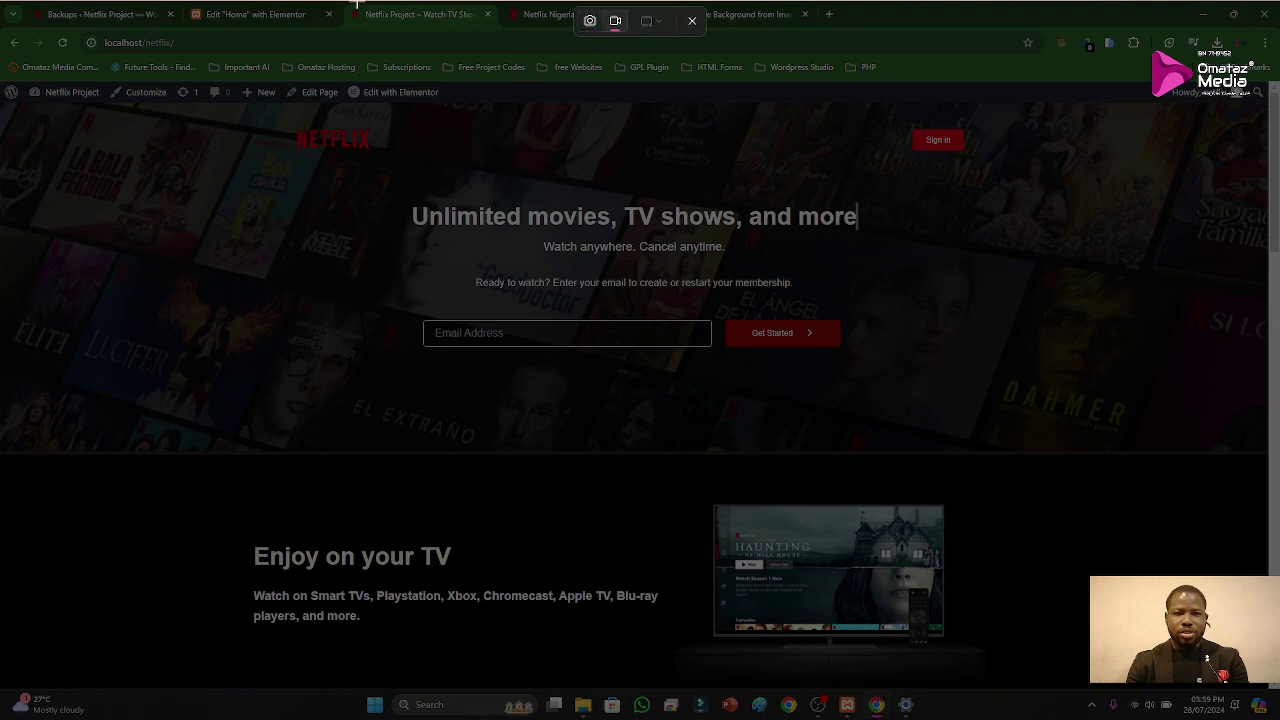
left_click_drag(2, 2, 1278, 695)
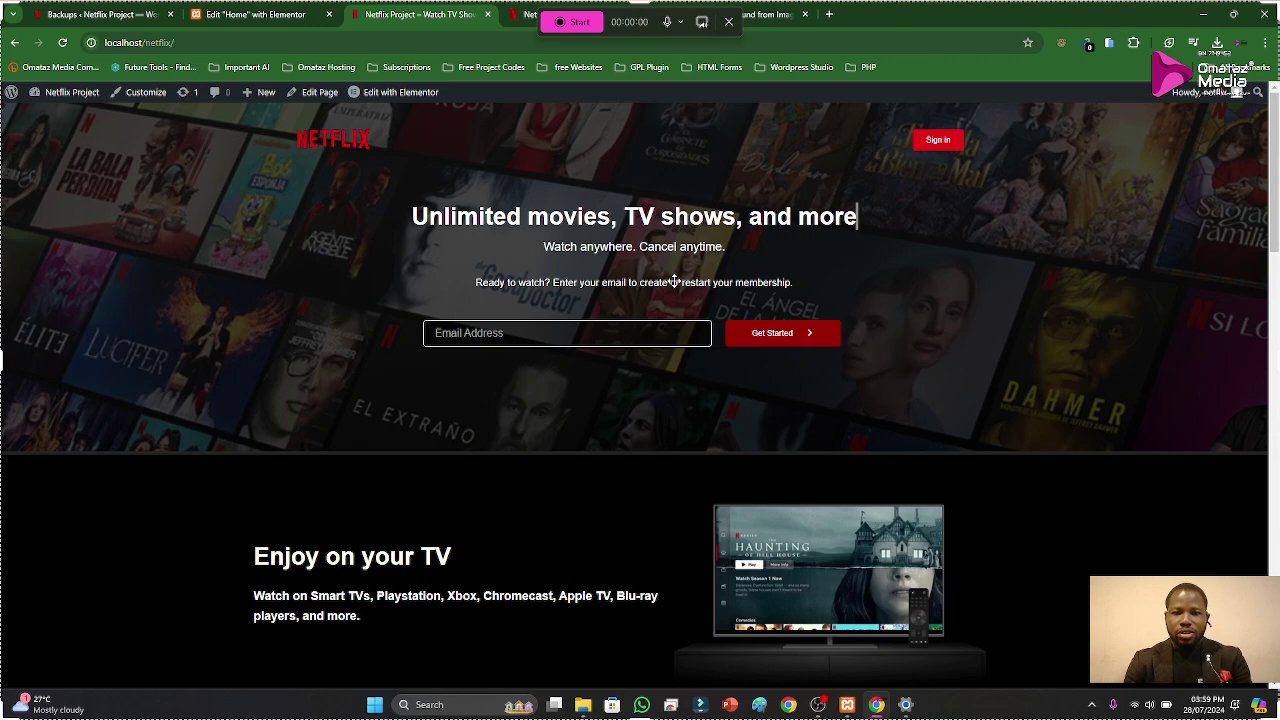
left_click(558, 24)
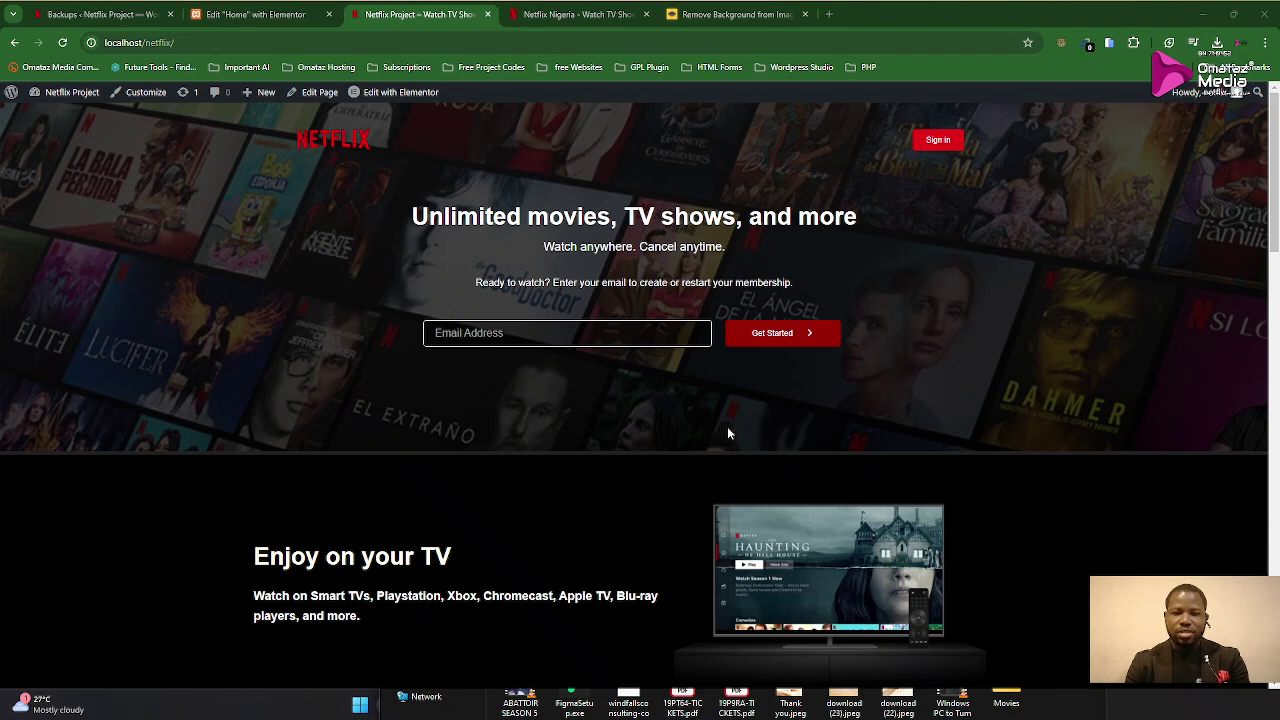
Step: Record a scroll through the homepage down to the footer and back to the hero, and stop the recording
scroll(728, 432, "down", 4)
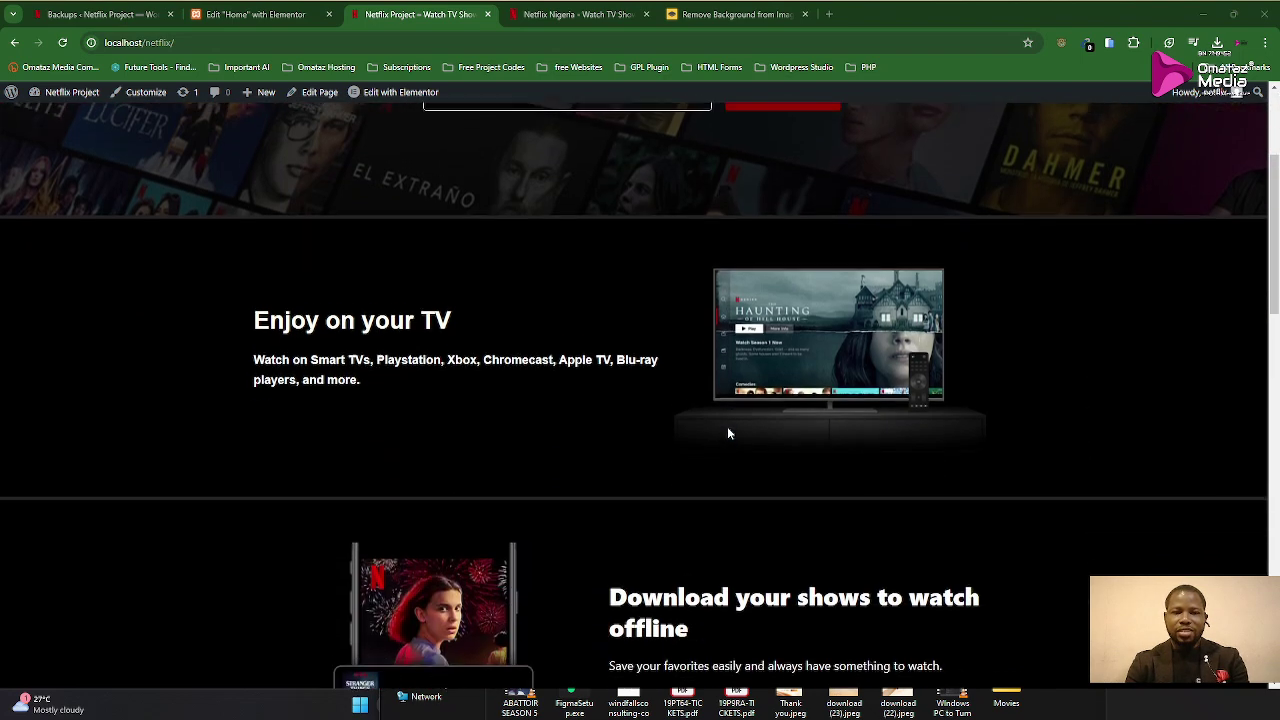
scroll(728, 432, "down", 6)
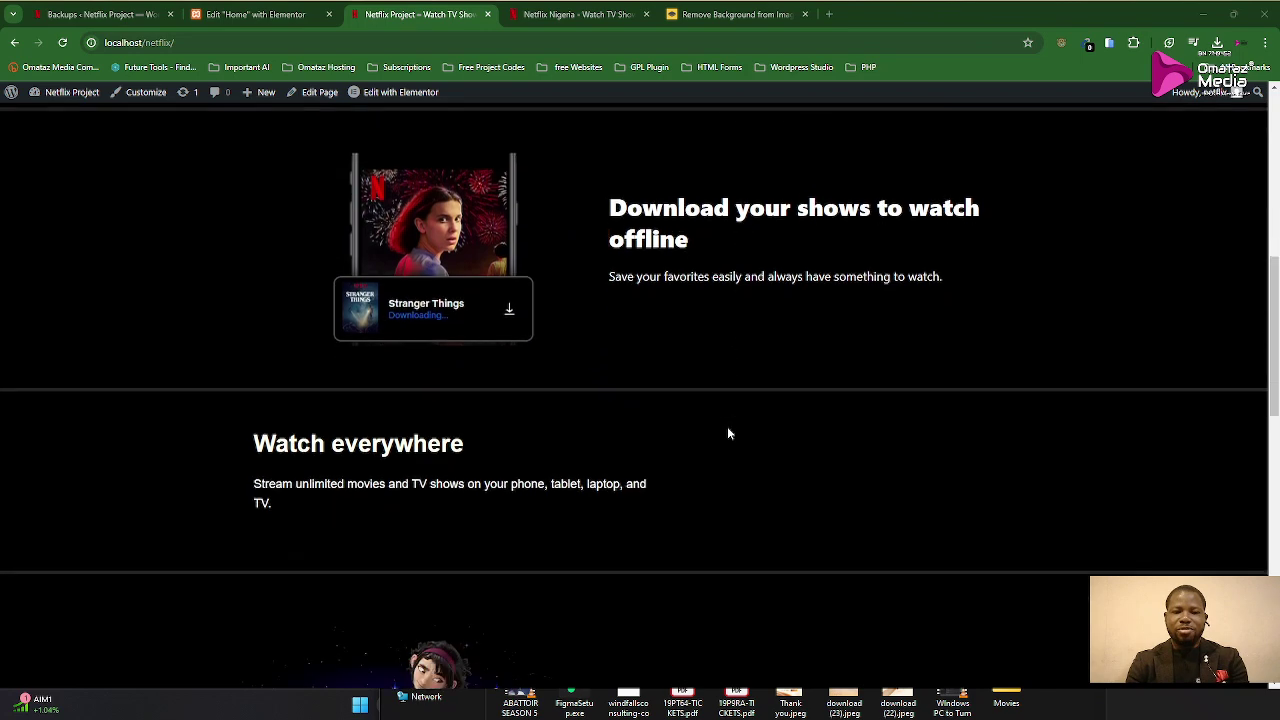
scroll(727, 433, "down", 7)
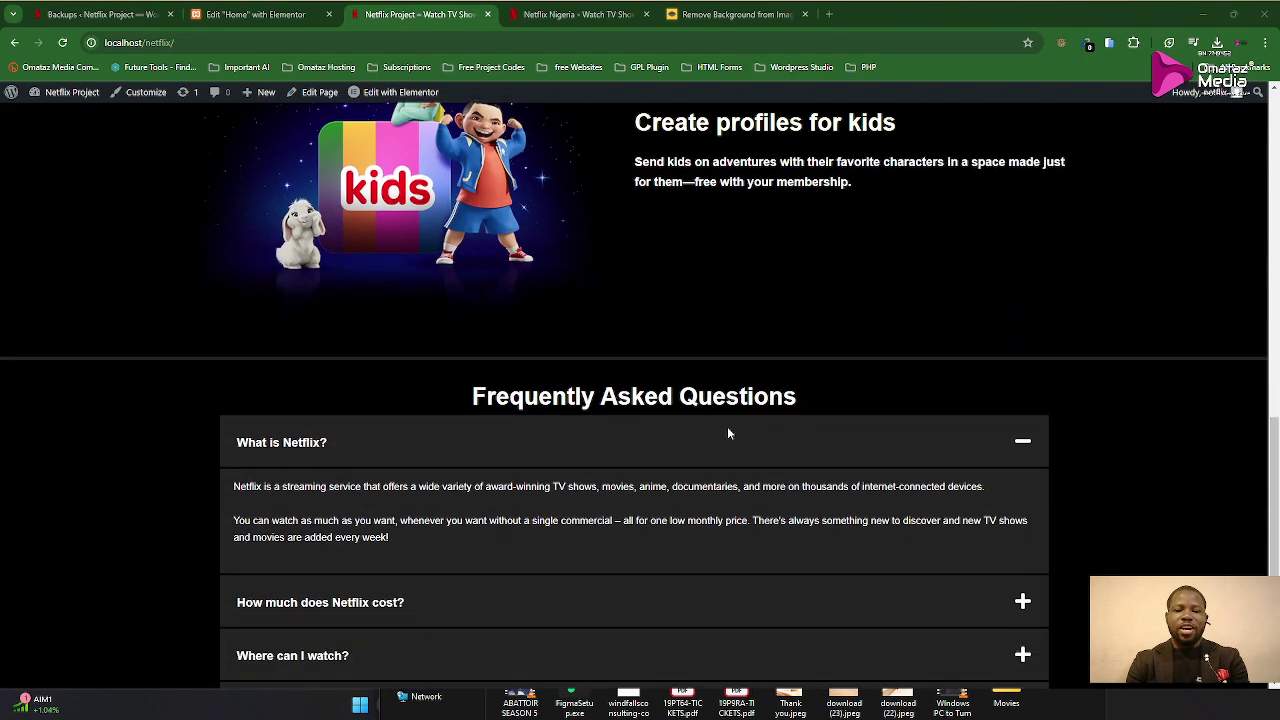
scroll(727, 433, "down", 3)
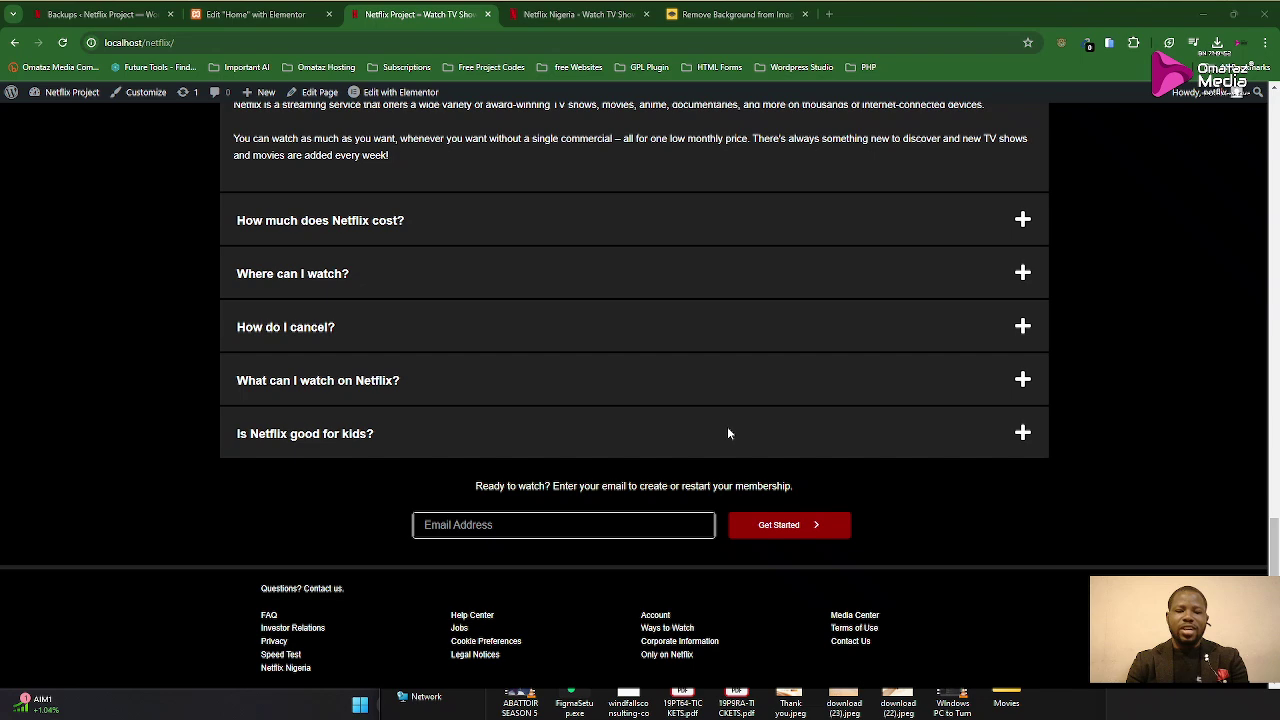
scroll(727, 433, "up", 8)
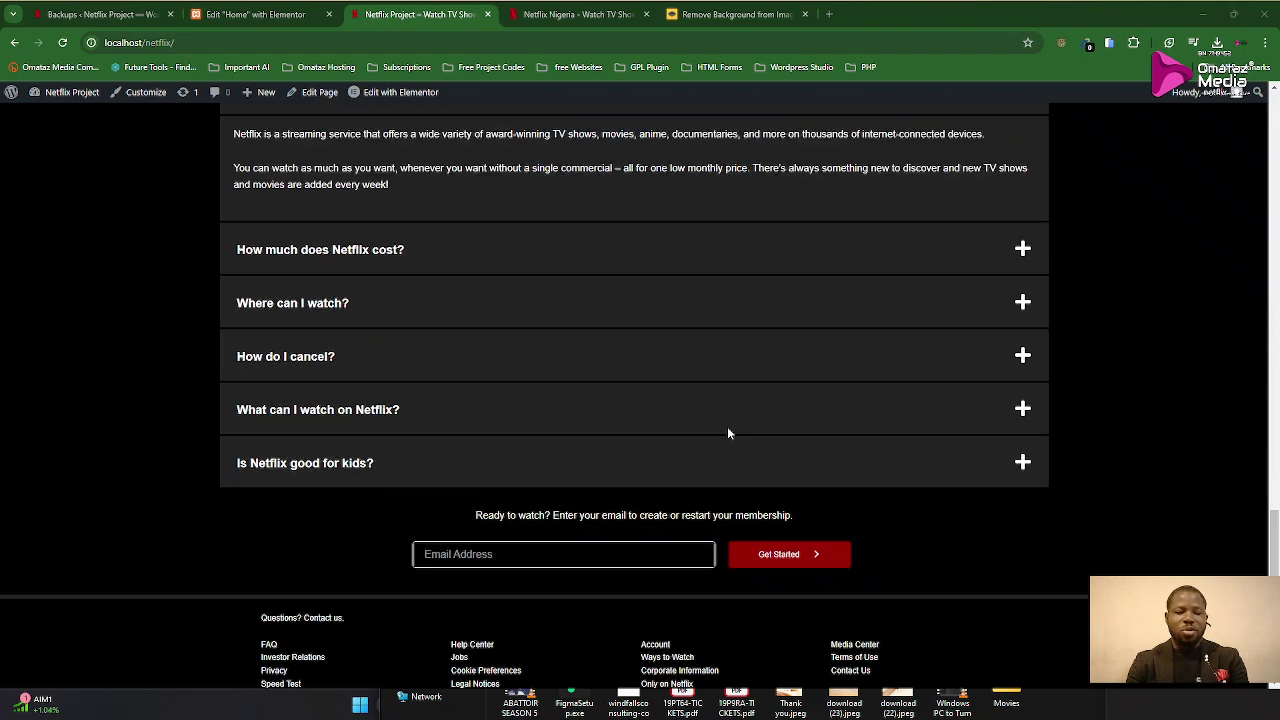
scroll(727, 433, "up", 10)
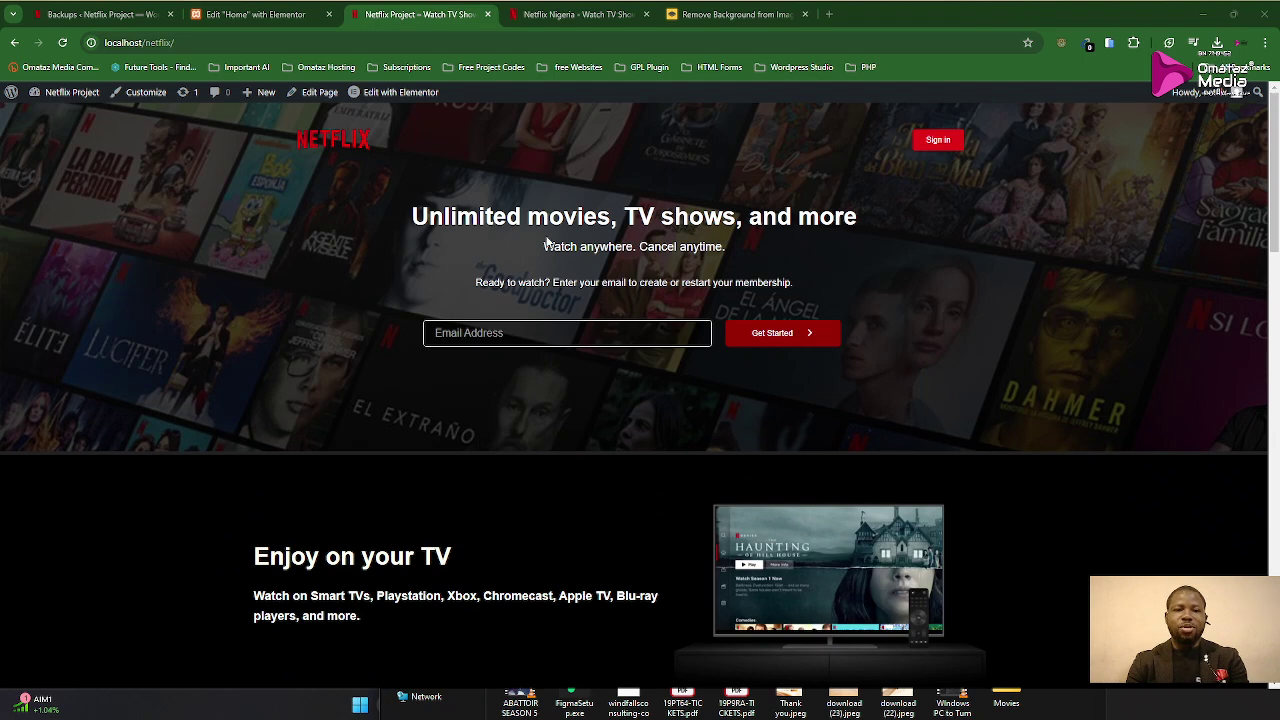
left_click(596, 23)
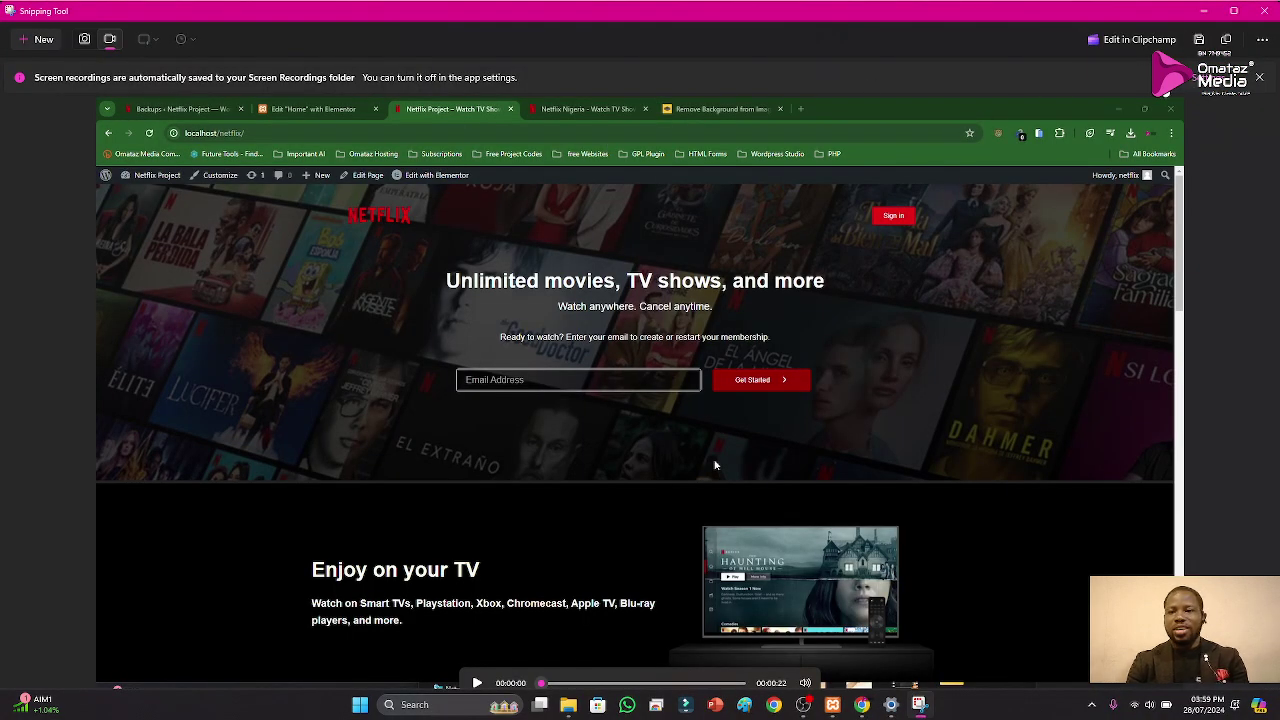
Step: Save the screen recording to the Downloads folder as an MP4 named Netflix Project and close the Snipping Tool
left_click(1205, 39)
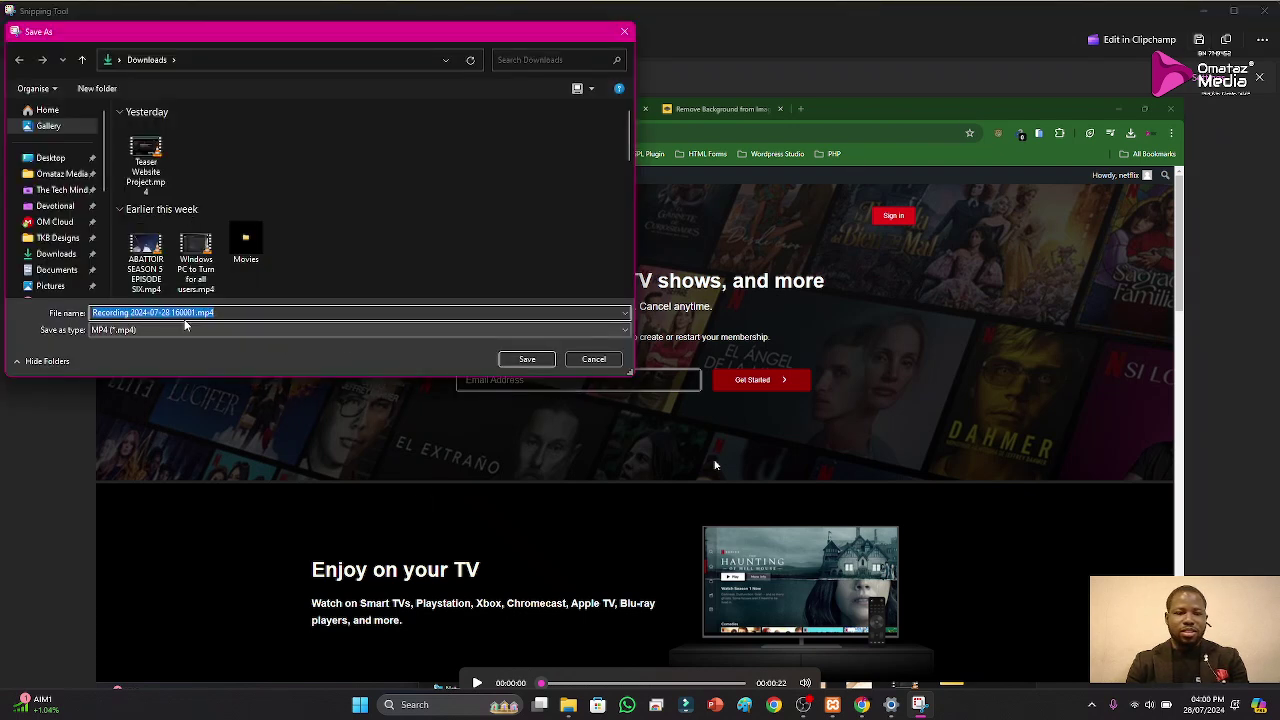
left_click(196, 312)
key("BackSpace")
key("BackSpace")
key("BackSpace")
key("BackSpace")
key("BackSpace")
key("BackSpace")
key("BackSpace")
key("BackSpace")
key("BackSpace")
key("BackSpace")
key("BackSpace")
key("BackSpace")
key("BackSpace")
key("BackSpace")
key("BackSpace")
key("BackSpace")
key("BackSpace")
key("BackSpace")
key("BackSpace")
key("BackSpace")
type("Netflix Project")
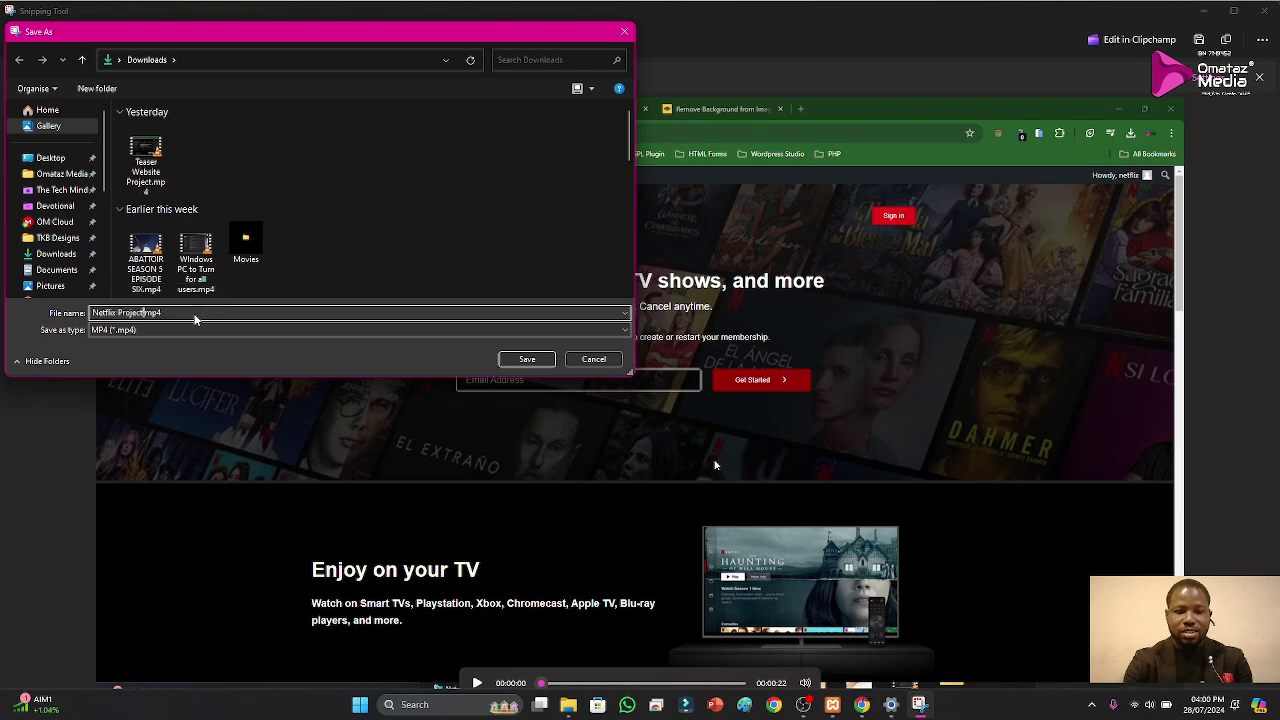
key("Return")
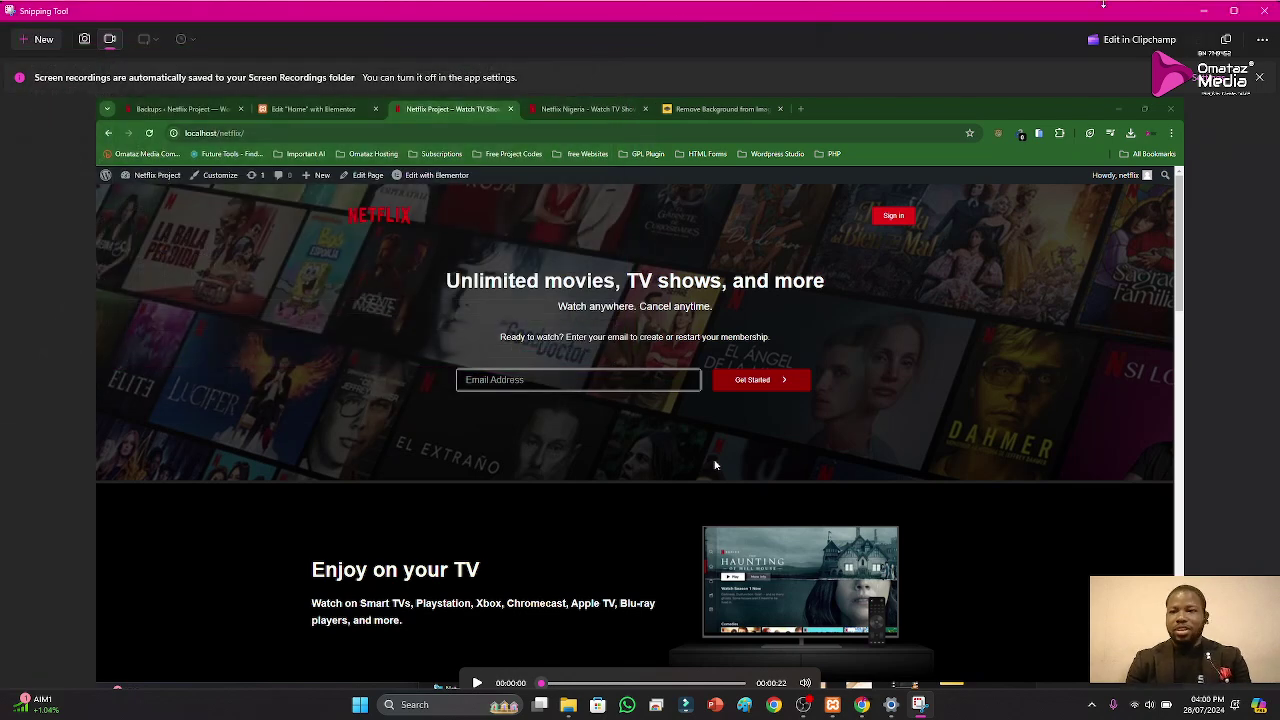
left_click(1262, 10)
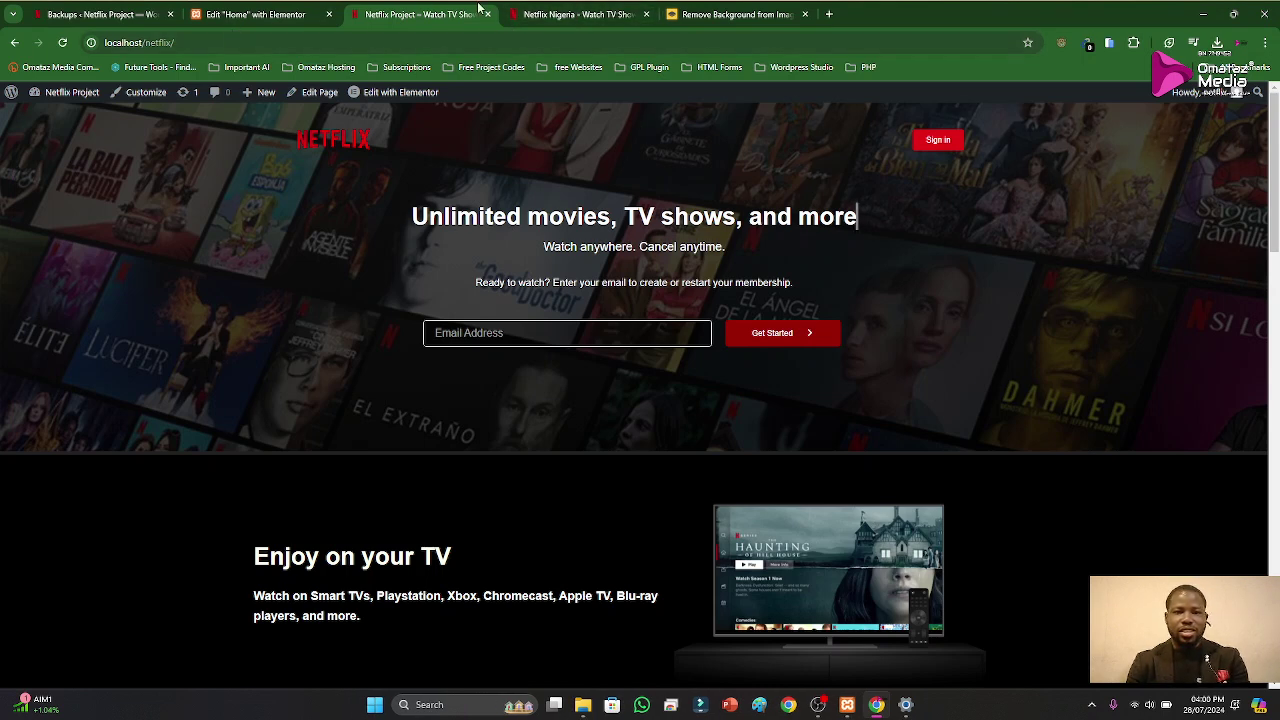
Step: Download the site's .wpress backup to the Downloads folder with Free Download Manager, accepting the certificate risk, and show the plugin's Import page
left_click(125, 15)
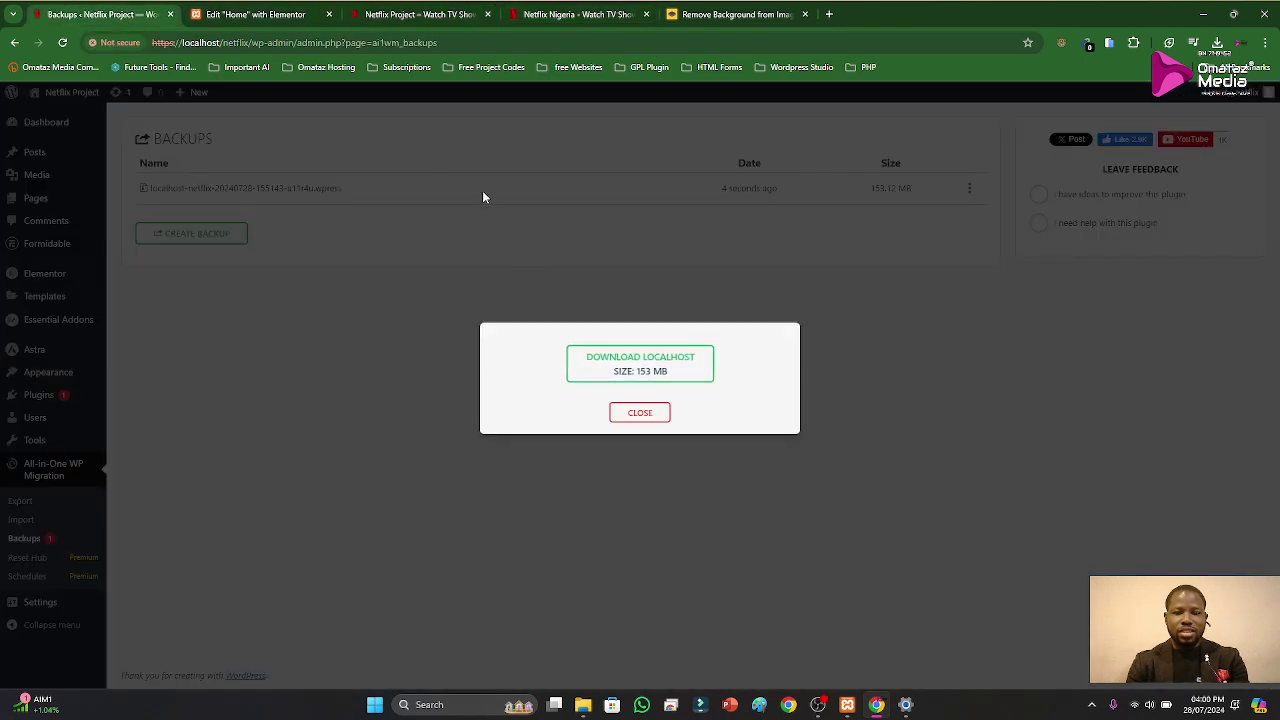
left_click(642, 416)
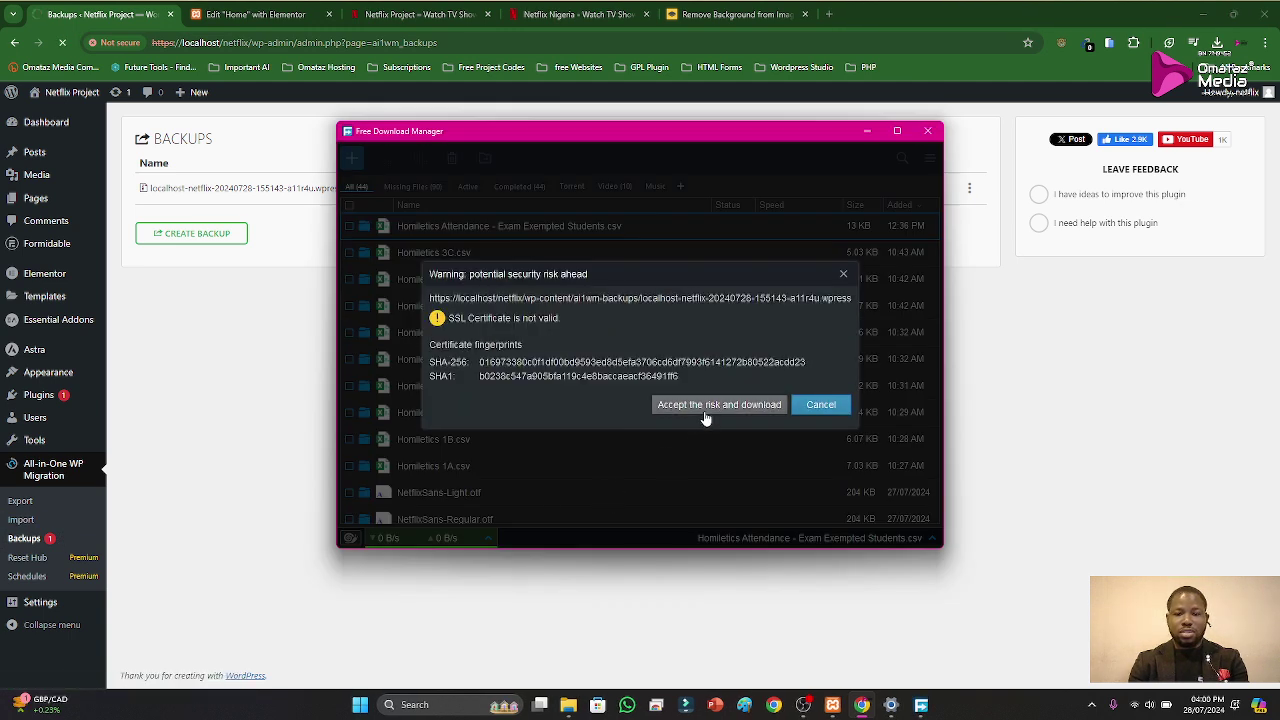
left_click(705, 408)
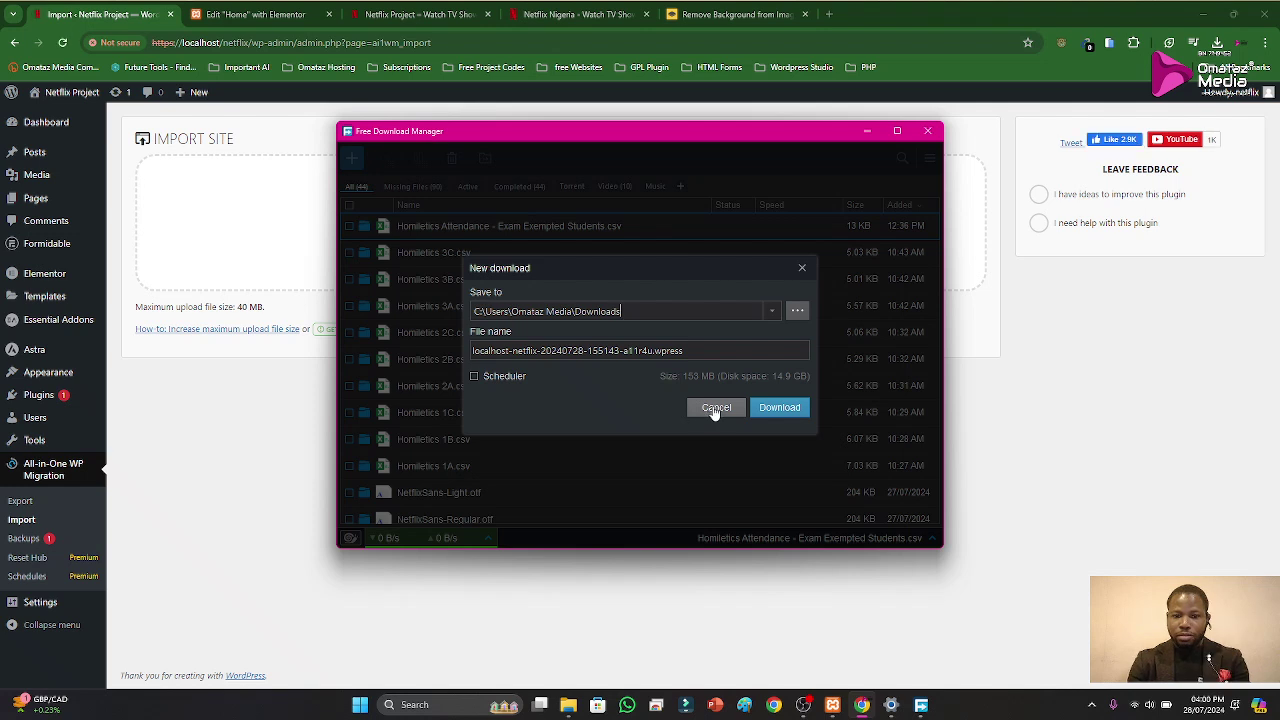
left_click(778, 408)
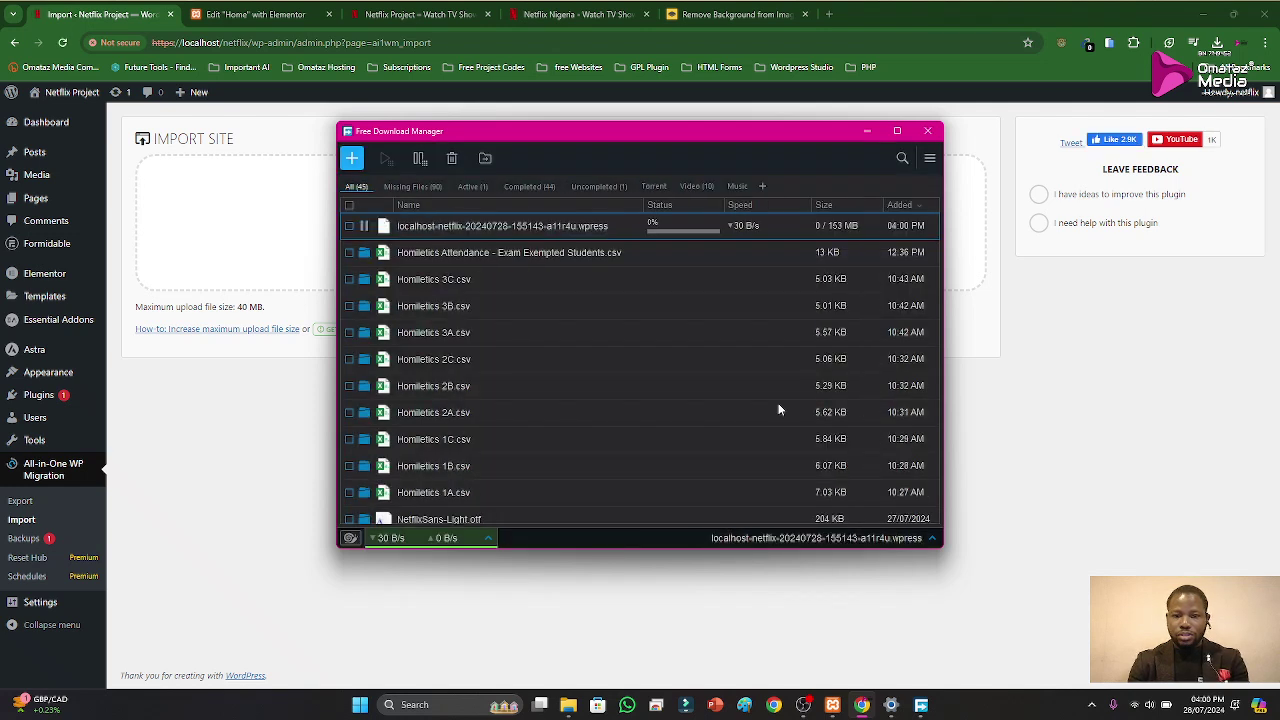
left_click(867, 134)
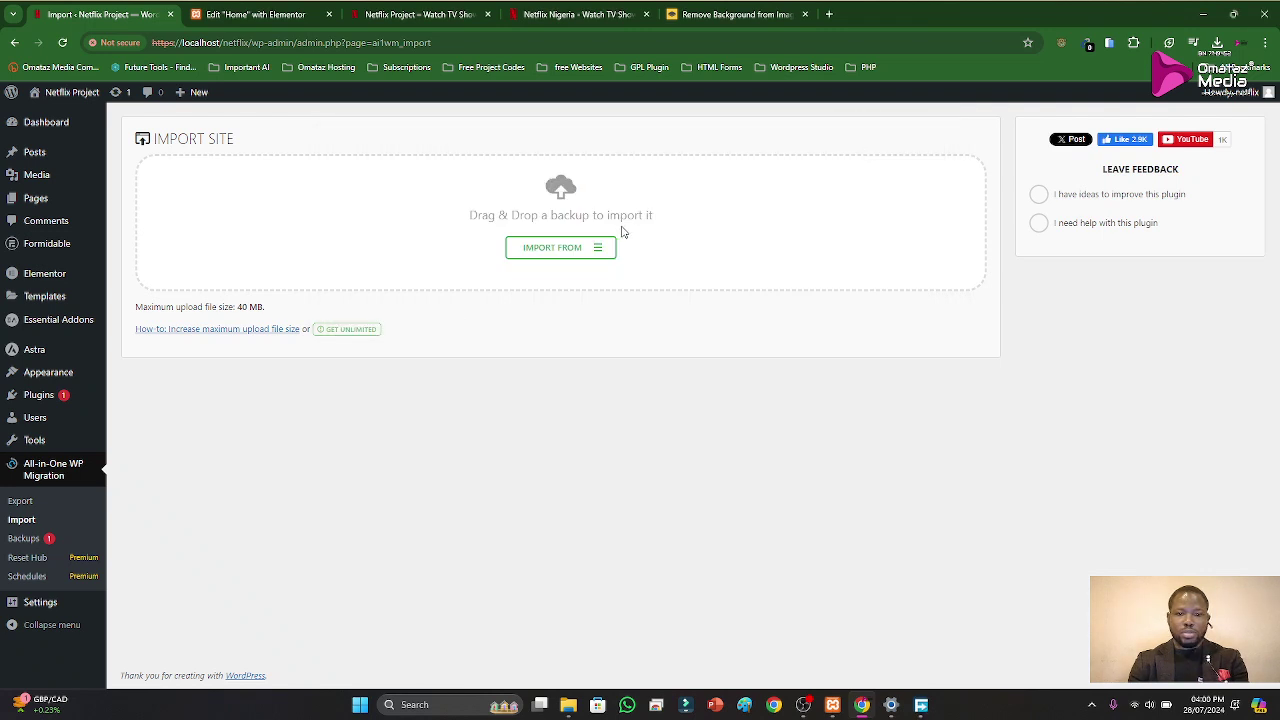
Step: Examine the available import sources and the maximum upload file size on the Import Site page
left_click(597, 258)
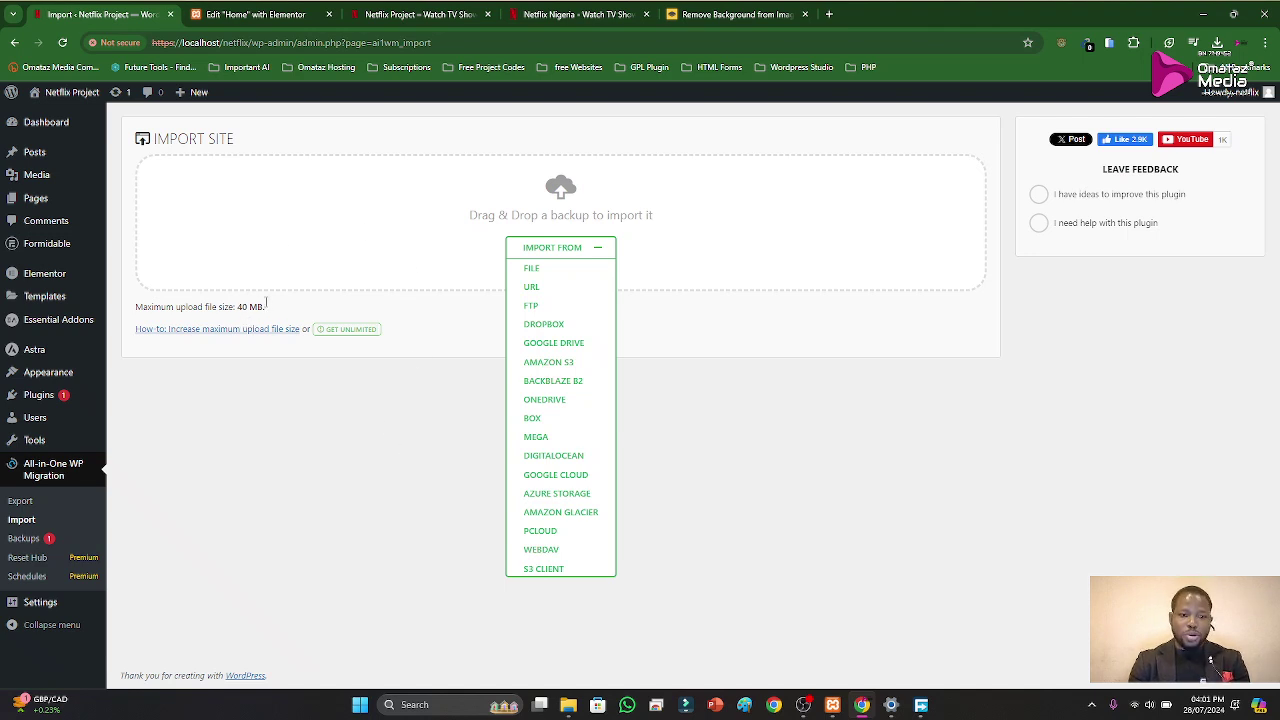
left_click_drag(266, 307, 237, 307)
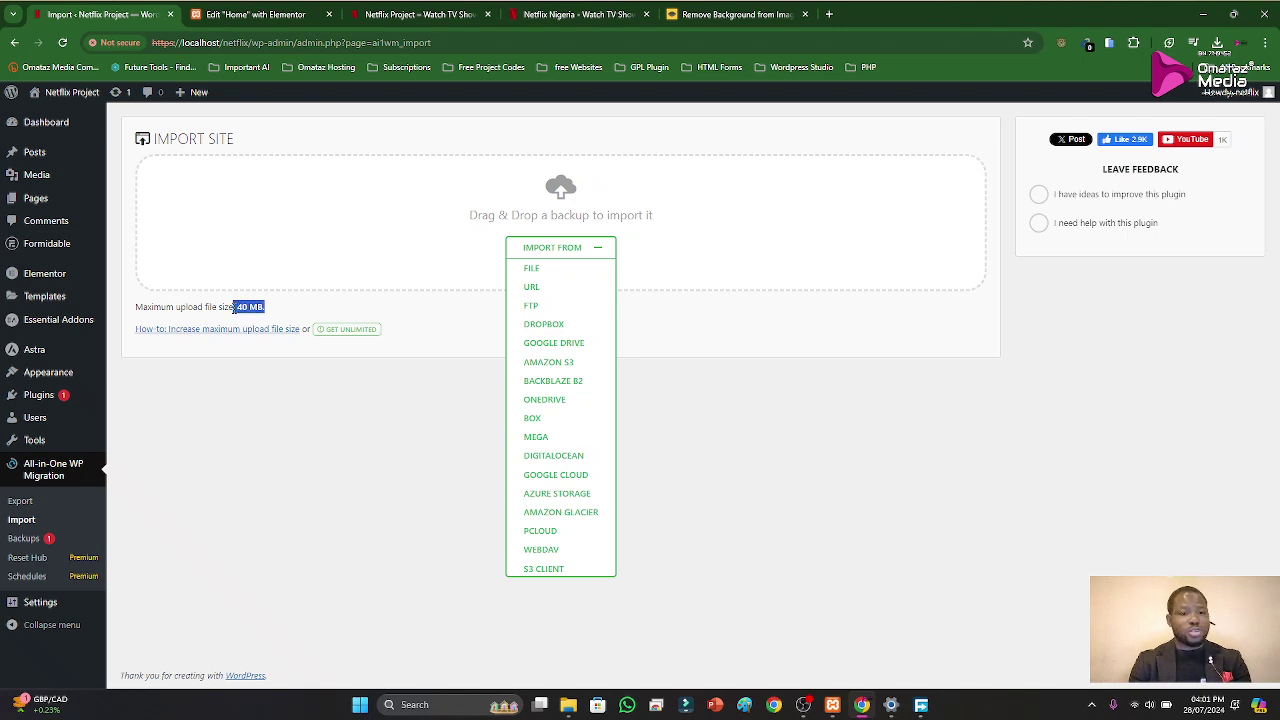
left_click(377, 258)
left_click(594, 249)
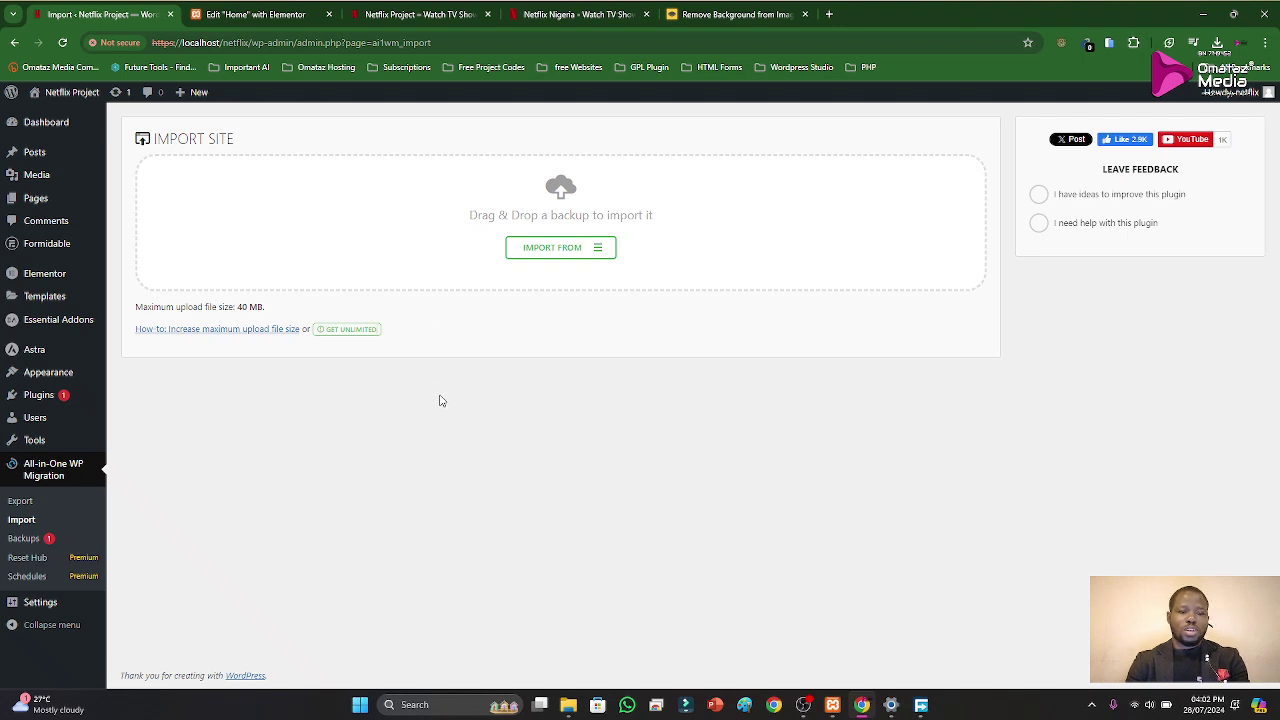
left_click(805, 707)
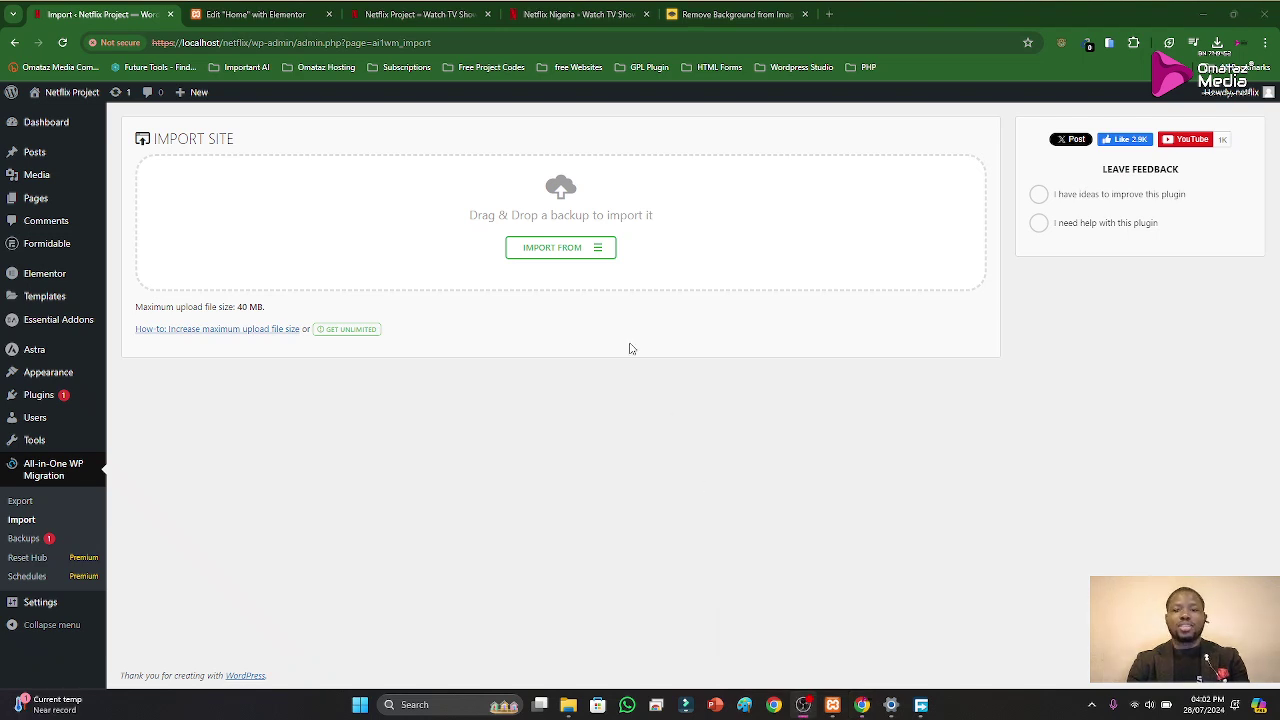